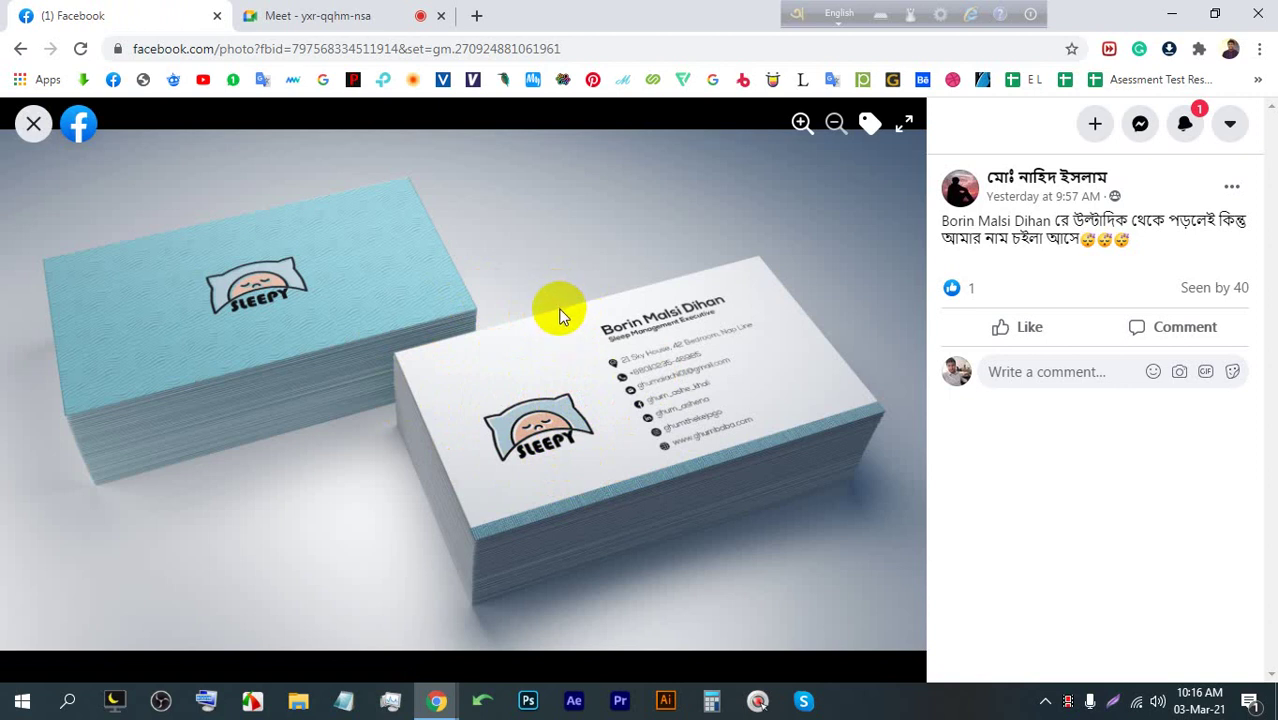
Search the web for "3d logo" in a new browser tab
{"action": "left_click", "coordinate": [612, 128]}
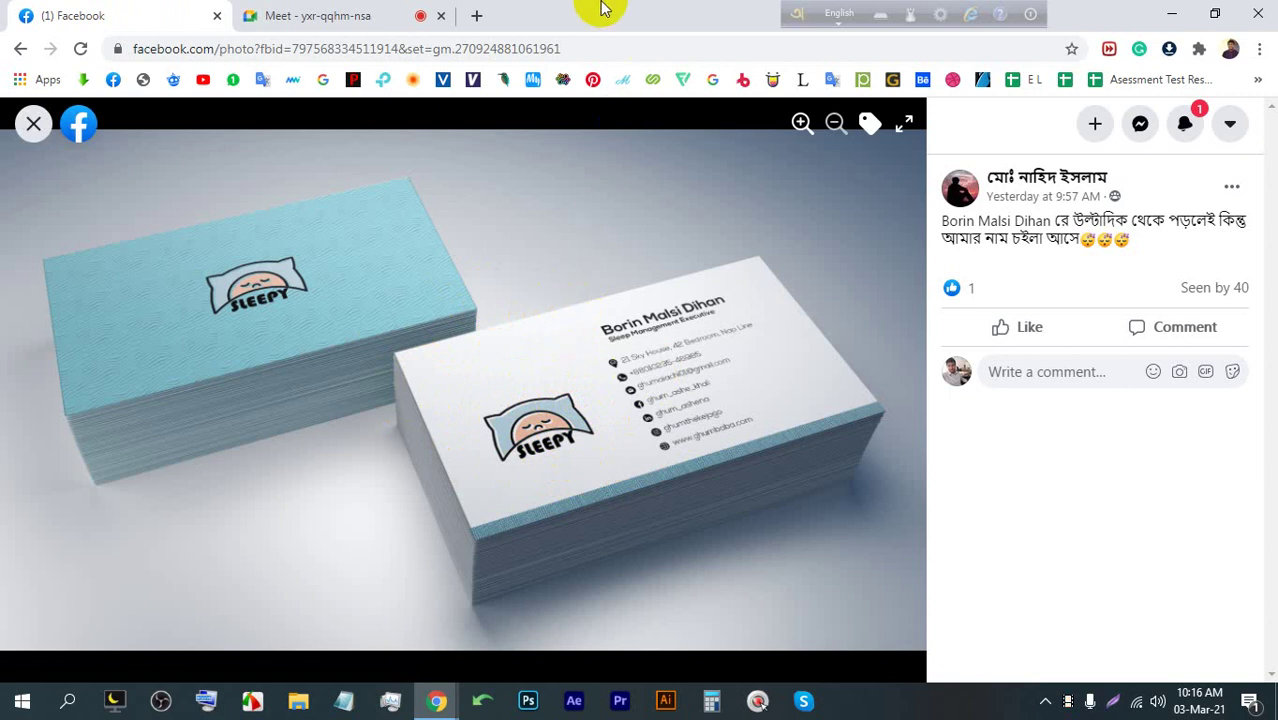
{"action": "left_click", "coordinate": [476, 15]}
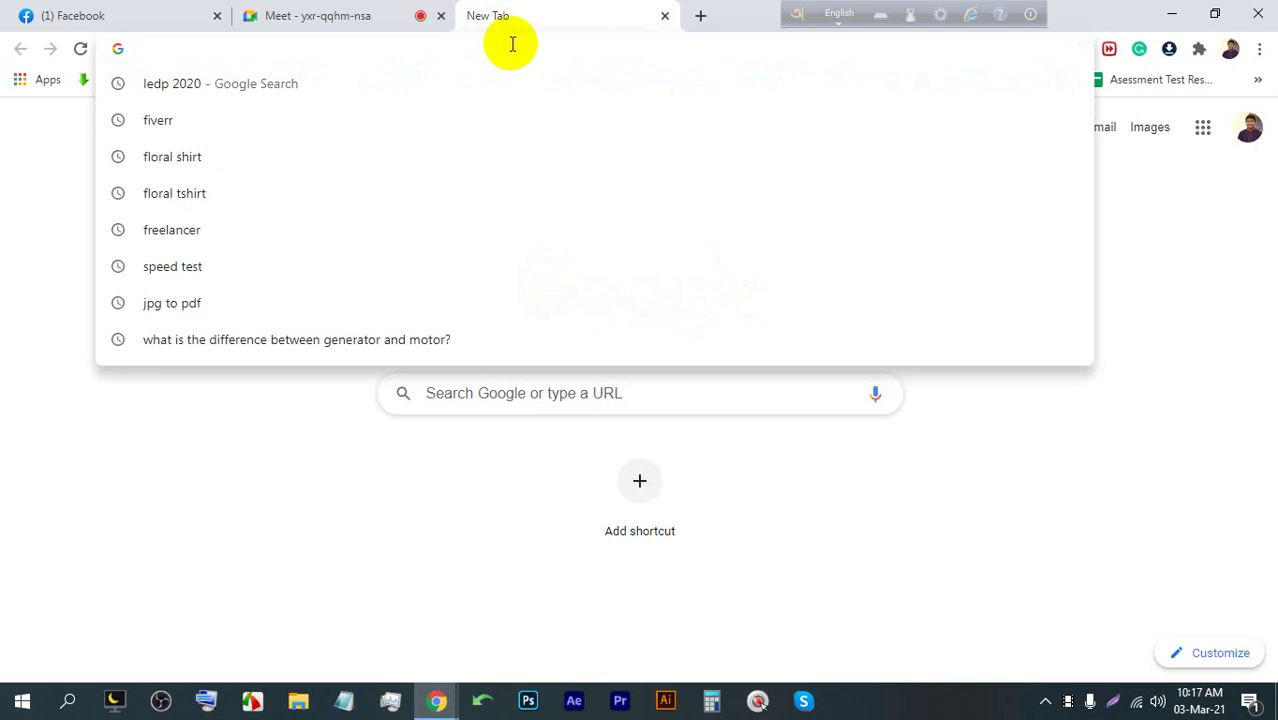
{"action": "type", "text": "36d"}
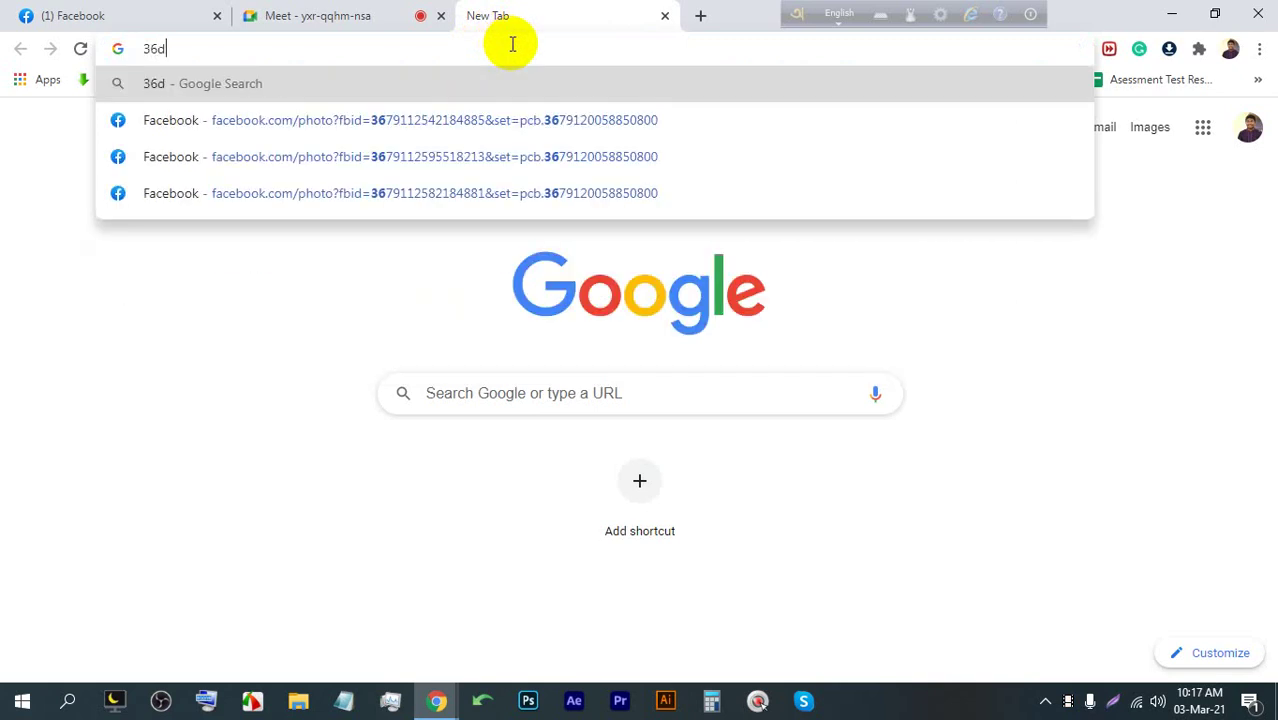
{"action": "key", "text": "BackSpace"}
{"action": "key", "text": "BackSpace"}
{"action": "type", "text": "d lo"}
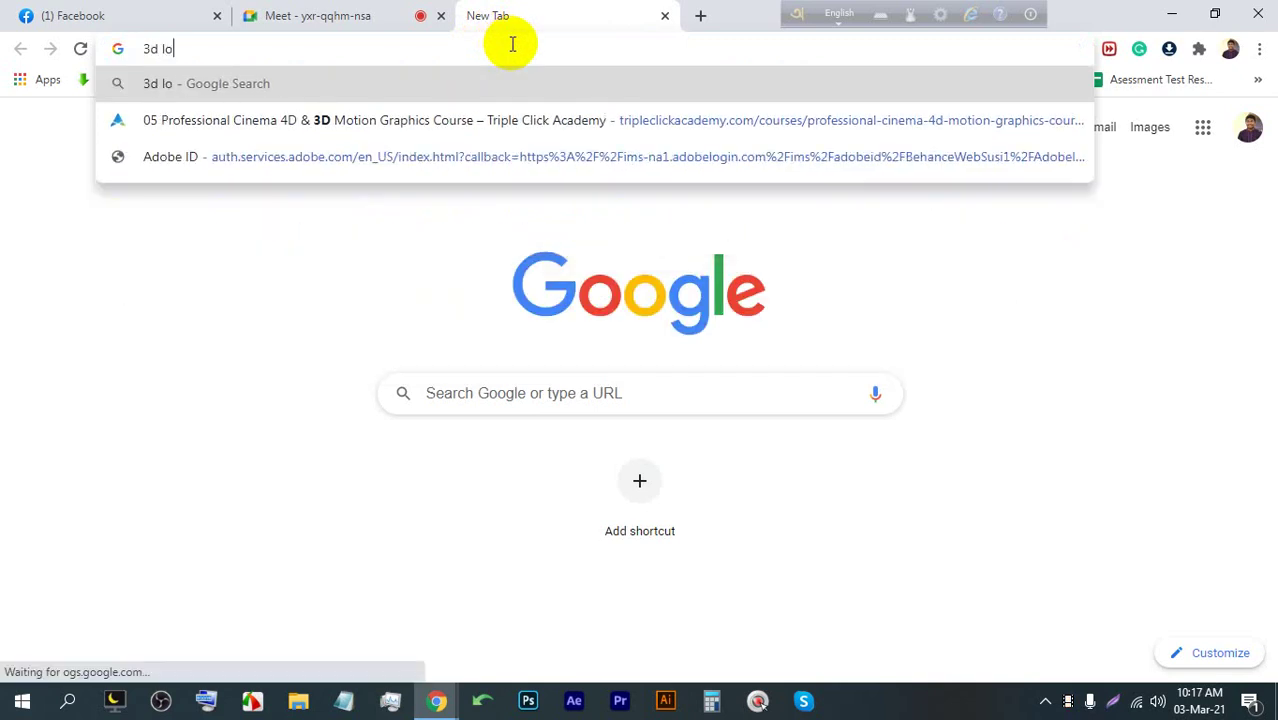
{"action": "type", "text": "go"}
{"action": "key", "text": "Return"}
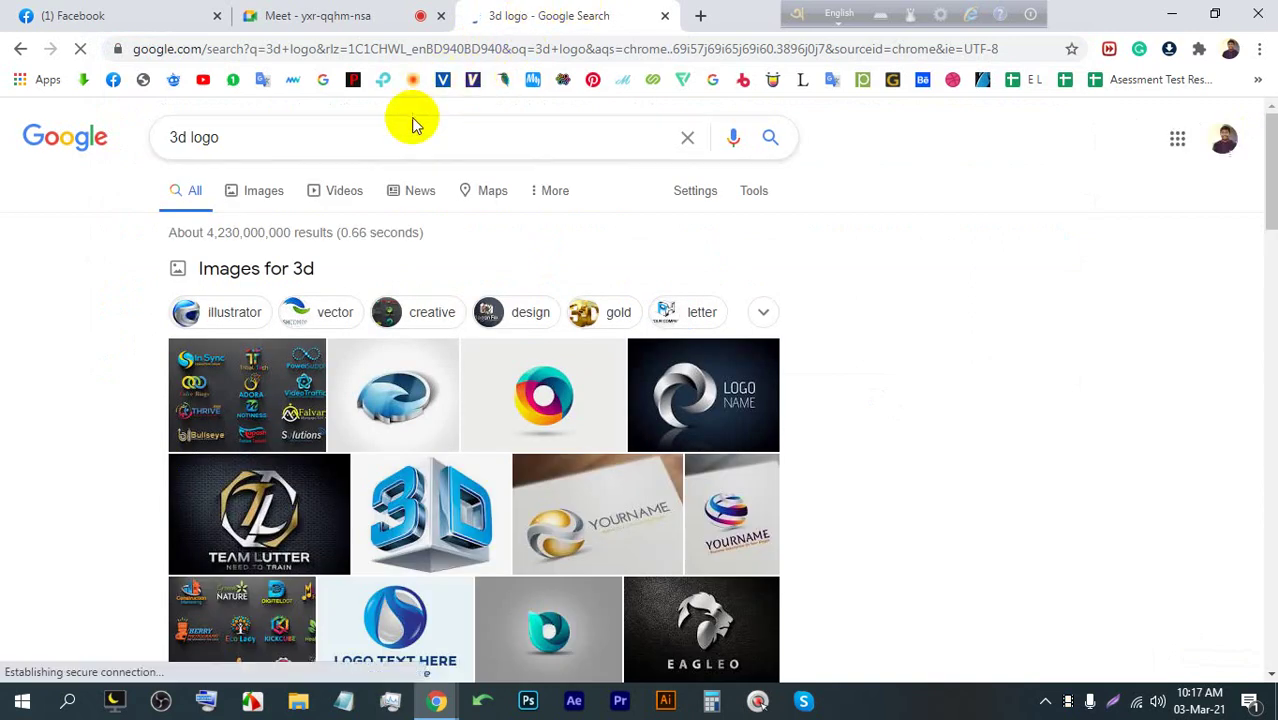
Show the image results for the search and open the preview of the blue wave logo from 99designs
{"action": "left_click", "coordinate": [268, 189]}
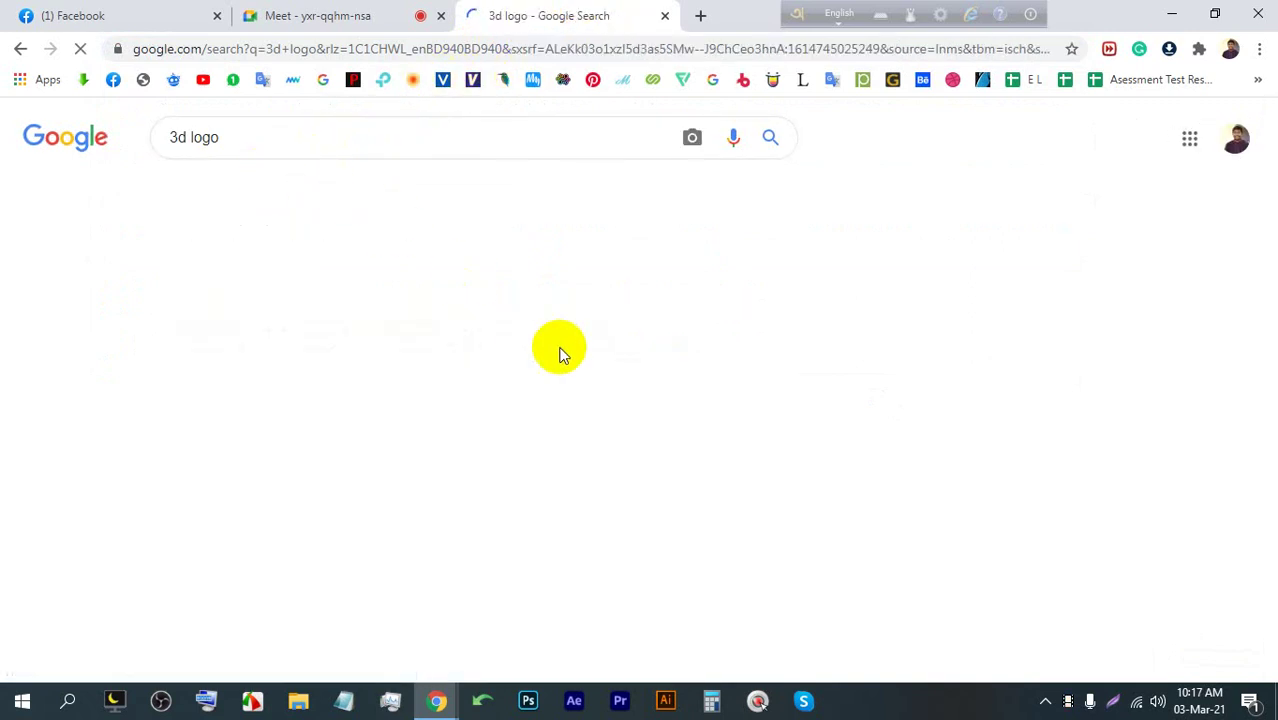
{"action": "scroll", "coordinate": [590, 480], "scroll_direction": "down", "scroll_amount": 1}
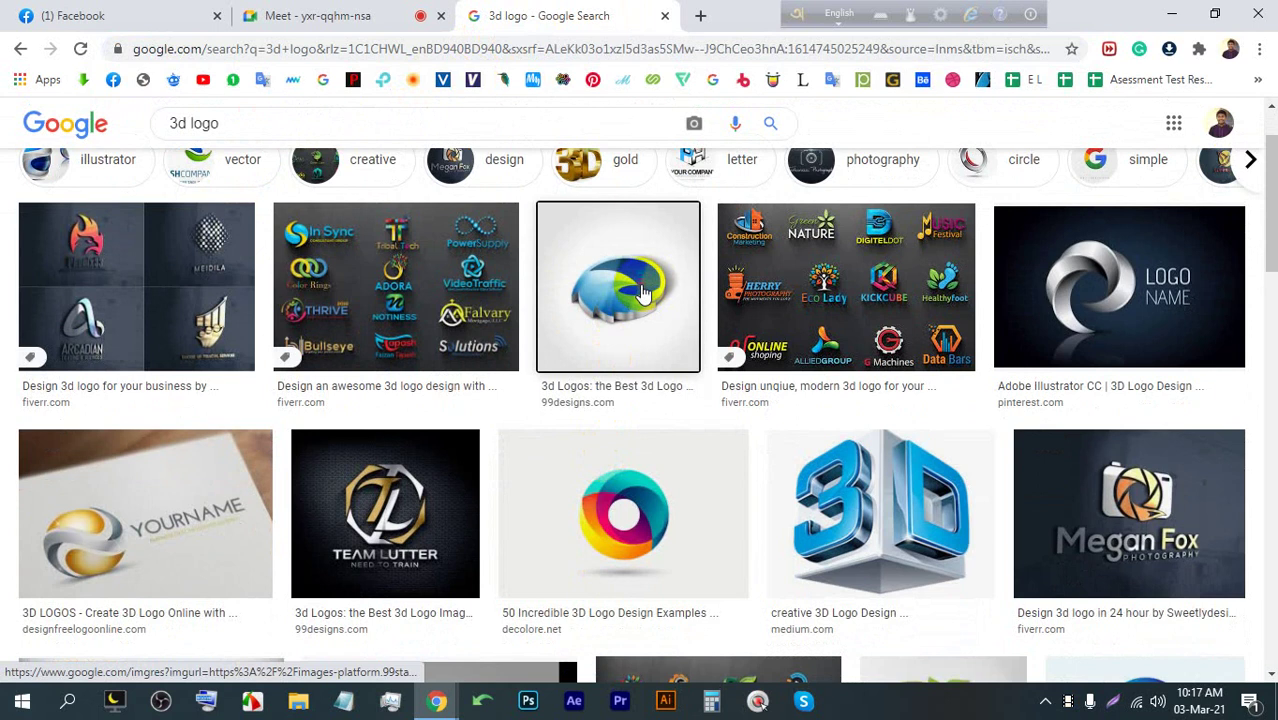
{"action": "left_click", "coordinate": [643, 292]}
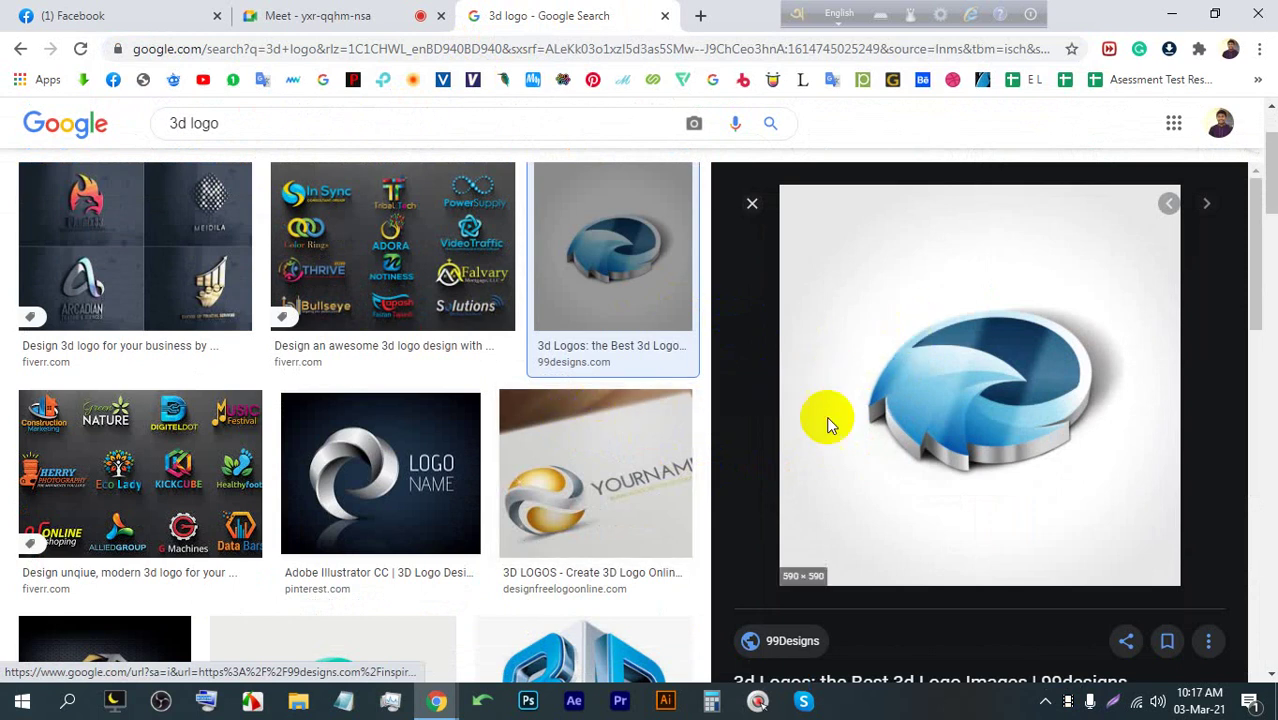
Save the blue wave logo image from Chrome and open it in Photoshop
{"action": "left_click", "coordinate": [538, 705]}
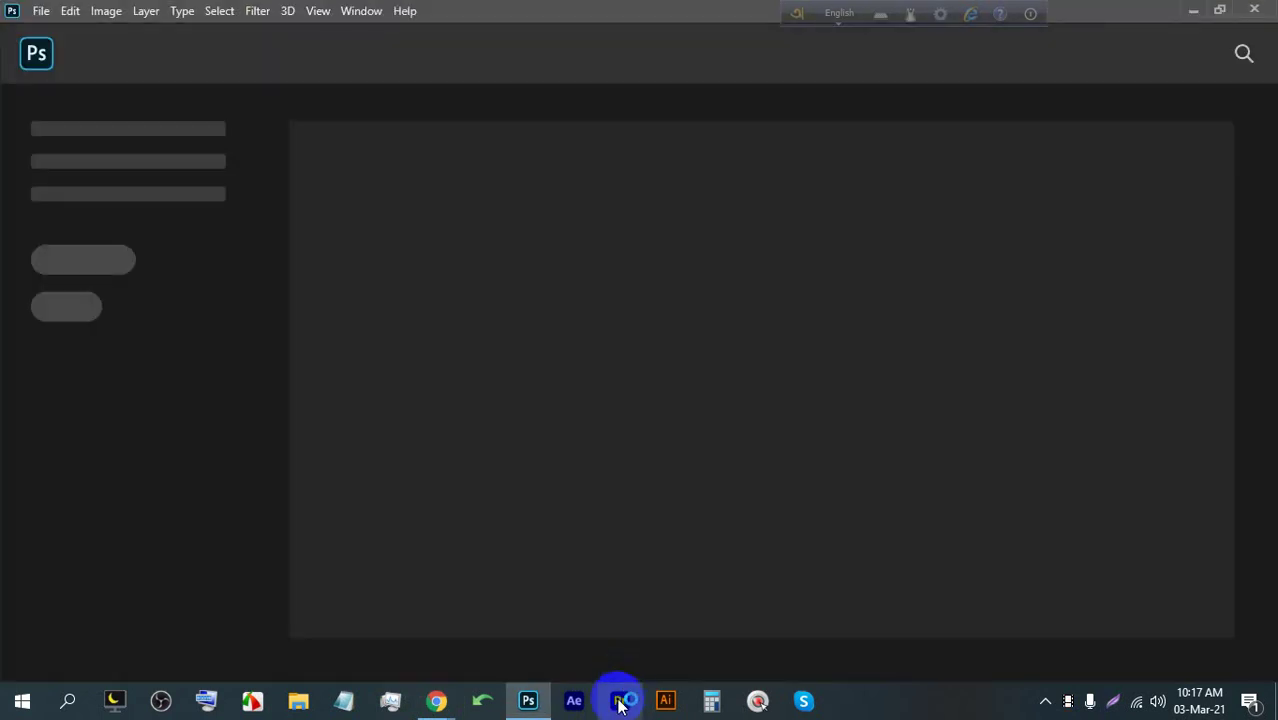
{"action": "mouse_move", "coordinate": [442, 699]}
{"action": "left_click", "coordinate": [340, 620]}
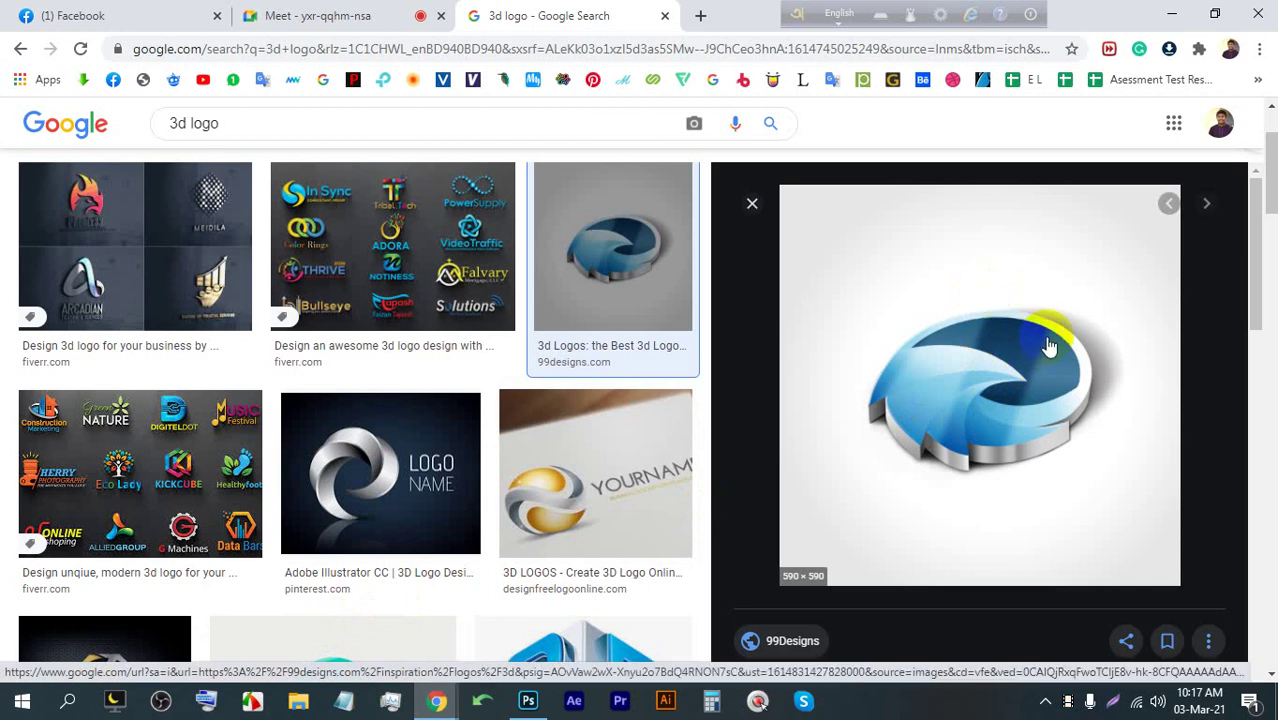
{"action": "right_click", "coordinate": [1048, 248]}
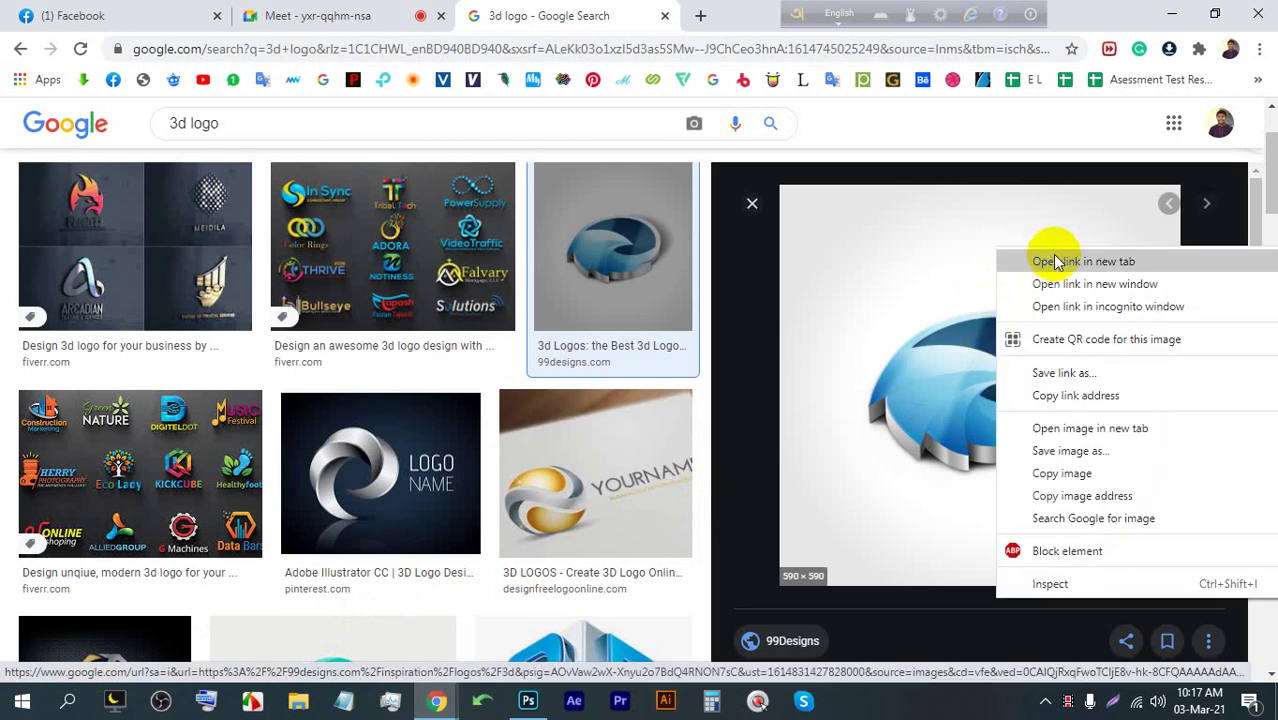
{"action": "left_click", "coordinate": [1055, 447]}
{"action": "left_click", "coordinate": [1121, 648]}
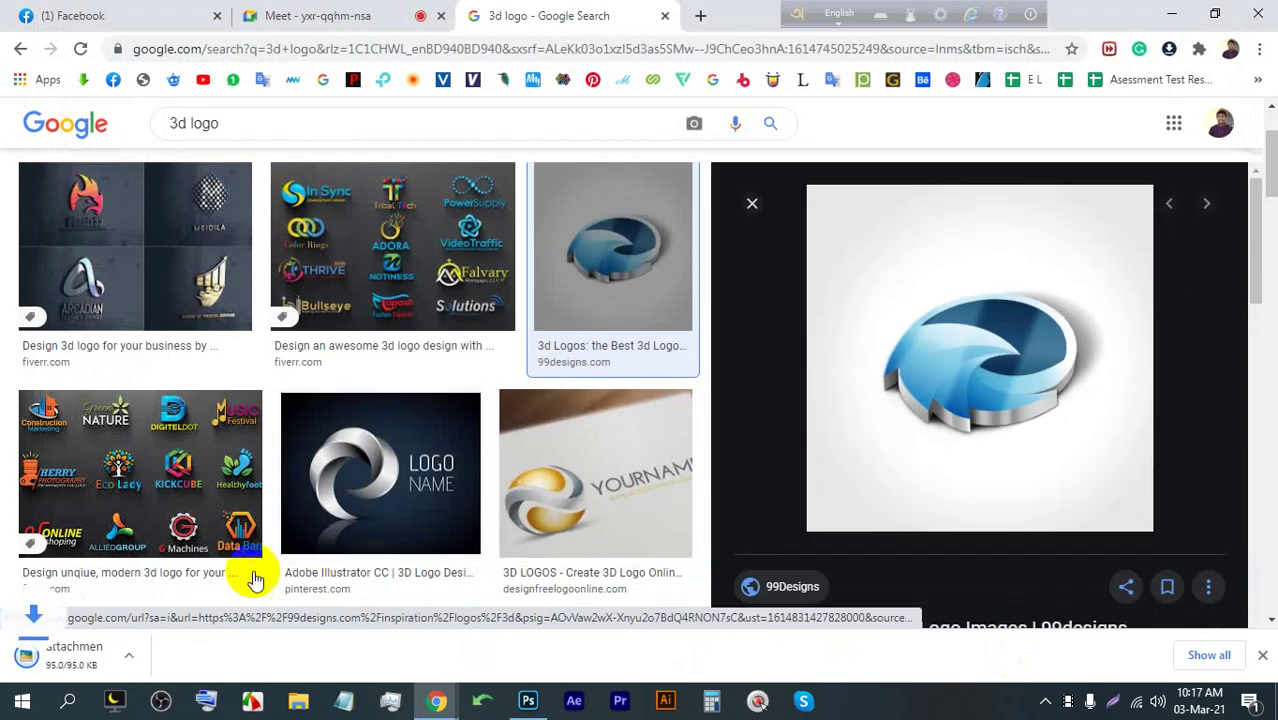
{"action": "left_click", "coordinate": [528, 700]}
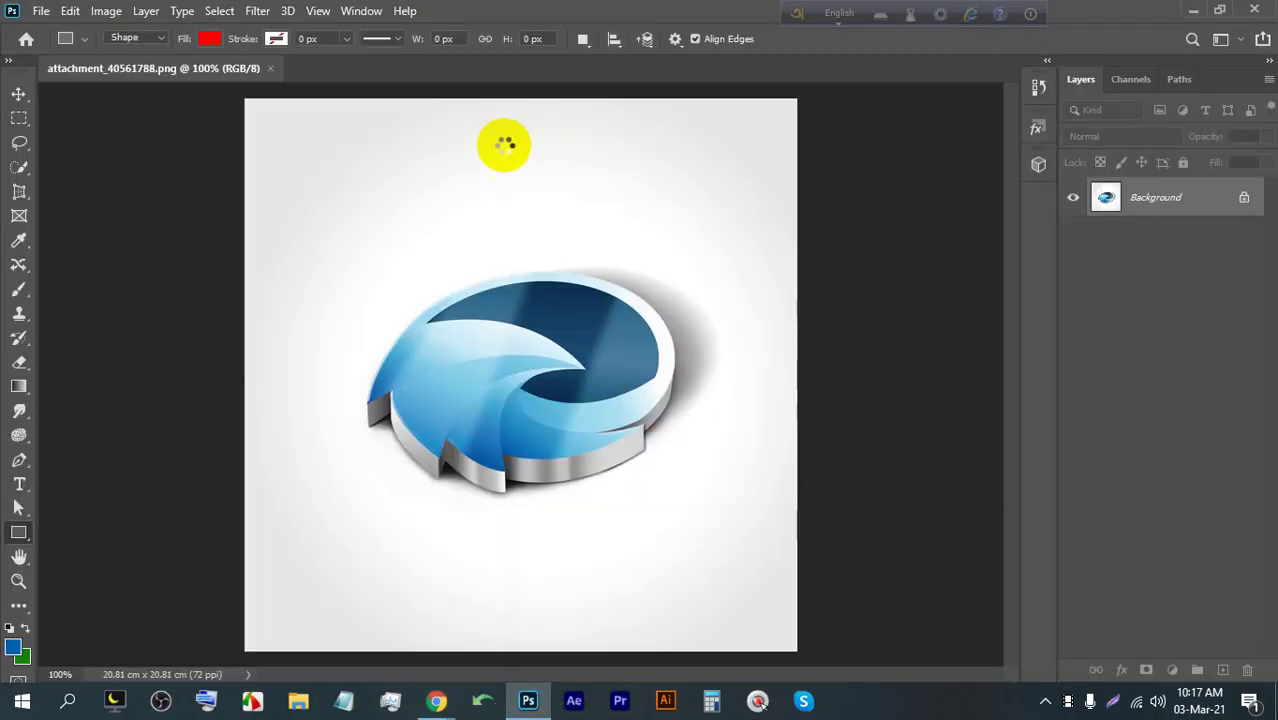
Try to flatten the tilted logo with a Perspective Crop frame slanted around it and its shadow
{"action": "left_click_drag", "start_coordinate": [18, 192], "coordinate": [80, 208]}
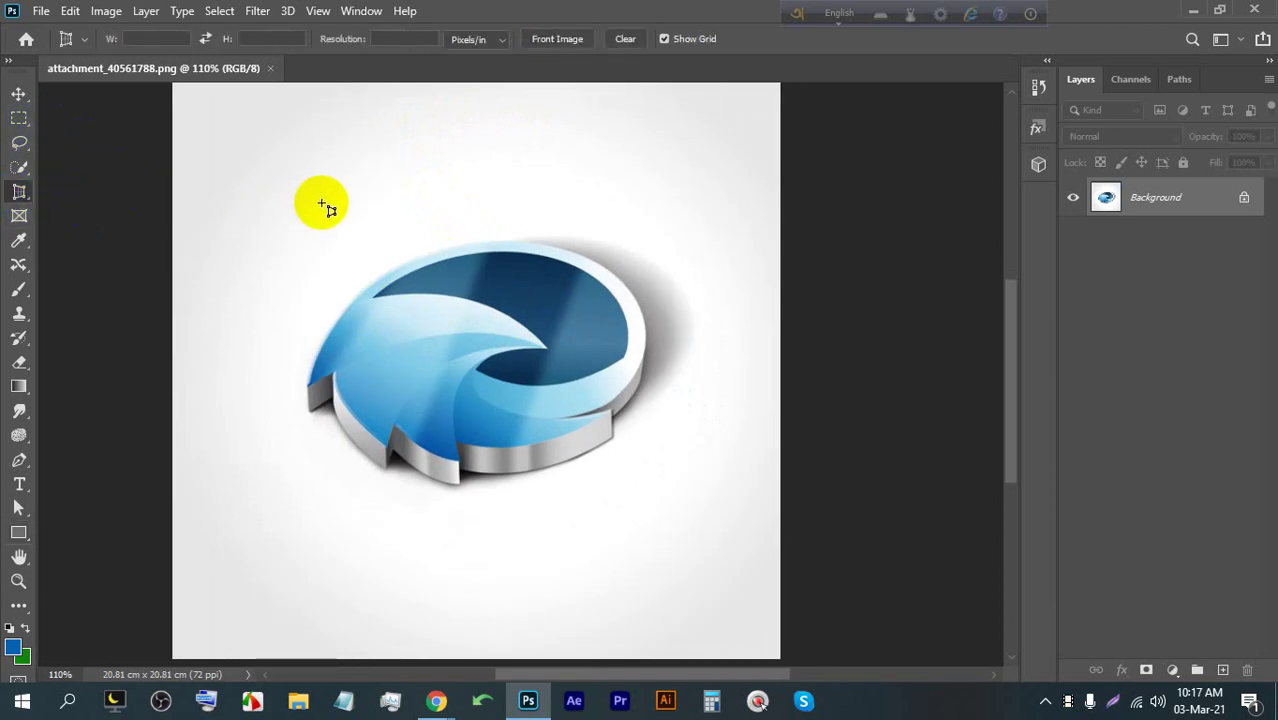
{"action": "left_click", "coordinate": [386, 199]}
{"action": "left_click", "coordinate": [737, 38]}
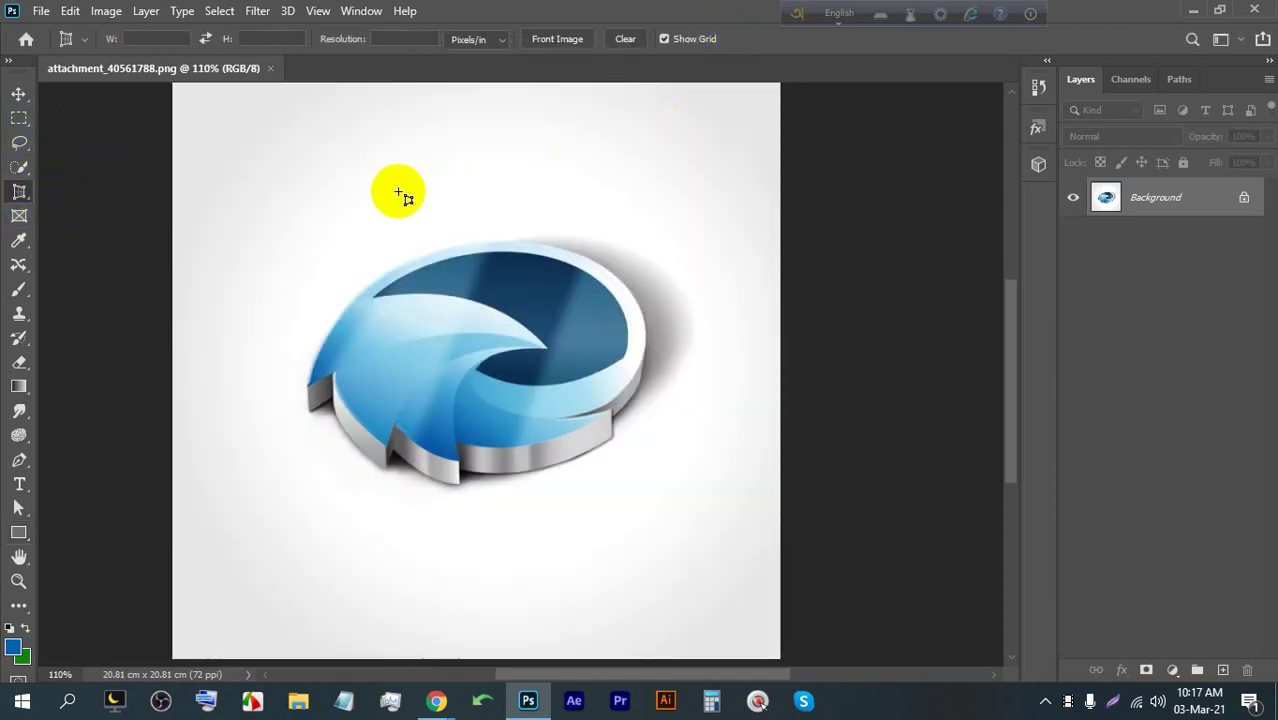
{"action": "left_click", "coordinate": [363, 199]}
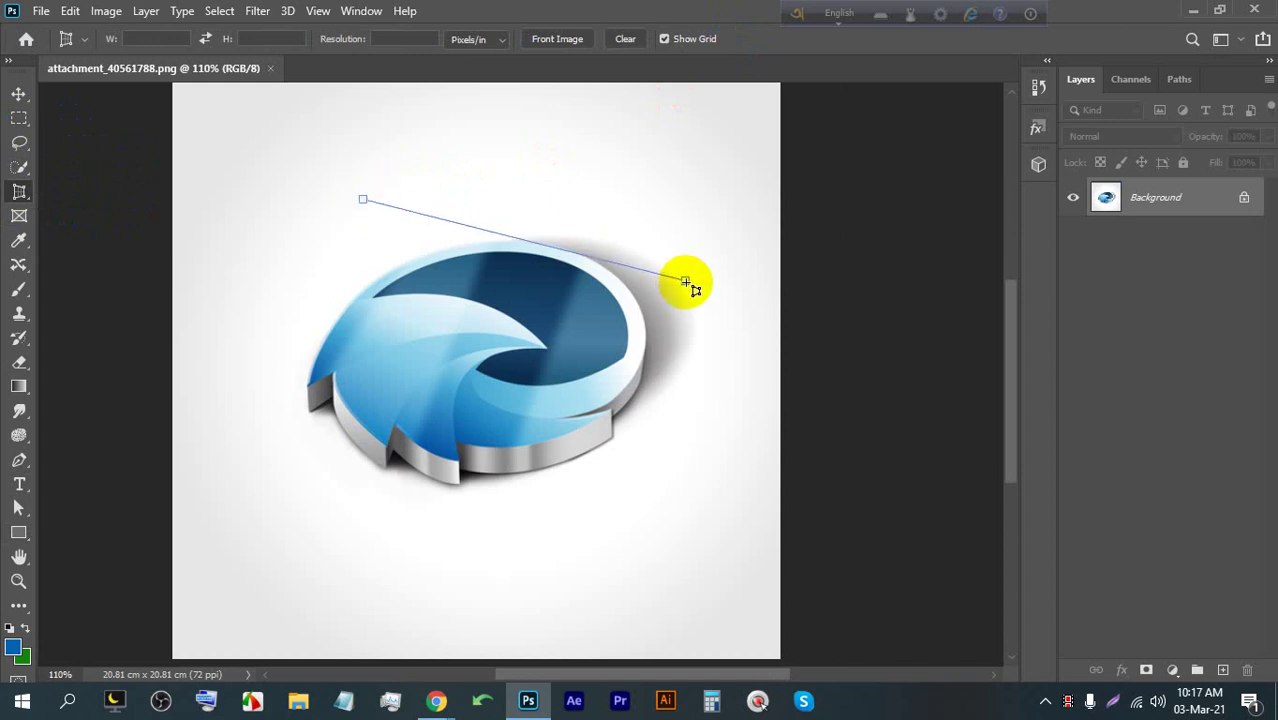
{"action": "left_click", "coordinate": [742, 231]}
{"action": "left_click", "coordinate": [606, 557]}
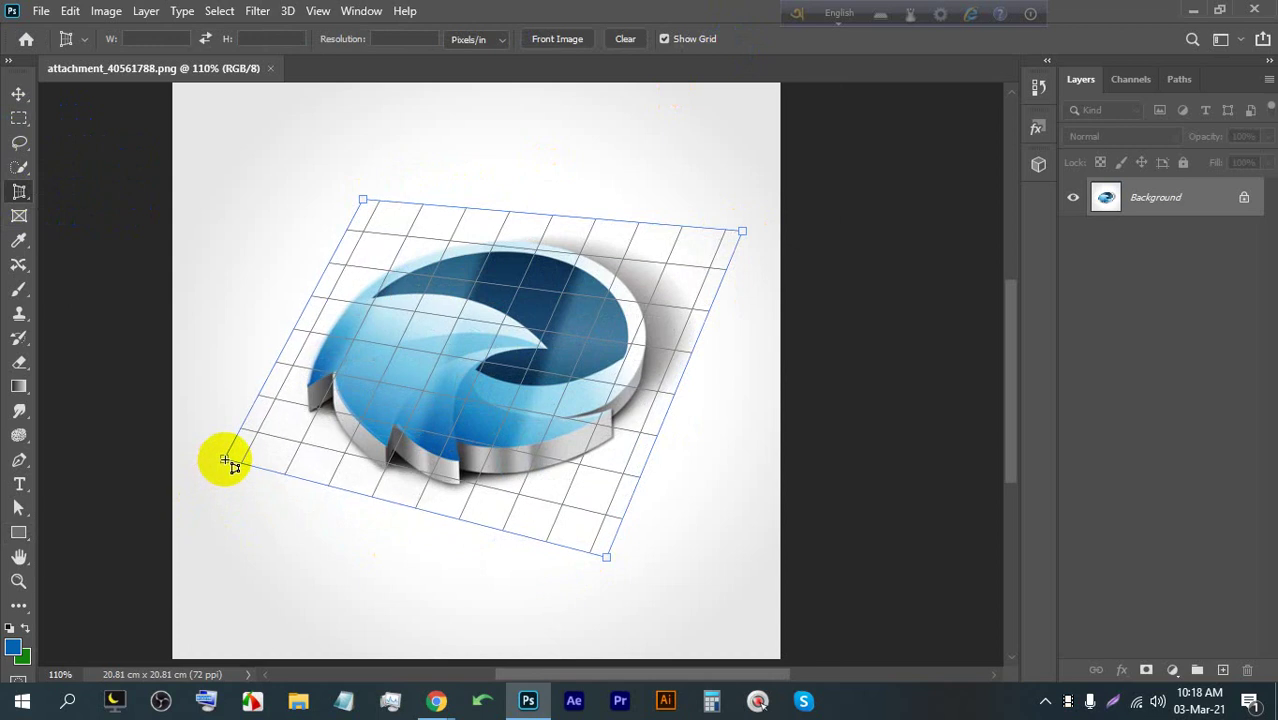
{"action": "left_click", "coordinate": [228, 462]}
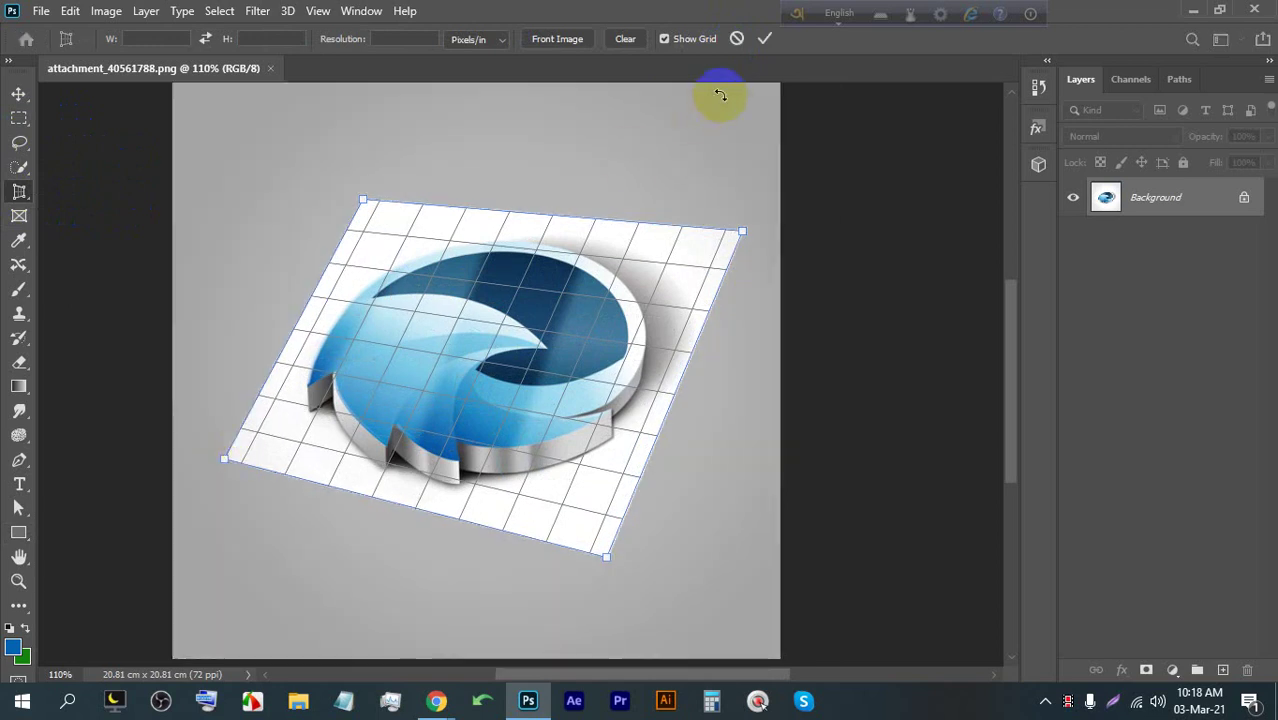
{"action": "left_click", "coordinate": [768, 38]}
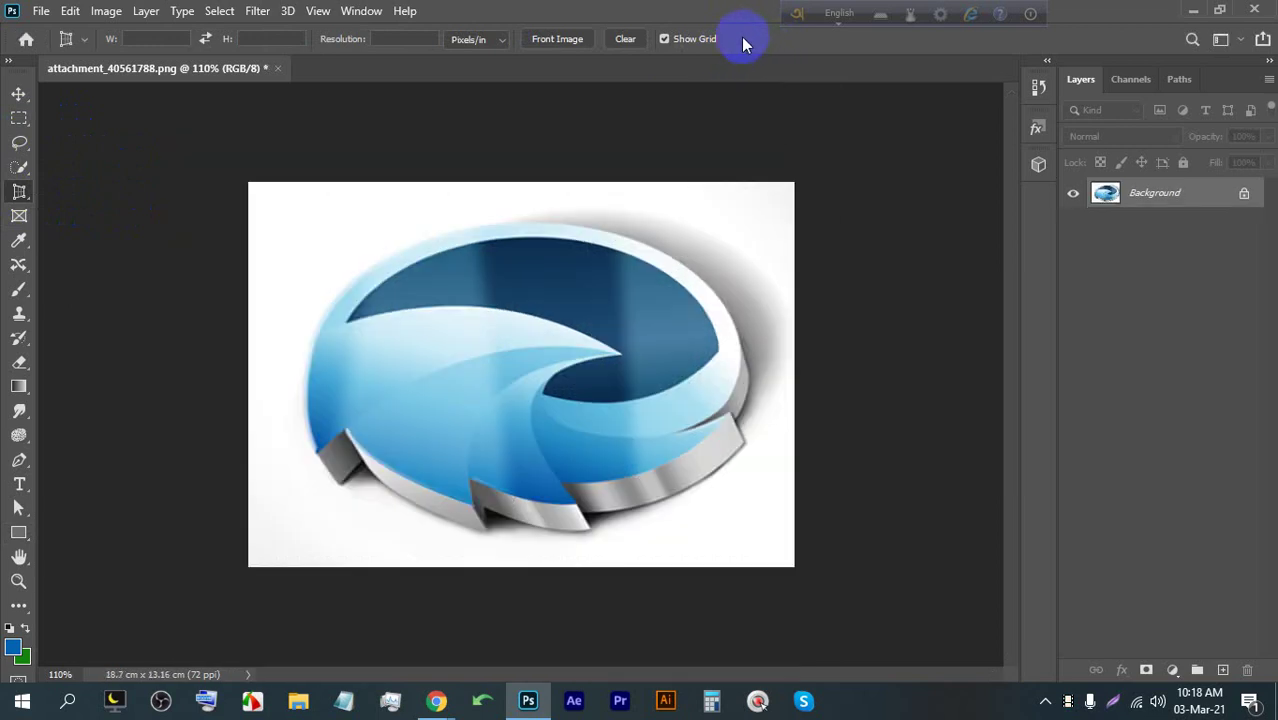
{"action": "key", "text": "ctrl+0"}
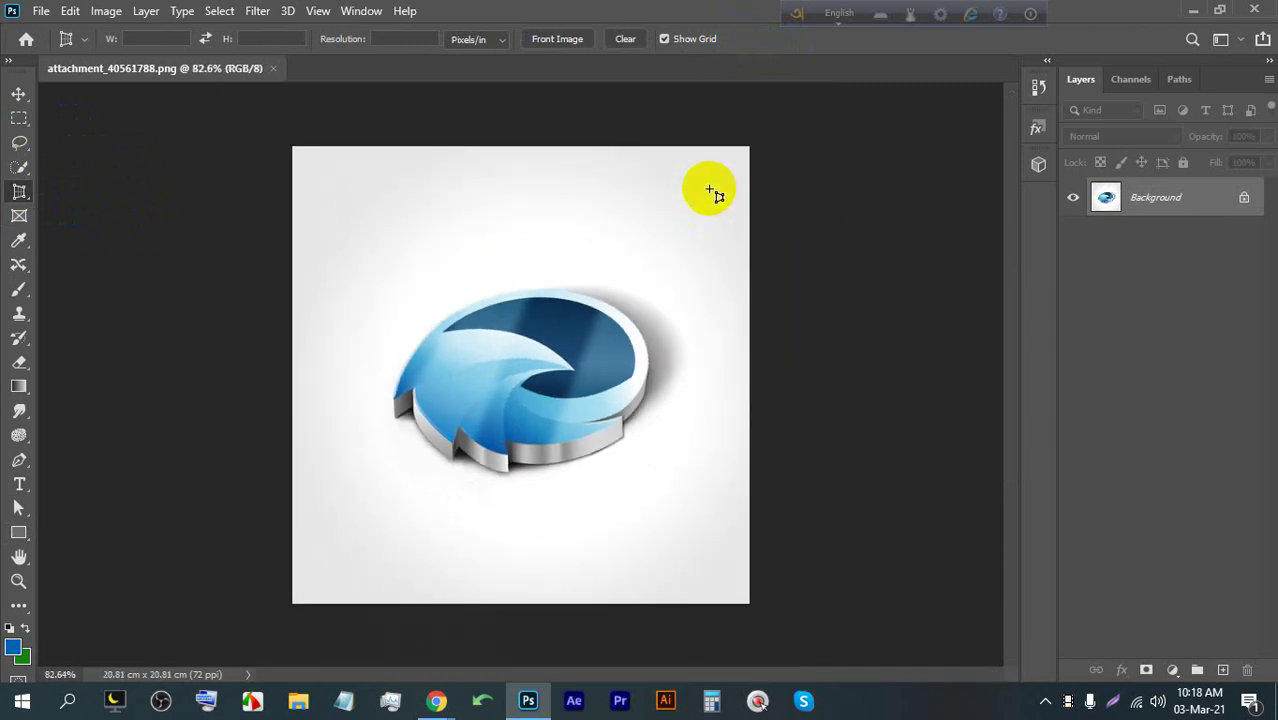
Perspective-crop the image with a four-corner frame following the logo's tilt and fit the result on screen
{"action": "scroll", "coordinate": [440, 380], "scroll_direction": "up", "scroll_amount": 3}
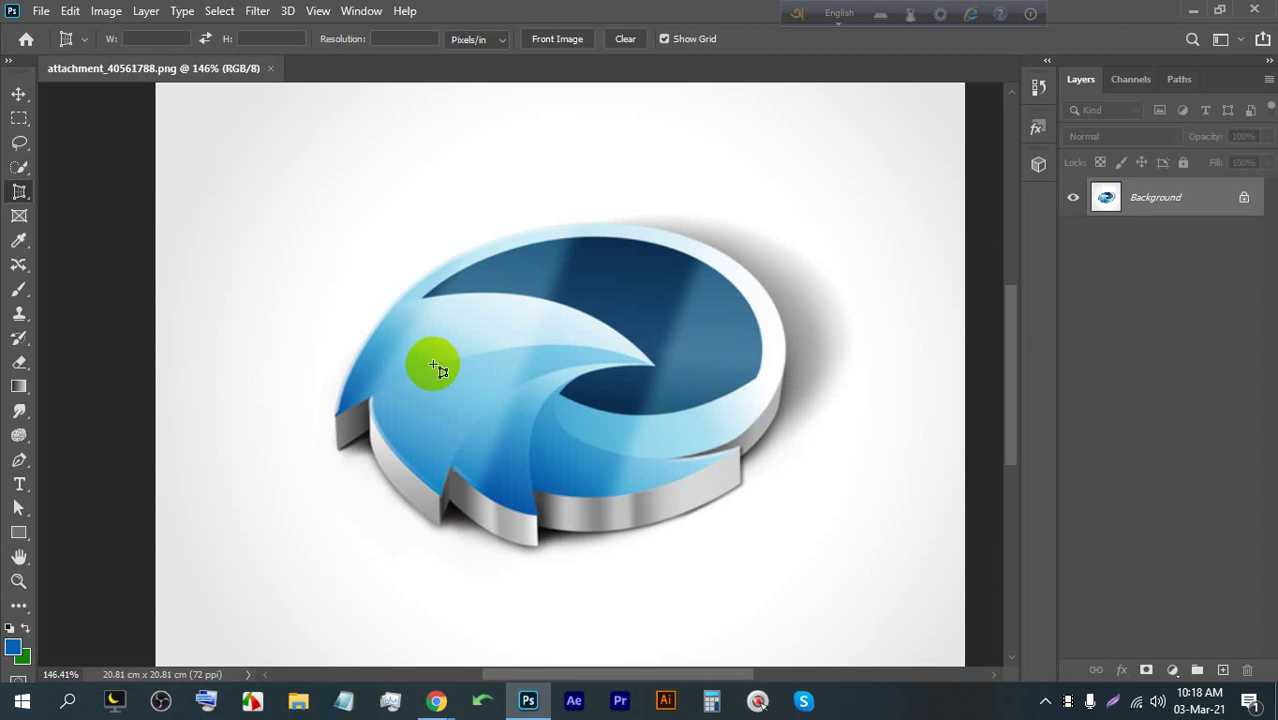
{"action": "scroll", "coordinate": [440, 365], "scroll_direction": "down", "scroll_amount": 1}
{"action": "left_click", "coordinate": [775, 256]}
{"action": "left_click", "coordinate": [745, 570]}
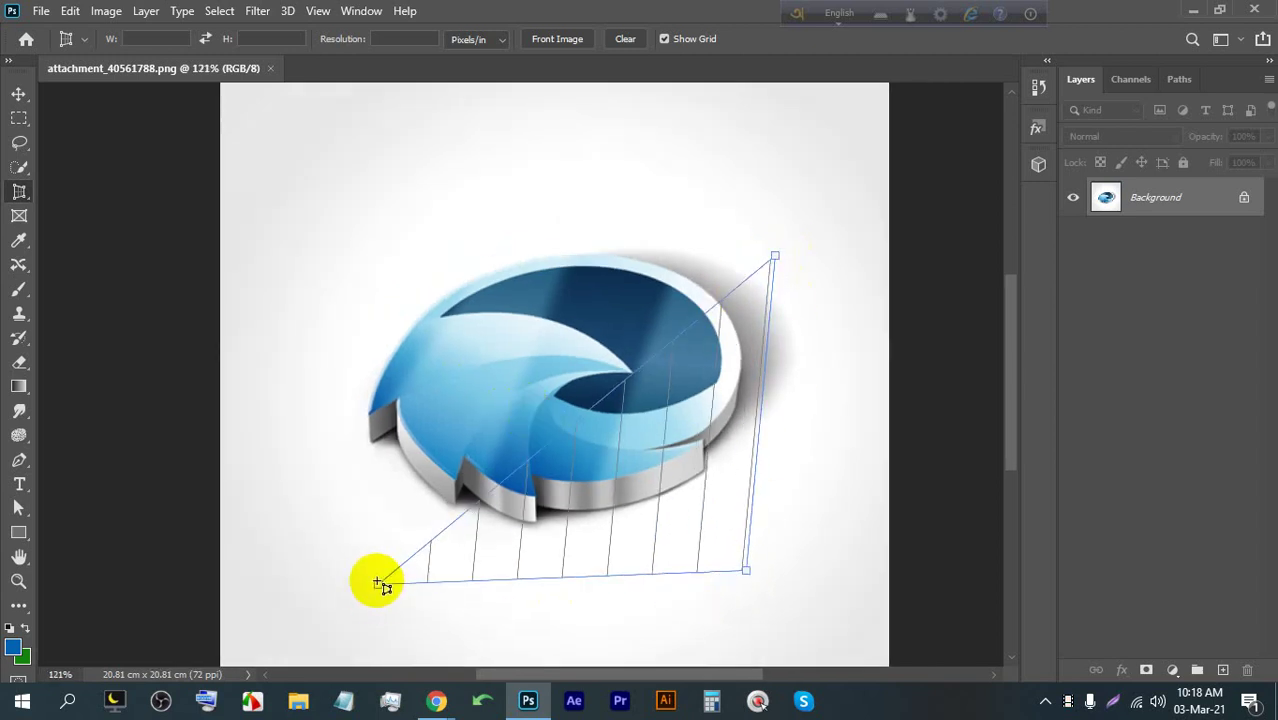
{"action": "left_click", "coordinate": [298, 503]}
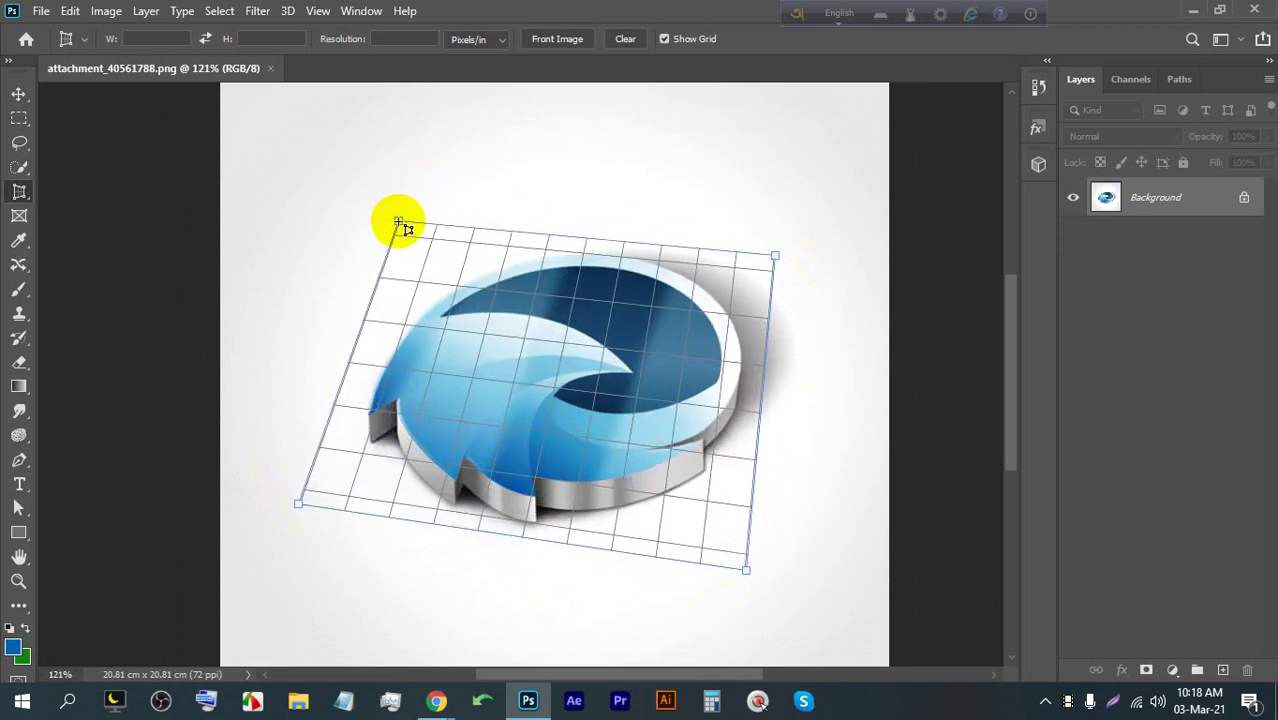
{"action": "left_click", "coordinate": [398, 232]}
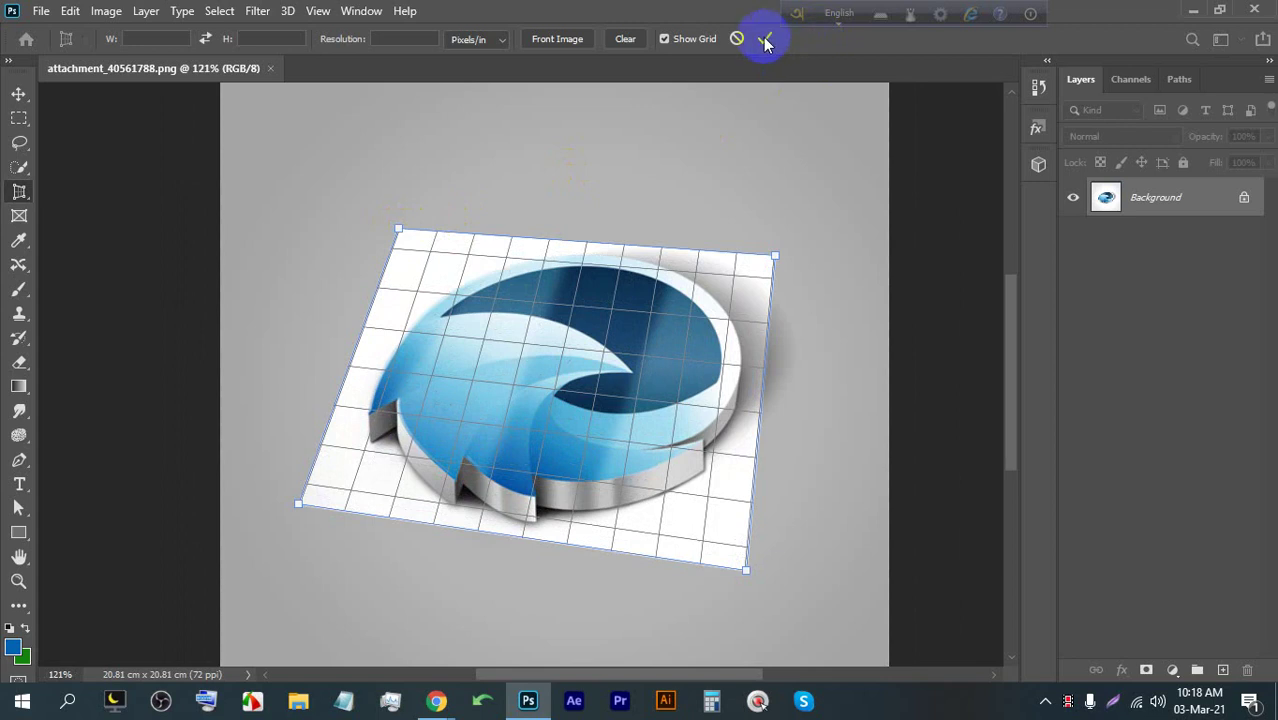
{"action": "left_click", "coordinate": [764, 40]}
{"action": "left_click_drag", "start_coordinate": [542, 134], "coordinate": [542, 134]}
{"action": "key", "text": "ctrl+0"}
Select the background around the logo with the Quick Selection tool and subtract the logo's blue face from the selection
{"action": "left_click_drag", "start_coordinate": [16, 164], "coordinate": [157, 183]}
{"action": "left_click", "coordinate": [174, 74]}
{"action": "mouse_move", "coordinate": [316, 156]}
{"action": "left_mouse_down"}
{"action": "mouse_move", "coordinate": [337, 240]}
{"action": "mouse_move", "coordinate": [288, 448]}
{"action": "mouse_move", "coordinate": [573, 542]}
{"action": "mouse_move", "coordinate": [747, 436]}
{"action": "mouse_move", "coordinate": [756, 177]}
{"action": "mouse_move", "coordinate": [385, 132]}
{"action": "left_mouse_up"}
{"action": "left_click", "coordinate": [173, 38]}
{"action": "mouse_move", "coordinate": [458, 206]}
{"action": "left_mouse_down"}
{"action": "mouse_move", "coordinate": [633, 200]}
{"action": "mouse_move", "coordinate": [419, 229]}
{"action": "mouse_move", "coordinate": [371, 280]}
{"action": "mouse_move", "coordinate": [348, 360]}
{"action": "left_mouse_up"}
{"action": "left_click_drag", "start_coordinate": [486, 471], "coordinate": [585, 448]}
Add the missed background and the silver side edges beneath the logo to the quick selection
{"action": "left_click", "coordinate": [150, 38]}
{"action": "mouse_move", "coordinate": [440, 175]}
{"action": "left_mouse_down"}
{"action": "mouse_move", "coordinate": [585, 177]}
{"action": "mouse_move", "coordinate": [434, 188]}
{"action": "left_mouse_up"}
{"action": "scroll", "coordinate": [434, 188], "scroll_direction": "down", "scroll_amount": 1}
{"action": "scroll", "coordinate": [434, 188], "scroll_direction": "up", "scroll_amount": 1}
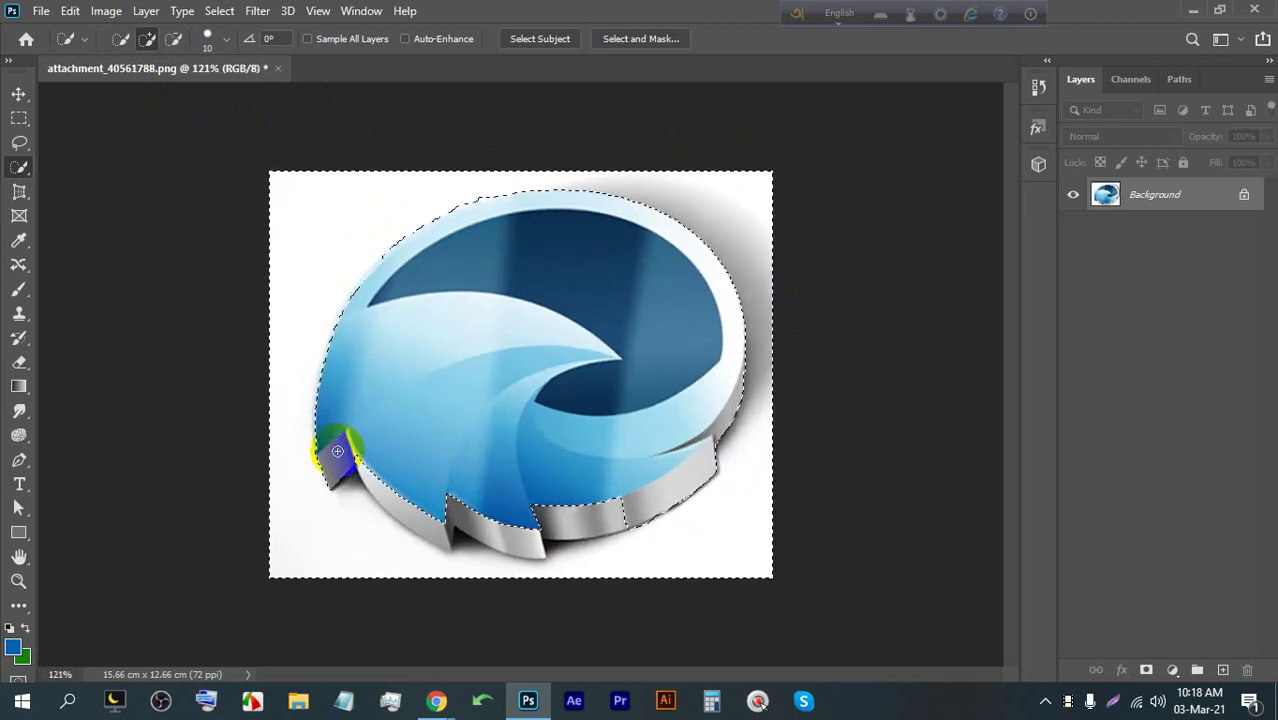
{"action": "scroll", "coordinate": [337, 451], "scroll_direction": "up", "scroll_amount": 2}
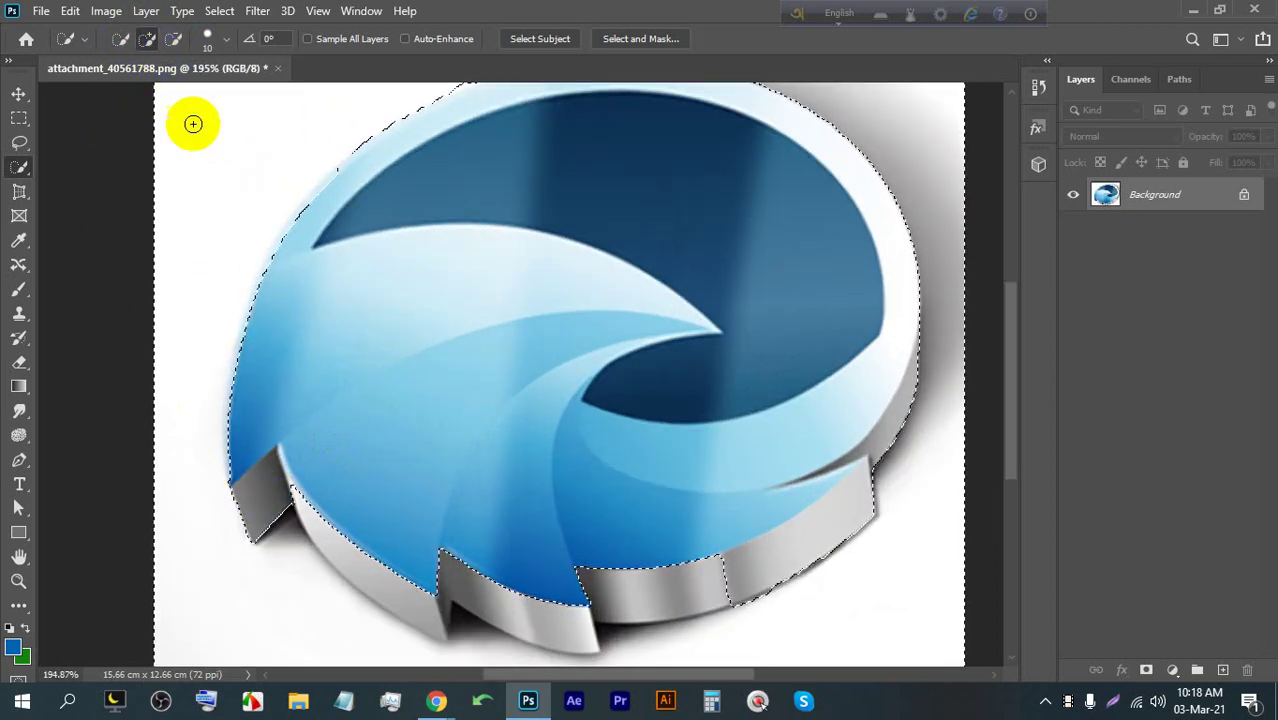
{"action": "mouse_move", "coordinate": [251, 548]}
{"action": "left_mouse_down"}
{"action": "mouse_move", "coordinate": [242, 516]}
{"action": "mouse_move", "coordinate": [285, 576]}
{"action": "left_mouse_up"}
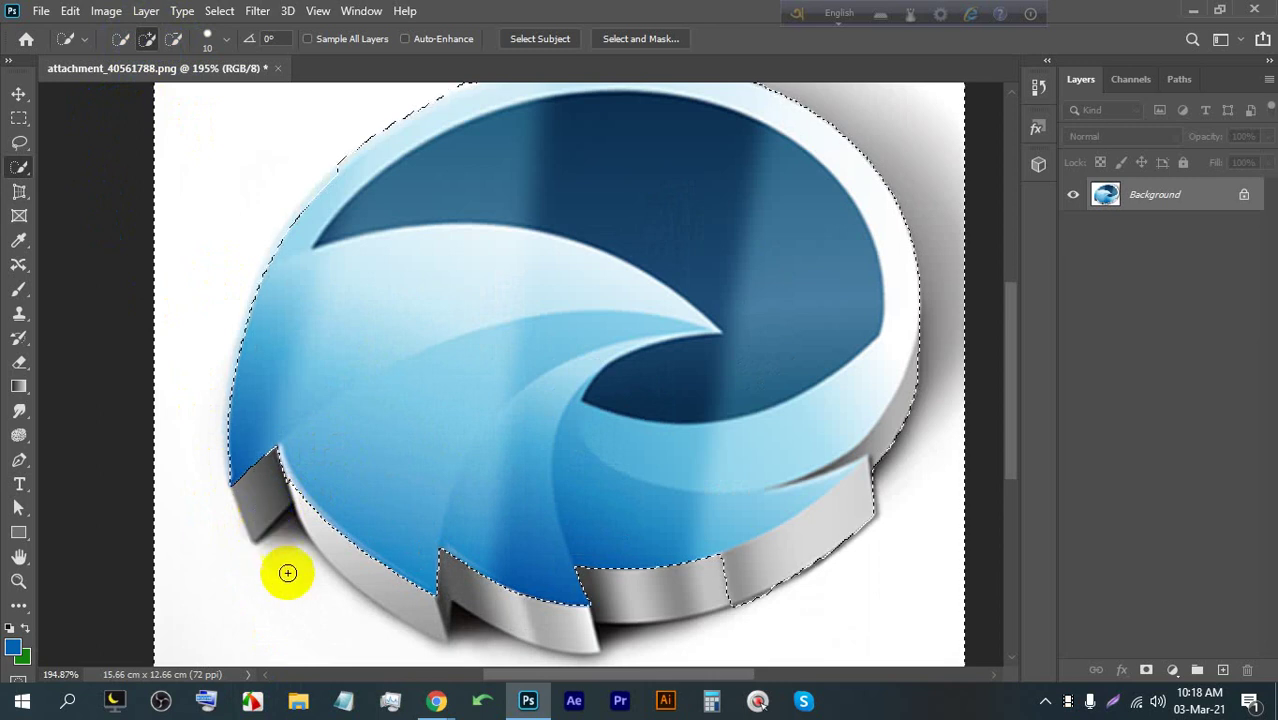
Switch to the Google Meet call in Chrome, admit the waiting participant and return to Photoshop
{"action": "left_click", "coordinate": [524, 705]}
{"action": "left_click", "coordinate": [371, 12]}
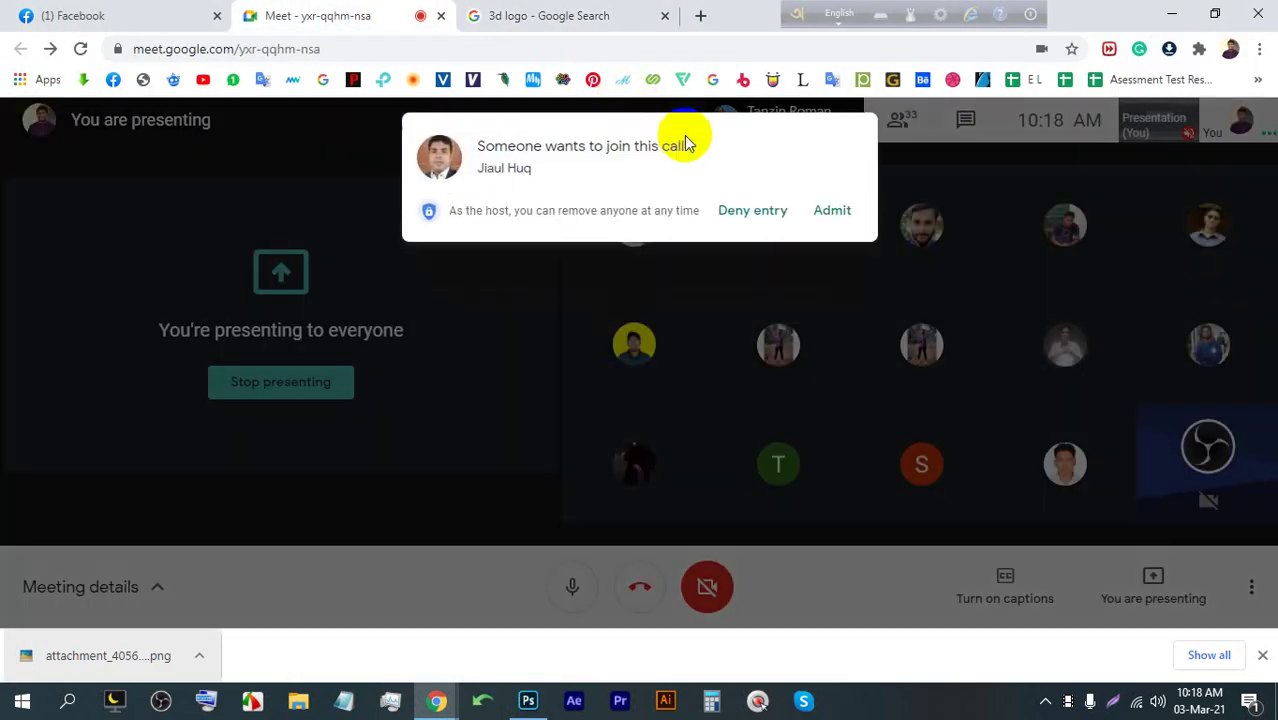
{"action": "left_click", "coordinate": [834, 211]}
{"action": "left_click", "coordinate": [526, 703]}
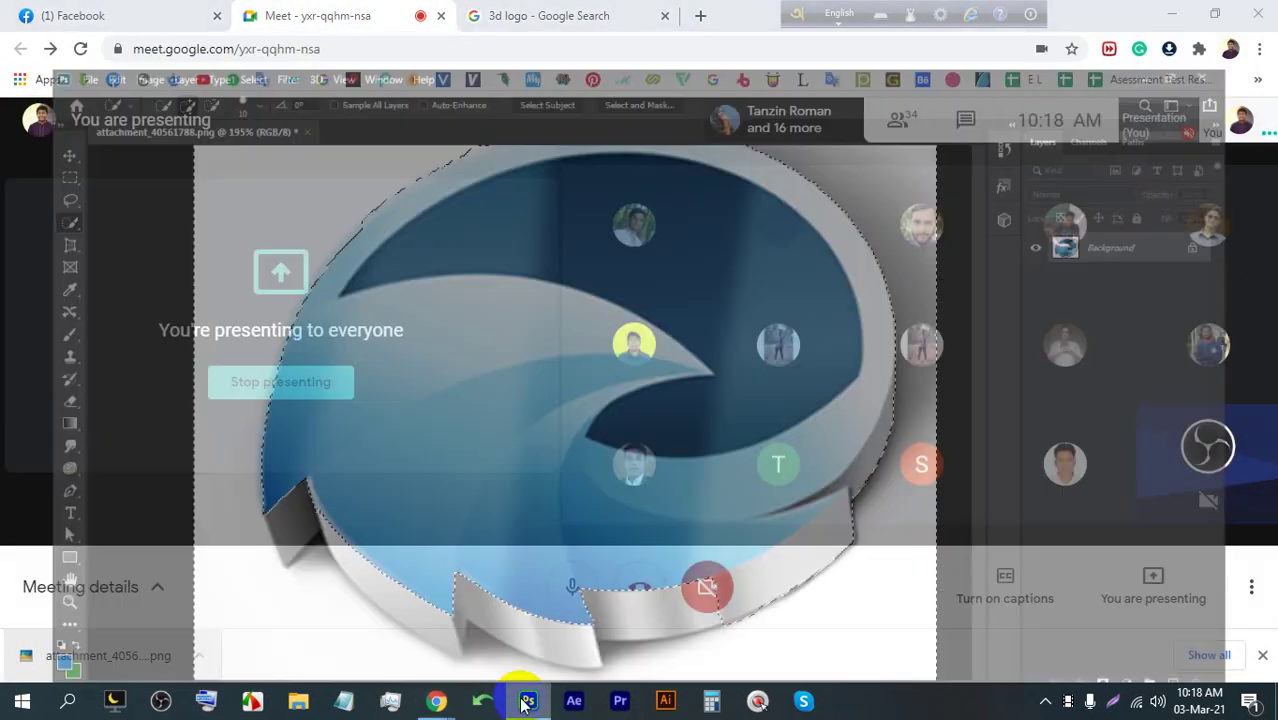
Unlock the background layer, delete the selected background and the remaining silver edge pieces, and deselect
{"action": "scroll", "coordinate": [559, 285], "scroll_direction": "down", "scroll_amount": 2}
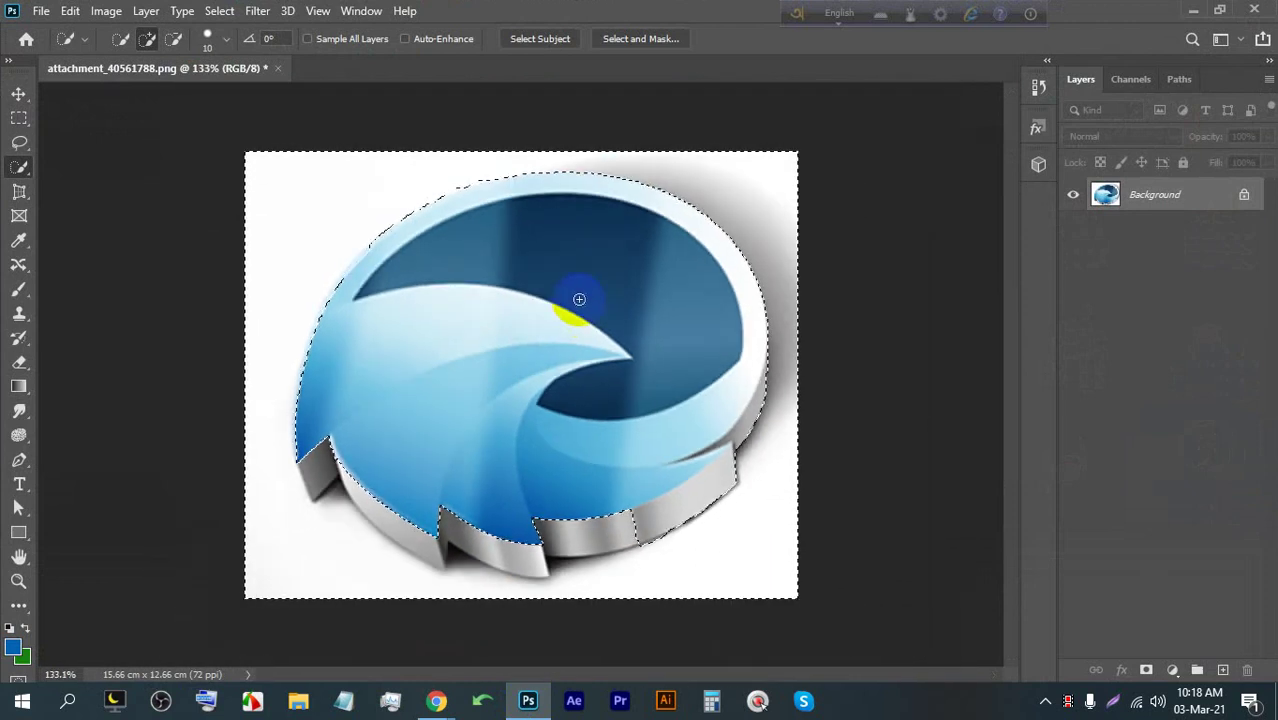
{"action": "left_click", "coordinate": [1245, 196]}
{"action": "key", "text": "Delete"}
{"action": "left_click", "coordinate": [724, 482]}
{"action": "key", "text": "Delete"}
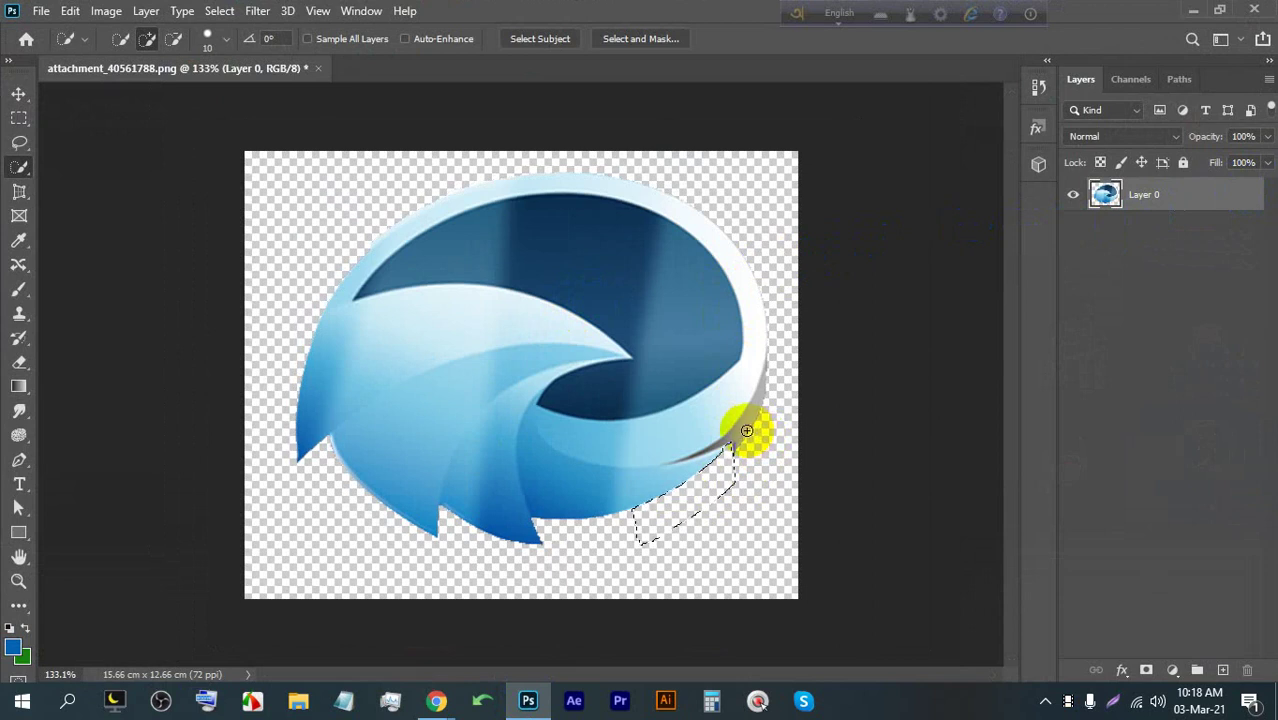
{"action": "left_click", "coordinate": [757, 428]}
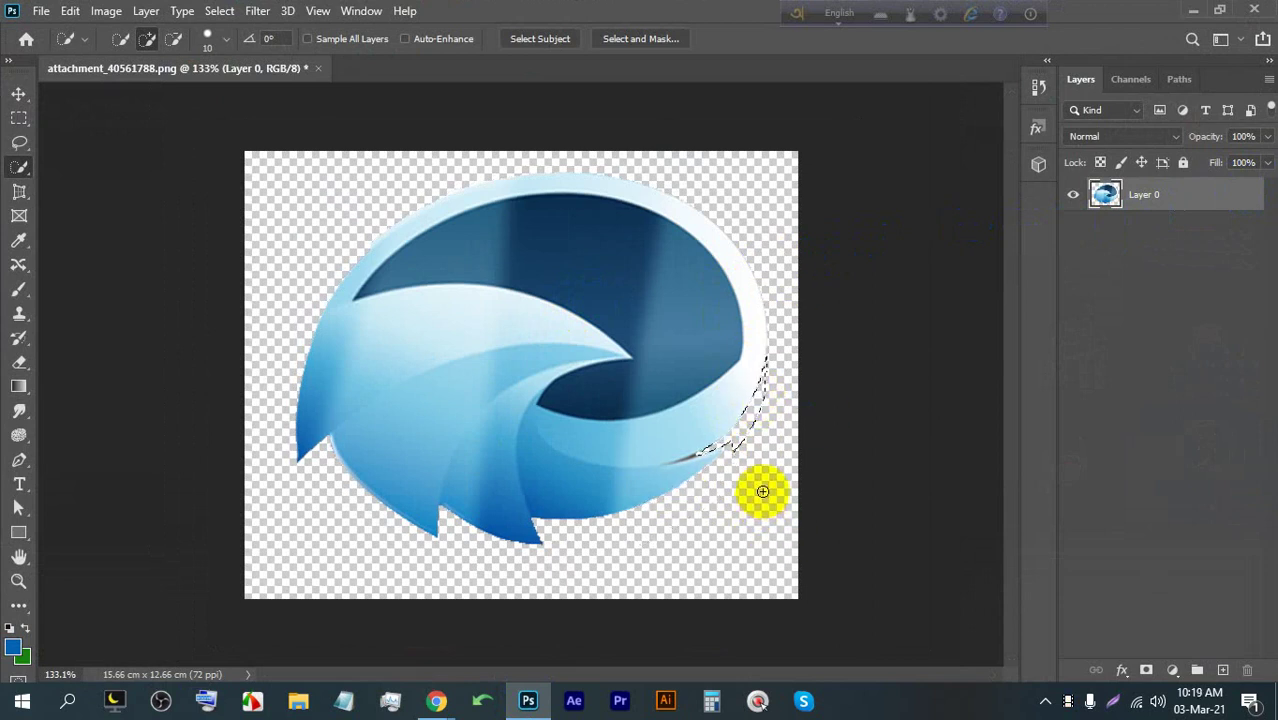
{"action": "key", "text": "ctrl+d"}
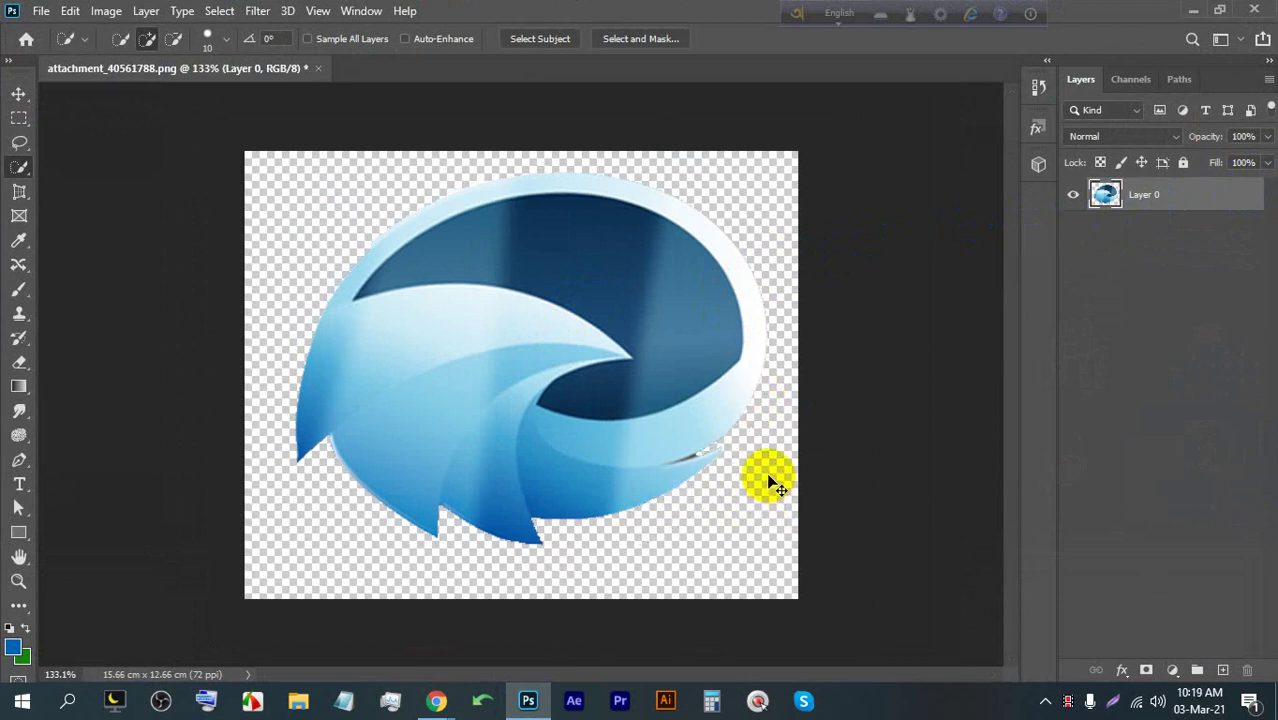
Reposition the cut-out logo near the centre of the transparent canvas with the Move tool
{"action": "left_click", "coordinate": [18, 93]}
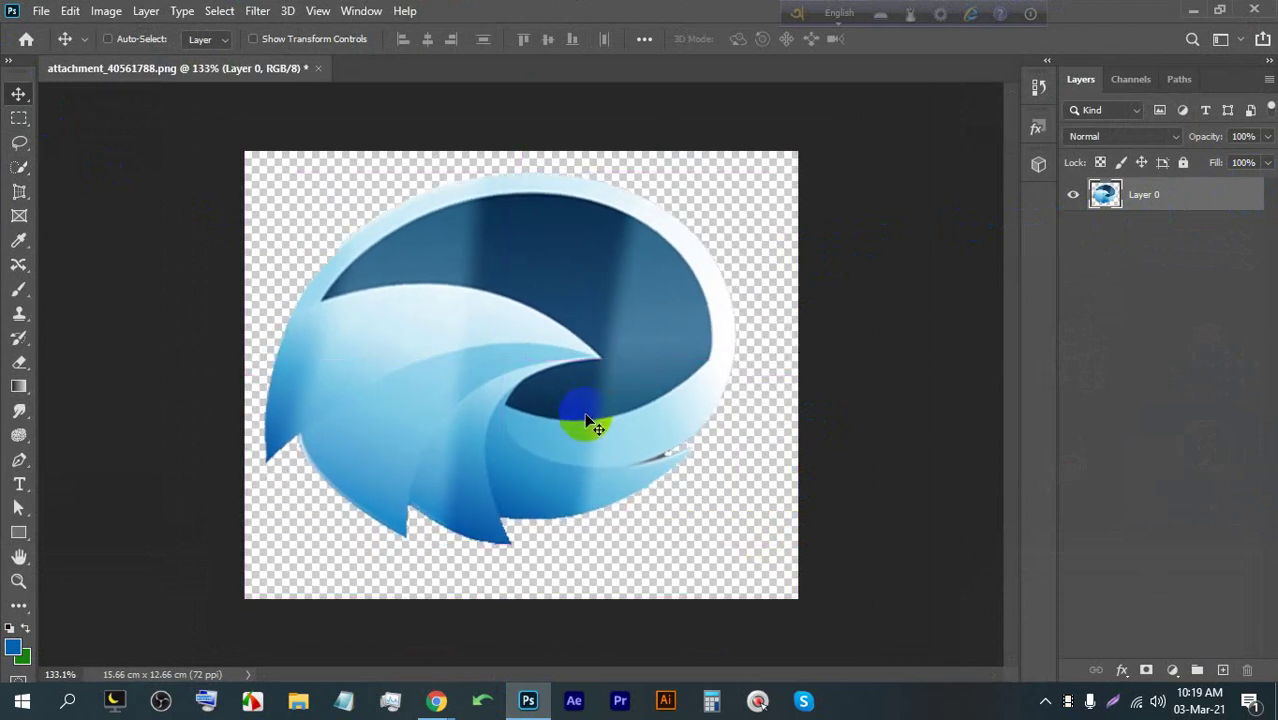
{"action": "scroll", "coordinate": [505, 368], "scroll_direction": "down", "scroll_amount": 3}
{"action": "left_click_drag", "start_coordinate": [505, 368], "coordinate": [585, 320]}
Switch to the Facebook page in Chrome, close the business card photo and look through the group's posted card designs
{"action": "left_click", "coordinate": [436, 700]}
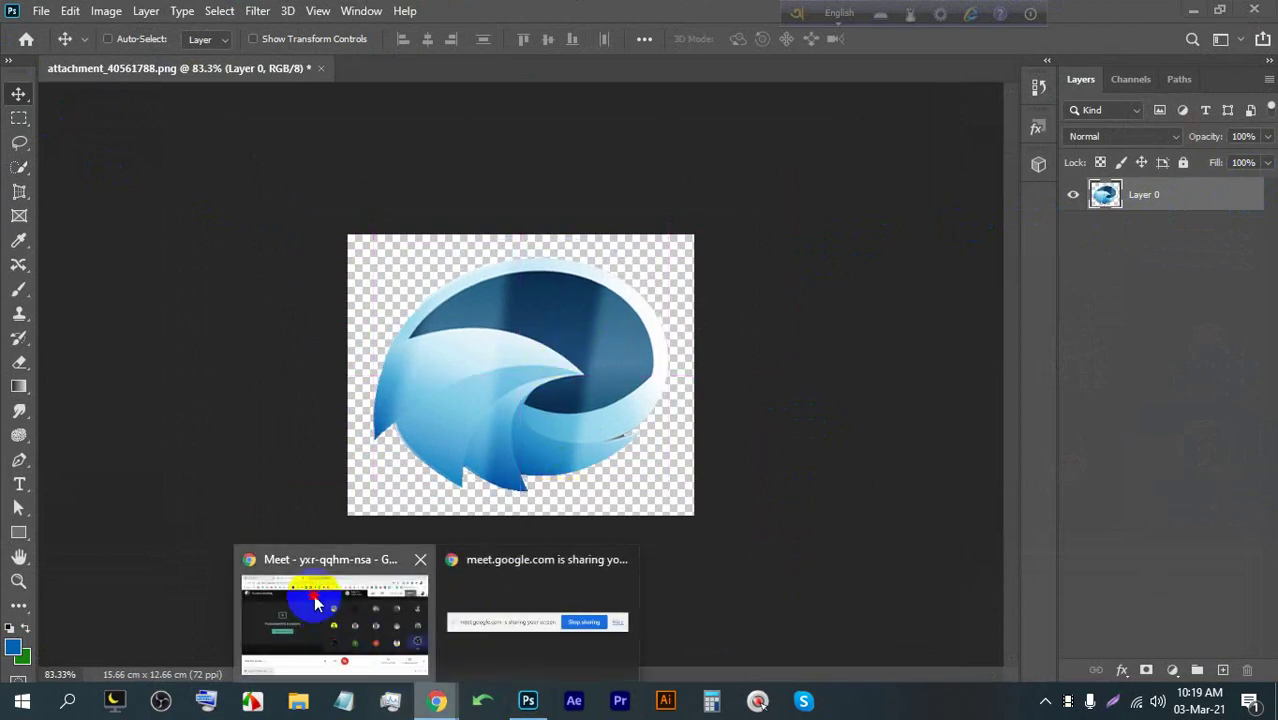
{"action": "left_click", "coordinate": [322, 602]}
{"action": "left_click", "coordinate": [165, 12]}
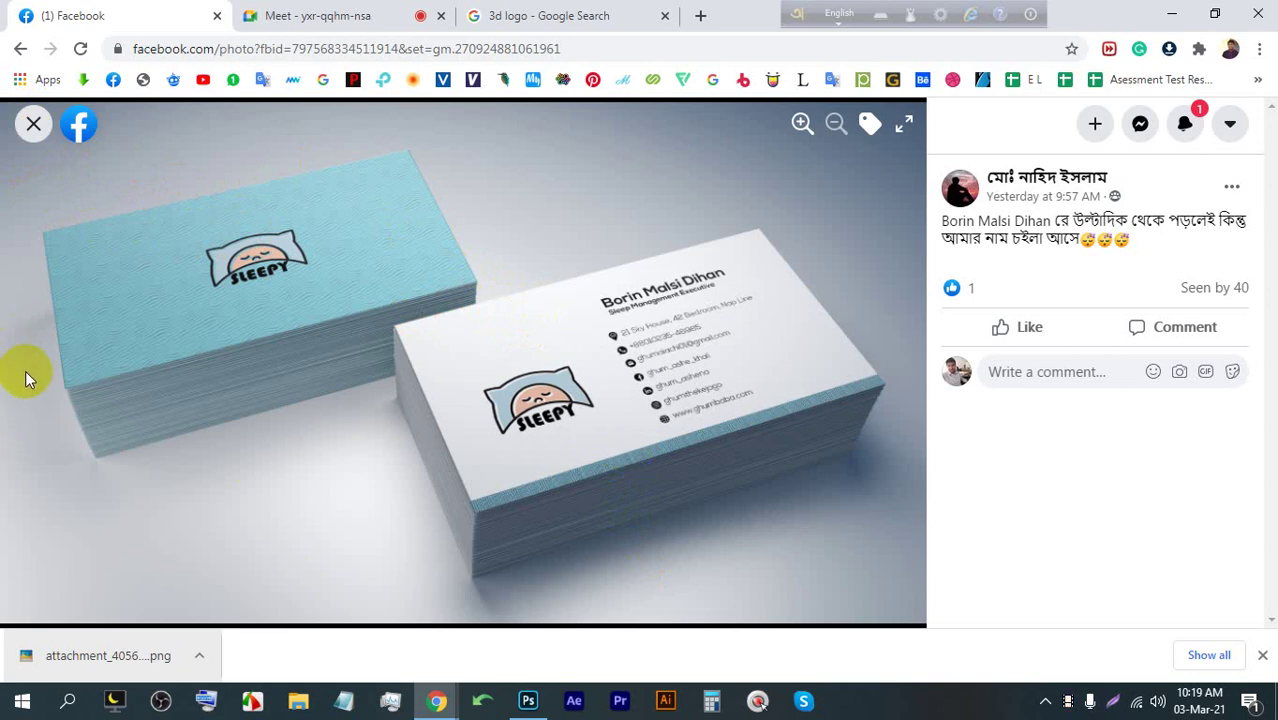
{"action": "left_click", "coordinate": [31, 124]}
{"action": "scroll", "coordinate": [604, 371], "scroll_direction": "down", "scroll_amount": 6}
{"action": "scroll", "coordinate": [604, 371], "scroll_direction": "down", "scroll_amount": 10}
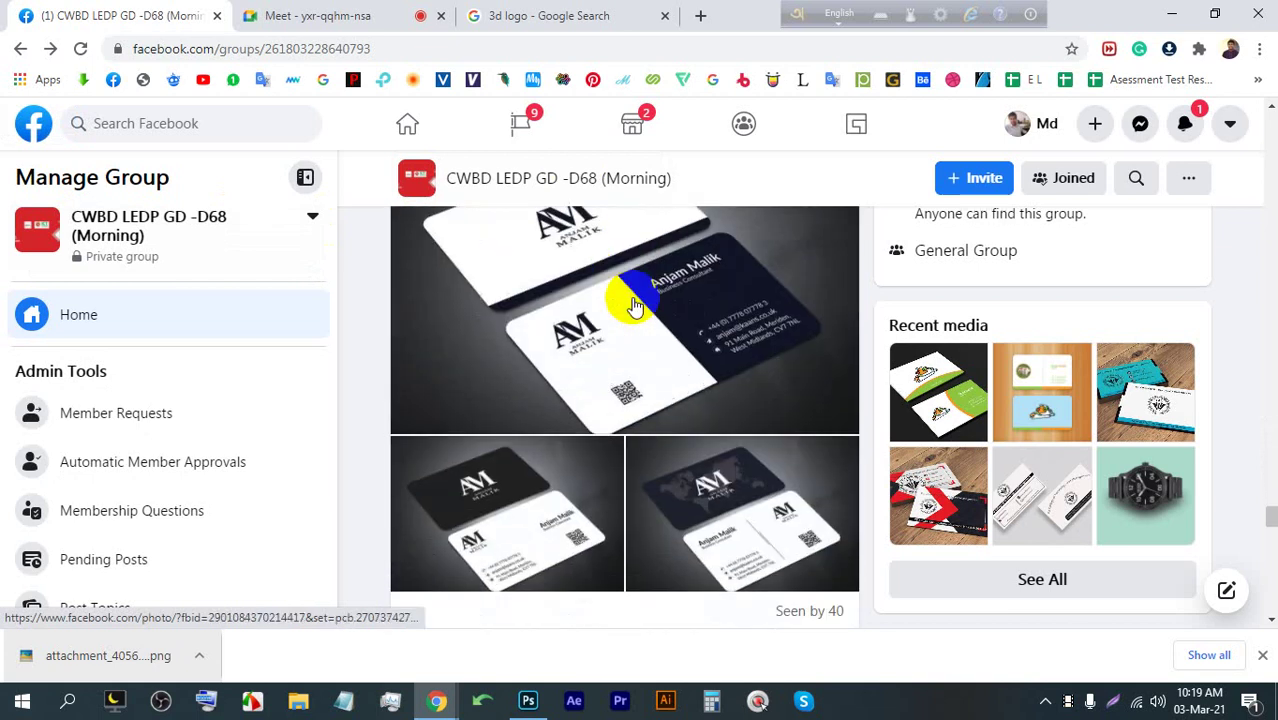
{"action": "scroll", "coordinate": [634, 307], "scroll_direction": "down", "scroll_amount": 12}
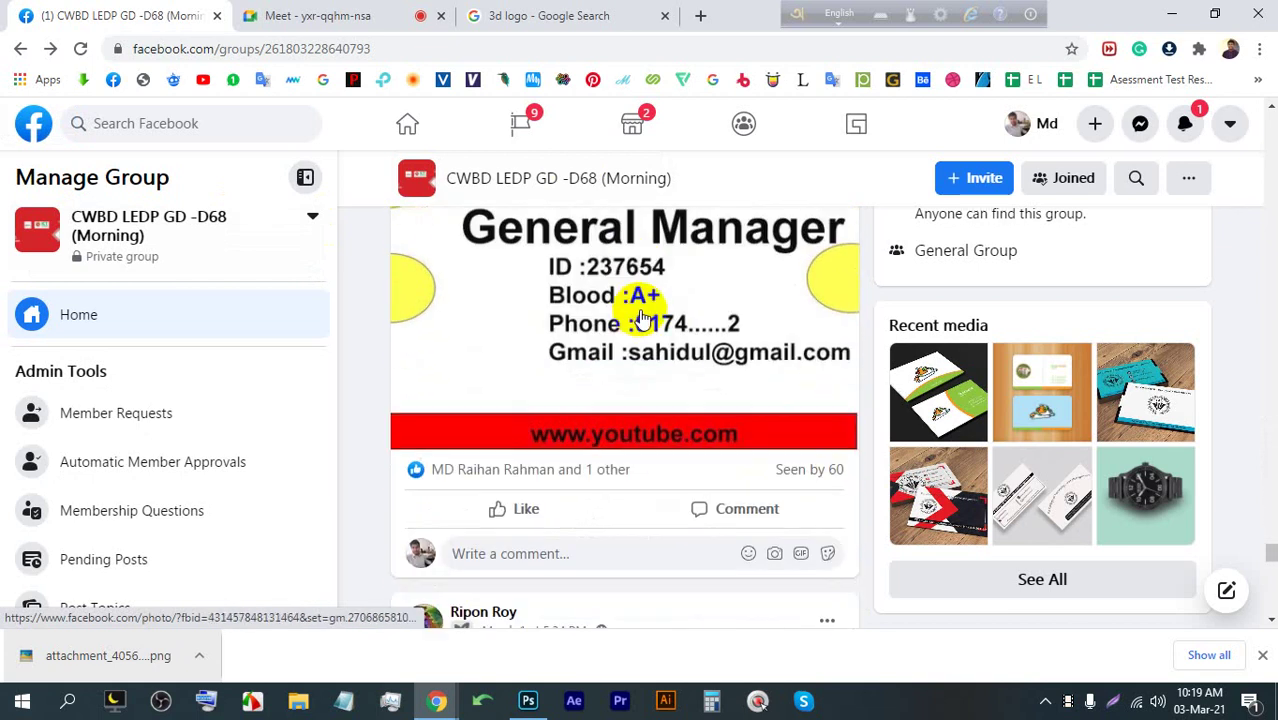
Close the 3d logo search page, stop presenting in the Google Meet call and dismiss the downloads bar
{"action": "left_click", "coordinate": [614, 8]}
{"action": "left_click", "coordinate": [664, 15]}
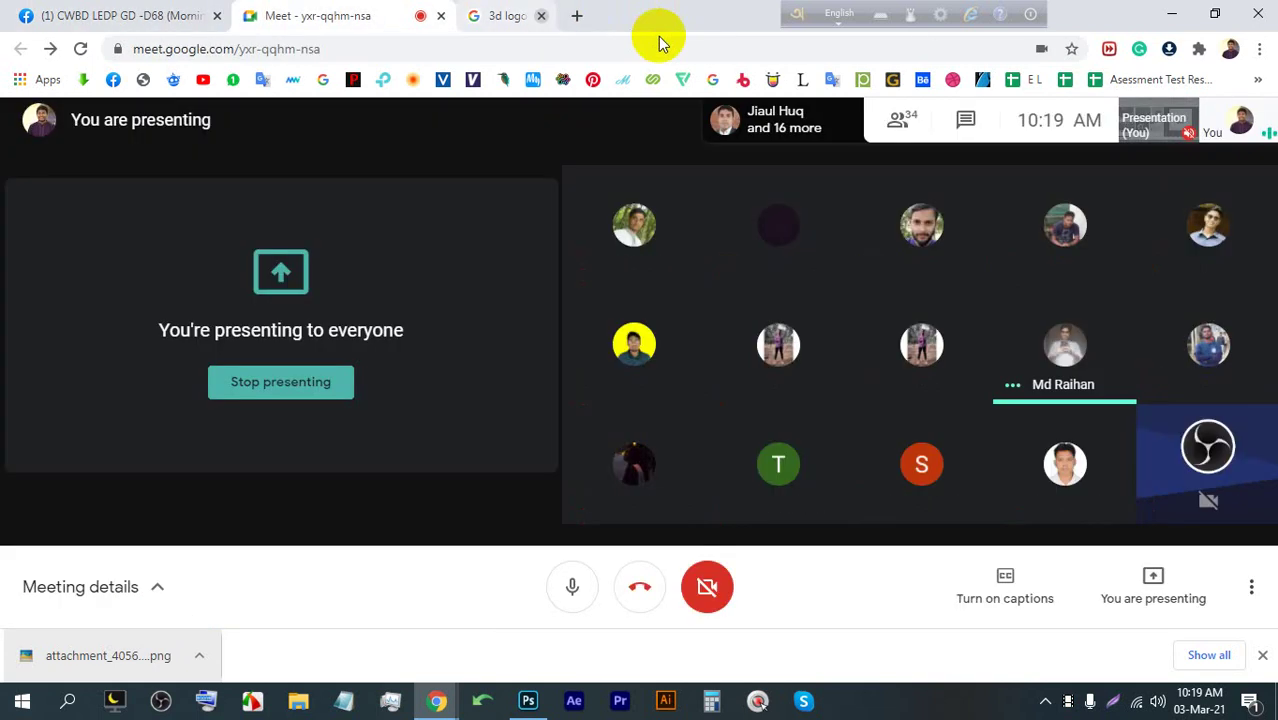
{"action": "left_click", "coordinate": [318, 390]}
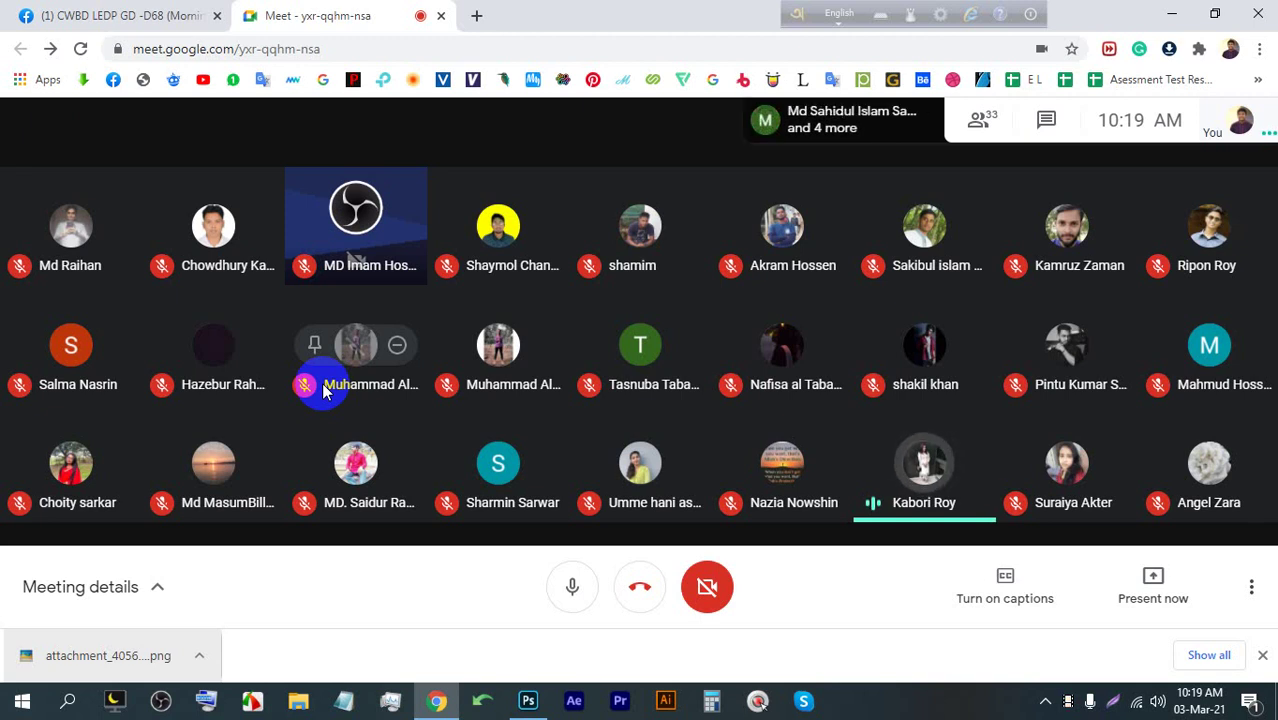
{"action": "left_click", "coordinate": [1262, 655]}
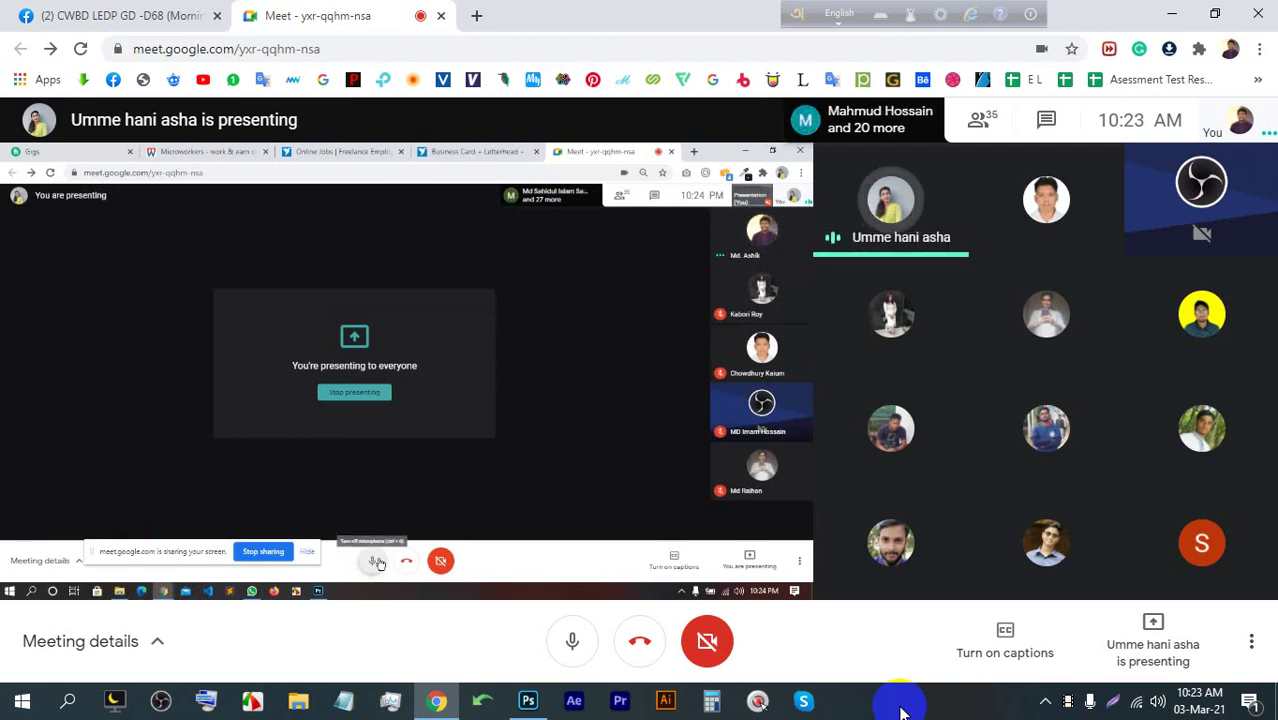
{"action": "left_click", "coordinate": [528, 700]}
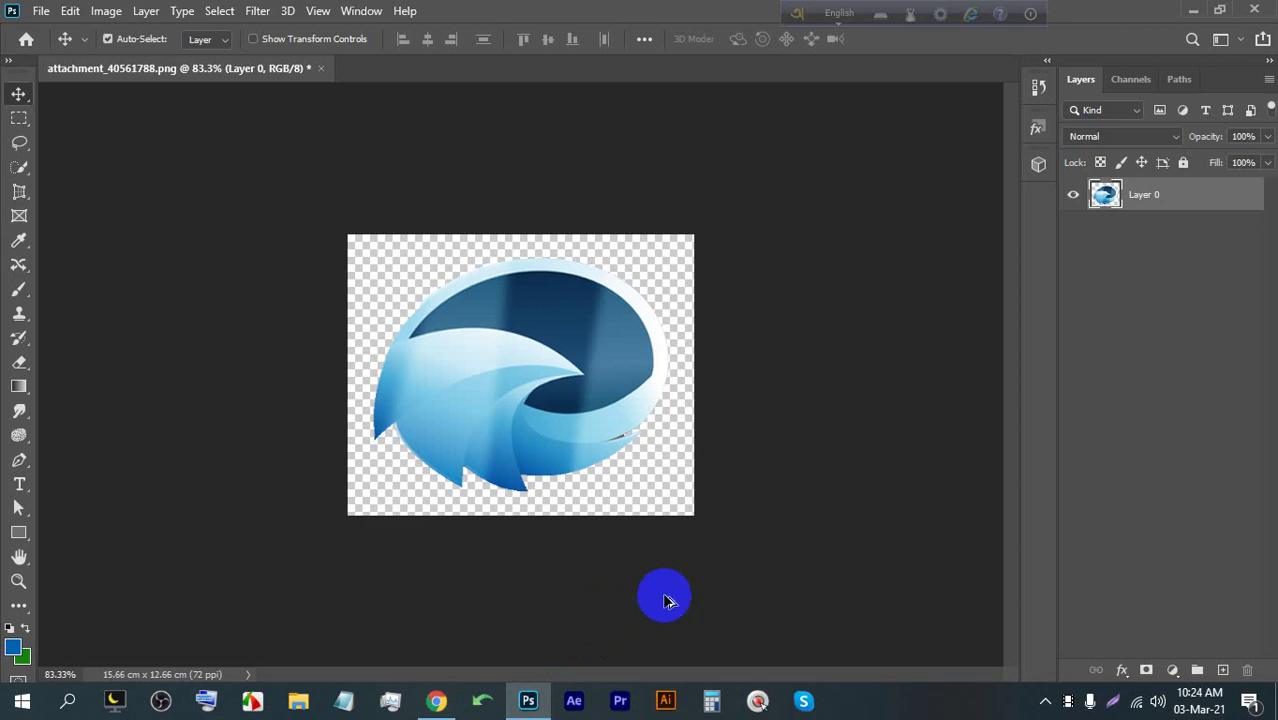
{"action": "key", "text": "ctrl+alt+i"}
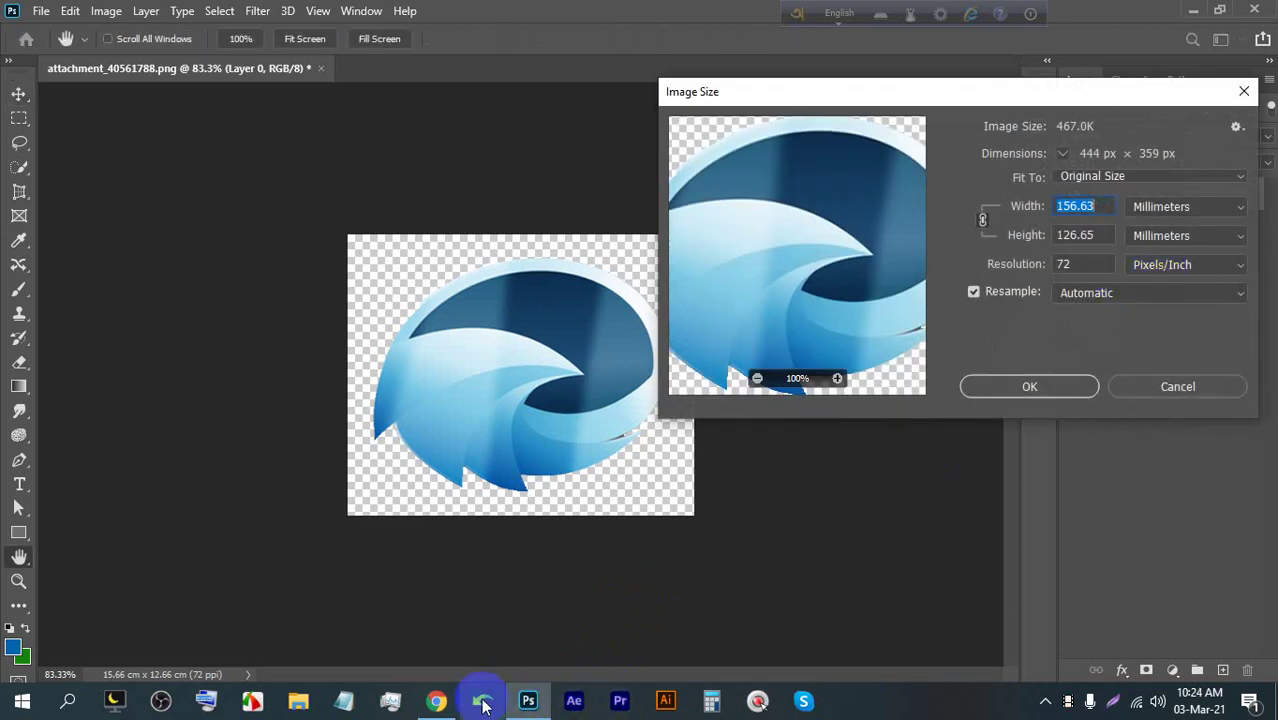
{"action": "left_click", "coordinate": [524, 697]}
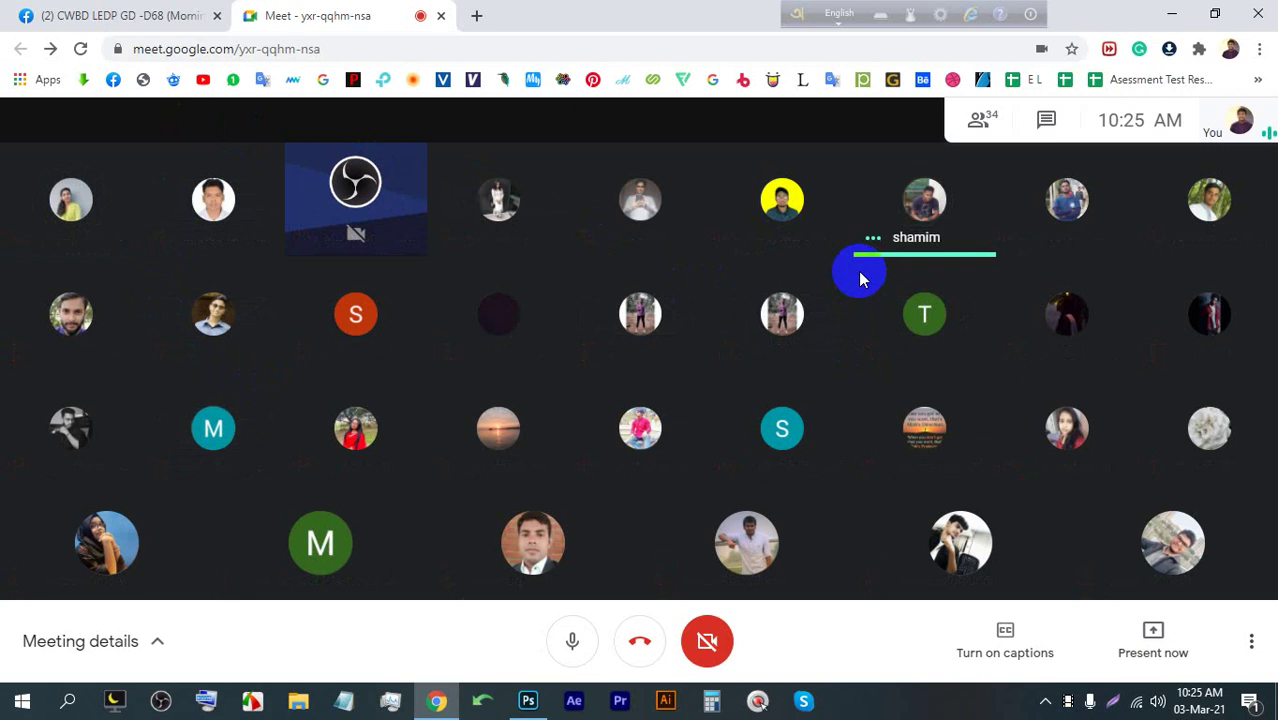
Present the entire screen to the Google Meet call and hide the screen-sharing notice
{"action": "mouse_move", "coordinate": [820, 290]}
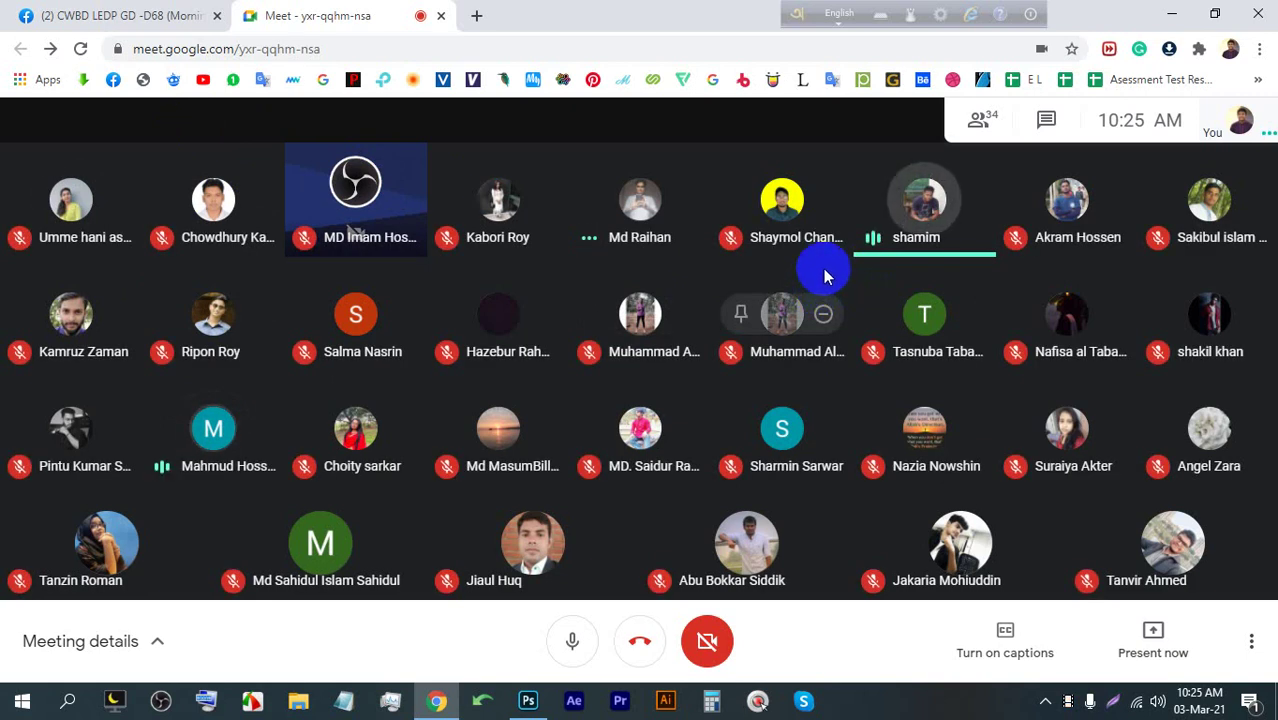
{"action": "mouse_move", "coordinate": [887, 322]}
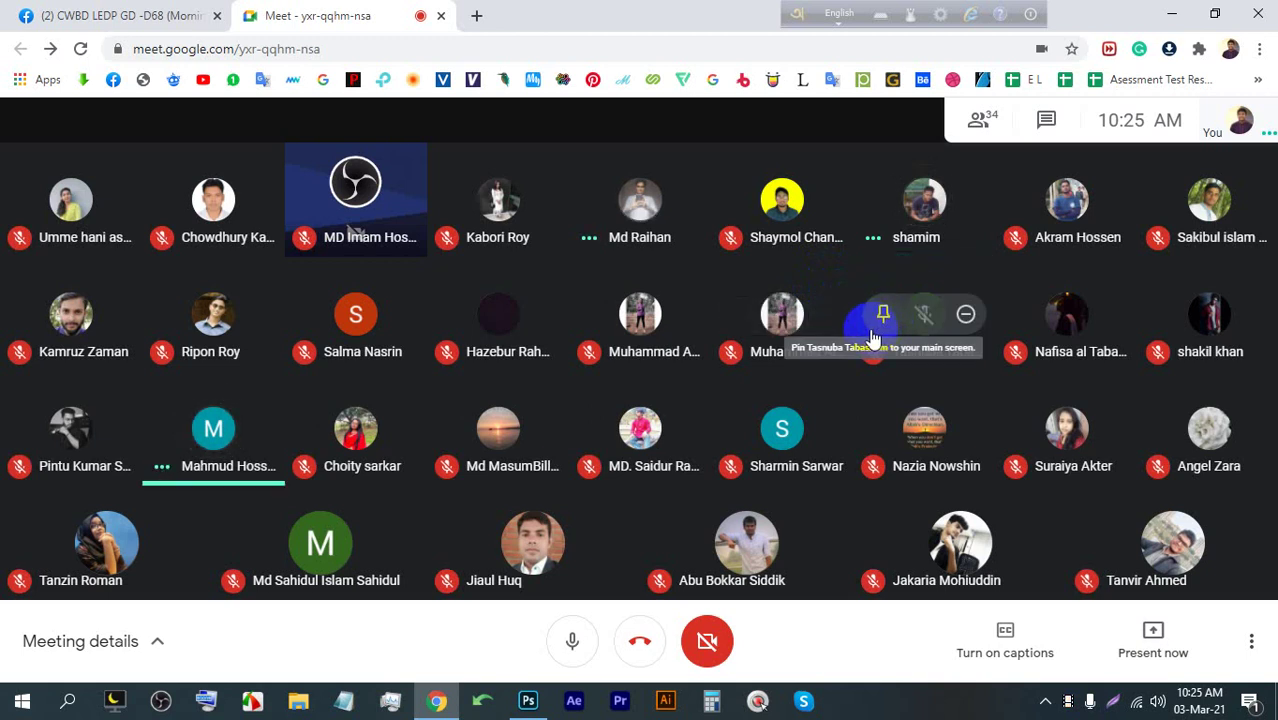
{"action": "mouse_move", "coordinate": [1186, 565]}
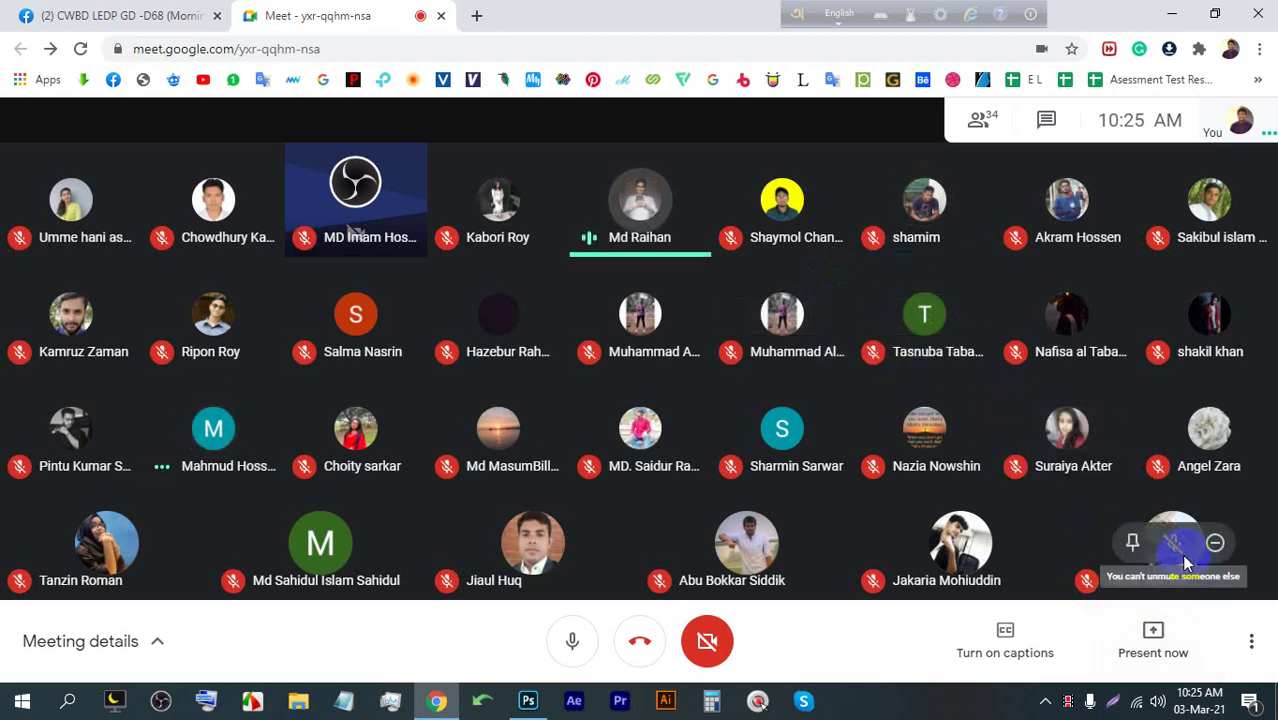
{"action": "left_click", "coordinate": [1153, 645]}
{"action": "left_click", "coordinate": [1063, 475]}
{"action": "left_click", "coordinate": [505, 338]}
{"action": "left_click", "coordinate": [805, 436]}
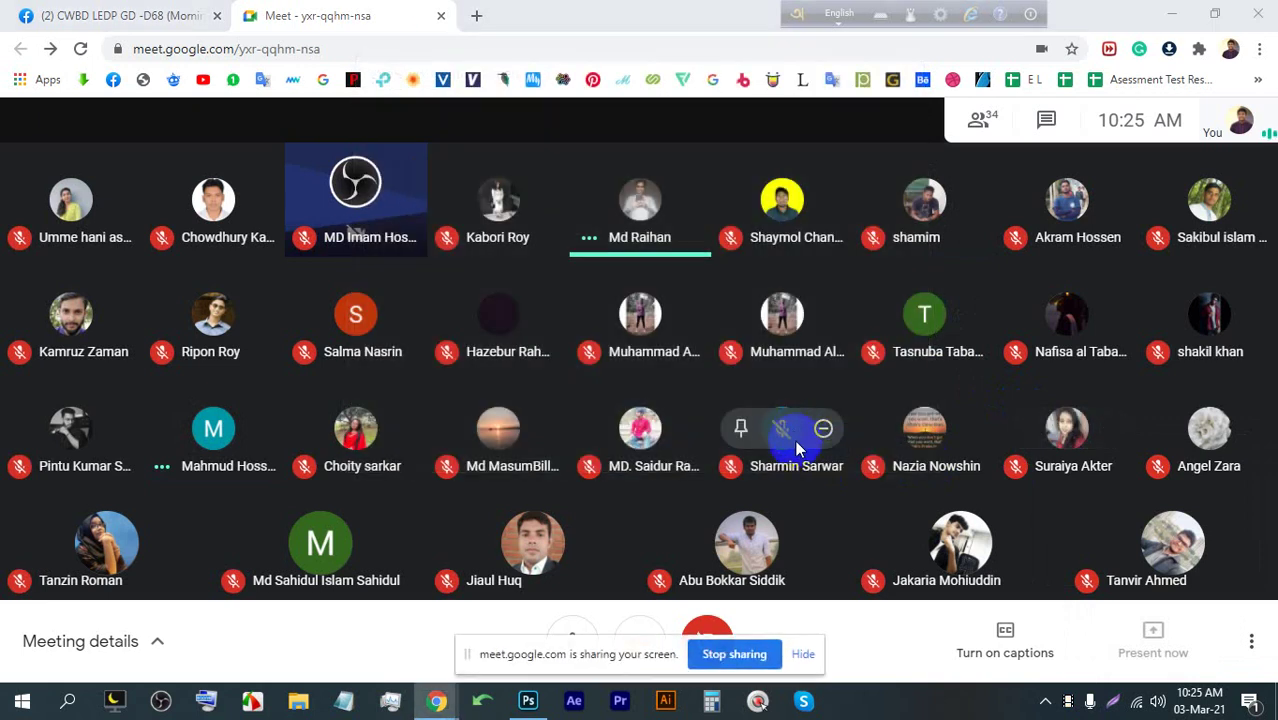
{"action": "left_click", "coordinate": [806, 652]}
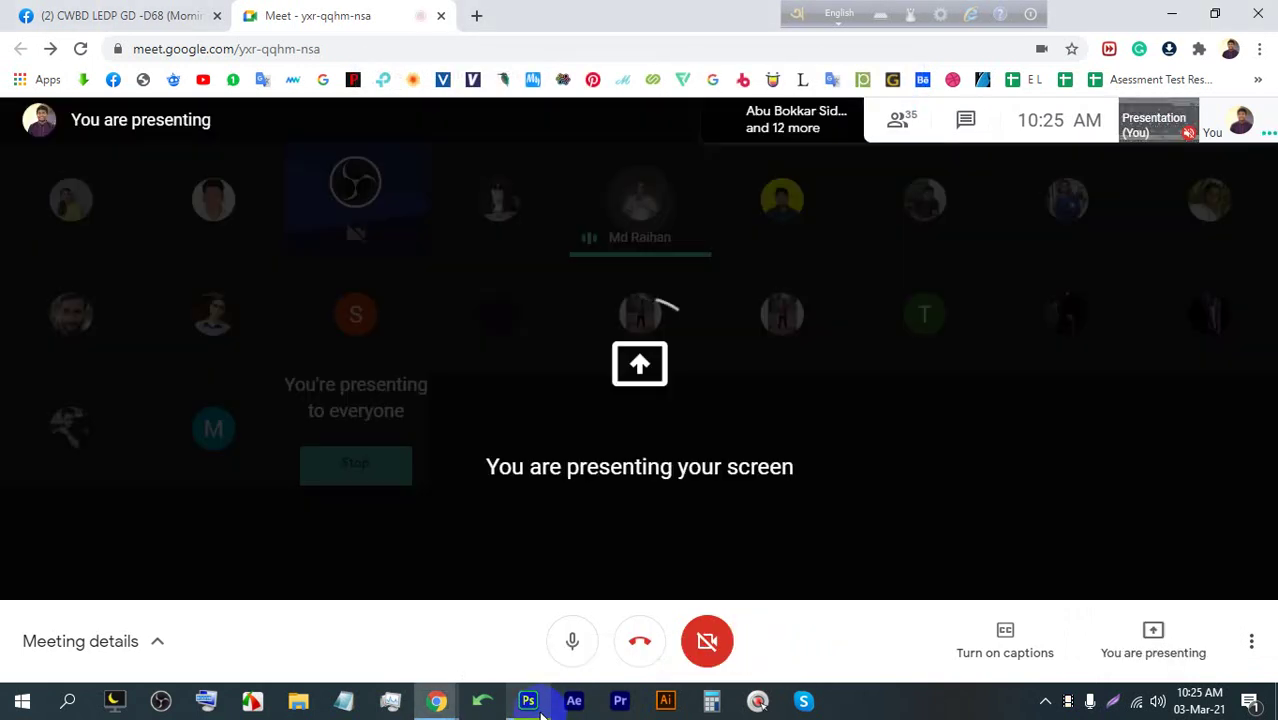
Return to Photoshop, cancel the Image Size dialog and close attachment_40561788.png without saving its changes
{"action": "left_click", "coordinate": [530, 703]}
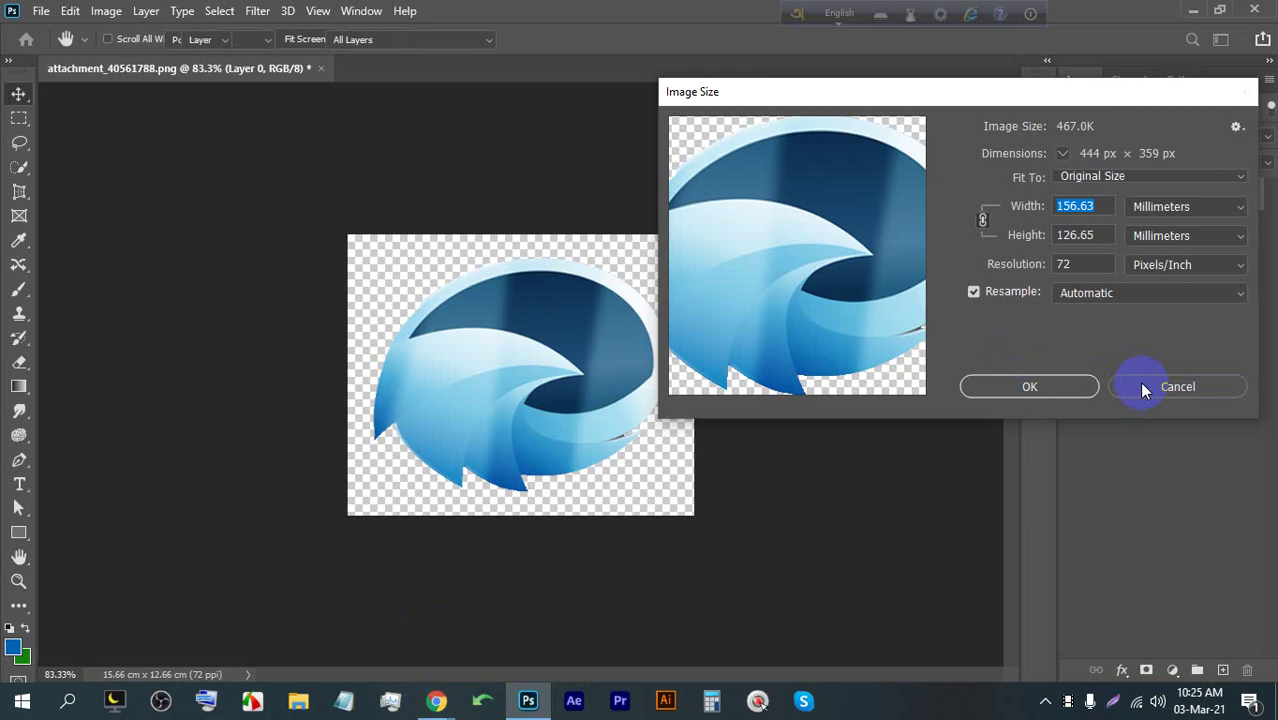
{"action": "left_click", "coordinate": [1145, 387]}
{"action": "left_click", "coordinate": [320, 68]}
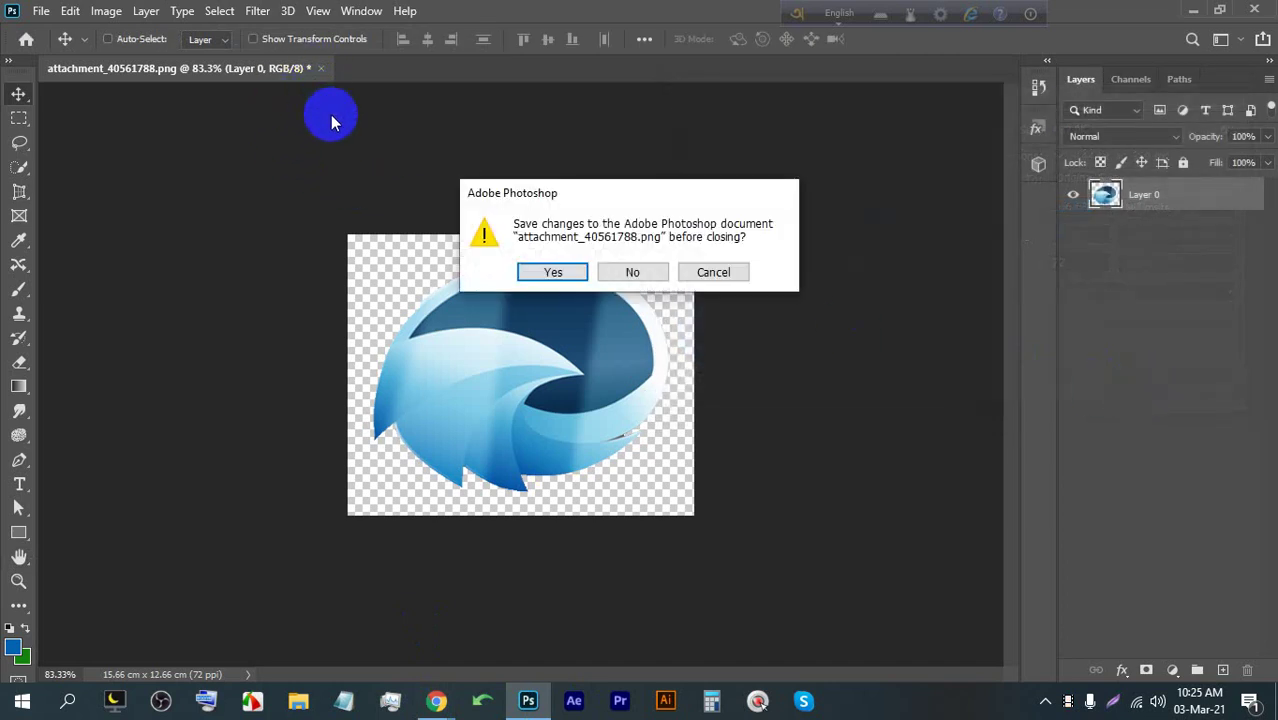
{"action": "left_click", "coordinate": [632, 272]}
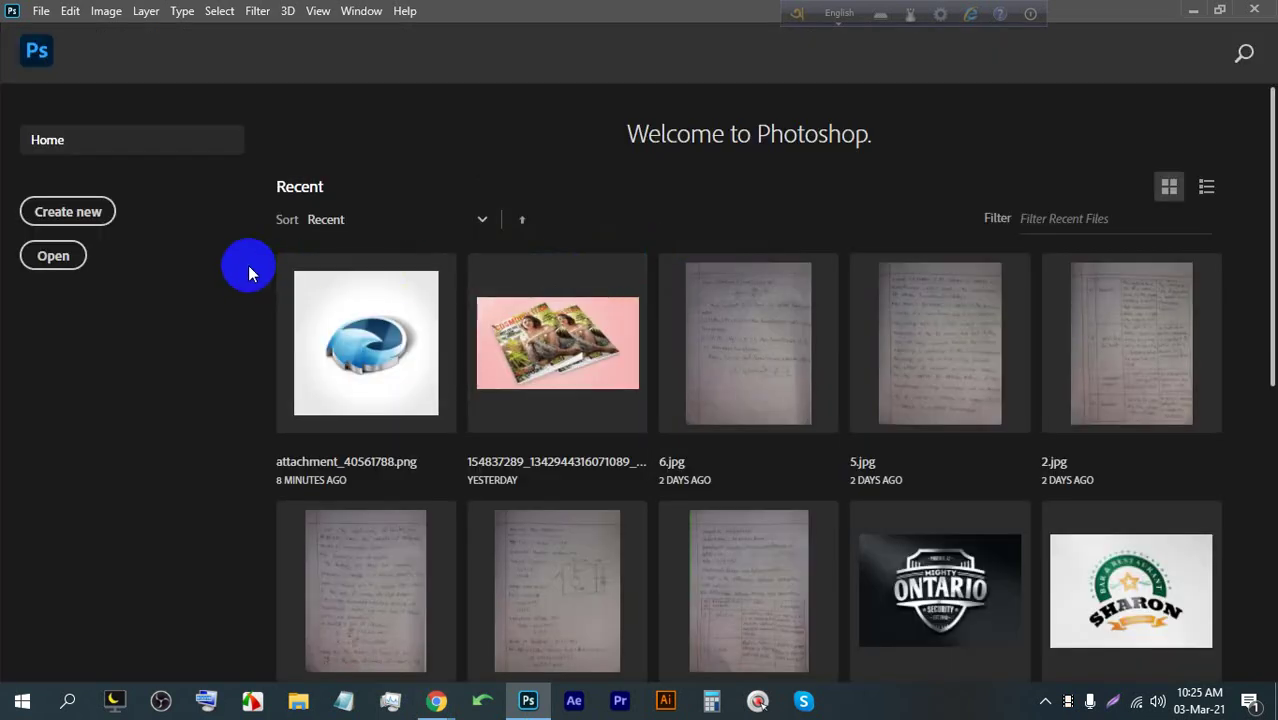
Create a new document from the Web Minimum preset, 1024 x 768 px at 72 ppi
{"action": "left_click", "coordinate": [310, 292]}
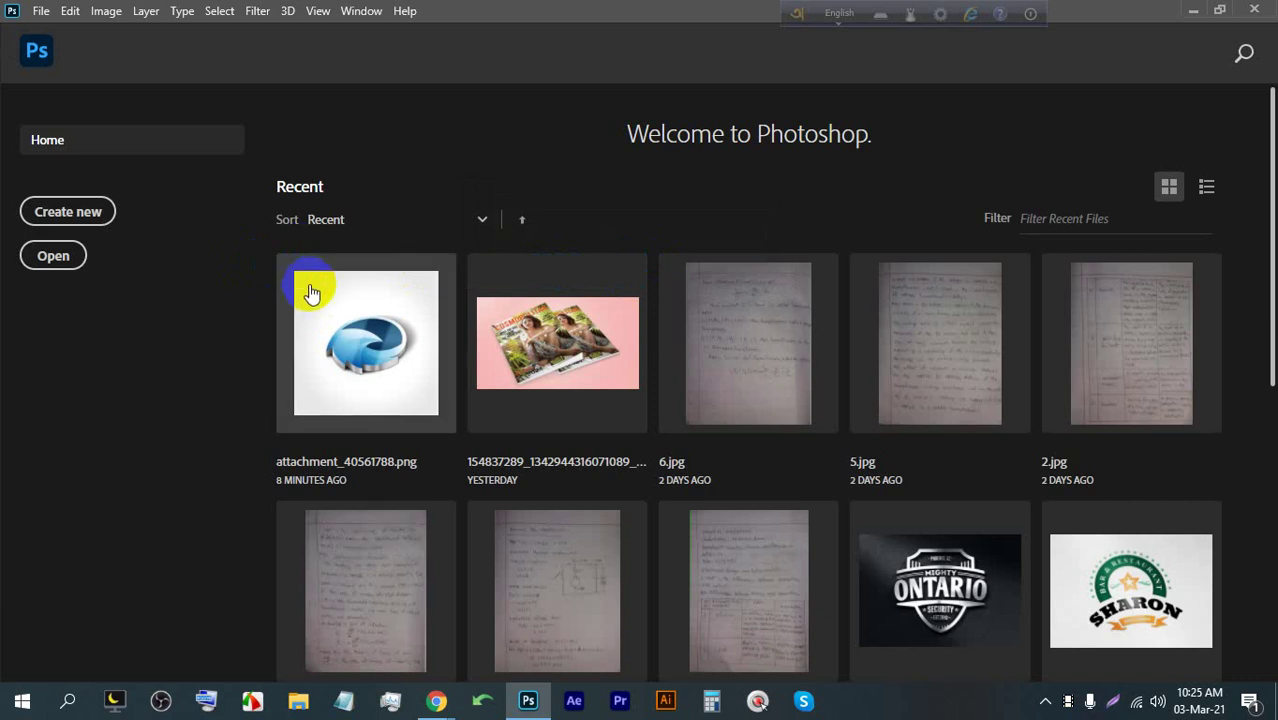
{"action": "left_click", "coordinate": [41, 11]}
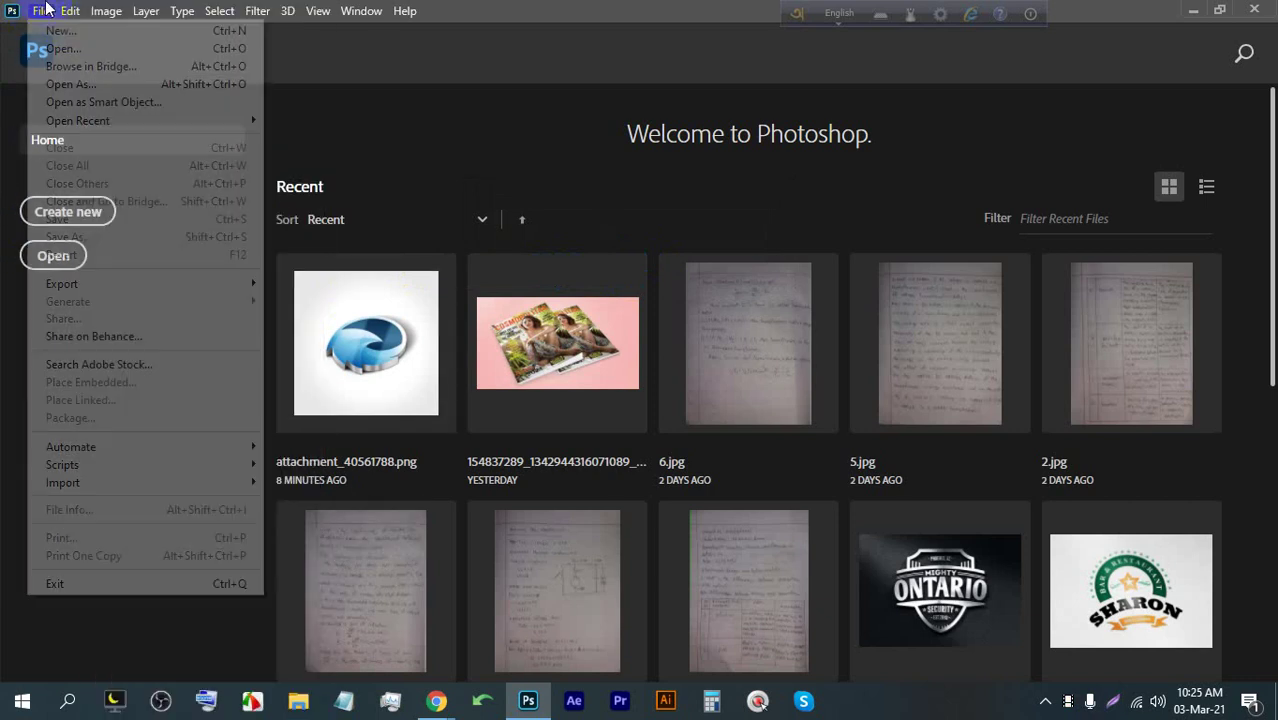
{"action": "left_click", "coordinate": [52, 30]}
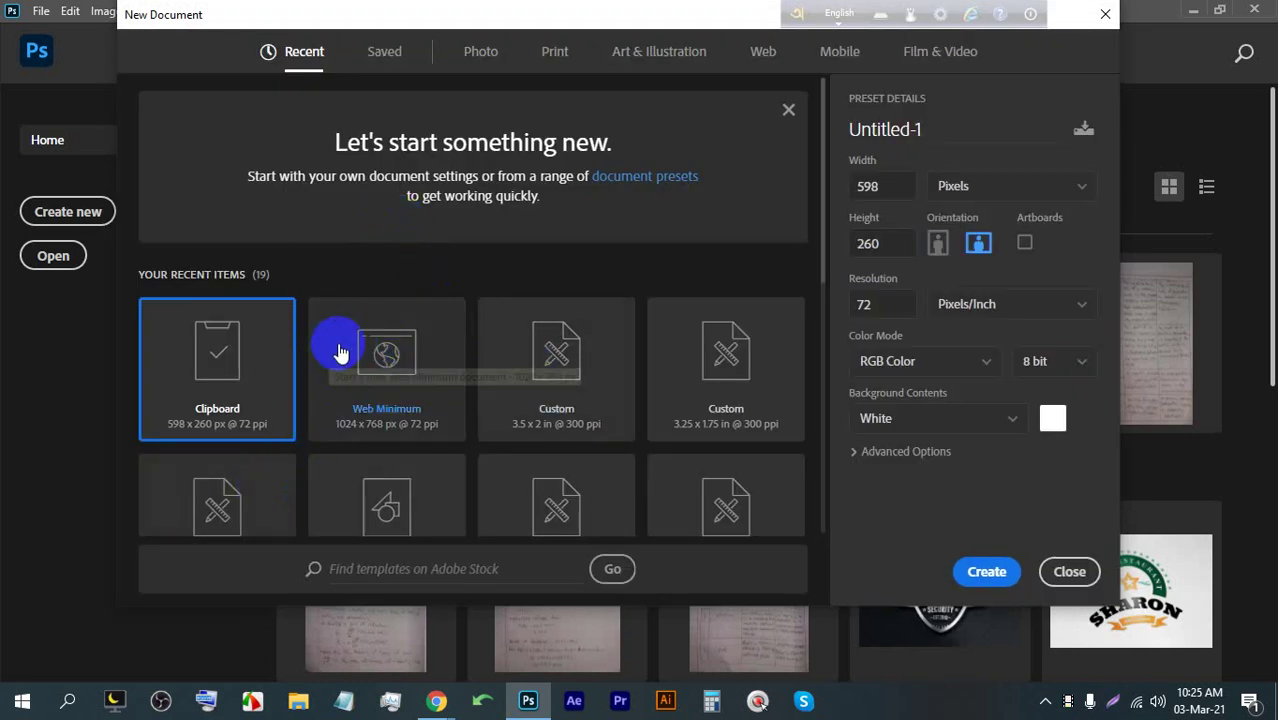
{"action": "double_click", "coordinate": [365, 345]}
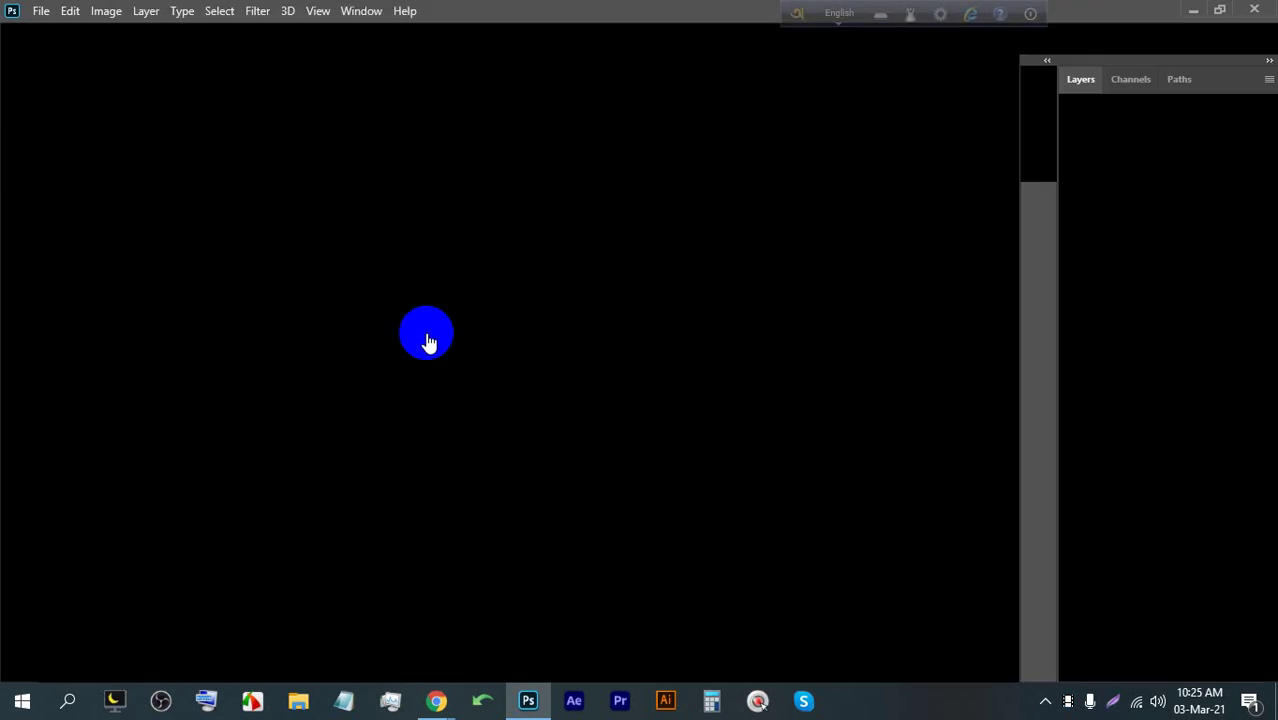
{"action": "scroll", "coordinate": [560, 370], "scroll_direction": "up", "scroll_amount": 3}
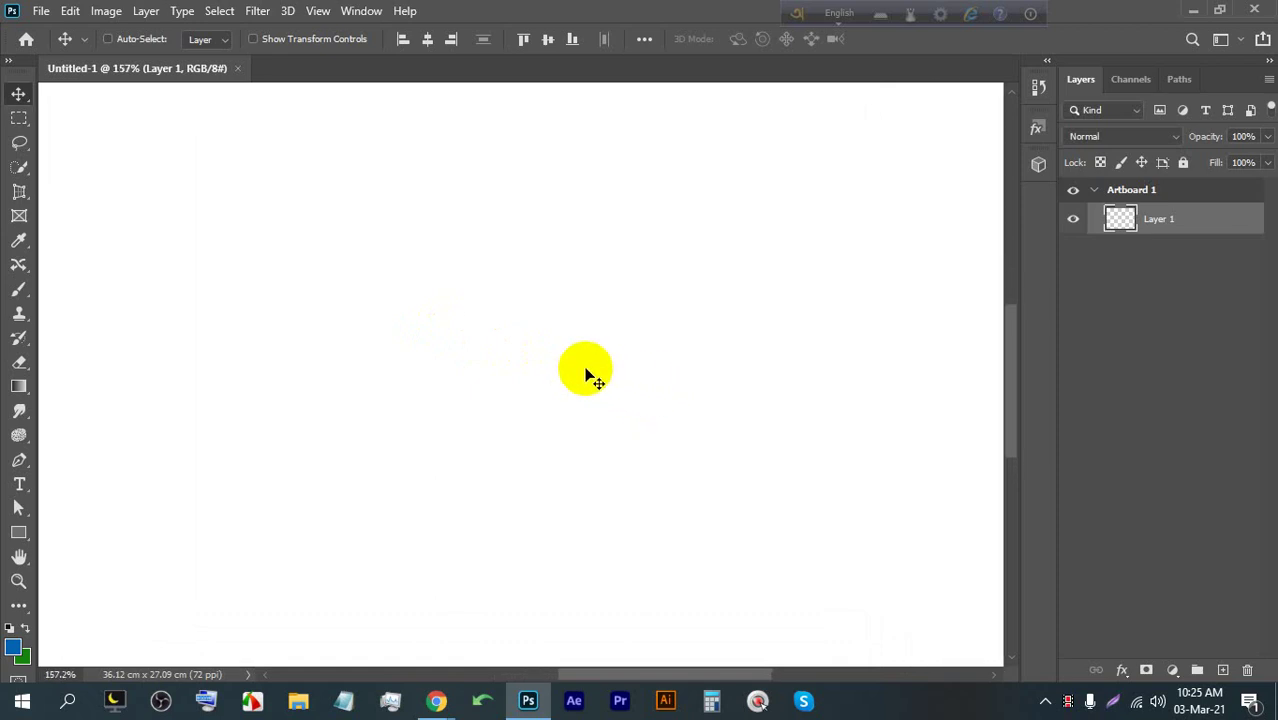
{"action": "scroll", "coordinate": [495, 388], "scroll_direction": "down", "scroll_amount": 3}
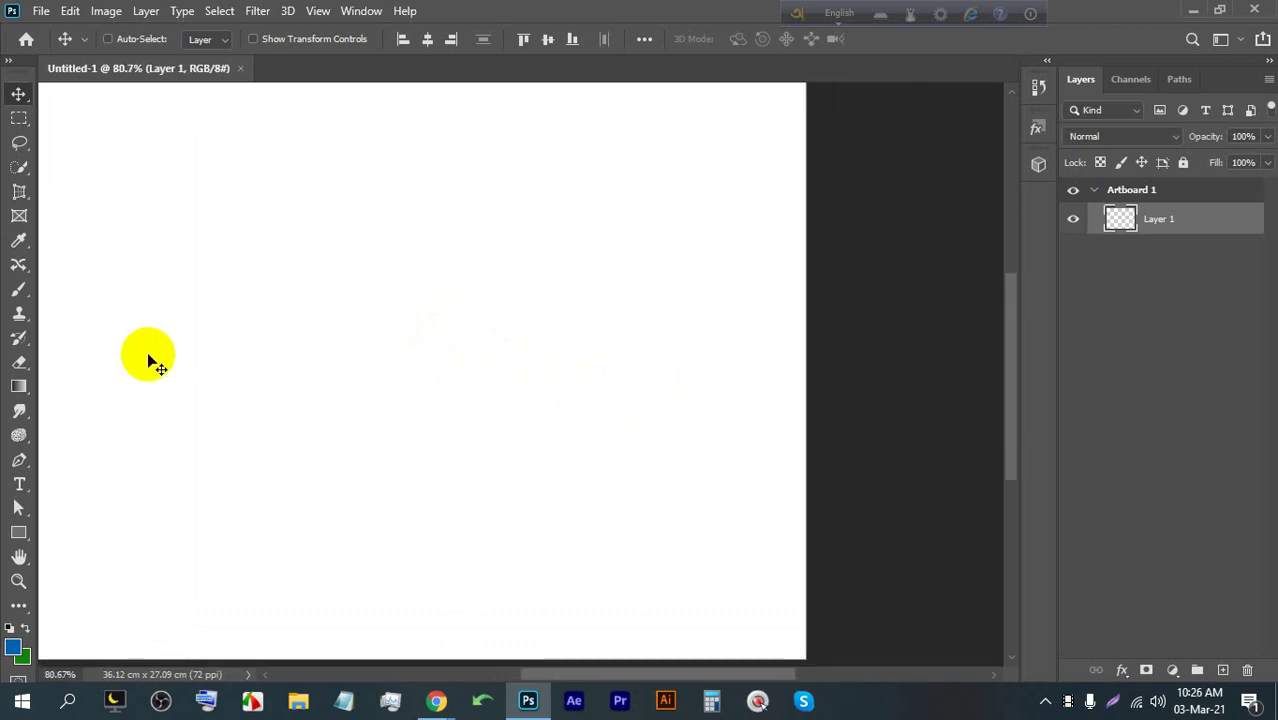
{"action": "scroll", "coordinate": [210, 358], "scroll_direction": "down", "scroll_amount": 2}
{"action": "scroll", "coordinate": [171, 366], "scroll_direction": "up", "scroll_amount": 5}
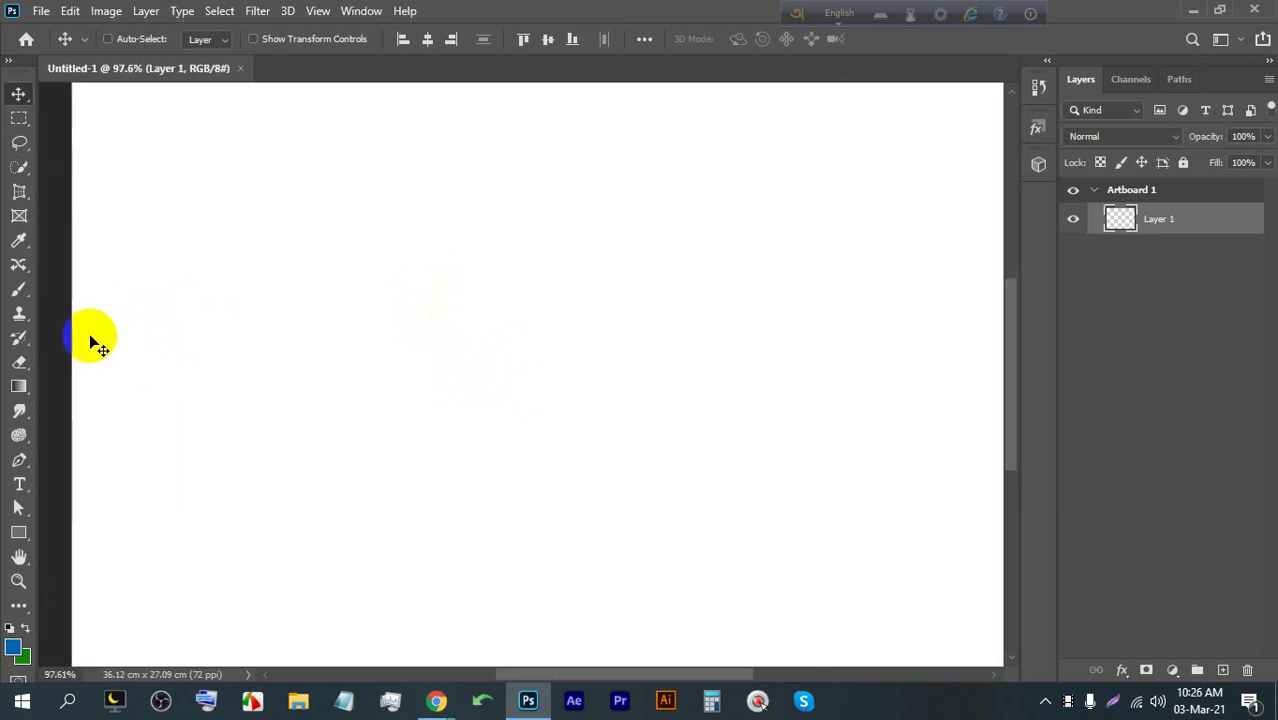
{"action": "scroll", "coordinate": [188, 436], "scroll_direction": "up", "scroll_amount": 1}
Switch to Chrome and search Google Images for "clipping mask" in a new browser tab
{"action": "mouse_move", "coordinate": [437, 698]}
{"action": "left_click", "coordinate": [367, 636]}
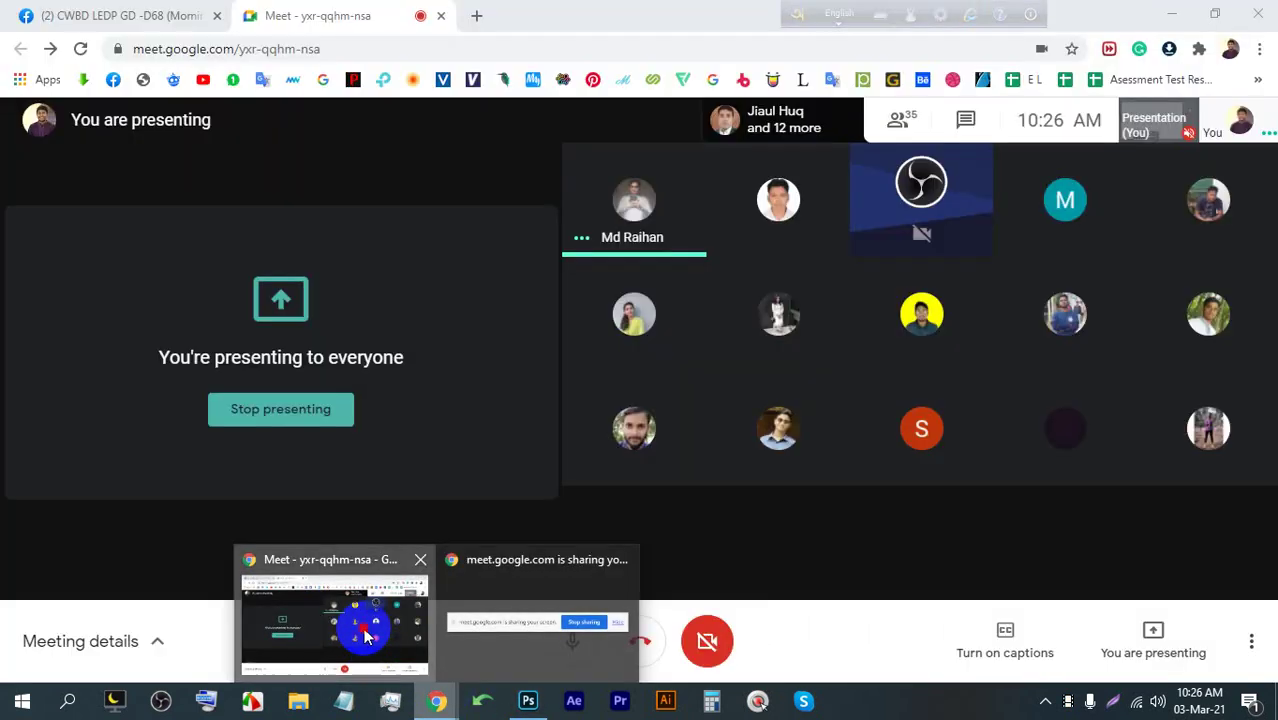
{"action": "left_click", "coordinate": [476, 15]}
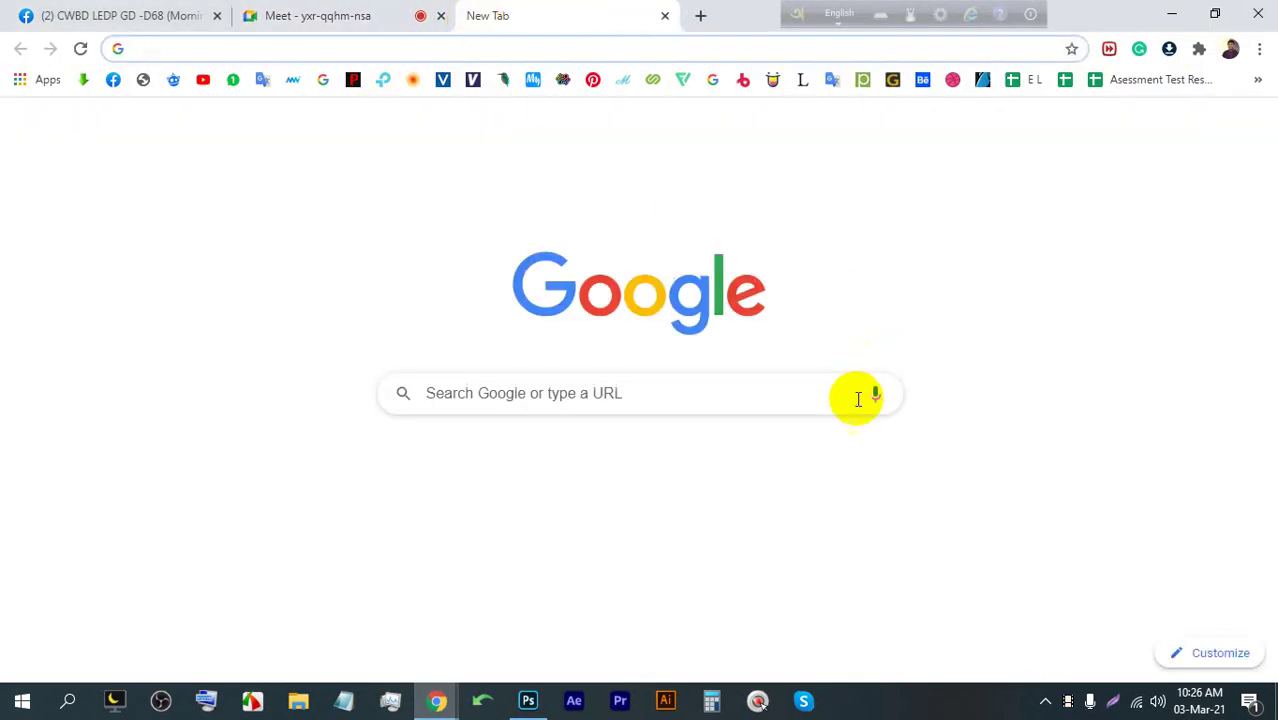
{"action": "left_click", "coordinate": [875, 396]}
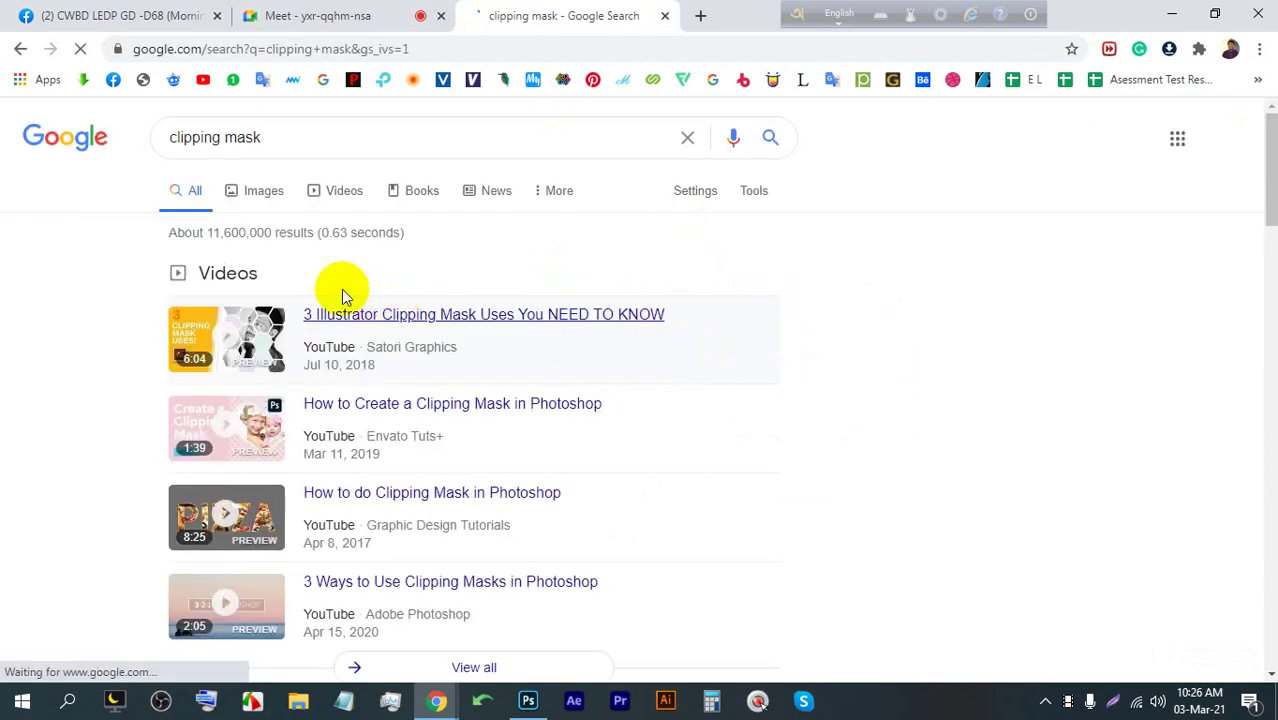
{"action": "left_click", "coordinate": [260, 194]}
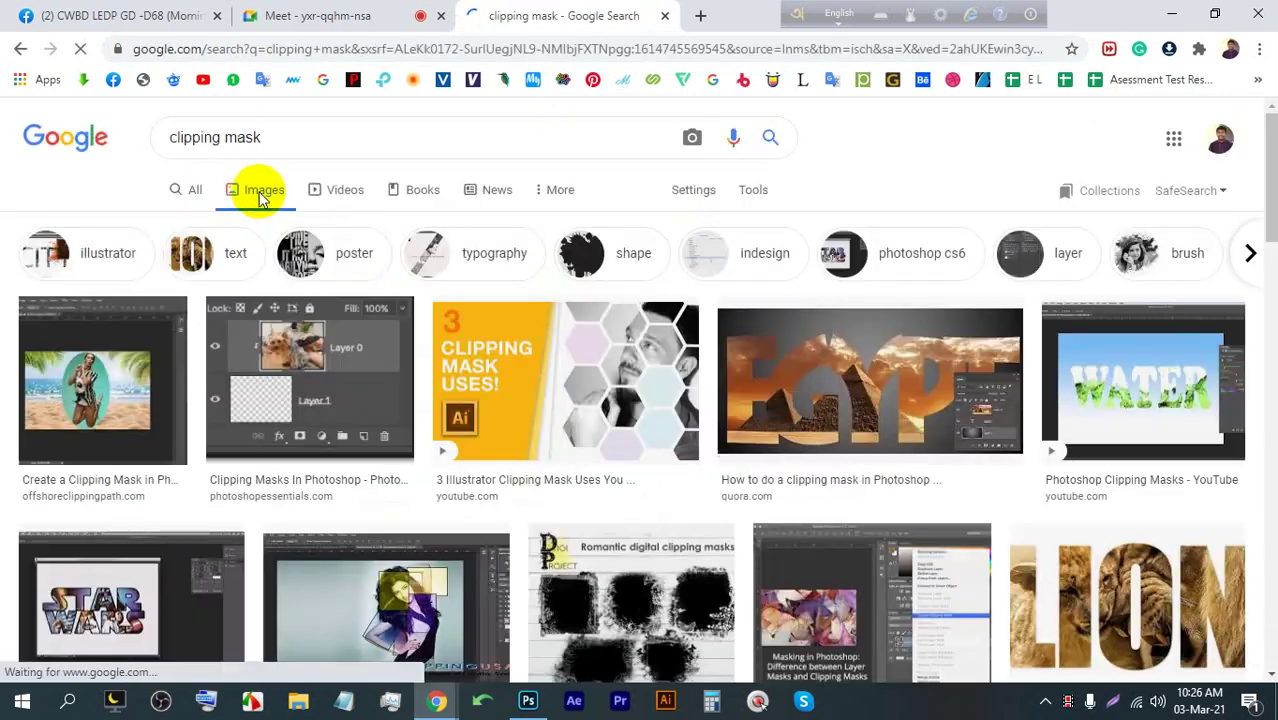
Preview the "3 Illustrator Clipping Mask Uses" image and the related Photoshop text clipping mask tutorial image
{"action": "left_click", "coordinate": [650, 360]}
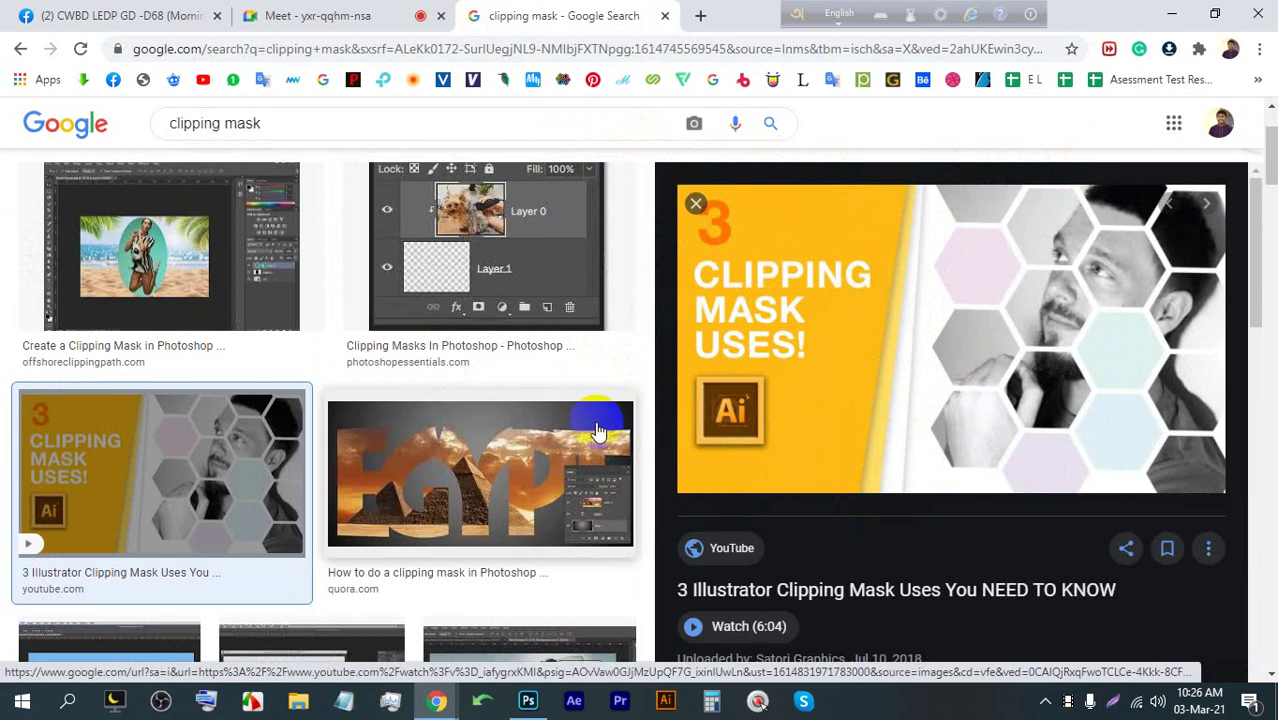
{"action": "scroll", "coordinate": [890, 365], "scroll_direction": "down", "scroll_amount": 5}
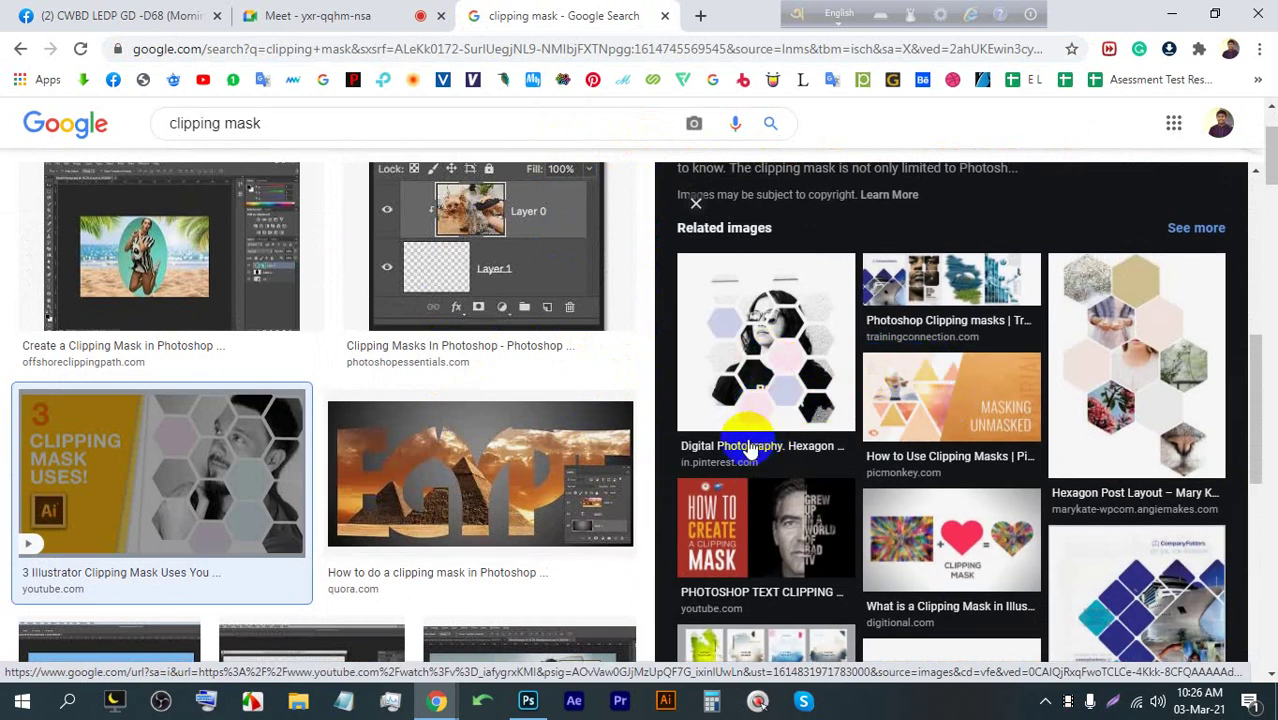
{"action": "scroll", "coordinate": [750, 450], "scroll_direction": "down", "scroll_amount": 2}
{"action": "left_click", "coordinate": [742, 412]}
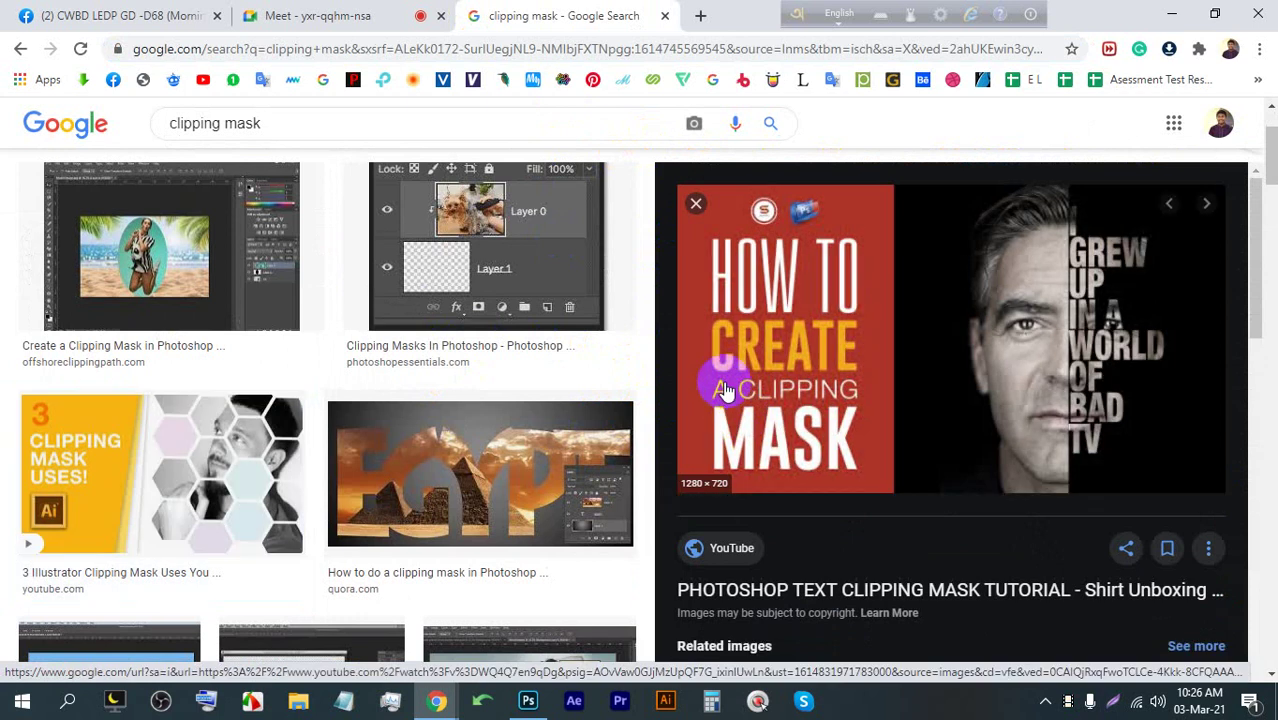
Check the Google Meet call and return to the clipping mask image results
{"action": "left_click", "coordinate": [362, 13]}
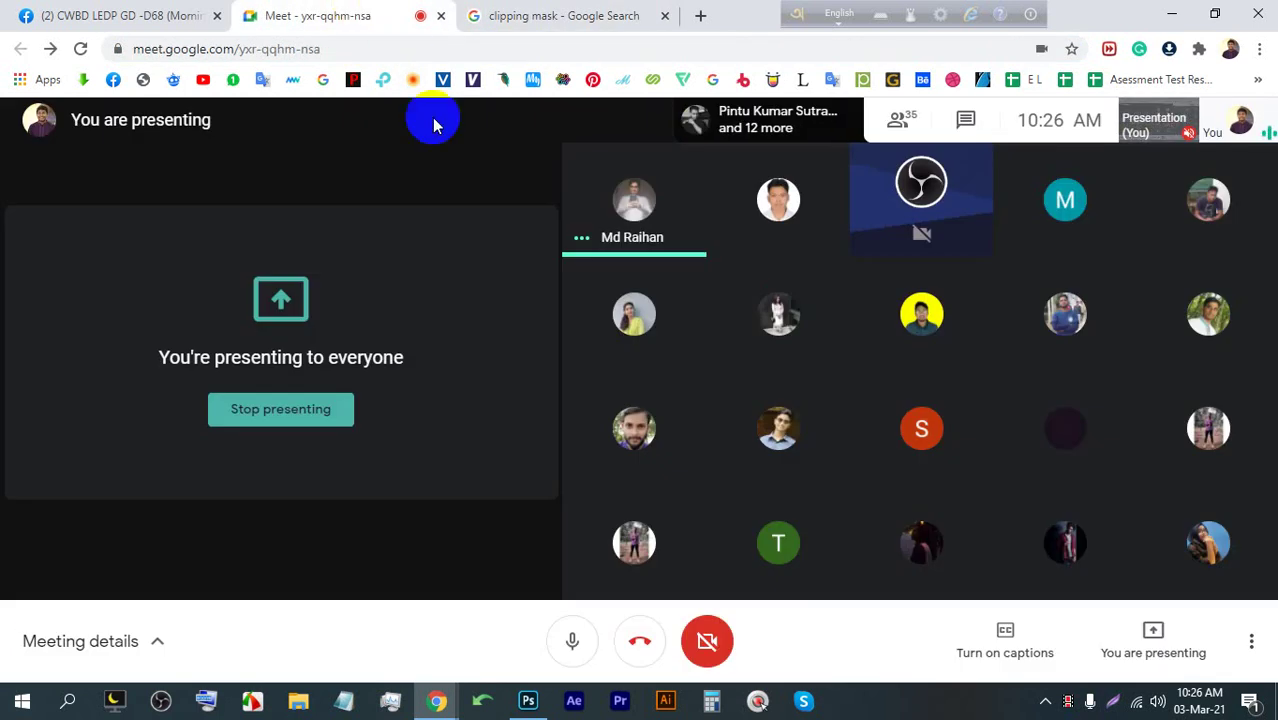
{"action": "left_click", "coordinate": [563, 20]}
{"action": "left_click", "coordinate": [330, 14]}
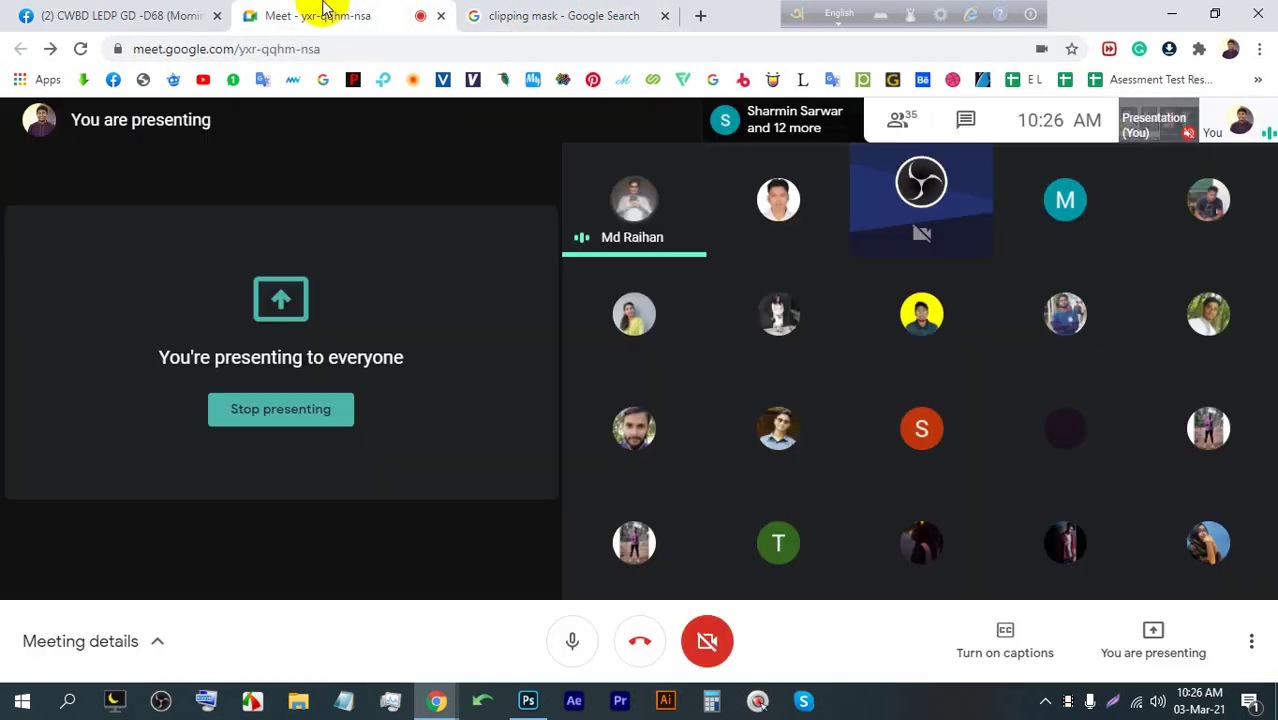
{"action": "left_click", "coordinate": [521, 12]}
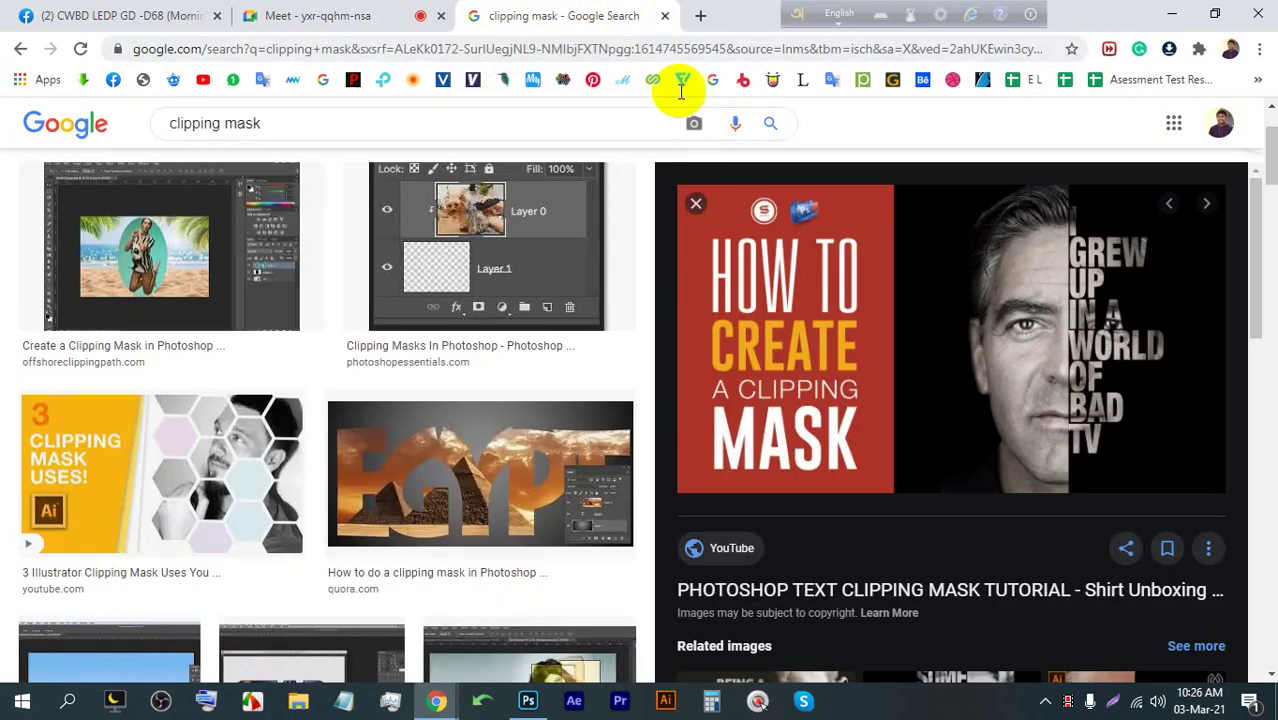
Admit the waiting participant to the Google Meet call and return to the clipping mask image results
{"action": "left_click", "coordinate": [368, 17]}
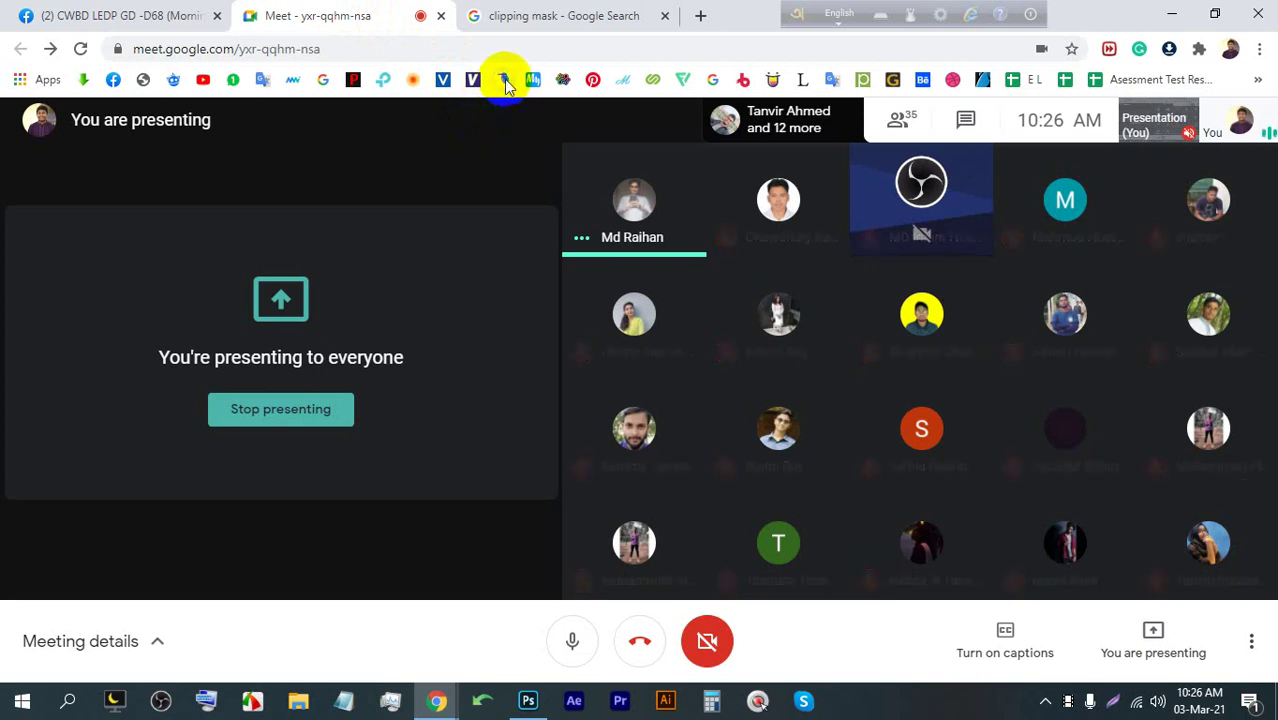
{"action": "mouse_move", "coordinate": [579, 194]}
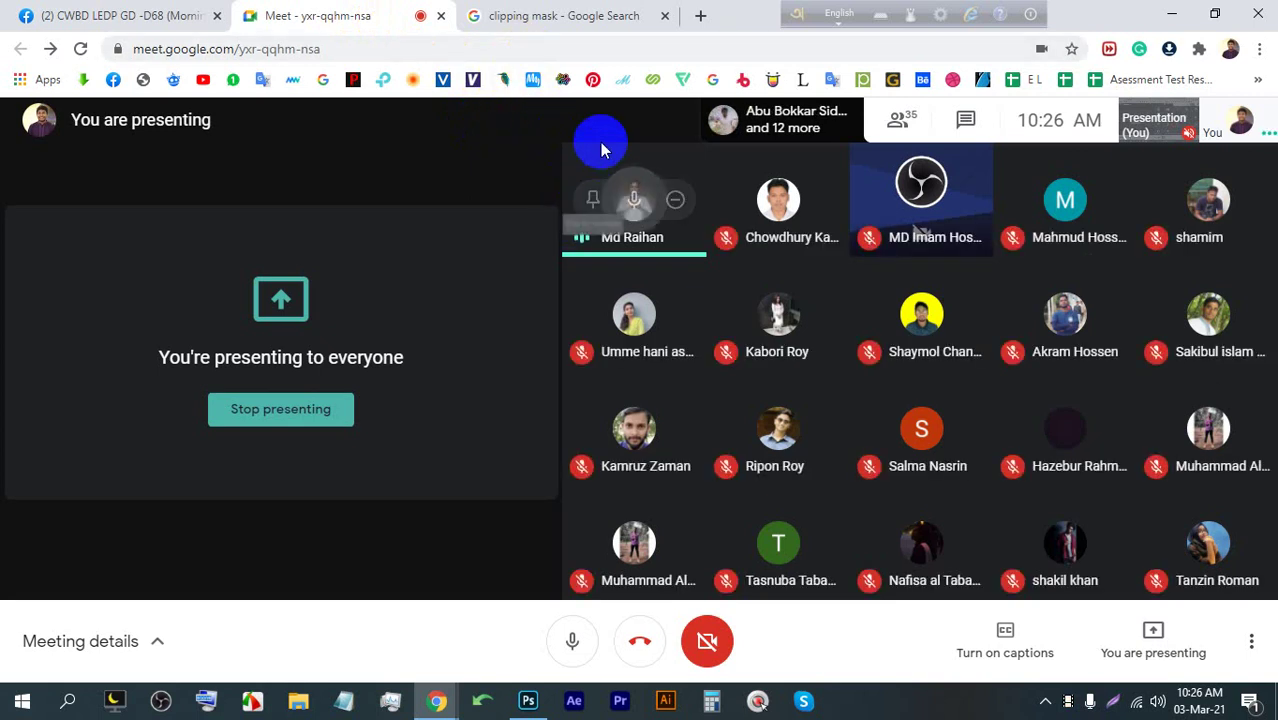
{"action": "mouse_move", "coordinate": [715, 208]}
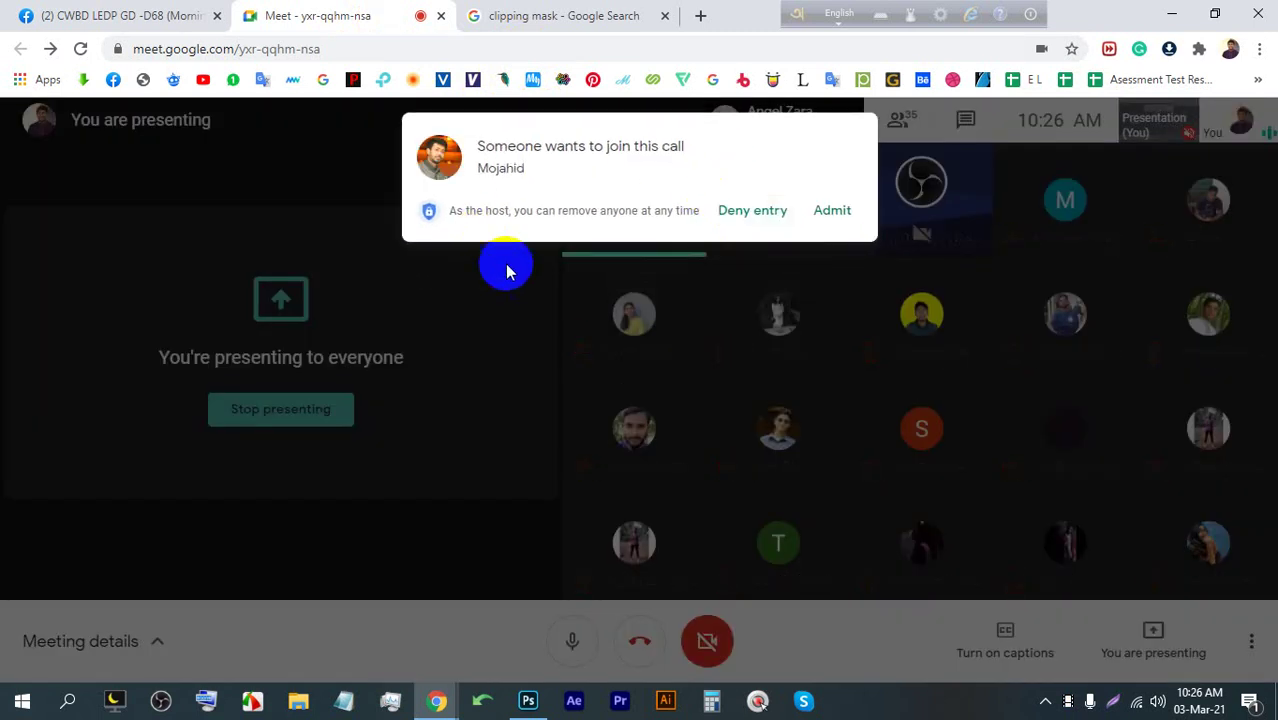
{"action": "left_click", "coordinate": [830, 212]}
{"action": "left_click", "coordinate": [520, 16]}
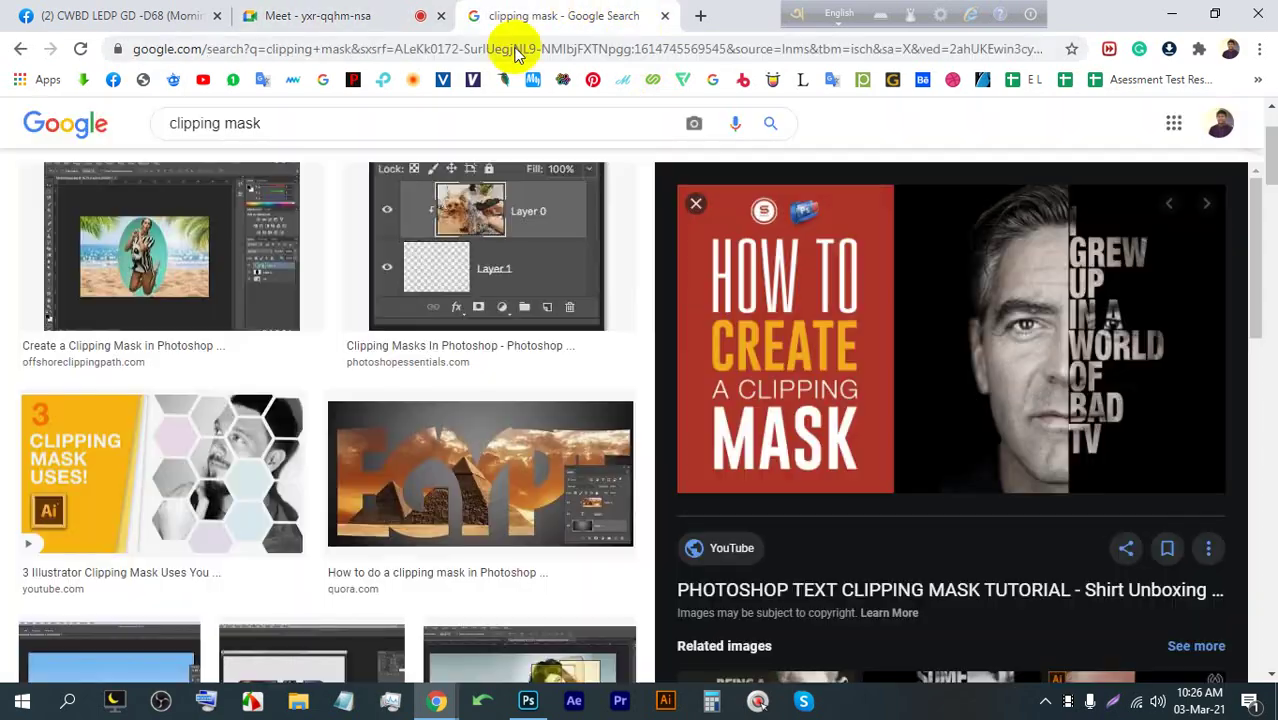
Switch to Photoshop, add a Lorem Ipsum point text on the artboard and enlarge it to about 136.9 pt
{"action": "left_click", "coordinate": [528, 700]}
{"action": "scroll", "coordinate": [320, 380], "scroll_direction": "down", "scroll_amount": 3}
{"action": "scroll", "coordinate": [215, 505], "scroll_direction": "up", "scroll_amount": 3}
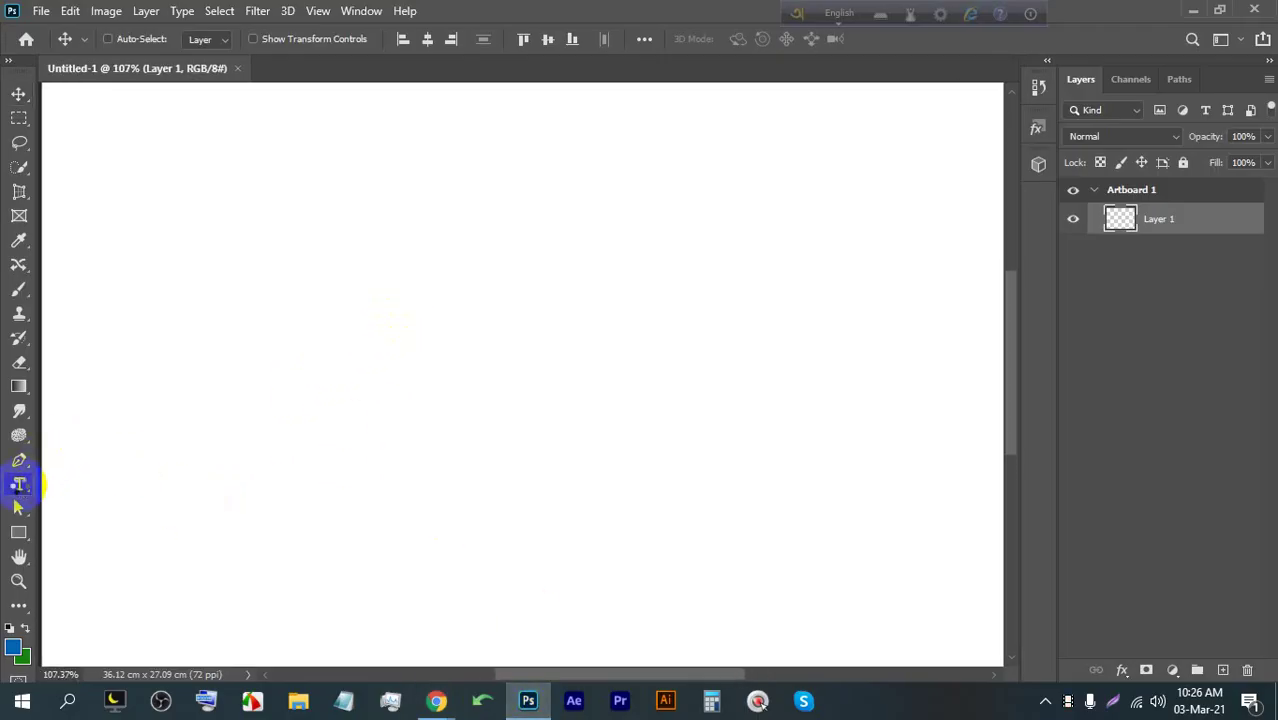
{"action": "left_click", "coordinate": [18, 485]}
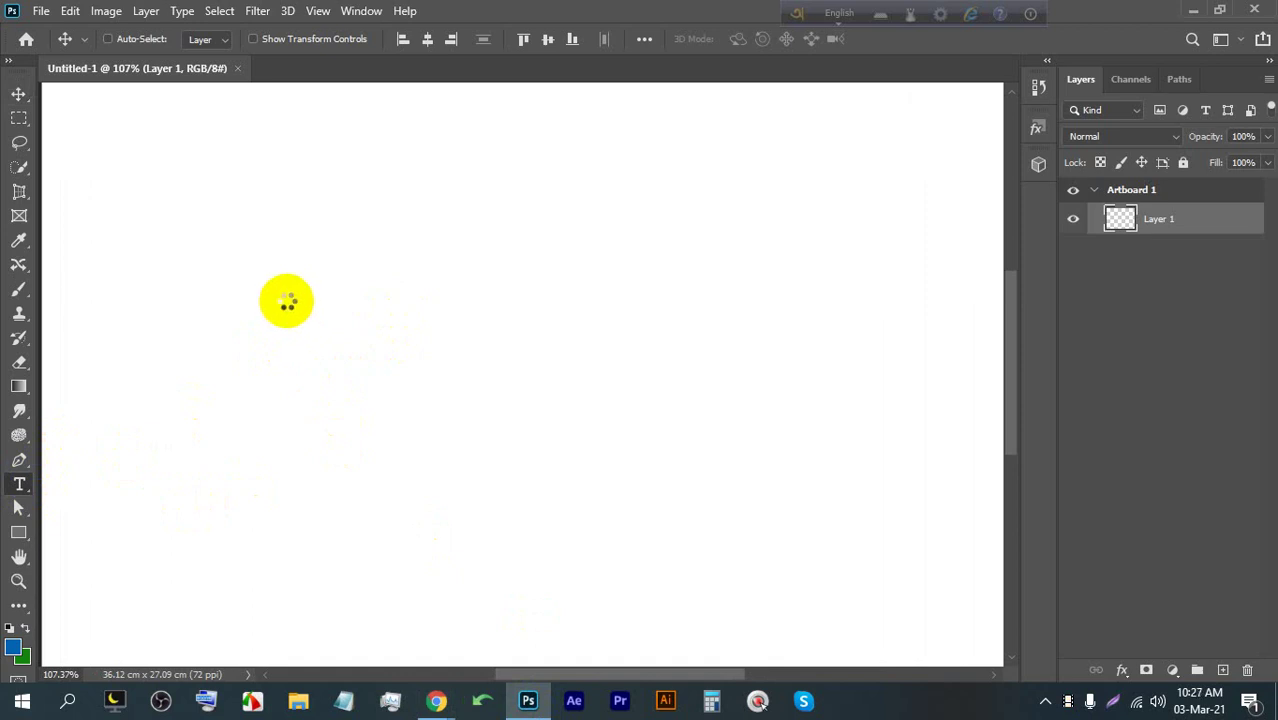
{"action": "left_click", "coordinate": [298, 295]}
{"action": "left_click", "coordinate": [19, 93]}
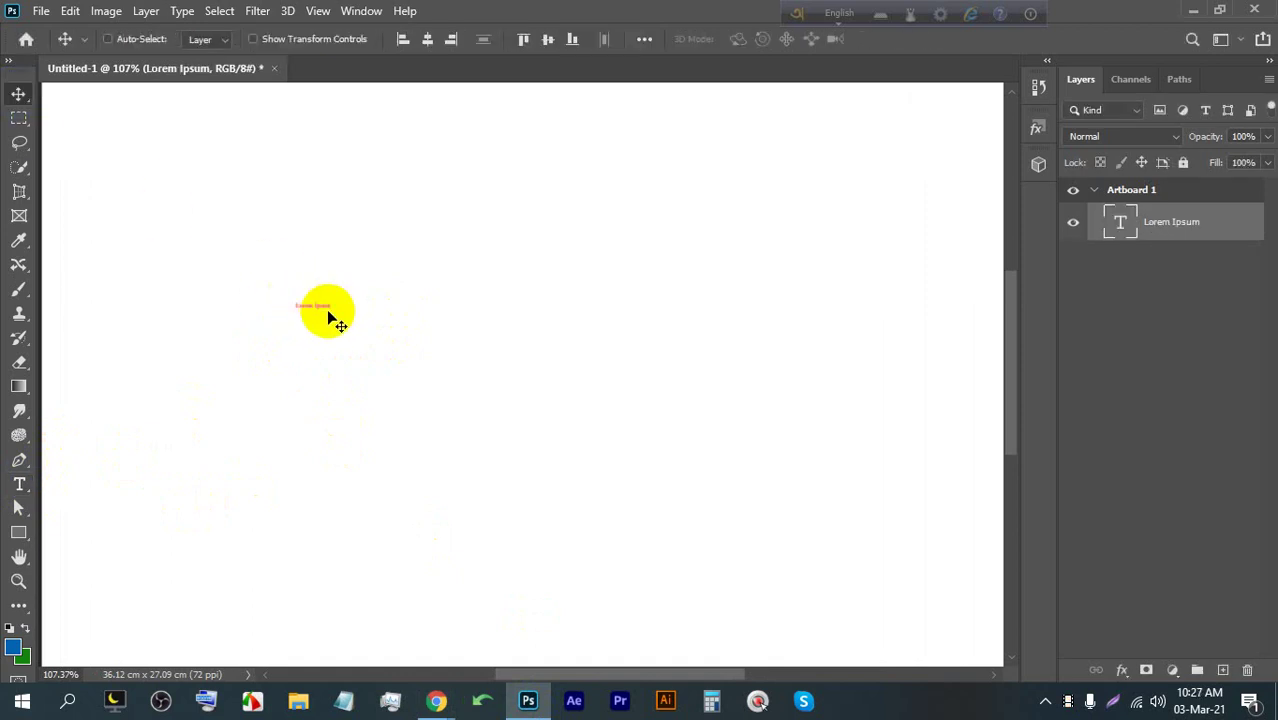
{"action": "key", "text": "ctrl+t"}
{"action": "left_click_drag", "start_coordinate": [345, 312], "coordinate": [512, 335]}
{"action": "key", "text": "Return"}
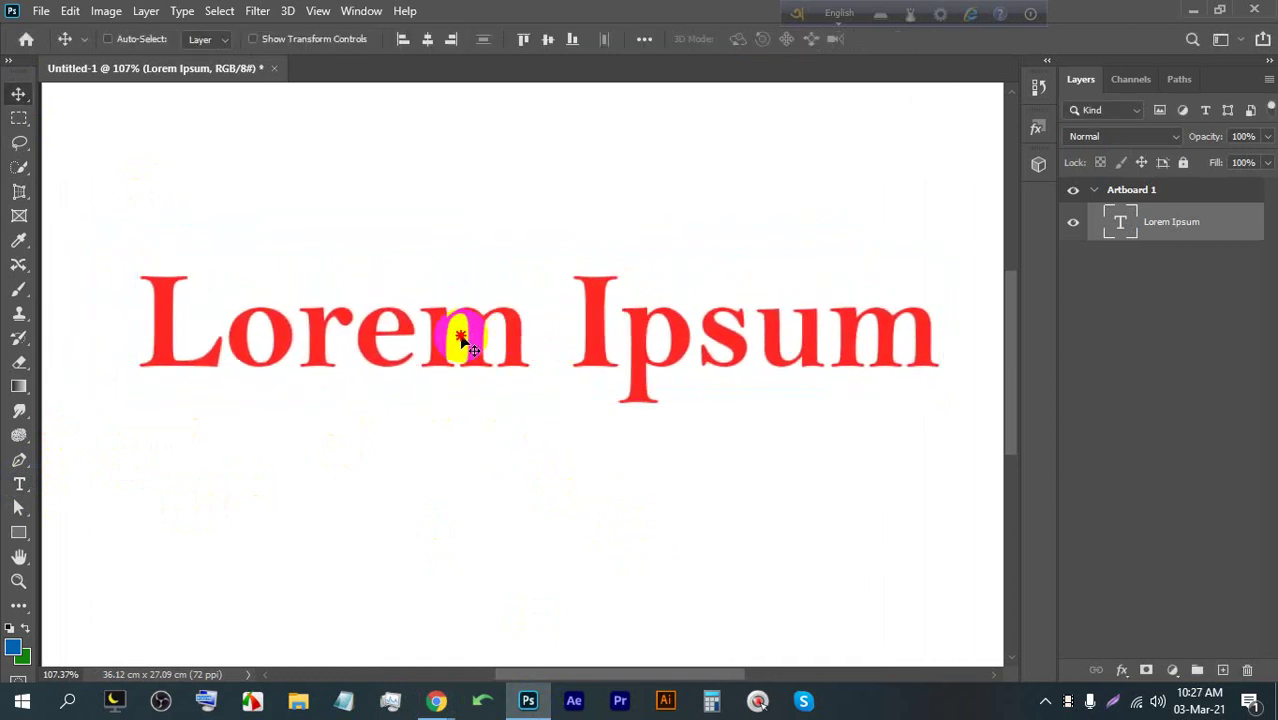
Replace the placeholder text with "WATER" and commit the text edit
{"action": "double_click", "coordinate": [461, 339]}
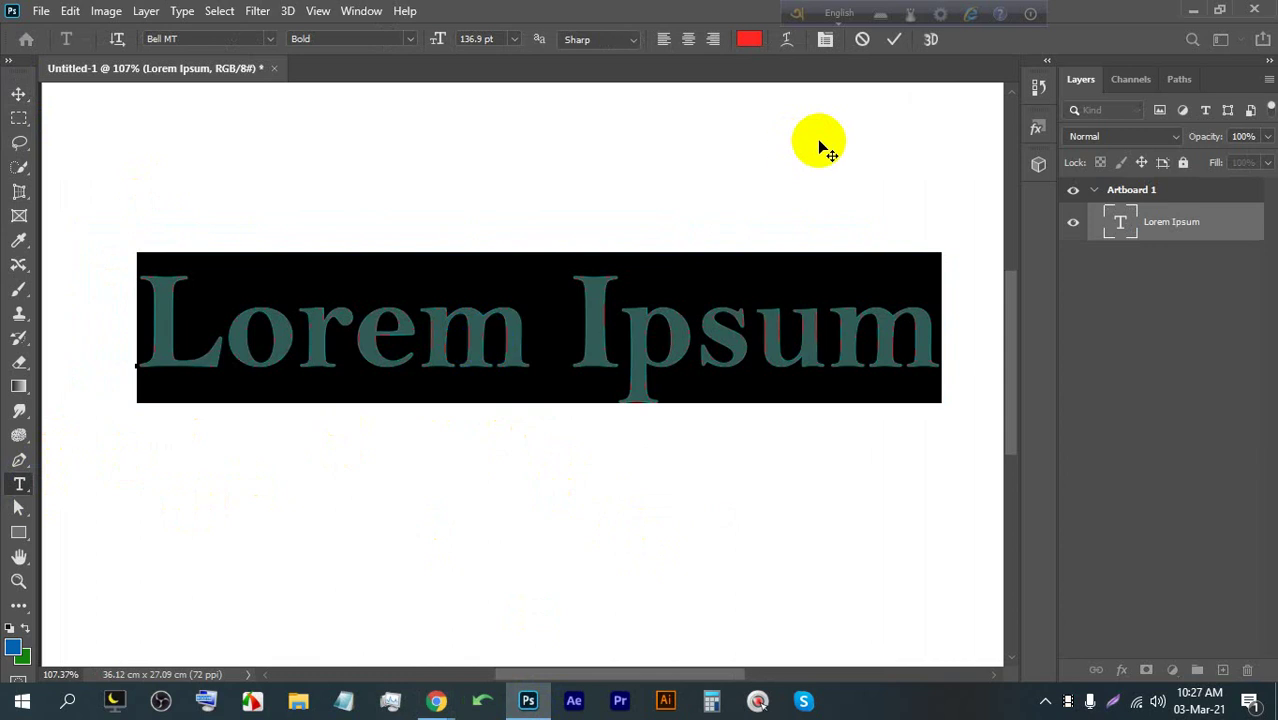
{"action": "type", "text": "WATER"}
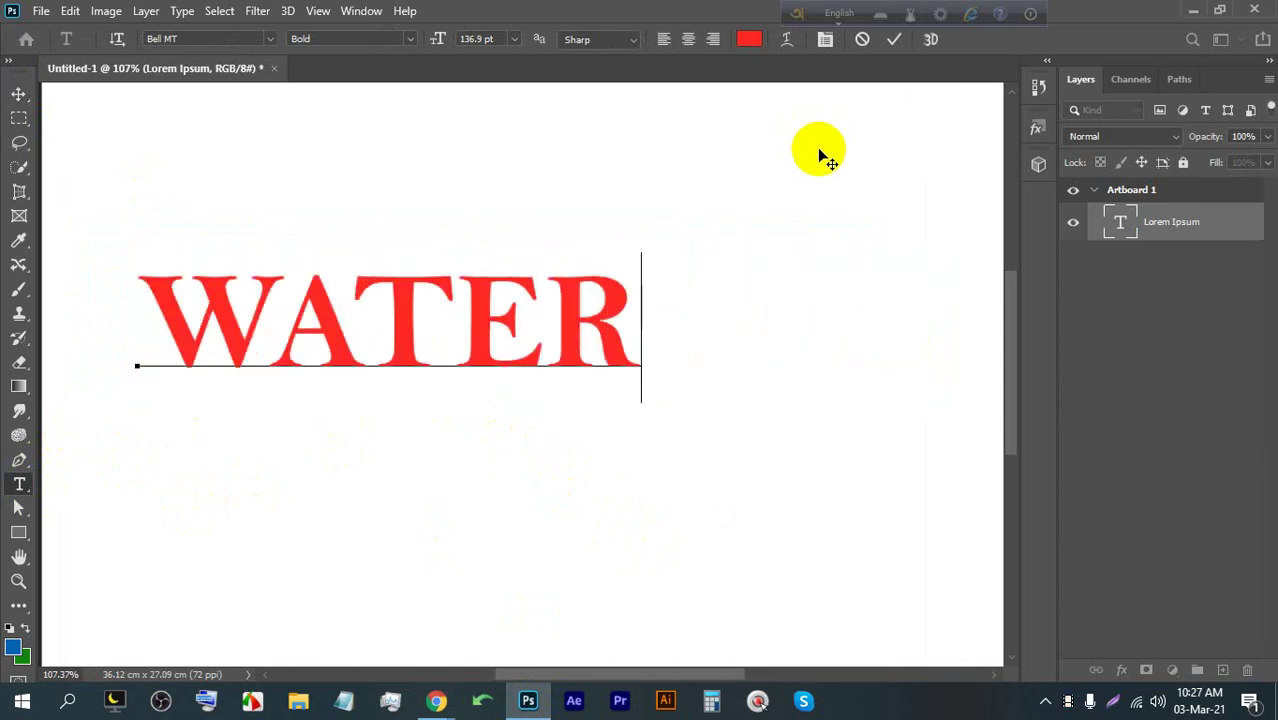
{"action": "left_click", "coordinate": [894, 39]}
{"action": "key", "text": "v"}
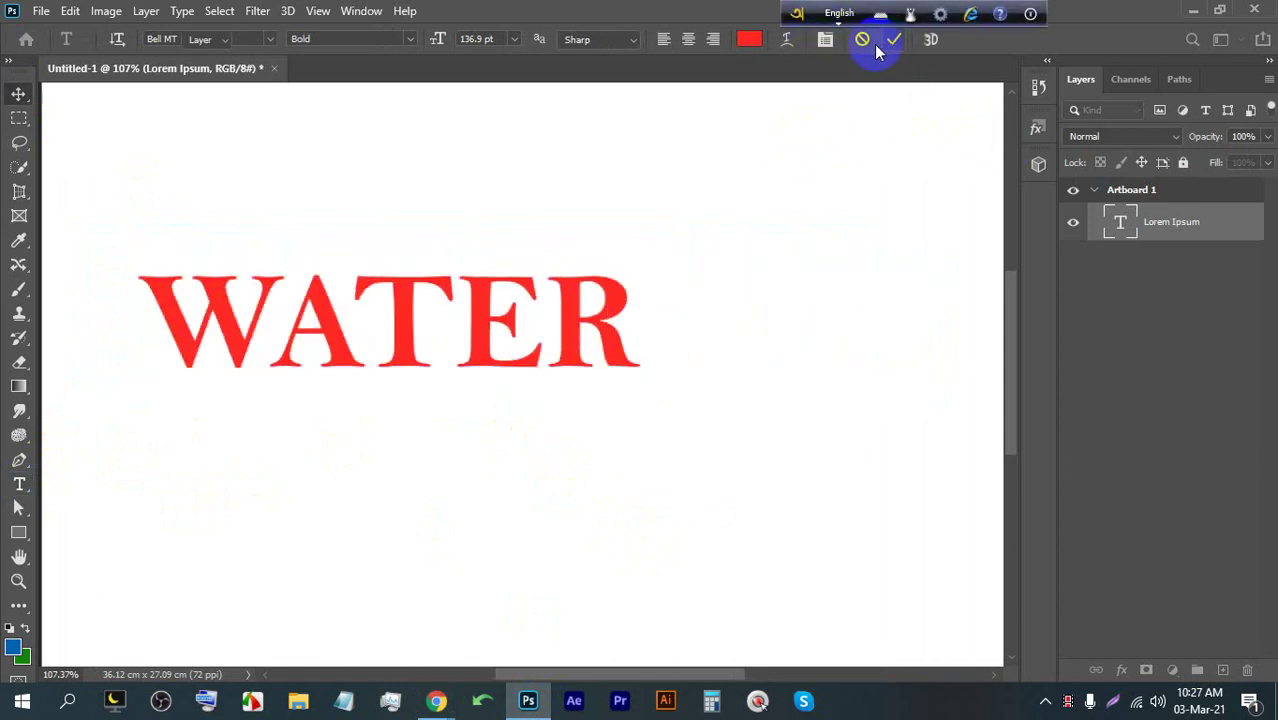
Switch to Chrome and search Google Images for "water" in a new browser tab
{"action": "mouse_move", "coordinate": [437, 700]}
{"action": "left_click", "coordinate": [322, 613]}
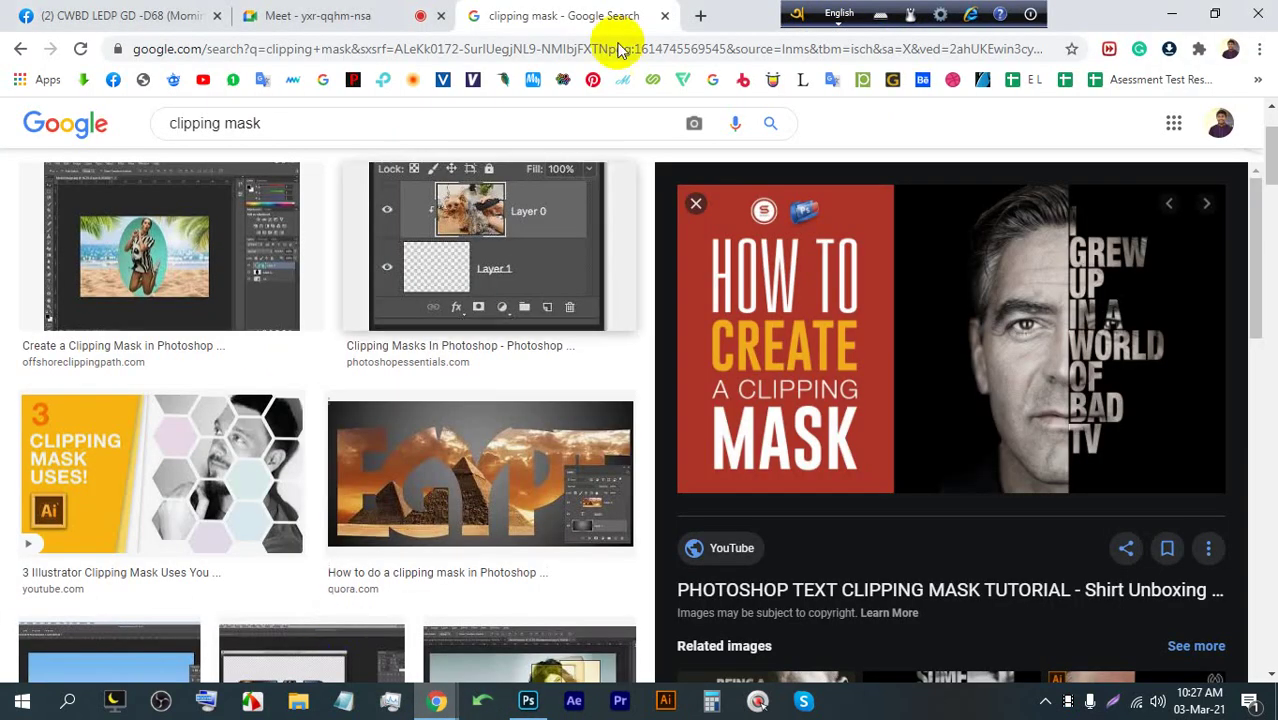
{"action": "left_click", "coordinate": [685, 16]}
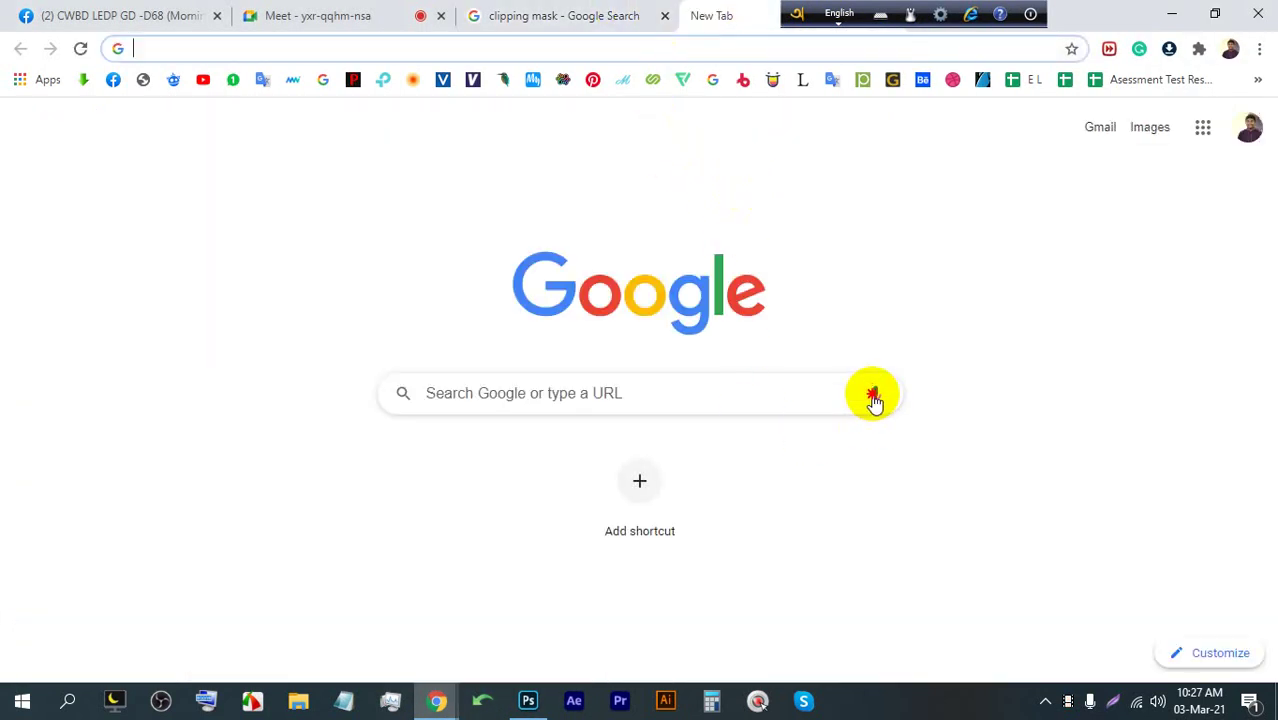
{"action": "left_click", "coordinate": [872, 393]}
{"action": "left_click", "coordinate": [874, 428]}
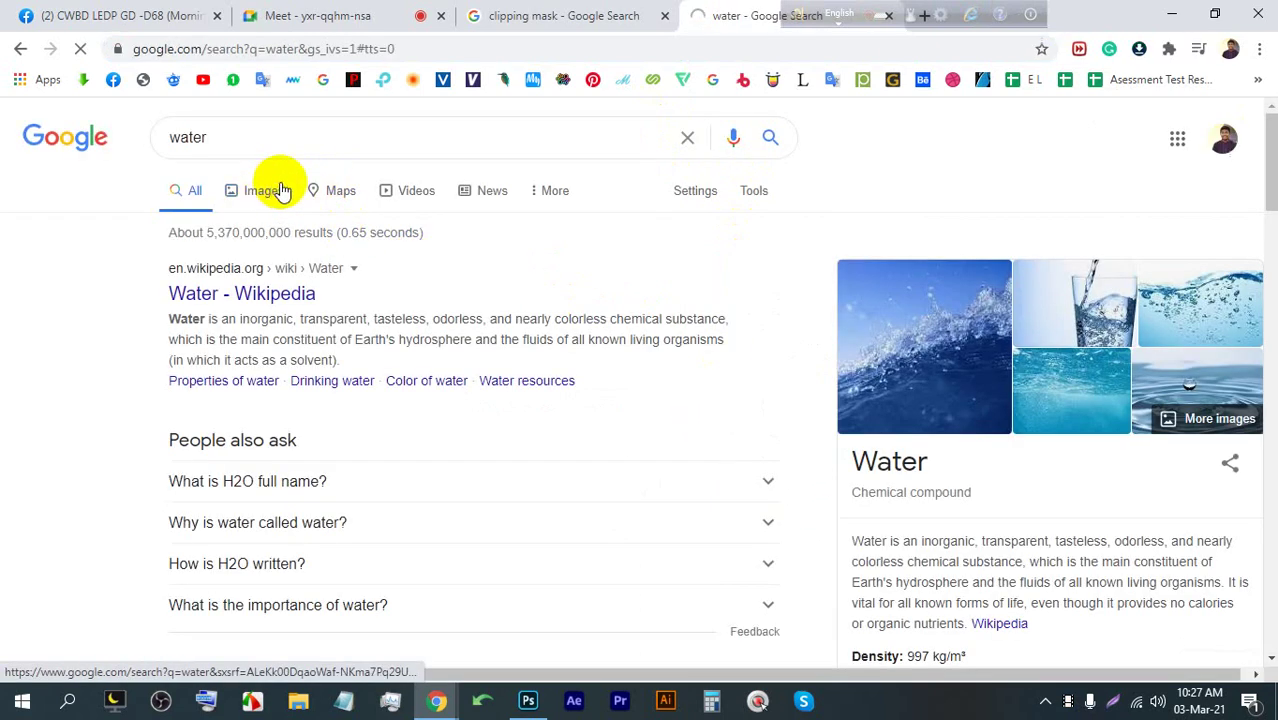
{"action": "left_click", "coordinate": [275, 183]}
Preview the "water reduction formulation right" image and save it to the computer
{"action": "scroll", "coordinate": [633, 322], "scroll_direction": "down", "scroll_amount": 3}
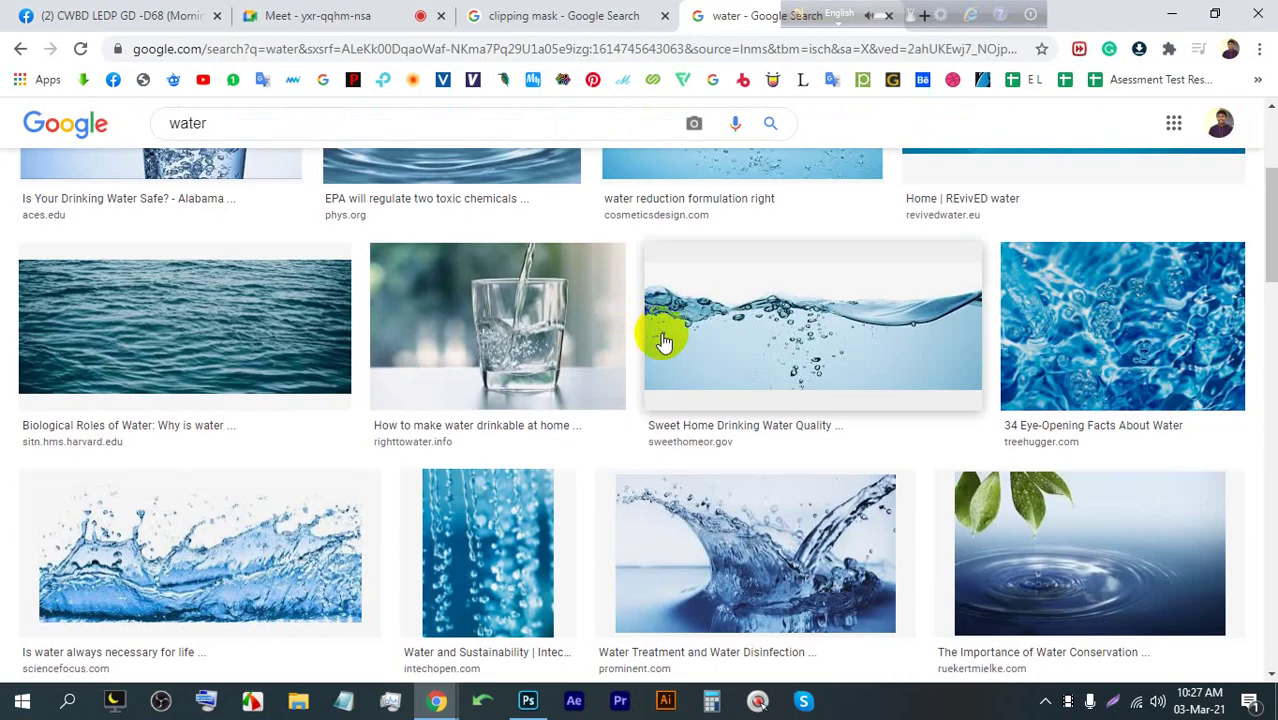
{"action": "scroll", "coordinate": [648, 366], "scroll_direction": "up", "scroll_amount": 2}
{"action": "left_click", "coordinate": [744, 225]}
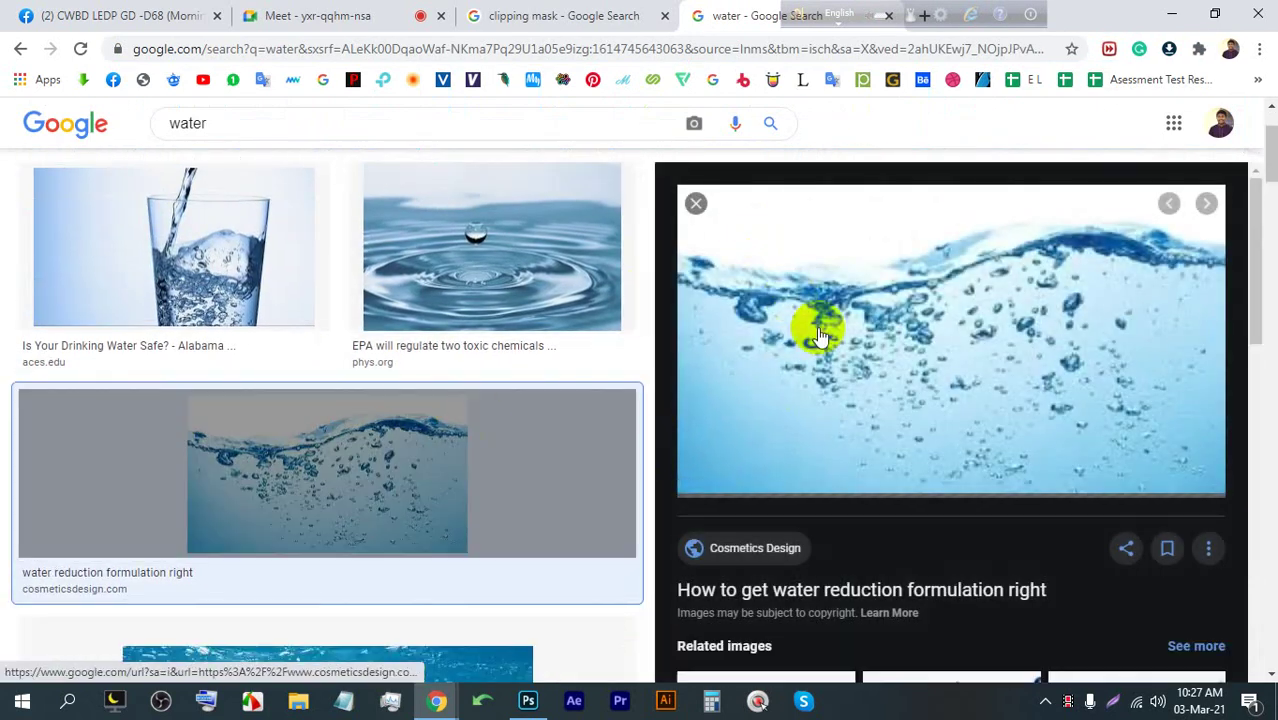
{"action": "right_click", "coordinate": [902, 231]}
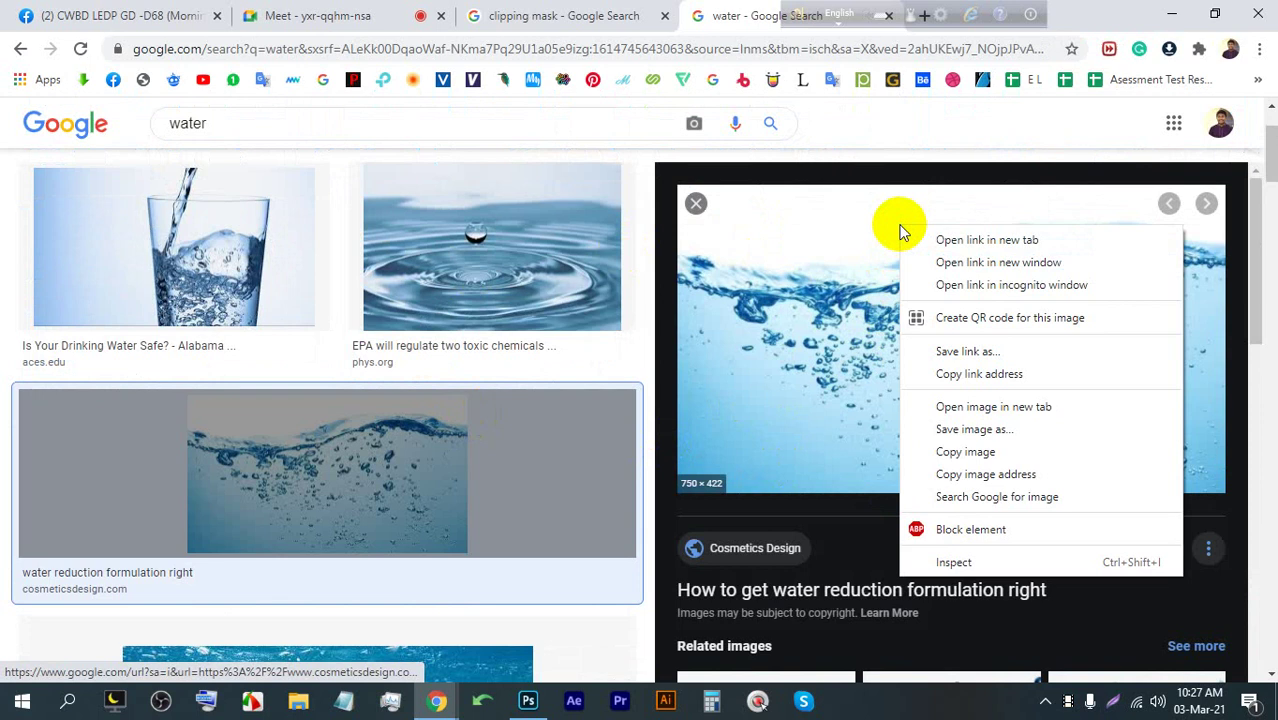
{"action": "left_click", "coordinate": [968, 448]}
{"action": "right_click", "coordinate": [890, 286]}
{"action": "left_click", "coordinate": [957, 487]}
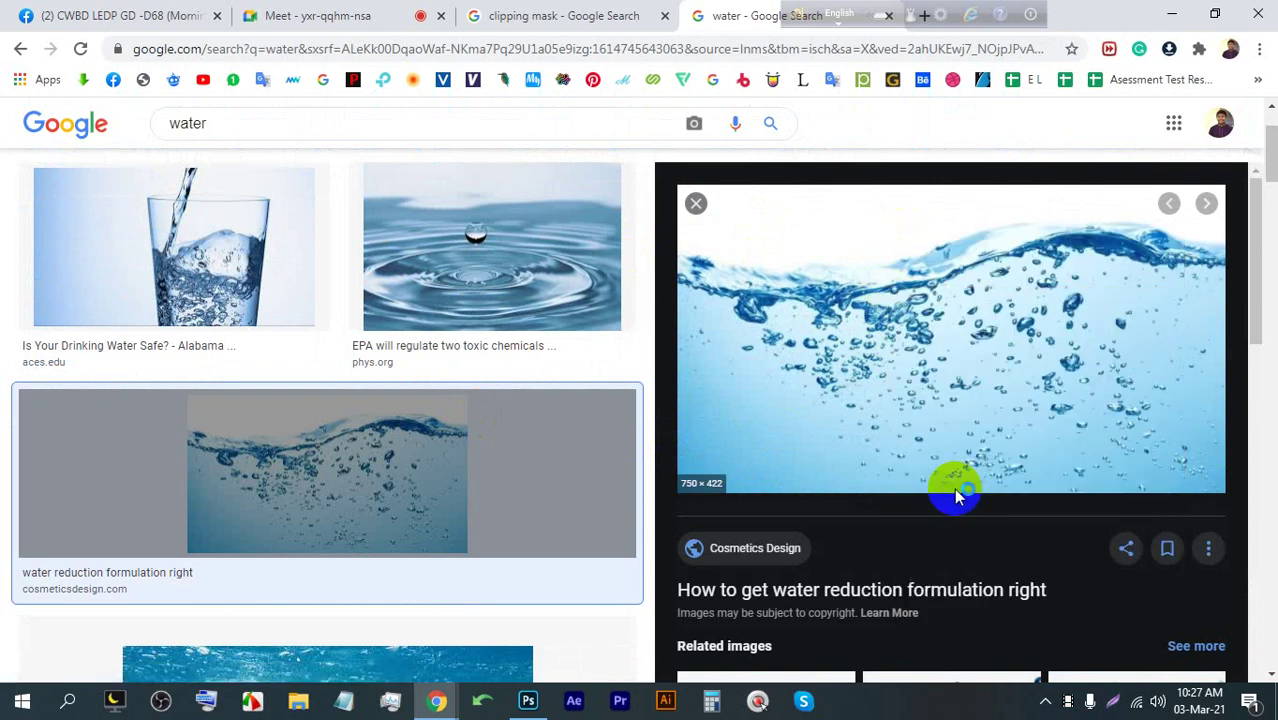
{"action": "key", "text": "Return"}
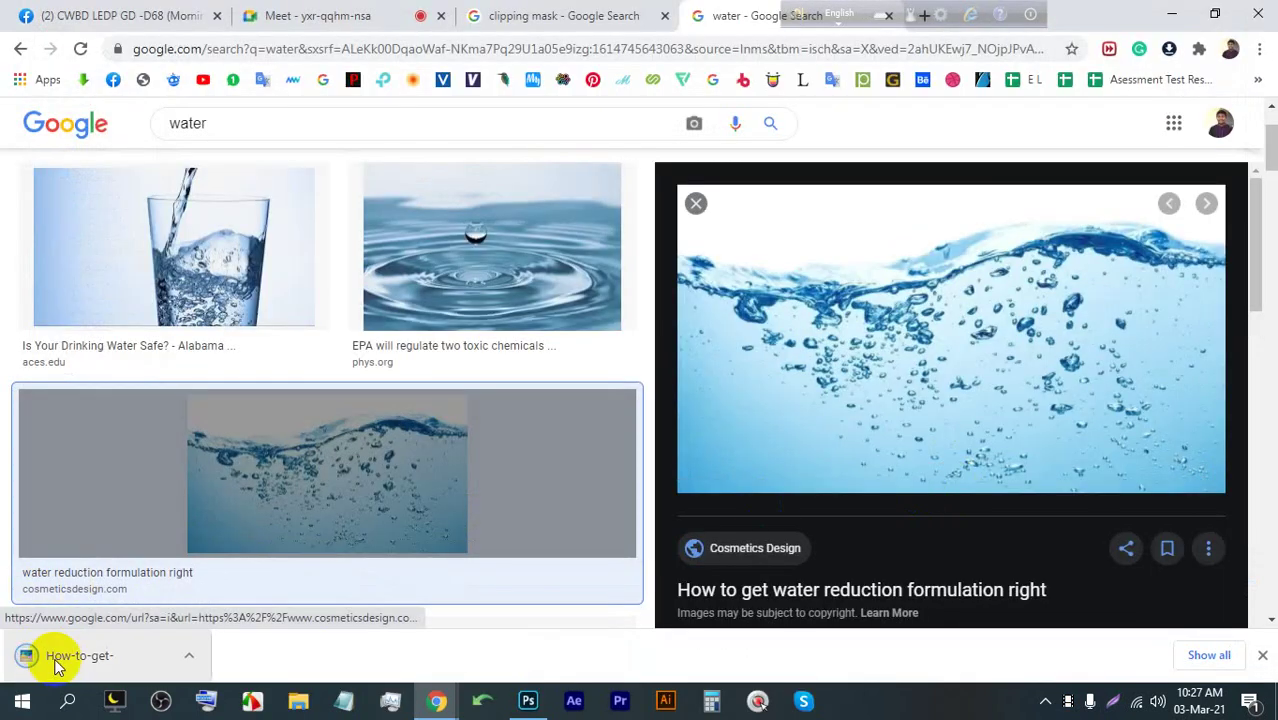
Check the Google Meet call and toggle the microphone
{"action": "left_click", "coordinate": [300, 15]}
{"action": "left_click", "coordinate": [574, 587]}
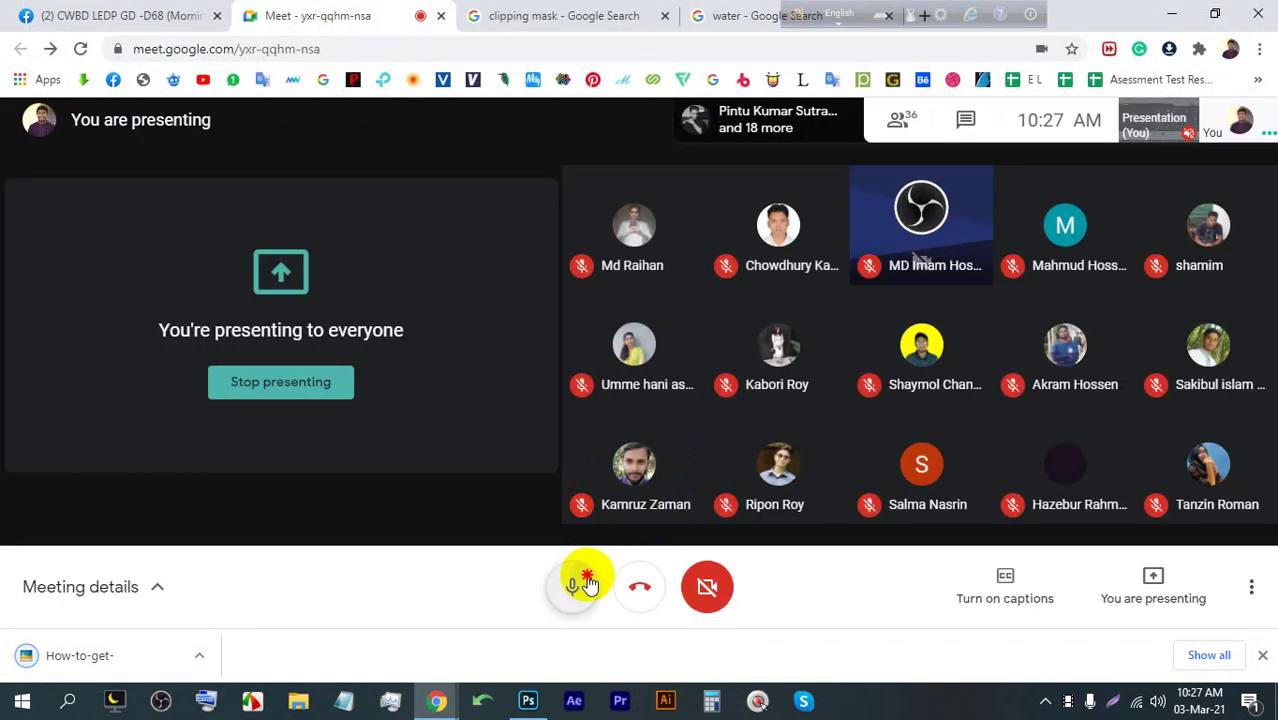
{"action": "left_click", "coordinate": [571, 587]}
Place the downloaded water image on the Photoshop artboard and move it slightly up over the WATER text
{"action": "left_click_drag", "start_coordinate": [120, 655], "coordinate": [557, 311]}
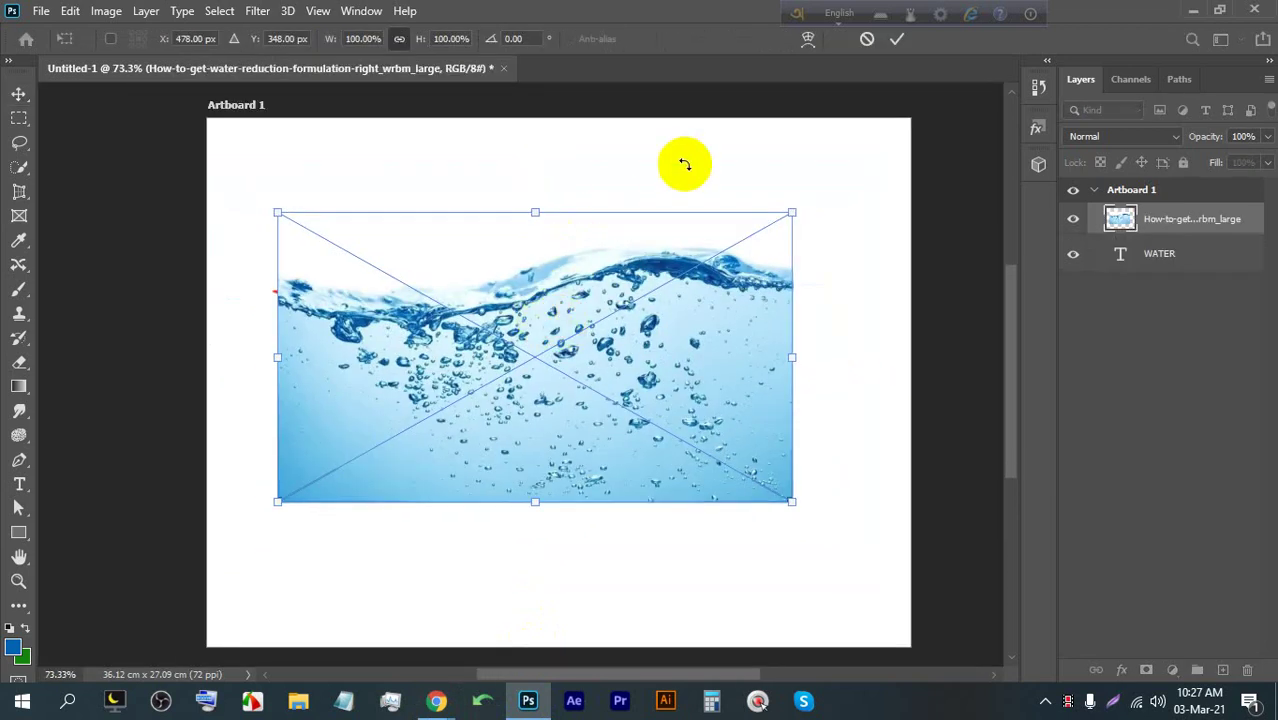
{"action": "left_click", "coordinate": [895, 42]}
{"action": "left_click_drag", "start_coordinate": [487, 385], "coordinate": [497, 347]}
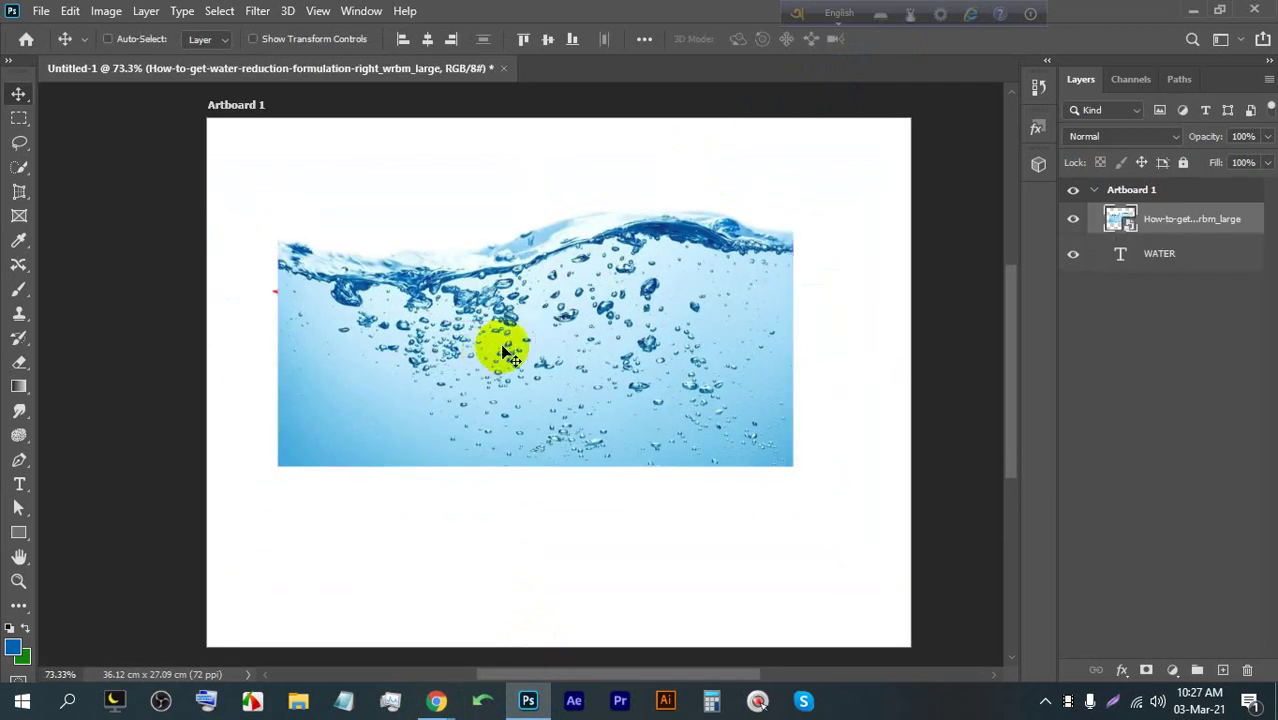
Clip the water image to the WATER text layer and reposition the image so it fills all the letters
{"action": "right_click", "coordinate": [1212, 238]}
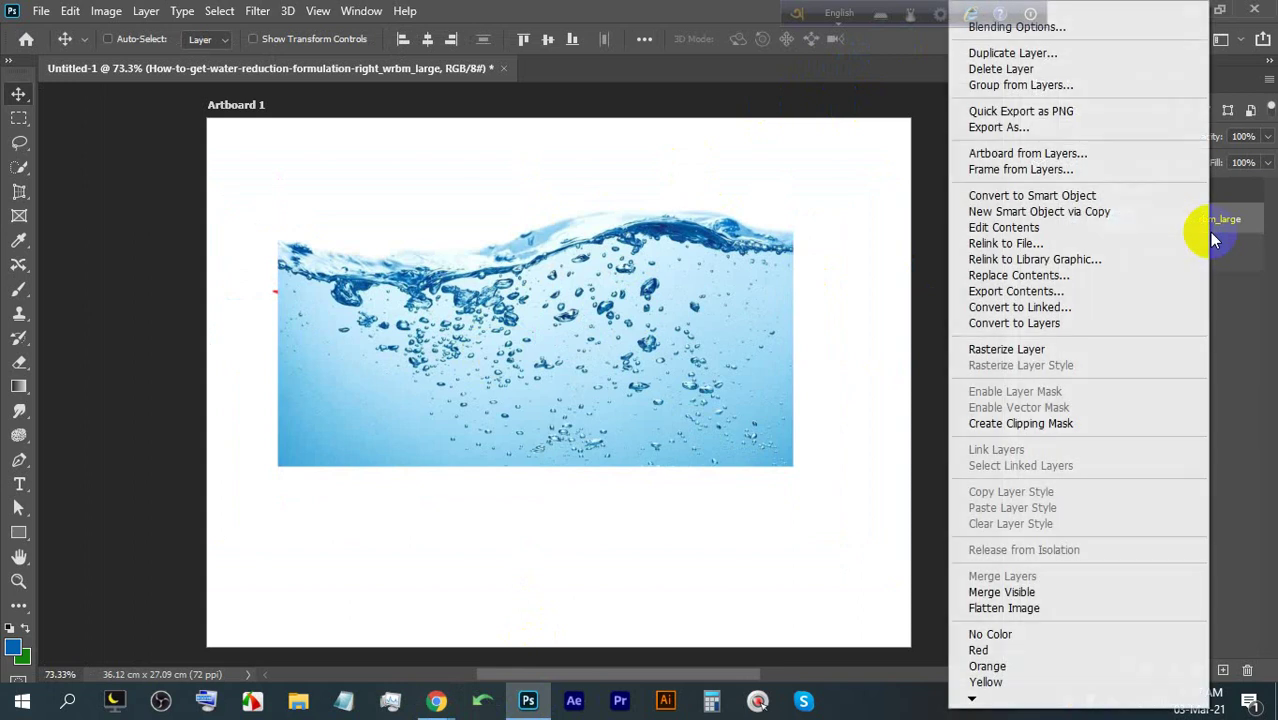
{"action": "left_click", "coordinate": [1035, 425]}
{"action": "scroll", "coordinate": [228, 277], "scroll_direction": "up", "scroll_amount": 4}
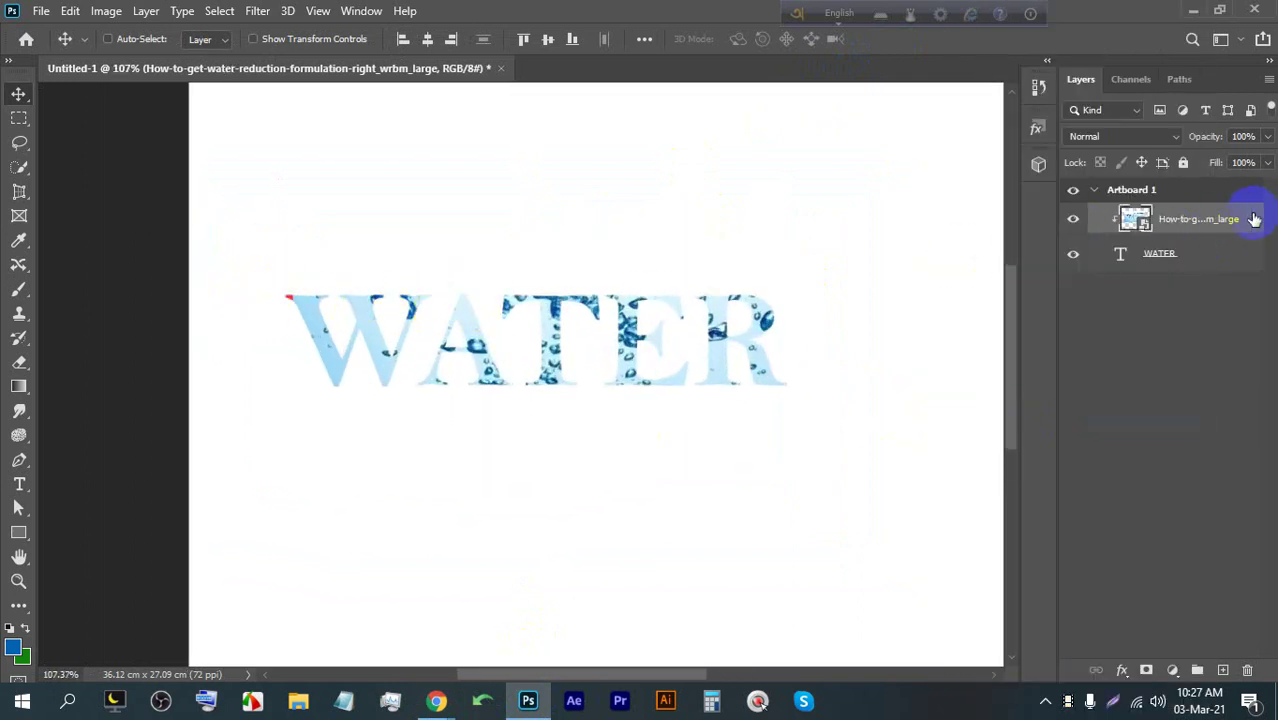
{"action": "left_click_drag", "start_coordinate": [706, 302], "coordinate": [530, 292]}
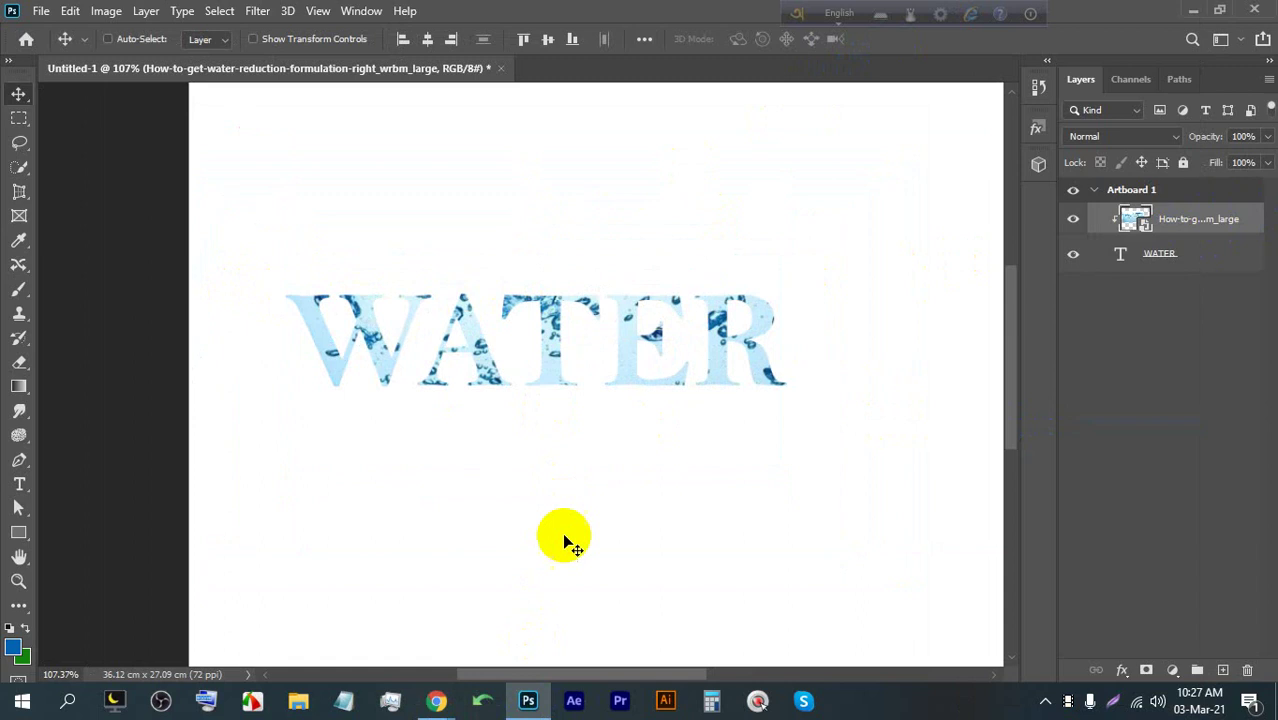
Check the Google Meet call, return to Photoshop and shift the water image slightly inside the WATER letters
{"action": "left_click", "coordinate": [528, 690]}
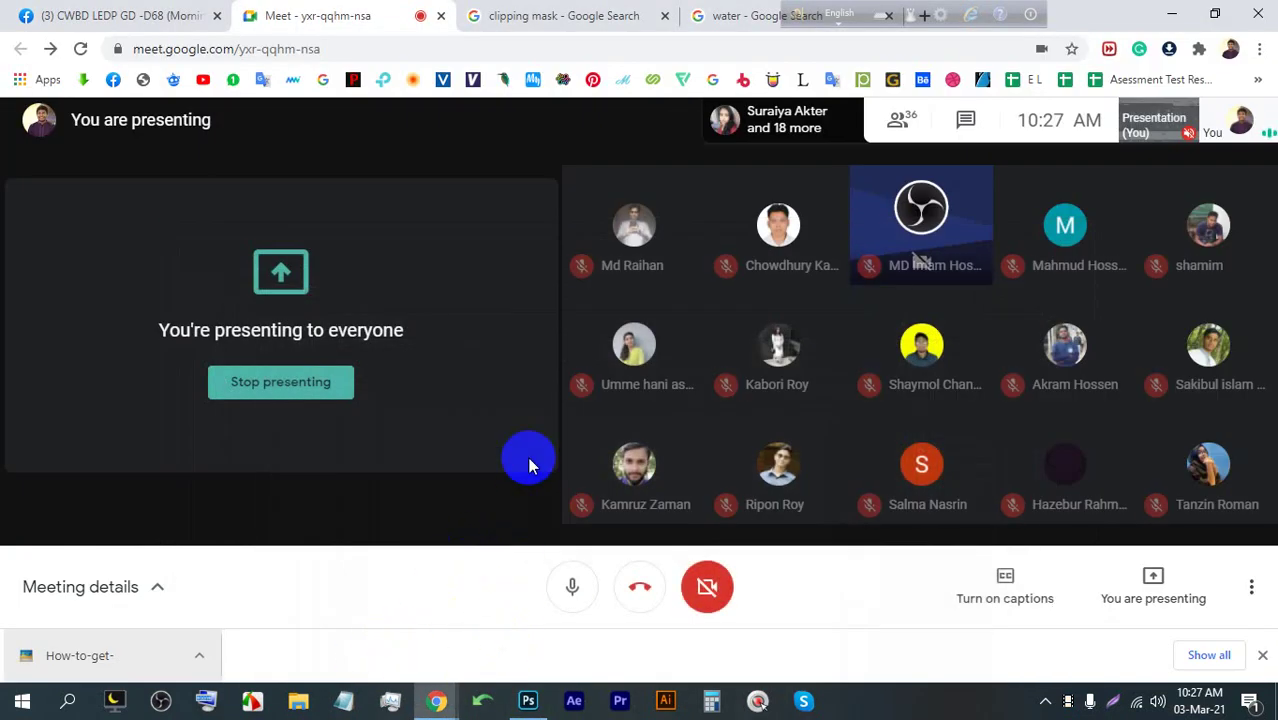
{"action": "left_click", "coordinate": [529, 699]}
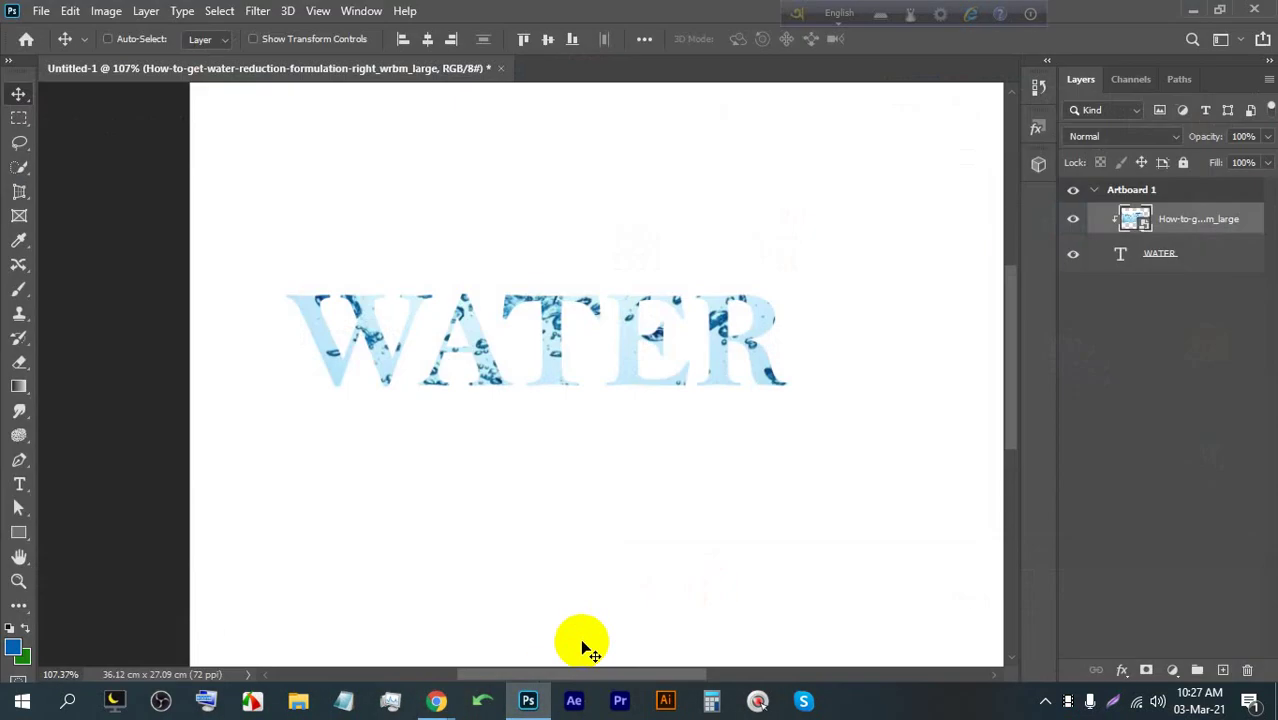
{"action": "scroll", "coordinate": [510, 340], "scroll_direction": "up", "scroll_amount": 4}
{"action": "mouse_move", "coordinate": [624, 341]}
{"action": "left_mouse_down"}
{"action": "mouse_move", "coordinate": [633, 422]}
{"action": "mouse_move", "coordinate": [628, 365]}
{"action": "left_mouse_up"}
{"action": "scroll", "coordinate": [616, 365], "scroll_direction": "down", "scroll_amount": 2}
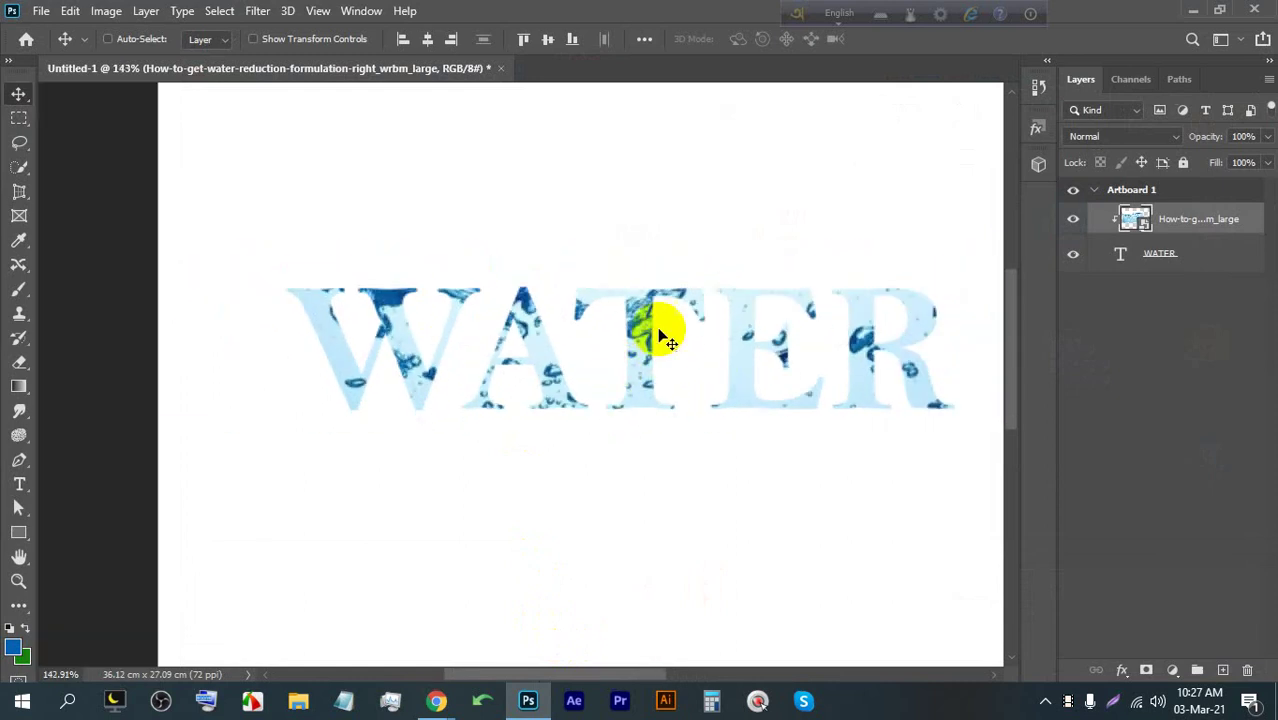
{"action": "scroll", "coordinate": [780, 345], "scroll_direction": "down", "scroll_amount": 4}
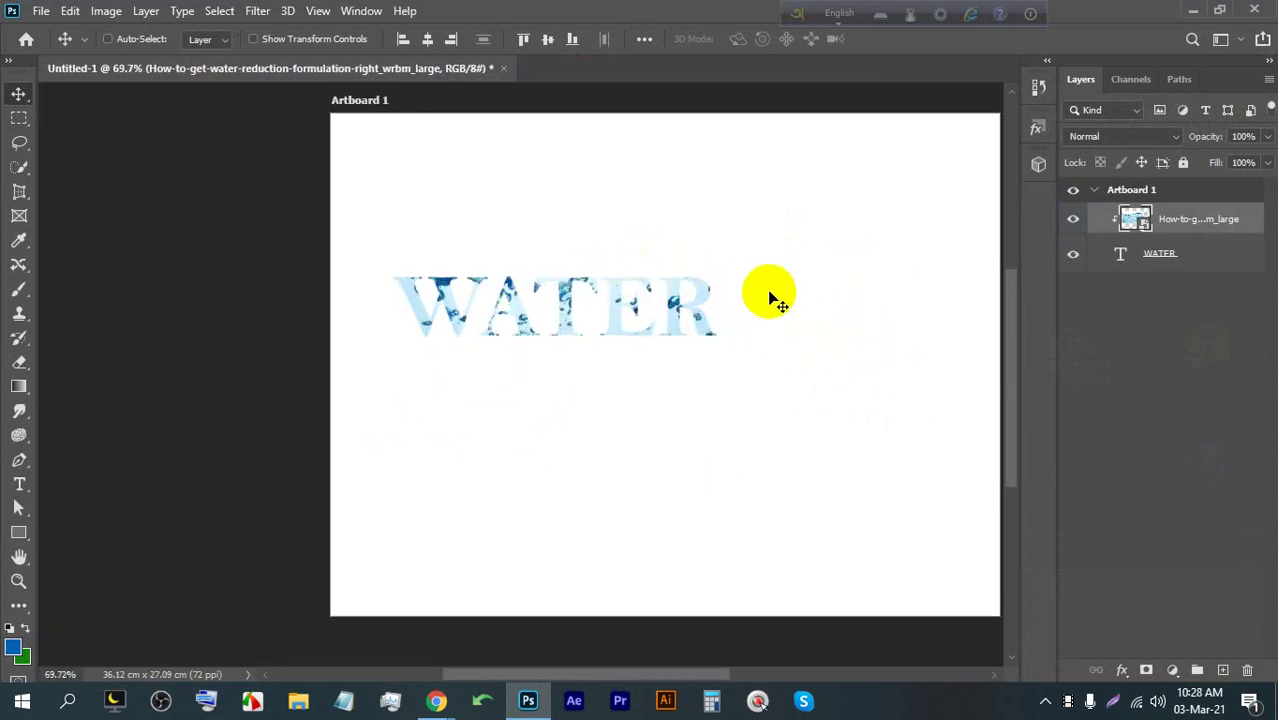
Release the water image's clipping mask and, with the WATER text hidden, move the image to the artboard's upper-right corner
{"action": "left_click", "coordinate": [1178, 228], "text": "alt"}
{"action": "scroll", "coordinate": [628, 286], "scroll_direction": "down", "scroll_amount": 1}
{"action": "scroll", "coordinate": [712, 336], "scroll_direction": "up", "scroll_amount": 1}
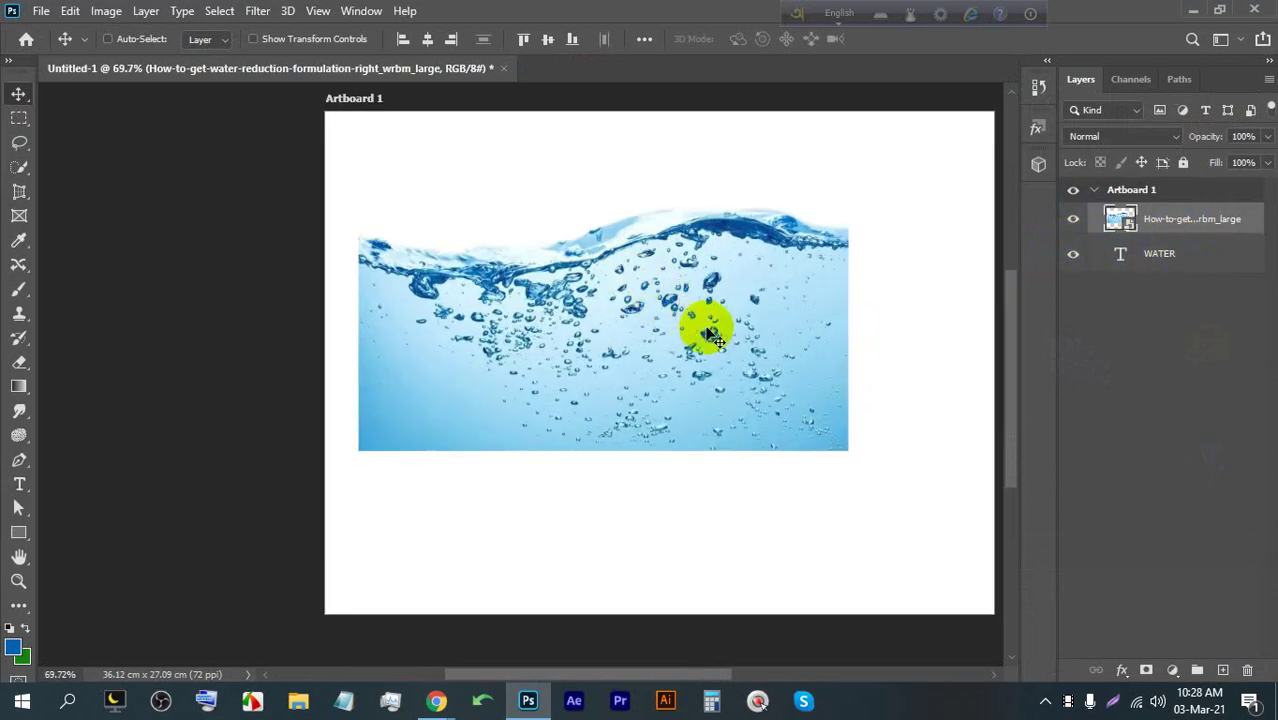
{"action": "scroll", "coordinate": [610, 311], "scroll_direction": "down", "scroll_amount": 1}
{"action": "left_click_drag", "start_coordinate": [605, 300], "coordinate": [779, 236]}
Draw a red circle of 158 x 158 px with the Ellipse tool and duplicate it three times into a diamond arrangement
{"action": "left_click", "coordinate": [19, 532]}
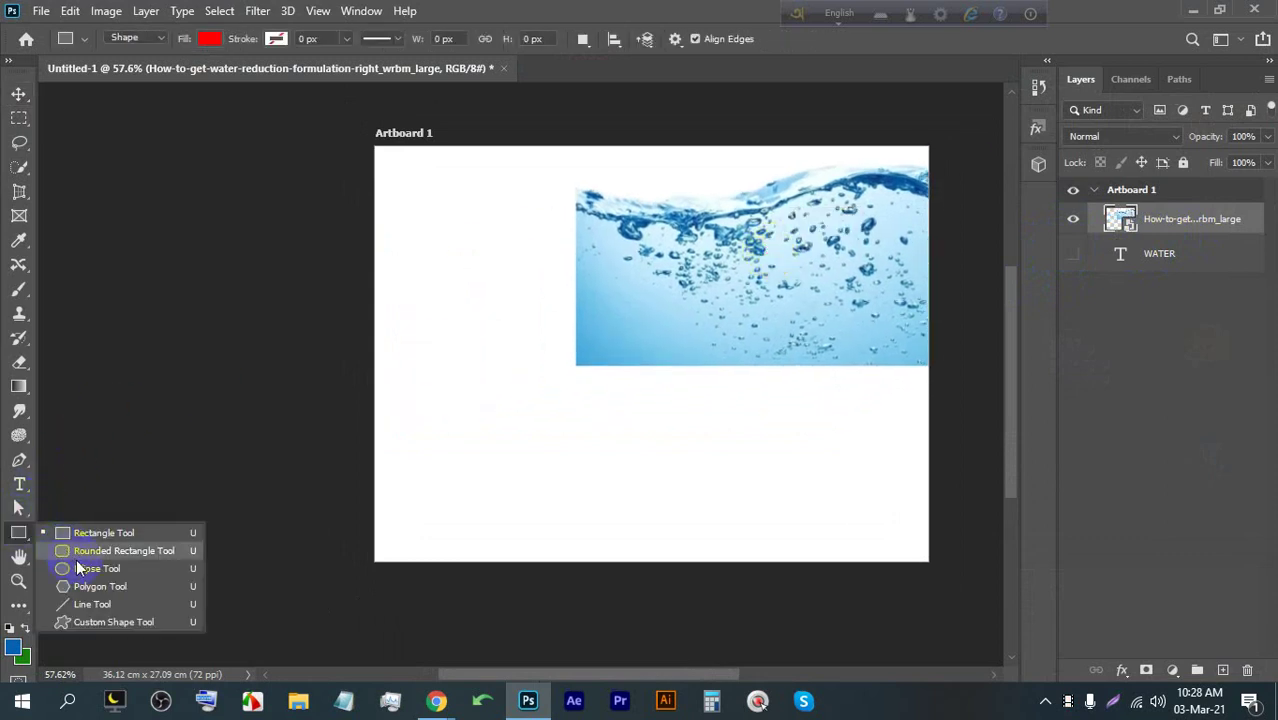
{"action": "left_click", "coordinate": [78, 566]}
{"action": "left_click_drag", "start_coordinate": [446, 289], "coordinate": [531, 445]}
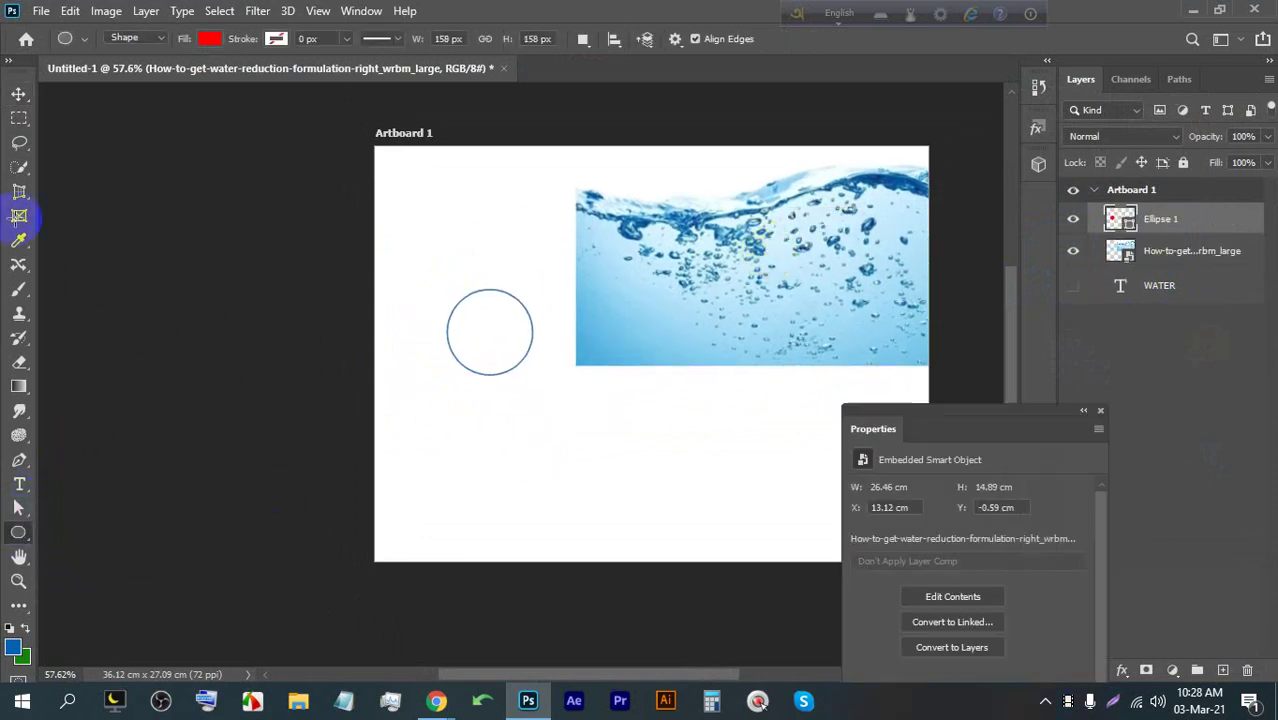
{"action": "left_click", "coordinate": [19, 94]}
{"action": "left_click_drag", "start_coordinate": [471, 350], "coordinate": [553, 263]}
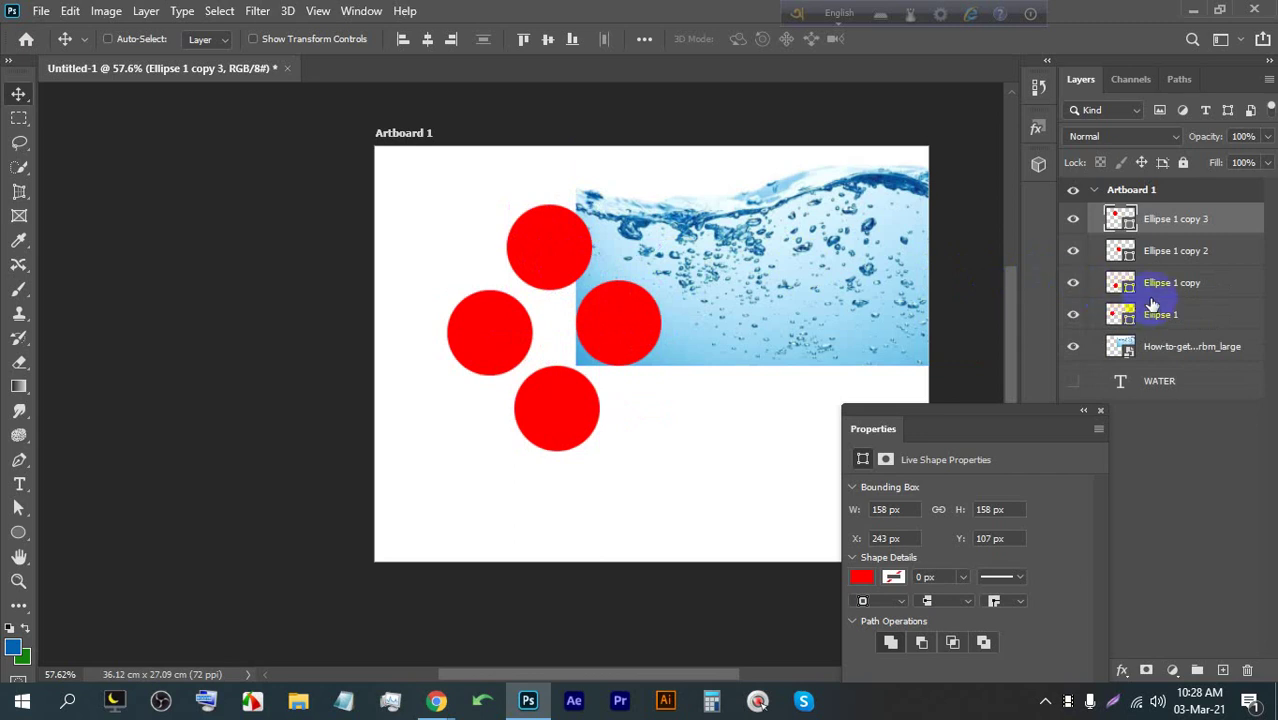
Place the water image layer directly above the Ellipse 1 layer, clip it to that circle and reposition the image inside it
{"action": "left_click_drag", "start_coordinate": [1157, 350], "coordinate": [1165, 323]}
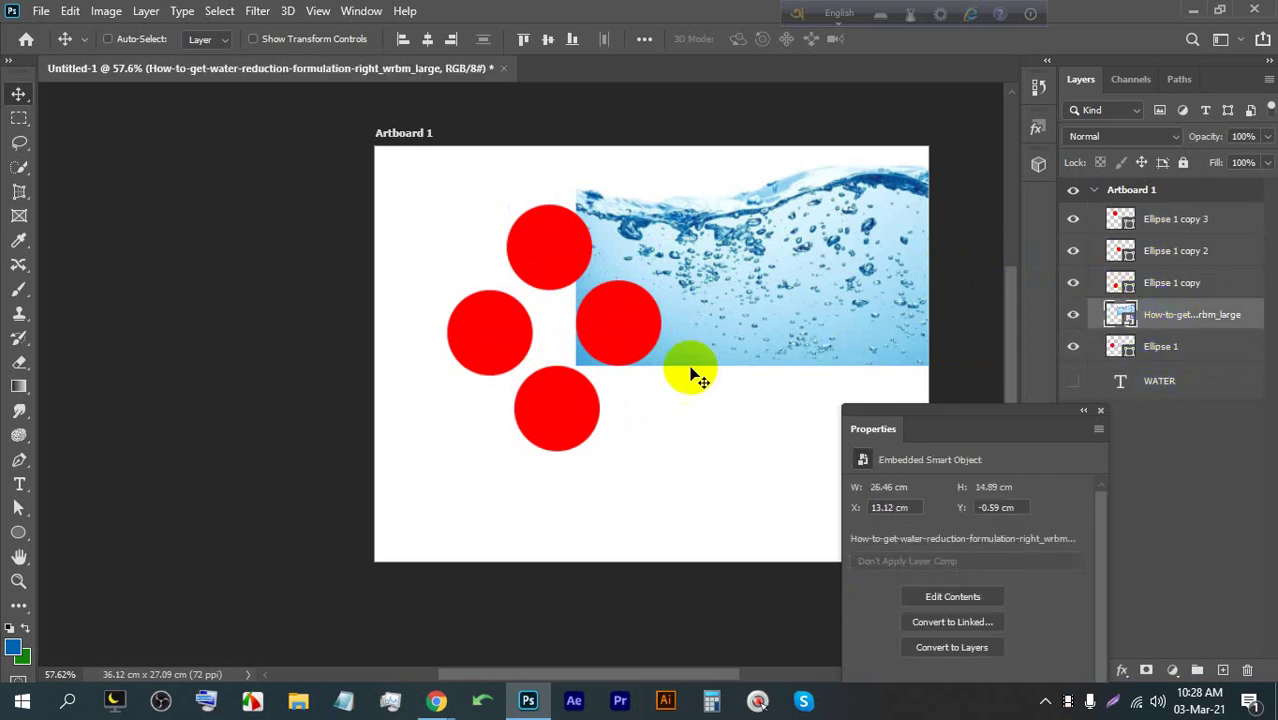
{"action": "left_click_drag", "start_coordinate": [813, 291], "coordinate": [653, 308]}
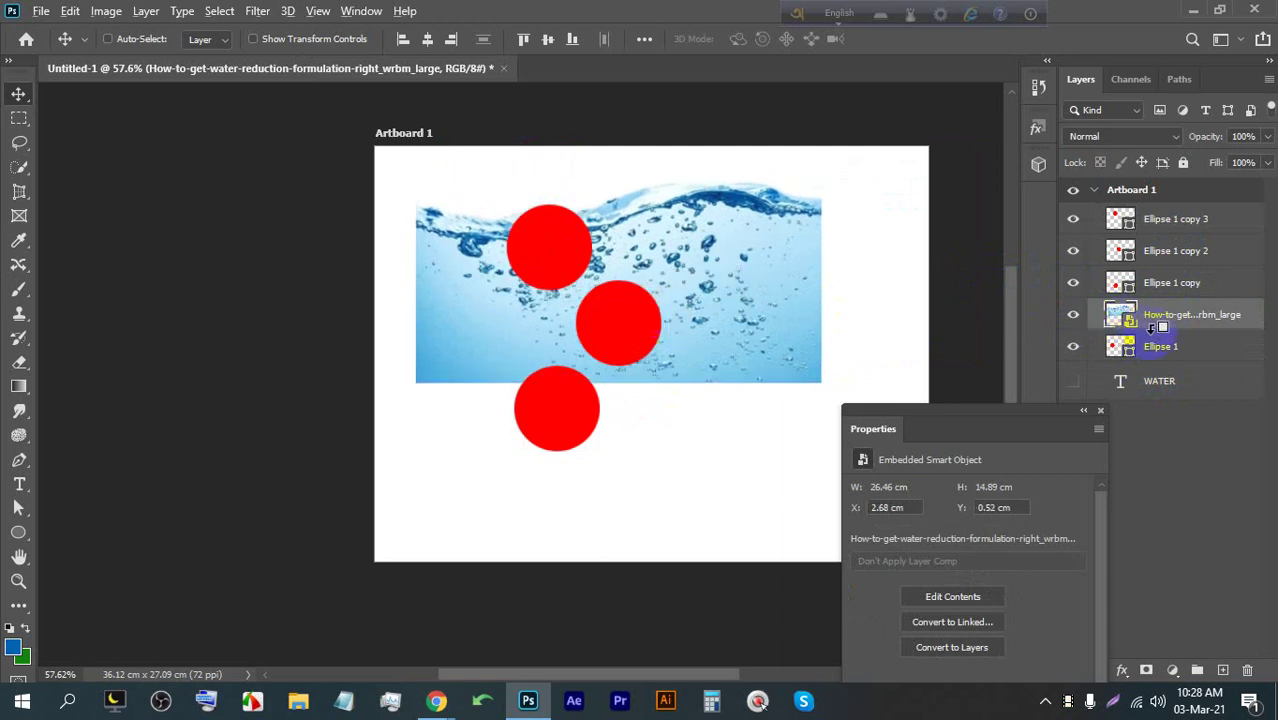
{"action": "left_click", "coordinate": [1150, 330], "text": "alt"}
{"action": "scroll", "coordinate": [590, 337], "scroll_direction": "up", "scroll_amount": 3}
{"action": "left_click_drag", "start_coordinate": [479, 302], "coordinate": [449, 398]}
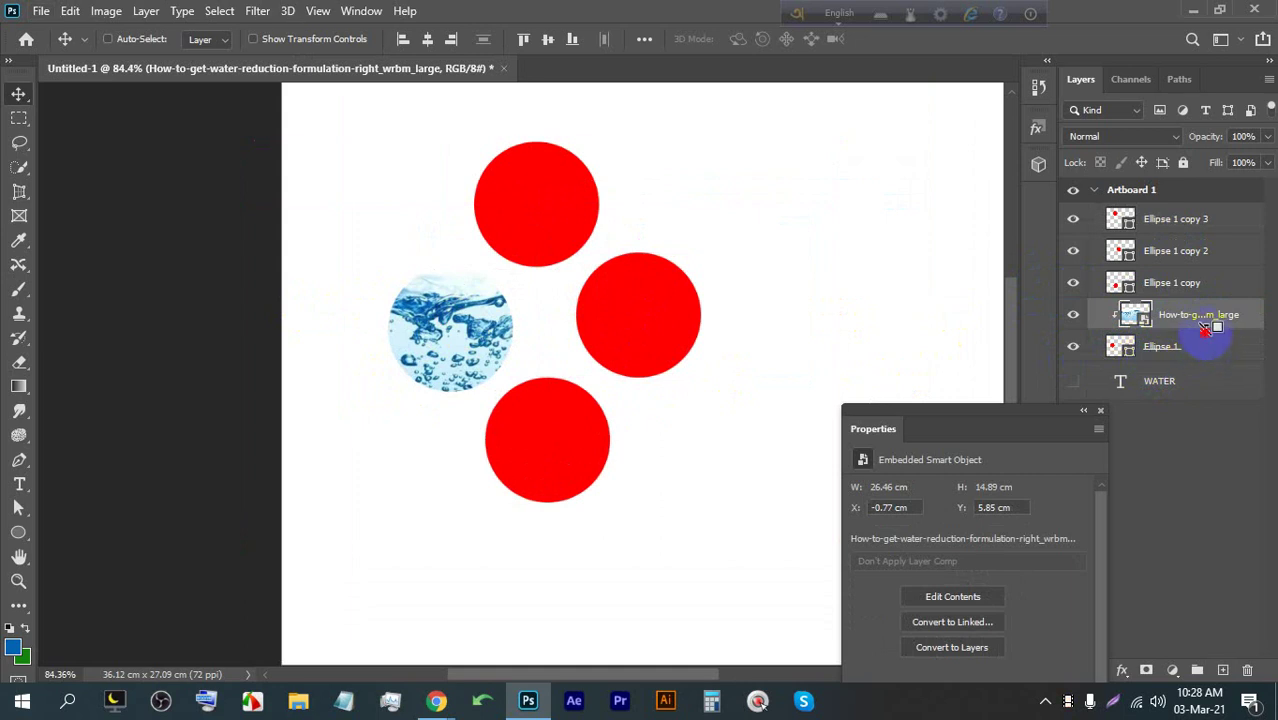
Release the water image's clipping mask and move its layer below all four circle layers
{"action": "left_click", "coordinate": [1207, 330], "text": "alt"}
{"action": "left_click_drag", "start_coordinate": [1200, 320], "coordinate": [1193, 362]}
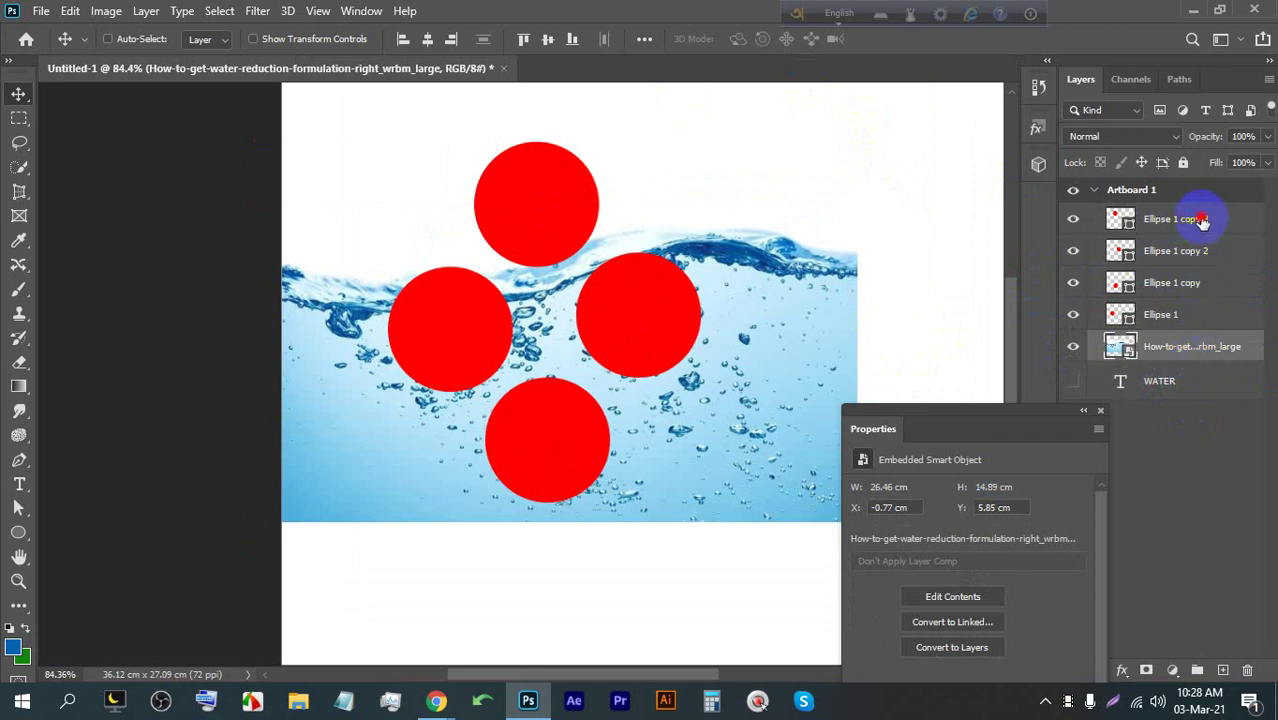
Group the four circle layers, from Ellipse 1 copy 3 down to Ellipse 1
{"action": "left_click", "coordinate": [1203, 222]}
{"action": "left_click", "coordinate": [1212, 311], "text": "shift"}
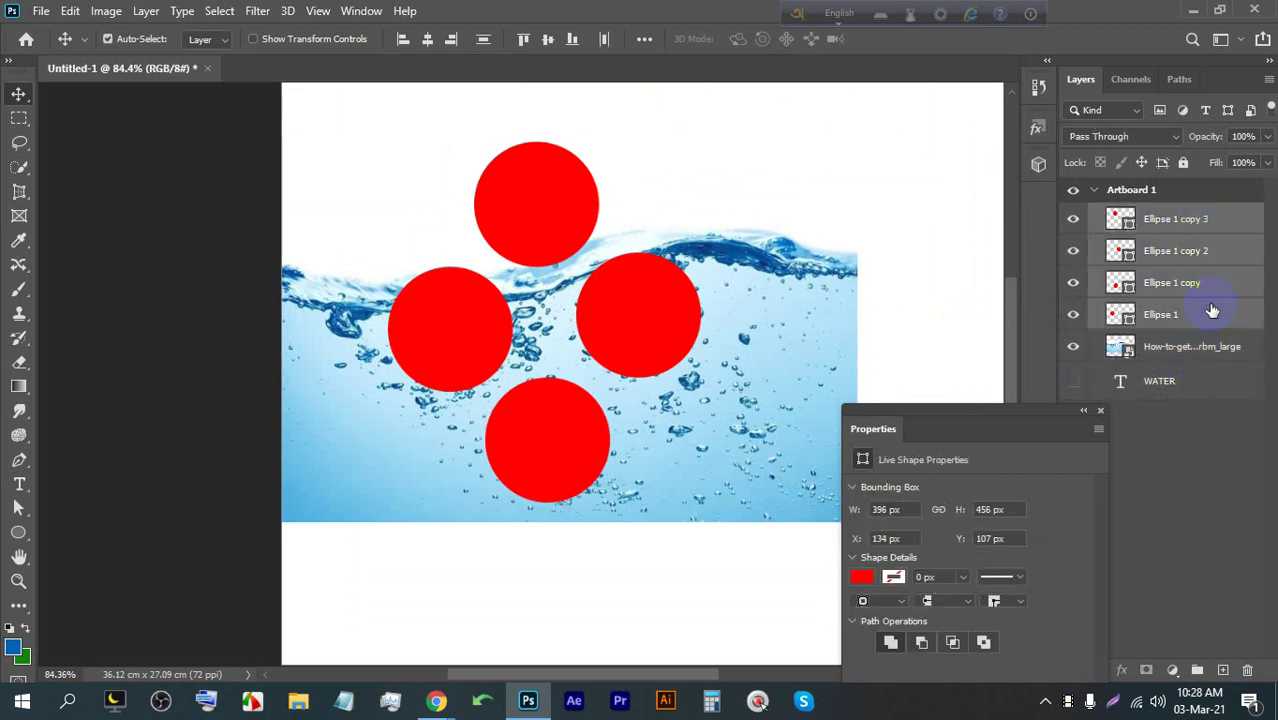
{"action": "key", "text": "ctrl+g"}
Move the water image layer above the circle group, clip it to the group and shift the image upward
{"action": "left_click_drag", "start_coordinate": [1177, 242], "coordinate": [1174, 212]}
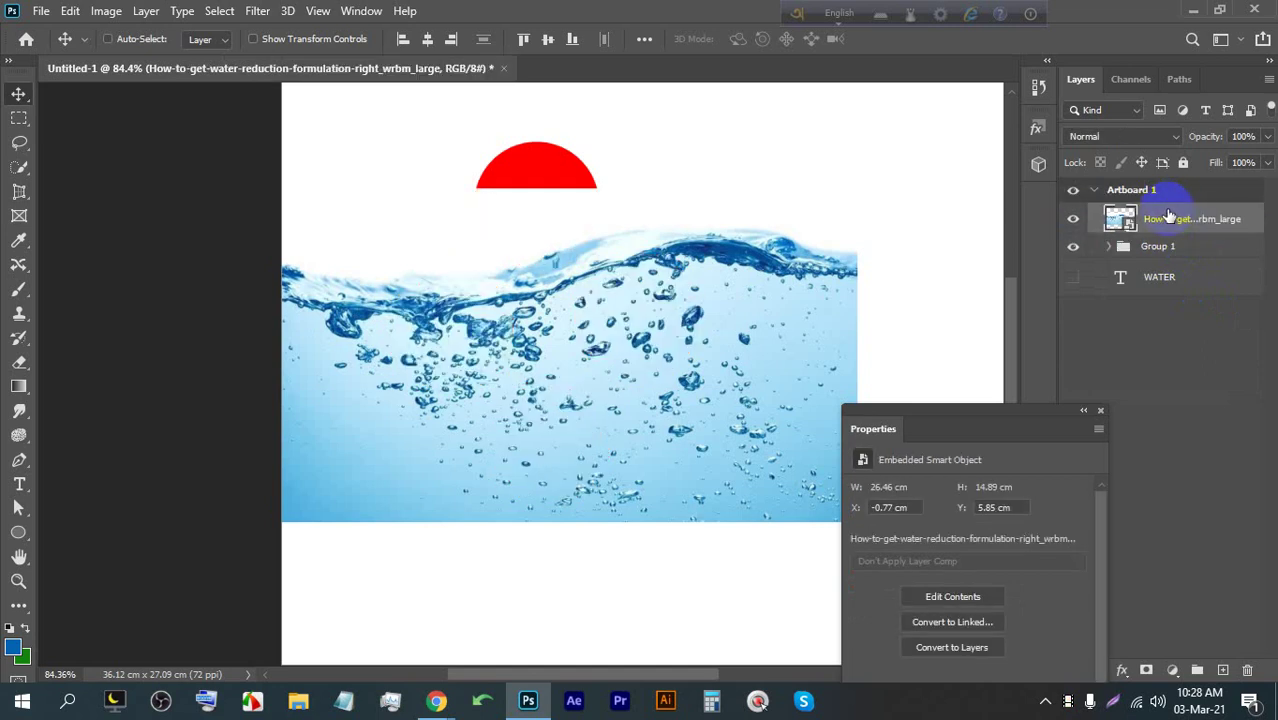
{"action": "right_click", "coordinate": [1170, 218]}
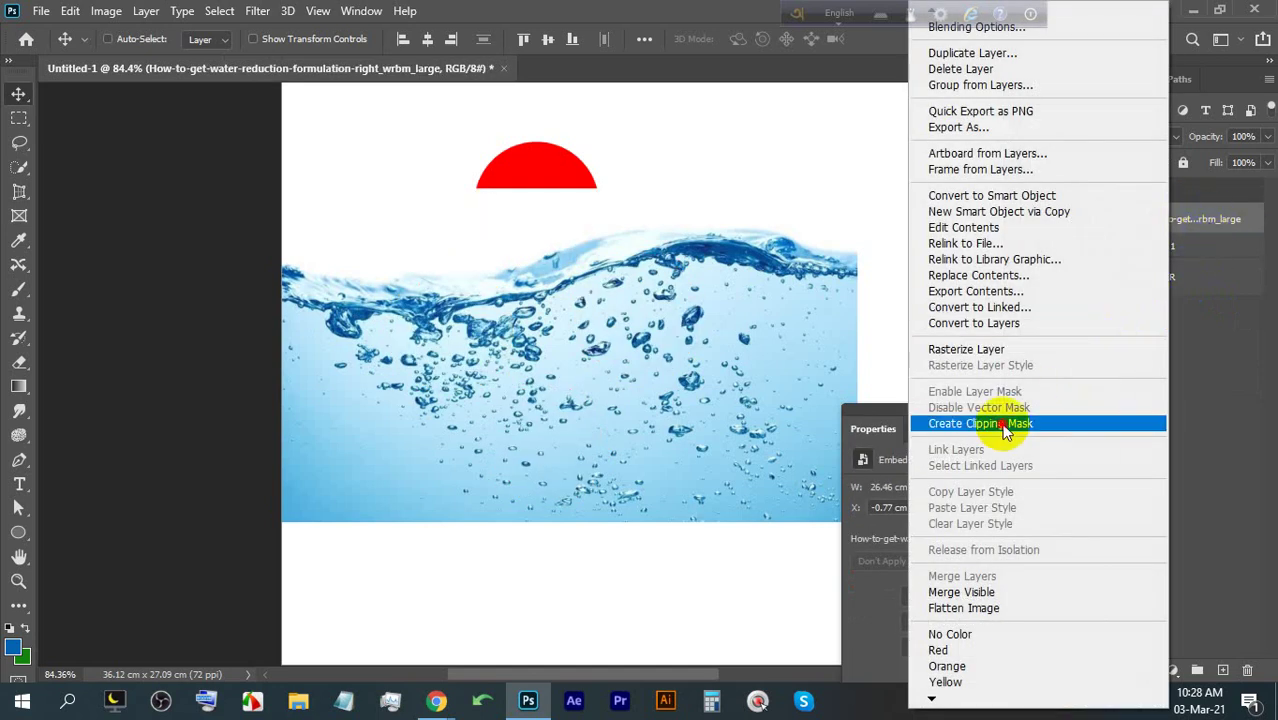
{"action": "left_click", "coordinate": [1005, 425]}
{"action": "left_click_drag", "start_coordinate": [502, 234], "coordinate": [508, 179]}
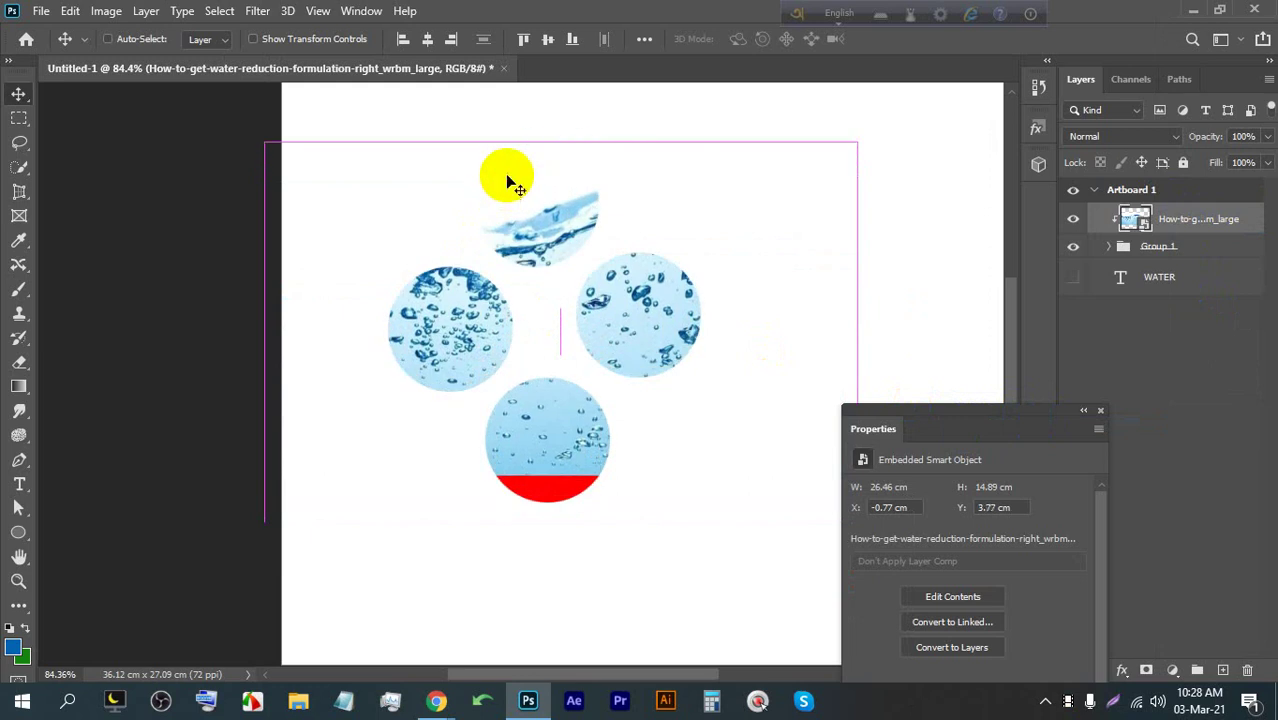
Scale the clipped water image to about 137.74% and reposition it so it covers all four circles
{"action": "scroll", "coordinate": [548, 198], "scroll_direction": "down", "scroll_amount": 2}
{"action": "key", "text": "ctrl+t"}
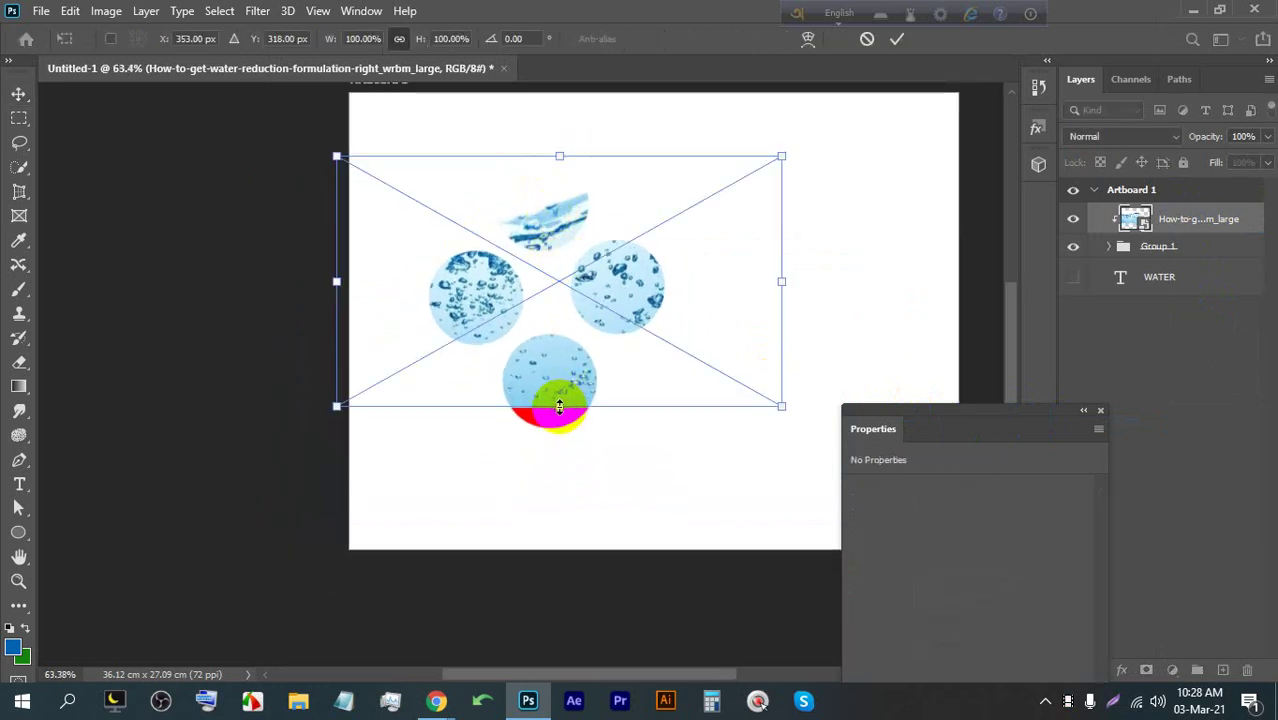
{"action": "left_click_drag", "start_coordinate": [559, 406], "coordinate": [562, 448]}
{"action": "left_click_drag", "start_coordinate": [564, 362], "coordinate": [565, 348]}
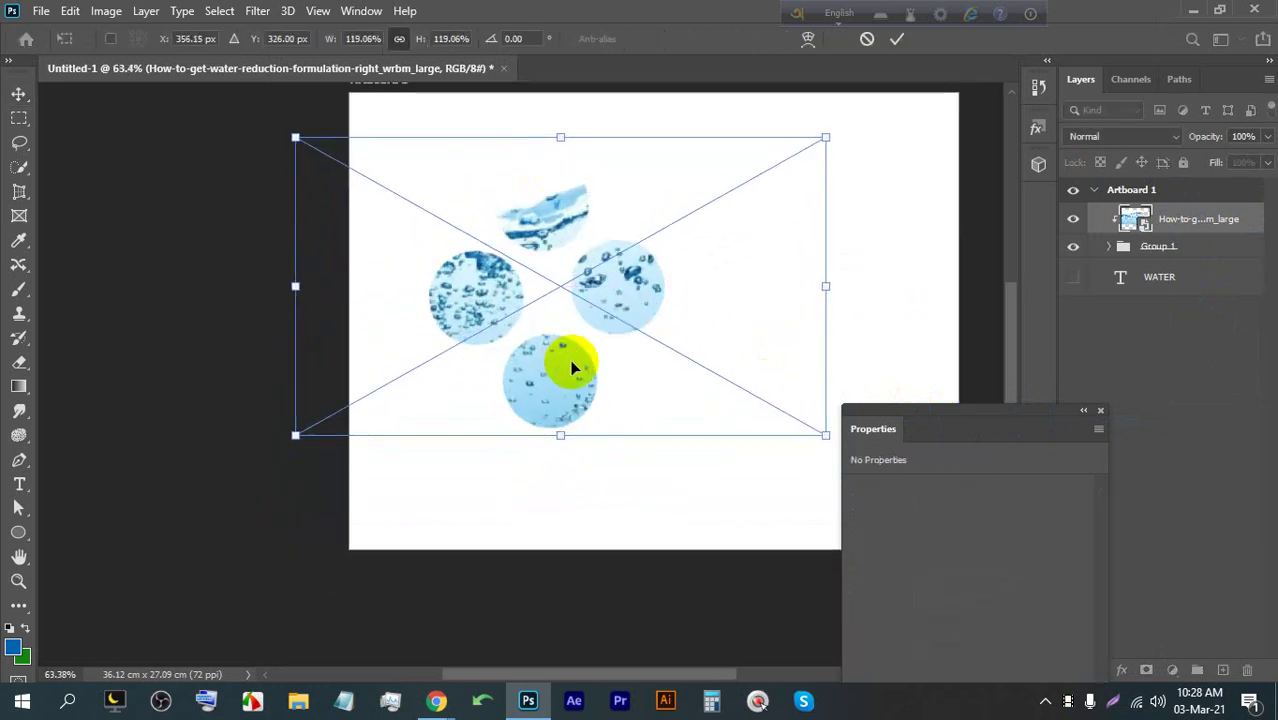
{"action": "mouse_move", "coordinate": [563, 433]}
{"action": "left_mouse_down"}
{"action": "mouse_move", "coordinate": [565, 477]}
{"action": "mouse_move", "coordinate": [560, 440]}
{"action": "left_mouse_up"}
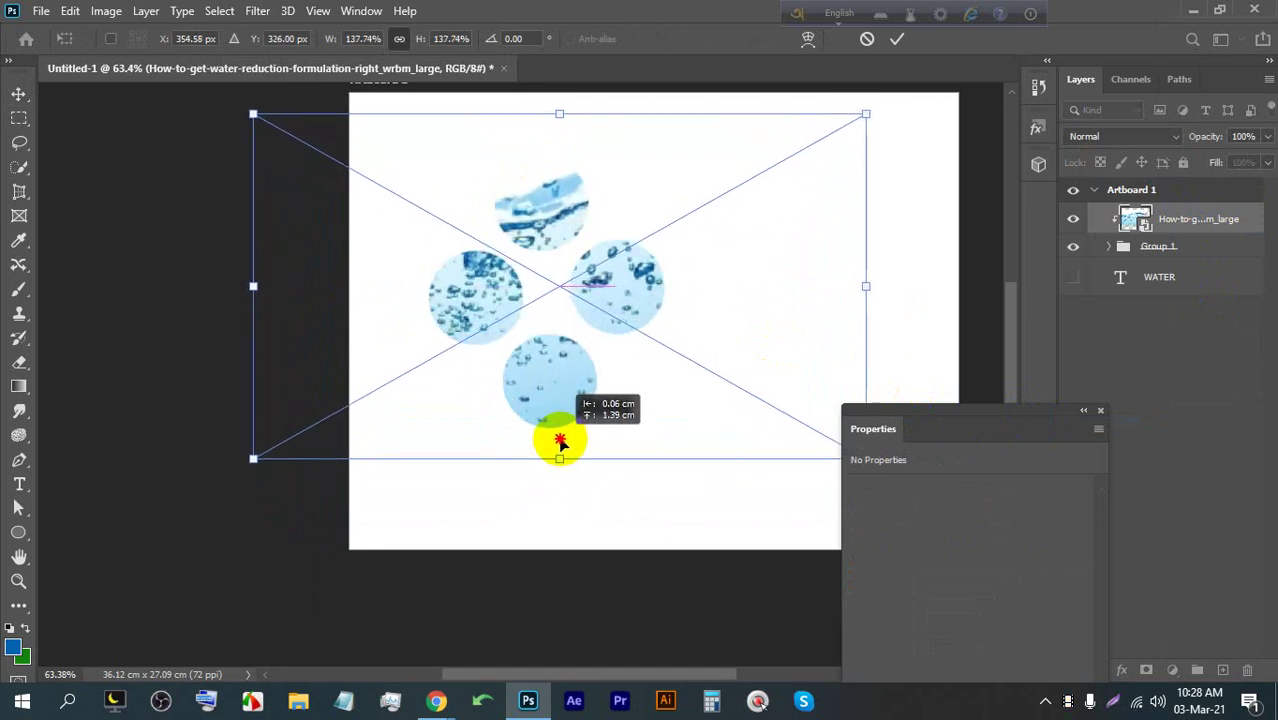
{"action": "left_click", "coordinate": [897, 38]}
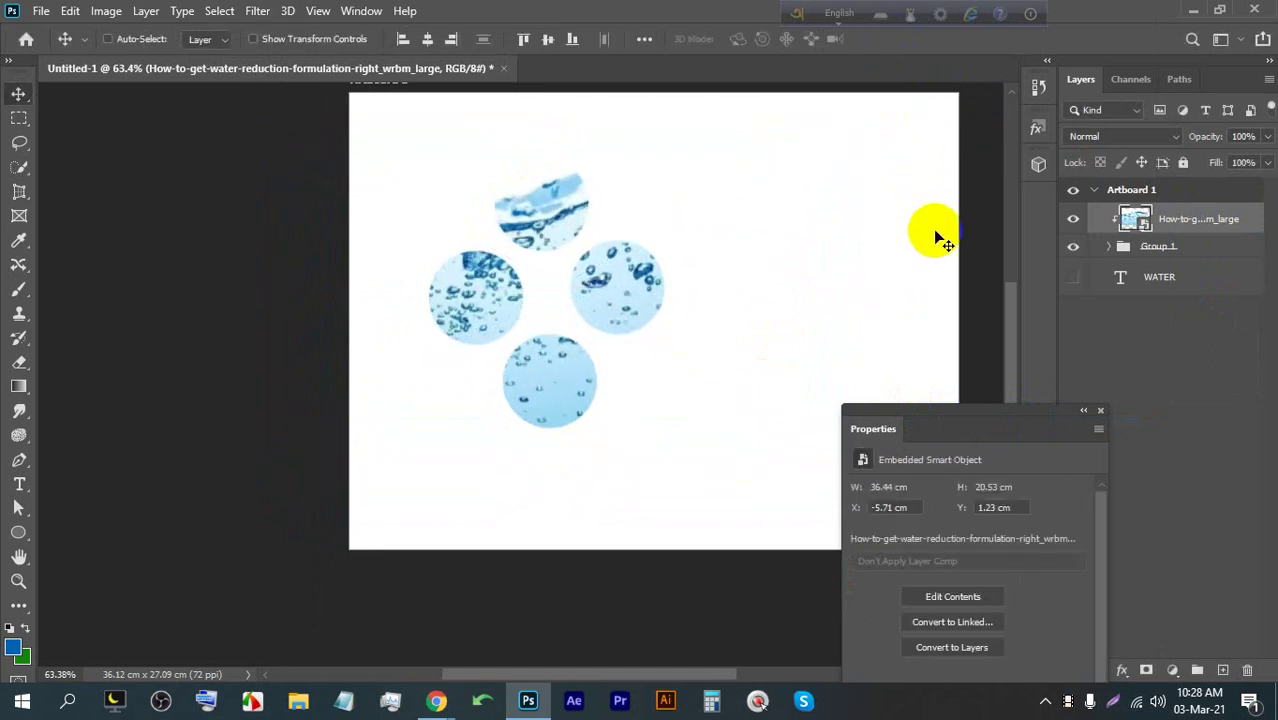
Delete the circle group, the WATER text and the water image from the artboard
{"action": "key", "text": "h"}
{"action": "left_click_drag", "start_coordinate": [579, 362], "coordinate": [567, 368]}
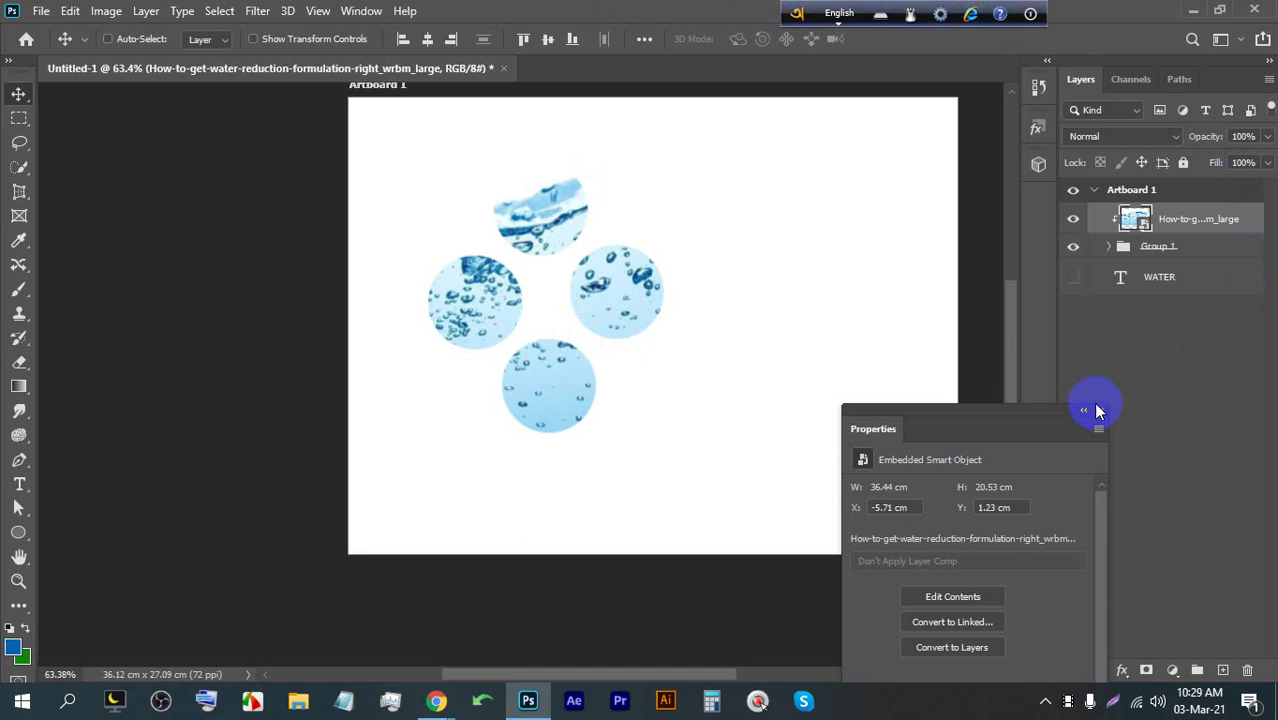
{"action": "left_click", "coordinate": [1180, 243]}
{"action": "left_click_drag", "start_coordinate": [1187, 239], "coordinate": [1197, 260]}
{"action": "left_click", "coordinate": [1190, 235]}
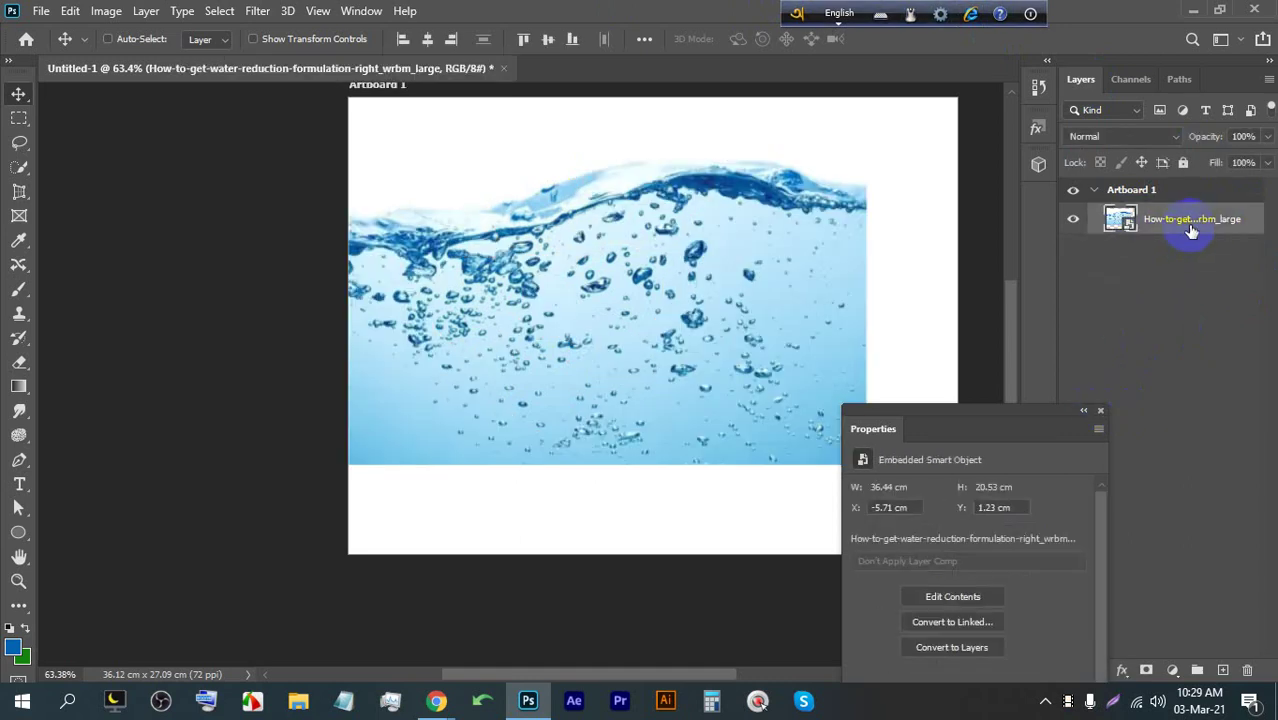
{"action": "key", "text": "Delete"}
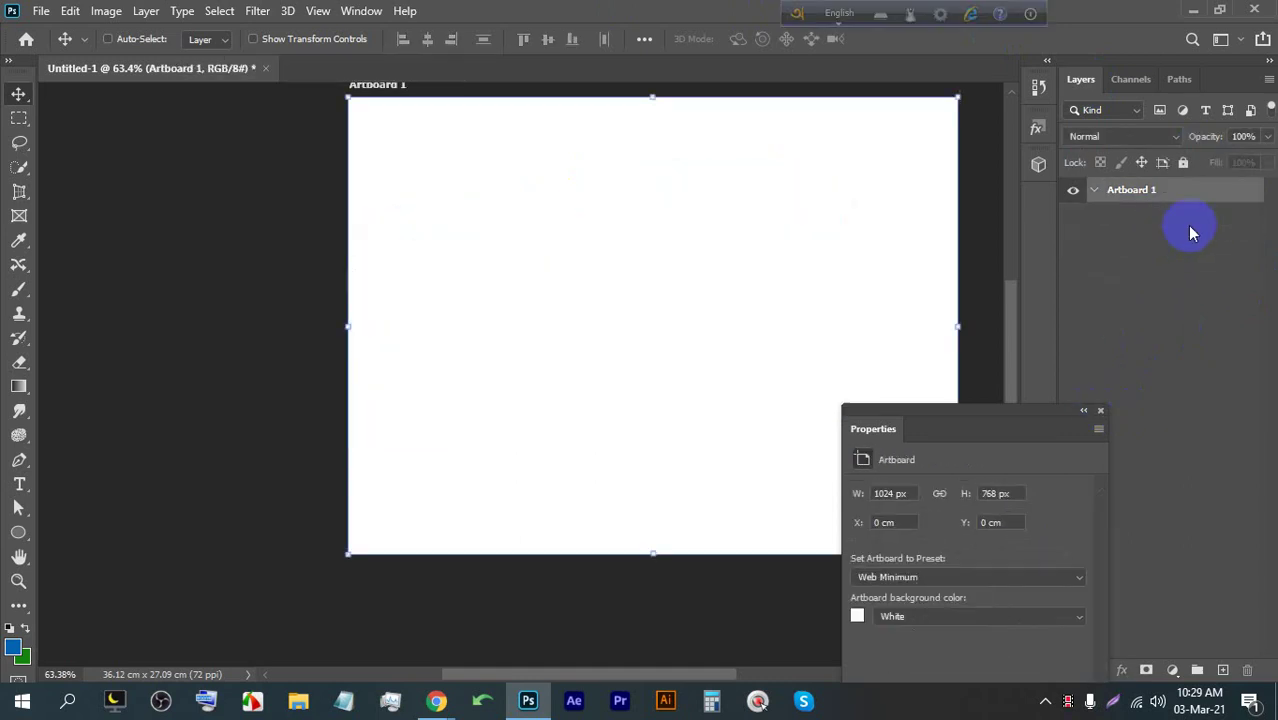
Draw a large red ellipse of about 567 x 503 px on the empty artboard with the Ellipse tool
{"action": "left_click", "coordinate": [1101, 411]}
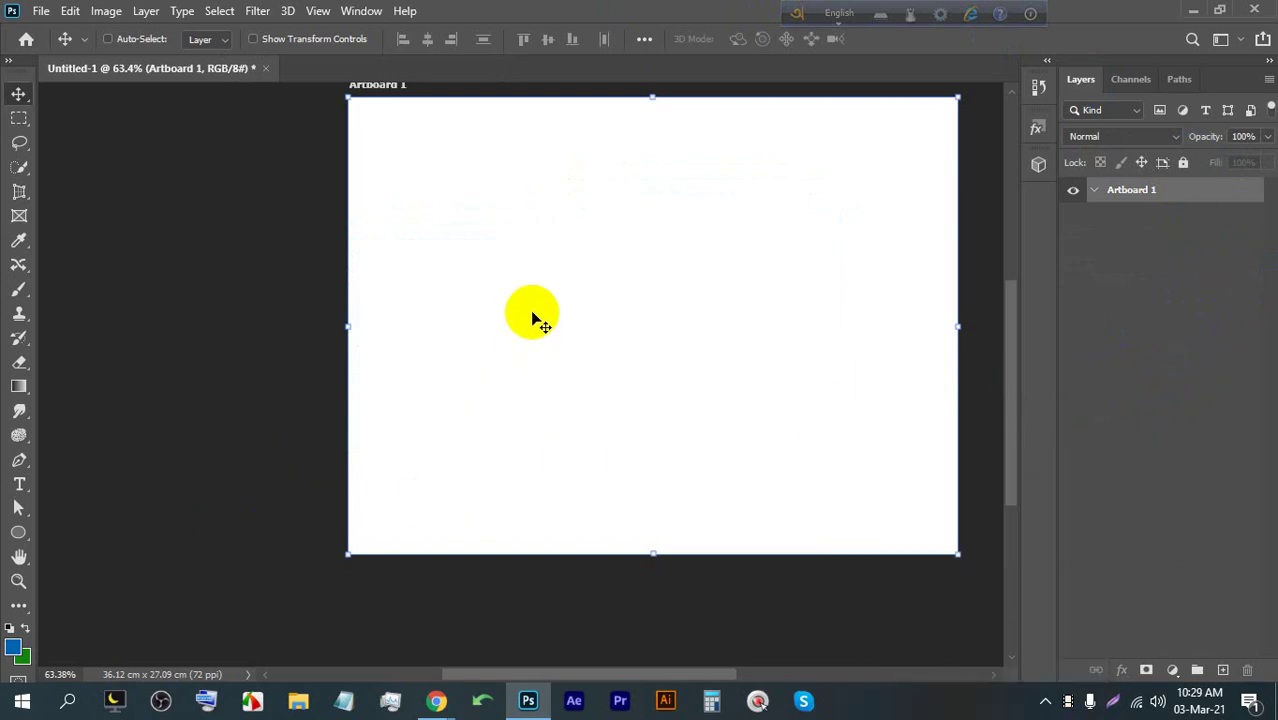
{"action": "left_click", "coordinate": [17, 535]}
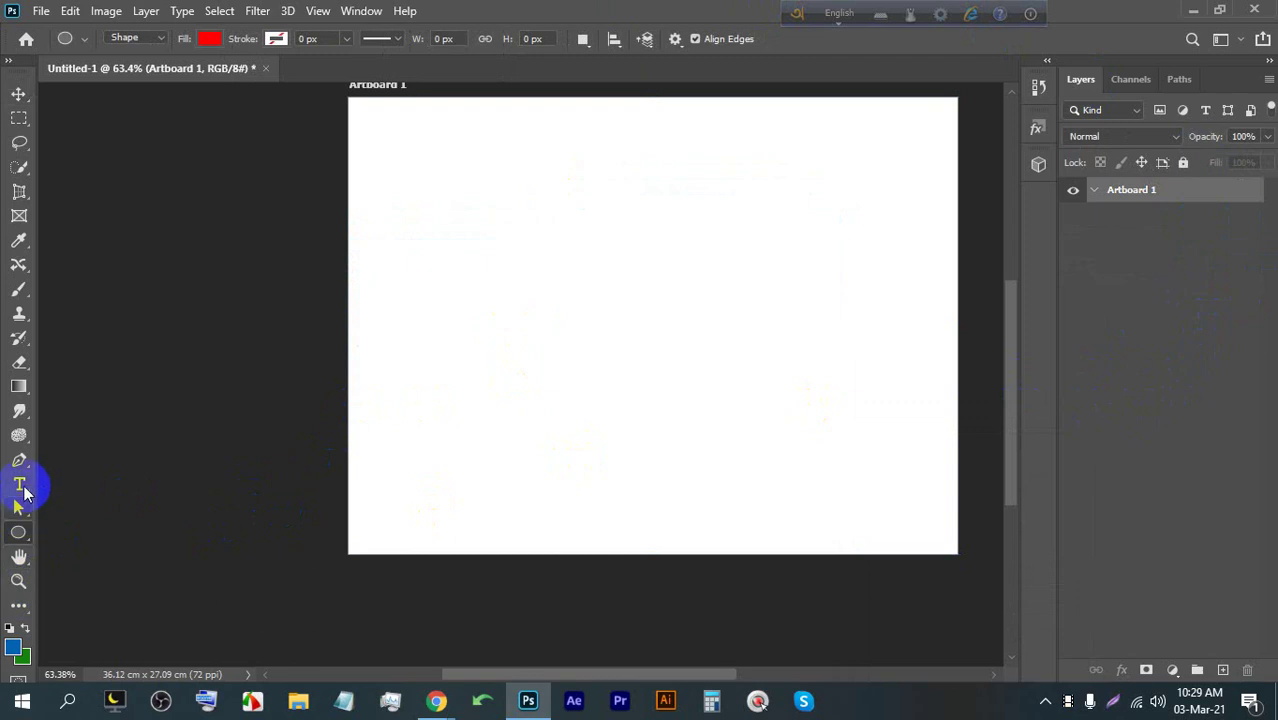
{"action": "left_click_drag", "start_coordinate": [447, 228], "coordinate": [785, 527]}
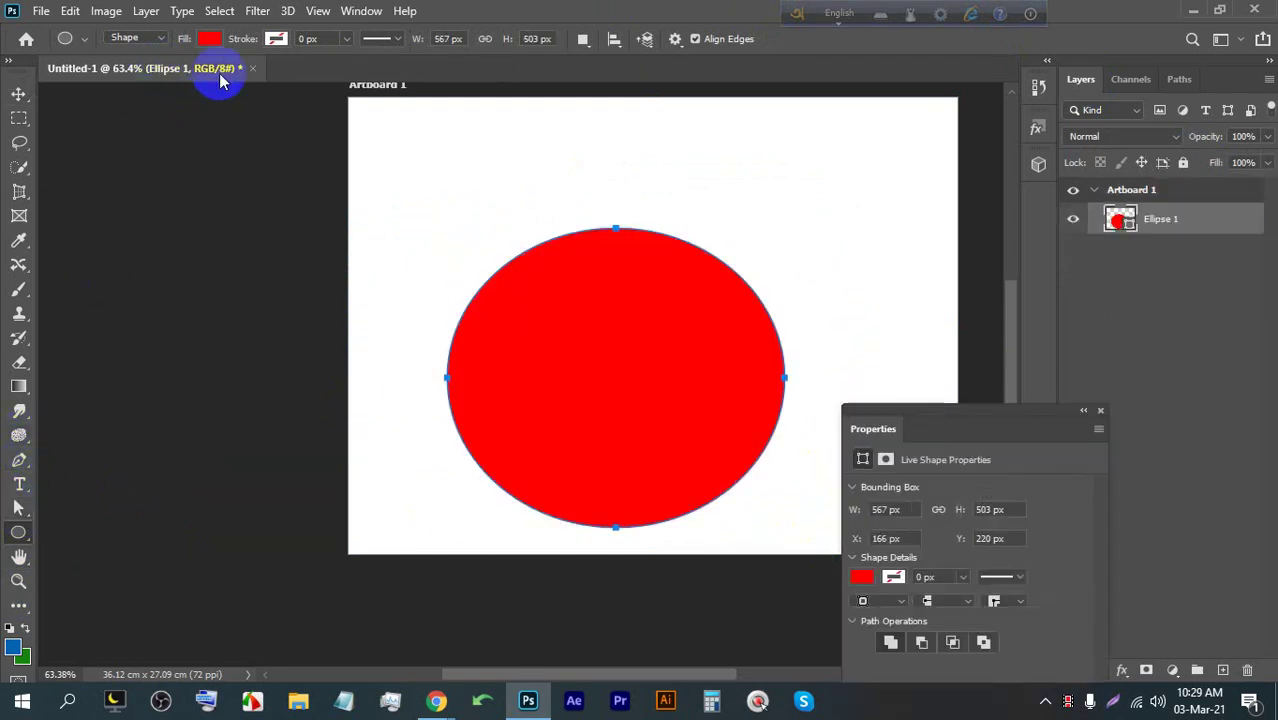
Change the large ellipse's fill from red to a bright blue using the color picker
{"action": "left_click", "coordinate": [210, 39]}
{"action": "left_click", "coordinate": [325, 77]}
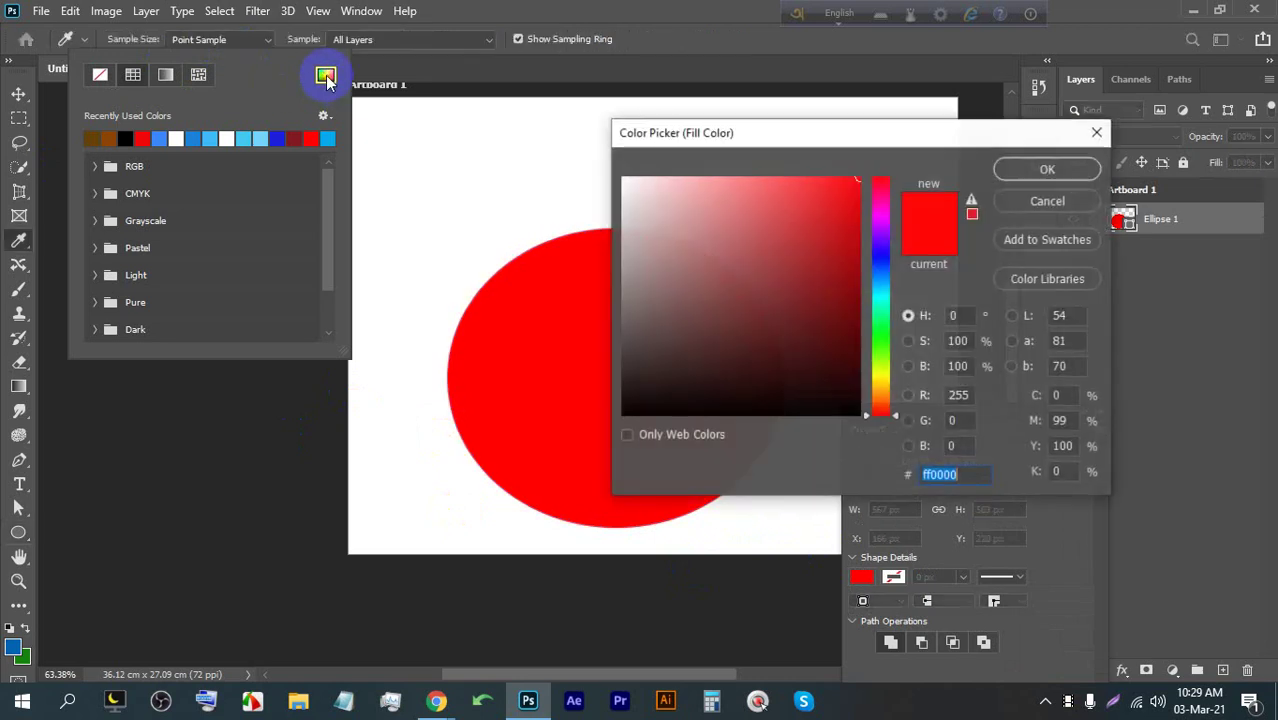
{"action": "left_click_drag", "start_coordinate": [847, 188], "coordinate": [831, 348]}
{"action": "left_click_drag", "start_coordinate": [864, 281], "coordinate": [880, 255]}
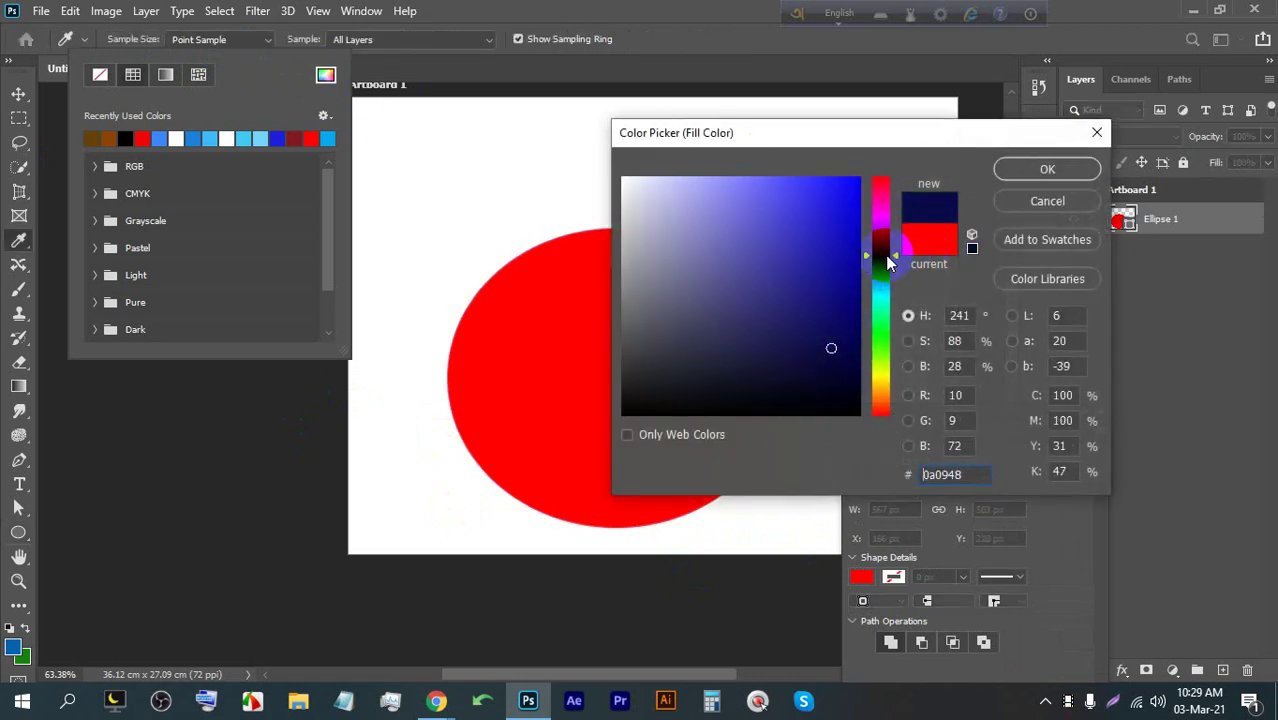
{"action": "left_click", "coordinate": [822, 216]}
{"action": "left_click", "coordinate": [1021, 184]}
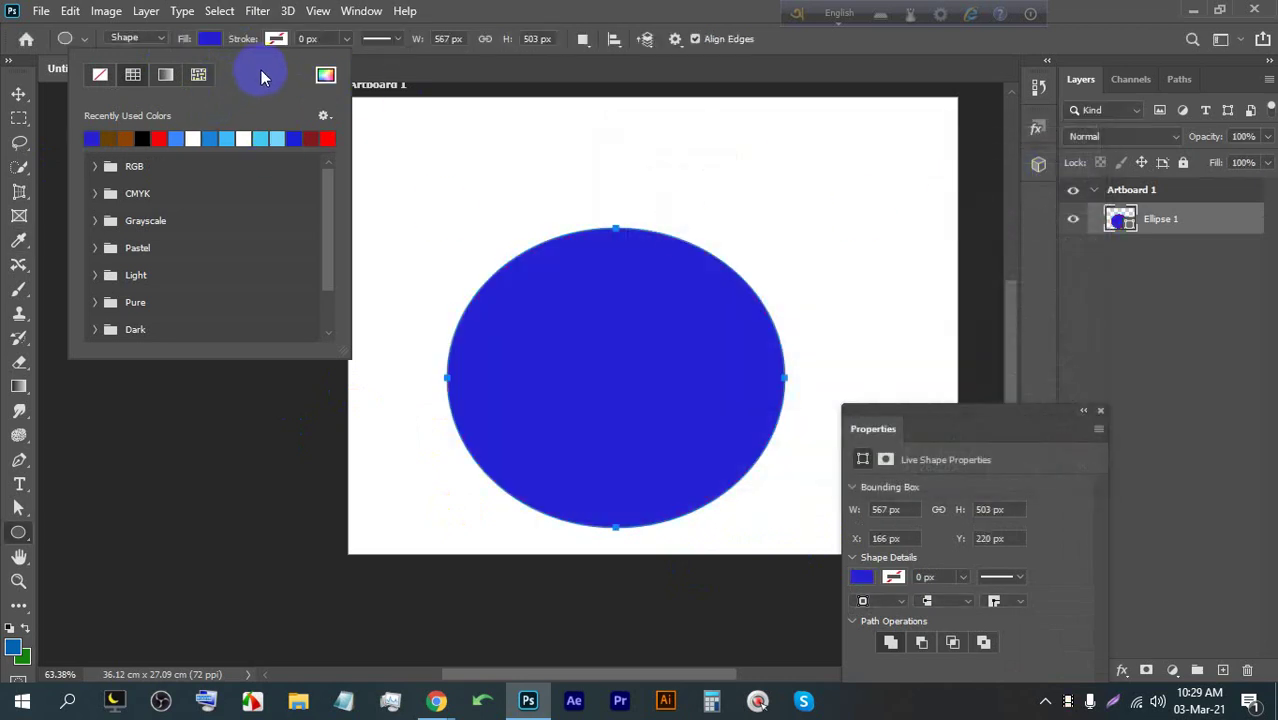
Change the large ellipse's fill to the yellow-green color cbe923
{"action": "left_click", "coordinate": [325, 80]}
{"action": "left_click_drag", "start_coordinate": [888, 208], "coordinate": [870, 362]}
{"action": "left_click", "coordinate": [768, 244]}
{"action": "left_click_drag", "start_coordinate": [768, 244], "coordinate": [824, 194]}
{"action": "left_click", "coordinate": [1046, 168]}
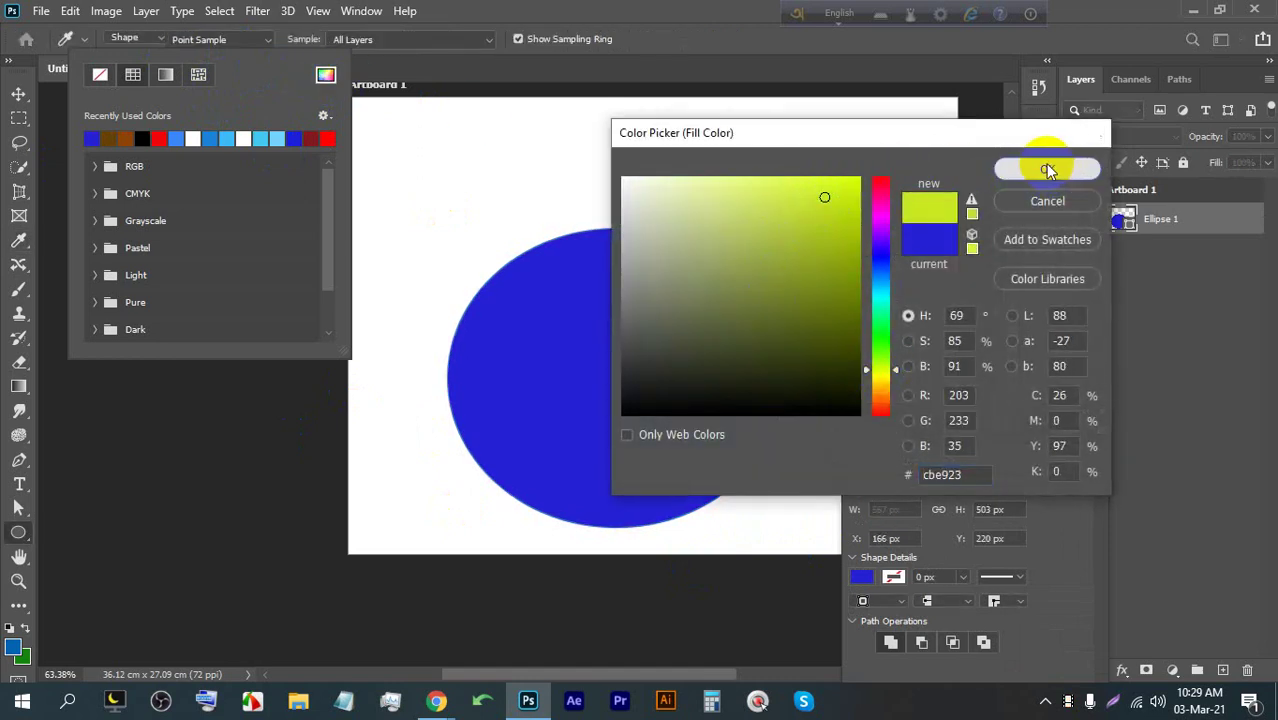
{"action": "scroll", "coordinate": [610, 371], "scroll_direction": "up", "scroll_amount": 1}
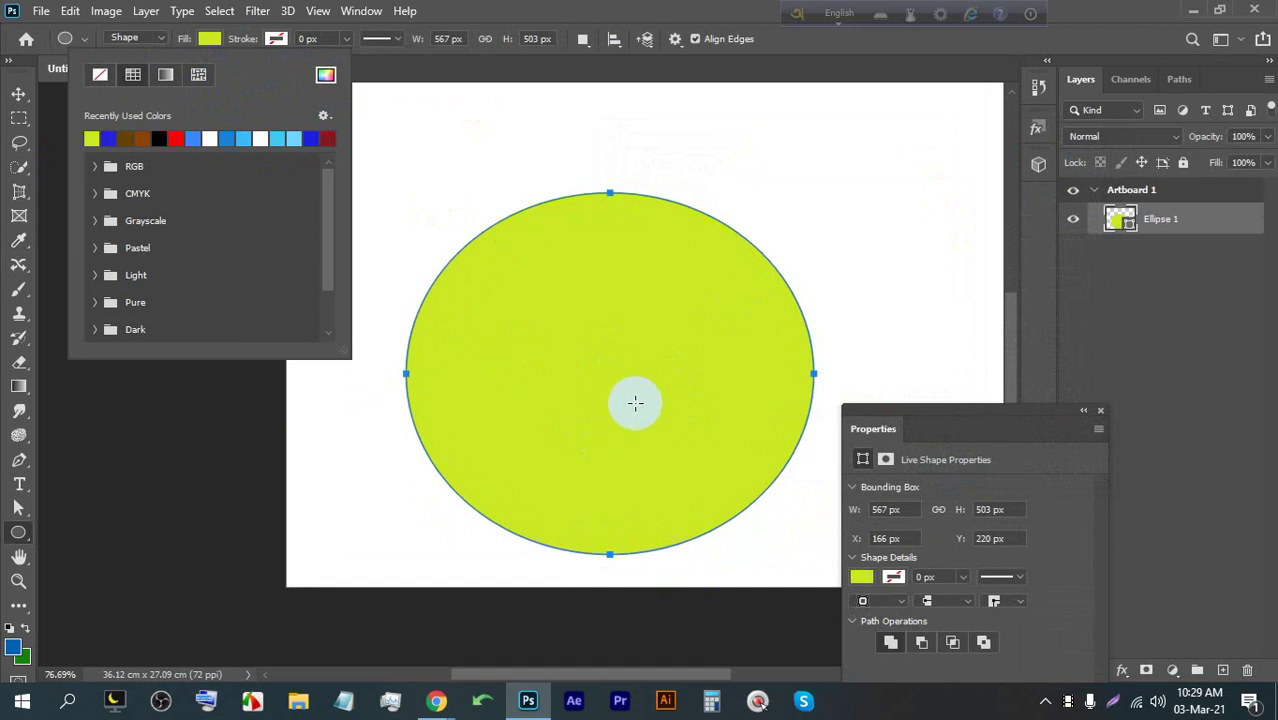
Reopen the ellipse's fill color picker and try out the purple 8023e9 and the turquoise 23e9bd
{"action": "left_click", "coordinate": [326, 76]}
{"action": "left_click_drag", "start_coordinate": [875, 208], "coordinate": [876, 237]}
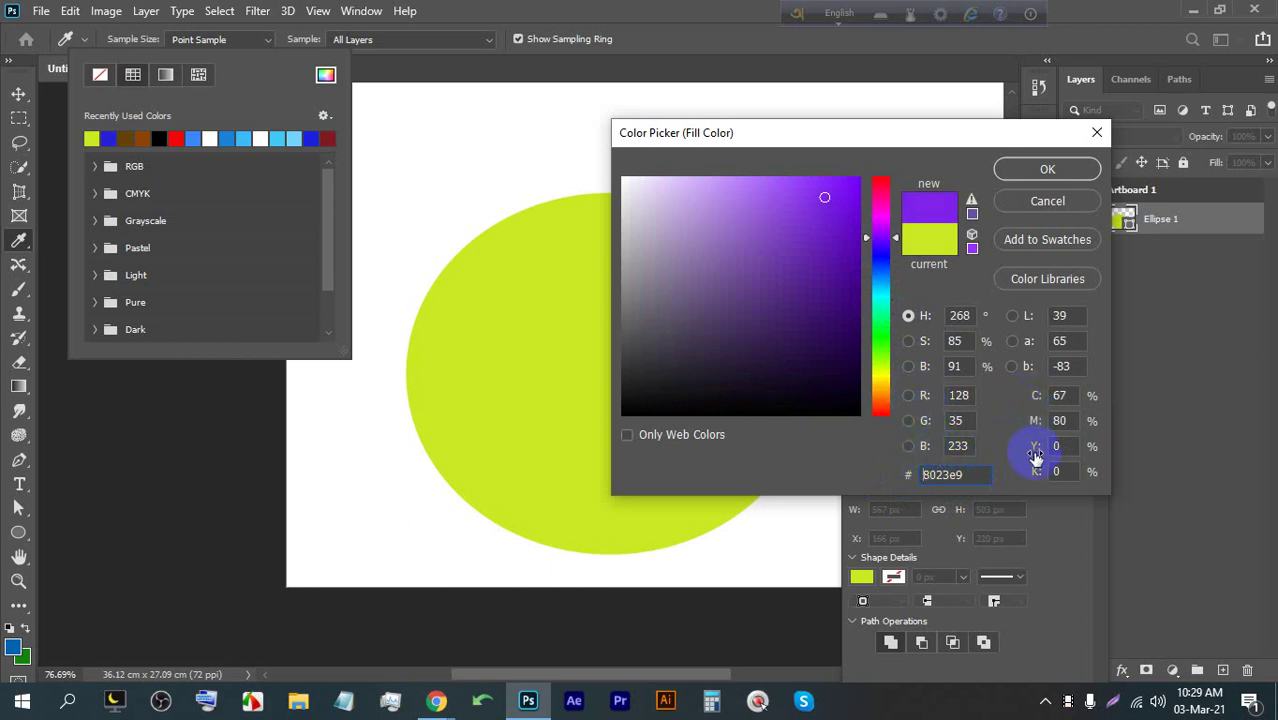
{"action": "left_click", "coordinate": [885, 340]}
{"action": "mouse_move", "coordinate": [886, 320]}
{"action": "left_mouse_down"}
{"action": "mouse_move", "coordinate": [880, 403]}
{"action": "mouse_move", "coordinate": [880, 198]}
{"action": "mouse_move", "coordinate": [850, 334]}
{"action": "mouse_move", "coordinate": [853, 389]}
{"action": "mouse_move", "coordinate": [847, 331]}
{"action": "mouse_move", "coordinate": [859, 313]}
{"action": "left_mouse_up"}
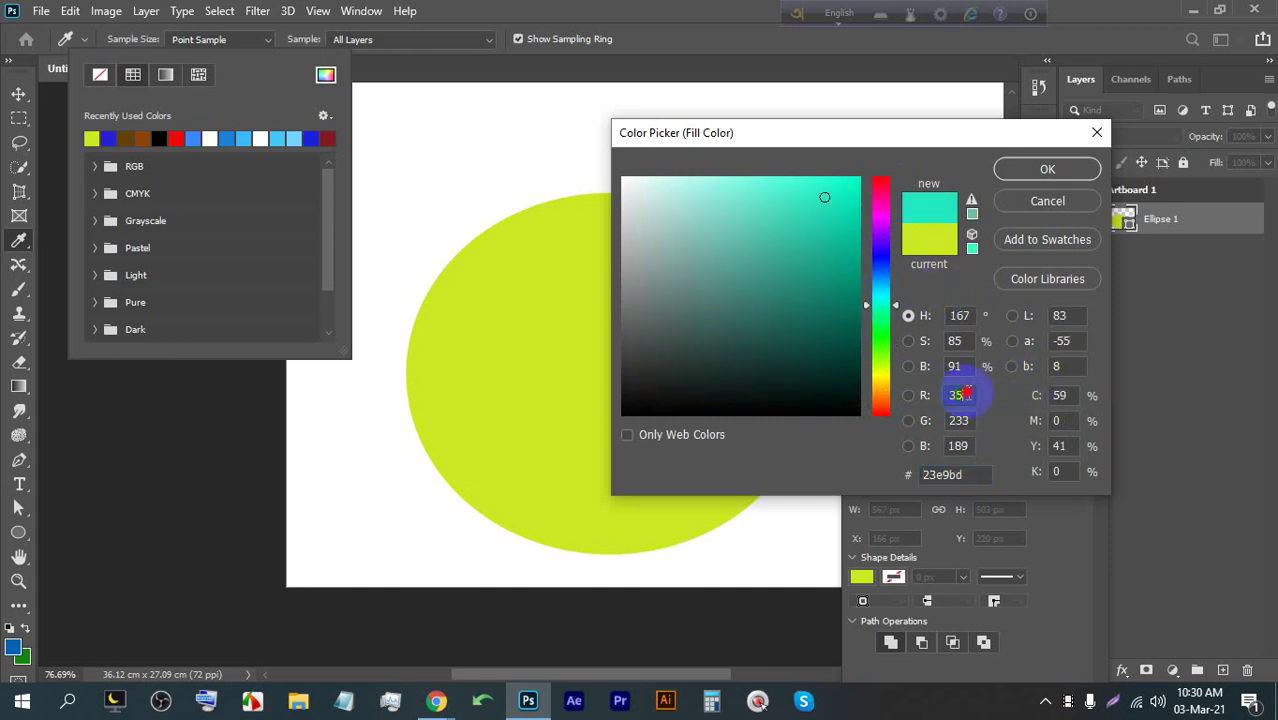
Go through the magenta, yellow and black values of the turquoise in the color picker
{"action": "double_click", "coordinate": [1073, 420]}
{"action": "left_click_drag", "start_coordinate": [1072, 446], "coordinate": [1043, 452]}
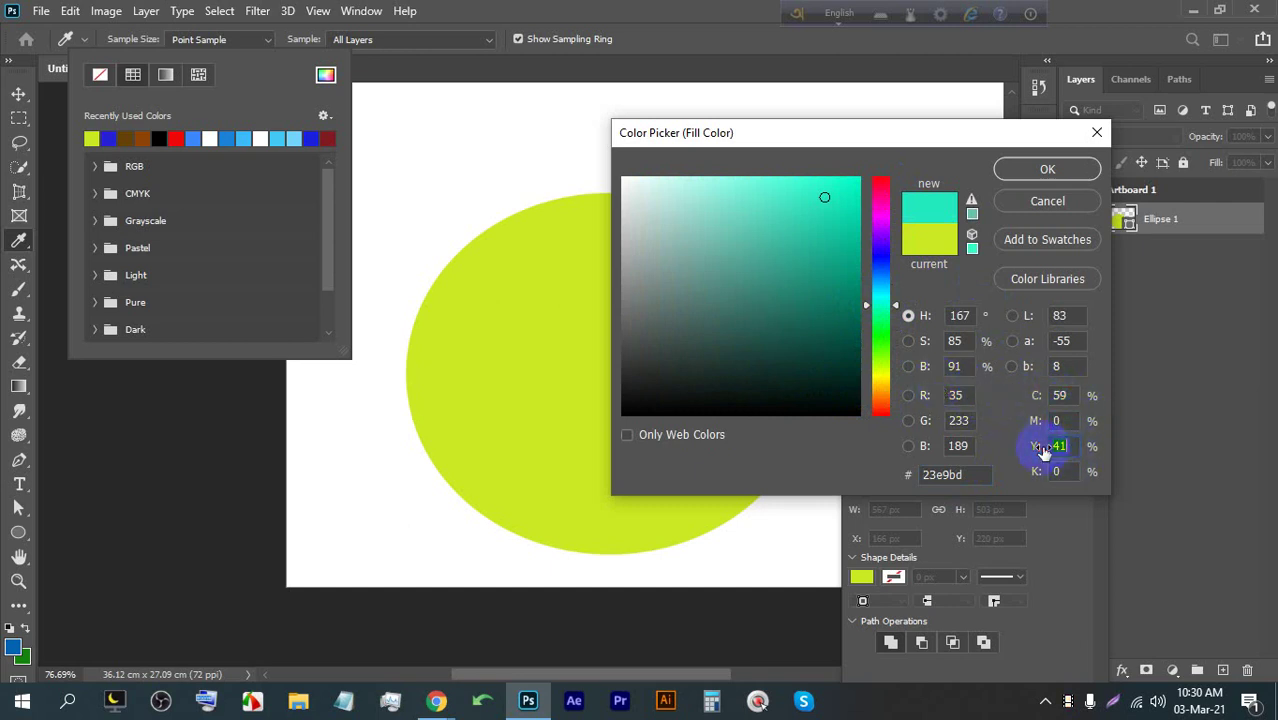
{"action": "double_click", "coordinate": [1062, 471]}
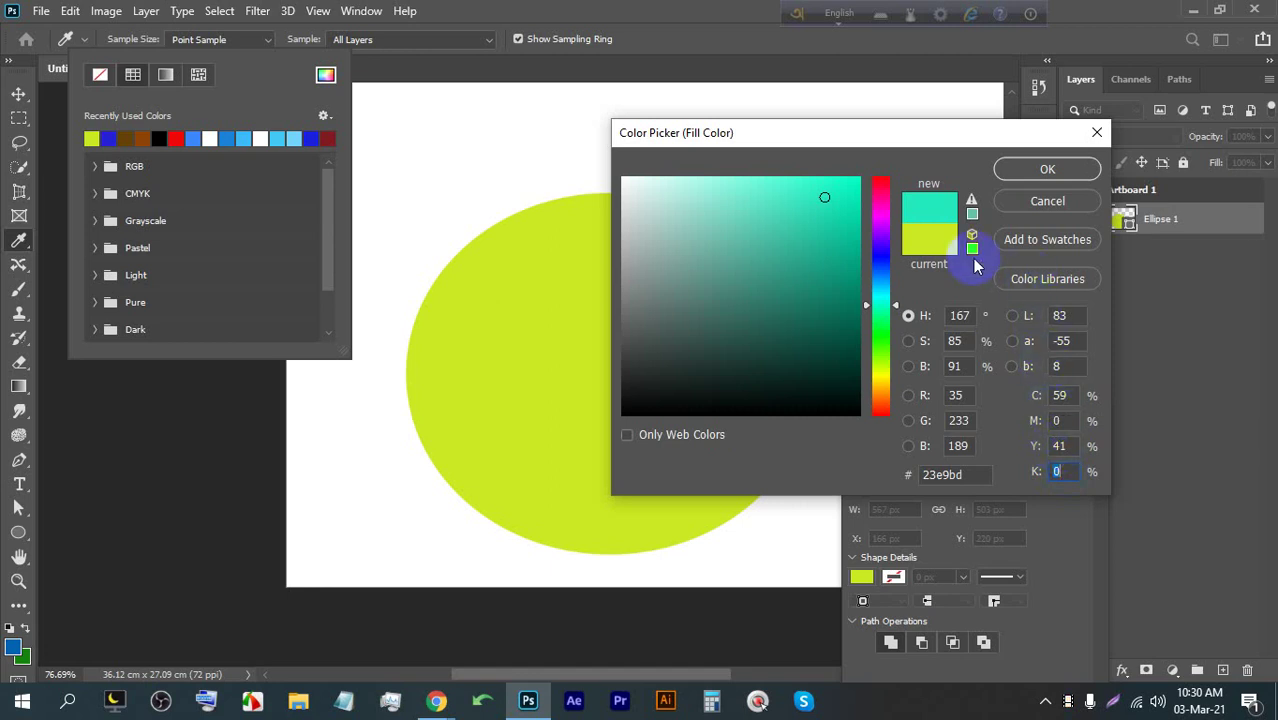
Try out a dark red, a green hue and the near-black 040504 in the fill color picker
{"action": "left_click", "coordinate": [971, 210]}
{"action": "left_click_drag", "start_coordinate": [880, 192], "coordinate": [881, 182]}
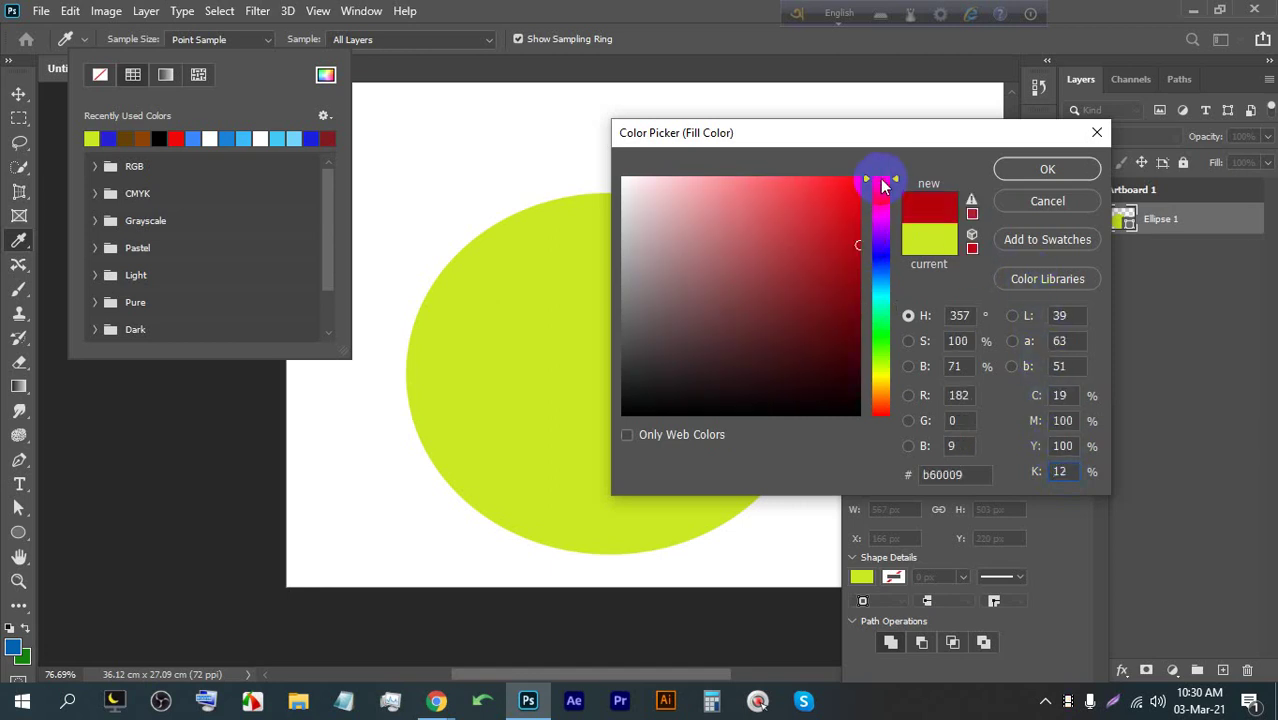
{"action": "left_click_drag", "start_coordinate": [881, 226], "coordinate": [874, 335]}
{"action": "mouse_move", "coordinate": [770, 420]}
{"action": "left_mouse_down"}
{"action": "mouse_move", "coordinate": [688, 416]}
{"action": "mouse_move", "coordinate": [628, 388]}
{"action": "mouse_move", "coordinate": [623, 358]}
{"action": "mouse_move", "coordinate": [685, 397]}
{"action": "mouse_move", "coordinate": [648, 391]}
{"action": "mouse_move", "coordinate": [673, 382]}
{"action": "mouse_move", "coordinate": [678, 400]}
{"action": "mouse_move", "coordinate": [648, 396]}
{"action": "mouse_move", "coordinate": [661, 387]}
{"action": "mouse_move", "coordinate": [672, 411]}
{"action": "left_mouse_up"}
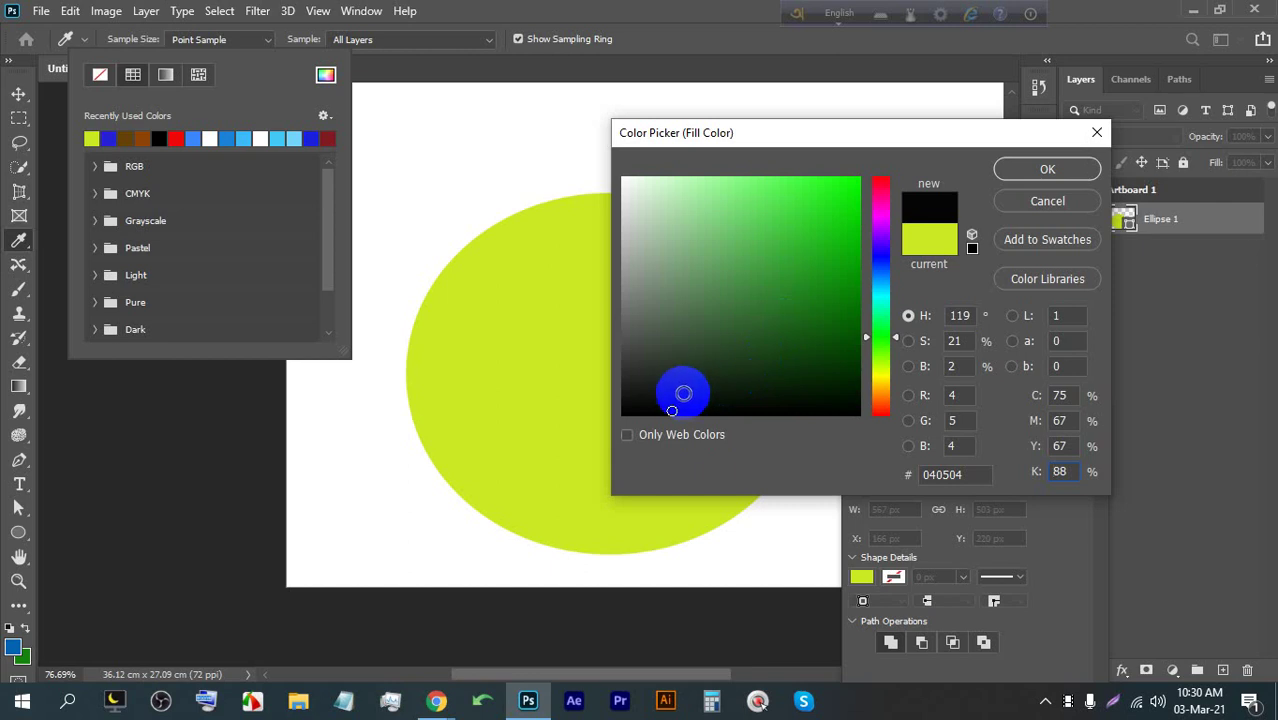
Switch to the Google Meet call in Chrome to check on the class, and return to Photoshop
{"action": "mouse_move", "coordinate": [436, 700]}
{"action": "left_click", "coordinate": [405, 600]}
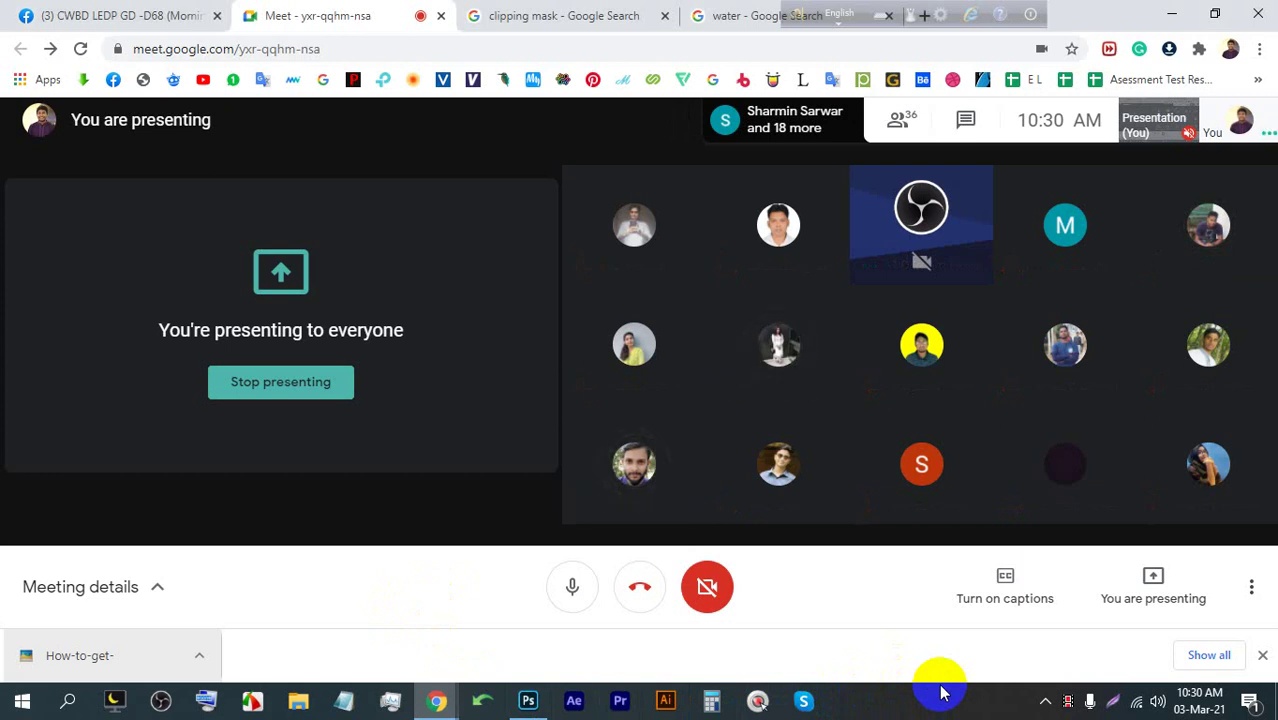
{"action": "left_click", "coordinate": [530, 702]}
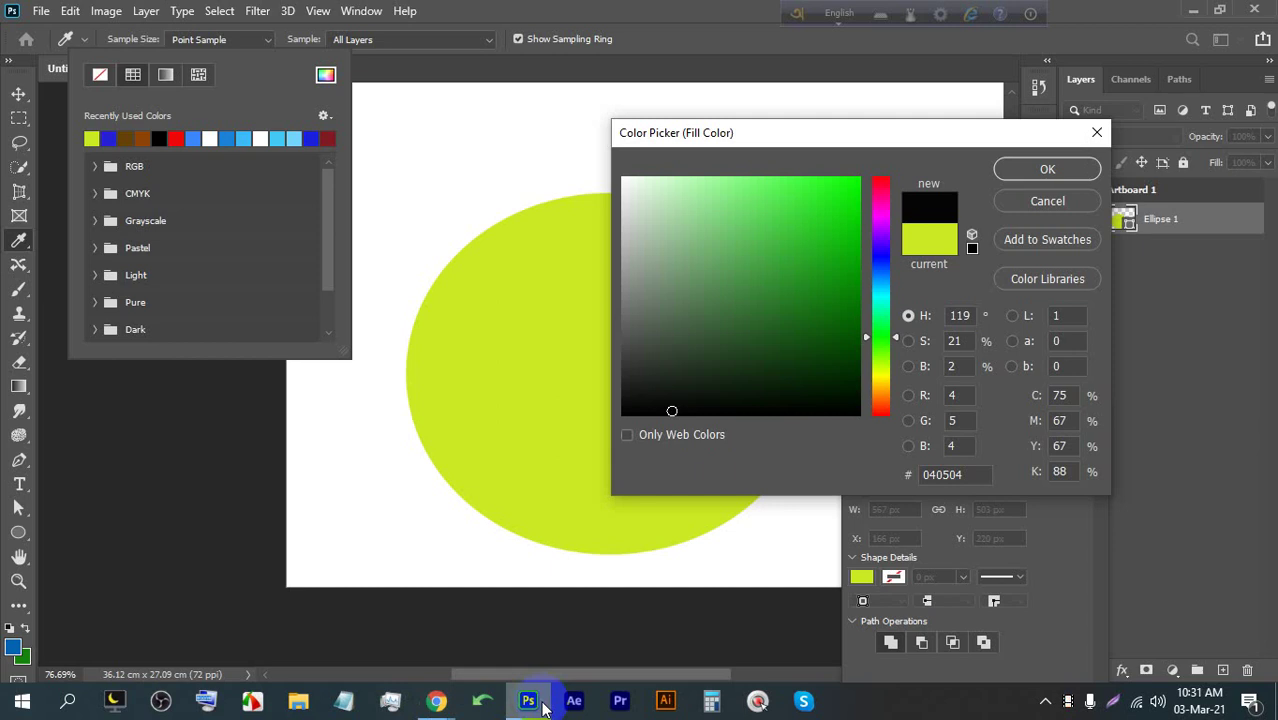
Clear the hexadecimal color code in the ellipse's fill color picker
{"action": "left_click", "coordinate": [974, 474]}
{"action": "mouse_move", "coordinate": [535, 702]}
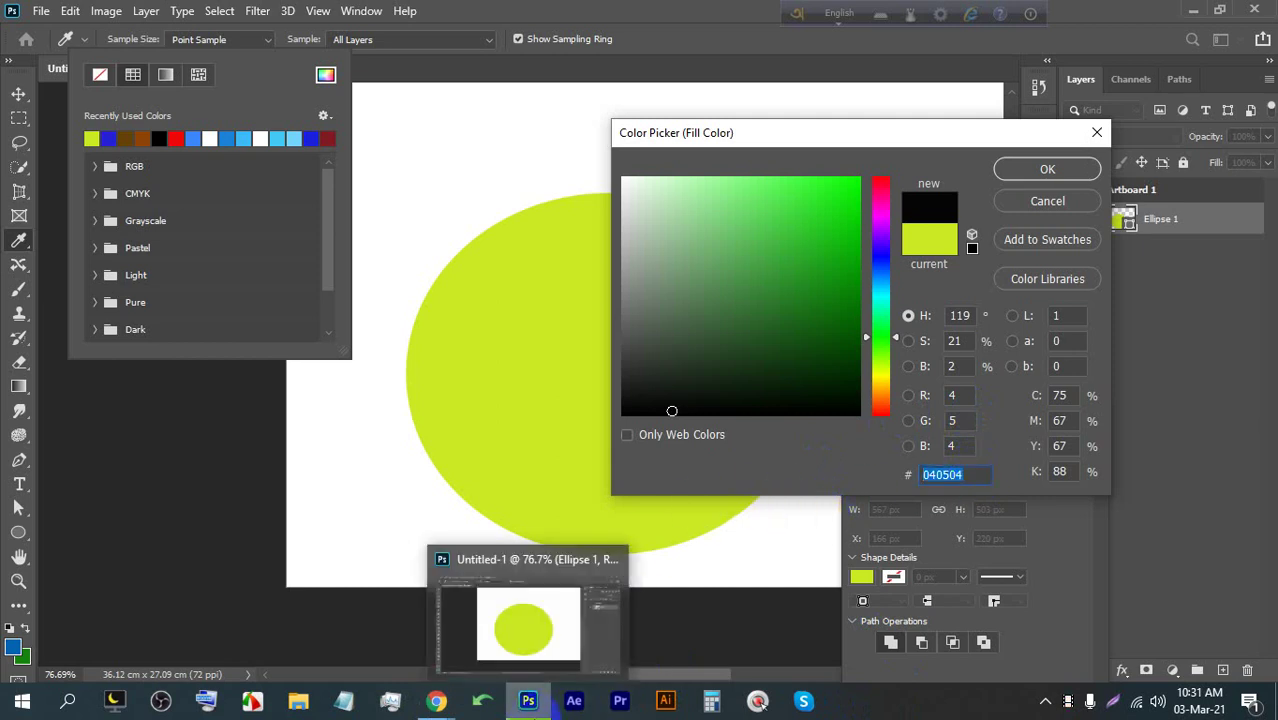
{"action": "key", "text": "BackSpace"}
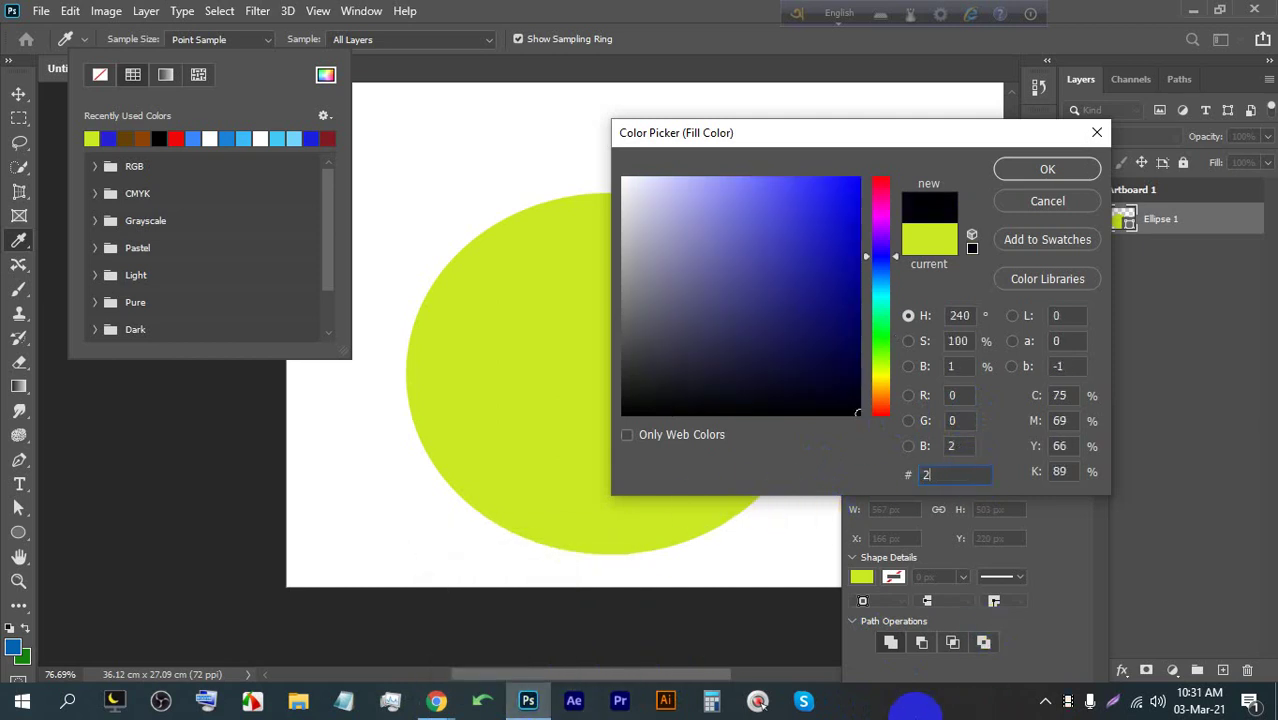
Launch SwordSoft Mousetrack to show keystrokes on screen, close its settings window and test the keystroke display
{"action": "left_click", "coordinate": [758, 701]}
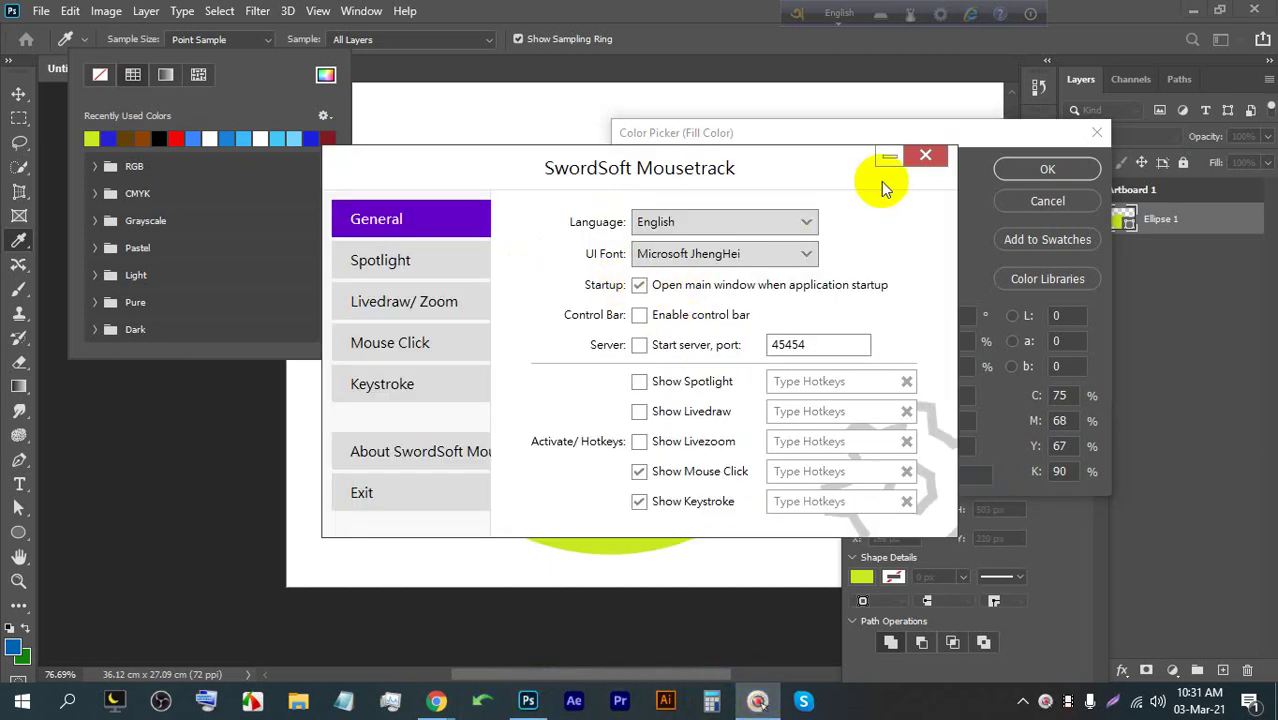
{"action": "left_click", "coordinate": [929, 156]}
{"action": "key", "text": "Caps_Lock"}
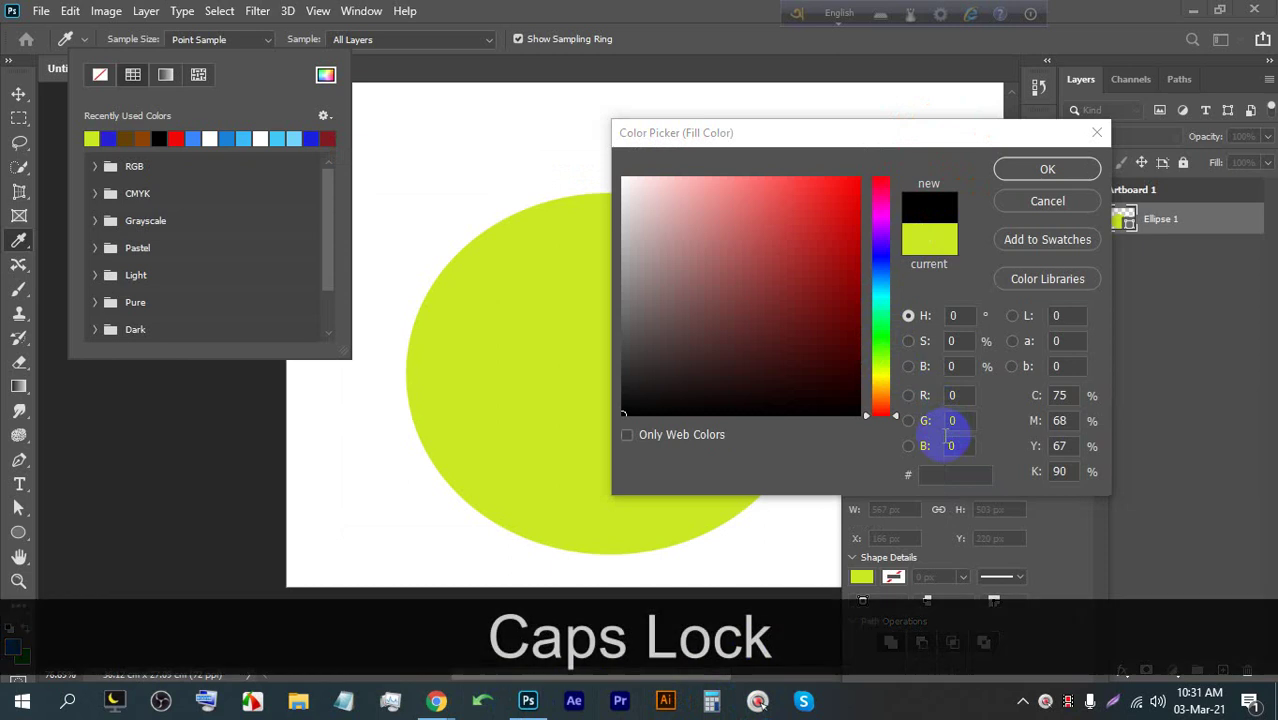
Switch to the Google Meet call in Chrome, mute and unmute the microphone twice, and return to Photoshop
{"action": "left_click", "coordinate": [946, 476]}
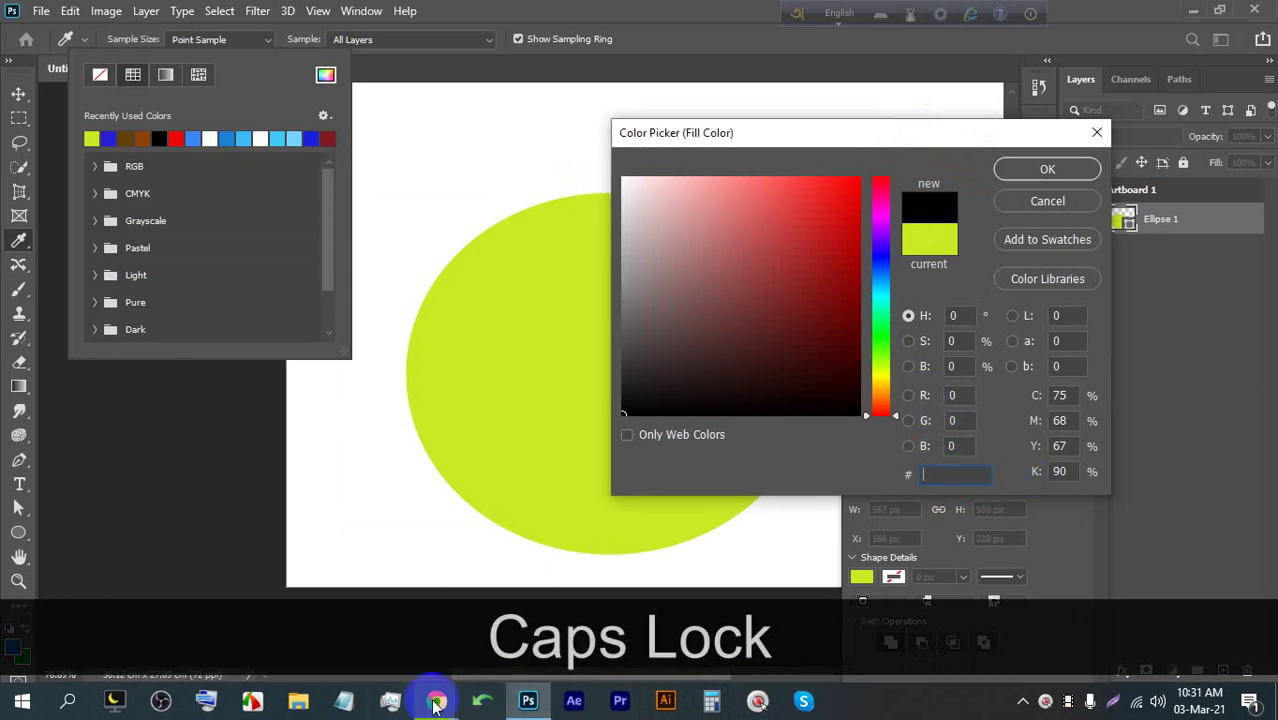
{"action": "left_click", "coordinate": [482, 700]}
{"action": "mouse_move", "coordinate": [444, 688]}
{"action": "left_click", "coordinate": [342, 606]}
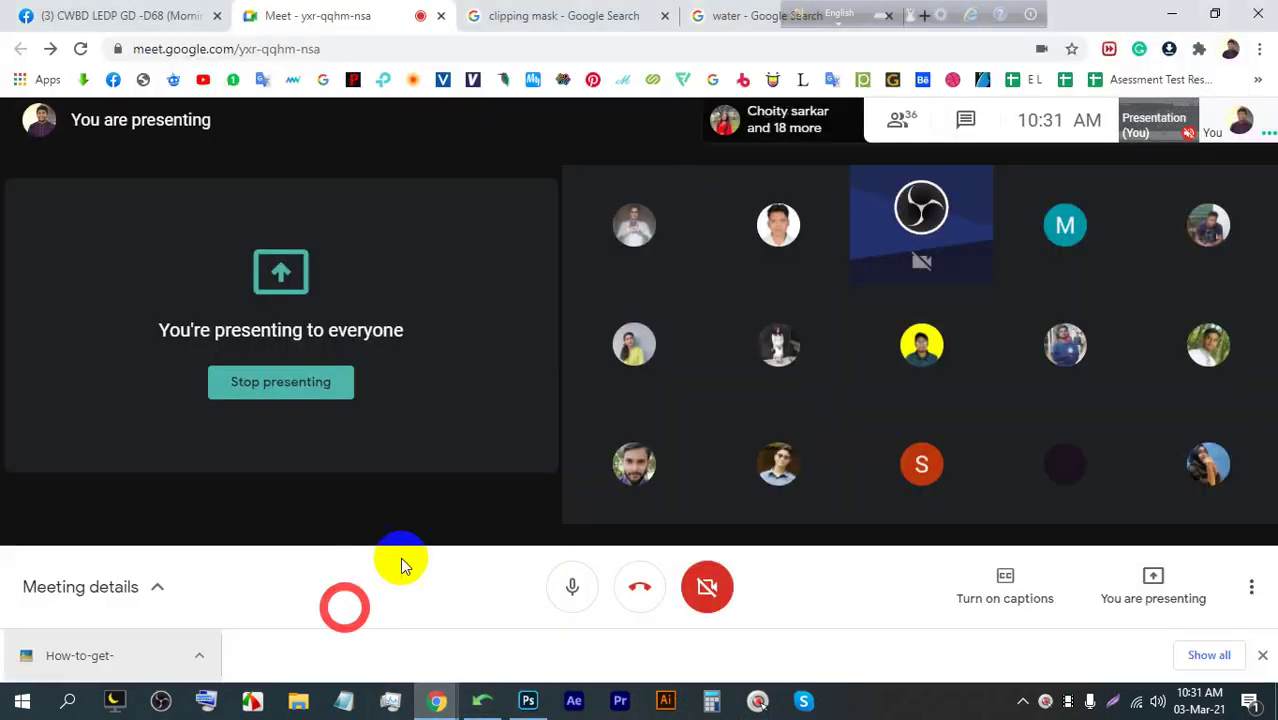
{"action": "left_click", "coordinate": [566, 590]}
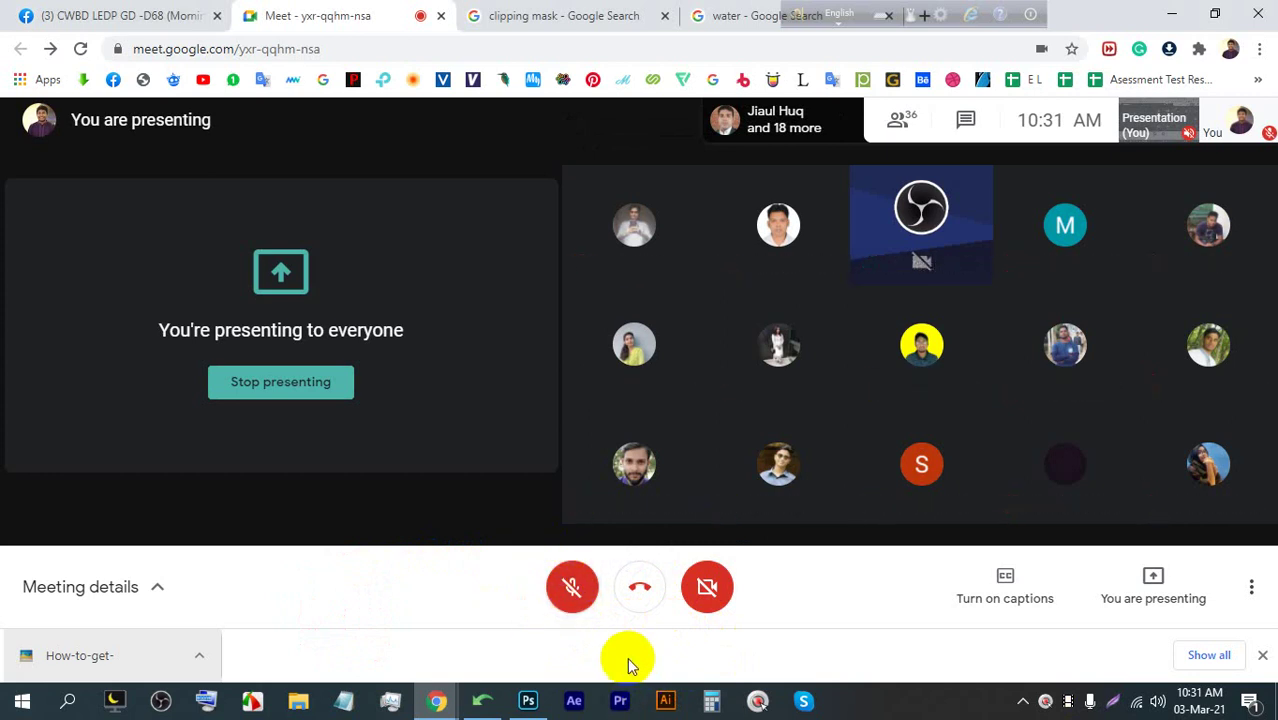
{"action": "left_click", "coordinate": [571, 595]}
{"action": "left_click", "coordinate": [528, 700]}
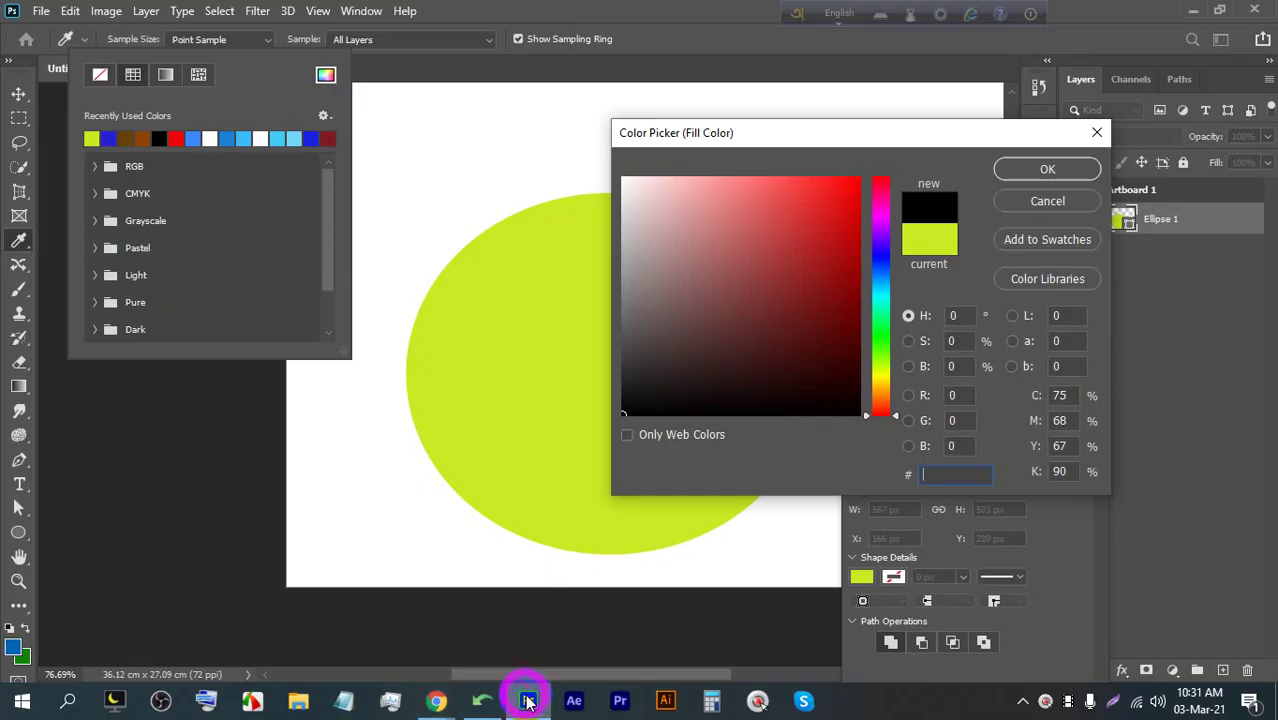
{"action": "left_click", "coordinate": [528, 700]}
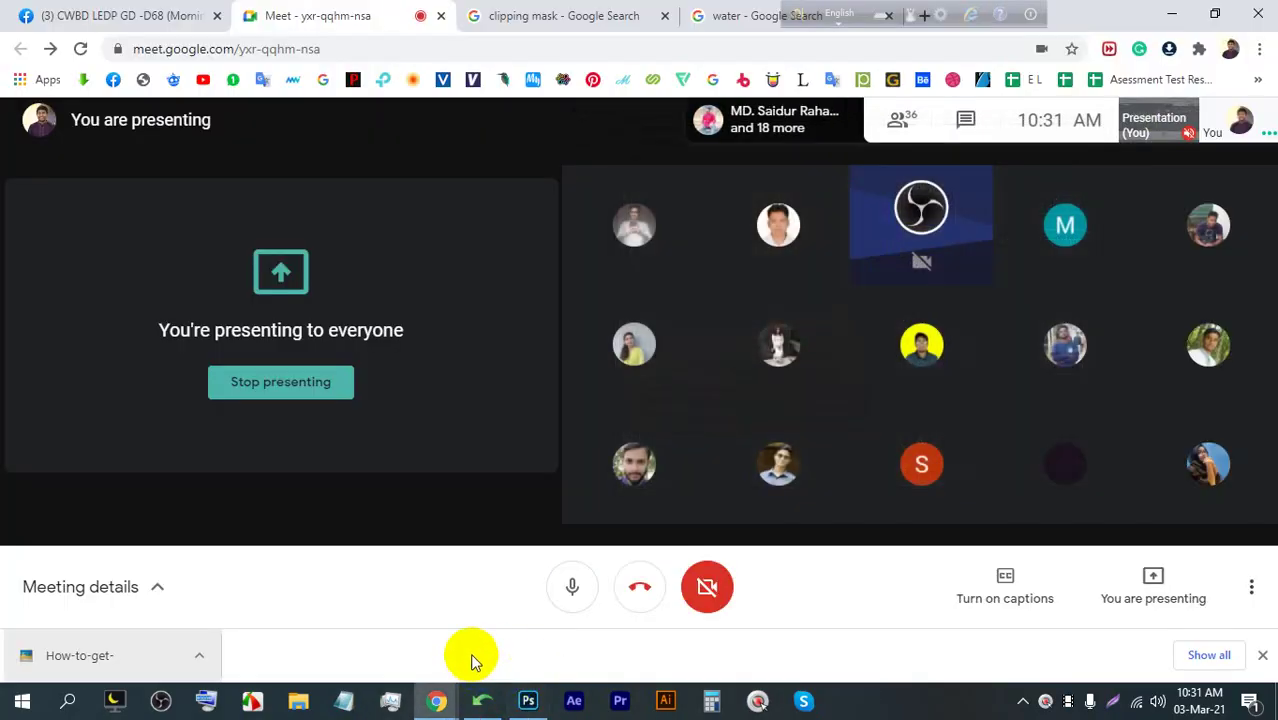
{"action": "left_click", "coordinate": [574, 593]}
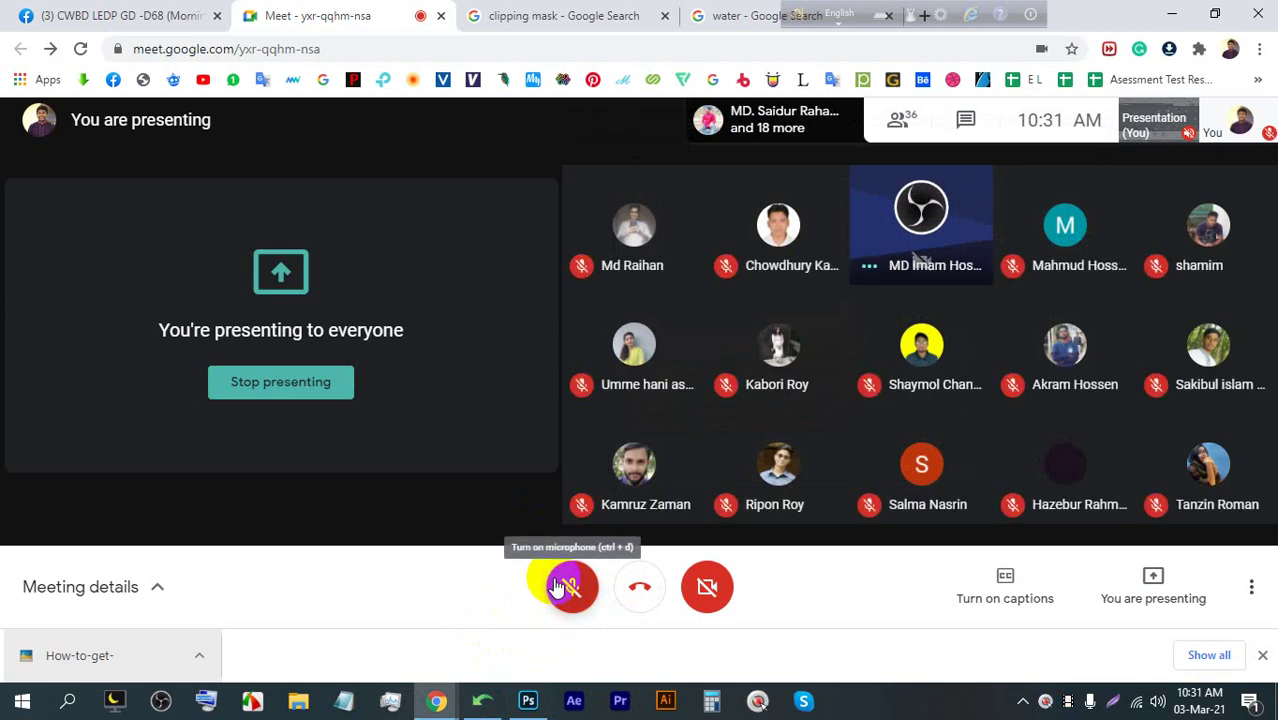
{"action": "left_click", "coordinate": [565, 587]}
{"action": "left_click", "coordinate": [528, 700]}
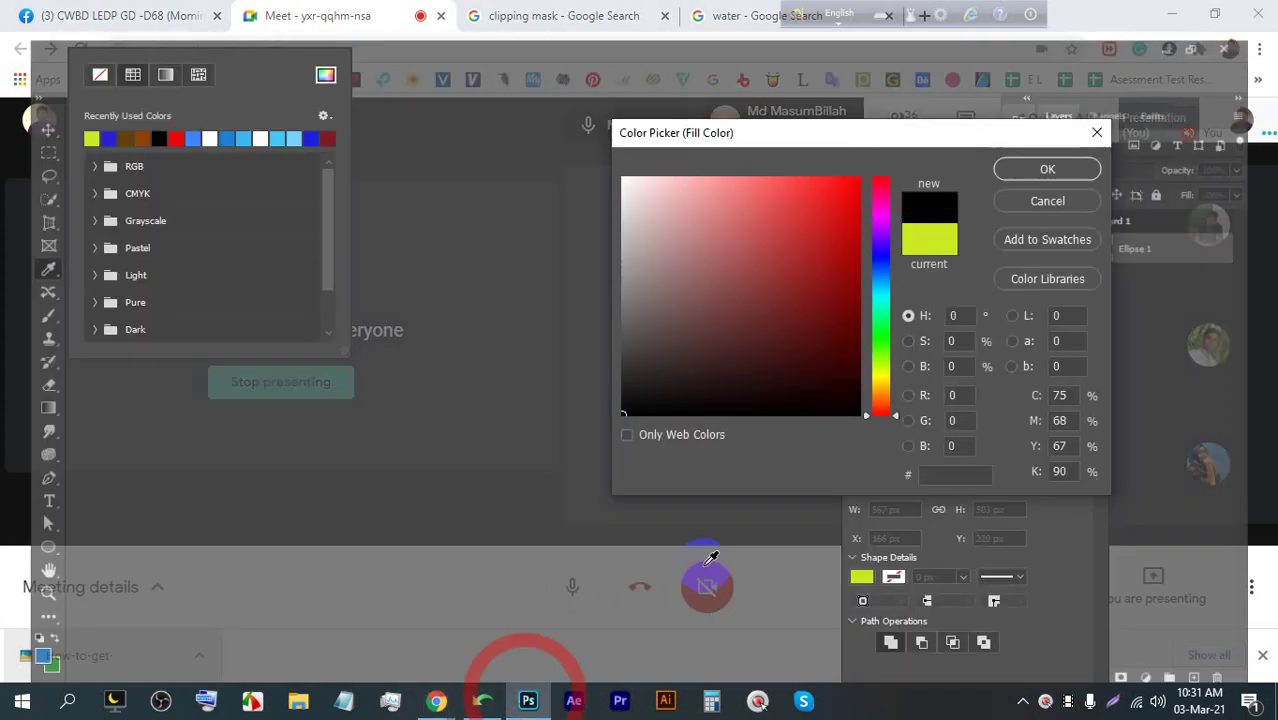
Set the ellipse's fill color to the hexadecimal code 2a2a2a and apply it
{"action": "left_click", "coordinate": [958, 474]}
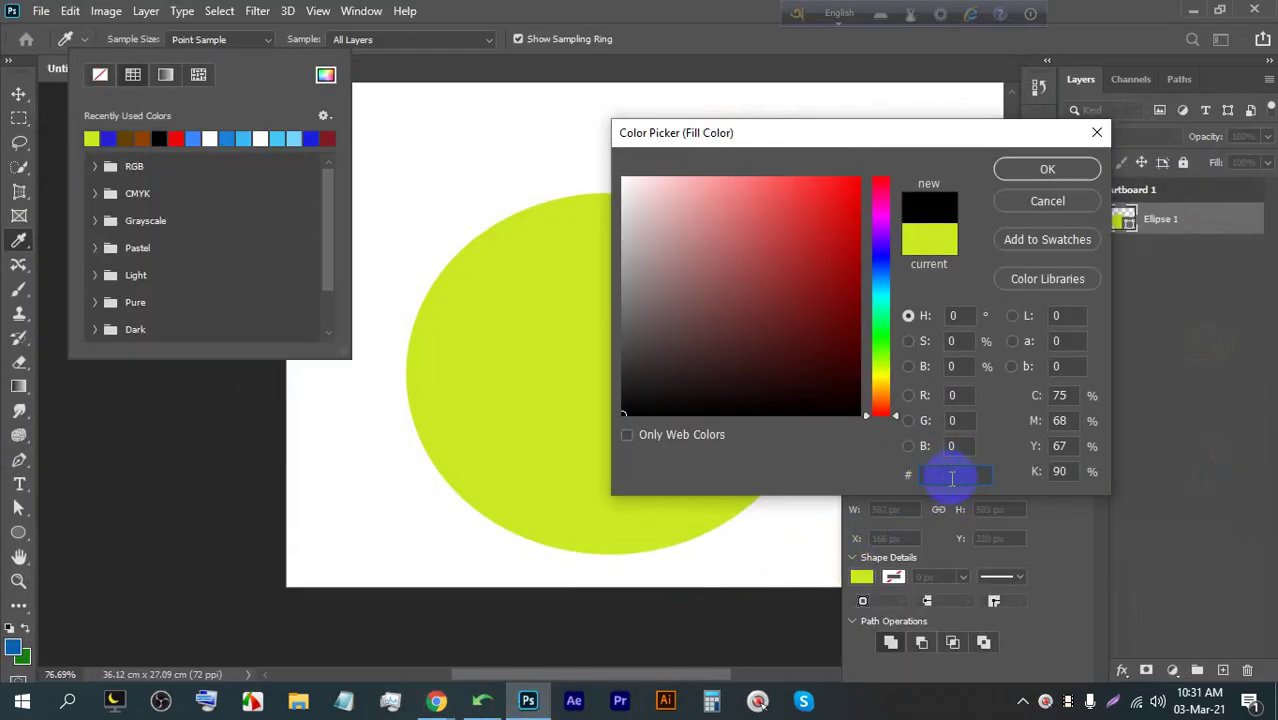
{"action": "type", "text": "2a3a"}
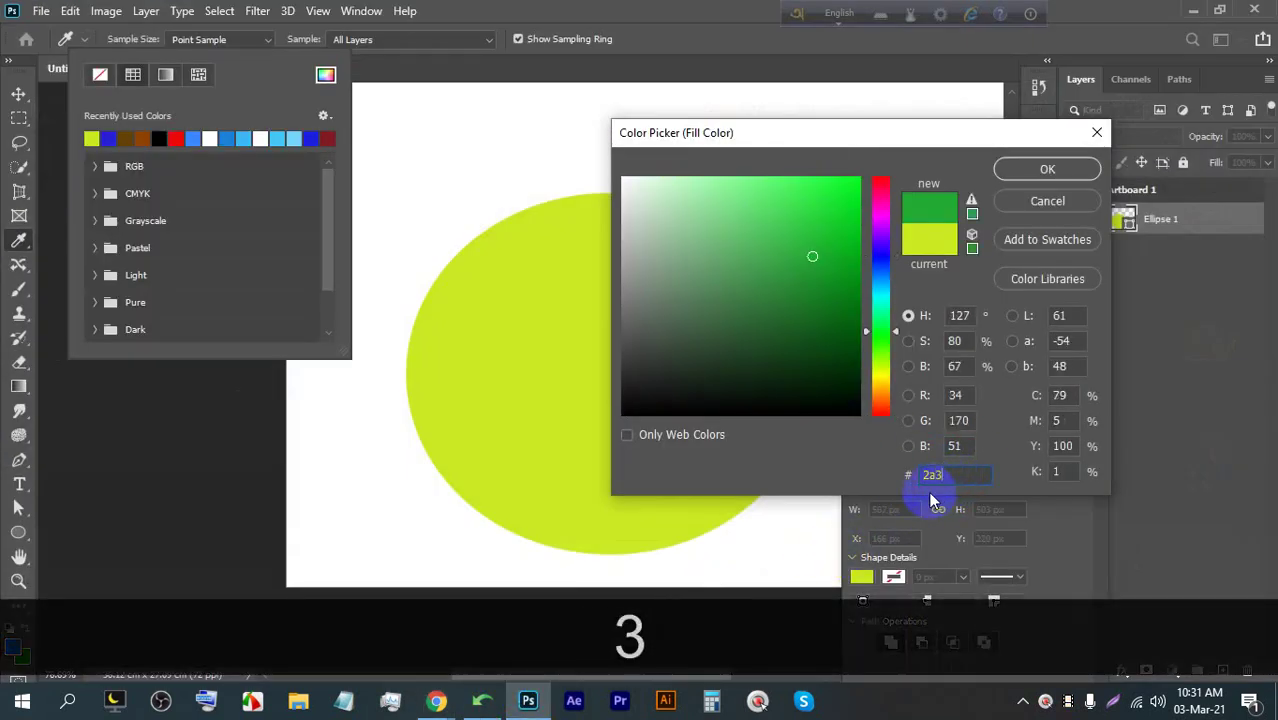
{"action": "key", "text": "BackSpace"}
{"action": "key", "text": "BackSpace"}
{"action": "type", "text": "2a"}
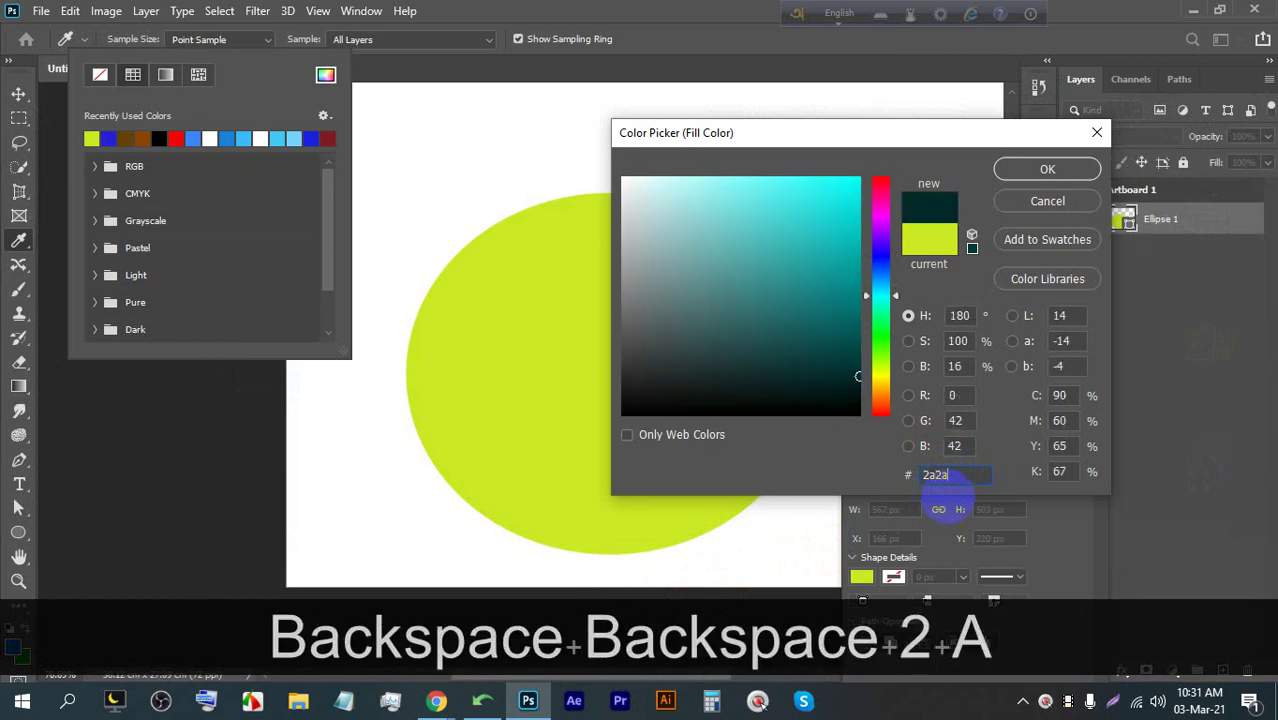
{"action": "type", "text": "2a"}
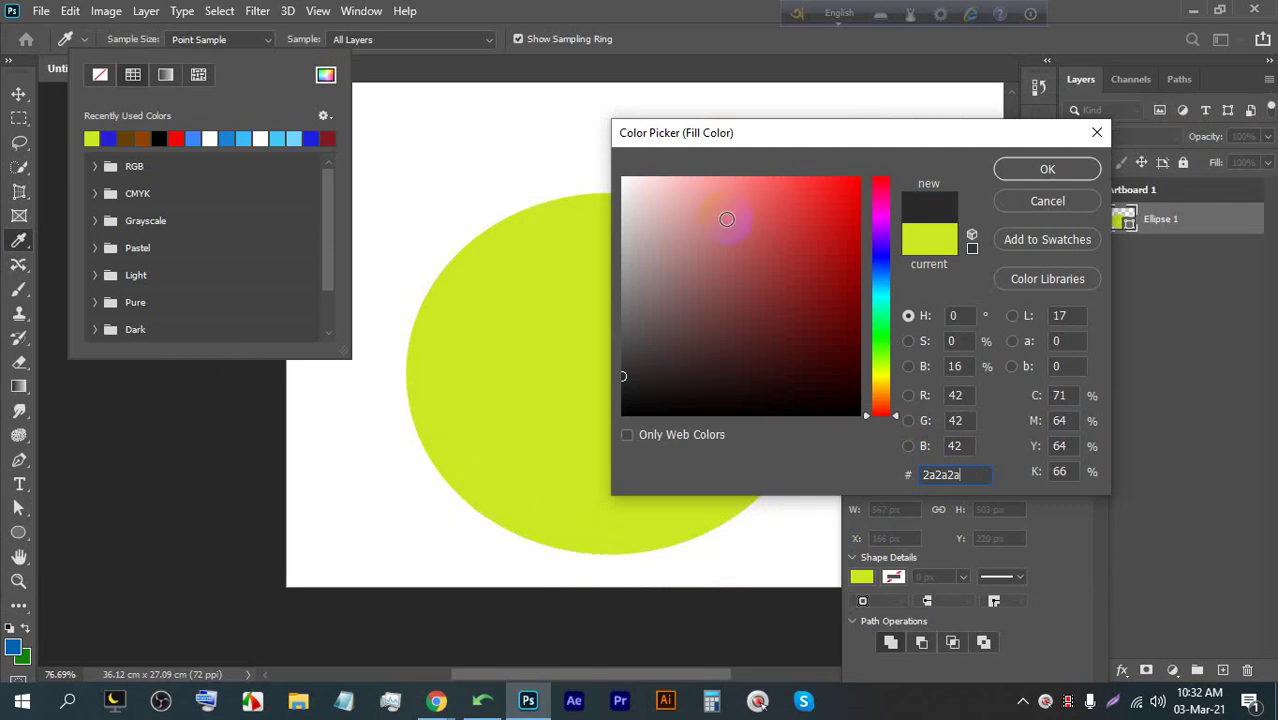
{"action": "left_click", "coordinate": [1009, 178]}
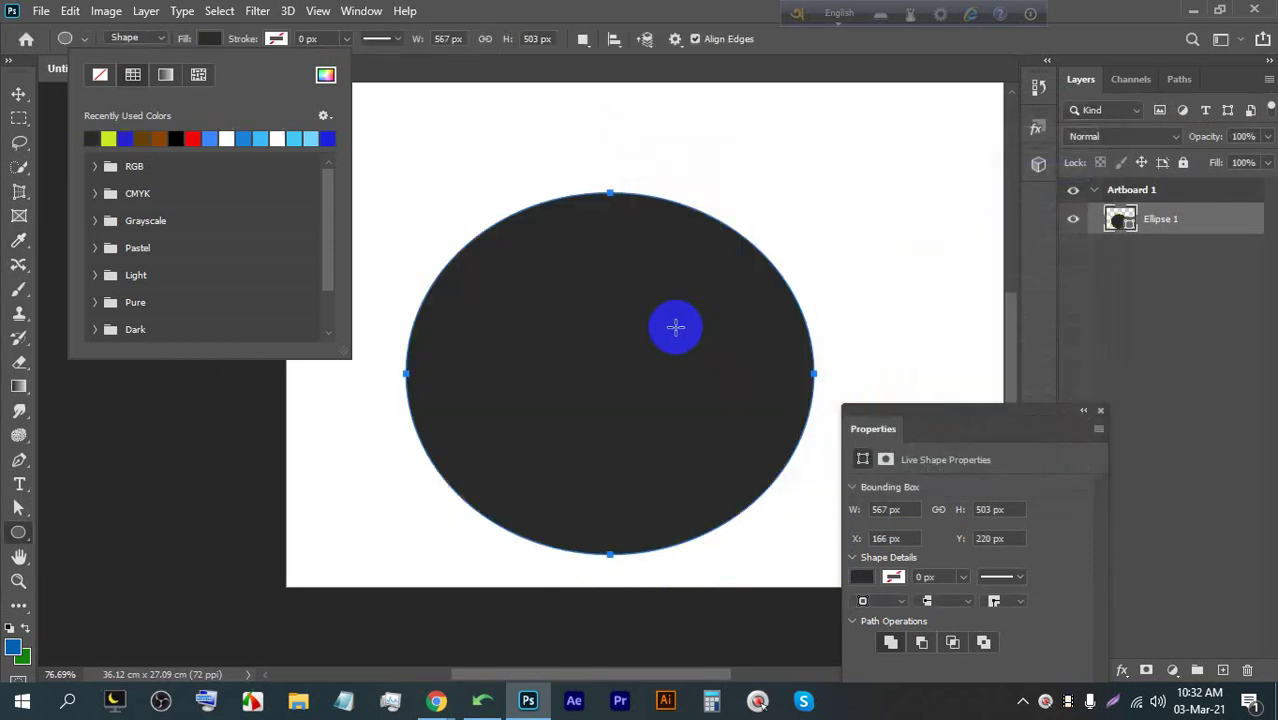
Reopen the solid color of the Ellipse 1 layer and set its hexadecimal code to 212121
{"action": "scroll", "coordinate": [650, 300], "scroll_direction": "up", "scroll_amount": 5}
{"action": "scroll", "coordinate": [644, 182], "scroll_direction": "down", "scroll_amount": 5}
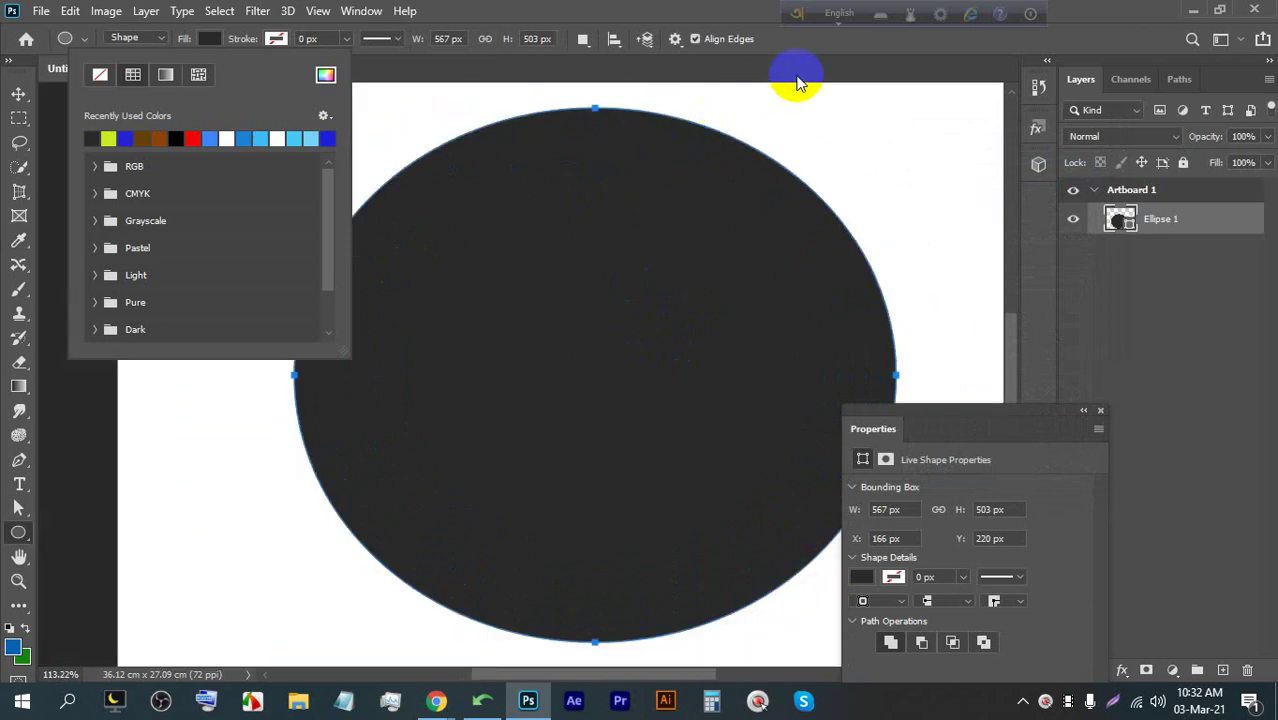
{"action": "scroll", "coordinate": [780, 135], "scroll_direction": "up", "scroll_amount": 8}
{"action": "scroll", "coordinate": [760, 148], "scroll_direction": "down", "scroll_amount": 10}
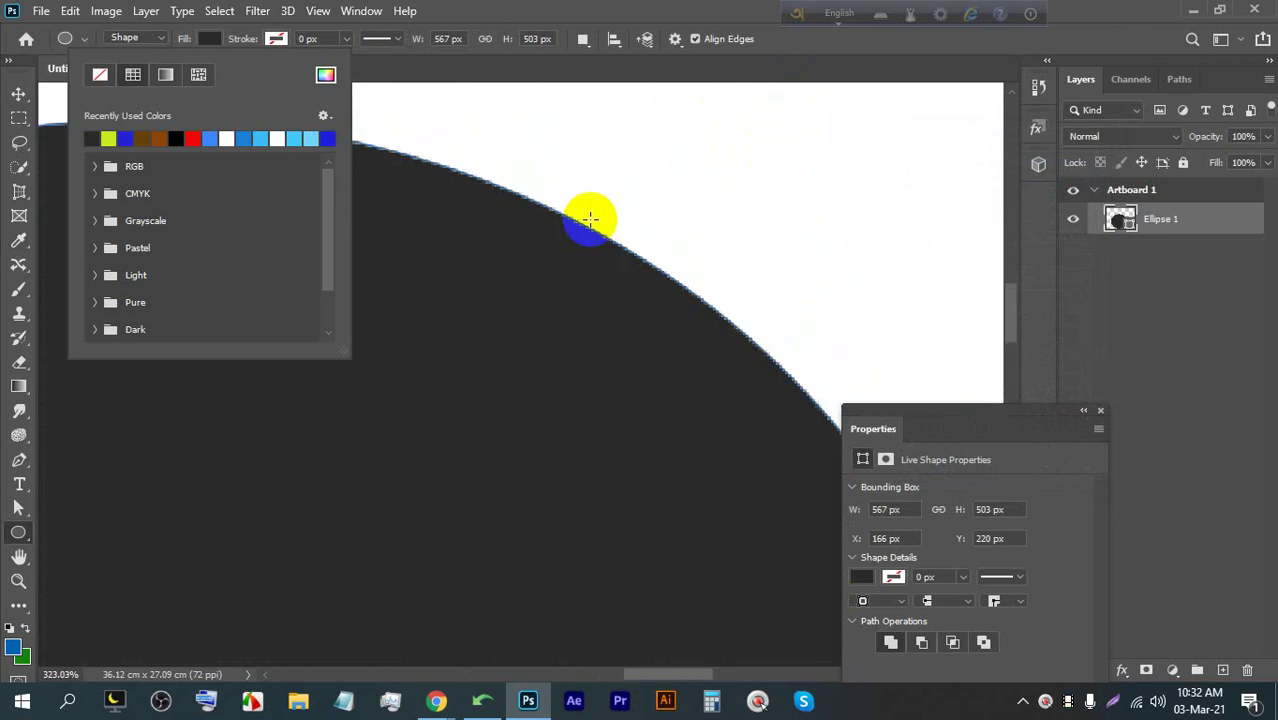
{"action": "scroll", "coordinate": [772, 216], "scroll_direction": "up", "scroll_amount": 2}
{"action": "double_click", "coordinate": [1120, 218]}
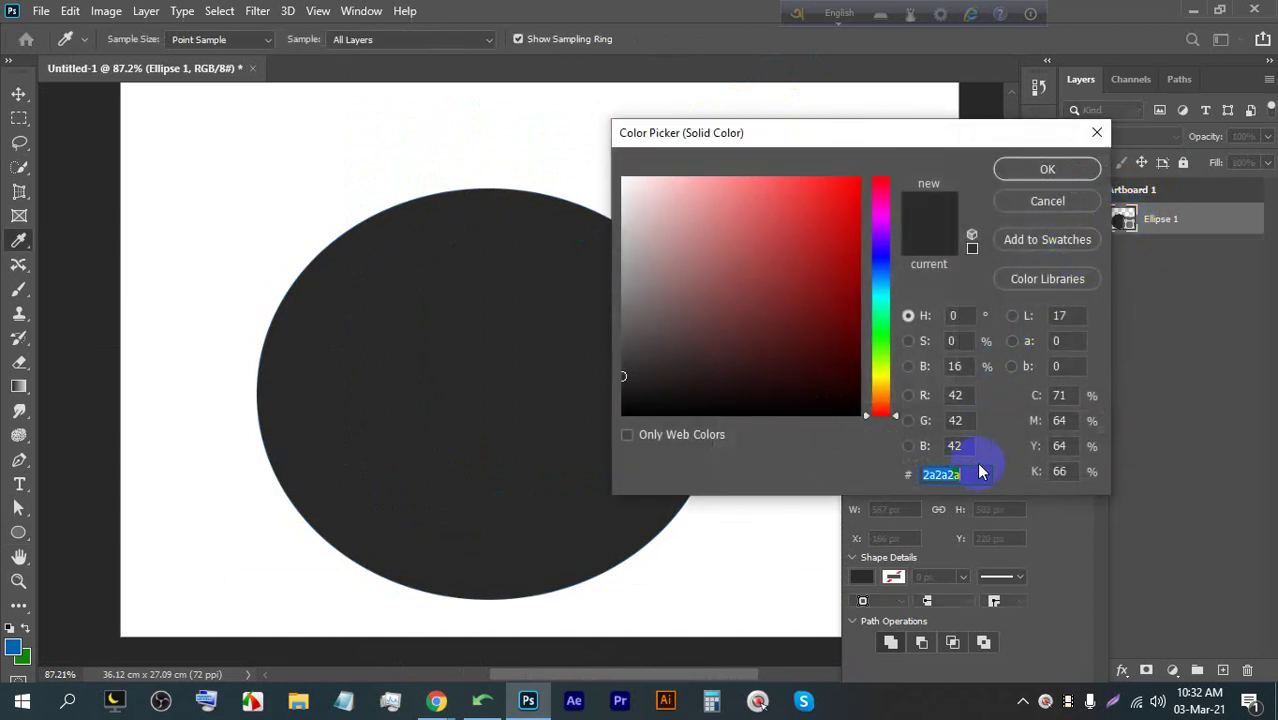
{"action": "type", "text": "212121"}
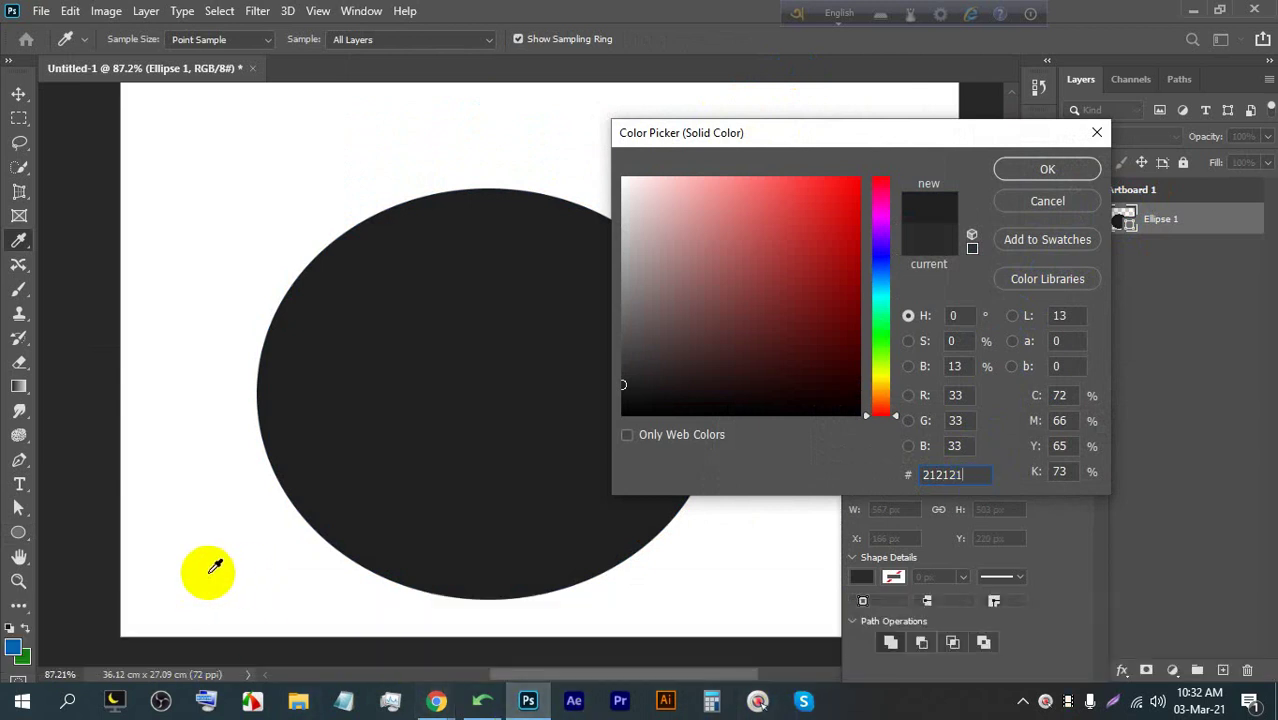
Try the hexadecimal code 242424 for the ellipse, and replace it with 2b2b2b
{"action": "left_click", "coordinate": [379, 548]}
{"action": "left_click", "coordinate": [976, 476]}
{"action": "type", "text": "24"}
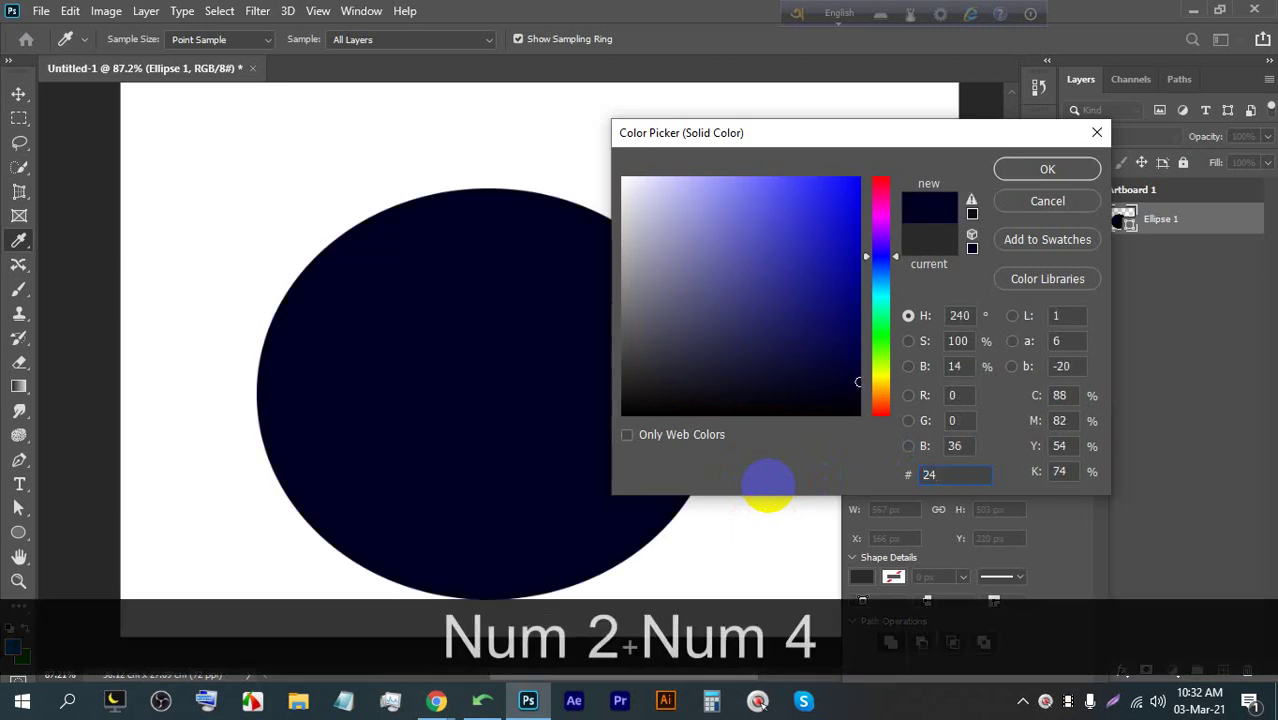
{"action": "type", "text": "2424"}
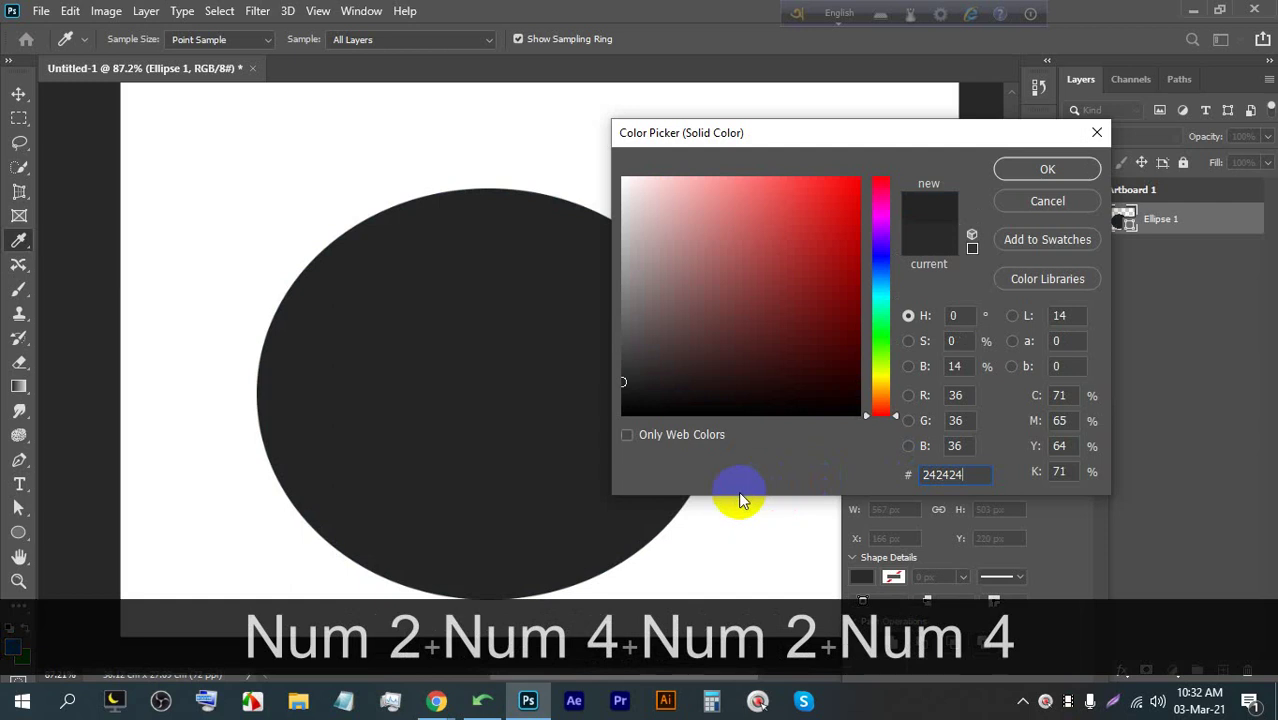
{"action": "left_click_drag", "start_coordinate": [984, 473], "coordinate": [845, 477]}
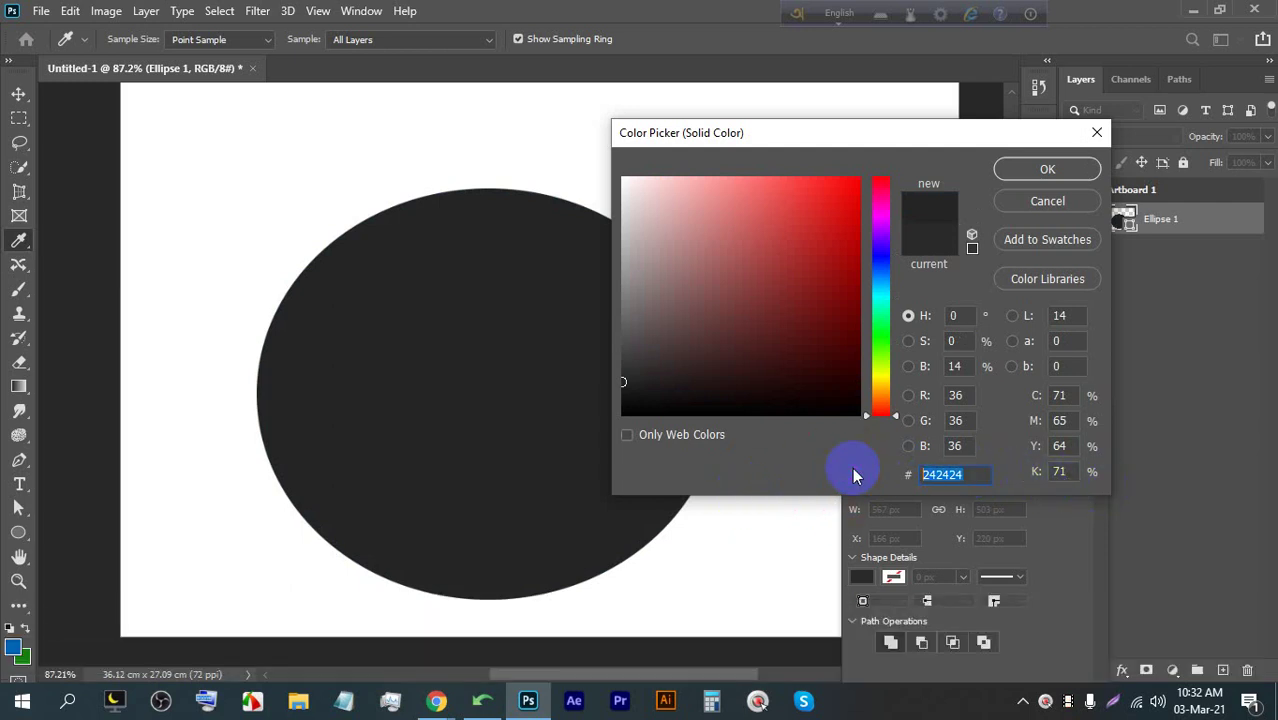
{"action": "type", "text": "2b2b2b"}
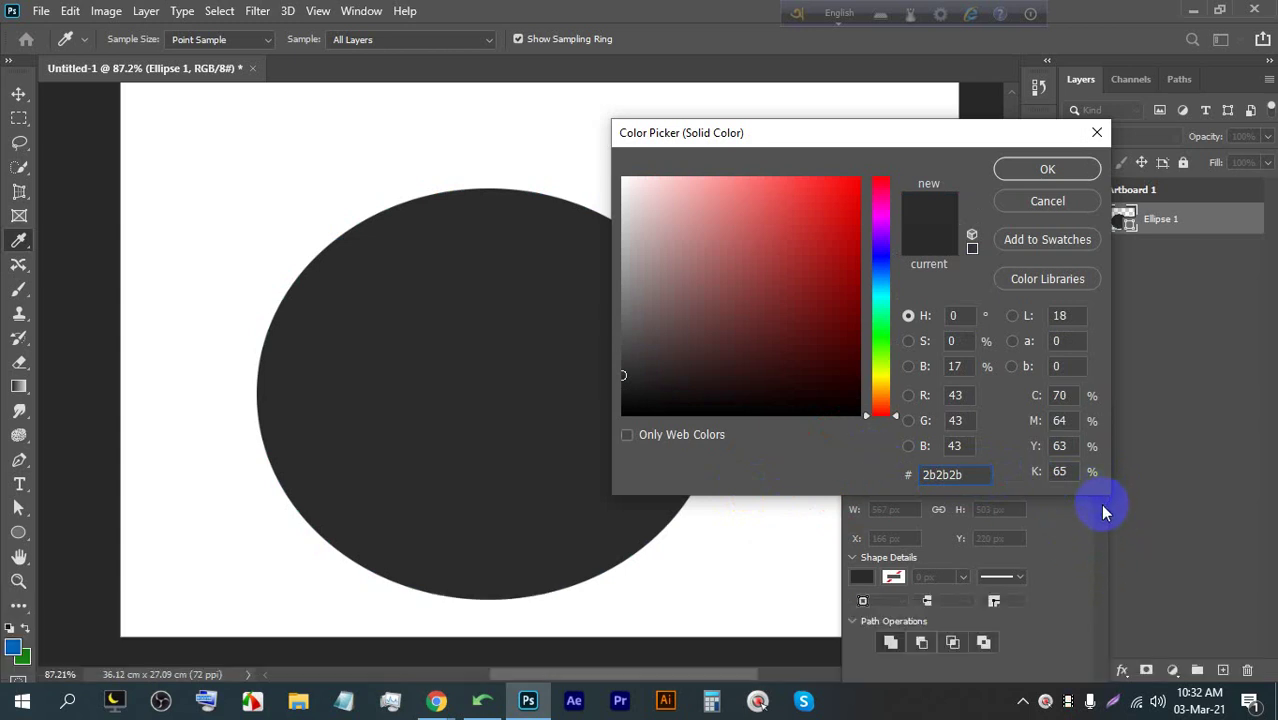
Switch to the Google Meet call in Chrome, admit the waiting participant and return to Photoshop
{"action": "mouse_move", "coordinate": [456, 694]}
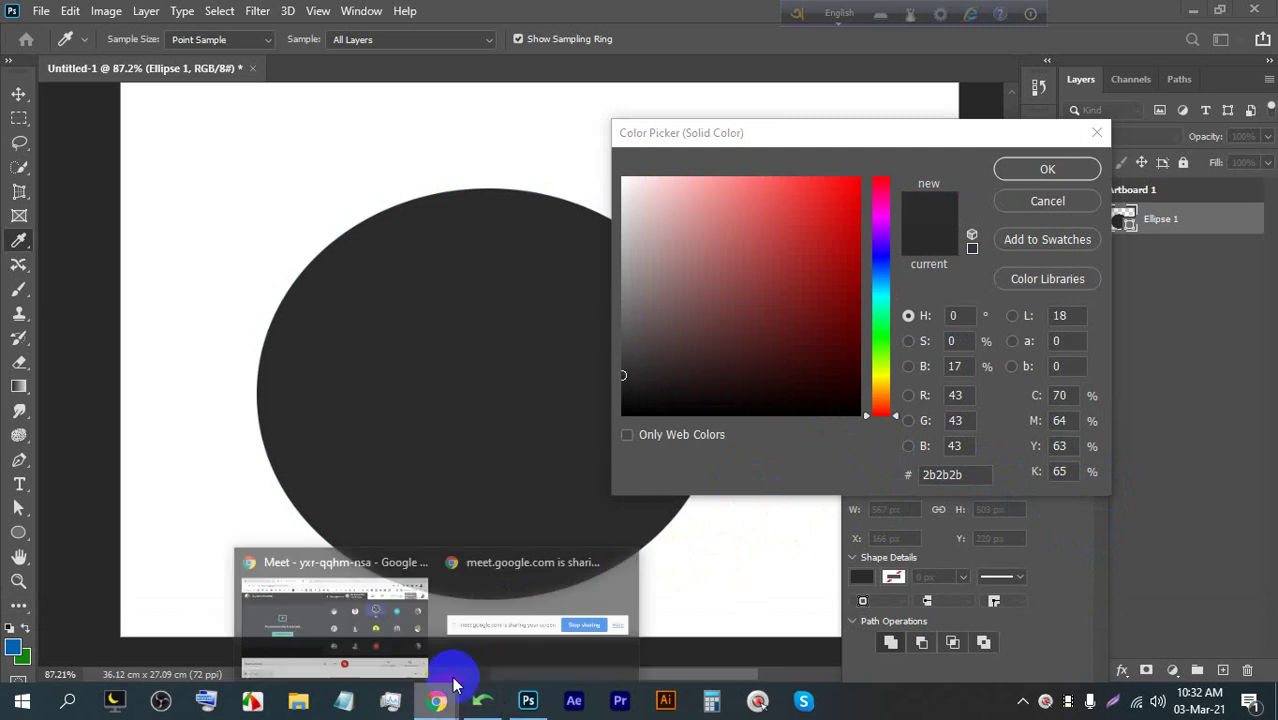
{"action": "left_click", "coordinate": [392, 588]}
{"action": "left_click", "coordinate": [830, 210]}
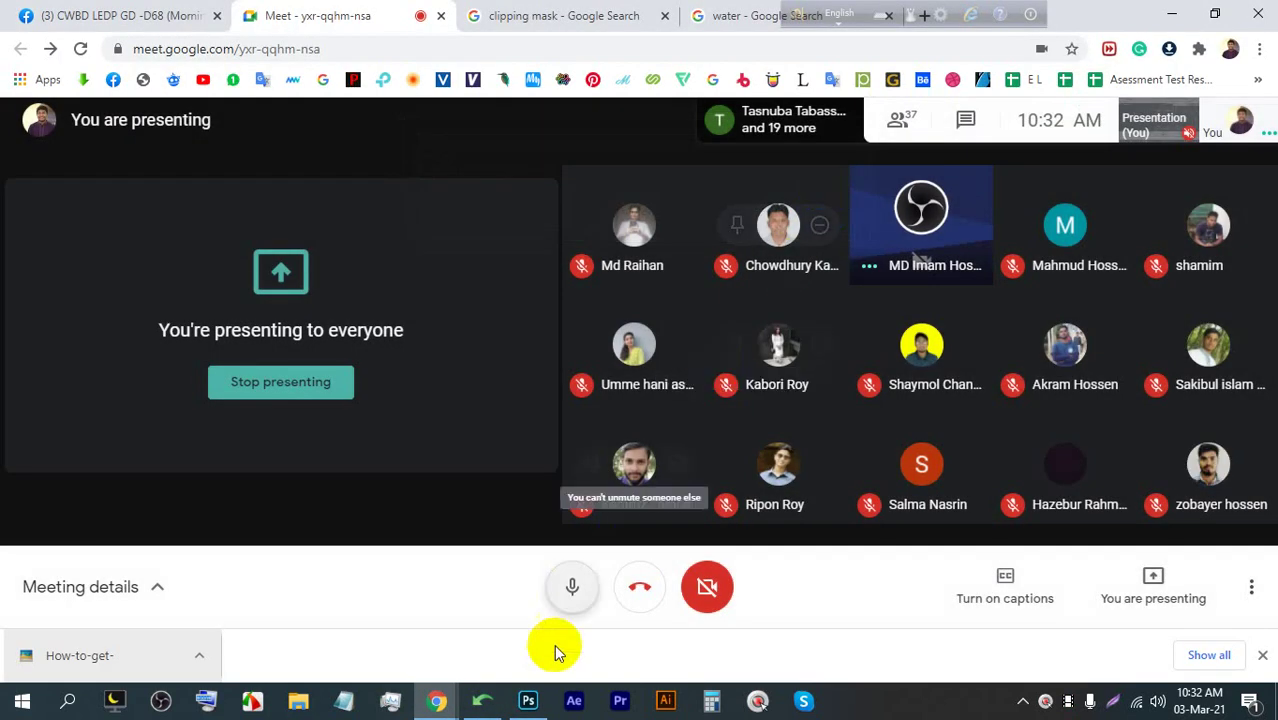
{"action": "left_click", "coordinate": [530, 703]}
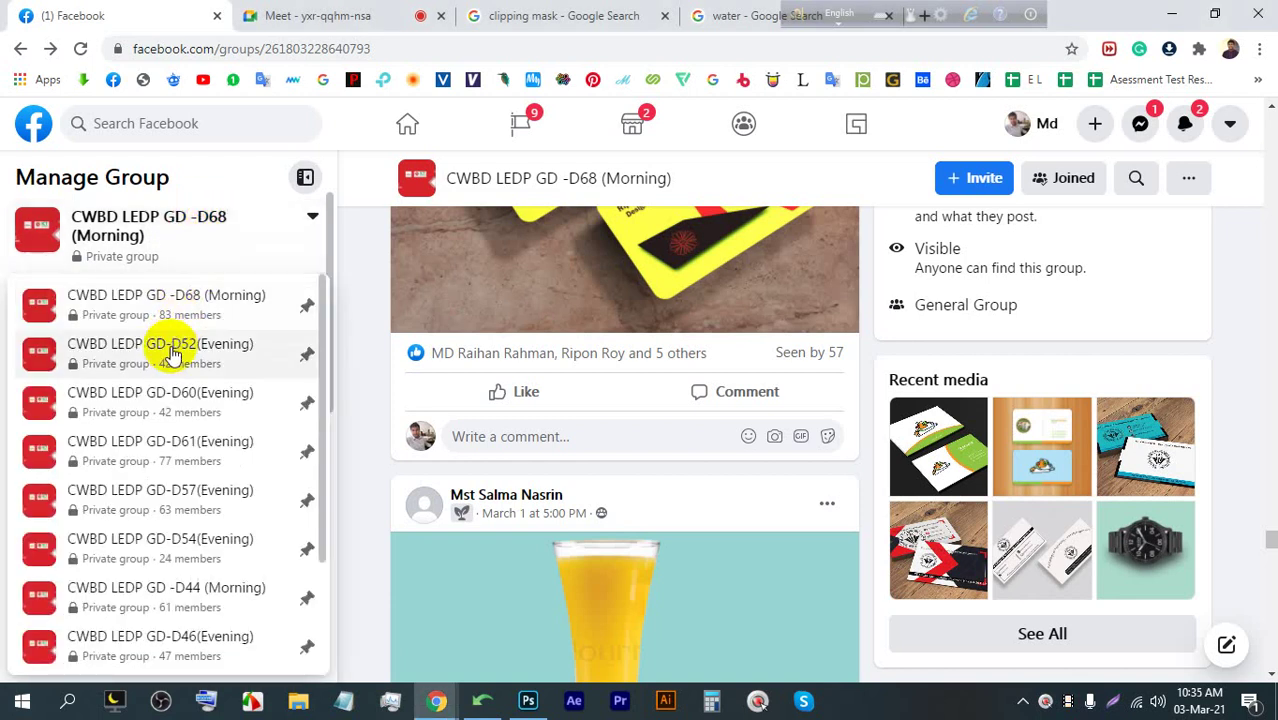
Open the CWBD LEDP GD-D60(Evening) group from the list of managed Facebook groups
{"action": "scroll", "coordinate": [163, 580], "scroll_direction": "down", "scroll_amount": 2}
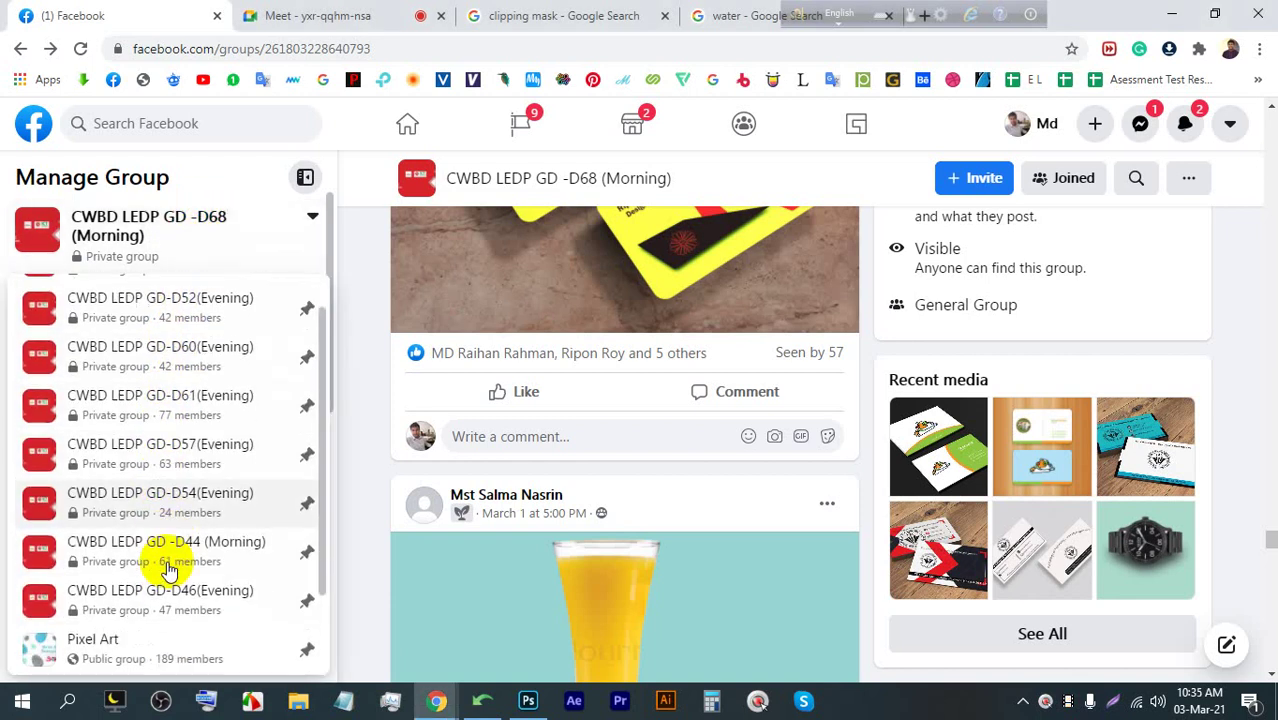
{"action": "scroll", "coordinate": [163, 534], "scroll_direction": "up", "scroll_amount": 2}
{"action": "left_click", "coordinate": [150, 402]}
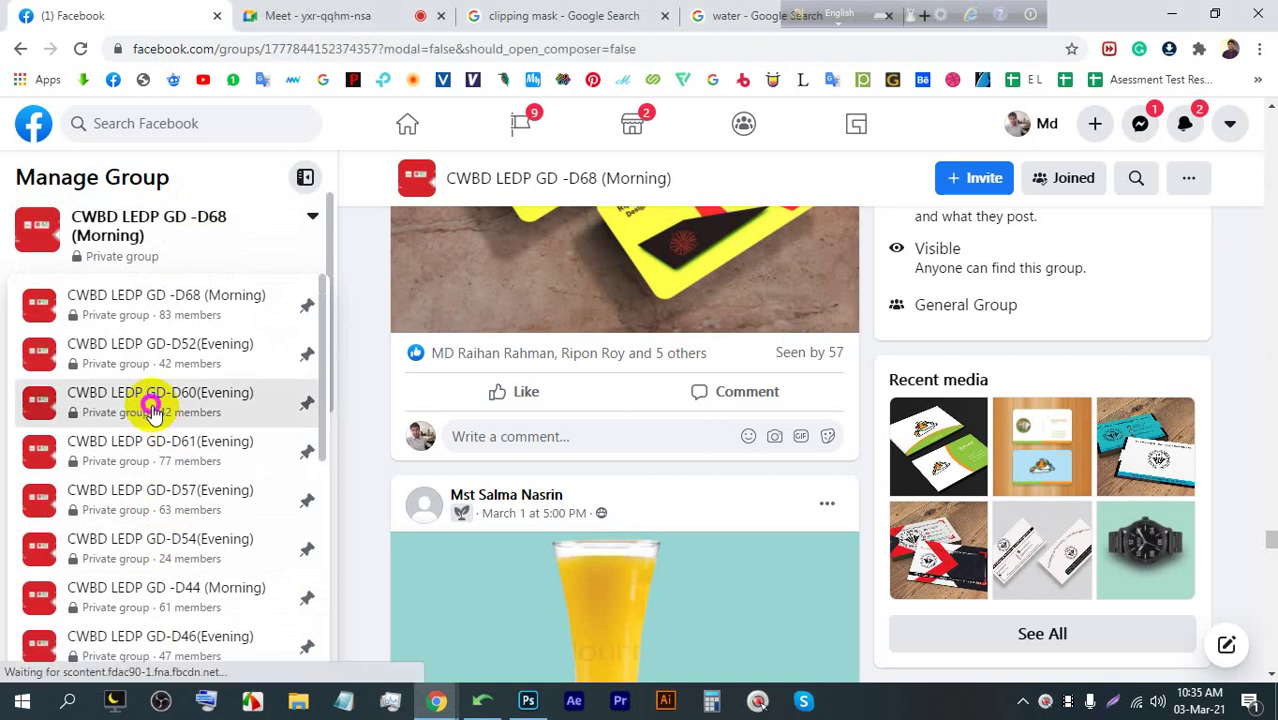
Admit the participant waiting to join the Google Meet call, and return to the Facebook group
{"action": "left_click", "coordinate": [360, 15]}
{"action": "left_click", "coordinate": [832, 210]}
{"action": "left_click", "coordinate": [25, 15]}
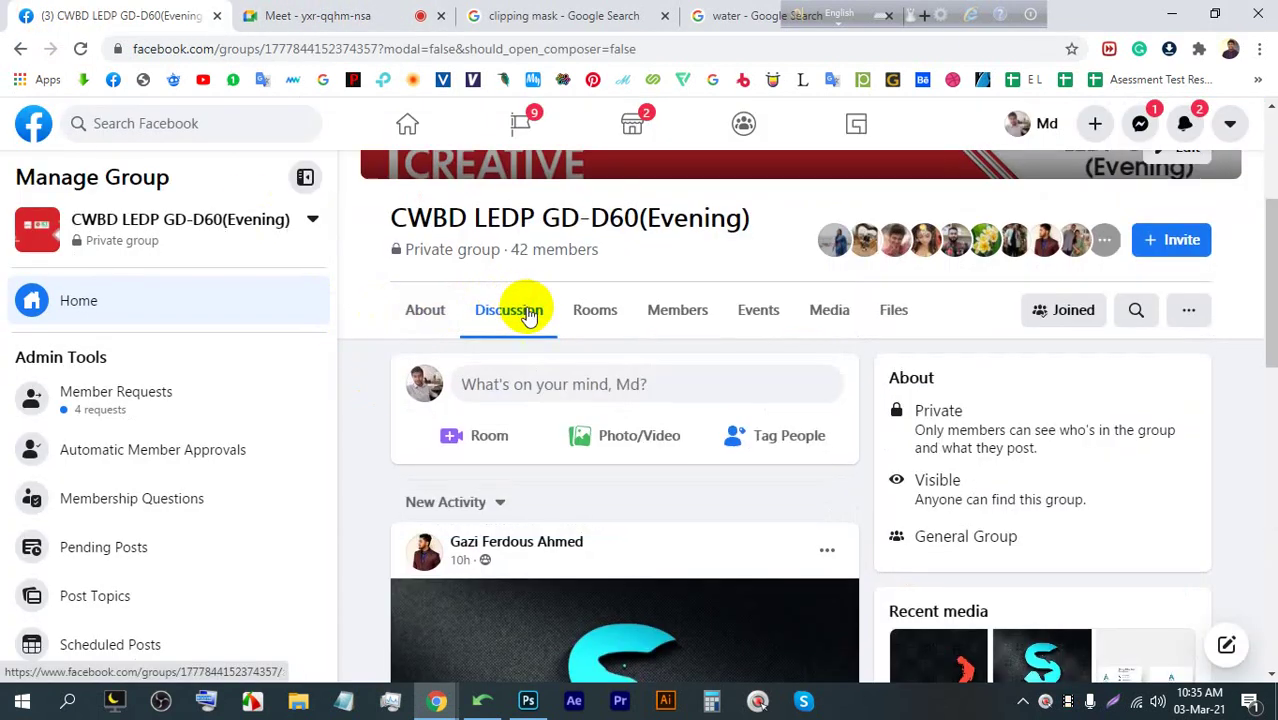
Look through the discussion posts of the CWBD LEDP GD-D60(Evening) group, examining the shared links, files and student designs
{"action": "scroll", "coordinate": [519, 308], "scroll_direction": "down", "scroll_amount": 6}
{"action": "scroll", "coordinate": [605, 359], "scroll_direction": "down", "scroll_amount": 5}
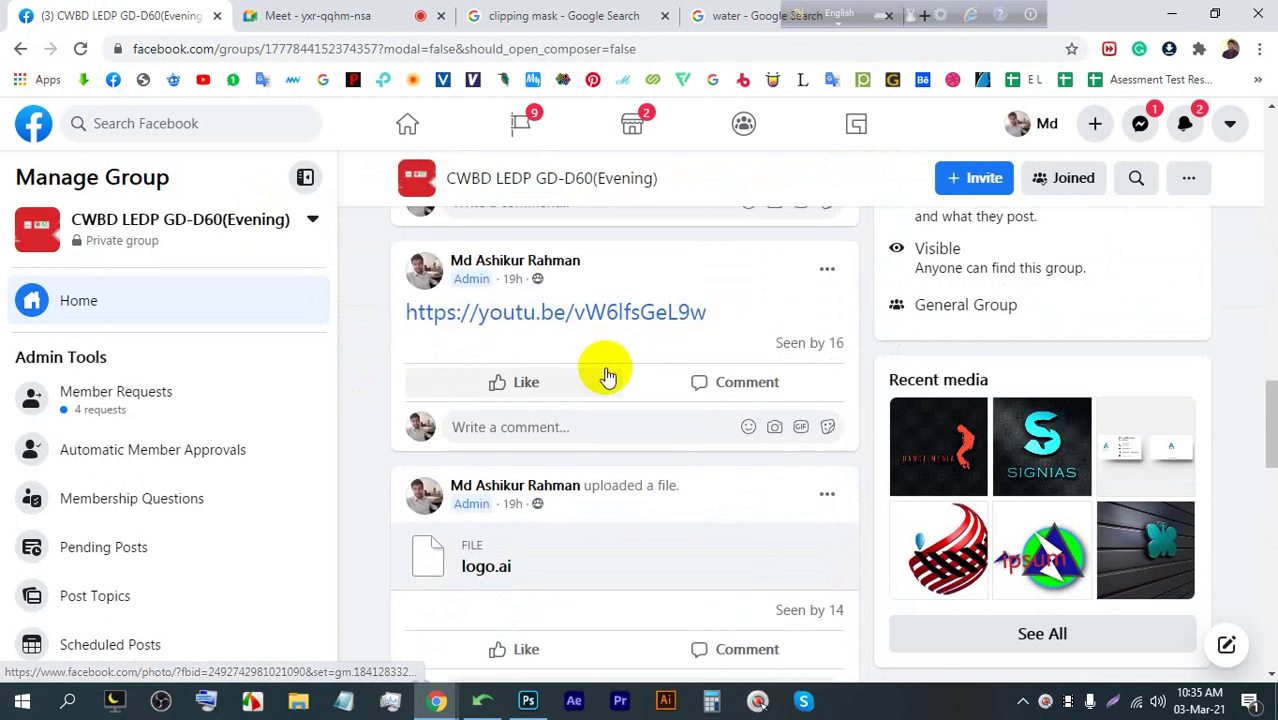
{"action": "scroll", "coordinate": [608, 375], "scroll_direction": "down", "scroll_amount": 4}
{"action": "scroll", "coordinate": [605, 373], "scroll_direction": "down", "scroll_amount": 2}
{"action": "scroll", "coordinate": [599, 371], "scroll_direction": "up", "scroll_amount": 4}
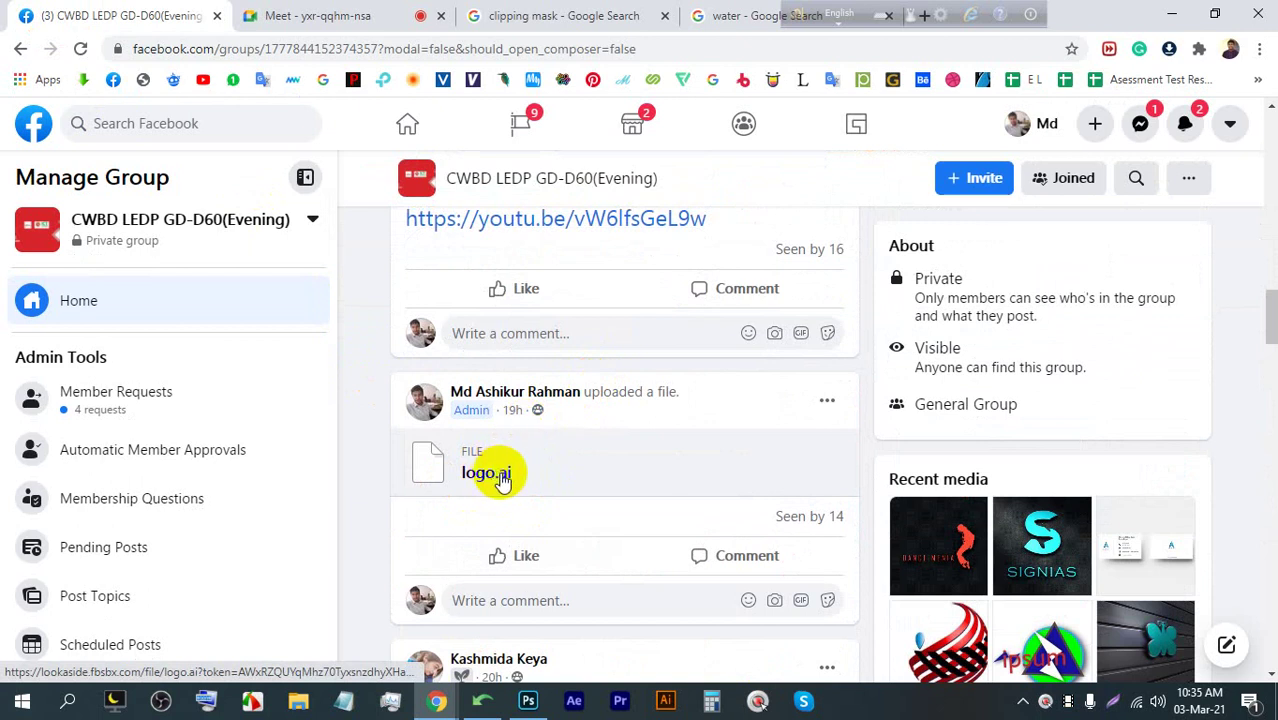
{"action": "scroll", "coordinate": [580, 446], "scroll_direction": "down", "scroll_amount": 1}
{"action": "scroll", "coordinate": [606, 437], "scroll_direction": "down", "scroll_amount": 7}
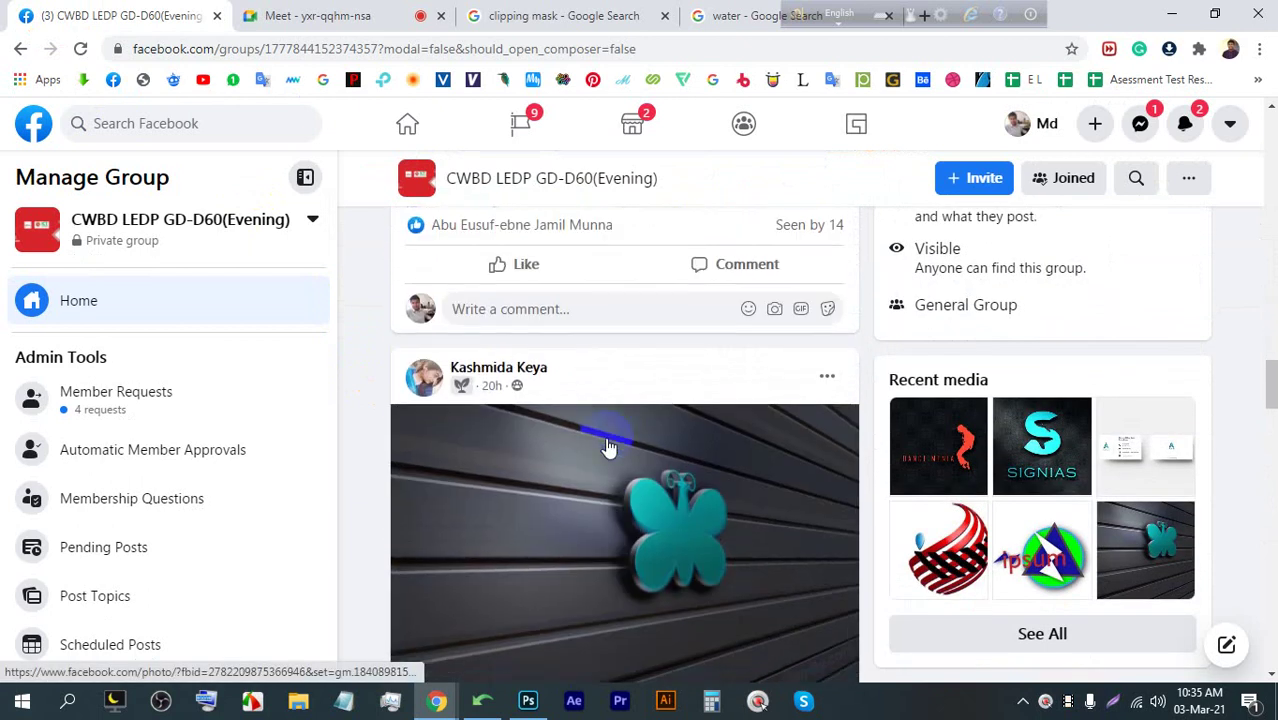
{"action": "scroll", "coordinate": [607, 442], "scroll_direction": "down", "scroll_amount": 10}
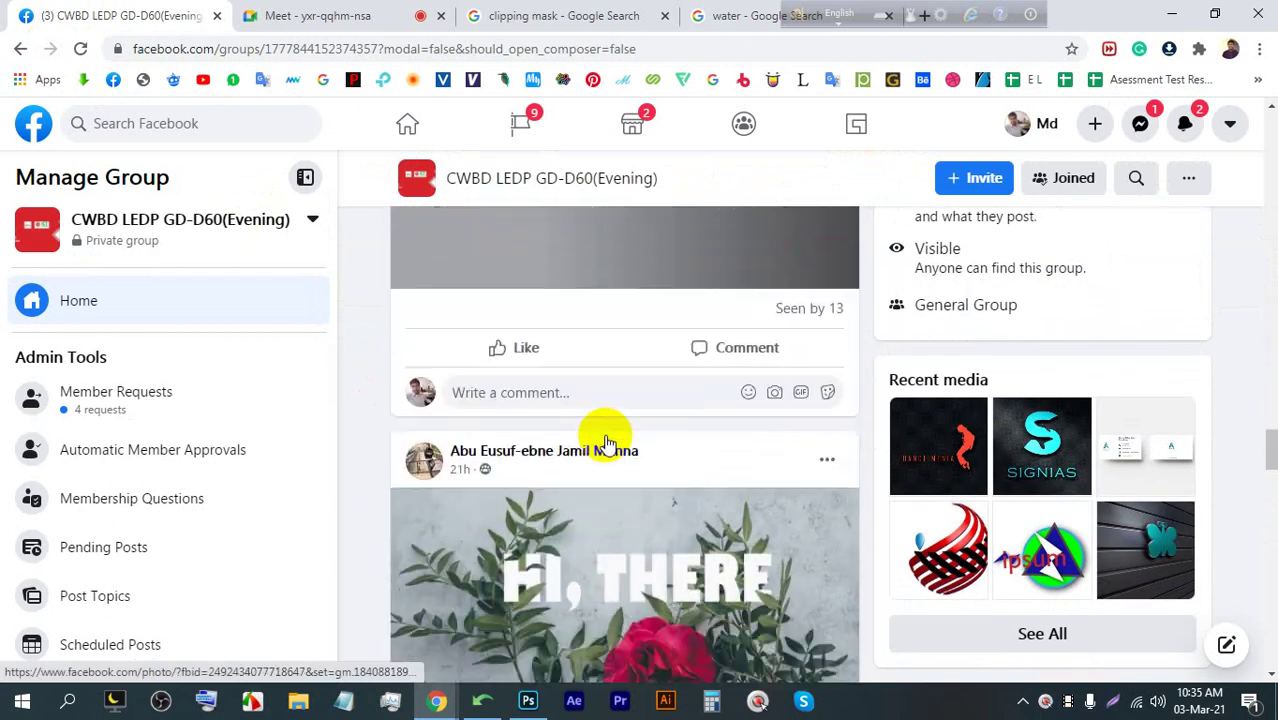
{"action": "scroll", "coordinate": [606, 442], "scroll_direction": "down", "scroll_amount": 5}
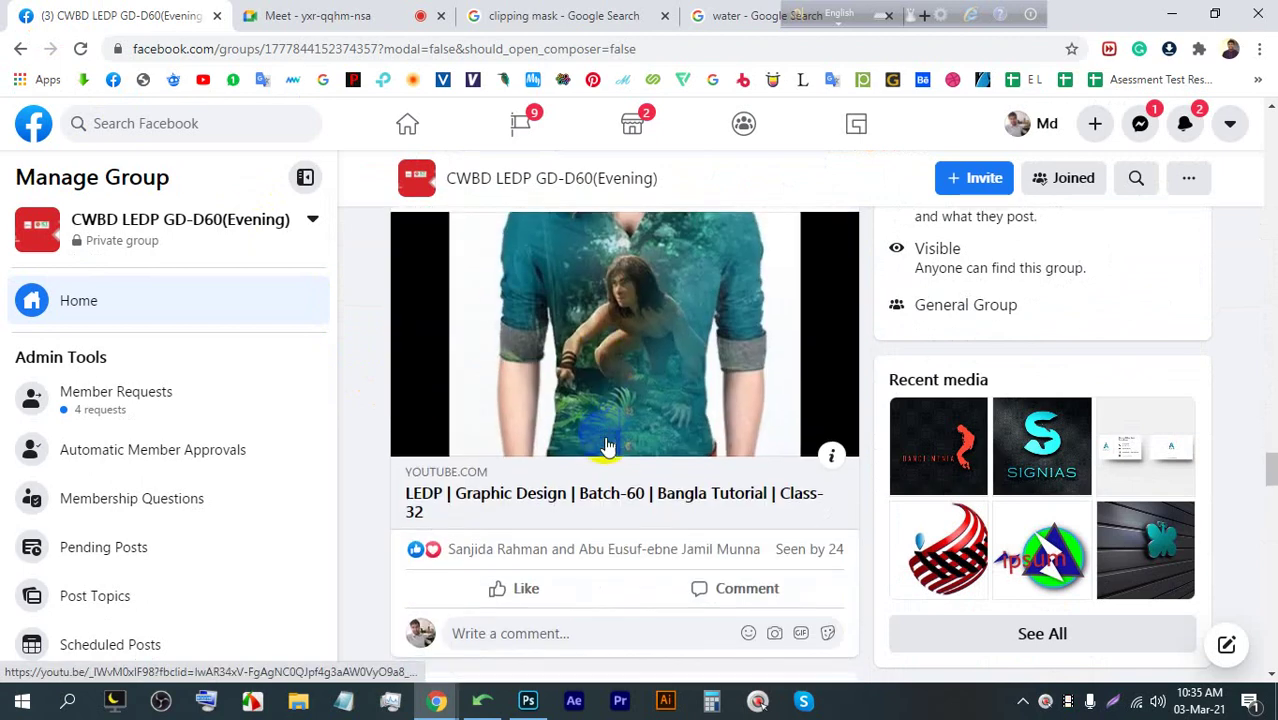
{"action": "scroll", "coordinate": [605, 442], "scroll_direction": "down", "scroll_amount": 5}
{"action": "scroll", "coordinate": [605, 442], "scroll_direction": "up", "scroll_amount": 6}
{"action": "left_click_drag", "start_coordinate": [1267, 417], "coordinate": [1256, 190]}
{"action": "left_click_drag", "start_coordinate": [1250, 168], "coordinate": [1234, 530]}
{"action": "scroll", "coordinate": [485, 453], "scroll_direction": "up", "scroll_amount": 2}
{"action": "scroll", "coordinate": [591, 428], "scroll_direction": "down", "scroll_amount": 12}
{"action": "scroll", "coordinate": [598, 420], "scroll_direction": "down", "scroll_amount": 4}
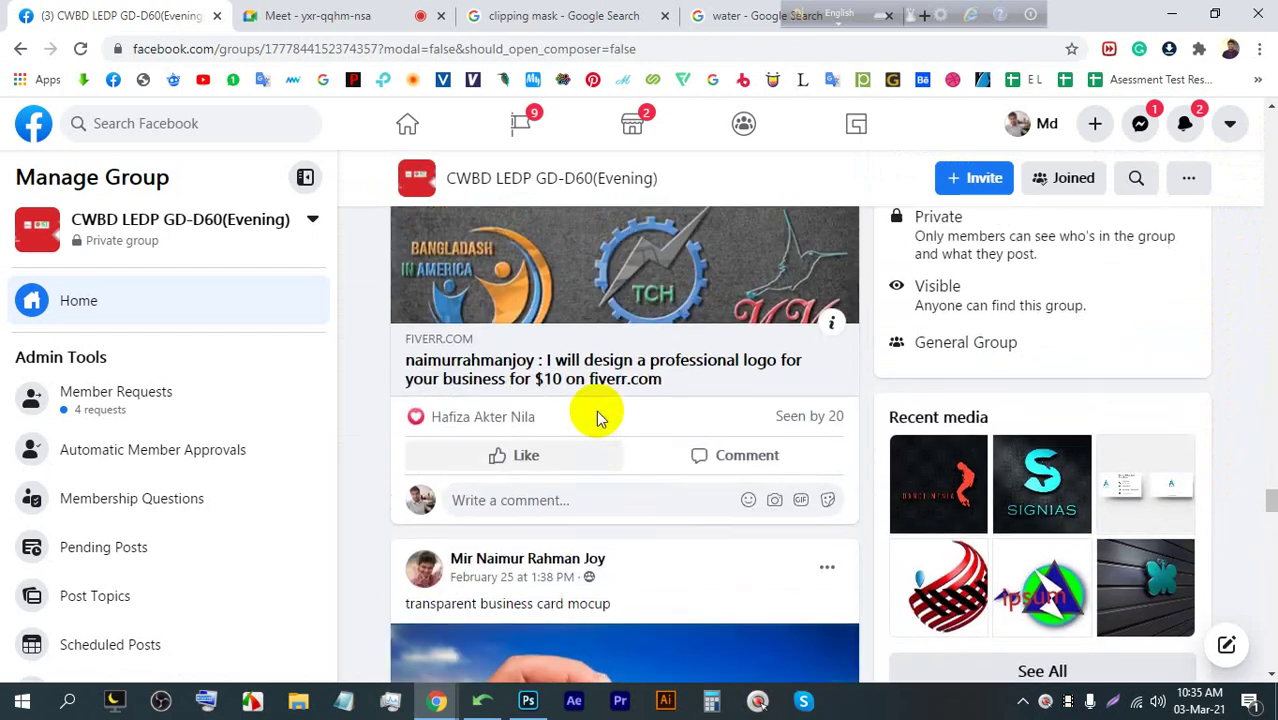
{"action": "scroll", "coordinate": [598, 416], "scroll_direction": "up", "scroll_amount": 6}
{"action": "scroll", "coordinate": [585, 419], "scroll_direction": "down", "scroll_amount": 5}
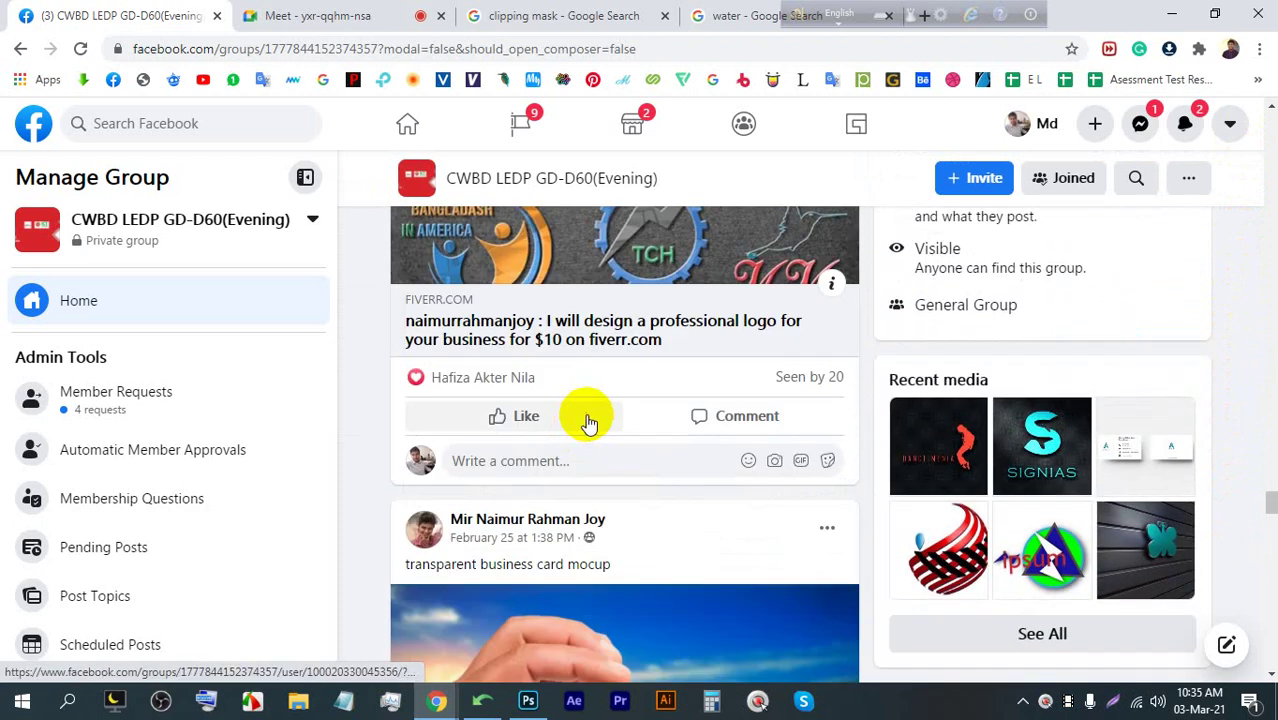
{"action": "scroll", "coordinate": [593, 419], "scroll_direction": "down", "scroll_amount": 8}
{"action": "scroll", "coordinate": [591, 421], "scroll_direction": "down", "scroll_amount": 2}
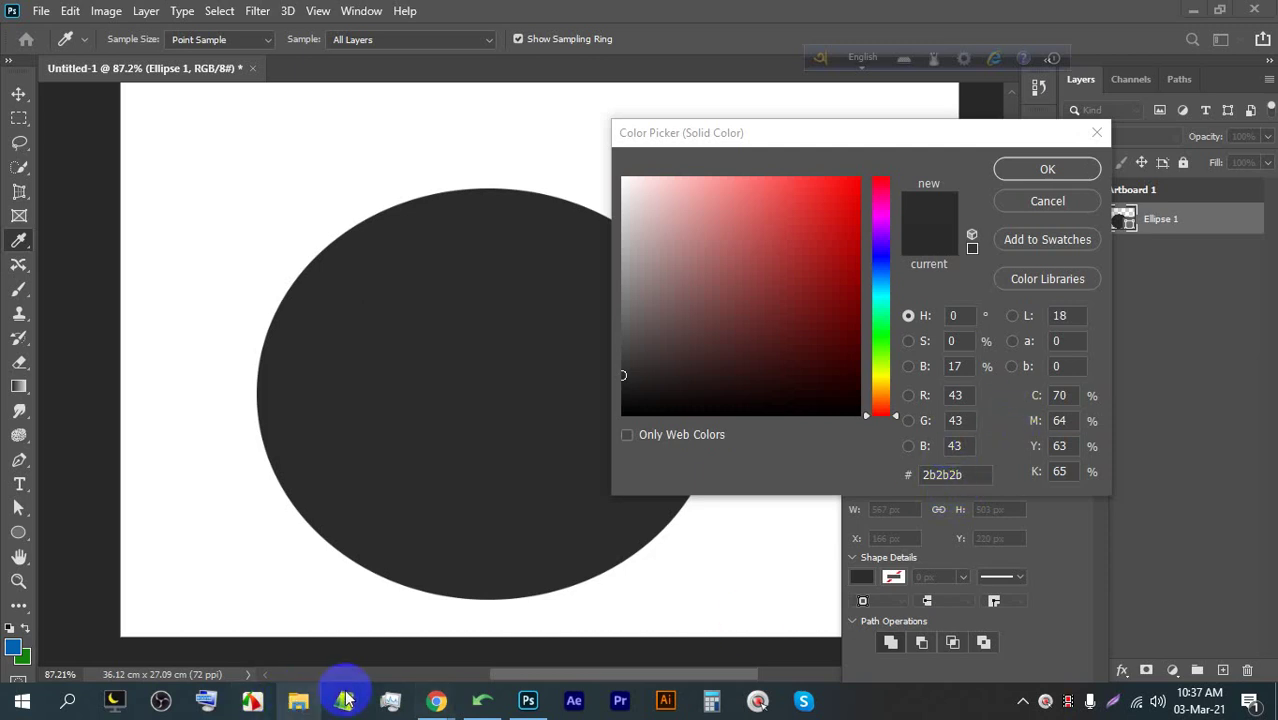
Switch from Photoshop back to the Google Meet call in Chrome and admit the next waiting participant
{"action": "mouse_move", "coordinate": [437, 700]}
{"action": "left_click", "coordinate": [399, 630]}
{"action": "left_click", "coordinate": [832, 210]}
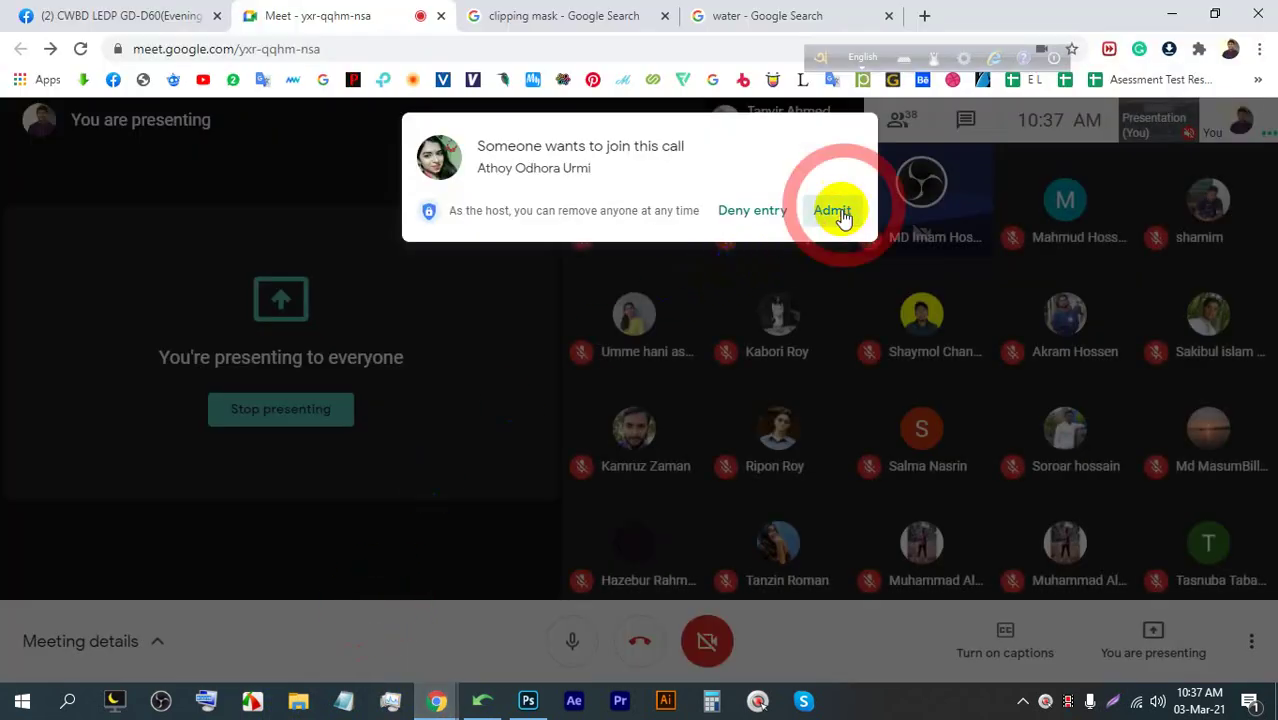
Switch to Photoshop, accept the fill colour, close the shape properties and hide the Ellipse 1 layer
{"action": "left_click", "coordinate": [528, 700]}
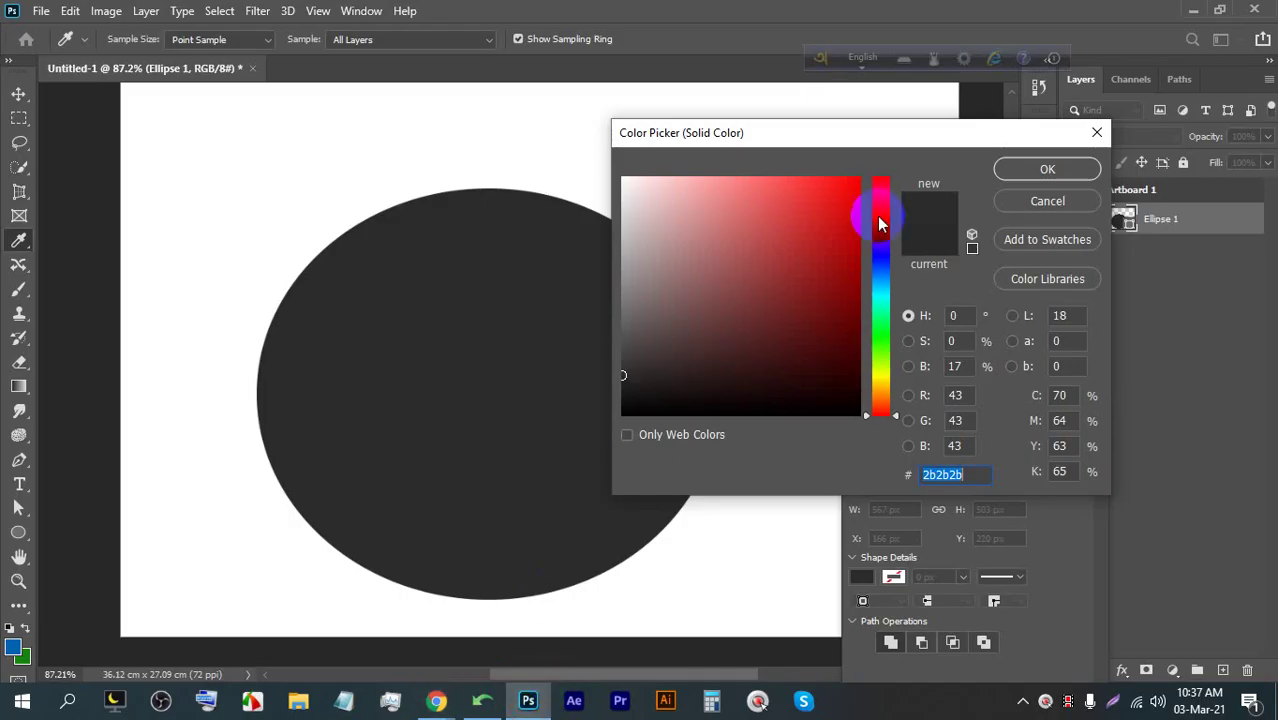
{"action": "left_click", "coordinate": [1047, 171]}
{"action": "left_click", "coordinate": [1100, 410]}
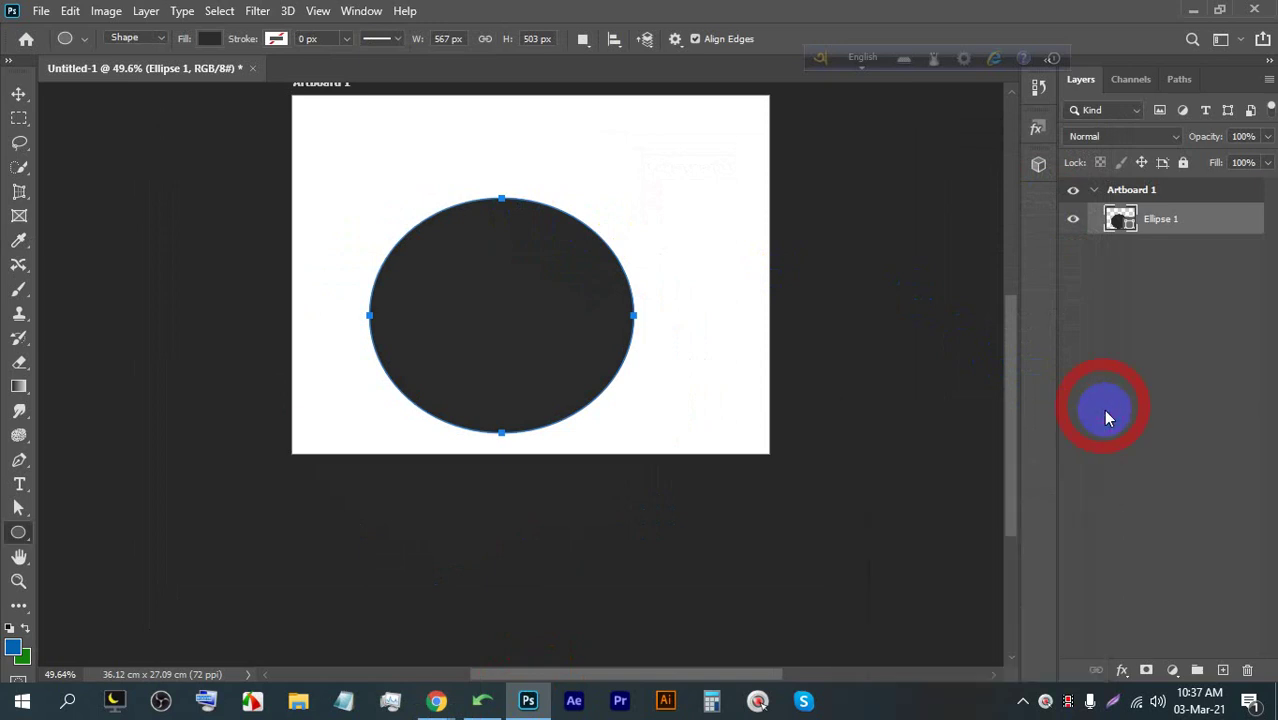
{"action": "left_click", "coordinate": [1071, 219]}
{"action": "scroll", "coordinate": [436, 251], "scroll_direction": "up", "scroll_amount": 6}
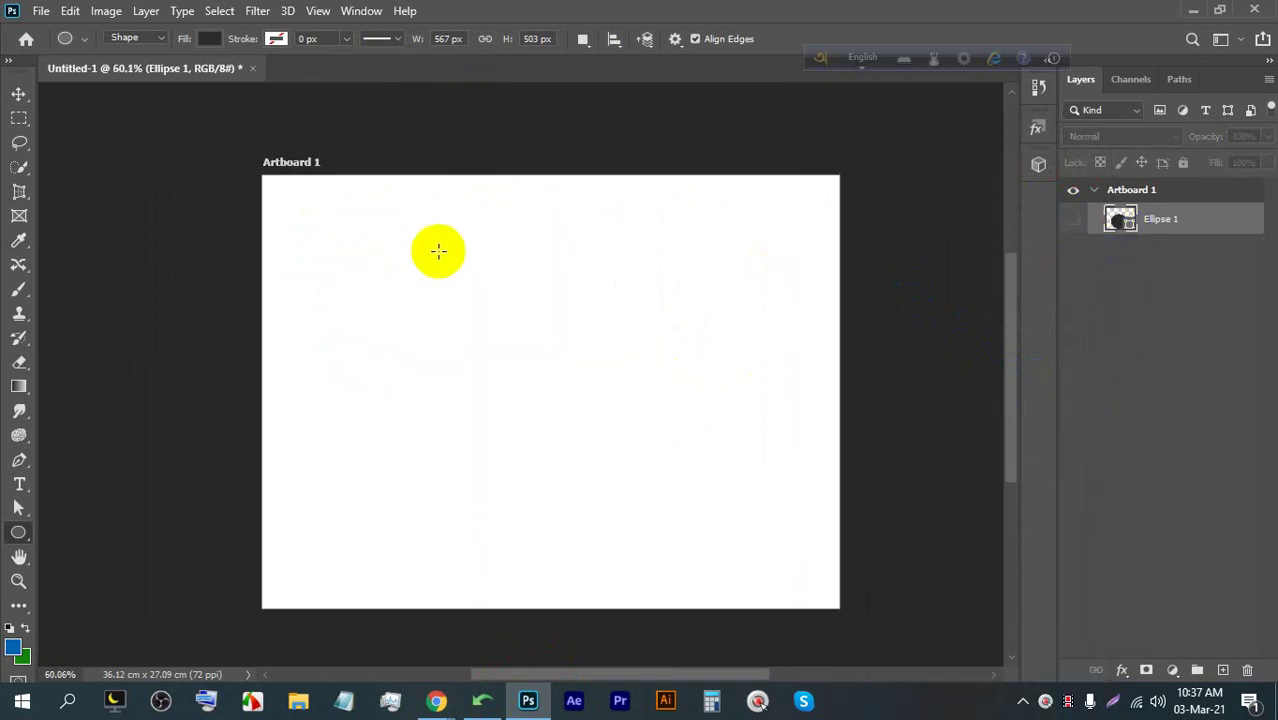
Show the rulers and place one horizontal guide and one vertical guide at about 5 cm on the artboard
{"action": "key", "text": "ctrl+r"}
{"action": "scroll", "coordinate": [531, 114], "scroll_direction": "down", "scroll_amount": 3}
{"action": "scroll", "coordinate": [531, 114], "scroll_direction": "up", "scroll_amount": 1}
{"action": "left_click", "coordinate": [18, 93]}
{"action": "left_click_drag", "start_coordinate": [565, 93], "coordinate": [568, 230]}
{"action": "left_click_drag", "start_coordinate": [47, 243], "coordinate": [312, 246]}
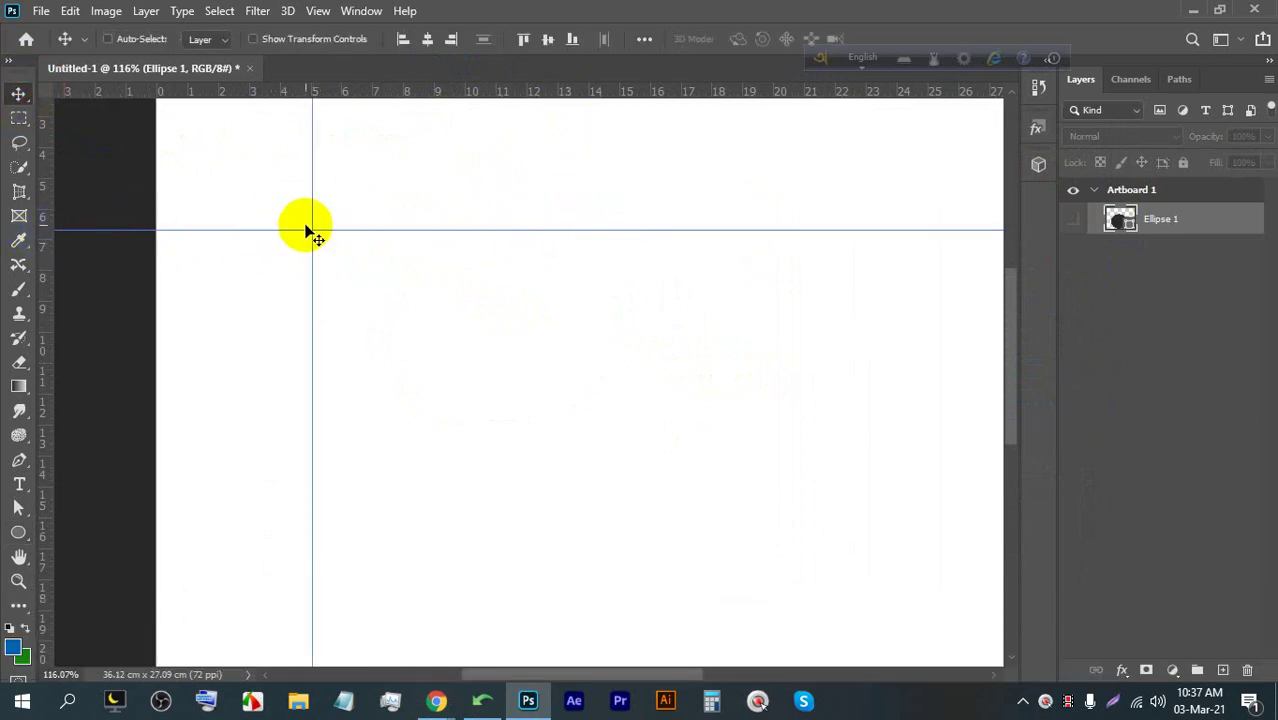
Hide the existing guides and add more horizontal guides above the first horizontal one
{"action": "key", "text": "ctrl+h"}
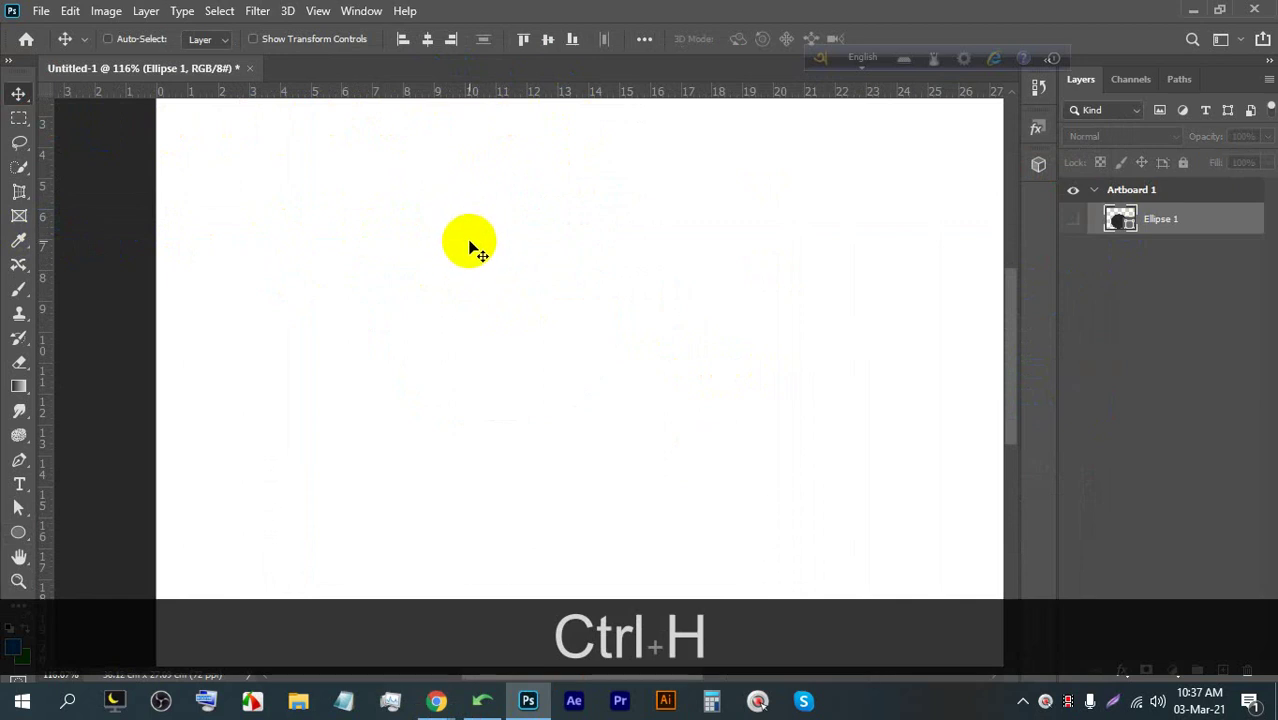
{"action": "left_click_drag", "start_coordinate": [440, 95], "coordinate": [423, 182]}
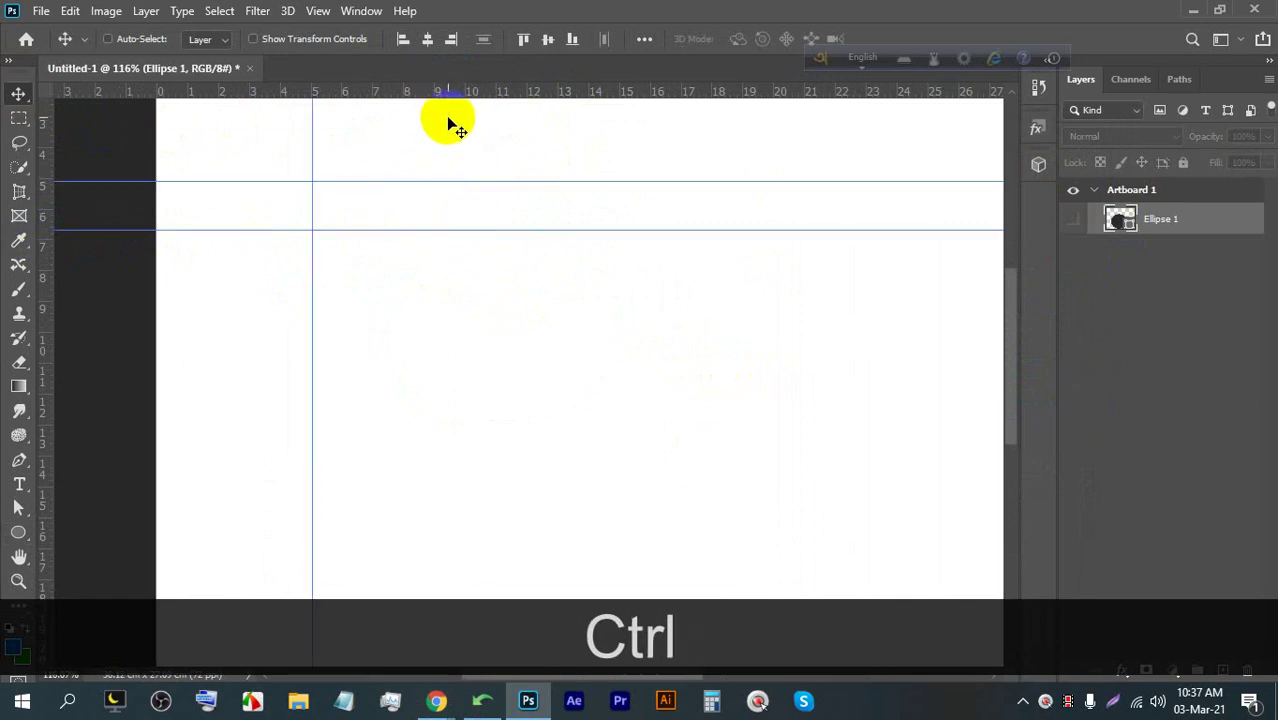
{"action": "left_click_drag", "start_coordinate": [450, 93], "coordinate": [448, 141]}
Draw a perfect circle about 24 px wide, centred where the vertical guide crosses the topmost horizontal guide
{"action": "scroll", "coordinate": [240, 155], "scroll_direction": "up", "scroll_amount": 2}
{"action": "scroll", "coordinate": [250, 160], "scroll_direction": "down", "scroll_amount": 5}
{"action": "scroll", "coordinate": [275, 150], "scroll_direction": "up", "scroll_amount": 4}
{"action": "scroll", "coordinate": [248, 226], "scroll_direction": "up", "scroll_amount": 10}
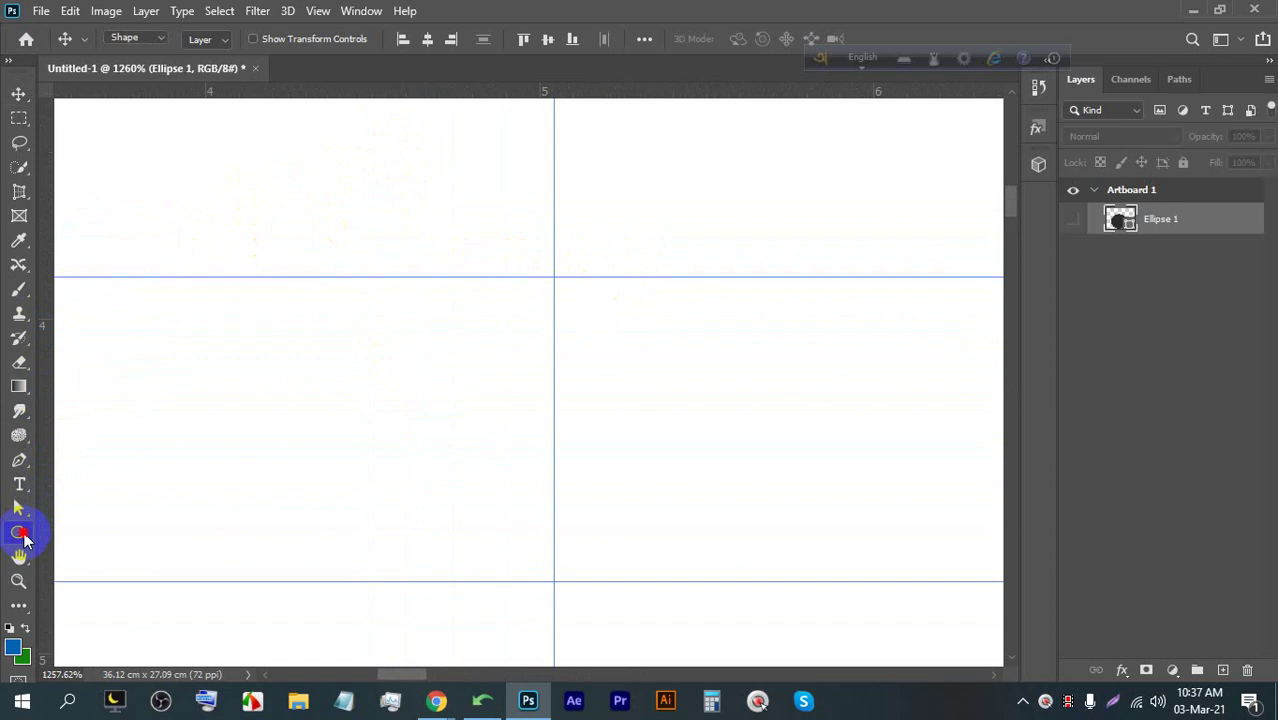
{"action": "left_click", "coordinate": [19, 532]}
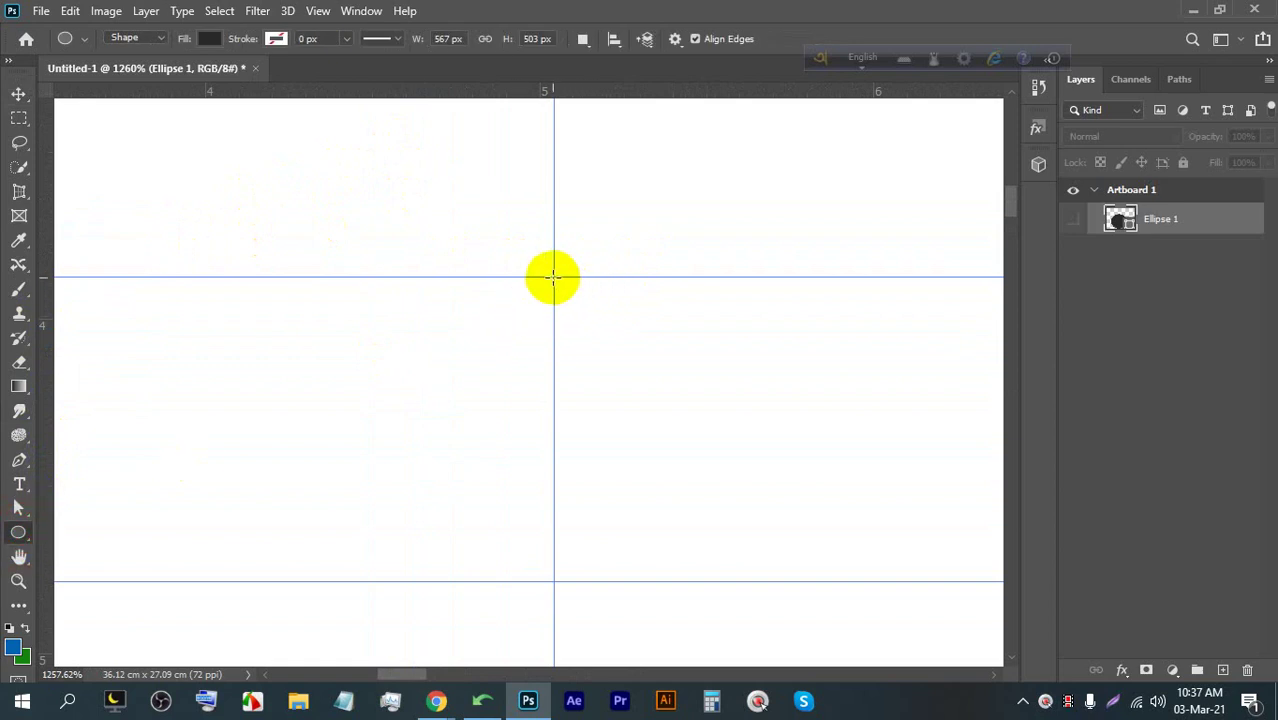
{"action": "left_click_drag", "start_coordinate": [553, 276], "coordinate": [696, 437]}
{"action": "key", "text": "alt"}
{"action": "key", "text": "shift"}
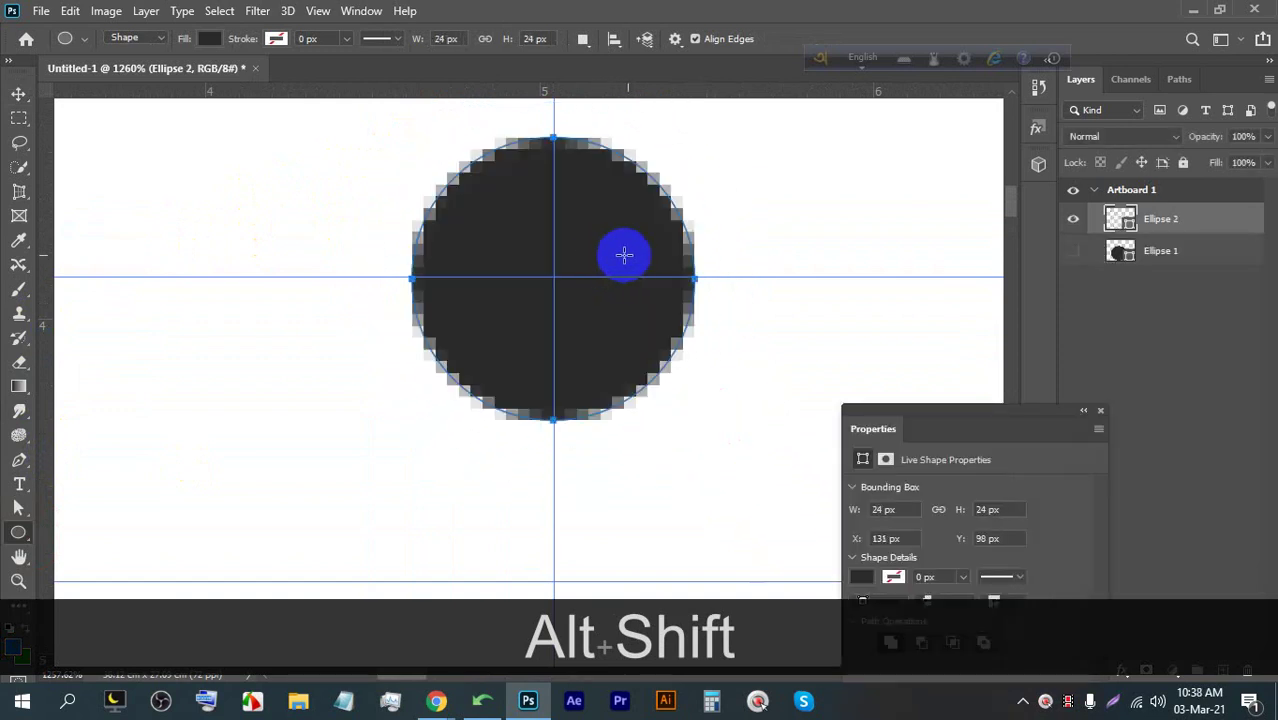
Examine the small circle's pixels at different magnifications, and hide the guides, pixel grid and shape outline
{"action": "scroll", "coordinate": [609, 268], "scroll_direction": "down", "scroll_amount": 1}
{"action": "scroll", "coordinate": [609, 268], "scroll_direction": "down", "scroll_amount": 5}
{"action": "scroll", "coordinate": [604, 260], "scroll_direction": "up", "scroll_amount": 4}
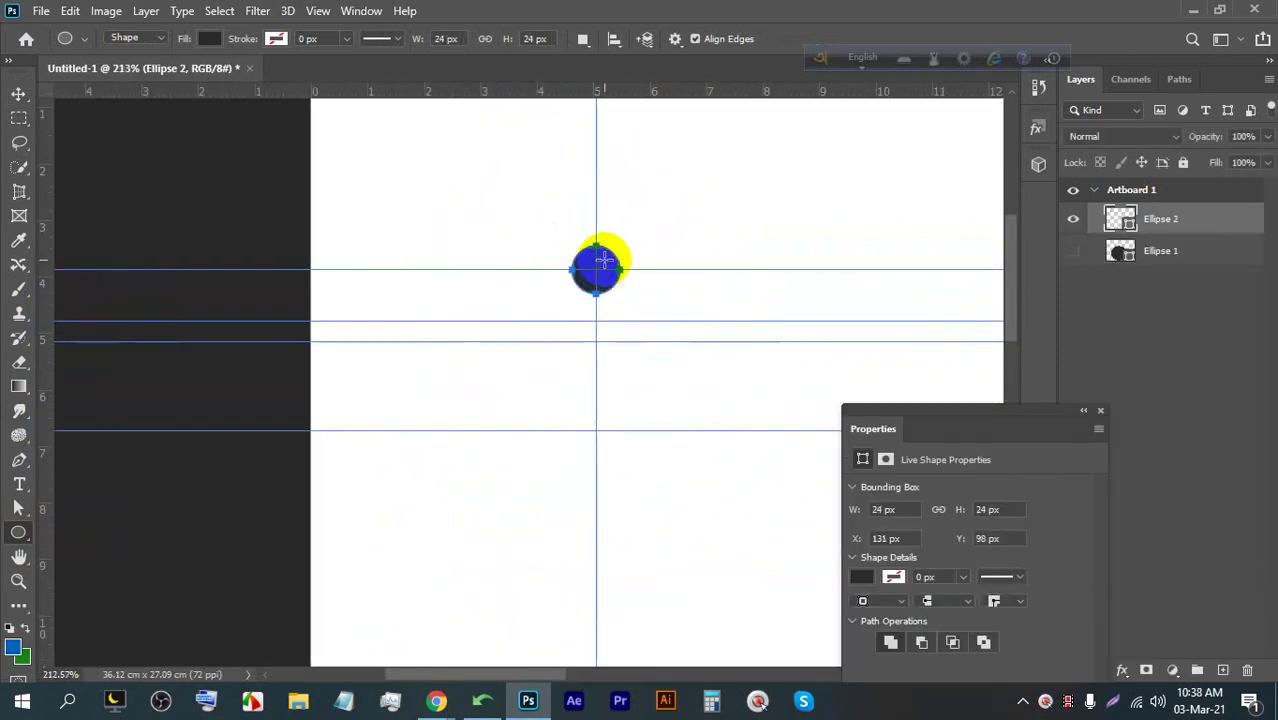
{"action": "scroll", "coordinate": [604, 260], "scroll_direction": "up", "scroll_amount": 3}
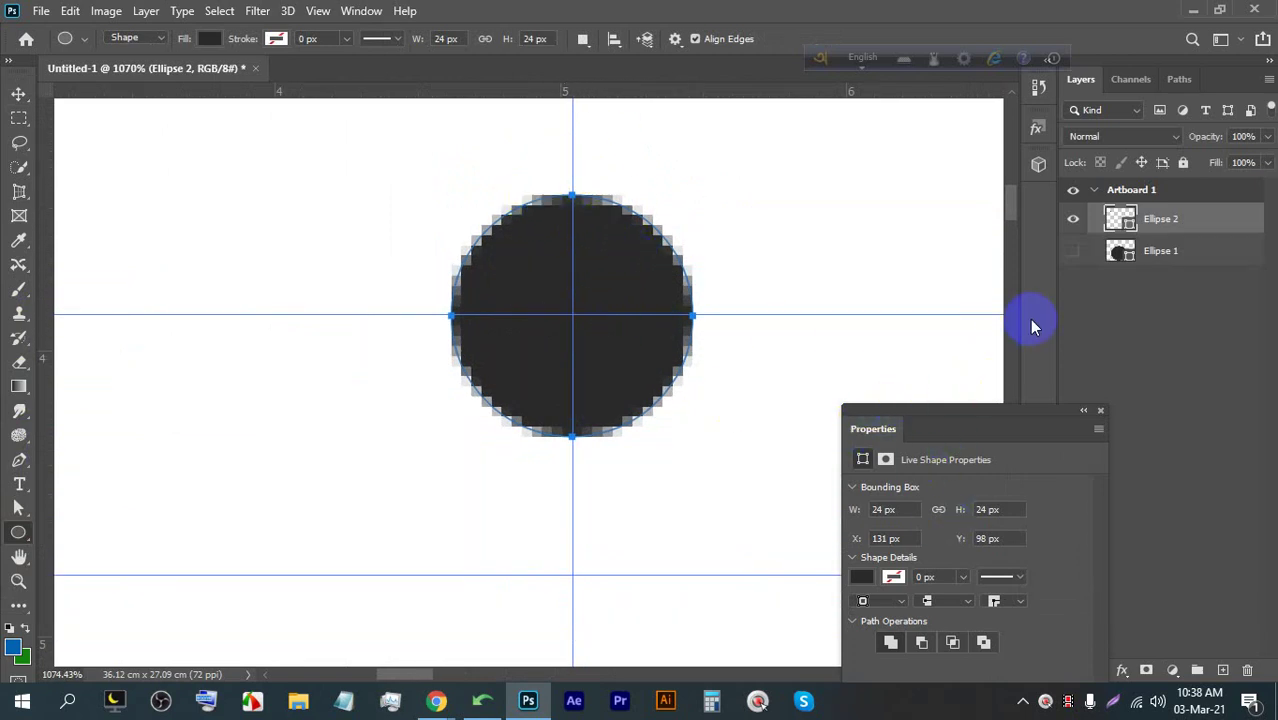
{"action": "key", "text": "ctrl+h"}
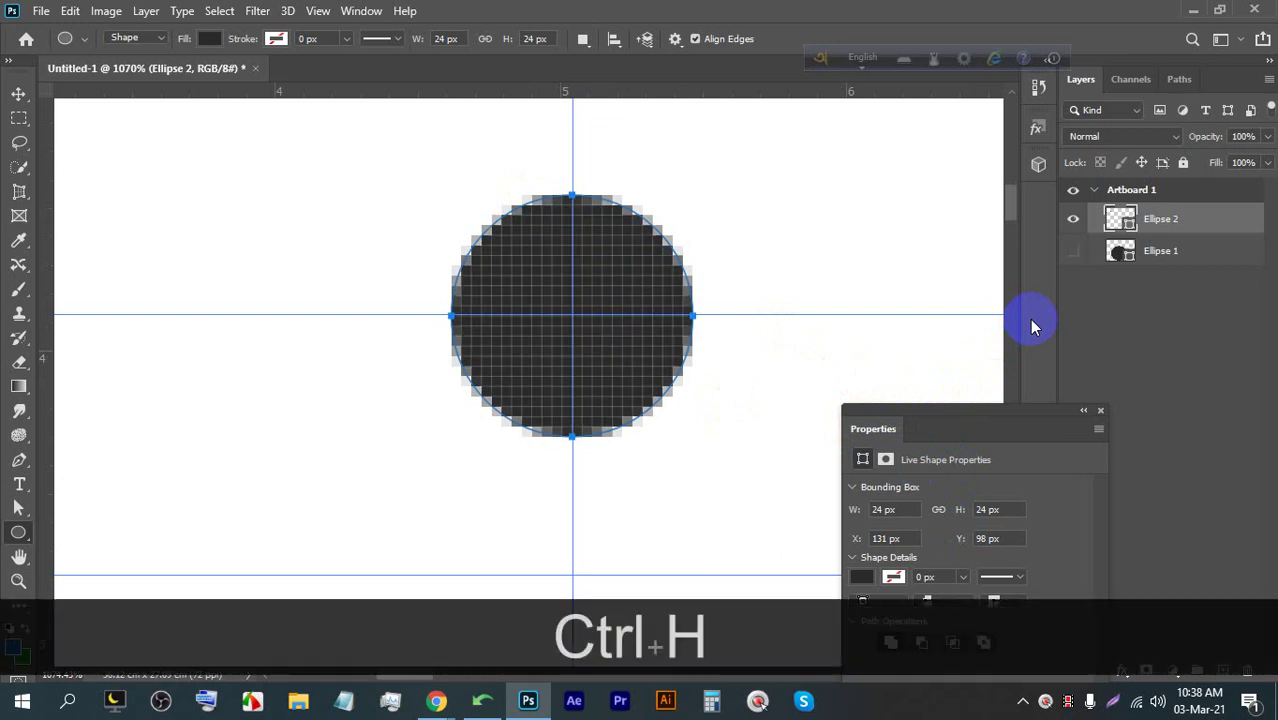
{"action": "key", "text": "ctrl+h"}
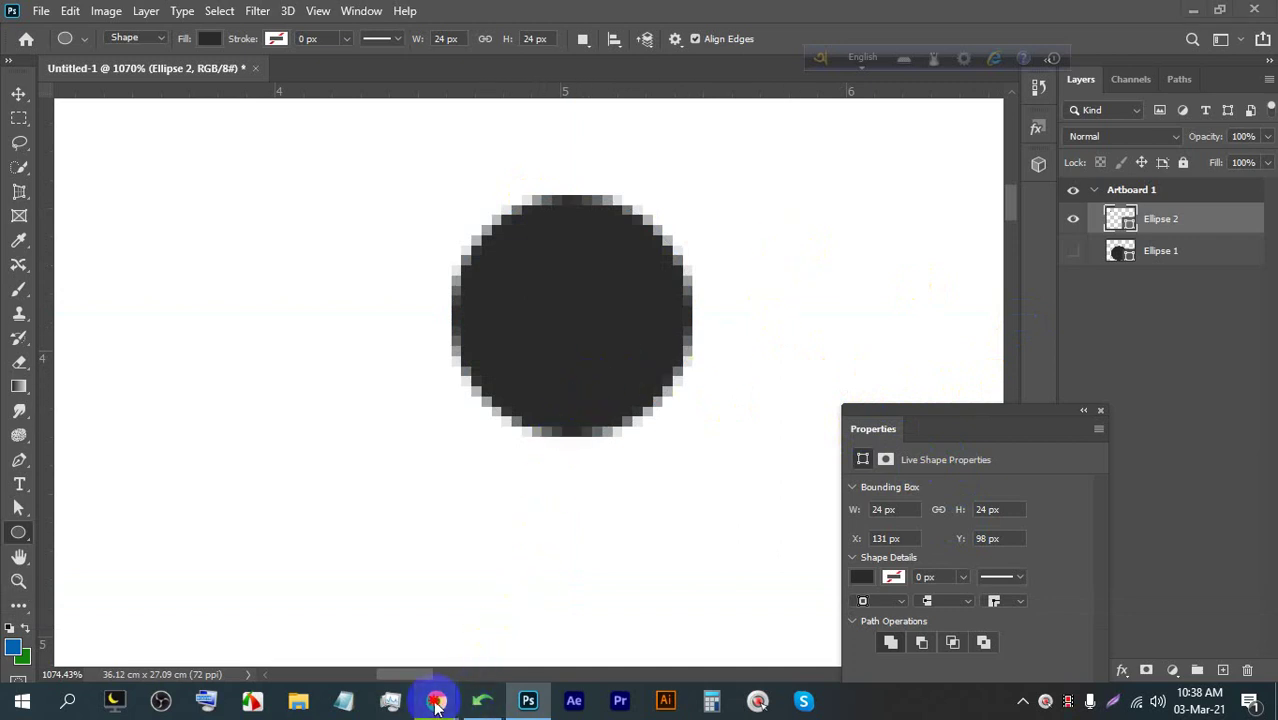
Check the Google Meet call, return to Photoshop and add two horizontal guides above the circle's centre
{"action": "mouse_move", "coordinate": [436, 697]}
{"action": "left_click", "coordinate": [380, 605]}
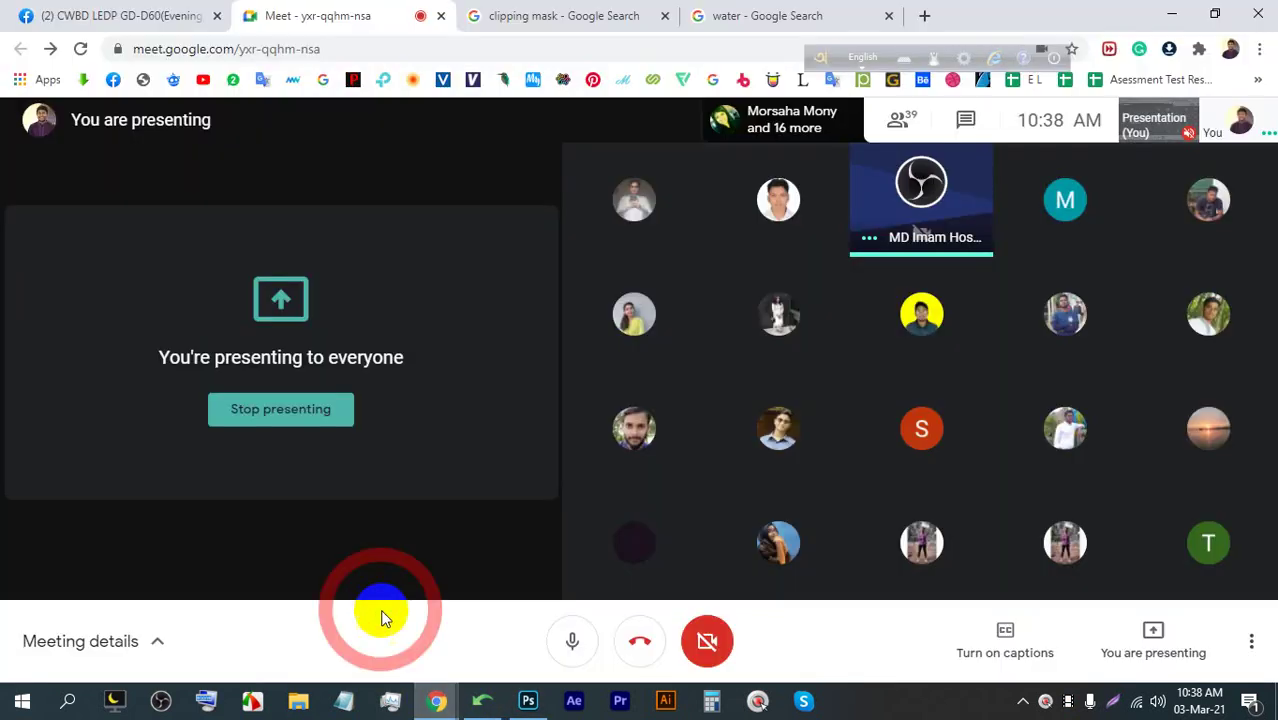
{"action": "left_click", "coordinate": [530, 703]}
{"action": "left_click_drag", "start_coordinate": [441, 96], "coordinate": [415, 210]}
{"action": "left_click_drag", "start_coordinate": [391, 94], "coordinate": [378, 158]}
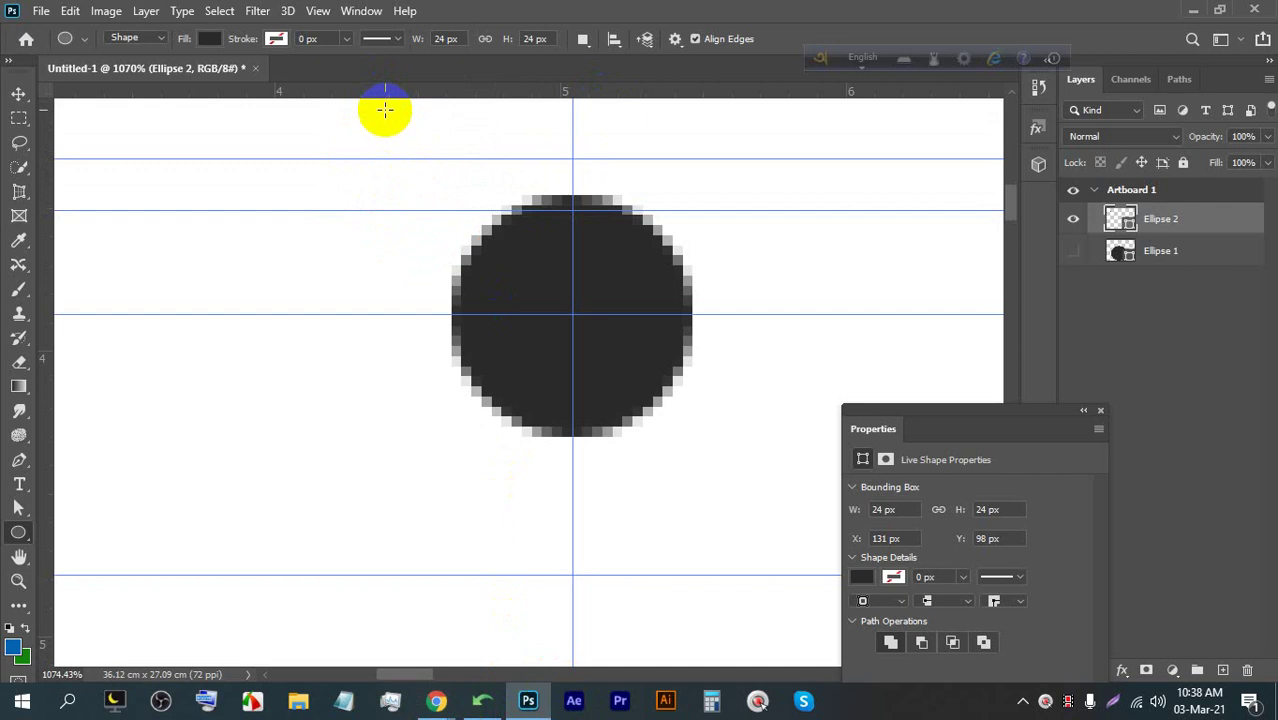
Toggle the guides off and on twice
{"action": "key", "text": "ctrl"}
{"action": "key", "text": "ctrl+semicolon"}
{"action": "key", "text": "ctrl+semicolon"}
{"action": "key", "text": "ctrl+semicolon"}
{"action": "key", "text": "ctrl+semicolon"}
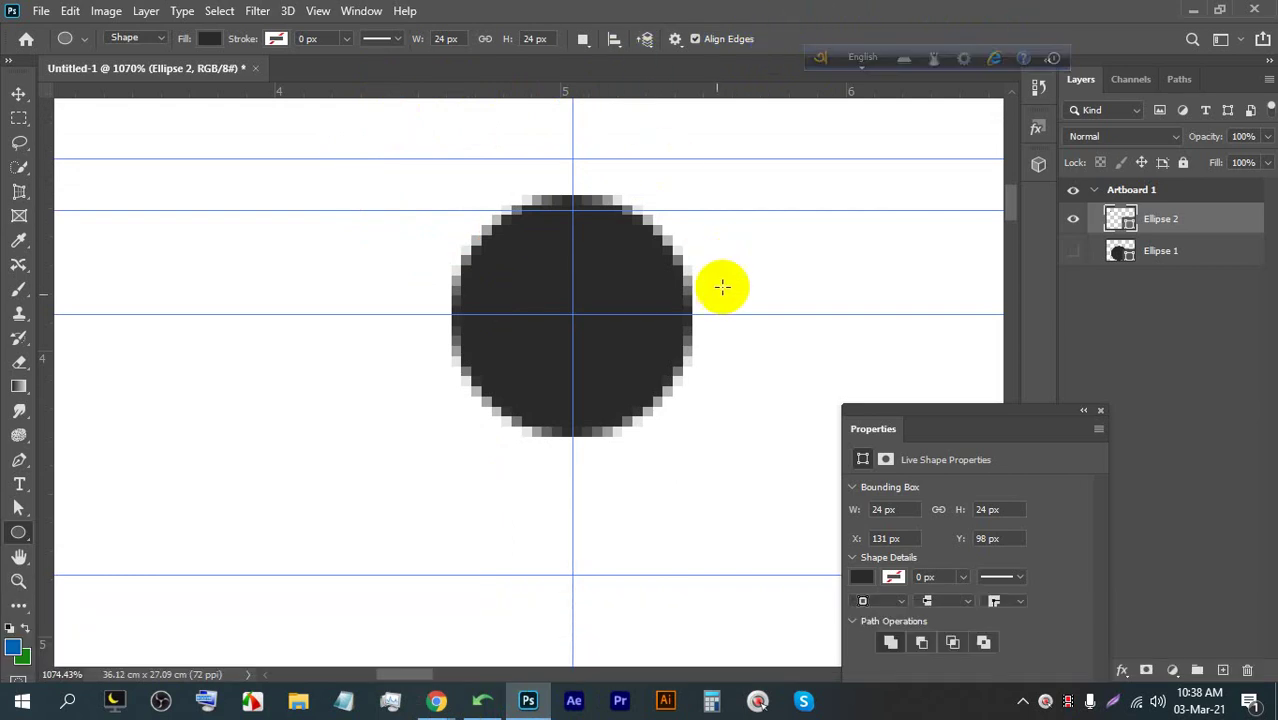
Switch to Google Meet in Chrome and go back to the CWBD LEDP GD -D68 (Morning) group on Facebook
{"action": "mouse_move", "coordinate": [425, 690]}
{"action": "left_click", "coordinate": [385, 600]}
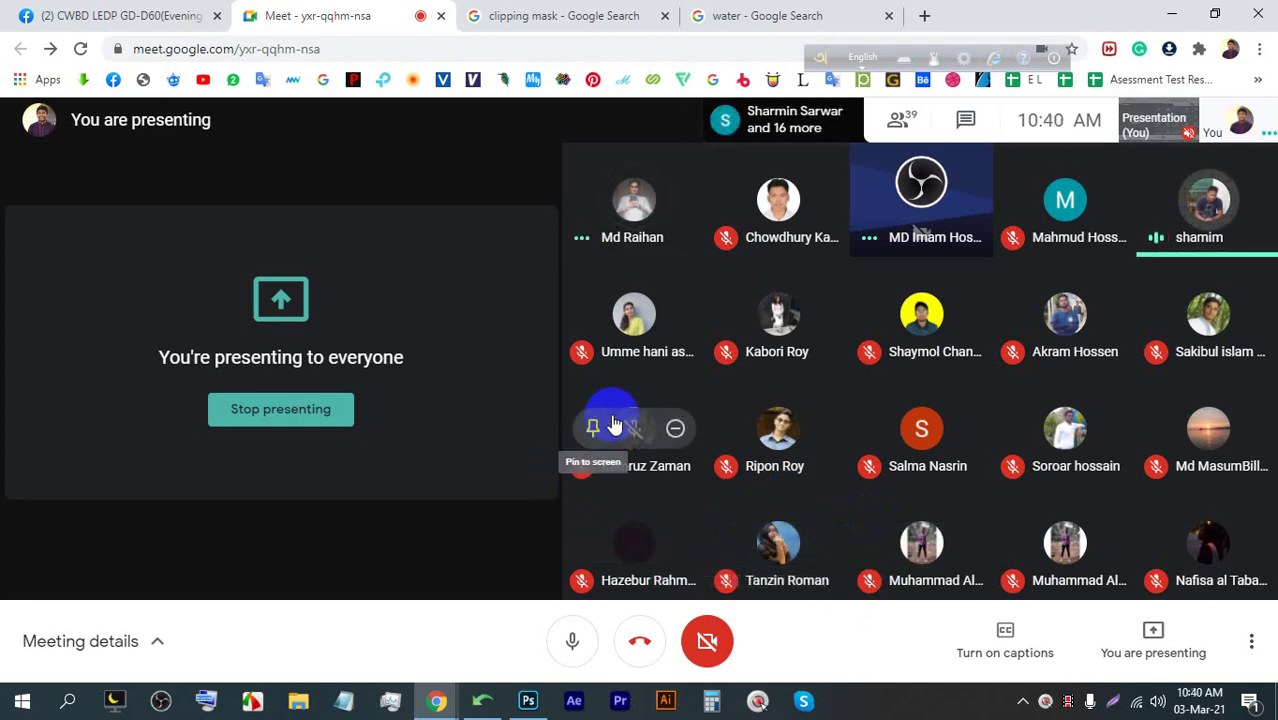
{"action": "left_click", "coordinate": [112, 15]}
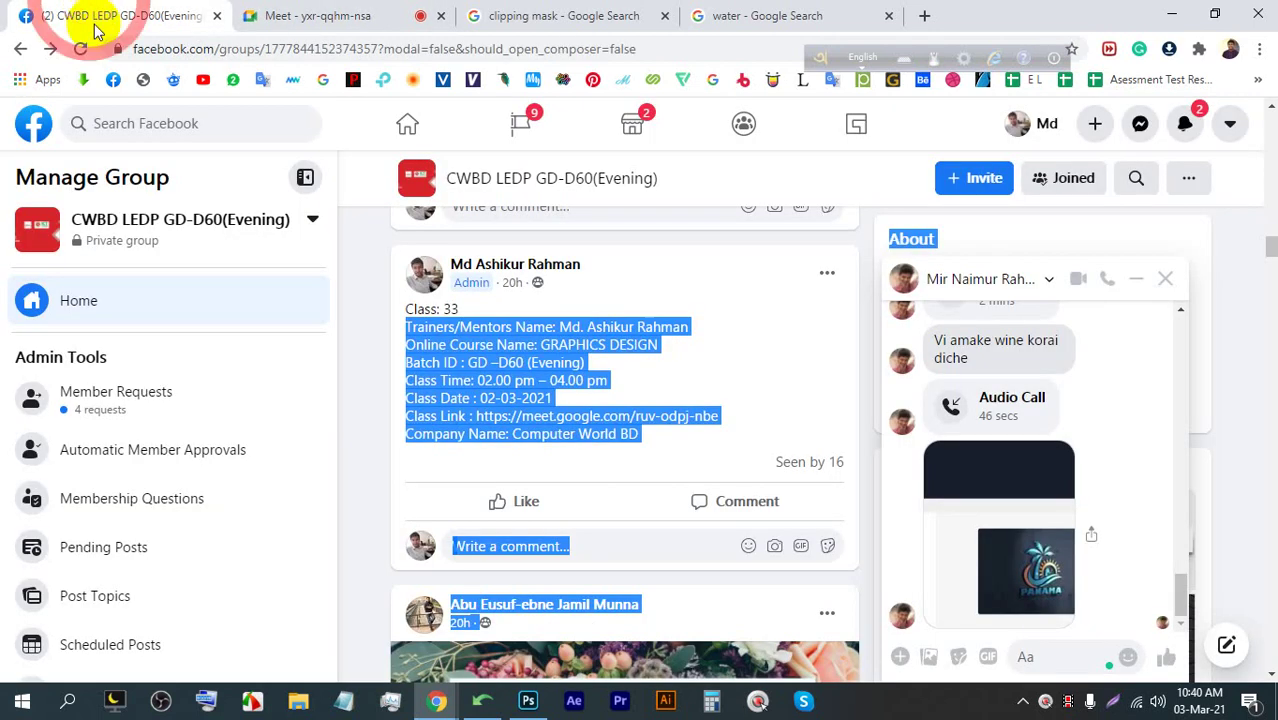
{"action": "left_click", "coordinate": [19, 49]}
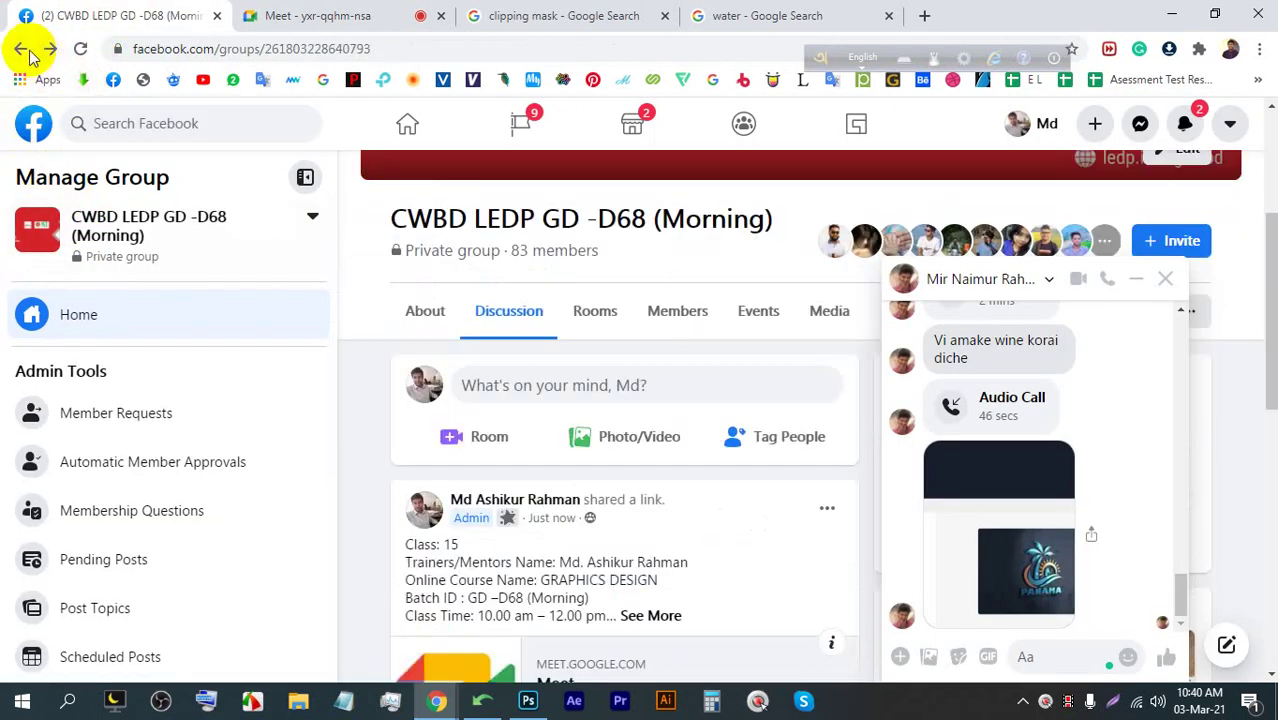
Look through the group's posts and shared business card designs, minimising the open chat and briefly checking the Meet call
{"action": "scroll", "coordinate": [540, 465], "scroll_direction": "down", "scroll_amount": 5}
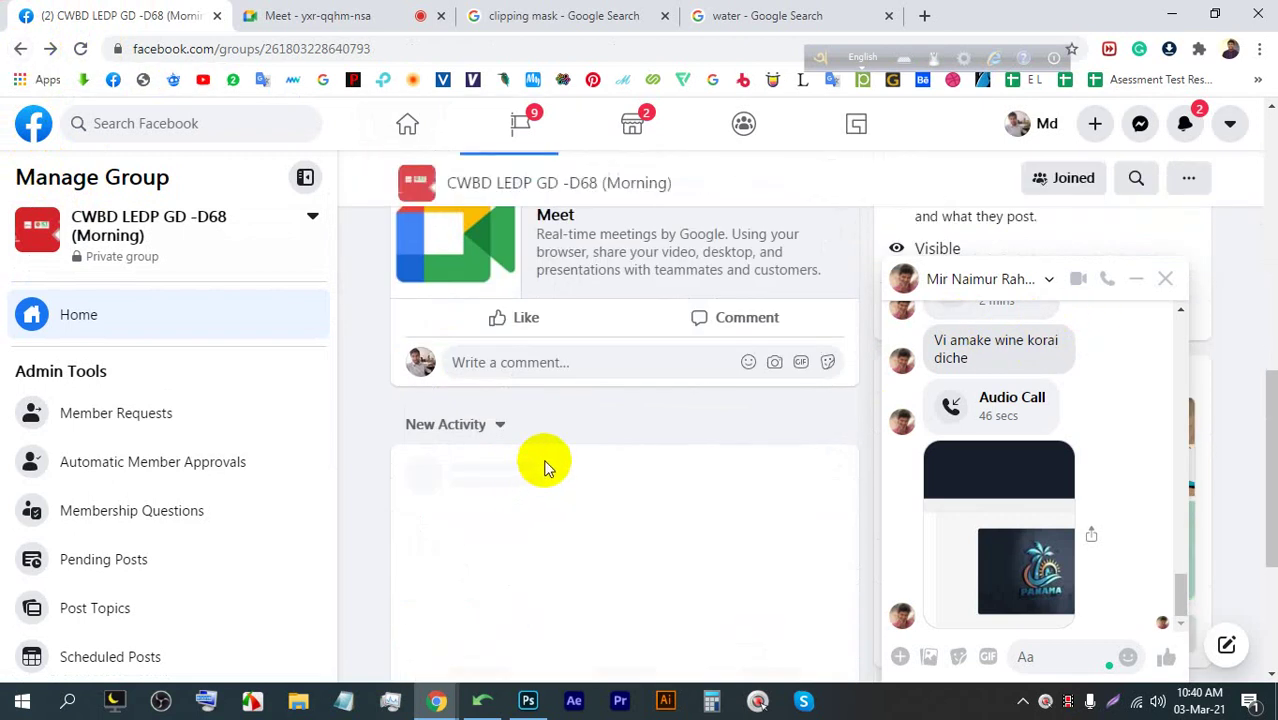
{"action": "scroll", "coordinate": [545, 465], "scroll_direction": "down", "scroll_amount": 10}
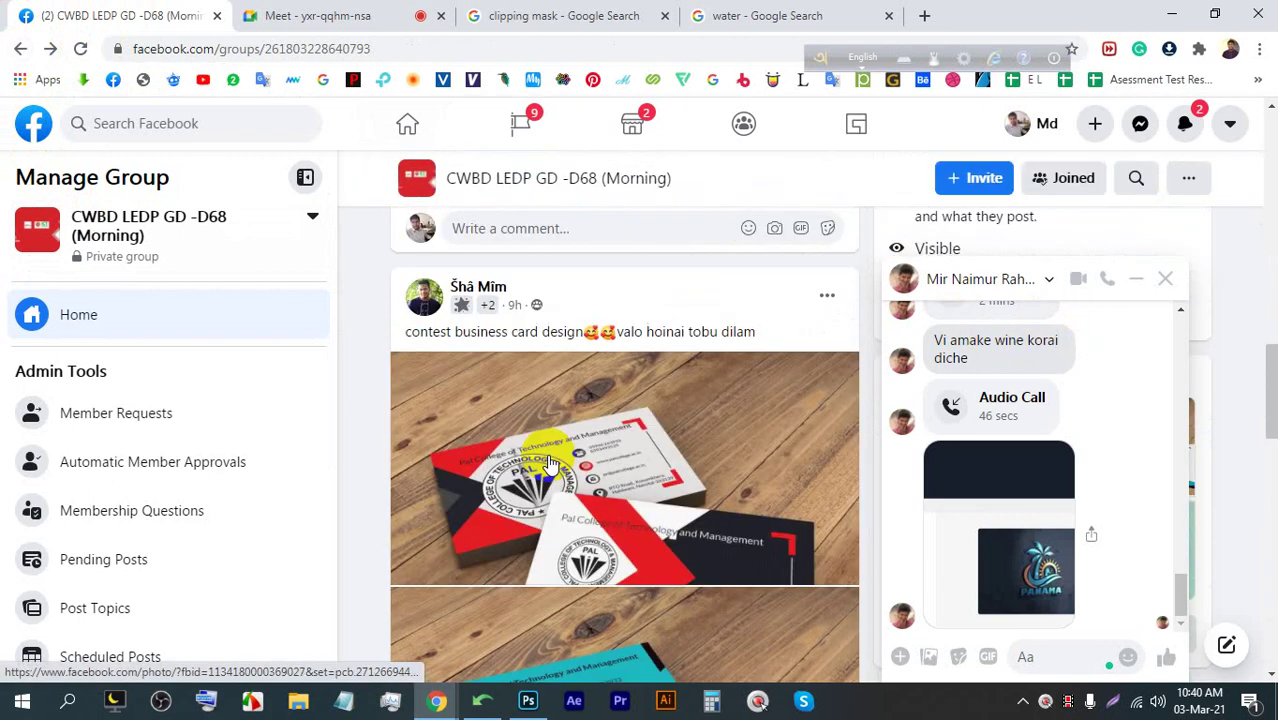
{"action": "left_click", "coordinate": [1138, 278]}
{"action": "left_click", "coordinate": [322, 12]}
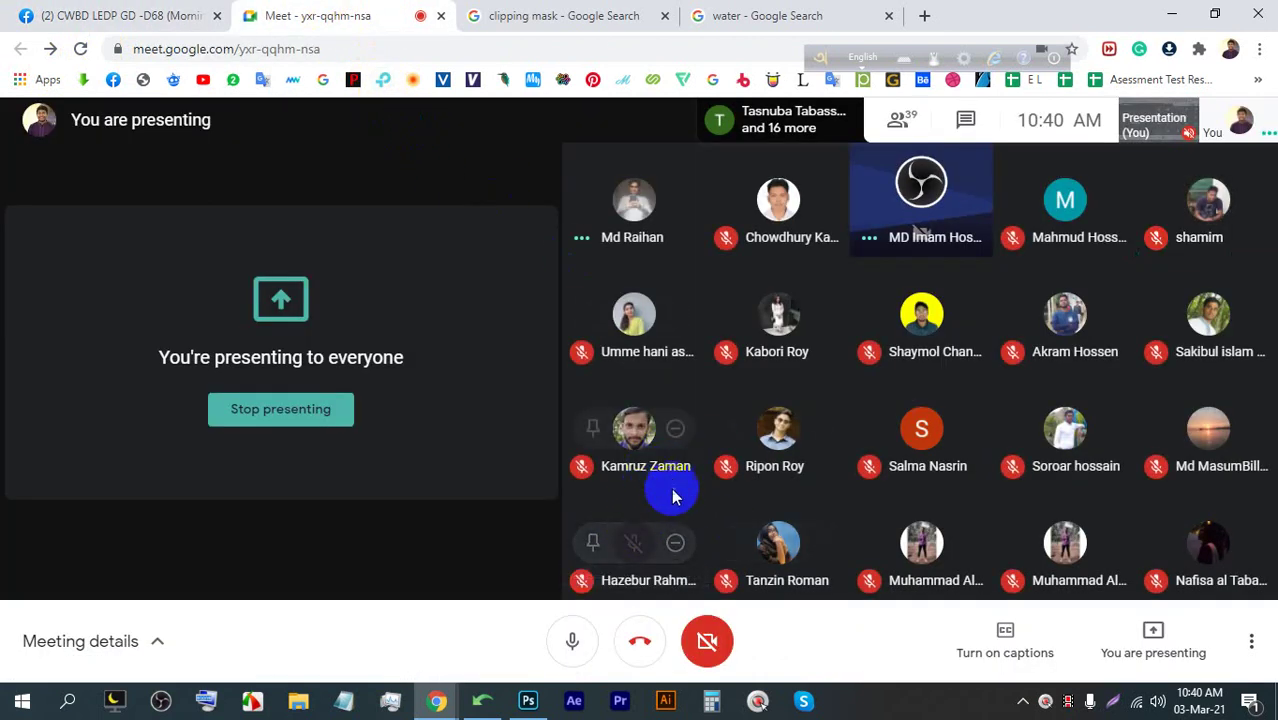
{"action": "left_click", "coordinate": [40, 15]}
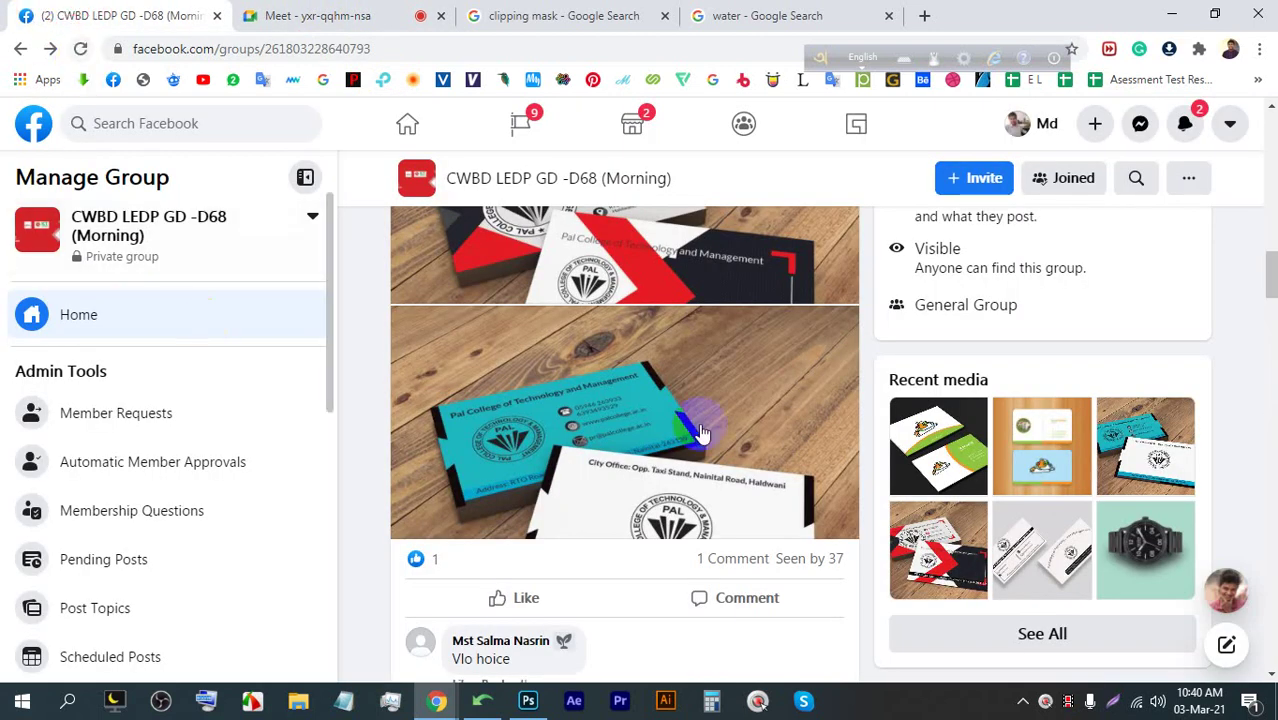
{"action": "scroll", "coordinate": [700, 432], "scroll_direction": "up", "scroll_amount": 15}
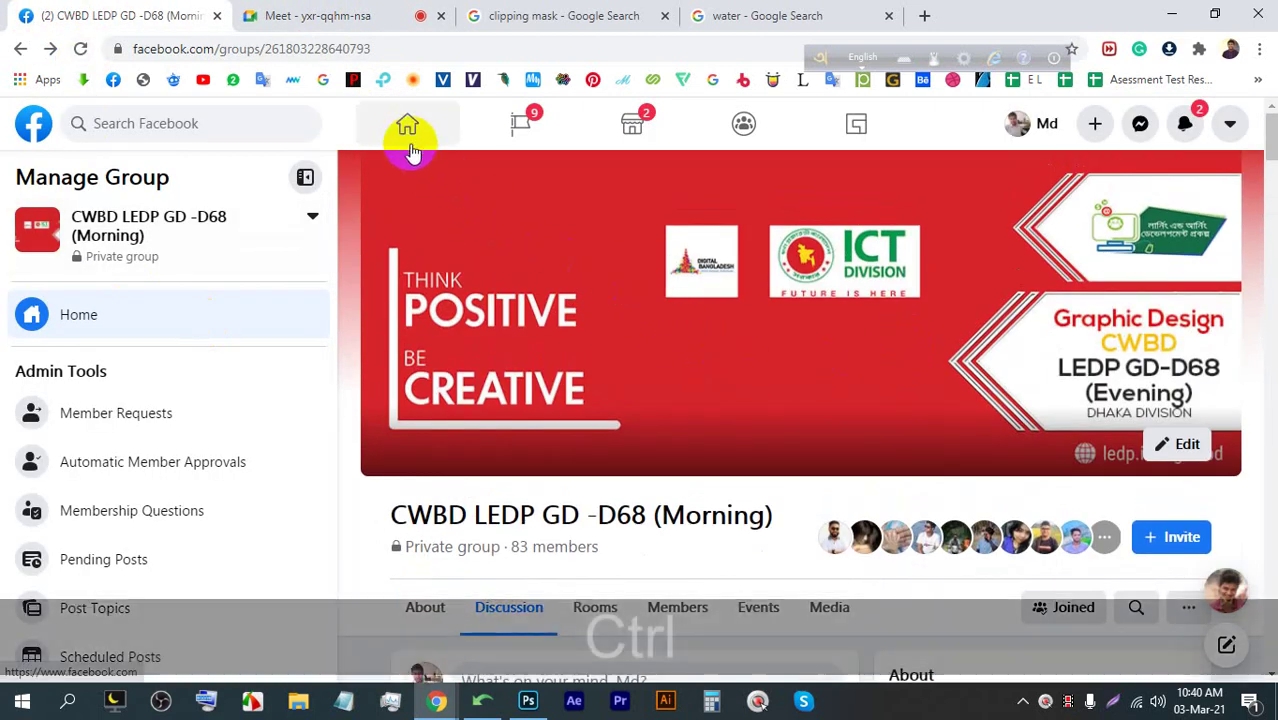
{"action": "scroll", "coordinate": [716, 374], "scroll_direction": "down", "scroll_amount": 4}
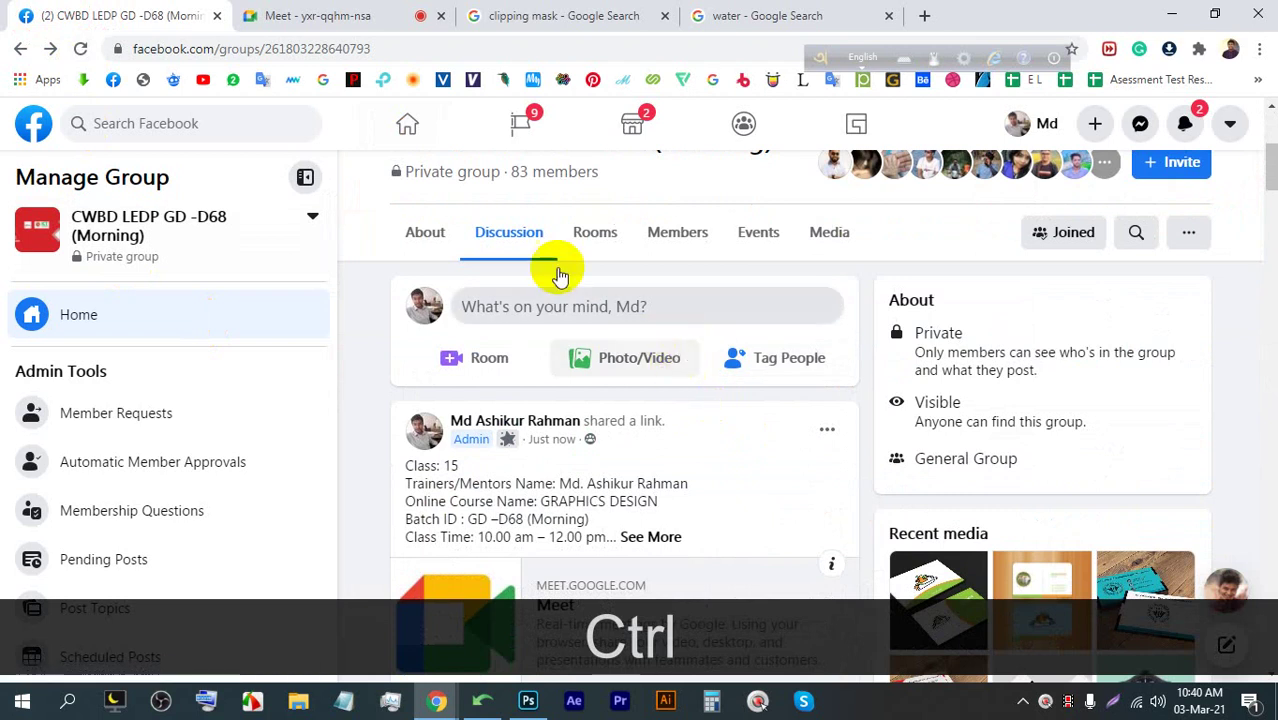
Return to the Google Meet call and admit the participant waiting to join
{"action": "left_click", "coordinate": [340, 15]}
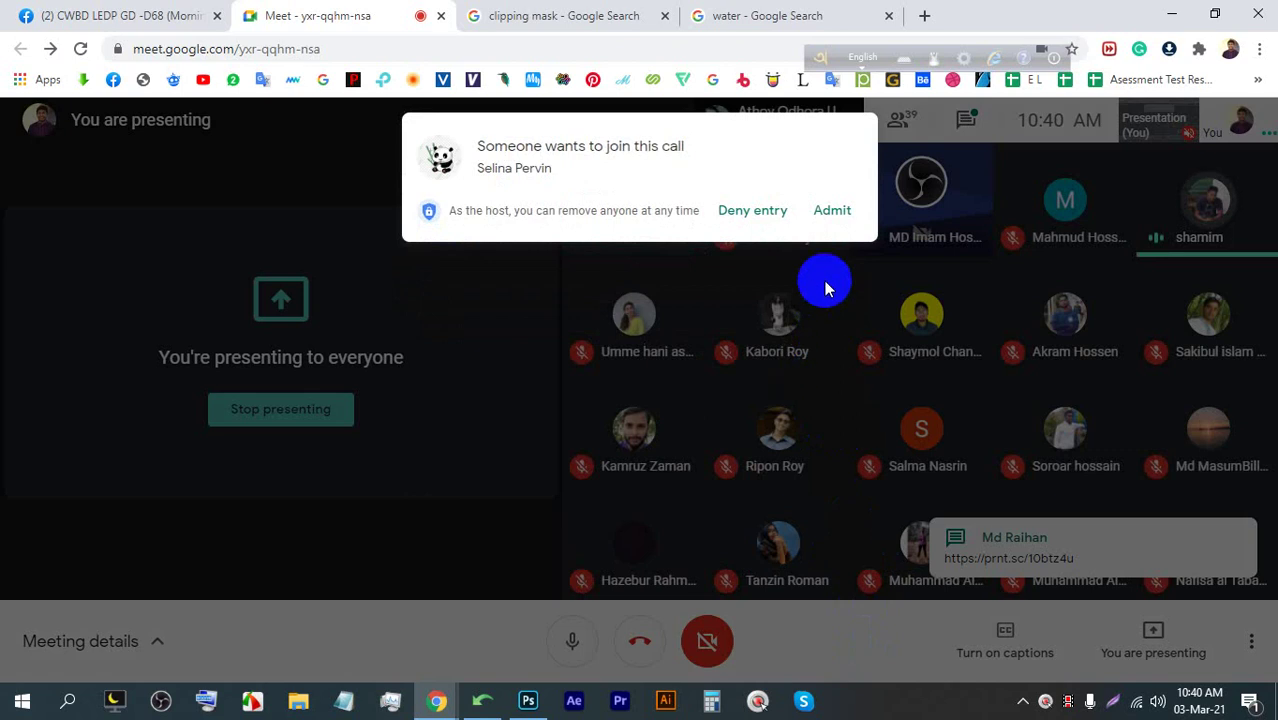
{"action": "left_click", "coordinate": [826, 211]}
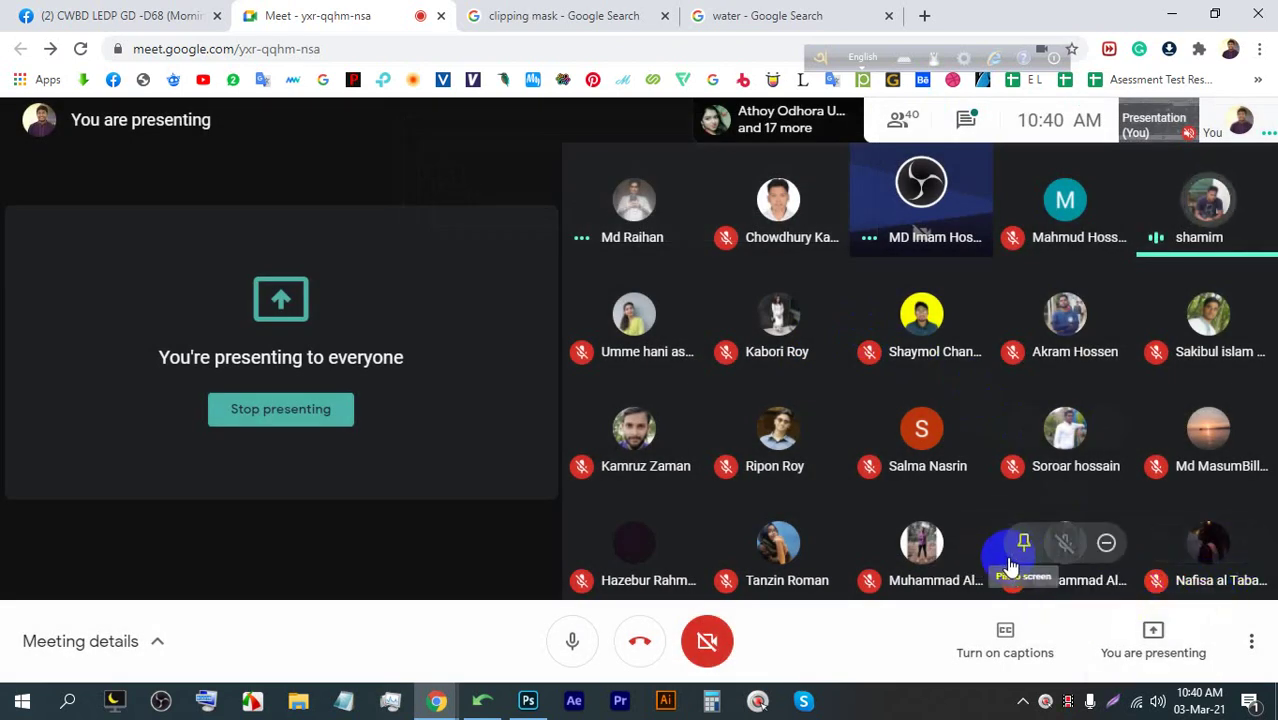
{"action": "left_click", "coordinate": [964, 542]}
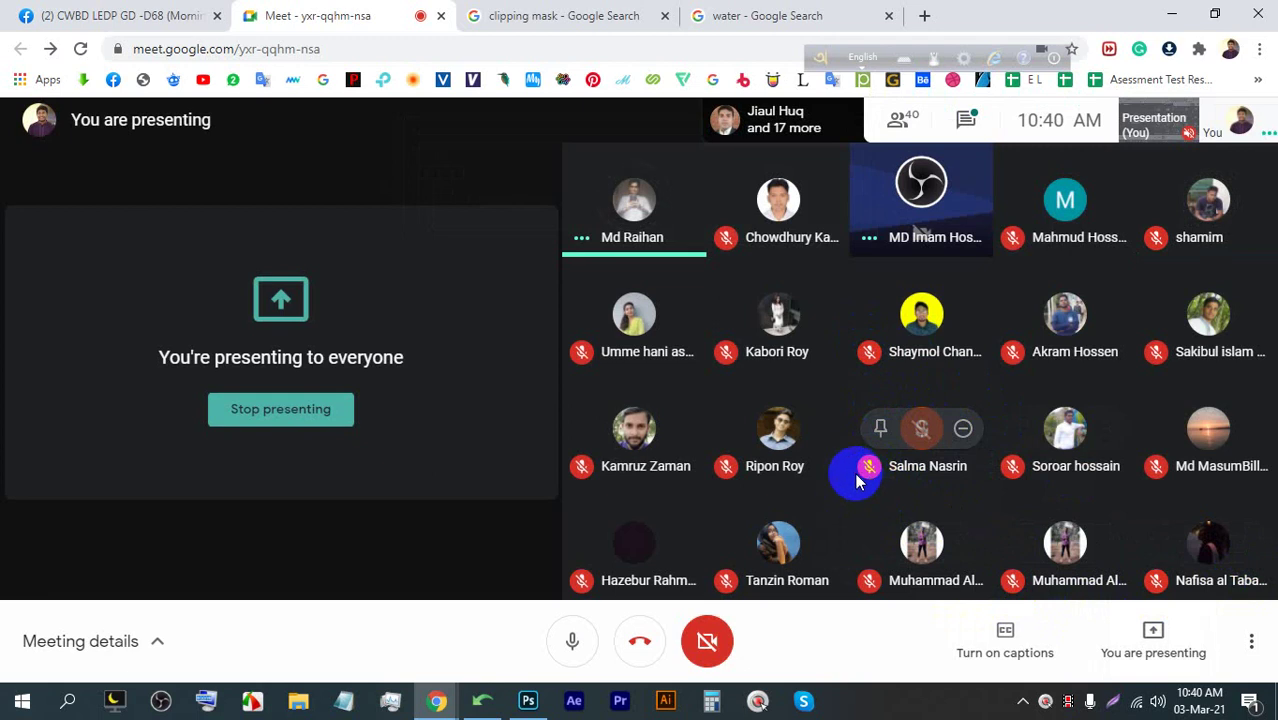
Return to the Facebook group and open the account owner's profile in a new browser tab
{"action": "left_click", "coordinate": [105, 15]}
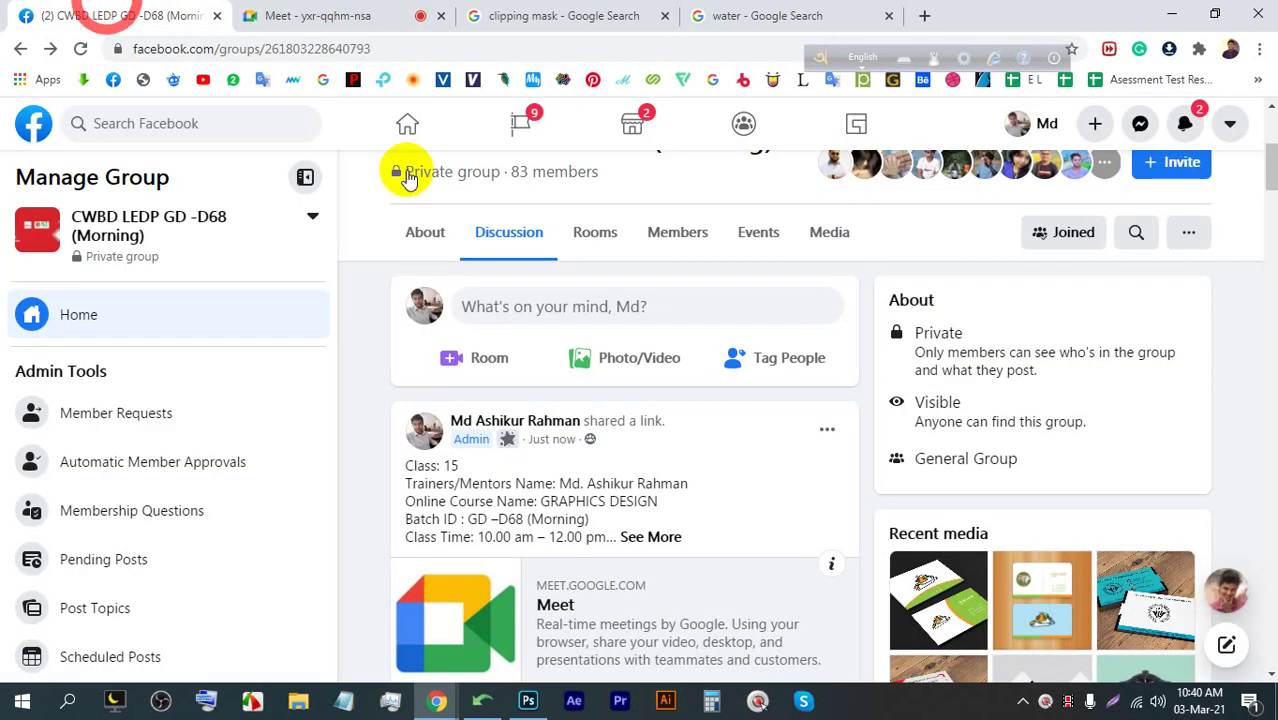
{"action": "scroll", "coordinate": [407, 175], "scroll_direction": "up", "scroll_amount": 4}
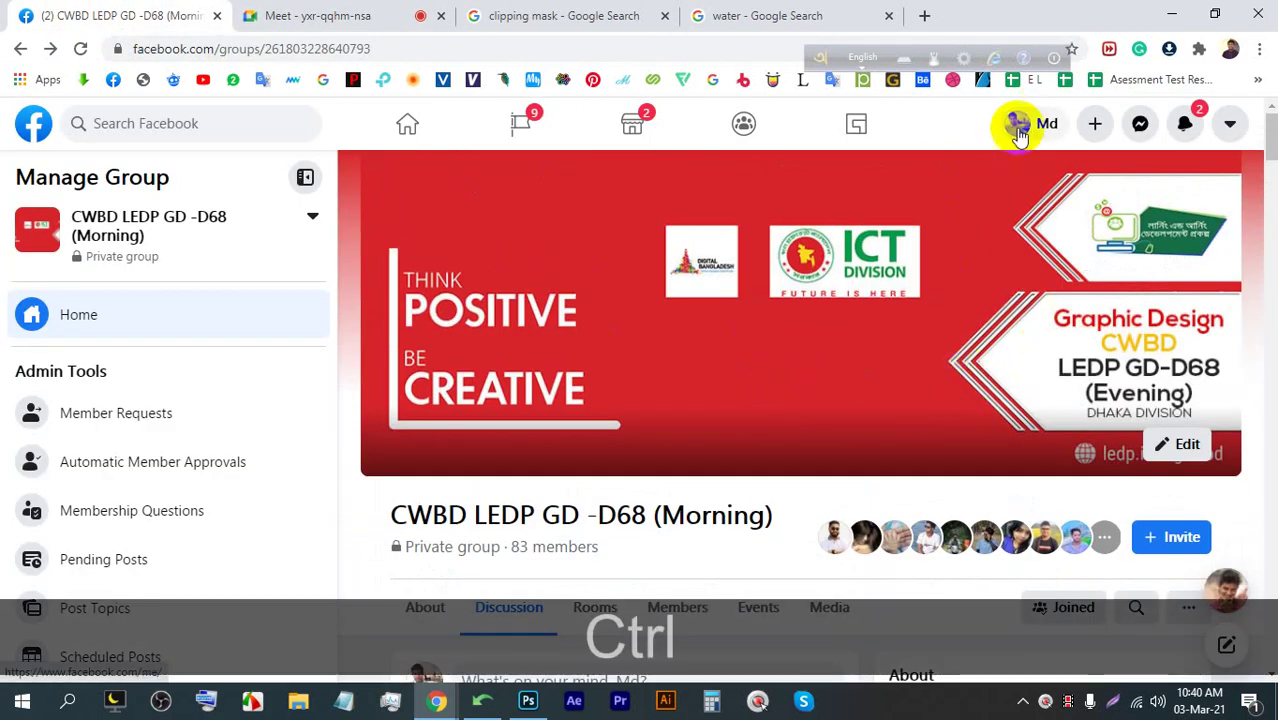
{"action": "left_click", "coordinate": [1018, 133], "text": "ctrl"}
{"action": "left_click", "coordinate": [262, 12]}
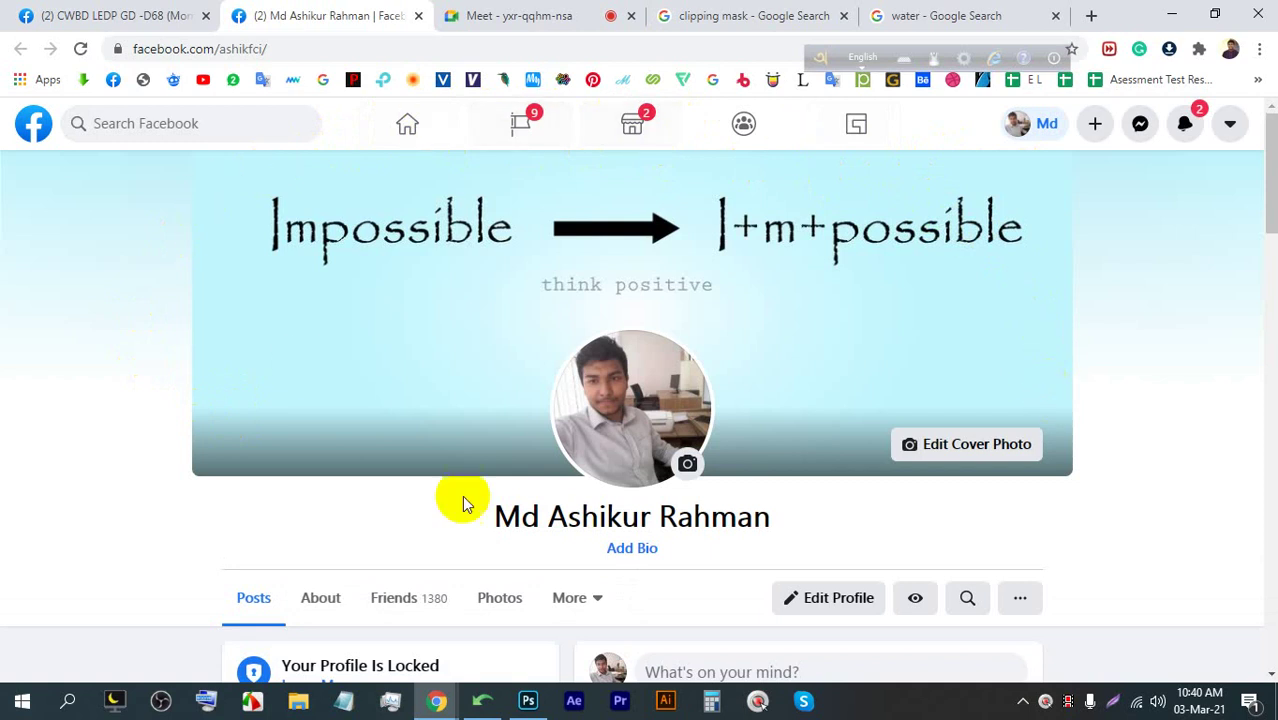
Open the Facebook home feed in a new browser tab, search for "apex" and open the Apex footwear page
{"action": "left_click", "coordinate": [60, 15]}
{"action": "left_click", "coordinate": [392, 126], "text": "ctrl"}
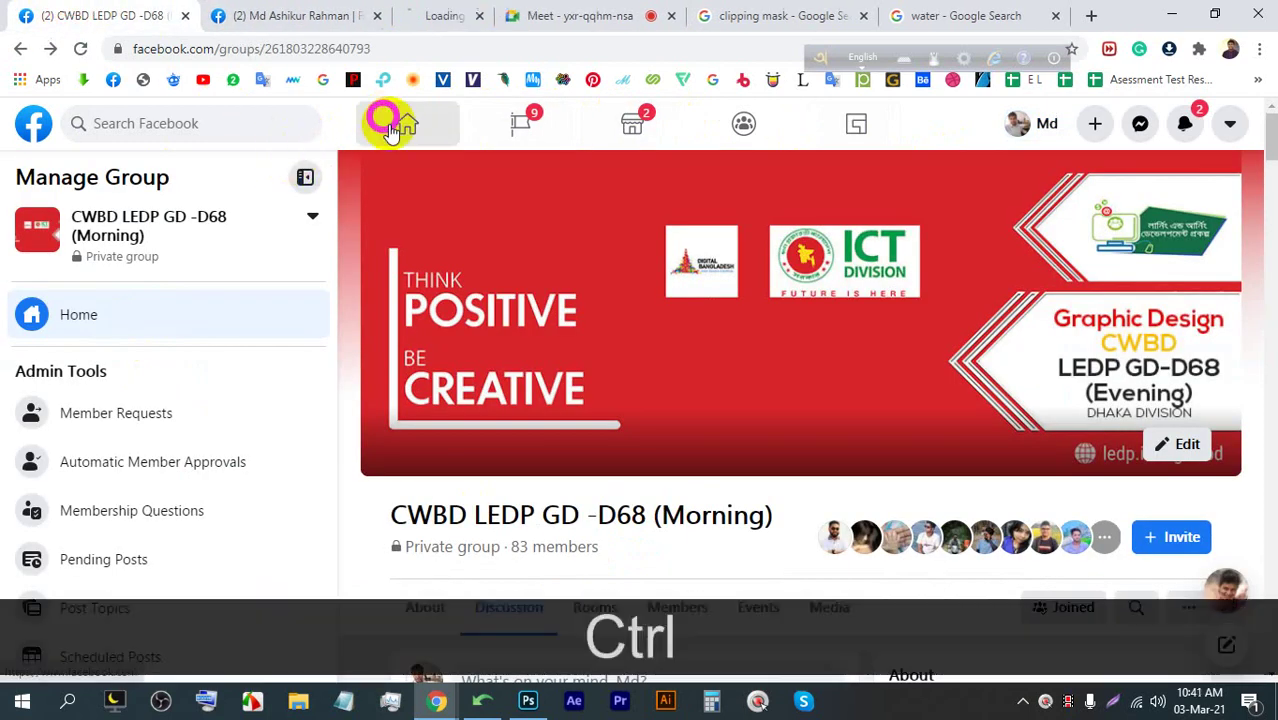
{"action": "left_click", "coordinate": [488, 12]}
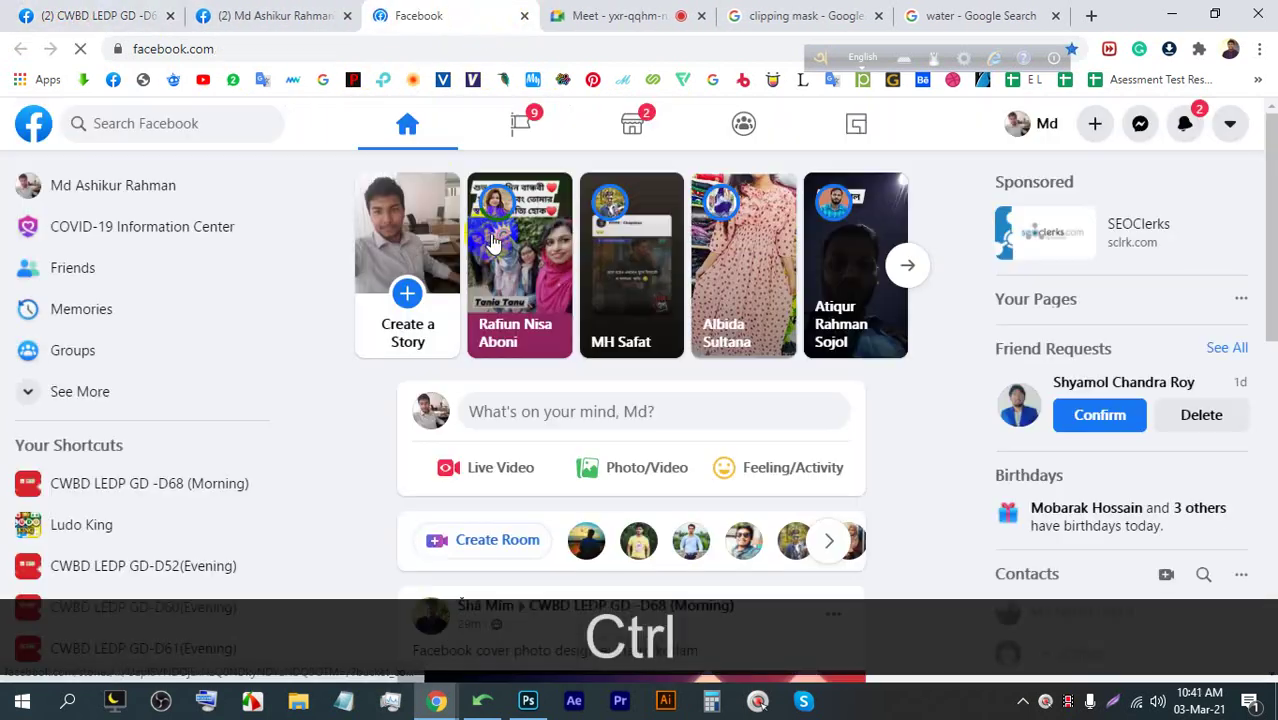
{"action": "left_click", "coordinate": [183, 118]}
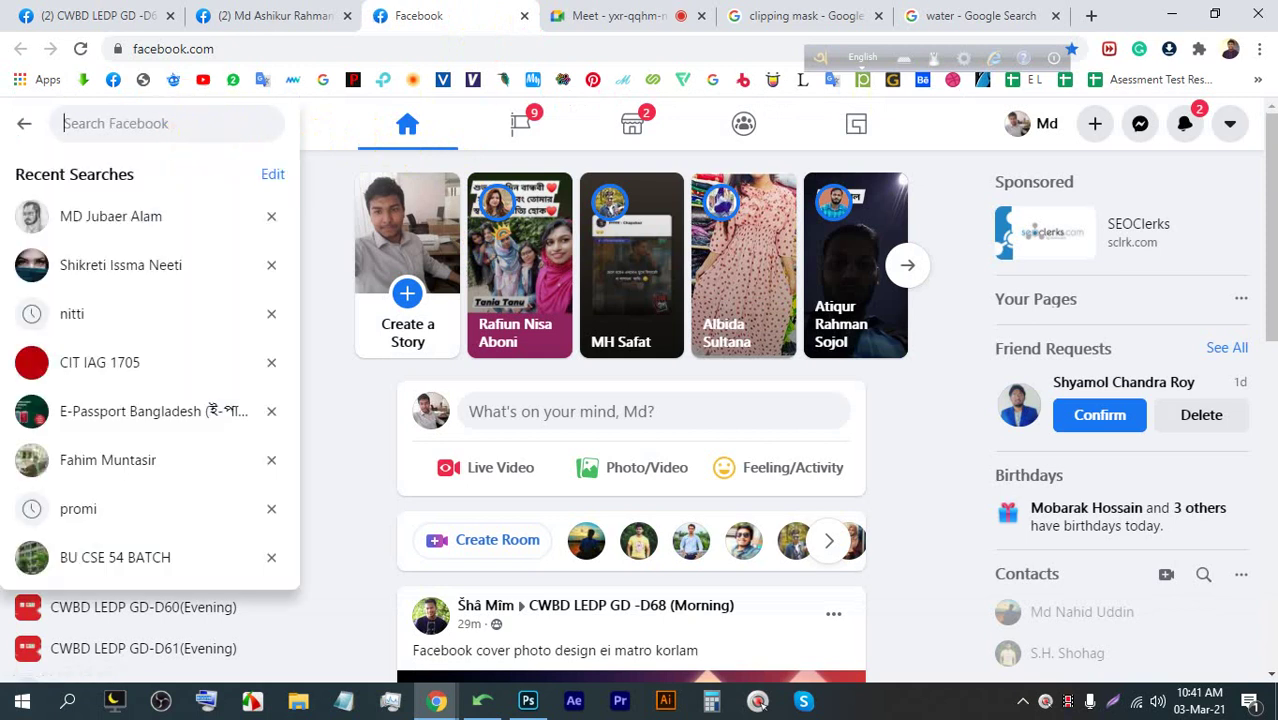
{"action": "type", "text": "apex"}
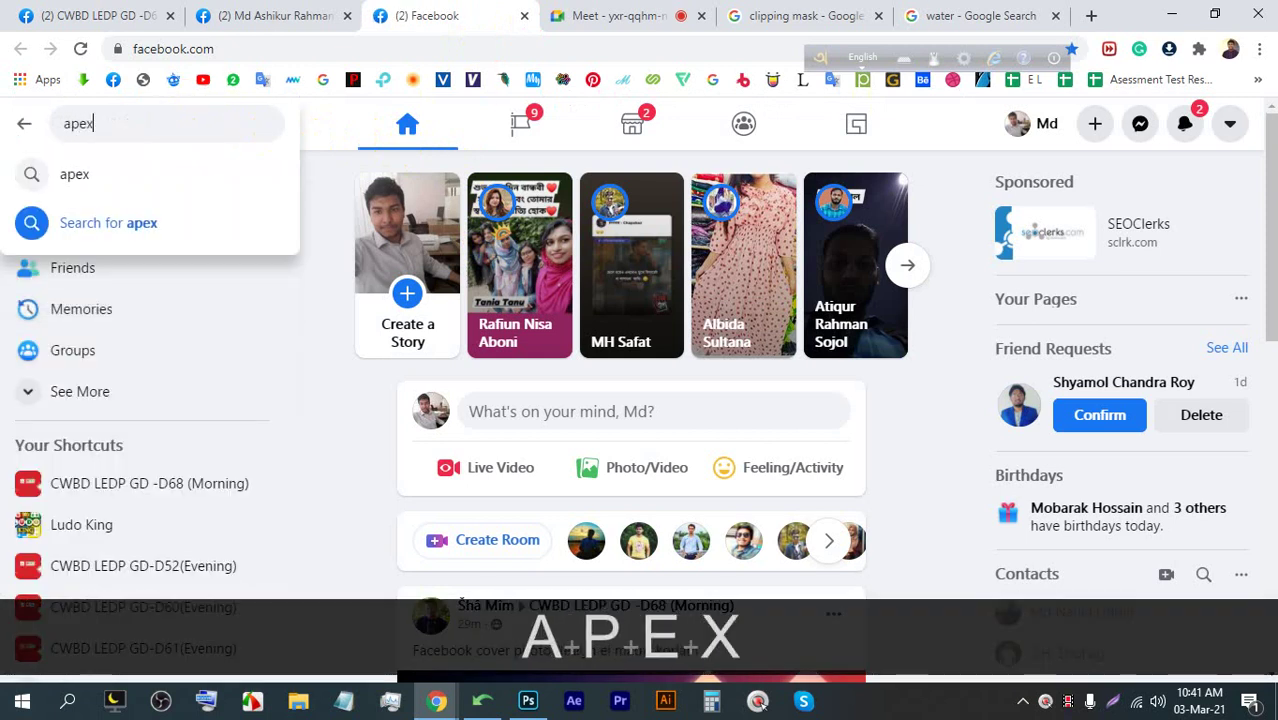
{"action": "left_click", "coordinate": [184, 170]}
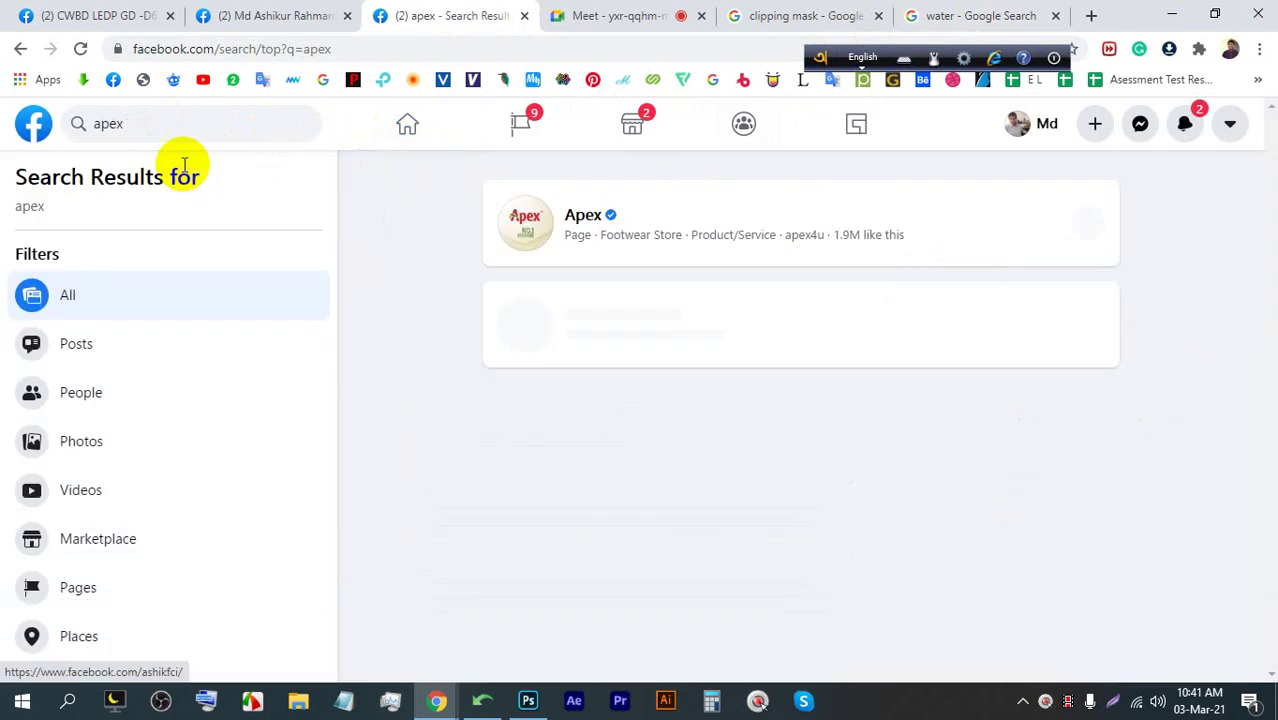
{"action": "left_click", "coordinate": [580, 212]}
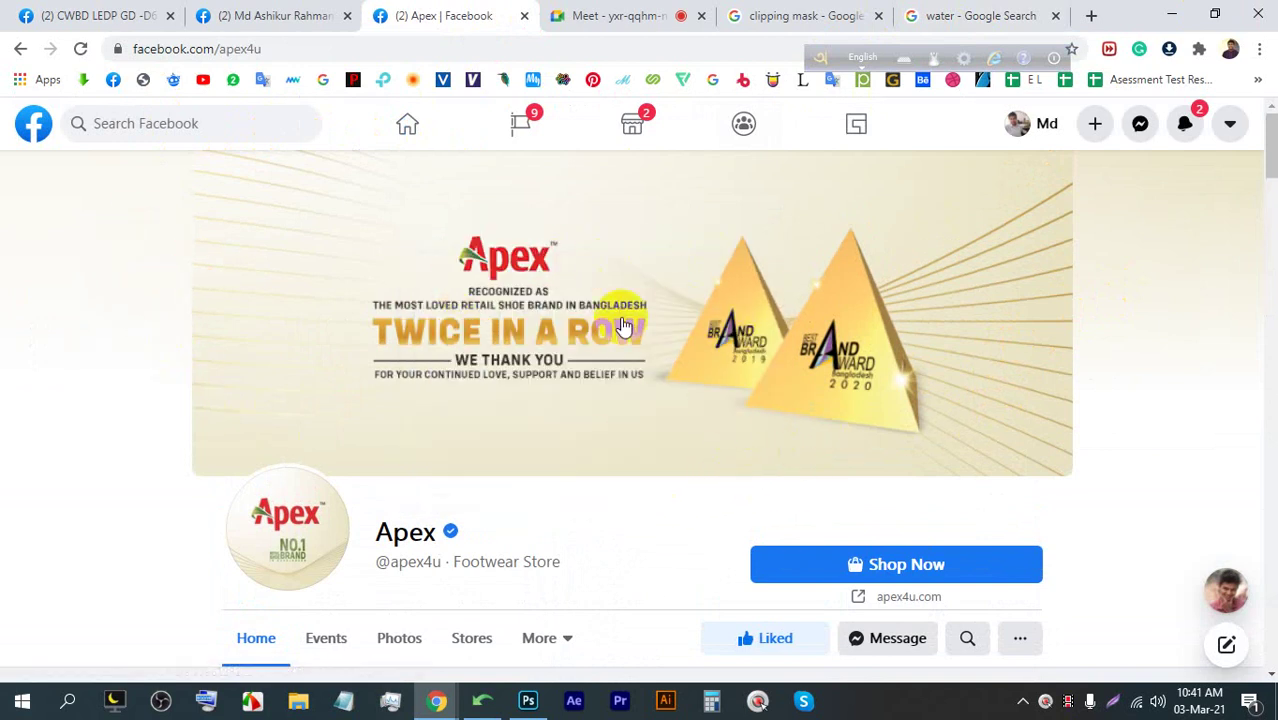
Compare the cover photos of the profile, the group and the Apex page, checking the Meet call in between
{"action": "left_click", "coordinate": [265, 8]}
{"action": "left_click", "coordinate": [35, 12]}
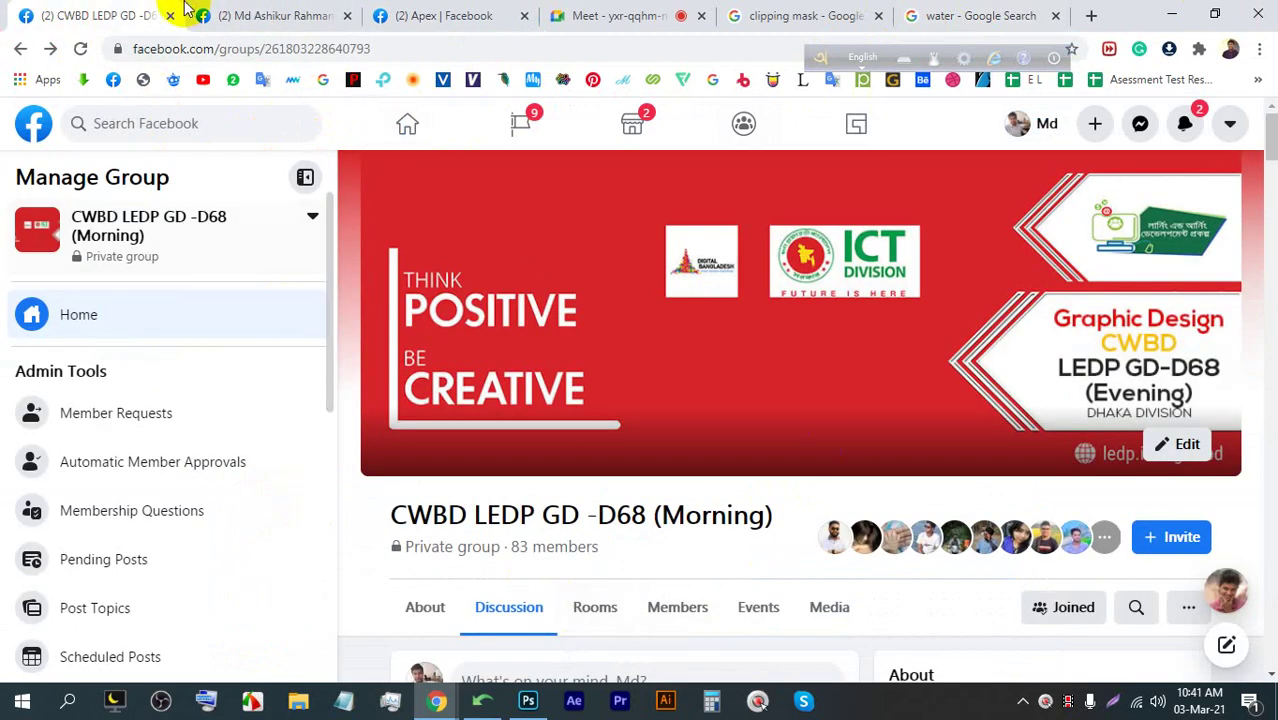
{"action": "left_click", "coordinate": [490, 10]}
{"action": "left_click", "coordinate": [630, 10]}
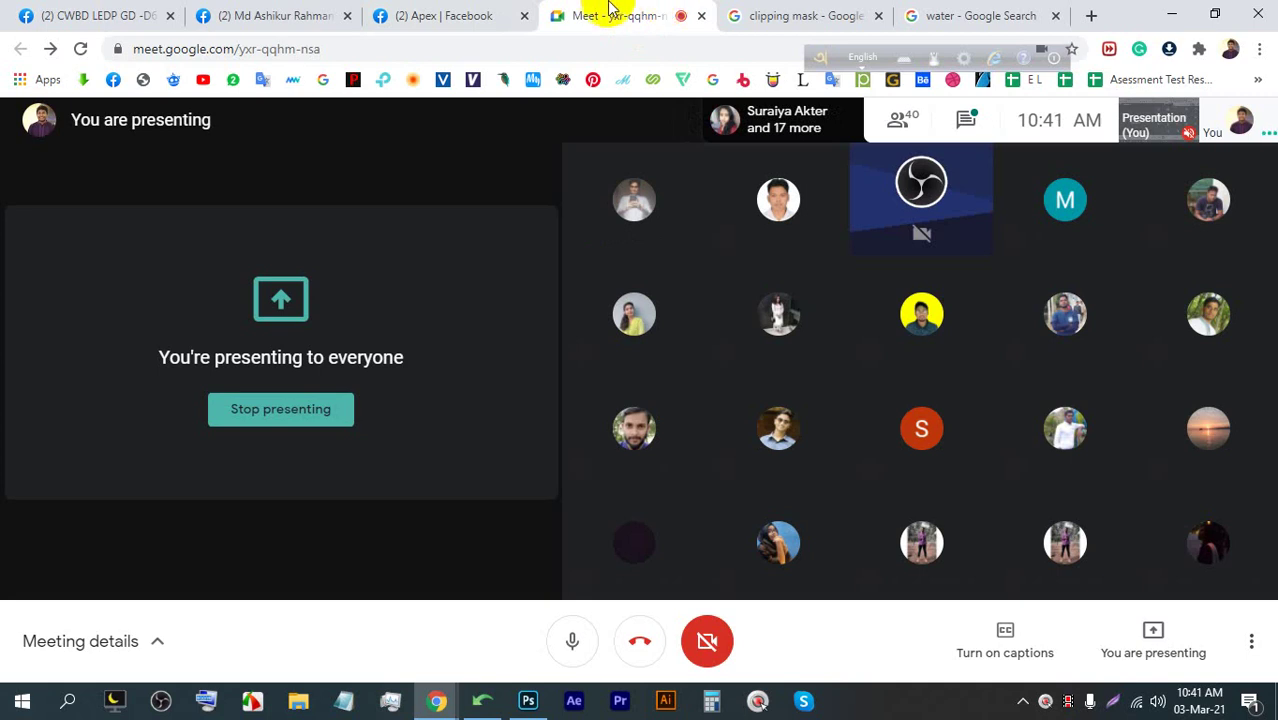
{"action": "left_click", "coordinate": [500, 12]}
{"action": "left_click", "coordinate": [298, 12]}
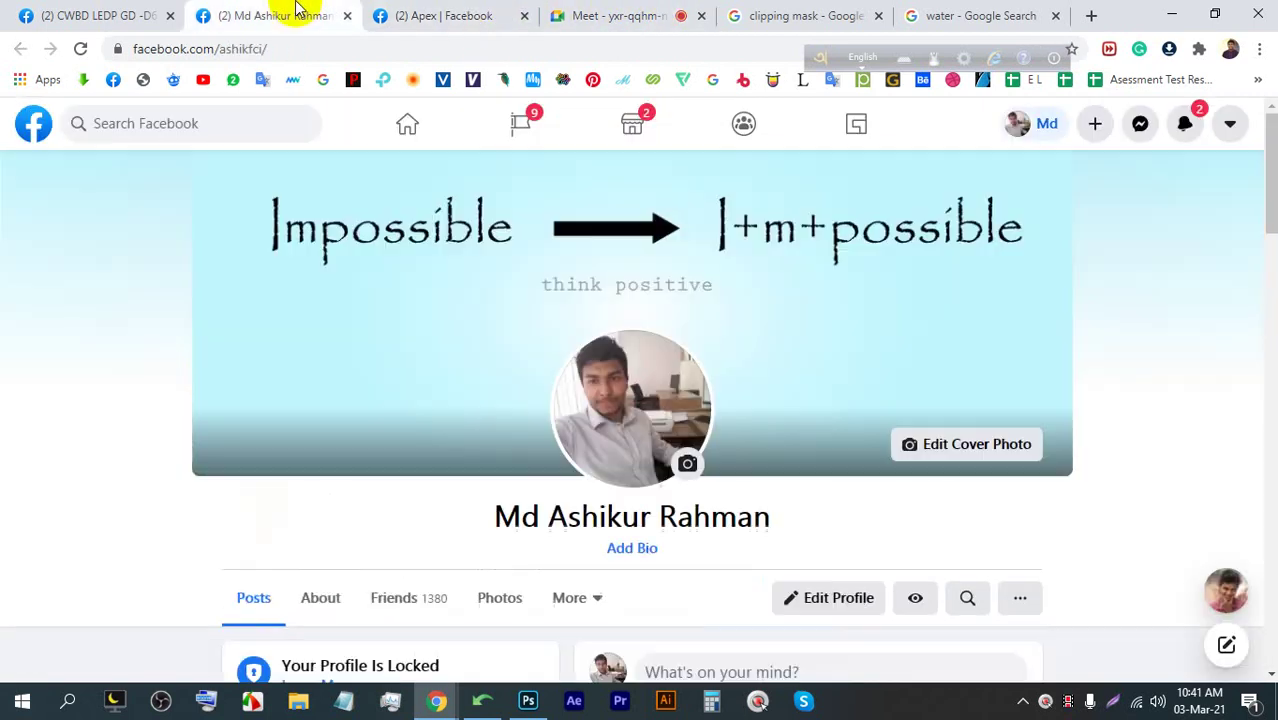
{"action": "left_click", "coordinate": [579, 12]}
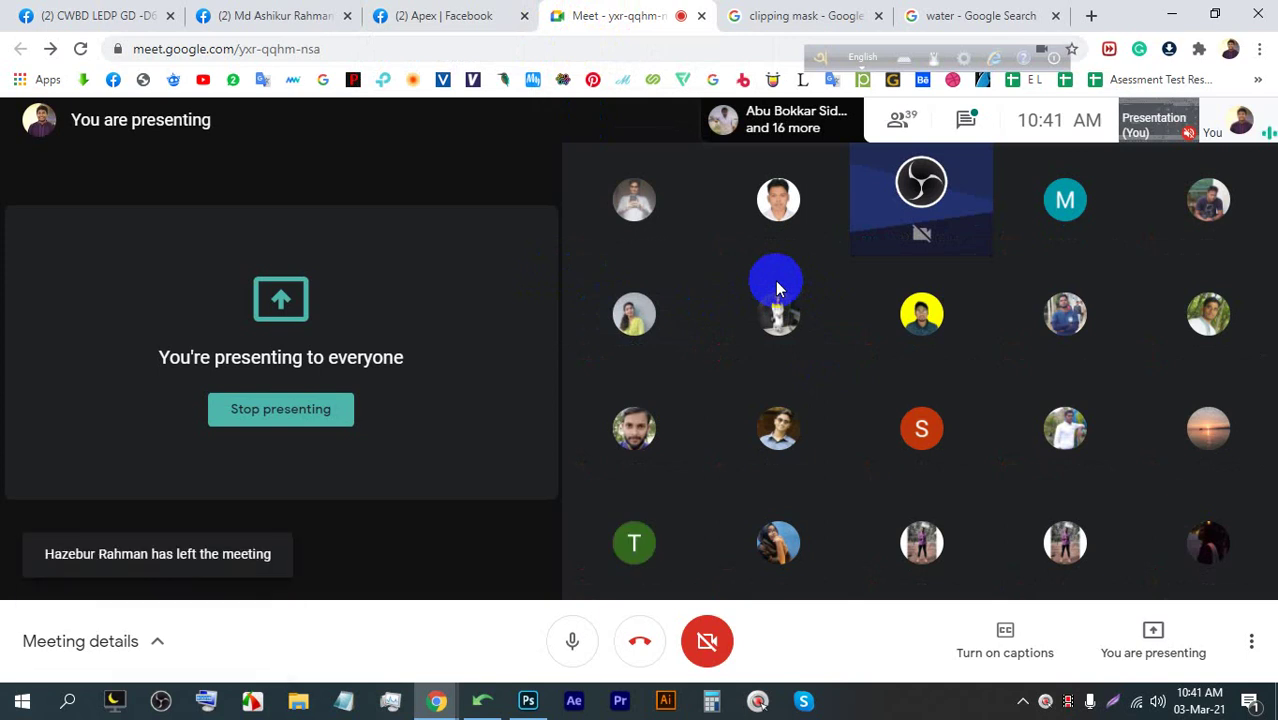
Search Google in a new browser tab for "facebook cover photo size", using the corrected spelling of the query
{"action": "left_click", "coordinate": [1090, 15]}
{"action": "left_click", "coordinate": [684, 45]}
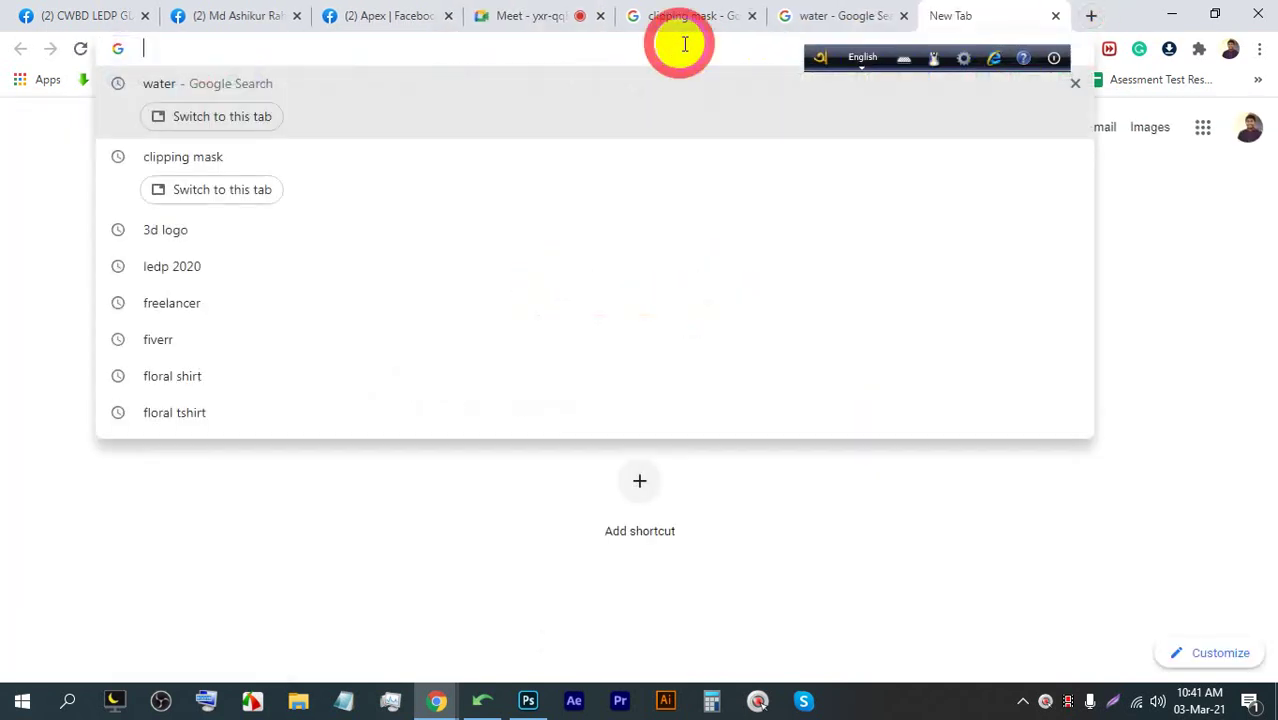
{"action": "type", "text": "facebook cove"}
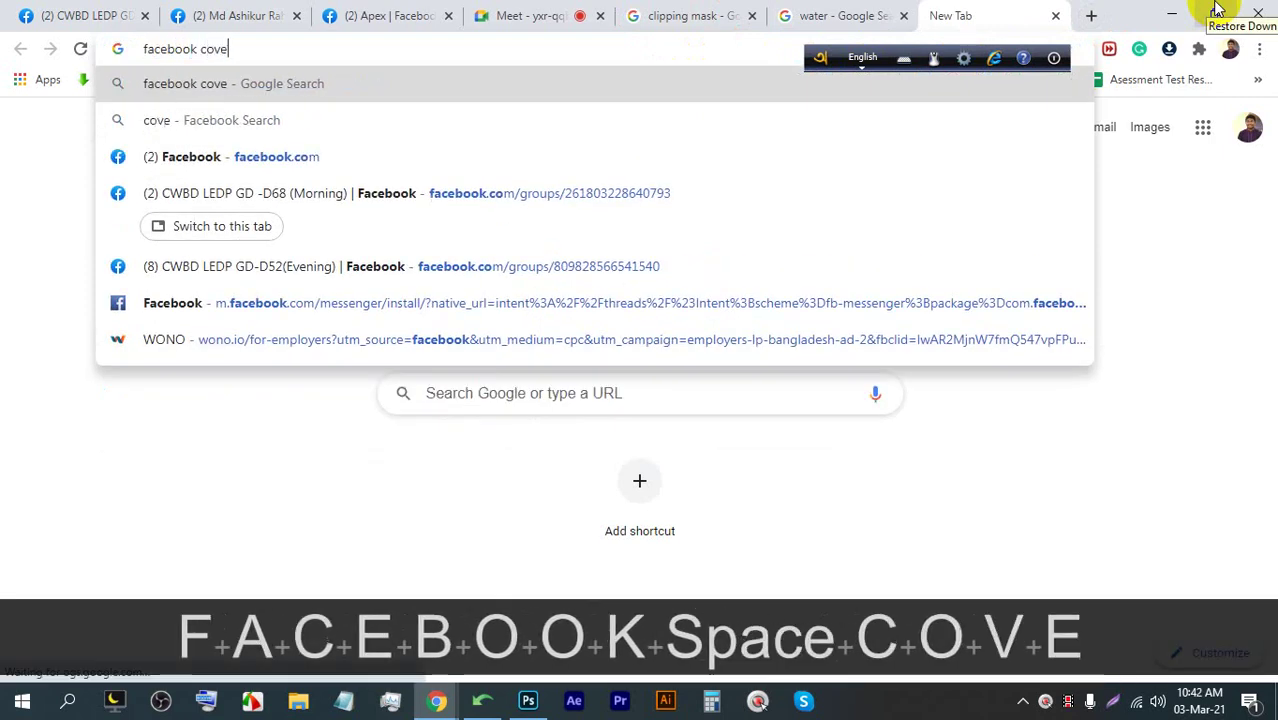
{"action": "type", "text": "r pohto"}
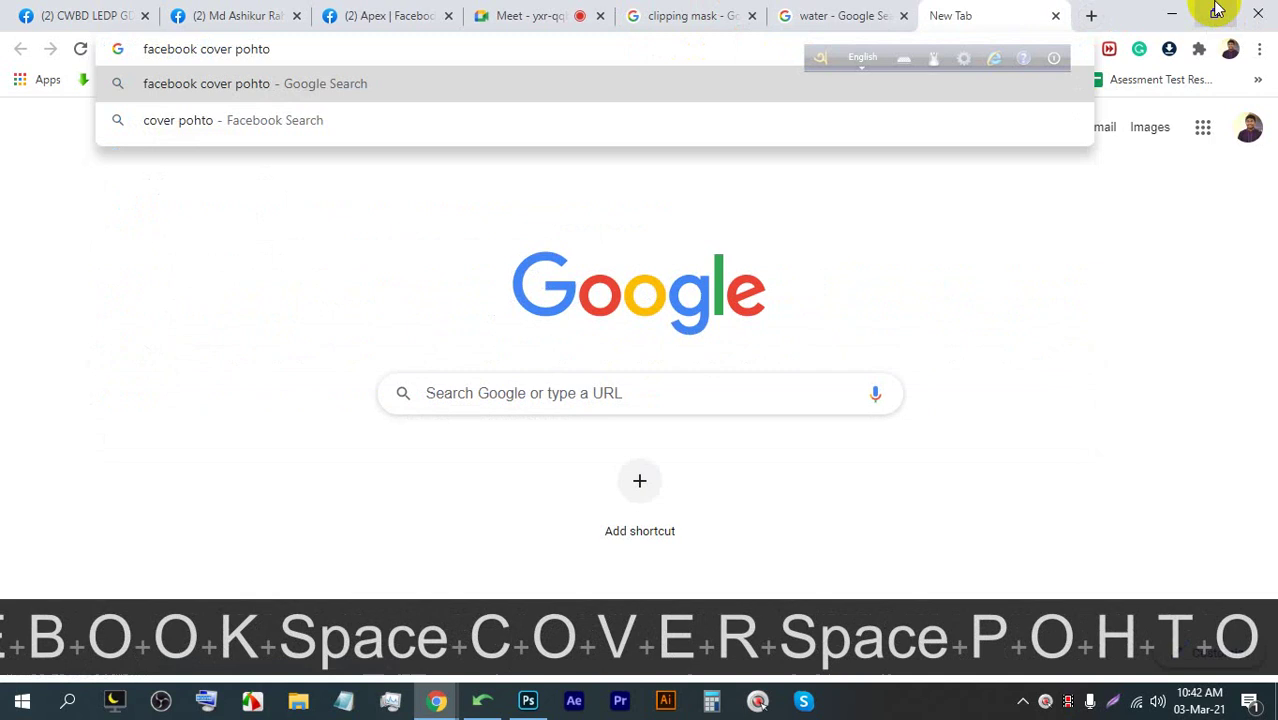
{"action": "type", "text": " sixe"}
{"action": "key", "text": "BackSpace"}
{"action": "key", "text": "BackSpace"}
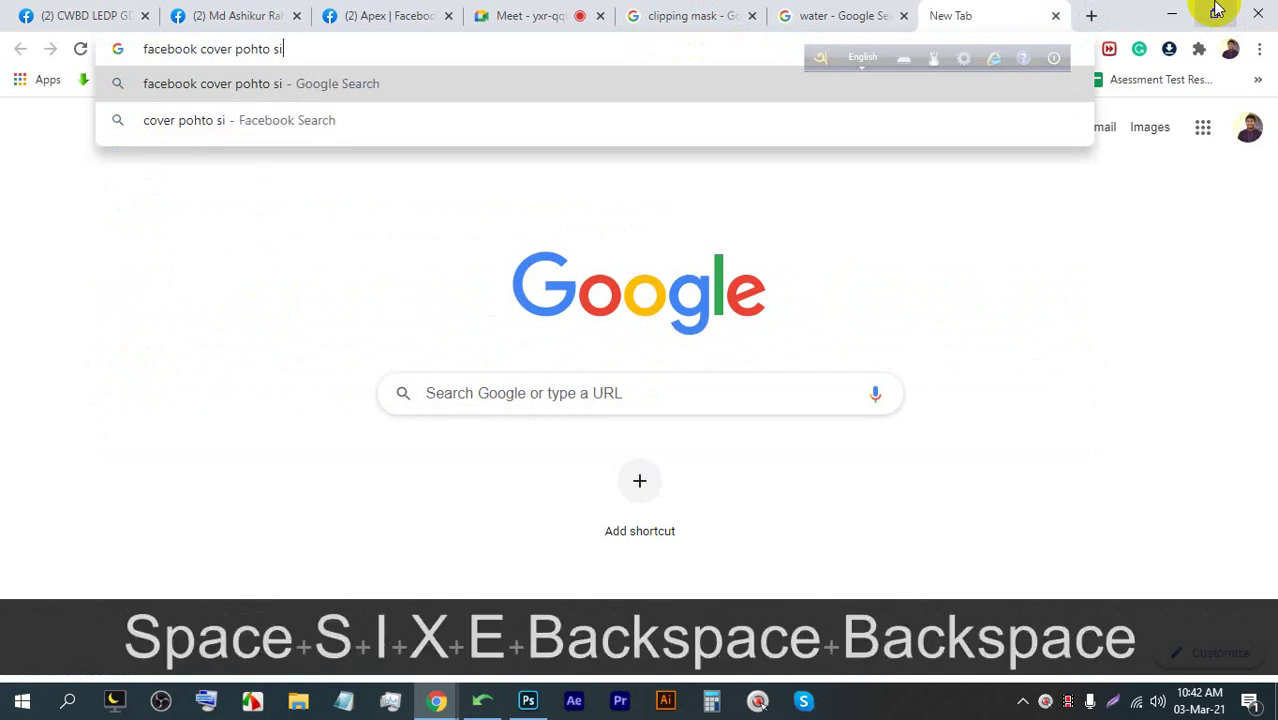
{"action": "type", "text": "ze"}
{"action": "key", "text": "Return"}
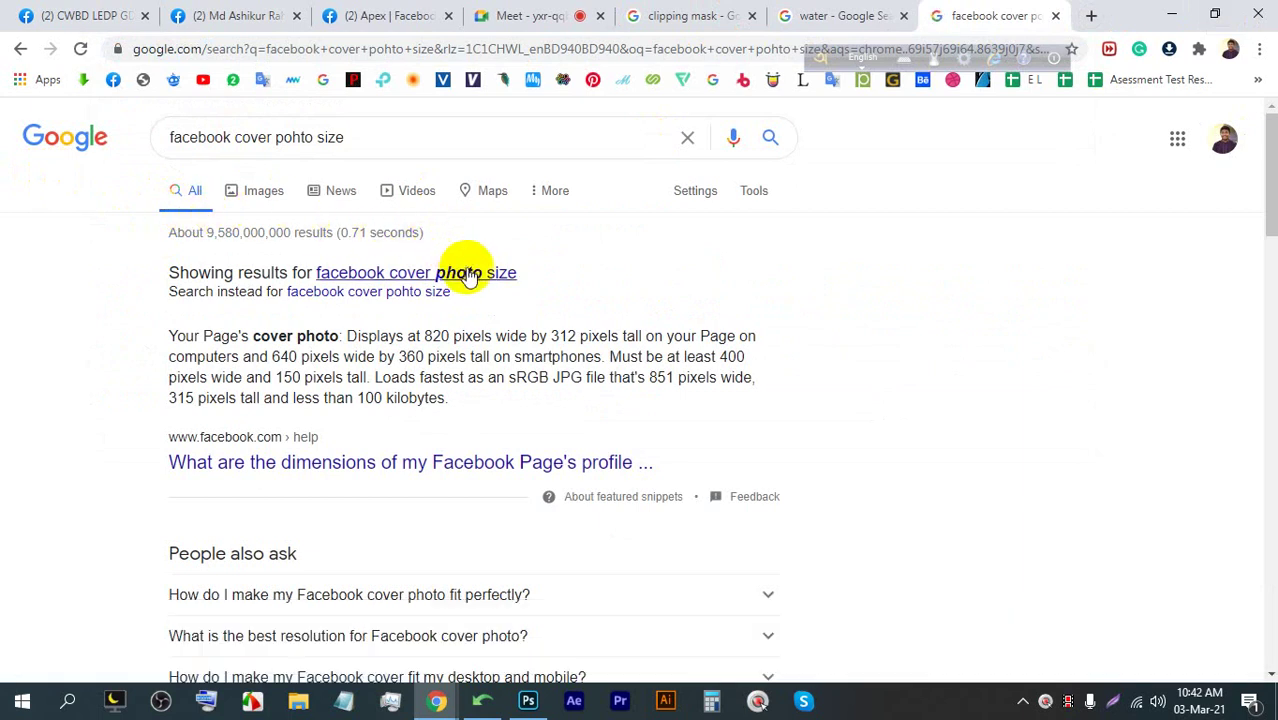
{"action": "left_click", "coordinate": [470, 278]}
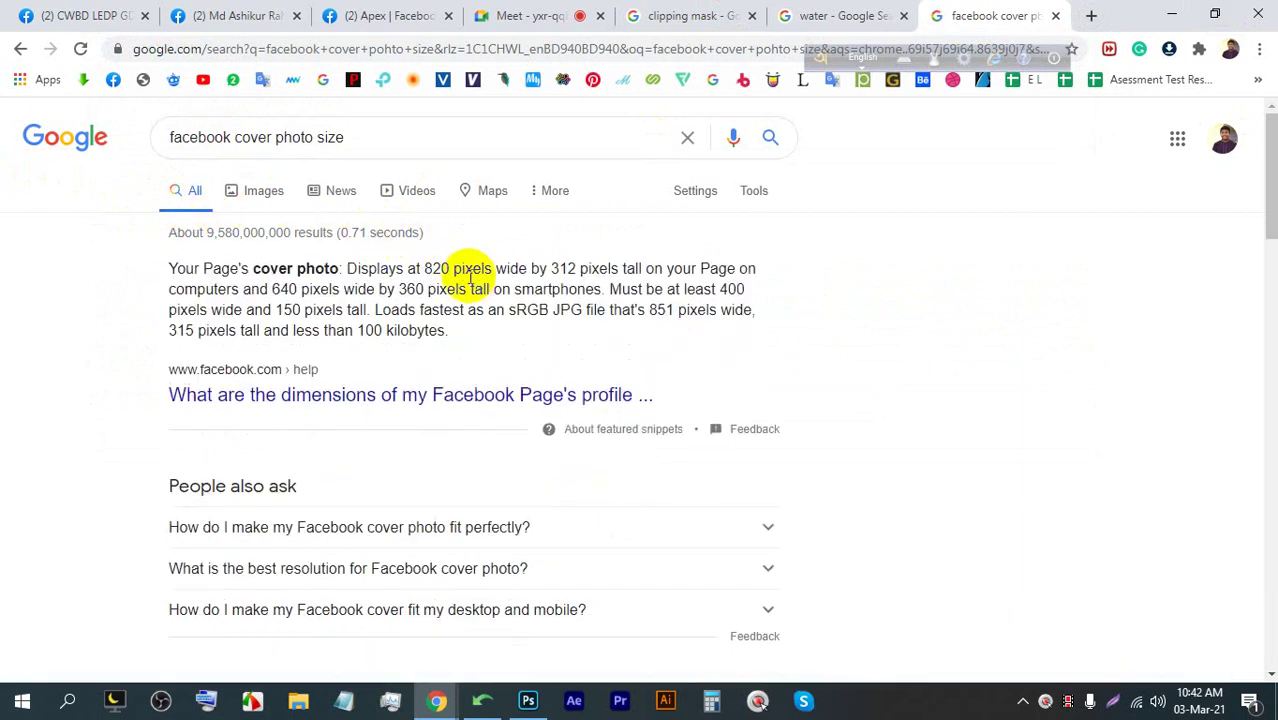
Examine the Page cover photo dimensions in the featured answer, highlighting the width value for computers
{"action": "left_click", "coordinate": [351, 267]}
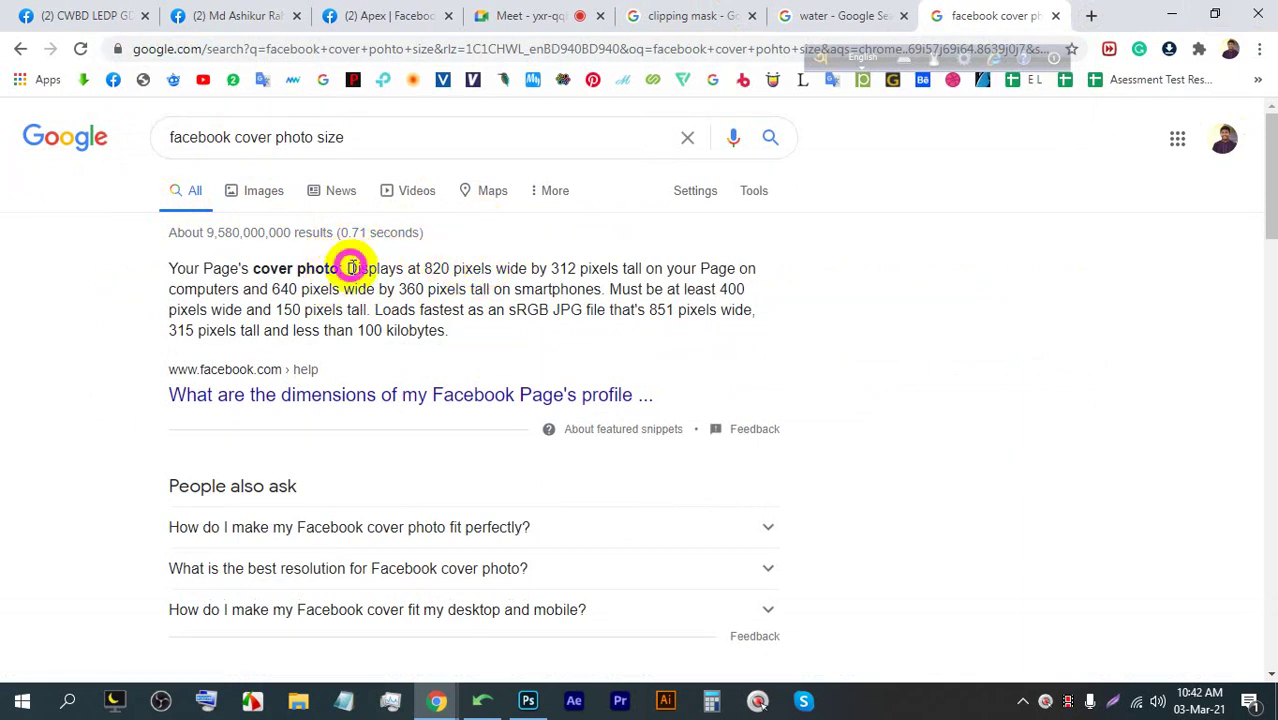
{"action": "left_click_drag", "start_coordinate": [337, 232], "coordinate": [424, 232]}
{"action": "left_click", "coordinate": [330, 265]}
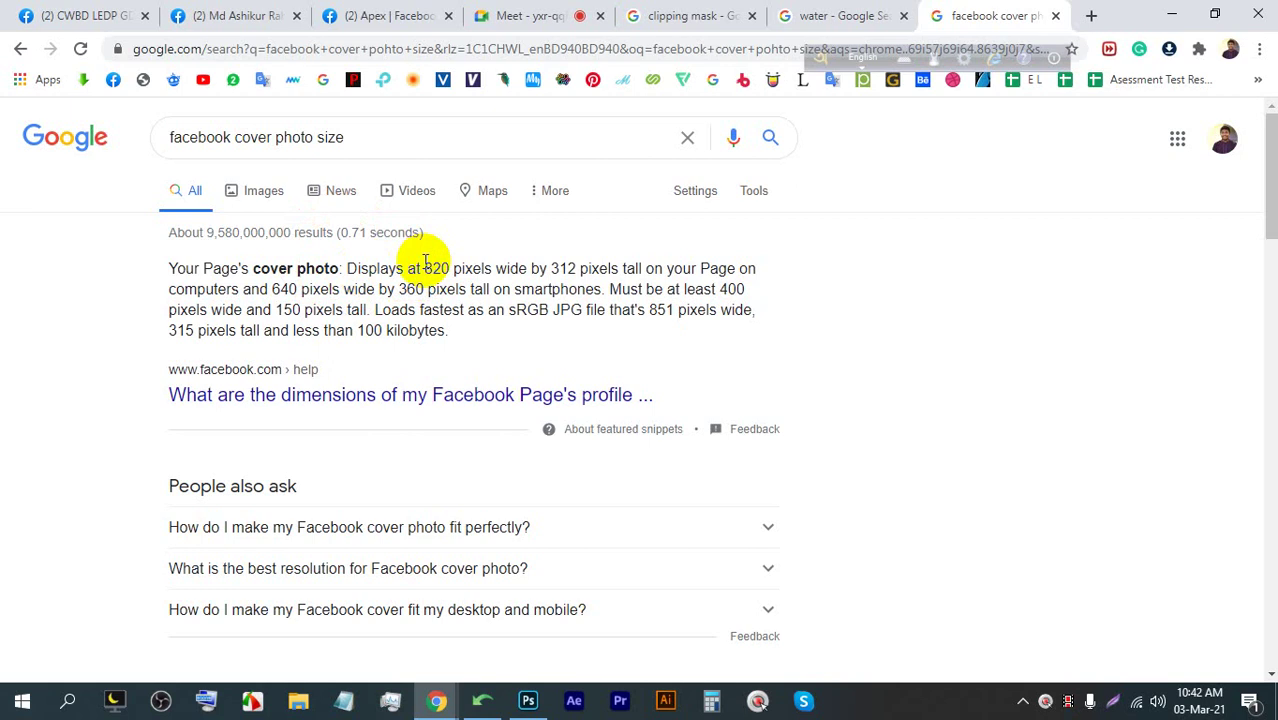
{"action": "mouse_move", "coordinate": [425, 268]}
{"action": "left_mouse_down"}
{"action": "mouse_move", "coordinate": [569, 268]}
{"action": "mouse_move", "coordinate": [428, 265]}
{"action": "mouse_move", "coordinate": [450, 268]}
{"action": "left_mouse_up"}
{"action": "left_click", "coordinate": [576, 262]}
{"action": "left_click", "coordinate": [436, 270]}
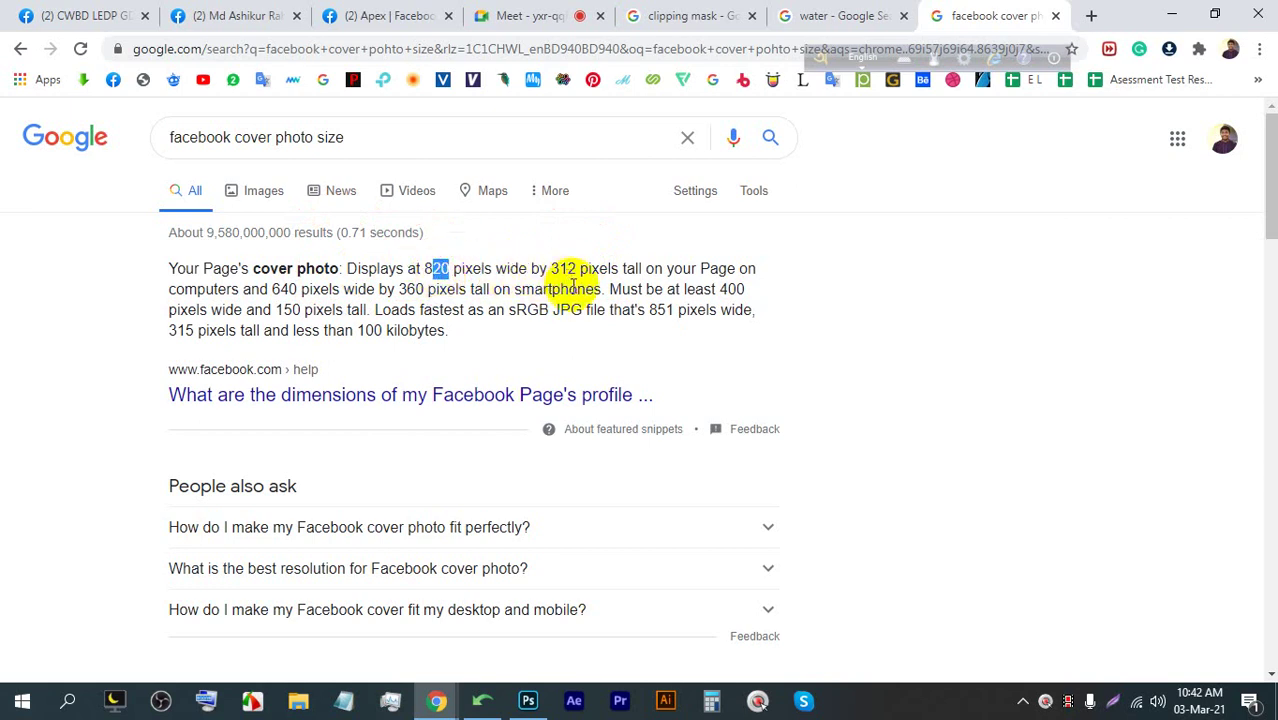
Capture the search results as a screenshot, mark the computer and smartphone cover sizes in red, and discard the capture
{"action": "left_click", "coordinate": [1110, 698]}
{"action": "left_click_drag", "start_coordinate": [1177, 572], "coordinate": [5, 6]}
{"action": "left_click", "coordinate": [1194, 398]}
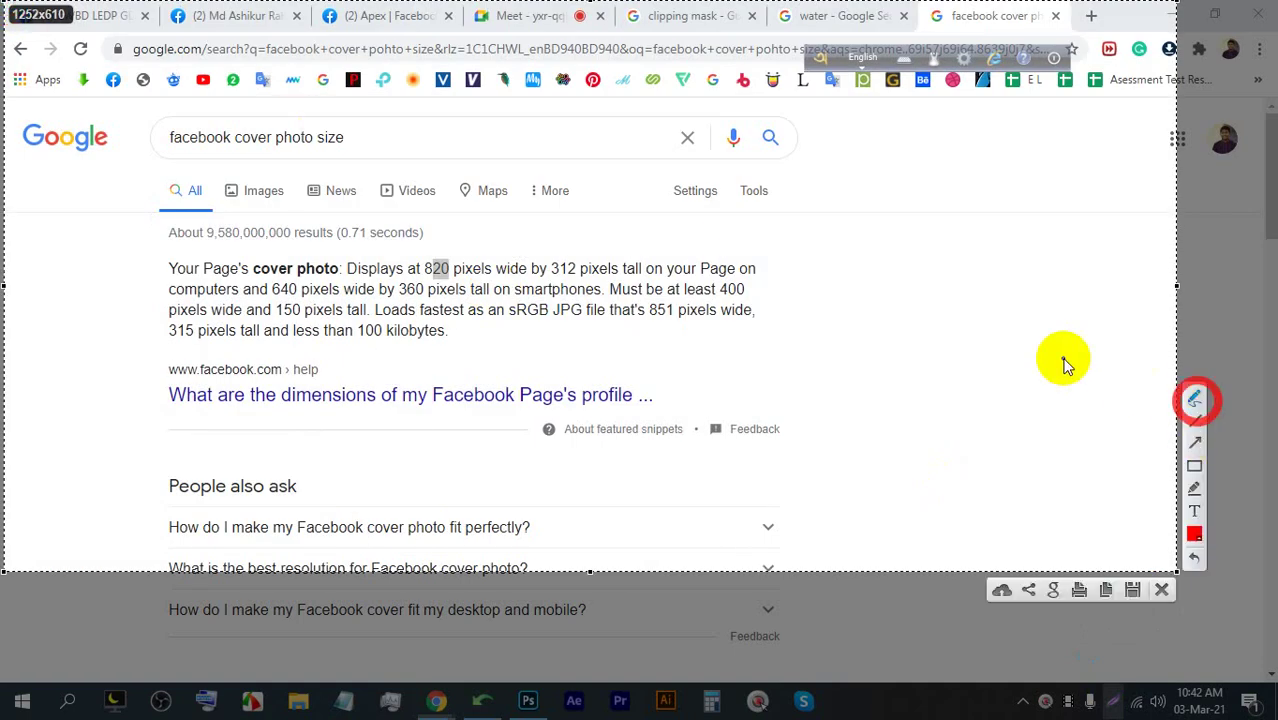
{"action": "mouse_move", "coordinate": [450, 262]}
{"action": "left_mouse_down"}
{"action": "mouse_move", "coordinate": [421, 278]}
{"action": "mouse_move", "coordinate": [536, 289]}
{"action": "mouse_move", "coordinate": [585, 270]}
{"action": "mouse_move", "coordinate": [470, 254]}
{"action": "left_mouse_up"}
{"action": "mouse_move", "coordinate": [550, 240]}
{"action": "left_mouse_down"}
{"action": "mouse_move", "coordinate": [562, 251]}
{"action": "mouse_move", "coordinate": [813, 198]}
{"action": "left_mouse_up"}
{"action": "mouse_move", "coordinate": [318, 286]}
{"action": "left_mouse_down"}
{"action": "mouse_move", "coordinate": [265, 288]}
{"action": "mouse_move", "coordinate": [282, 304]}
{"action": "mouse_move", "coordinate": [335, 305]}
{"action": "mouse_move", "coordinate": [608, 292]}
{"action": "mouse_move", "coordinate": [607, 279]}
{"action": "mouse_move", "coordinate": [508, 285]}
{"action": "left_mouse_up"}
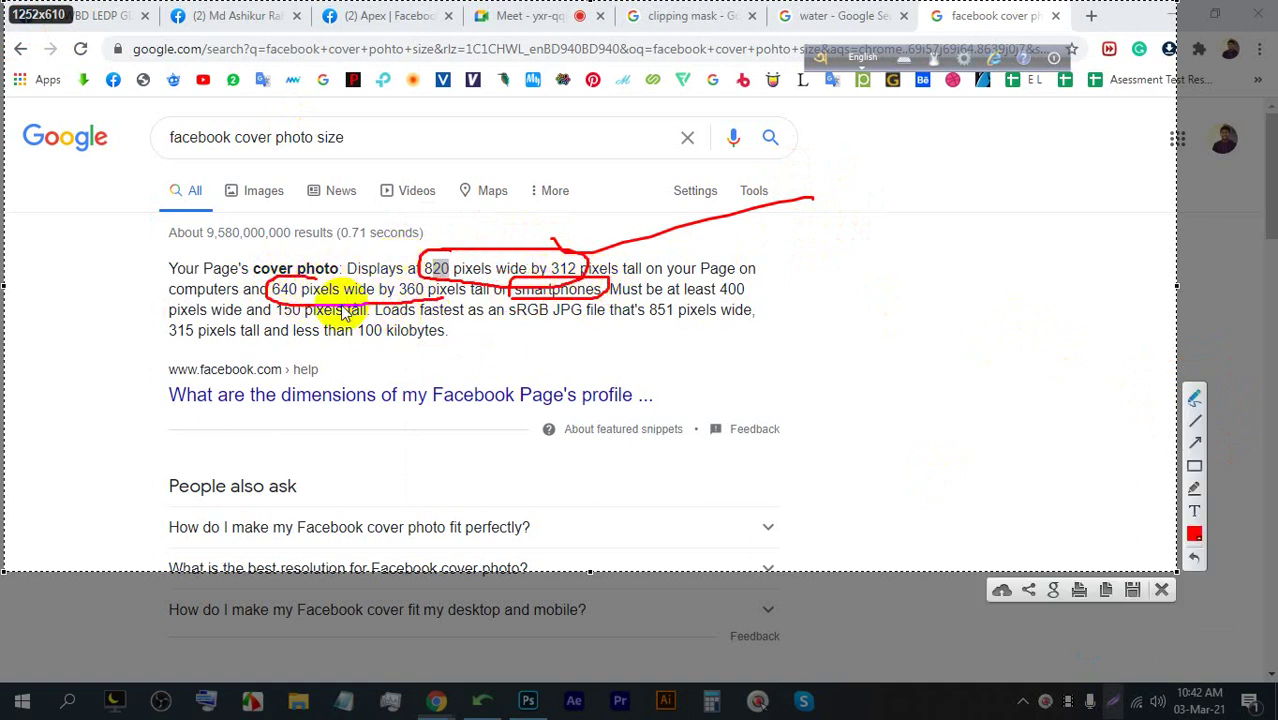
{"action": "left_click_drag", "start_coordinate": [556, 243], "coordinate": [1172, 142]}
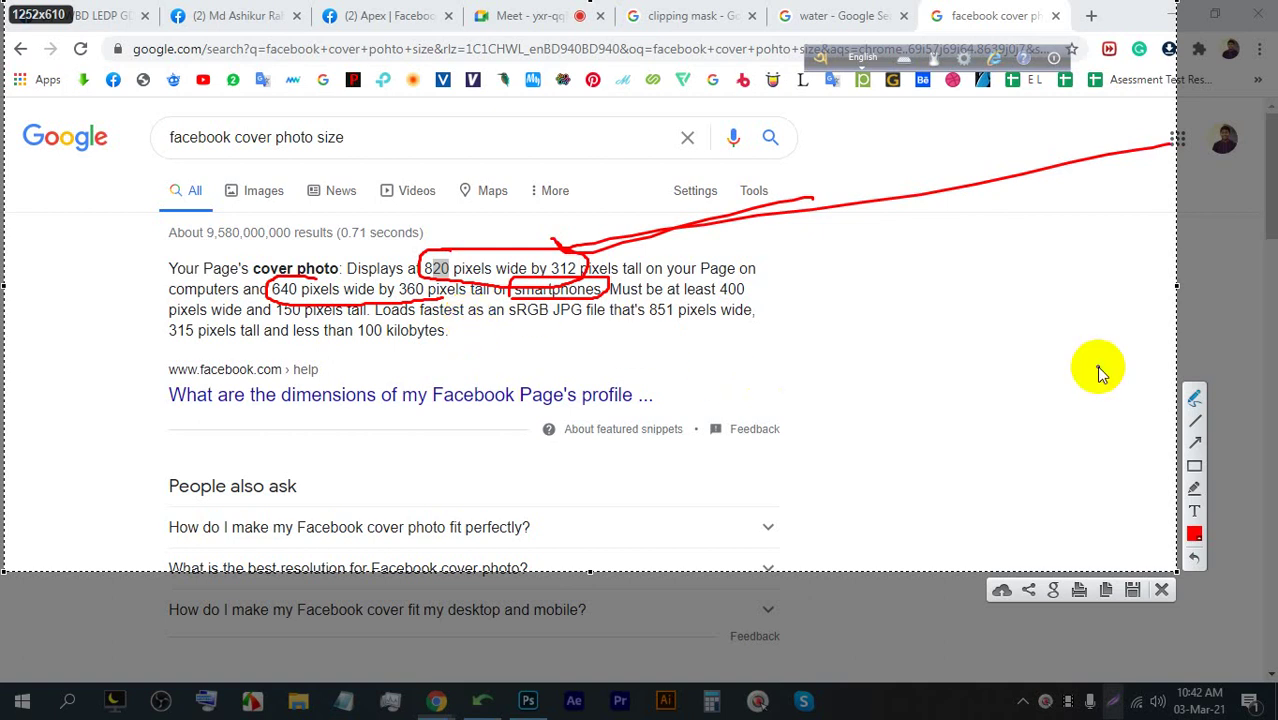
{"action": "left_click", "coordinate": [1162, 589]}
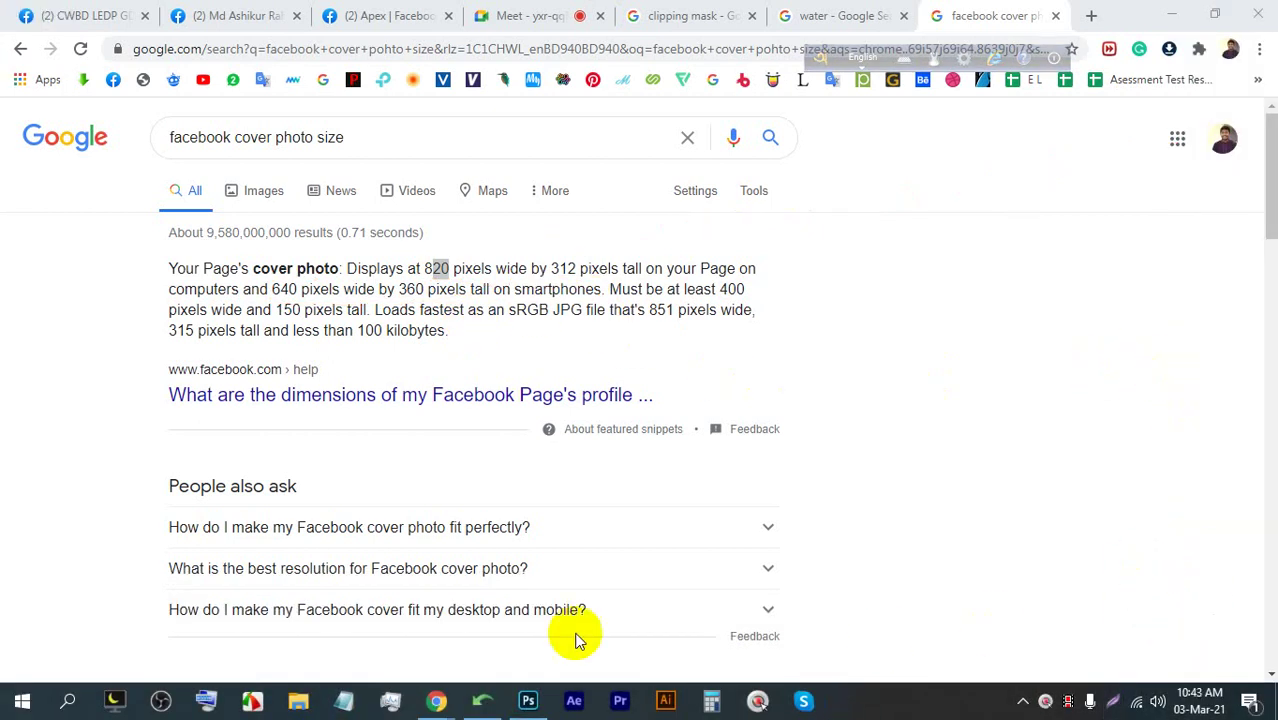
Switch to Photoshop and close the floating Properties panel over the home screen
{"action": "left_click", "coordinate": [528, 700]}
{"action": "left_click", "coordinate": [255, 68]}
{"action": "left_click", "coordinate": [636, 274]}
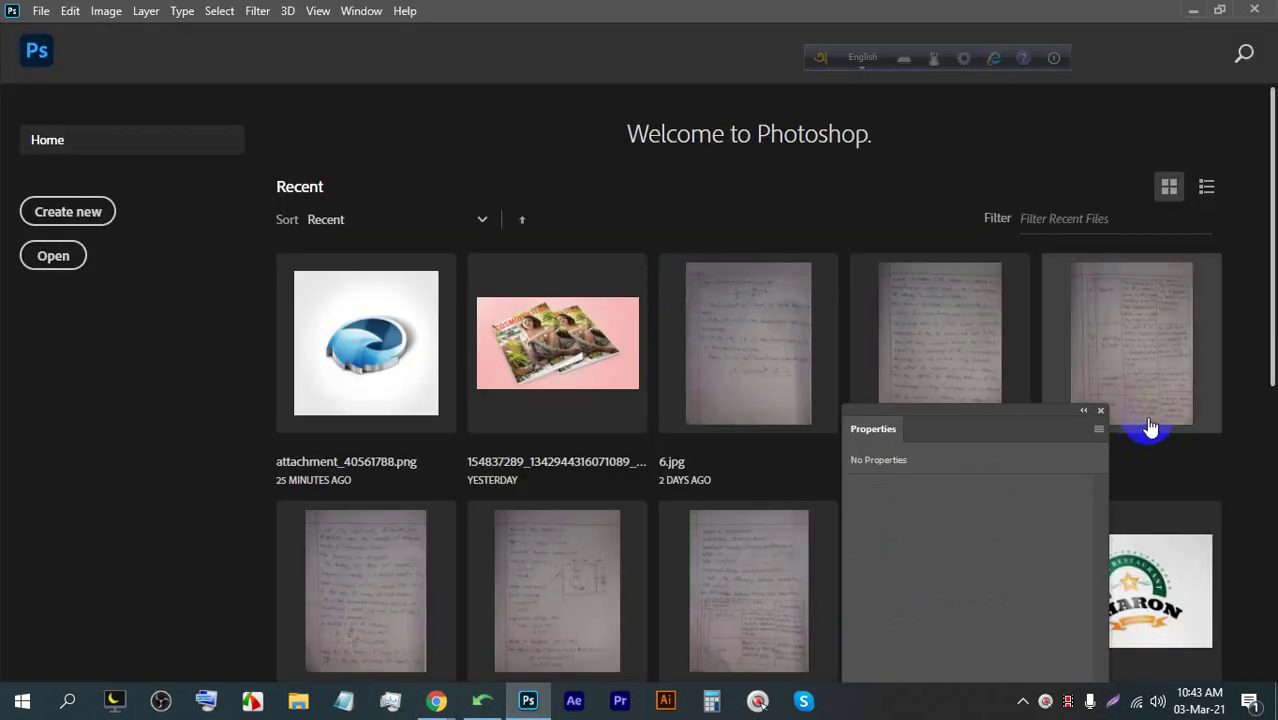
{"action": "left_click", "coordinate": [1100, 412]}
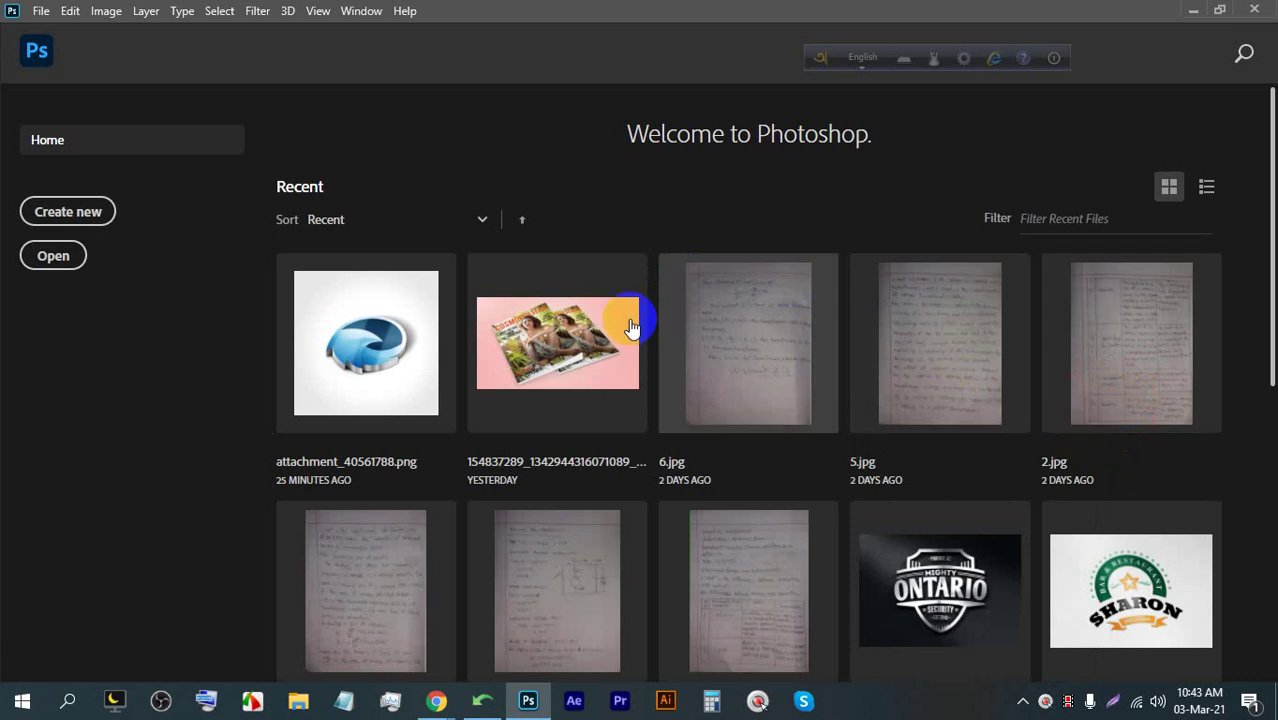
Set up a new document with a width of 820 pixels and a height of 312 pixels
{"action": "left_click", "coordinate": [70, 207]}
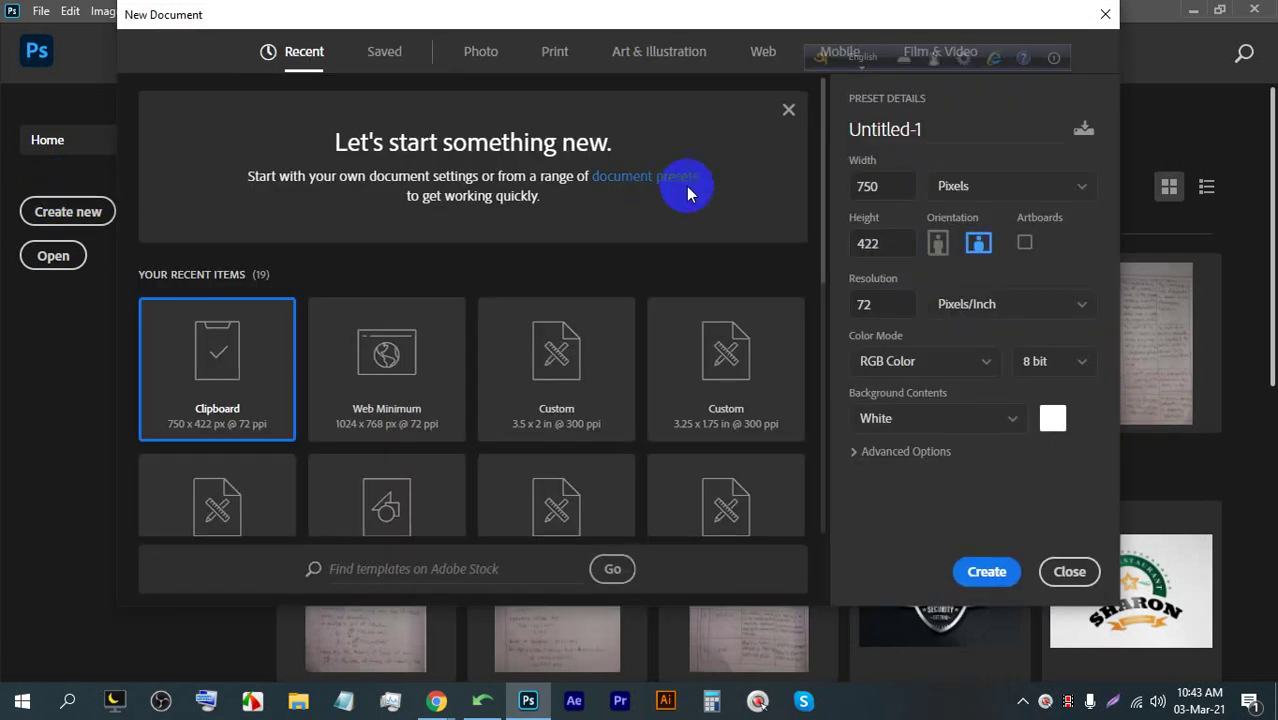
{"action": "left_click", "coordinate": [890, 185]}
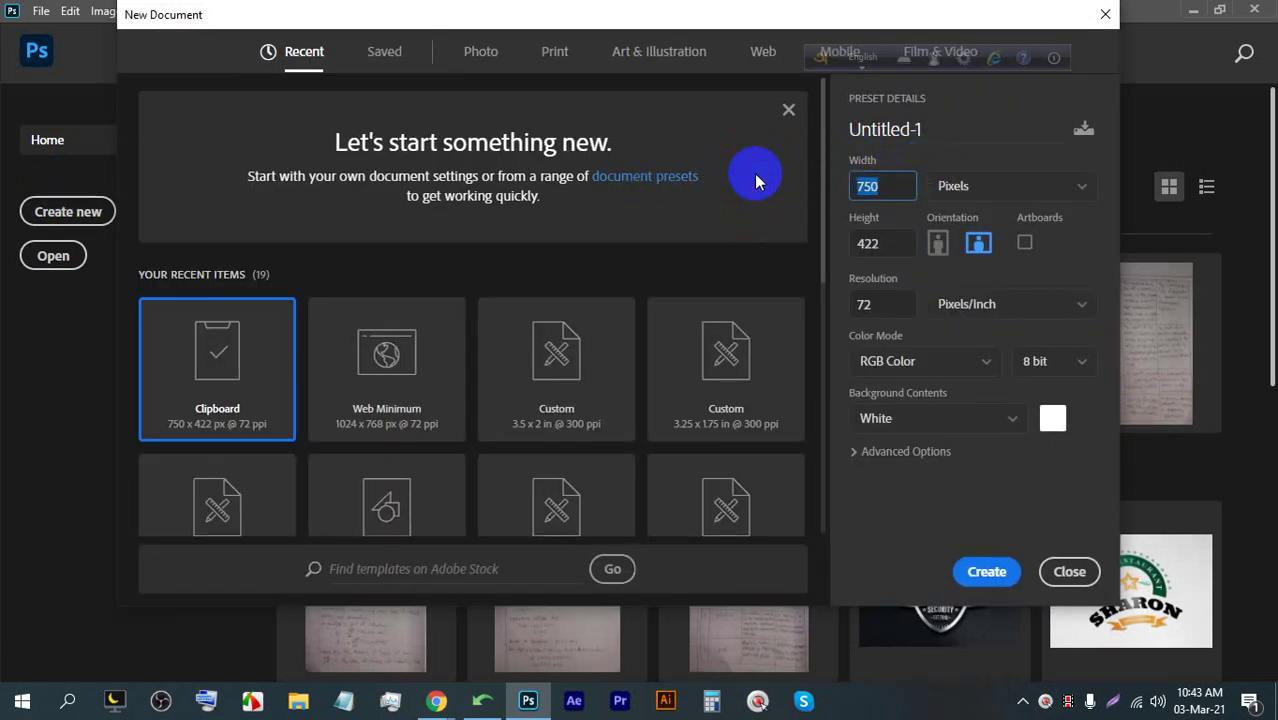
{"action": "type", "text": "820"}
{"action": "left_click", "coordinate": [852, 243]}
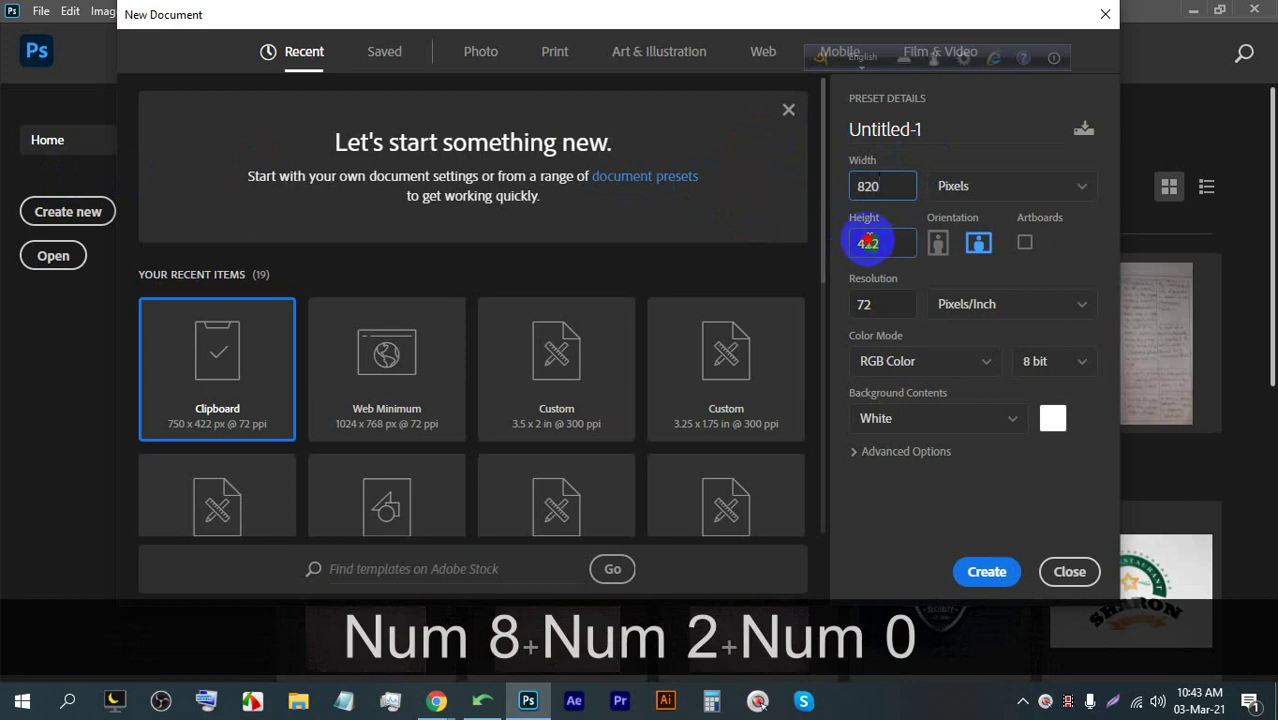
{"action": "type", "text": "312"}
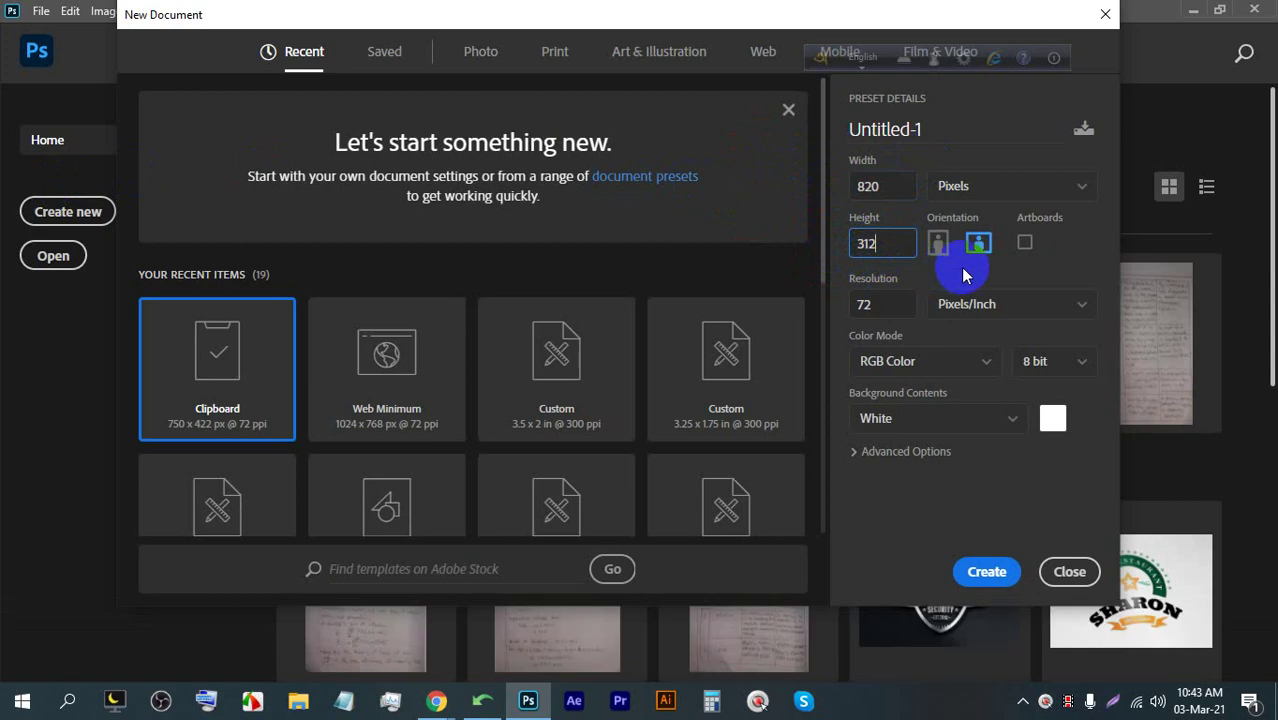
{"action": "left_click", "coordinate": [864, 302]}
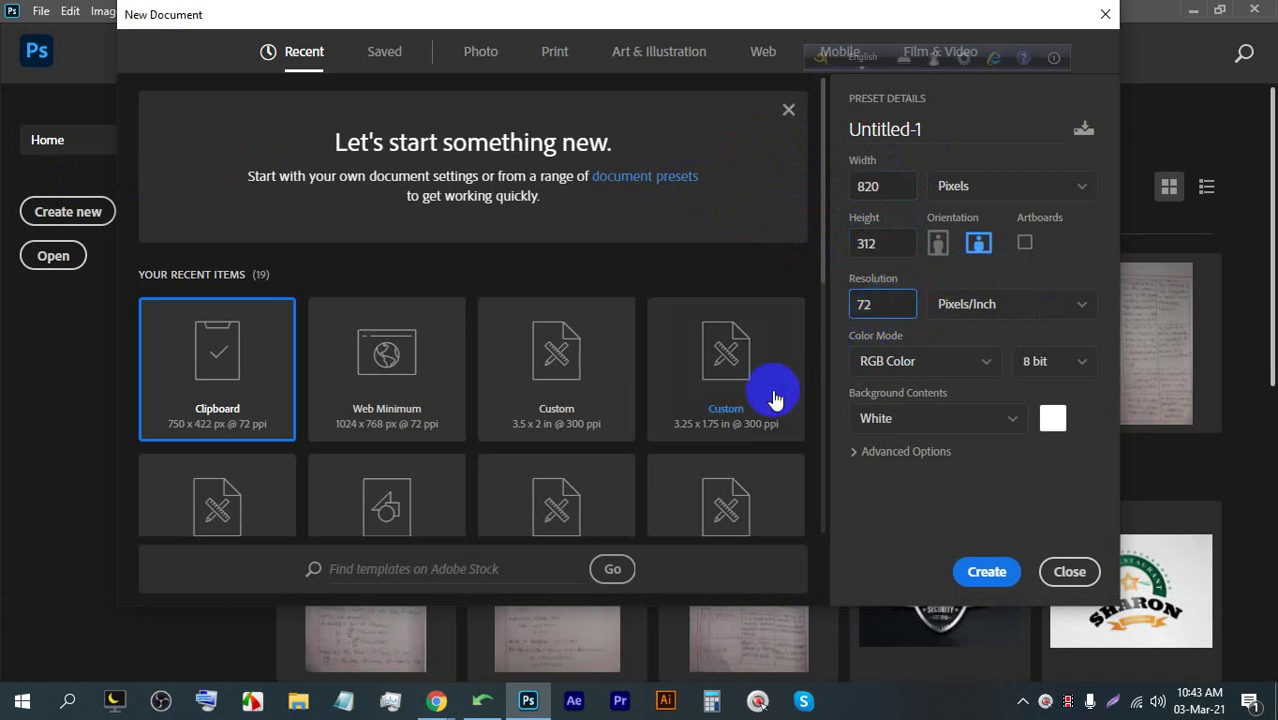
Switch to Chrome, check the Google Meet call, look through the CWBD LEDP GD -D68 (Morning) group's posts and return to the call
{"action": "mouse_move", "coordinate": [442, 686]}
{"action": "left_click", "coordinate": [380, 620]}
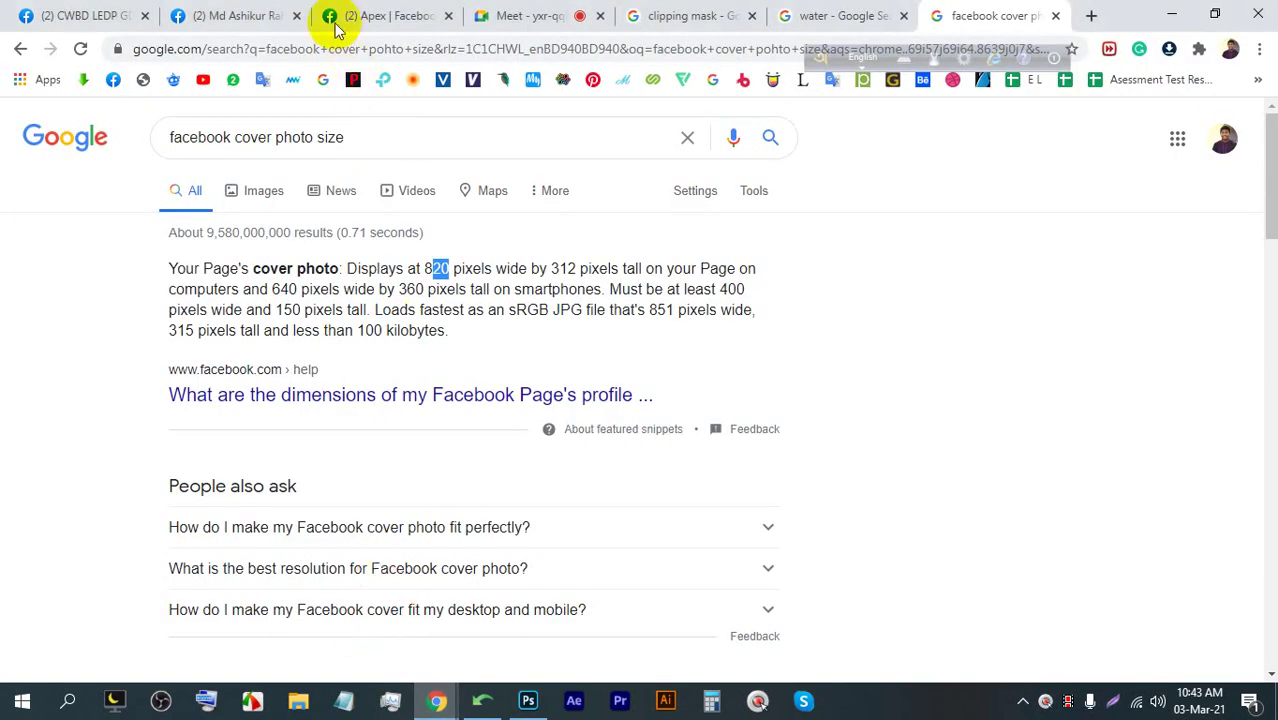
{"action": "left_click", "coordinate": [490, 13]}
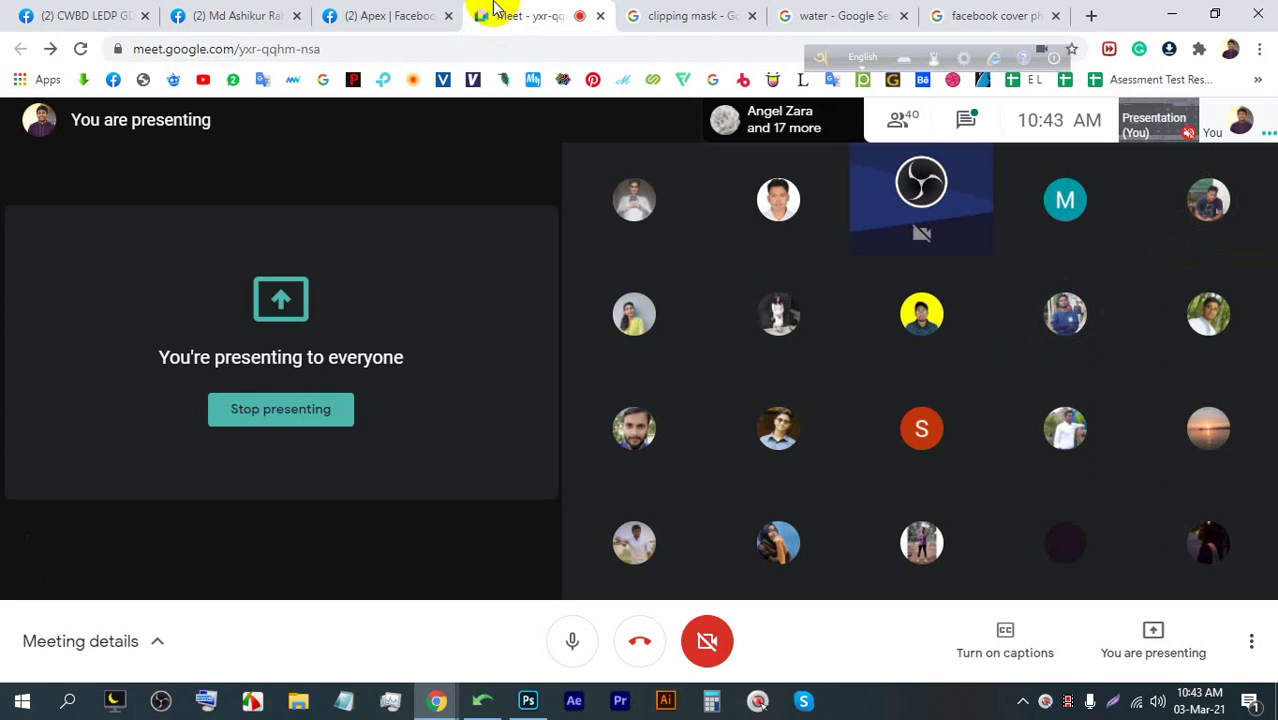
{"action": "left_click", "coordinate": [212, 12]}
{"action": "left_click", "coordinate": [86, 14]}
{"action": "scroll", "coordinate": [442, 357], "scroll_direction": "down", "scroll_amount": 8}
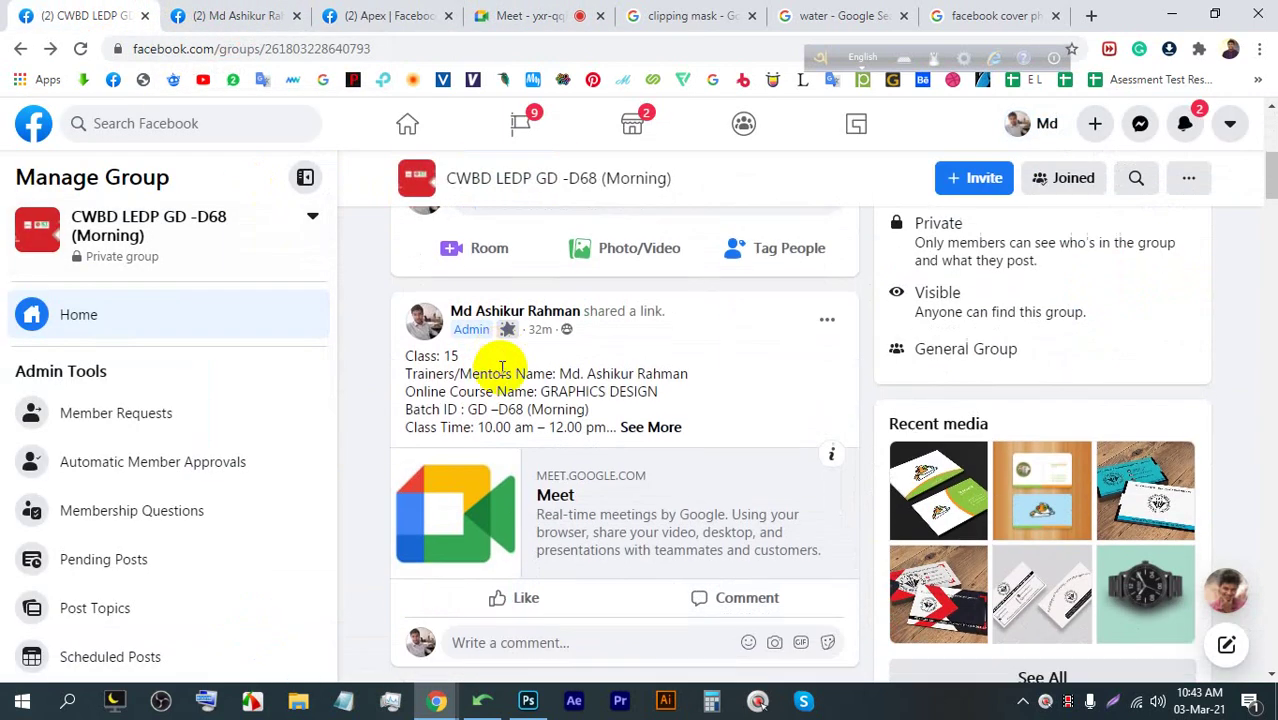
{"action": "left_click", "coordinate": [518, 16]}
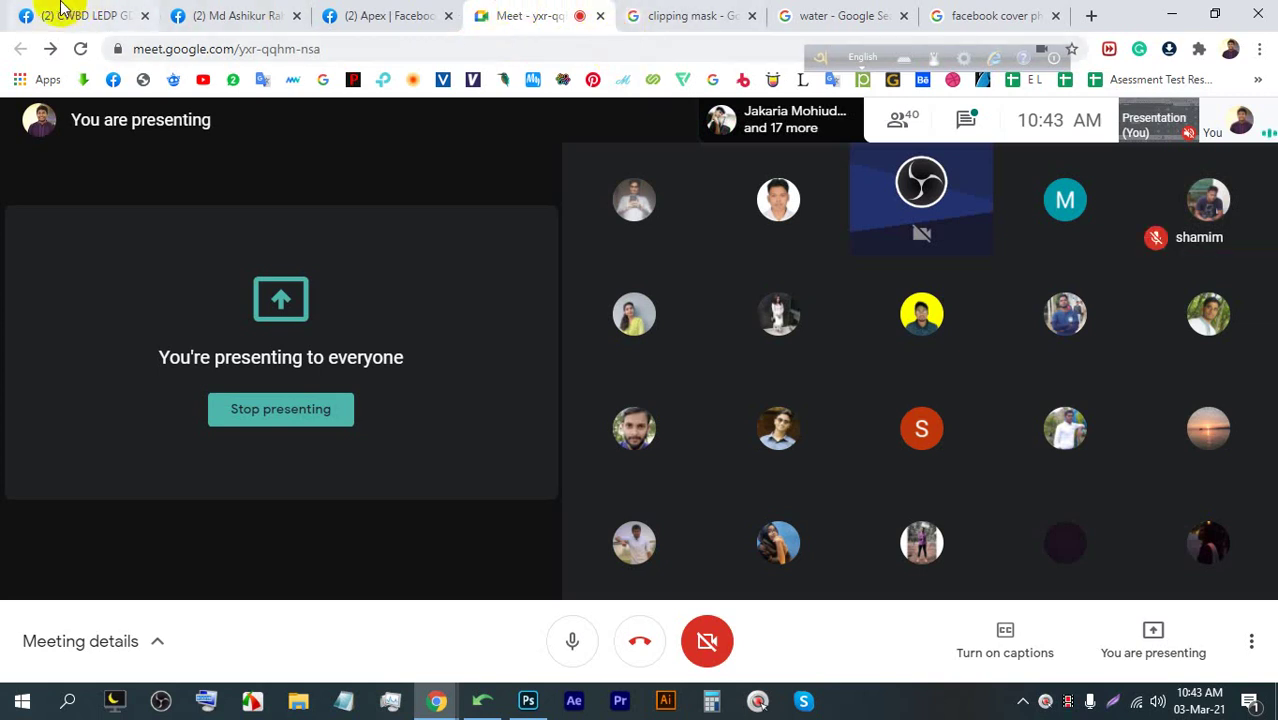
{"action": "mouse_move", "coordinate": [632, 405]}
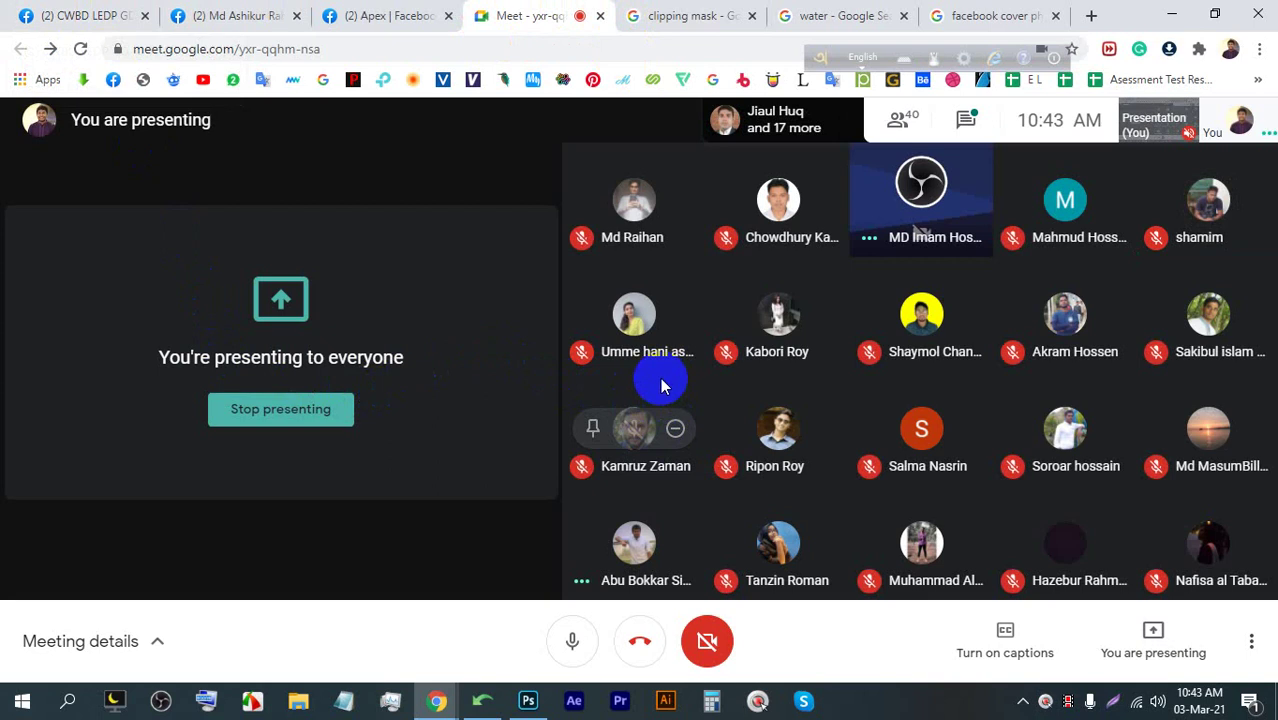
Switch to Photoshop, highlight the new document's resolution value, and return to the Google Meet call in Chrome
{"action": "mouse_move", "coordinate": [709, 413]}
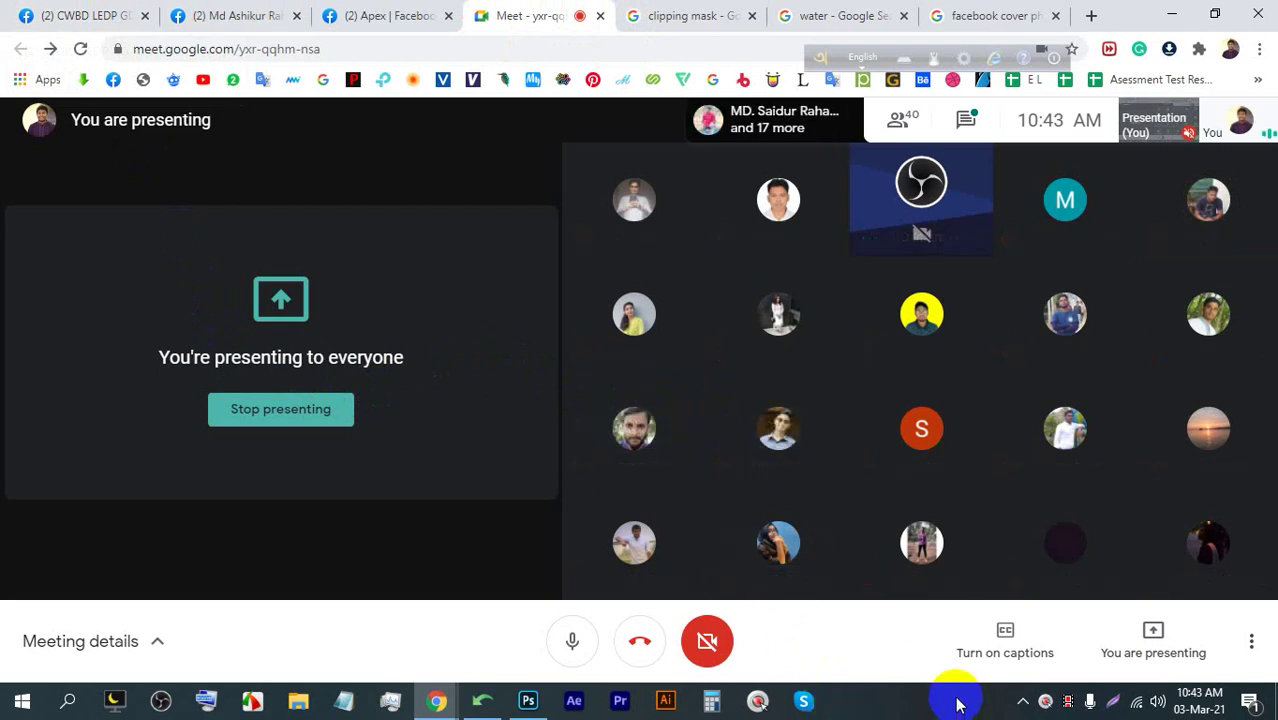
{"action": "left_click", "coordinate": [528, 700]}
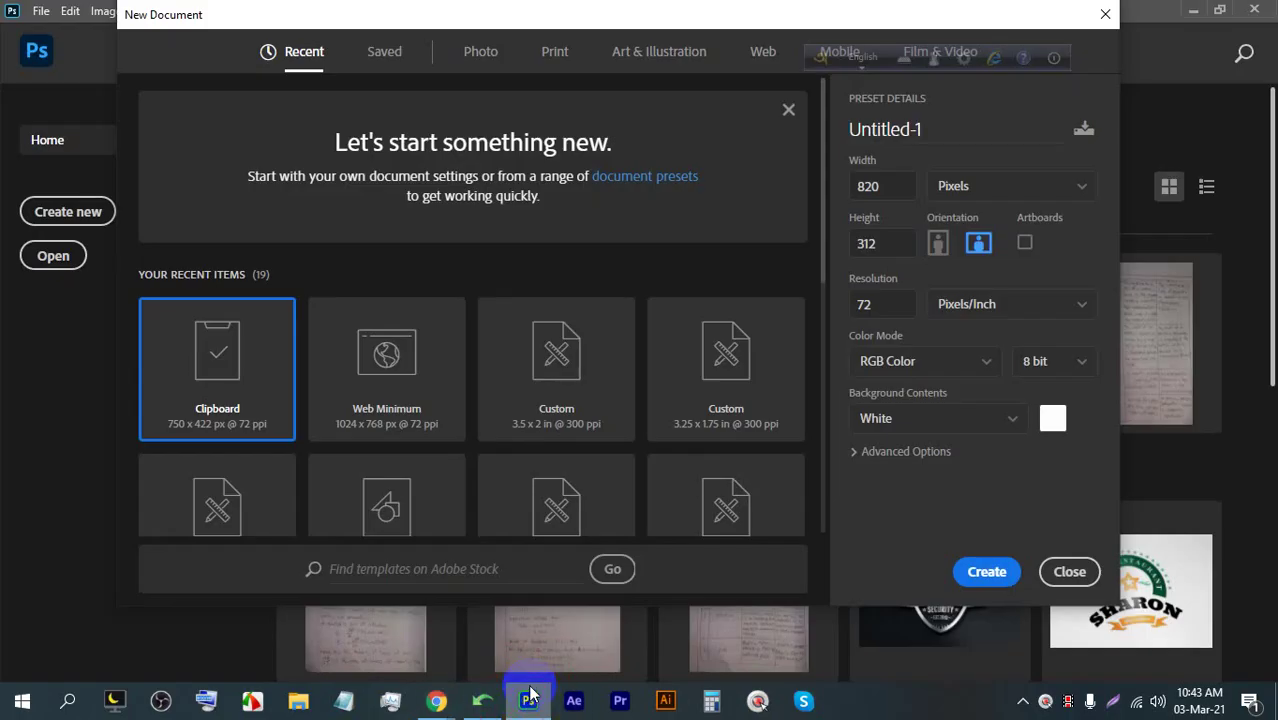
{"action": "double_click", "coordinate": [866, 304]}
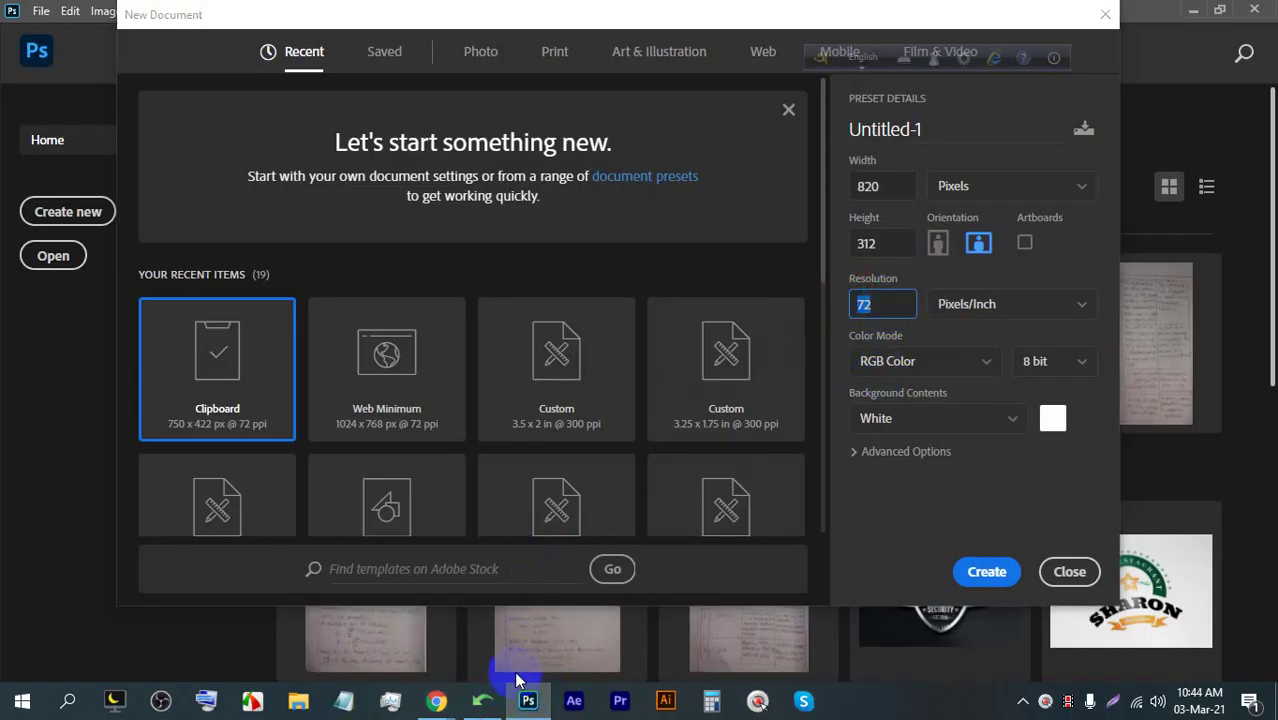
{"action": "mouse_move", "coordinate": [436, 700]}
{"action": "left_click", "coordinate": [410, 574]}
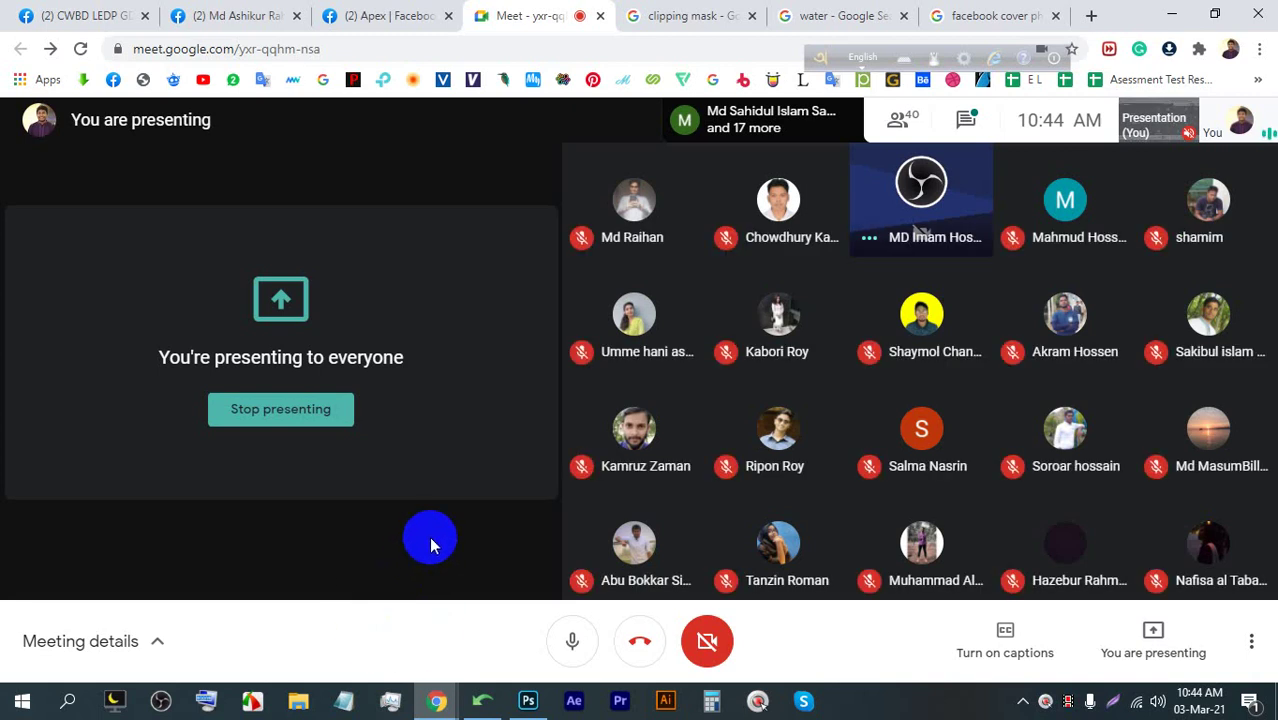
Switch to Photoshop and create the 820 by 312 pixel document at 72 pixels/inch in RGB Color
{"action": "left_click", "coordinate": [535, 692]}
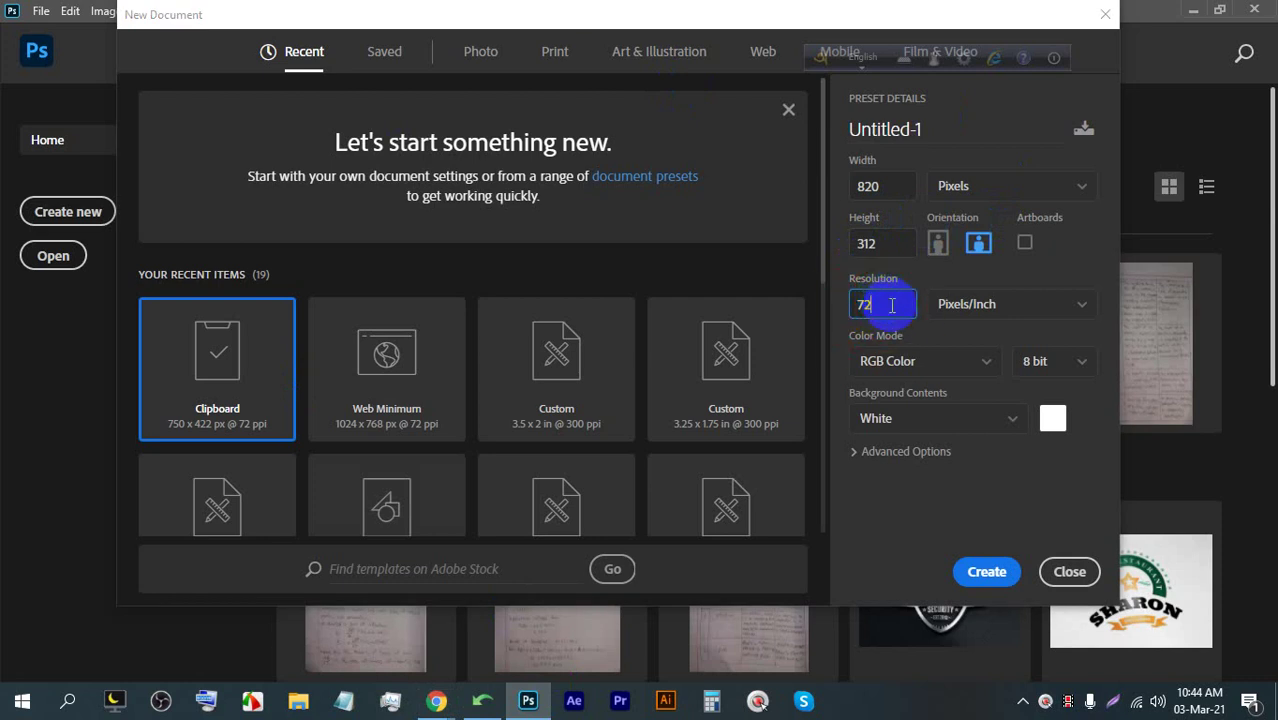
{"action": "left_click_drag", "start_coordinate": [892, 303], "coordinate": [830, 313]}
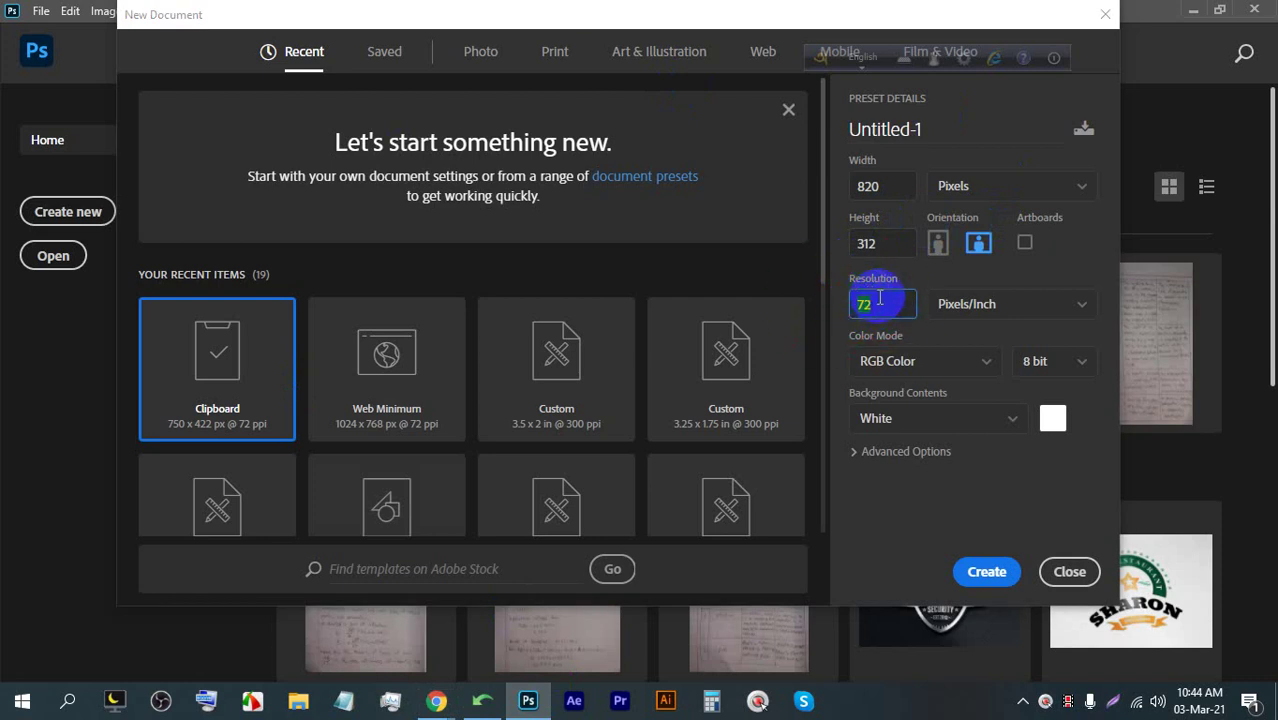
{"action": "left_click", "coordinate": [930, 361]}
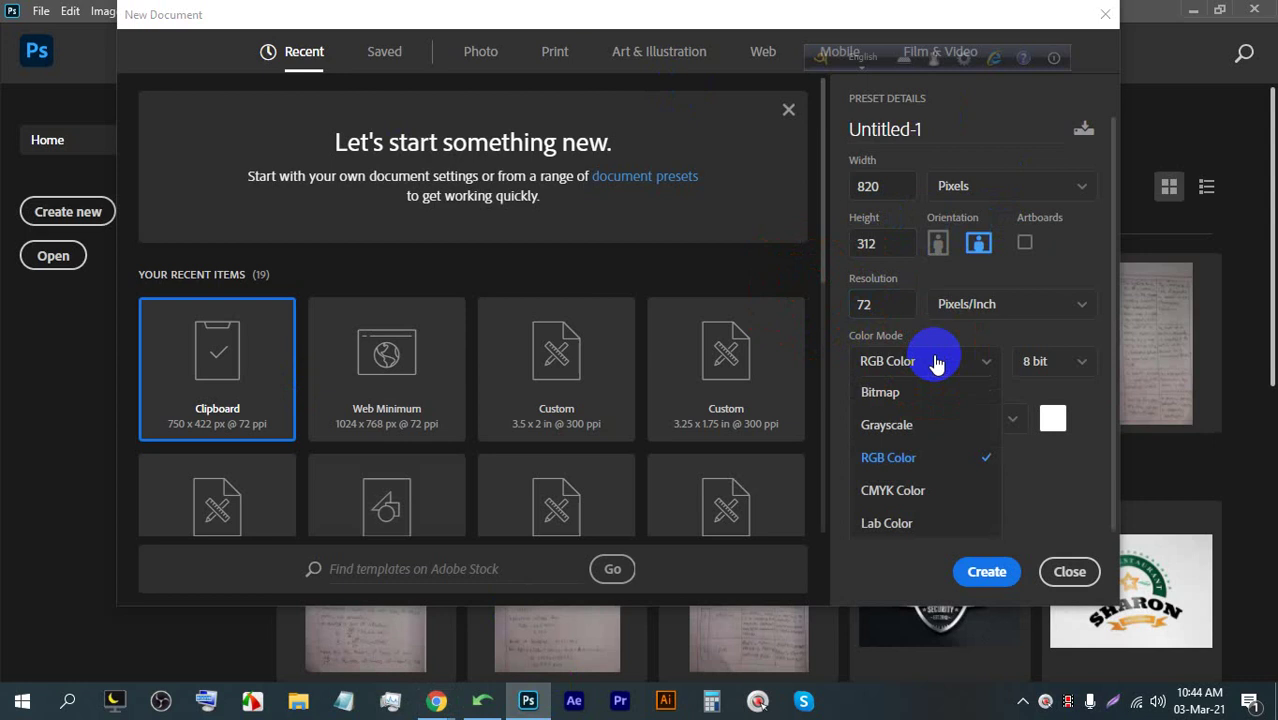
{"action": "left_click", "coordinate": [1034, 477]}
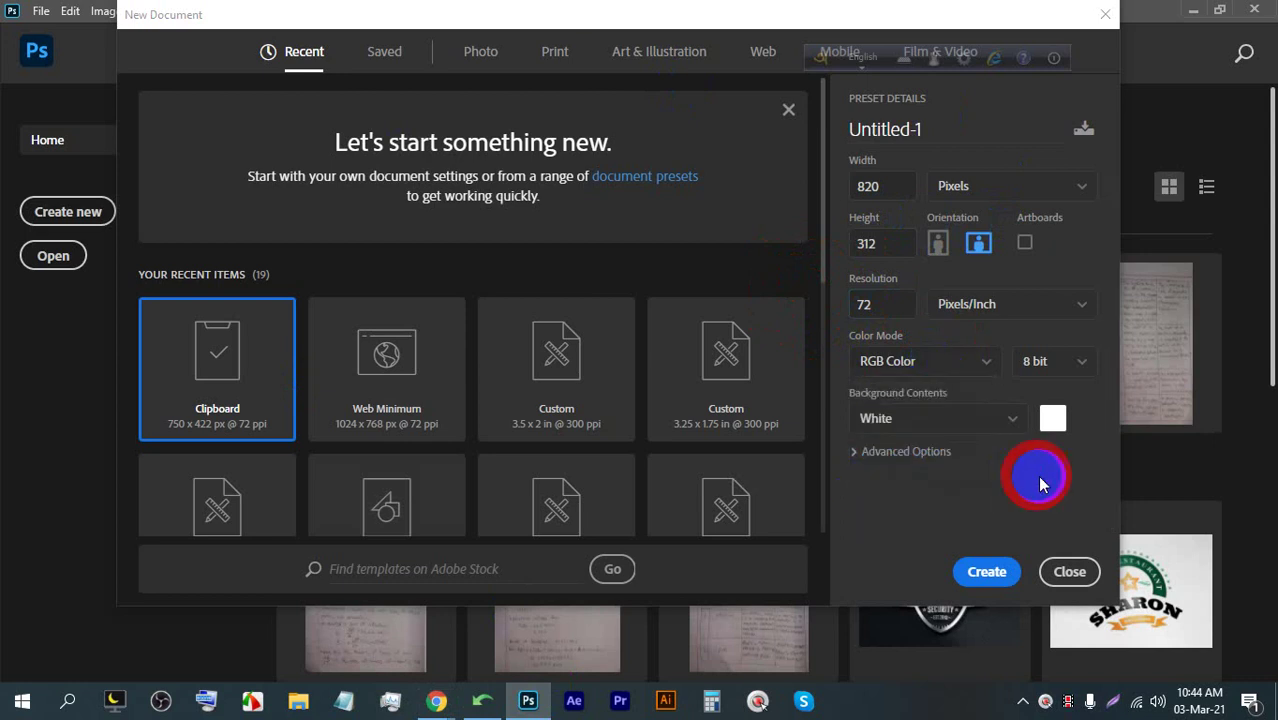
{"action": "left_click", "coordinate": [997, 571]}
{"action": "key", "text": "ctrl+0"}
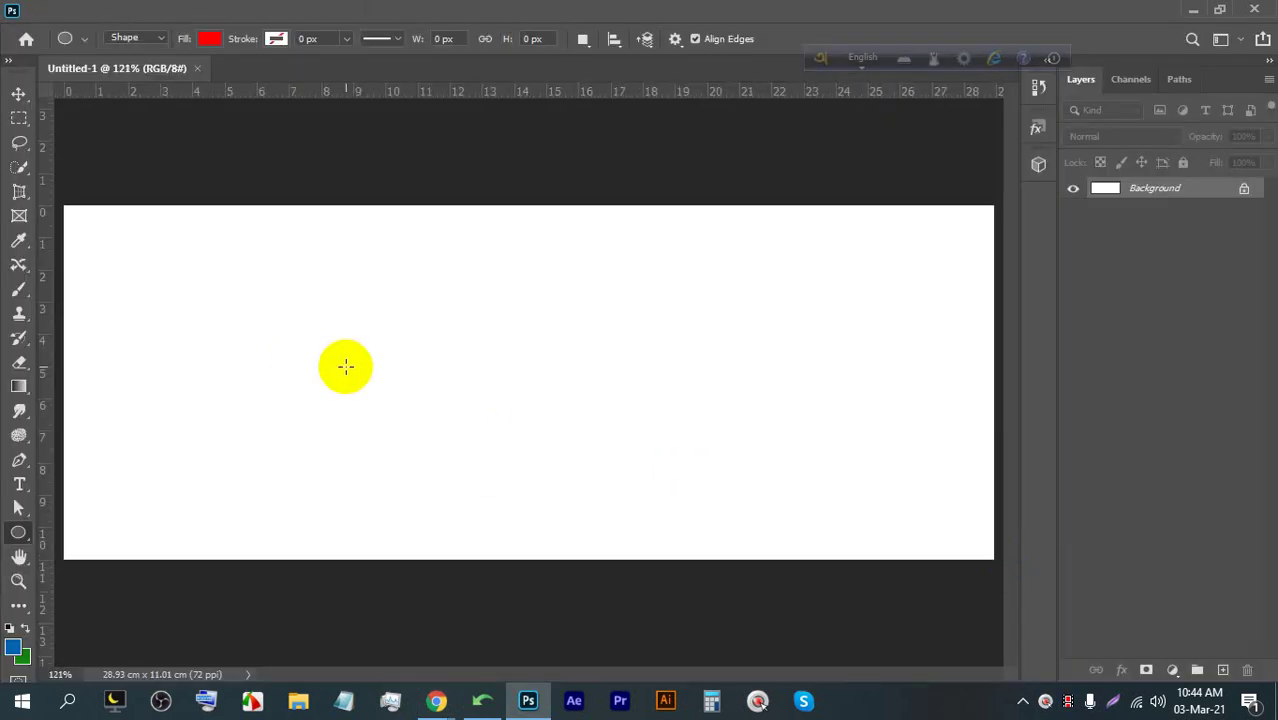
{"action": "key", "text": "ctrl+1"}
Check the Meet call in Chrome, return to Photoshop and draw a red slanted Pen tool band, about 143 by 241 px, across the canvas's lower-left corner
{"action": "left_click", "coordinate": [529, 701]}
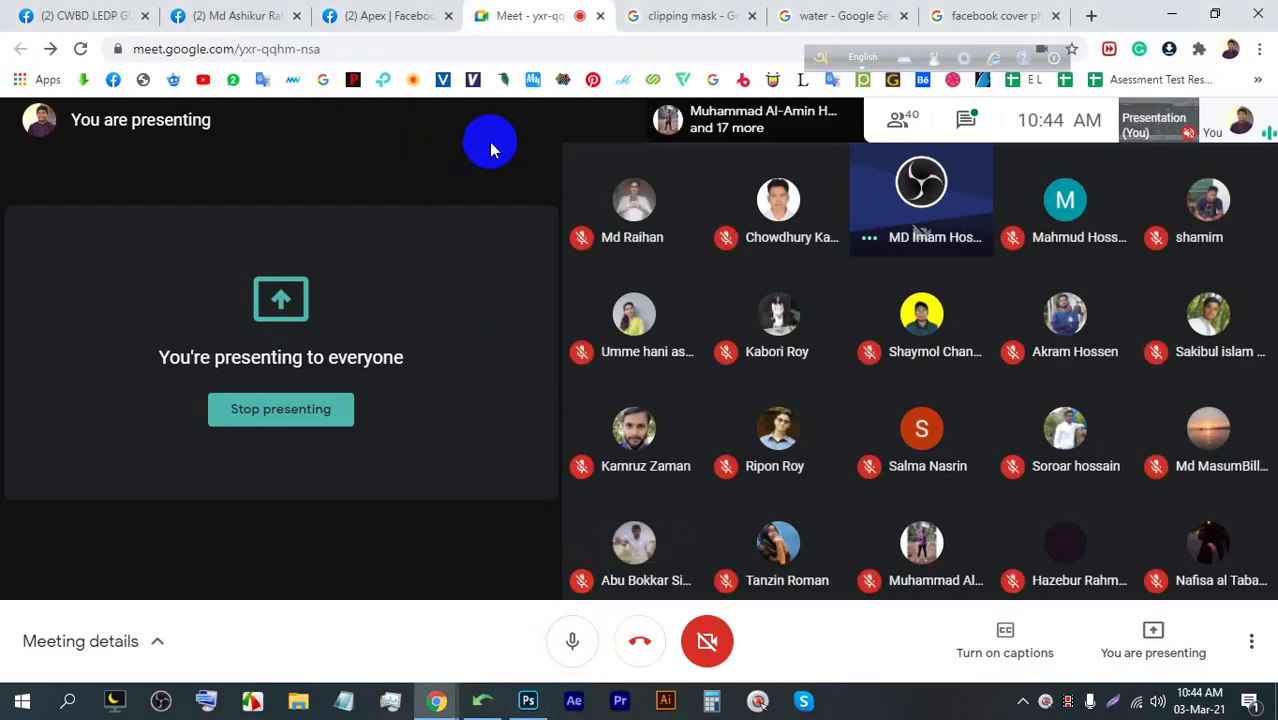
{"action": "left_click", "coordinate": [528, 700]}
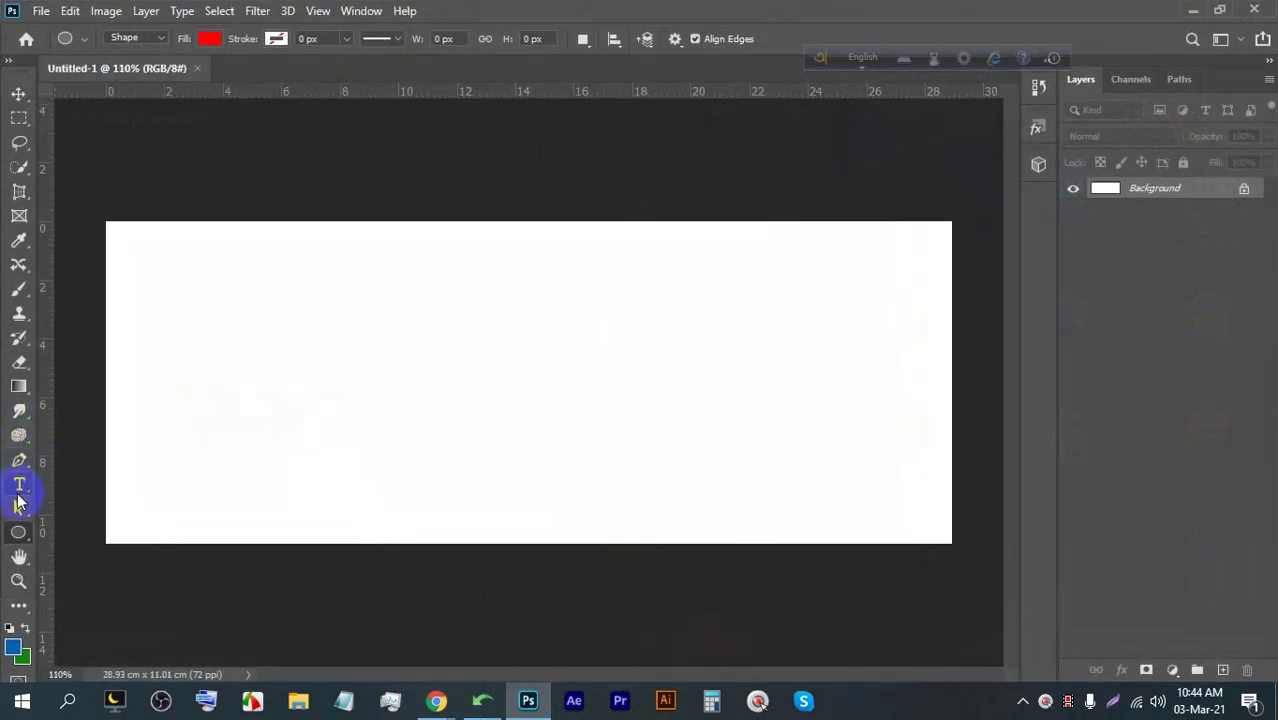
{"action": "left_click", "coordinate": [17, 461]}
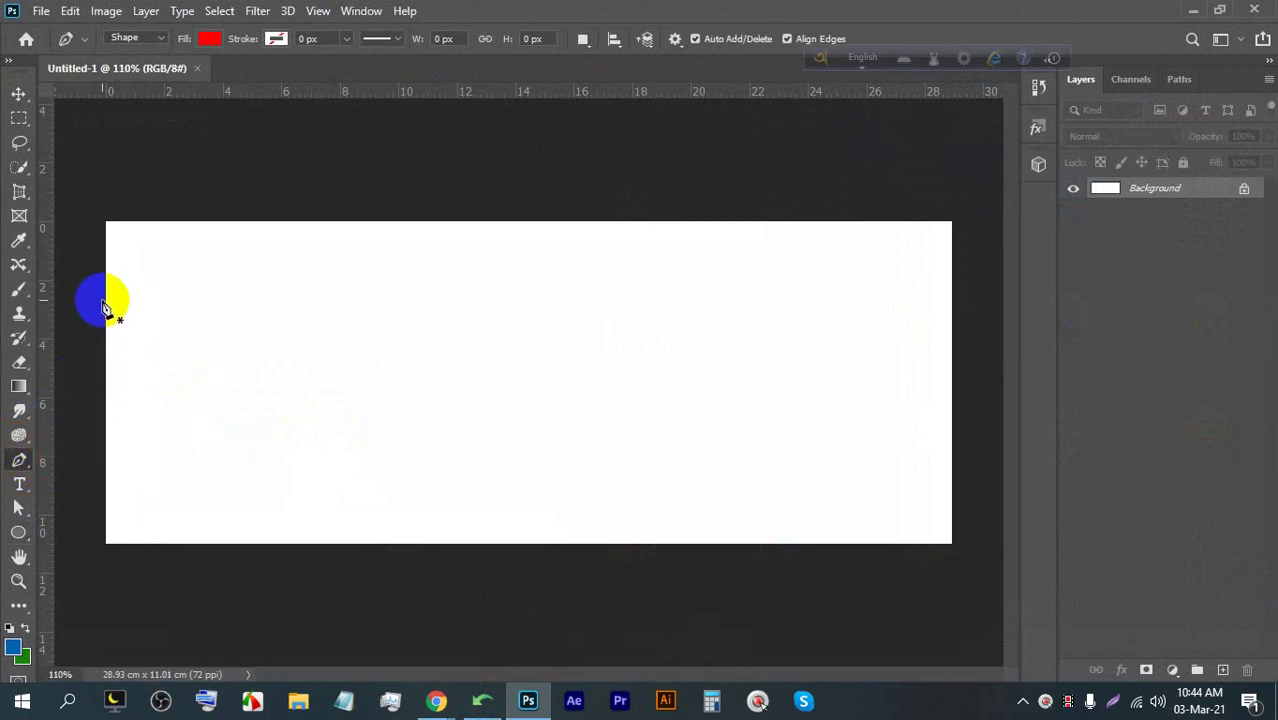
{"action": "left_click", "coordinate": [105, 297]}
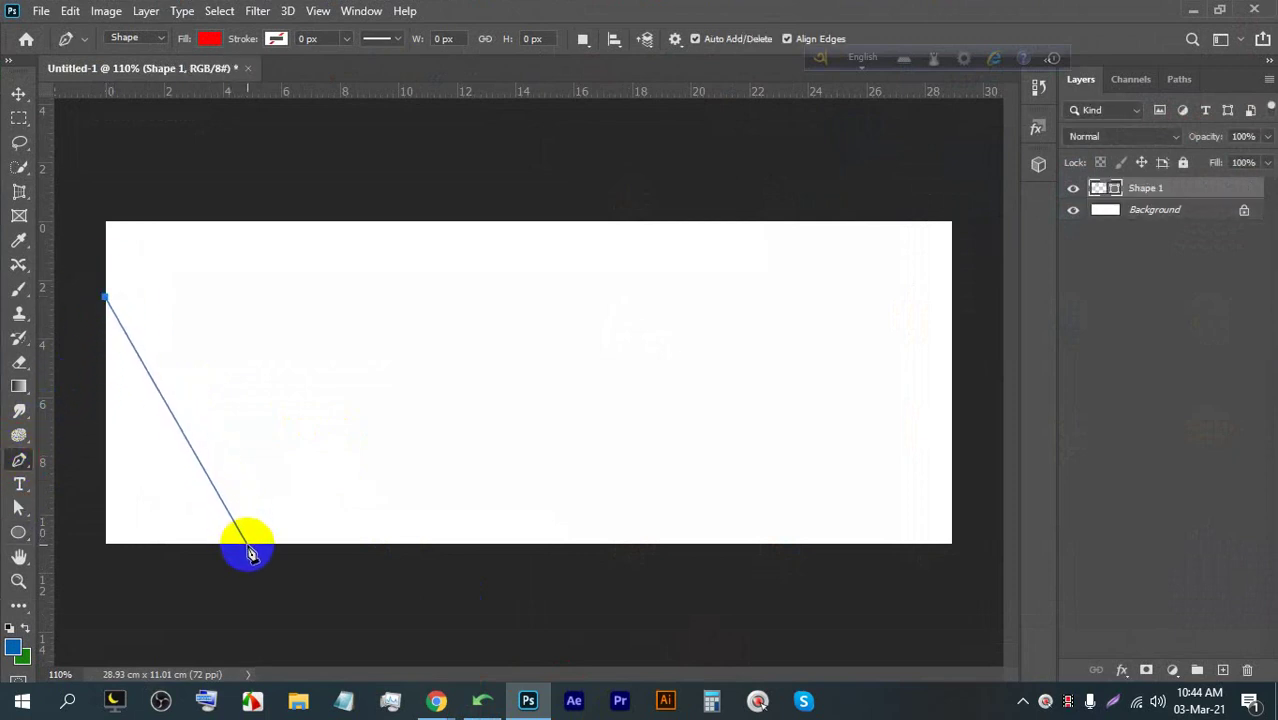
{"action": "left_click", "coordinate": [248, 546]}
{"action": "left_click", "coordinate": [177, 544]}
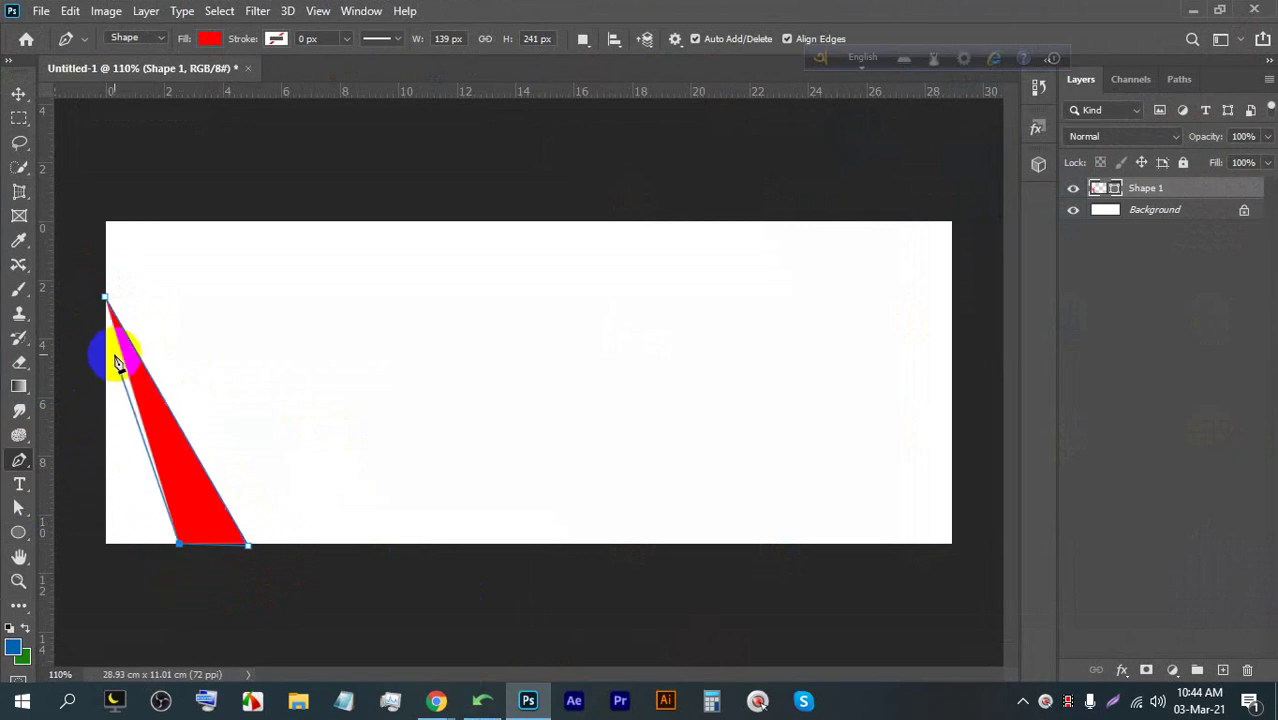
{"action": "left_click", "coordinate": [101, 374]}
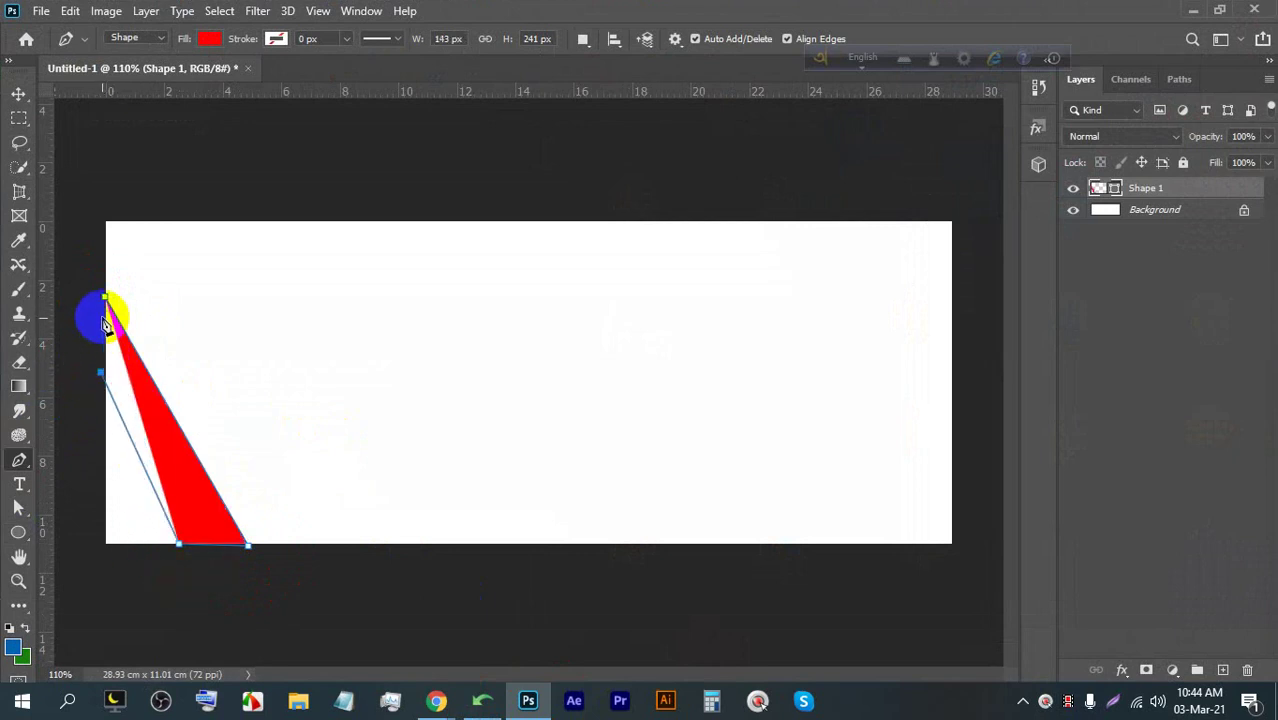
{"action": "left_click", "coordinate": [105, 297]}
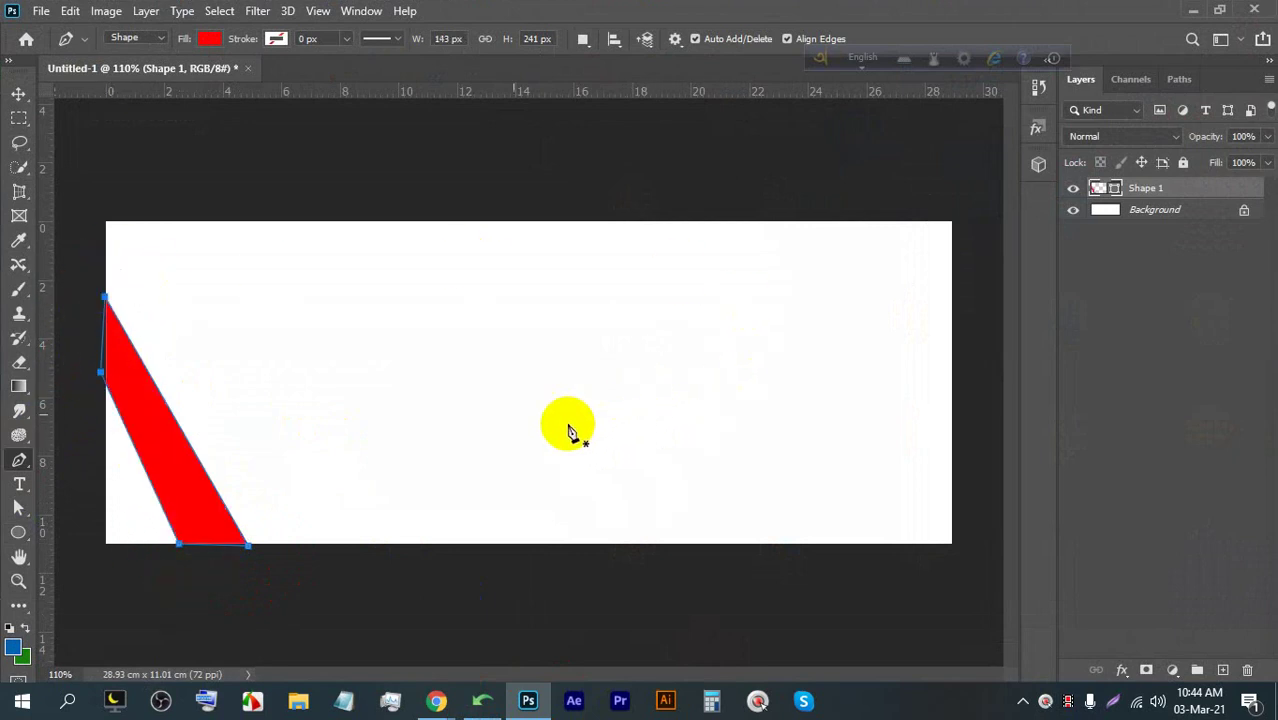
{"action": "left_click", "coordinate": [19, 93]}
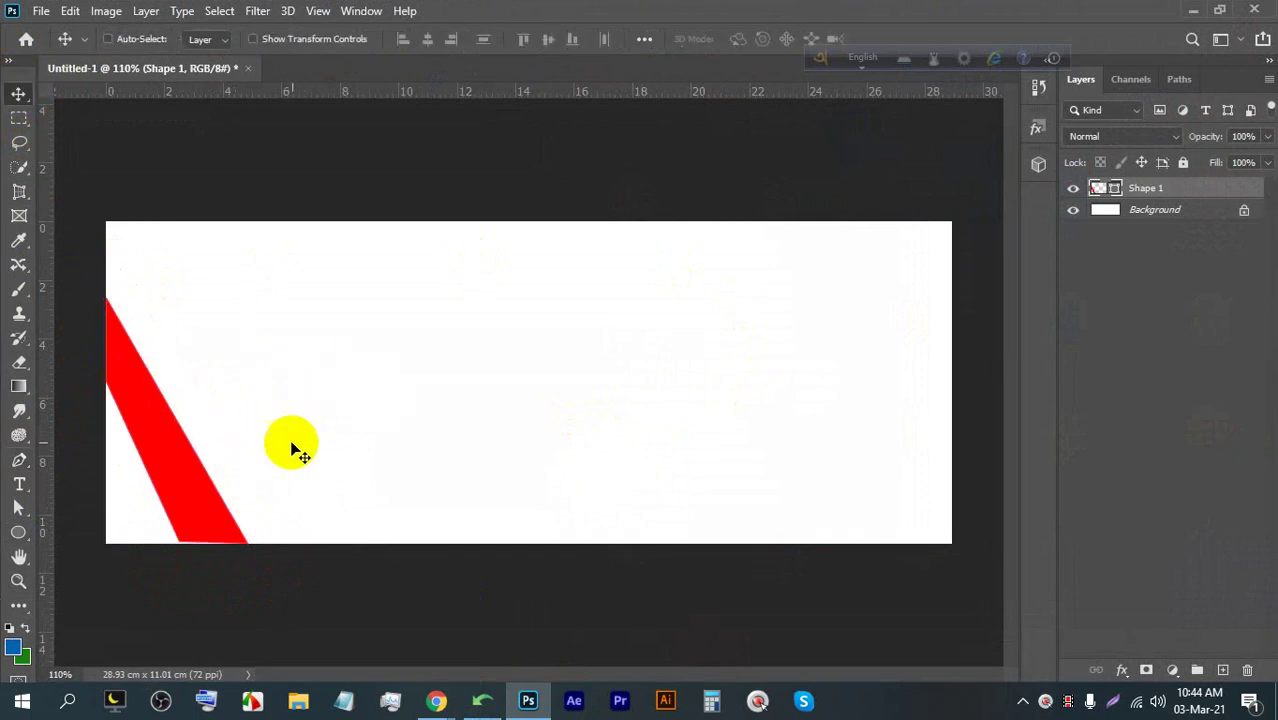
{"action": "left_click", "coordinate": [173, 430]}
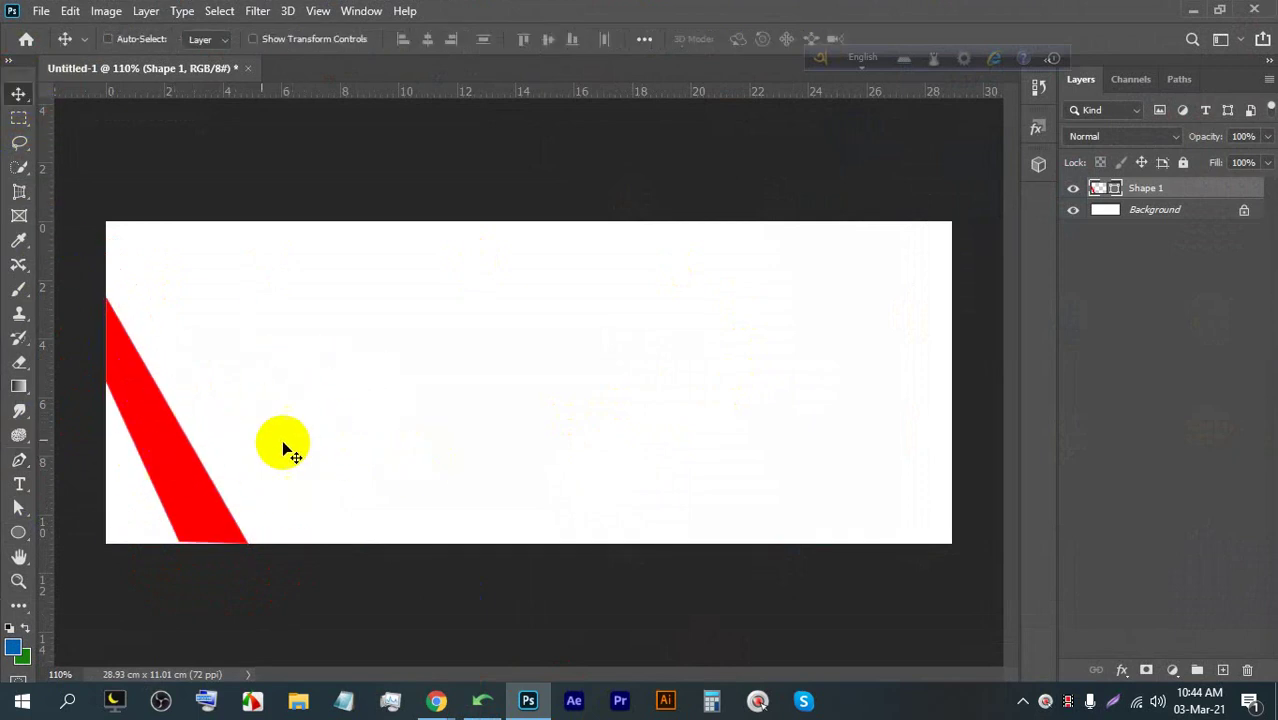
{"action": "scroll", "coordinate": [285, 448], "scroll_direction": "up", "scroll_amount": 1}
{"action": "scroll", "coordinate": [327, 368], "scroll_direction": "down", "scroll_amount": 5}
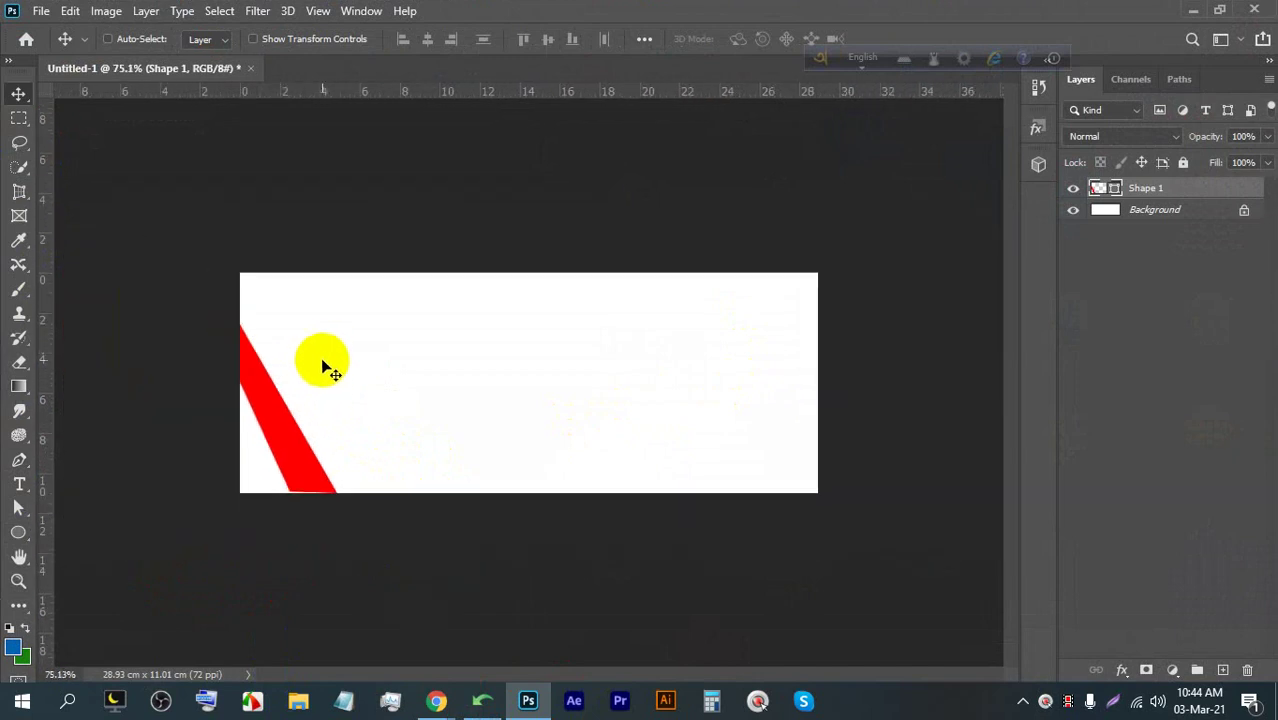
{"action": "scroll", "coordinate": [330, 366], "scroll_direction": "up", "scroll_amount": 1}
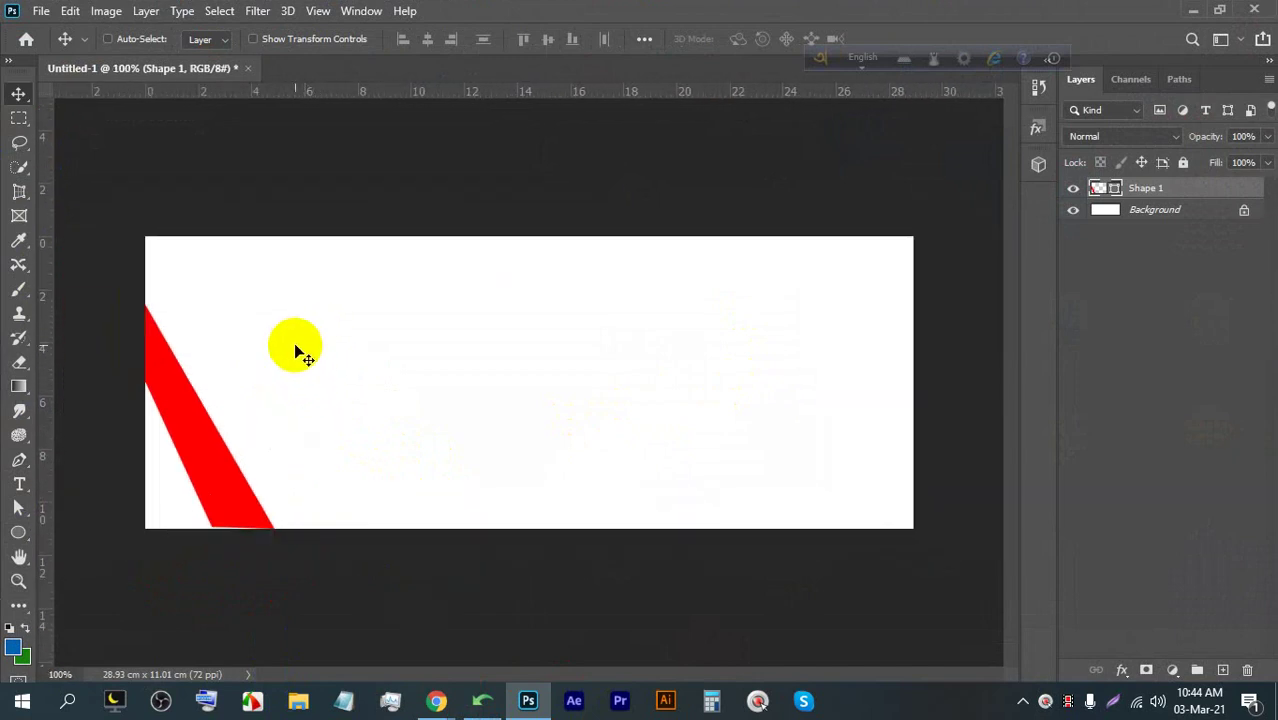
Switch to Chrome, check the Meet call and highlight the smartphone width of 640 in the Facebook cover photo size results
{"action": "left_click", "coordinate": [527, 700]}
{"action": "left_click", "coordinate": [945, 15]}
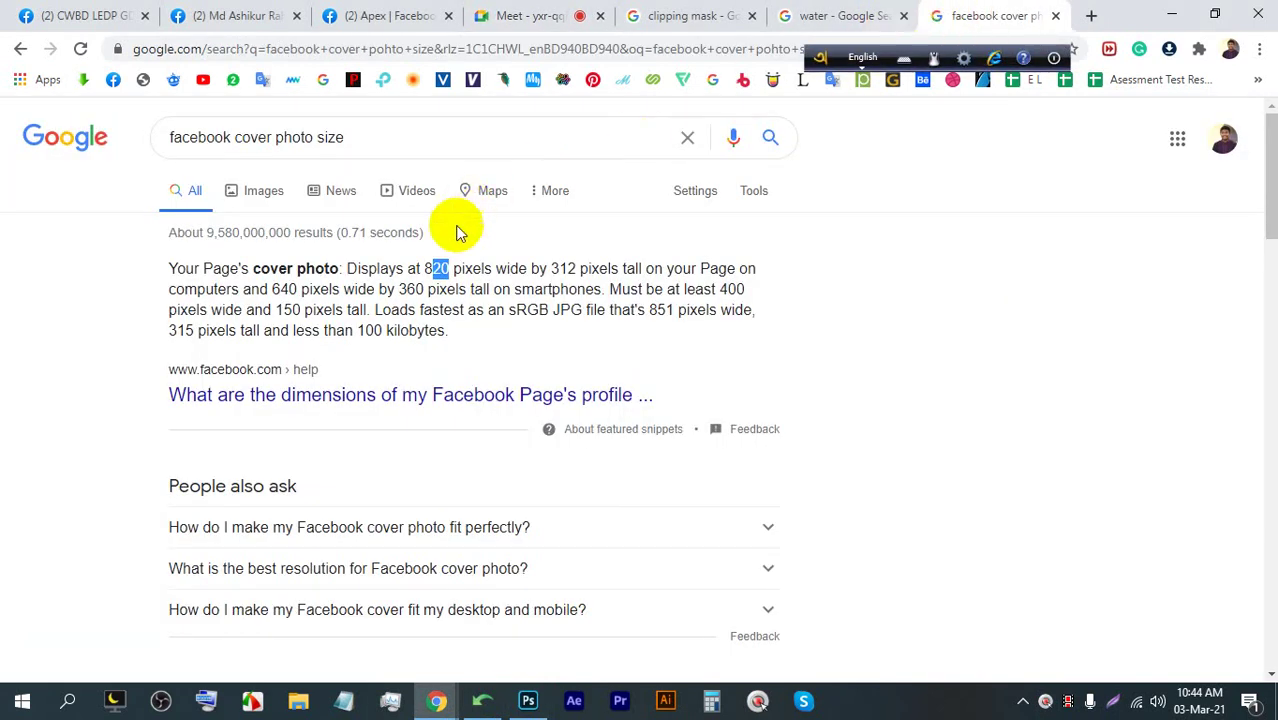
{"action": "left_click", "coordinate": [520, 15]}
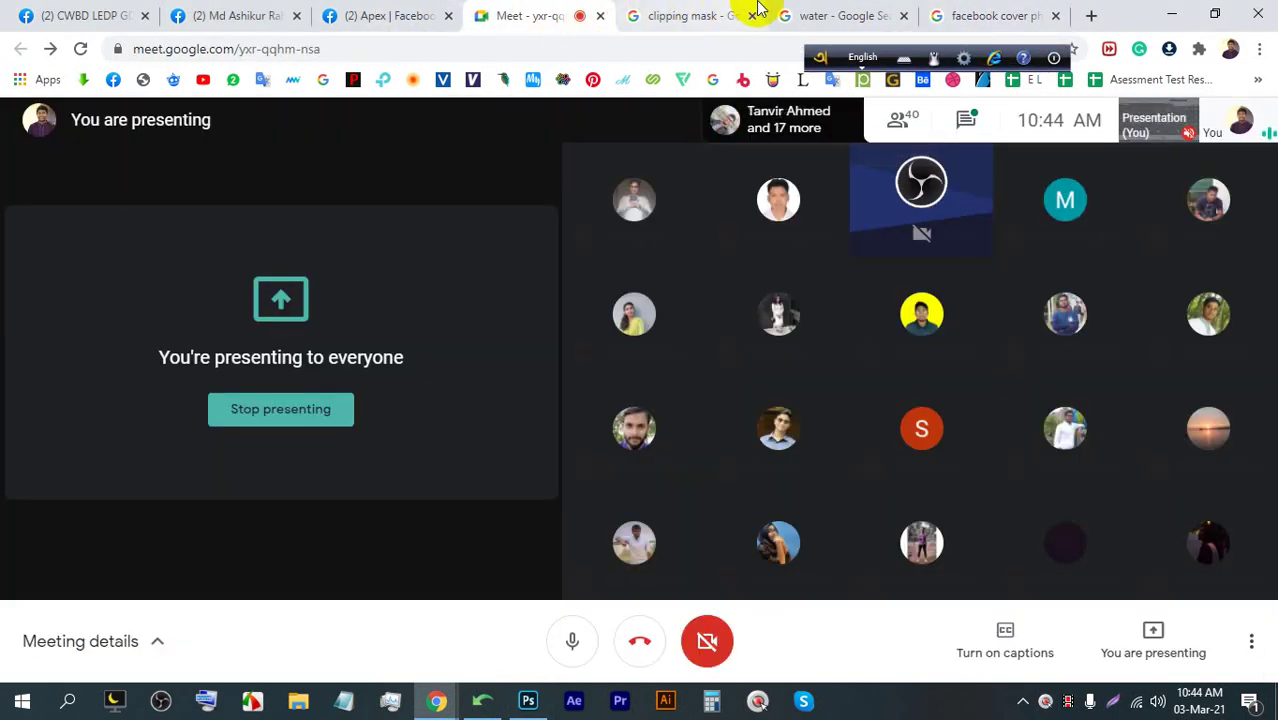
{"action": "left_click", "coordinate": [980, 15]}
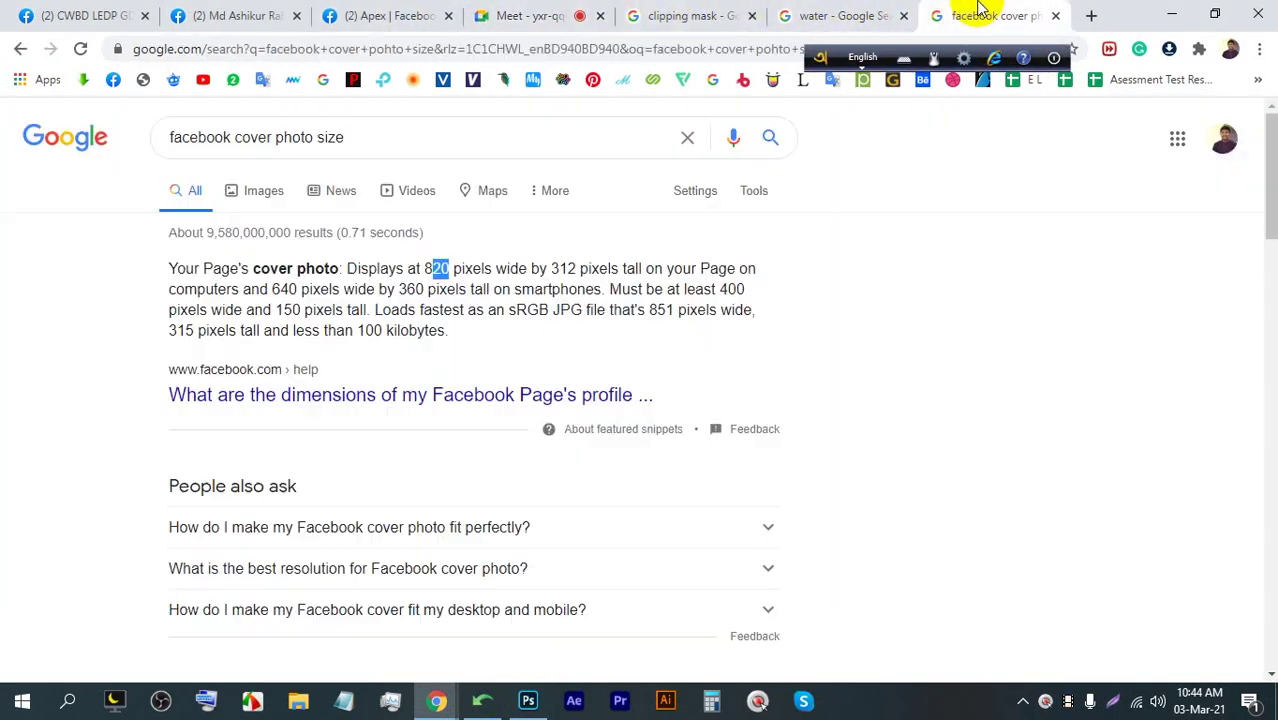
{"action": "double_click", "coordinate": [284, 289]}
Switch to Photoshop and create a rectangle shape 640 px wide and 360 px high
{"action": "left_click", "coordinate": [528, 701]}
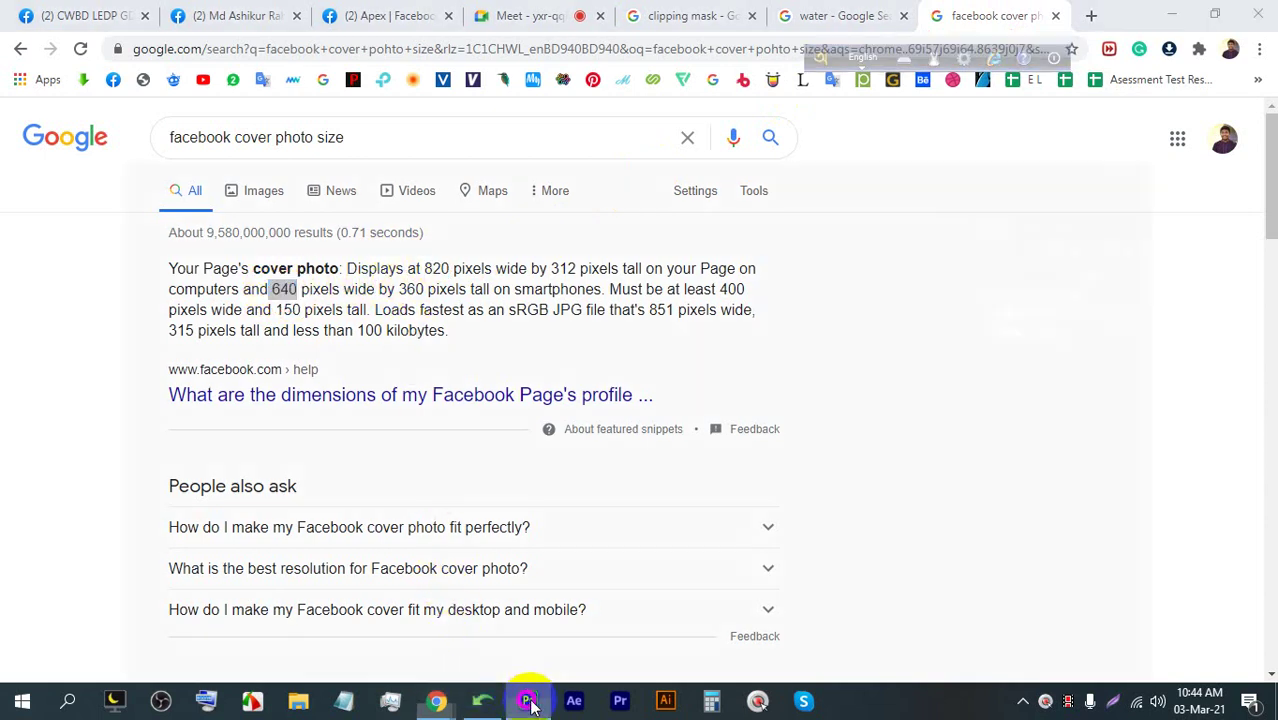
{"action": "left_click", "coordinate": [18, 532]}
{"action": "left_click", "coordinate": [86, 531]}
{"action": "left_click", "coordinate": [442, 382]}
{"action": "type", "text": "640"}
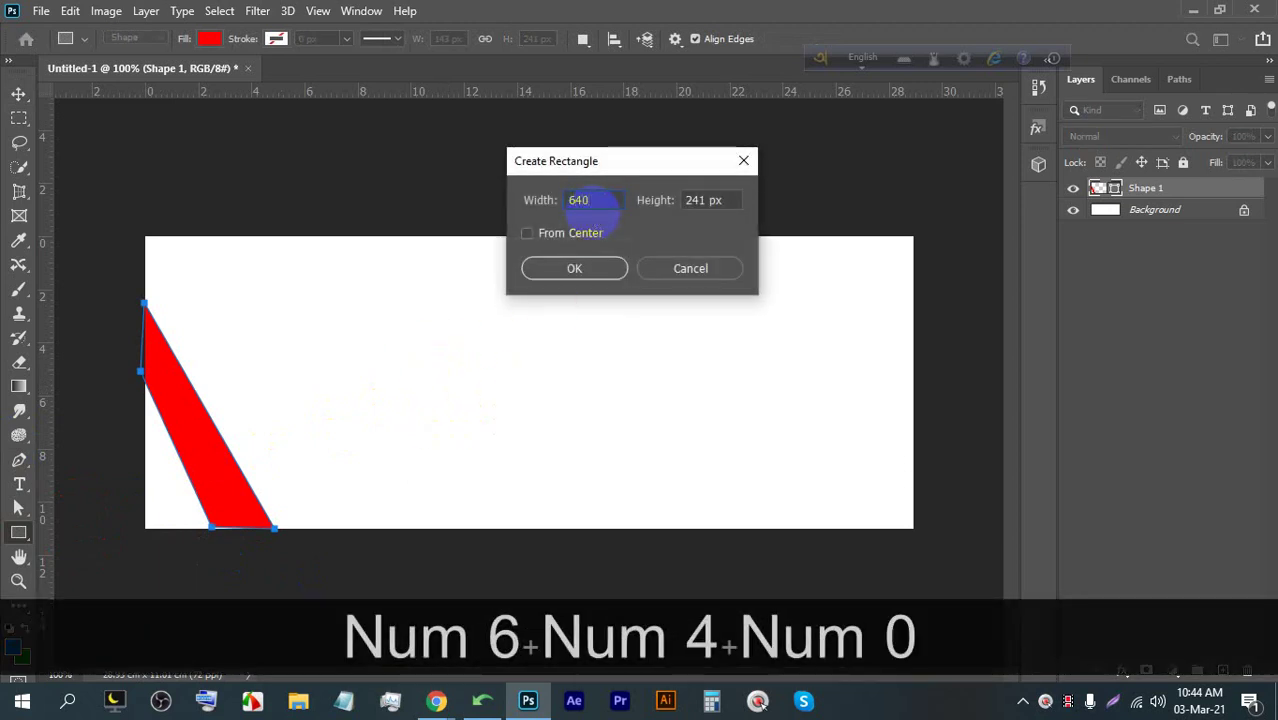
{"action": "key", "text": "Tab"}
{"action": "type", "text": "360"}
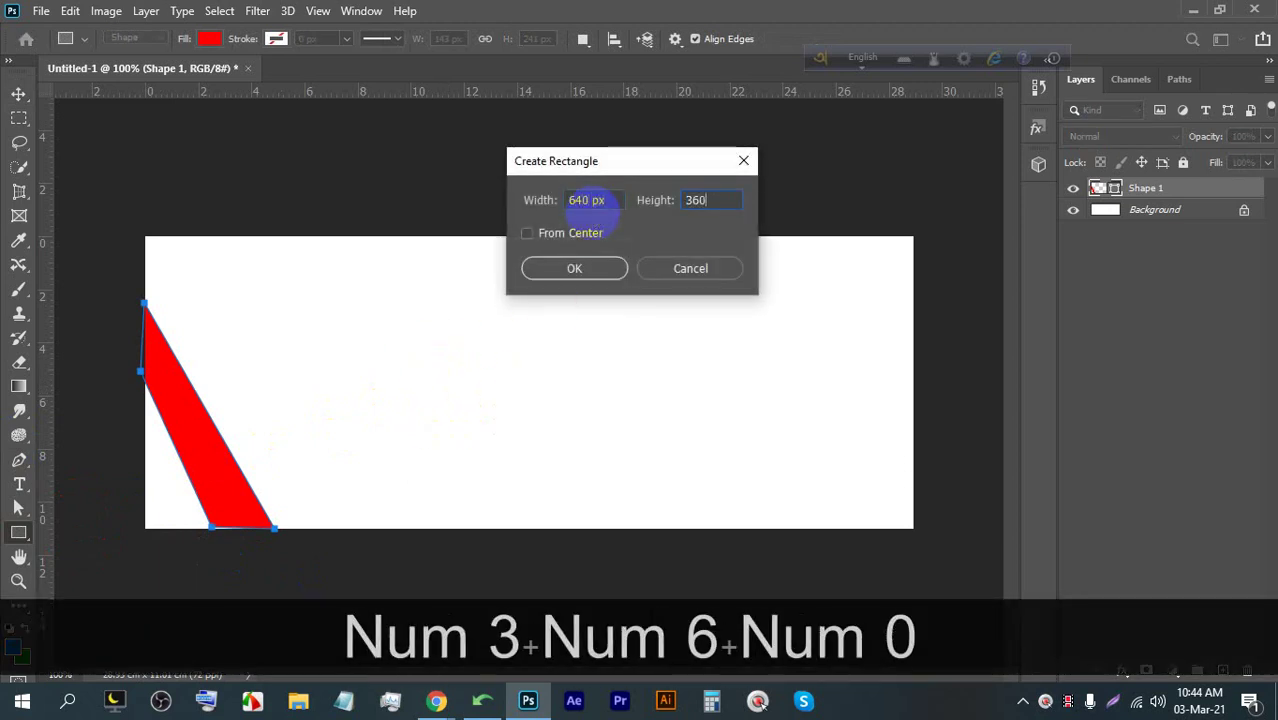
{"action": "left_click", "coordinate": [579, 268]}
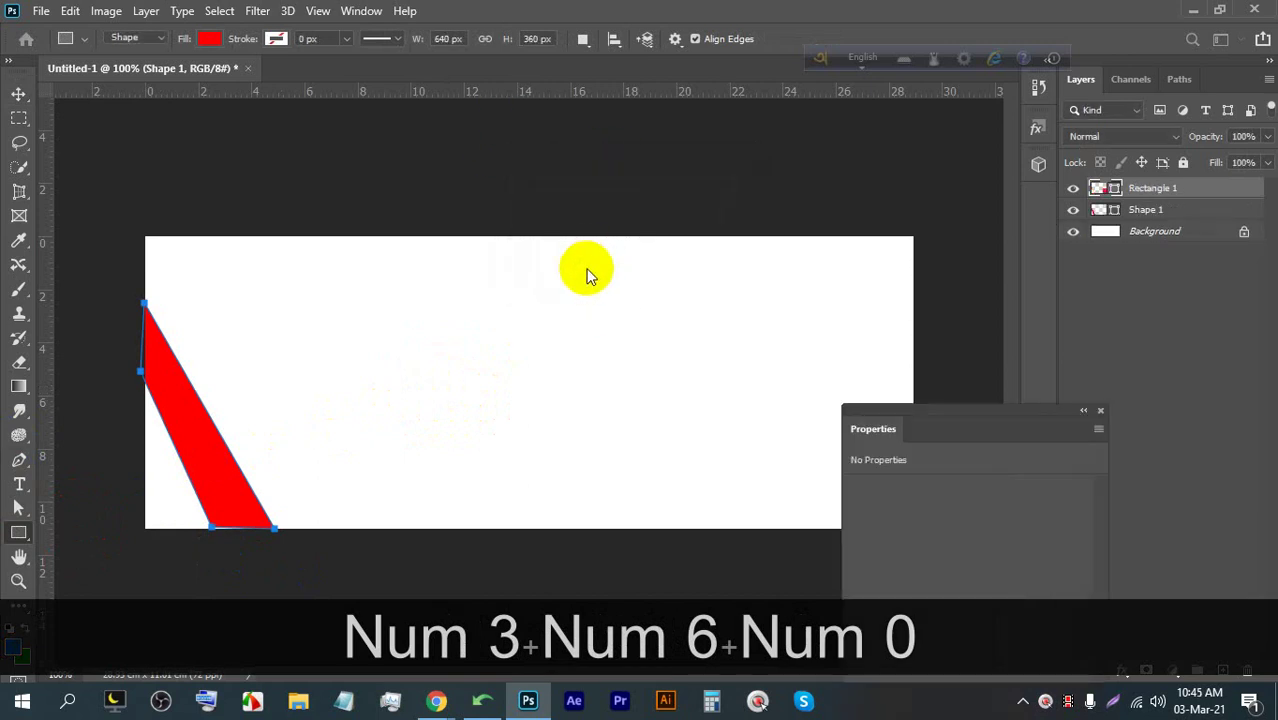
Close the floating Properties panel and move the rectangle to about the middle of the canvas, covering its full height
{"action": "left_click", "coordinate": [19, 93]}
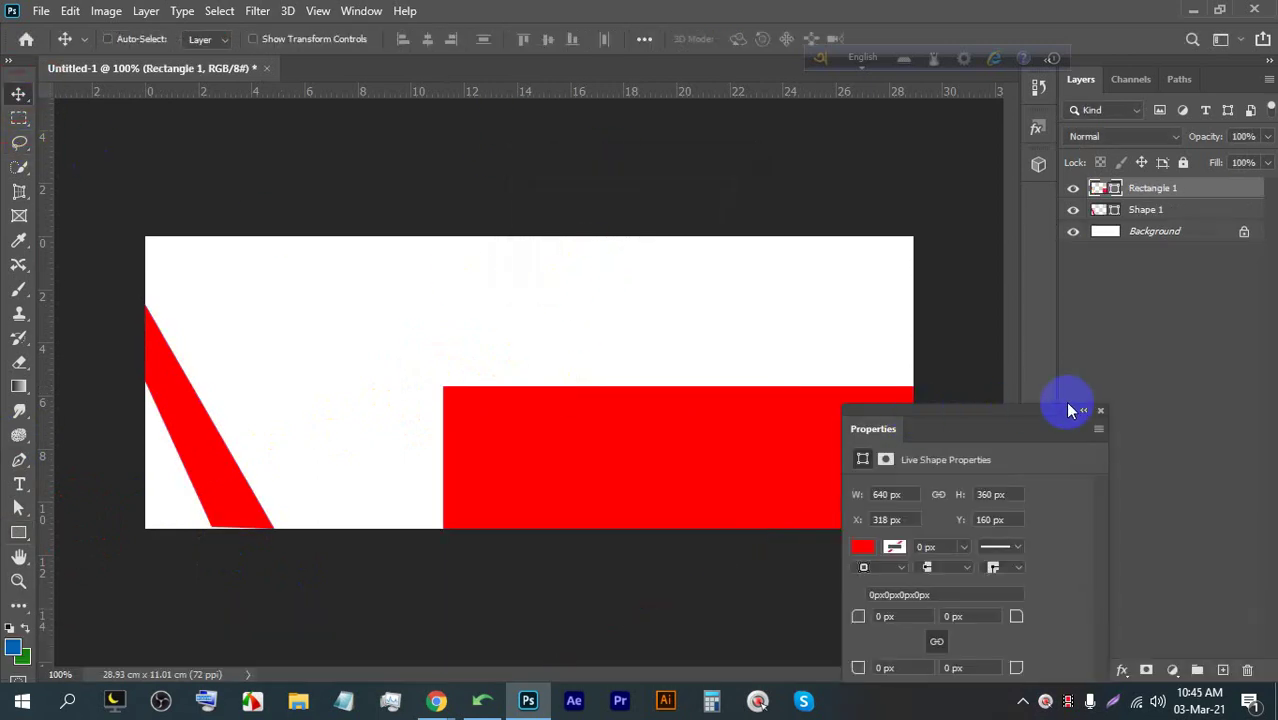
{"action": "left_click", "coordinate": [1098, 412]}
{"action": "left_click_drag", "start_coordinate": [748, 474], "coordinate": [557, 323]}
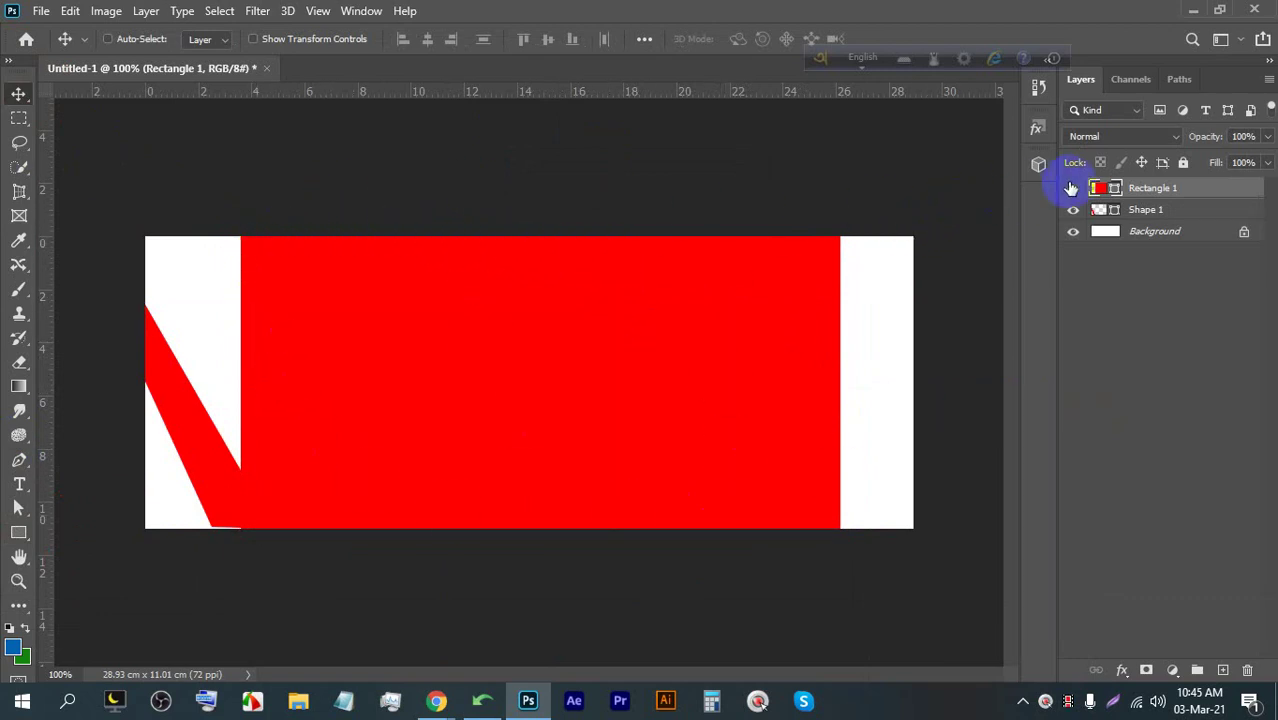
Change the rectangle's fill to the pale pinkish grey e5d5d5
{"action": "double_click", "coordinate": [1099, 190]}
{"action": "left_click_drag", "start_coordinate": [655, 226], "coordinate": [627, 172]}
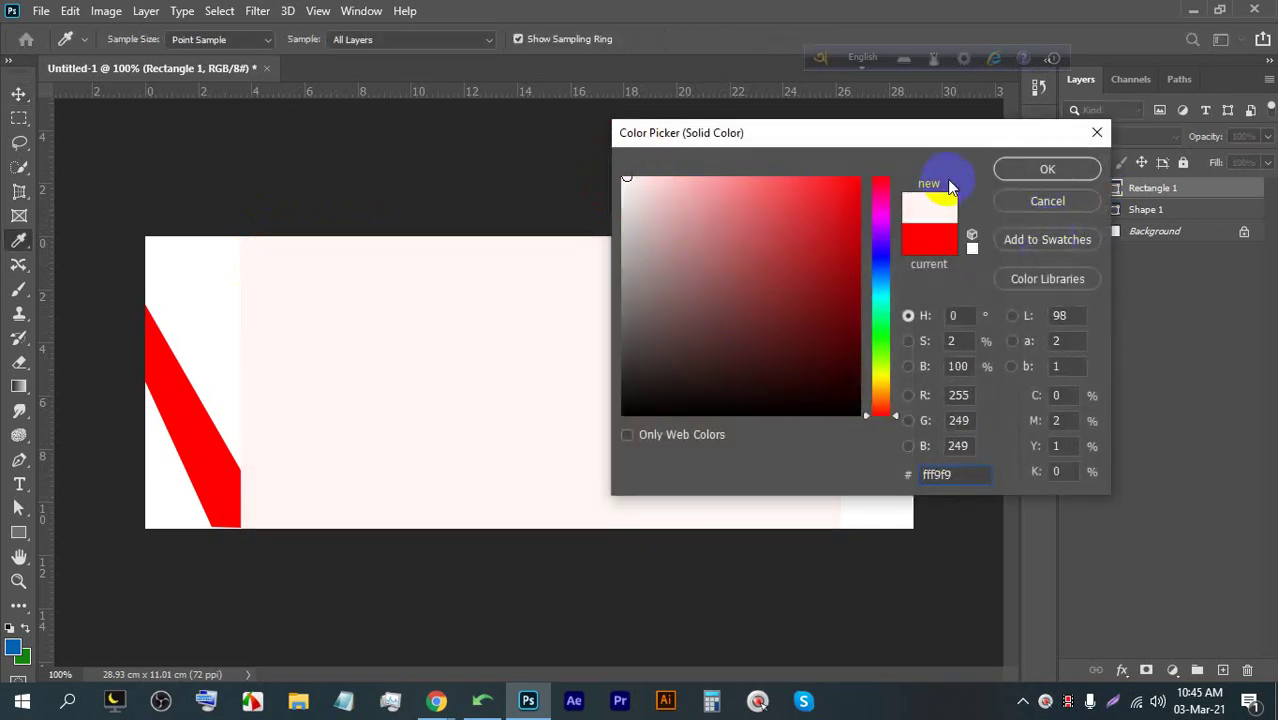
{"action": "left_click", "coordinate": [636, 200]}
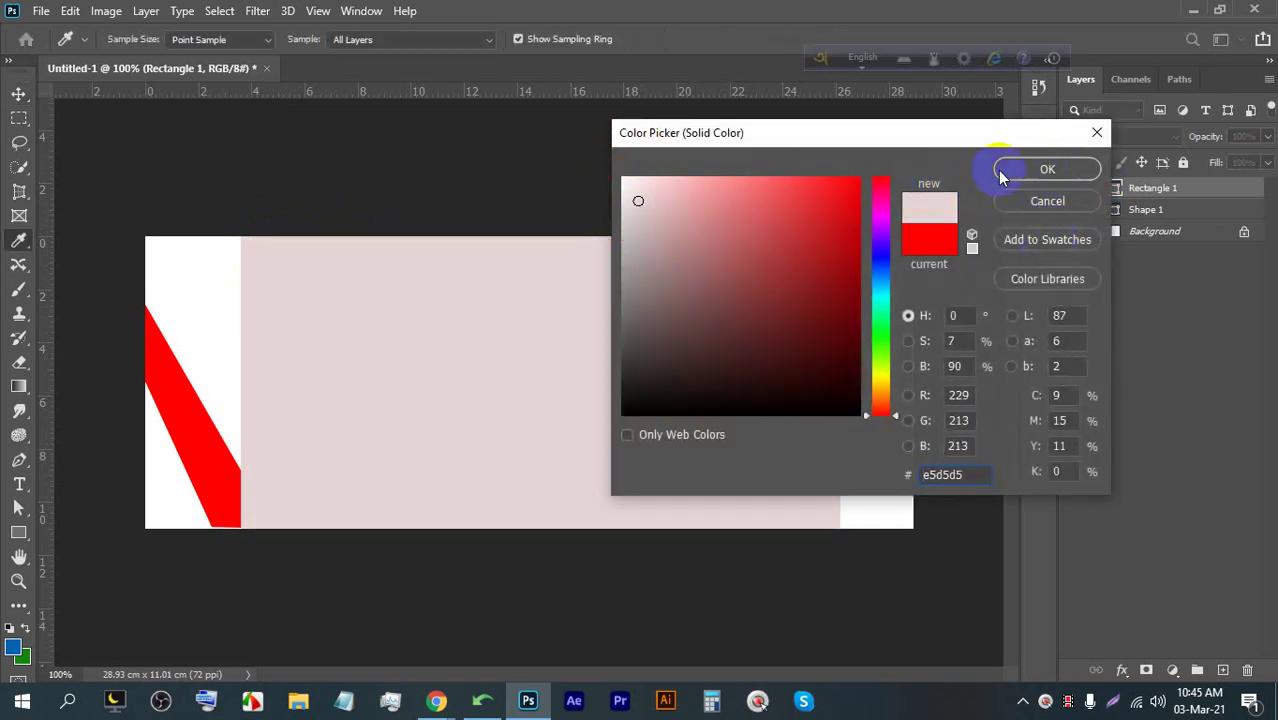
Confirm the light fill colour e5d5d5 for the large rectangle on the banner canvas
{"action": "left_click", "coordinate": [1047, 169]}
{"action": "scroll", "coordinate": [679, 394], "scroll_direction": "up", "scroll_amount": 3}
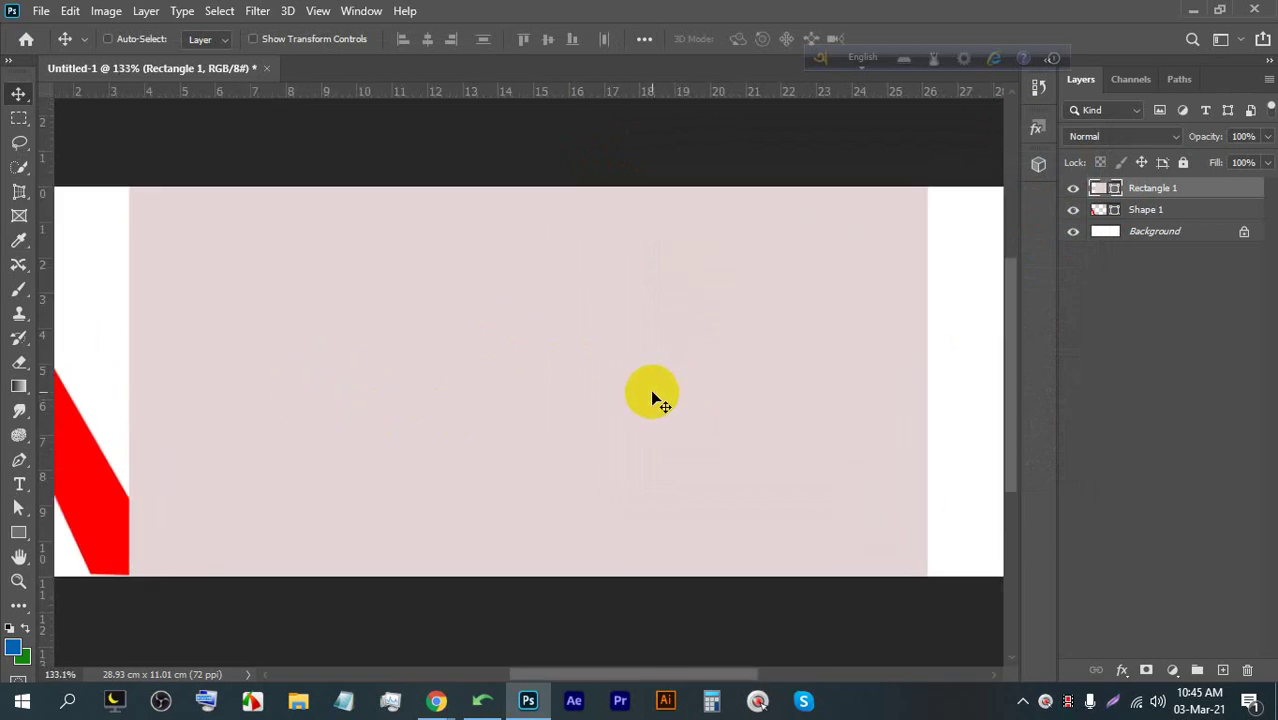
{"action": "scroll", "coordinate": [942, 332], "scroll_direction": "down", "scroll_amount": 3}
{"action": "left_click_drag", "start_coordinate": [669, 418], "coordinate": [652, 419]}
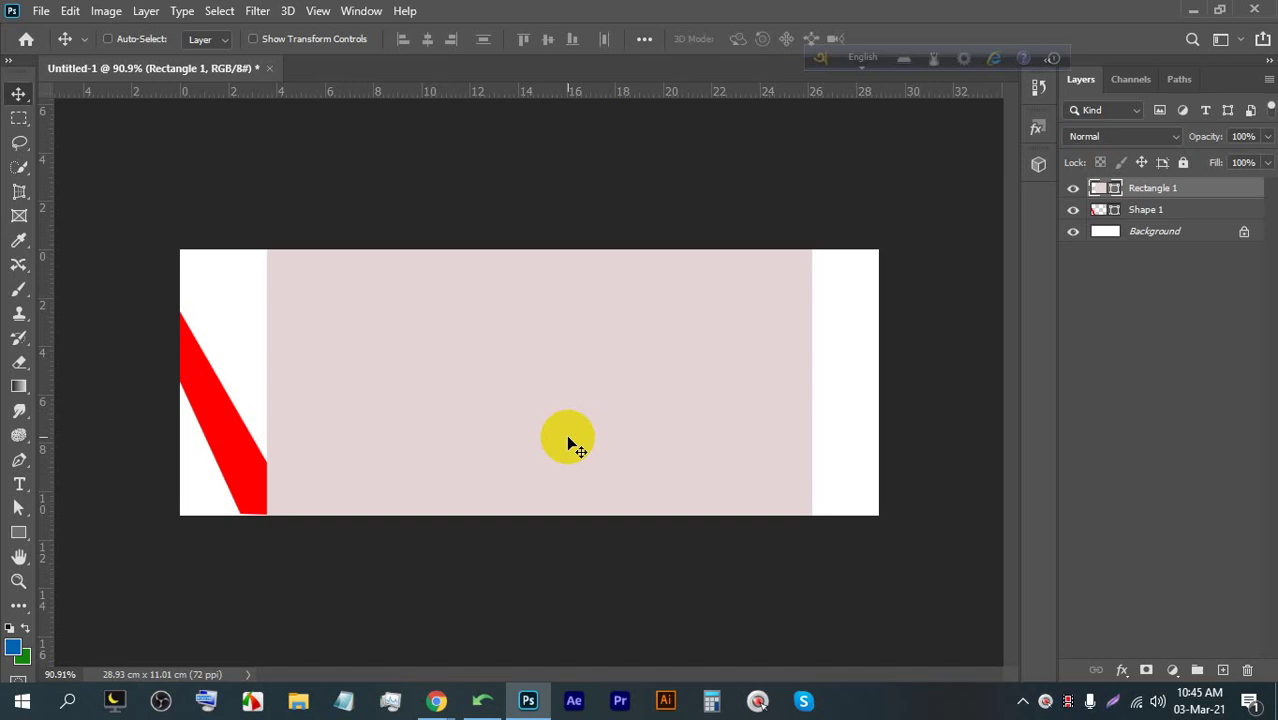
Switch to Chrome and change the Google cover photo query to "facebook group cover photo size"
{"action": "left_click", "coordinate": [528, 700]}
{"action": "left_click", "coordinate": [530, 16]}
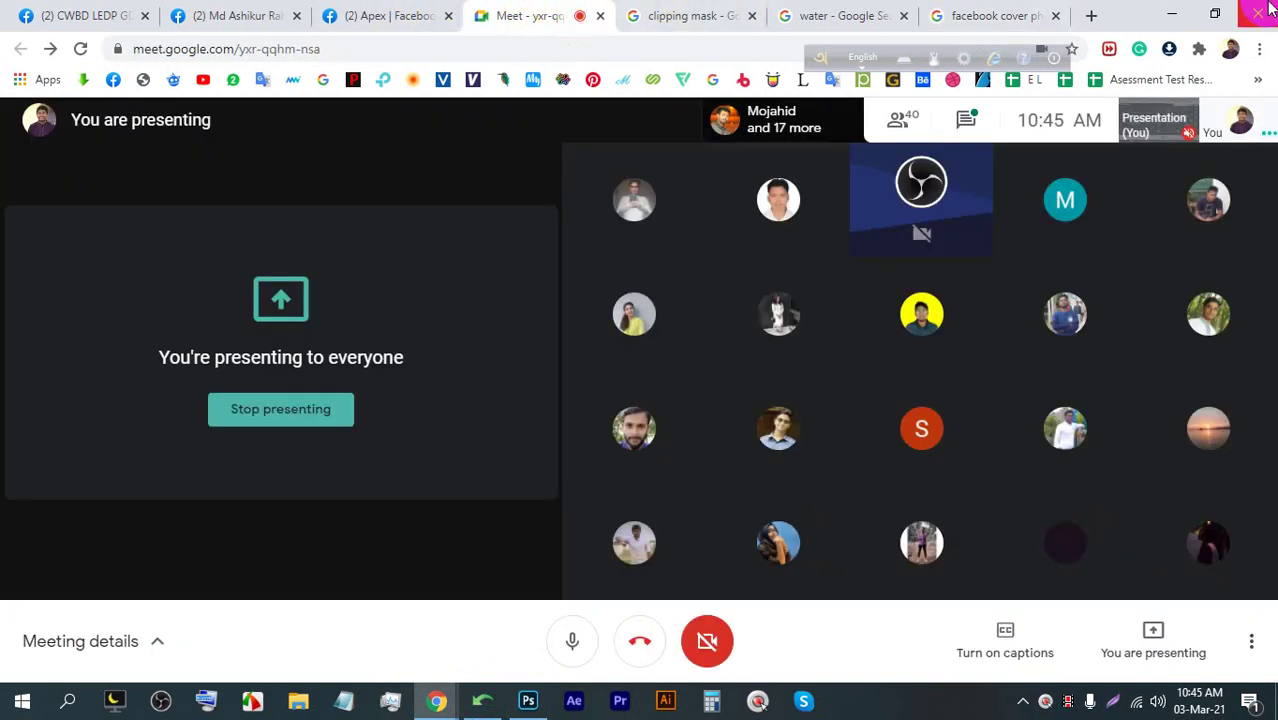
{"action": "left_click", "coordinate": [1040, 12]}
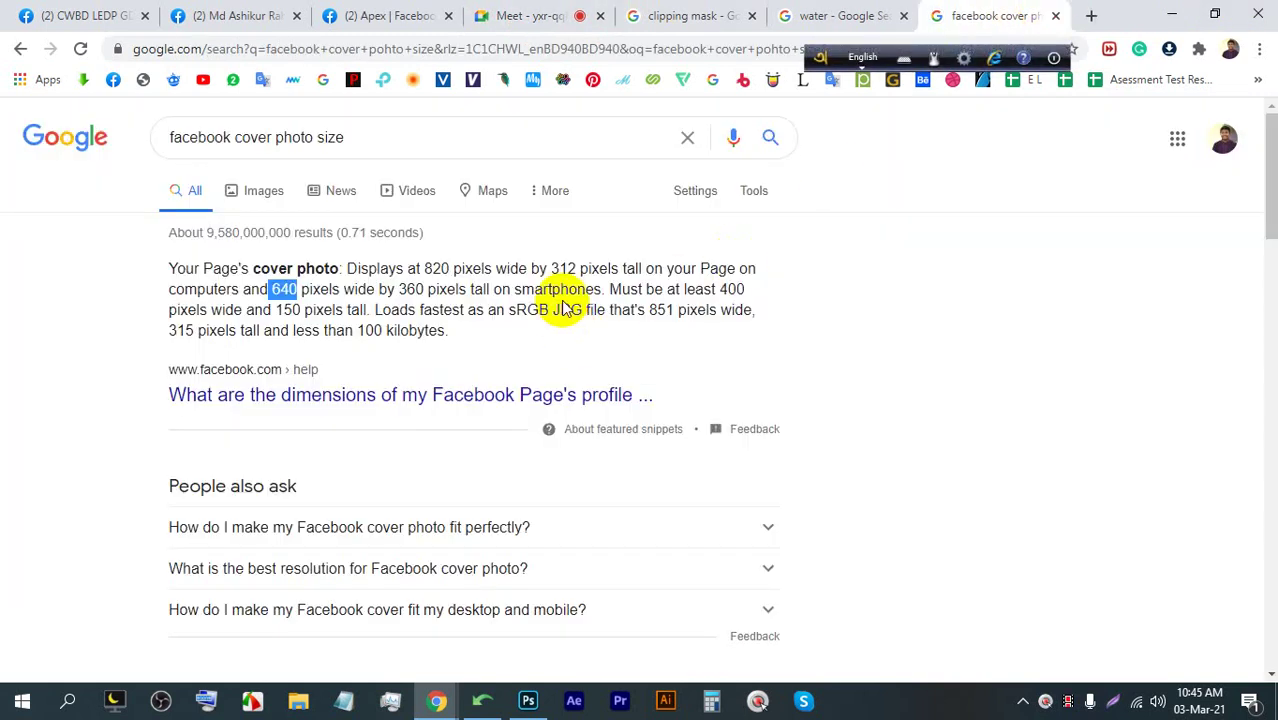
{"action": "left_click", "coordinate": [230, 140]}
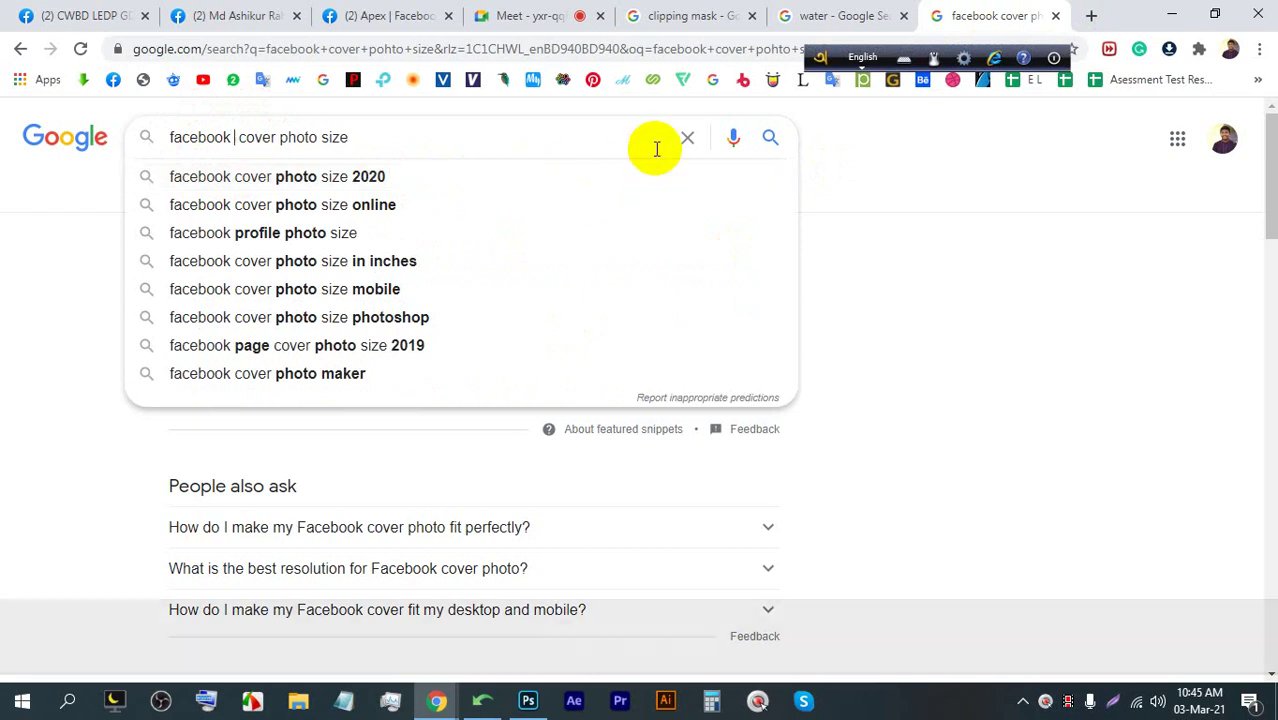
{"action": "type", "text": "group"}
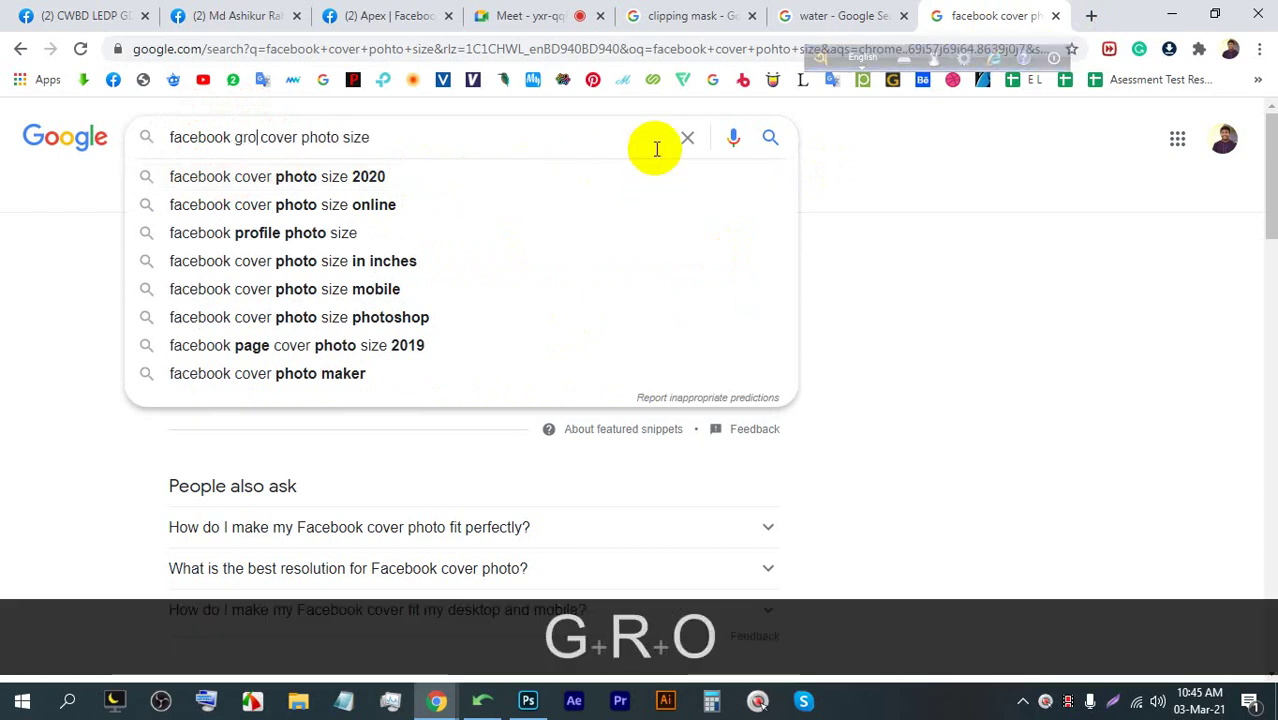
{"action": "key", "text": "Return"}
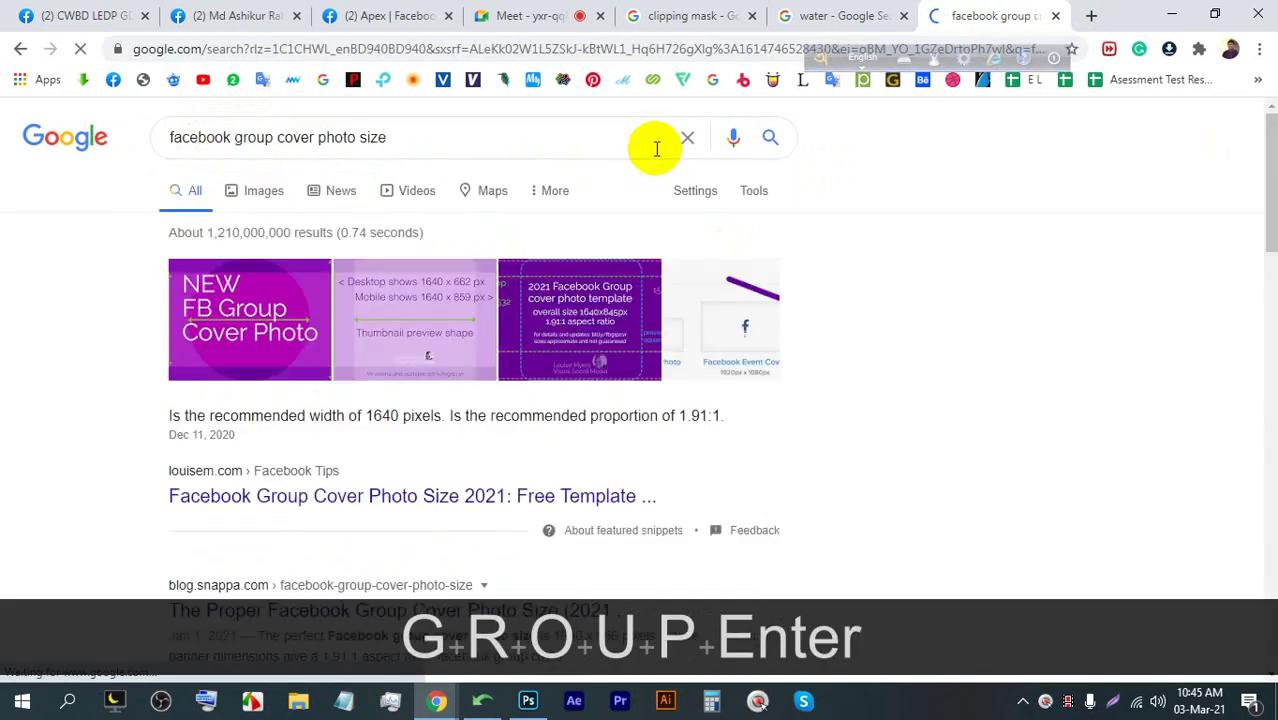
Expand the question "What size should a Facebook group cover photo be?" in the search results and highlight the recommended dimensions
{"action": "scroll", "coordinate": [197, 368], "scroll_direction": "down", "scroll_amount": 1}
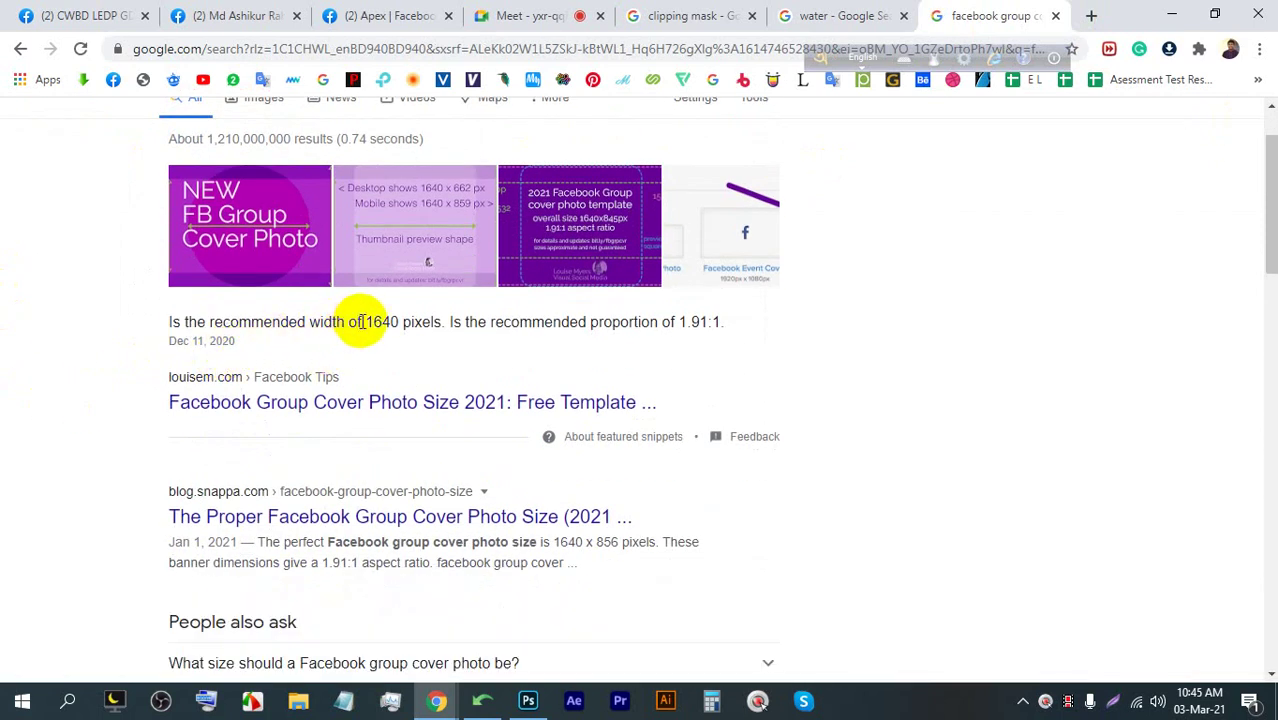
{"action": "scroll", "coordinate": [371, 334], "scroll_direction": "down", "scroll_amount": 1}
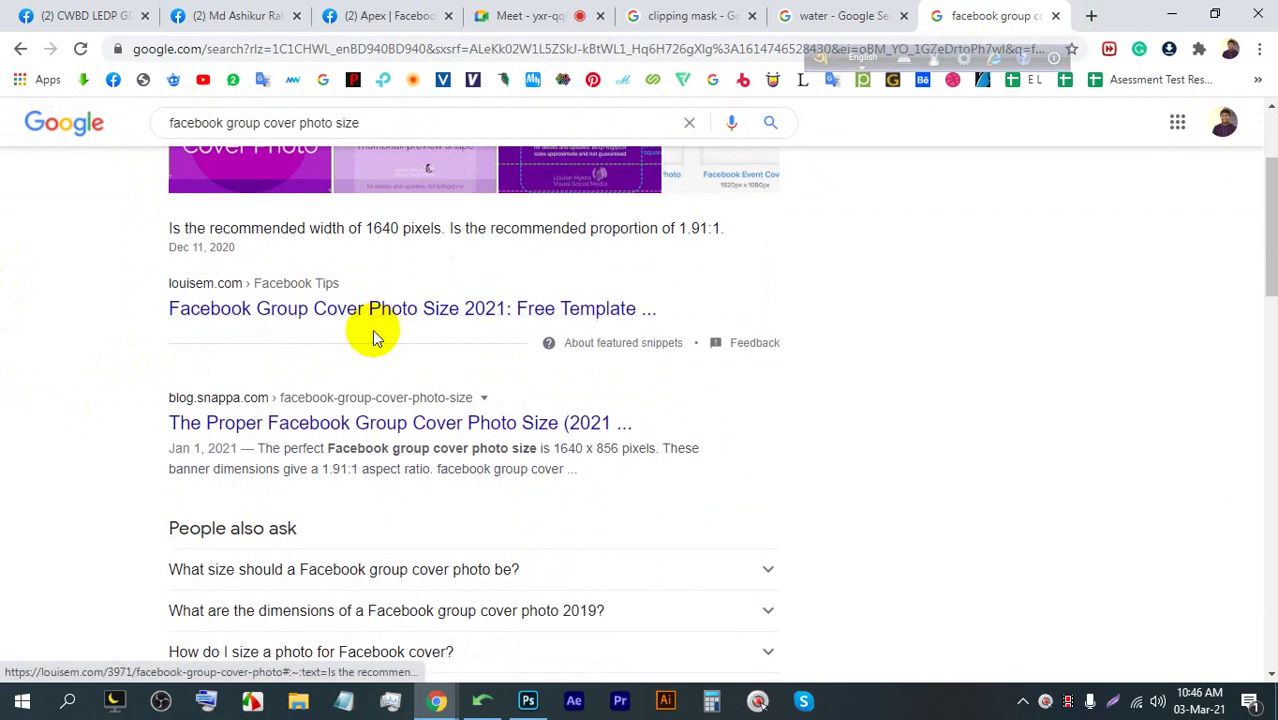
{"action": "scroll", "coordinate": [386, 336], "scroll_direction": "down", "scroll_amount": 2}
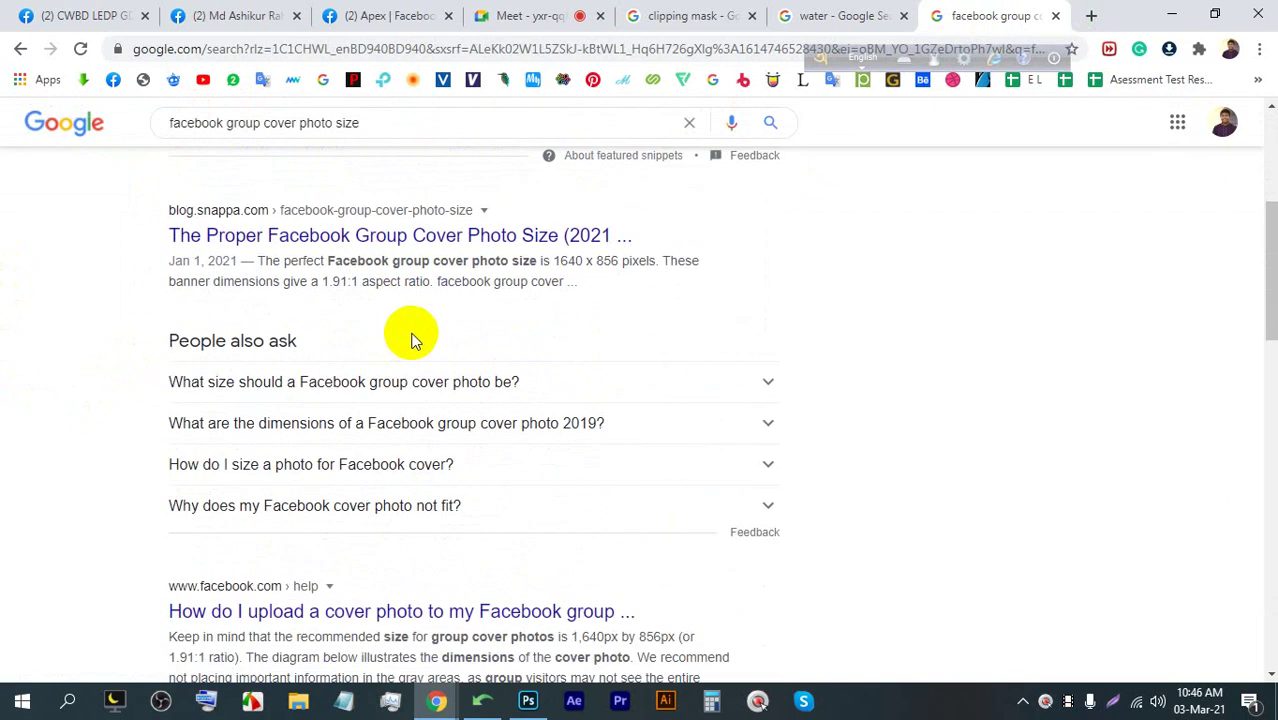
{"action": "left_click", "coordinate": [461, 384]}
{"action": "scroll", "coordinate": [220, 420], "scroll_direction": "down", "scroll_amount": 2}
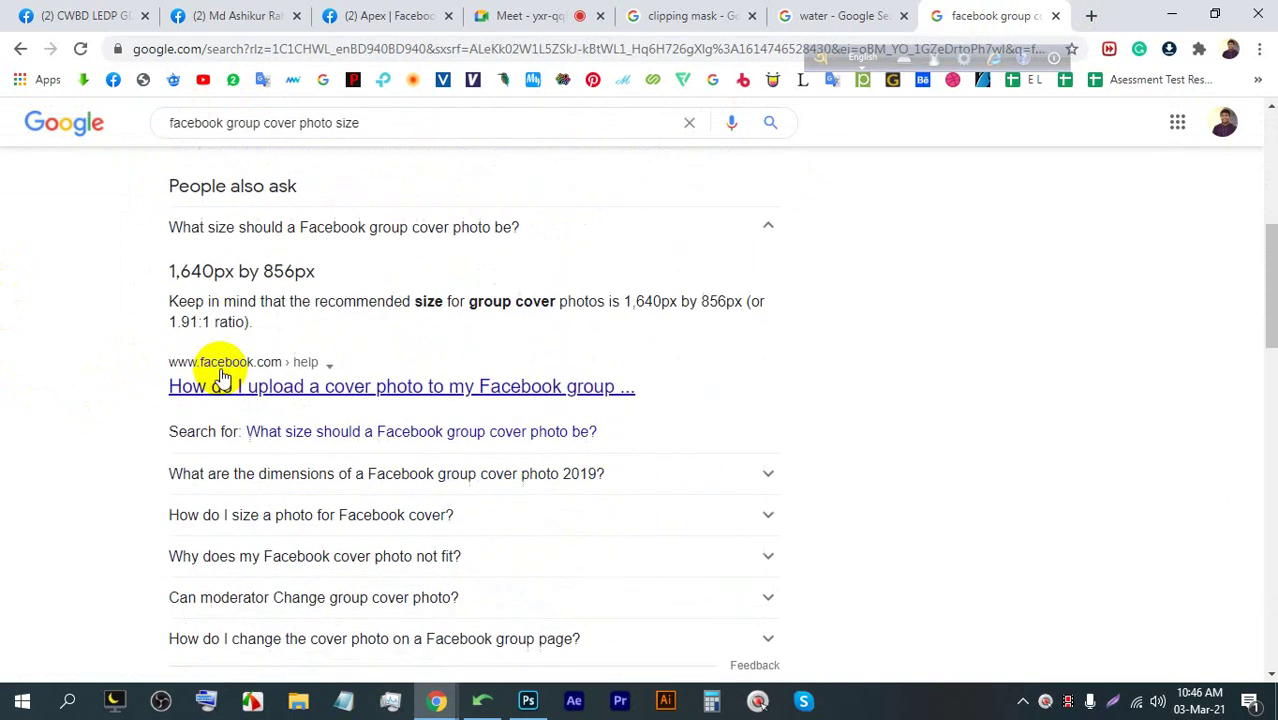
{"action": "mouse_move", "coordinate": [171, 240]}
{"action": "left_mouse_down"}
{"action": "mouse_move", "coordinate": [265, 218]}
{"action": "mouse_move", "coordinate": [342, 243]}
{"action": "mouse_move", "coordinate": [171, 237]}
{"action": "left_mouse_up"}
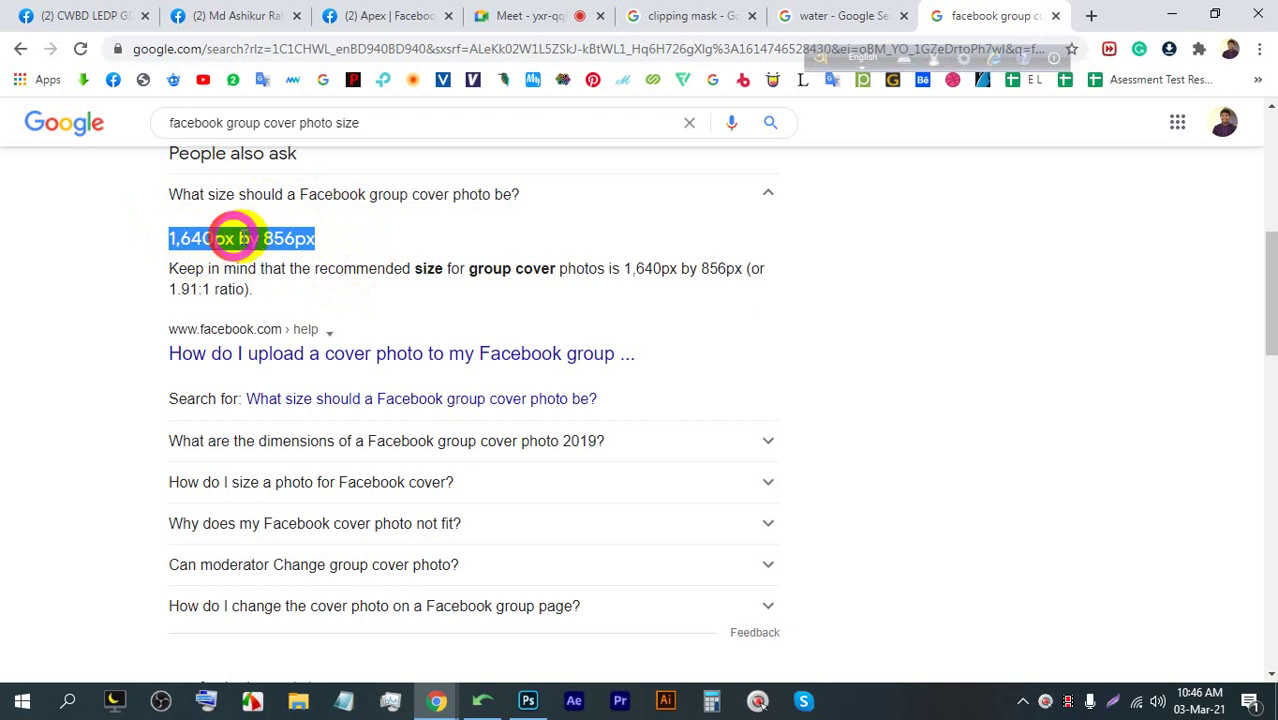
View the cover photo of the CWBD LEDP GD -D68 (Morning) Facebook group, and return to the group cover size answer
{"action": "left_click", "coordinate": [22, 15]}
{"action": "scroll", "coordinate": [747, 399], "scroll_direction": "up", "scroll_amount": 5}
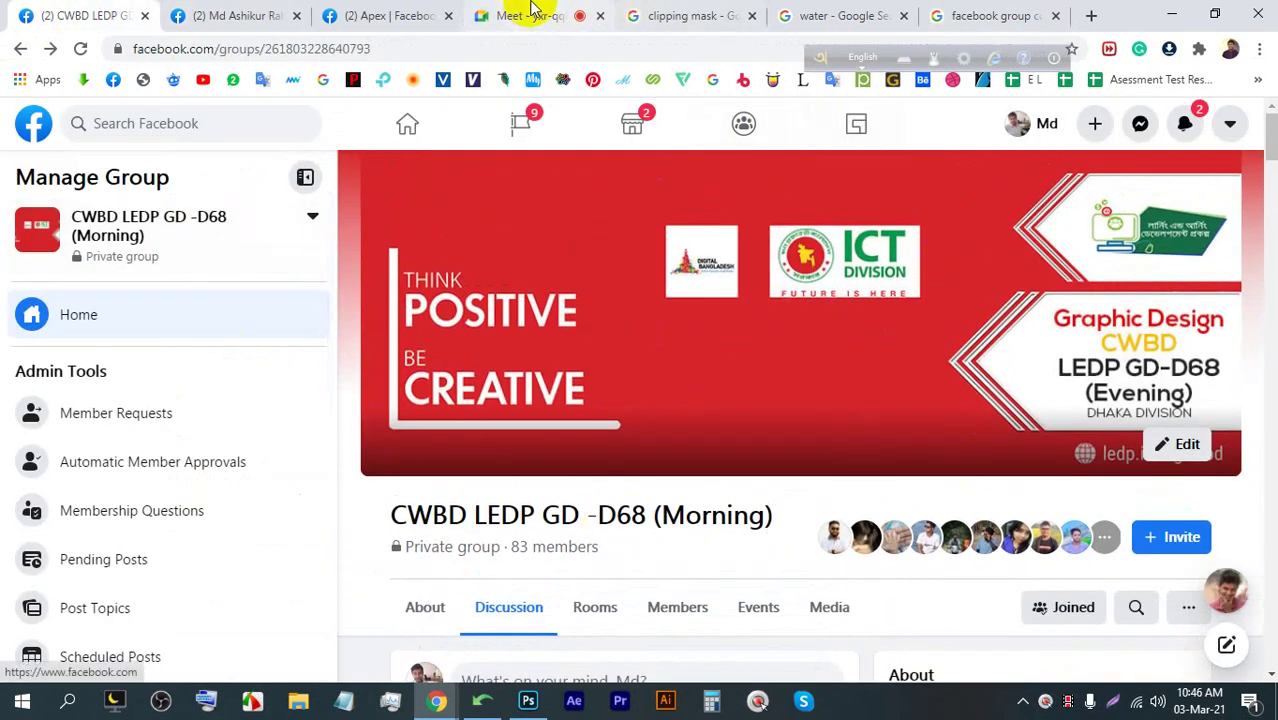
{"action": "left_click", "coordinate": [800, 15]}
{"action": "left_click", "coordinate": [975, 15]}
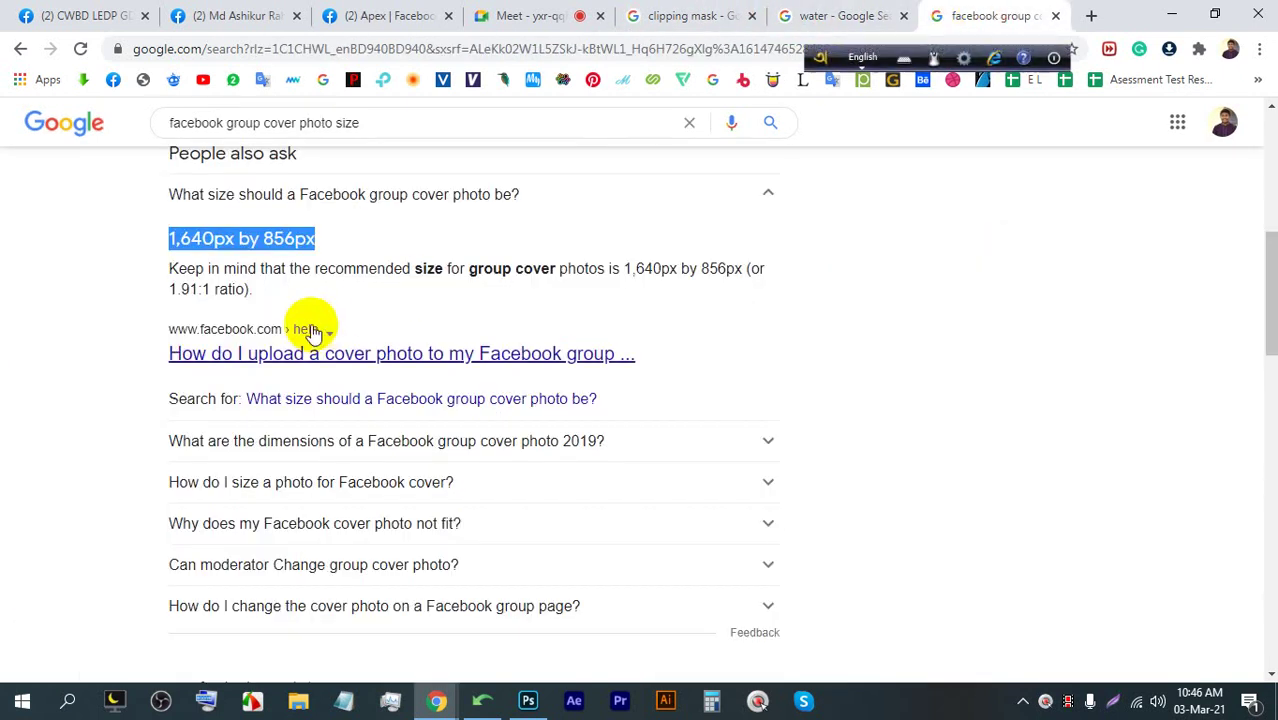
{"action": "left_click", "coordinate": [329, 240]}
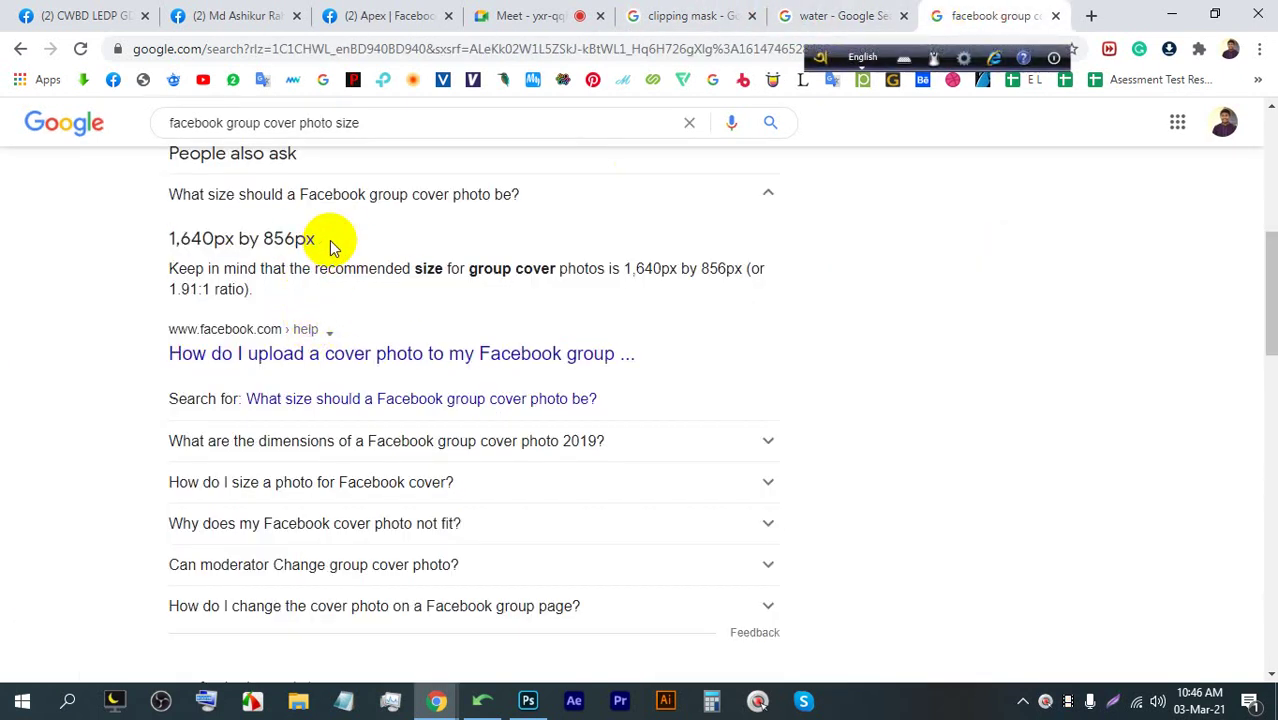
Look at the Apex page and personal profile covers on Facebook, and search Google for "facebook page cover photo size"
{"action": "double_click", "coordinate": [254, 124]}
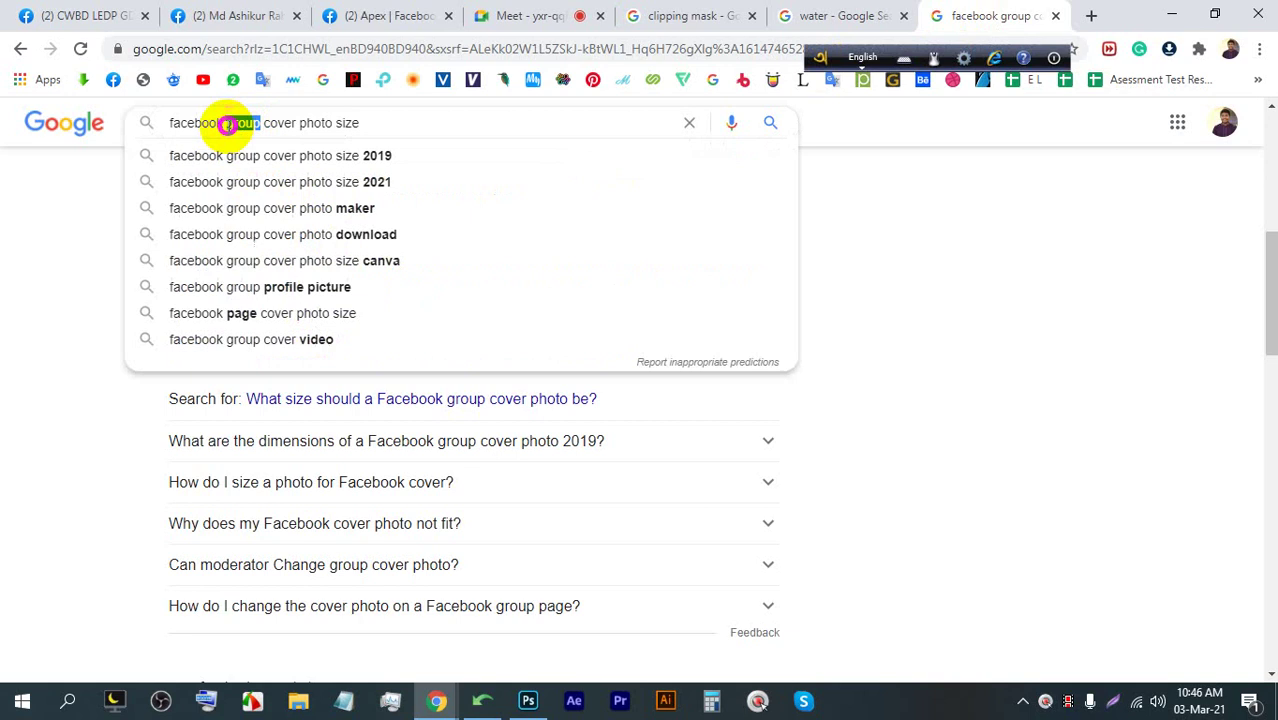
{"action": "left_click", "coordinate": [337, 15]}
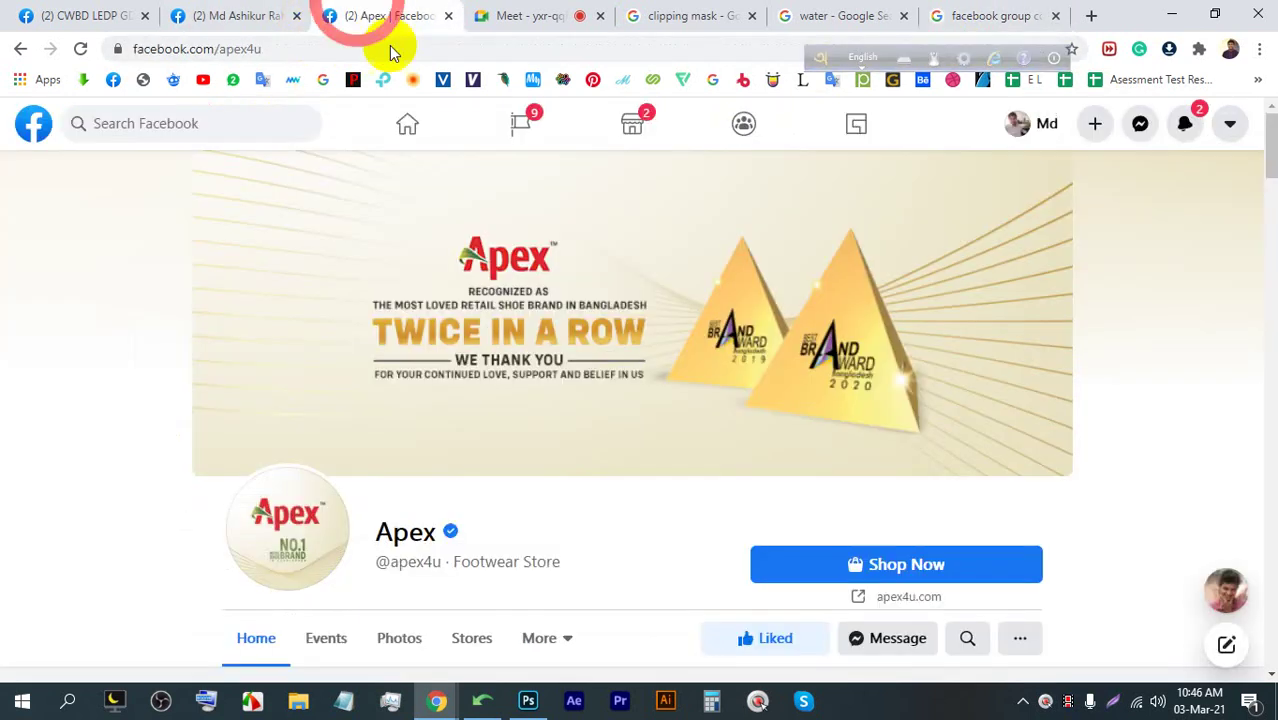
{"action": "left_click", "coordinate": [252, 10]}
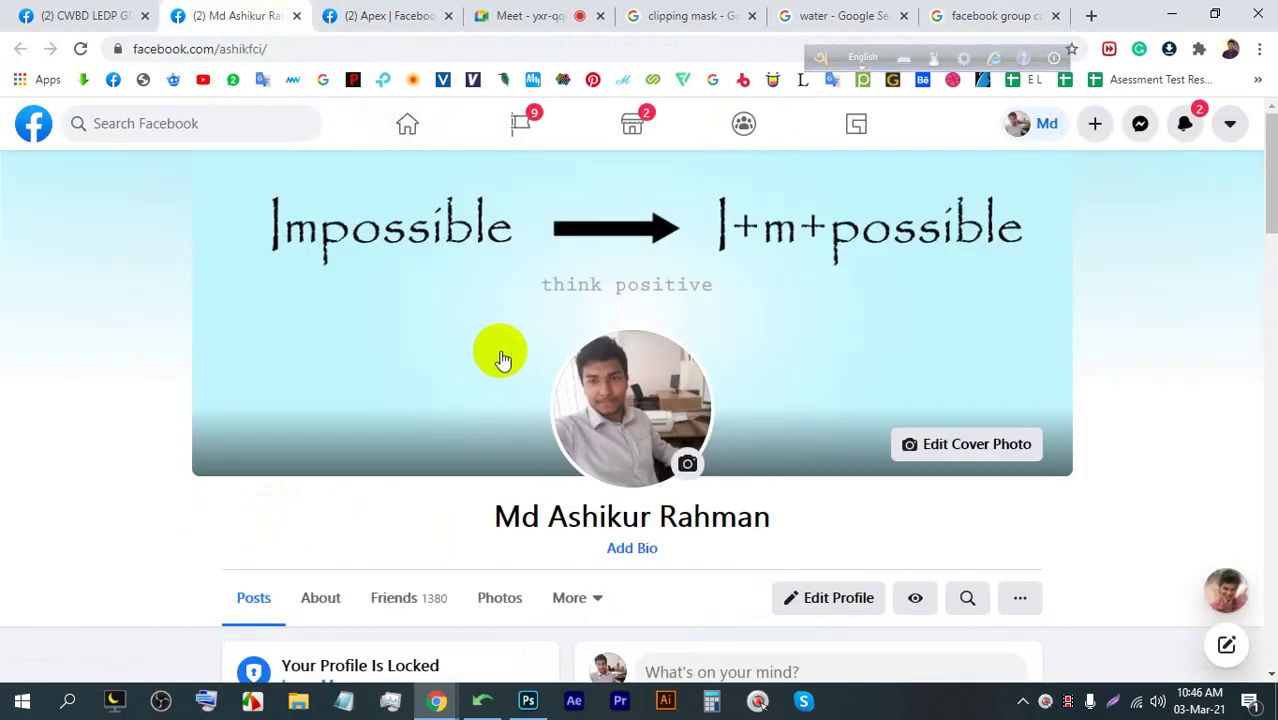
{"action": "left_click", "coordinate": [1003, 12]}
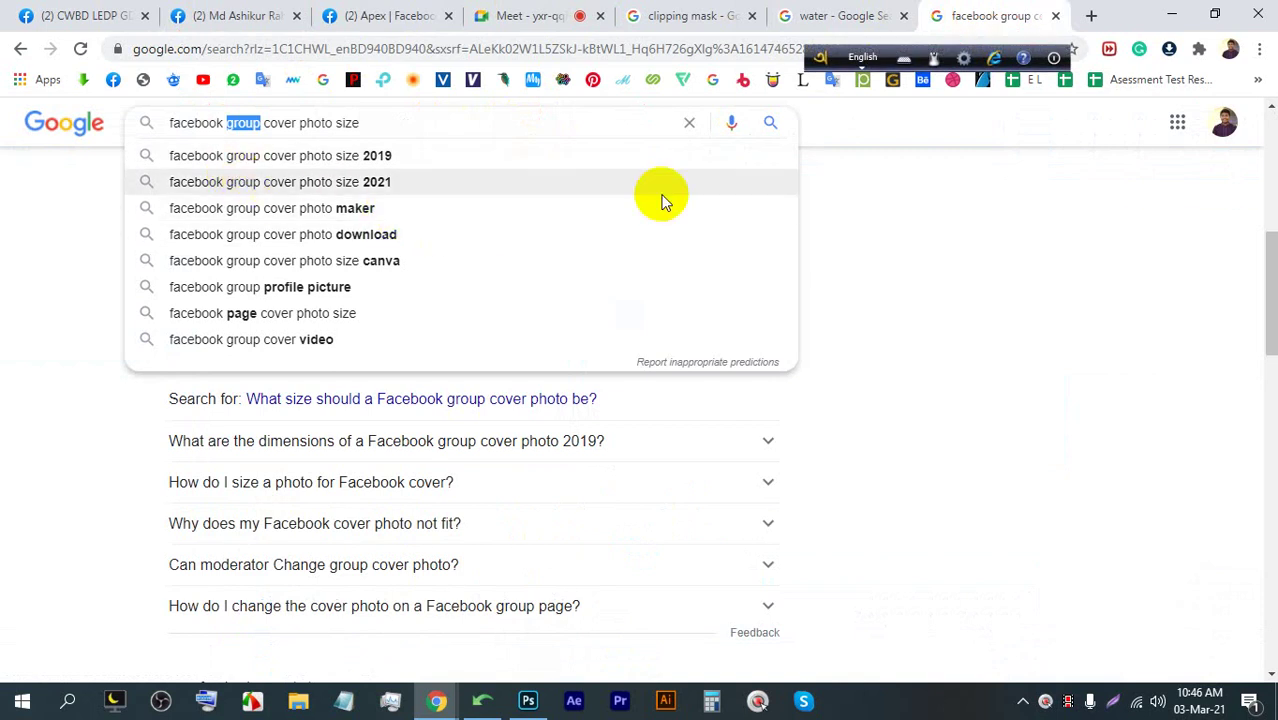
{"action": "type", "text": "page"}
{"action": "key", "text": "Return"}
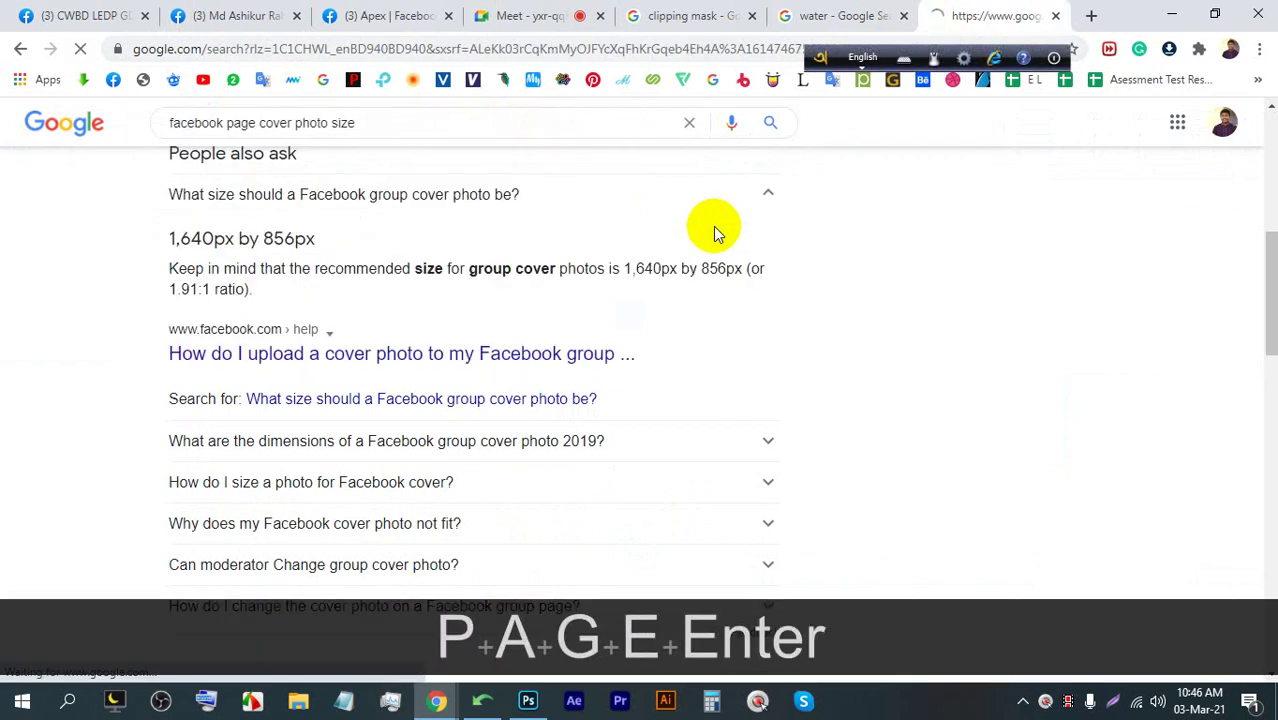
Highlight the recommended page cover dimensions in the featured search result
{"action": "scroll", "coordinate": [508, 357], "scroll_direction": "down", "scroll_amount": 1}
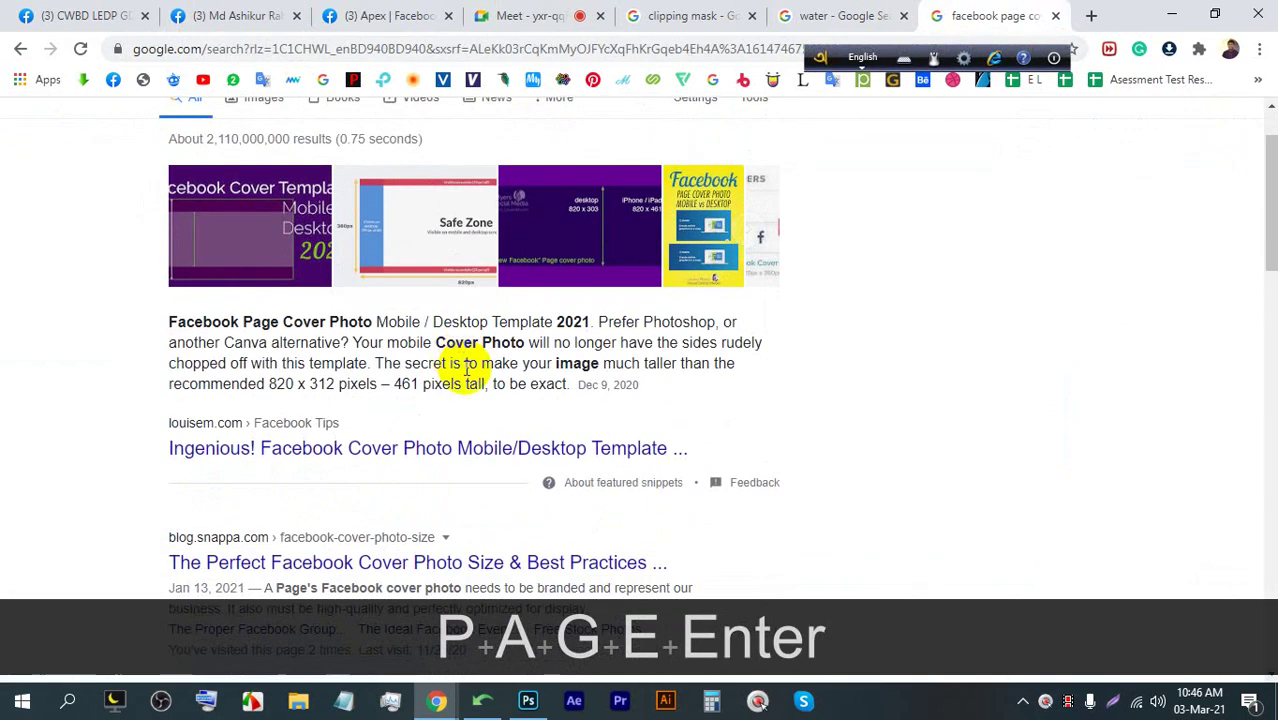
{"action": "left_click_drag", "start_coordinate": [265, 386], "coordinate": [331, 390]}
{"action": "left_click", "coordinate": [343, 386]}
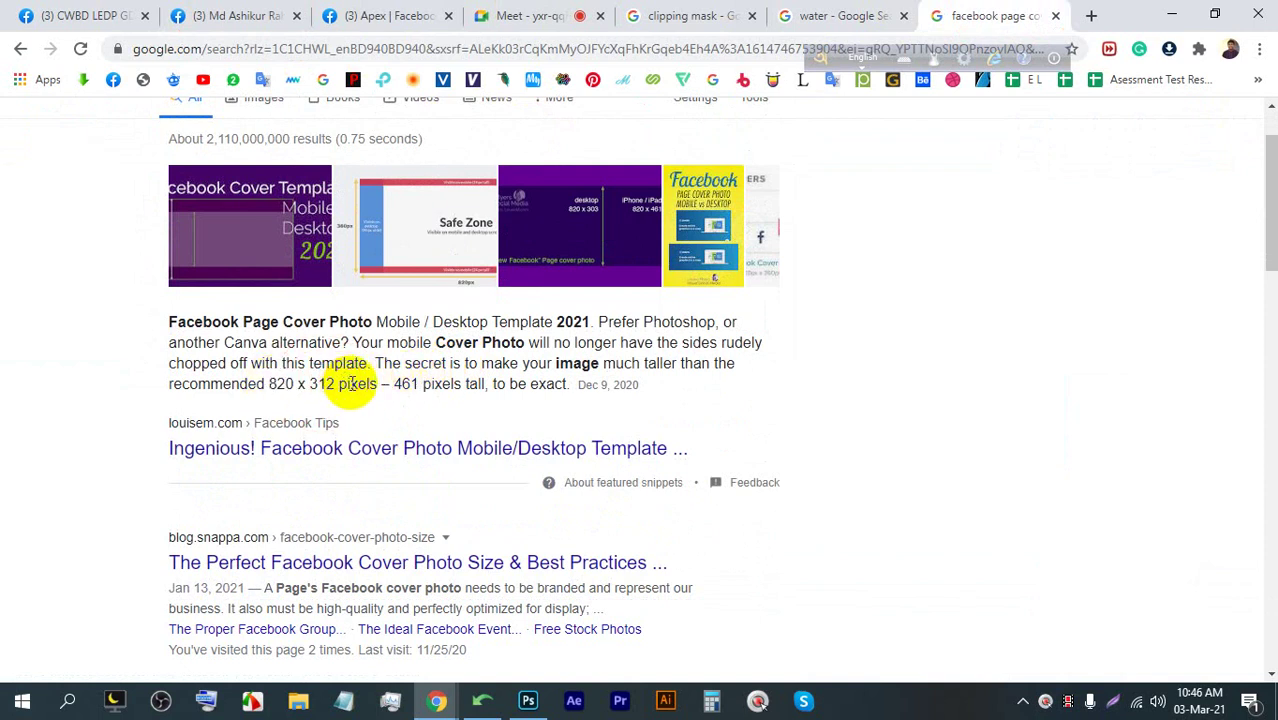
Open the CWBD LEDP GD -D68 (Morning) Facebook group and examine its cover photo
{"action": "left_click", "coordinate": [559, 10]}
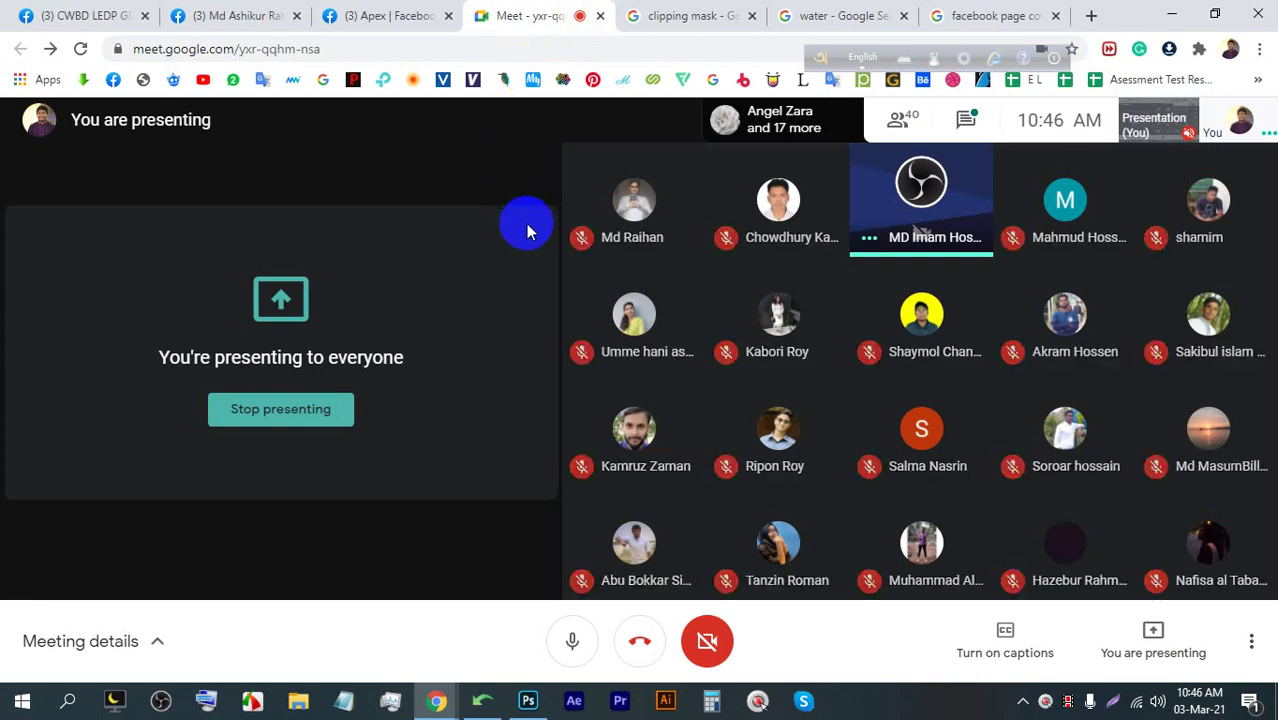
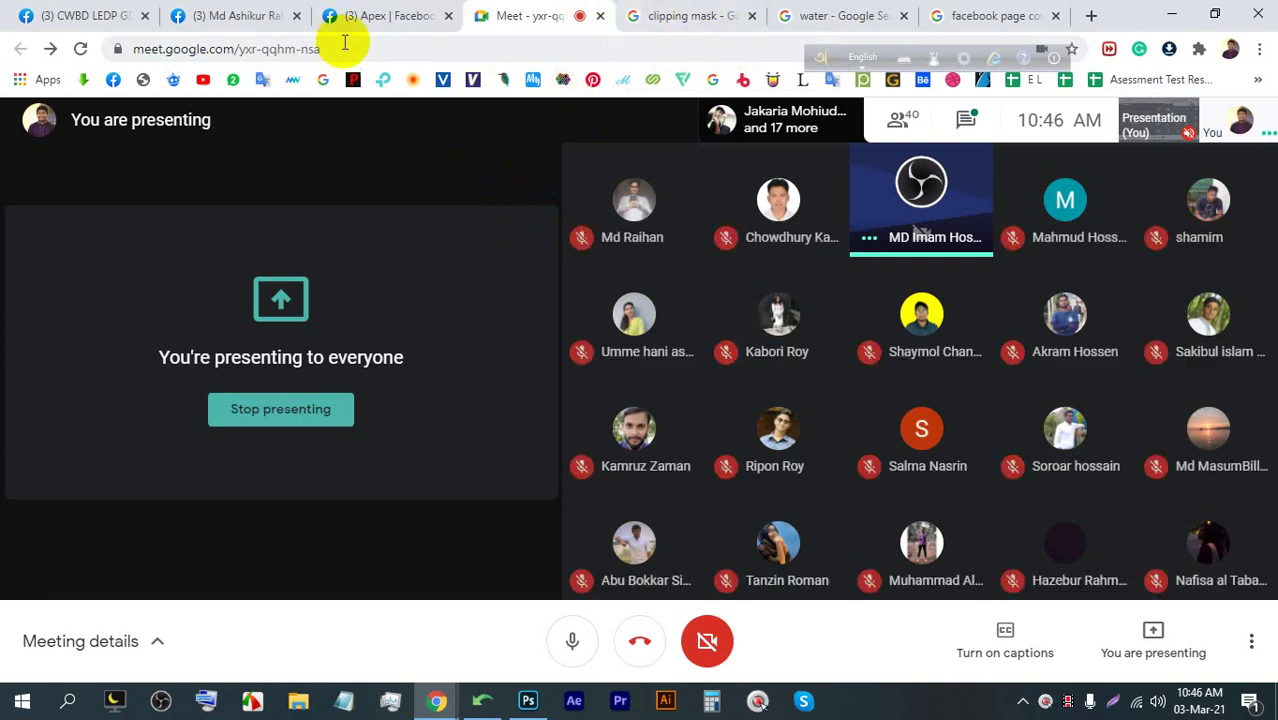
{"action": "left_click", "coordinate": [80, 15]}
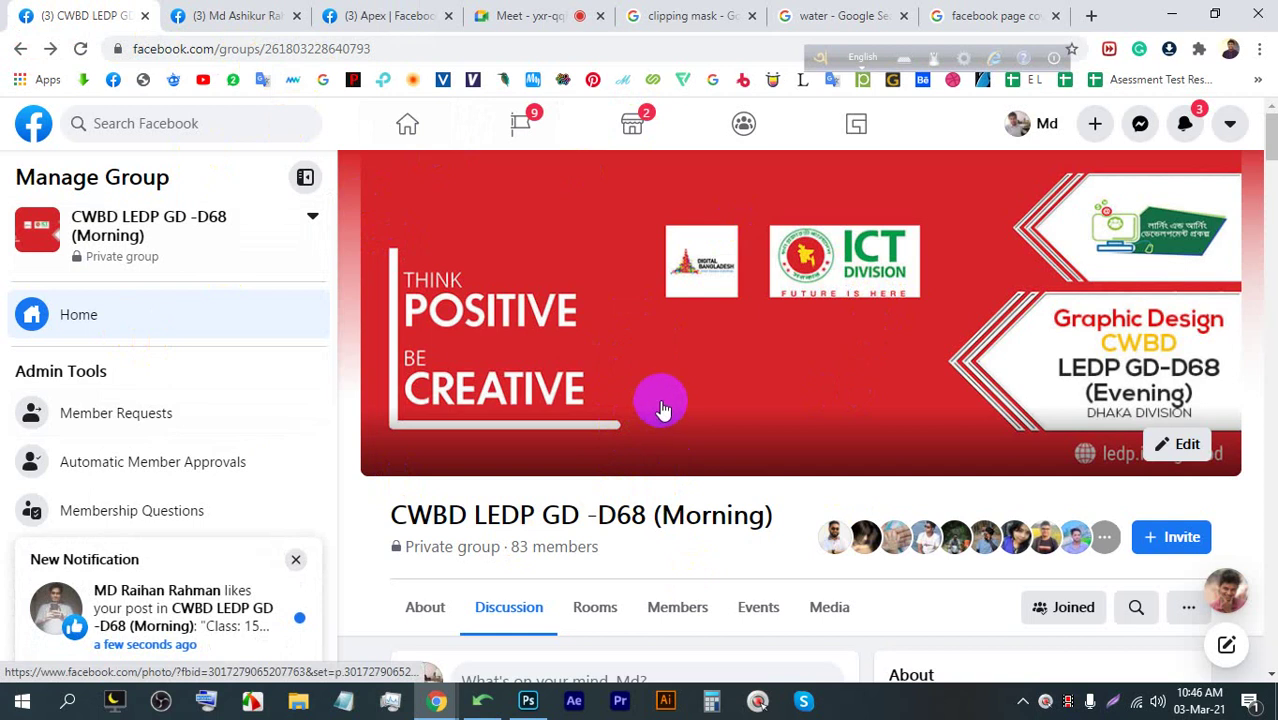
{"action": "scroll", "coordinate": [740, 322], "scroll_direction": "down", "scroll_amount": 1}
{"action": "scroll", "coordinate": [720, 318], "scroll_direction": "up", "scroll_amount": 1}
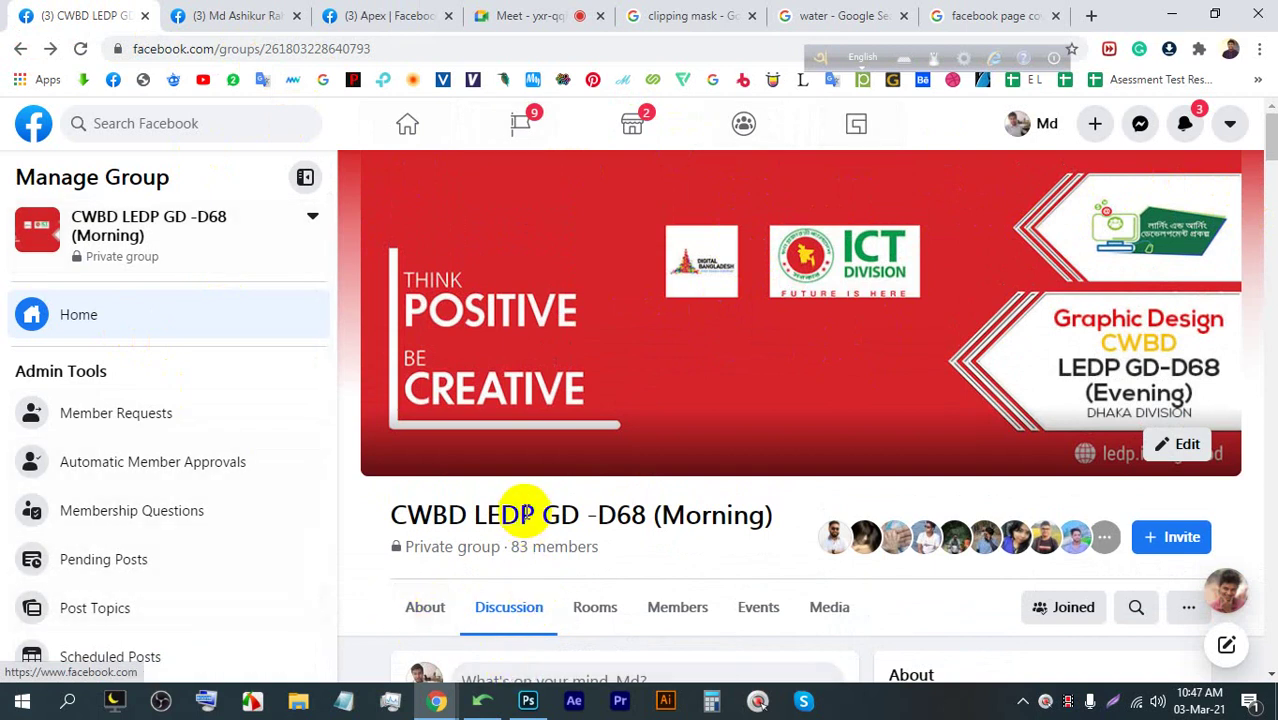
Capture the group cover area, mark the Edit button, the covered web address and the slogan freehand in red, and discard the capture
{"action": "left_click", "coordinate": [1115, 698]}
{"action": "left_click_drag", "start_coordinate": [1272, 522], "coordinate": [338, 131]}
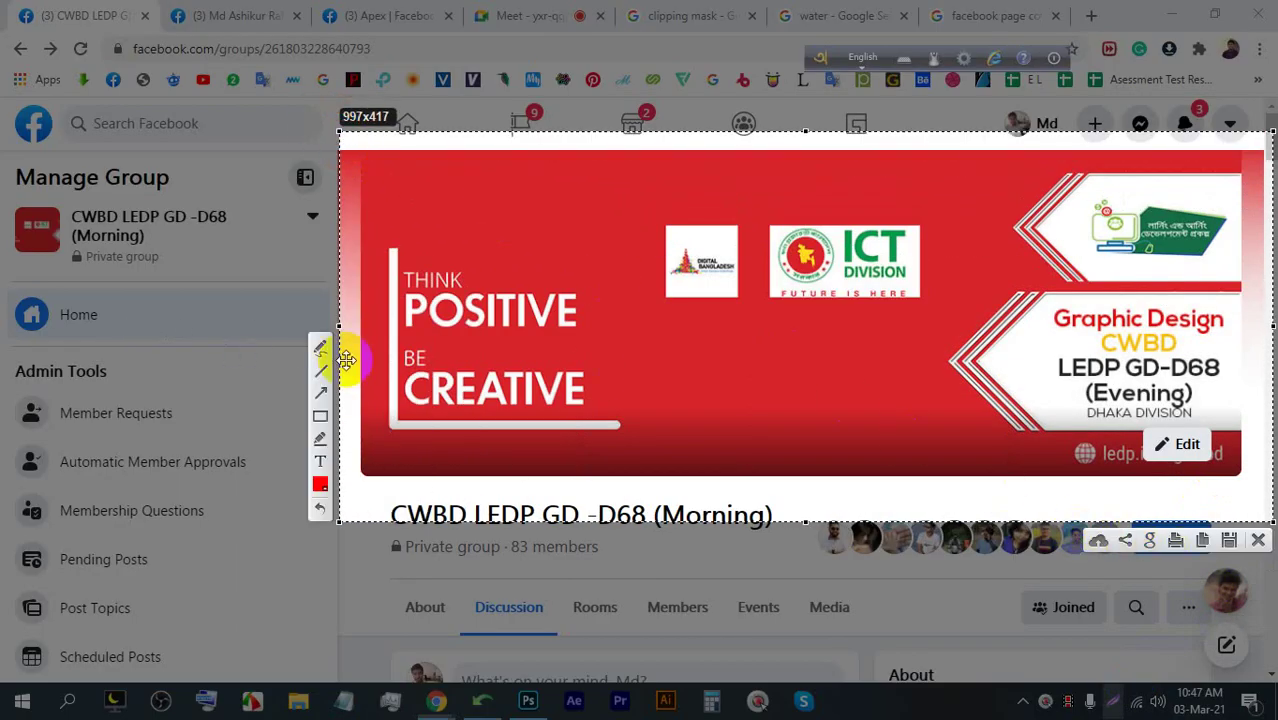
{"action": "left_click", "coordinate": [320, 350]}
{"action": "mouse_move", "coordinate": [1212, 424]}
{"action": "left_mouse_down"}
{"action": "mouse_move", "coordinate": [1151, 415]}
{"action": "mouse_move", "coordinate": [1134, 451]}
{"action": "mouse_move", "coordinate": [1197, 462]}
{"action": "mouse_move", "coordinate": [1196, 428]}
{"action": "mouse_move", "coordinate": [1136, 428]}
{"action": "mouse_move", "coordinate": [1192, 460]}
{"action": "mouse_move", "coordinate": [1160, 452]}
{"action": "left_mouse_up"}
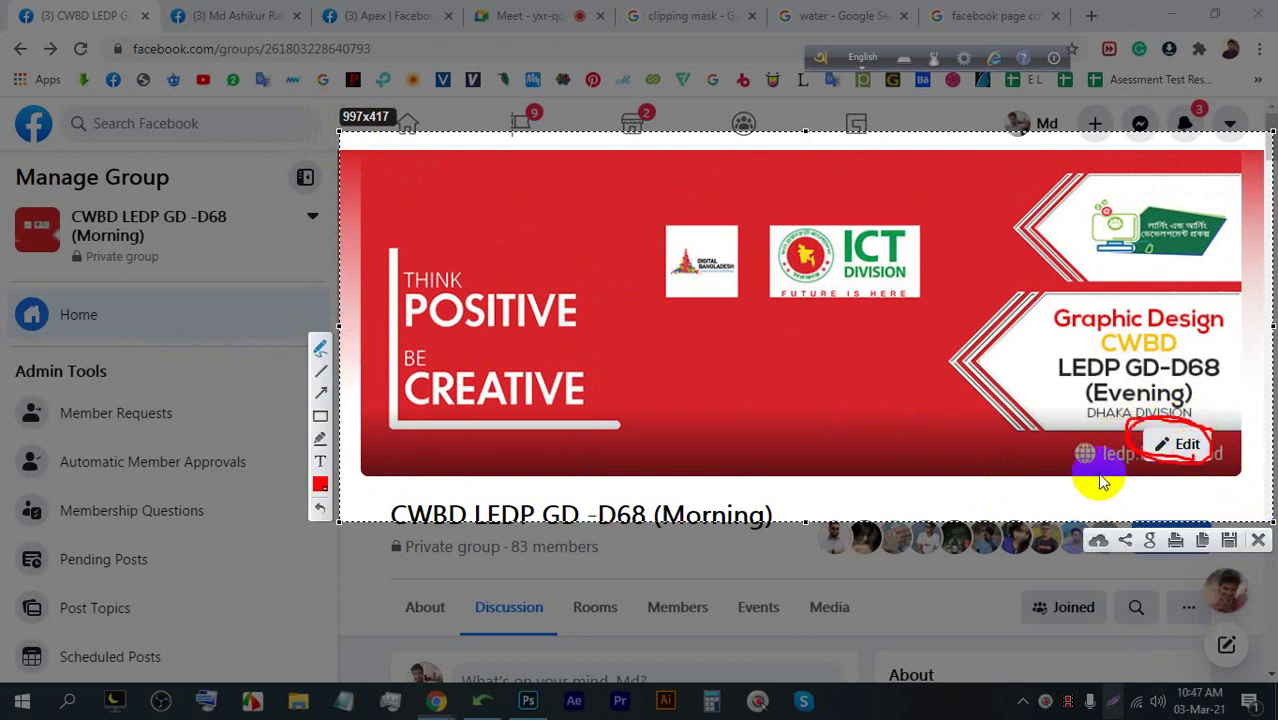
{"action": "mouse_move", "coordinate": [1095, 475]}
{"action": "left_mouse_down"}
{"action": "mouse_move", "coordinate": [1209, 477]}
{"action": "mouse_move", "coordinate": [1233, 467]}
{"action": "mouse_move", "coordinate": [1221, 429]}
{"action": "mouse_move", "coordinate": [1107, 422]}
{"action": "mouse_move", "coordinate": [1060, 455]}
{"action": "mouse_move", "coordinate": [1108, 490]}
{"action": "mouse_move", "coordinate": [1150, 492]}
{"action": "left_mouse_up"}
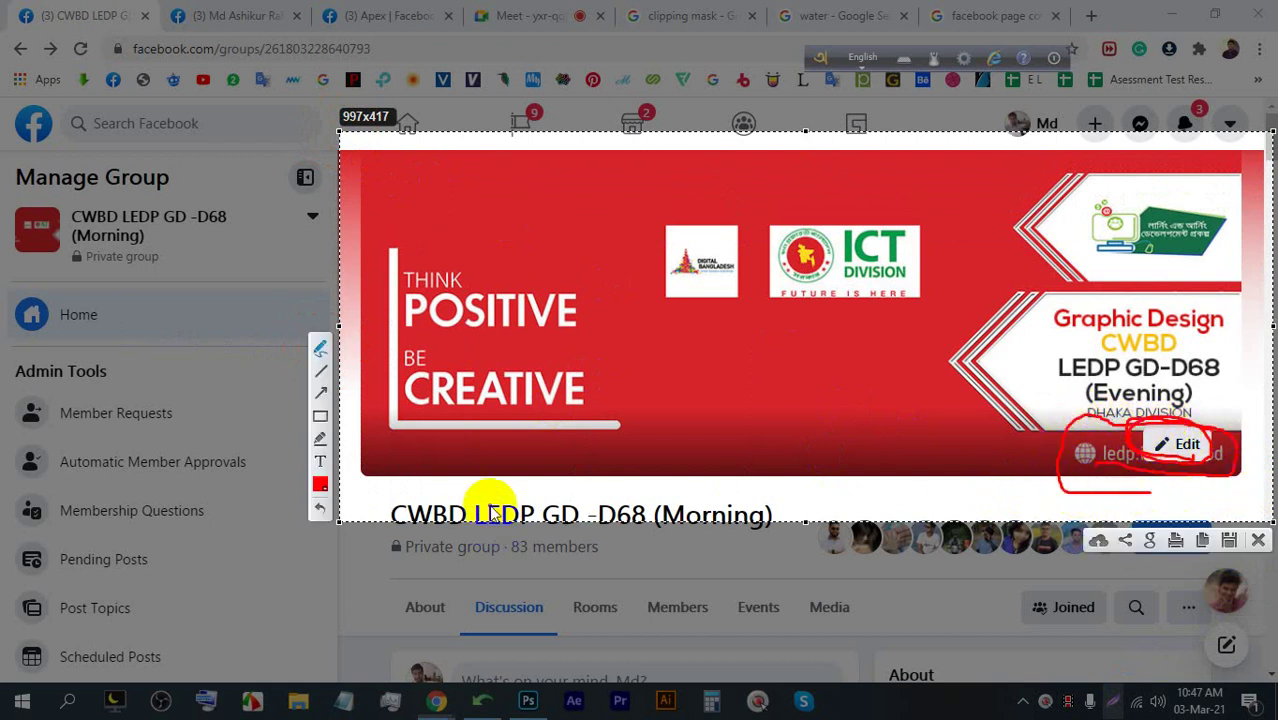
{"action": "mouse_move", "coordinate": [588, 320]}
{"action": "left_mouse_down"}
{"action": "mouse_move", "coordinate": [1186, 259]}
{"action": "mouse_move", "coordinate": [390, 385]}
{"action": "left_mouse_up"}
{"action": "mouse_move", "coordinate": [240, 392]}
{"action": "left_mouse_down"}
{"action": "mouse_move", "coordinate": [1041, 52]}
{"action": "mouse_move", "coordinate": [907, 74]}
{"action": "left_mouse_up"}
{"action": "left_click", "coordinate": [1258, 540]}
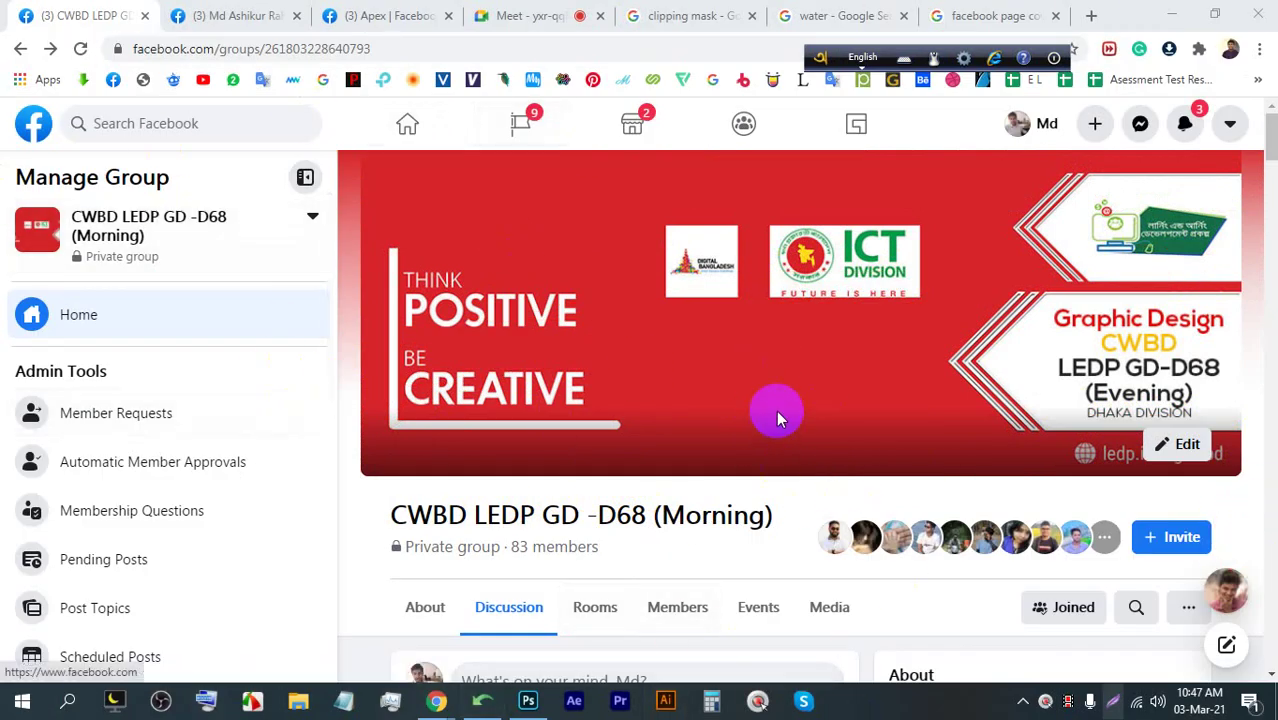
{"action": "scroll", "coordinate": [805, 521], "scroll_direction": "down", "scroll_amount": 2}
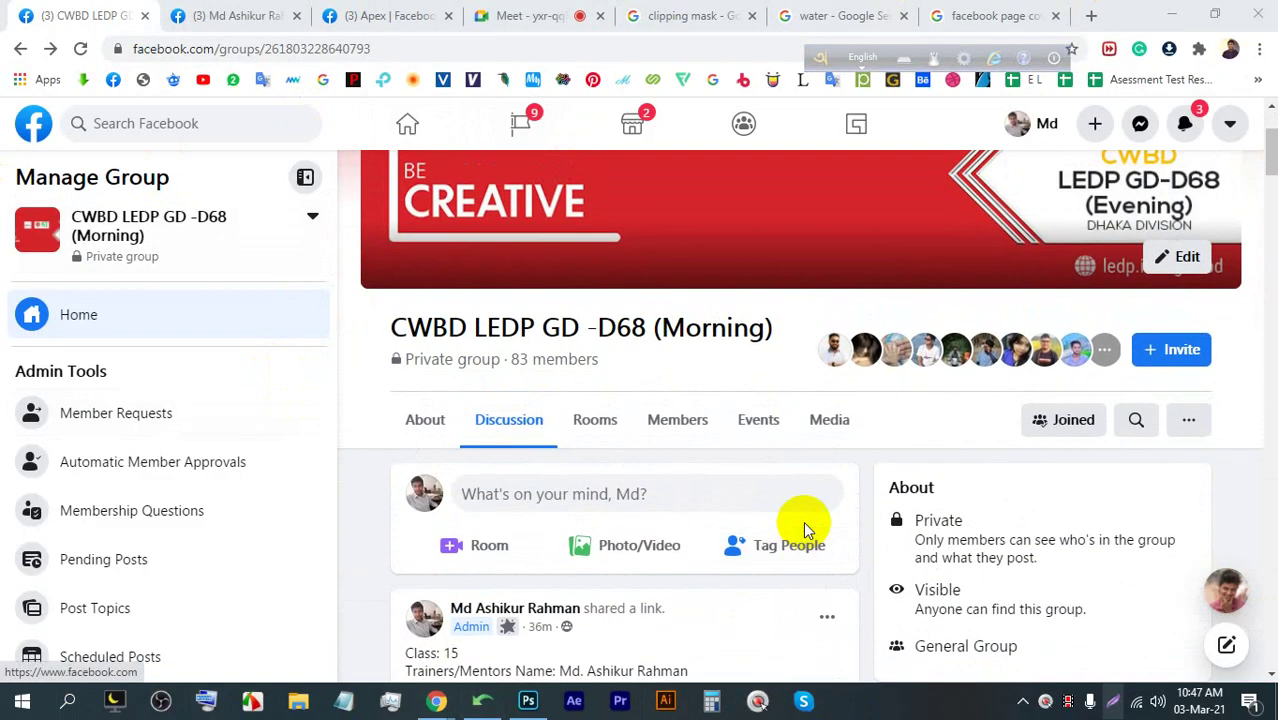
{"action": "scroll", "coordinate": [803, 521], "scroll_direction": "up", "scroll_amount": 2}
{"action": "left_click", "coordinate": [525, 12]}
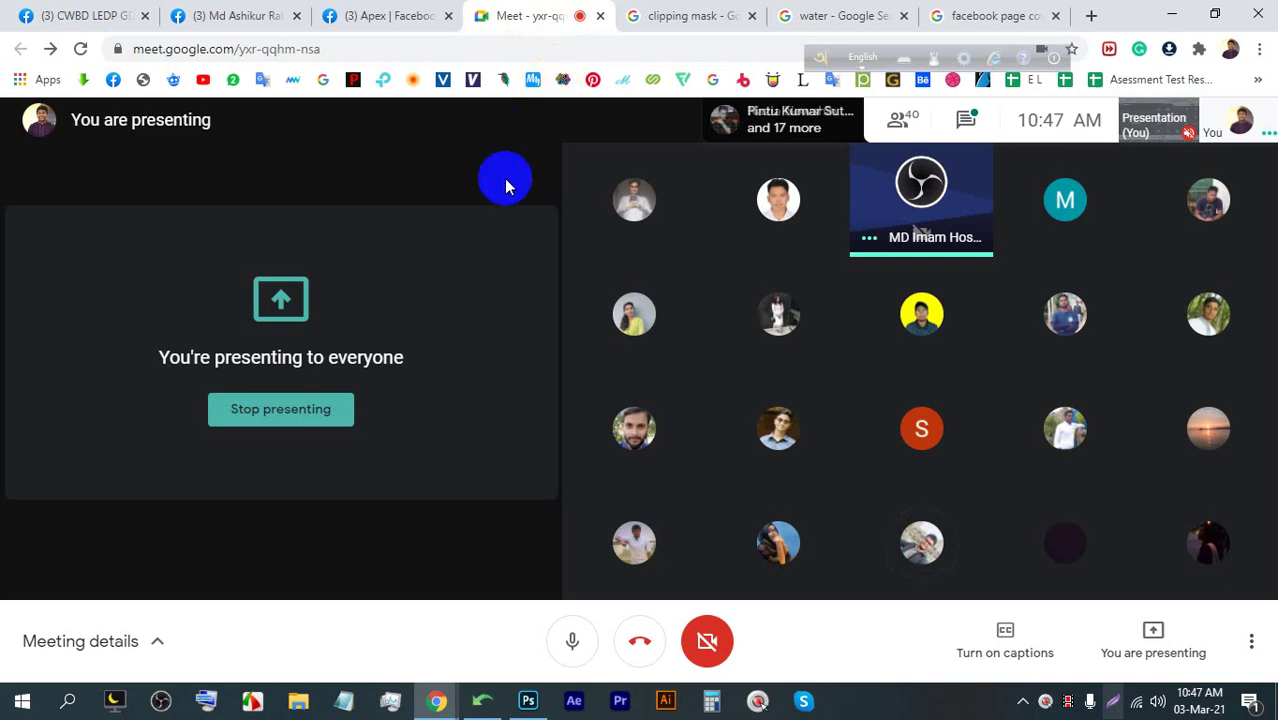
Capture the personal profile's cover area, box a band across the profile picture and circle both ends of "think positive" in red
{"action": "left_click", "coordinate": [231, 17]}
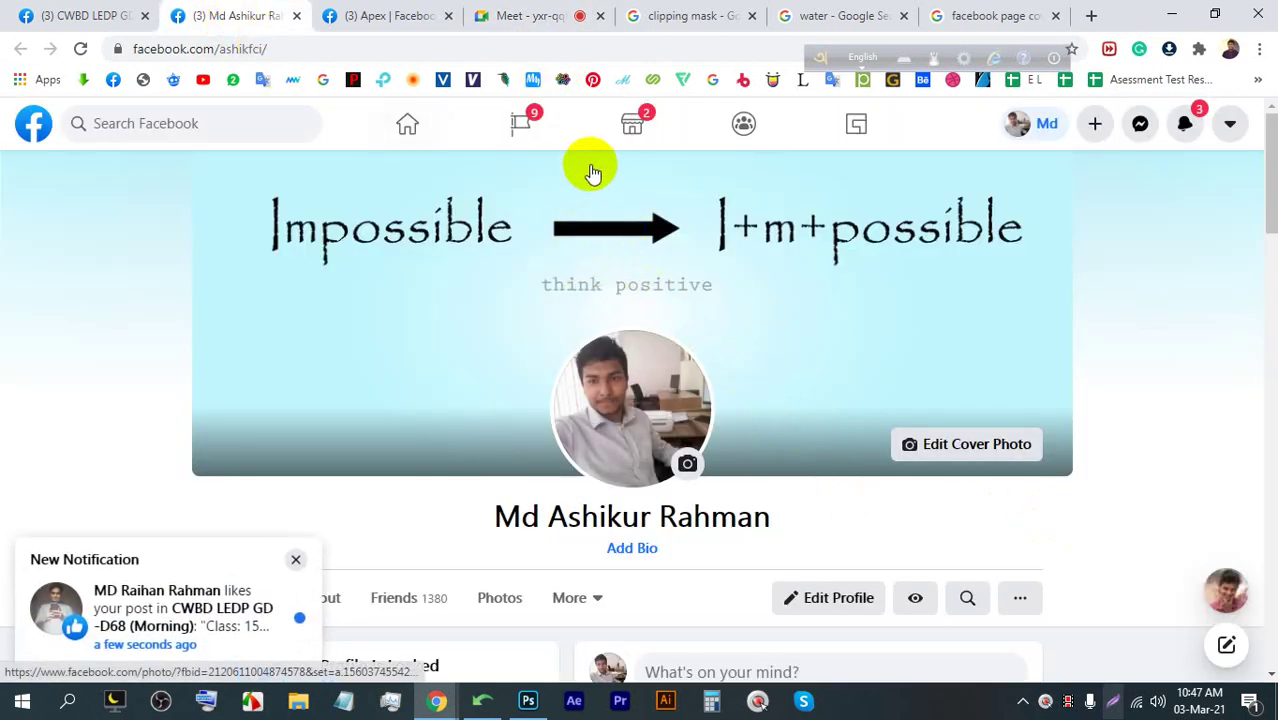
{"action": "left_click", "coordinate": [1113, 701]}
{"action": "left_click_drag", "start_coordinate": [1075, 480], "coordinate": [189, 139]}
{"action": "left_click", "coordinate": [1092, 305]}
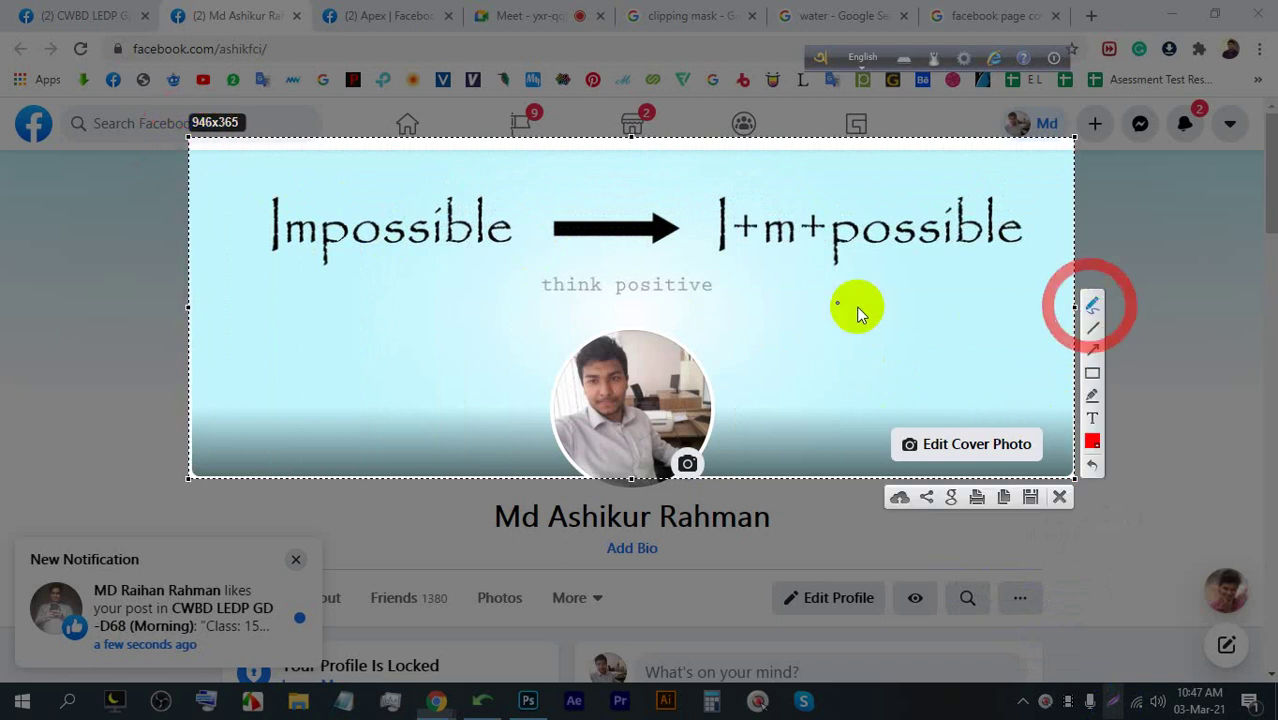
{"action": "mouse_move", "coordinate": [540, 390]}
{"action": "left_mouse_down"}
{"action": "mouse_move", "coordinate": [716, 394]}
{"action": "mouse_move", "coordinate": [542, 386]}
{"action": "mouse_move", "coordinate": [534, 418]}
{"action": "mouse_move", "coordinate": [596, 425]}
{"action": "mouse_move", "coordinate": [723, 426]}
{"action": "mouse_move", "coordinate": [726, 403]}
{"action": "left_mouse_up"}
{"action": "mouse_move", "coordinate": [552, 268]}
{"action": "left_mouse_down"}
{"action": "mouse_move", "coordinate": [539, 271]}
{"action": "mouse_move", "coordinate": [568, 270]}
{"action": "left_mouse_up"}
{"action": "mouse_move", "coordinate": [687, 272]}
{"action": "left_mouse_down"}
{"action": "mouse_move", "coordinate": [701, 290]}
{"action": "mouse_move", "coordinate": [712, 276]}
{"action": "mouse_move", "coordinate": [698, 267]}
{"action": "left_mouse_up"}
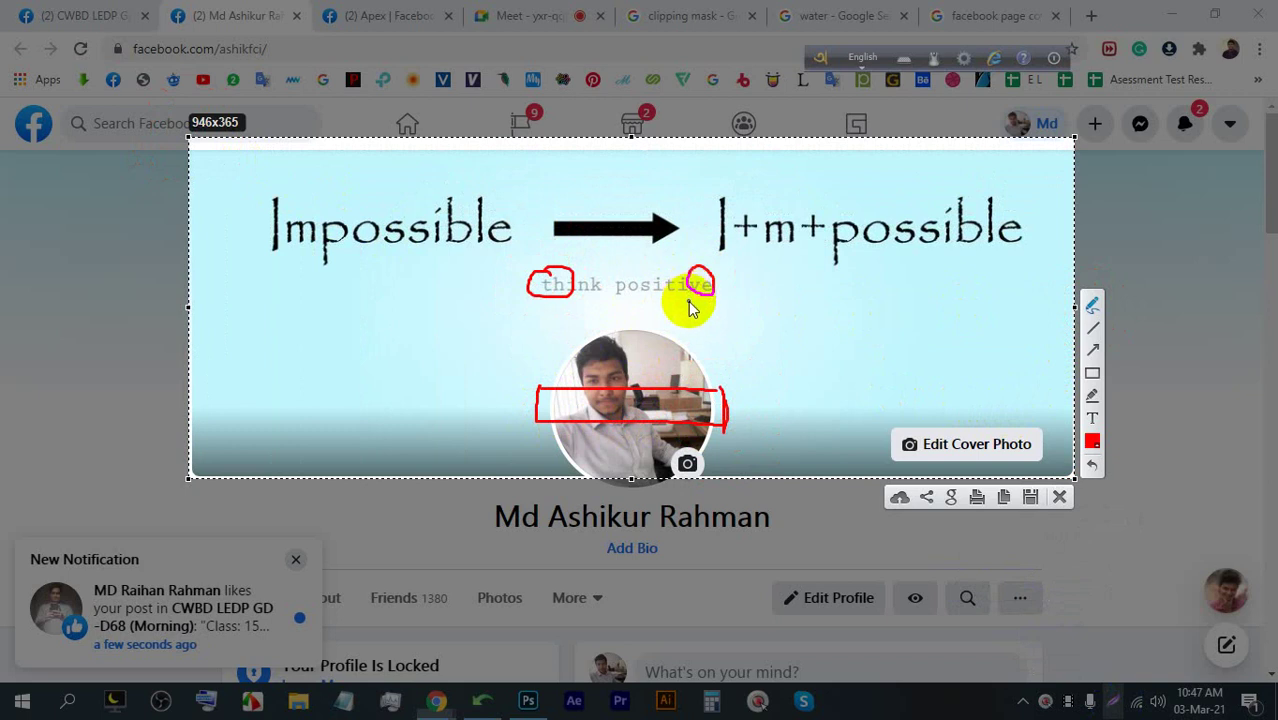
Sketch red curves across the cover and a scribbled line through the profile picture and Edit Cover Photo button, and discard the capture
{"action": "mouse_move", "coordinate": [515, 291]}
{"action": "left_mouse_down"}
{"action": "mouse_move", "coordinate": [893, 277]}
{"action": "mouse_move", "coordinate": [1041, 293]}
{"action": "mouse_move", "coordinate": [1207, 187]}
{"action": "left_mouse_up"}
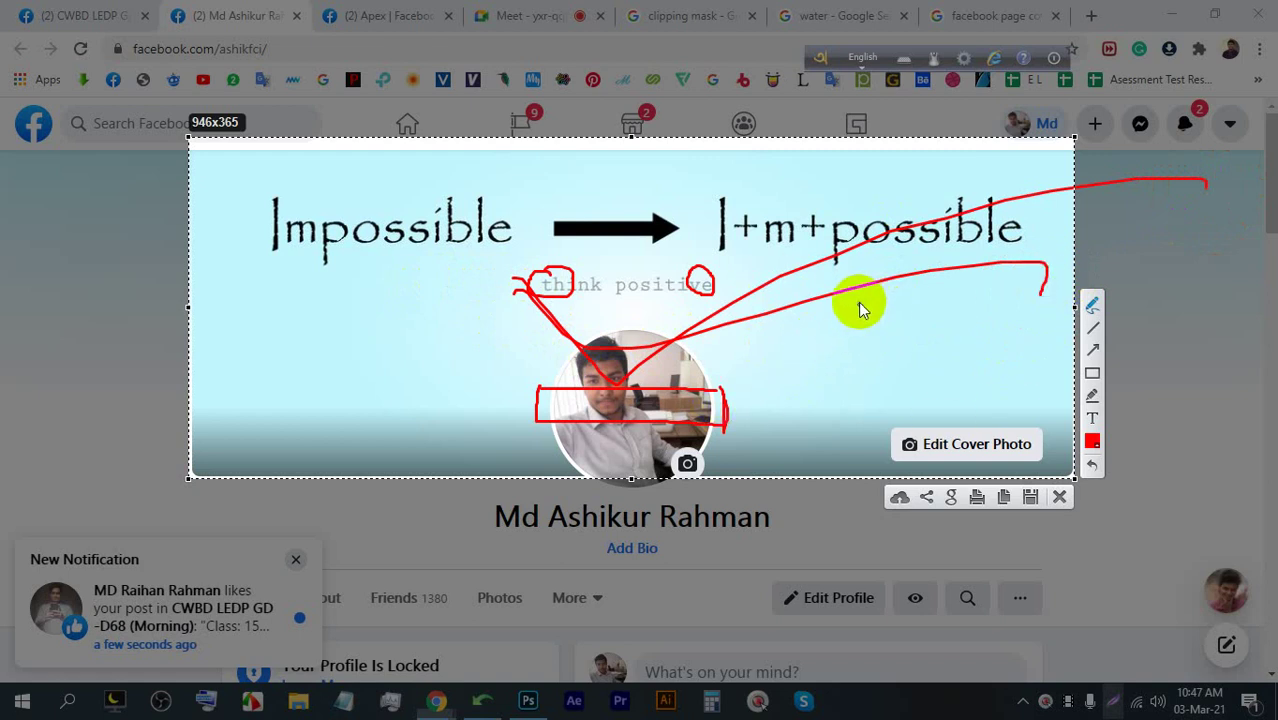
{"action": "left_click_drag", "start_coordinate": [462, 451], "coordinate": [715, 430]}
{"action": "left_click", "coordinate": [503, 452]}
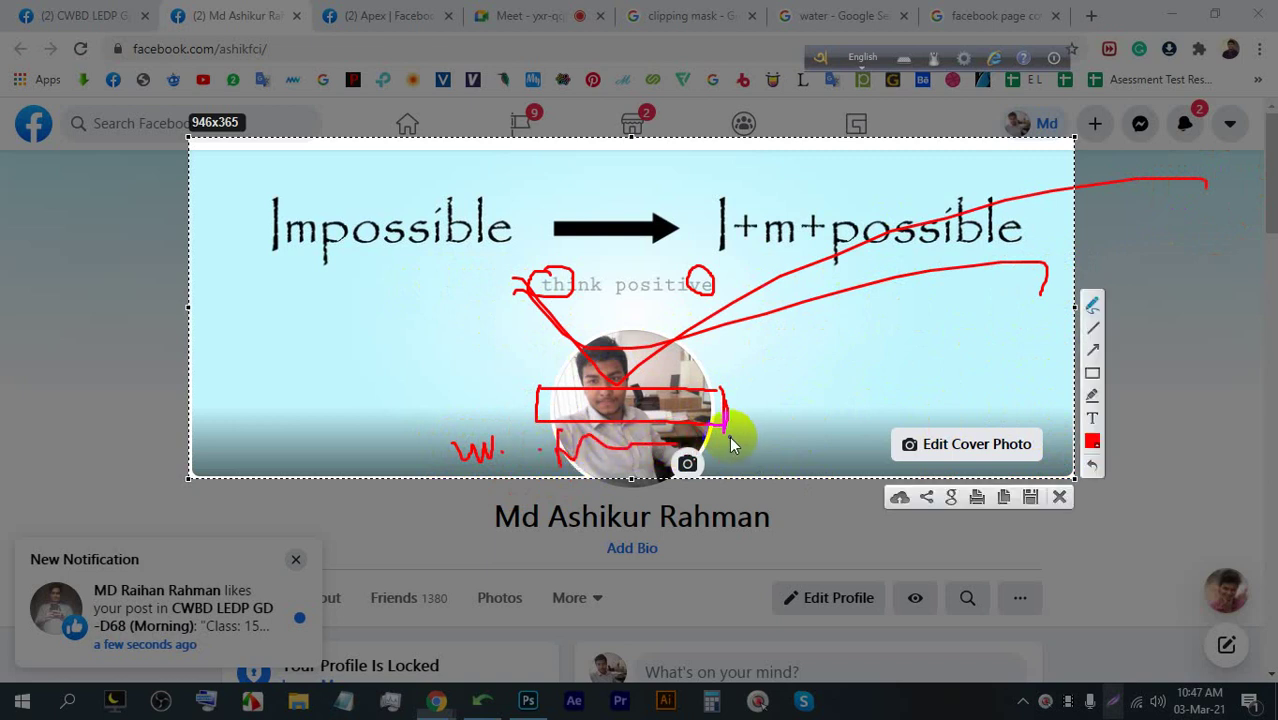
{"action": "mouse_move", "coordinate": [759, 447]}
{"action": "left_mouse_down"}
{"action": "mouse_move", "coordinate": [826, 441]}
{"action": "mouse_move", "coordinate": [894, 467]}
{"action": "left_mouse_up"}
{"action": "mouse_move", "coordinate": [848, 432]}
{"action": "left_mouse_down"}
{"action": "mouse_move", "coordinate": [903, 438]}
{"action": "mouse_move", "coordinate": [952, 510]}
{"action": "left_mouse_up"}
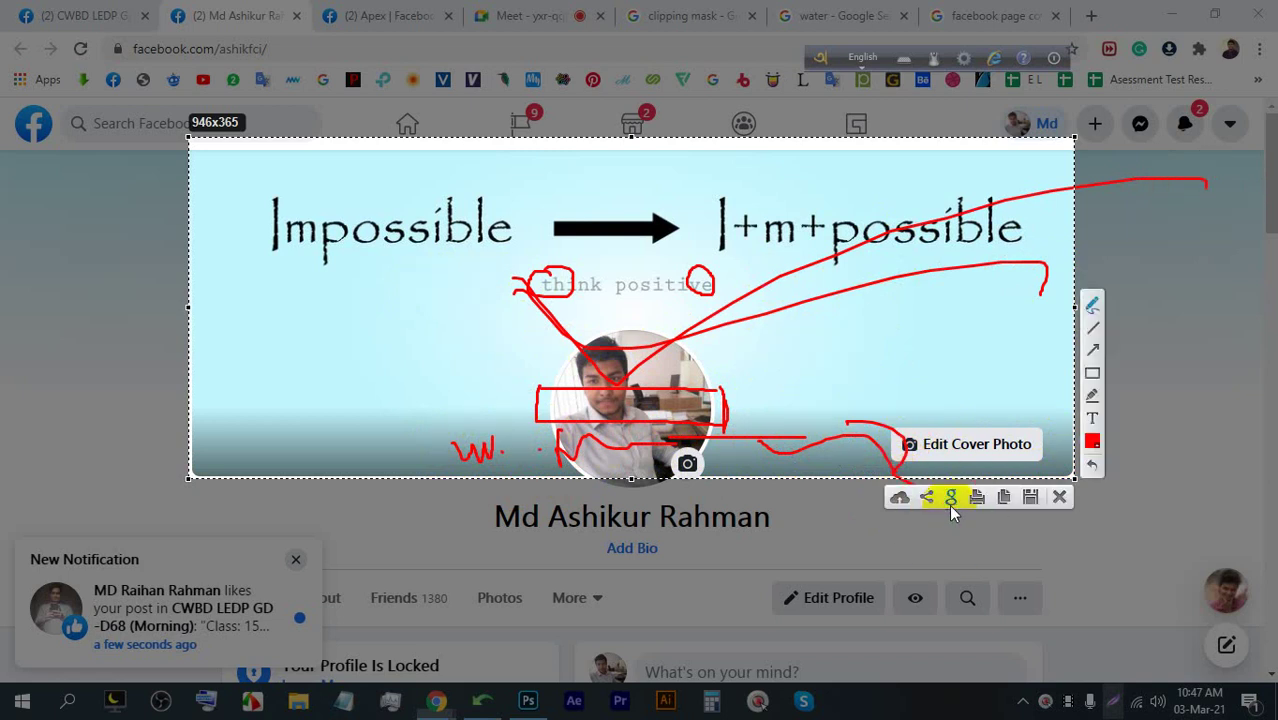
{"action": "left_click", "coordinate": [1059, 497]}
Compare the profile page's cover with its full, uncovered cover photo, and return to the profile
{"action": "left_click", "coordinate": [556, 22]}
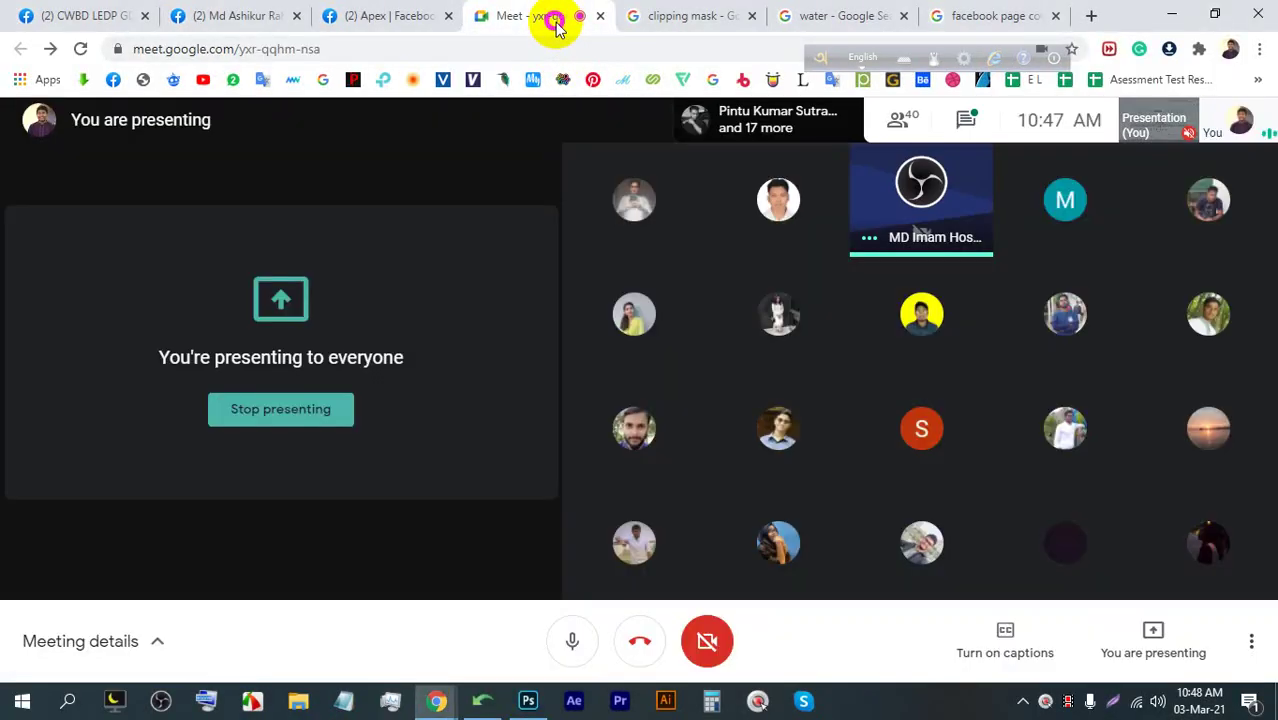
{"action": "left_click", "coordinate": [180, 15]}
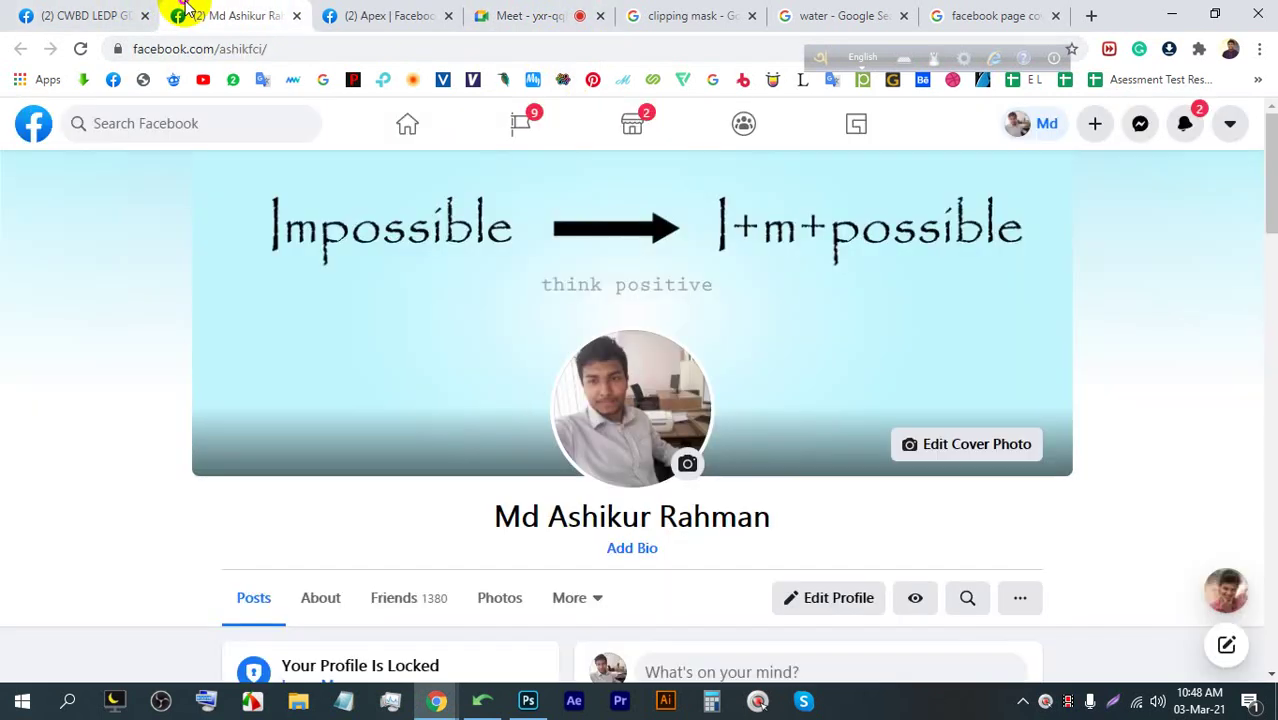
{"action": "left_click", "coordinate": [479, 205]}
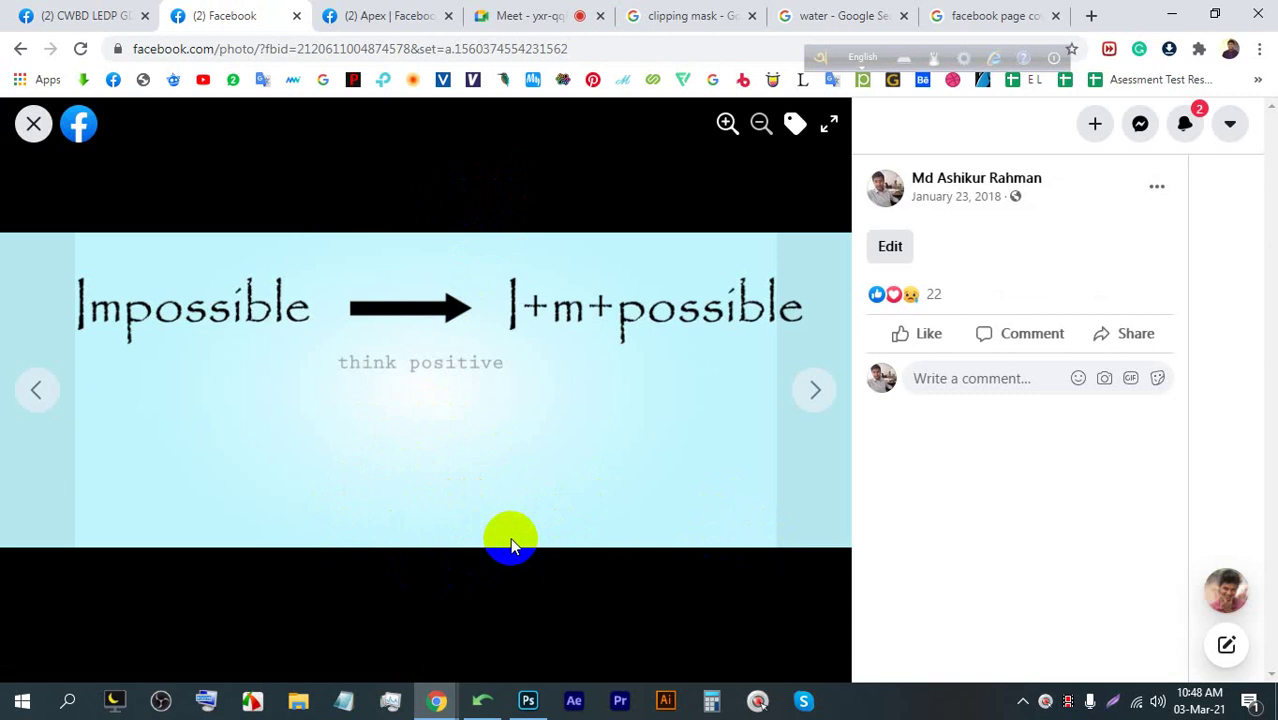
{"action": "left_click", "coordinate": [33, 123]}
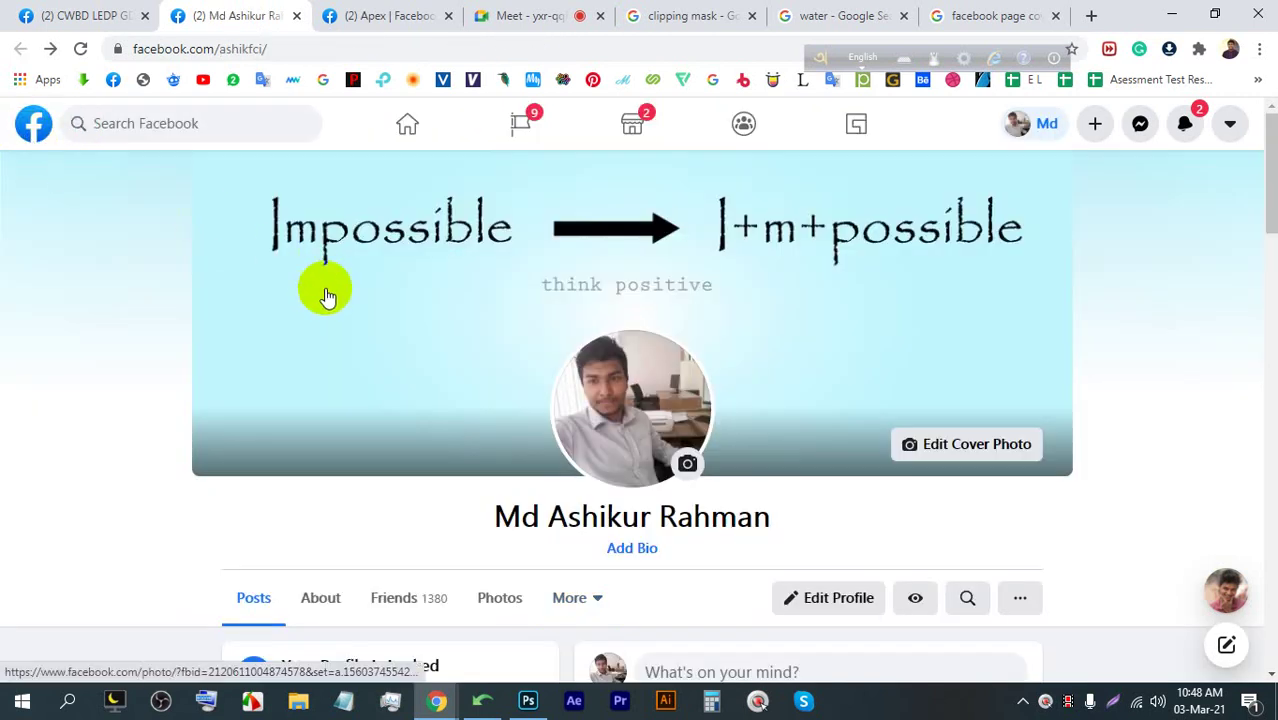
{"action": "left_click", "coordinate": [559, 466]}
{"action": "left_click", "coordinate": [418, 375]}
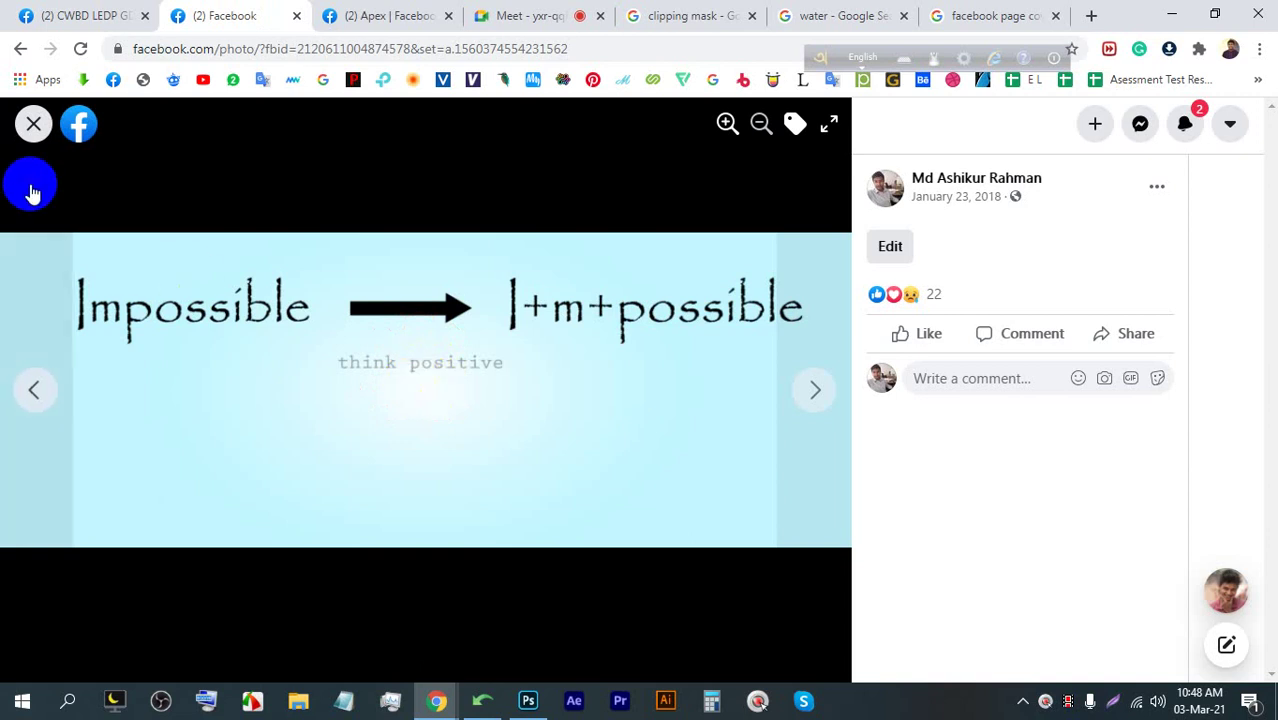
{"action": "left_click", "coordinate": [33, 124]}
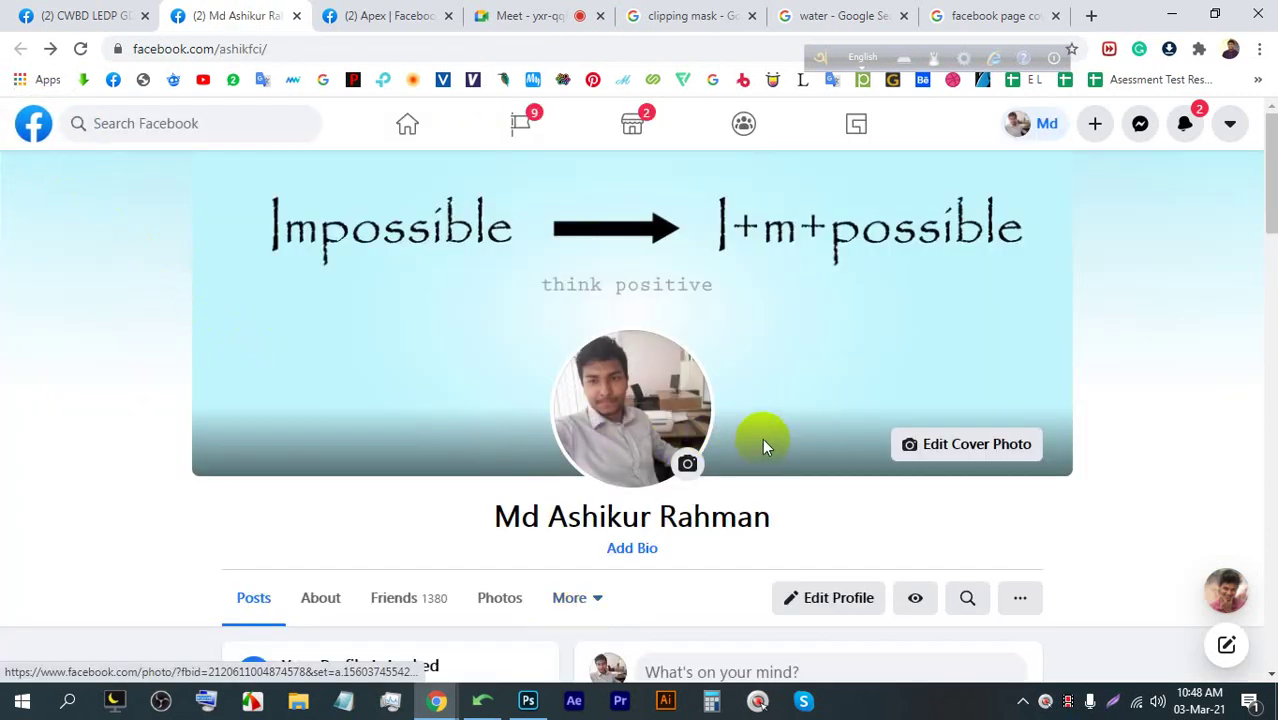
Capture the profile header, frame the profile picture and the strip along its lower edge with red rectangles, and discard the capture
{"action": "left_click", "coordinate": [1122, 705]}
{"action": "left_click_drag", "start_coordinate": [1190, 518], "coordinate": [101, 77]}
{"action": "left_click", "coordinate": [1207, 412]}
{"action": "mouse_move", "coordinate": [600, 345]}
{"action": "left_mouse_down"}
{"action": "mouse_move", "coordinate": [557, 329]}
{"action": "mouse_move", "coordinate": [662, 420]}
{"action": "mouse_move", "coordinate": [709, 483]}
{"action": "left_mouse_up"}
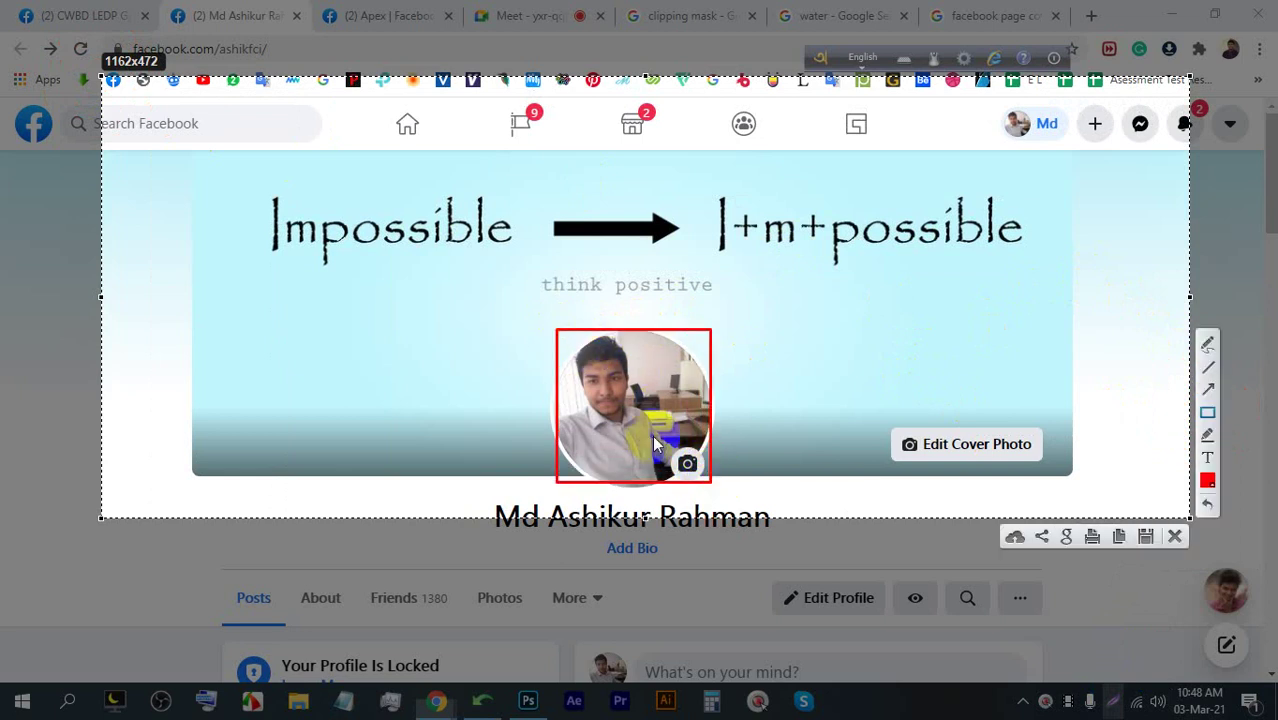
{"action": "key", "text": "ctrl+z"}
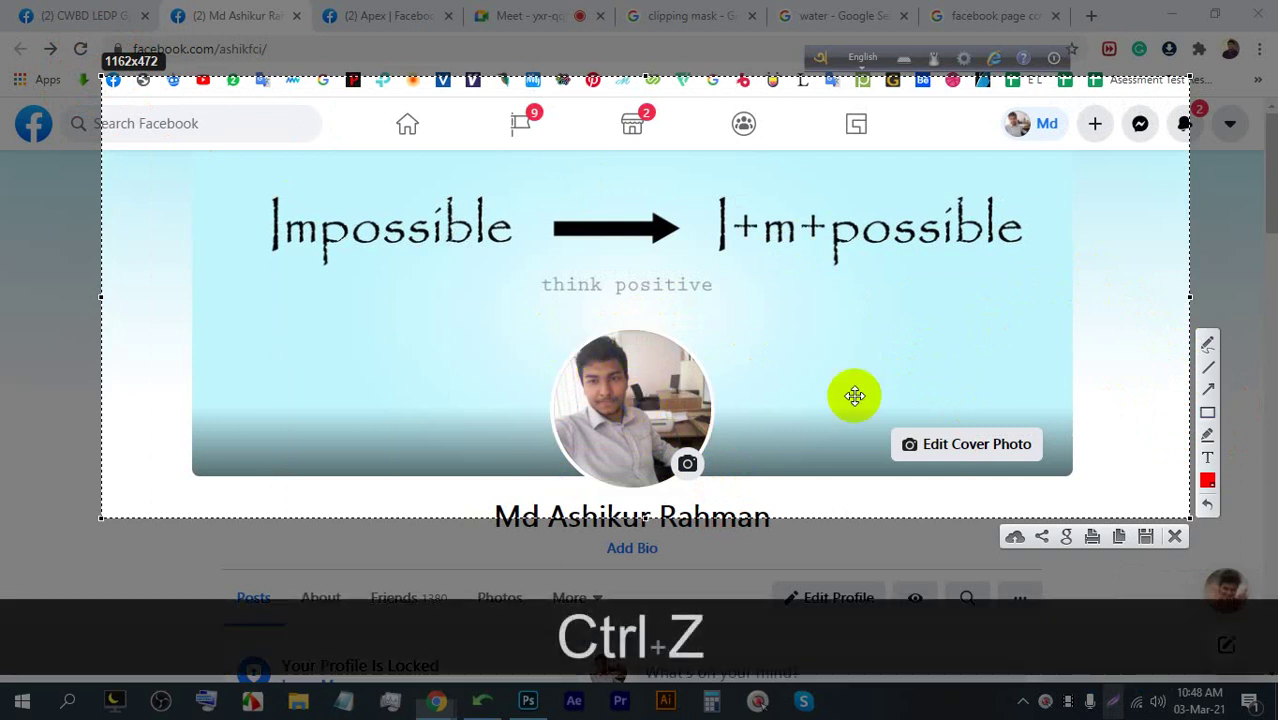
{"action": "left_click_drag", "start_coordinate": [549, 327], "coordinate": [718, 494]}
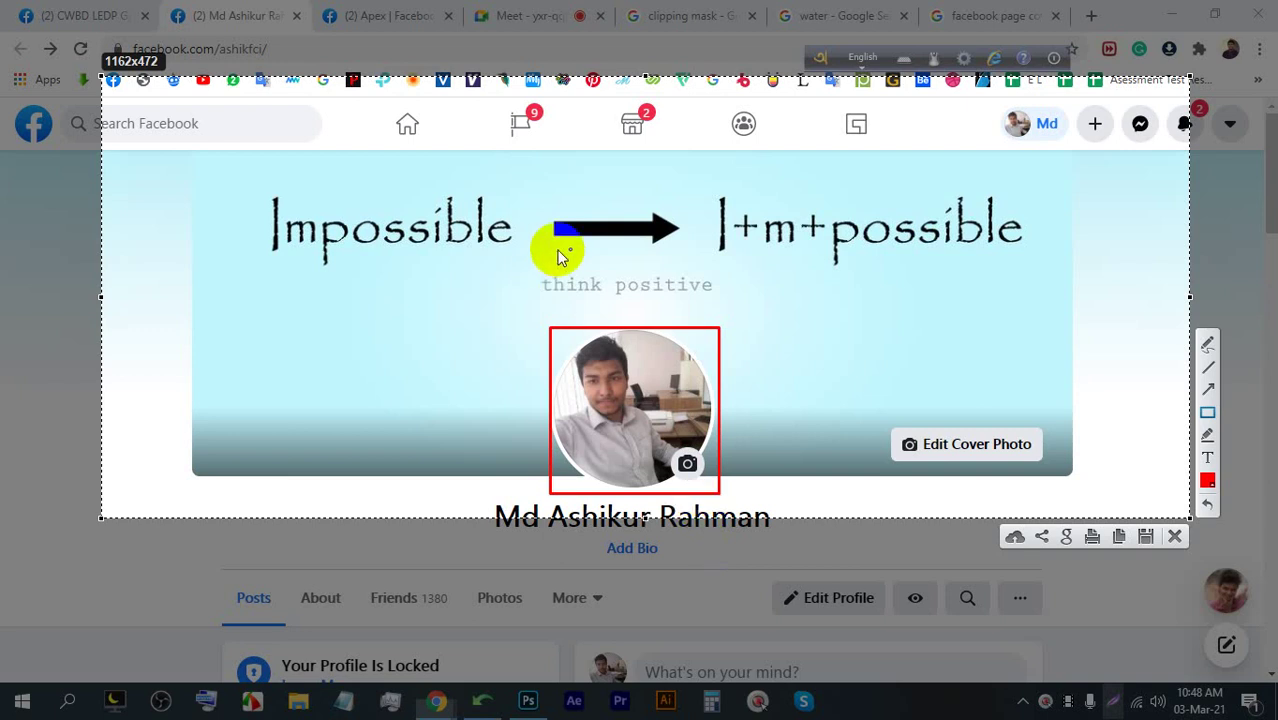
{"action": "left_click_drag", "start_coordinate": [733, 486], "coordinate": [520, 478]}
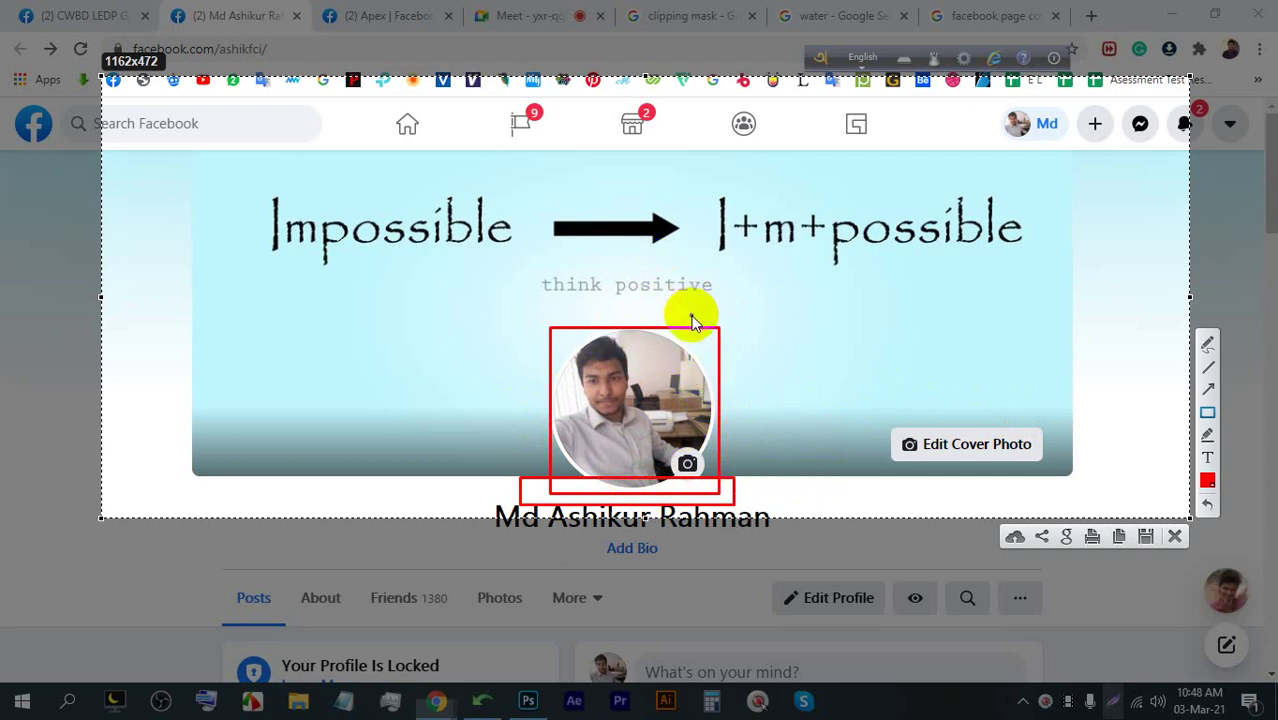
{"action": "left_click", "coordinate": [1174, 534]}
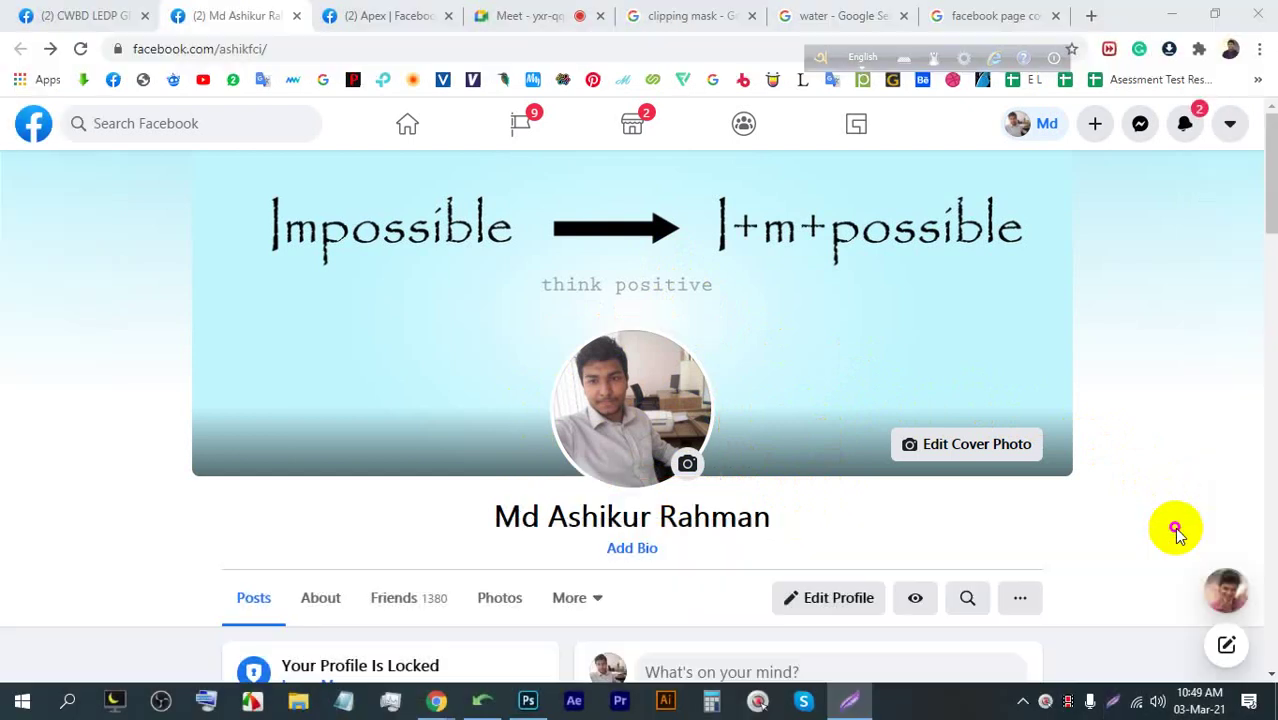
Switch to Photoshop and delete the Rectangle 1 and Shape 1 layers from the banner document
{"action": "left_click", "coordinate": [528, 700]}
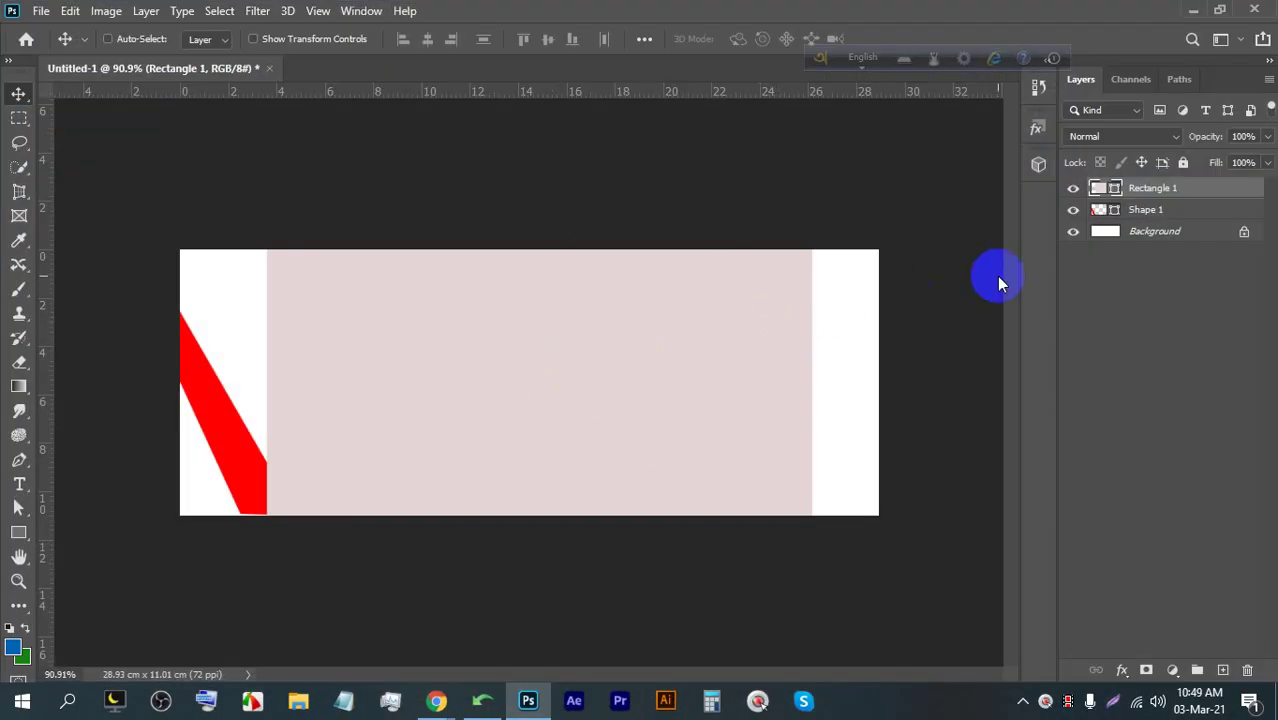
{"action": "key", "text": "BackSpace"}
{"action": "key", "text": "BackSpace"}
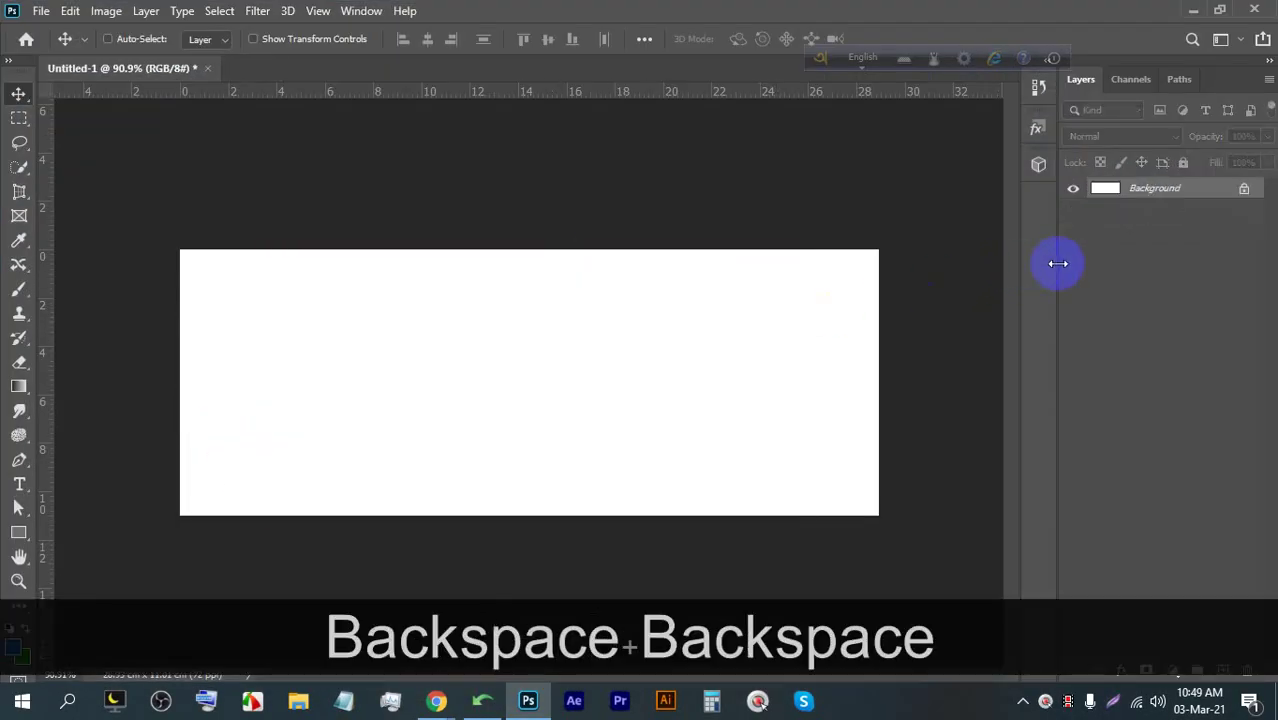
Create a red rectangle 180 px wide and 160 px high on the blank banner canvas
{"action": "left_click", "coordinate": [19, 532]}
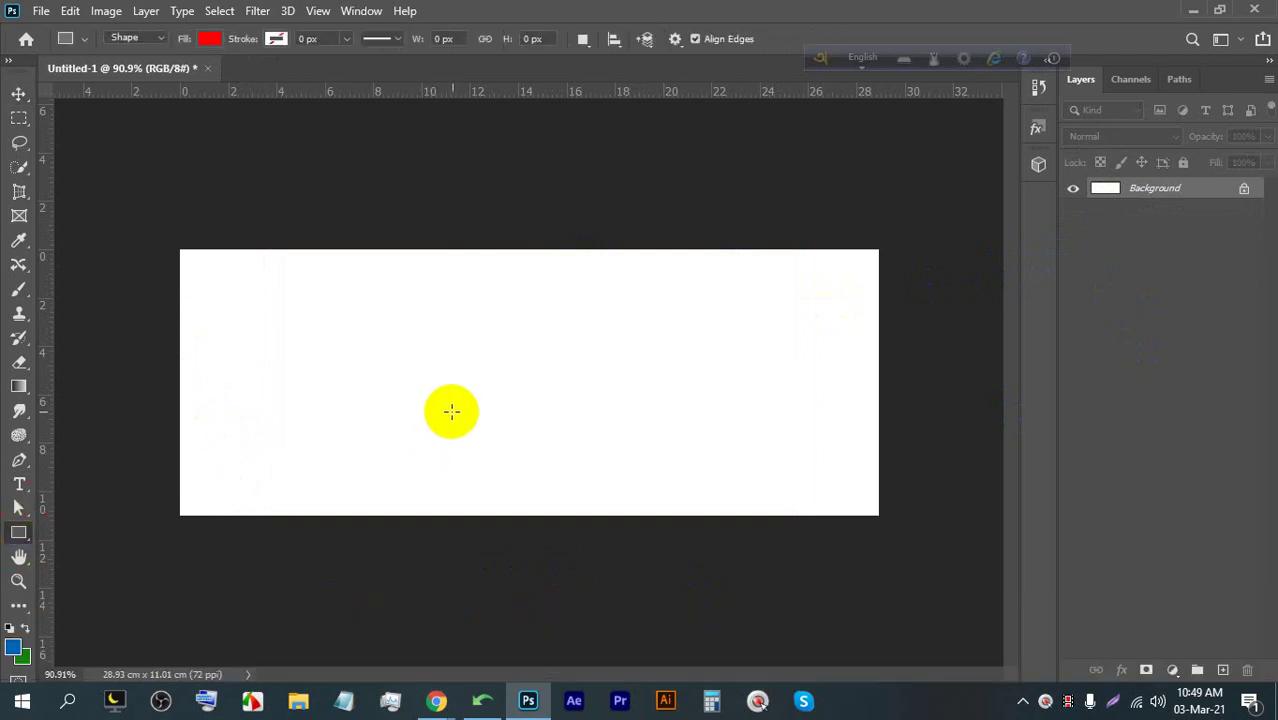
{"action": "left_click", "coordinate": [455, 409]}
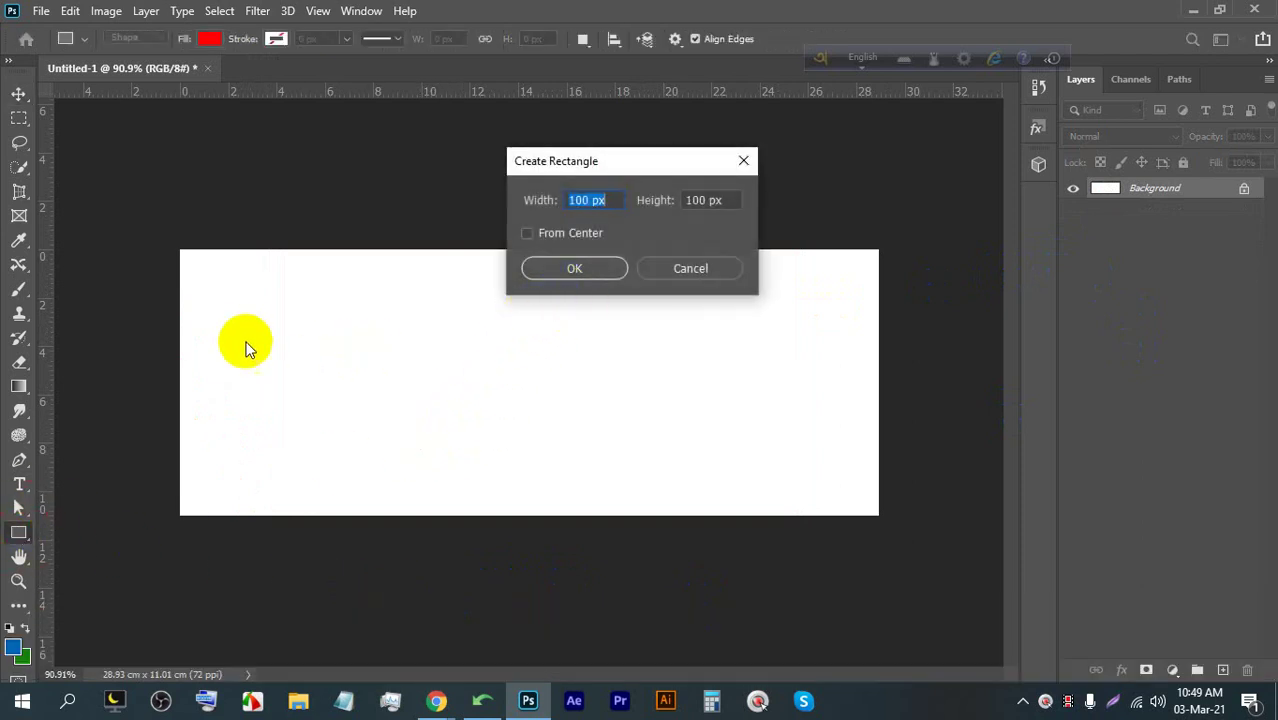
{"action": "type", "text": "180"}
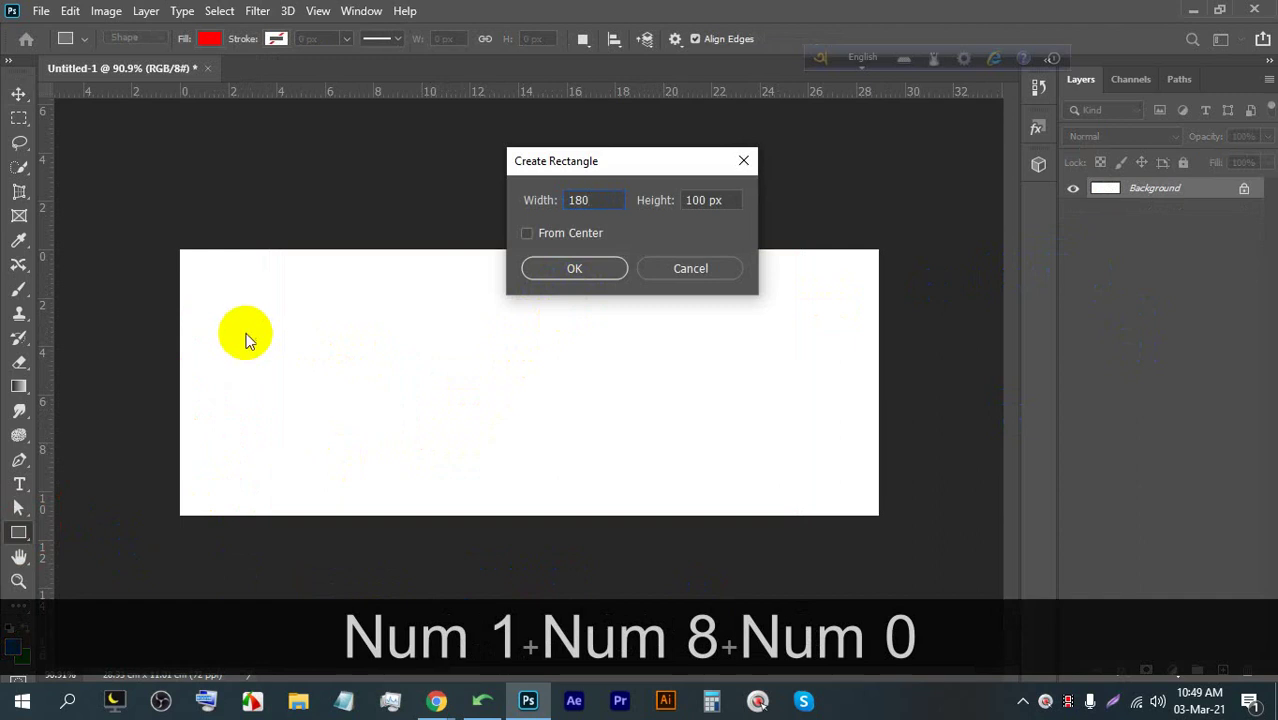
{"action": "left_click", "coordinate": [690, 197]}
{"action": "type", "text": "160"}
{"action": "left_click", "coordinate": [578, 269]}
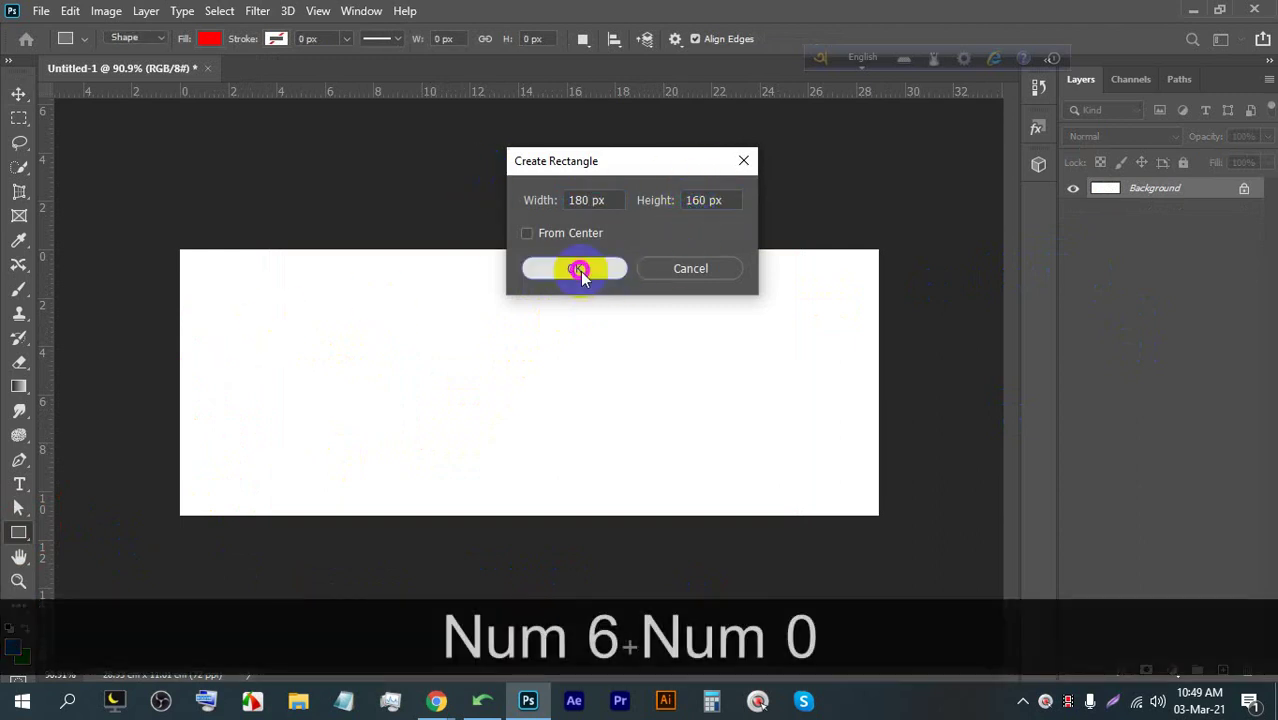
Place the red rectangle against the canvas's lower edge, centred horizontally on the Background layer, and close its properties
{"action": "left_click", "coordinate": [18, 94]}
{"action": "left_click_drag", "start_coordinate": [529, 426], "coordinate": [526, 394]}
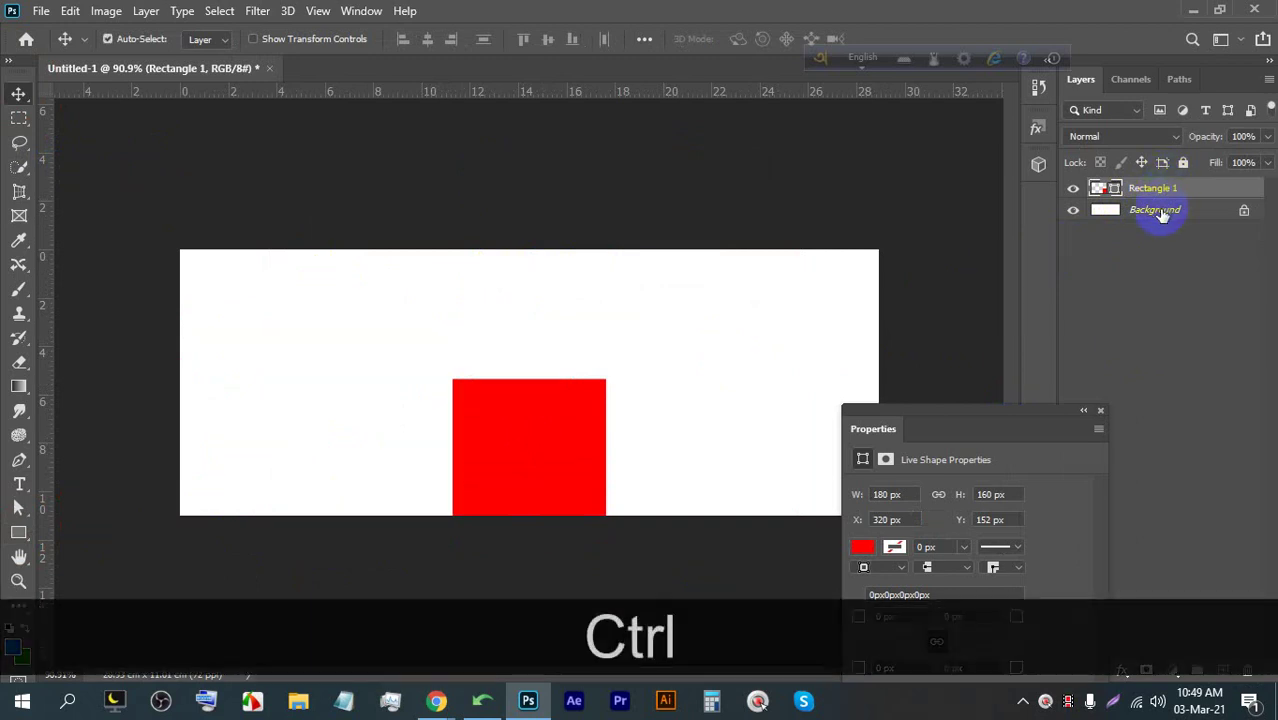
{"action": "left_click", "coordinate": [1158, 210], "text": "ctrl"}
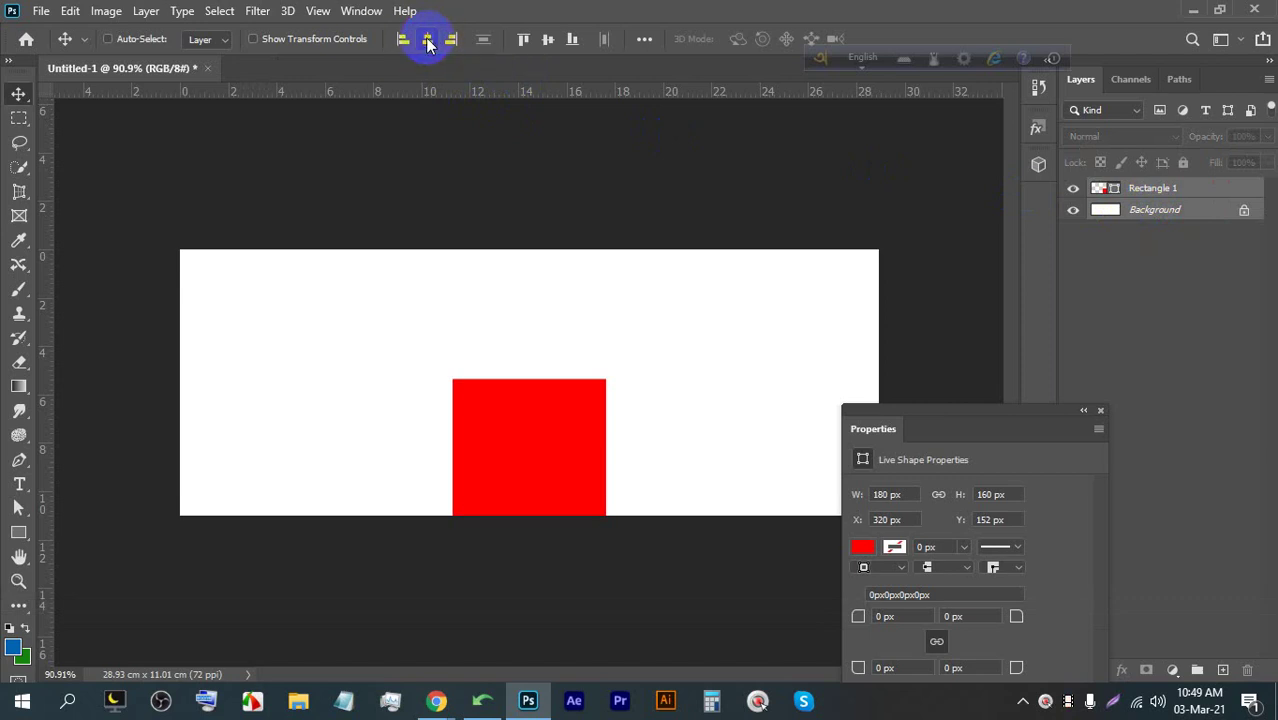
{"action": "left_click", "coordinate": [1100, 410]}
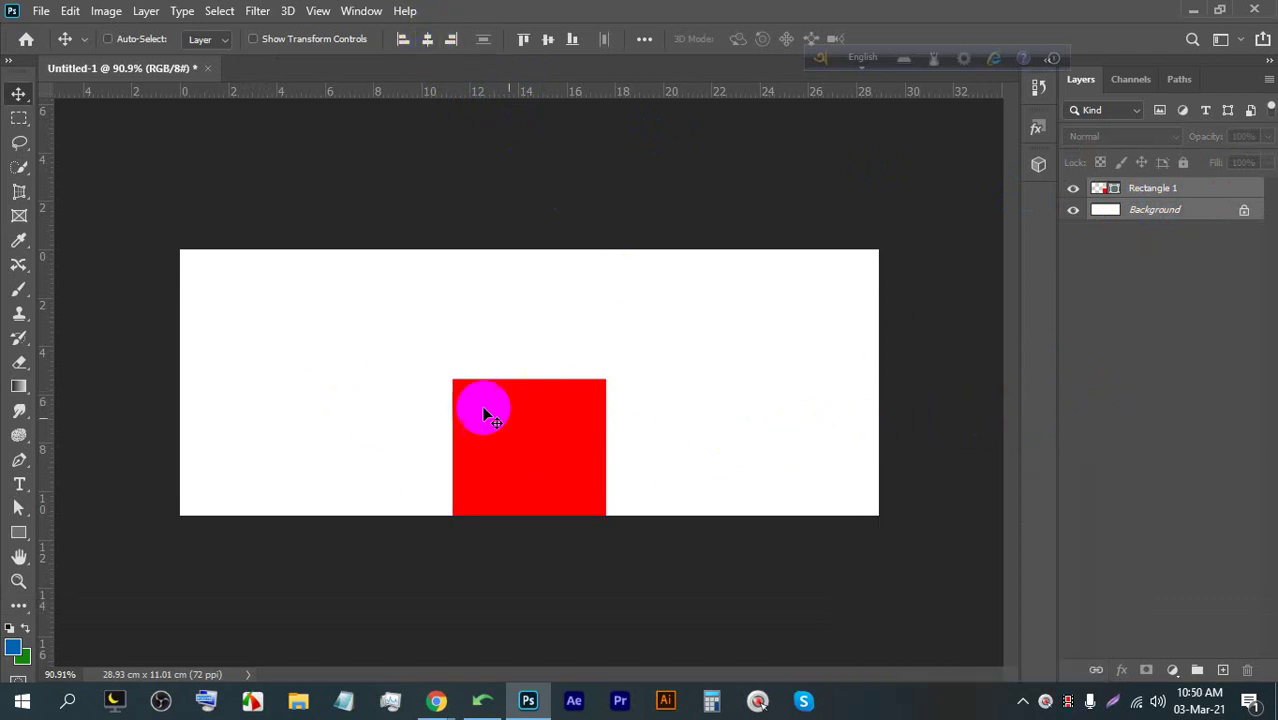
Add two vertical guides along the red rectangle's side edges and a horizontal guide along its upper edge
{"action": "scroll", "coordinate": [485, 430], "scroll_direction": "up", "scroll_amount": 3}
{"action": "scroll", "coordinate": [486, 434], "scroll_direction": "down", "scroll_amount": 1}
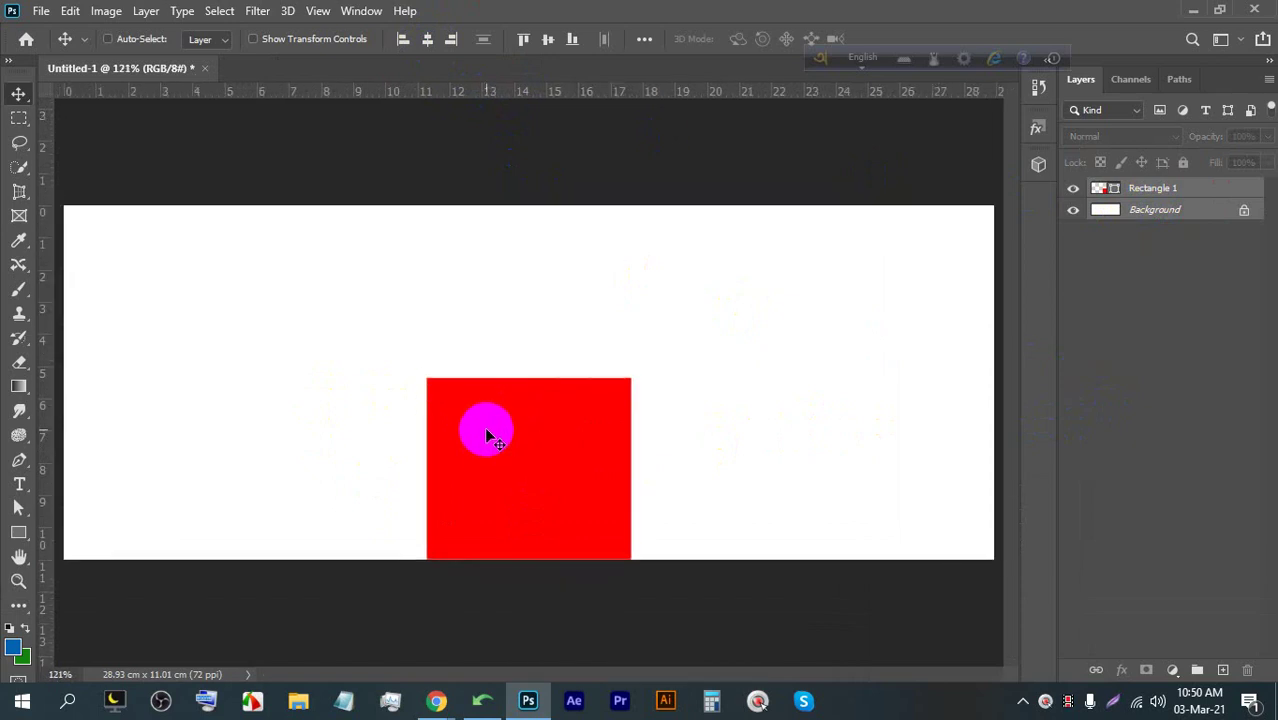
{"action": "scroll", "coordinate": [492, 432], "scroll_direction": "down", "scroll_amount": 1}
{"action": "scroll", "coordinate": [100, 314], "scroll_direction": "down", "scroll_amount": 2}
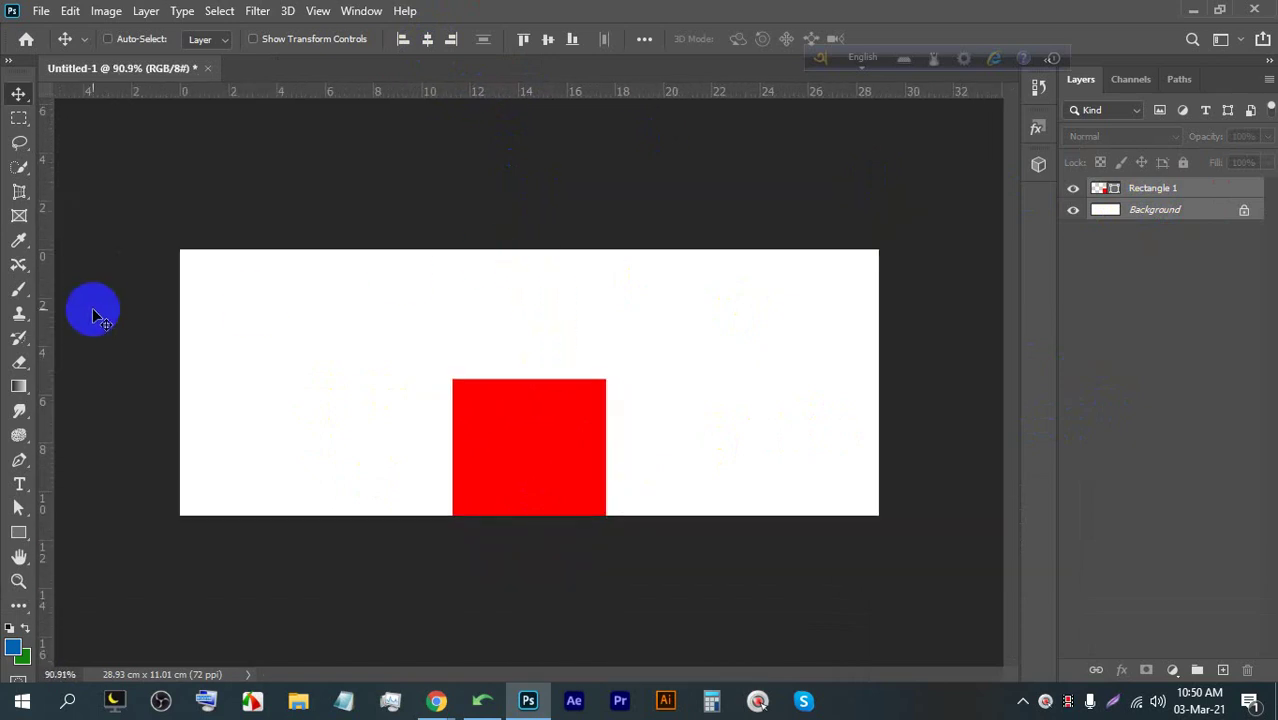
{"action": "left_click_drag", "start_coordinate": [55, 284], "coordinate": [453, 437]}
{"action": "left_click_drag", "start_coordinate": [592, 95], "coordinate": [531, 379]}
{"action": "left_click_drag", "start_coordinate": [50, 339], "coordinate": [605, 449]}
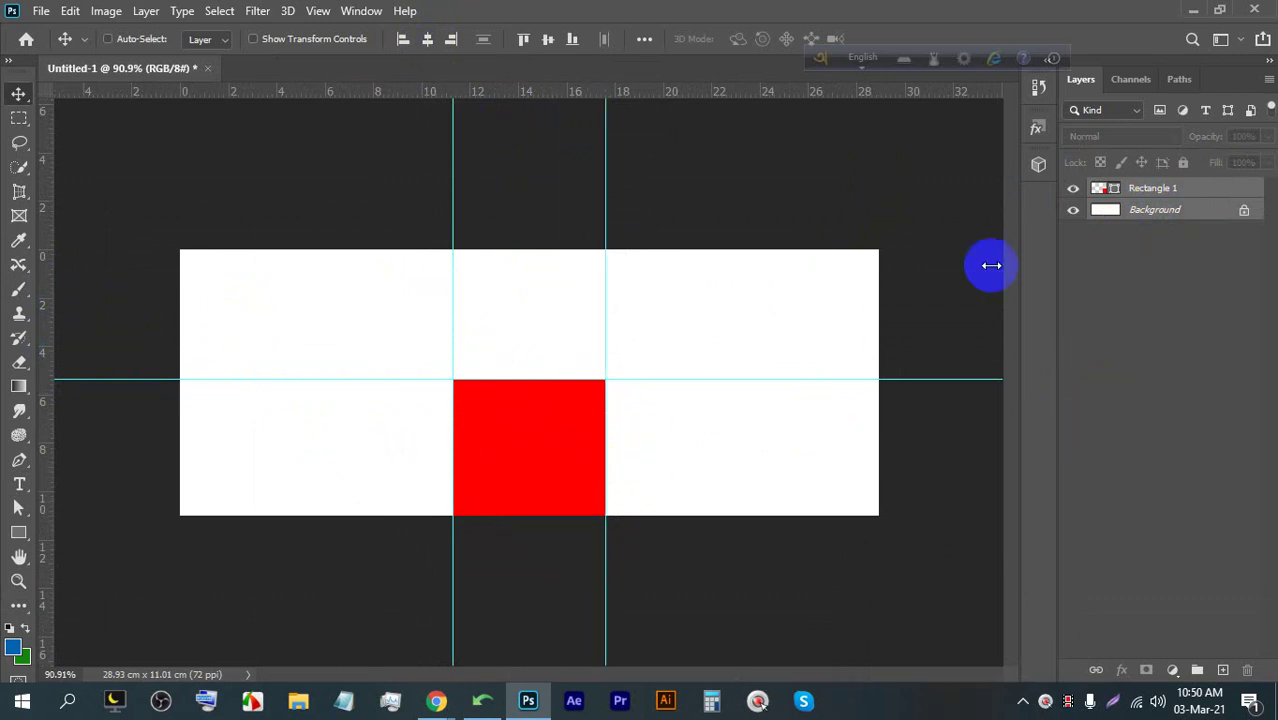
Delete the red rectangle layer, keeping the guides that outline the profile picture area
{"action": "key", "text": "BackSpace"}
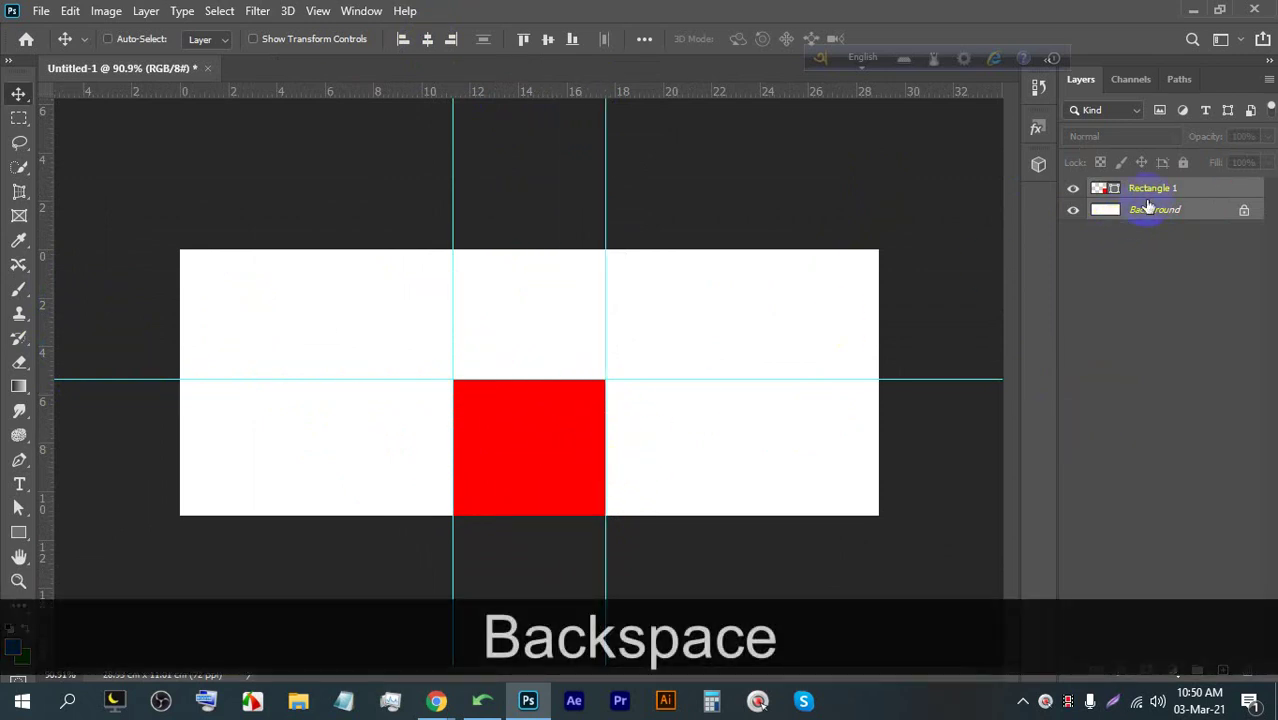
{"action": "left_click", "coordinate": [1174, 188]}
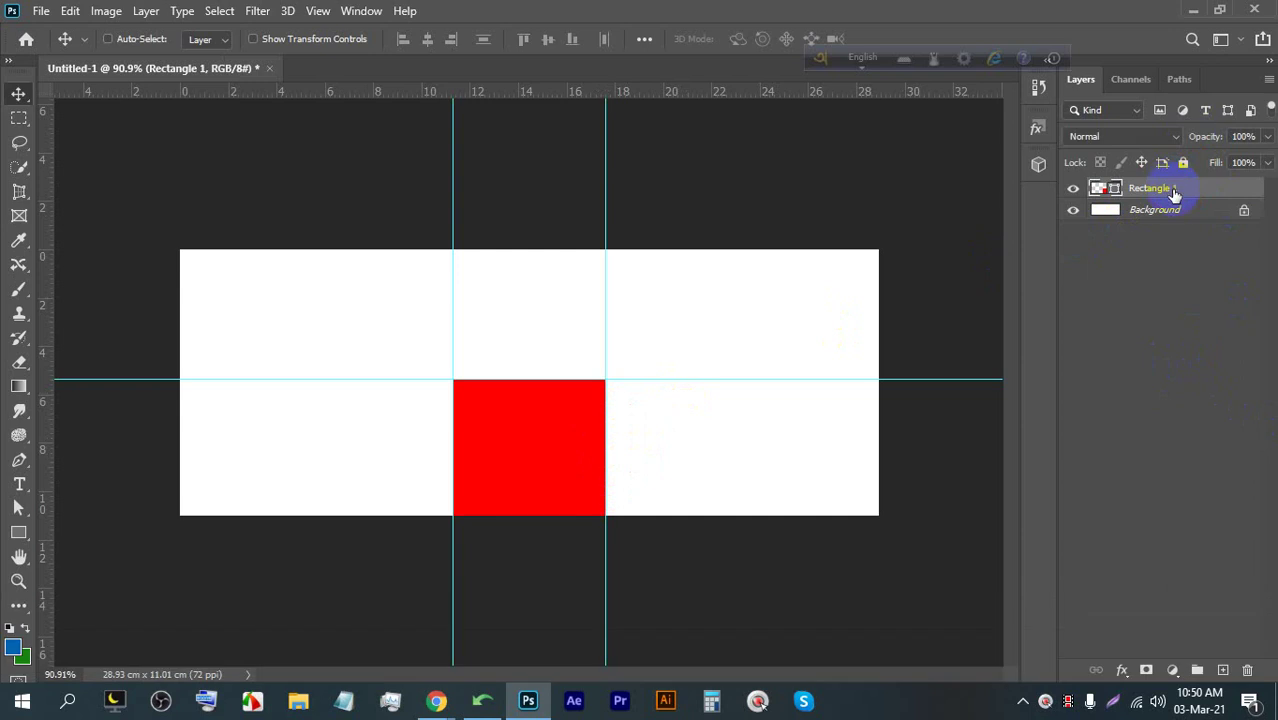
{"action": "key", "text": "BackSpace"}
{"action": "scroll", "coordinate": [448, 371], "scroll_direction": "up", "scroll_amount": 2}
{"action": "scroll", "coordinate": [505, 370], "scroll_direction": "down", "scroll_amount": 1}
{"action": "scroll", "coordinate": [461, 385], "scroll_direction": "up", "scroll_amount": 1}
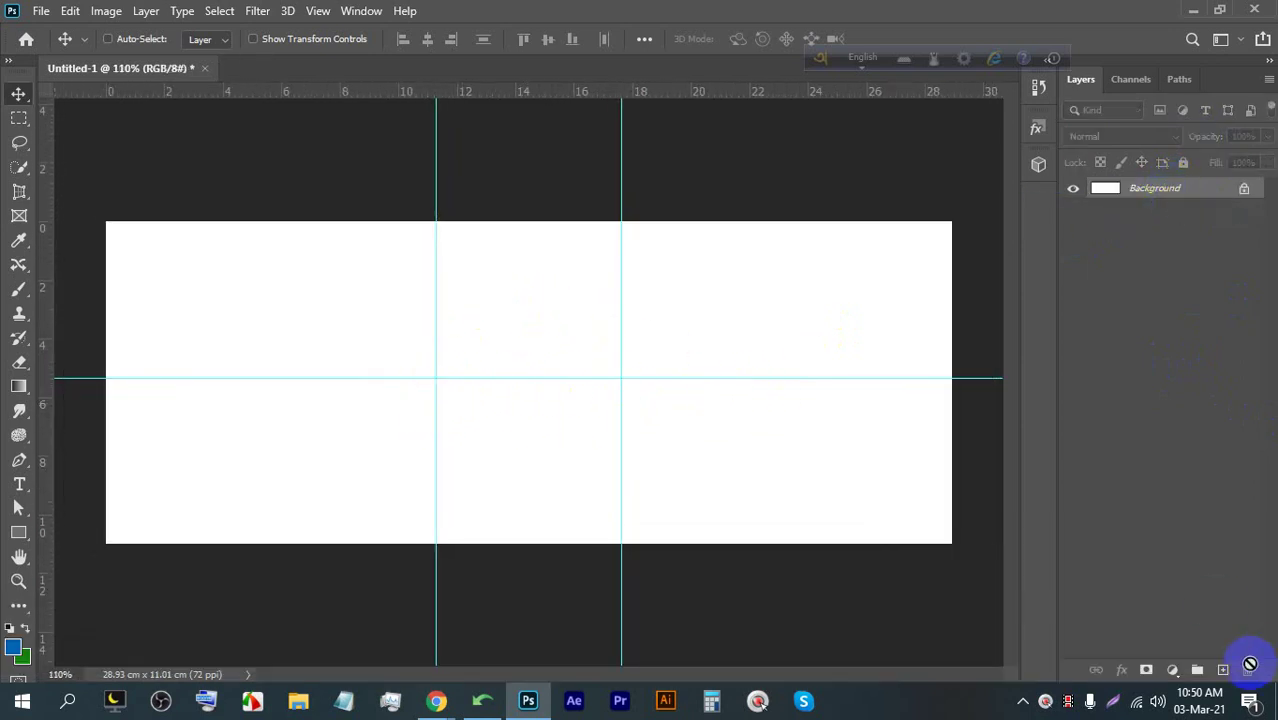
Annotate a screen capture of the canvas with freehand red notes inside and beside the profile picture area, and discard the capture
{"action": "left_click", "coordinate": [1114, 701]}
{"action": "left_click_drag", "start_coordinate": [984, 576], "coordinate": [36, 168]}
{"action": "left_click_drag", "start_coordinate": [70, 170], "coordinate": [70, 170]}
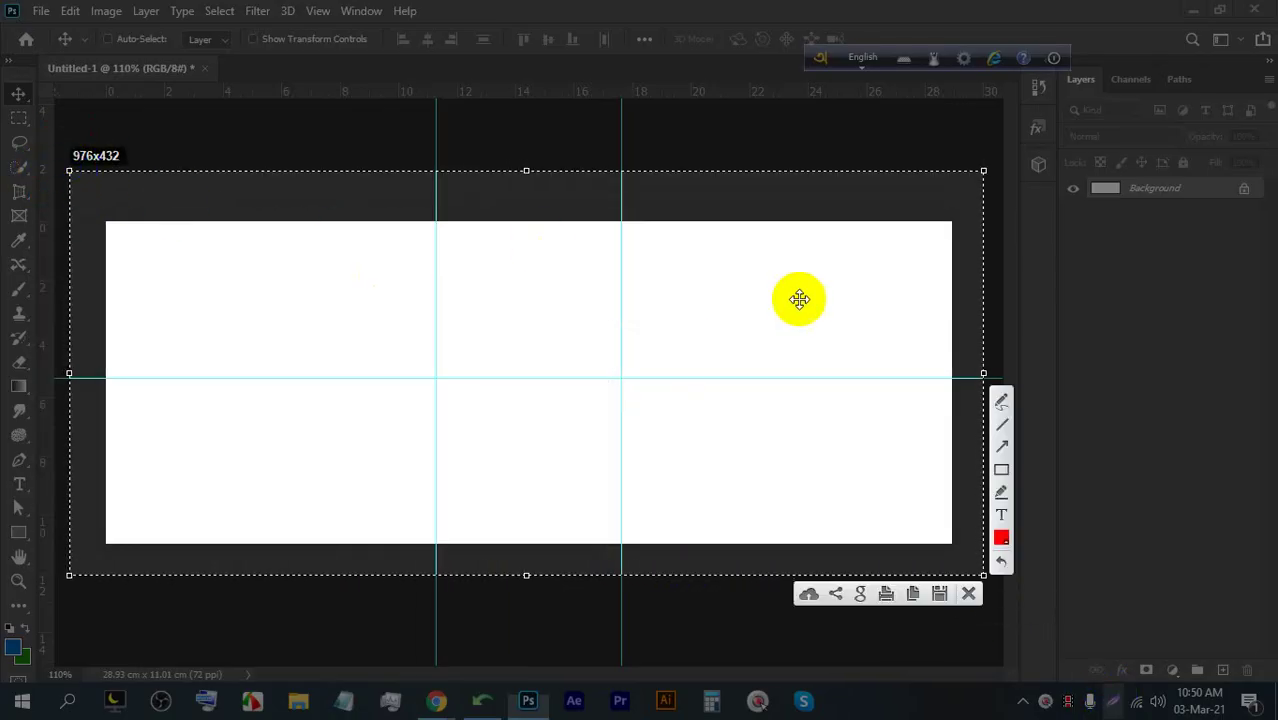
{"action": "left_click", "coordinate": [1001, 401]}
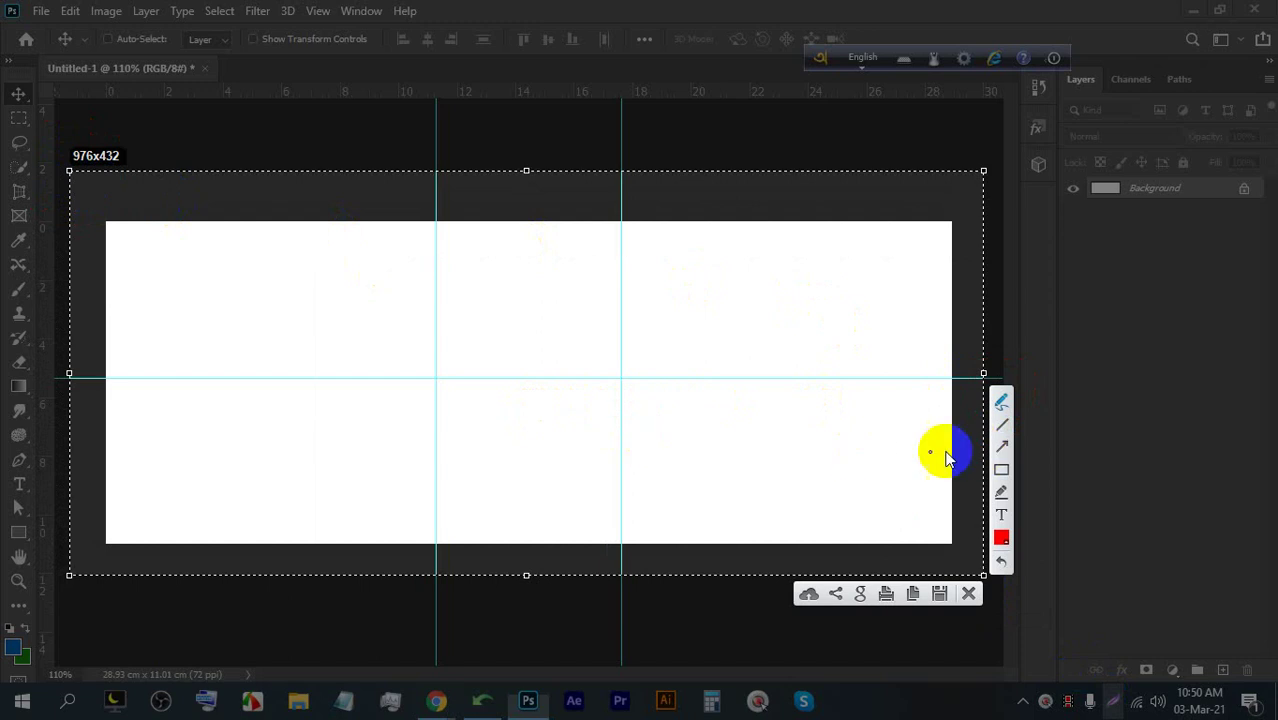
{"action": "mouse_move", "coordinate": [460, 418]}
{"action": "left_mouse_down"}
{"action": "mouse_move", "coordinate": [540, 430]}
{"action": "mouse_move", "coordinate": [565, 448]}
{"action": "left_mouse_up"}
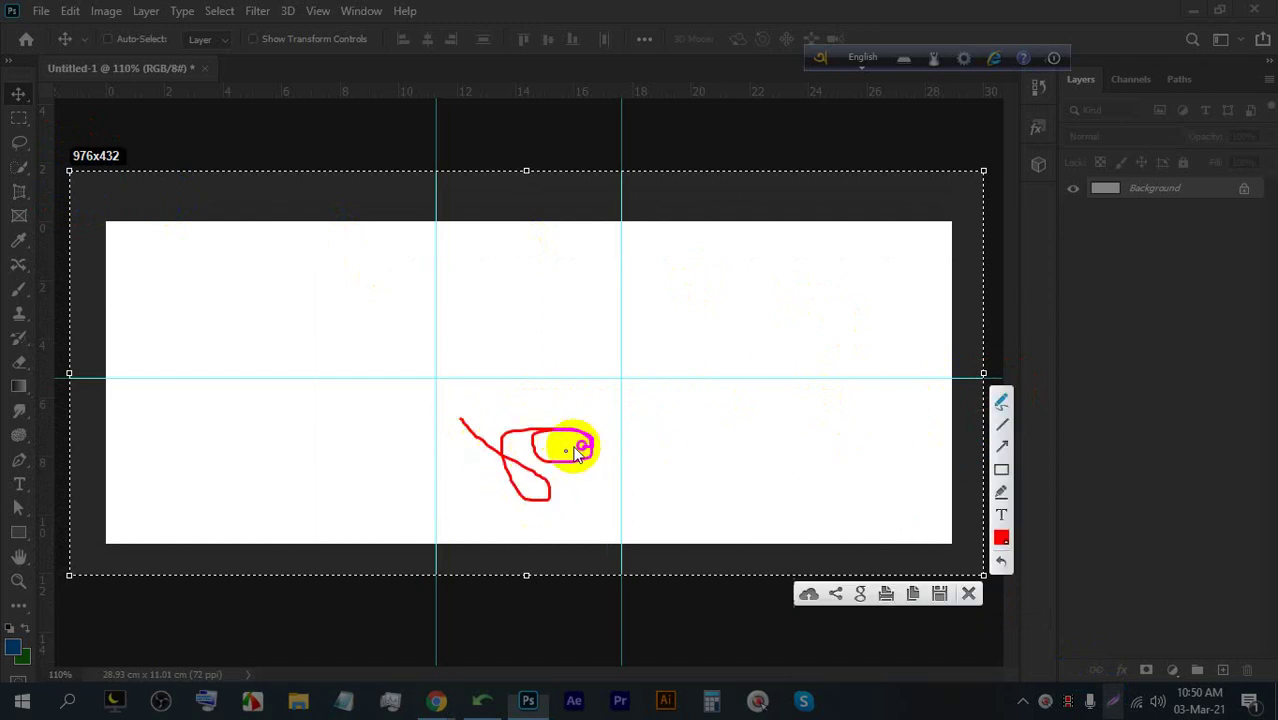
{"action": "left_click", "coordinate": [472, 396]}
{"action": "left_click_drag", "start_coordinate": [596, 335], "coordinate": [664, 306]}
{"action": "left_click_drag", "start_coordinate": [637, 300], "coordinate": [637, 364]}
{"action": "left_click_drag", "start_coordinate": [661, 336], "coordinate": [760, 326]}
{"action": "mouse_move", "coordinate": [648, 392]}
{"action": "left_mouse_down"}
{"action": "mouse_move", "coordinate": [659, 405]}
{"action": "mouse_move", "coordinate": [713, 377]}
{"action": "left_mouse_up"}
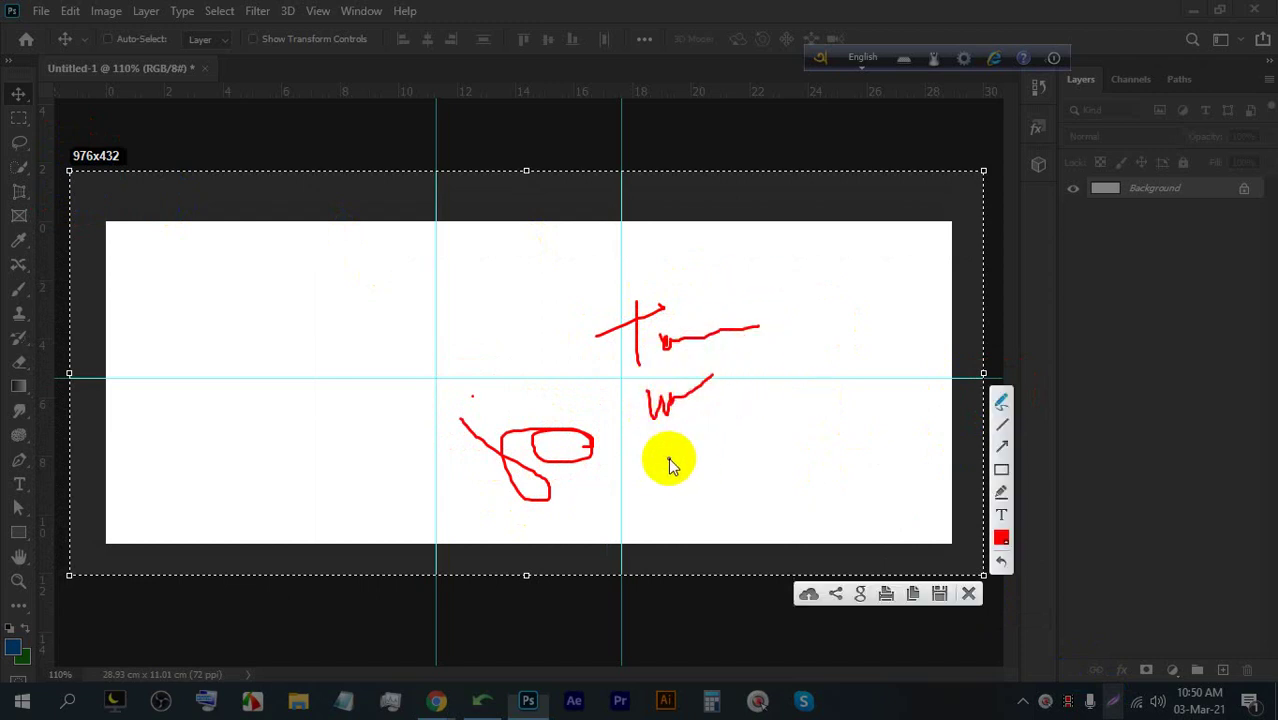
{"action": "left_click_drag", "start_coordinate": [668, 441], "coordinate": [752, 434]}
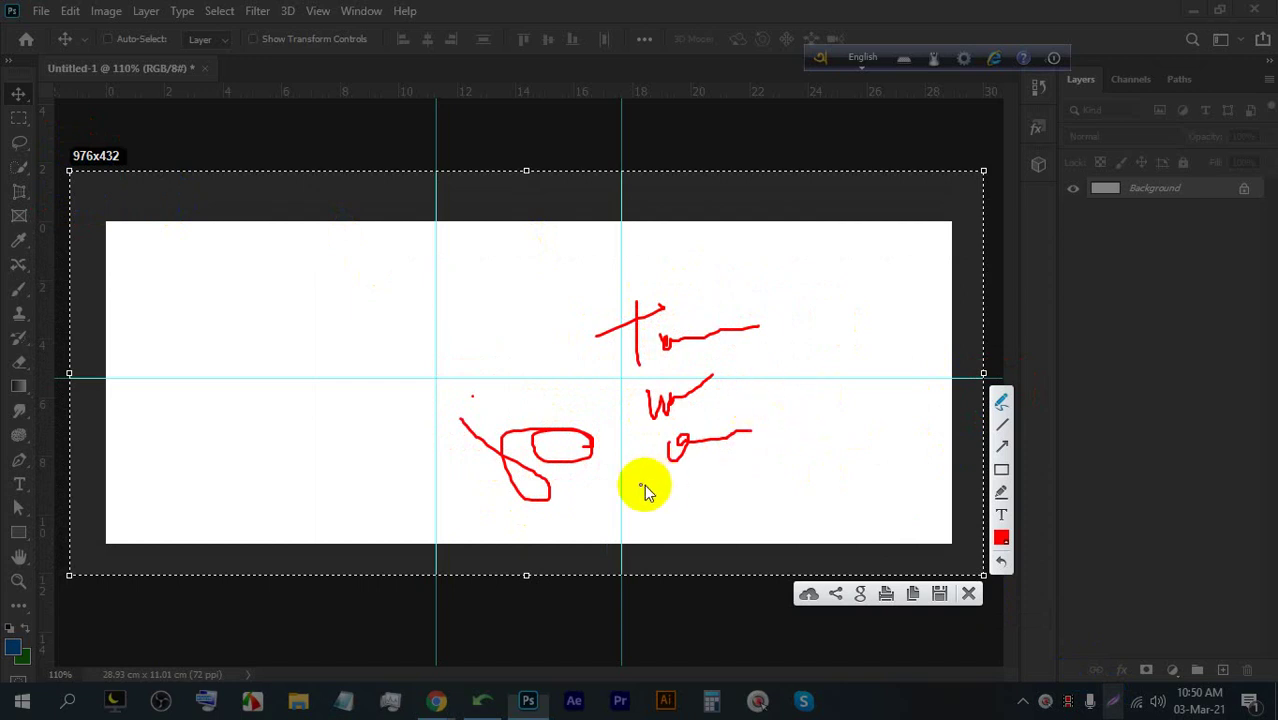
{"action": "mouse_move", "coordinate": [451, 442]}
{"action": "left_mouse_down"}
{"action": "mouse_move", "coordinate": [492, 482]}
{"action": "mouse_move", "coordinate": [476, 470]}
{"action": "mouse_move", "coordinate": [537, 482]}
{"action": "left_mouse_up"}
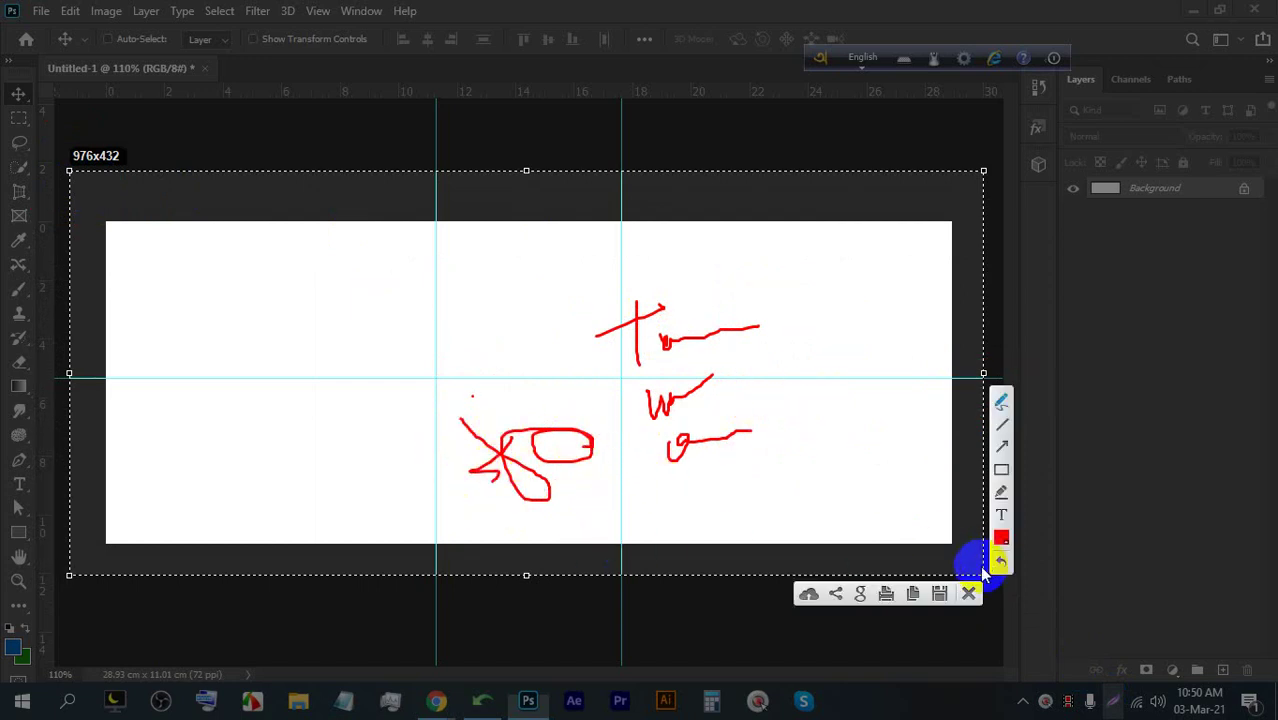
{"action": "left_click", "coordinate": [967, 592]}
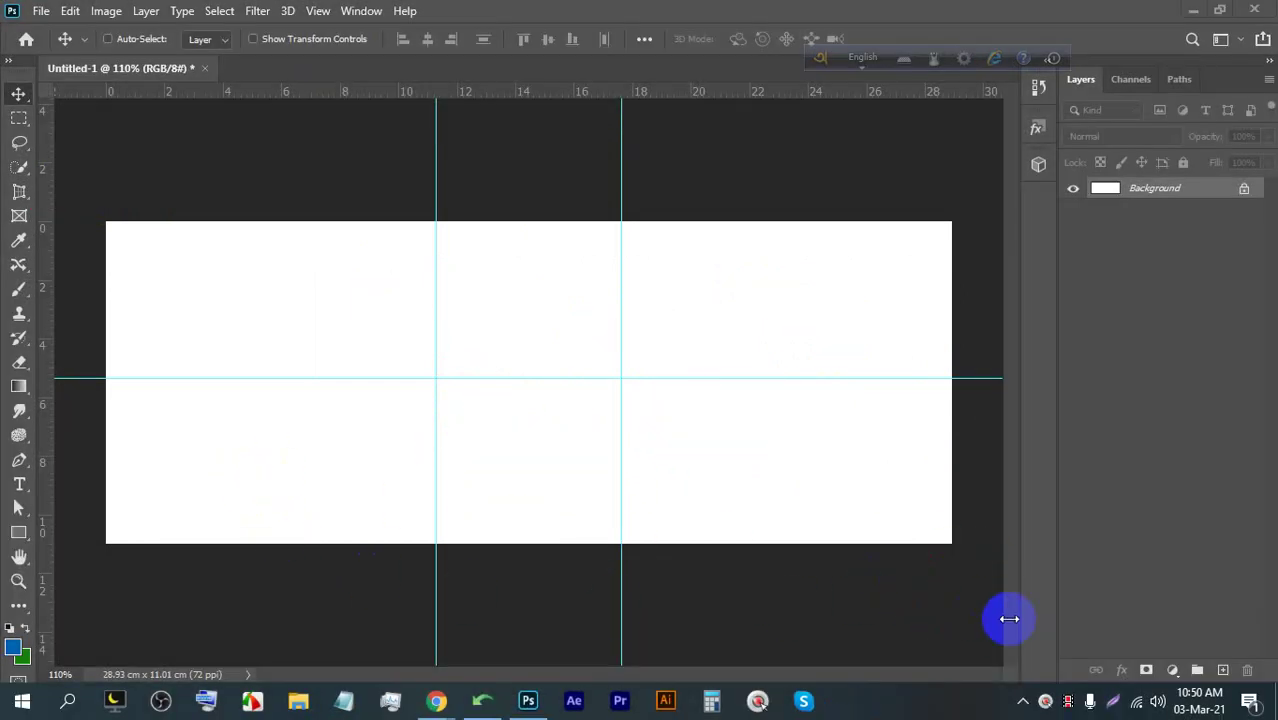
Sketch a red wave running through the profile picture area on a fresh screen capture of the canvas, and discard it
{"action": "left_click", "coordinate": [1113, 700]}
{"action": "left_click_drag", "start_coordinate": [961, 605], "coordinate": [91, 167]}
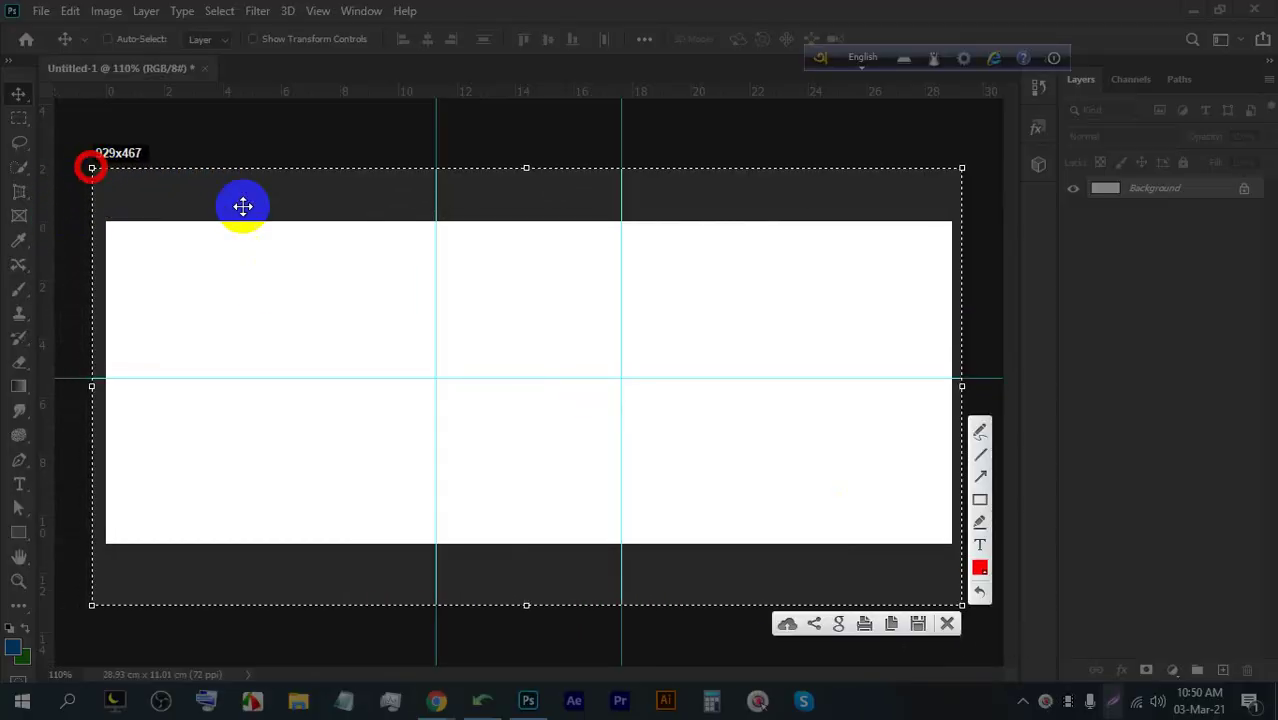
{"action": "left_click", "coordinate": [980, 430]}
{"action": "mouse_move", "coordinate": [178, 453]}
{"action": "left_mouse_down"}
{"action": "mouse_move", "coordinate": [281, 401]}
{"action": "mouse_move", "coordinate": [536, 475]}
{"action": "mouse_move", "coordinate": [715, 405]}
{"action": "left_mouse_up"}
{"action": "mouse_move", "coordinate": [467, 432]}
{"action": "left_mouse_down"}
{"action": "mouse_move", "coordinate": [492, 472]}
{"action": "mouse_move", "coordinate": [547, 463]}
{"action": "left_mouse_up"}
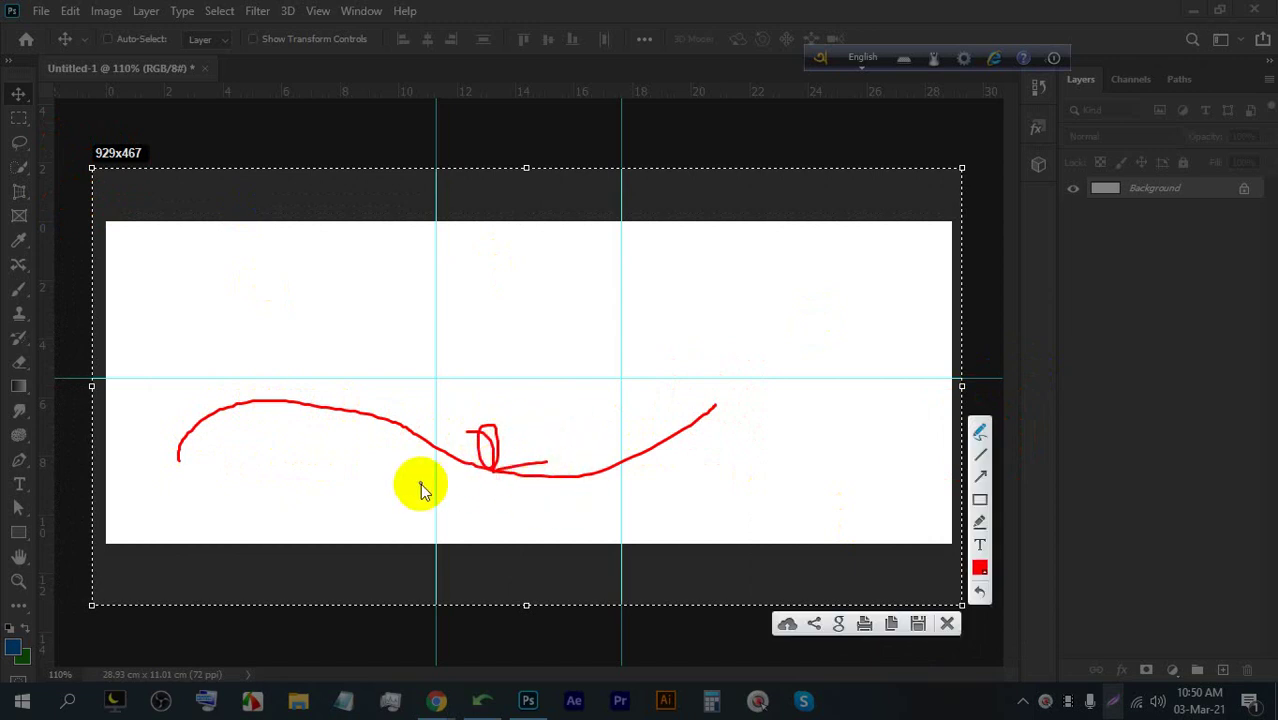
{"action": "left_click", "coordinate": [945, 622]}
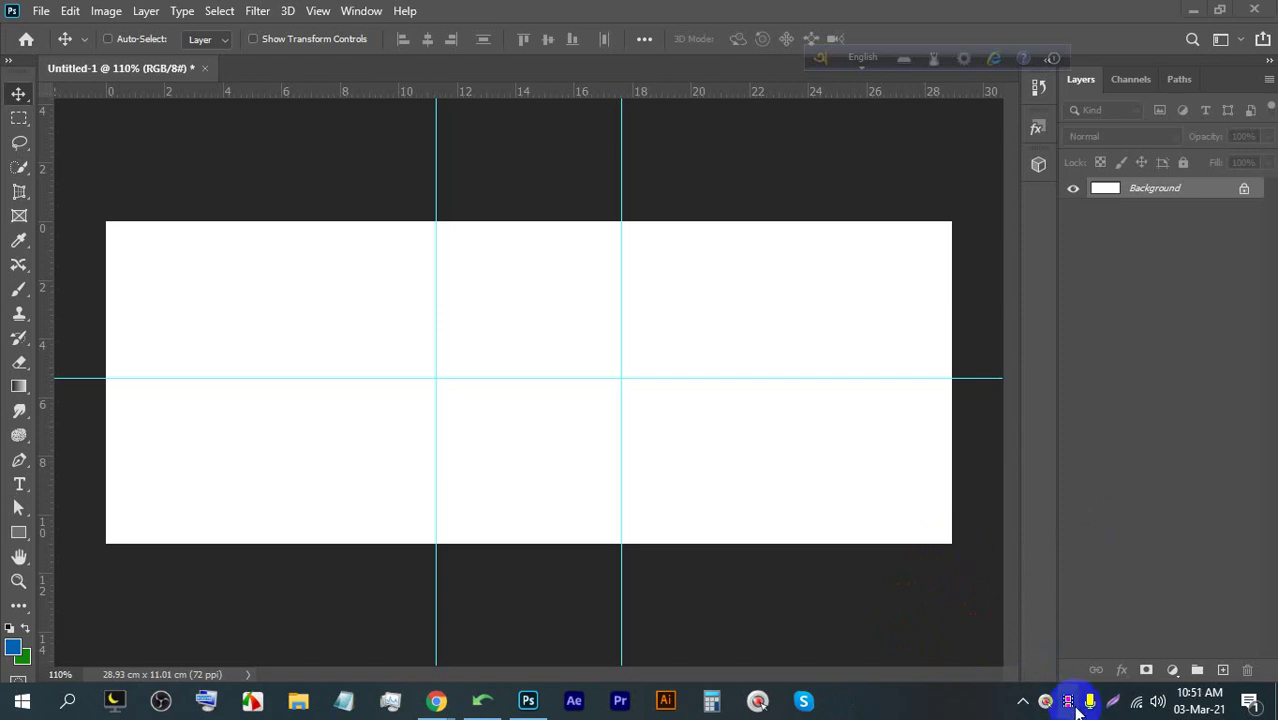
On another screen capture, outline the profile picture area with a red rectangle, draw freehand lines around it, and discard the capture
{"action": "left_click", "coordinate": [1113, 700]}
{"action": "left_click_drag", "start_coordinate": [977, 581], "coordinate": [93, 190]}
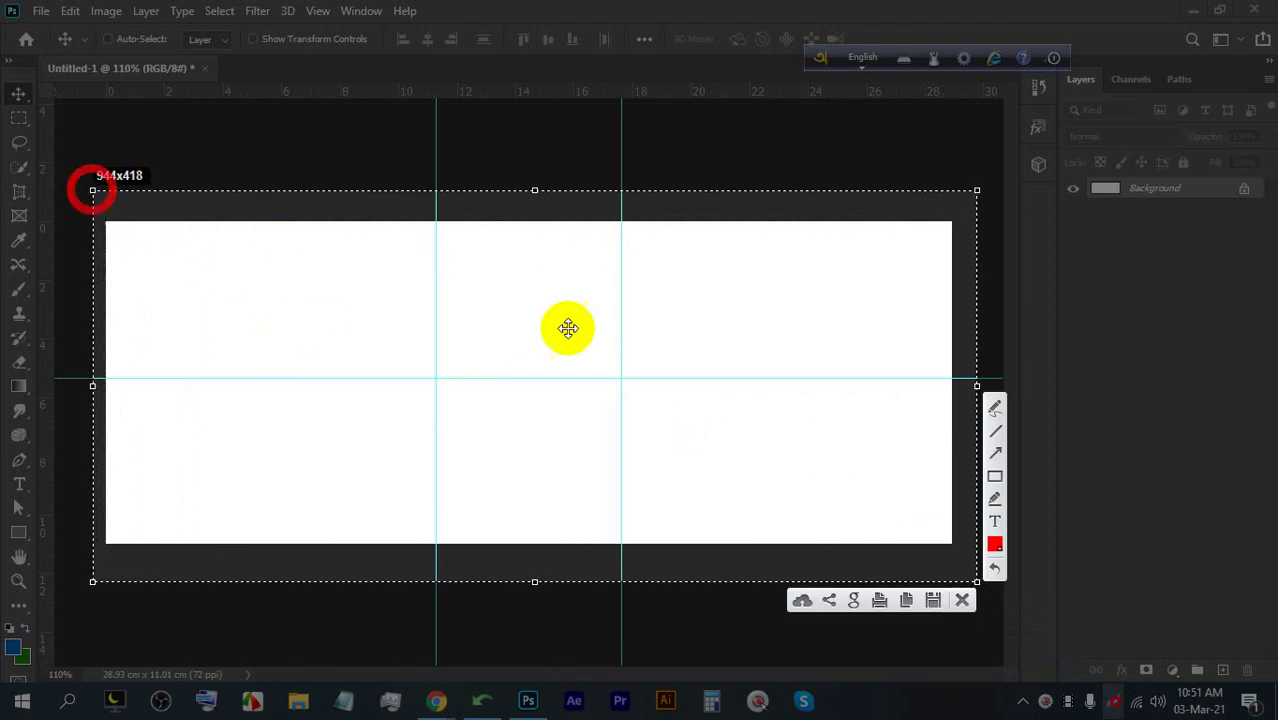
{"action": "left_click", "coordinate": [994, 476]}
{"action": "left_click_drag", "start_coordinate": [435, 383], "coordinate": [621, 548]}
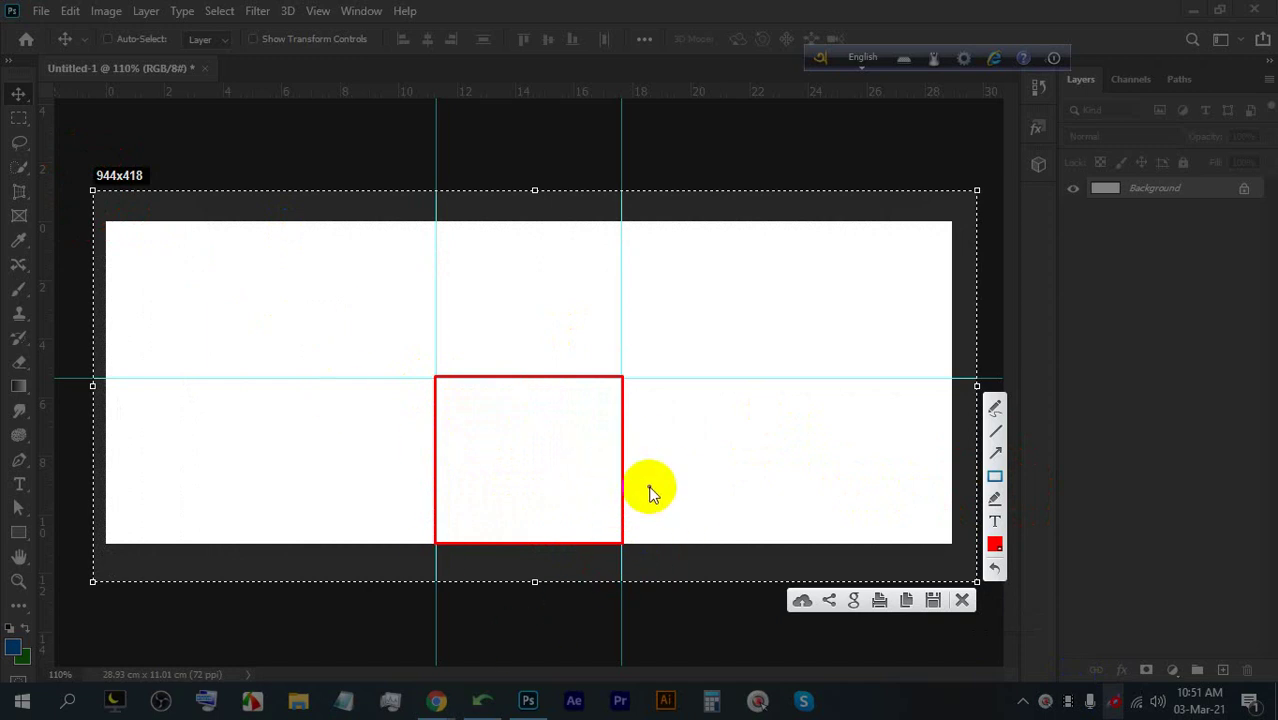
{"action": "left_click", "coordinate": [995, 407]}
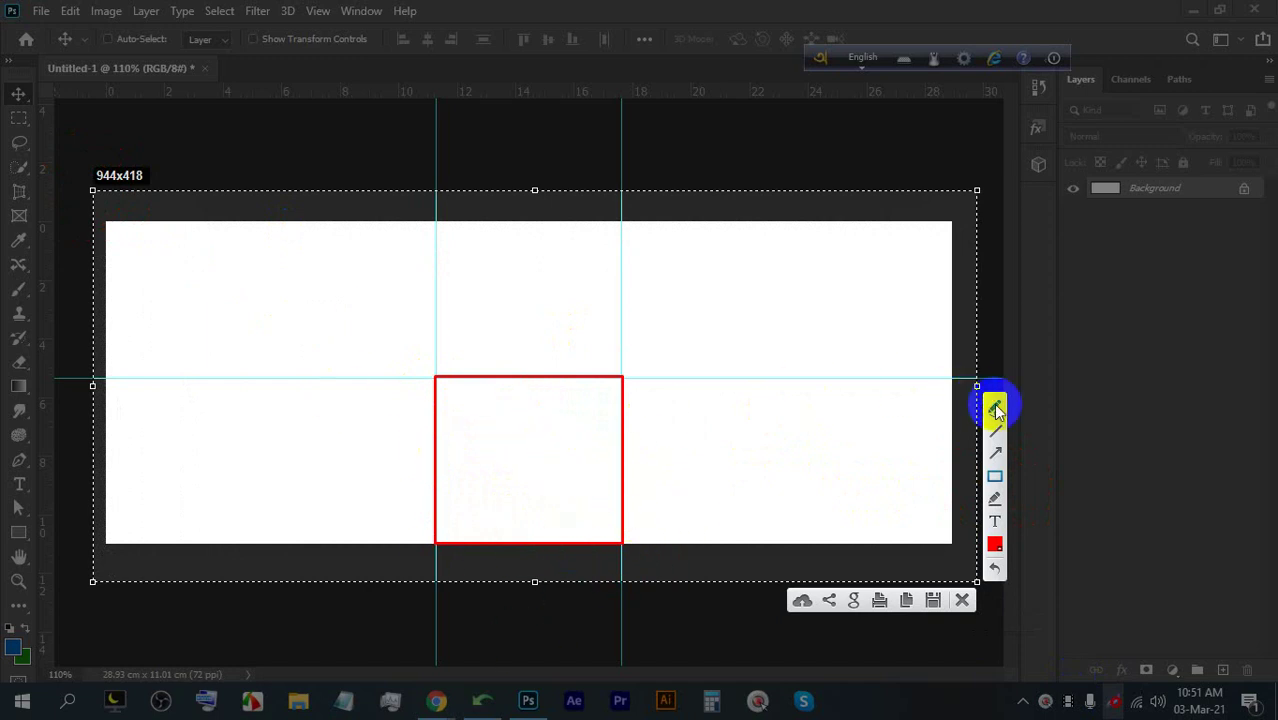
{"action": "mouse_move", "coordinate": [158, 513]}
{"action": "left_mouse_down"}
{"action": "mouse_move", "coordinate": [192, 364]}
{"action": "mouse_move", "coordinate": [254, 318]}
{"action": "mouse_move", "coordinate": [358, 330]}
{"action": "mouse_move", "coordinate": [459, 293]}
{"action": "mouse_move", "coordinate": [777, 327]}
{"action": "mouse_move", "coordinate": [896, 487]}
{"action": "left_mouse_up"}
{"action": "mouse_move", "coordinate": [714, 409]}
{"action": "left_mouse_down"}
{"action": "mouse_move", "coordinate": [845, 491]}
{"action": "mouse_move", "coordinate": [918, 412]}
{"action": "mouse_move", "coordinate": [665, 283]}
{"action": "mouse_move", "coordinate": [191, 277]}
{"action": "mouse_move", "coordinate": [237, 343]}
{"action": "left_mouse_up"}
{"action": "left_click_drag", "start_coordinate": [200, 452], "coordinate": [653, 264]}
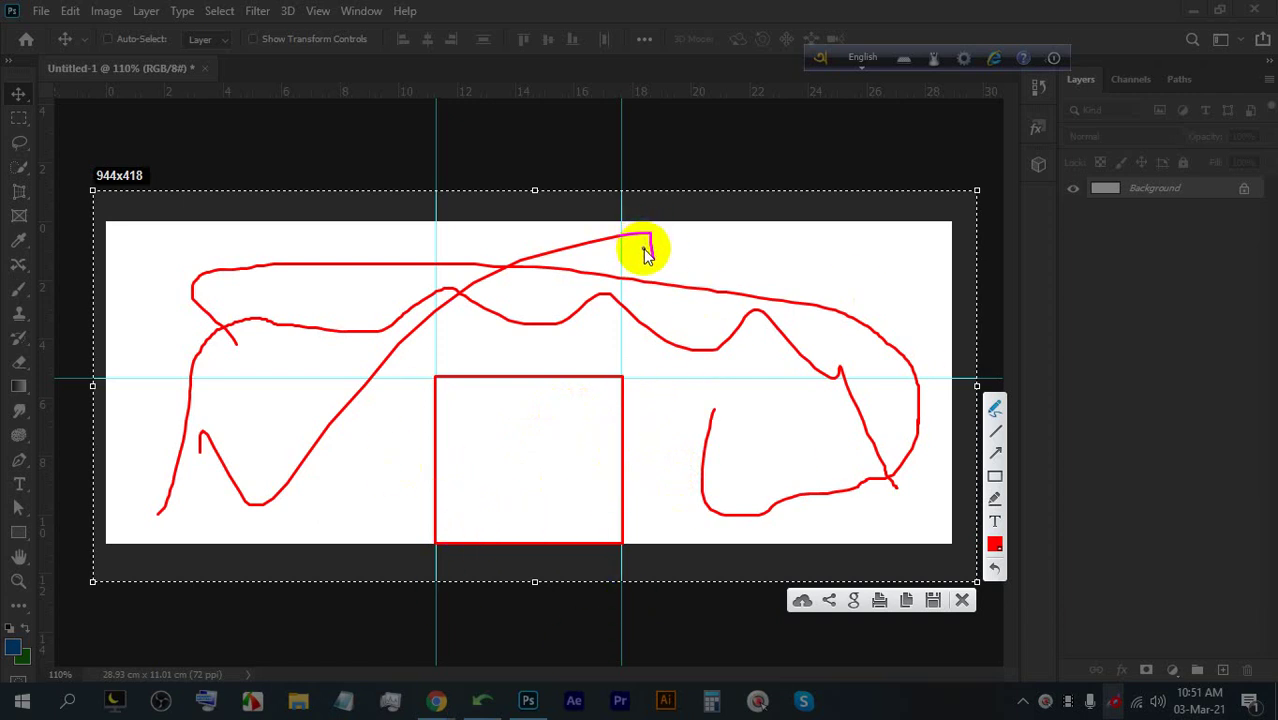
{"action": "left_click_drag", "start_coordinate": [647, 252], "coordinate": [652, 257]}
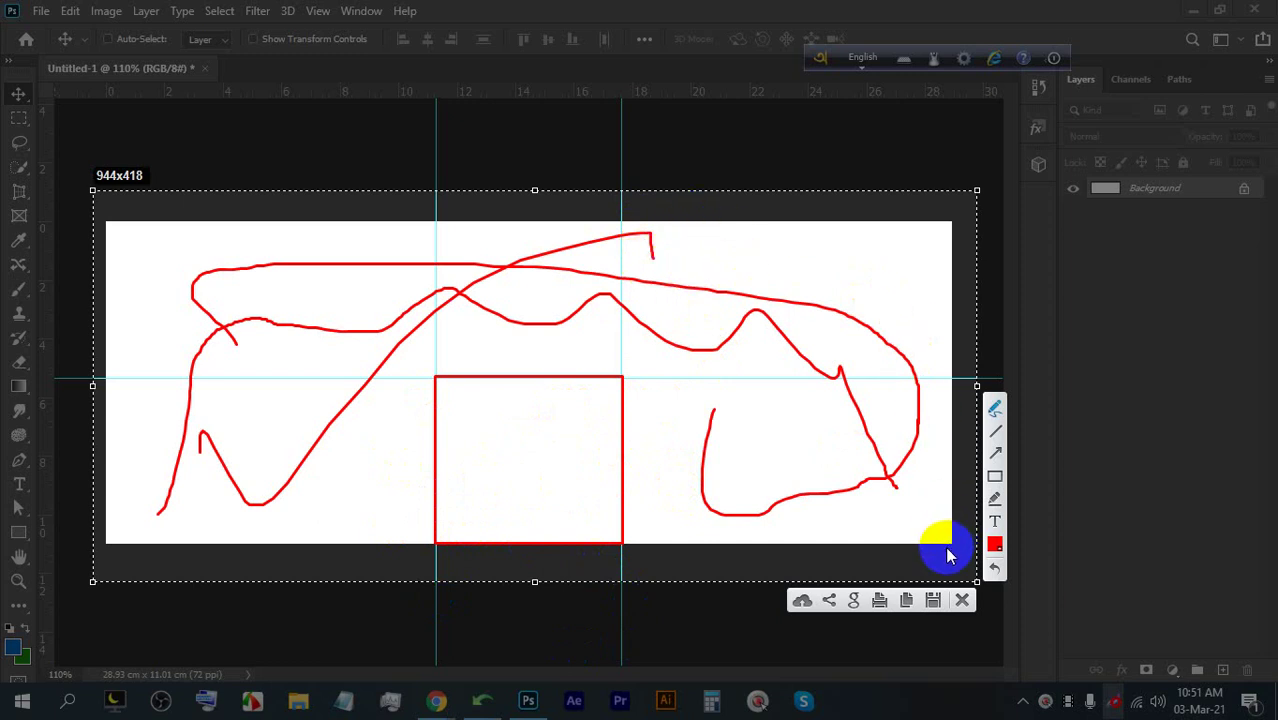
{"action": "left_click", "coordinate": [962, 600]}
{"action": "left_click", "coordinate": [961, 567]}
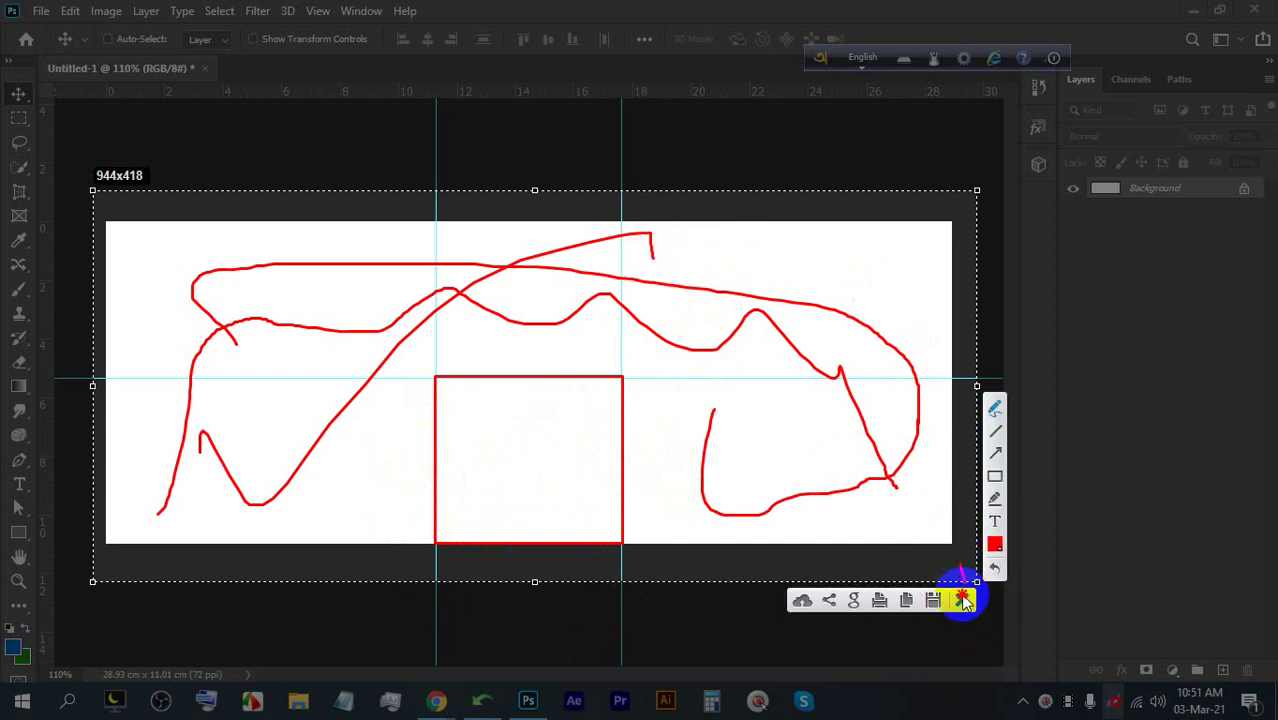
{"action": "left_click", "coordinate": [962, 600]}
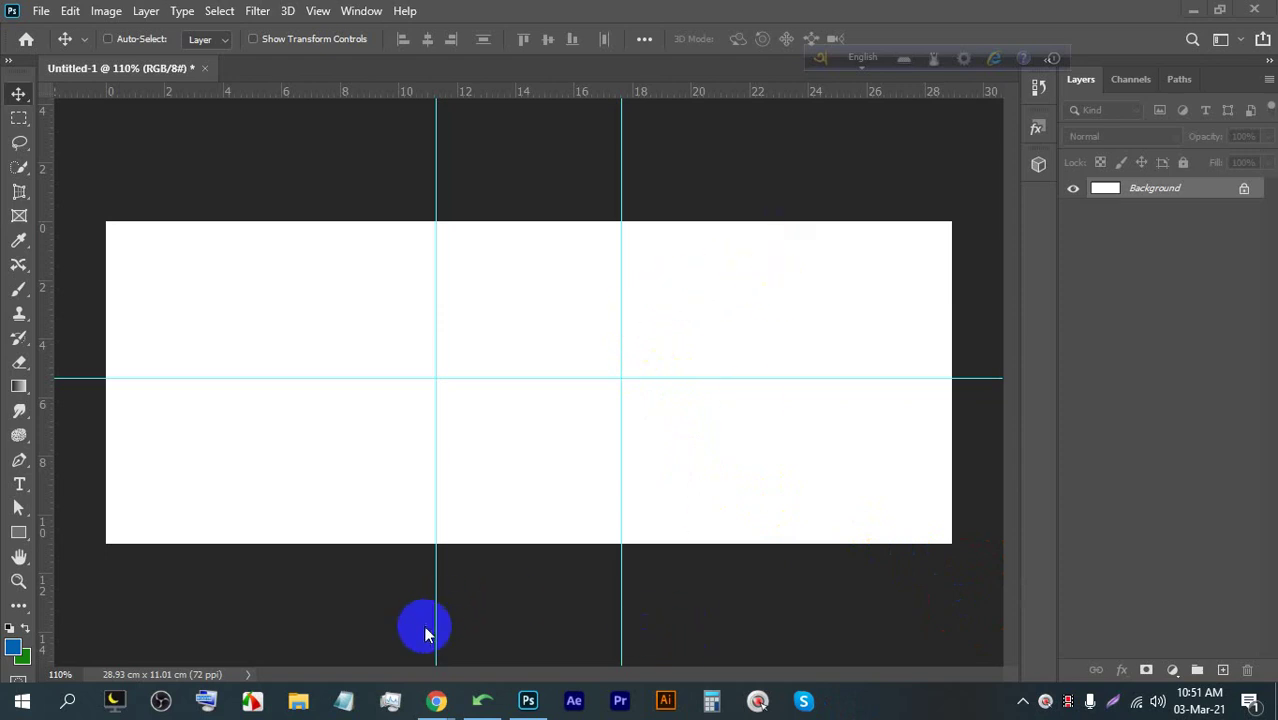
Switch to the Google Meet call in Chrome and mute the microphone
{"action": "mouse_move", "coordinate": [436, 700]}
{"action": "left_click", "coordinate": [351, 600]}
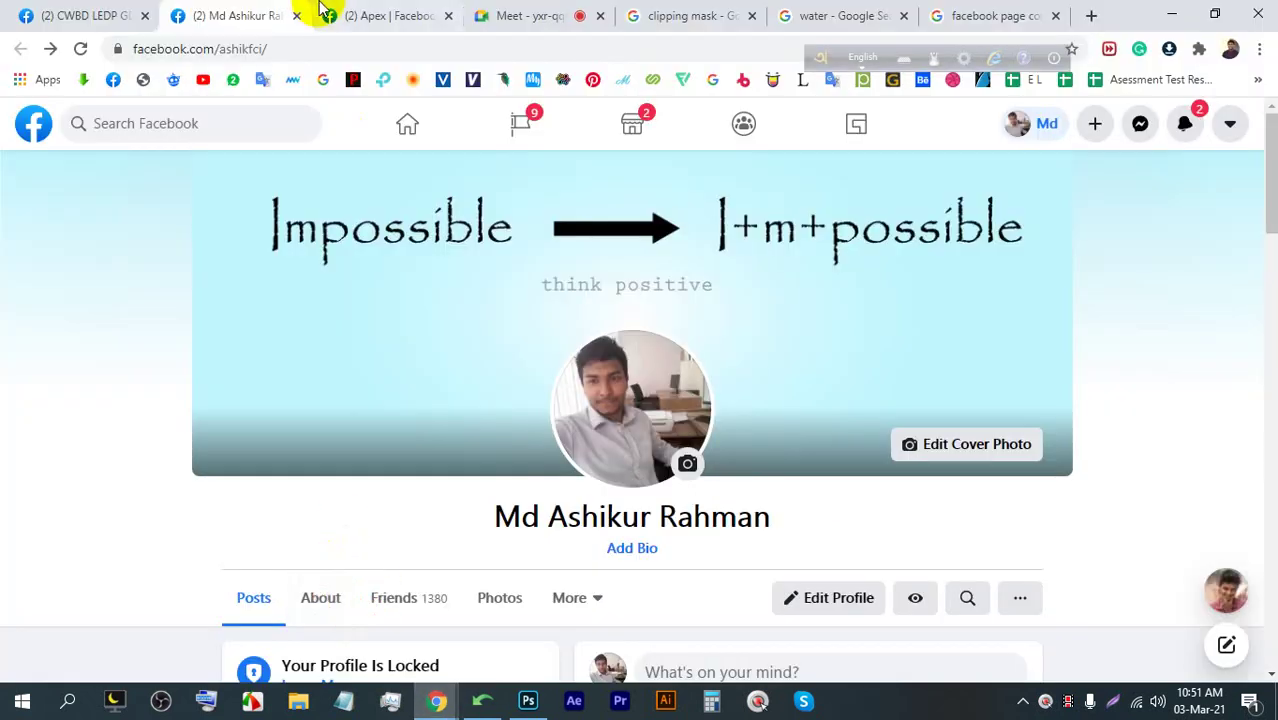
{"action": "left_click", "coordinate": [500, 15]}
{"action": "left_click", "coordinate": [273, 408]}
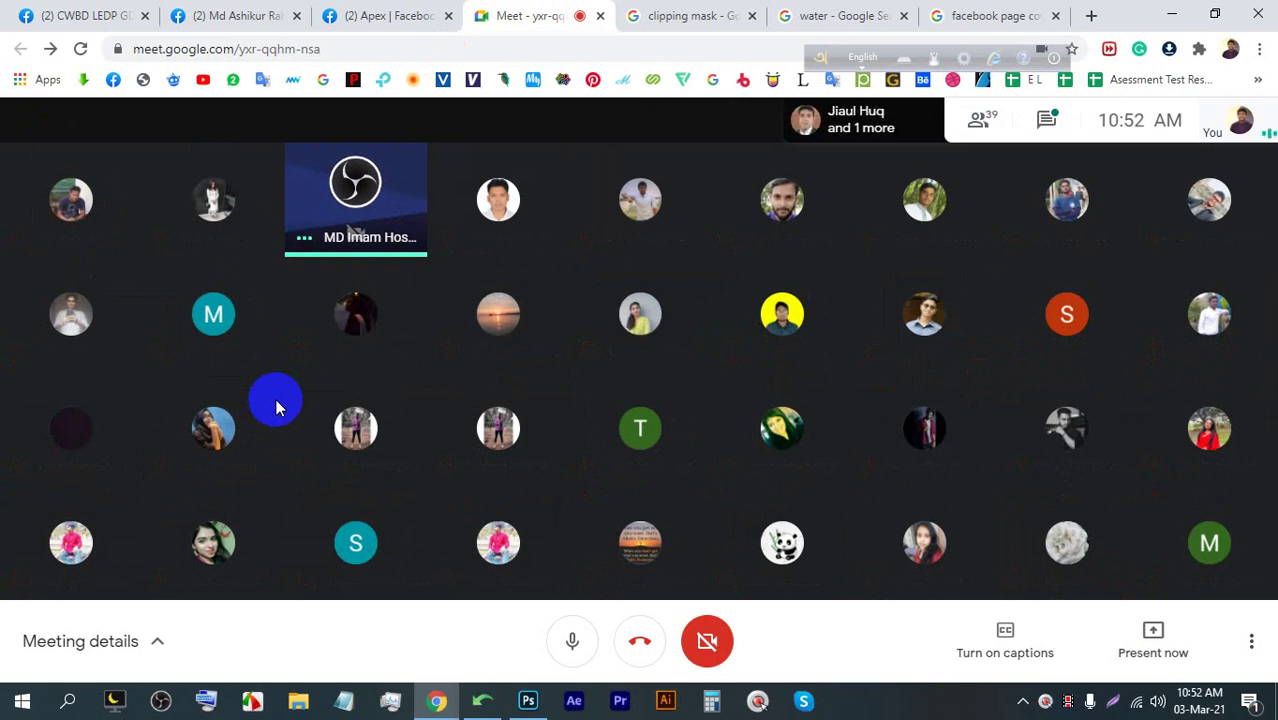
{"action": "mouse_move", "coordinate": [183, 364]}
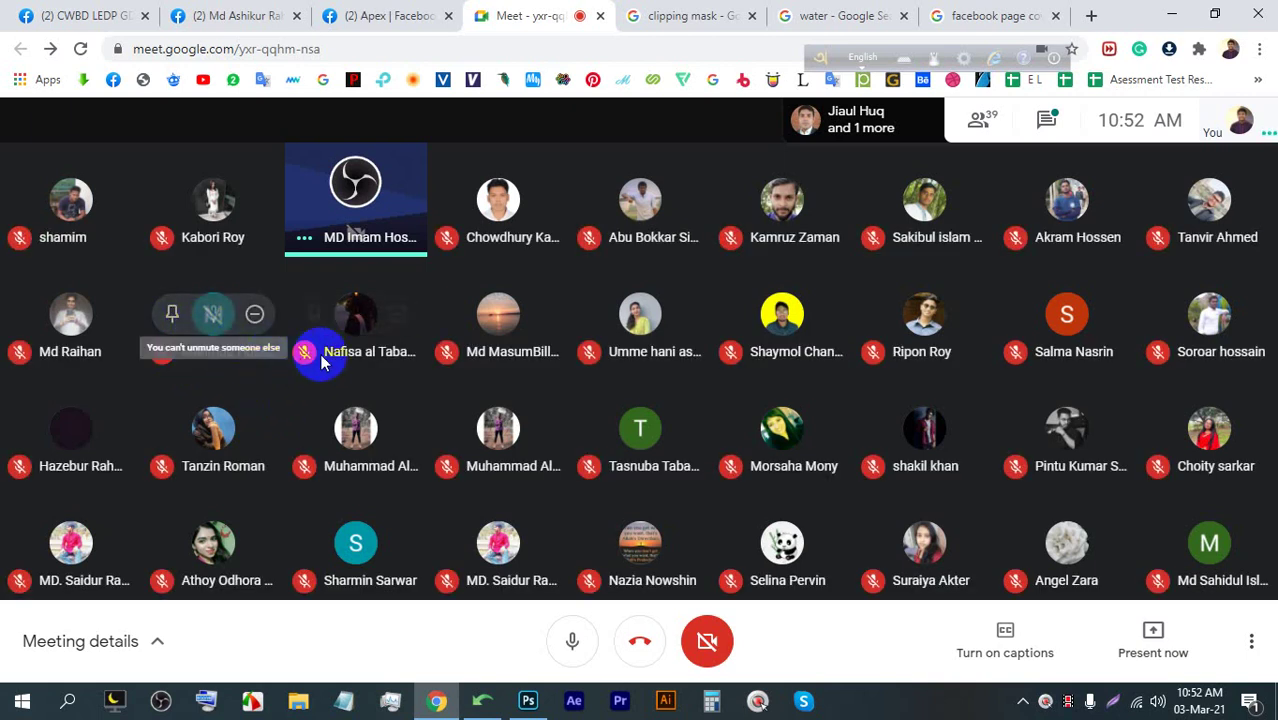
{"action": "left_click", "coordinate": [566, 640]}
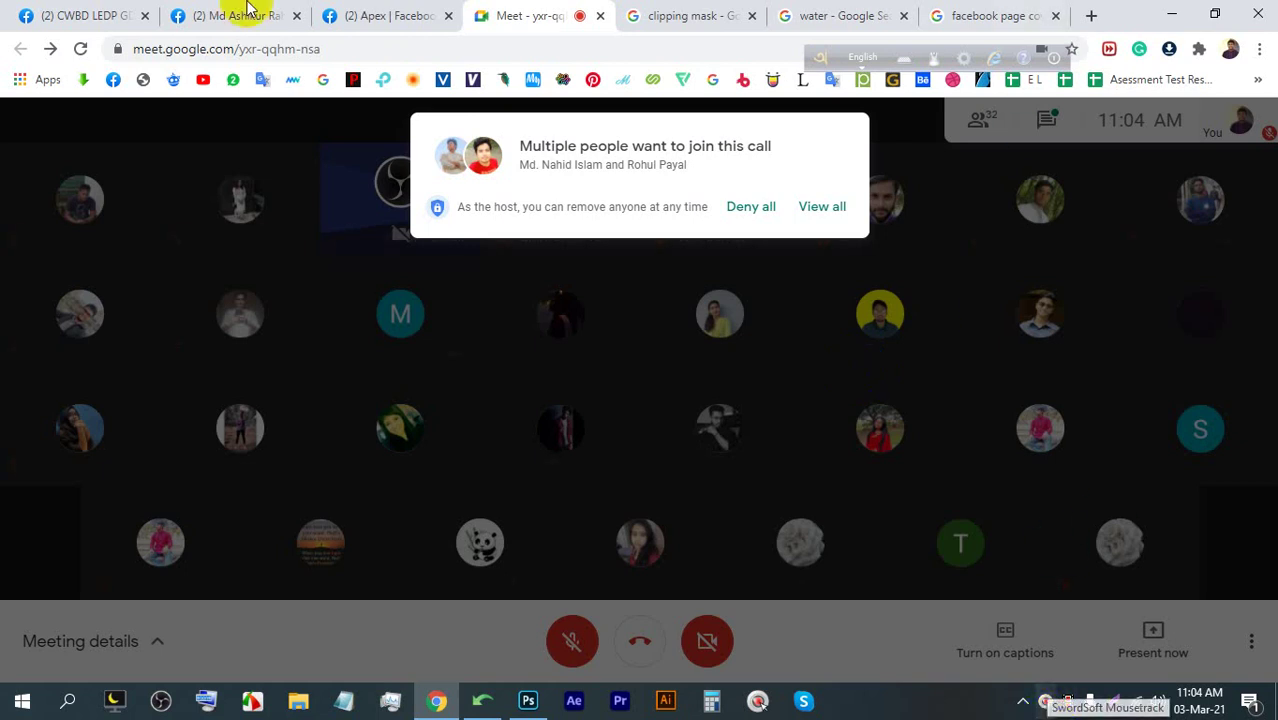
Admit the people waiting to join the call and turn the microphone on
{"action": "left_click", "coordinate": [822, 206]}
{"action": "left_click", "coordinate": [833, 329]}
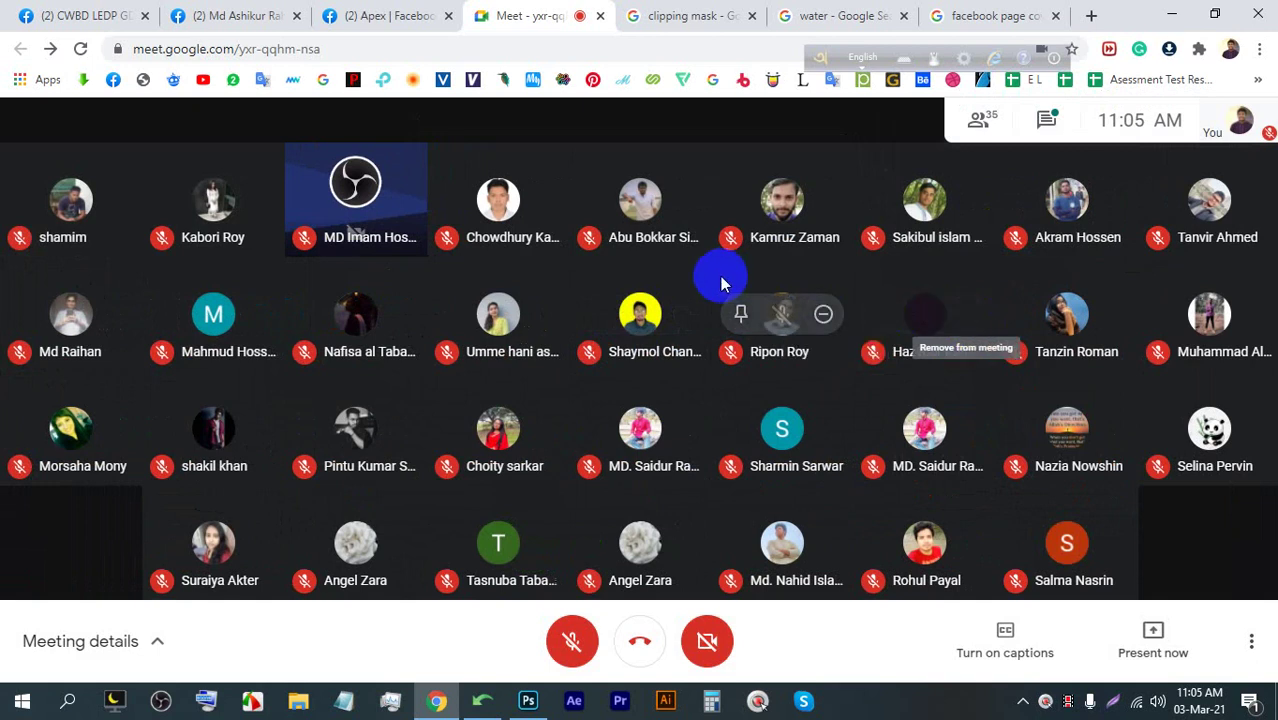
{"action": "left_click", "coordinate": [572, 632]}
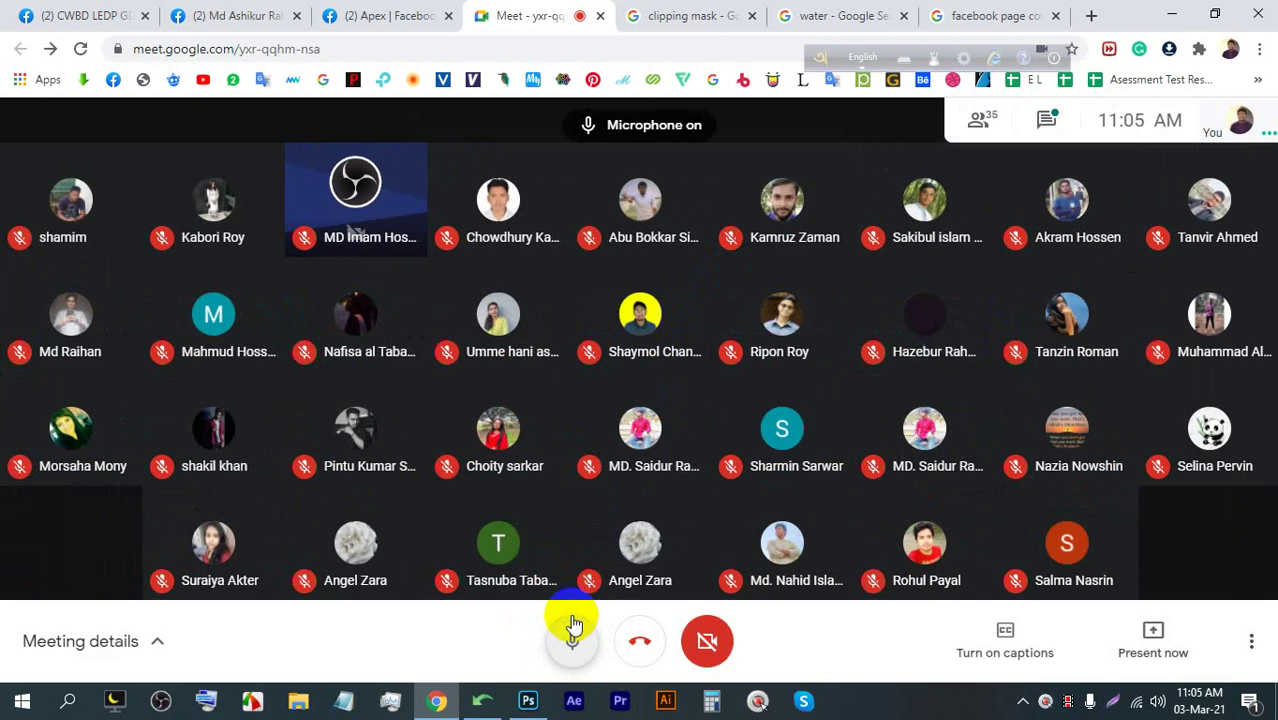
Present the entire screen to the call and hide the screen-sharing notice
{"action": "left_click", "coordinate": [1155, 630]}
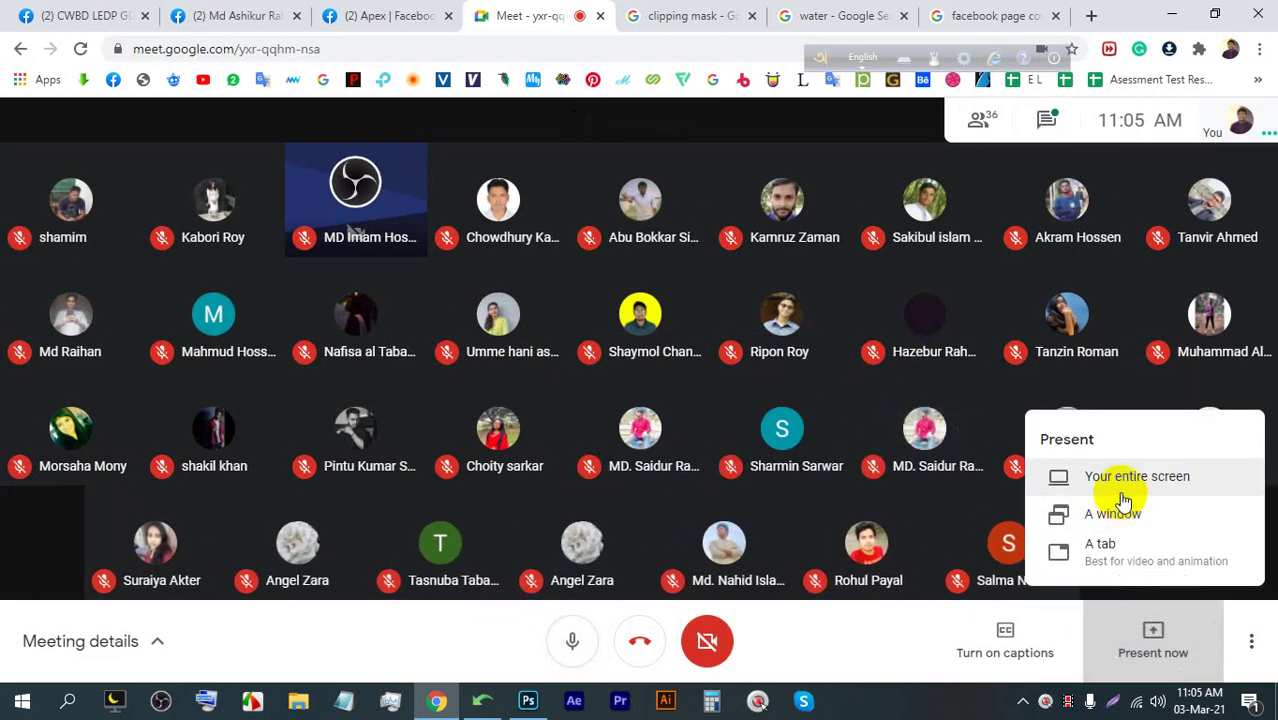
{"action": "left_click", "coordinate": [1122, 490]}
{"action": "left_click", "coordinate": [804, 434]}
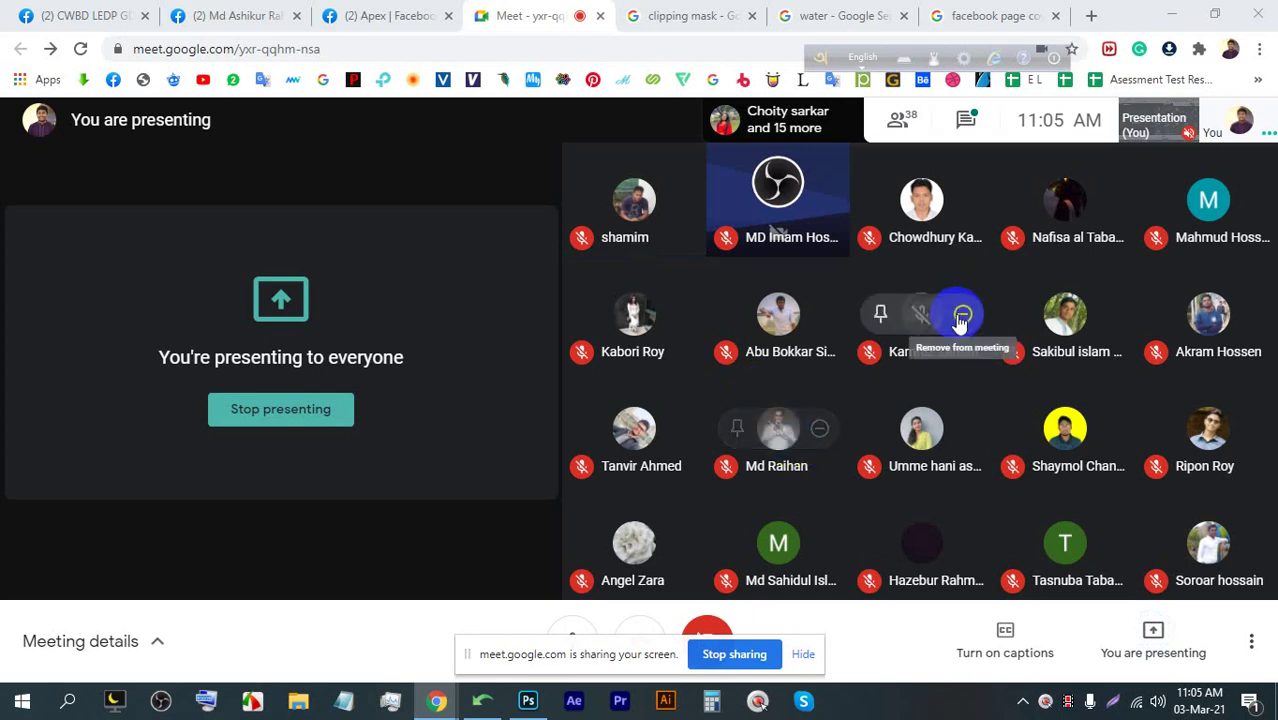
{"action": "left_click", "coordinate": [797, 655]}
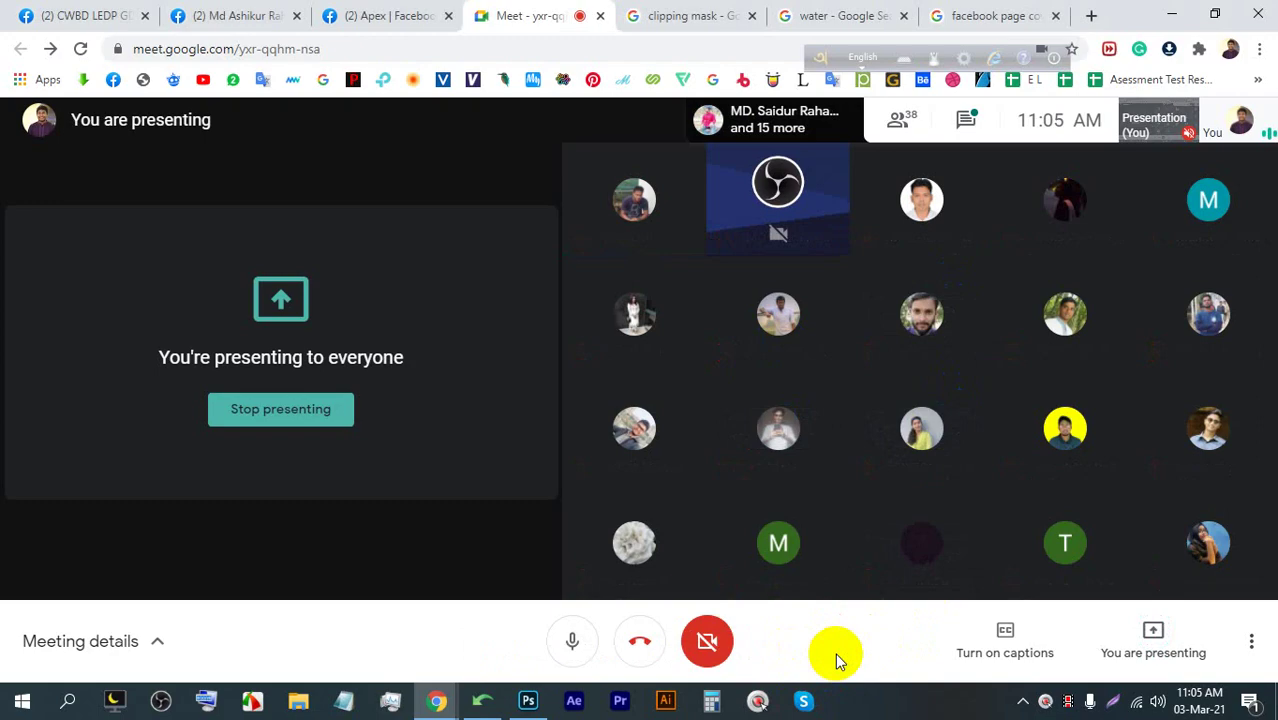
Switch back to Photoshop, select the Pen tool in Shape mode and hide the guides
{"action": "left_click", "coordinate": [528, 701]}
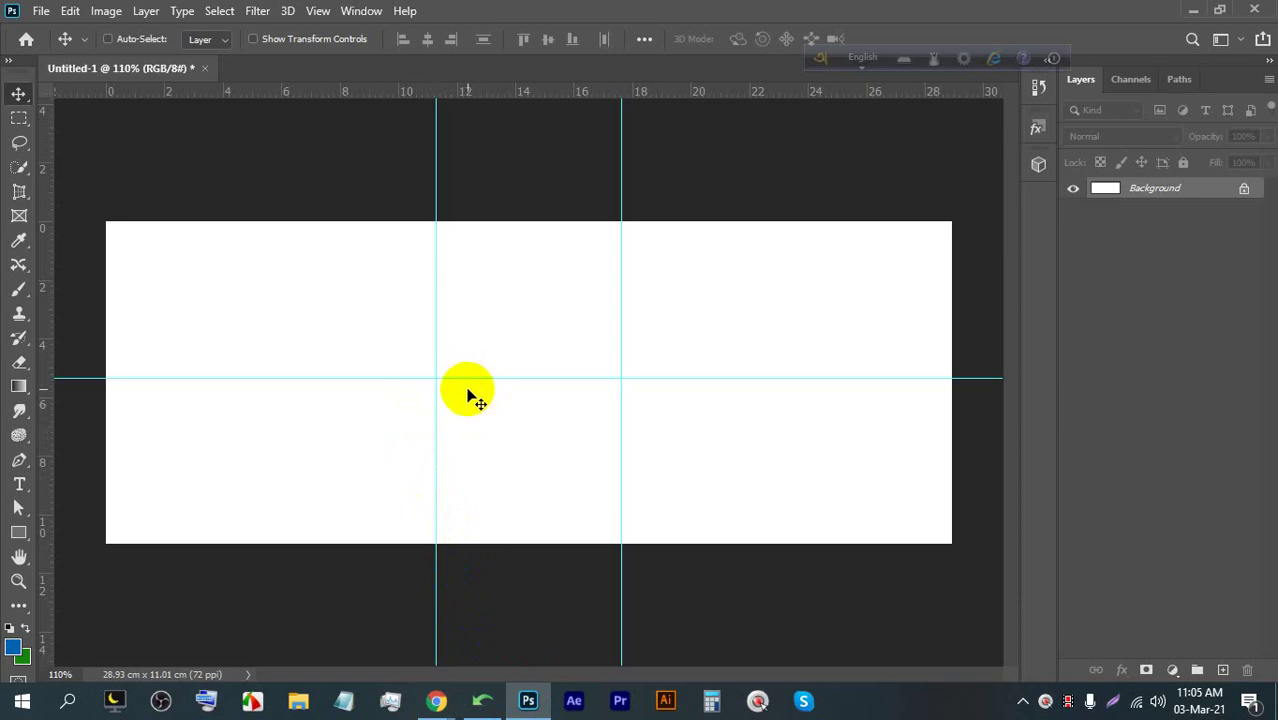
{"action": "left_click_drag", "start_coordinate": [52, 330], "coordinate": [57, 330]}
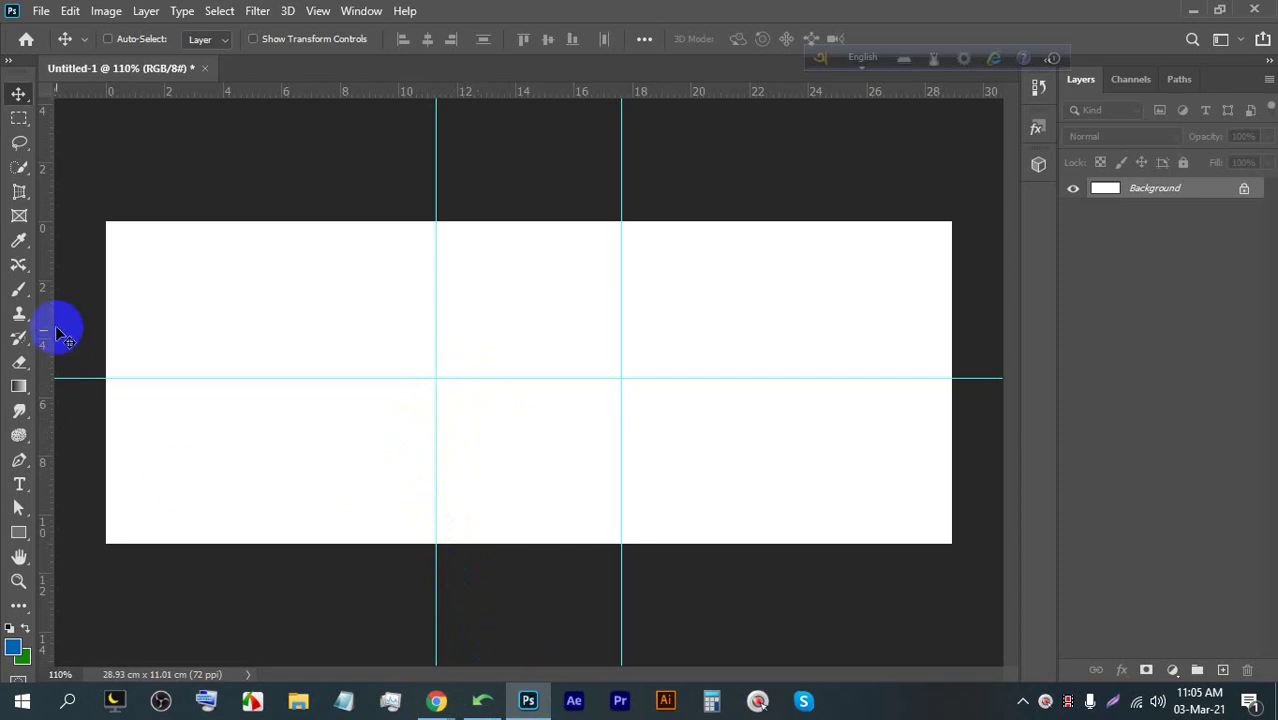
{"action": "left_click", "coordinate": [19, 460]}
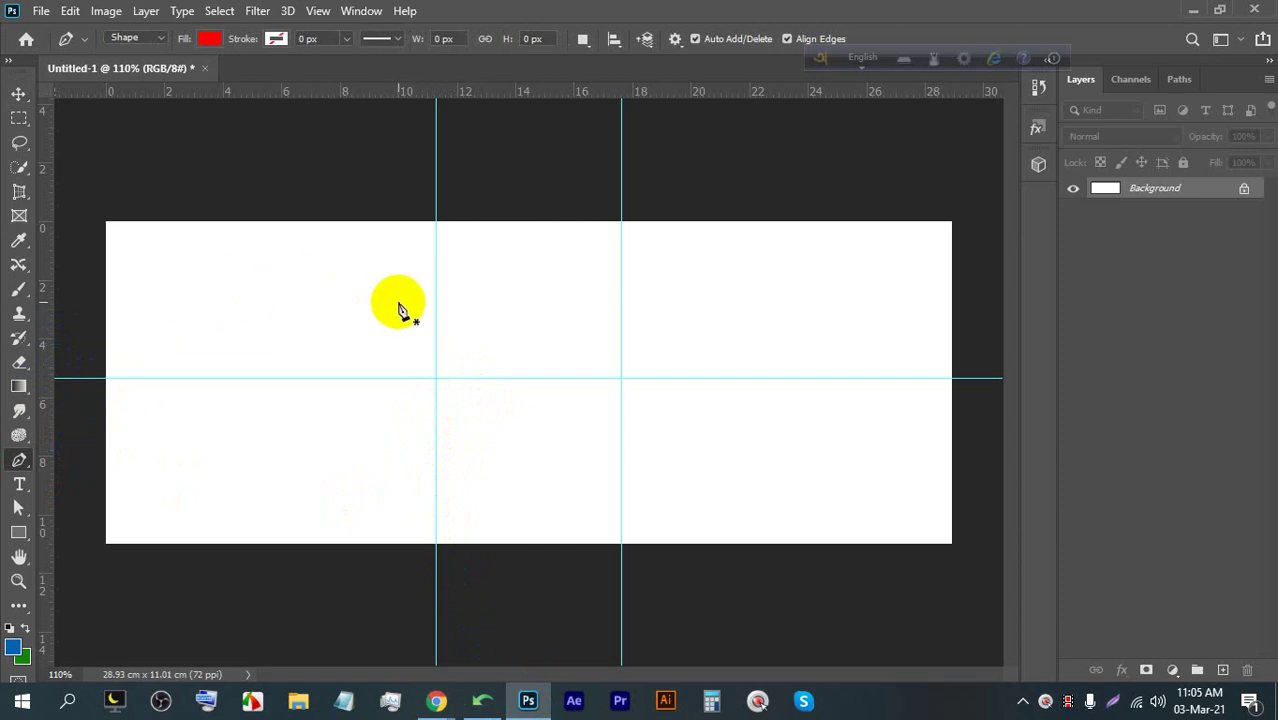
{"action": "key", "text": "ctrl+h"}
Draw a red right triangle about 61 px wide and 96 px high, its base on the canvas's lower edge just left of centre
{"action": "scroll", "coordinate": [440, 500], "scroll_direction": "up", "scroll_amount": 2}
{"action": "scroll", "coordinate": [471, 485], "scroll_direction": "down", "scroll_amount": 2}
{"action": "scroll", "coordinate": [419, 491], "scroll_direction": "up", "scroll_amount": 2}
{"action": "key", "text": "space"}
{"action": "left_click_drag", "start_coordinate": [388, 484], "coordinate": [391, 434]}
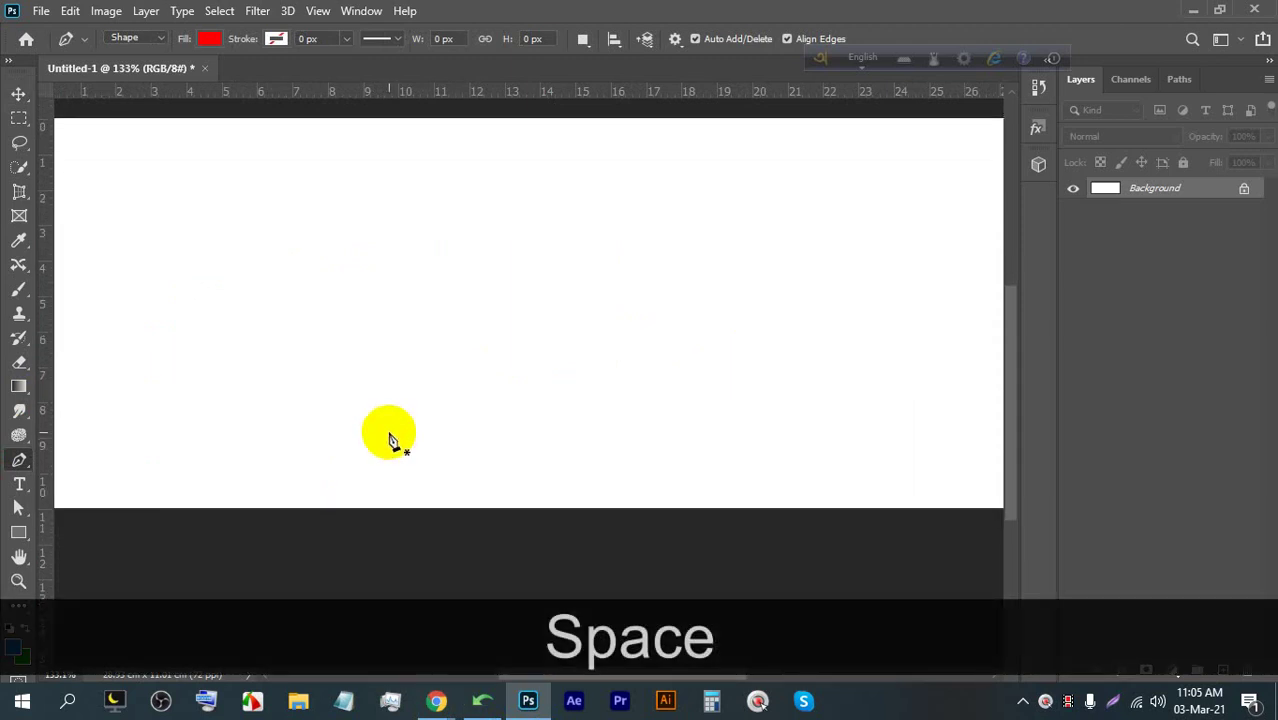
{"action": "left_click", "coordinate": [380, 510]}
{"action": "scroll", "coordinate": [455, 488], "scroll_direction": "down", "scroll_amount": 1}
{"action": "left_click", "coordinate": [392, 537]}
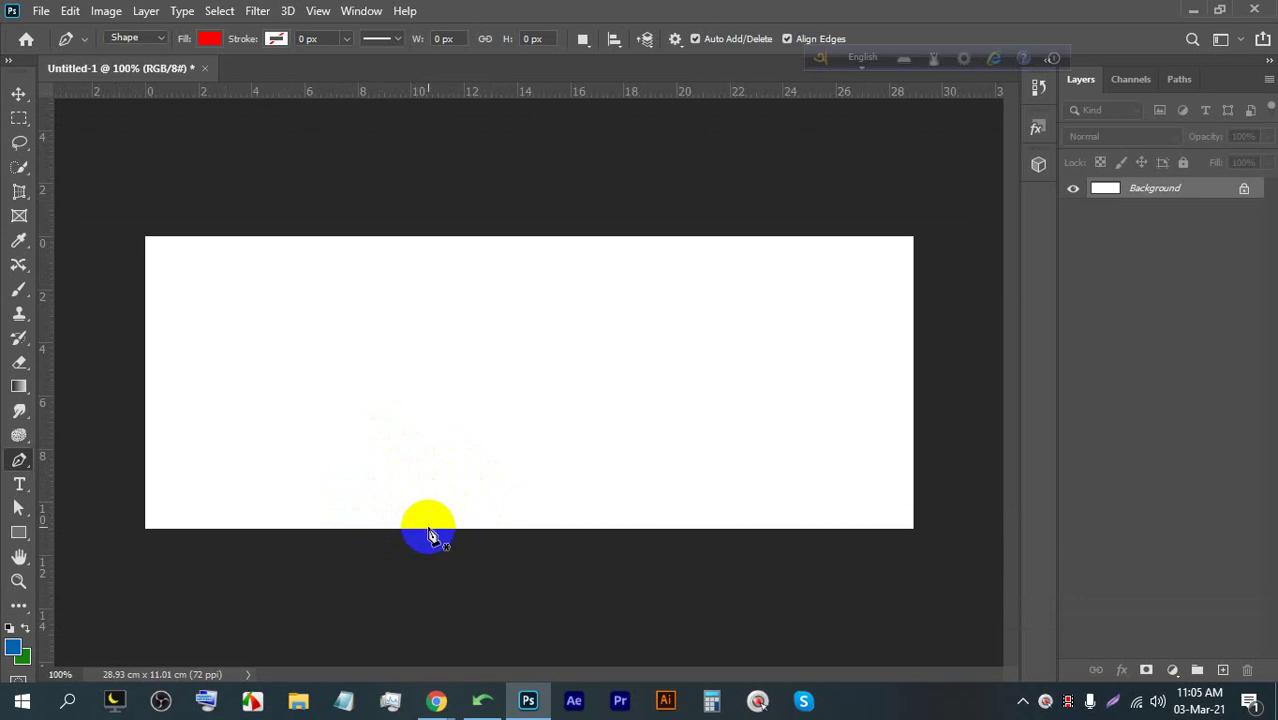
{"action": "left_click", "coordinate": [428, 529]}
{"action": "key", "text": "shift"}
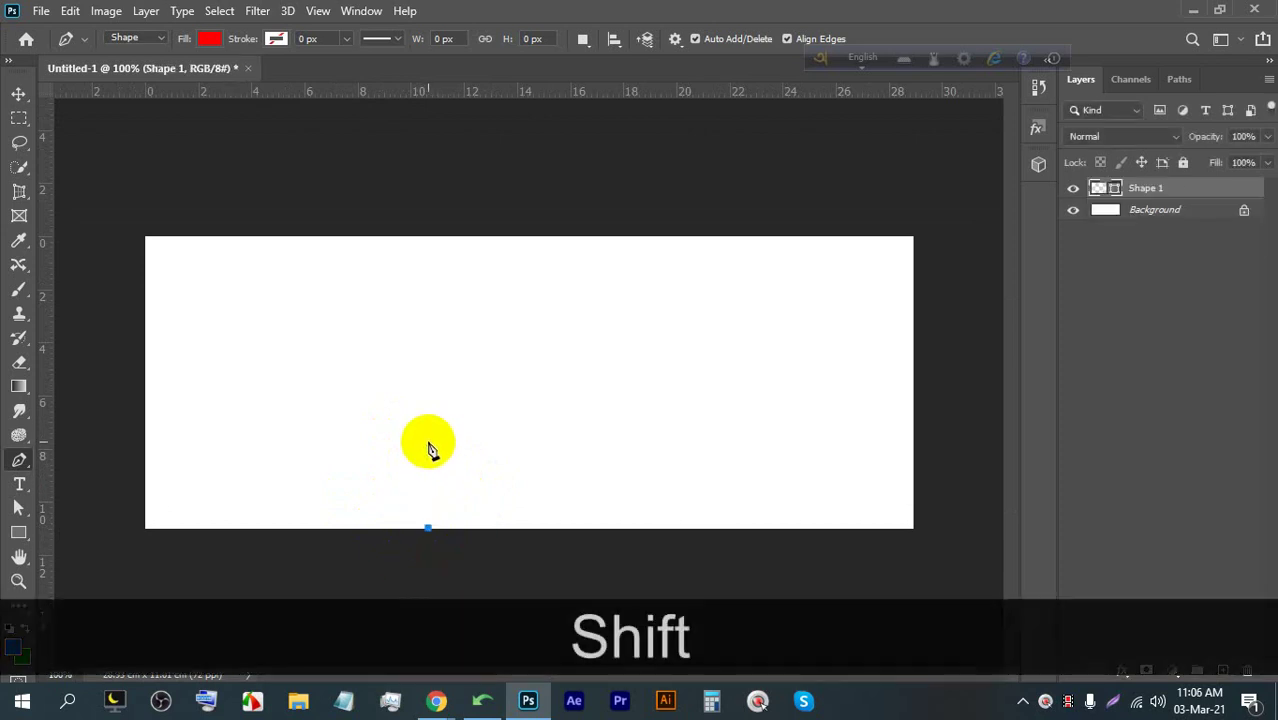
{"action": "left_click", "coordinate": [428, 423]}
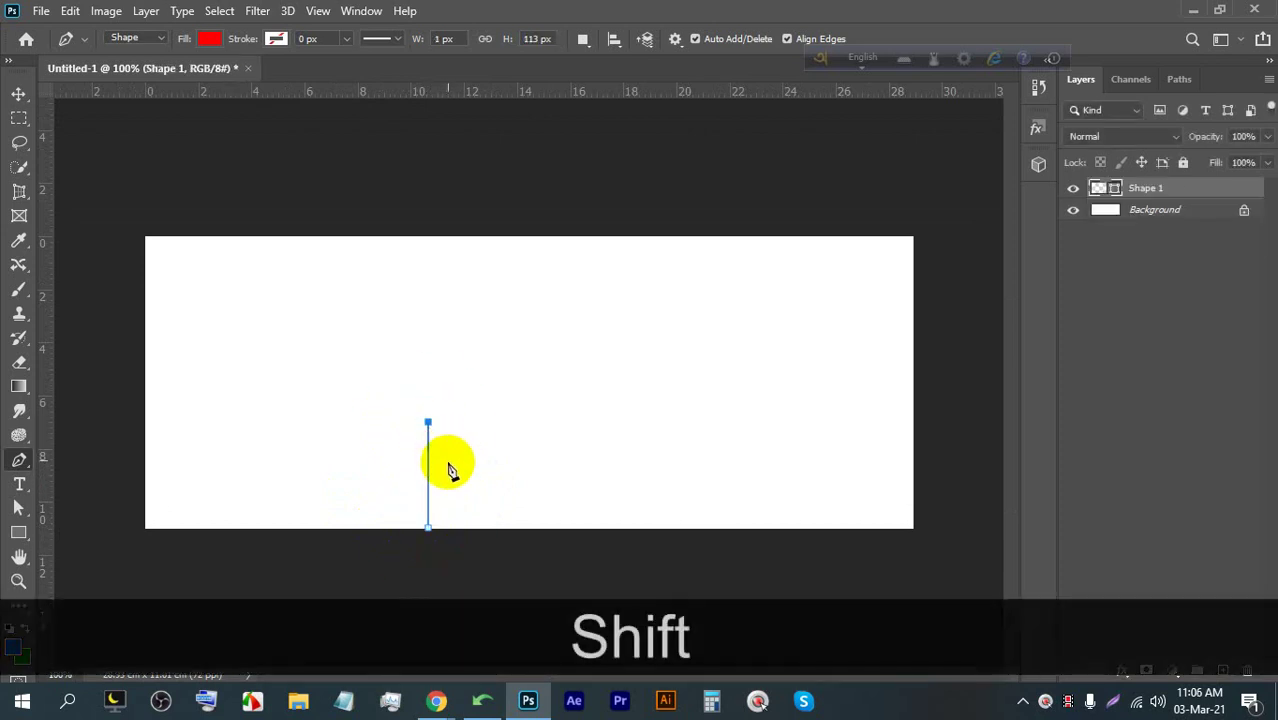
{"action": "key", "text": "ctrl+shift+z"}
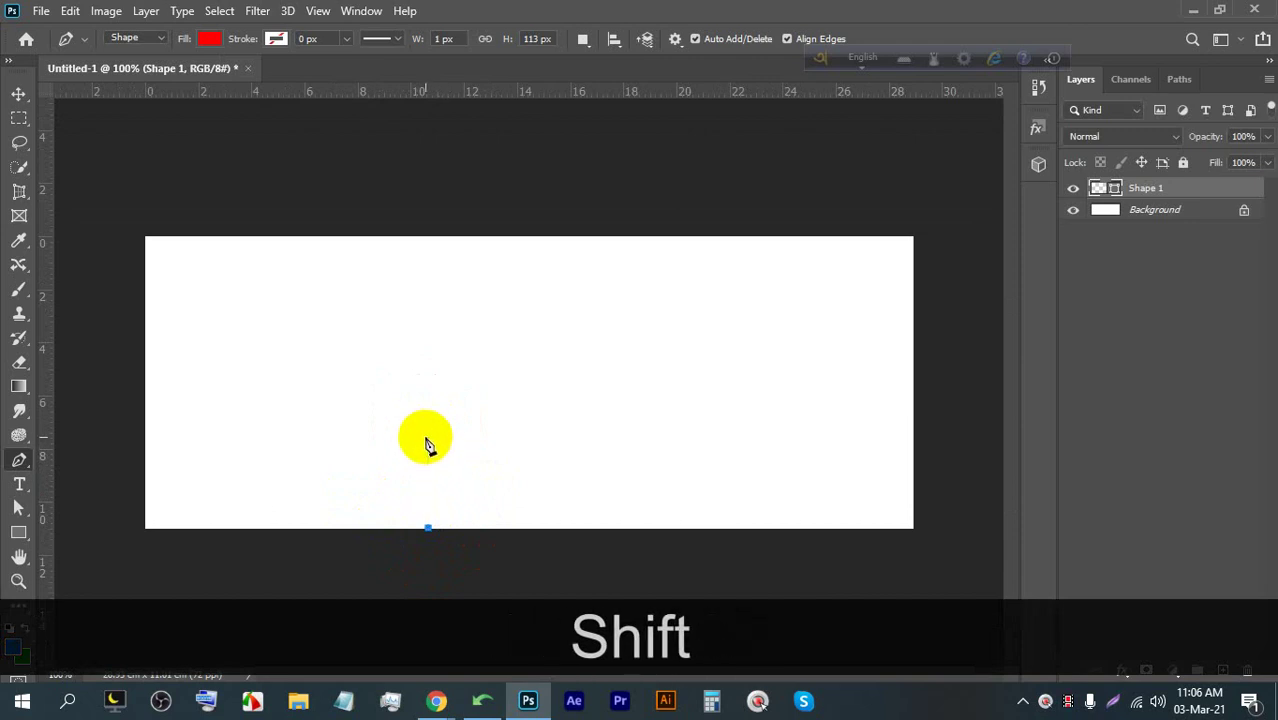
{"action": "left_click", "coordinate": [427, 440], "text": "shift"}
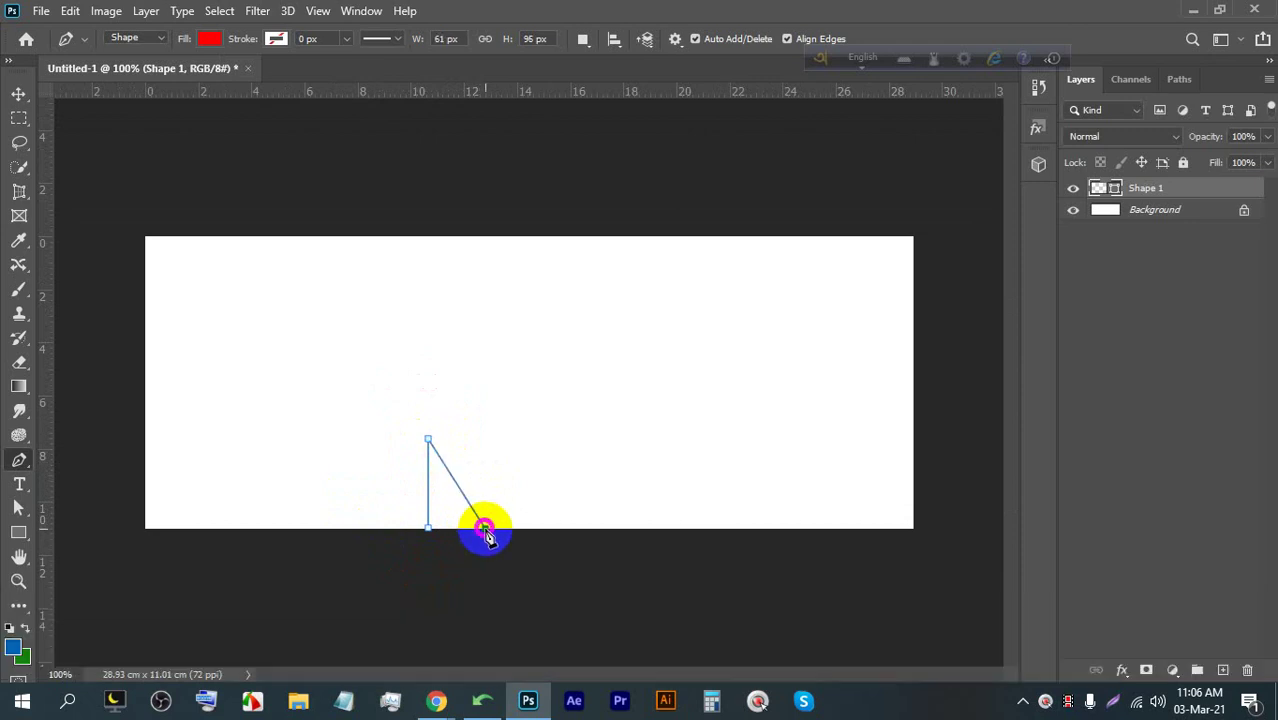
{"action": "left_click", "coordinate": [485, 529]}
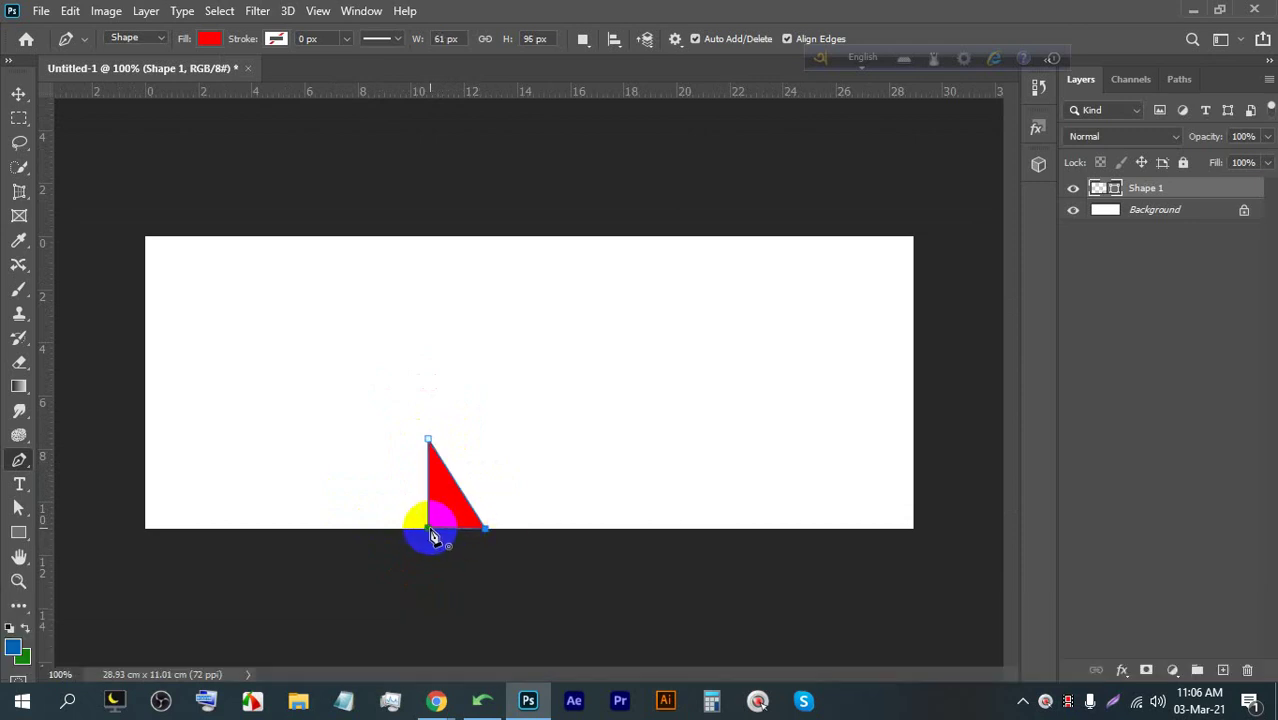
{"action": "left_click", "coordinate": [429, 529]}
Move the red triangle straight down about 0.11 cm so its base covers the canvas's lower edge
{"action": "left_click", "coordinate": [18, 95]}
{"action": "scroll", "coordinate": [456, 565], "scroll_direction": "up", "scroll_amount": 5}
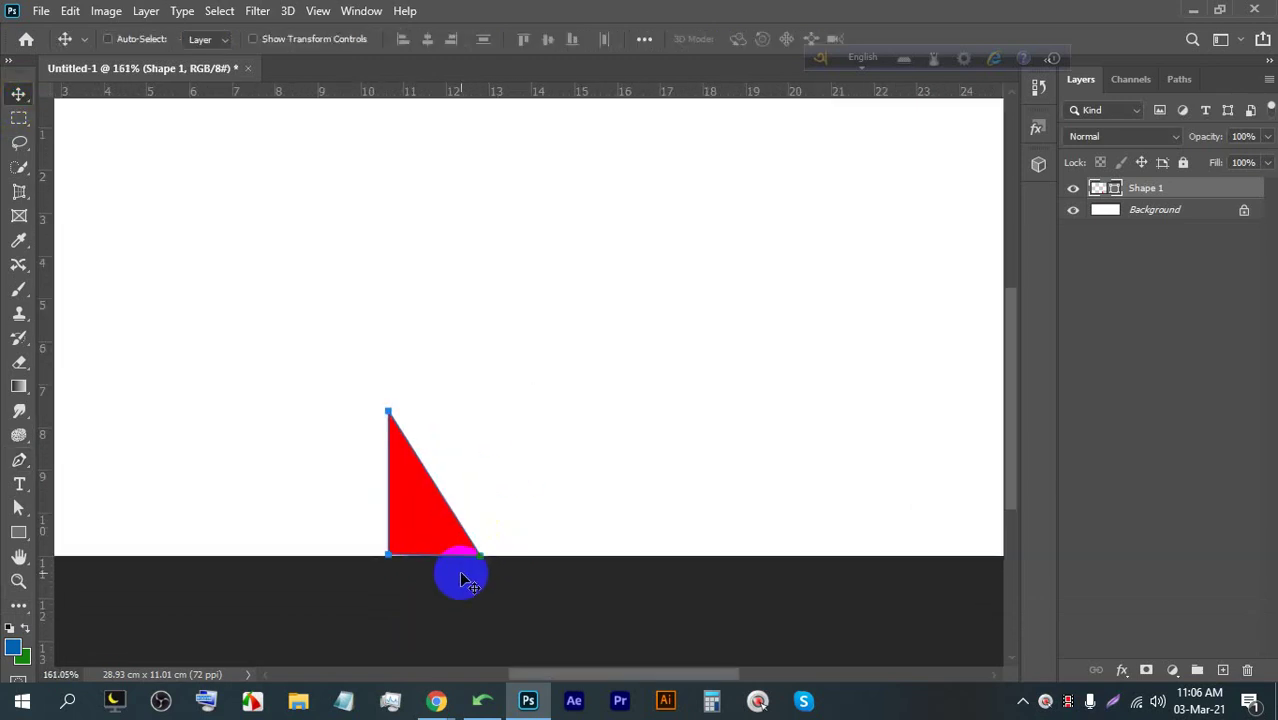
{"action": "left_click", "coordinate": [392, 530]}
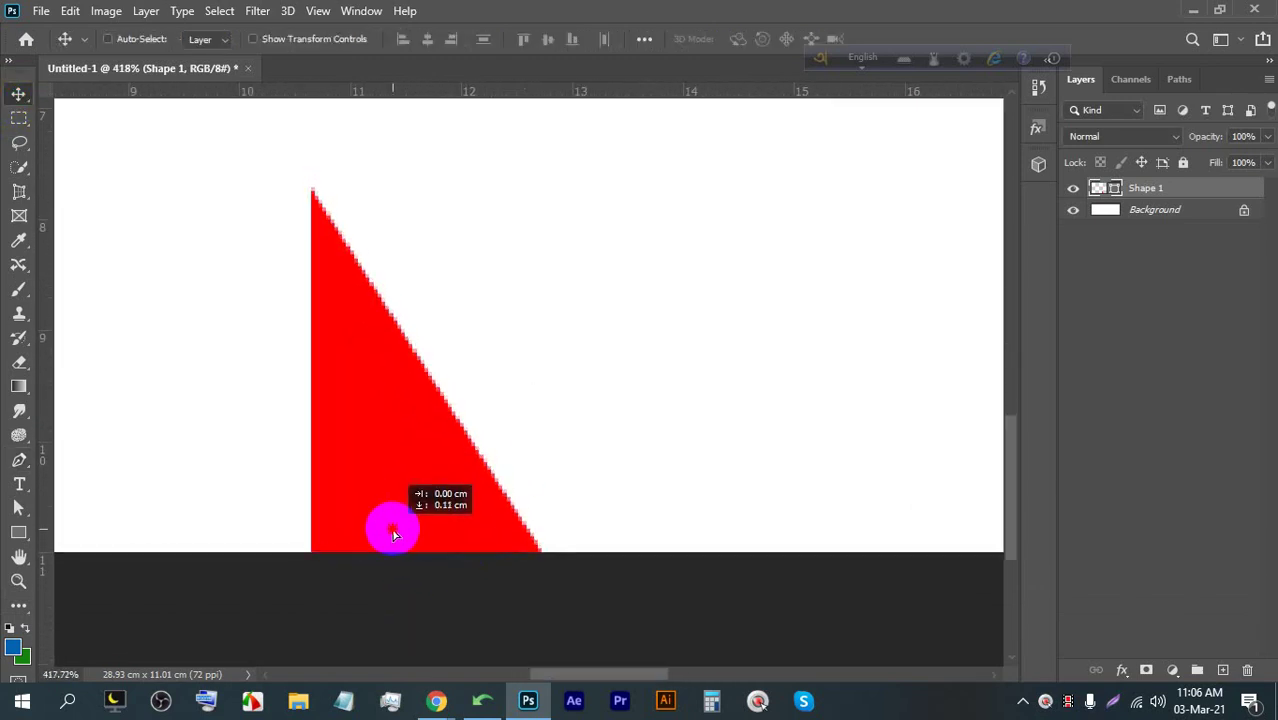
Draw a second triangle about 133 px wide and 144 px high from the first one's apex and sloping side, pointing up and right
{"action": "scroll", "coordinate": [408, 452], "scroll_direction": "down", "scroll_amount": 4}
{"action": "scroll", "coordinate": [414, 451], "scroll_direction": "down", "scroll_amount": 2}
{"action": "scroll", "coordinate": [451, 479], "scroll_direction": "up", "scroll_amount": 1}
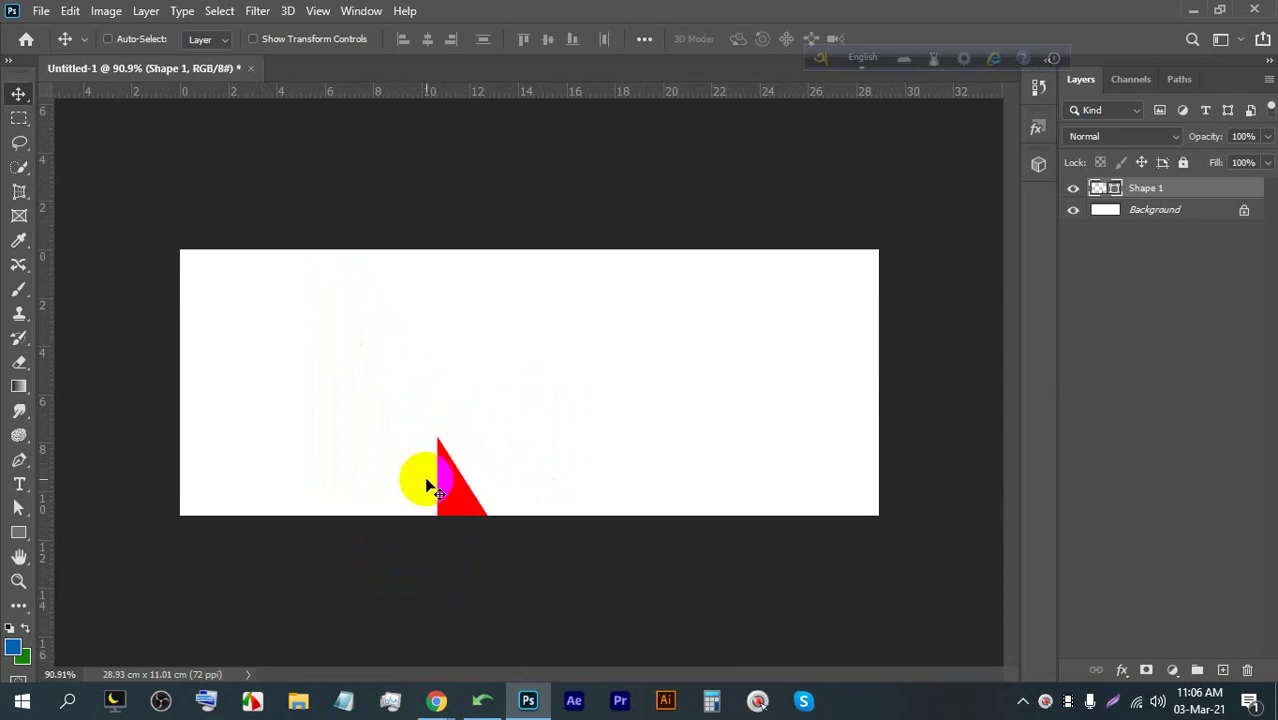
{"action": "left_click", "coordinate": [18, 460]}
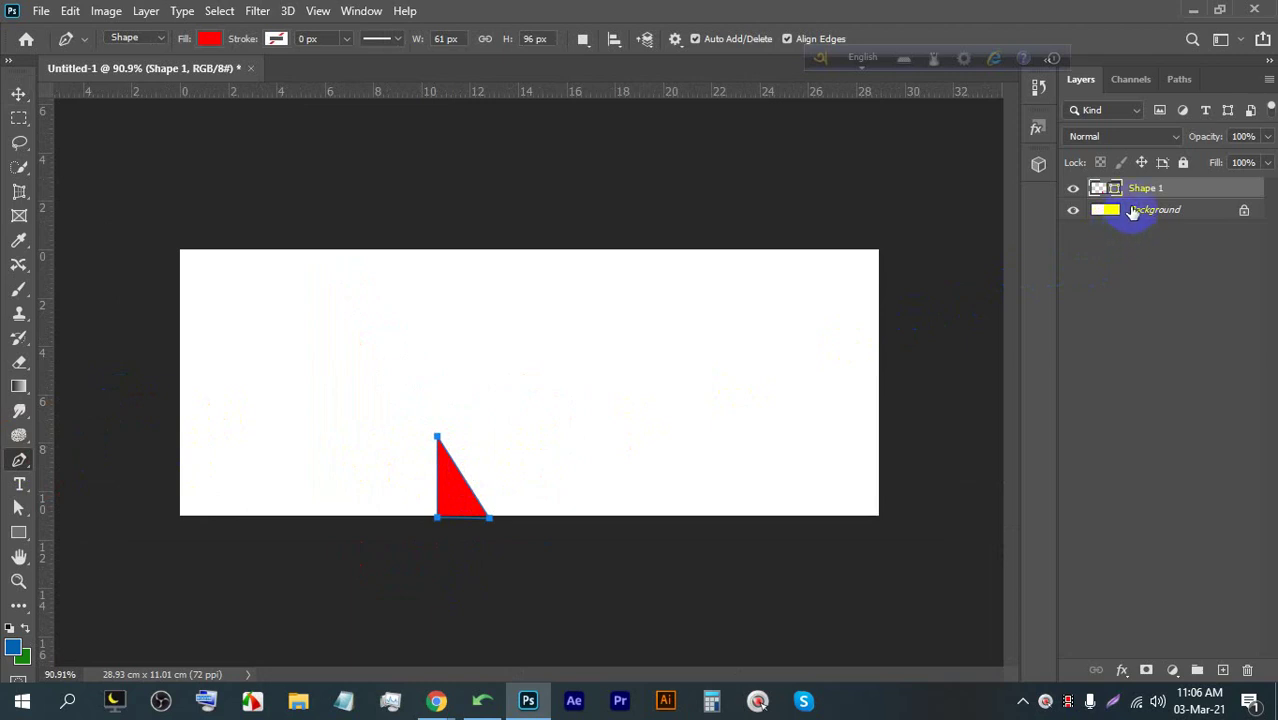
{"action": "scroll", "coordinate": [442, 499], "scroll_direction": "up", "scroll_amount": 5}
{"action": "left_click", "coordinate": [434, 513]}
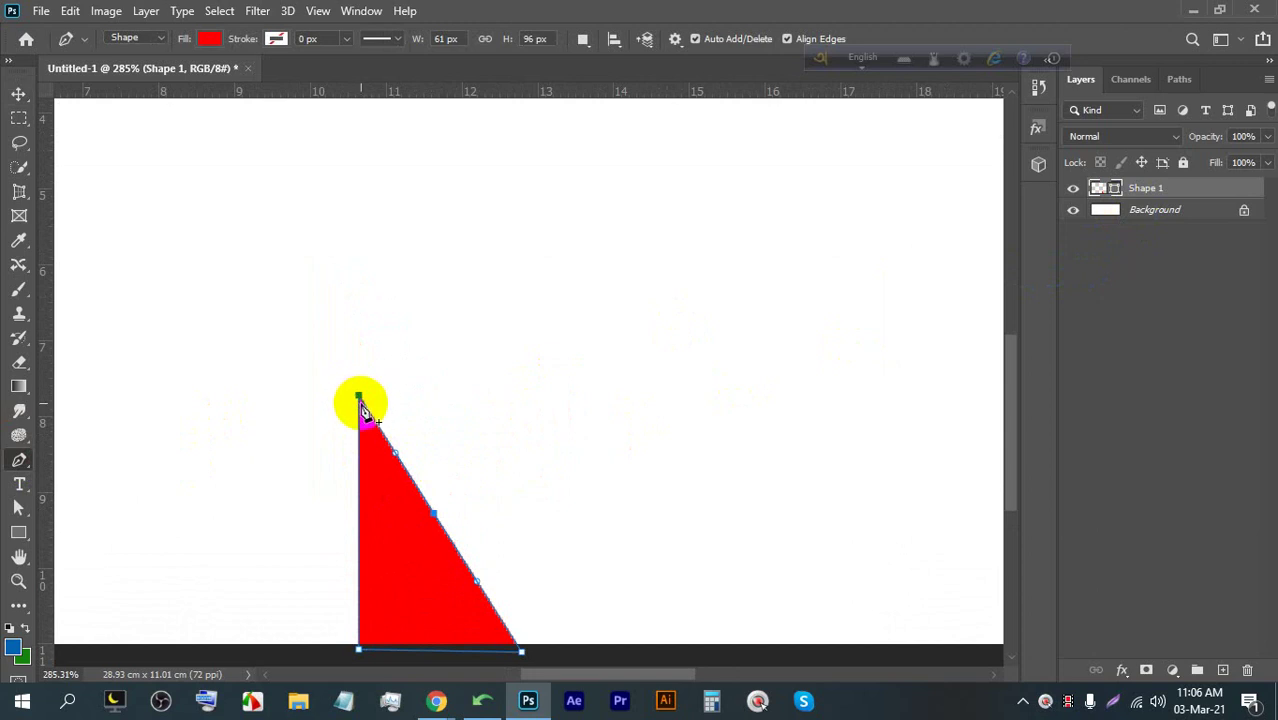
{"action": "scroll", "coordinate": [363, 410], "scroll_direction": "up", "scroll_amount": 10}
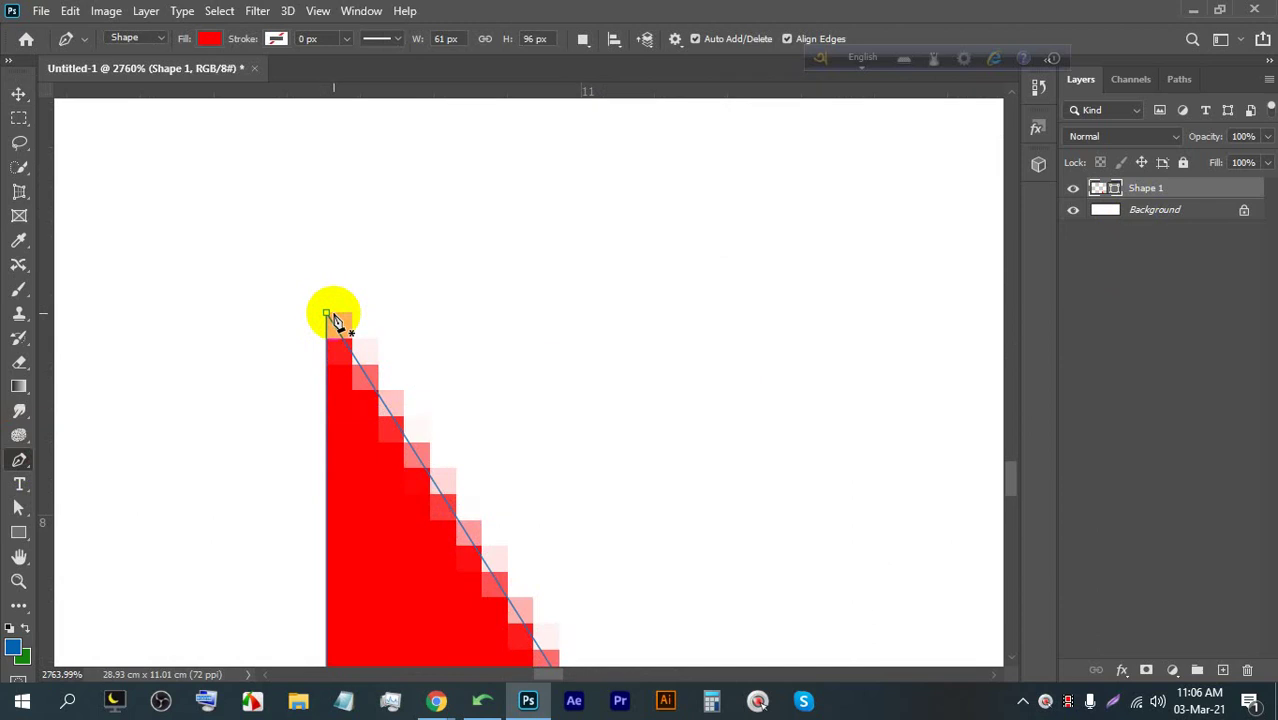
{"action": "left_click", "coordinate": [332, 317]}
{"action": "scroll", "coordinate": [351, 340], "scroll_direction": "down", "scroll_amount": 5}
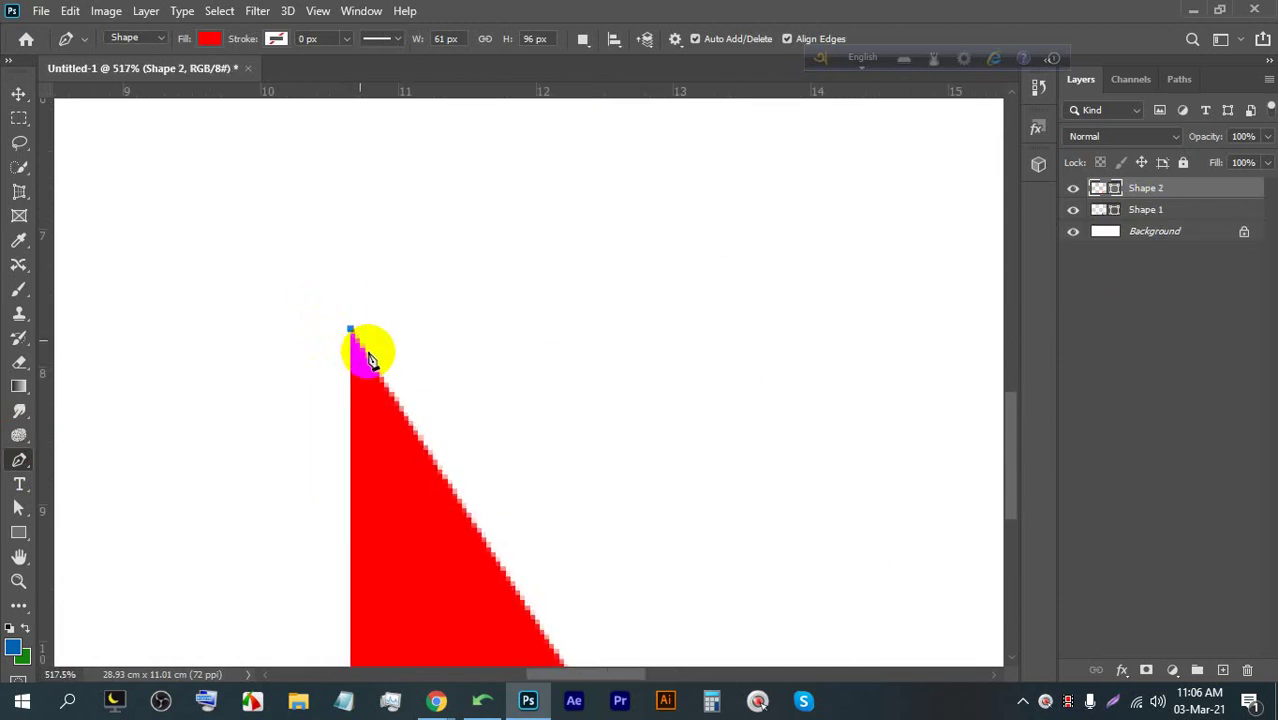
{"action": "scroll", "coordinate": [372, 362], "scroll_direction": "down", "scroll_amount": 2}
{"action": "scroll", "coordinate": [479, 536], "scroll_direction": "down", "scroll_amount": 2}
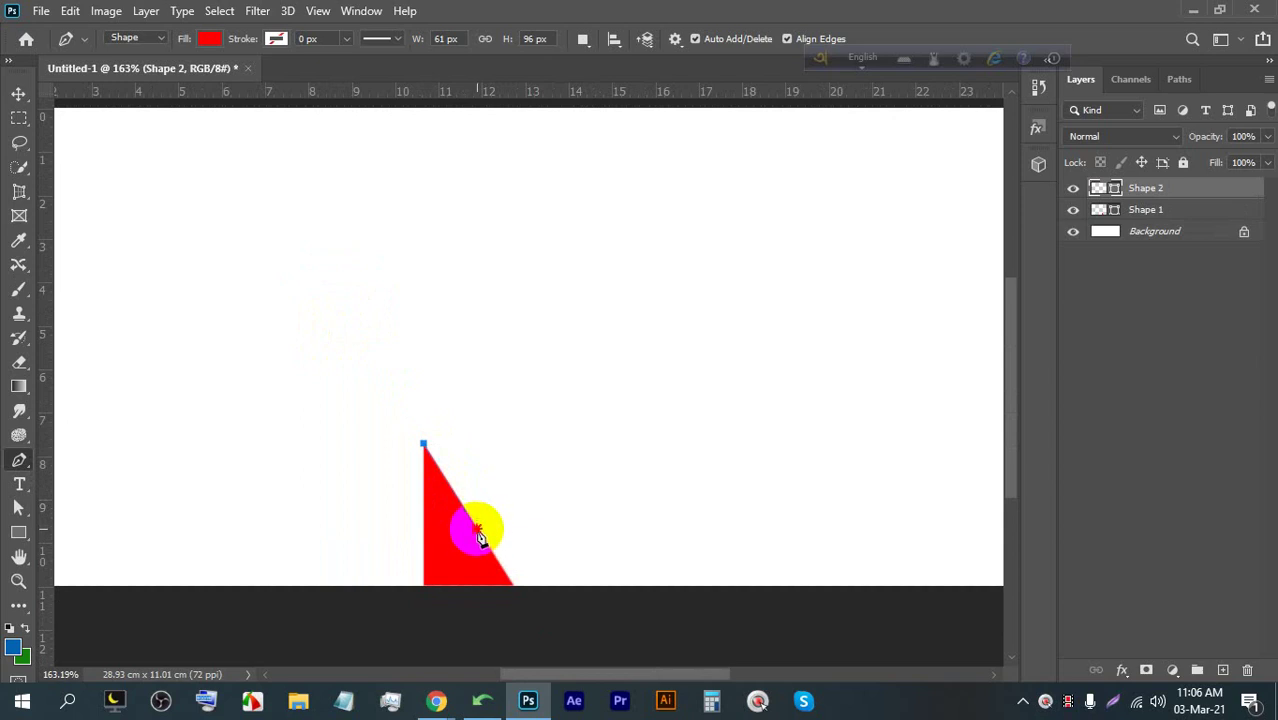
{"action": "left_click", "coordinate": [477, 529]}
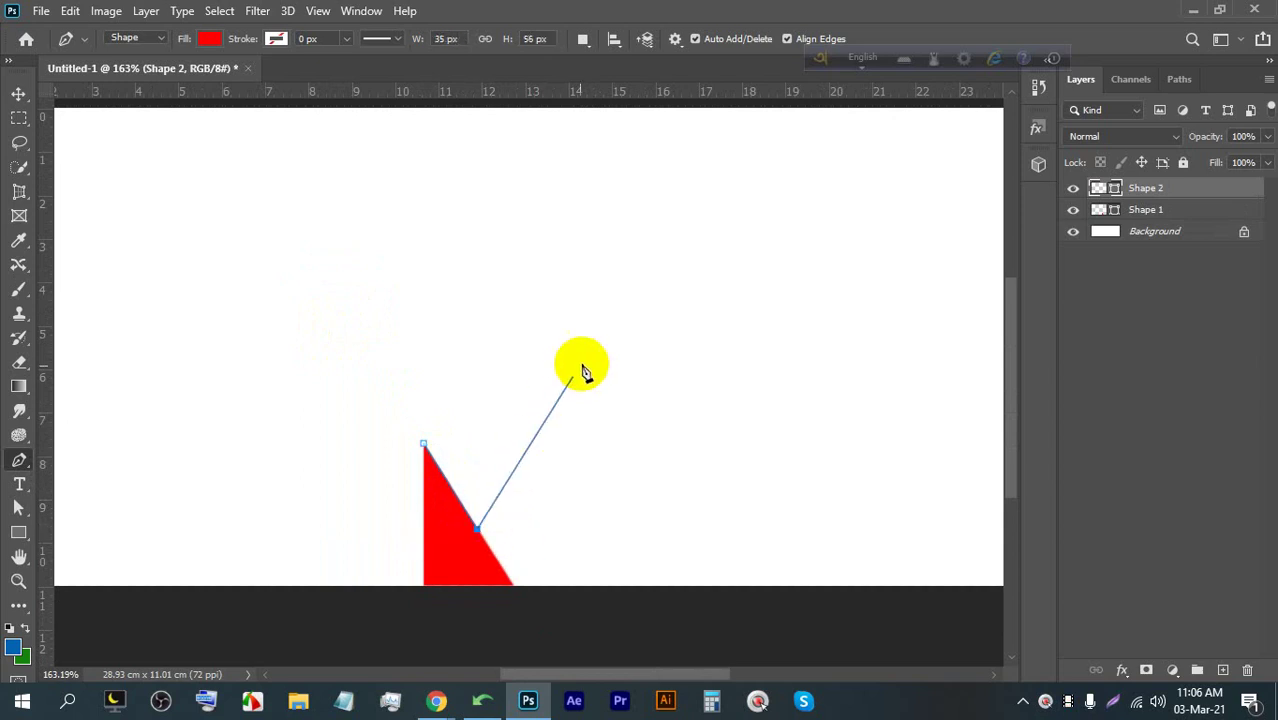
{"action": "left_click", "coordinate": [627, 311]}
{"action": "left_click", "coordinate": [428, 438]}
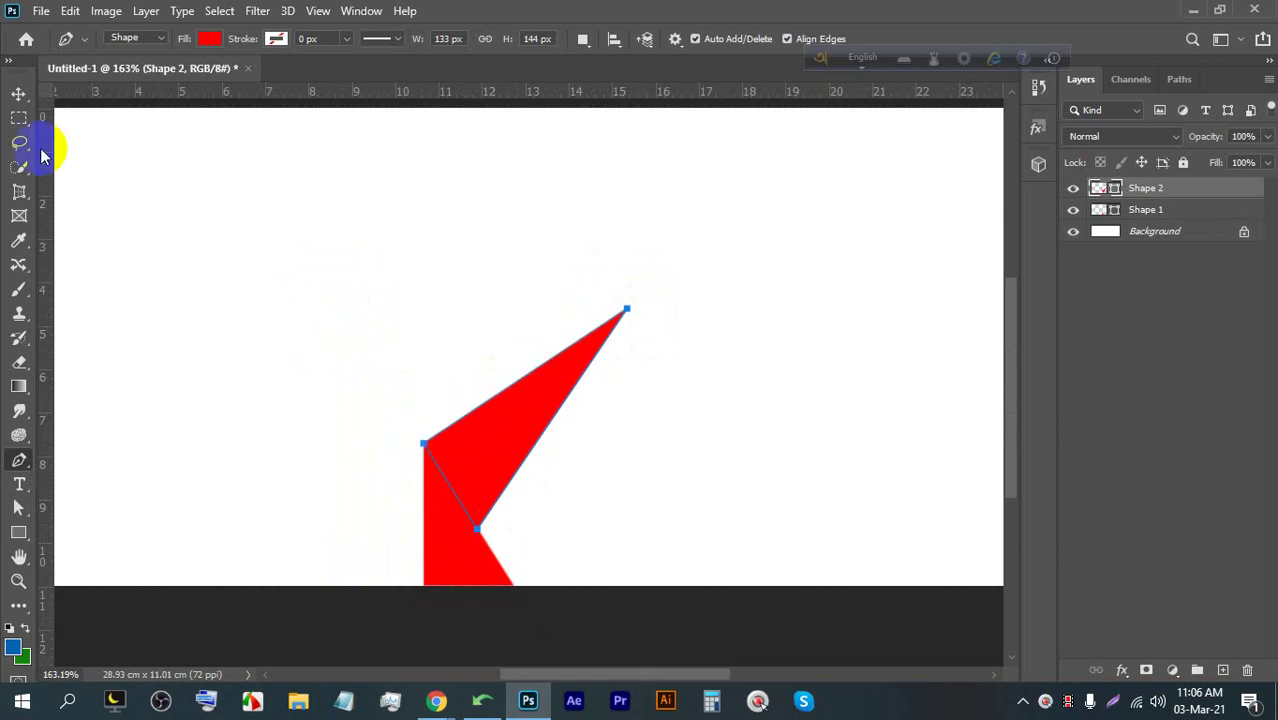
{"action": "left_click", "coordinate": [18, 93]}
Change the second triangle's fill colour to dark red ba0c0c
{"action": "scroll", "coordinate": [619, 440], "scroll_direction": "down", "scroll_amount": 3}
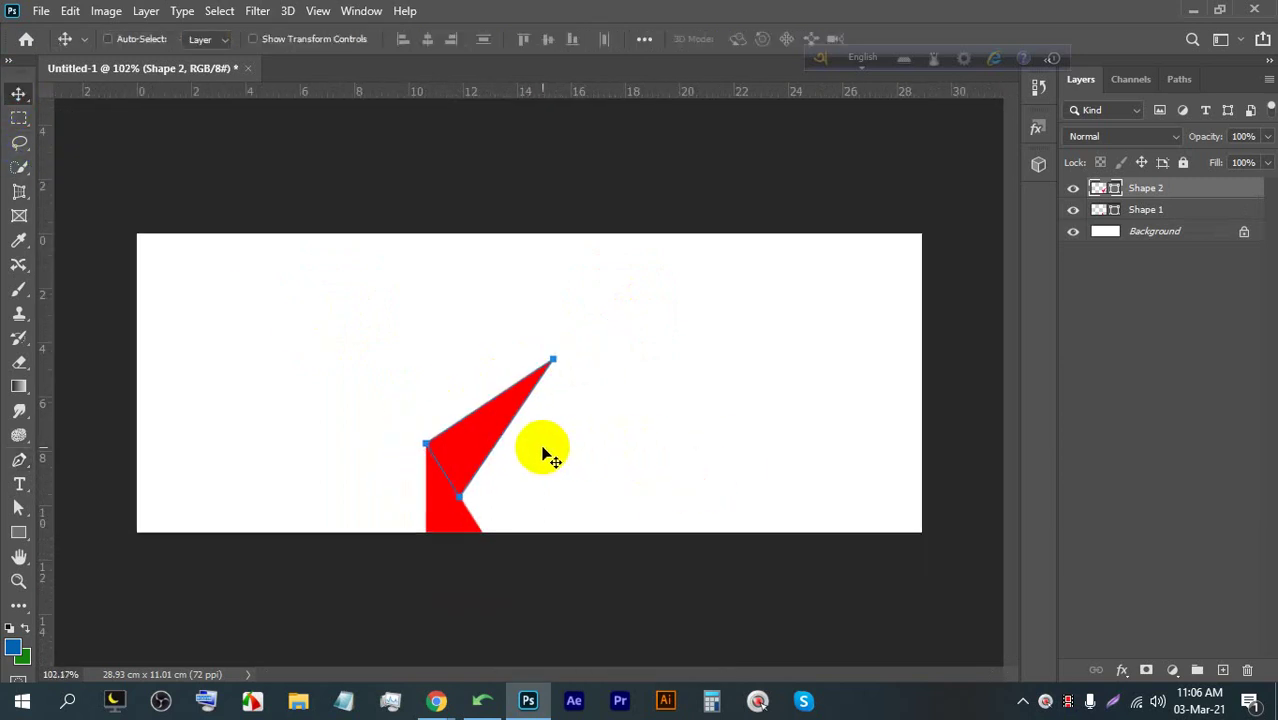
{"action": "scroll", "coordinate": [405, 425], "scroll_direction": "up", "scroll_amount": 3}
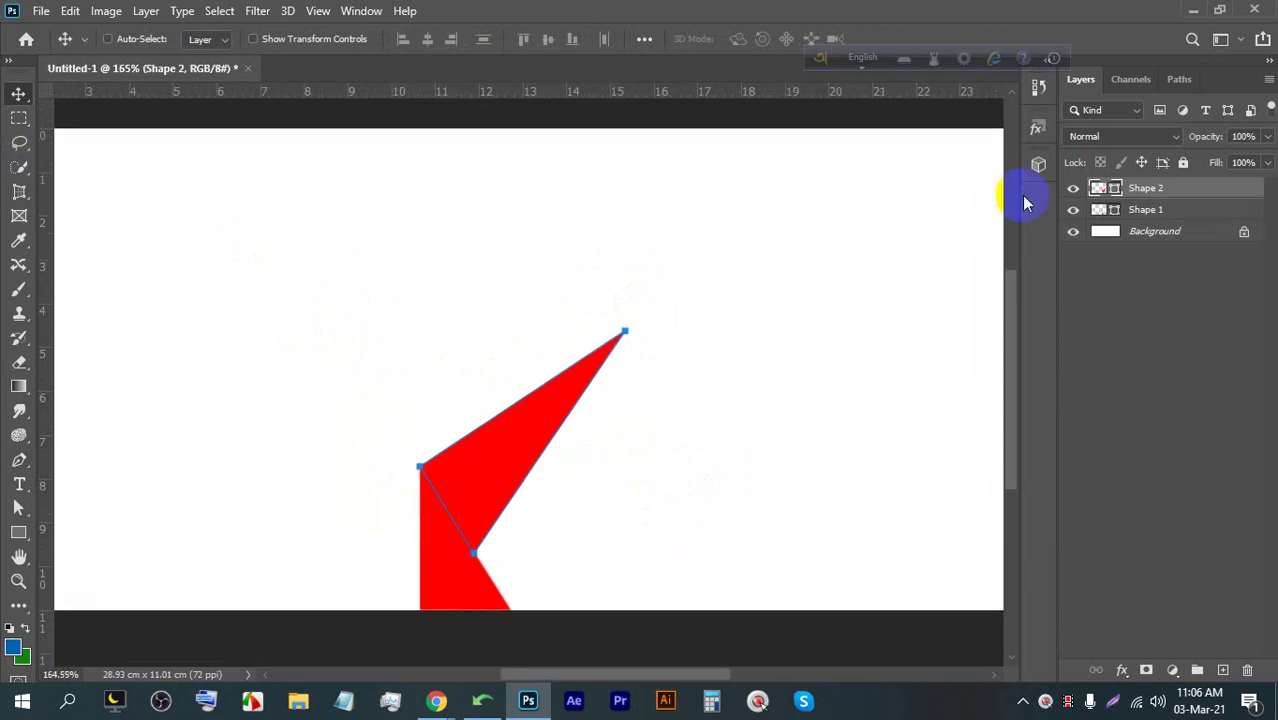
{"action": "double_click", "coordinate": [1097, 188]}
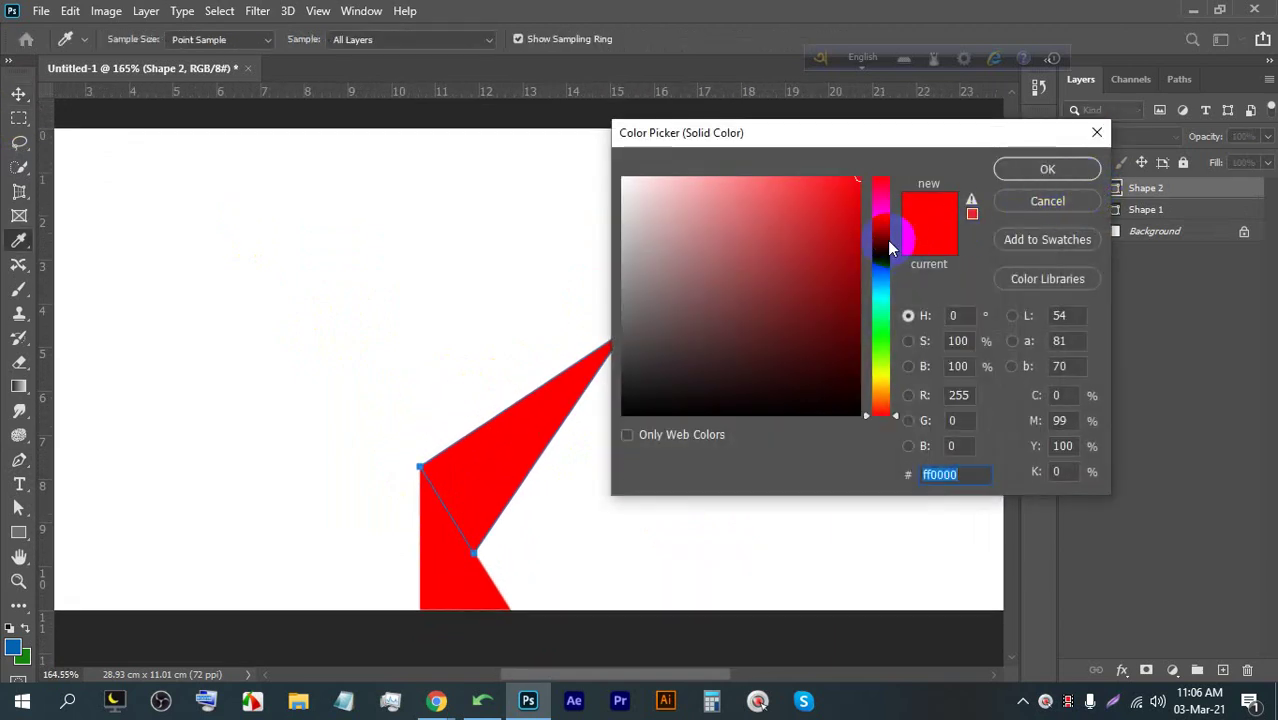
{"action": "left_click", "coordinate": [844, 242]}
{"action": "left_click", "coordinate": [1047, 169]}
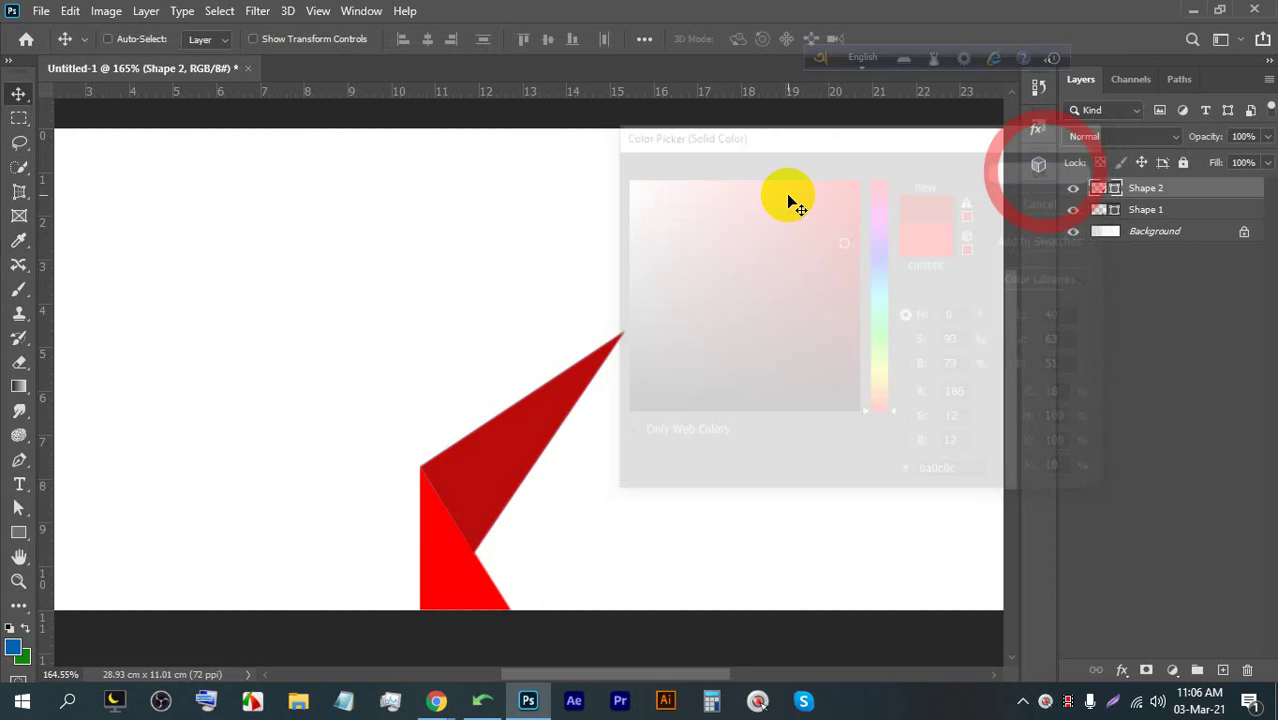
Draw a red four-sided band about 181 by 157 px below the Shape 2 layer, from the dark triangle's tip to the canvas's upper edge
{"action": "scroll", "coordinate": [348, 440], "scroll_direction": "down", "scroll_amount": 2}
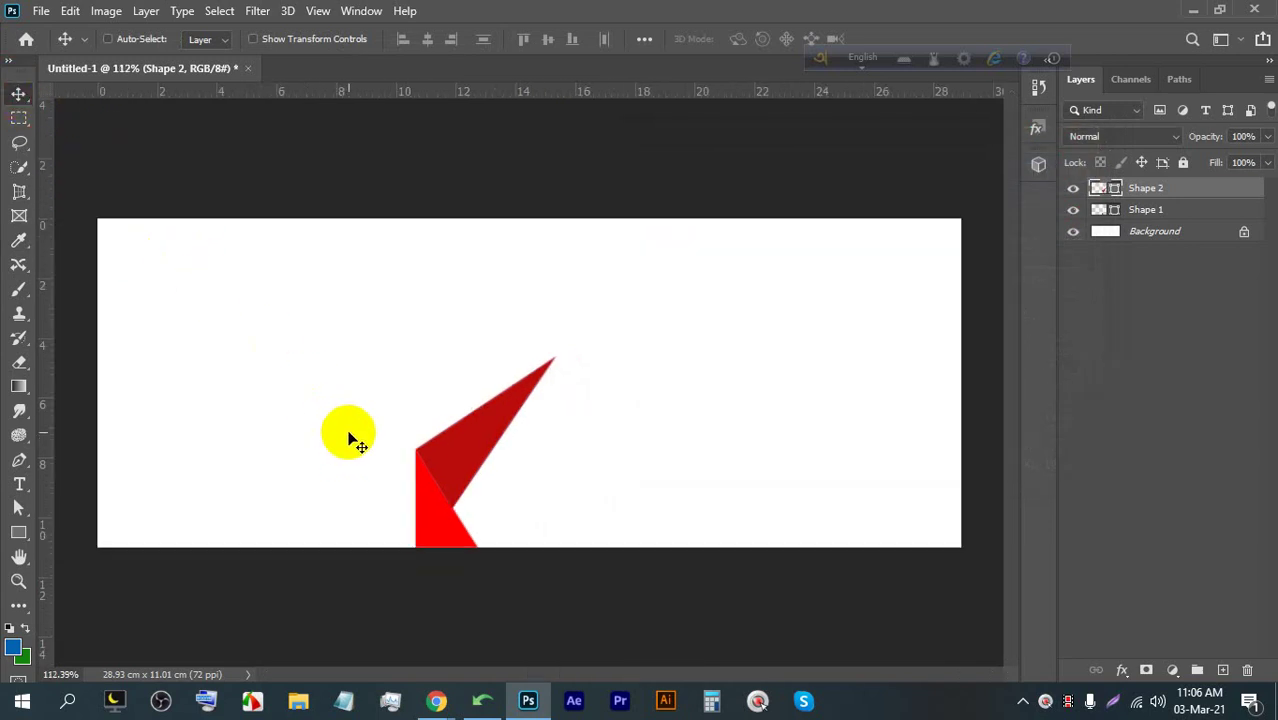
{"action": "scroll", "coordinate": [349, 437], "scroll_direction": "up", "scroll_amount": 2}
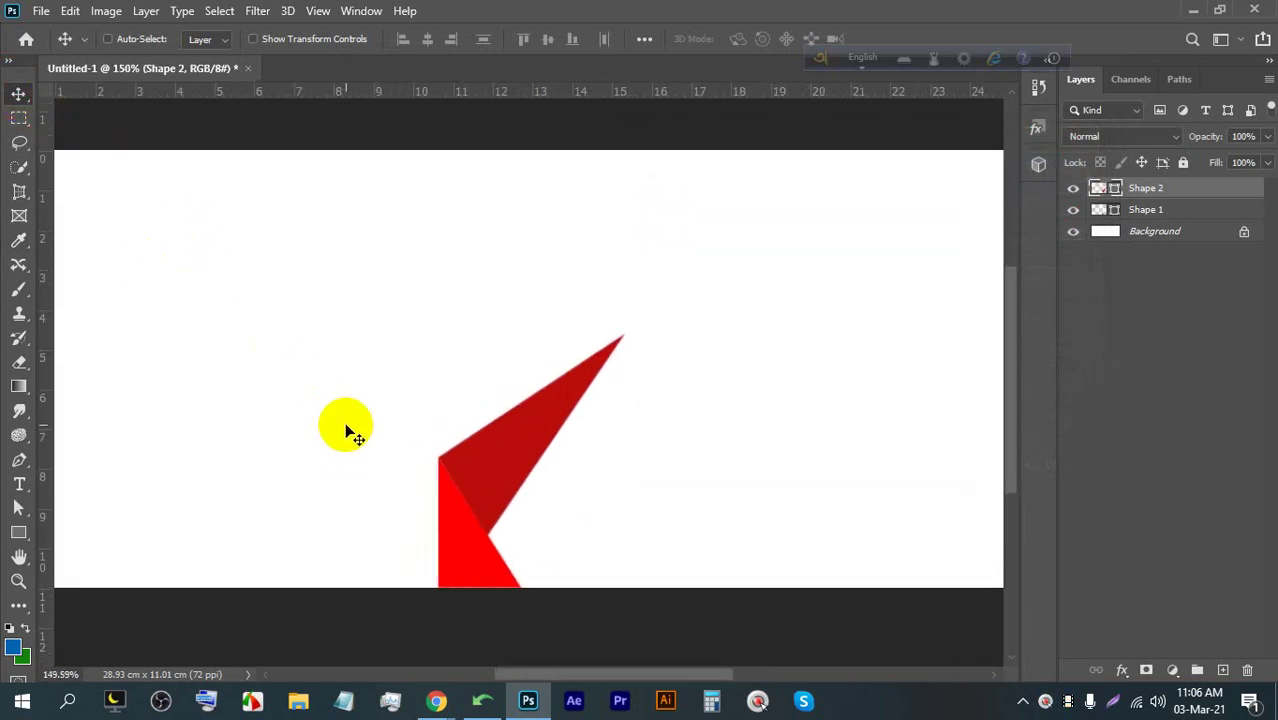
{"action": "left_click", "coordinate": [19, 460]}
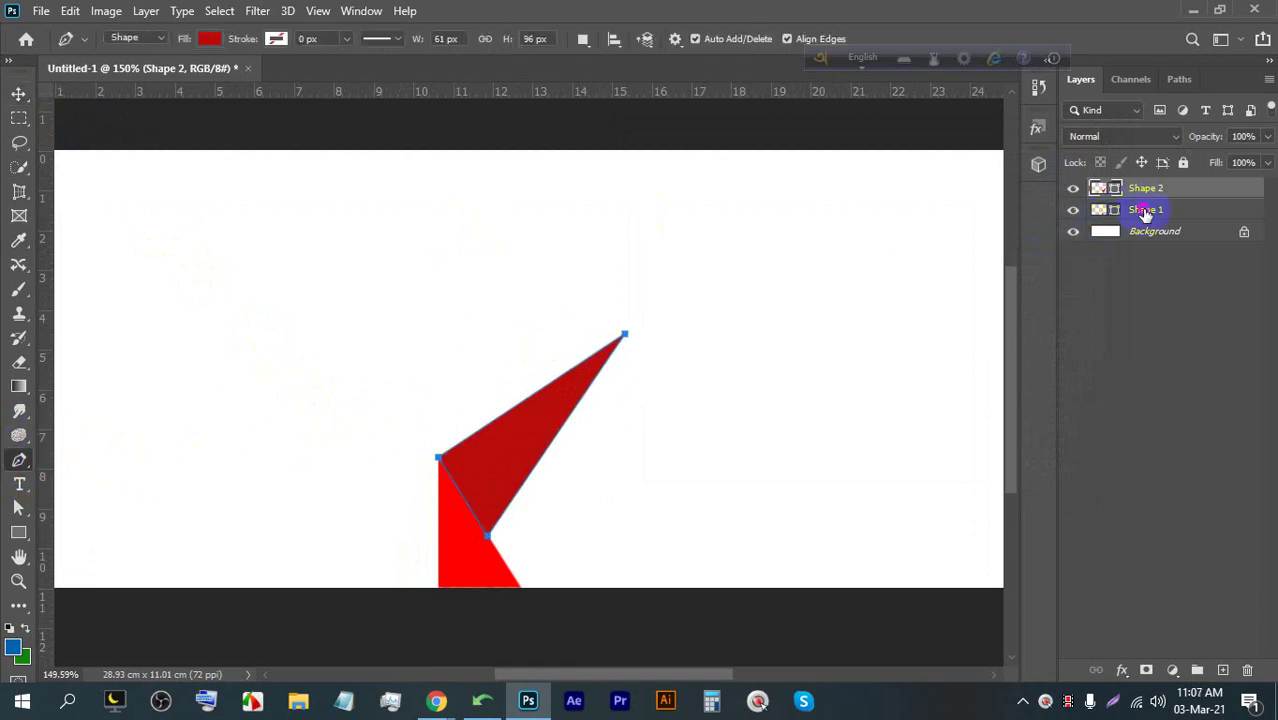
{"action": "left_click", "coordinate": [1141, 209]}
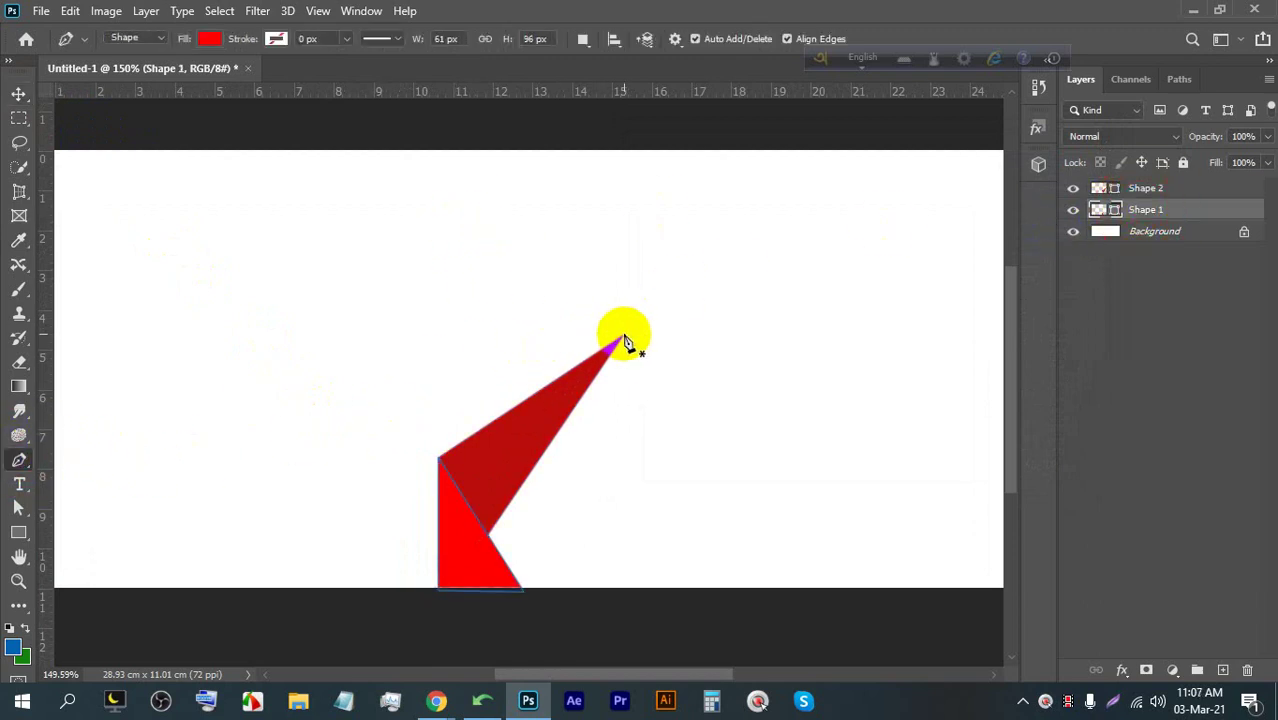
{"action": "left_click", "coordinate": [622, 337]}
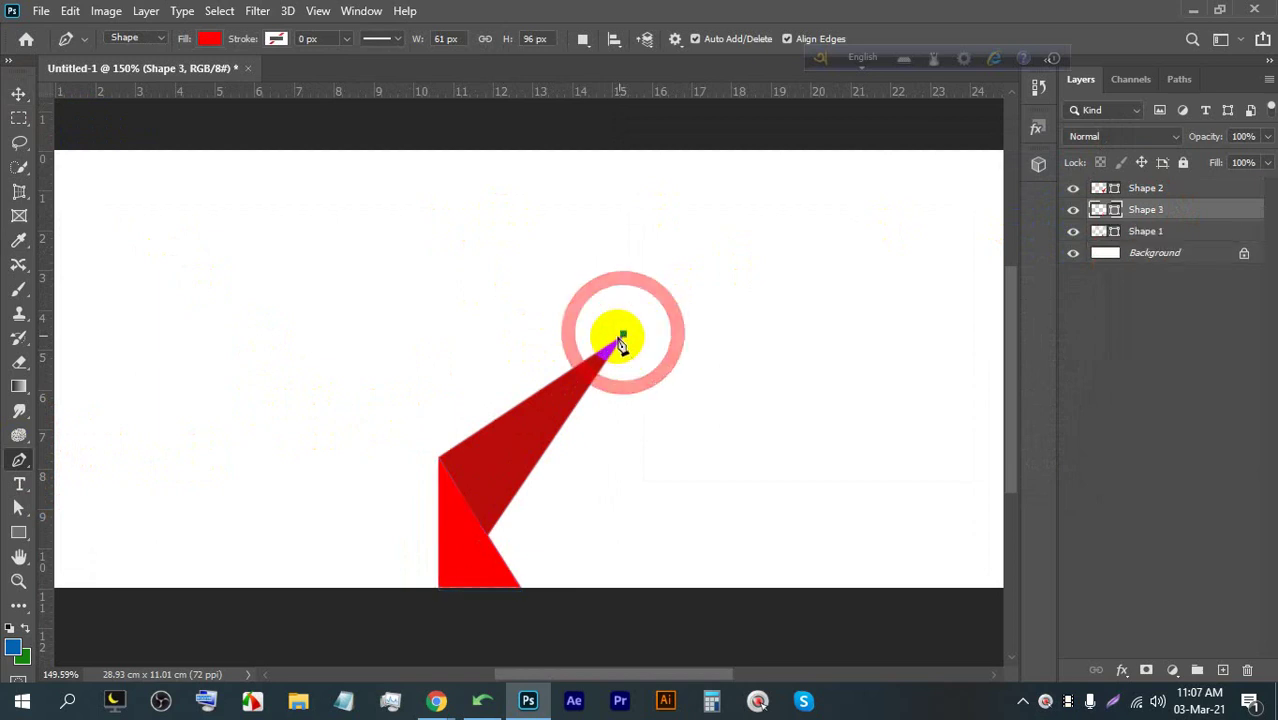
{"action": "left_click", "coordinate": [574, 369]}
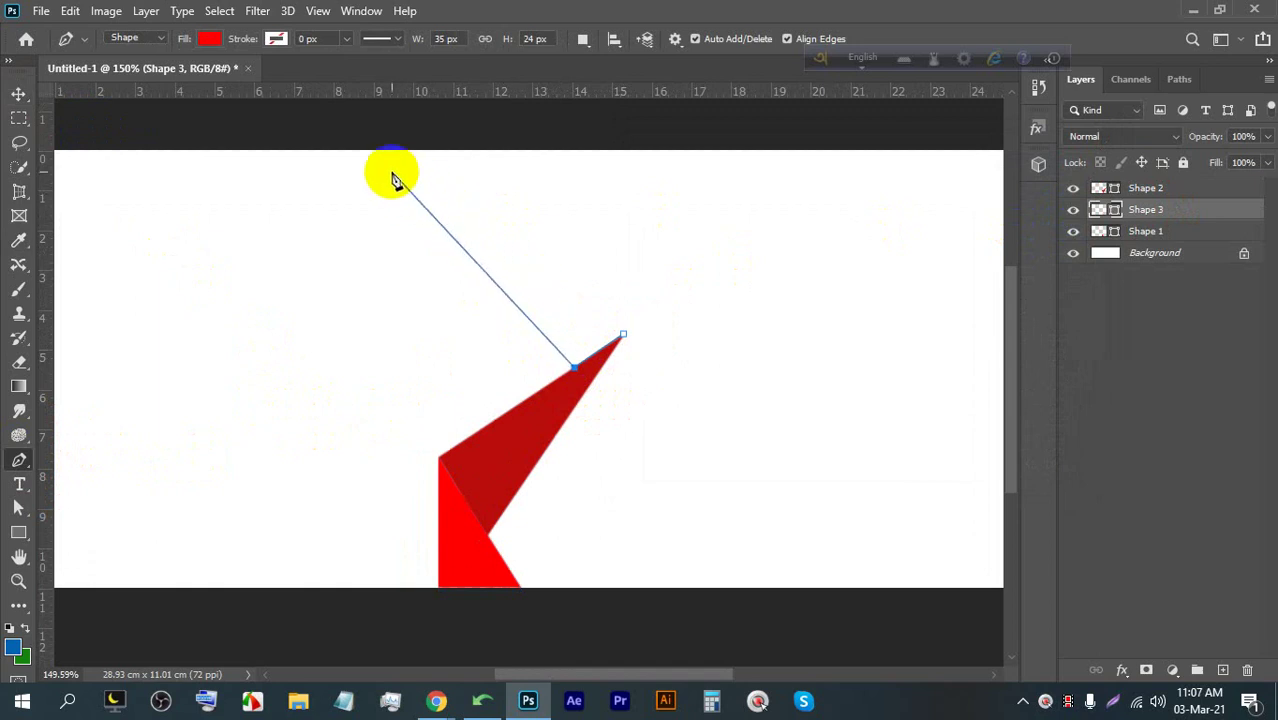
{"action": "left_click", "coordinate": [370, 149]}
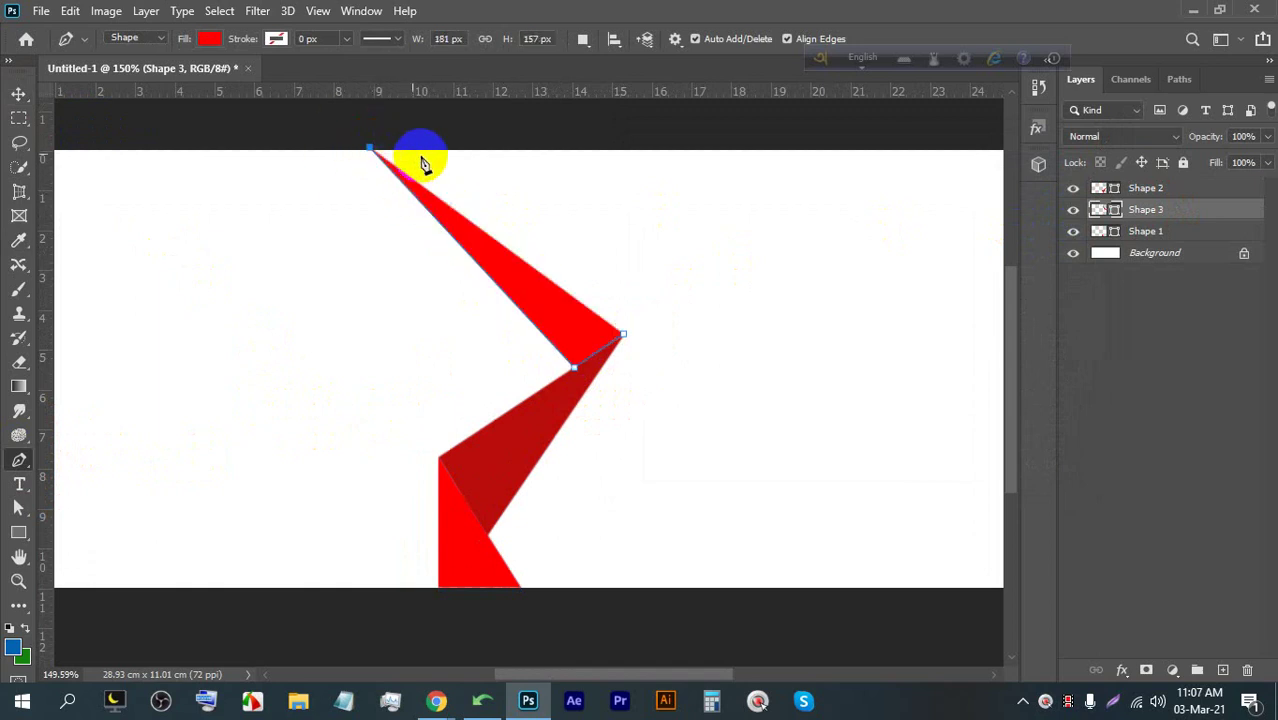
{"action": "left_click", "coordinate": [476, 150]}
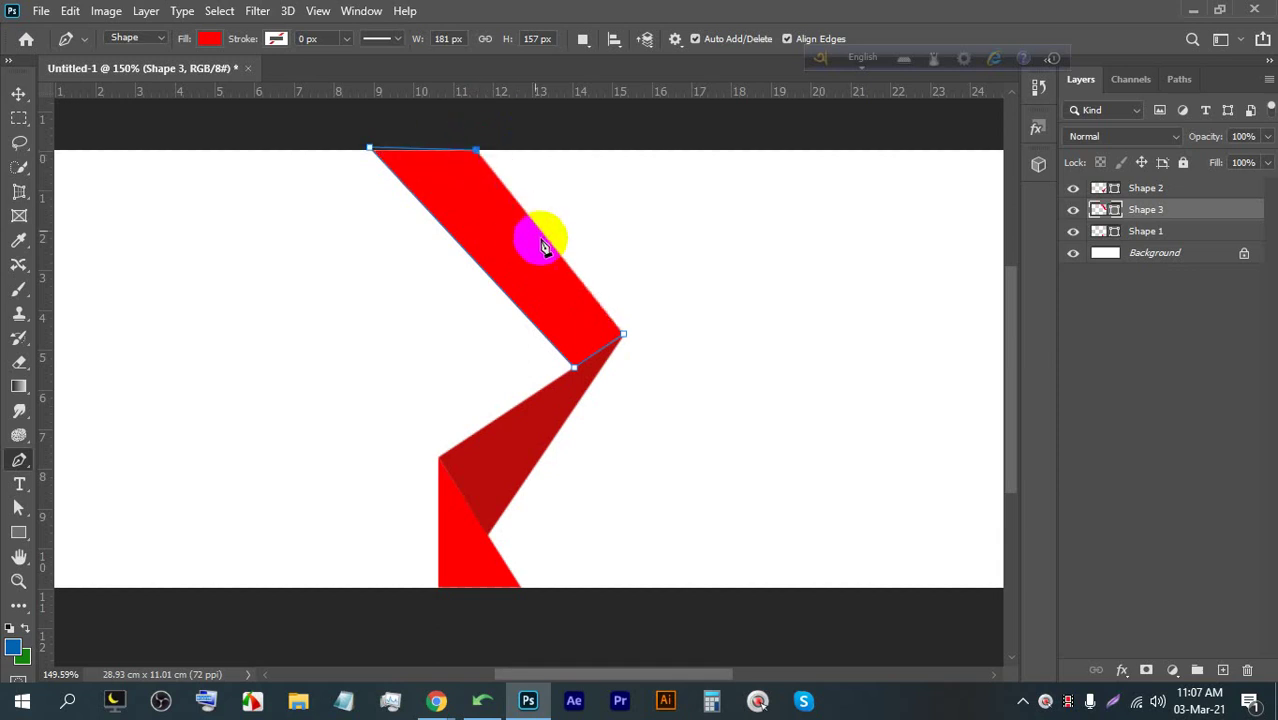
{"action": "left_click", "coordinate": [622, 334]}
{"action": "left_click", "coordinate": [18, 93]}
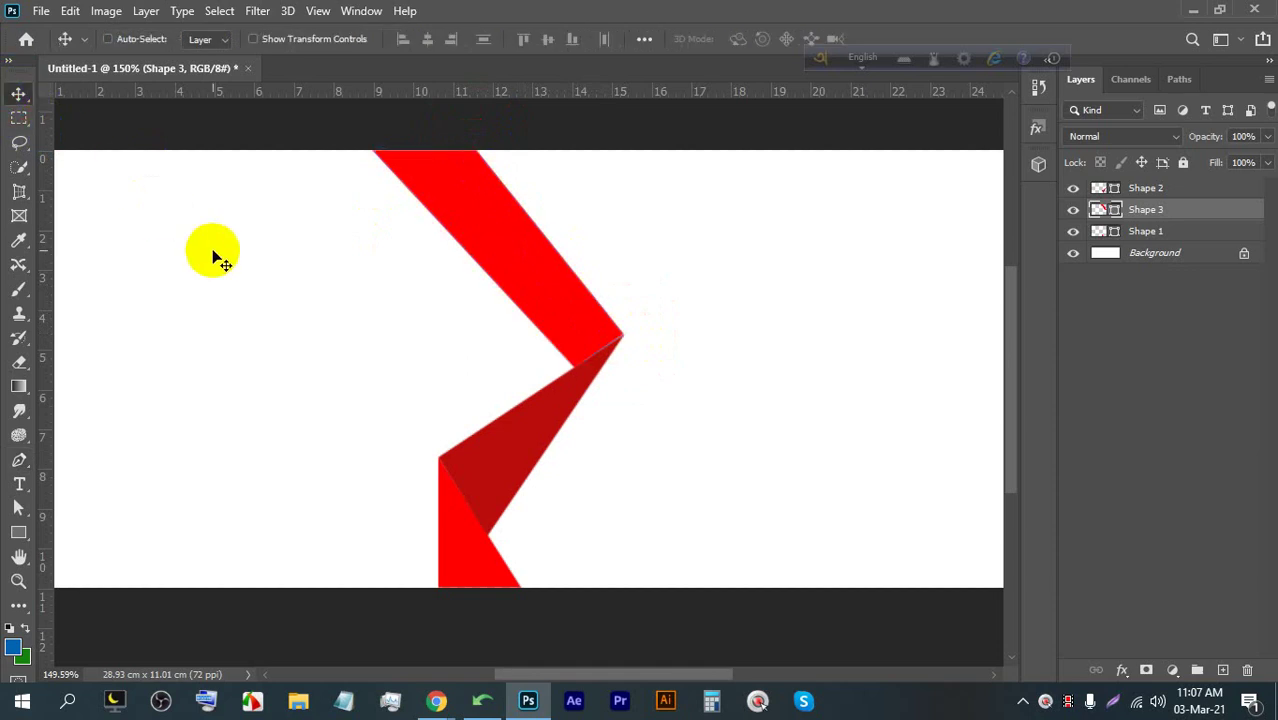
Move the red band's lower outer corner point onto the dark triangle's tip with Direct Selection, making the band 182 px wide
{"action": "mouse_move", "coordinate": [608, 329]}
{"action": "left_mouse_down"}
{"action": "mouse_move", "coordinate": [603, 368]}
{"action": "mouse_move", "coordinate": [613, 350]}
{"action": "left_mouse_up"}
{"action": "left_click_drag", "start_coordinate": [919, 268], "coordinate": [642, 394]}
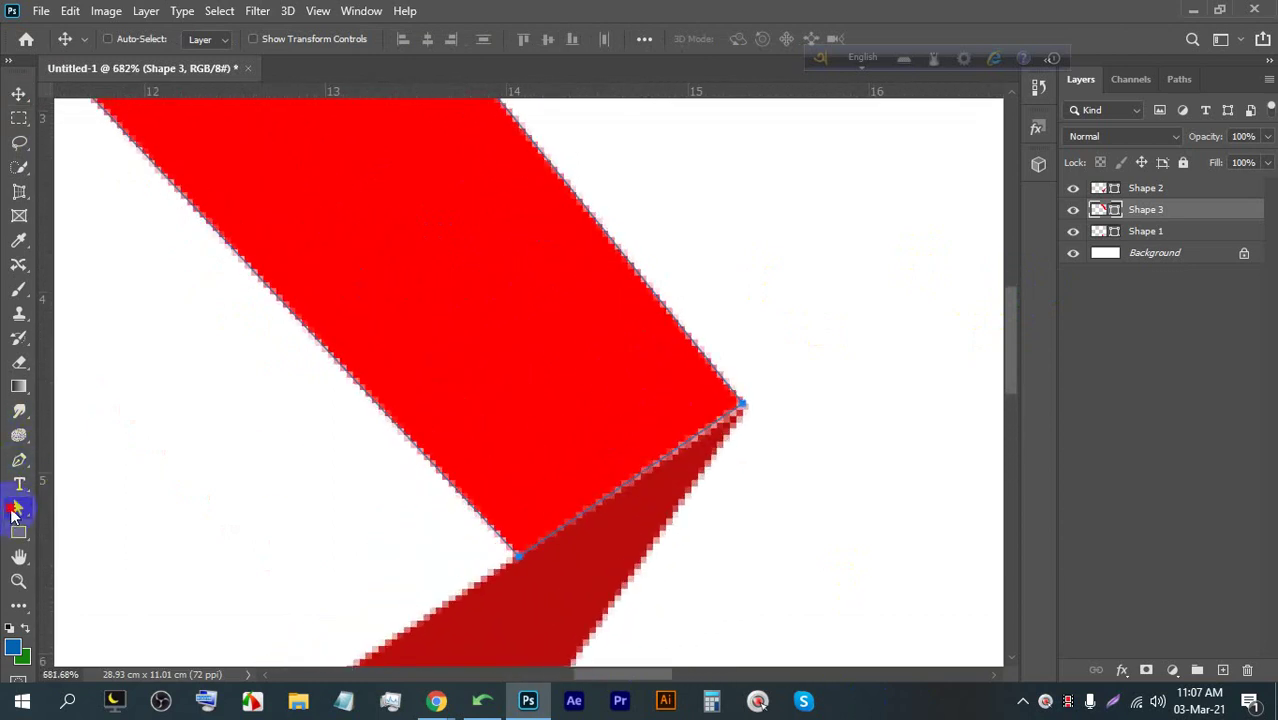
{"action": "left_click", "coordinate": [16, 510]}
{"action": "left_click", "coordinate": [16, 514]}
{"action": "left_click", "coordinate": [100, 527]}
{"action": "left_click_drag", "start_coordinate": [738, 432], "coordinate": [754, 392]}
{"action": "scroll", "coordinate": [754, 390], "scroll_direction": "down", "scroll_amount": 5}
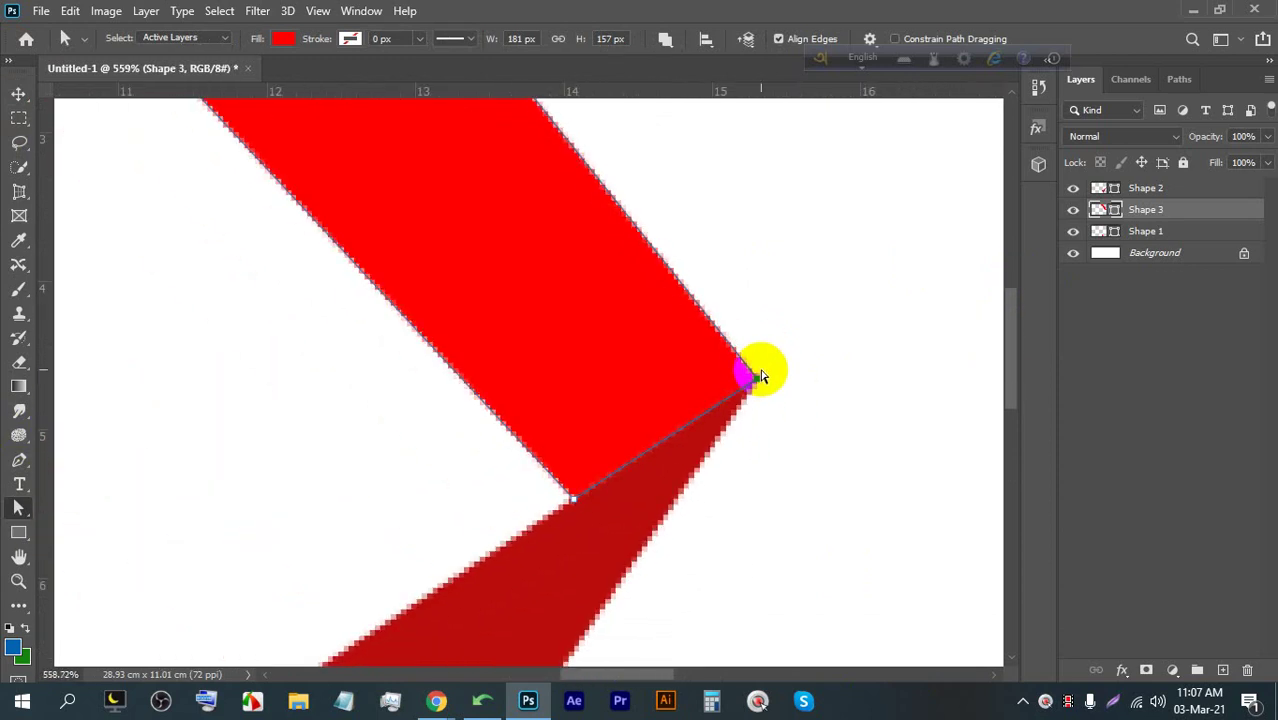
{"action": "scroll", "coordinate": [770, 384], "scroll_direction": "up", "scroll_amount": 6}
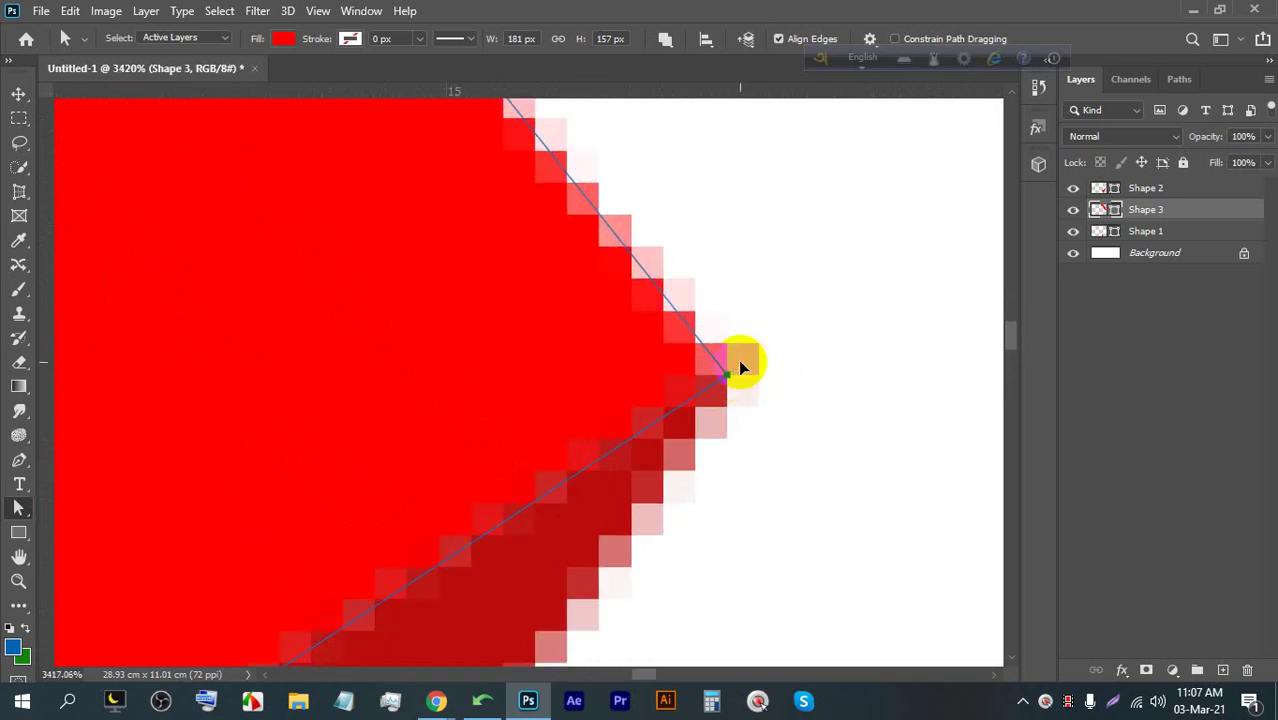
{"action": "scroll", "coordinate": [742, 368], "scroll_direction": "down", "scroll_amount": 8}
{"action": "scroll", "coordinate": [791, 315], "scroll_direction": "down", "scroll_amount": 4}
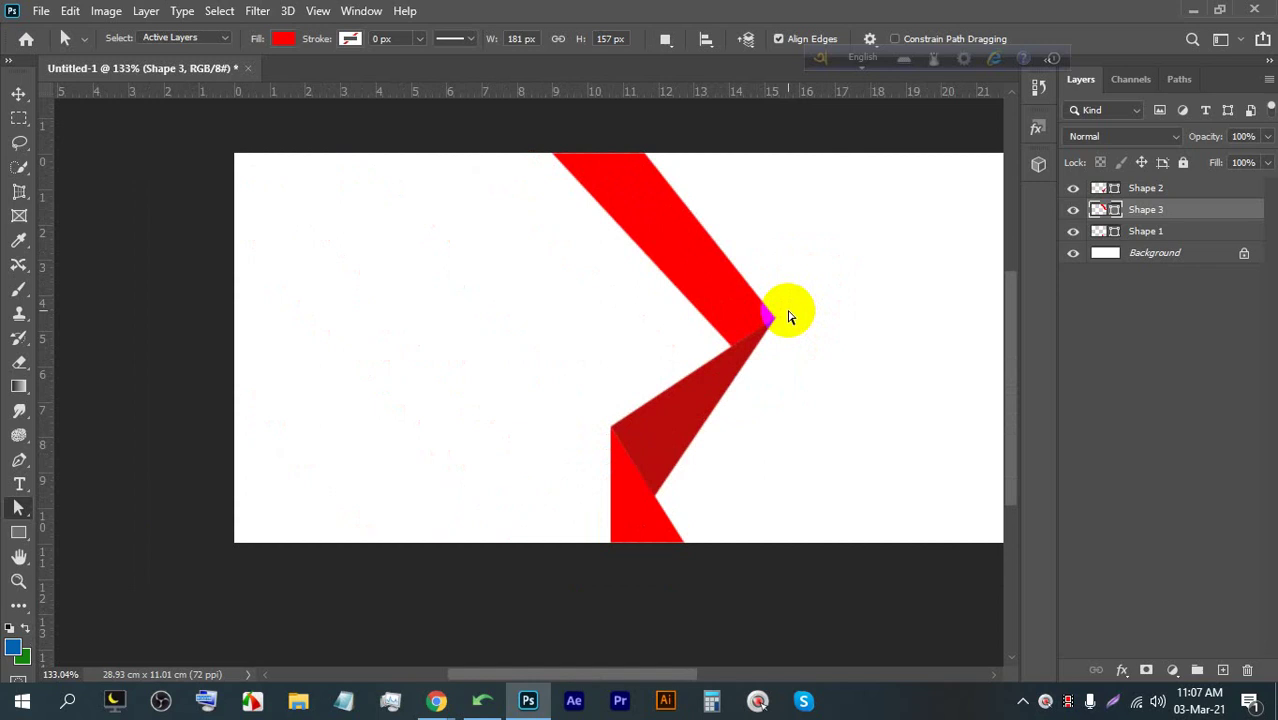
{"action": "scroll", "coordinate": [374, 322], "scroll_direction": "down", "scroll_amount": 1}
{"action": "scroll", "coordinate": [300, 322], "scroll_direction": "up", "scroll_amount": 1}
{"action": "scroll", "coordinate": [533, 371], "scroll_direction": "up", "scroll_amount": 4}
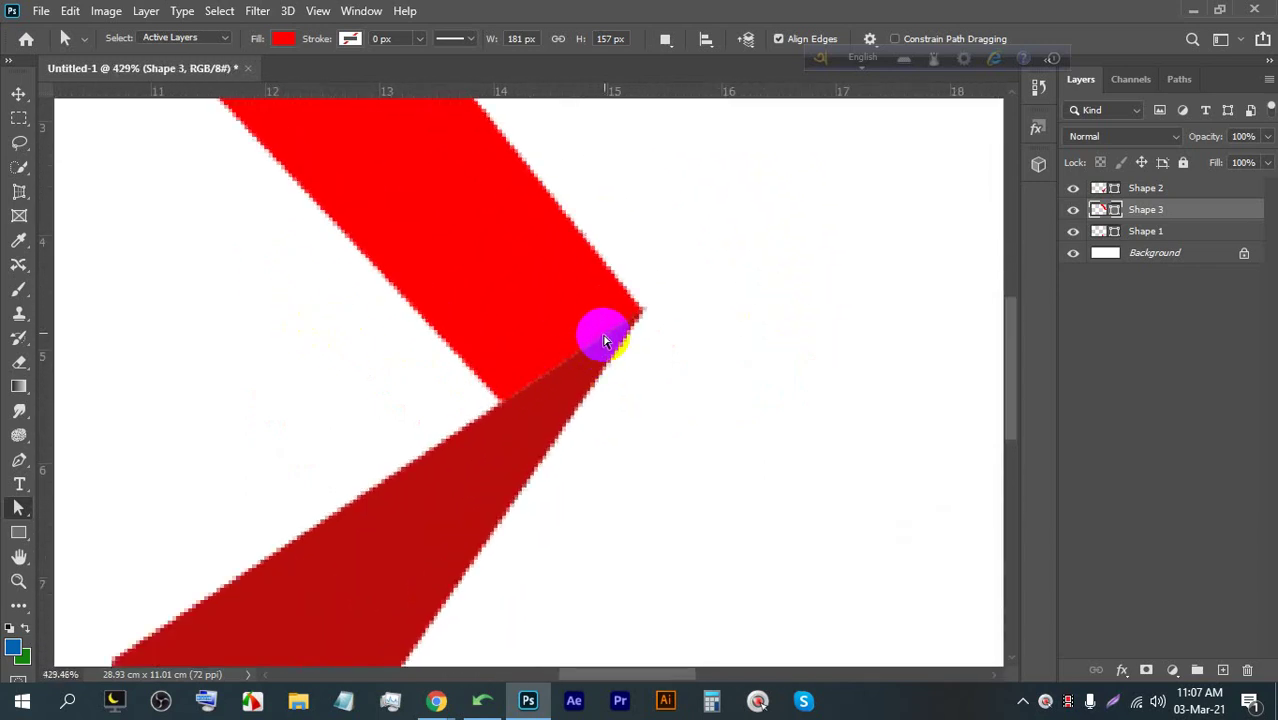
{"action": "scroll", "coordinate": [604, 342], "scroll_direction": "up", "scroll_amount": 8}
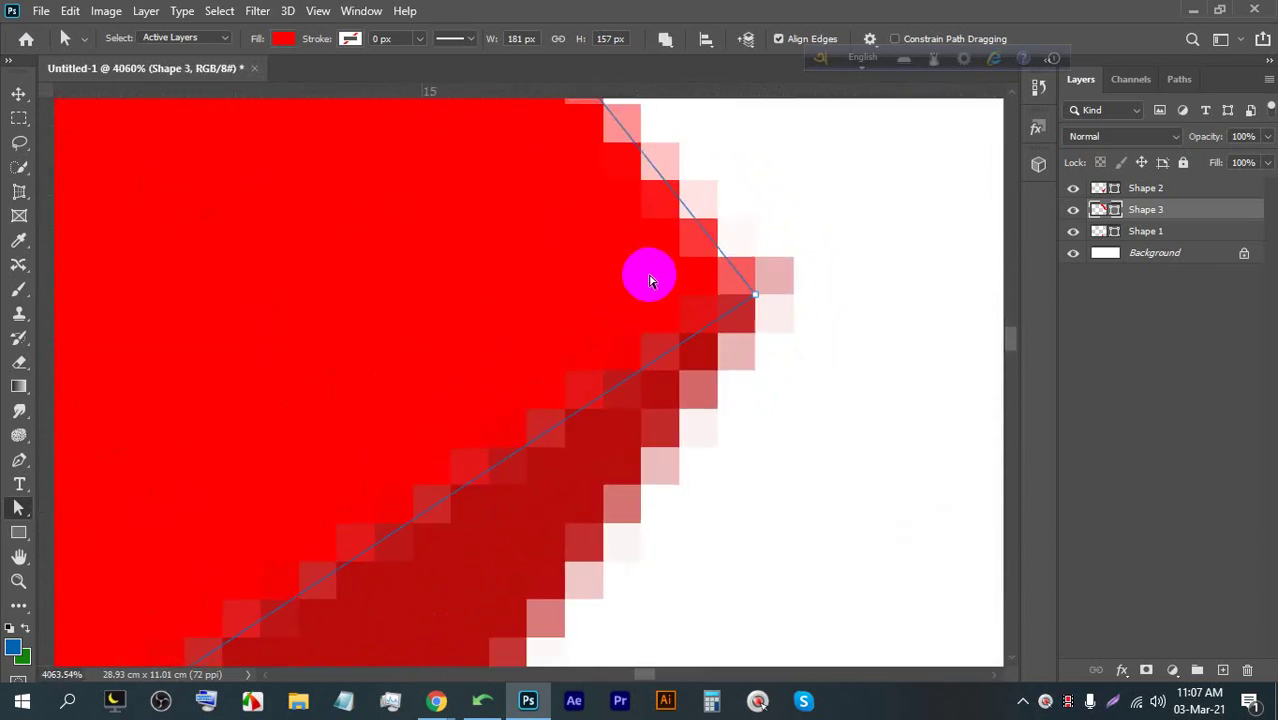
{"action": "scroll", "coordinate": [757, 298], "scroll_direction": "up", "scroll_amount": 3}
{"action": "left_click_drag", "start_coordinate": [755, 298], "coordinate": [824, 214]}
{"action": "scroll", "coordinate": [822, 218], "scroll_direction": "down", "scroll_amount": 6}
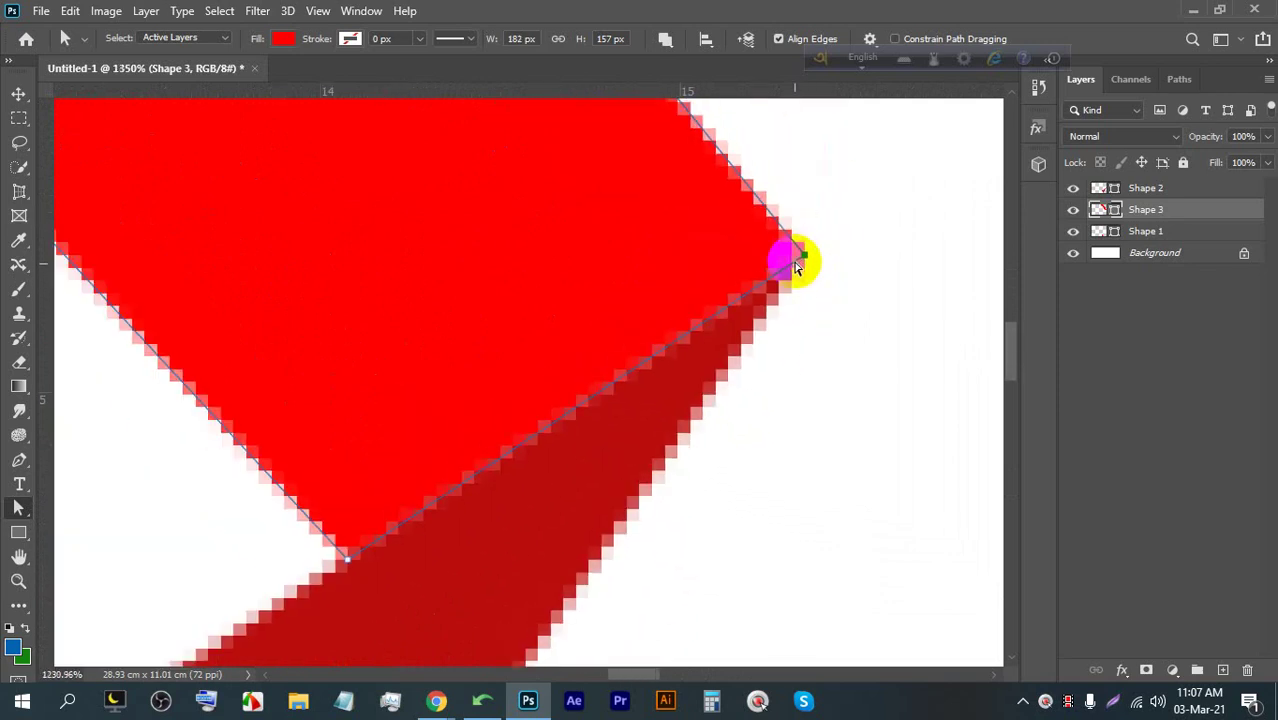
{"action": "scroll", "coordinate": [797, 267], "scroll_direction": "down", "scroll_amount": 6}
{"action": "scroll", "coordinate": [385, 250], "scroll_direction": "down", "scroll_amount": 1}
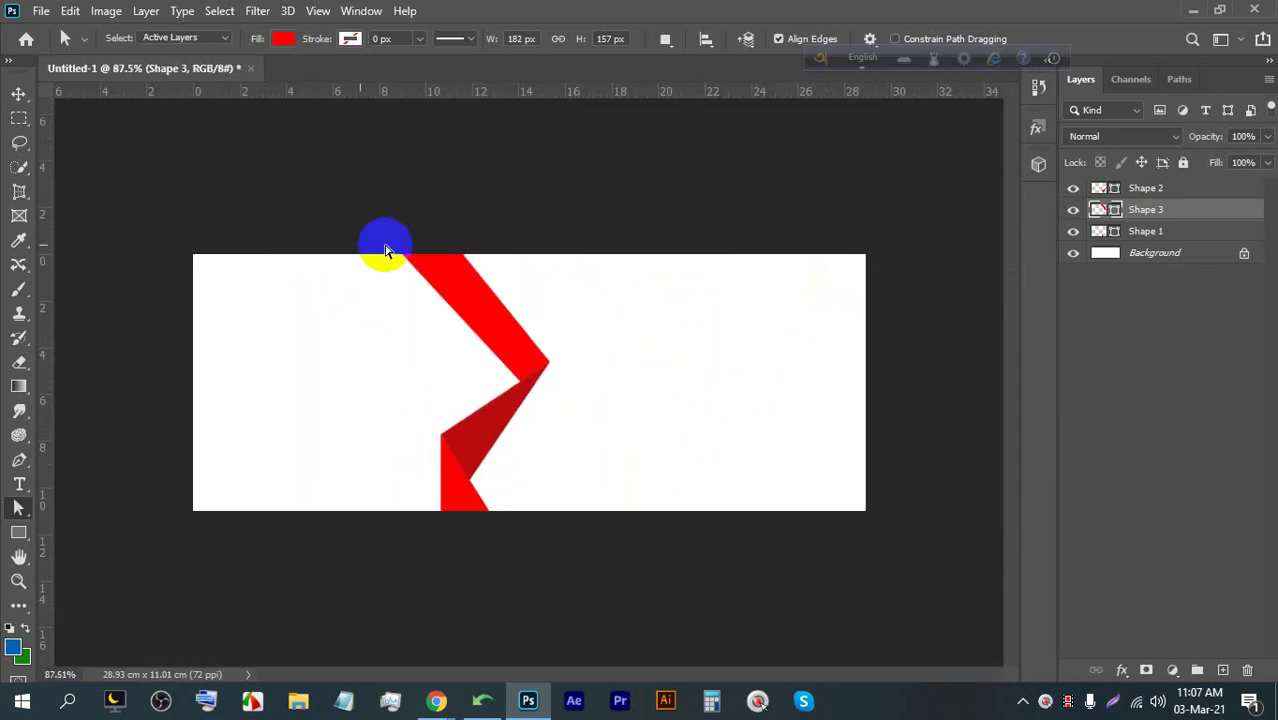
Draw a red right-angled triangle about 53 by 53 px hanging from the canvas's upper edge, near its upper-left corner
{"action": "scroll", "coordinate": [228, 278], "scroll_direction": "up", "scroll_amount": 1}
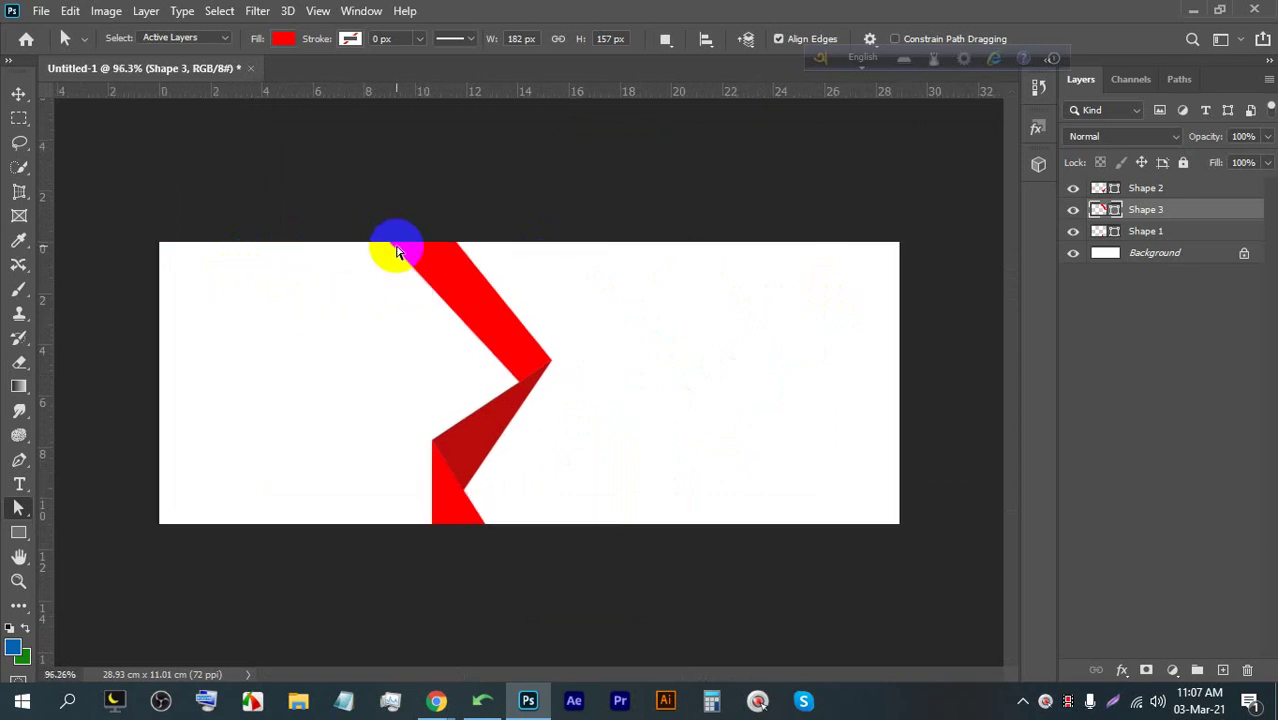
{"action": "scroll", "coordinate": [397, 250], "scroll_direction": "up", "scroll_amount": 1}
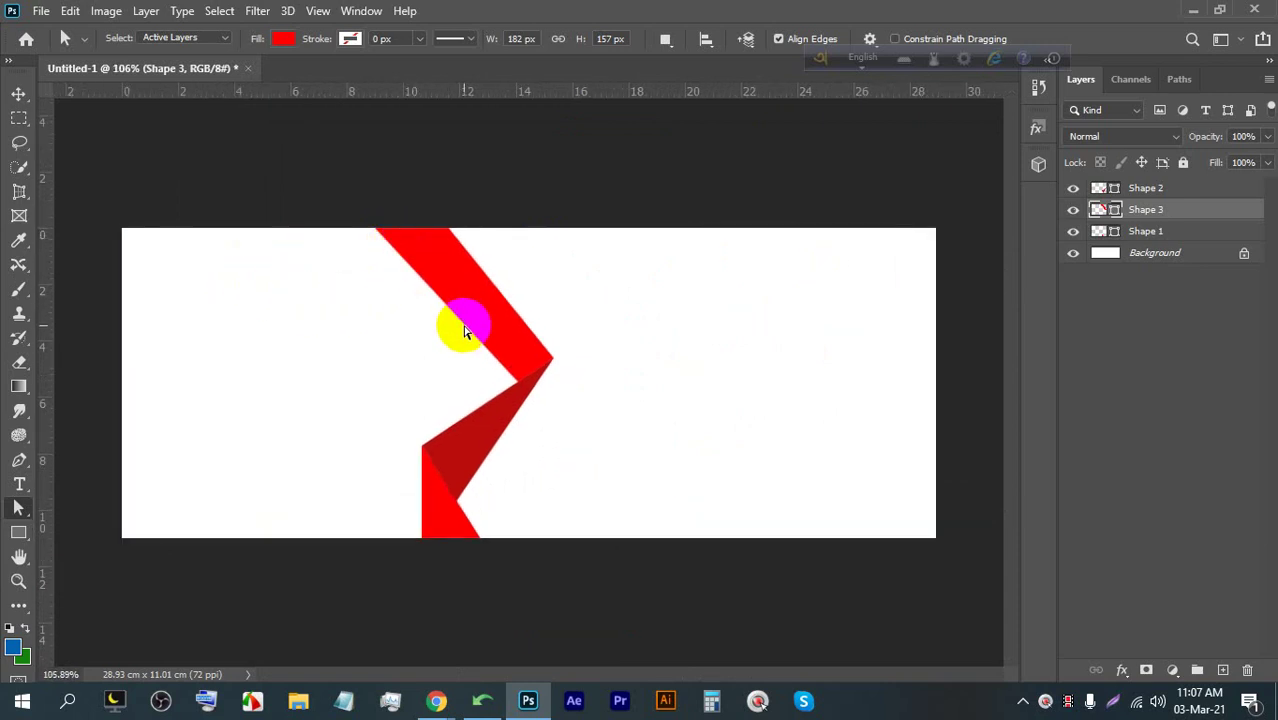
{"action": "scroll", "coordinate": [428, 364], "scroll_direction": "down", "scroll_amount": 2}
{"action": "scroll", "coordinate": [426, 365], "scroll_direction": "up", "scroll_amount": 1}
{"action": "scroll", "coordinate": [424, 366], "scroll_direction": "up", "scroll_amount": 3}
{"action": "left_click_drag", "start_coordinate": [262, 308], "coordinate": [616, 348]}
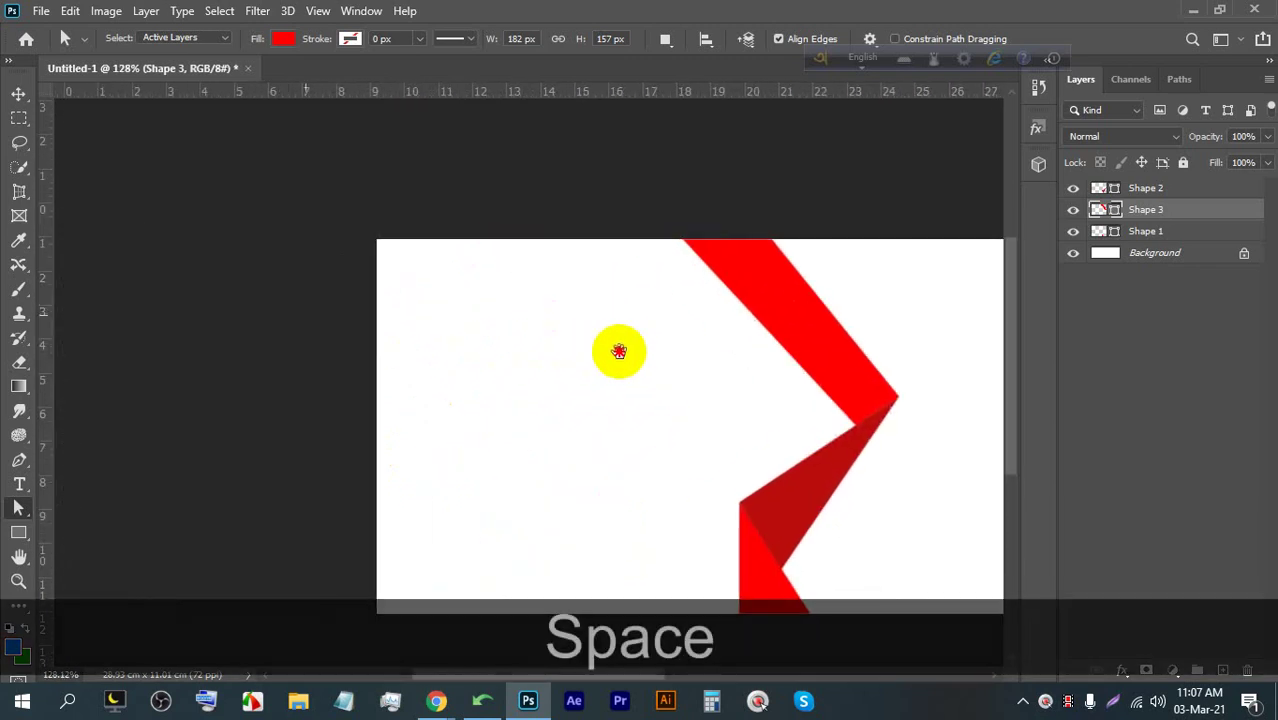
{"action": "scroll", "coordinate": [540, 294], "scroll_direction": "up", "scroll_amount": 3}
{"action": "scroll", "coordinate": [425, 190], "scroll_direction": "up", "scroll_amount": 3}
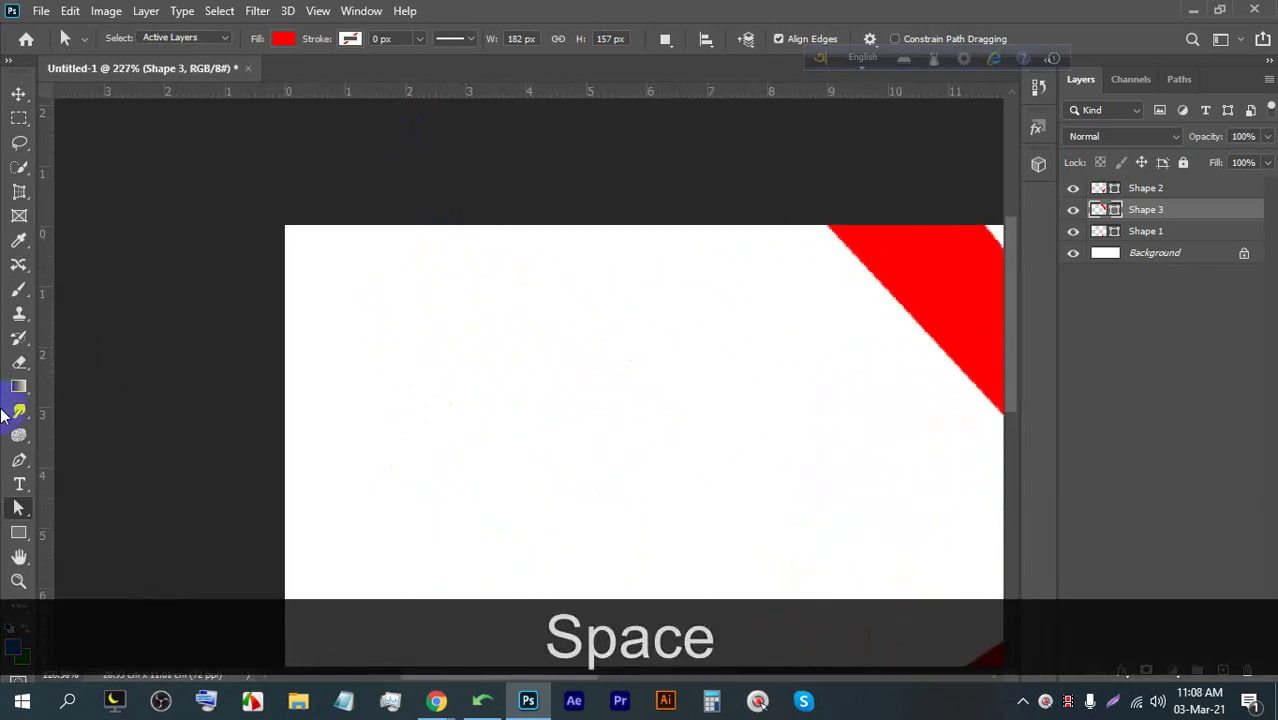
{"action": "left_click", "coordinate": [18, 463]}
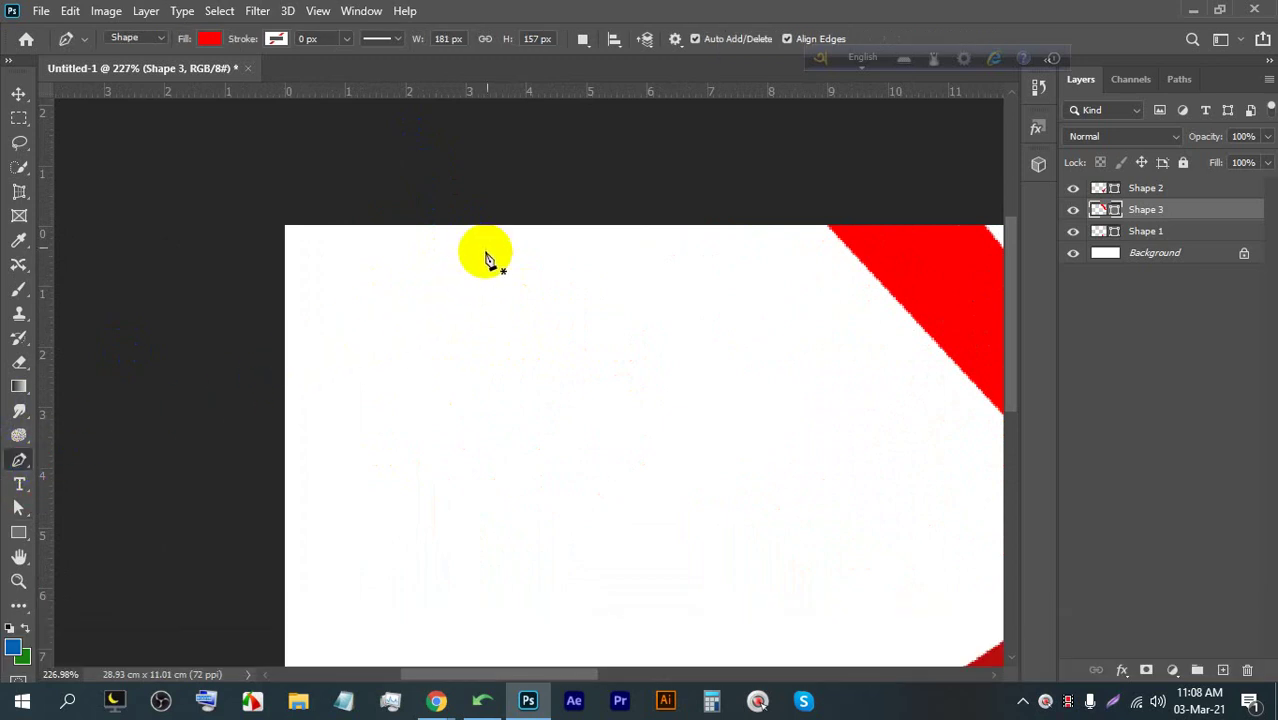
{"action": "left_click", "coordinate": [412, 223]}
{"action": "key", "text": "shift"}
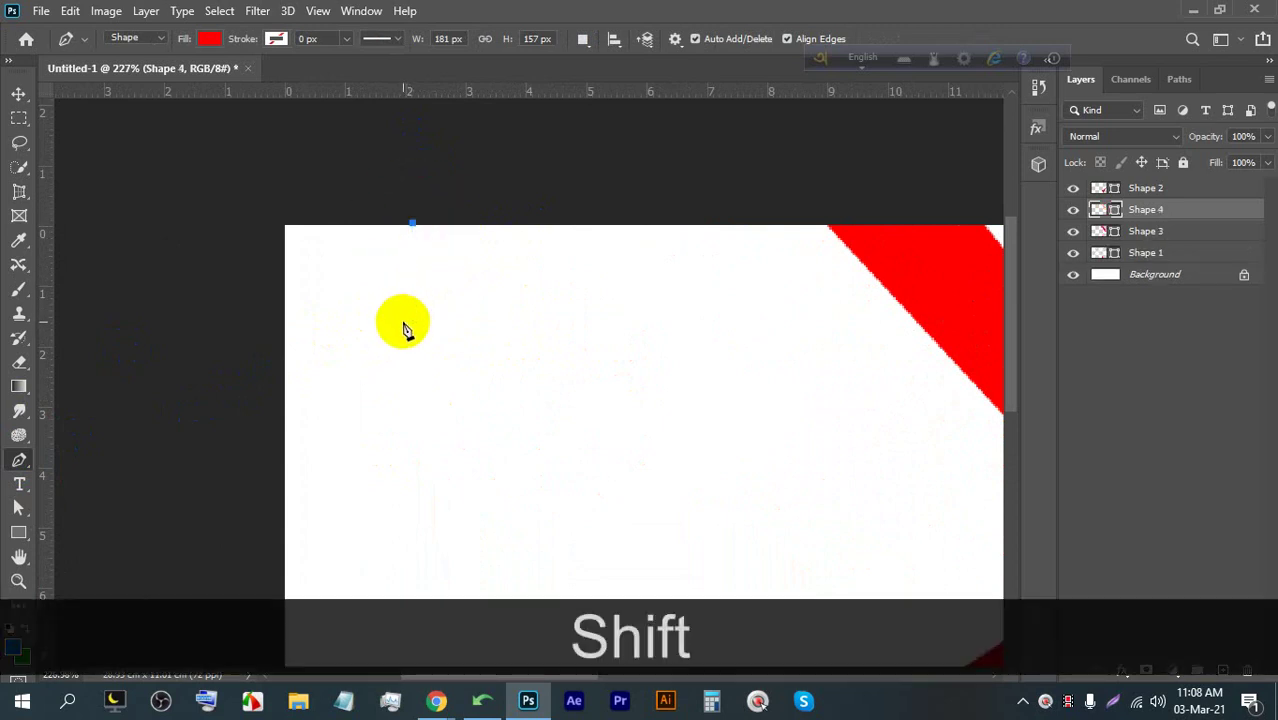
{"action": "left_click", "coordinate": [412, 334], "text": "shift"}
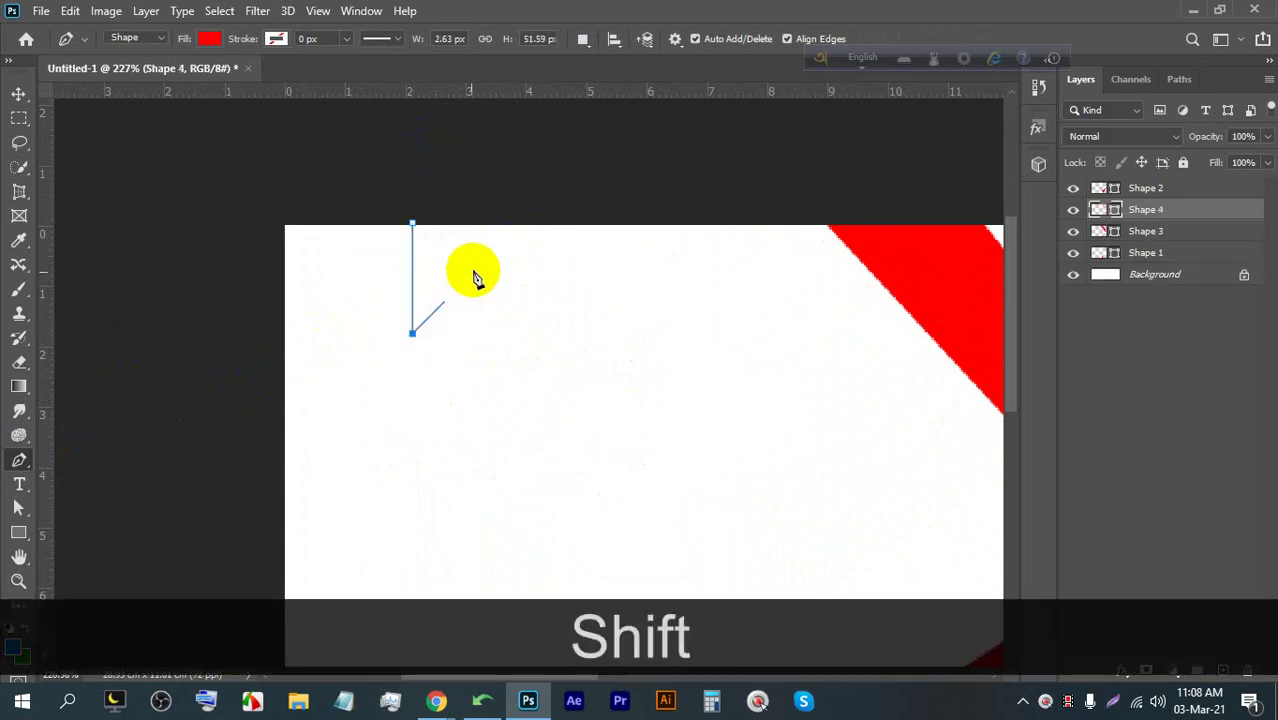
{"action": "left_click", "coordinate": [527, 224], "text": "shift"}
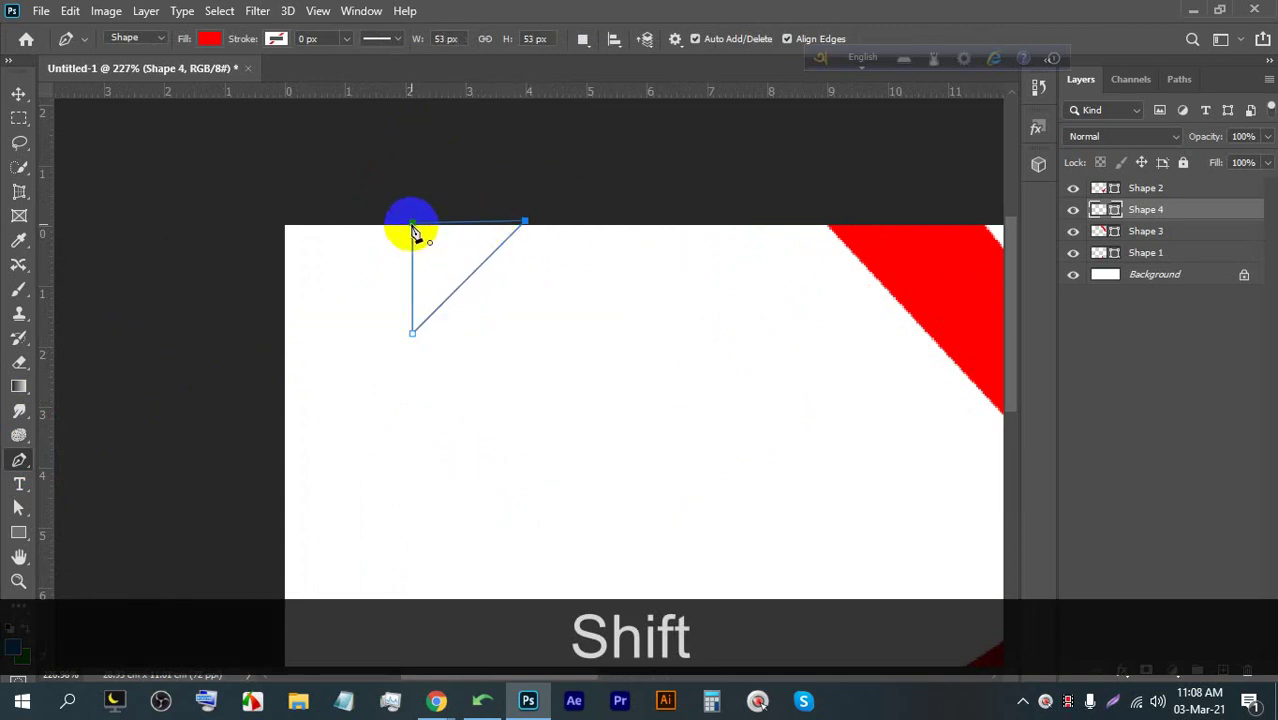
{"action": "left_click", "coordinate": [412, 225], "text": "shift"}
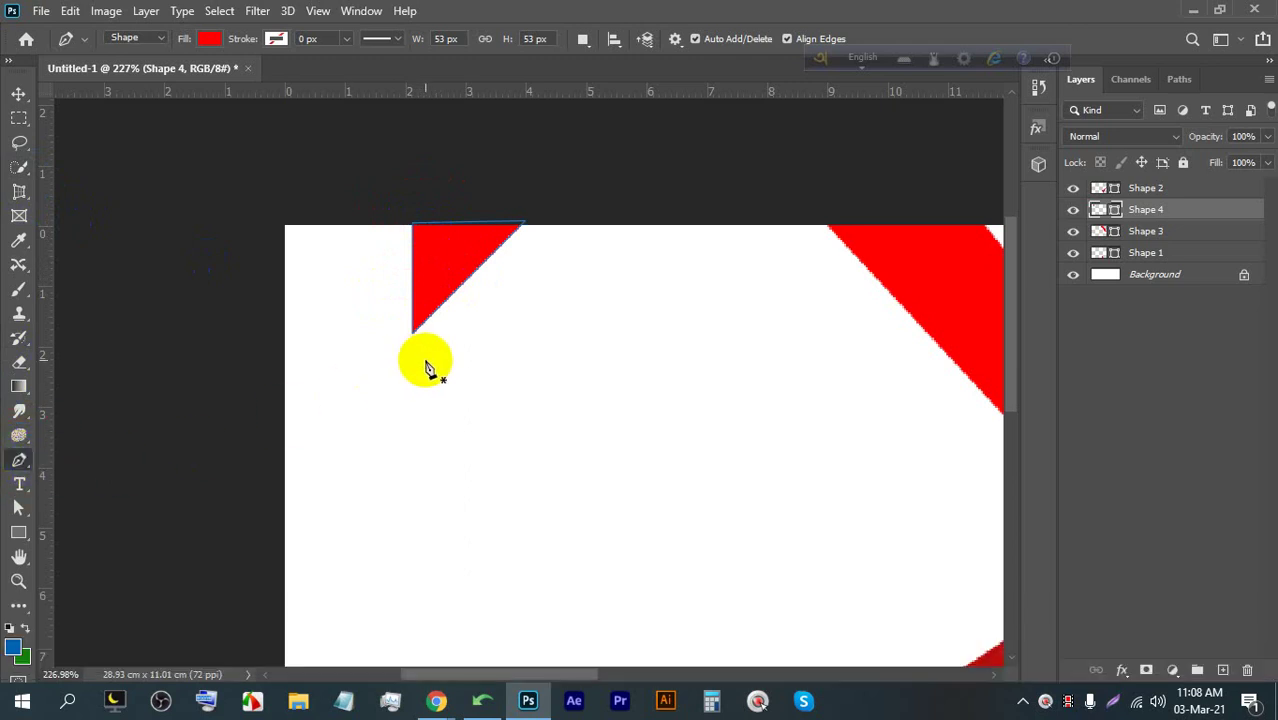
{"action": "left_click", "coordinate": [444, 302]}
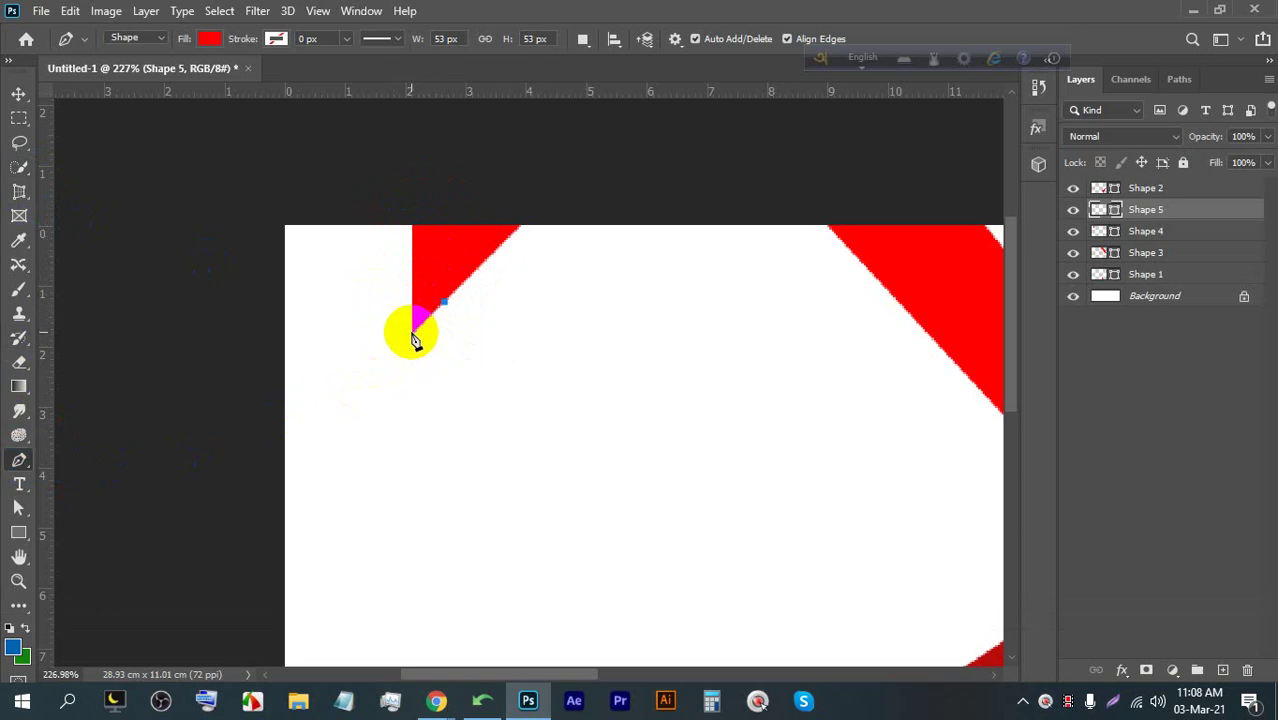
{"action": "left_click", "coordinate": [413, 332]}
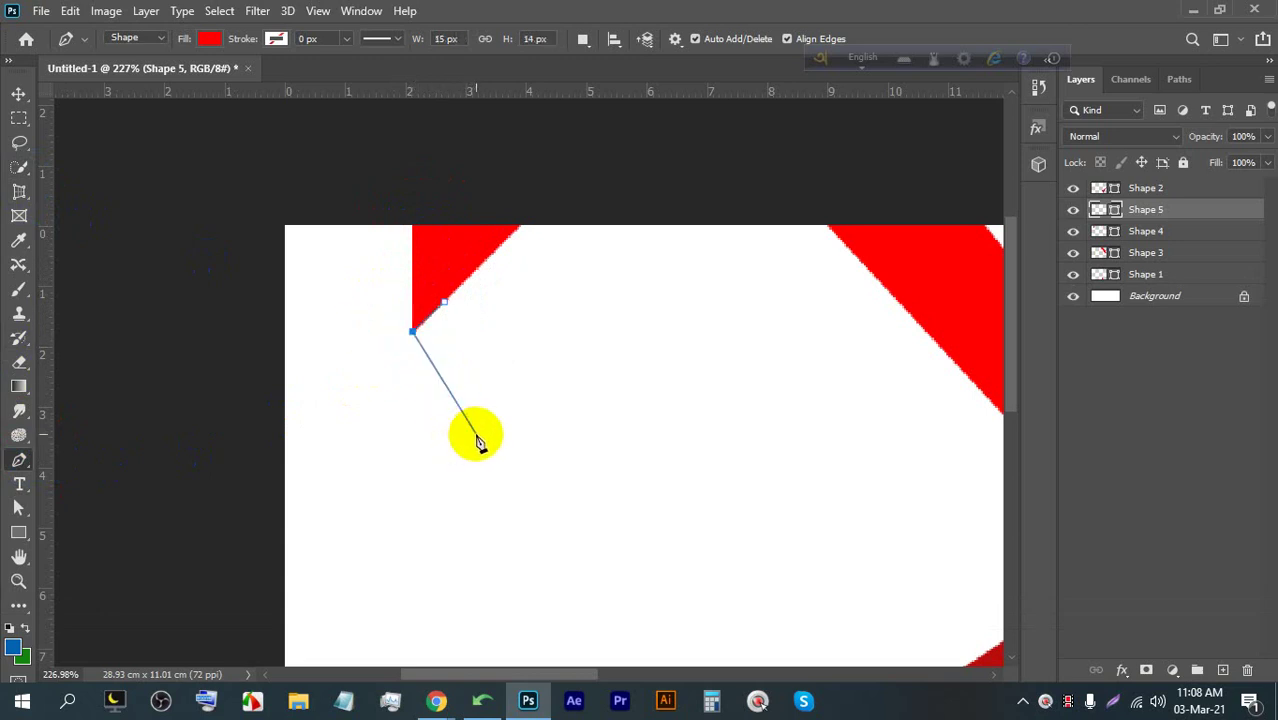
{"action": "key", "text": "ctrl+z"}
{"action": "key", "text": "ctrl+z"}
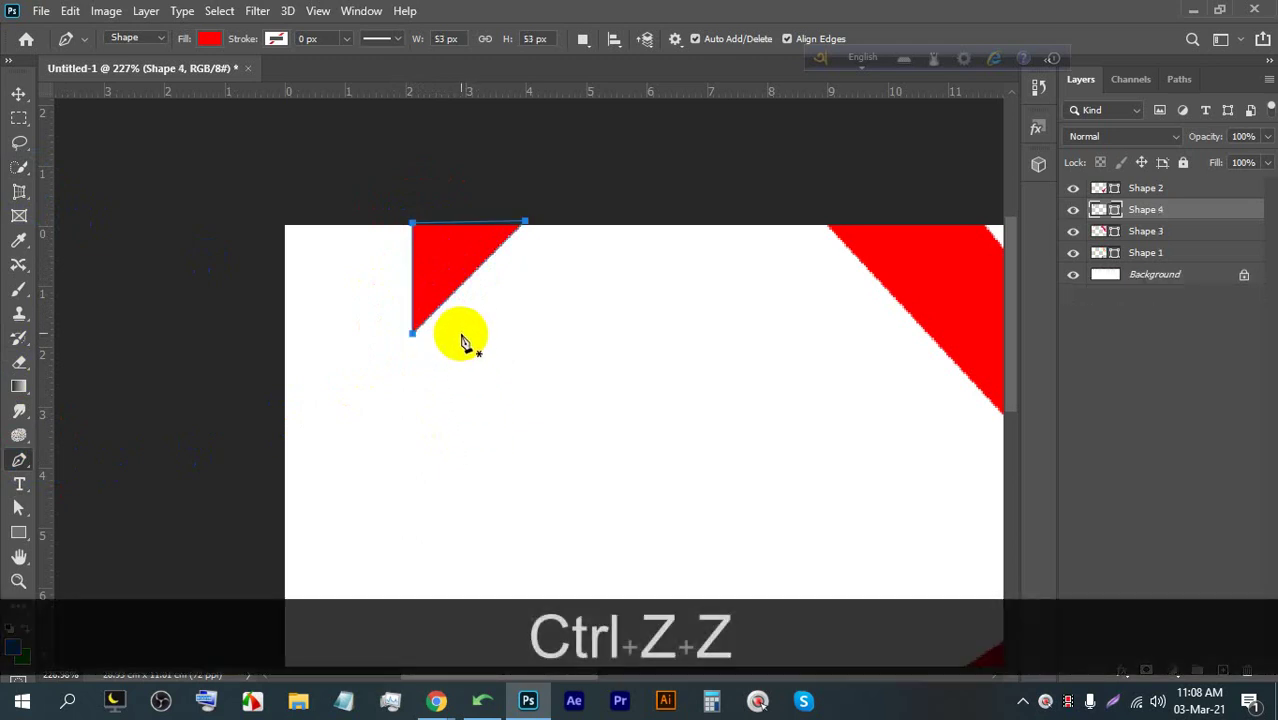
{"action": "left_click", "coordinate": [450, 286]}
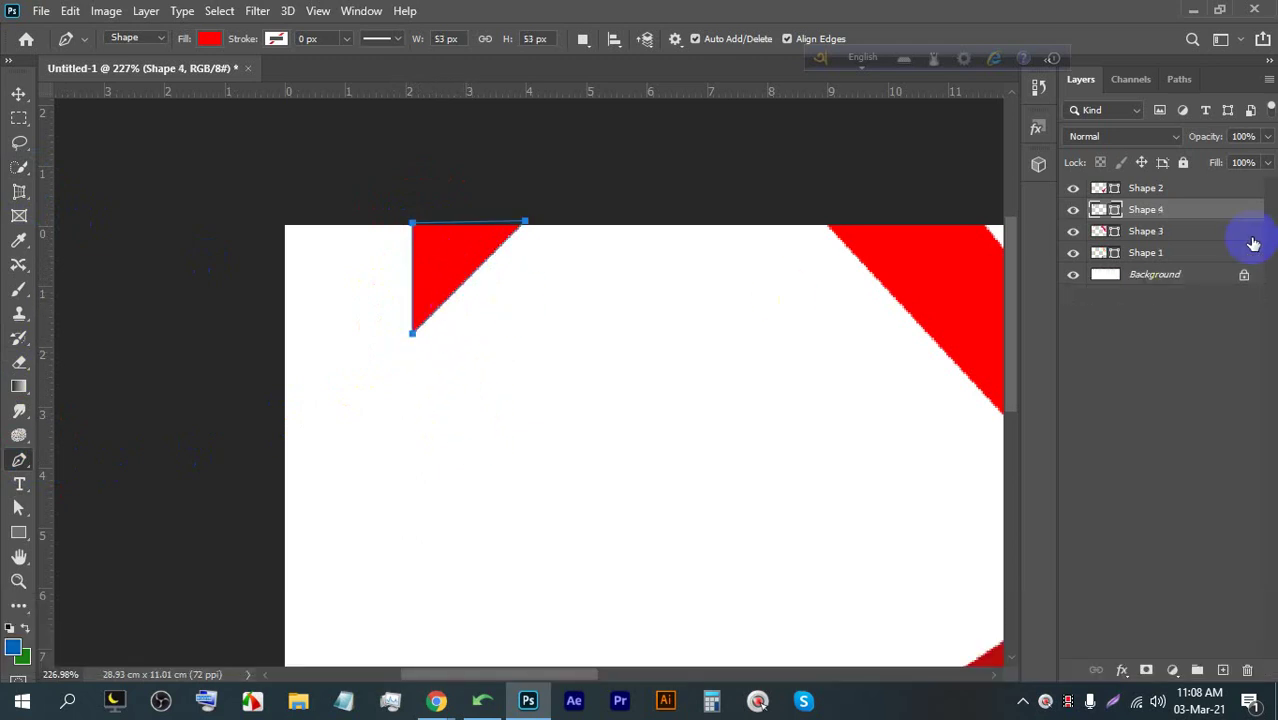
Draw a dark red triangle about 29 by 83 px above the Shape 2 layer, folding down from the small red triangle's sloping side
{"action": "left_click", "coordinate": [1163, 190]}
{"action": "left_click", "coordinate": [474, 272]}
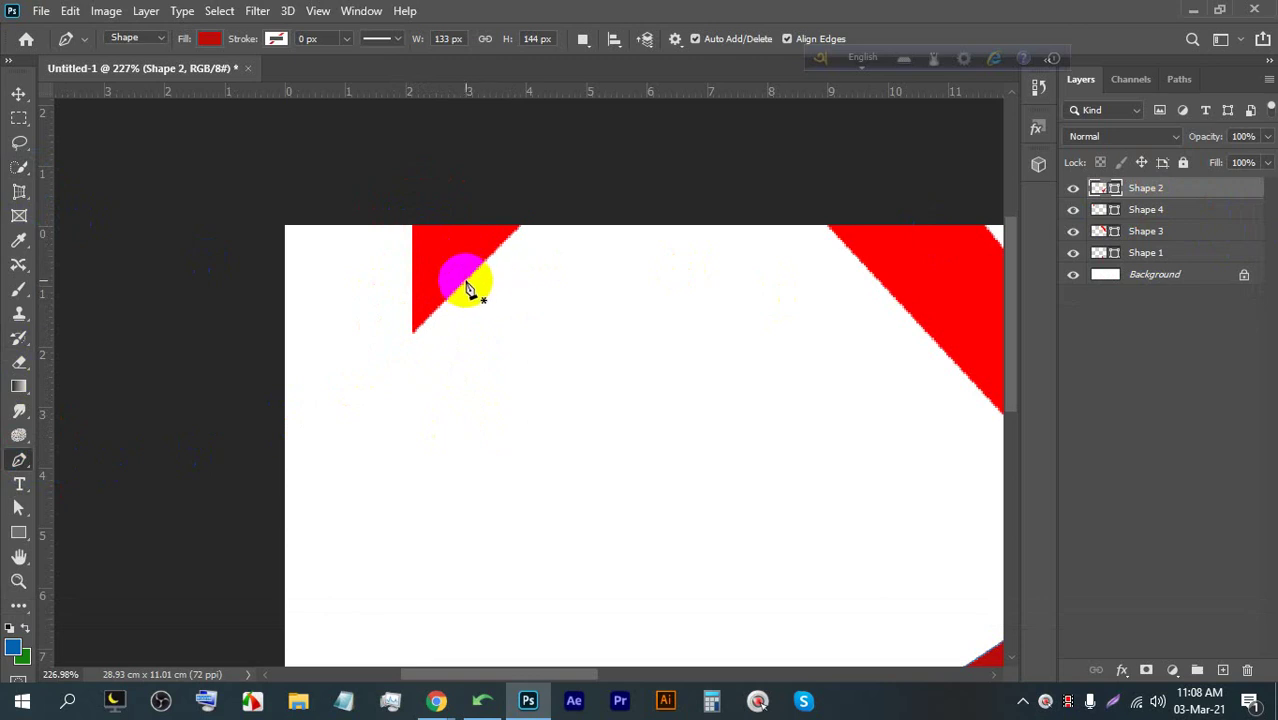
{"action": "left_click", "coordinate": [414, 332]}
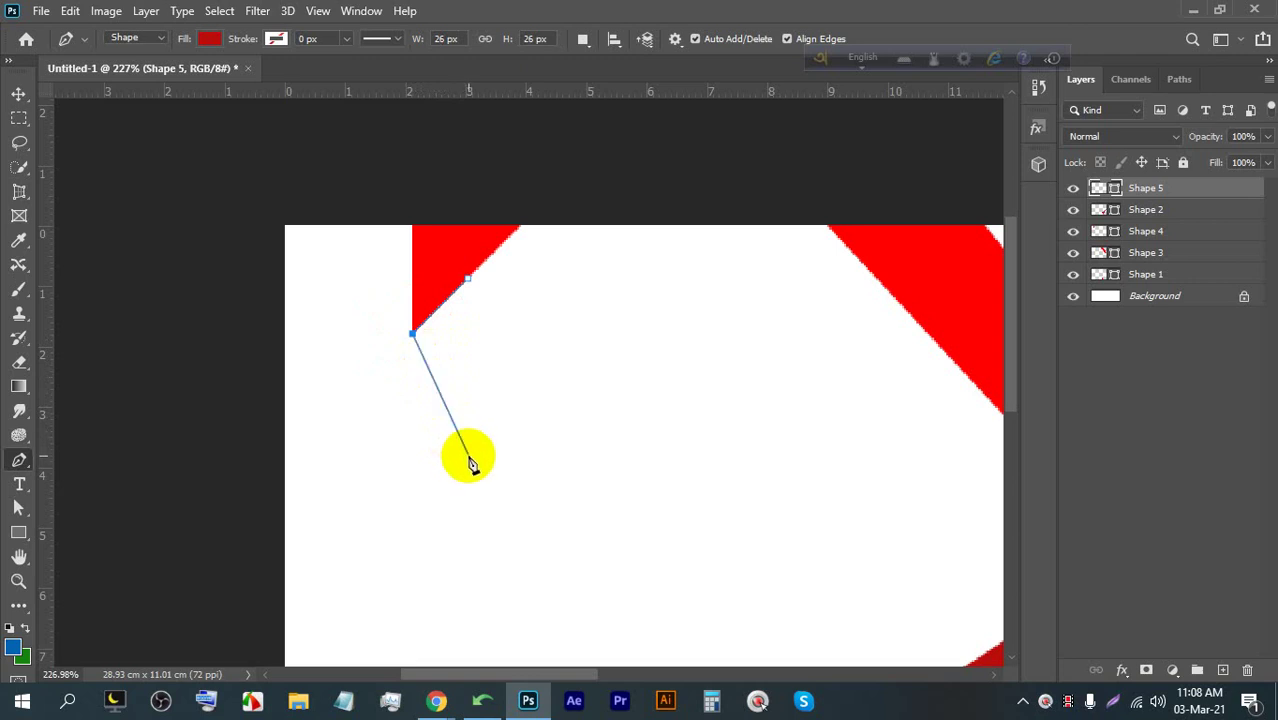
{"action": "left_click", "coordinate": [474, 455]}
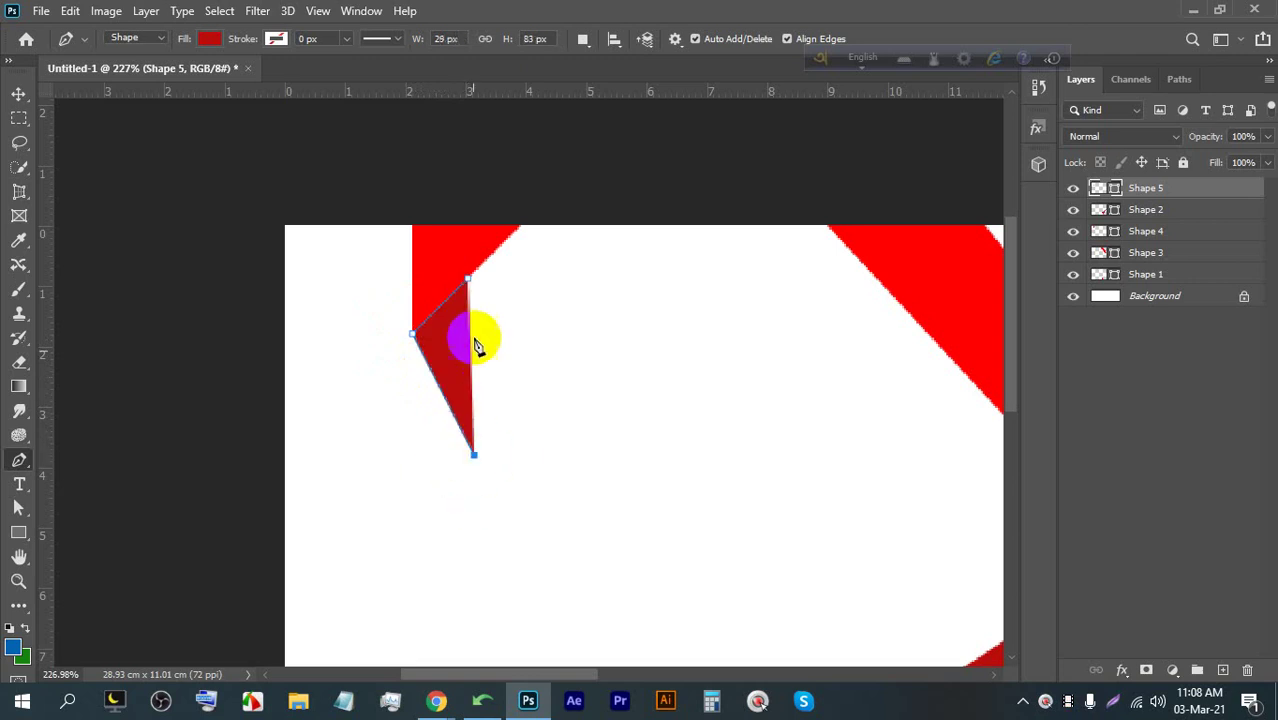
{"action": "left_click", "coordinate": [468, 281]}
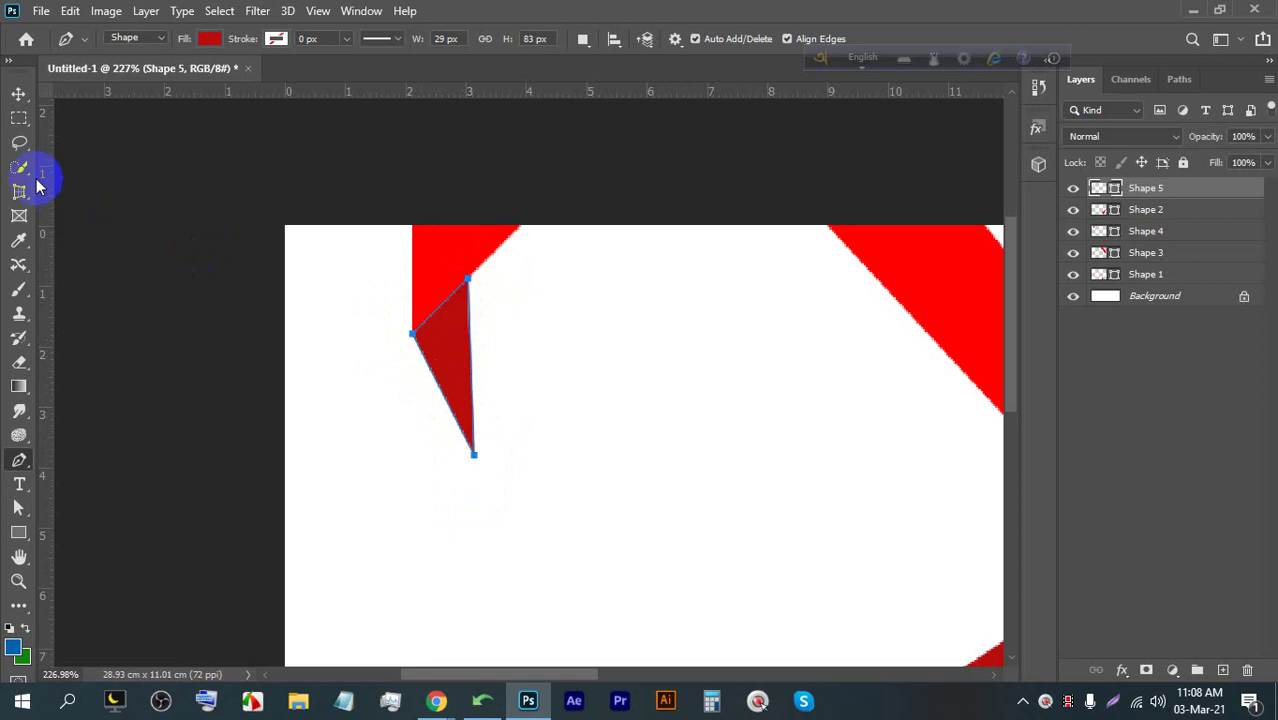
Group all five shape layers, from Shape 5 down to Shape 1, into one layer group
{"action": "left_click", "coordinate": [17, 95]}
{"action": "left_click_drag", "start_coordinate": [496, 348], "coordinate": [428, 294]}
{"action": "left_click_drag", "start_coordinate": [639, 268], "coordinate": [573, 274]}
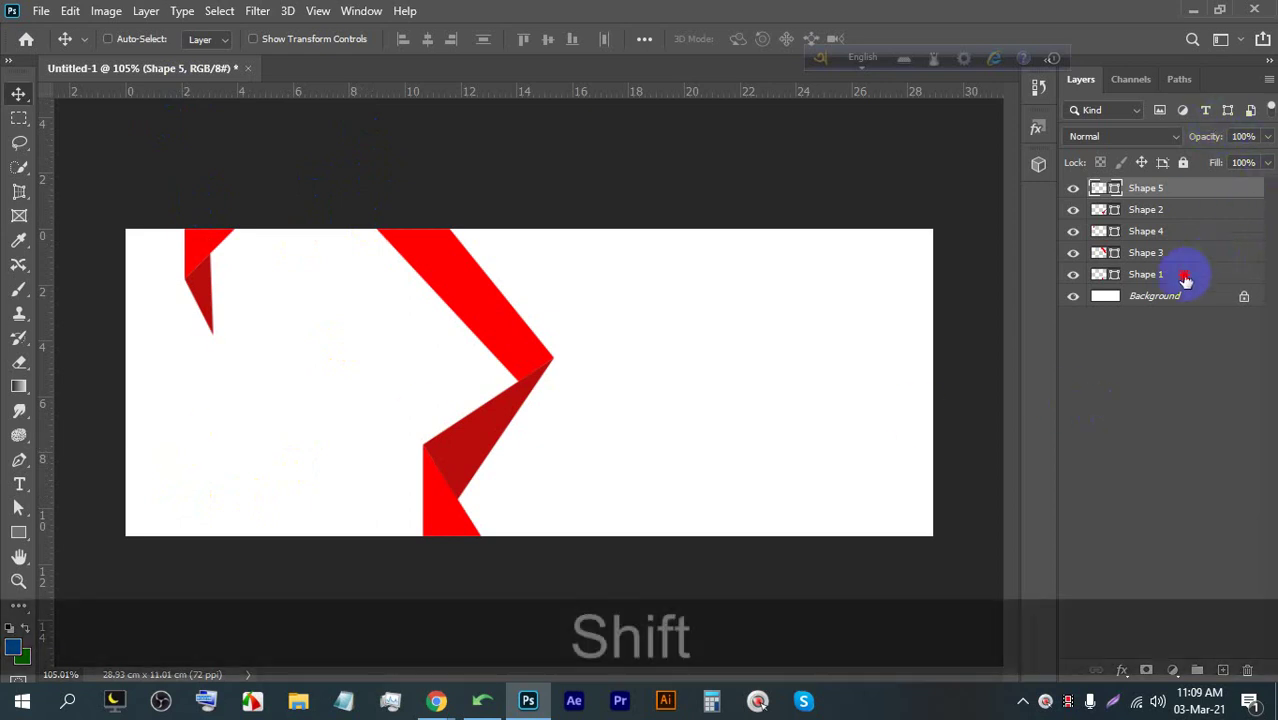
{"action": "left_click", "coordinate": [1185, 276], "text": "shift"}
{"action": "key", "text": "ctrl+shift+g"}
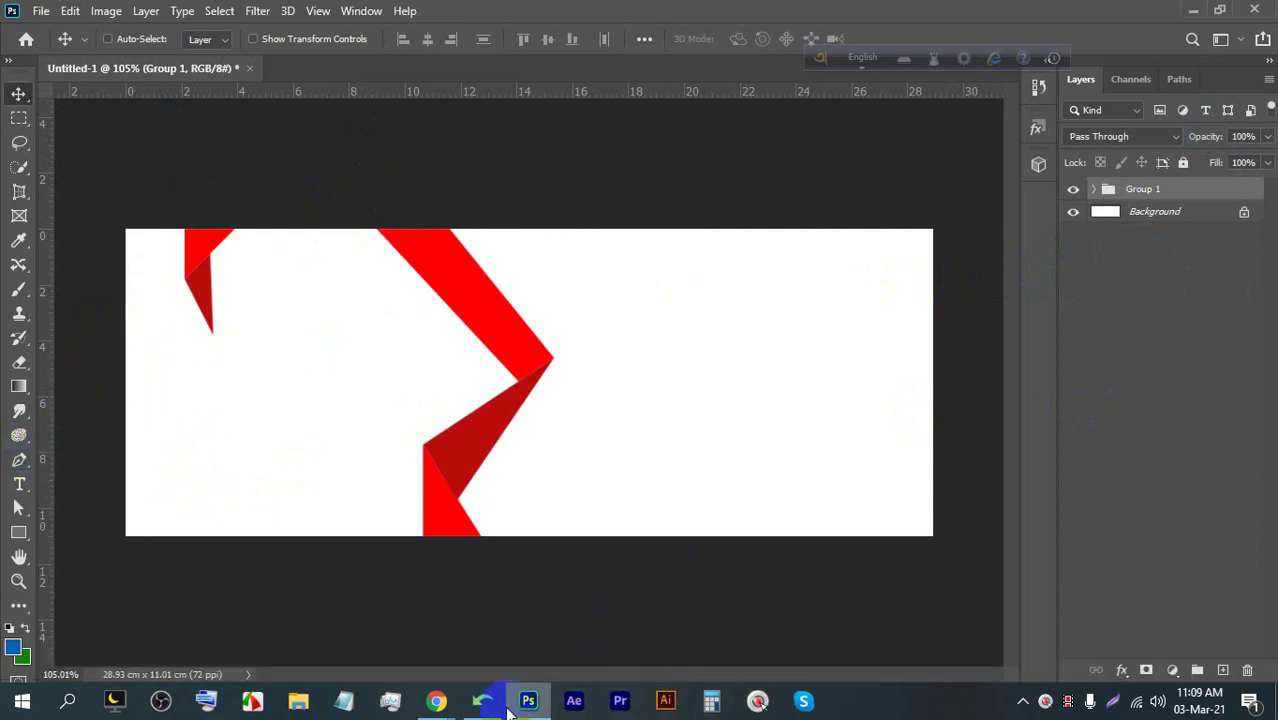
Switch to the clipping mask image search in Chrome and search Google Images for "uk city" instead
{"action": "mouse_move", "coordinate": [436, 700]}
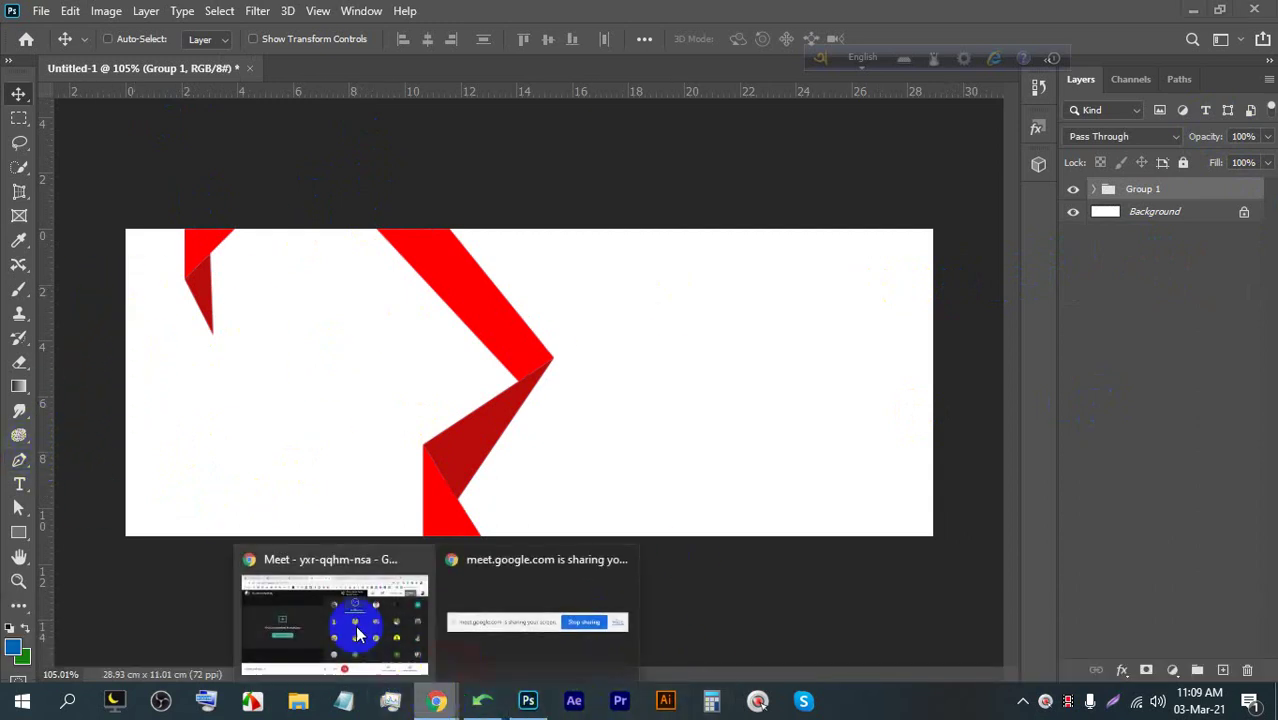
{"action": "left_click", "coordinate": [355, 625]}
{"action": "left_click", "coordinate": [700, 15]}
{"action": "scroll", "coordinate": [365, 177], "scroll_direction": "up", "scroll_amount": 3}
{"action": "triple_click", "coordinate": [499, 128]}
{"action": "type", "text": "uk city"}
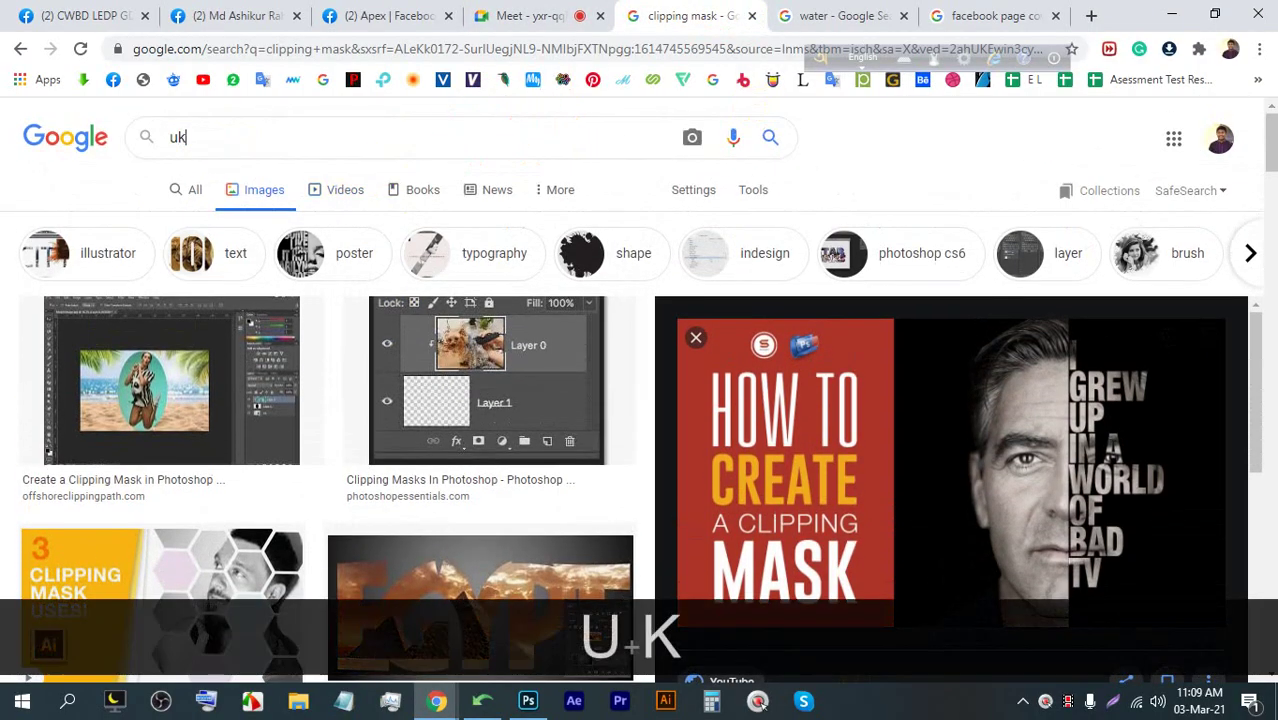
{"action": "key", "text": "Return"}
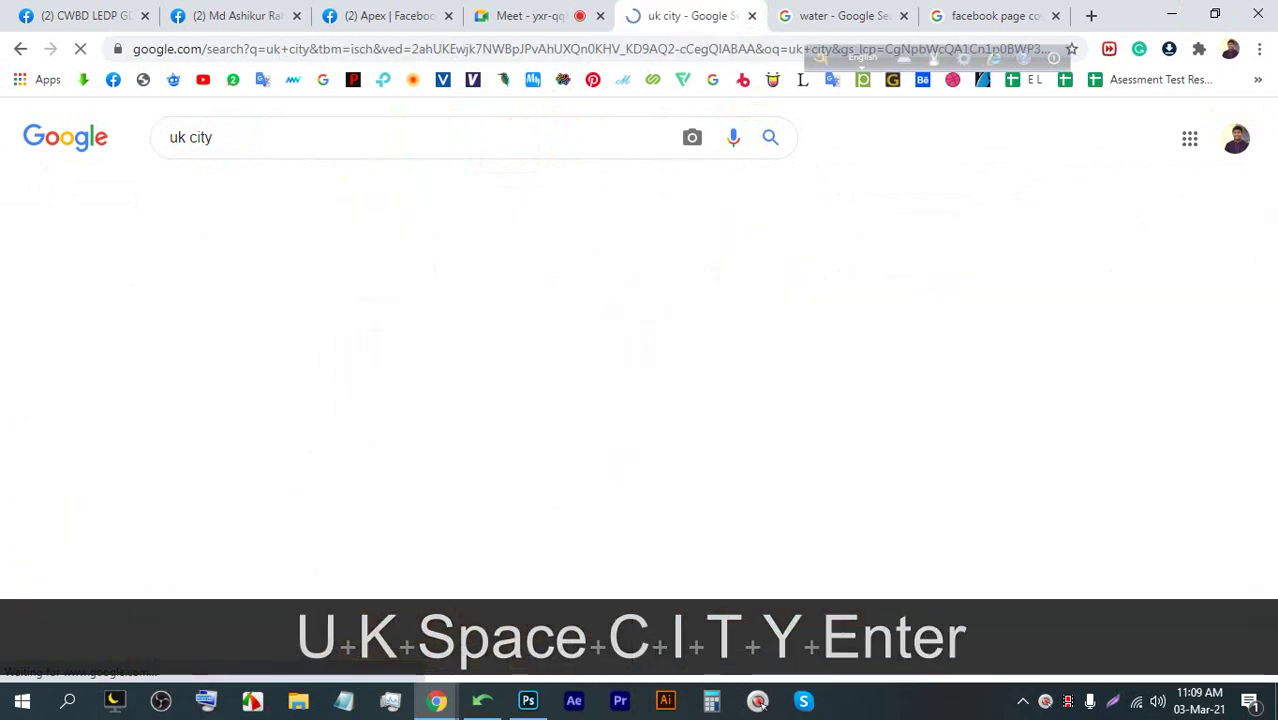
Open the cnbc.com picture of a church spire above city rooftops and save it to the computer
{"action": "scroll", "coordinate": [770, 443], "scroll_direction": "down", "scroll_amount": 1}
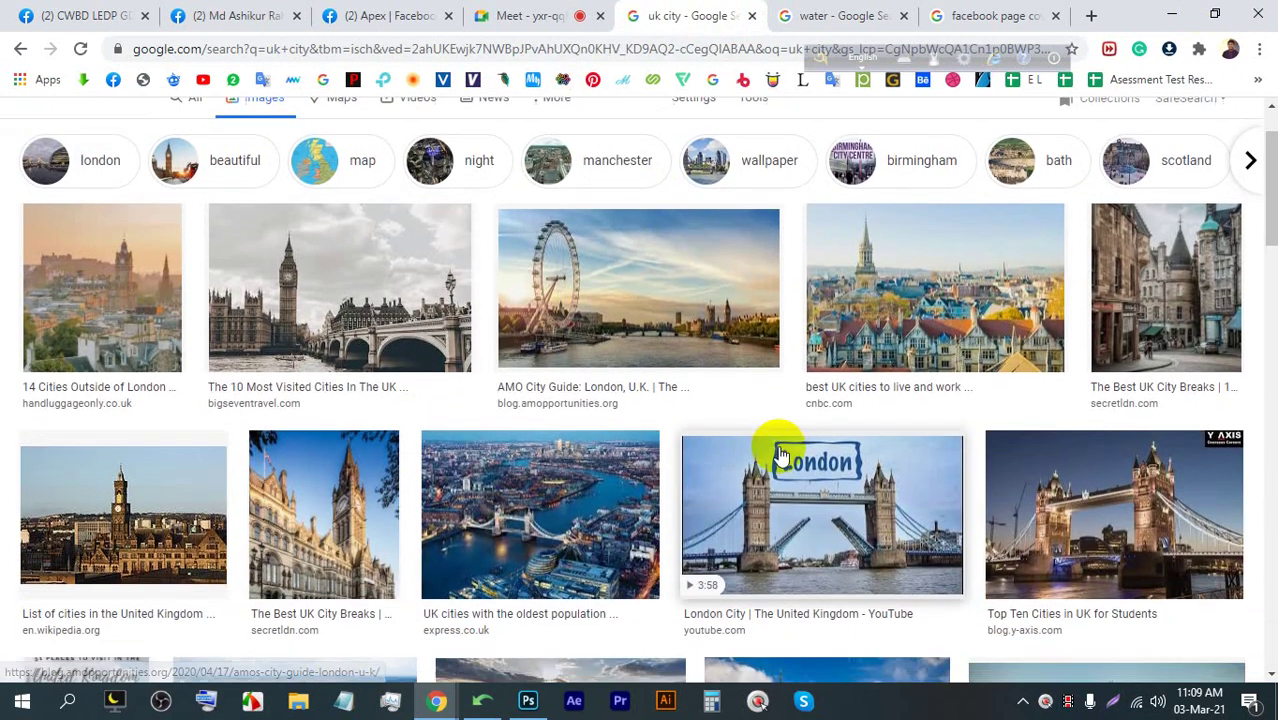
{"action": "left_click", "coordinate": [935, 298]}
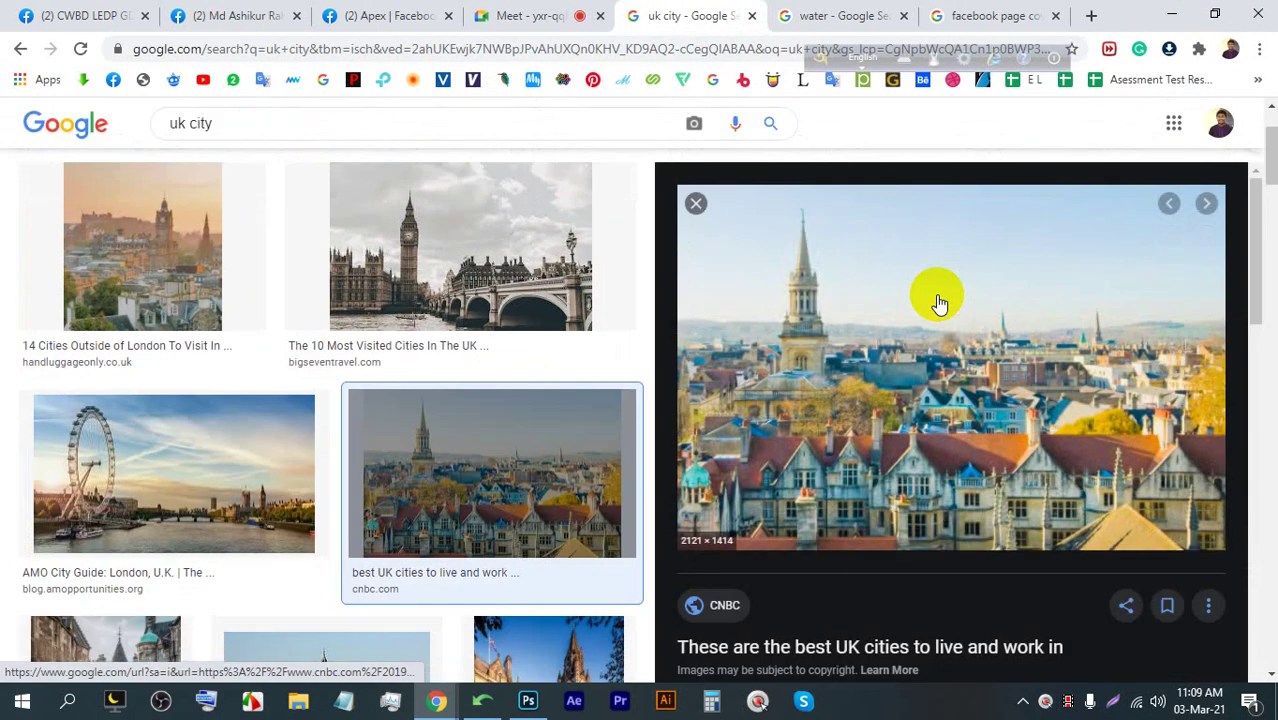
{"action": "right_click", "coordinate": [910, 350]}
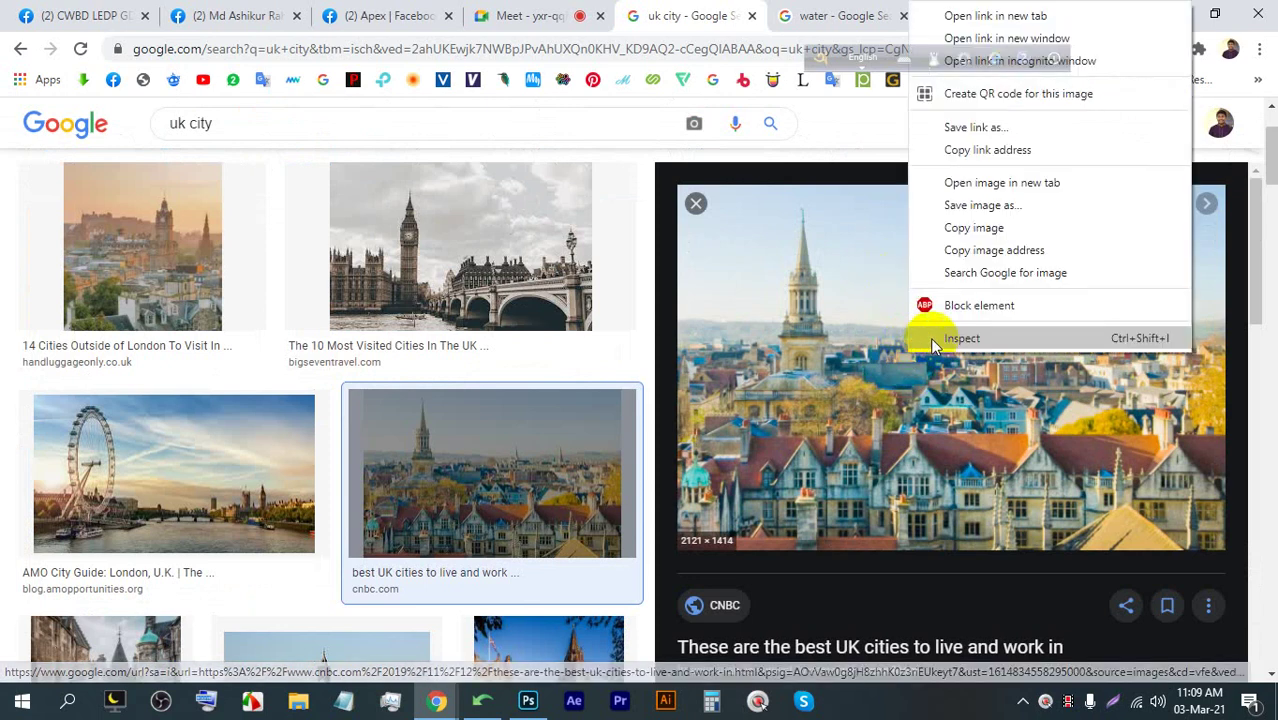
{"action": "left_click", "coordinate": [996, 214]}
{"action": "key", "text": "Return"}
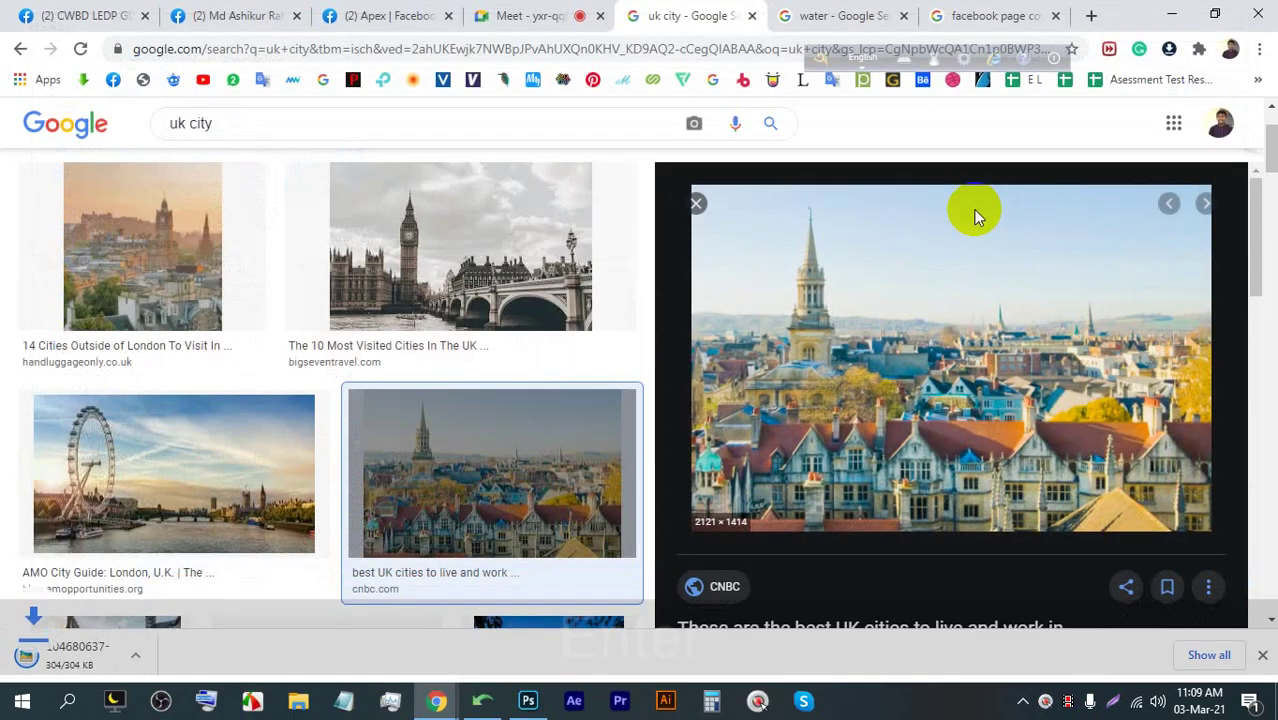
Place the downloaded city picture in the Photoshop banner above the ribbon group, against the canvas's left edge, and commit it
{"action": "left_click_drag", "start_coordinate": [101, 629], "coordinate": [475, 390]}
{"action": "left_click_drag", "start_coordinate": [542, 417], "coordinate": [422, 428]}
{"action": "left_click", "coordinate": [897, 38]}
{"action": "scroll", "coordinate": [37, 285], "scroll_direction": "up", "scroll_amount": 1}
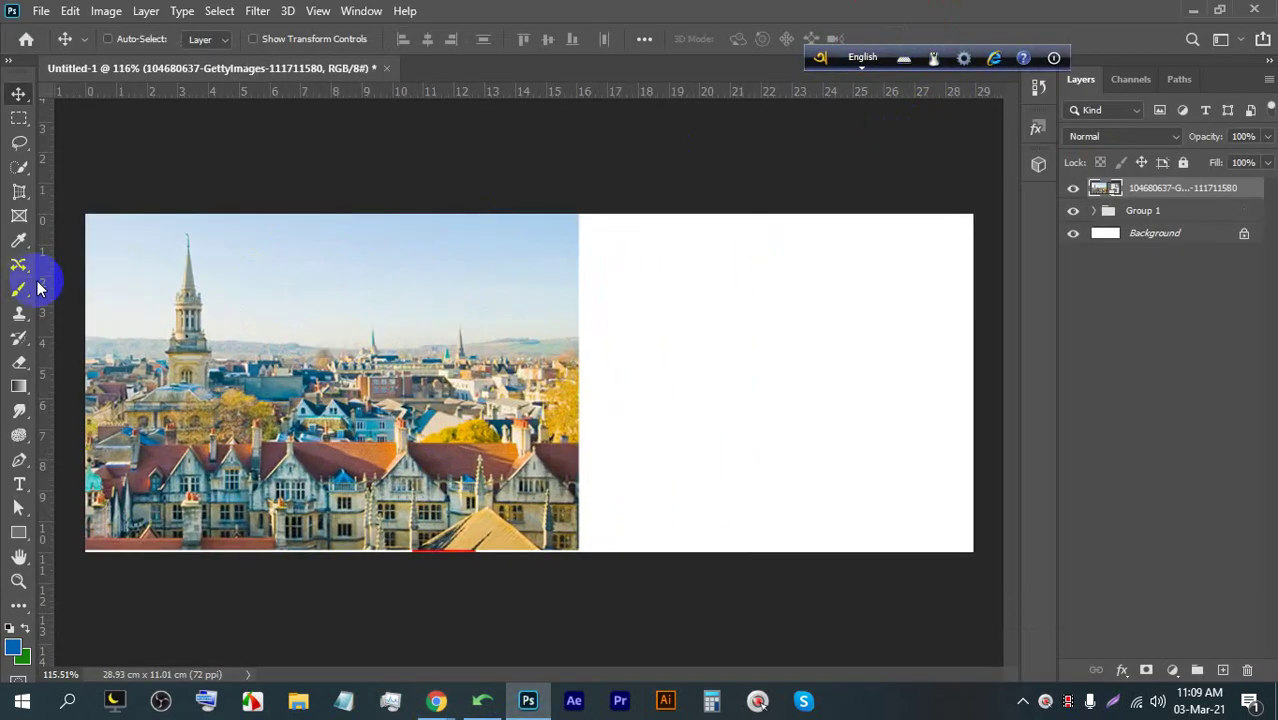
Move the city photo layer directly below Group 1 so the ribbons sit over the picture
{"action": "left_click_drag", "start_coordinate": [1127, 188], "coordinate": [1128, 222]}
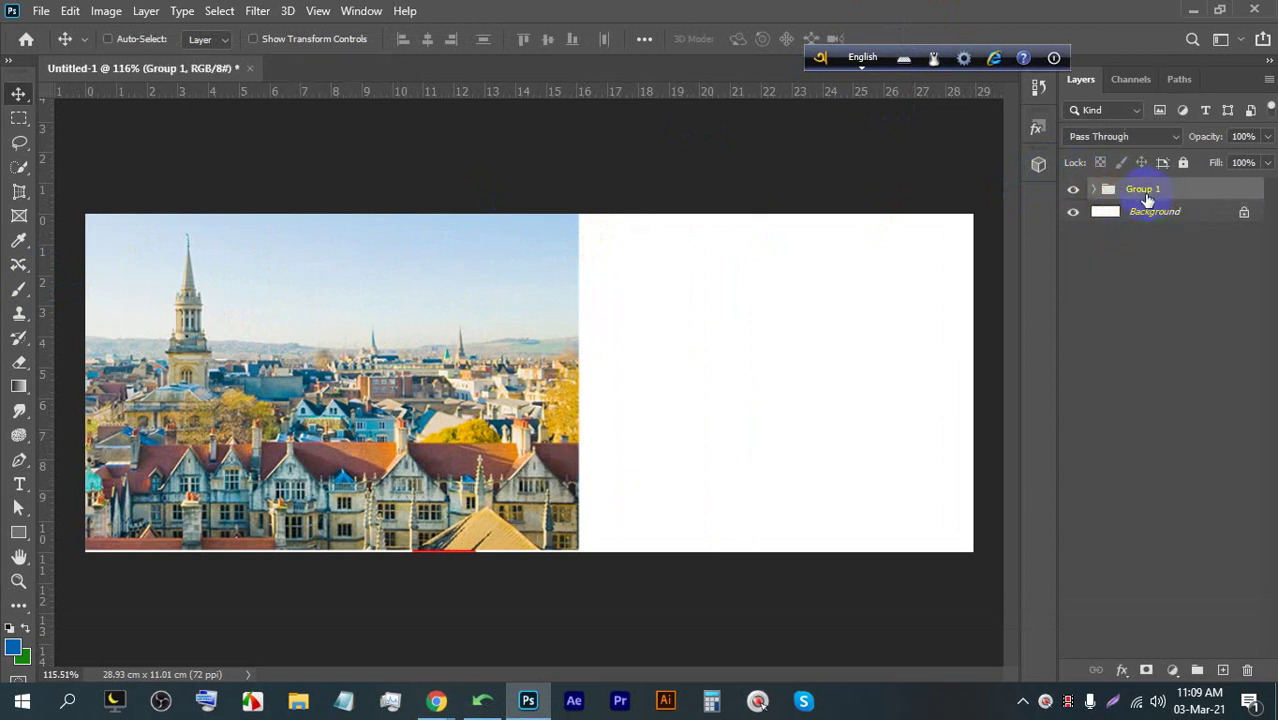
{"action": "key", "text": "ctrl+z"}
{"action": "left_click_drag", "start_coordinate": [1152, 190], "coordinate": [1152, 216]}
{"action": "scroll", "coordinate": [414, 331], "scroll_direction": "down", "scroll_amount": 1}
{"action": "scroll", "coordinate": [250, 290], "scroll_direction": "up", "scroll_amount": 1}
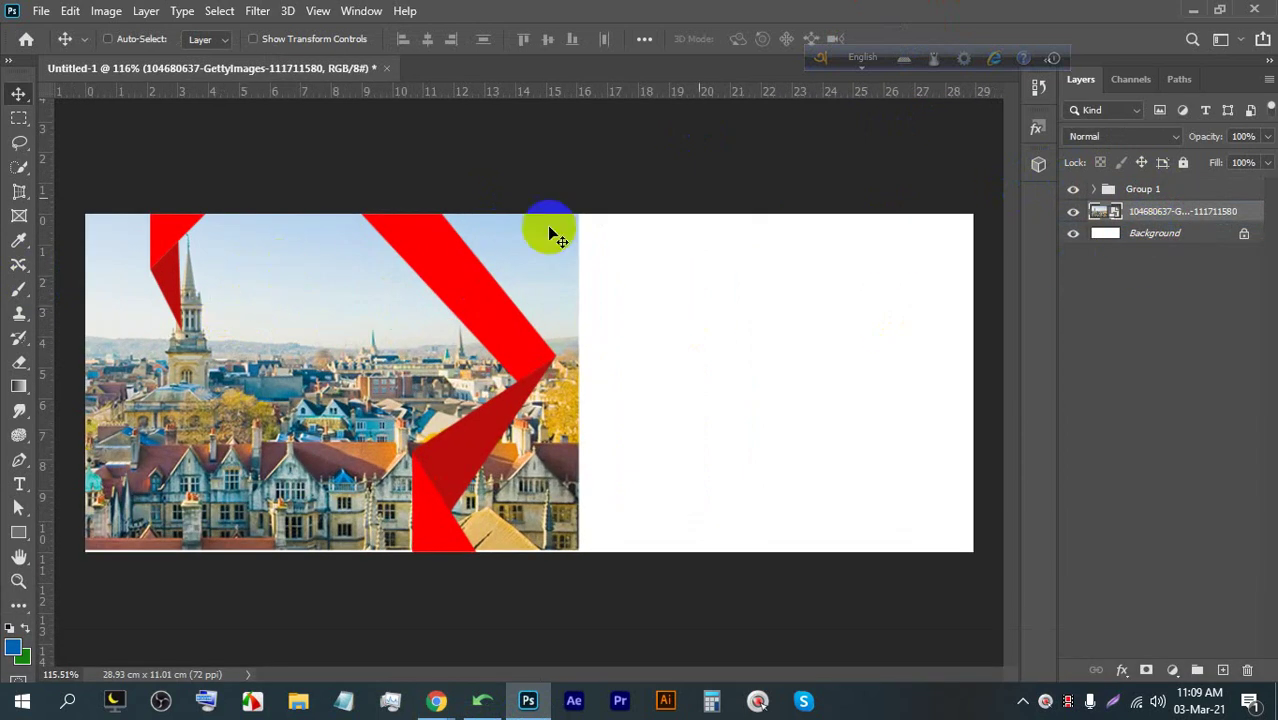
Hide the city photo and draw a closed Pen shape about 464 × 381 px under the ribbons, covering the area enclosed by the large ribbon
{"action": "left_click", "coordinate": [1074, 213]}
{"action": "scroll", "coordinate": [60, 330], "scroll_direction": "down", "scroll_amount": 1}
{"action": "scroll", "coordinate": [51, 456], "scroll_direction": "up", "scroll_amount": 2}
{"action": "key", "text": "space"}
{"action": "scroll", "coordinate": [542, 439], "scroll_direction": "up", "scroll_amount": 1}
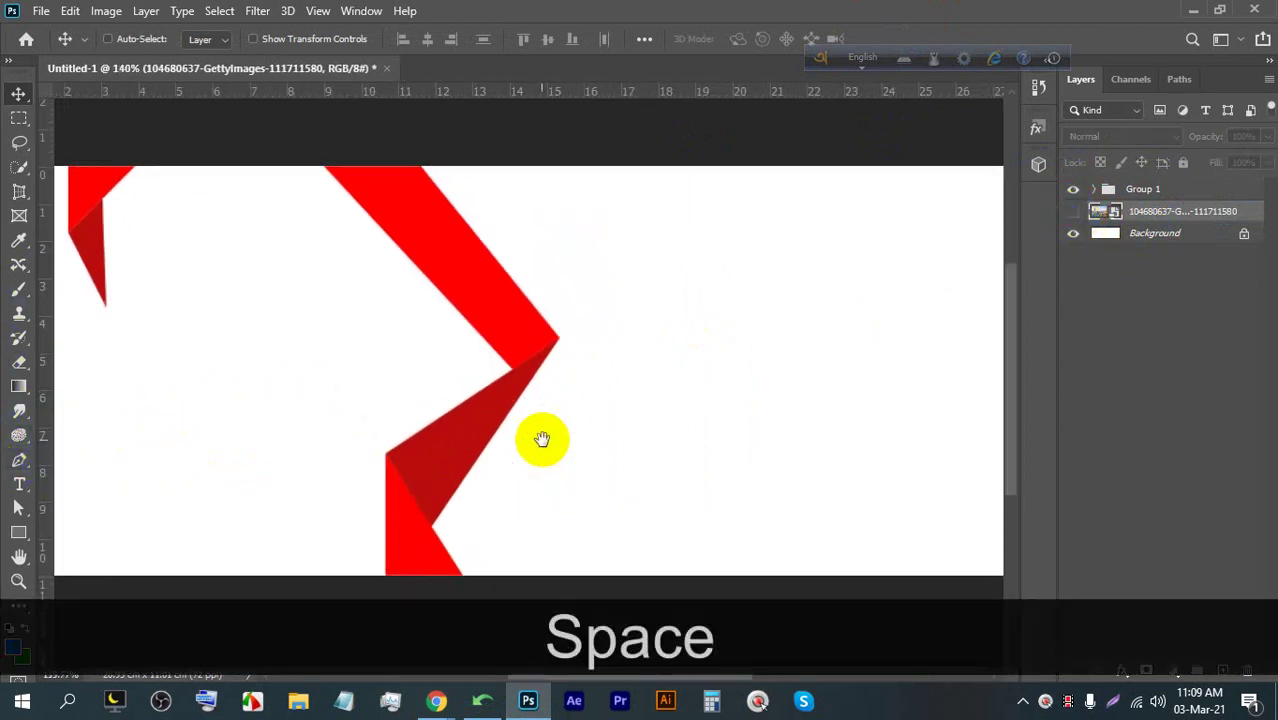
{"action": "left_click_drag", "start_coordinate": [542, 439], "coordinate": [748, 434]}
{"action": "left_click_drag", "start_coordinate": [642, 434], "coordinate": [642, 419]}
{"action": "left_click", "coordinate": [18, 460]}
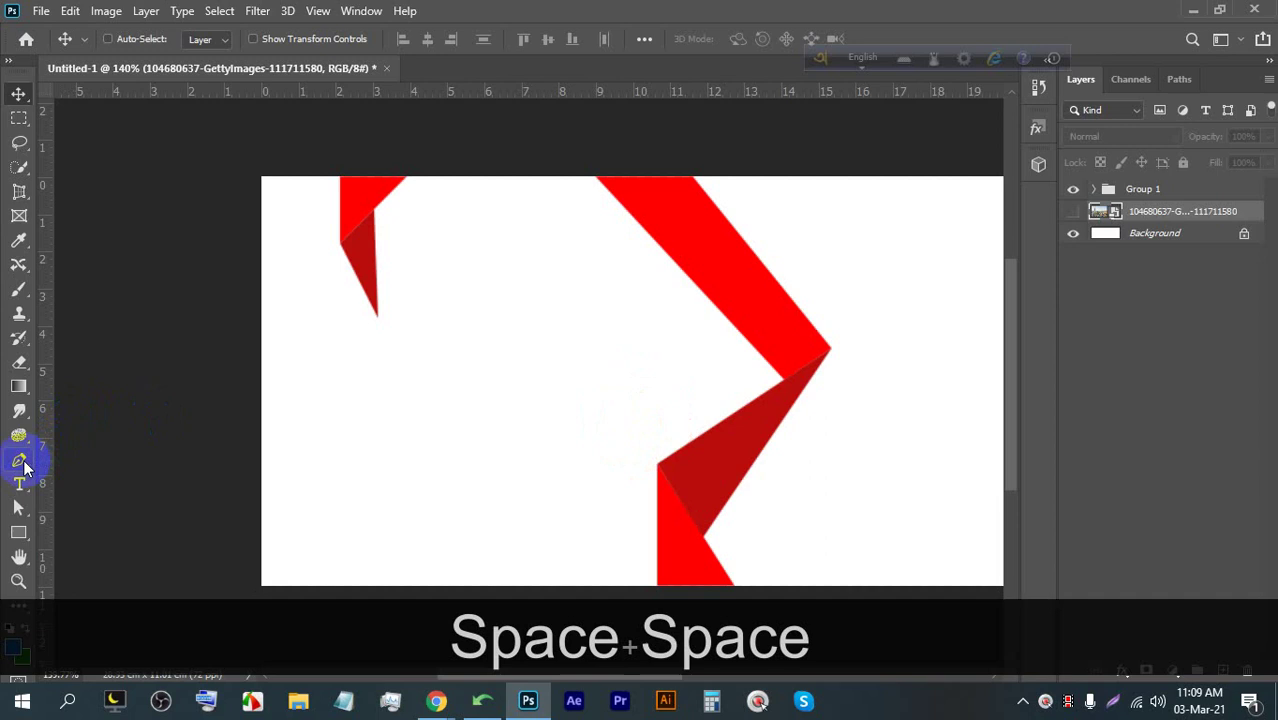
{"action": "left_click", "coordinate": [610, 146]}
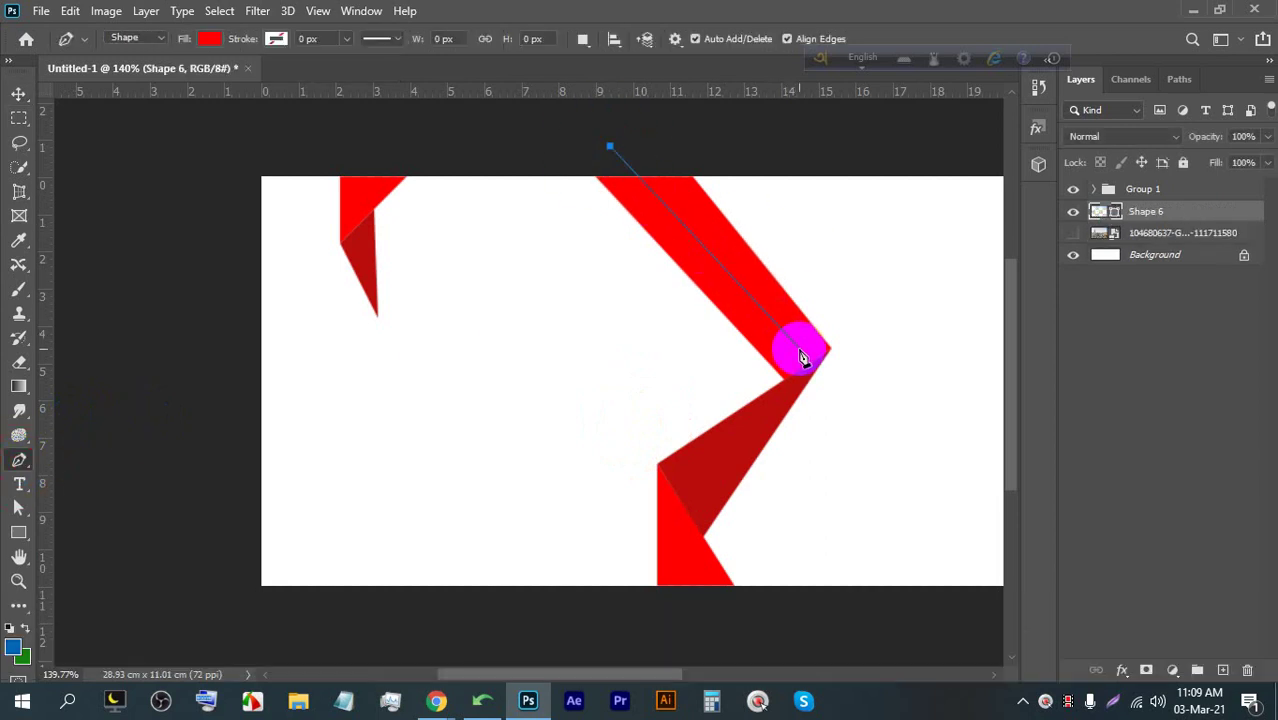
{"action": "left_click", "coordinate": [804, 371]}
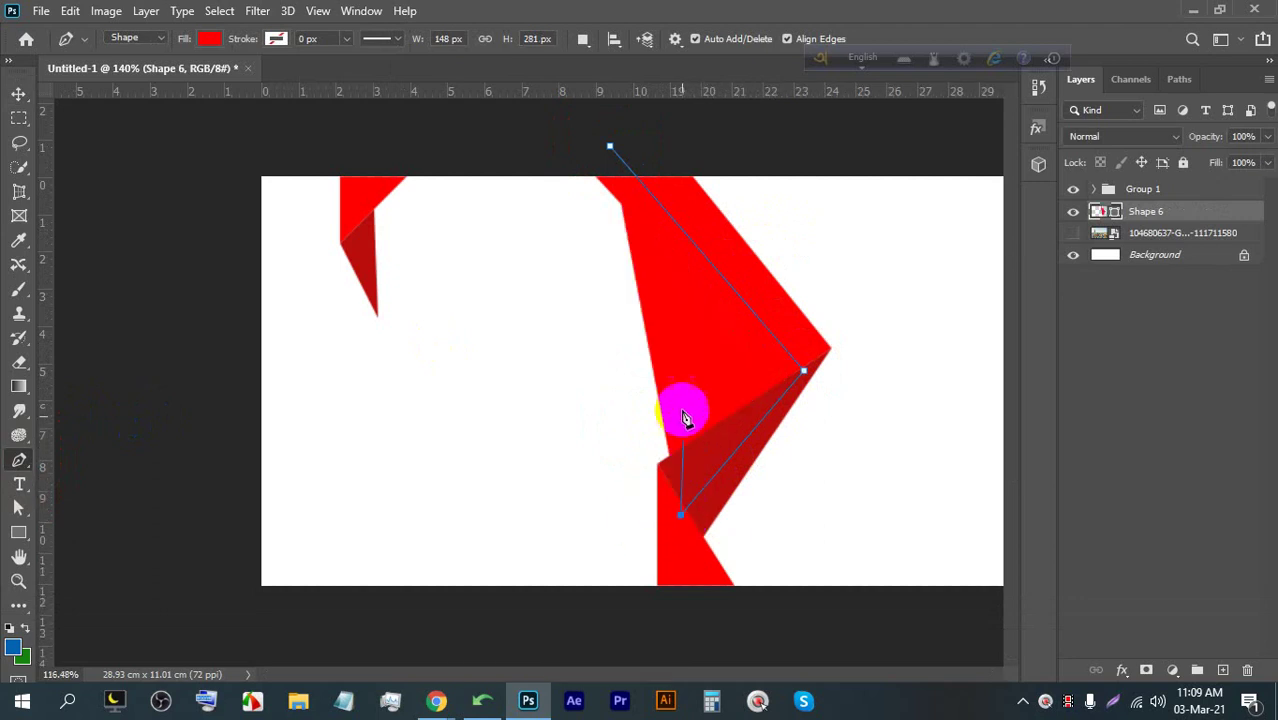
{"action": "scroll", "coordinate": [685, 414], "scroll_direction": "down", "scroll_amount": 3}
{"action": "left_click", "coordinate": [475, 514]}
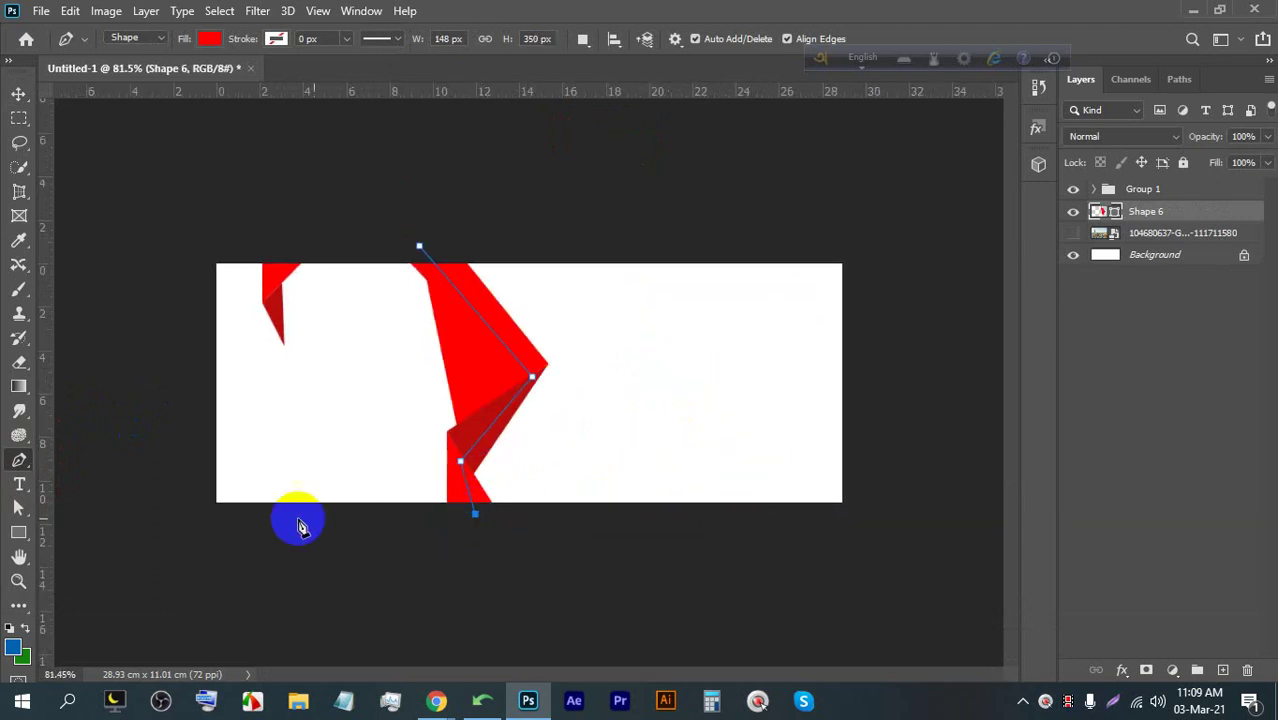
{"action": "left_click", "coordinate": [195, 516]}
{"action": "left_click", "coordinate": [180, 228]}
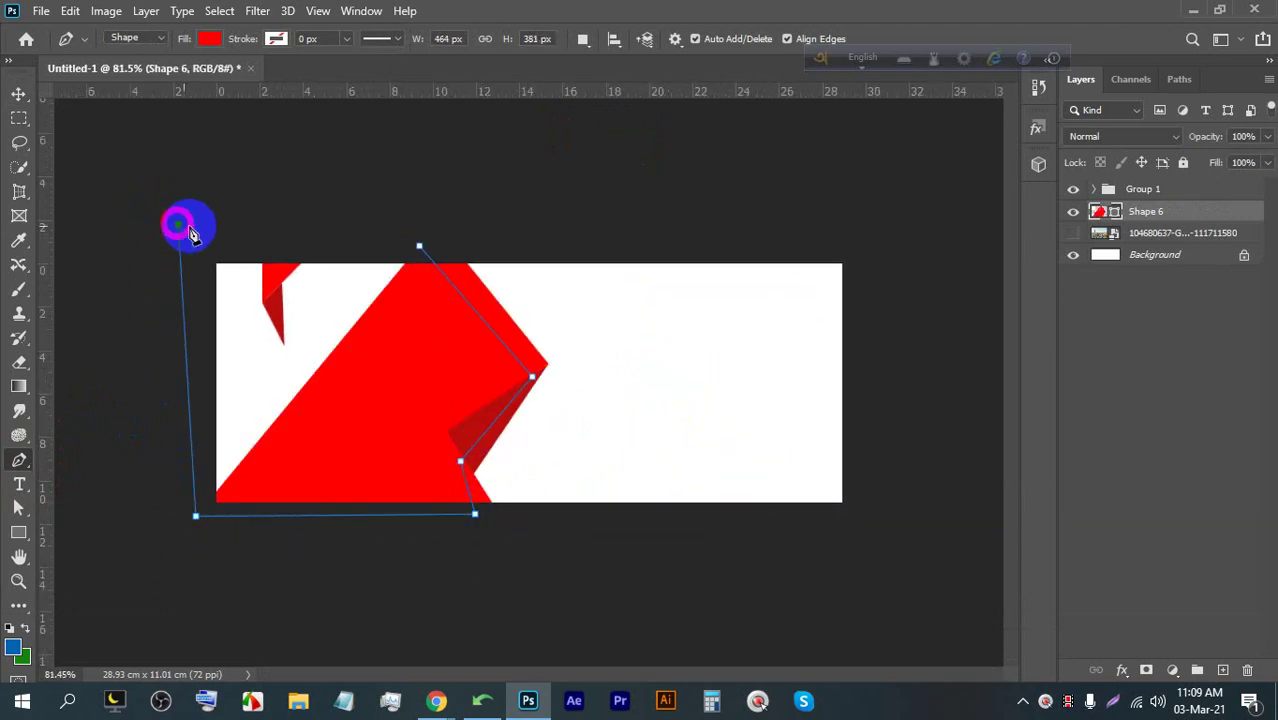
{"action": "left_click", "coordinate": [419, 248]}
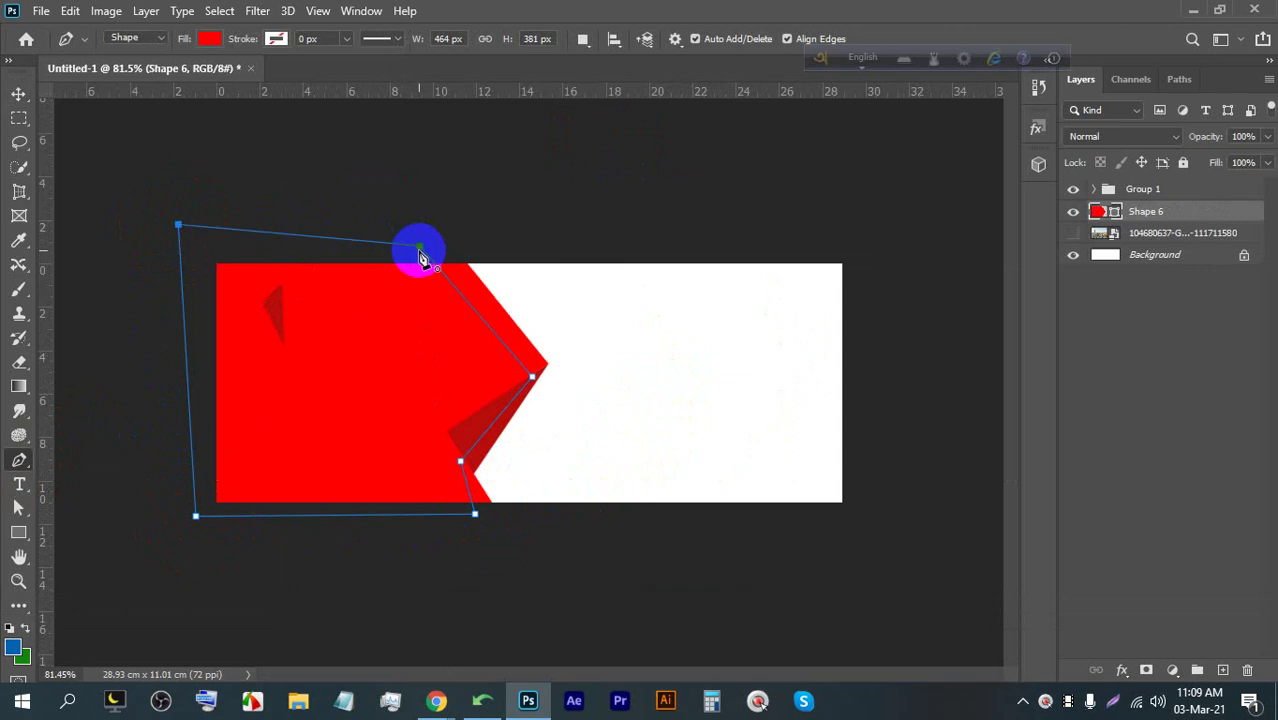
Change the new shape's fill to yellow-green
{"action": "left_click", "coordinate": [206, 40]}
{"action": "left_click", "coordinate": [128, 134]}
{"action": "left_click", "coordinate": [650, 23]}
{"action": "left_click", "coordinate": [35, 75]}
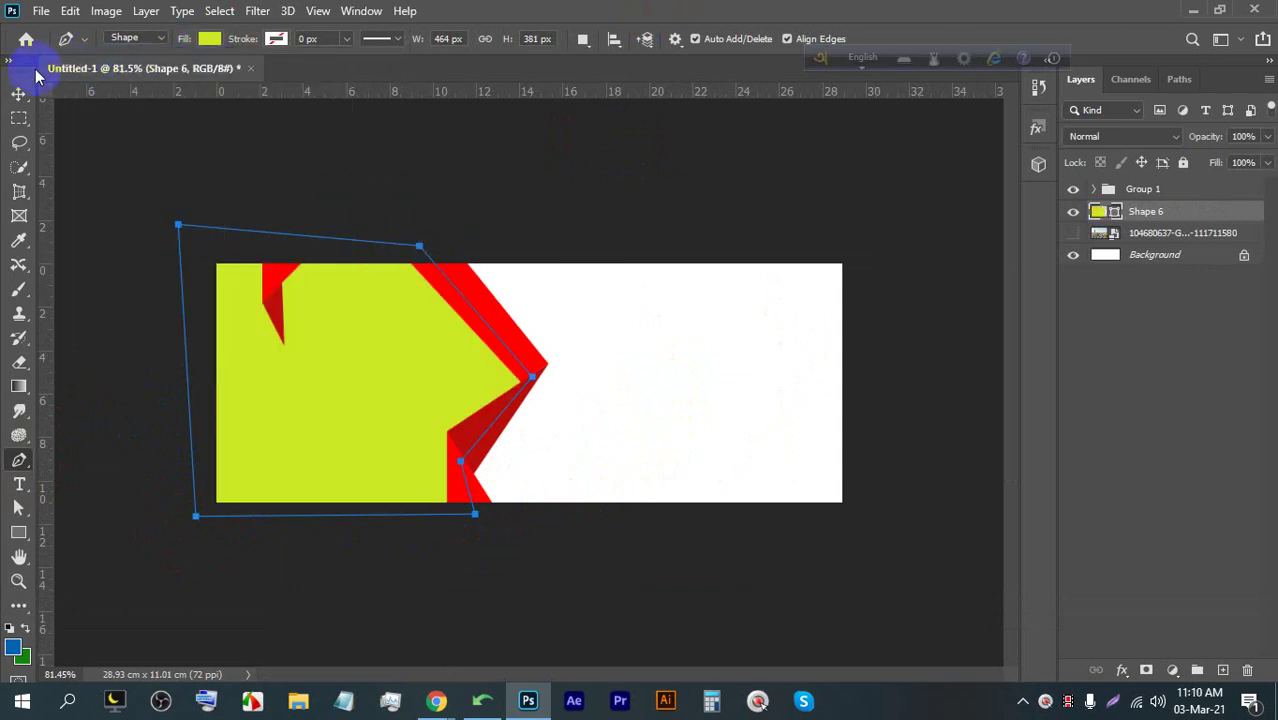
{"action": "left_click", "coordinate": [19, 93]}
{"action": "key", "text": "ctrl+0"}
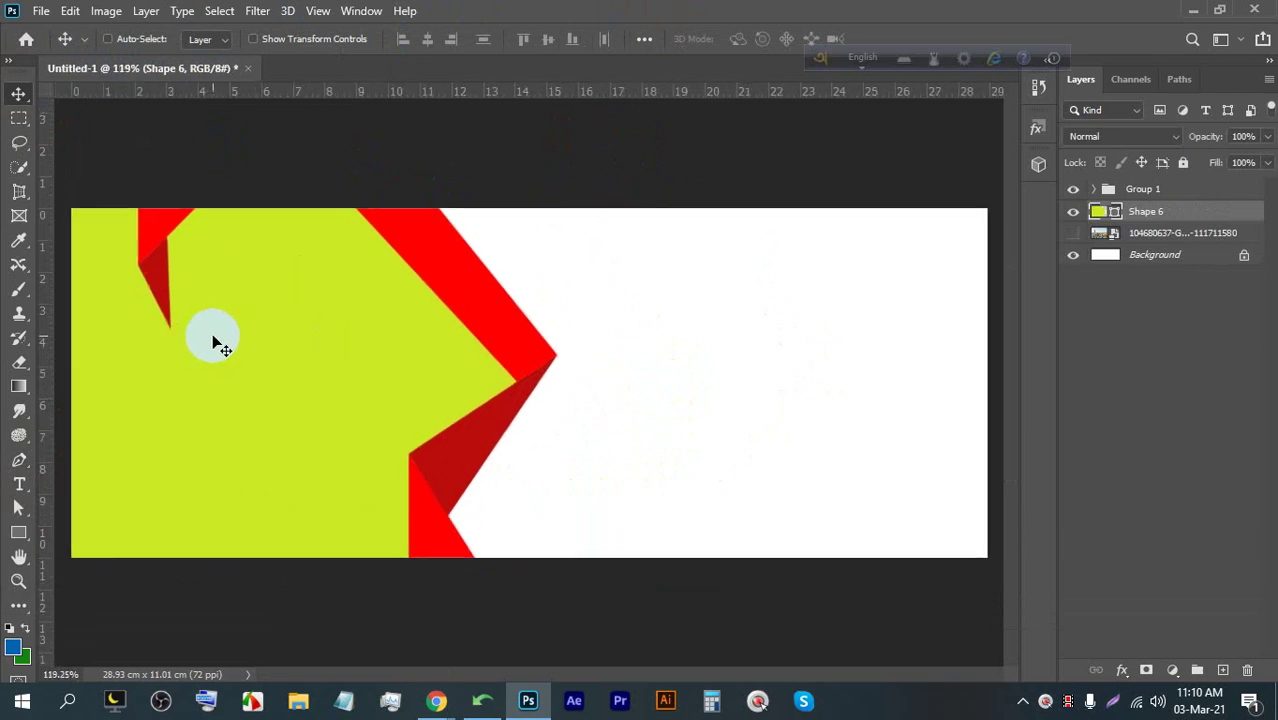
Show the city photo, move Shape 6 beneath it, and clip the photo to the shape with a clipping mask
{"action": "key", "text": "space"}
{"action": "left_click_drag", "start_coordinate": [362, 322], "coordinate": [659, 323]}
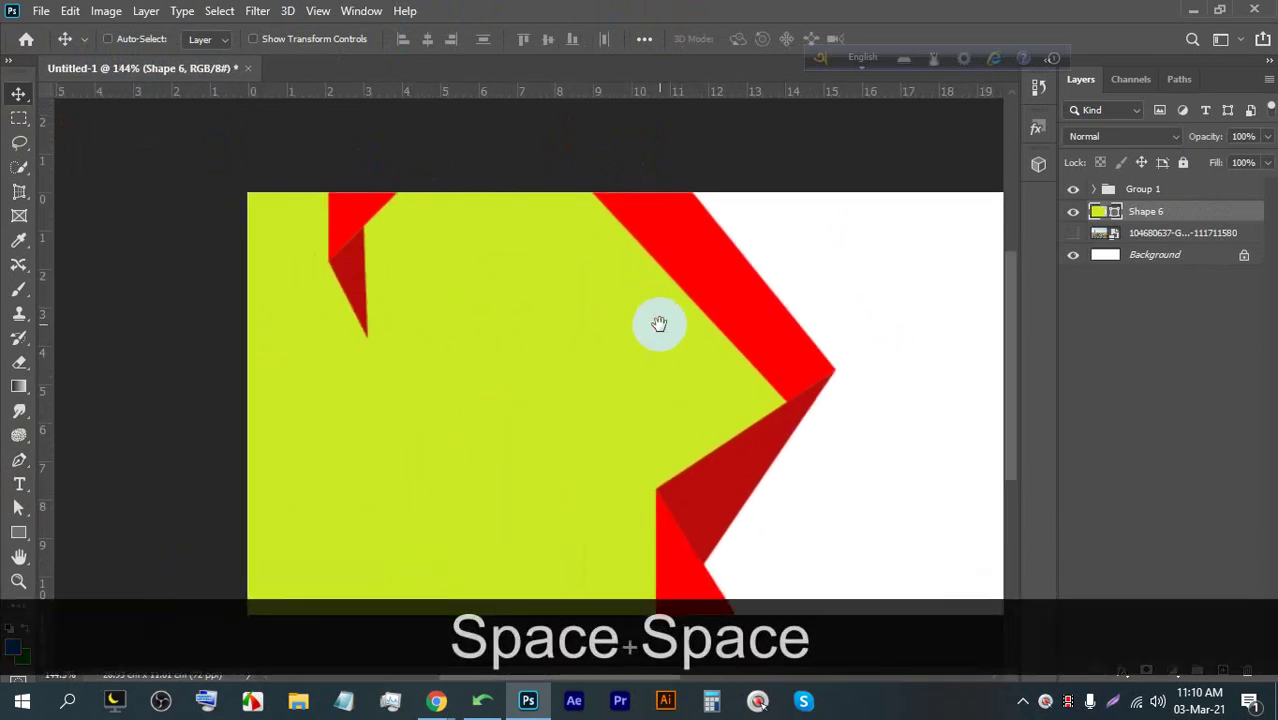
{"action": "left_click", "coordinate": [1076, 233]}
{"action": "left_click_drag", "start_coordinate": [1150, 212], "coordinate": [1165, 248]}
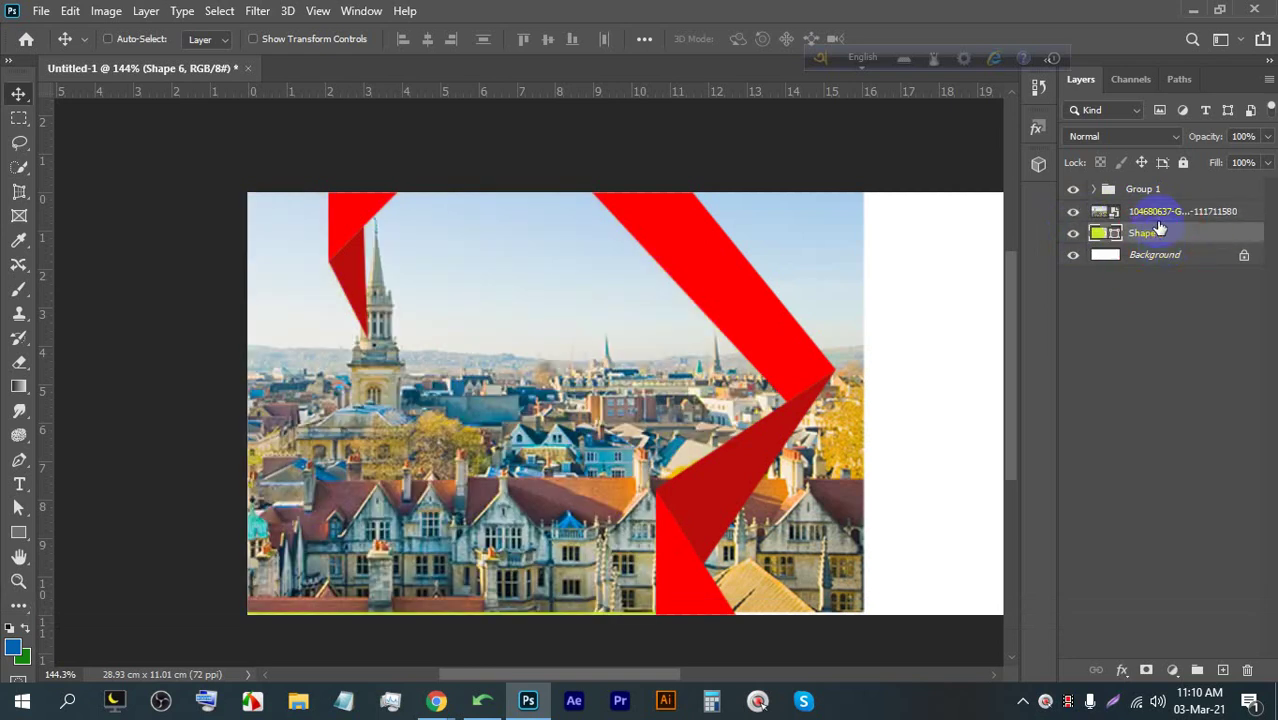
{"action": "right_click", "coordinate": [1150, 212]}
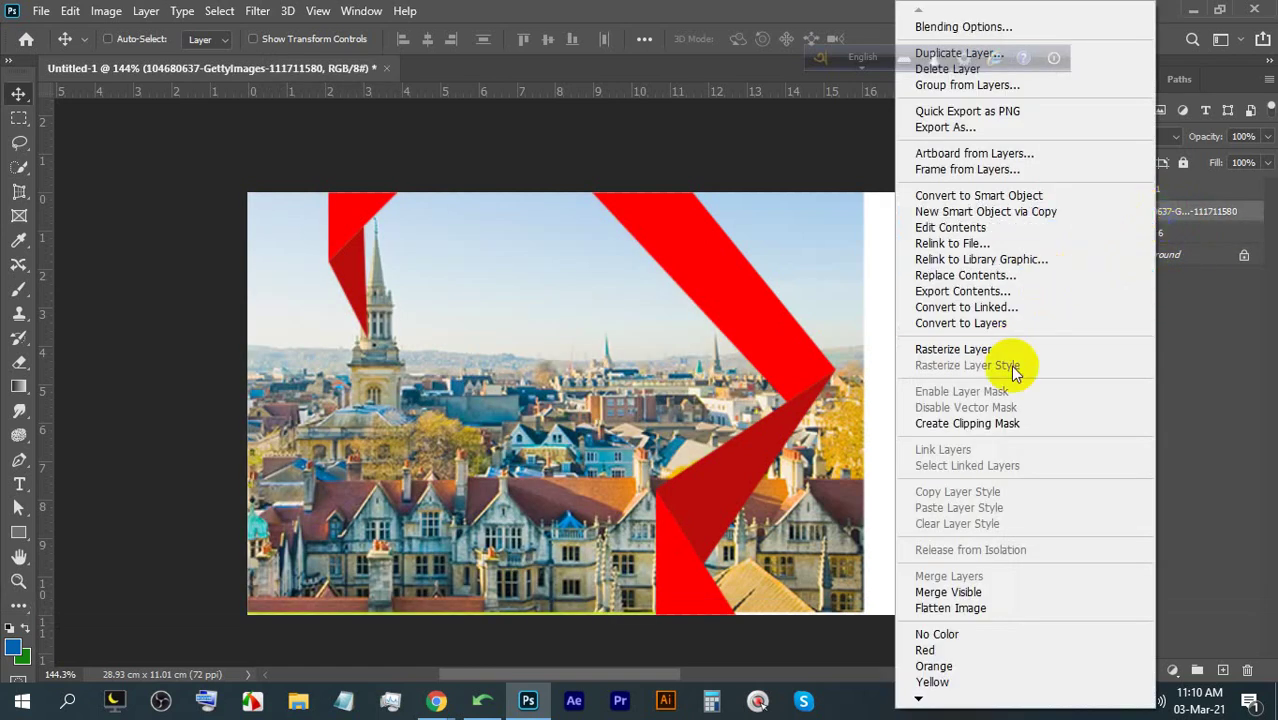
{"action": "left_click", "coordinate": [995, 423]}
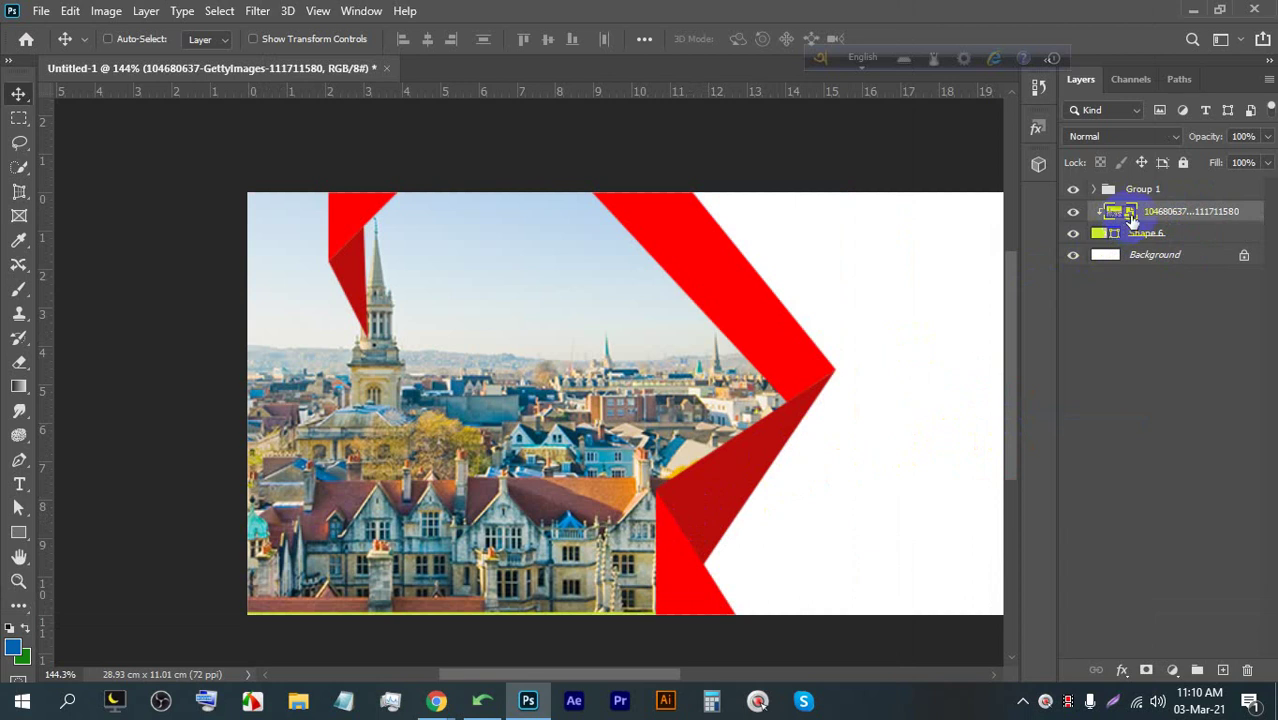
Lower the clipped city photo to cover the banner's full height and shift it left to X 176 px, Y 156 px
{"action": "left_click_drag", "start_coordinate": [497, 397], "coordinate": [497, 404]}
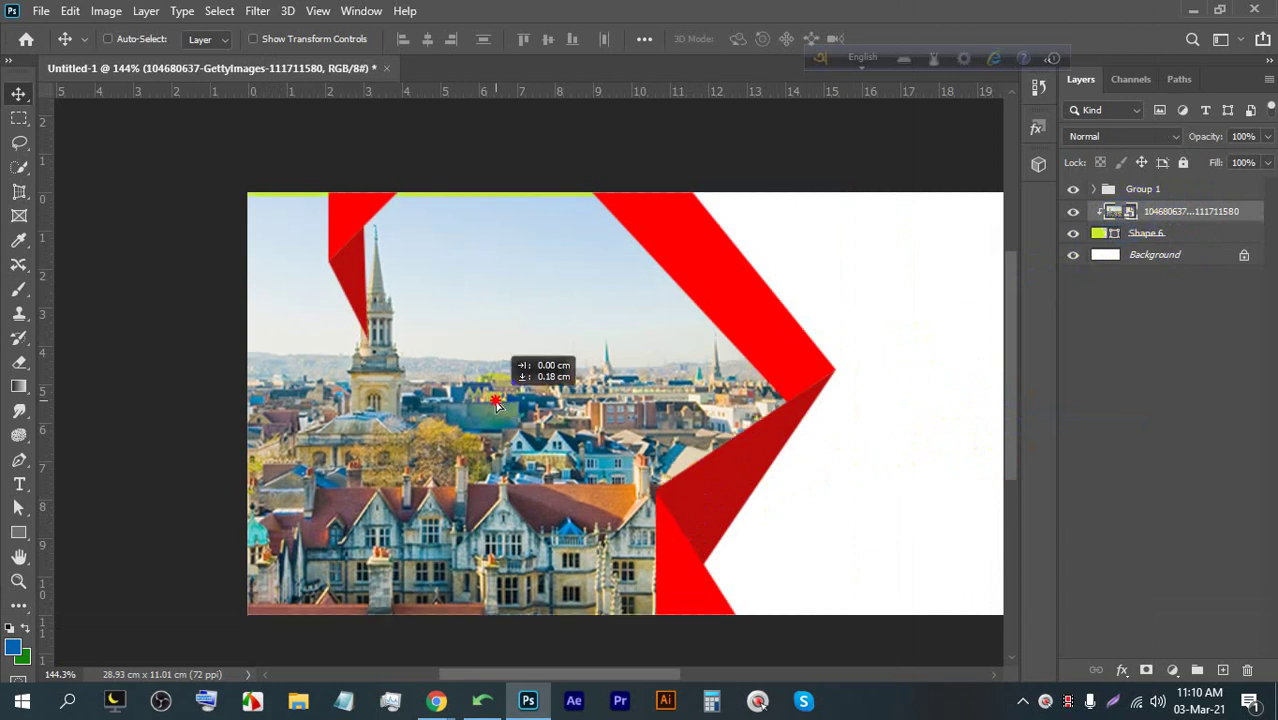
{"action": "key", "text": "ctrl+0"}
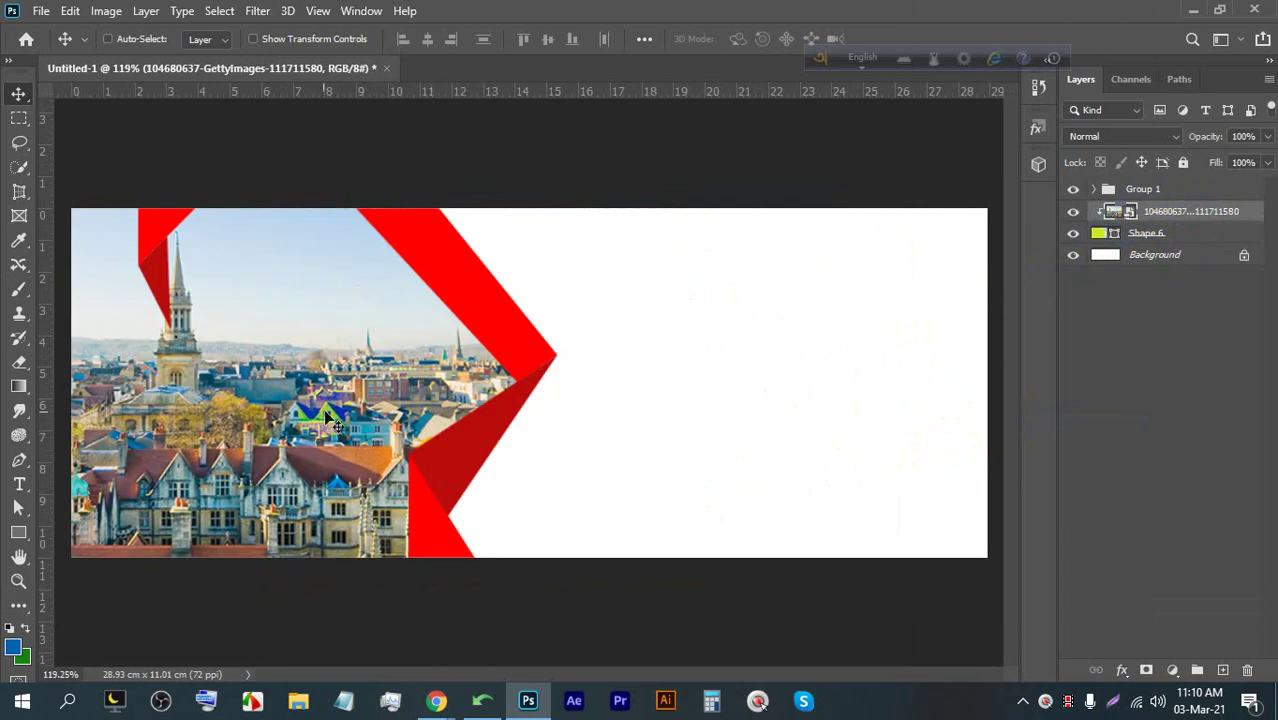
{"action": "scroll", "coordinate": [282, 342], "scroll_direction": "up", "scroll_amount": 2}
{"action": "left_click_drag", "start_coordinate": [282, 342], "coordinate": [570, 336]}
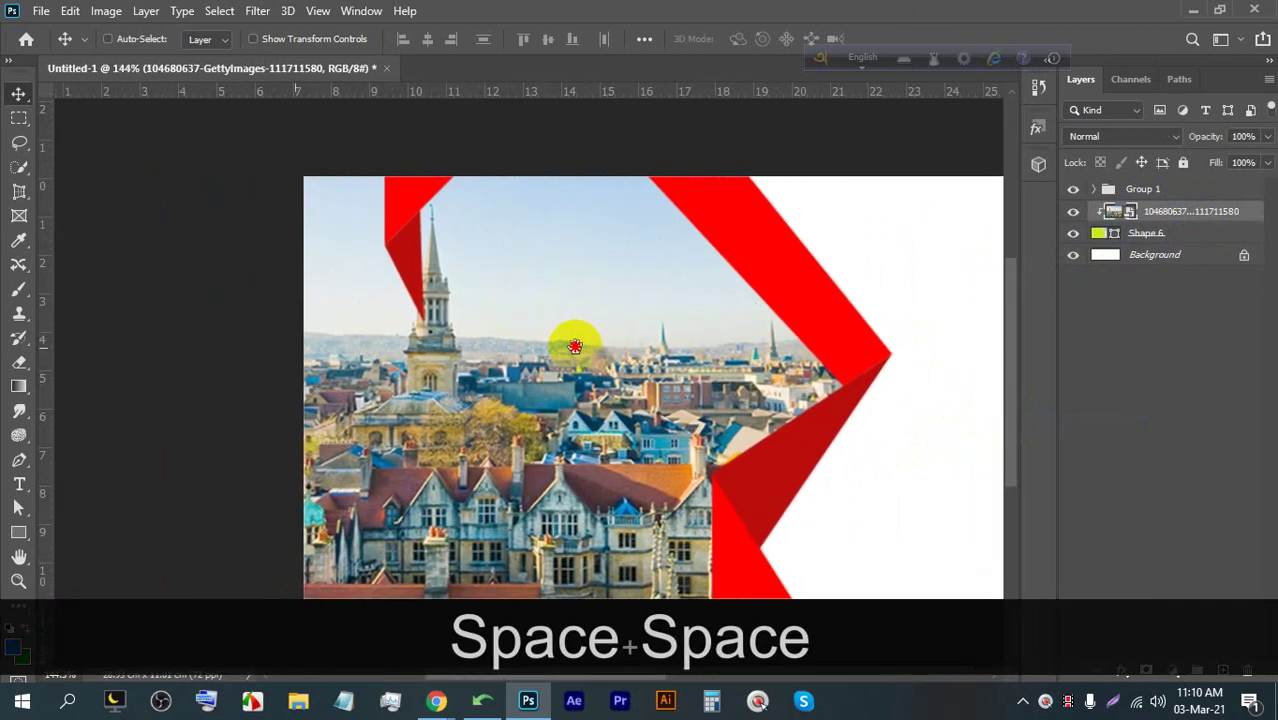
{"action": "key", "text": "ctrl+t"}
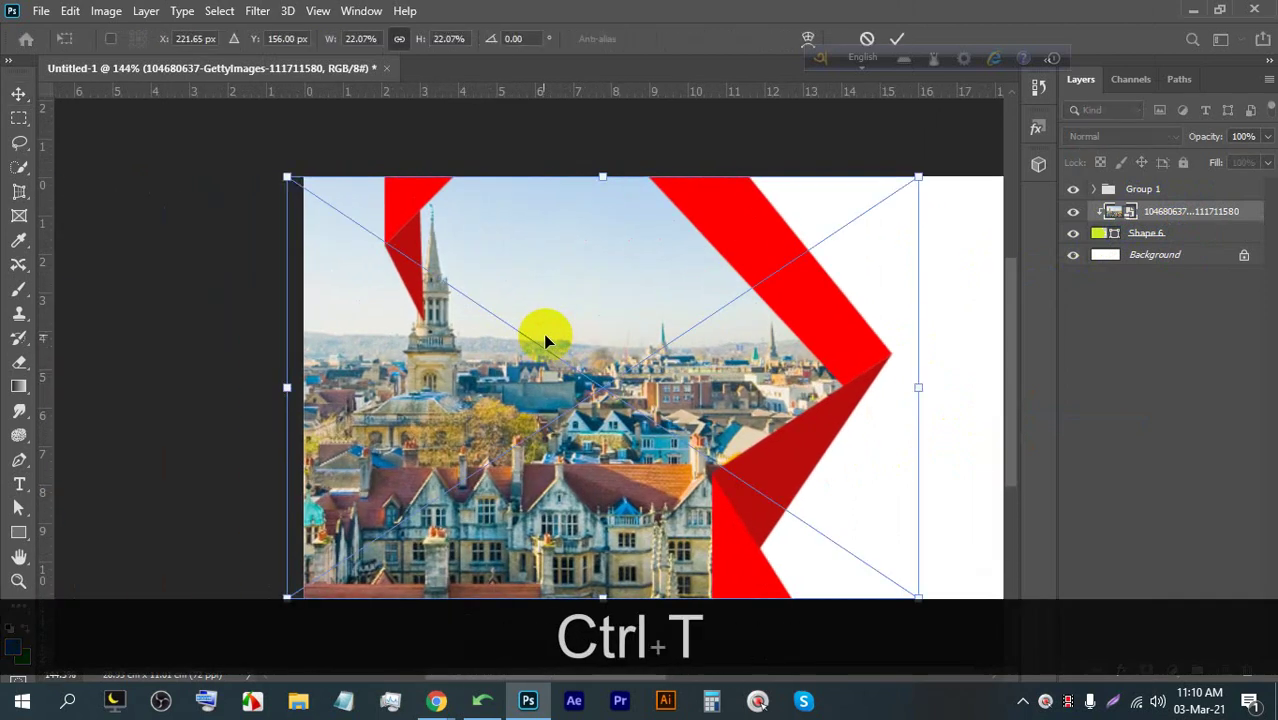
{"action": "scroll", "coordinate": [536, 330], "scroll_direction": "down", "scroll_amount": 1}
{"action": "left_click_drag", "start_coordinate": [529, 326], "coordinate": [517, 330]}
{"action": "left_click_drag", "start_coordinate": [484, 332], "coordinate": [471, 331]}
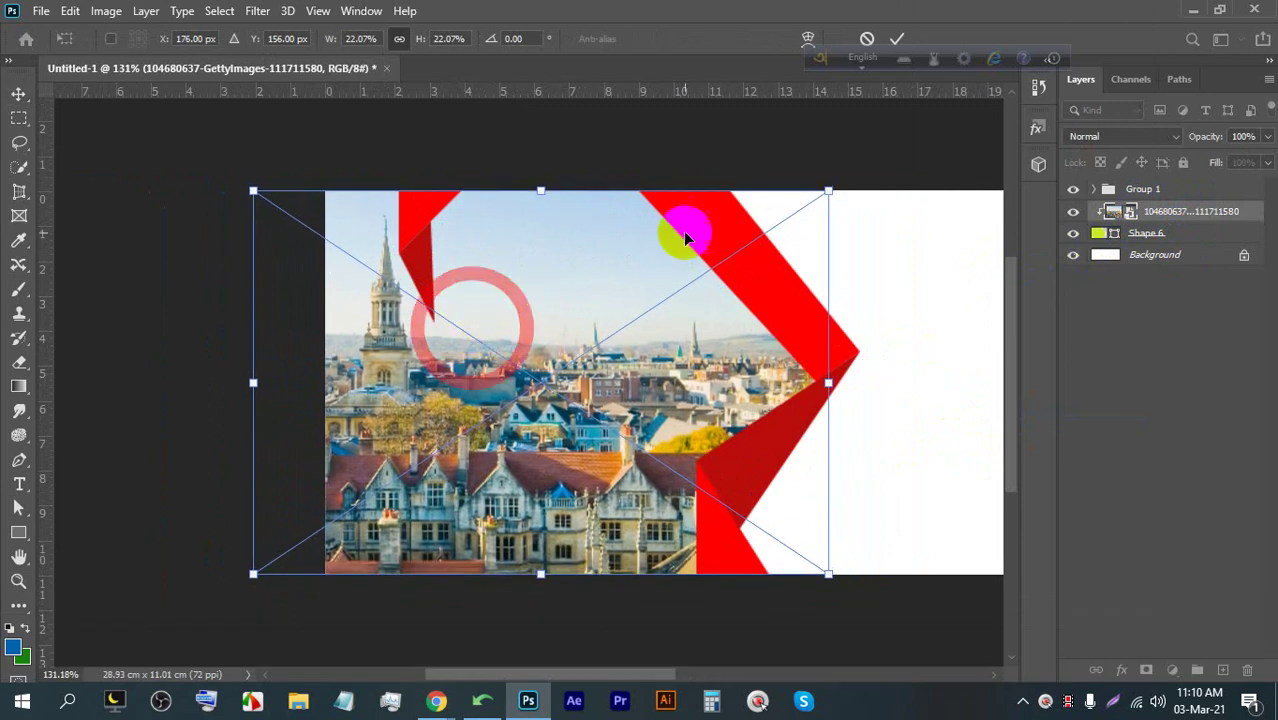
{"action": "left_click", "coordinate": [897, 38]}
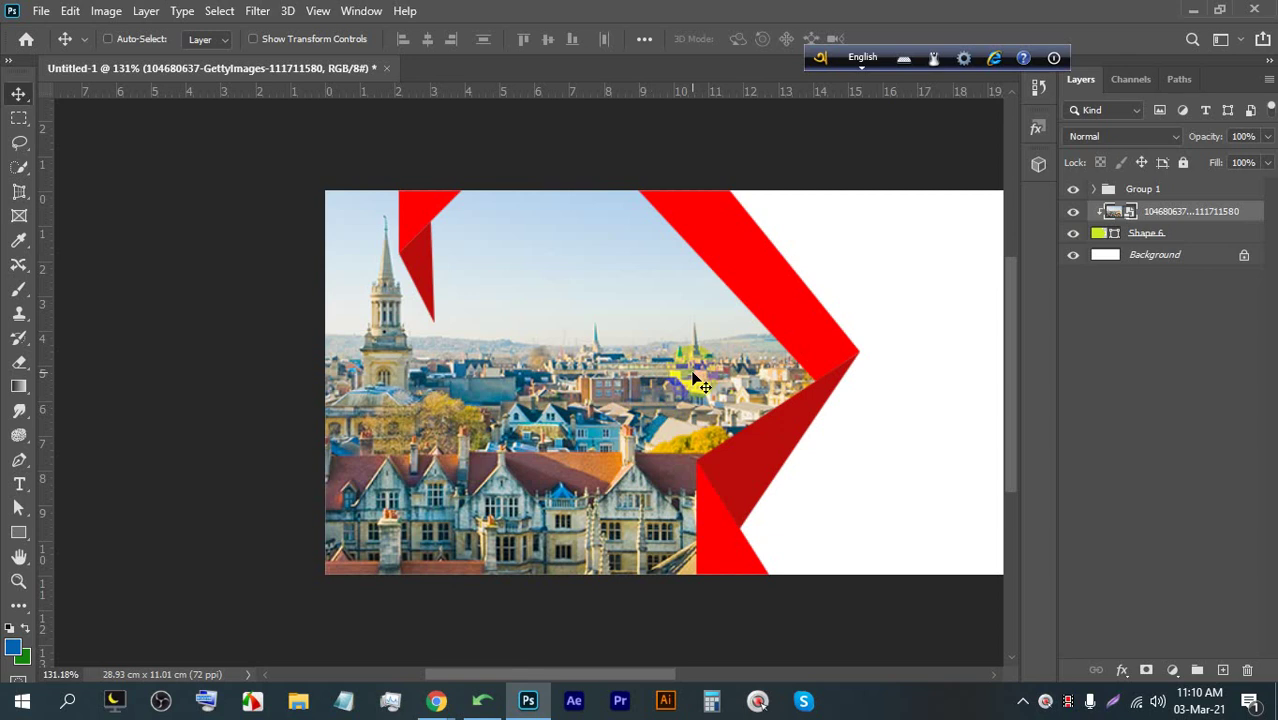
Delete the yellow-green shape layer beneath the city photo
{"action": "left_click", "coordinate": [1188, 242]}
{"action": "key", "text": "Delete"}
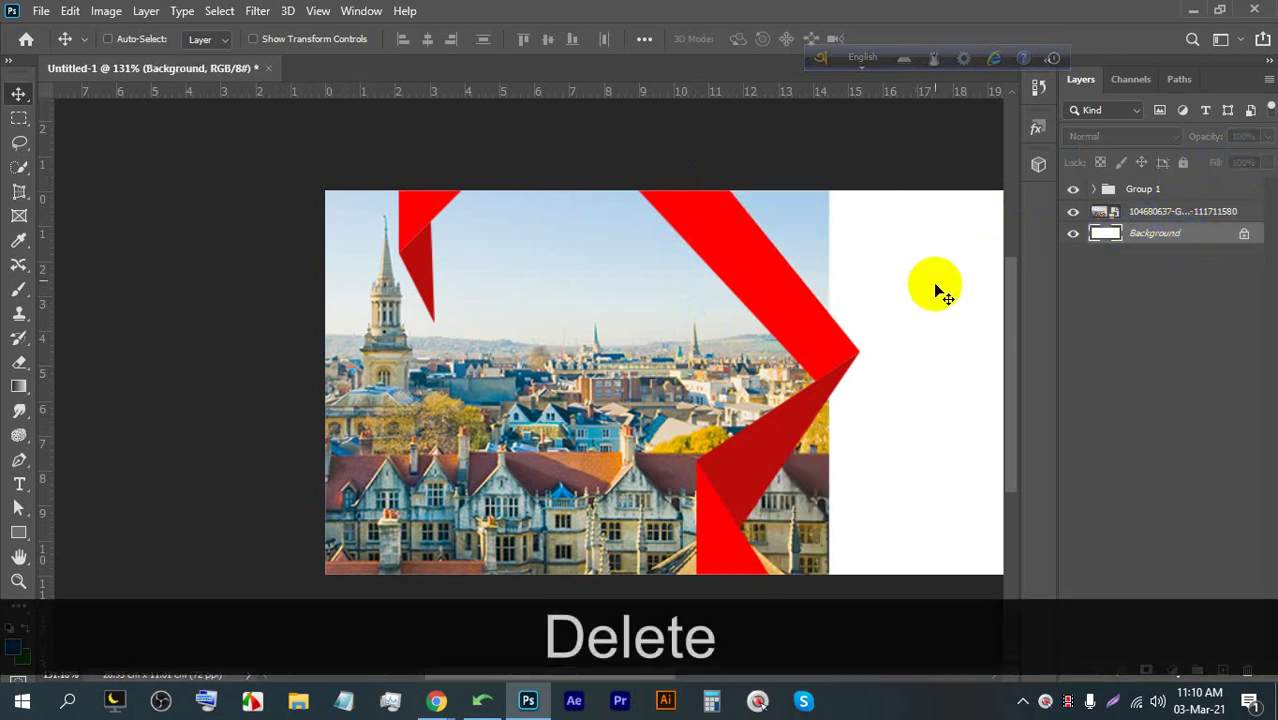
Hide the city photo and draw a closed Pen shape about 423 × 344 px above the Background, following the large ribbon's folds and the canvas edges
{"action": "left_click", "coordinate": [1073, 212]}
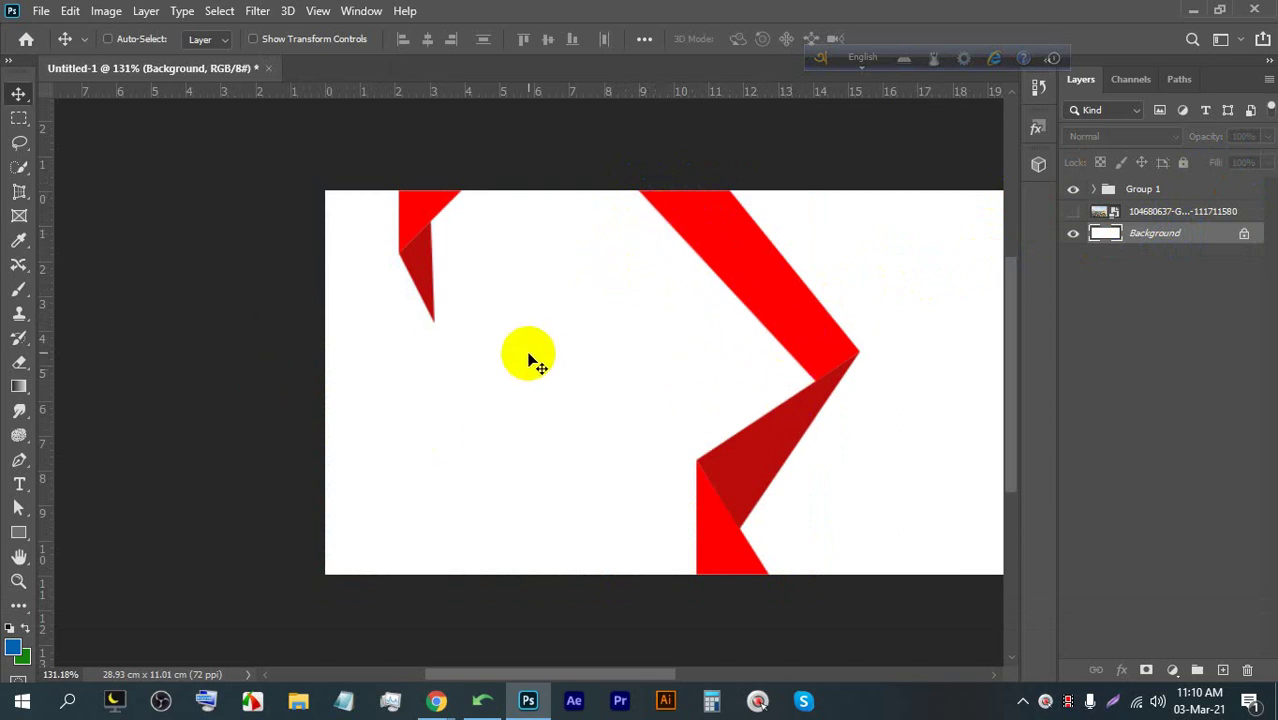
{"action": "key", "text": "ctrl+1"}
{"action": "key", "text": "ctrl+0"}
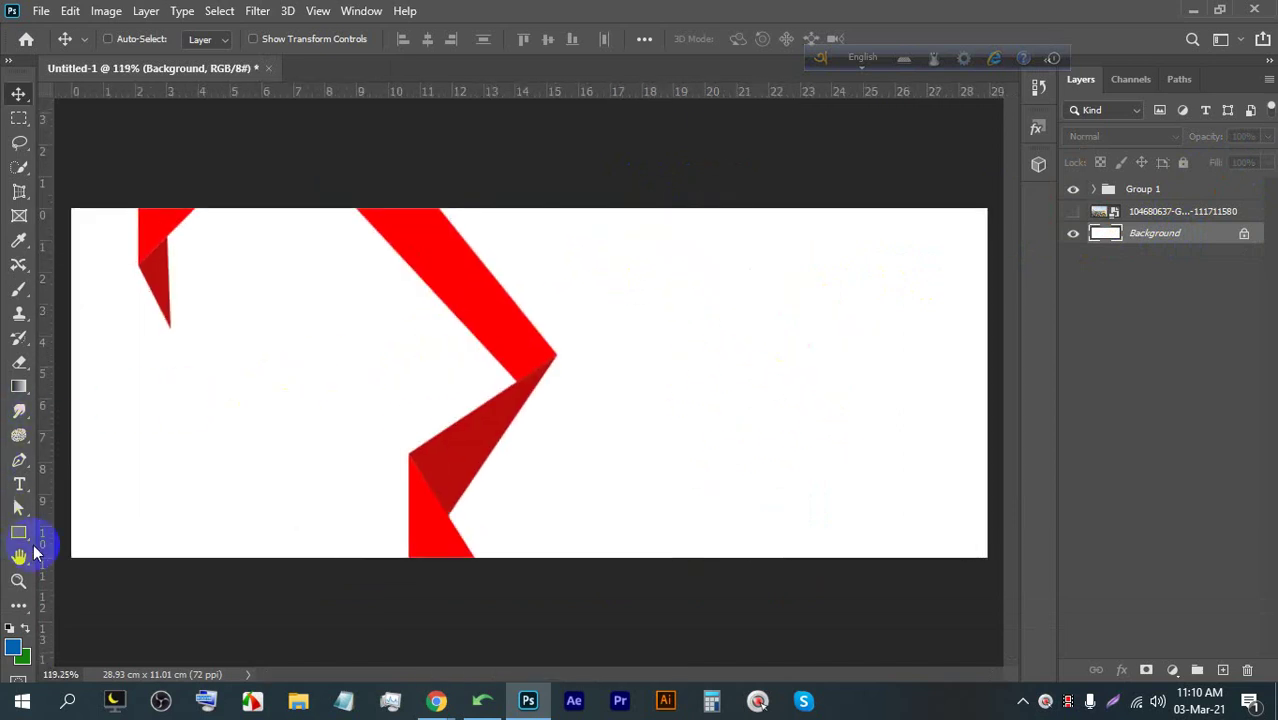
{"action": "left_click", "coordinate": [20, 460]}
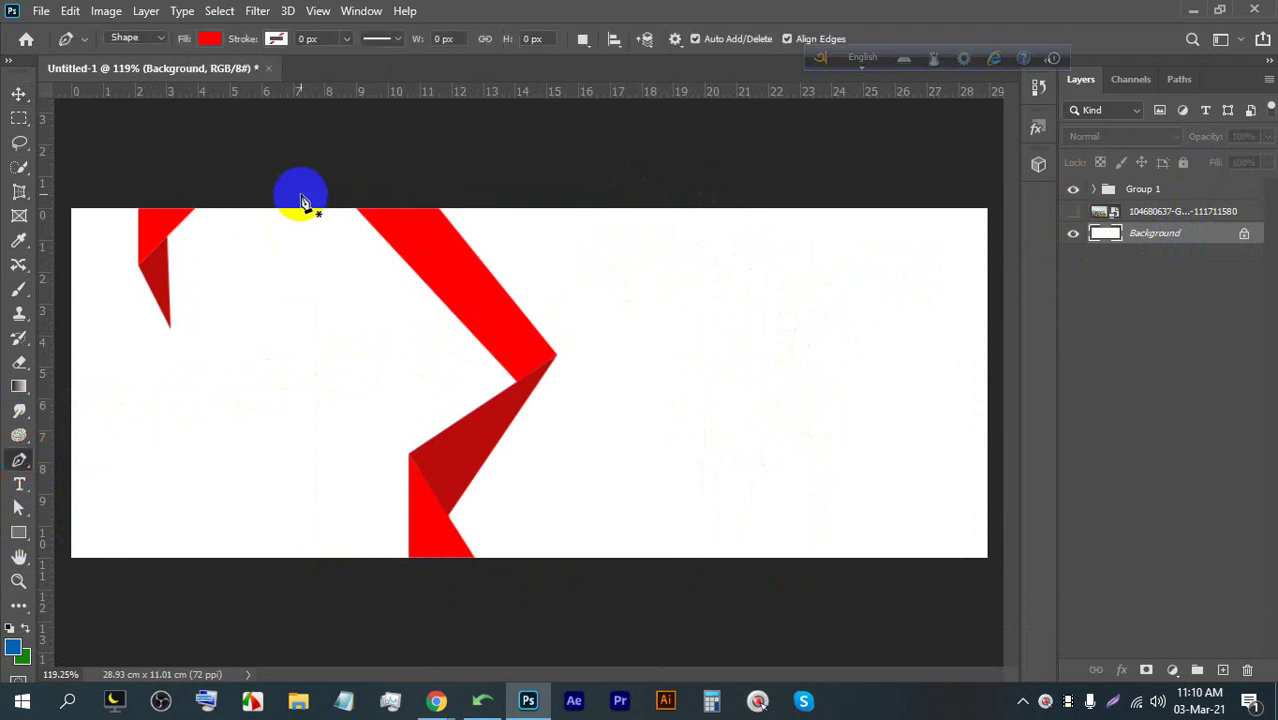
{"action": "left_click", "coordinate": [387, 191]}
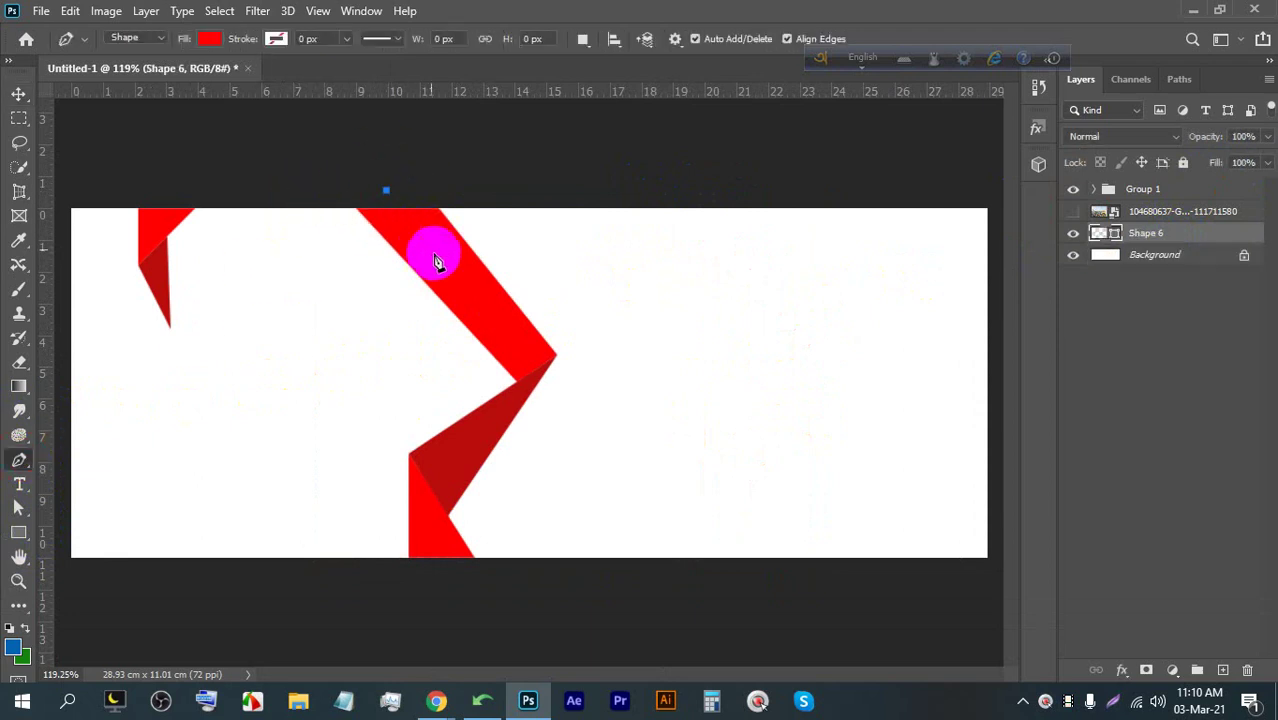
{"action": "left_click", "coordinate": [533, 377]}
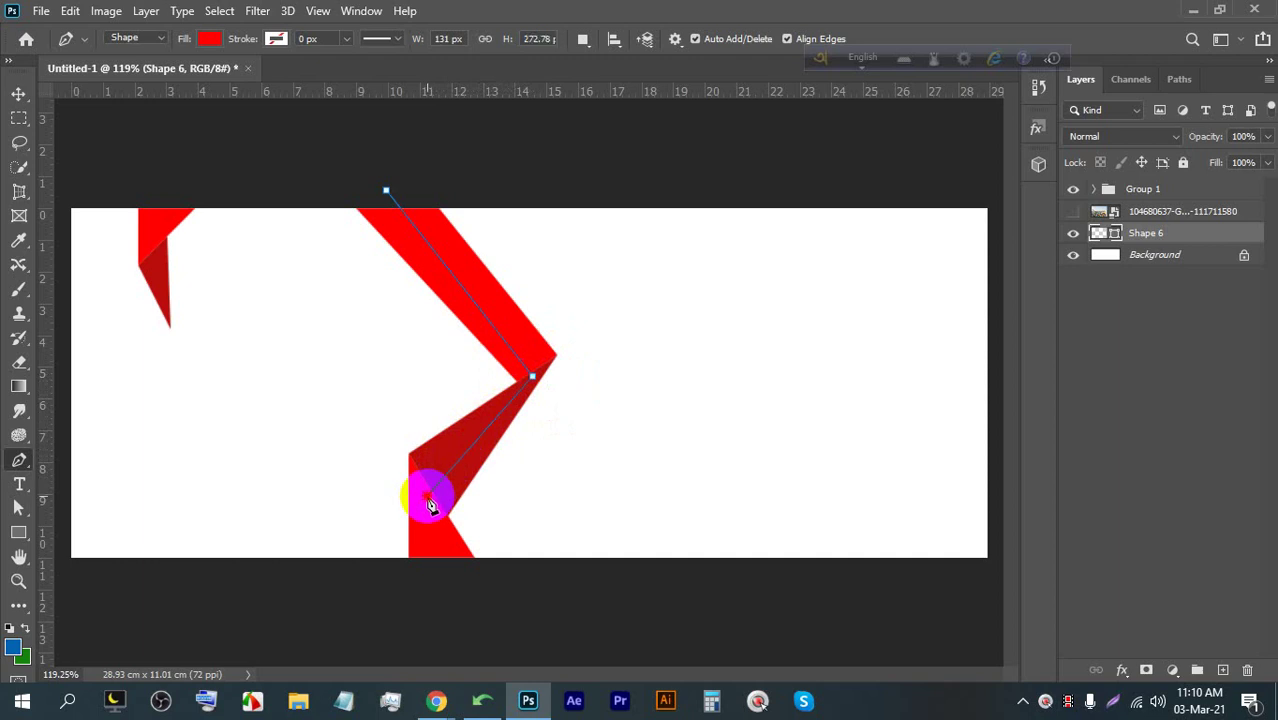
{"action": "left_click_drag", "start_coordinate": [428, 497], "coordinate": [427, 550]}
{"action": "left_click", "coordinate": [446, 568]}
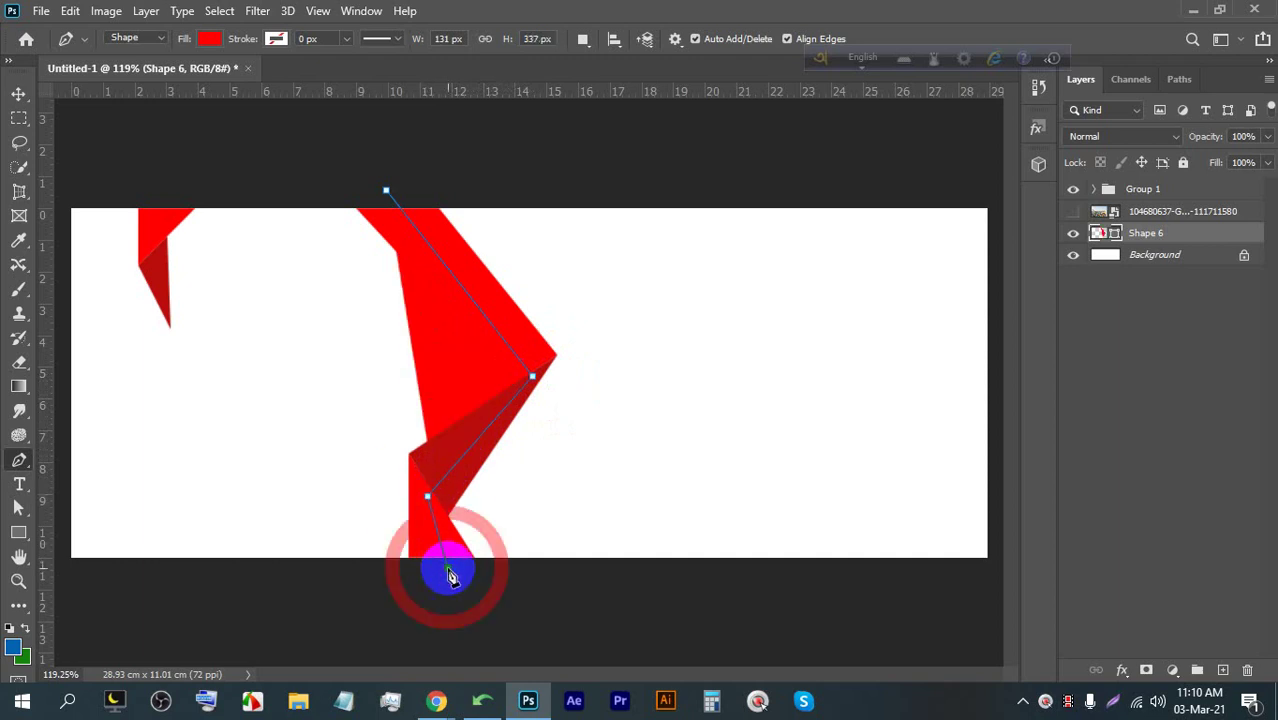
{"action": "left_click", "coordinate": [62, 568]}
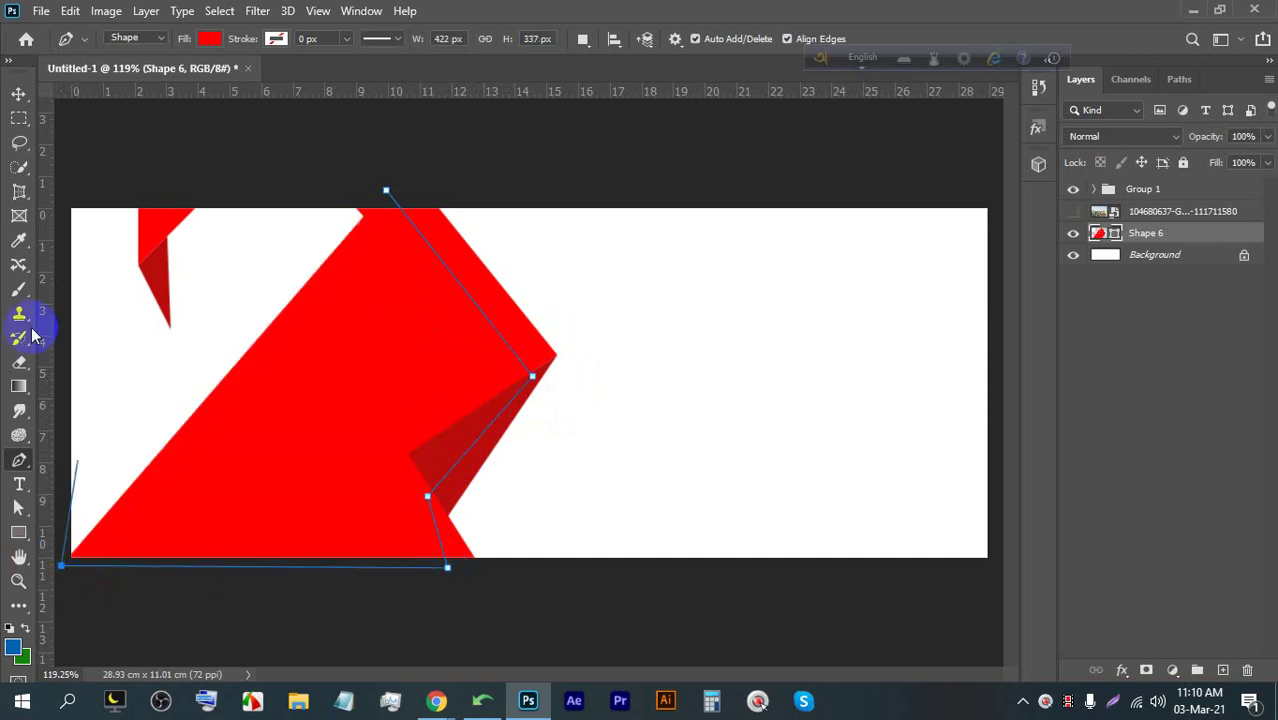
{"action": "left_click", "coordinate": [61, 186]}
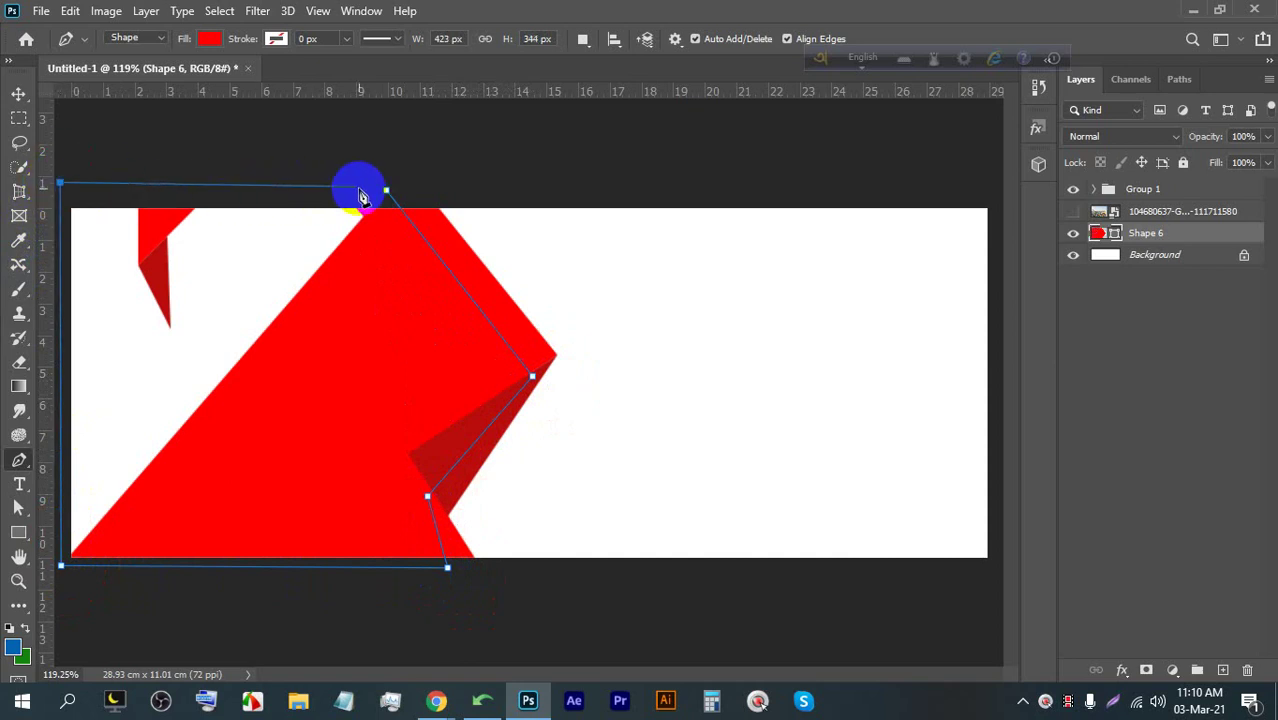
{"action": "left_click", "coordinate": [387, 191]}
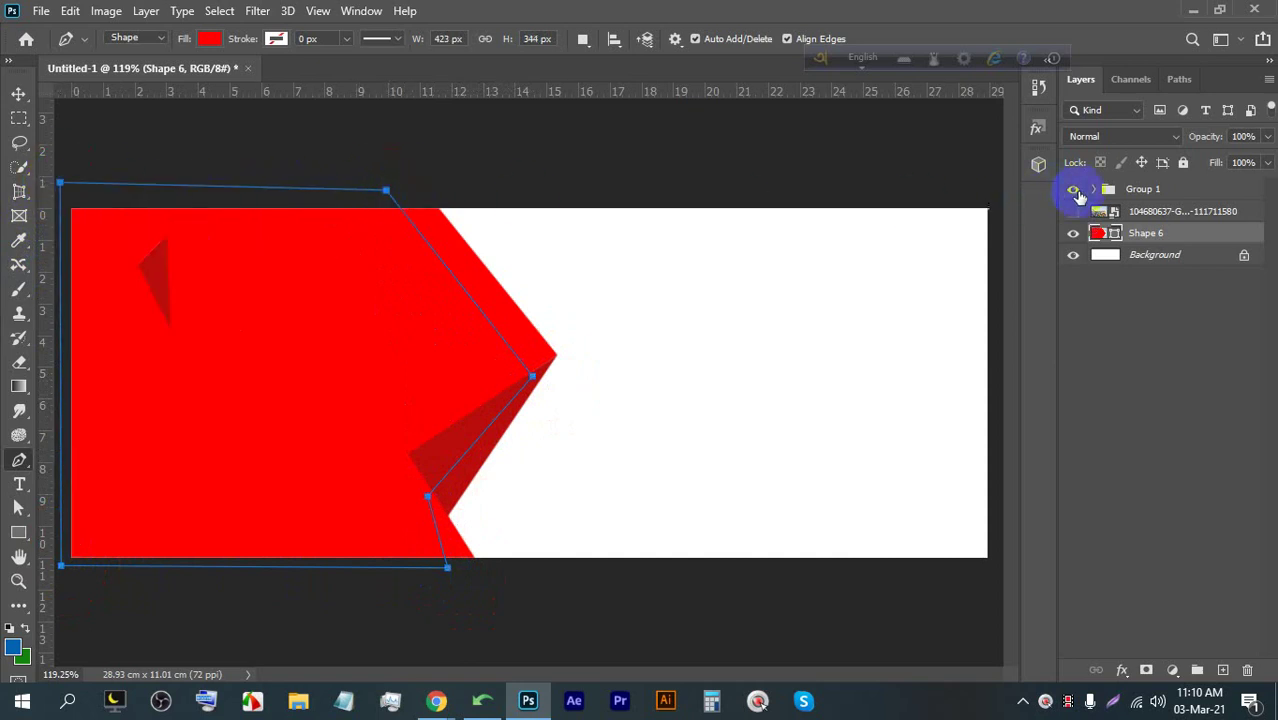
Change the fill of Shape 6 to black
{"action": "double_click", "coordinate": [1106, 234]}
{"action": "left_click_drag", "start_coordinate": [790, 380], "coordinate": [772, 411]}
{"action": "left_click", "coordinate": [1049, 168]}
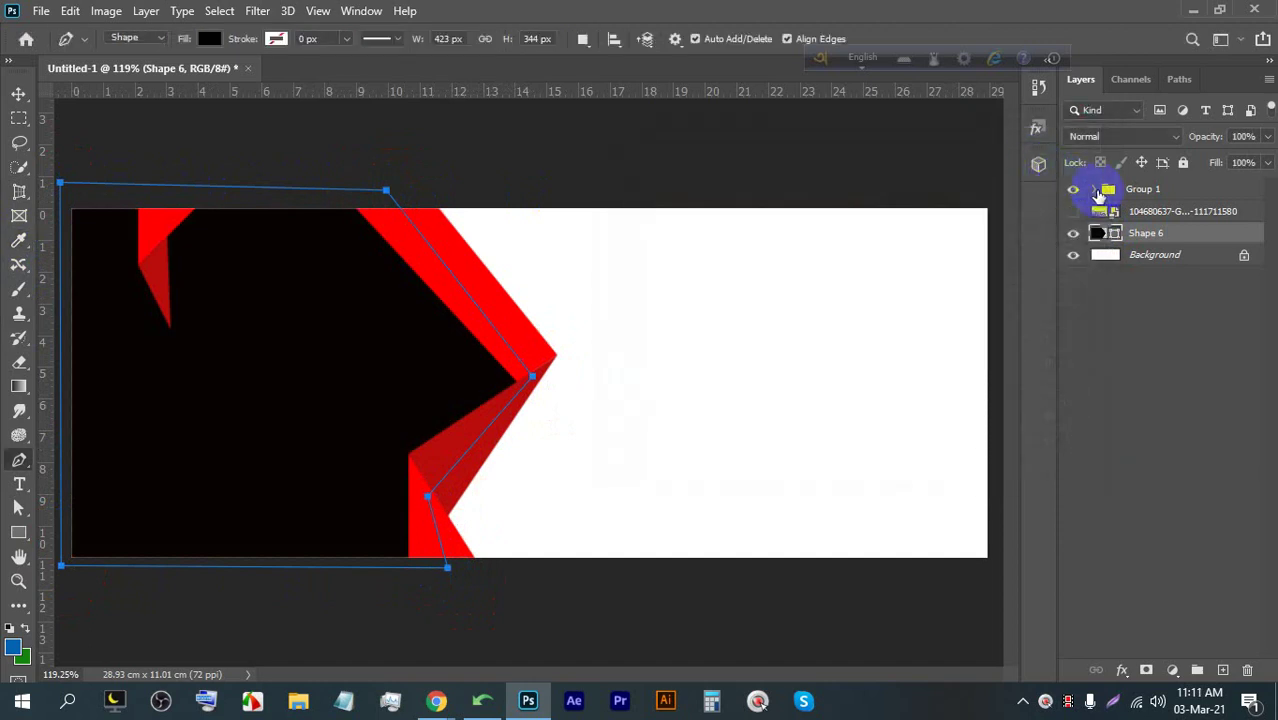
Show the city photo layer and clip it to the black shape with a clipping mask
{"action": "left_click", "coordinate": [1073, 212]}
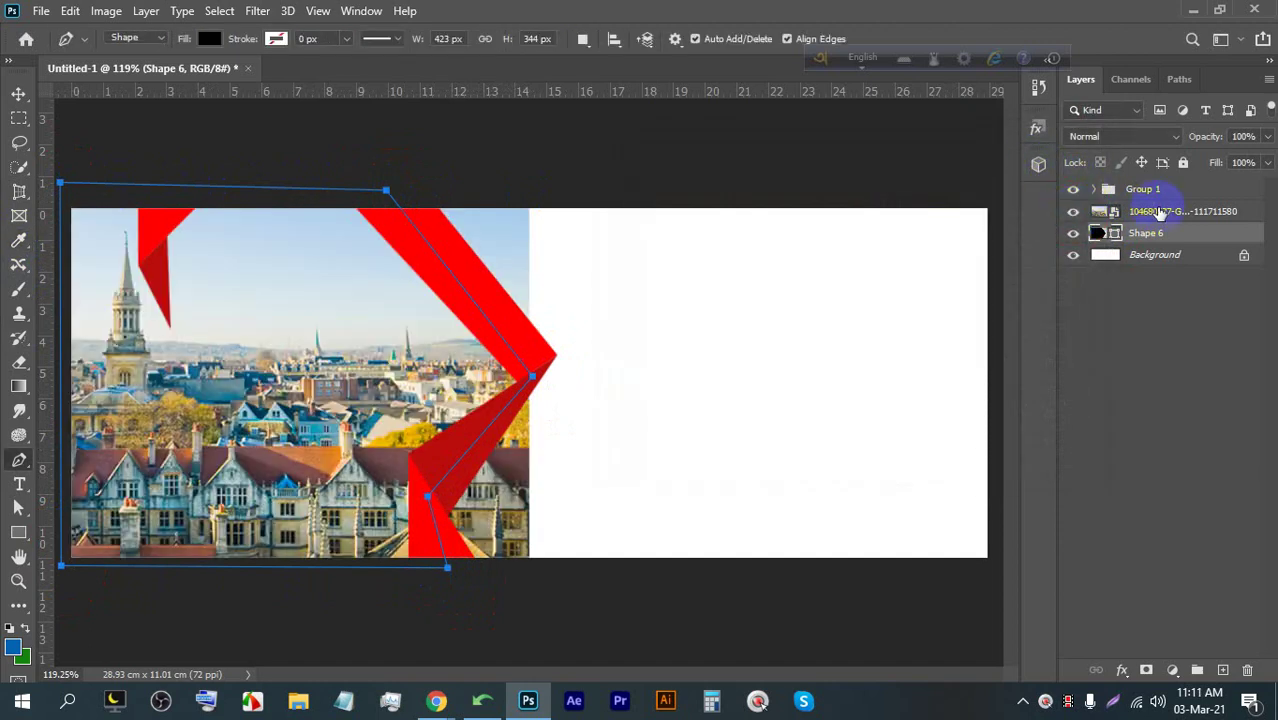
{"action": "right_click", "coordinate": [1159, 214]}
{"action": "left_click", "coordinate": [980, 424]}
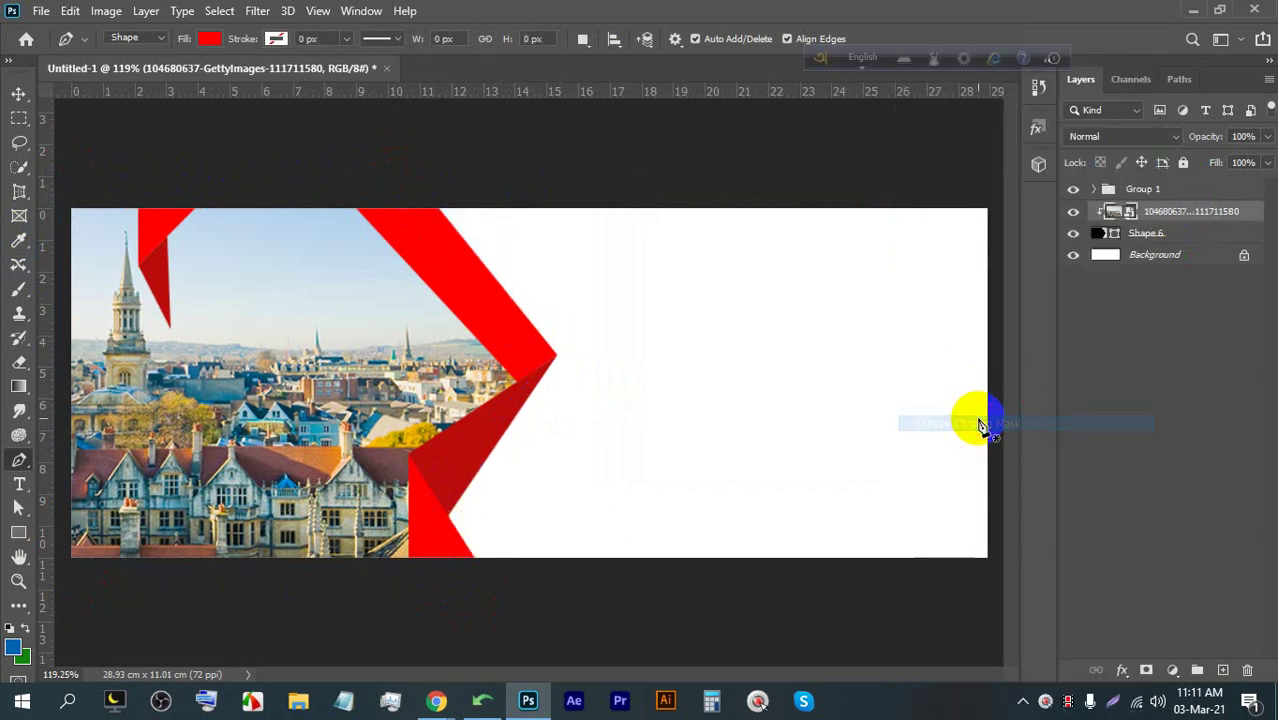
{"action": "left_click", "coordinate": [834, 346]}
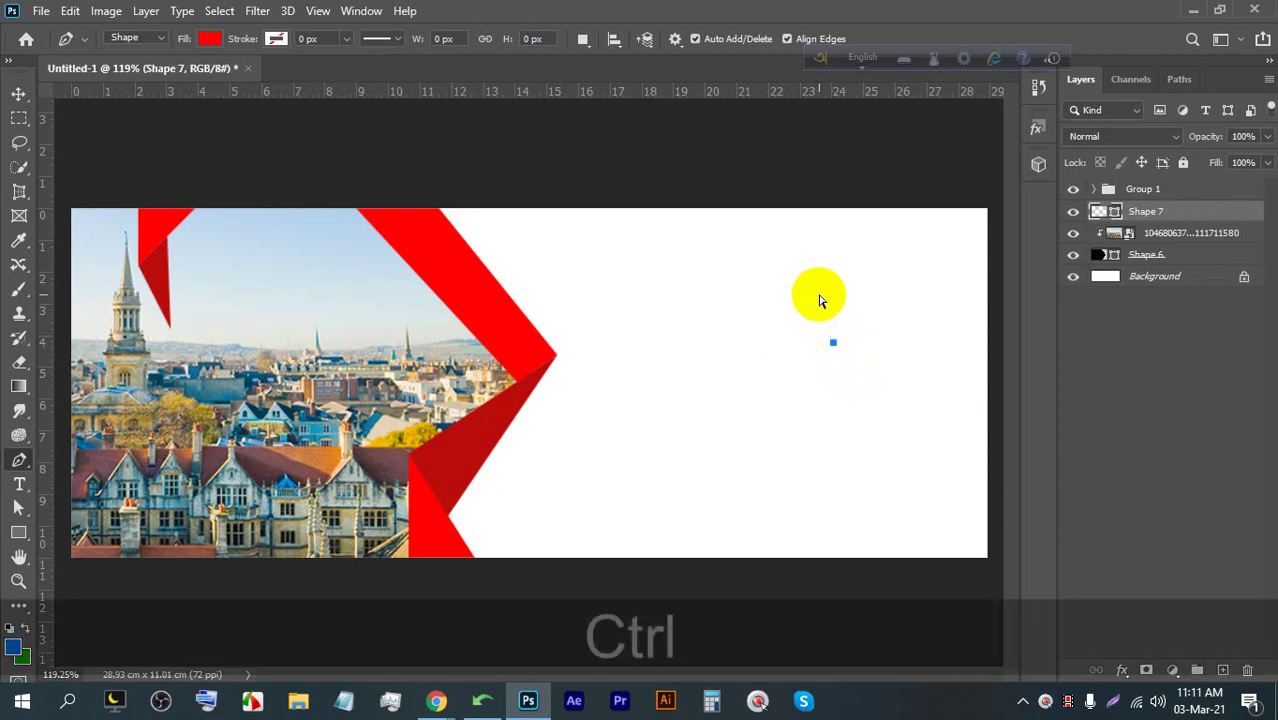
Undo the stray pen shape and add a placeholder text line in the banner's white area, above Group 1
{"action": "key", "text": "ctrl+z"}
{"action": "left_click", "coordinate": [1143, 190]}
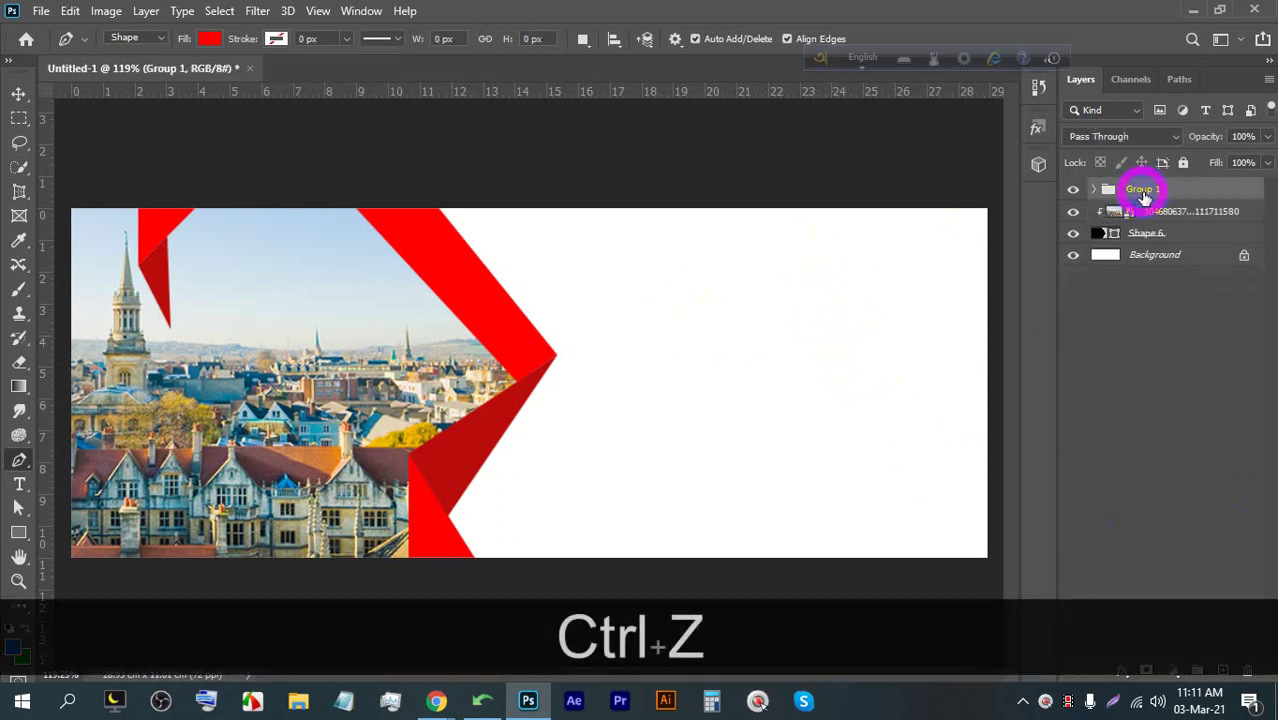
{"action": "scroll", "coordinate": [713, 371], "scroll_direction": "up", "scroll_amount": 2}
{"action": "left_click_drag", "start_coordinate": [787, 294], "coordinate": [639, 257]}
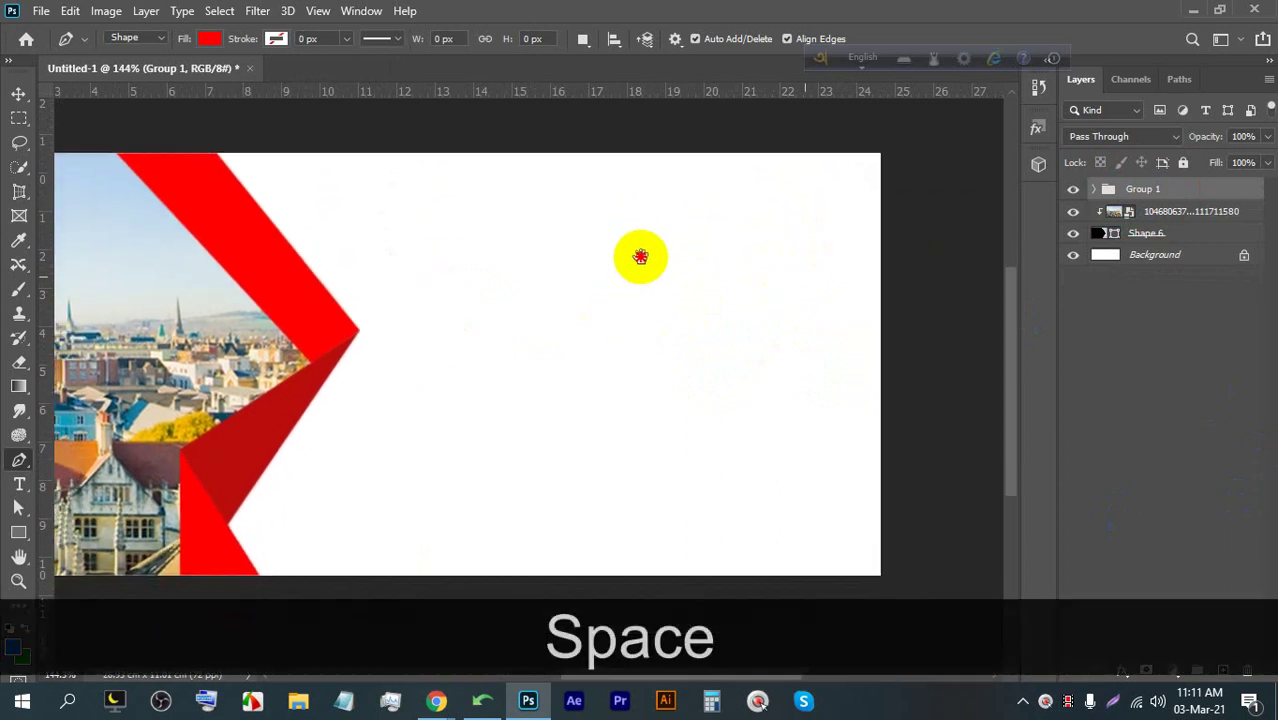
{"action": "scroll", "coordinate": [645, 317], "scroll_direction": "up", "scroll_amount": 1}
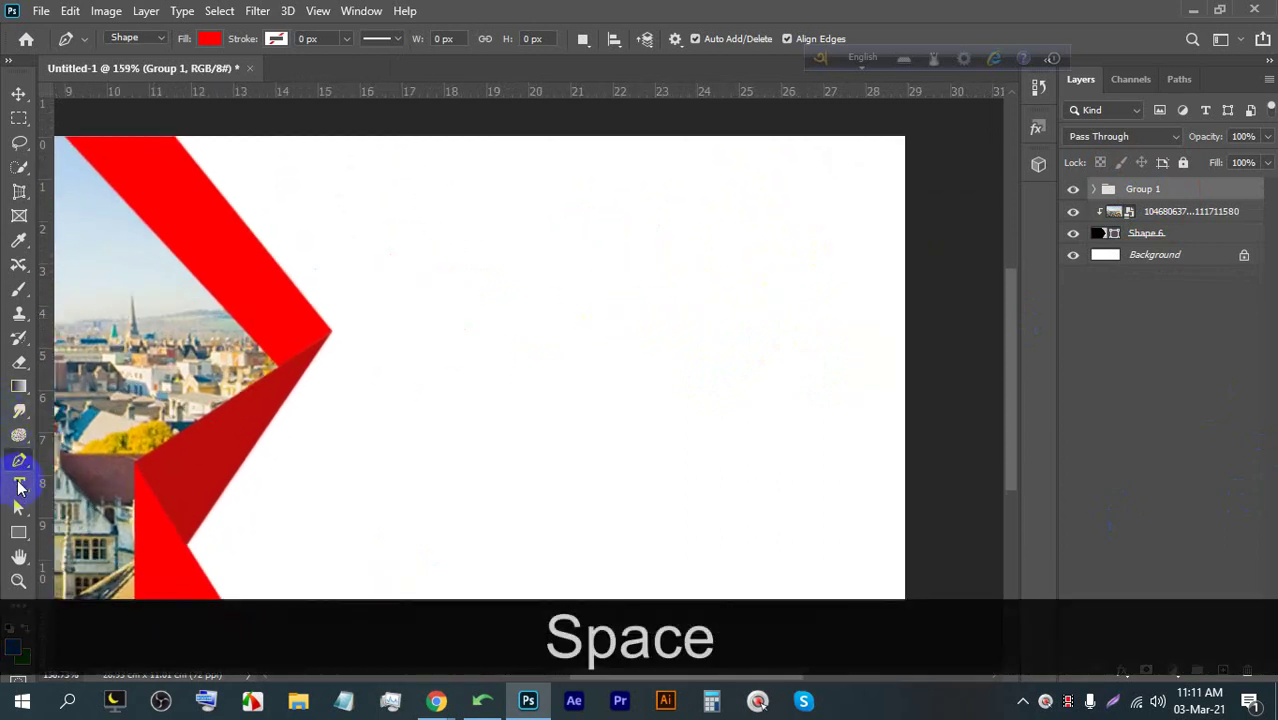
{"action": "left_click", "coordinate": [20, 487]}
{"action": "left_click", "coordinate": [451, 258]}
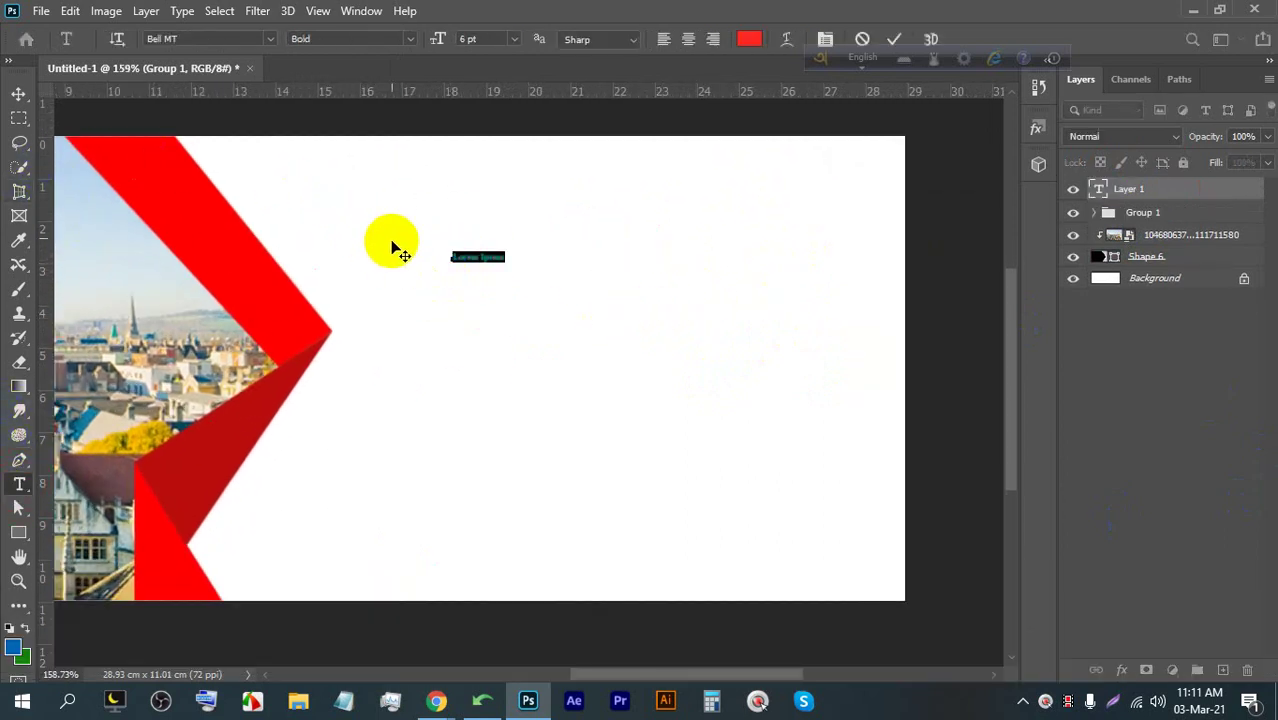
{"action": "key", "text": "ctrl"}
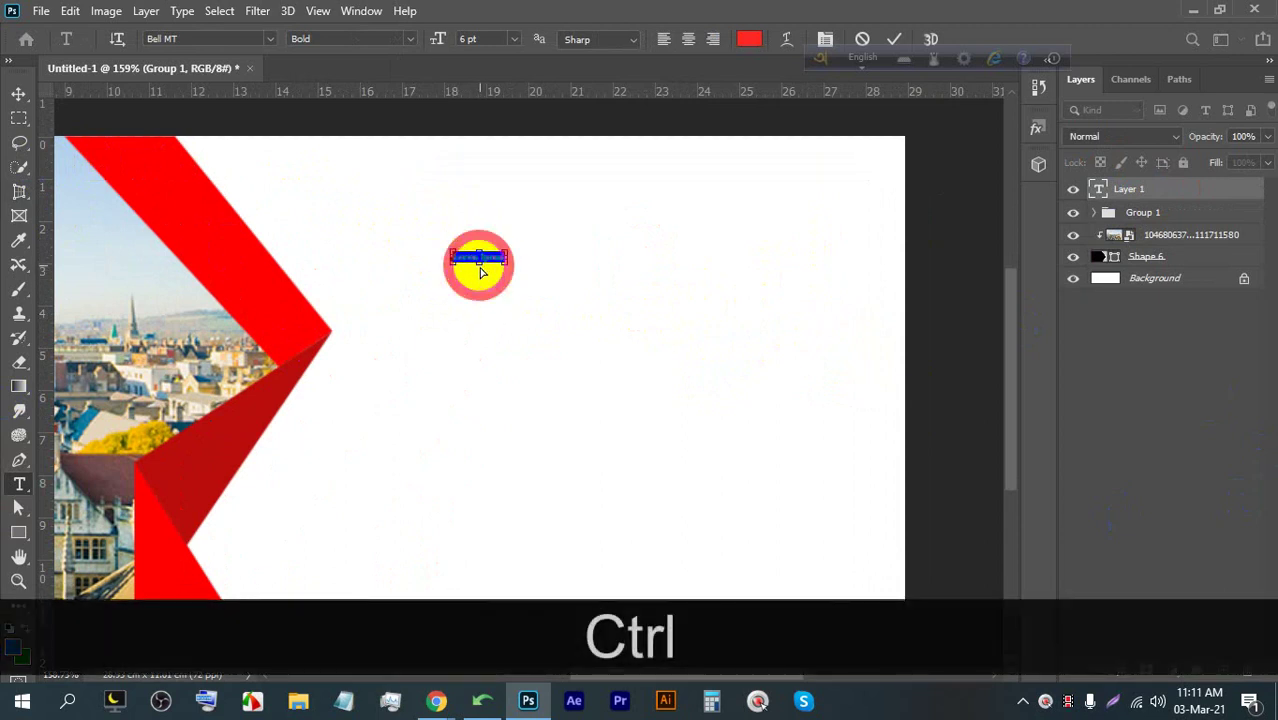
{"action": "key", "text": "ctrl"}
{"action": "left_click", "coordinate": [897, 40]}
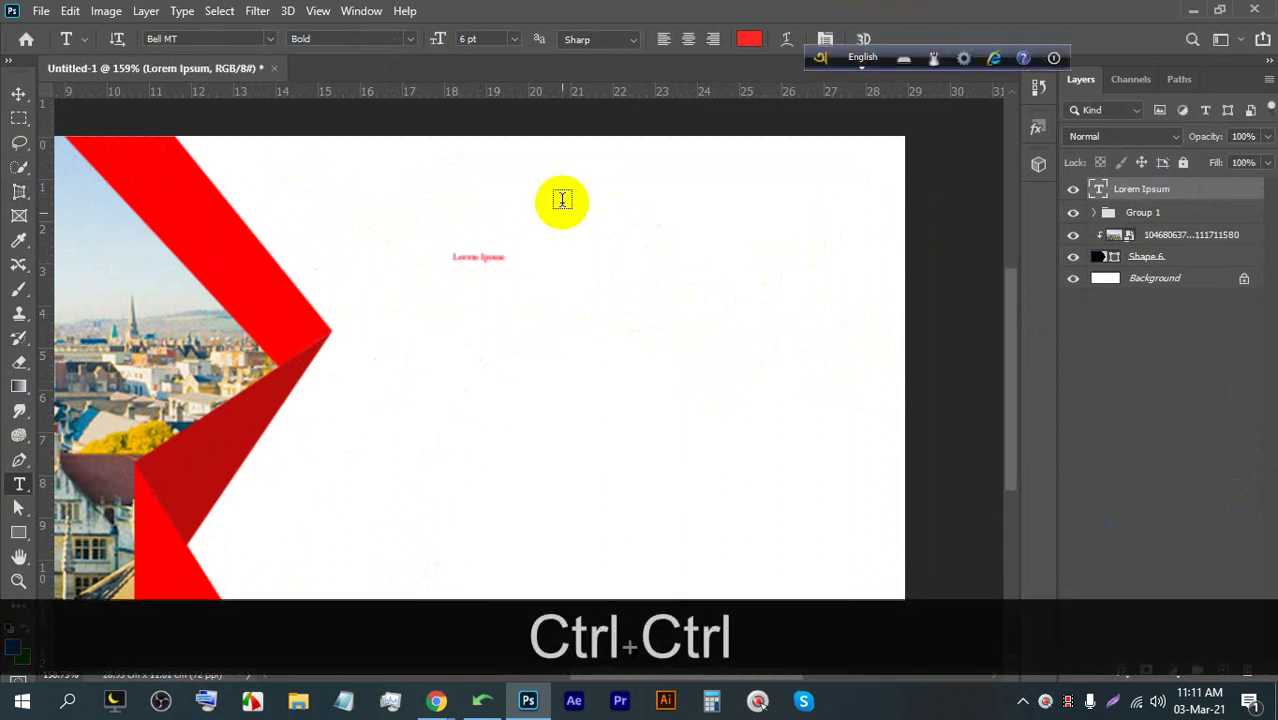
Scale the Lorem Ipsum text up to about 65 pt across the white area with Free Transform
{"action": "left_click", "coordinate": [18, 93]}
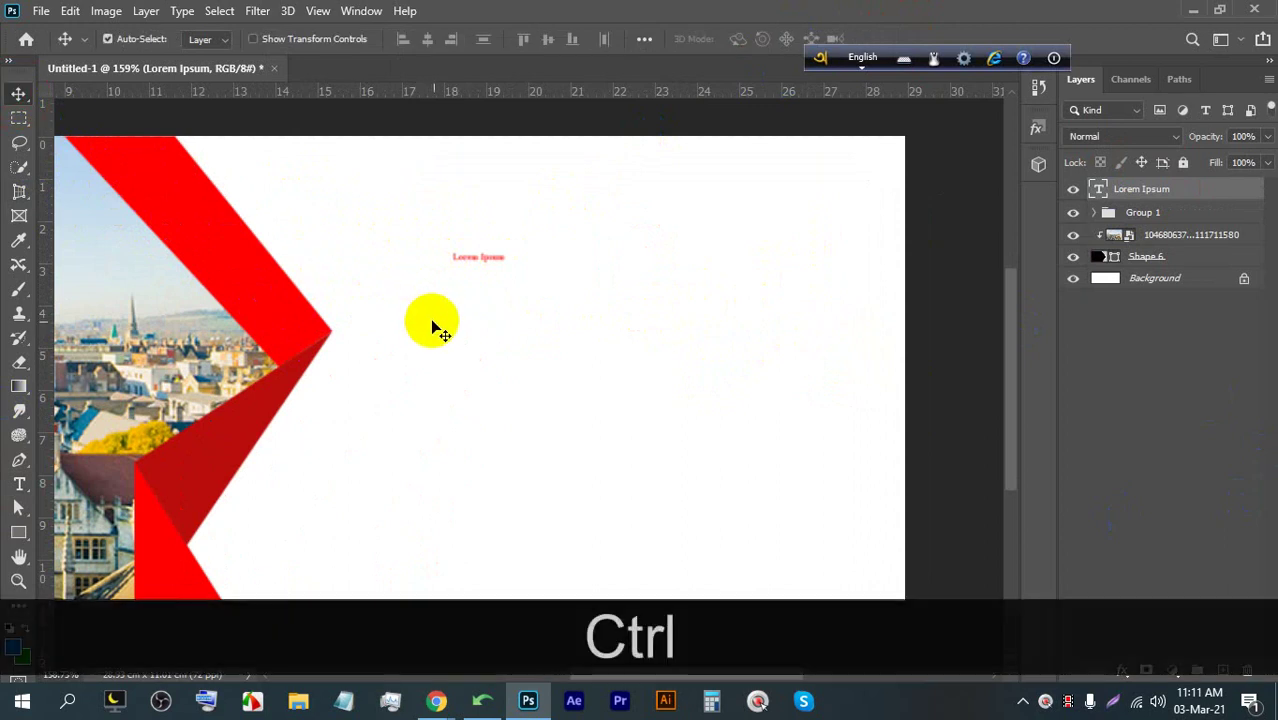
{"action": "key", "text": "ctrl+t"}
{"action": "left_click_drag", "start_coordinate": [474, 264], "coordinate": [599, 228]}
{"action": "double_click", "coordinate": [532, 250]}
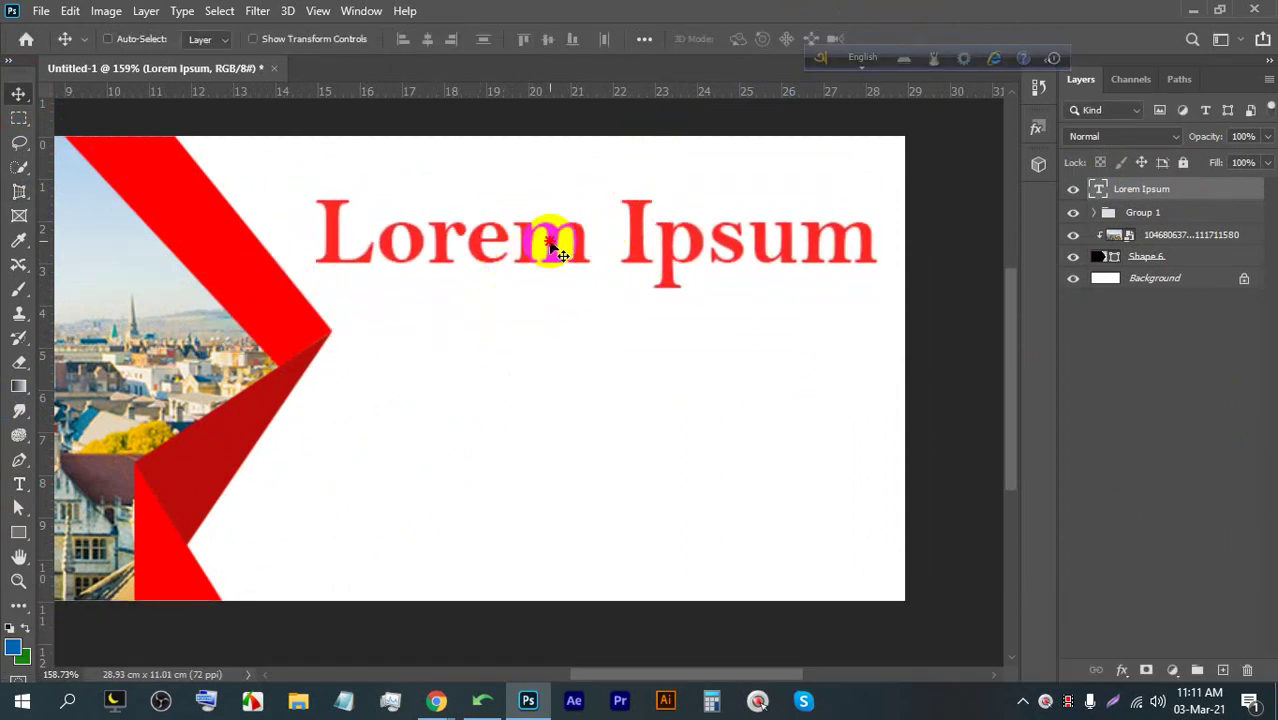
Replace the placeholder text with "WEB BANNER" in capitals
{"action": "double_click", "coordinate": [551, 246]}
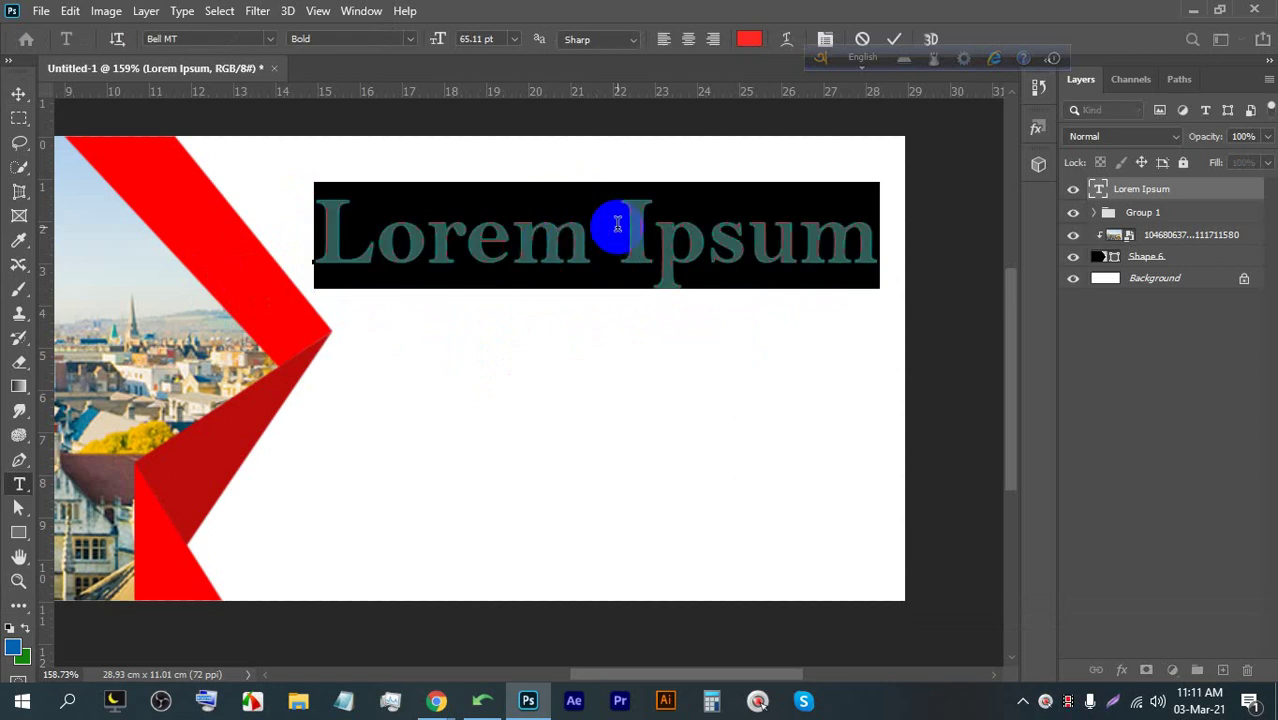
{"action": "key", "text": "Caps_Lock"}
{"action": "type", "text": "WEB BANN"}
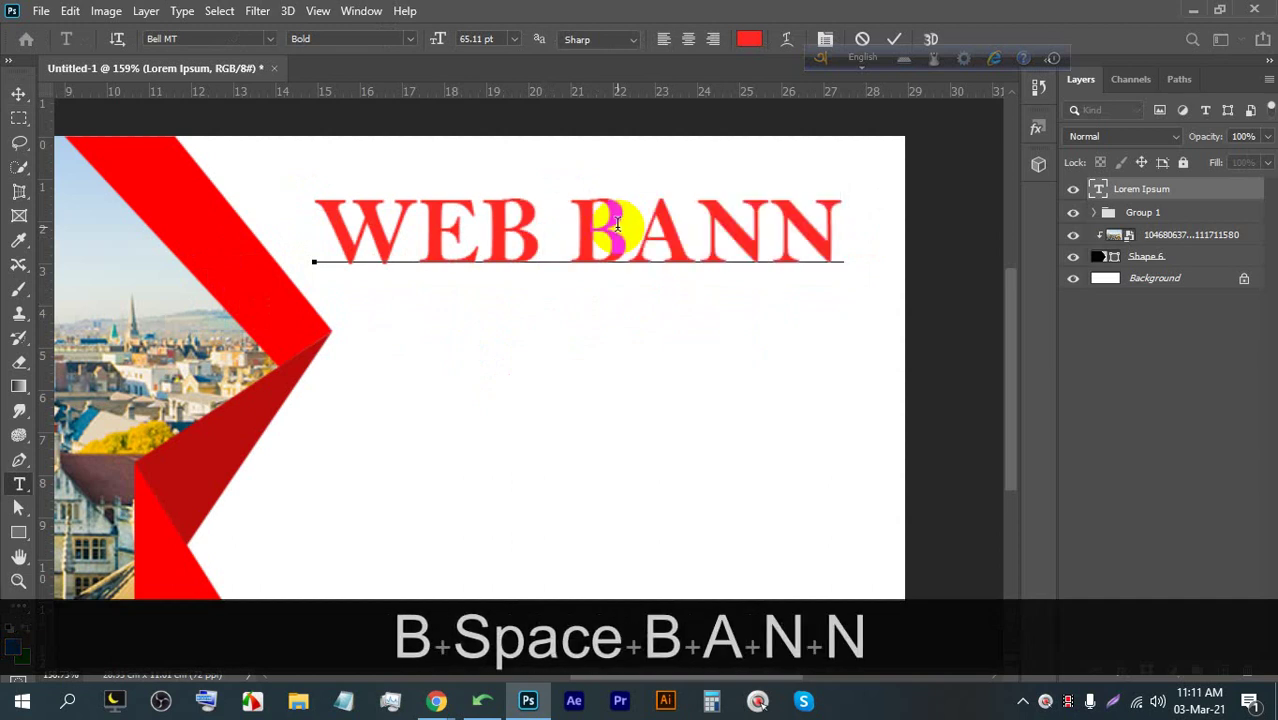
{"action": "type", "text": "ER"}
Reduce the WEB BANNER text size to 27.11 pt
{"action": "triple_click", "coordinate": [614, 222]}
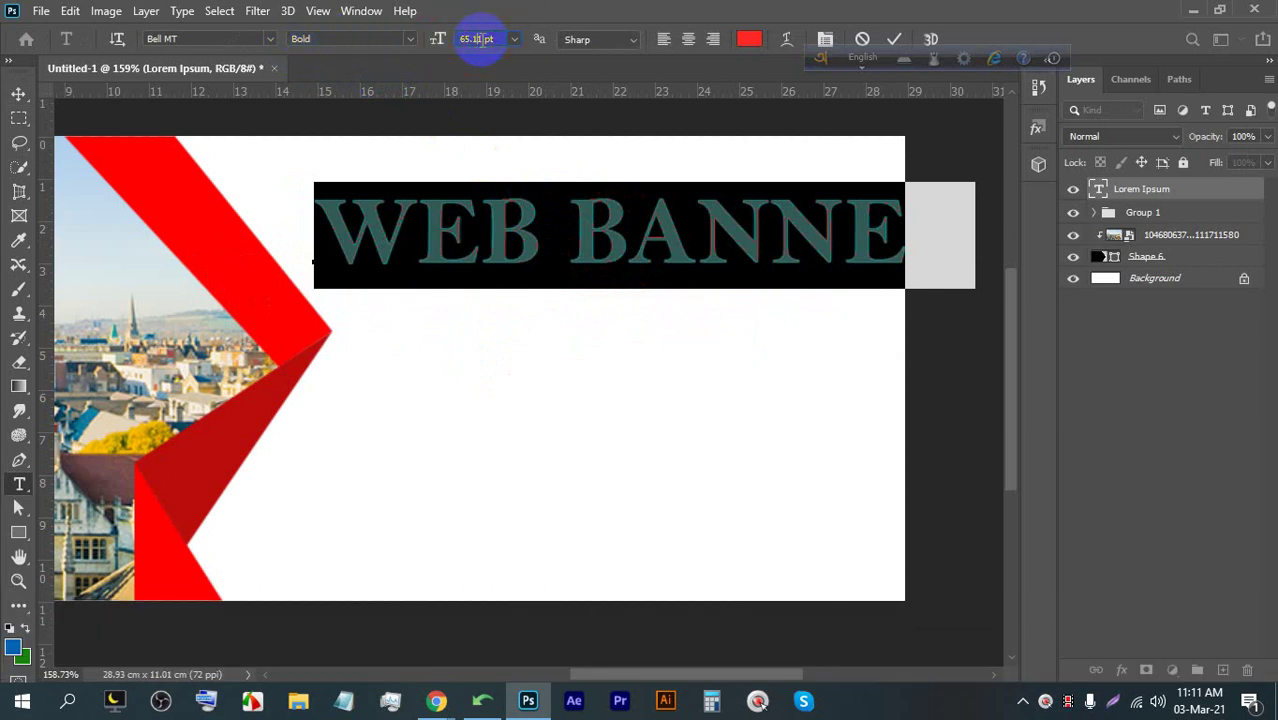
{"action": "key", "text": "Down"}
{"action": "key", "text": "Down"}
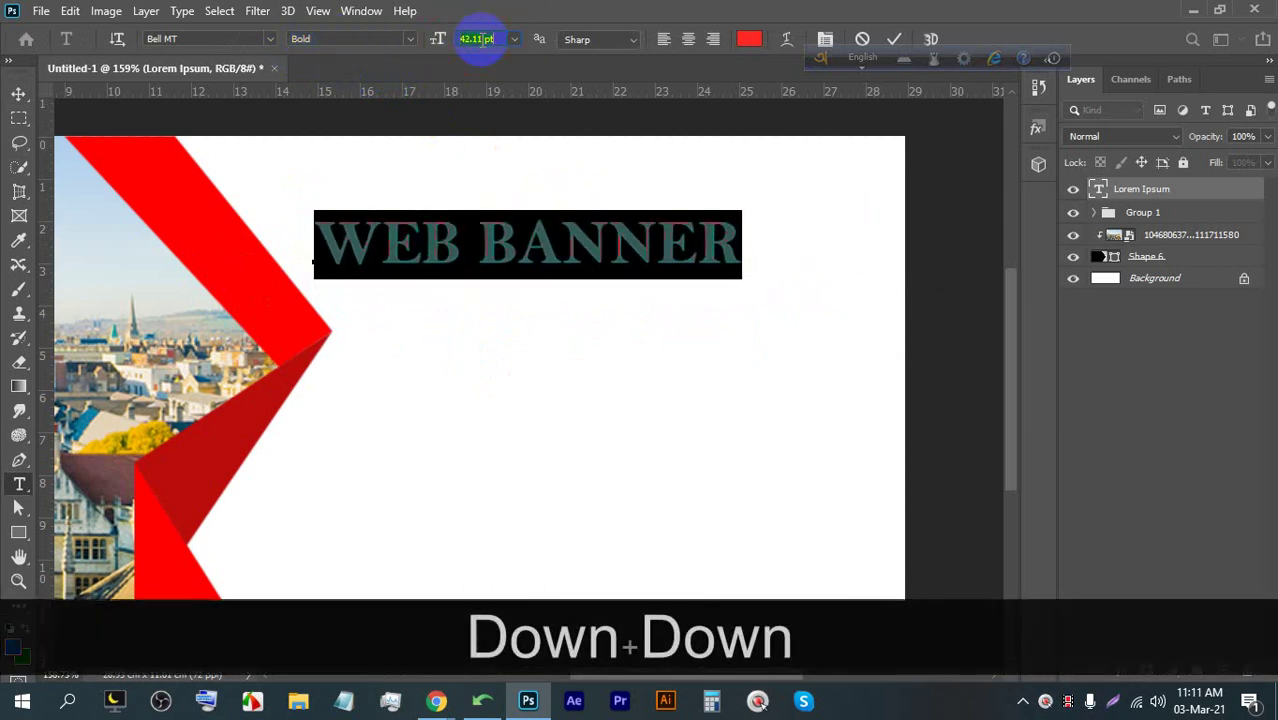
{"action": "key", "text": "Down"}
{"action": "key", "text": "Down"}
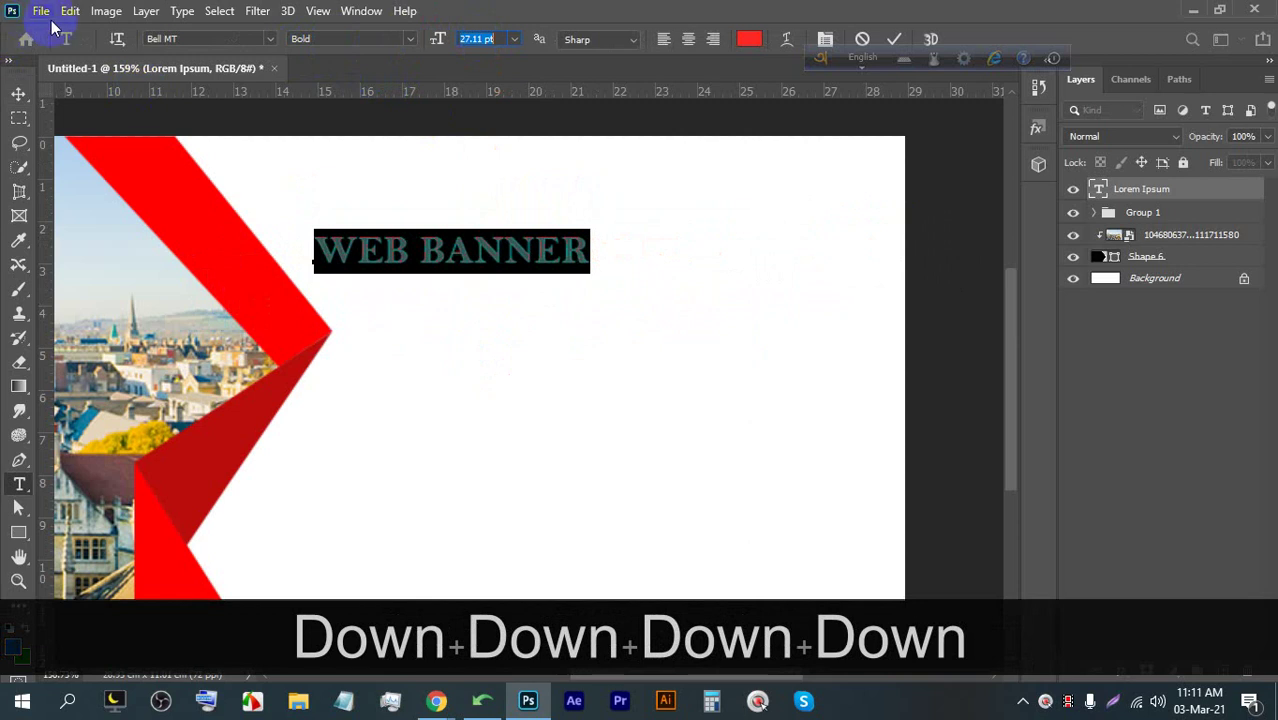
Change the headline's font to Nexa Heavy
{"action": "left_click", "coordinate": [178, 39]}
{"action": "type", "text": "ne"}
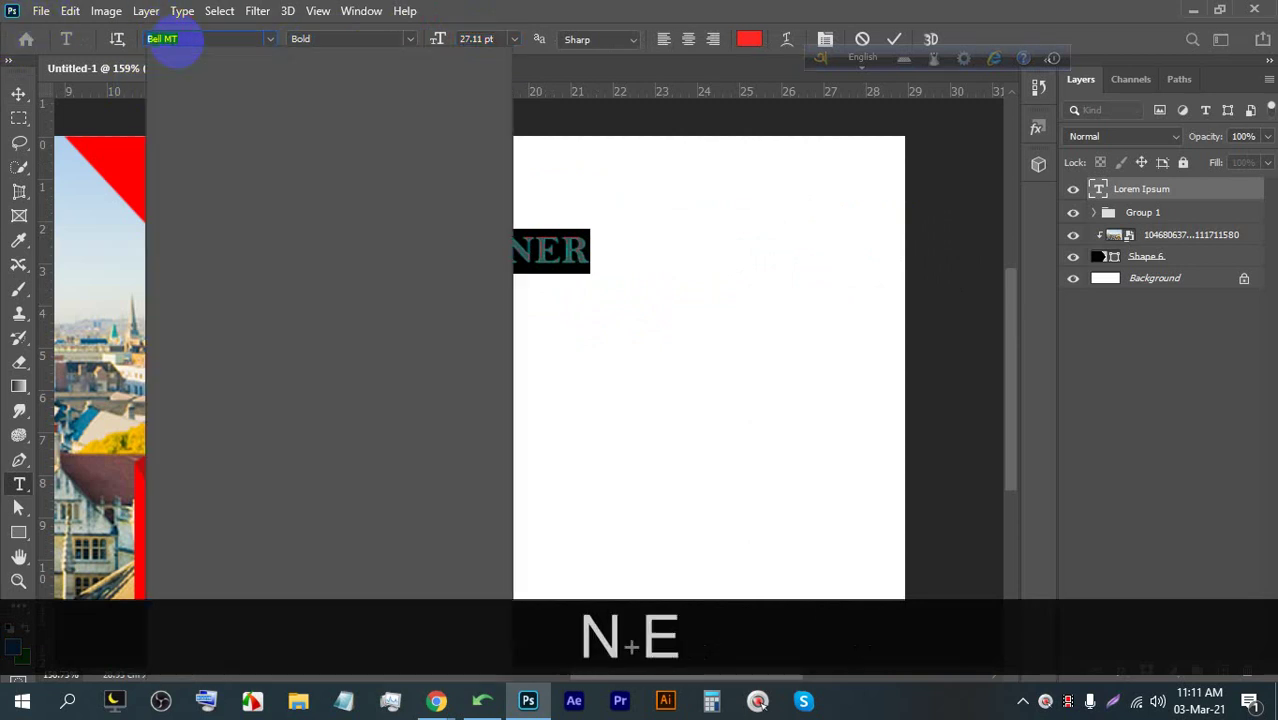
{"action": "type", "text": "xa"}
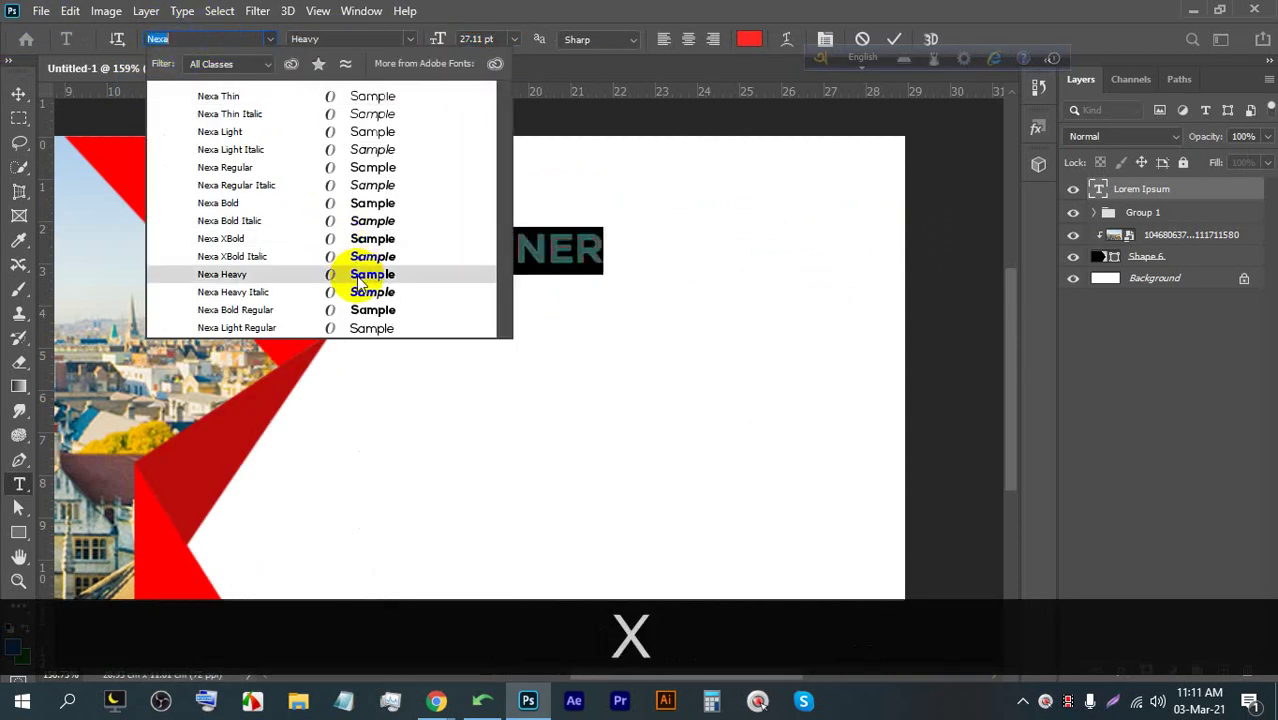
{"action": "left_click", "coordinate": [358, 281]}
Append "DESIGN" to the headline so it reads "WEB BANNER DESIGN"
{"action": "left_click", "coordinate": [575, 245]}
{"action": "left_click", "coordinate": [598, 245]}
{"action": "type", "text": "D"}
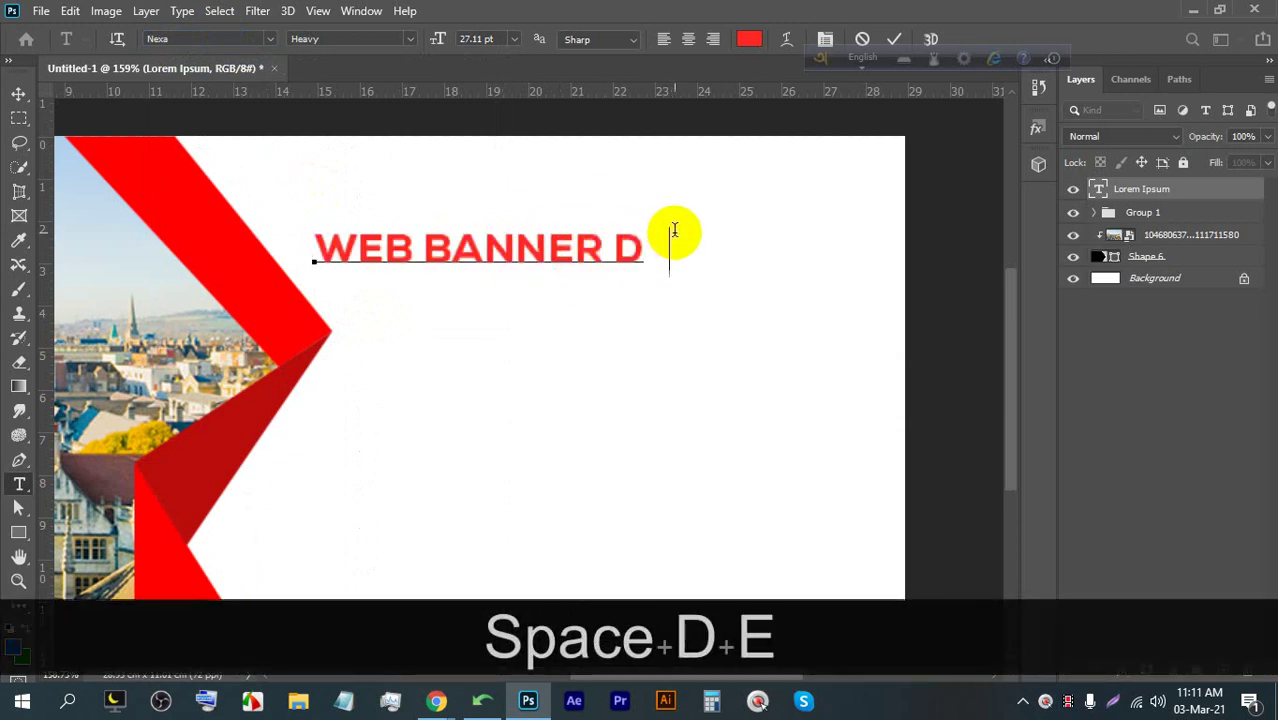
{"action": "type", "text": "ESIGN"}
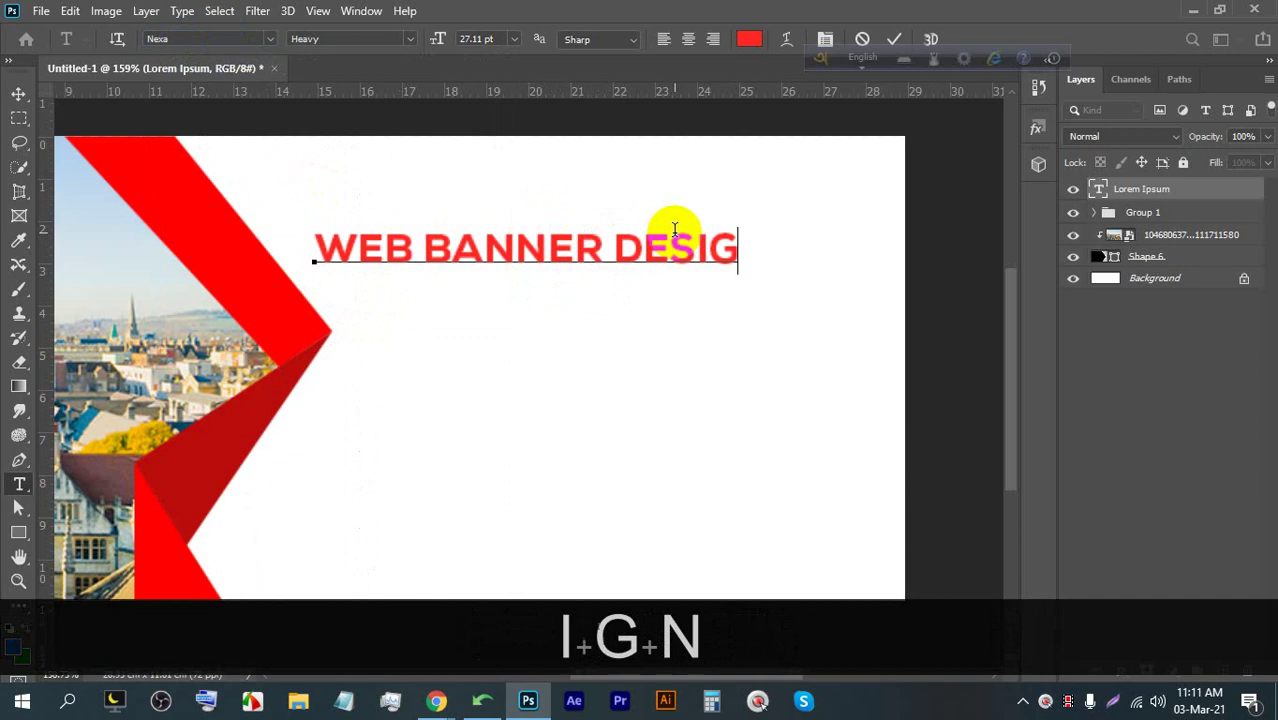
{"action": "left_click", "coordinate": [897, 39]}
Move the headline slightly up and to the right within the banner's white area
{"action": "left_click", "coordinate": [16, 94]}
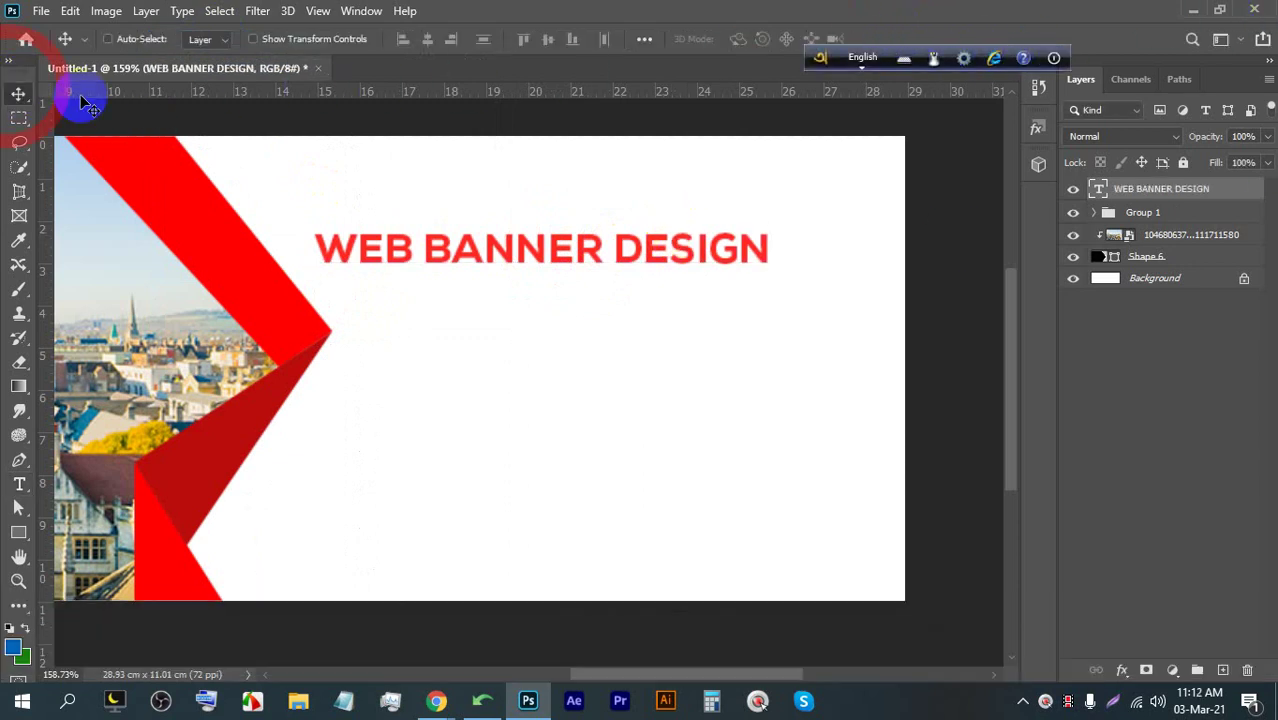
{"action": "left_click_drag", "start_coordinate": [558, 270], "coordinate": [628, 243]}
{"action": "key", "text": "ctrl+0"}
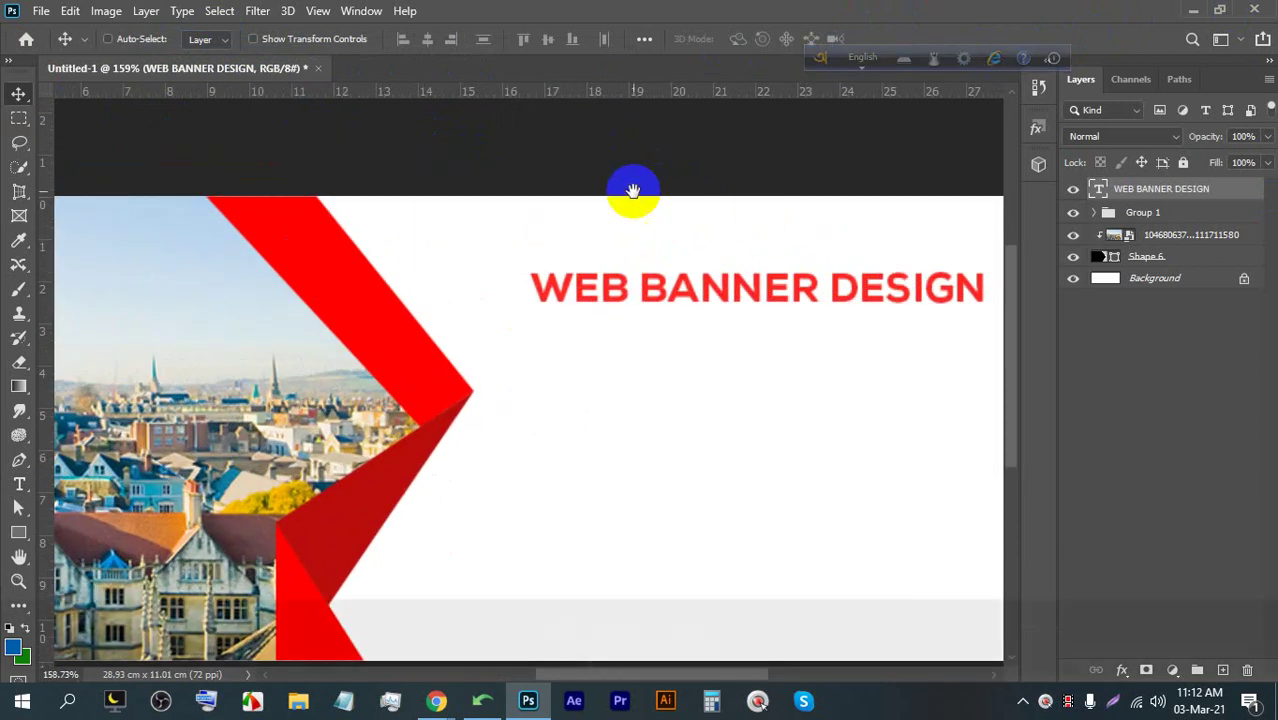
Color the words "WEB BANNER" black, leaving "DESIGN" red
{"action": "left_click", "coordinate": [740, 290], "text": "ctrl"}
{"action": "left_click_drag", "start_coordinate": [730, 273], "coordinate": [320, 237]}
{"action": "double_click", "coordinate": [645, 243]}
{"action": "left_click", "coordinate": [652, 244]}
{"action": "left_click", "coordinate": [748, 39]}
{"action": "left_click_drag", "start_coordinate": [746, 372], "coordinate": [727, 455]}
{"action": "left_click", "coordinate": [1040, 167]}
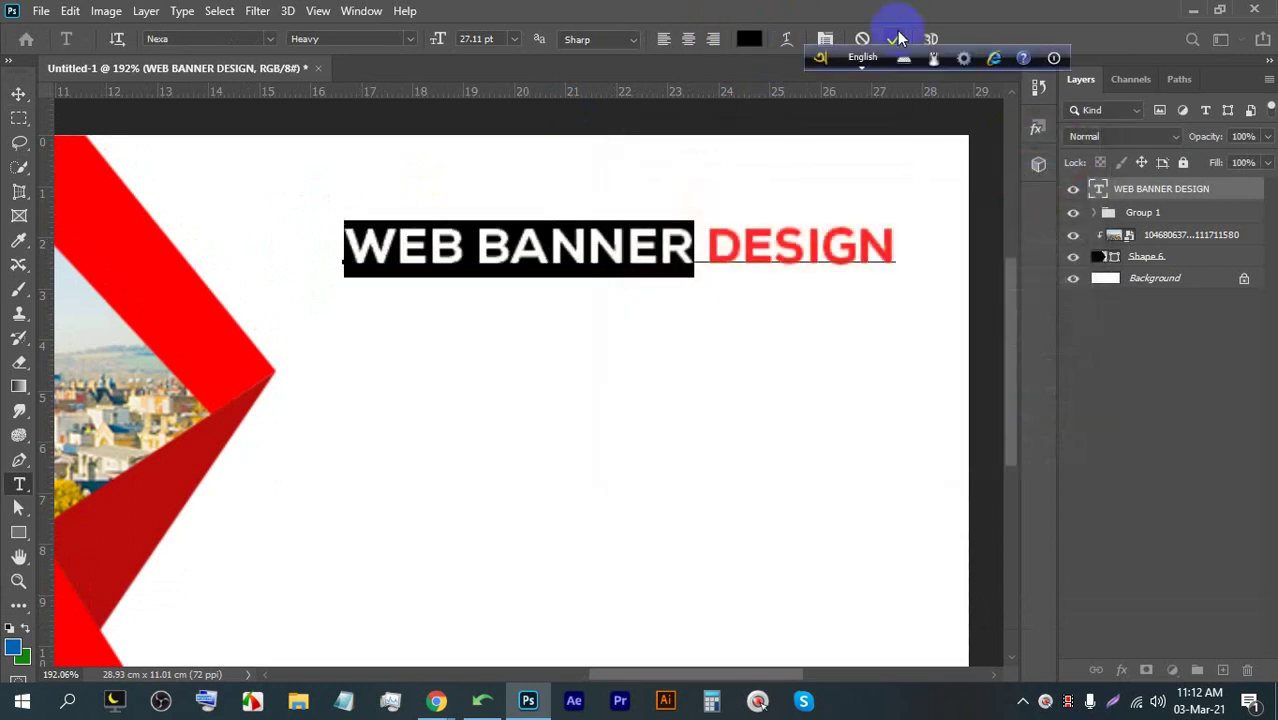
{"action": "left_click", "coordinate": [894, 39]}
{"action": "key", "text": "v"}
{"action": "key", "text": "ctrl+0"}
{"action": "scroll", "coordinate": [730, 258], "scroll_direction": "up", "scroll_amount": 1}
{"action": "scroll", "coordinate": [673, 228], "scroll_direction": "down", "scroll_amount": 2}
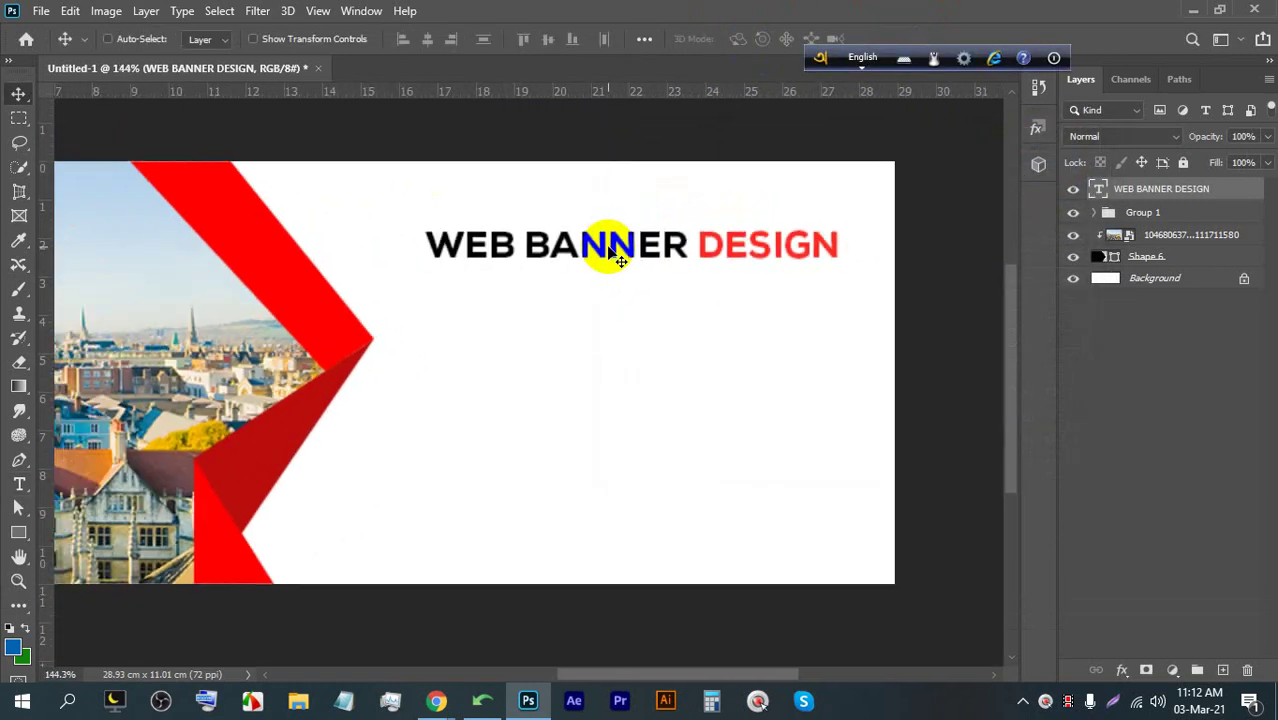
Add a second placeholder text line below the headline and set its size to 24 pt
{"action": "scroll", "coordinate": [856, 277], "scroll_direction": "up", "scroll_amount": 2}
{"action": "key", "text": "space"}
{"action": "left_click_drag", "start_coordinate": [819, 348], "coordinate": [665, 280]}
{"action": "left_click", "coordinate": [19, 484]}
{"action": "left_click", "coordinate": [519, 246]}
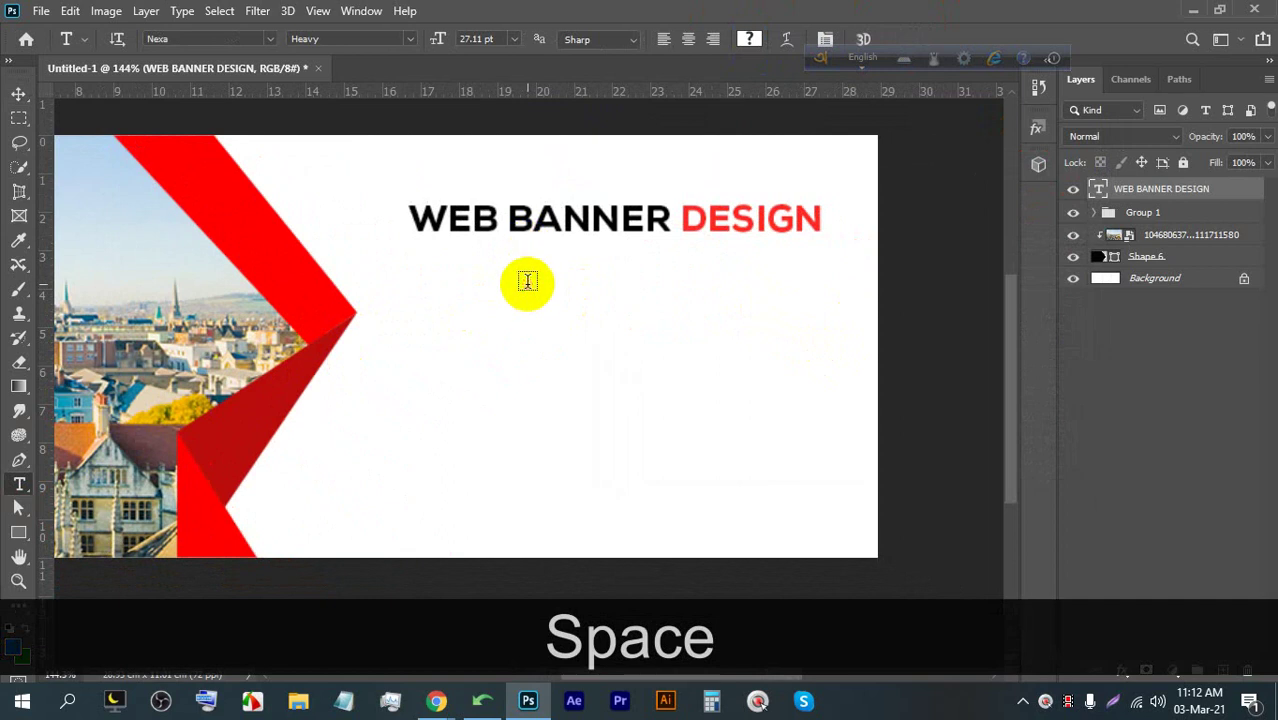
{"action": "left_click", "coordinate": [527, 282]}
{"action": "left_click", "coordinate": [513, 38]}
{"action": "left_click", "coordinate": [486, 209]}
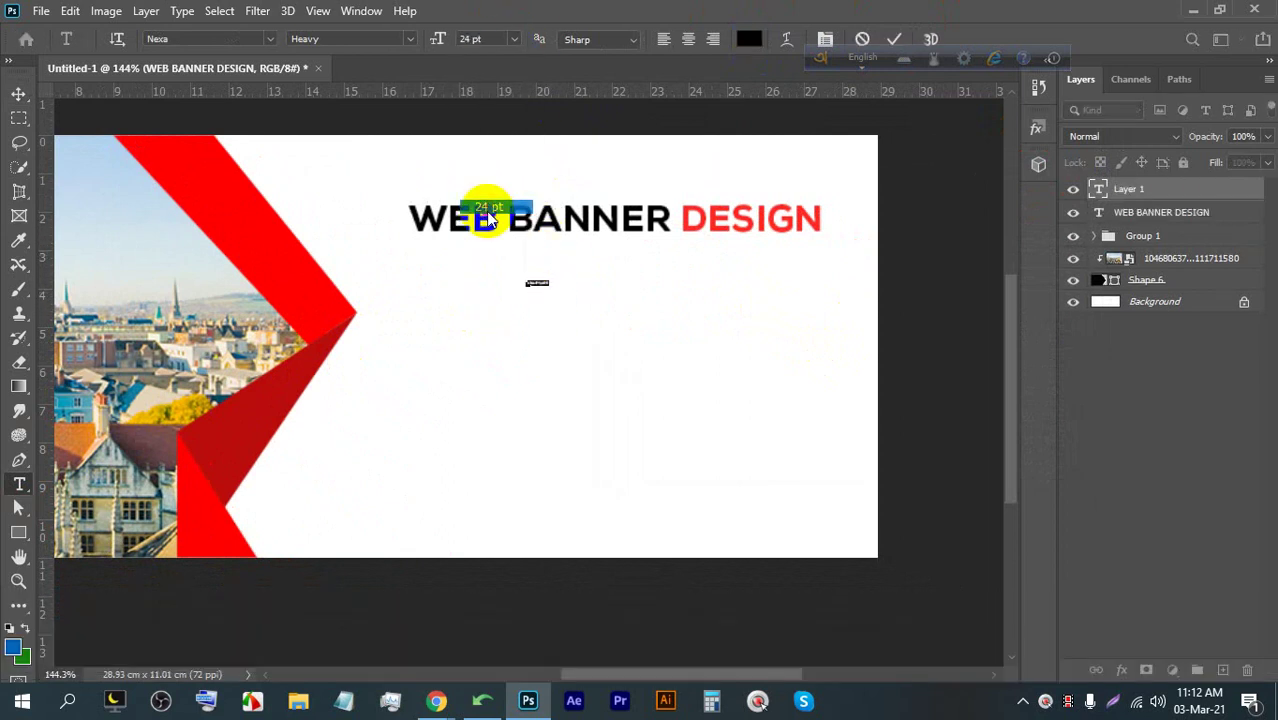
{"action": "left_click", "coordinate": [604, 347]}
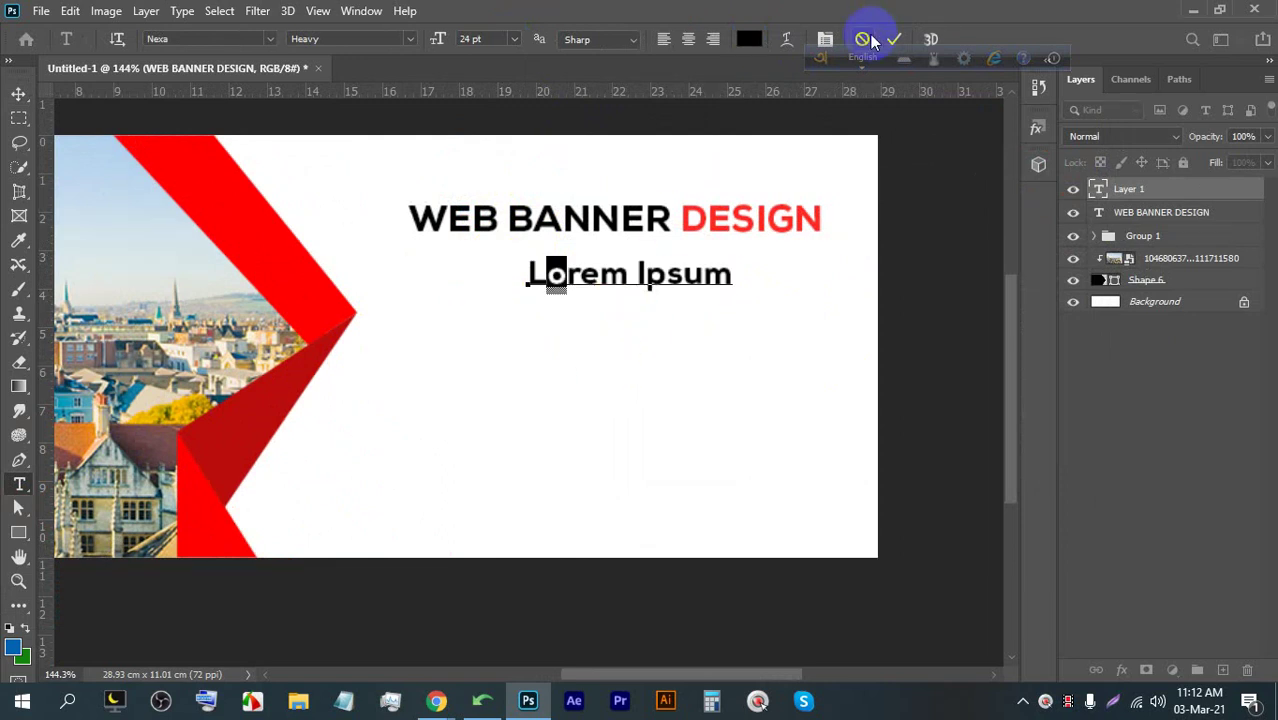
{"action": "left_click", "coordinate": [890, 40]}
Replace the second line's text with "Free Graphic Design Tutorials" and move it down and left so it fits in the white area
{"action": "scroll", "coordinate": [640, 266], "scroll_direction": "up", "scroll_amount": 3}
{"action": "triple_click", "coordinate": [630, 280]}
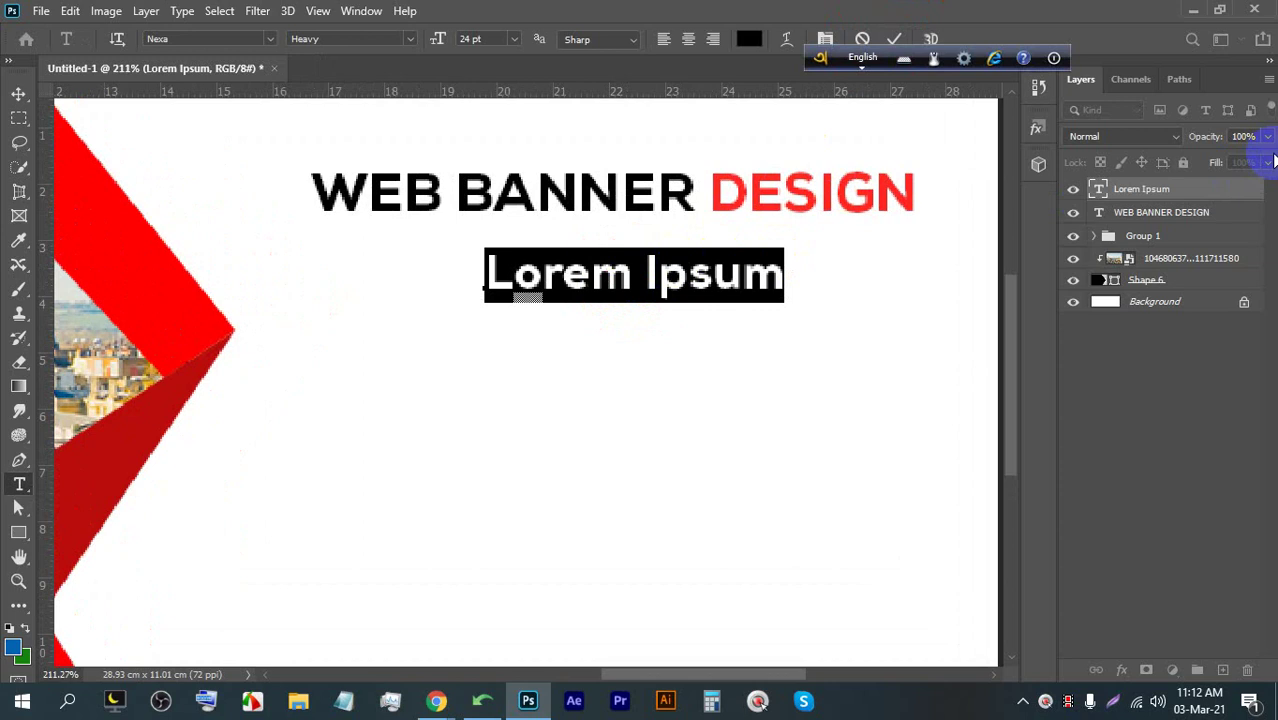
{"action": "key", "text": "Caps_Lock"}
{"action": "type", "text": "F"}
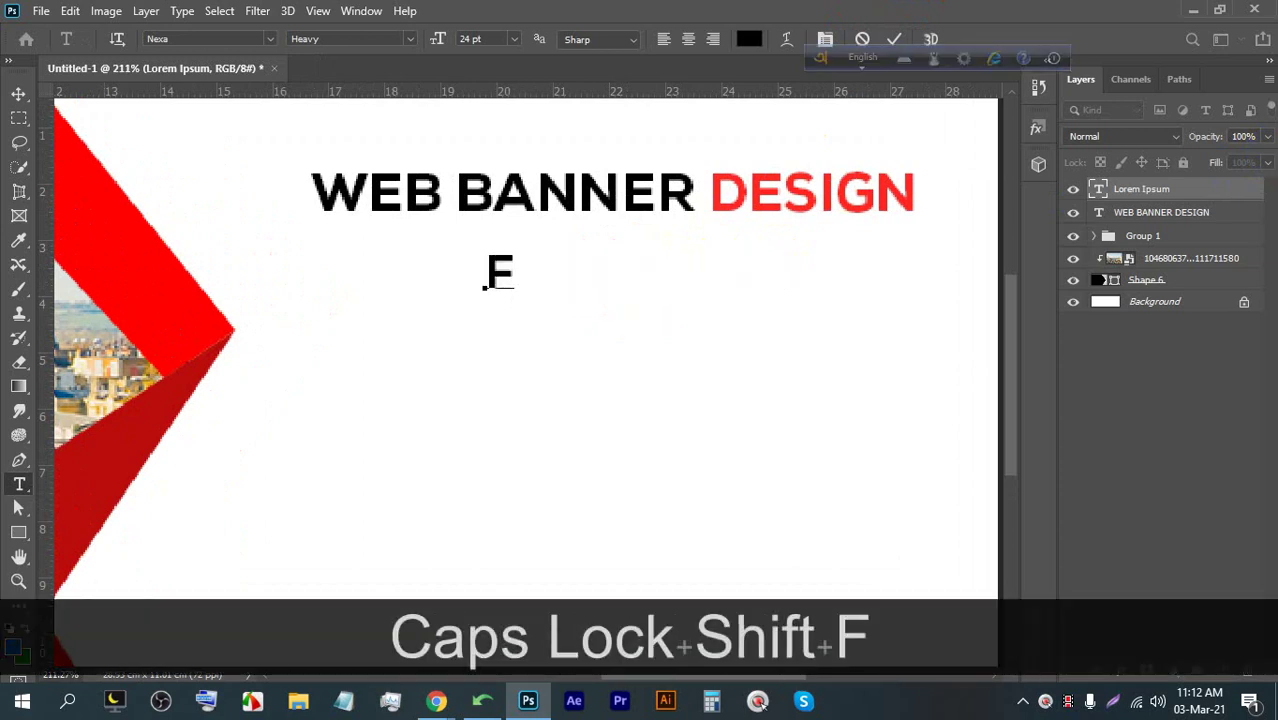
{"action": "type", "text": "r"}
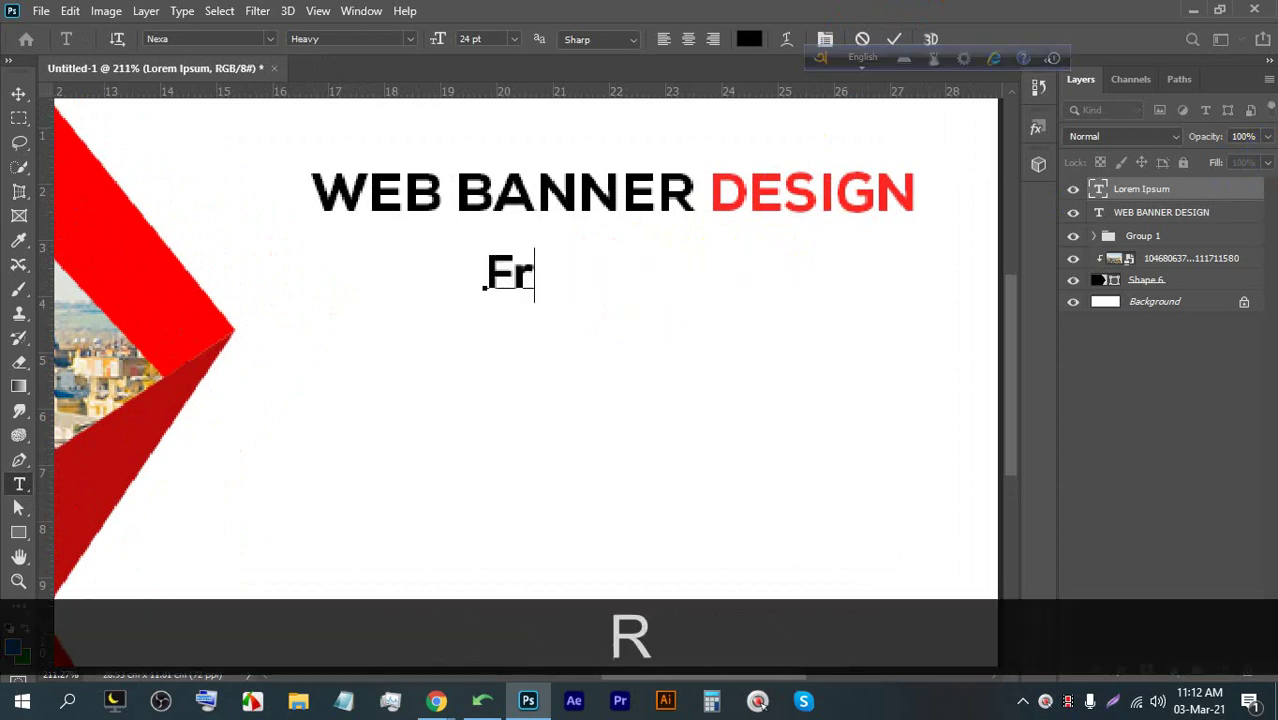
{"action": "type", "text": "we"}
{"action": "key", "text": "BackSpace"}
{"action": "key", "text": "BackSpace"}
{"action": "type", "text": "ee Grap"}
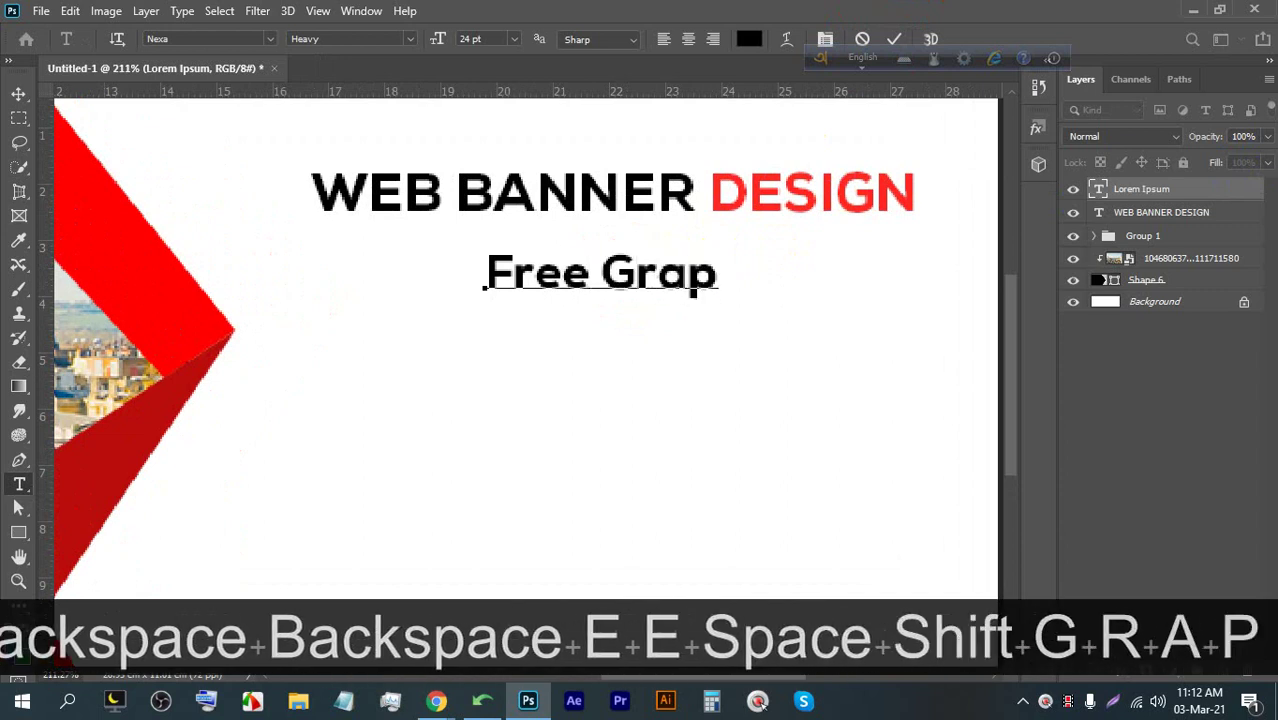
{"action": "type", "text": "hic "}
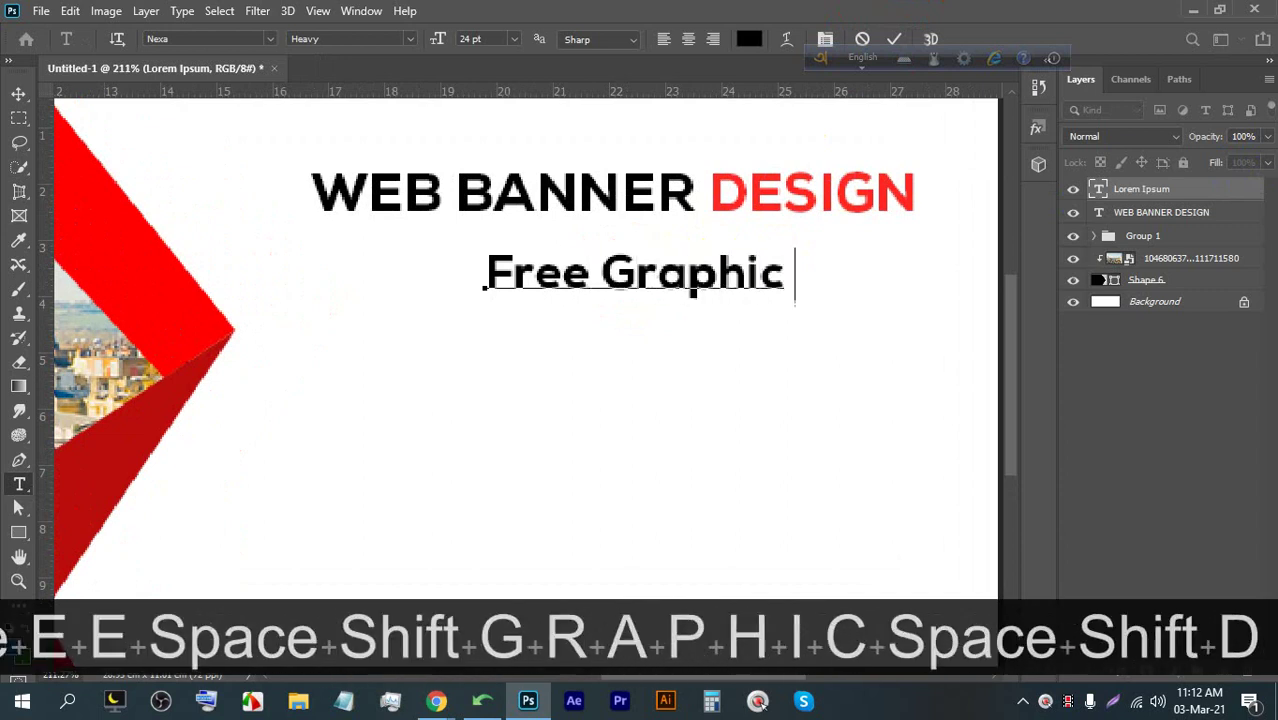
{"action": "type", "text": "Design"}
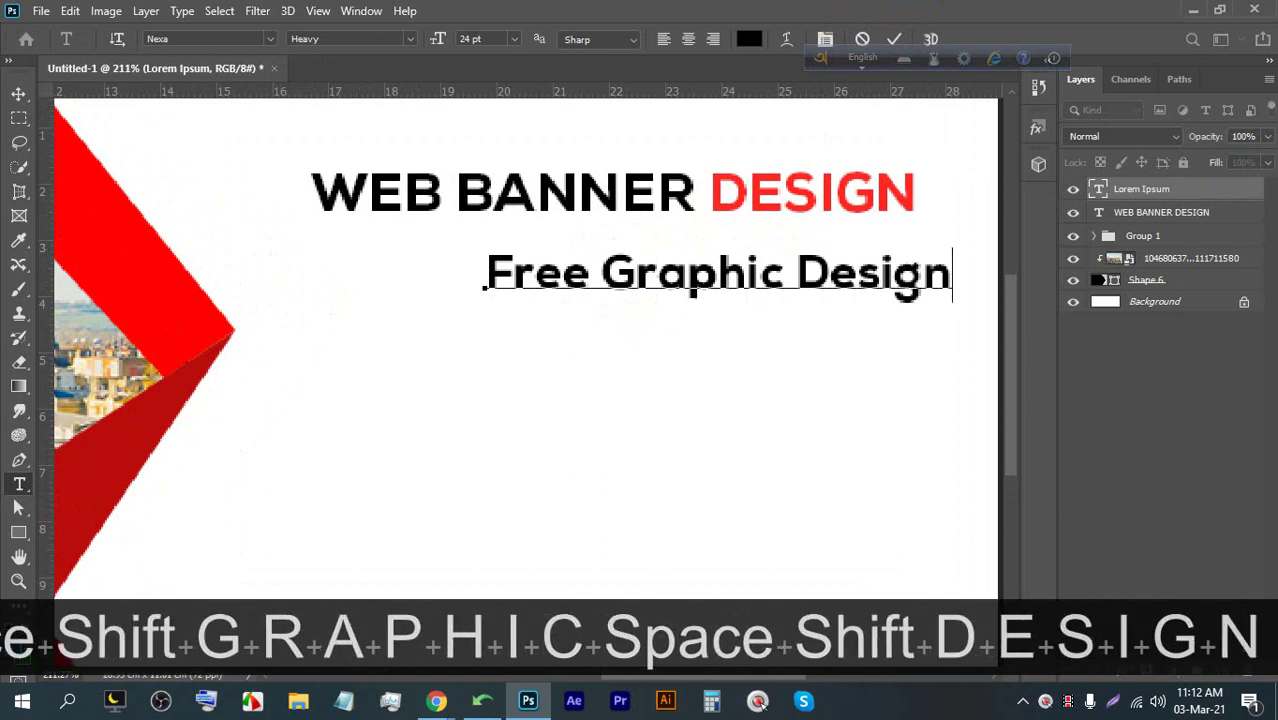
{"action": "type", "text": " Tu"}
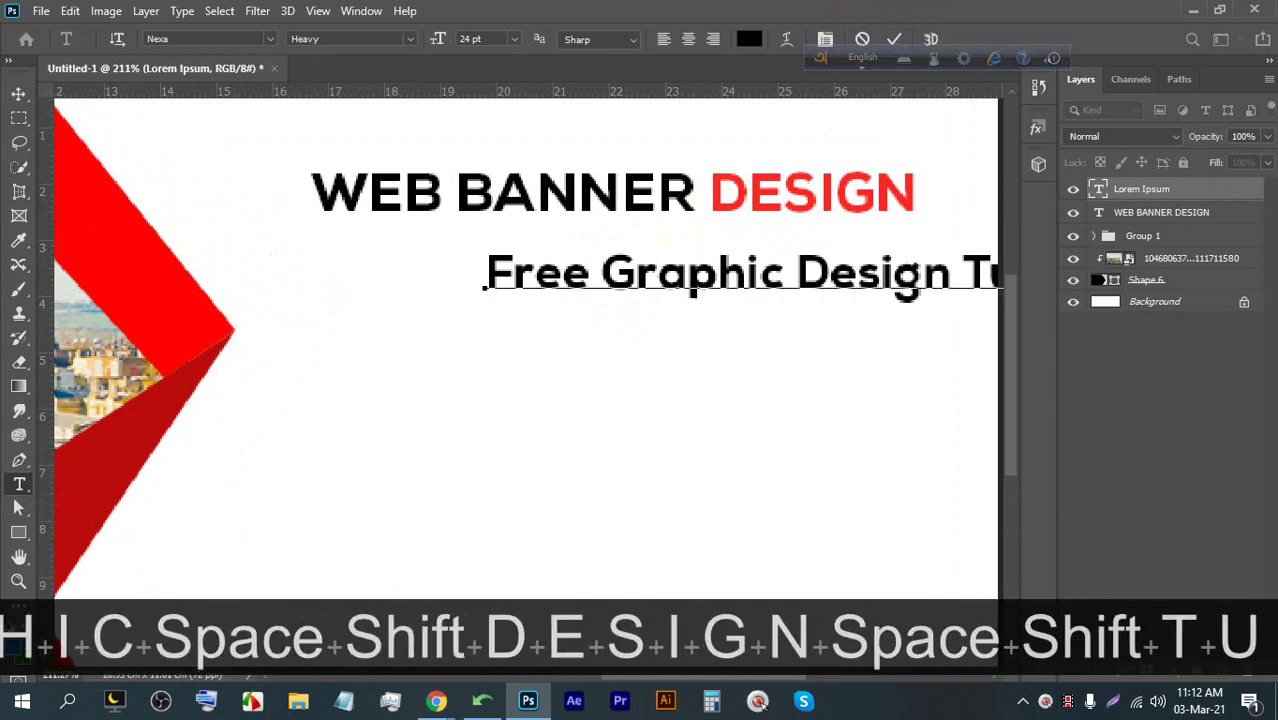
{"action": "scroll", "coordinate": [727, 294], "scroll_direction": "down", "scroll_amount": 3}
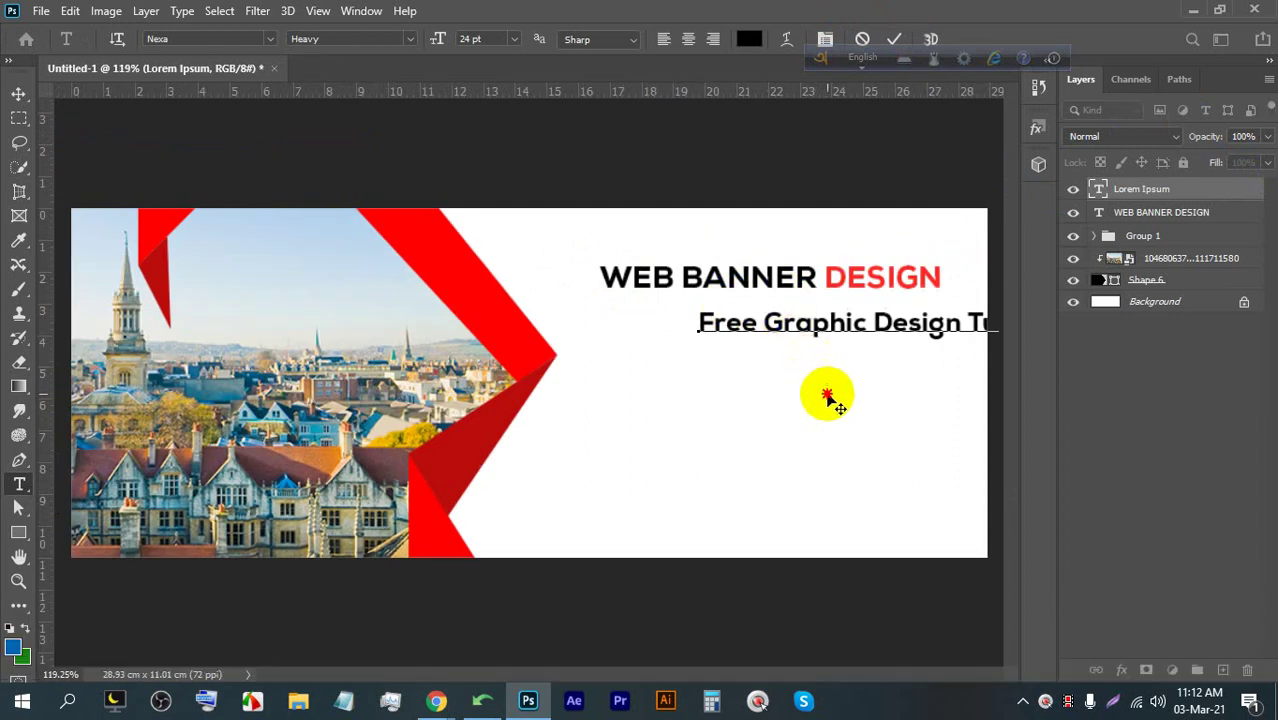
{"action": "left_click_drag", "start_coordinate": [827, 399], "coordinate": [676, 442]}
{"action": "scroll", "coordinate": [870, 415], "scroll_direction": "up", "scroll_amount": 3}
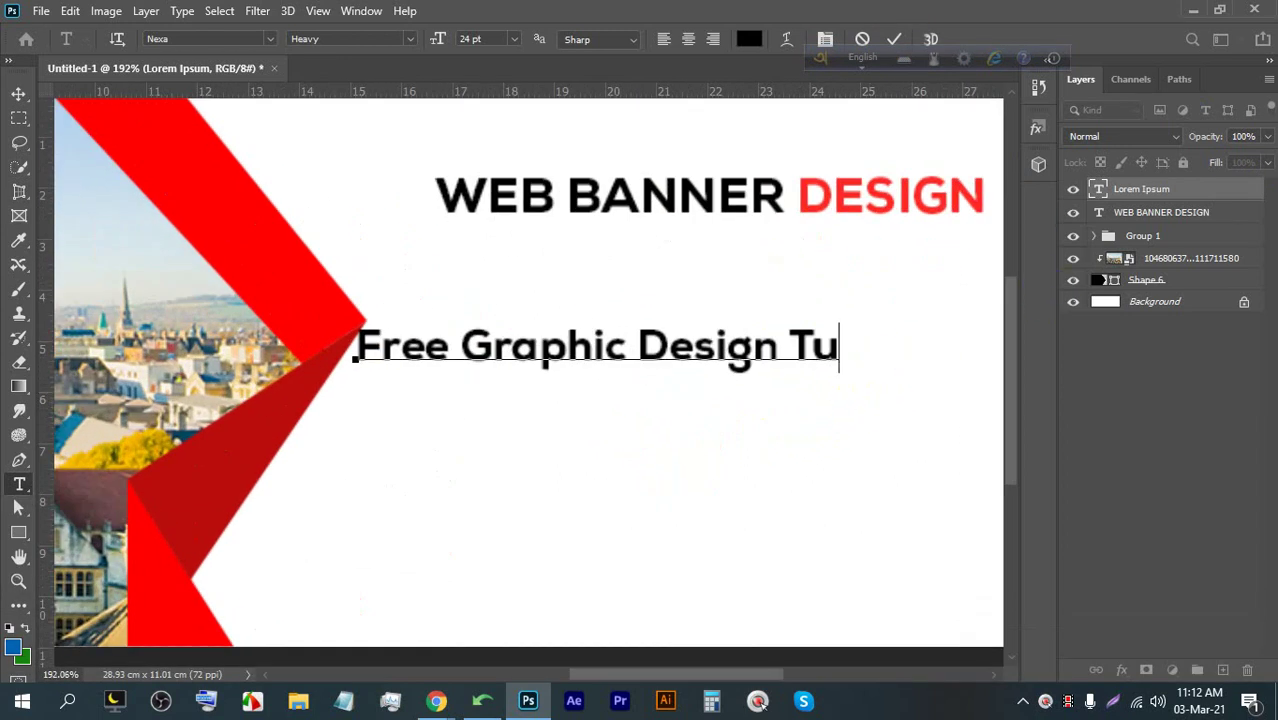
{"action": "type", "text": "utorials"}
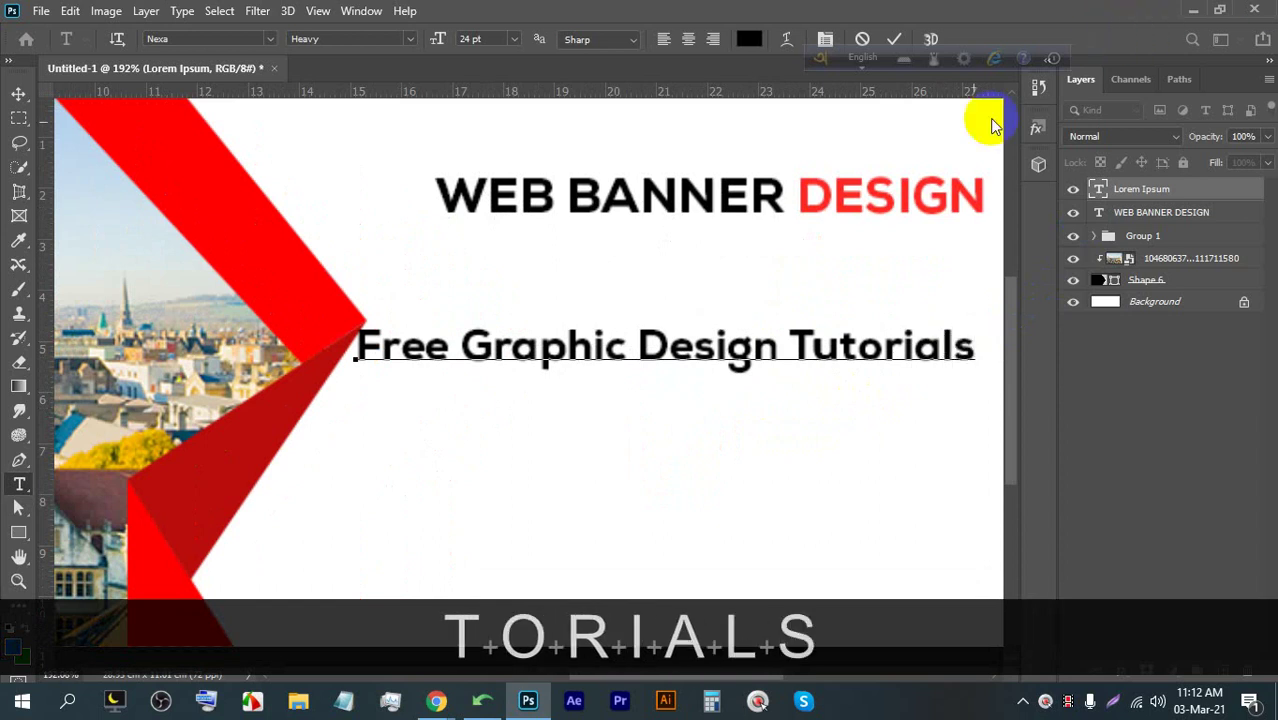
{"action": "left_click", "coordinate": [895, 40]}
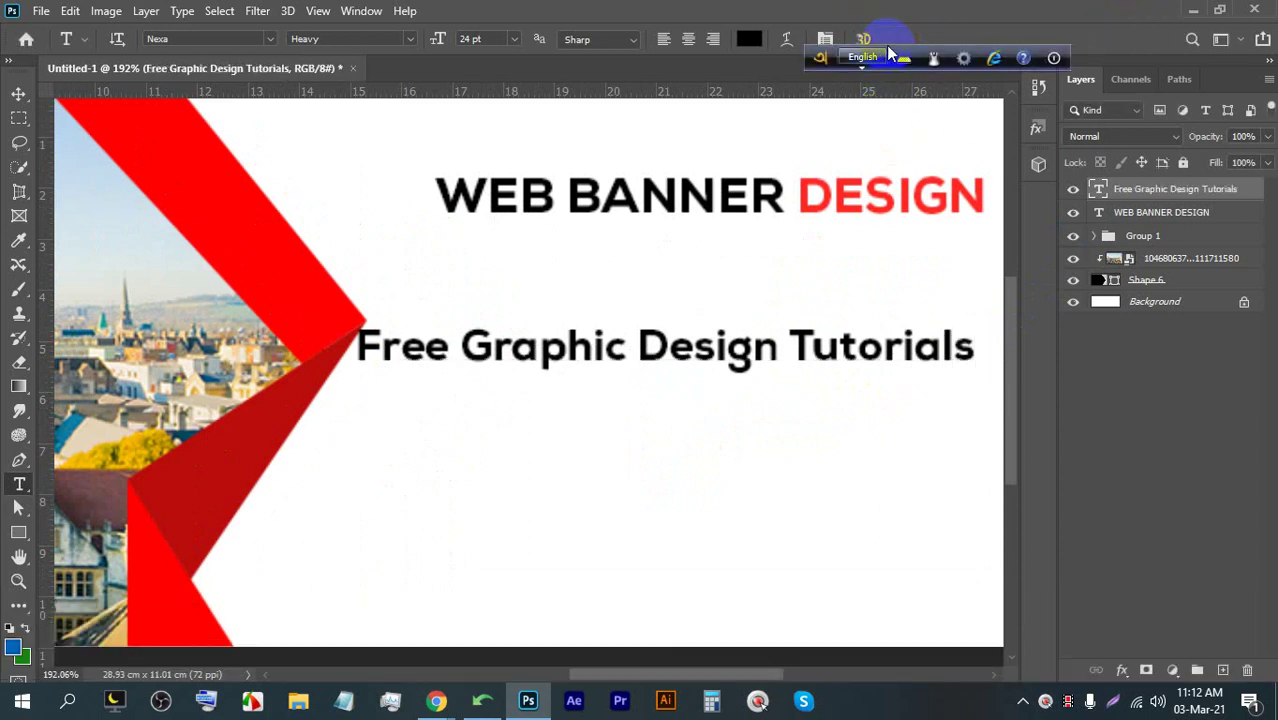
Move the "Free Graphic Design Tutorials" line up beneath the headline and set its font weight to Regular
{"action": "triple_click", "coordinate": [695, 348]}
{"action": "scroll", "coordinate": [517, 313], "scroll_direction": "down", "scroll_amount": 2}
{"action": "left_click_drag", "start_coordinate": [517, 313], "coordinate": [676, 325]}
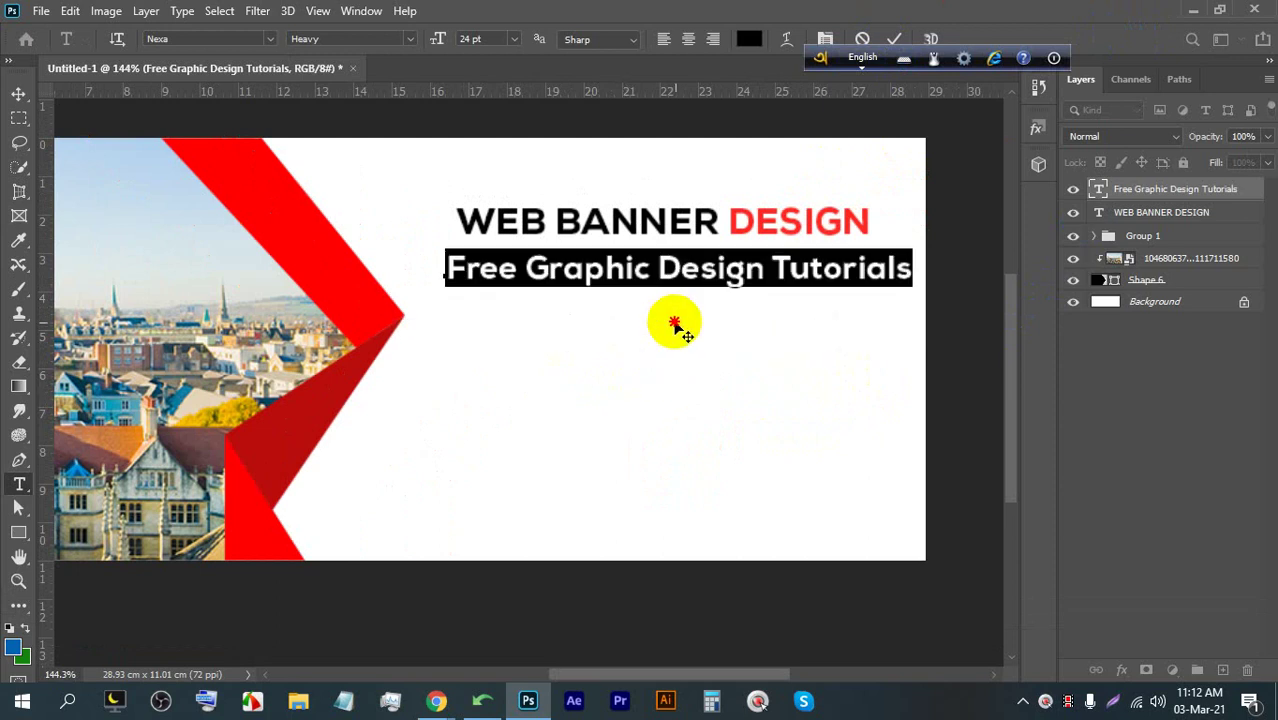
{"action": "left_click", "coordinate": [409, 39]}
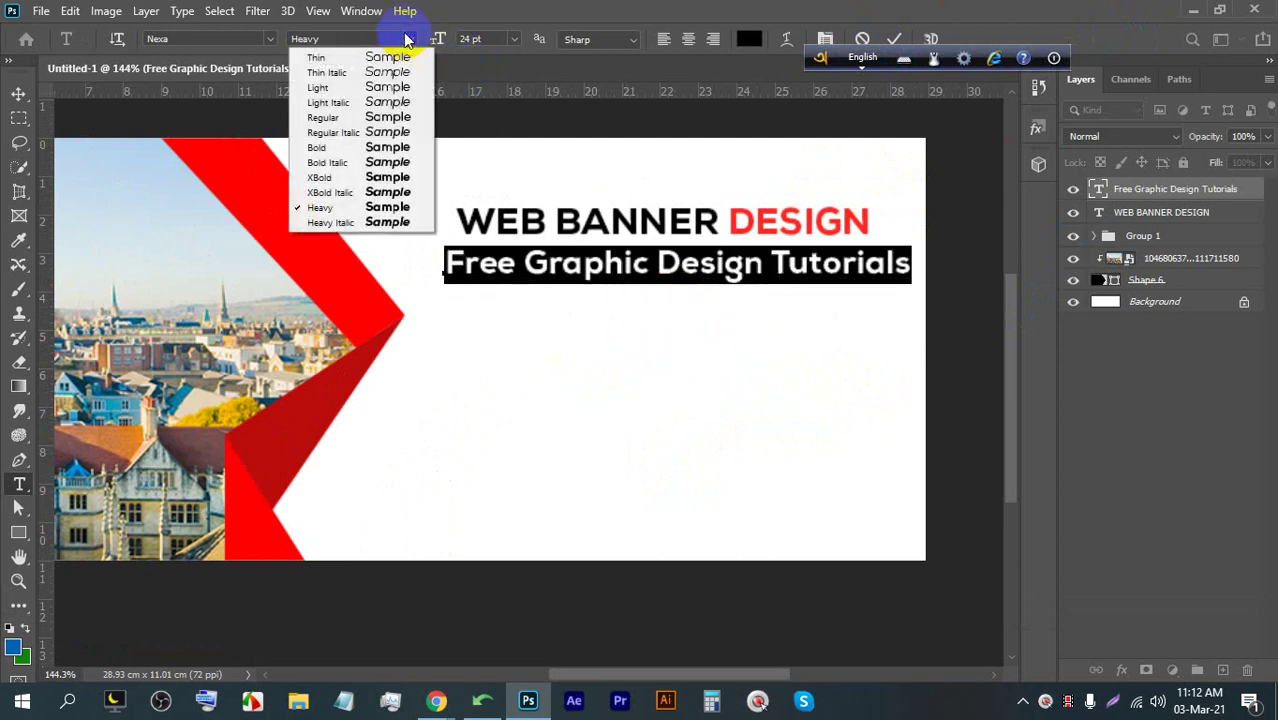
{"action": "left_click", "coordinate": [335, 119]}
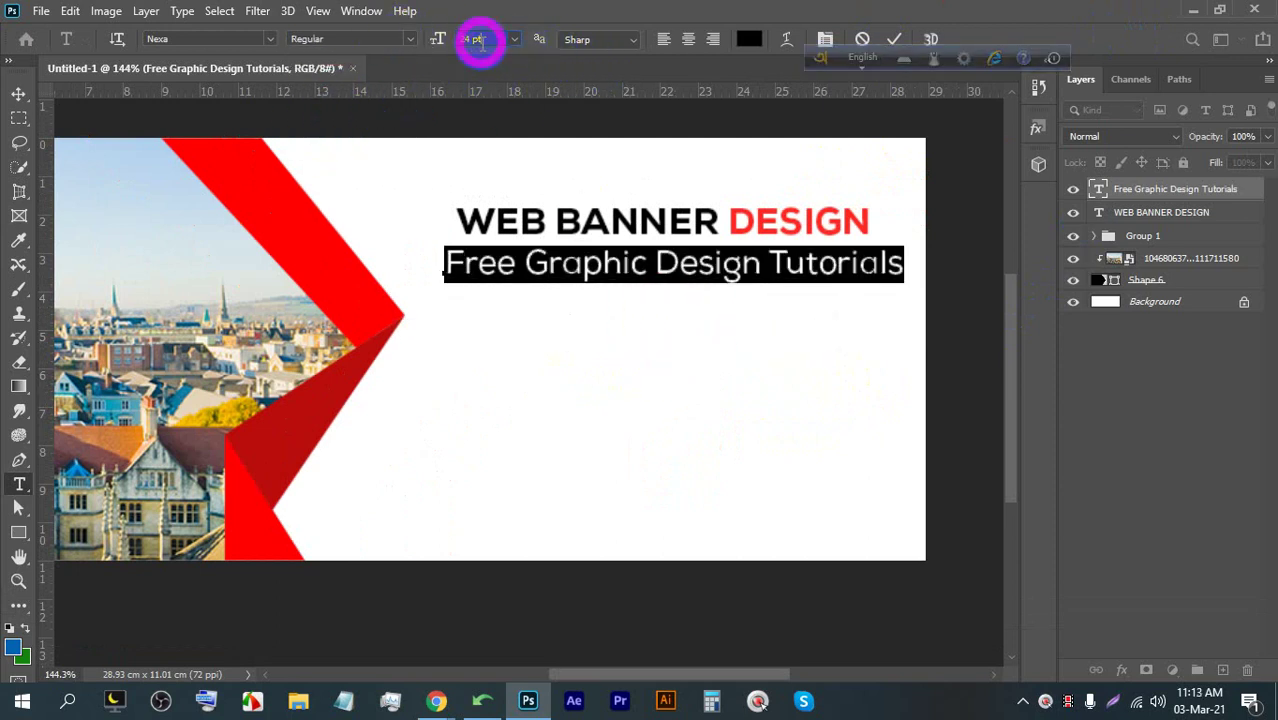
Reduce the "Free Graphic Design Tutorials" line to 12 pt and place it roughly centered directly under the headline
{"action": "key", "text": "Down"}
{"action": "key", "text": "Down"}
{"action": "key", "text": "Down"}
{"action": "key", "text": "Down"}
{"action": "key", "text": "Down"}
{"action": "key", "text": "Down"}
{"action": "key", "text": "Down"}
{"action": "key", "text": "Down"}
{"action": "key", "text": "Down"}
{"action": "key", "text": "Down"}
{"action": "key", "text": "Down"}
{"action": "key", "text": "Down"}
{"action": "key", "text": "Down"}
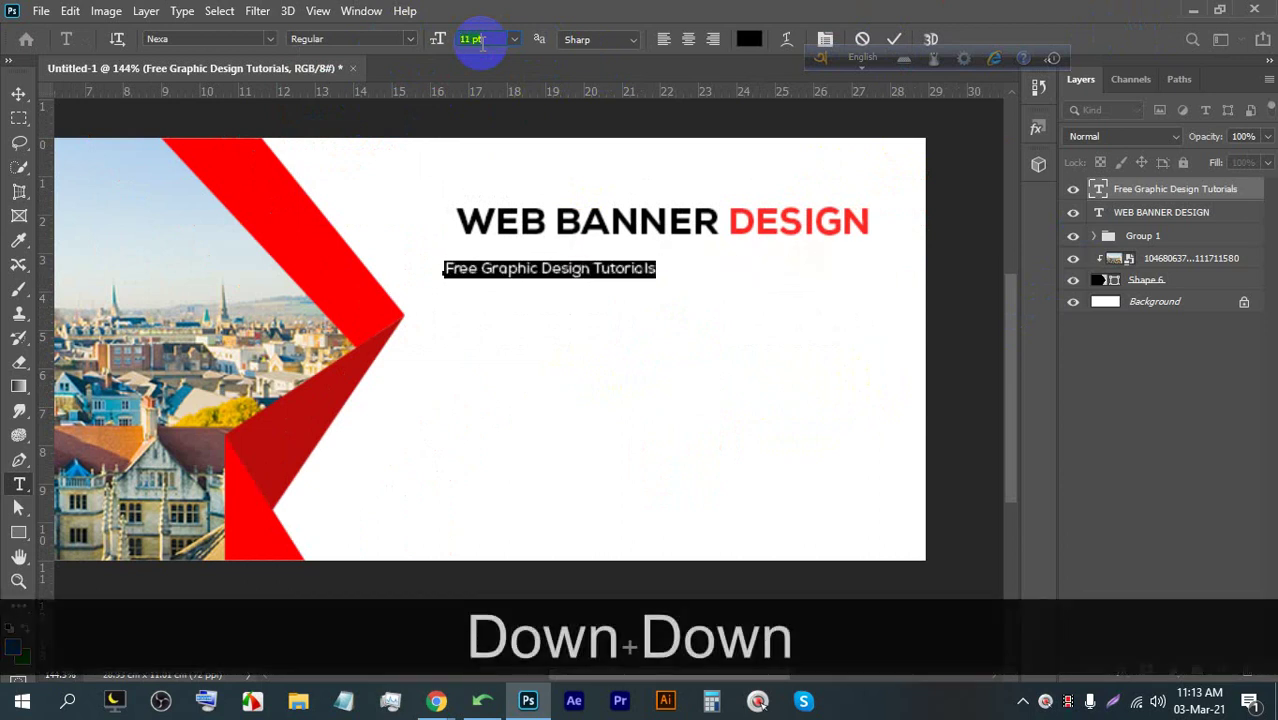
{"action": "key", "text": "Up"}
{"action": "left_click_drag", "start_coordinate": [588, 304], "coordinate": [702, 288]}
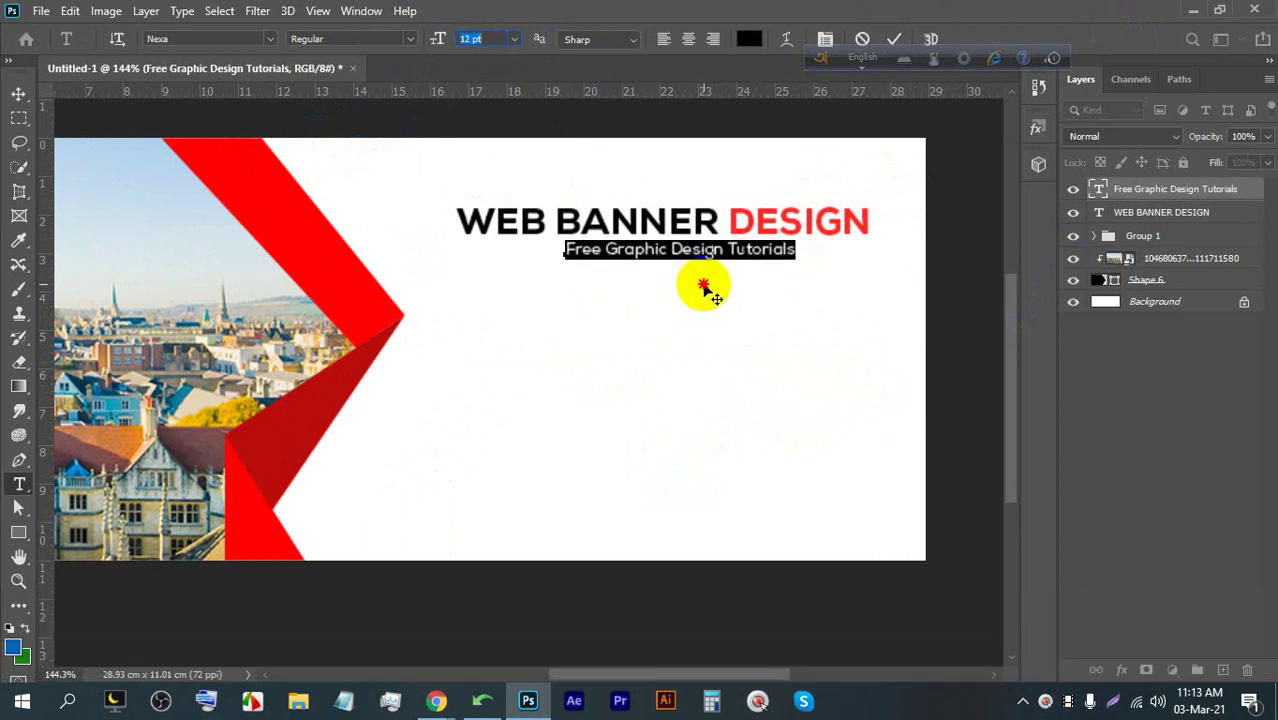
{"action": "left_click", "coordinate": [894, 39]}
Set the subtitle line's size to 13 pt and shift it left so it sits roughly centered under the headline
{"action": "left_click", "coordinate": [19, 93]}
{"action": "scroll", "coordinate": [720, 250], "scroll_direction": "up", "scroll_amount": 2}
{"action": "left_click_drag", "start_coordinate": [704, 249], "coordinate": [700, 250]}
{"action": "double_click", "coordinate": [700, 250]}
{"action": "left_click", "coordinate": [487, 38]}
{"action": "key", "text": "Up"}
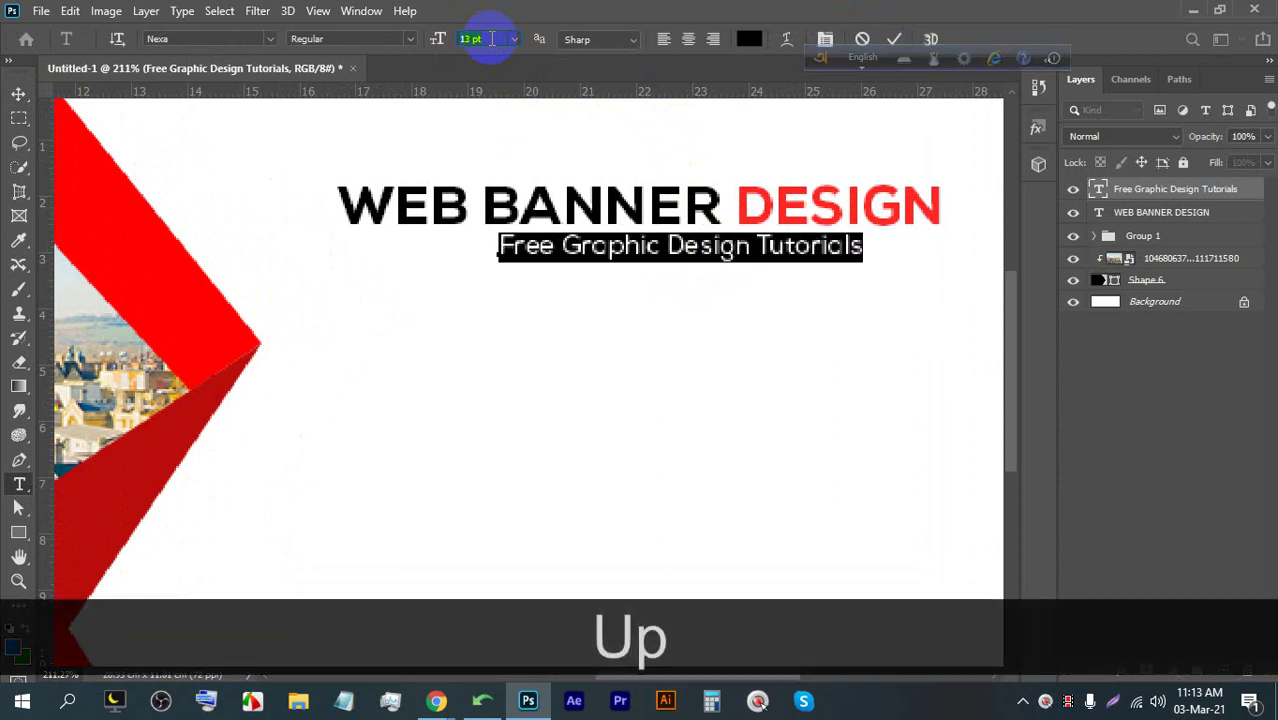
{"action": "left_click", "coordinate": [899, 40]}
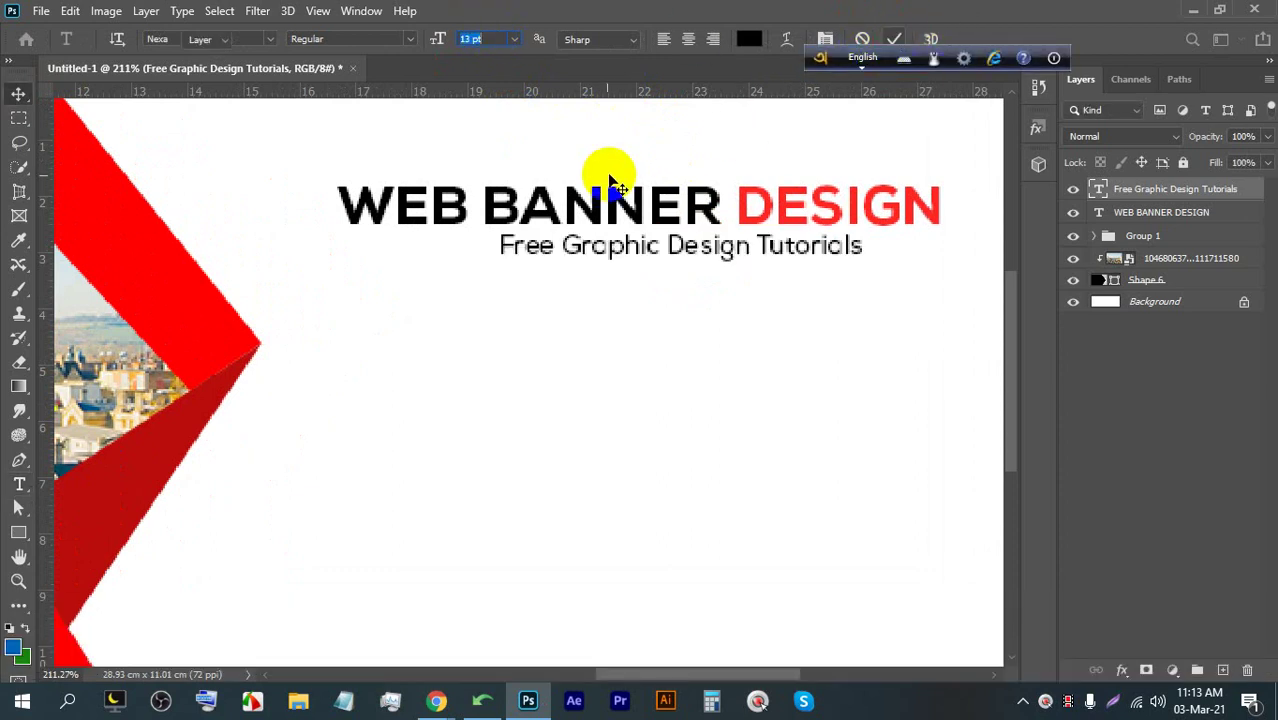
{"action": "key", "text": "v"}
{"action": "scroll", "coordinate": [655, 245], "scroll_direction": "up", "scroll_amount": 1}
{"action": "left_click_drag", "start_coordinate": [659, 251], "coordinate": [623, 252]}
{"action": "scroll", "coordinate": [623, 252], "scroll_direction": "down", "scroll_amount": 5}
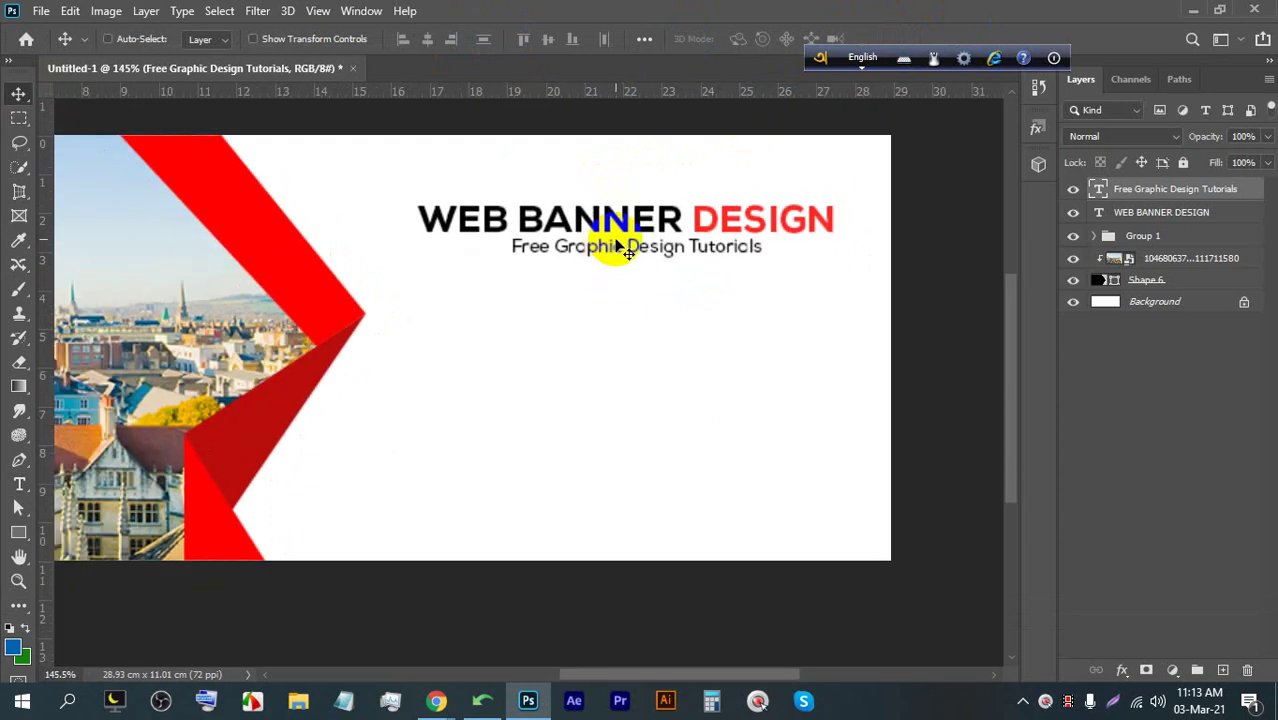
Check the banner's dimensions and resolution in the image size settings without changing them
{"action": "key", "text": "ctrl+n"}
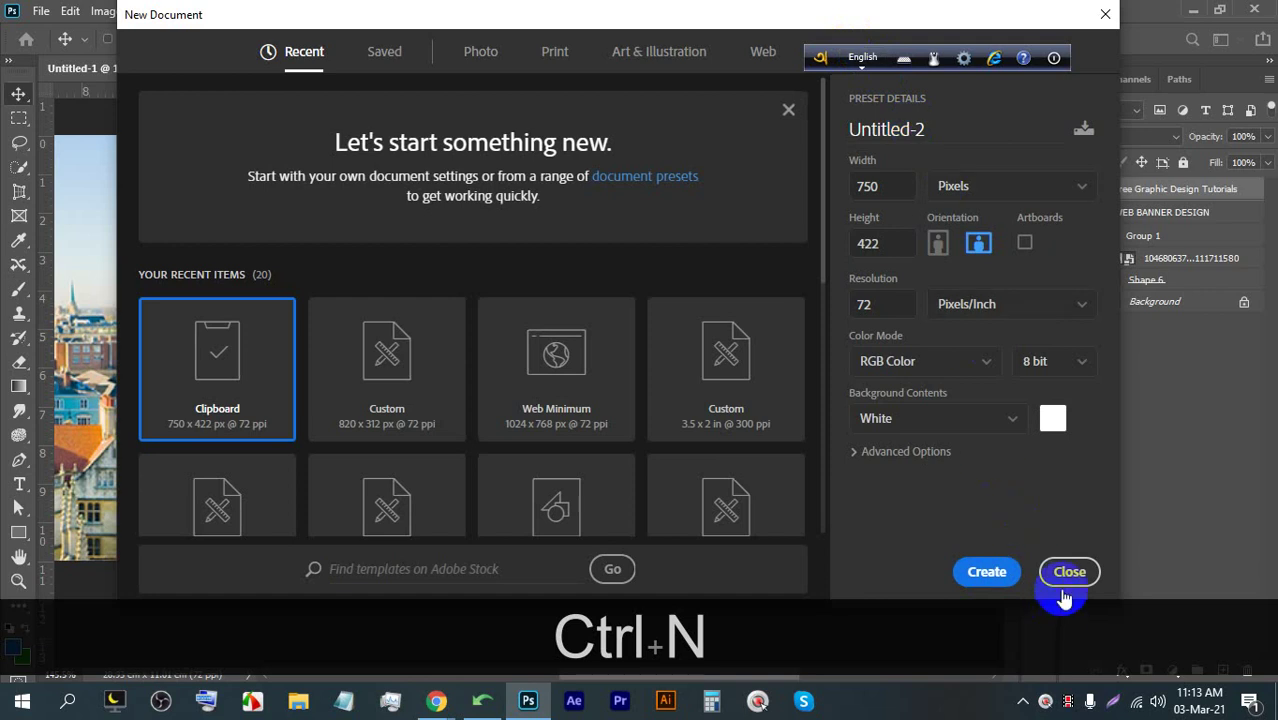
{"action": "left_click", "coordinate": [1064, 569]}
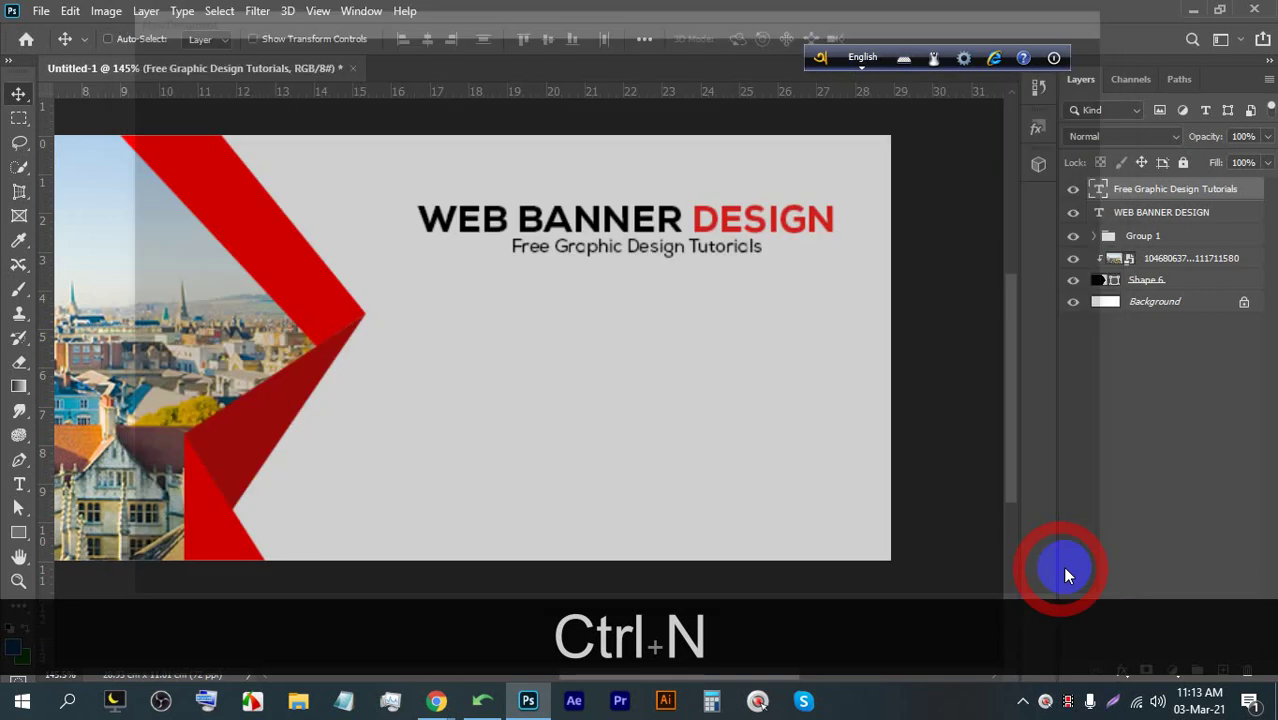
{"action": "key", "text": "ctrl+alt+i"}
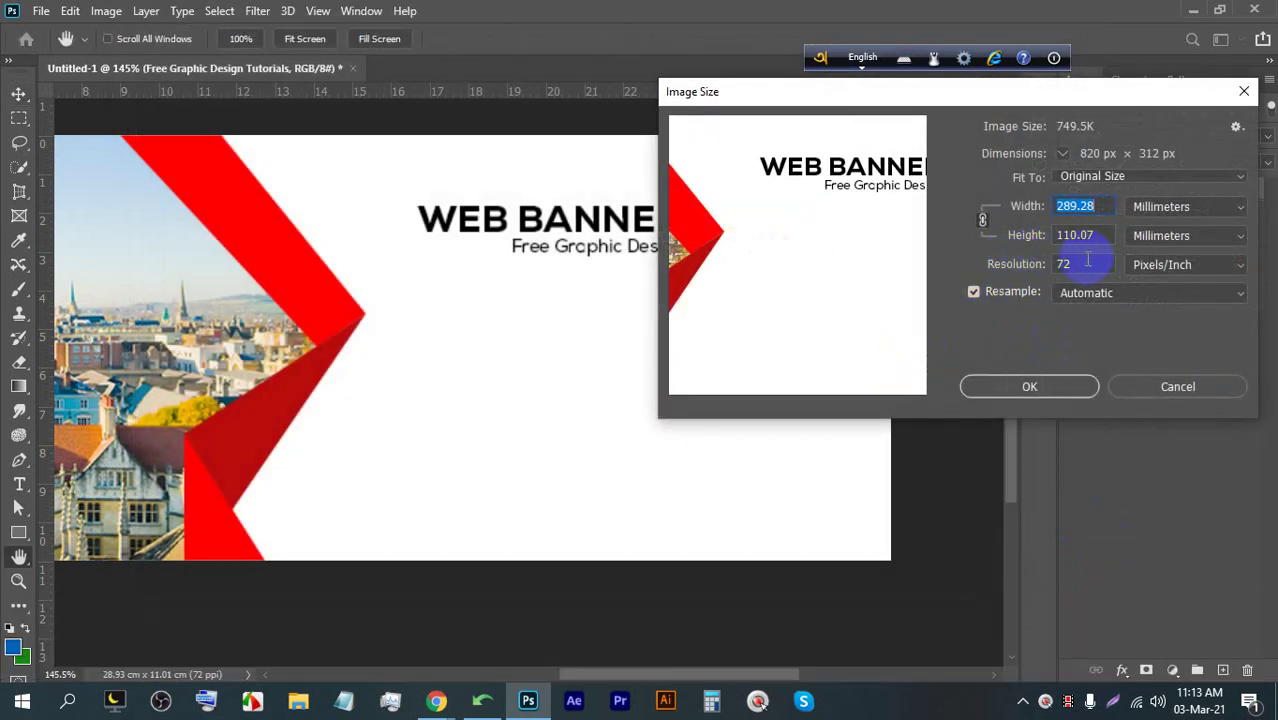
{"action": "left_click", "coordinate": [1058, 265]}
{"action": "left_click", "coordinate": [1137, 386]}
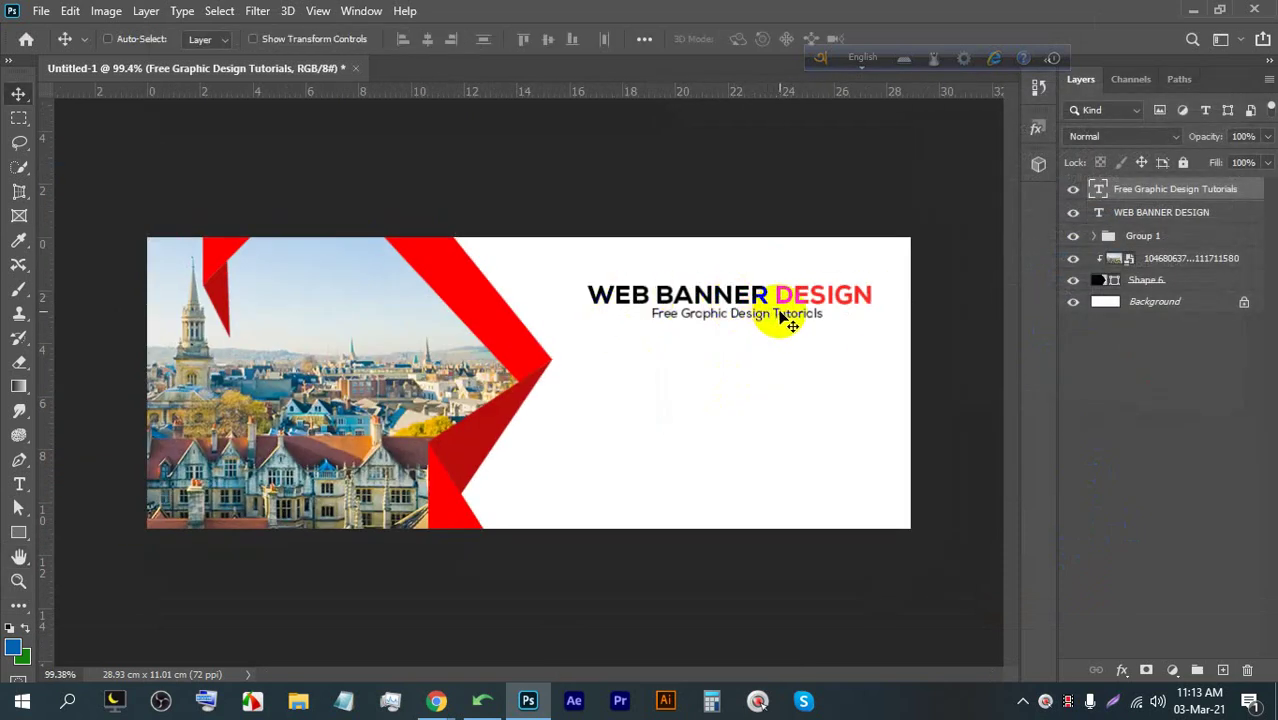
{"action": "scroll", "coordinate": [787, 312], "scroll_direction": "up", "scroll_amount": 1}
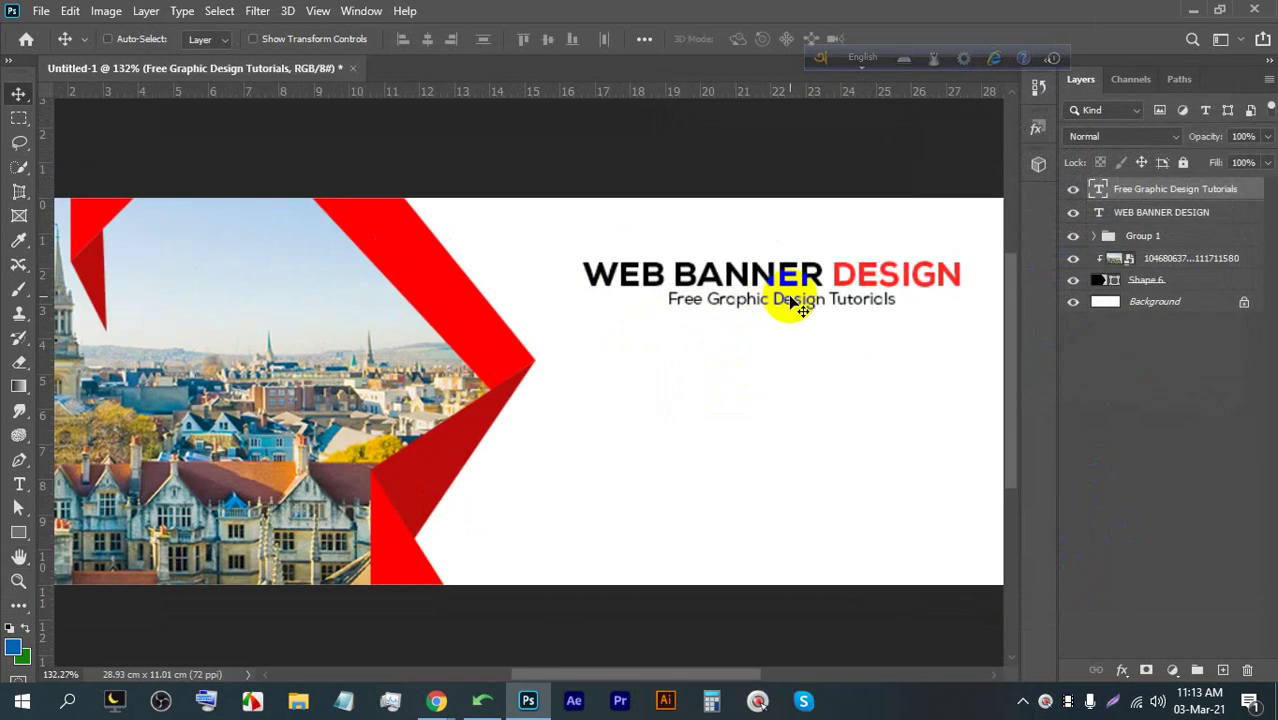
Admit the waiting participant to the Google Meet call in Chrome and return to Photoshop
{"action": "left_click", "coordinate": [438, 699]}
{"action": "left_click", "coordinate": [519, 14]}
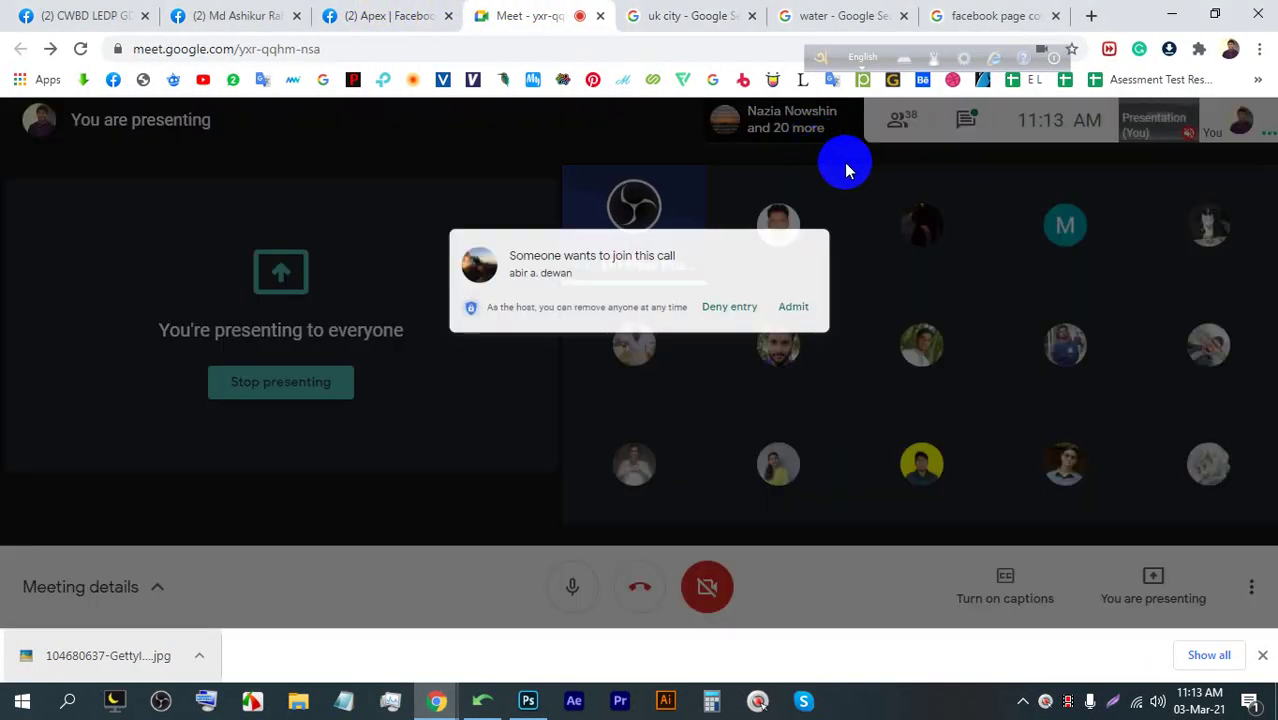
{"action": "left_click", "coordinate": [832, 211]}
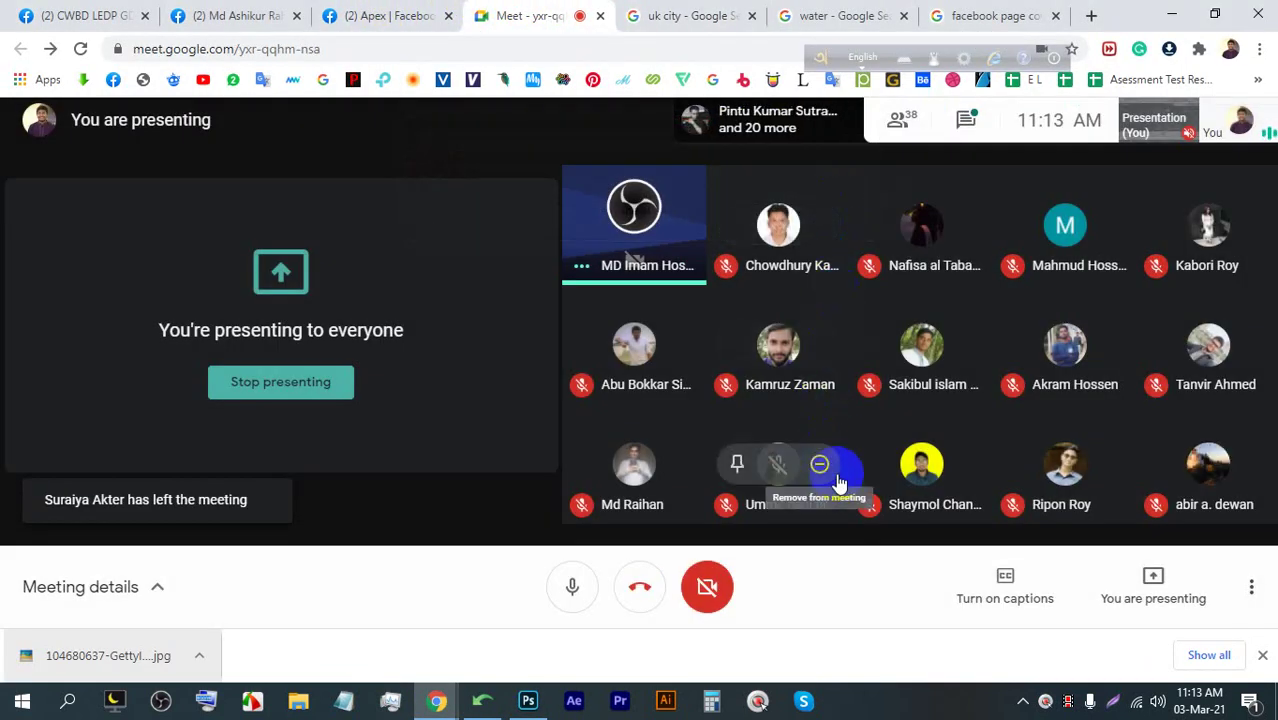
{"action": "left_click", "coordinate": [528, 701]}
Align the headline and subtitle text layers on their horizontal centers
{"action": "scroll", "coordinate": [845, 287], "scroll_direction": "up", "scroll_amount": 2}
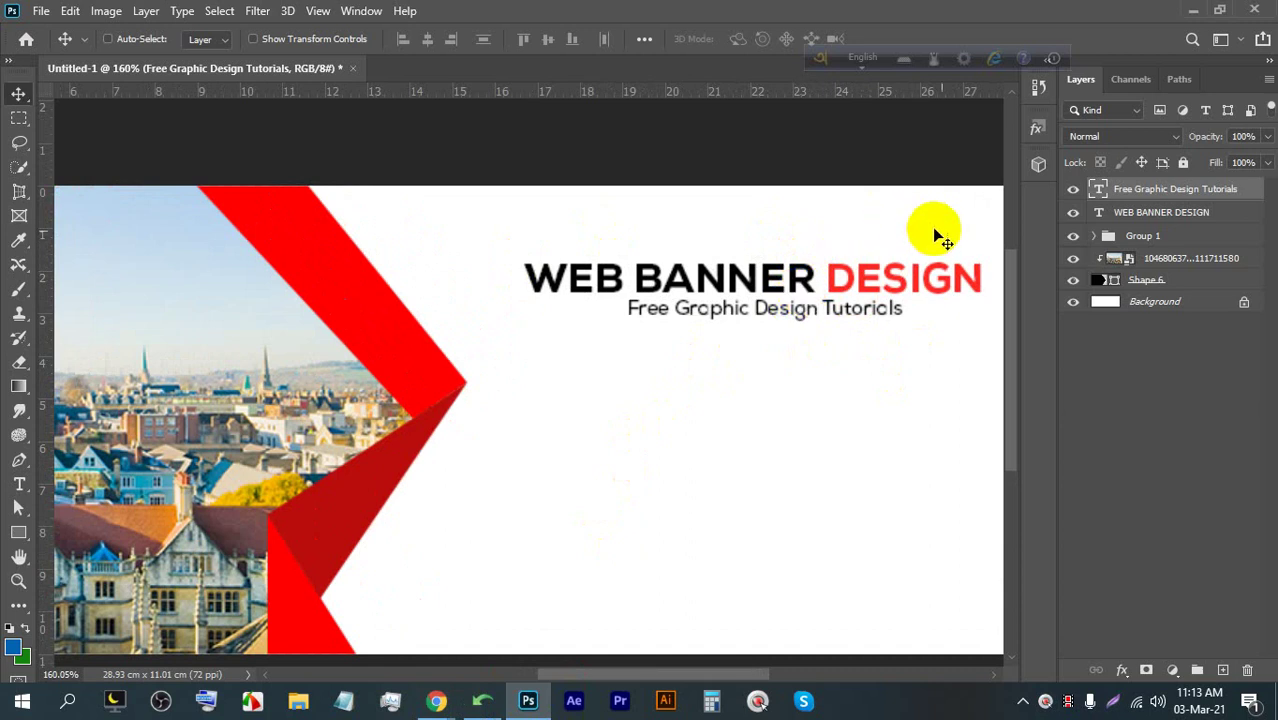
{"action": "left_click", "coordinate": [1140, 212], "text": "ctrl"}
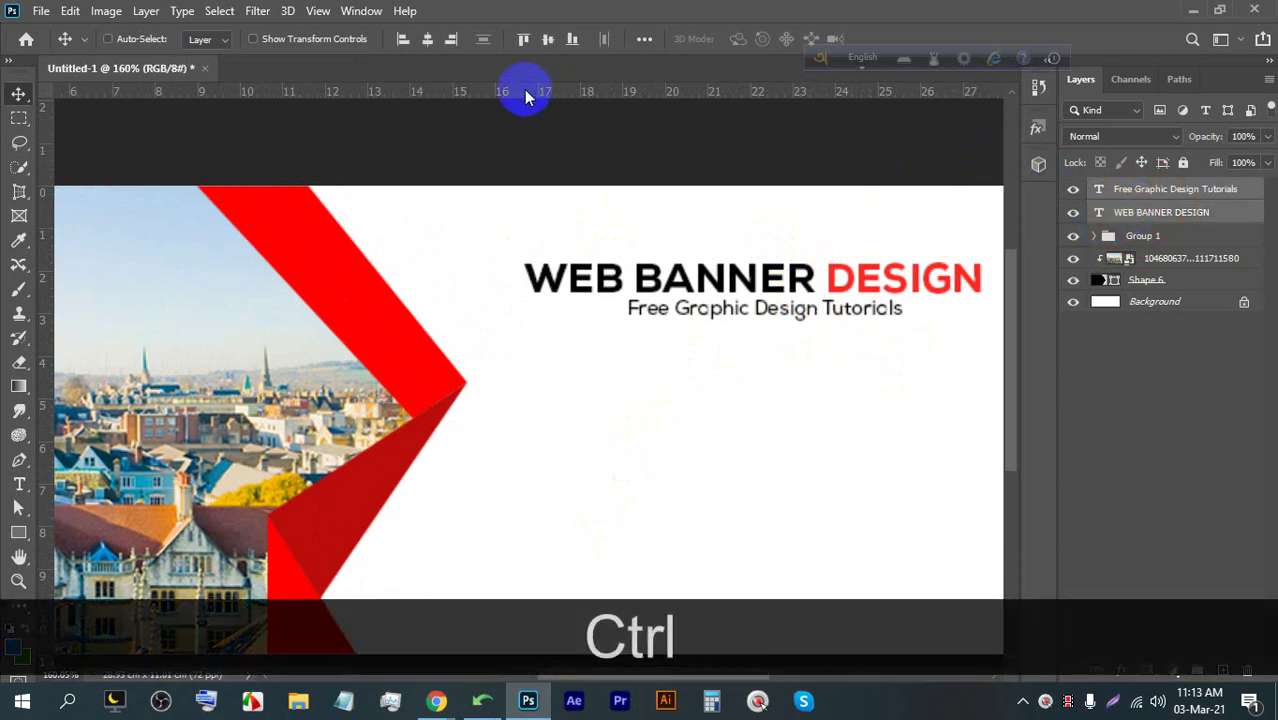
{"action": "left_click", "coordinate": [427, 39]}
{"action": "scroll", "coordinate": [600, 170], "scroll_direction": "down", "scroll_amount": 2}
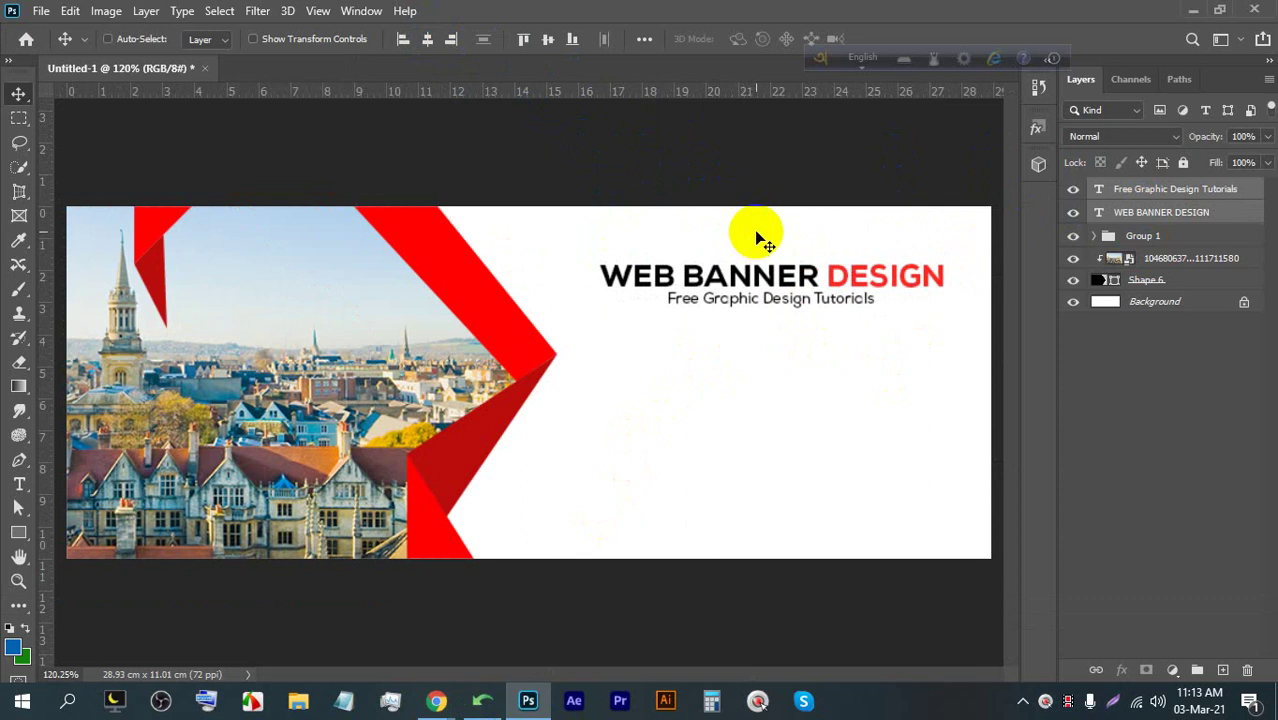
Add a paragraph text box of Lorem ipsum placeholder text below the subtitle, spanning the white area, and left-align it
{"action": "scroll", "coordinate": [865, 310], "scroll_direction": "up", "scroll_amount": 2}
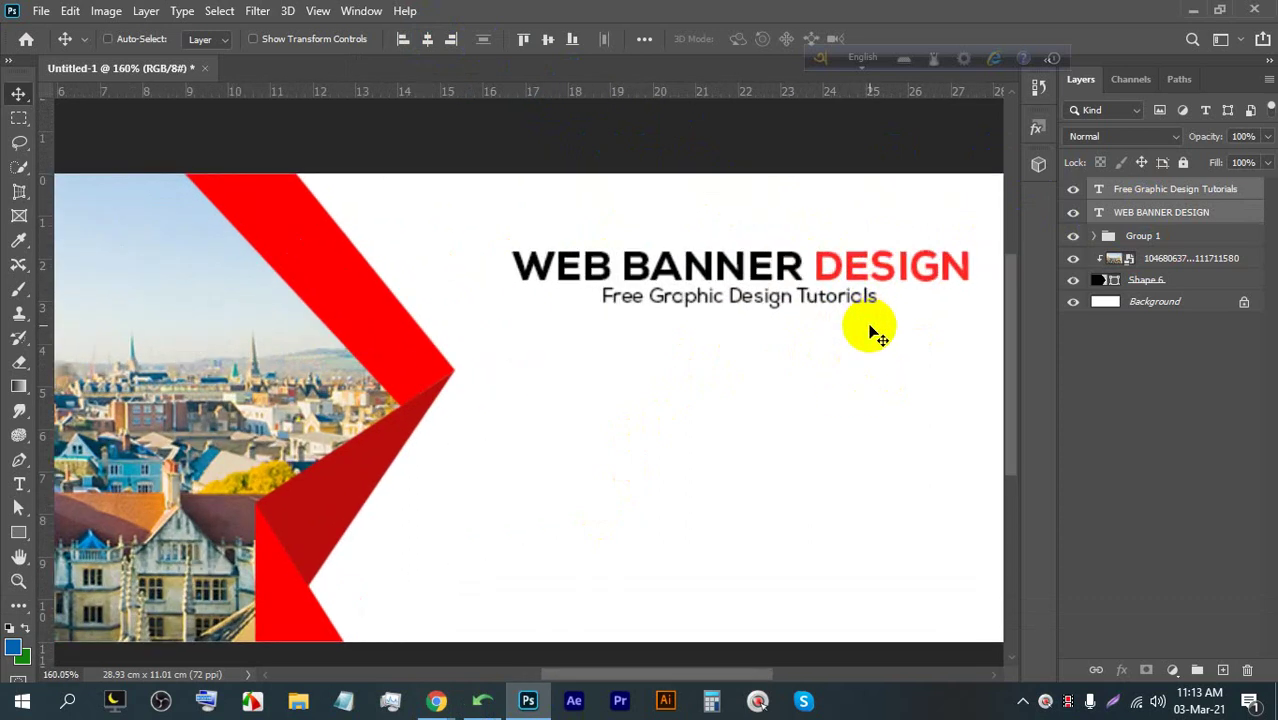
{"action": "key", "text": "space"}
{"action": "left_click_drag", "start_coordinate": [870, 322], "coordinate": [733, 285]}
{"action": "left_click", "coordinate": [19, 484]}
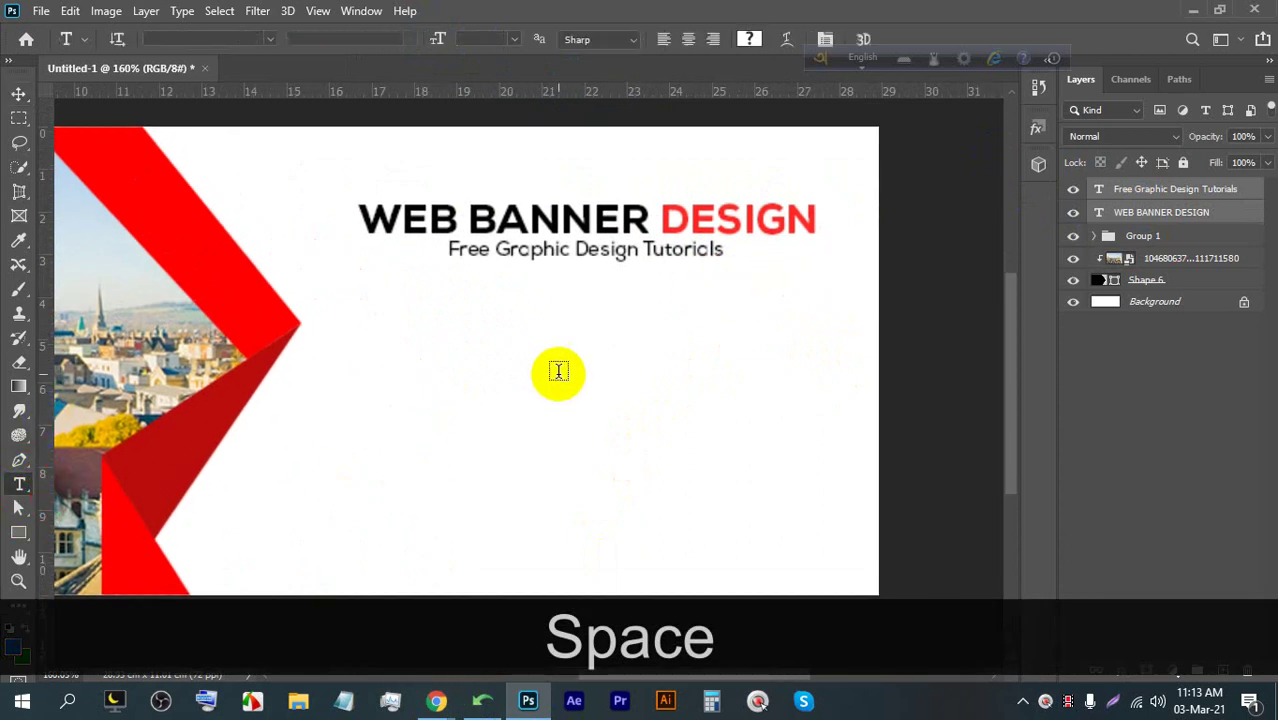
{"action": "left_click", "coordinate": [364, 312]}
{"action": "left_click_drag", "start_coordinate": [364, 312], "coordinate": [845, 512]}
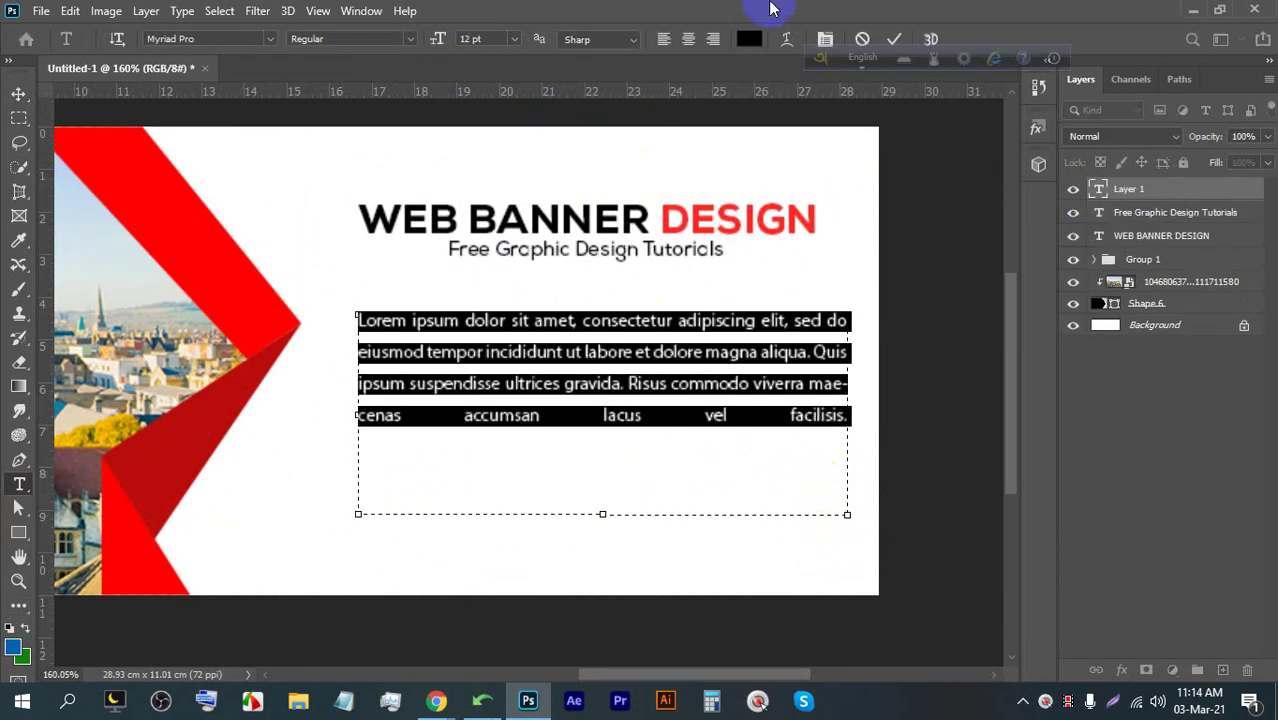
{"action": "left_click", "coordinate": [665, 38]}
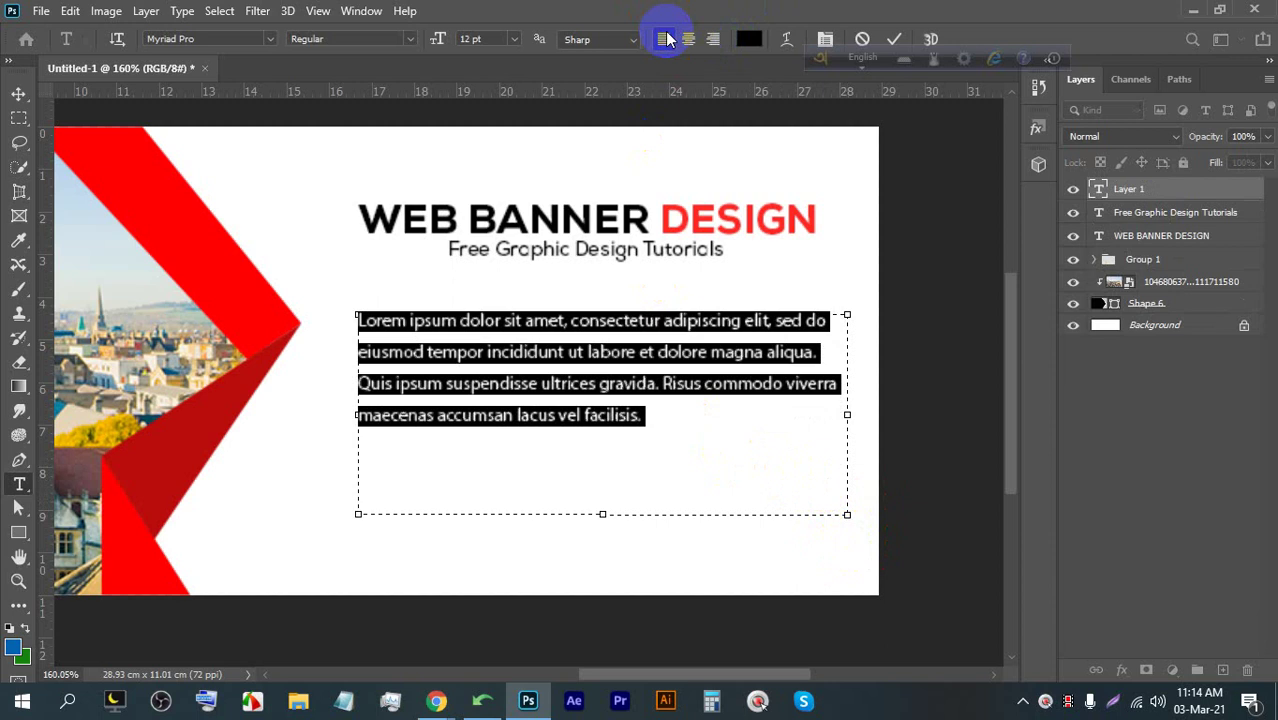
Set the placeholder paragraph's leading to 15 pt
{"action": "left_click", "coordinate": [825, 38]}
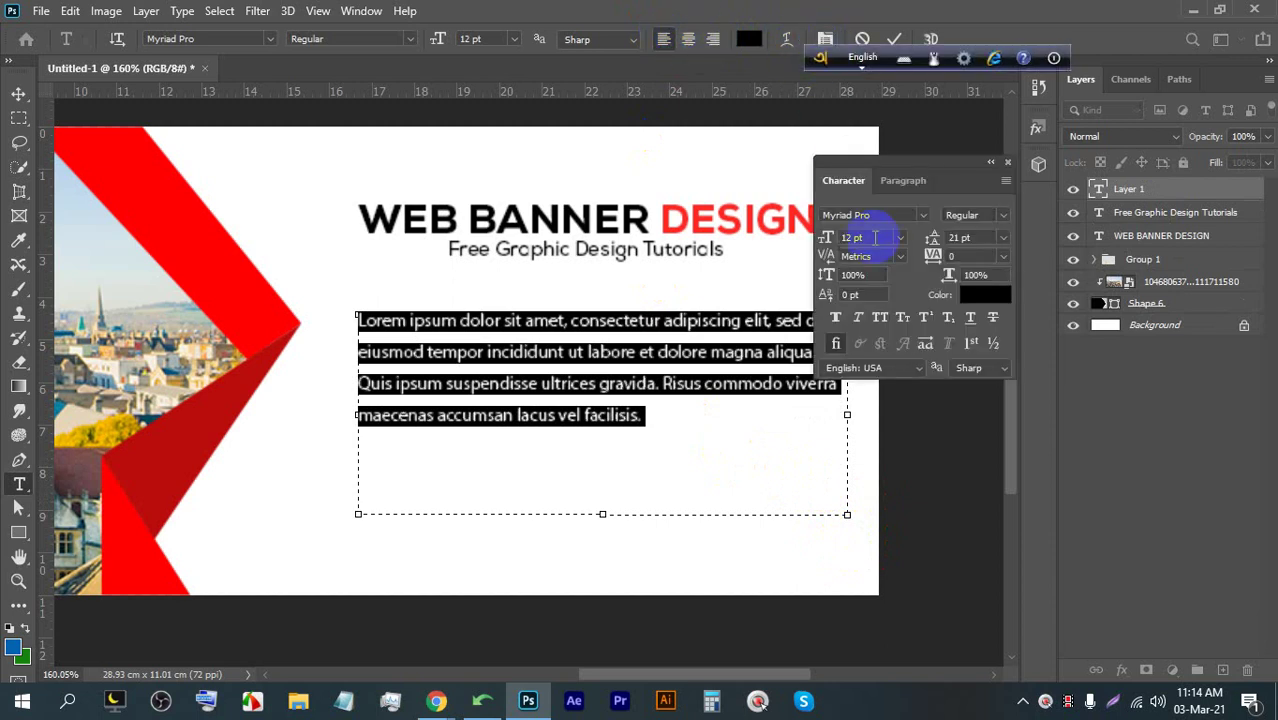
{"action": "left_click", "coordinate": [972, 237]}
{"action": "key", "text": "Down"}
{"action": "key", "text": "Down"}
{"action": "key", "text": "Up"}
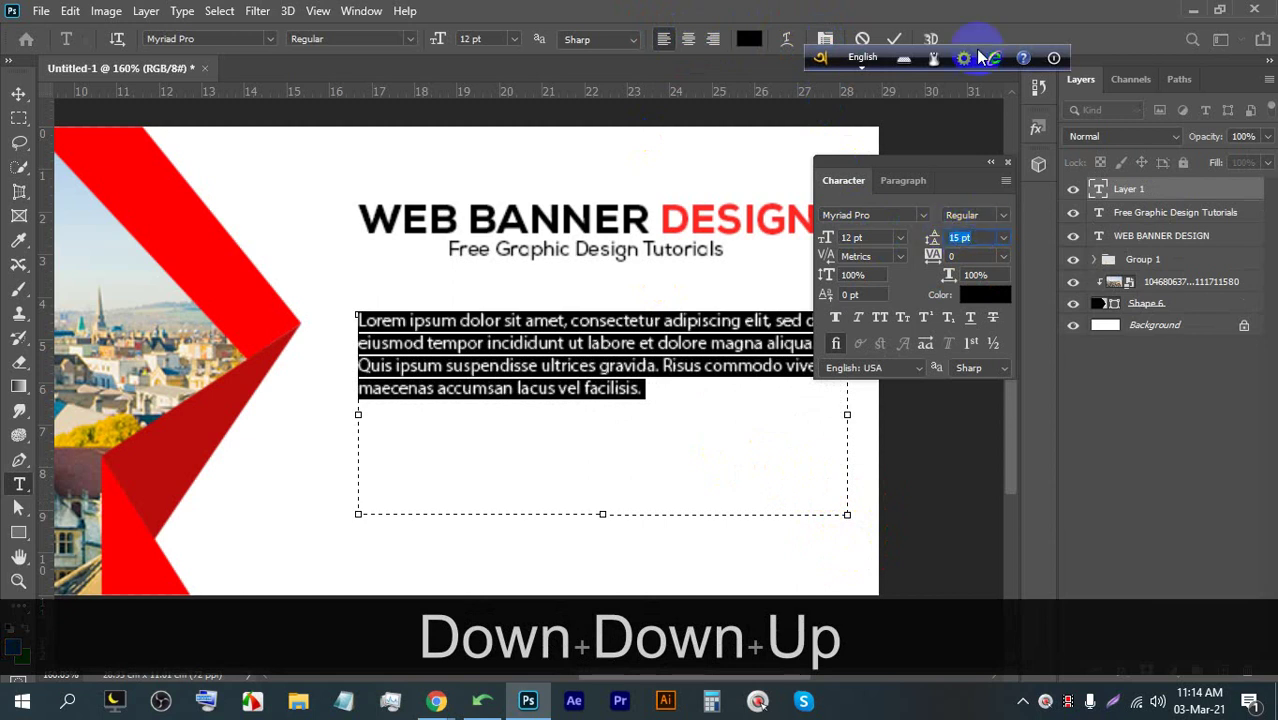
{"action": "left_click", "coordinate": [893, 38]}
Close the character settings and adjust the paragraph's position so its left edge lines up with the headline
{"action": "left_click", "coordinate": [18, 93]}
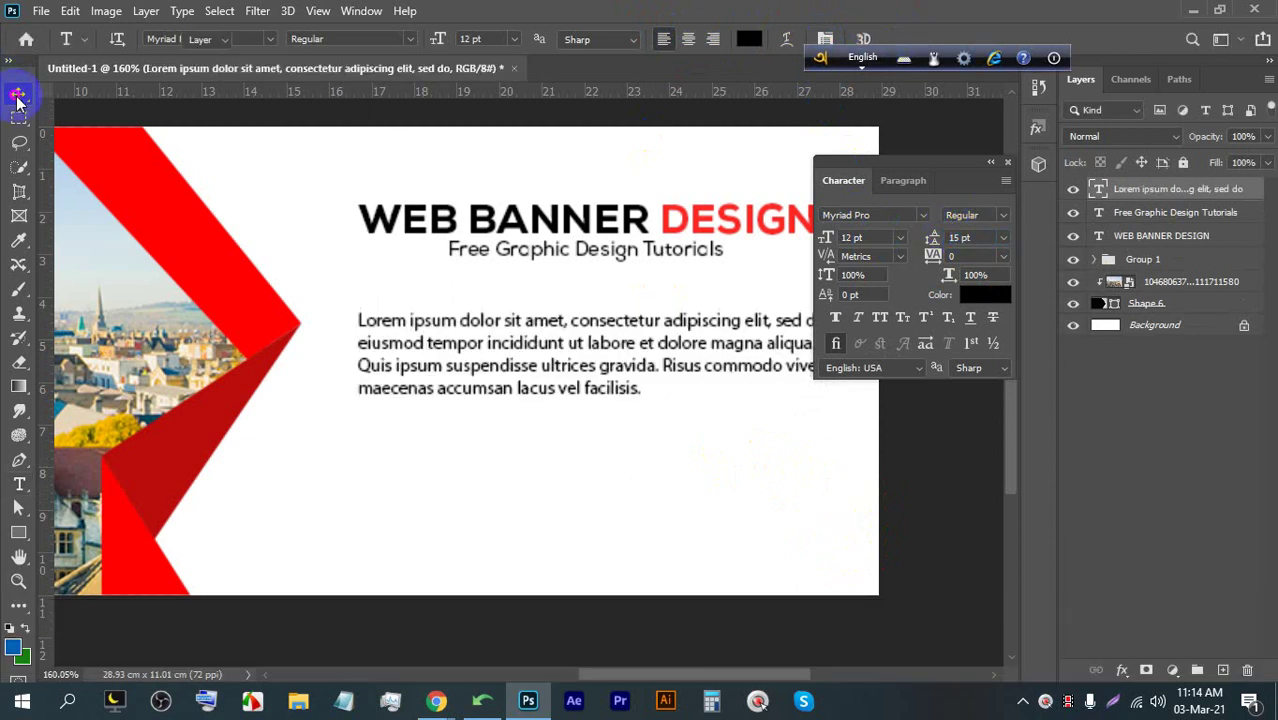
{"action": "key", "text": "ctrl+0"}
{"action": "left_click", "coordinate": [1007, 162]}
{"action": "left_click_drag", "start_coordinate": [716, 376], "coordinate": [714, 362]}
{"action": "scroll", "coordinate": [556, 322], "scroll_direction": "down", "scroll_amount": 3}
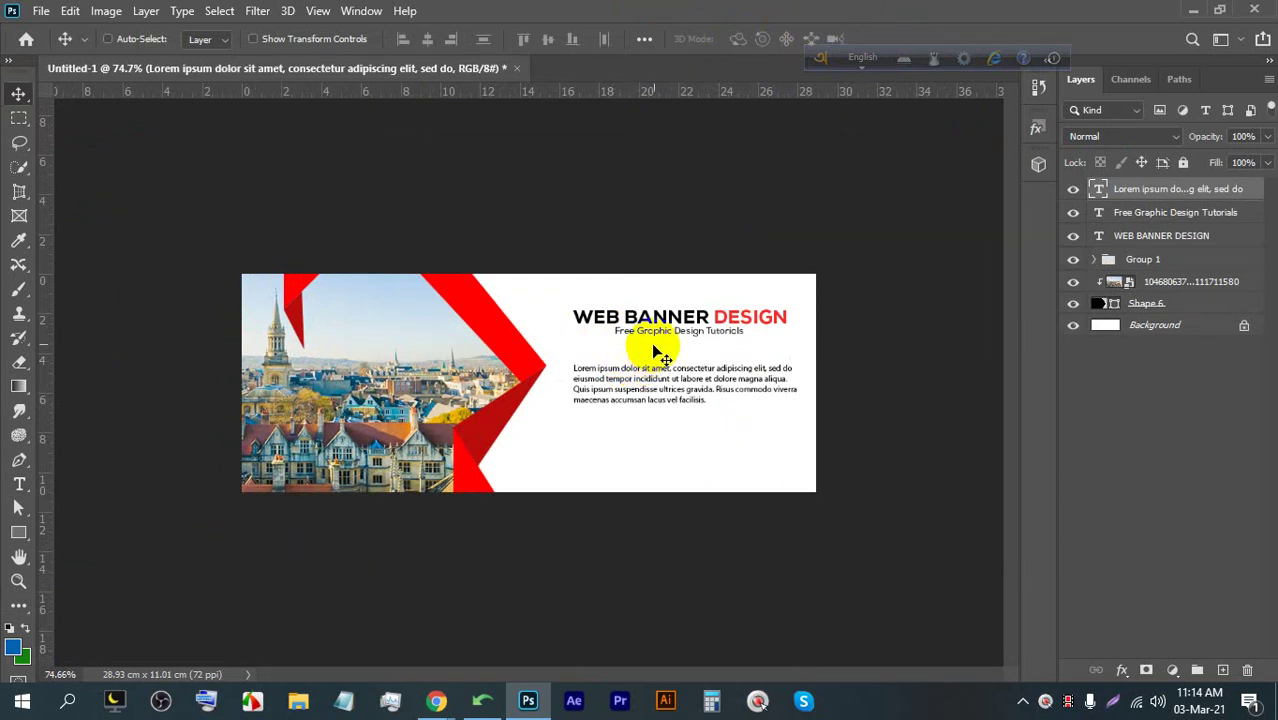
Move the headline, subtitle and paragraph down to the vertical middle of the white area, with the paragraph closer to the subtitle
{"action": "left_click", "coordinate": [1145, 243], "text": "shift"}
{"action": "mouse_move", "coordinate": [660, 316]}
{"action": "left_mouse_down"}
{"action": "mouse_move", "coordinate": [662, 297]}
{"action": "mouse_move", "coordinate": [655, 336]}
{"action": "left_mouse_up"}
{"action": "left_click", "coordinate": [1145, 200]}
{"action": "left_click_drag", "start_coordinate": [590, 423], "coordinate": [624, 408]}
{"action": "left_click", "coordinate": [1121, 236], "text": "shift"}
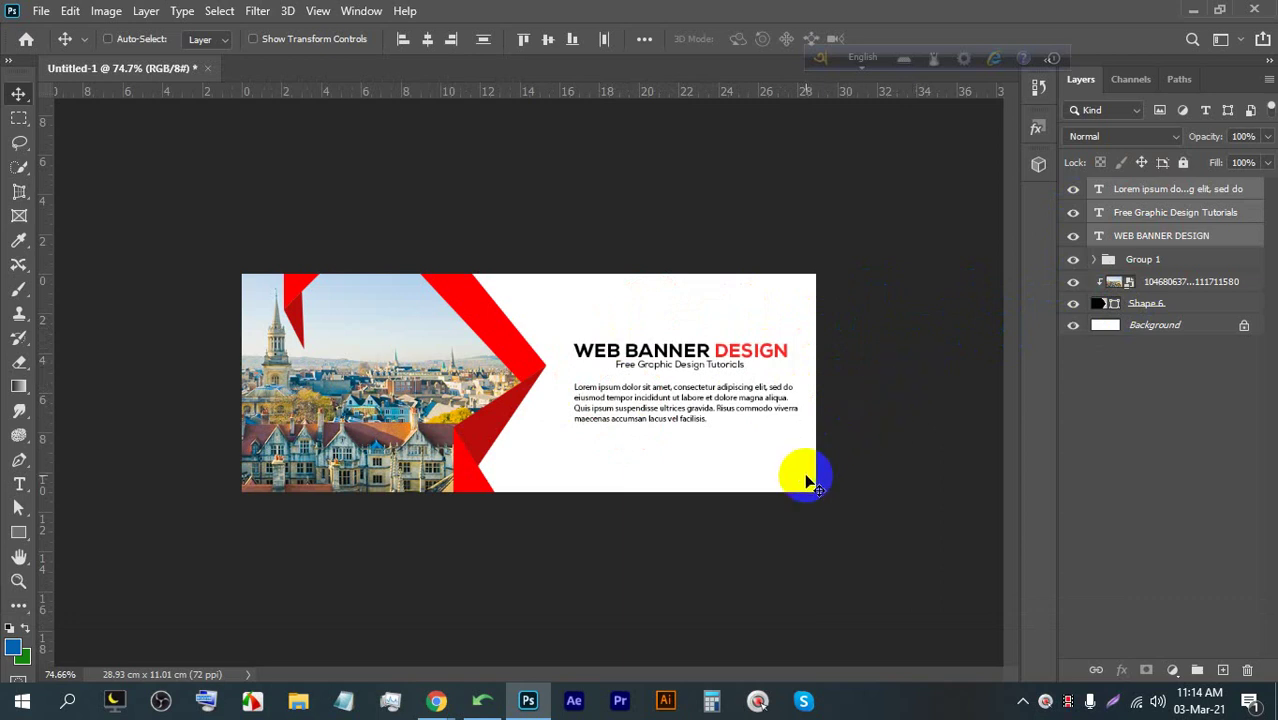
{"action": "key", "text": "ctrl+0"}
Draw a red triangle shape about 100 × 96 px with the Pen tool across the banner's lower-right corner
{"action": "key", "text": "ctrl+space"}
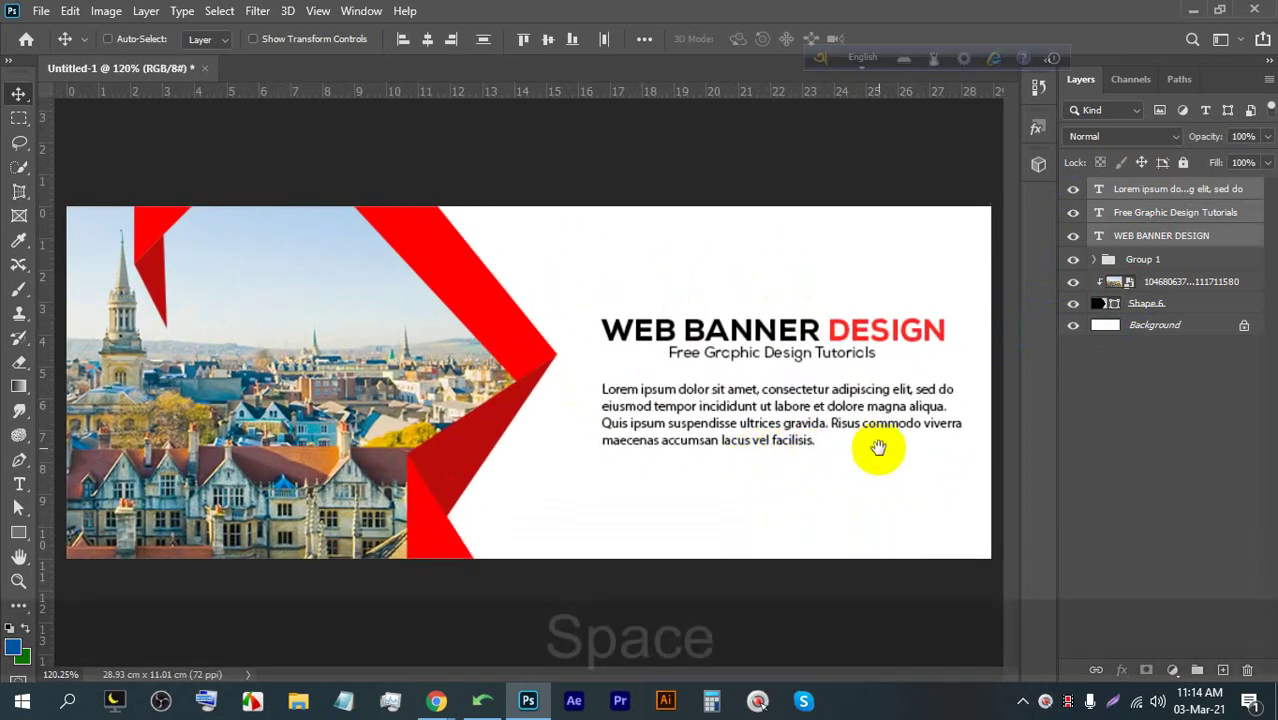
{"action": "left_click_drag", "start_coordinate": [645, 362], "coordinate": [14, 478]}
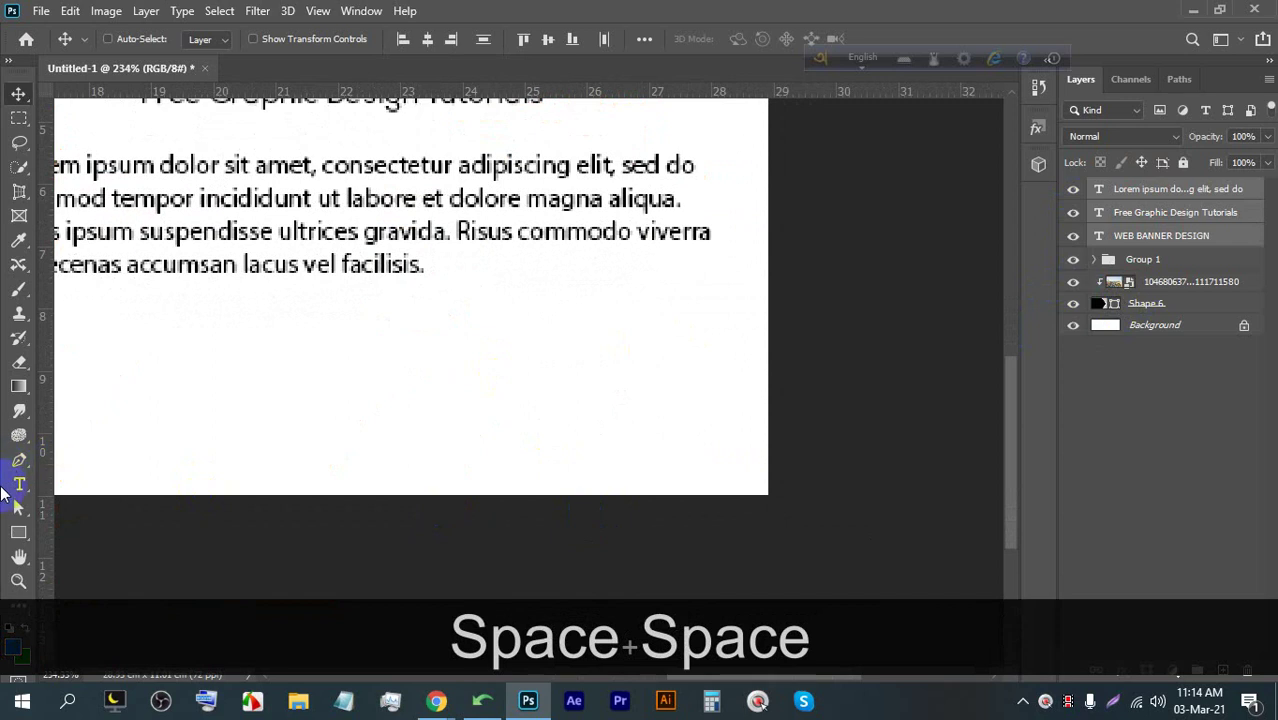
{"action": "left_click", "coordinate": [16, 459]}
{"action": "left_click", "coordinate": [781, 315]}
{"action": "left_click", "coordinate": [608, 524]}
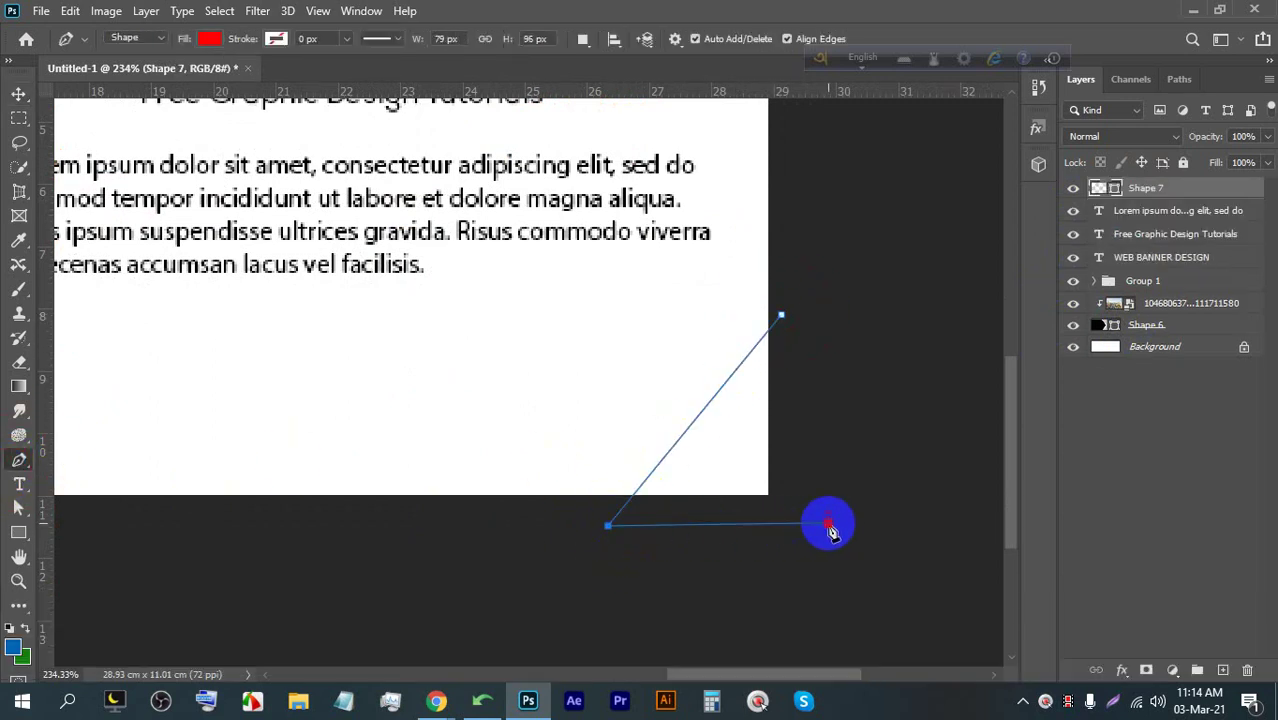
{"action": "left_click", "coordinate": [827, 523]}
{"action": "left_click", "coordinate": [781, 316]}
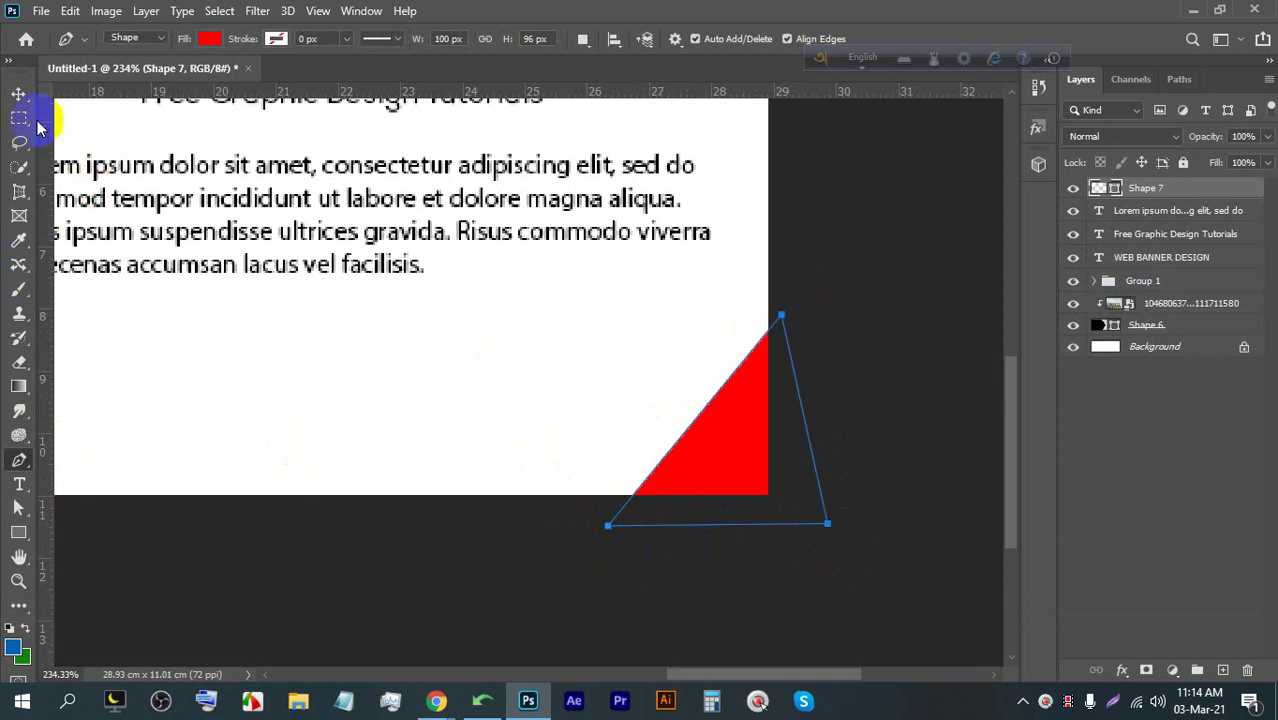
{"action": "left_click", "coordinate": [18, 93]}
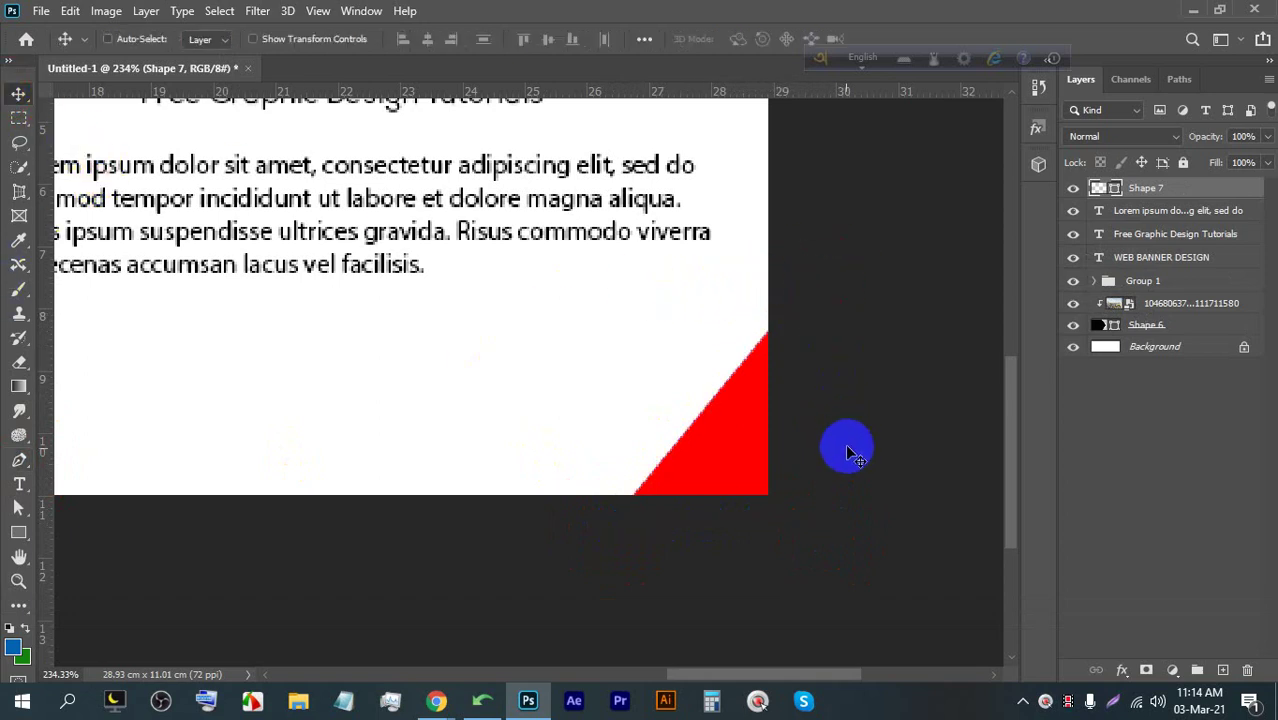
{"action": "scroll", "coordinate": [818, 420], "scroll_direction": "down", "scroll_amount": 3}
{"action": "scroll", "coordinate": [818, 420], "scroll_direction": "down", "scroll_amount": 2}
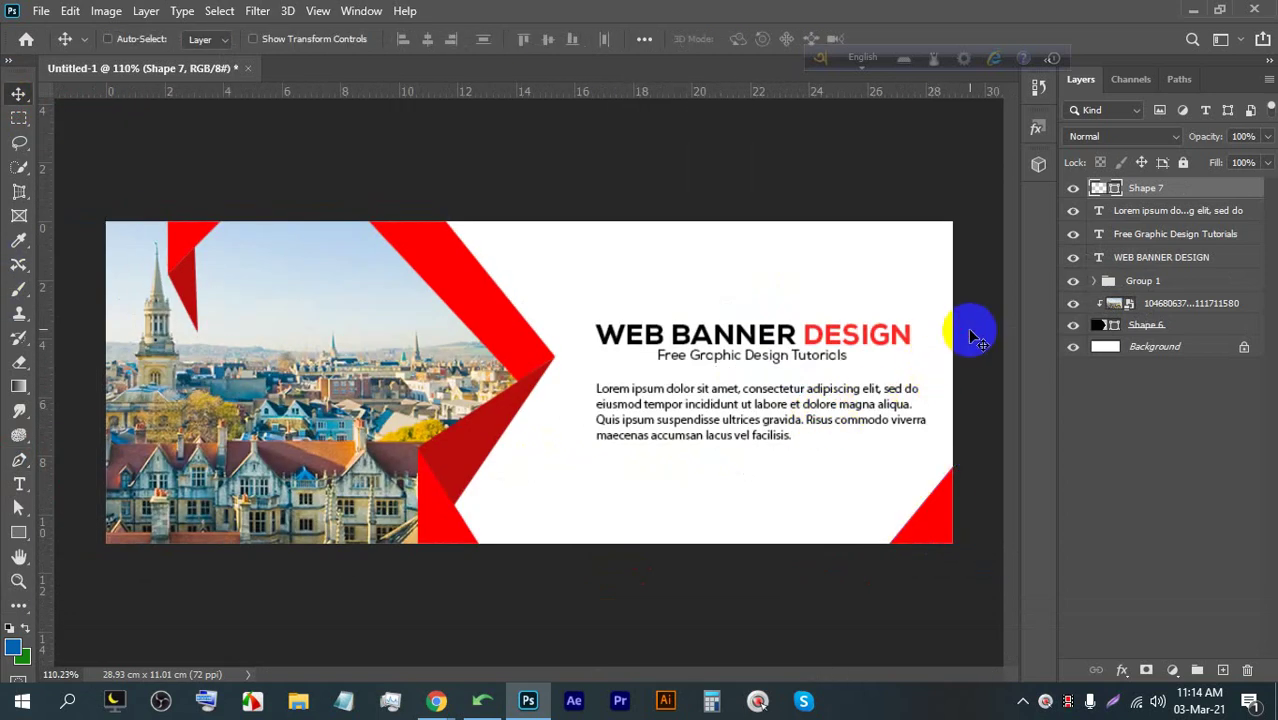
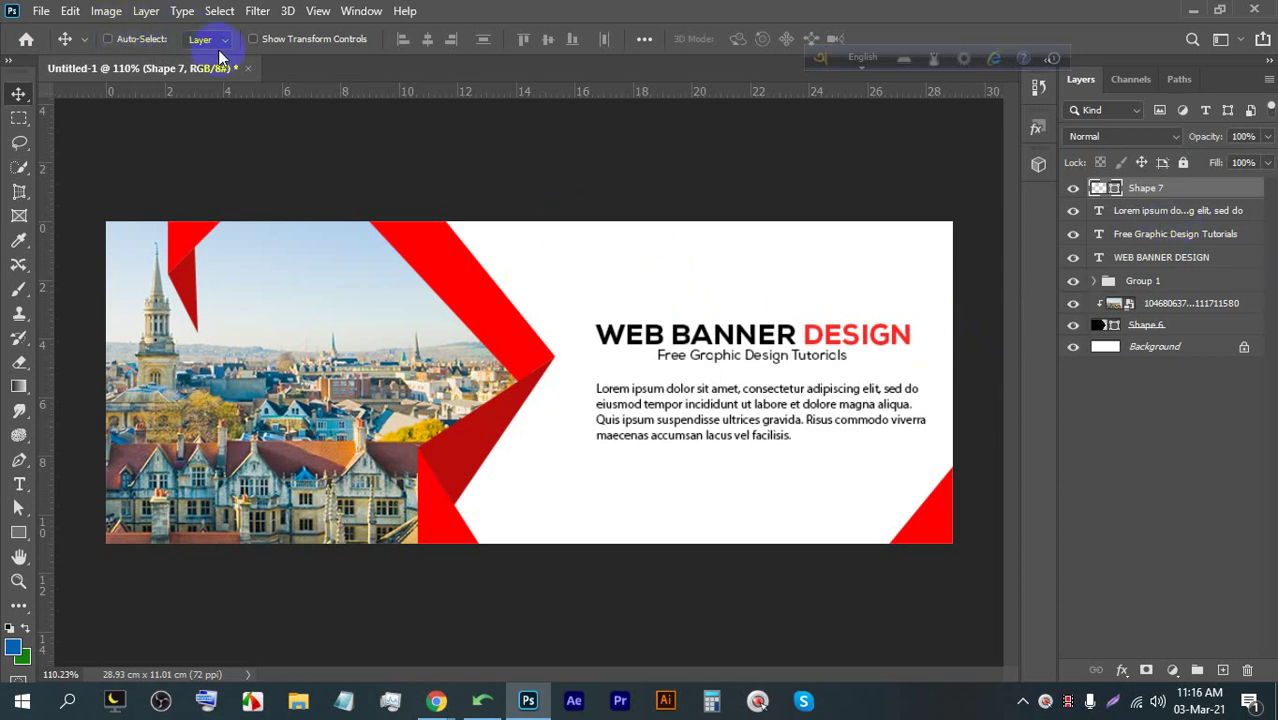
Start saving the banner and create and open a new folder named 15 inside folder 68 on the LEDP (E:) drive
{"action": "key", "text": "ctrl+s"}
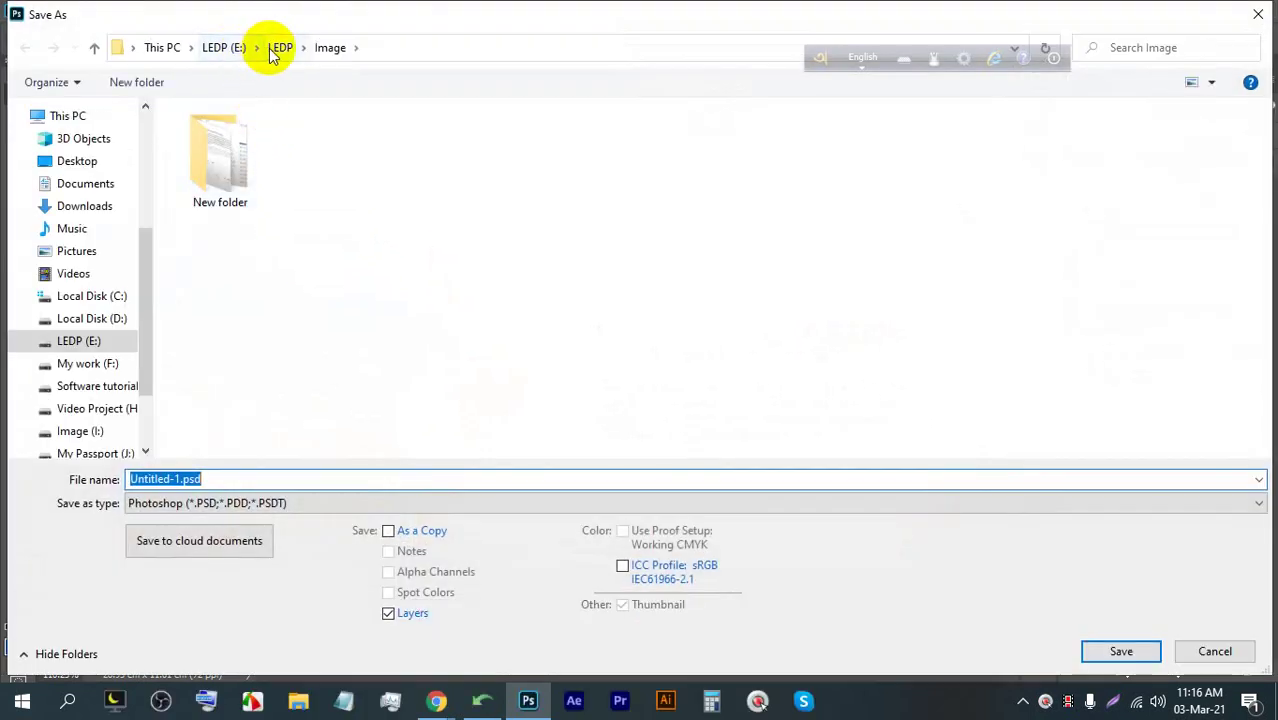
{"action": "left_click", "coordinate": [277, 48]}
{"action": "left_click", "coordinate": [233, 55]}
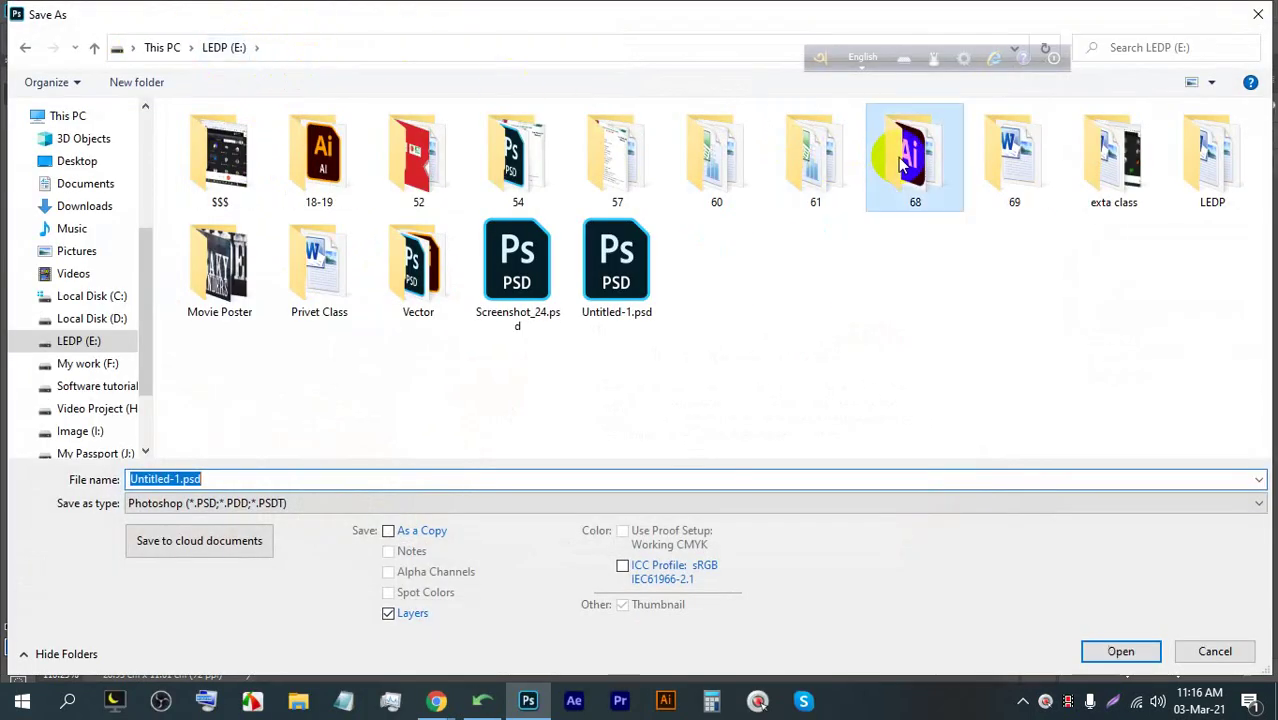
{"action": "double_click", "coordinate": [897, 152]}
{"action": "right_click", "coordinate": [895, 260]}
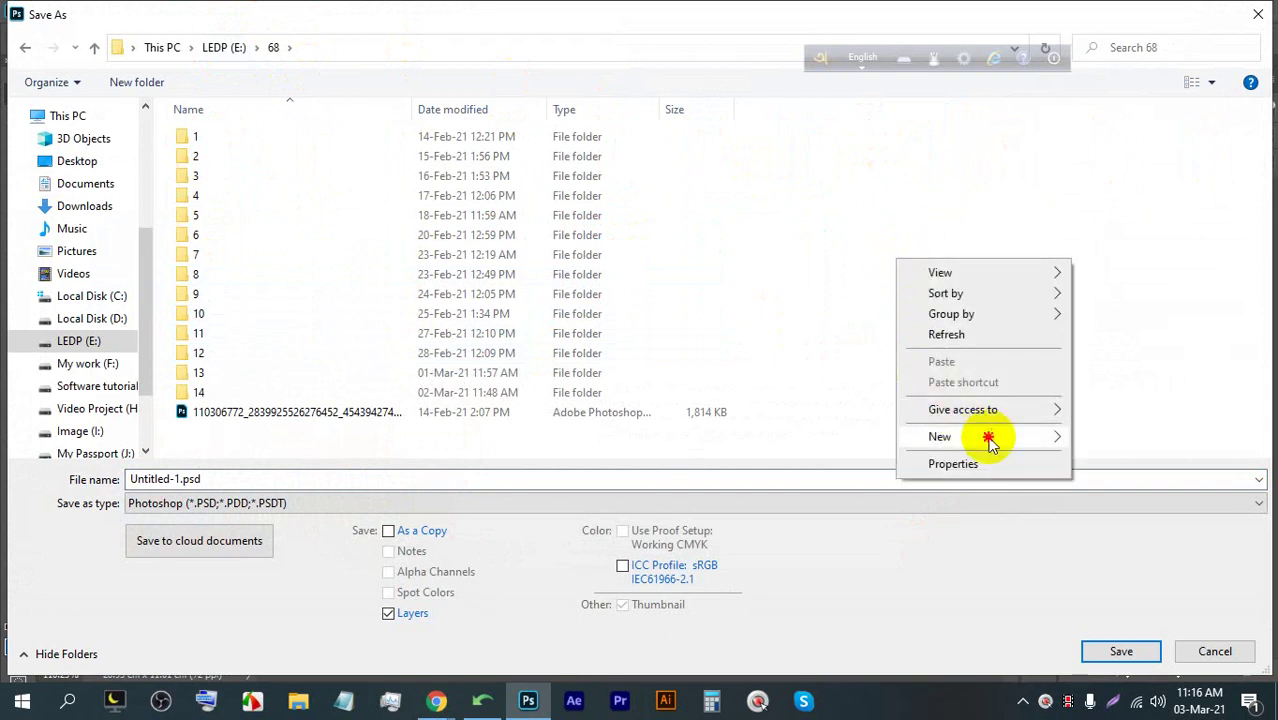
{"action": "mouse_move", "coordinate": [987, 434]}
{"action": "left_click", "coordinate": [756, 442]}
{"action": "type", "text": "15"}
{"action": "key", "text": "Return"}
{"action": "key", "text": "Return"}
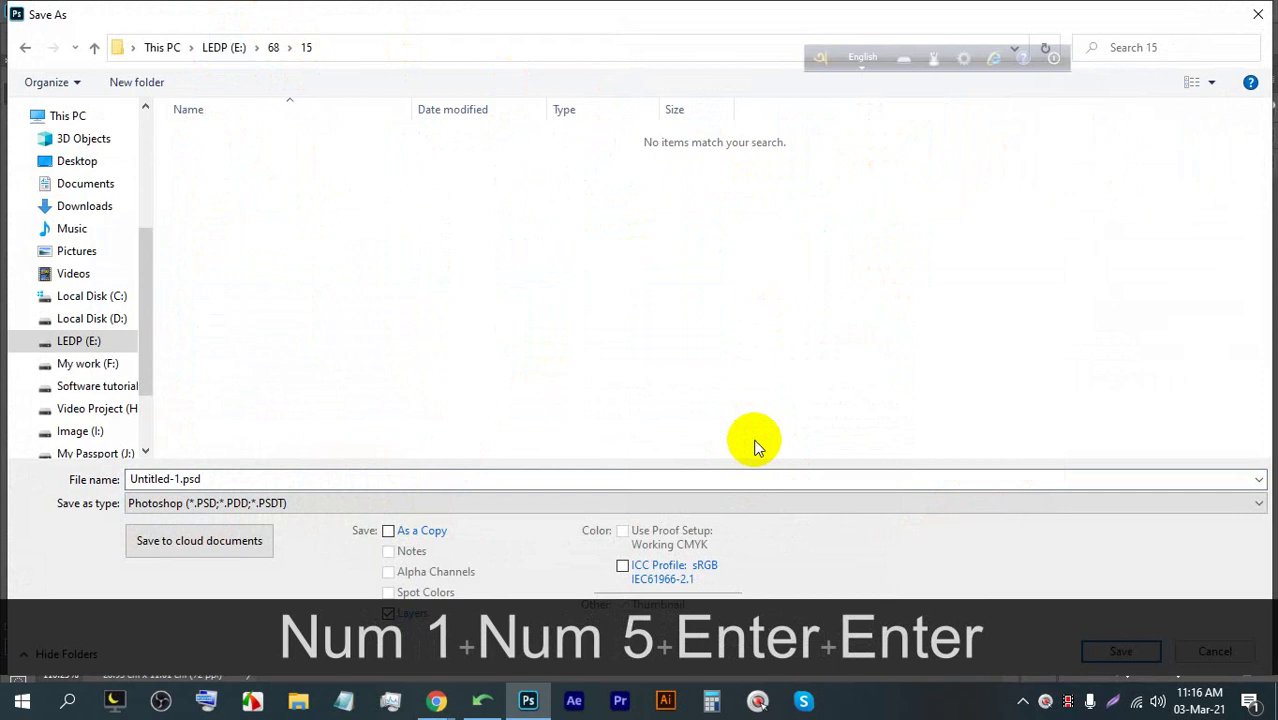
Name the file "Facebook cover photo" and save it in Photoshop PSD format with layers
{"action": "left_click", "coordinate": [250, 479]}
{"action": "type", "text": "Fa"}
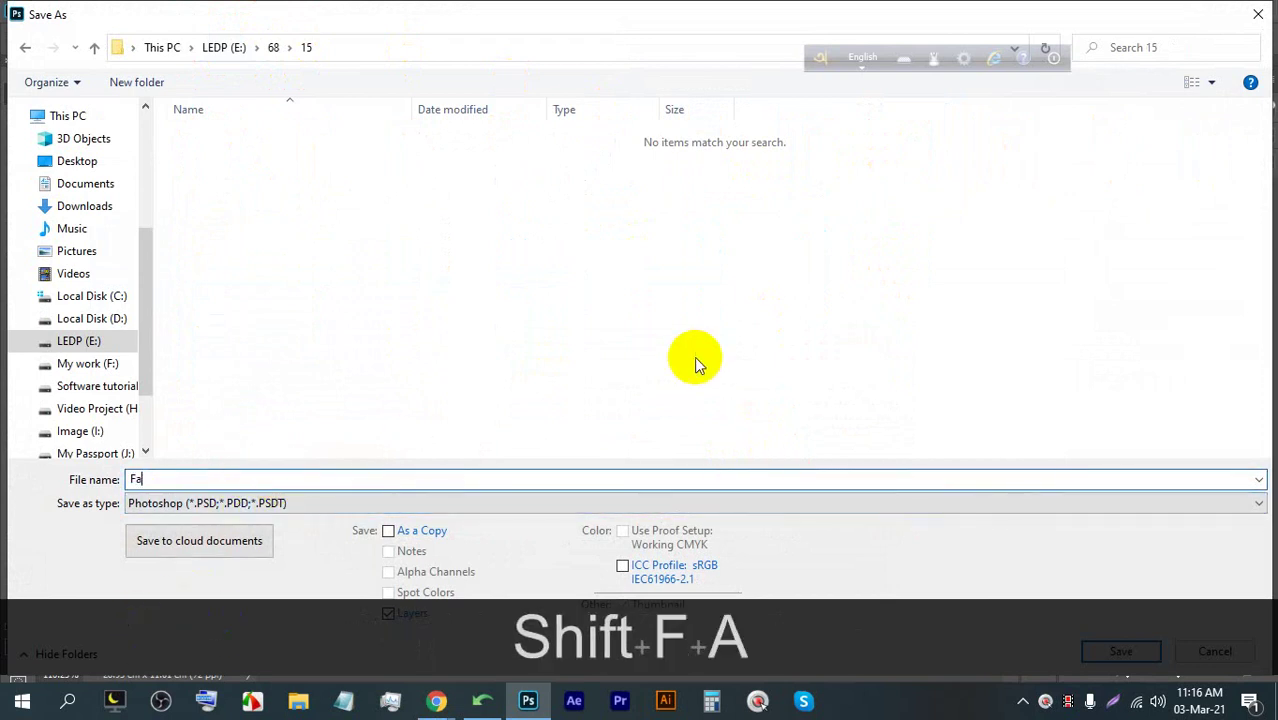
{"action": "type", "text": "cebook "}
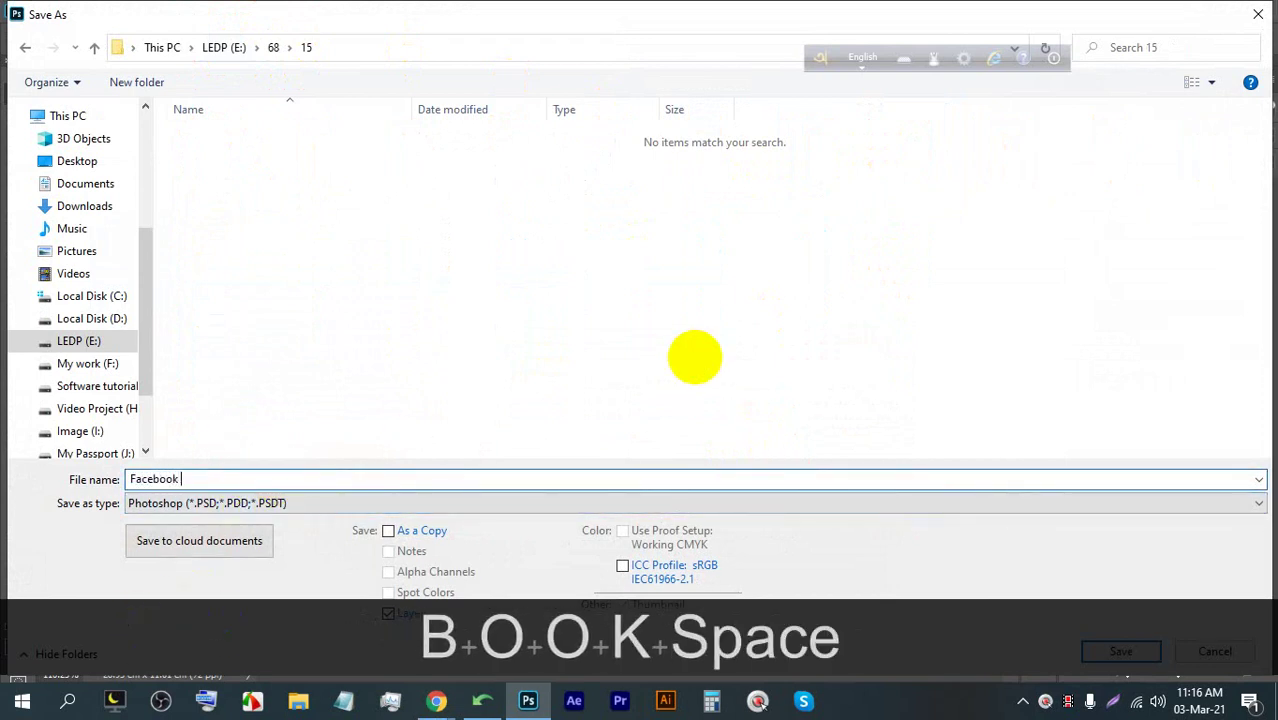
{"action": "type", "text": "cover photo"}
{"action": "key", "text": "Return"}
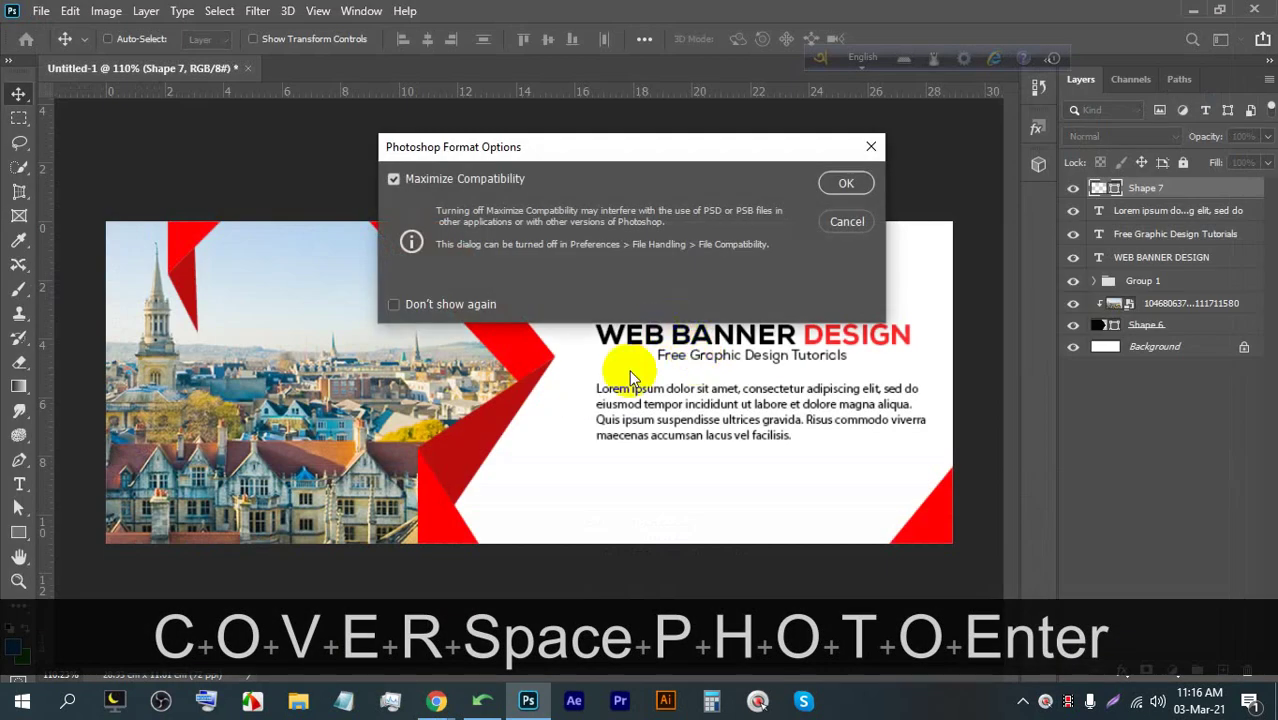
Finish saving the cover photo as a PSD with maximum compatibility and close the document
{"action": "left_click", "coordinate": [848, 183]}
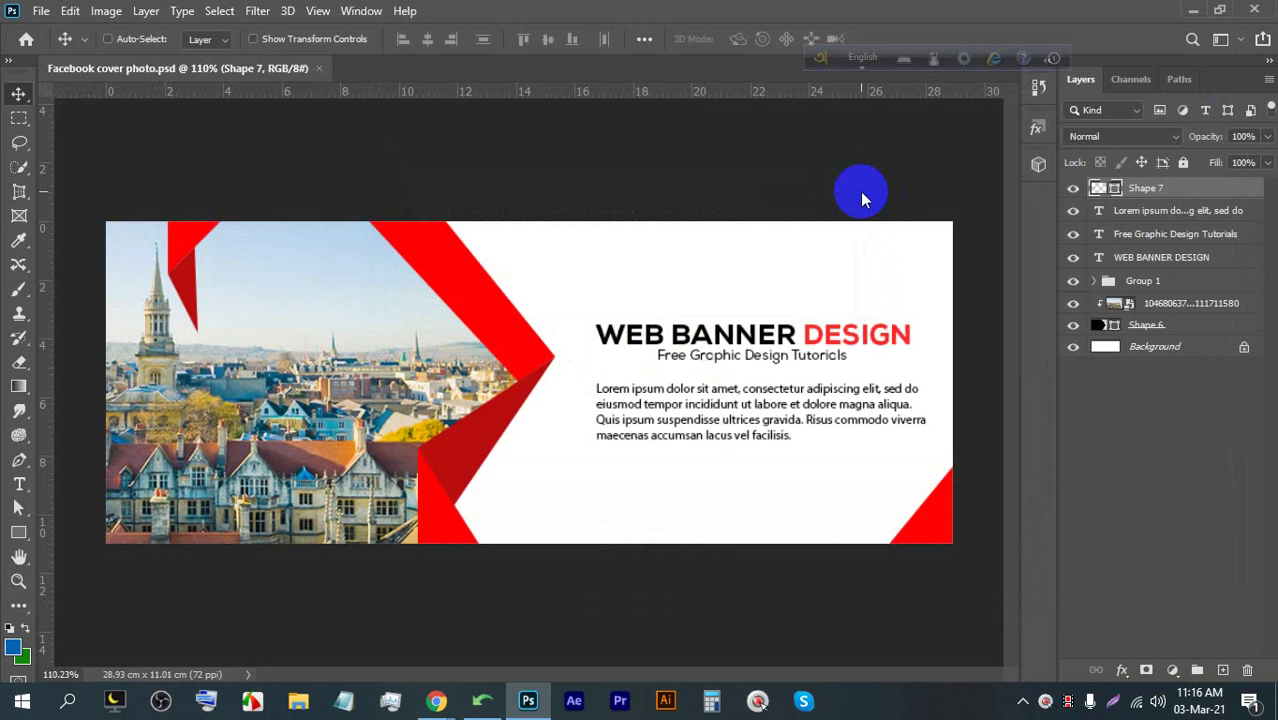
{"action": "left_click", "coordinate": [318, 68]}
Create a new 820 × 312 pixel document at 72 pixels/inch in RGB with a white background
{"action": "left_click", "coordinate": [94, 210]}
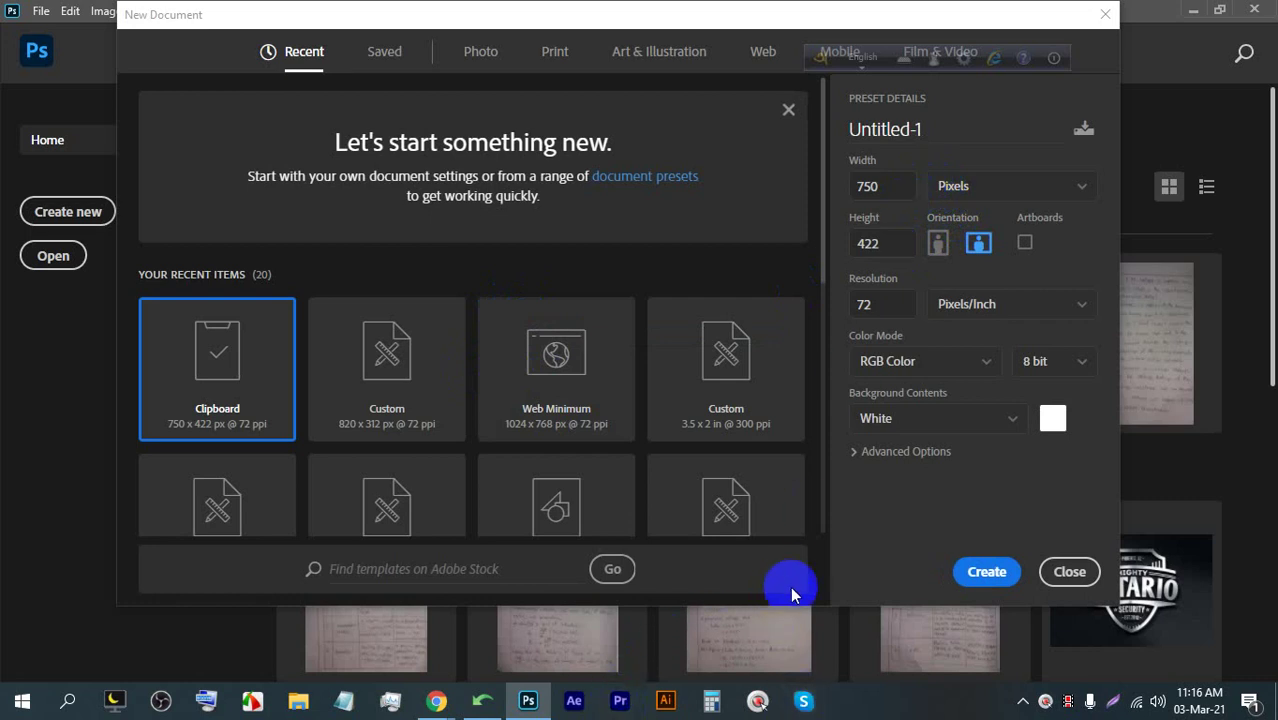
{"action": "left_click", "coordinate": [870, 186]}
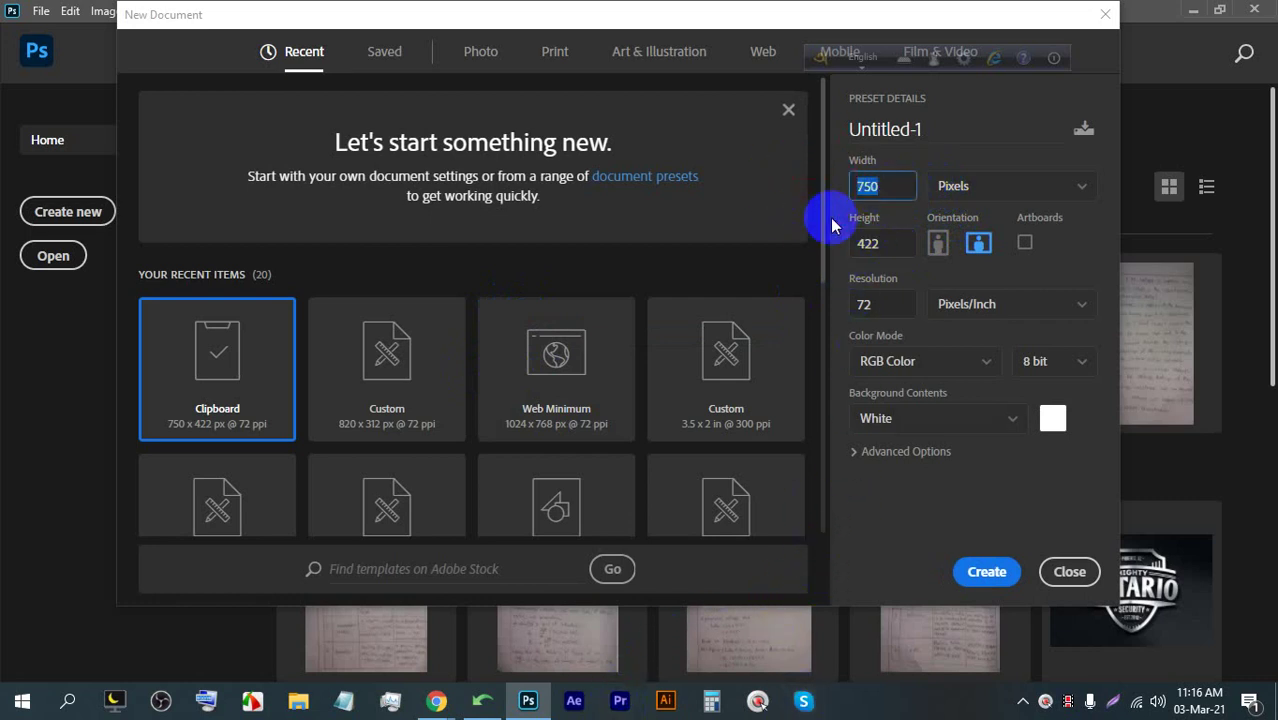
{"action": "type", "text": "820"}
{"action": "key", "text": "Tab"}
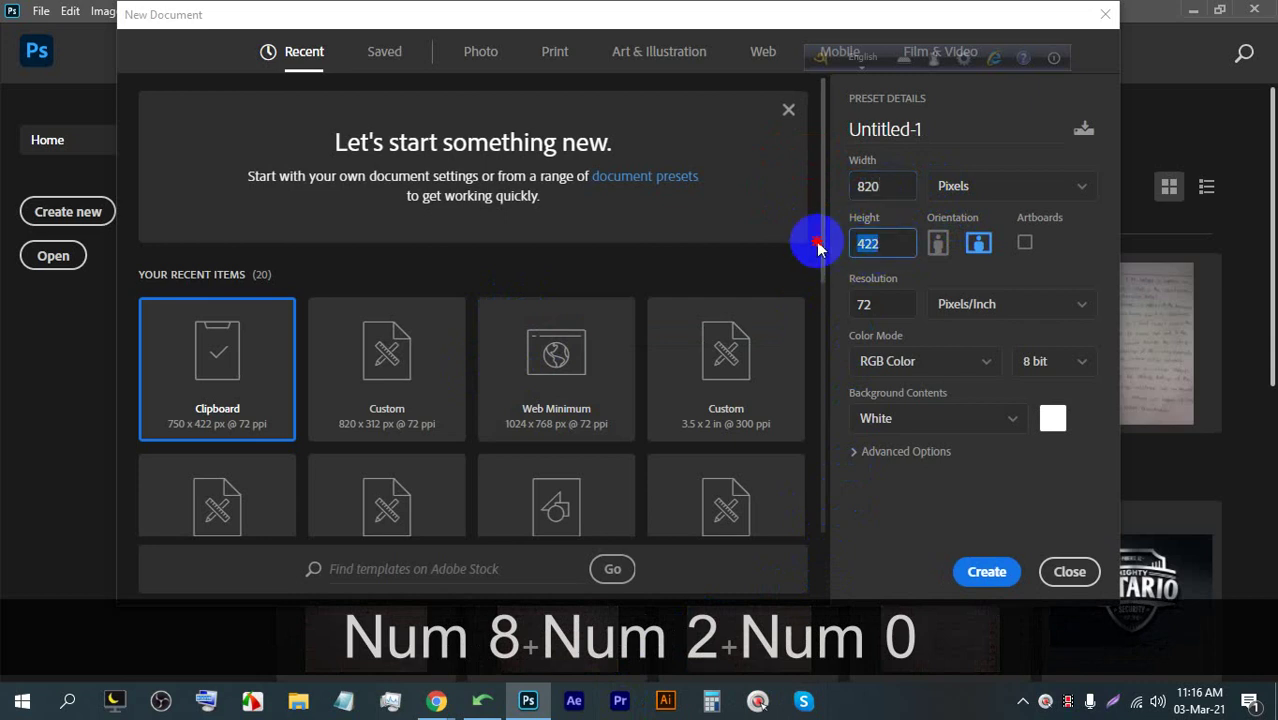
{"action": "type", "text": "312"}
{"action": "left_click", "coordinate": [983, 574]}
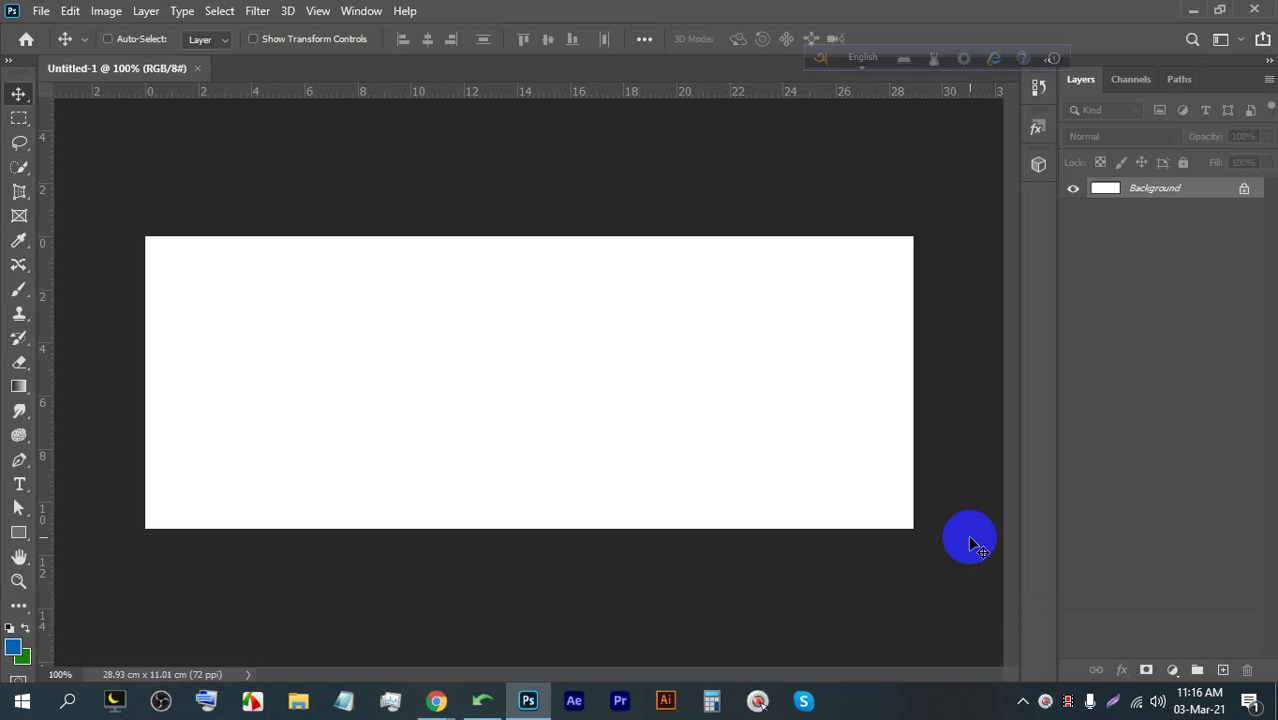
{"action": "key", "text": "ctrl+0"}
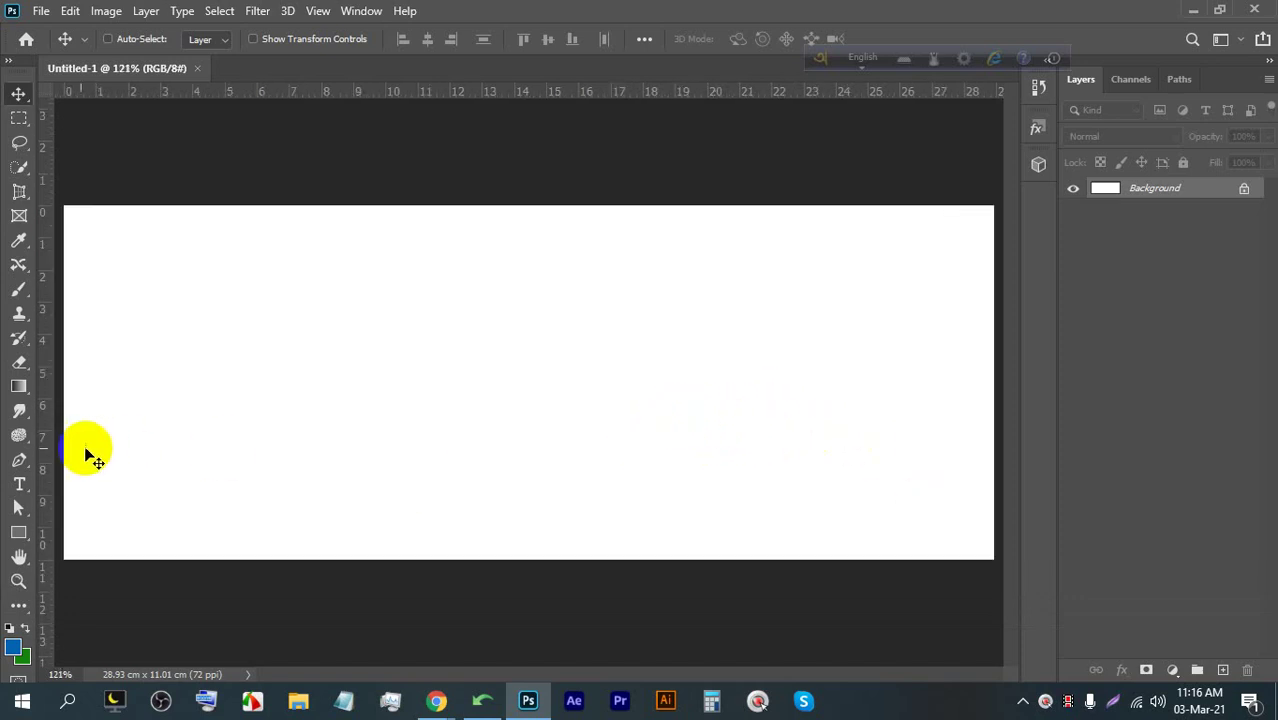
Draw a red square about 119 px wide in the right half of the blank canvas
{"action": "left_click_drag", "start_coordinate": [19, 532], "coordinate": [90, 531]}
{"action": "key", "text": "ctrl+minus"}
{"action": "key", "text": "ctrl+0"}
{"action": "left_click_drag", "start_coordinate": [625, 286], "coordinate": [760, 485]}
{"action": "left_click", "coordinate": [19, 93]}
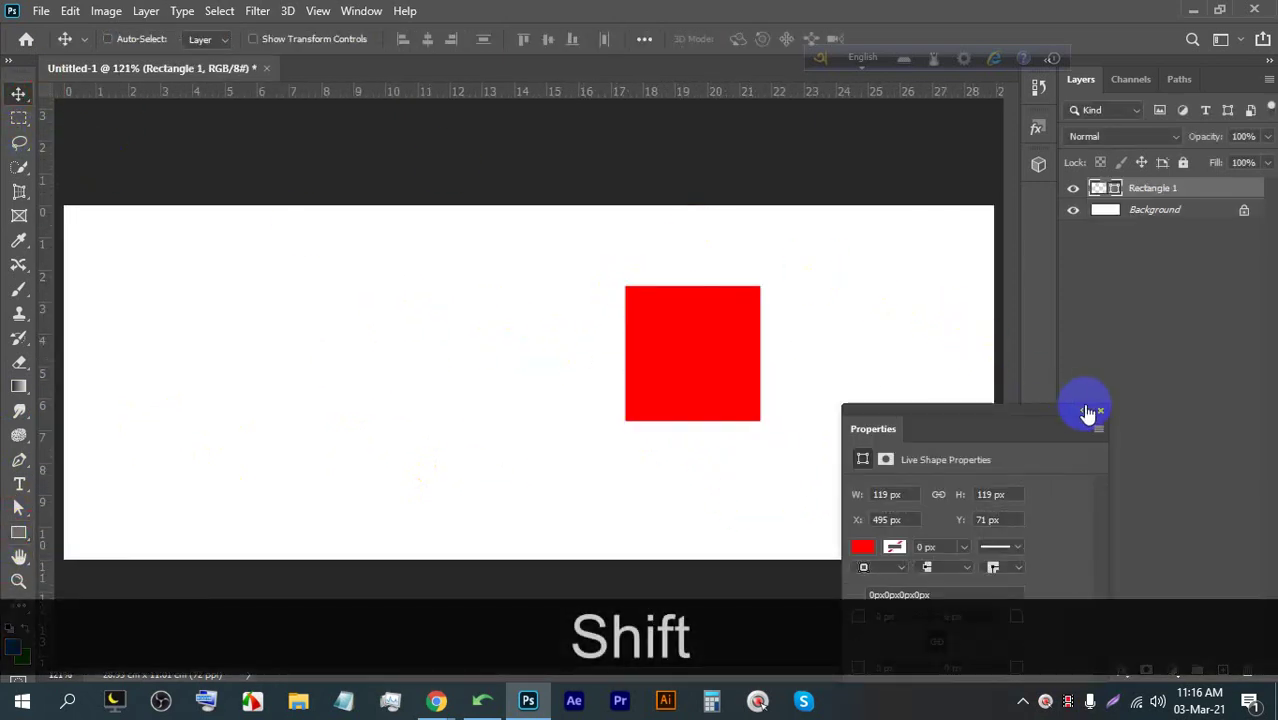
{"action": "left_click", "coordinate": [1096, 411]}
Rotate the red square by -45 degrees so it stands as a diamond
{"action": "key", "text": "ctrl+t"}
{"action": "left_click_drag", "start_coordinate": [743, 229], "coordinate": [686, 291]}
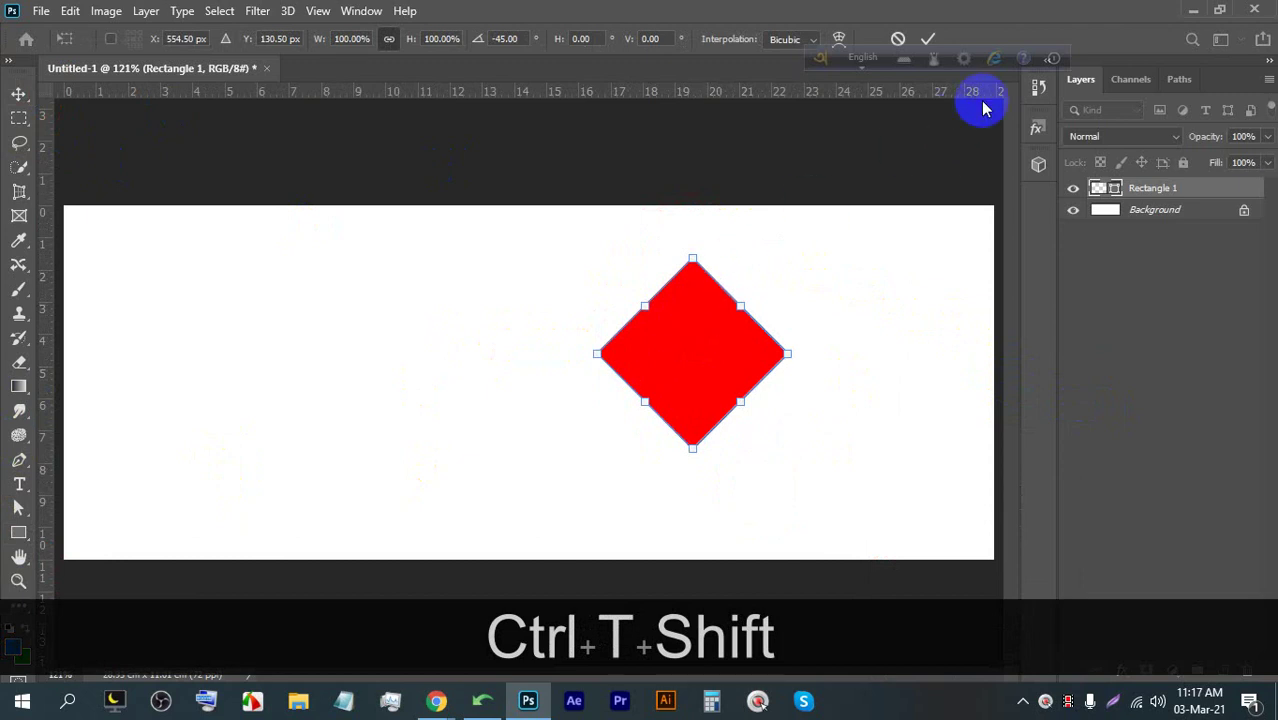
{"action": "left_click", "coordinate": [928, 39]}
Move the red diamond up to the canvas's upper edge and scale it down
{"action": "scroll", "coordinate": [662, 408], "scroll_direction": "up", "scroll_amount": 2}
{"action": "left_click_drag", "start_coordinate": [695, 343], "coordinate": [658, 275]}
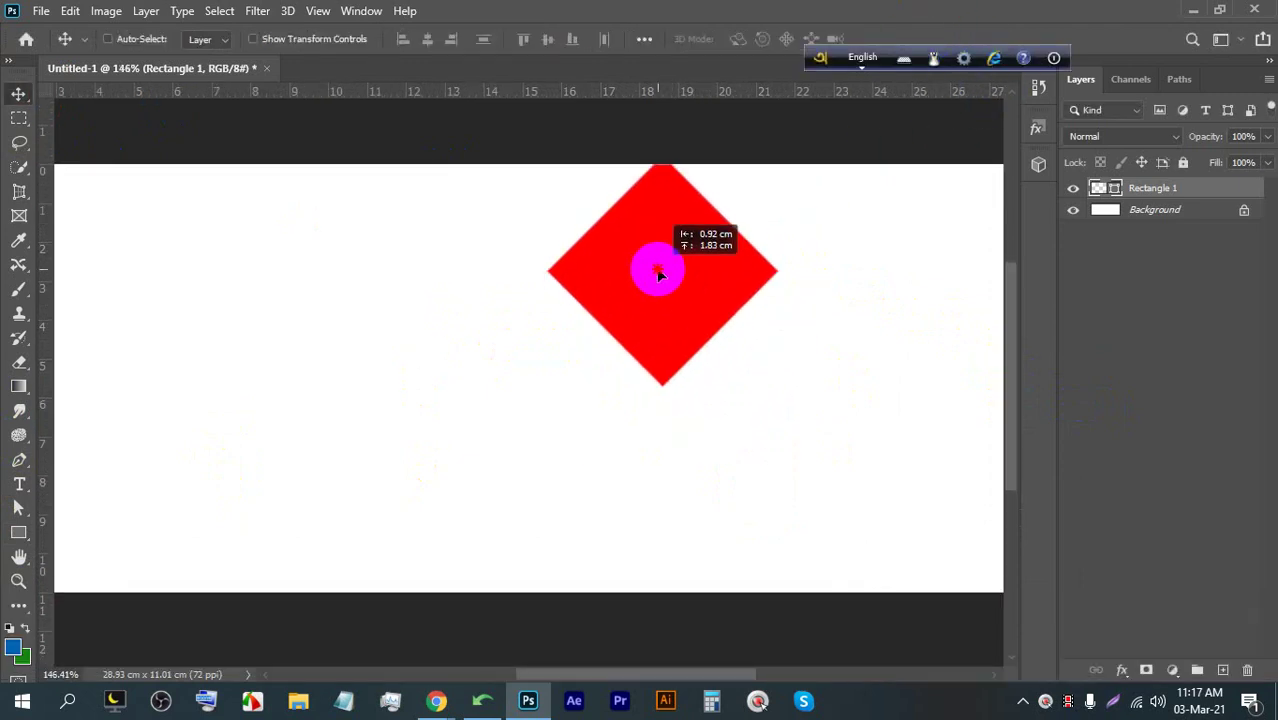
{"action": "key", "text": "ctrl+t"}
{"action": "left_click_drag", "start_coordinate": [662, 178], "coordinate": [663, 257]}
{"action": "left_click", "coordinate": [930, 39]}
Duplicate the diamond three times and arrange the four diamonds into a larger diamond with narrow, even gaps
{"action": "left_click_drag", "start_coordinate": [645, 310], "coordinate": [617, 449]}
{"action": "scroll", "coordinate": [737, 320], "scroll_direction": "up", "scroll_amount": 5}
{"action": "scroll", "coordinate": [737, 312], "scroll_direction": "down", "scroll_amount": 2}
{"action": "scroll", "coordinate": [521, 328], "scroll_direction": "up", "scroll_amount": 2}
{"action": "scroll", "coordinate": [508, 303], "scroll_direction": "down", "scroll_amount": 2}
{"action": "scroll", "coordinate": [617, 449], "scroll_direction": "down", "scroll_amount": 2}
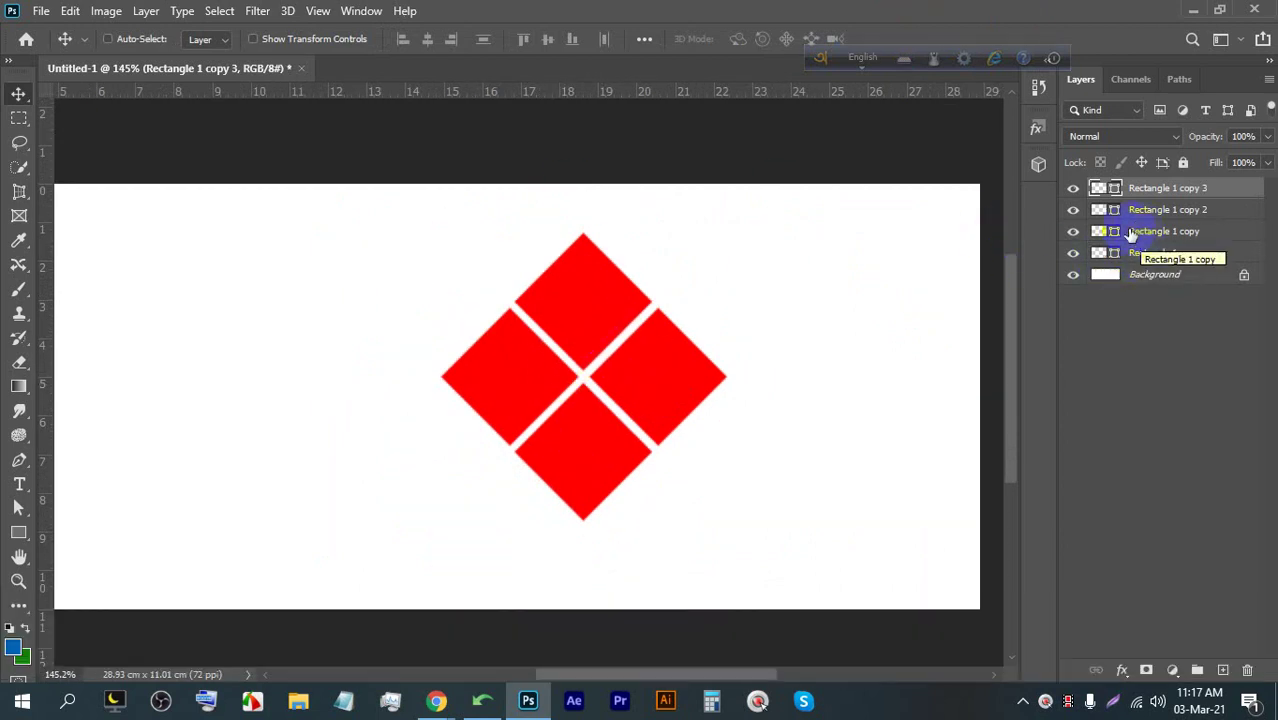
Duplicate the four-diamond cluster sideways so the copy overlaps the original at one shared diamond
{"action": "key", "text": "space"}
{"action": "left_click_drag", "start_coordinate": [650, 311], "coordinate": [594, 335]}
{"action": "left_click", "coordinate": [1152, 252], "text": "shift"}
{"action": "key", "text": "alt"}
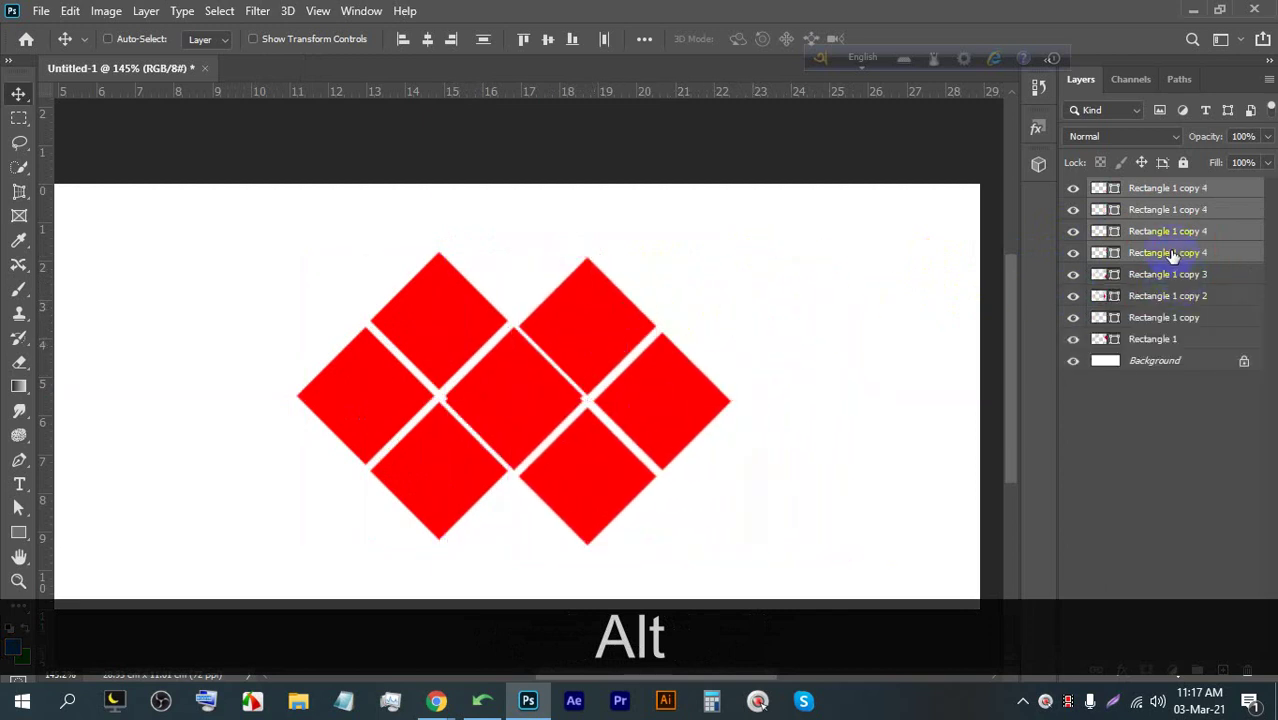
Check the copied diamond layers by toggling their visibility and delete the redundant copy overlapping the centre diamond
{"action": "left_click", "coordinate": [1170, 253]}
{"action": "left_click", "coordinate": [1072, 254]}
{"action": "left_click", "coordinate": [1074, 254]}
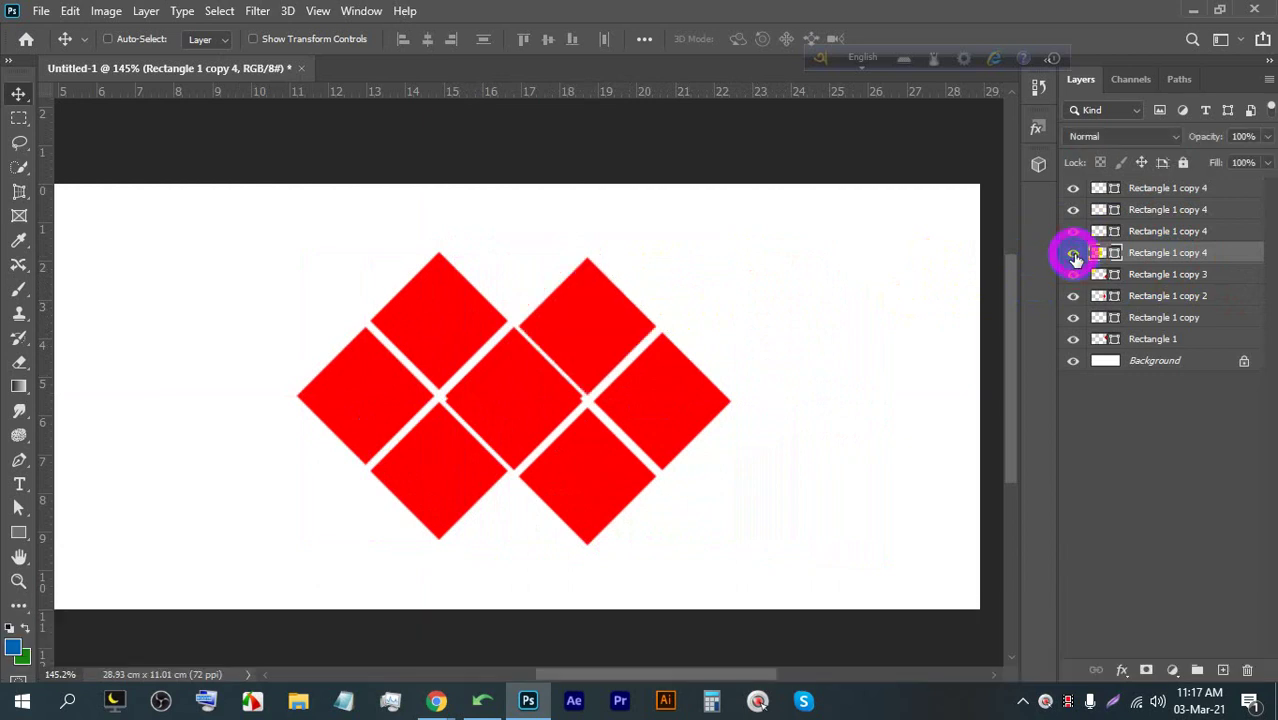
{"action": "left_click", "coordinate": [1074, 233]}
{"action": "left_click", "coordinate": [1074, 233]}
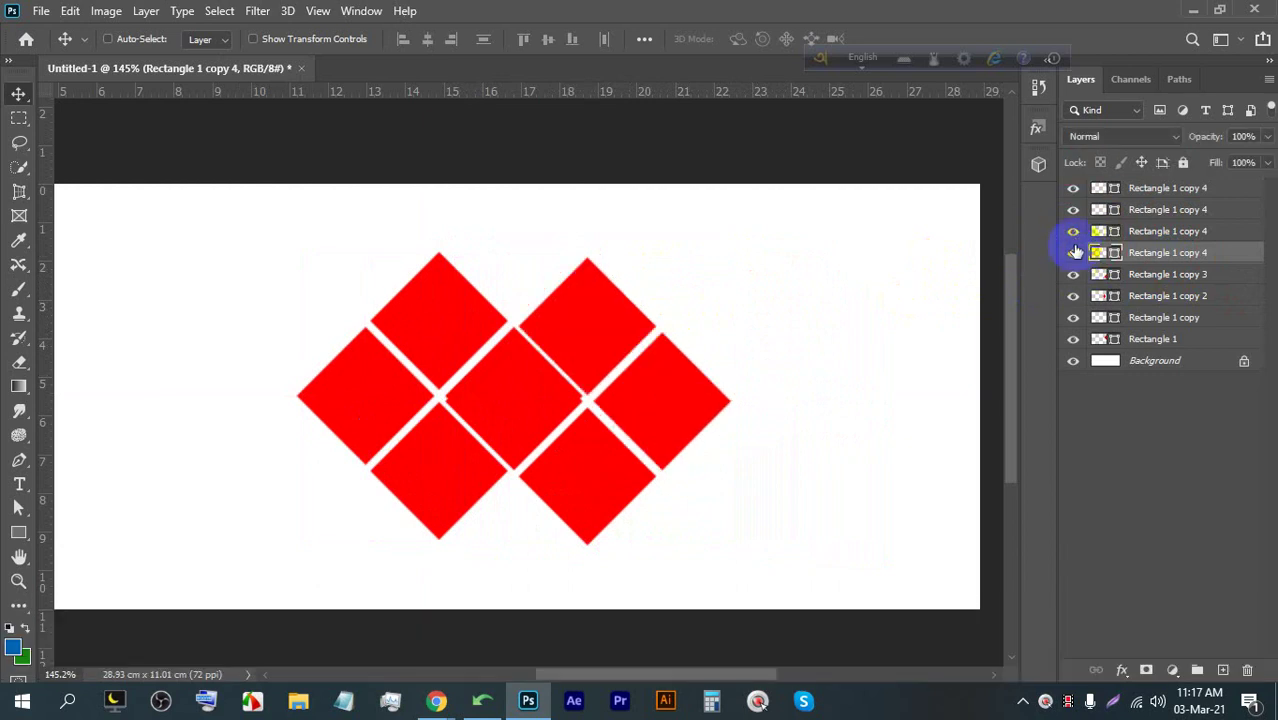
{"action": "left_click", "coordinate": [1148, 214]}
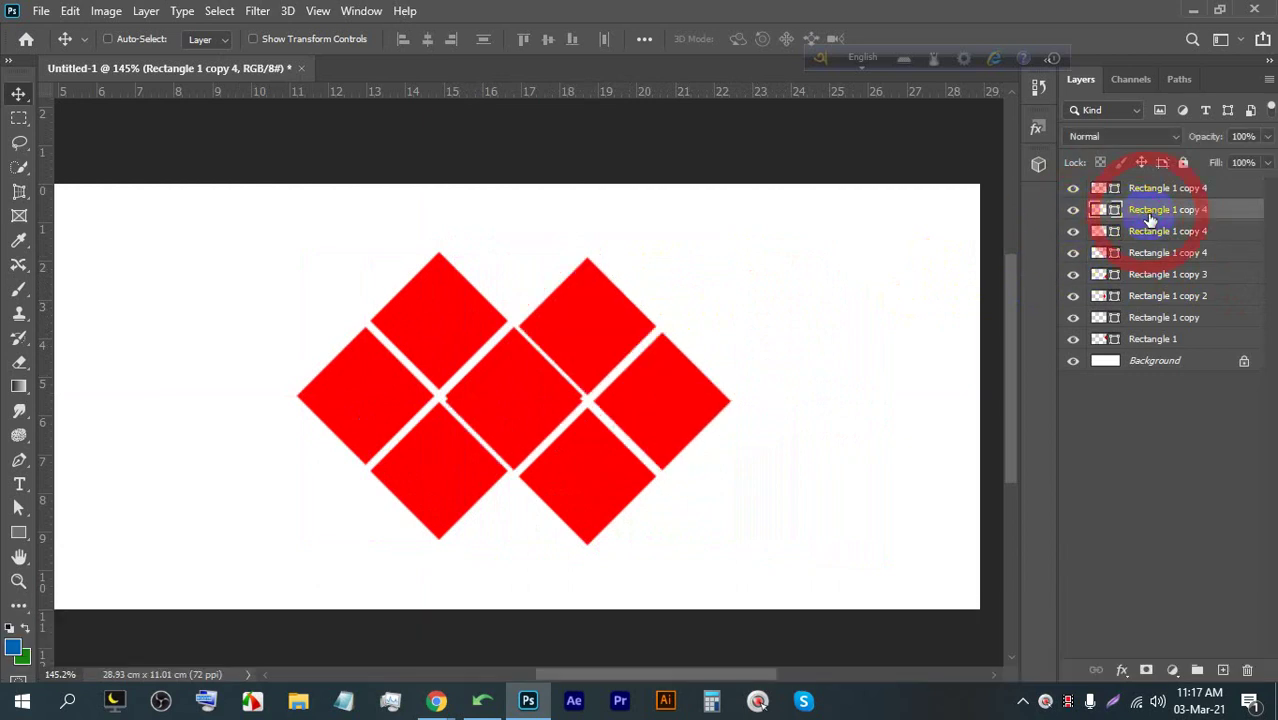
{"action": "key", "text": "BackSpace"}
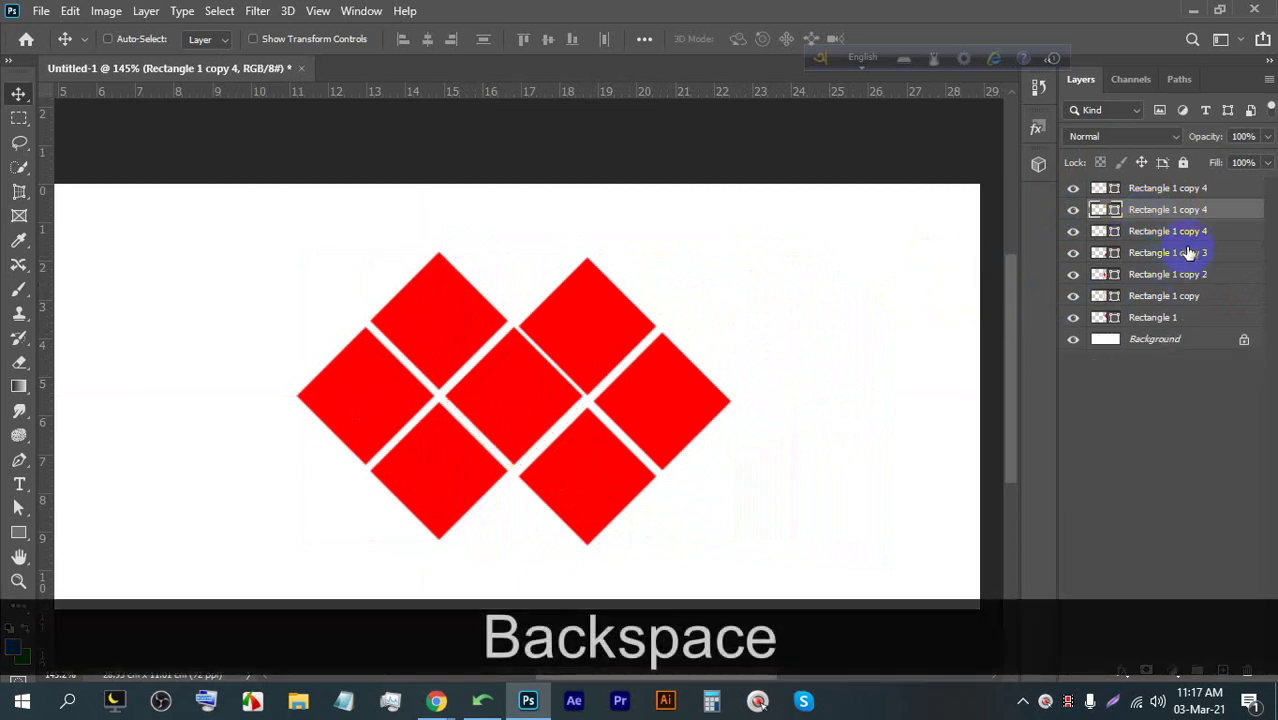
Shift the three remaining copied diamonds slightly to line them up with the rest and even out the gaps
{"action": "left_click", "coordinate": [1190, 192], "text": "shift"}
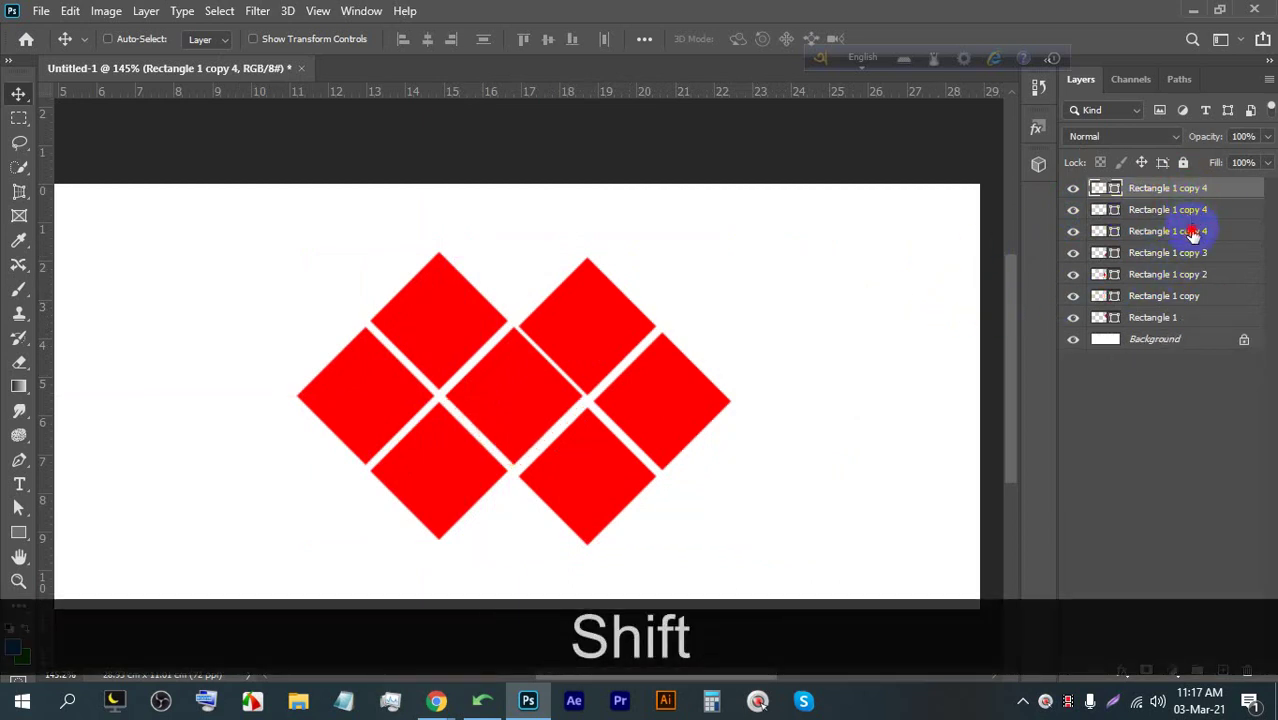
{"action": "left_click", "coordinate": [1192, 234], "text": "shift"}
{"action": "left_click_drag", "start_coordinate": [599, 385], "coordinate": [608, 271]}
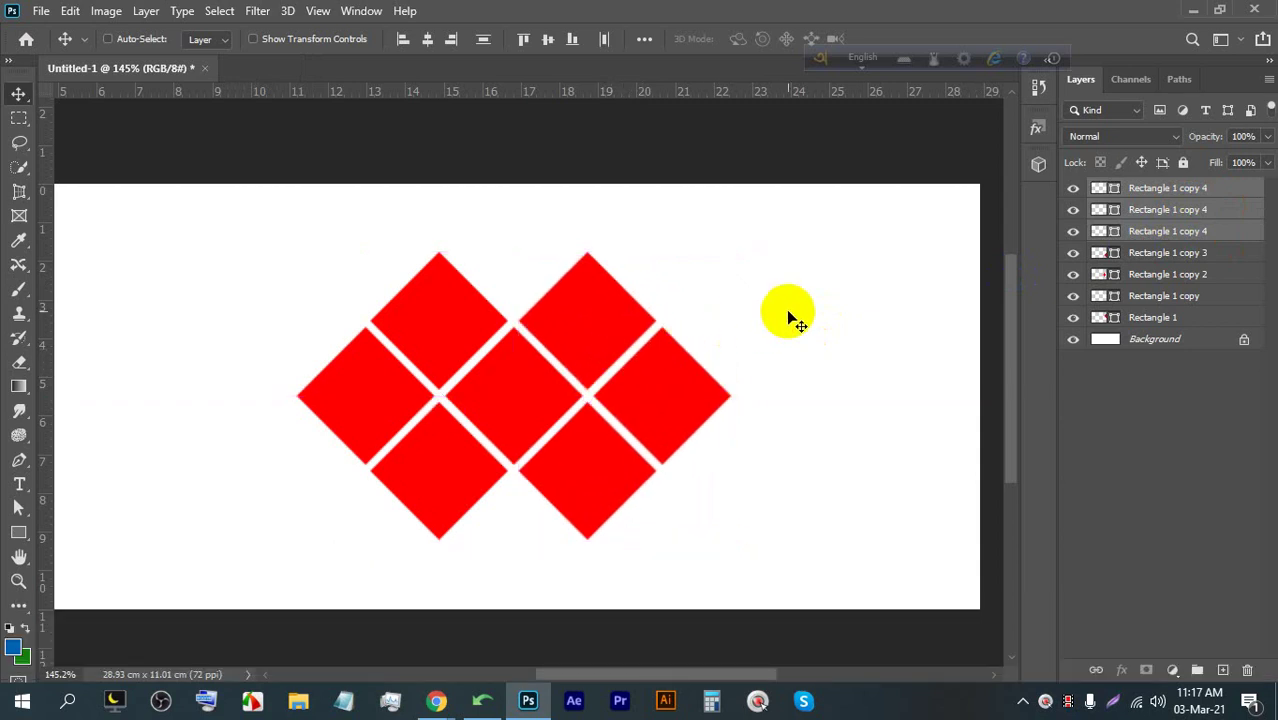
Move all seven diamonds together to the right side of the canvas and group their layers
{"action": "scroll", "coordinate": [790, 318], "scroll_direction": "down", "scroll_amount": 3, "text": "alt"}
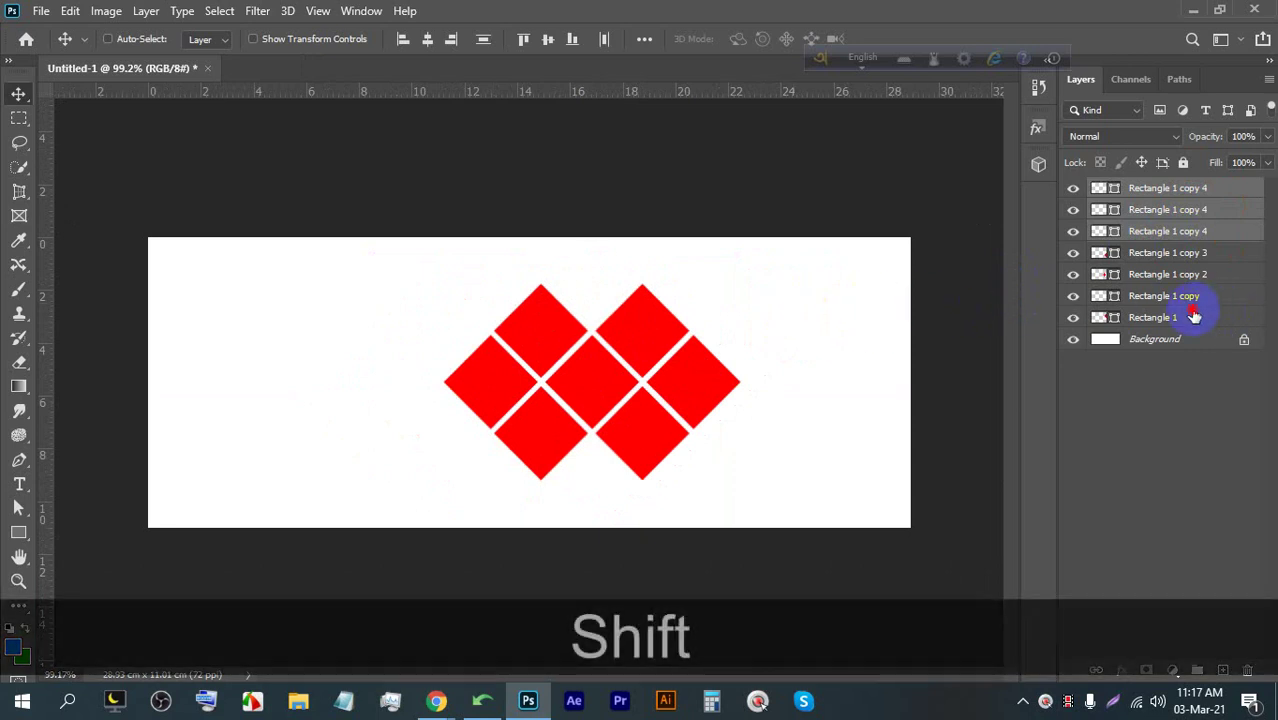
{"action": "left_click", "coordinate": [1205, 296], "text": "shift"}
{"action": "left_click", "coordinate": [1155, 318], "text": "shift"}
{"action": "left_click_drag", "start_coordinate": [646, 325], "coordinate": [780, 312]}
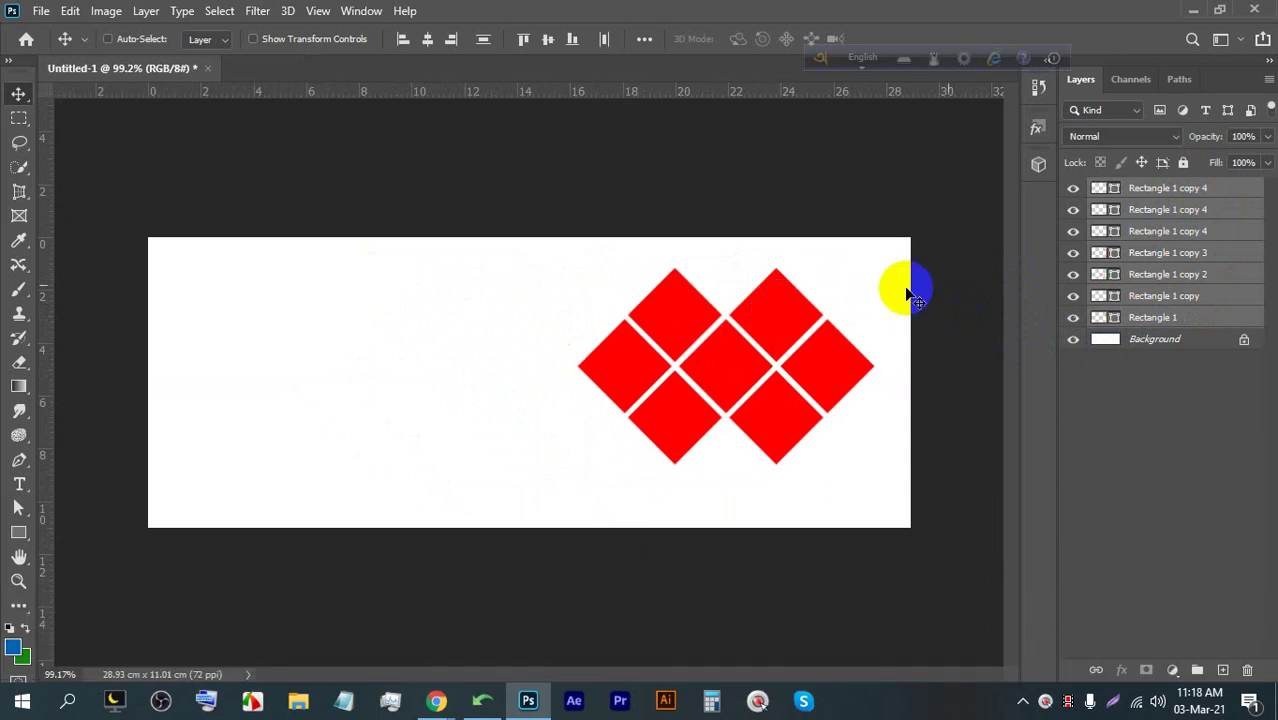
{"action": "key", "text": "ctrl+g"}
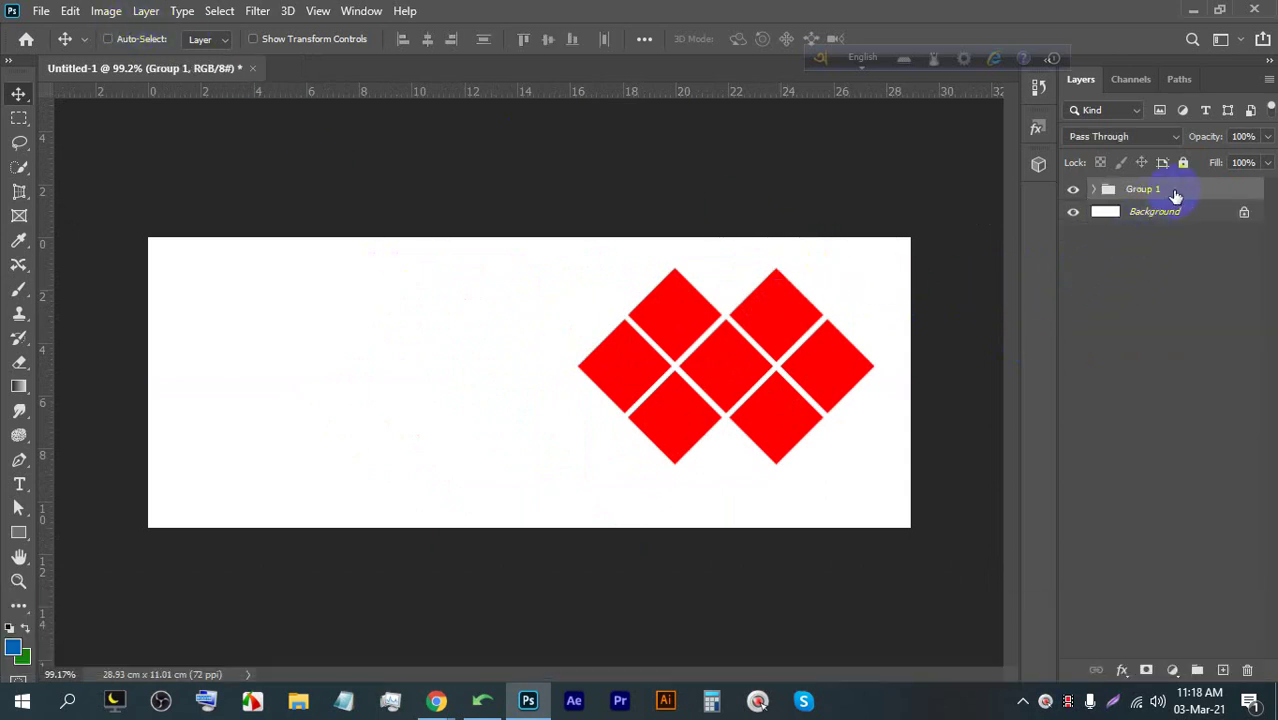
Try a 1 px black stroke positioned outside the shapes on the diamond group
{"action": "double_click", "coordinate": [1179, 196]}
{"action": "left_click_drag", "start_coordinate": [676, 123], "coordinate": [1001, 92]}
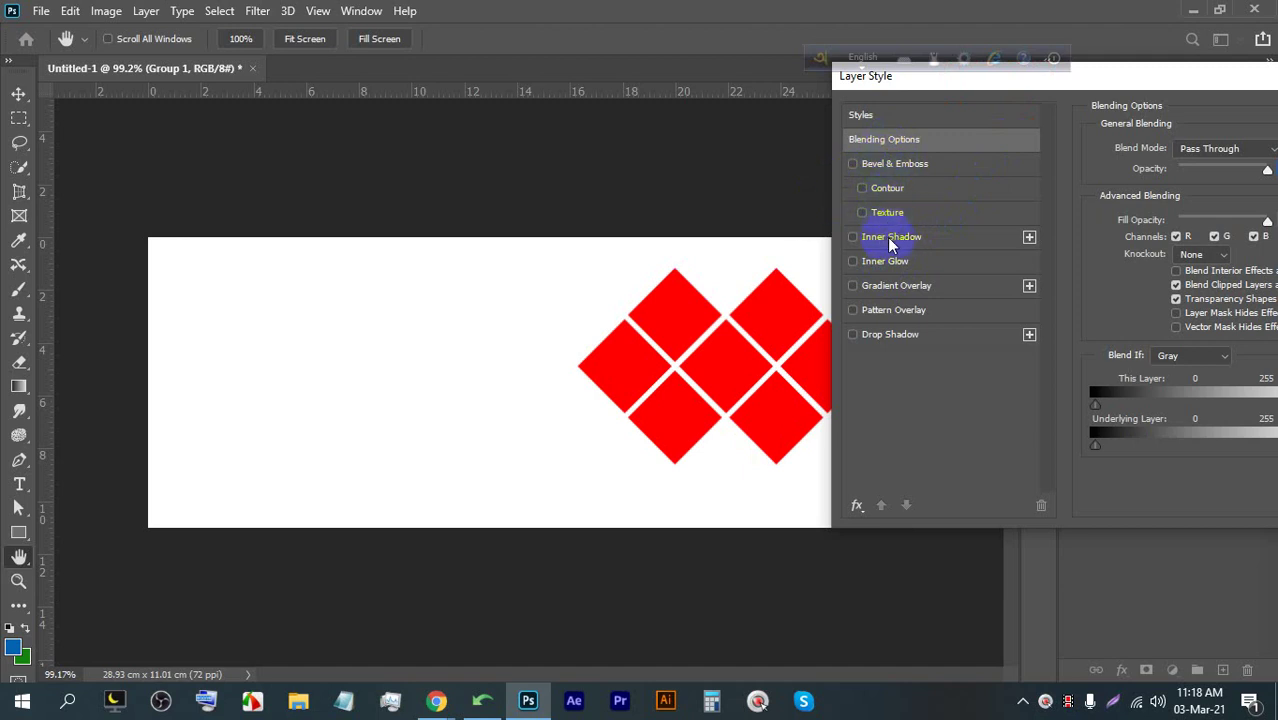
{"action": "left_click_drag", "start_coordinate": [995, 82], "coordinate": [941, 92]}
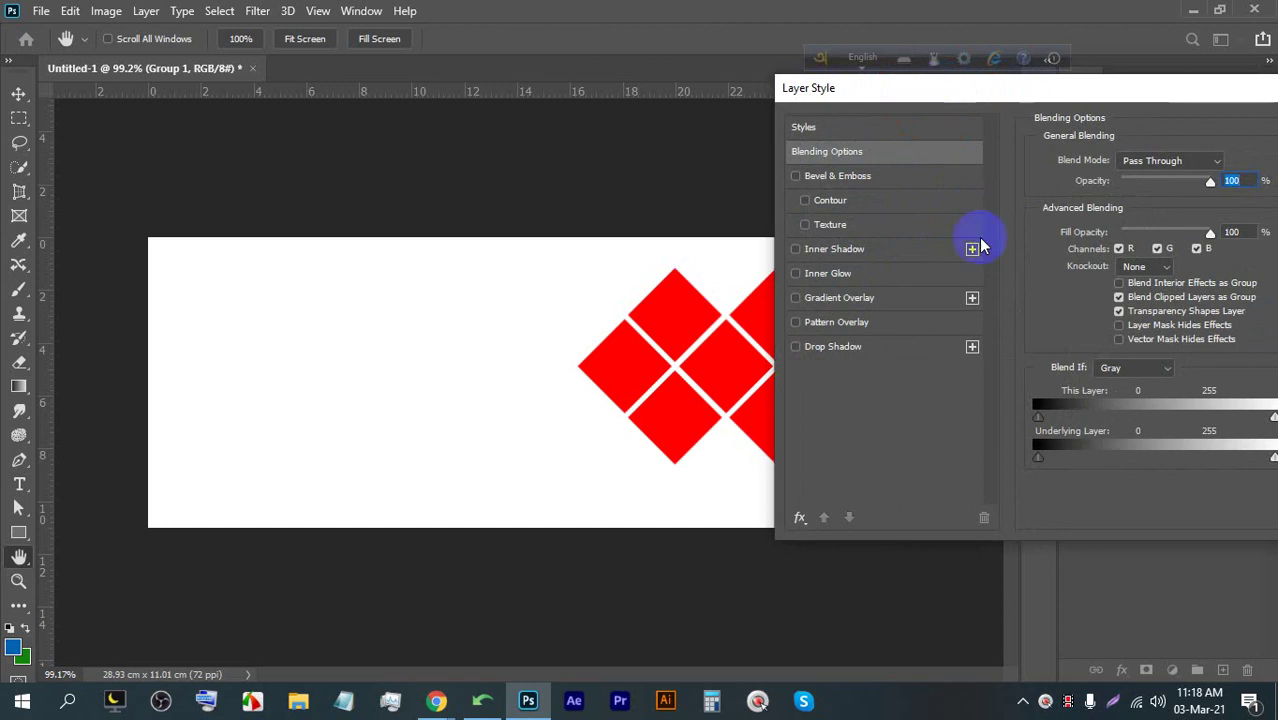
{"action": "left_click", "coordinate": [799, 517]}
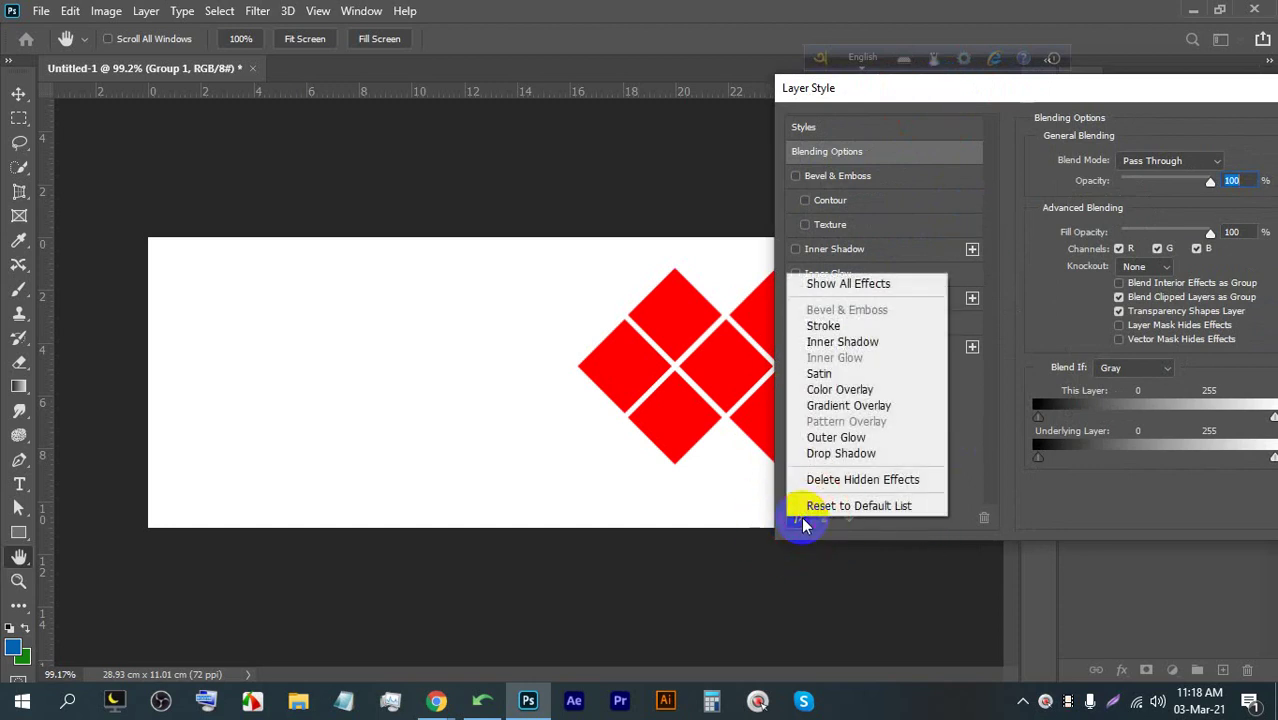
{"action": "left_click", "coordinate": [840, 326]}
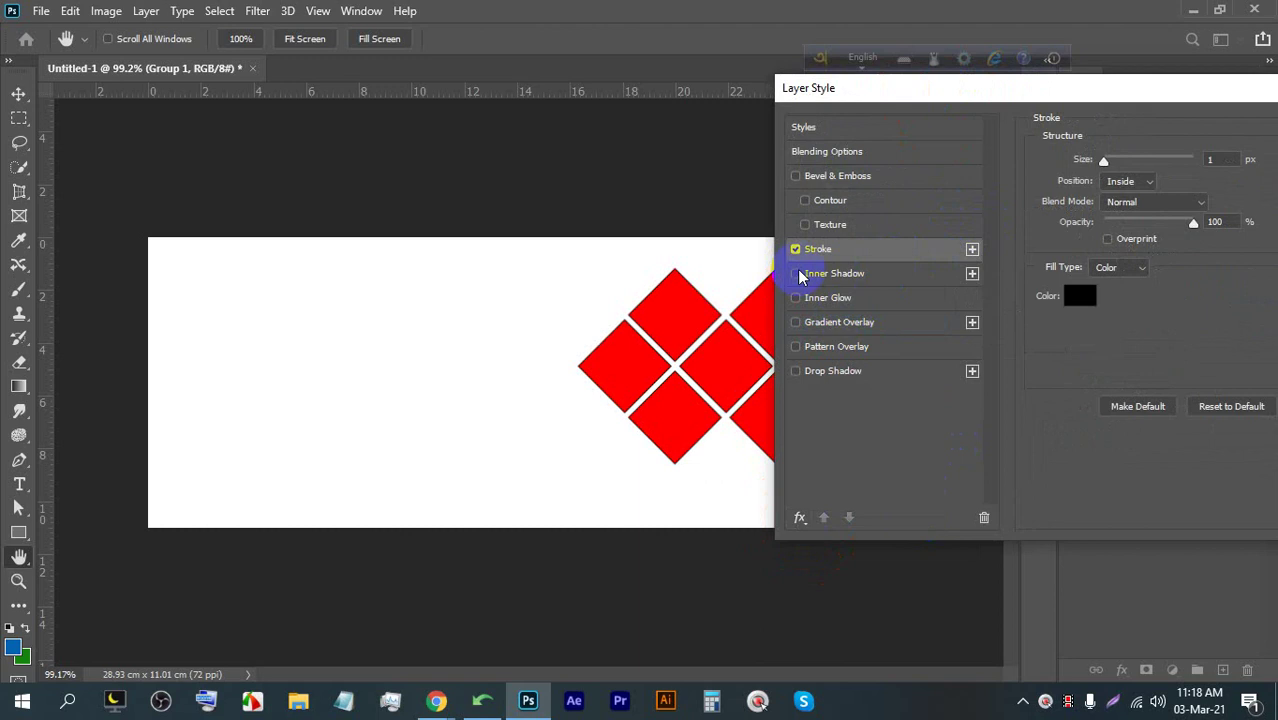
{"action": "left_click_drag", "start_coordinate": [924, 97], "coordinate": [948, 96]}
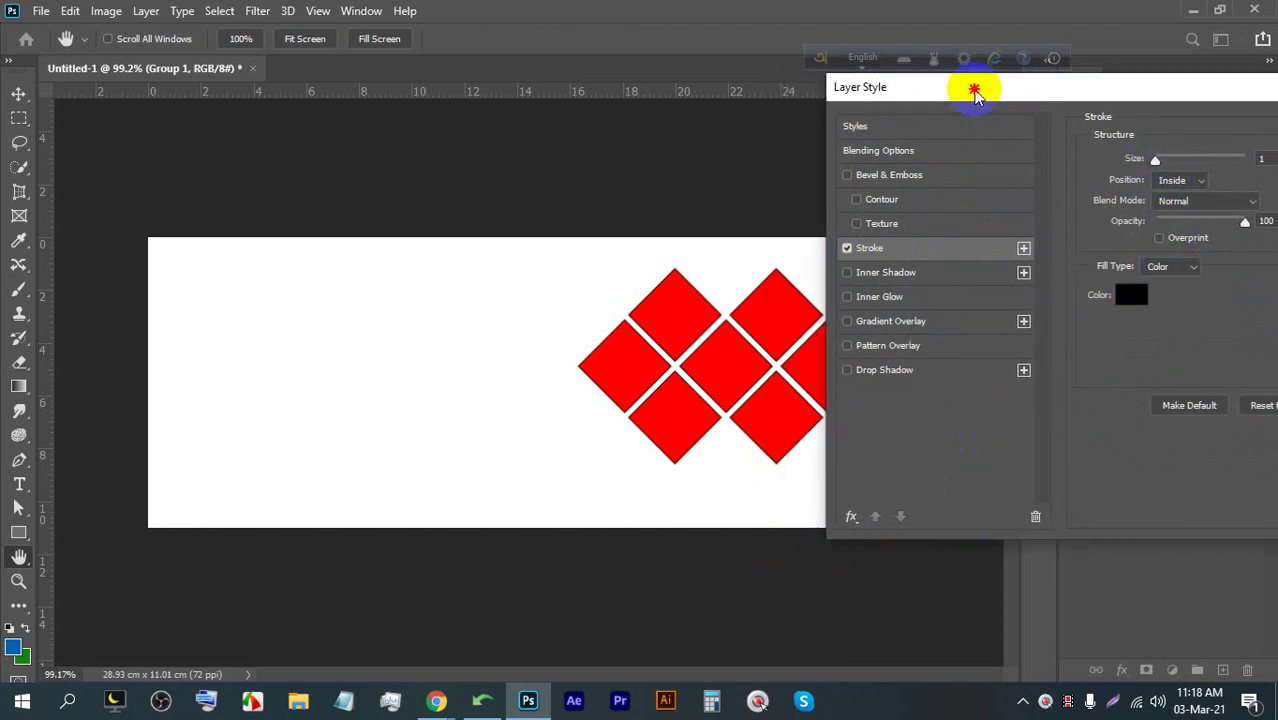
{"action": "left_click_drag", "start_coordinate": [1128, 162], "coordinate": [1129, 163]}
{"action": "left_click", "coordinate": [1145, 180]}
{"action": "left_click", "coordinate": [1142, 197]}
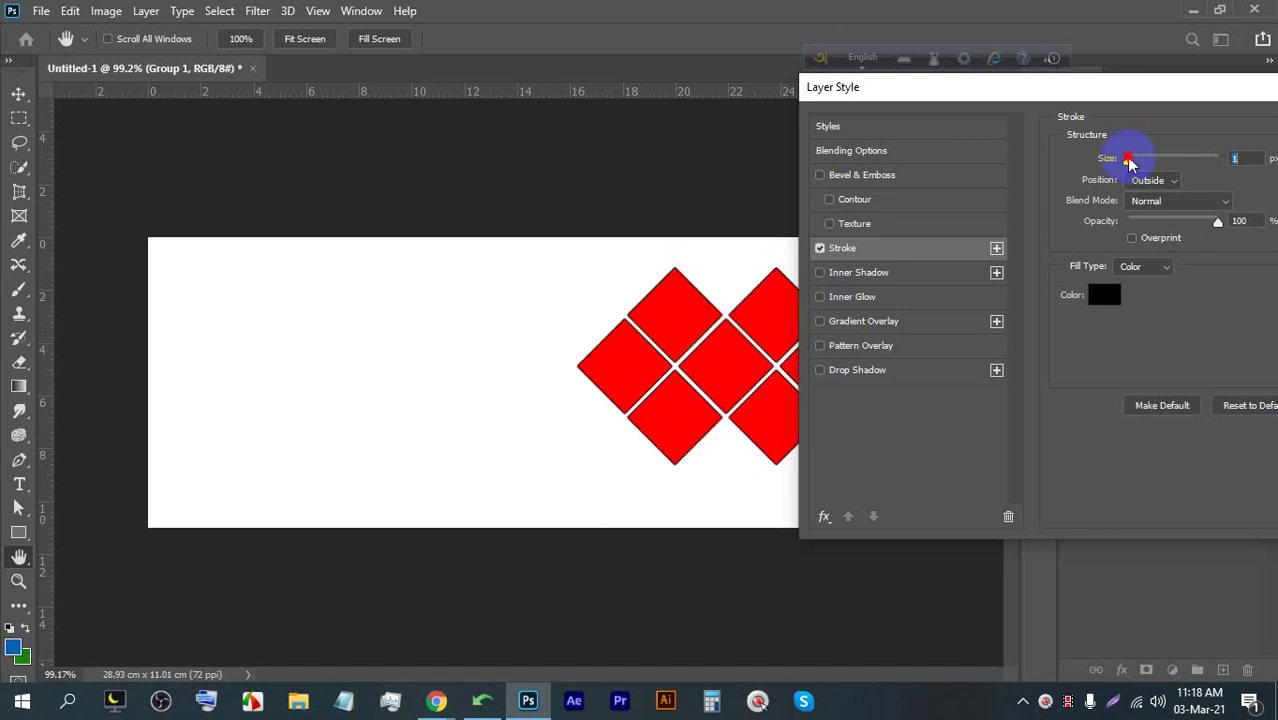
{"action": "left_click_drag", "start_coordinate": [1150, 89], "coordinate": [875, 82]}
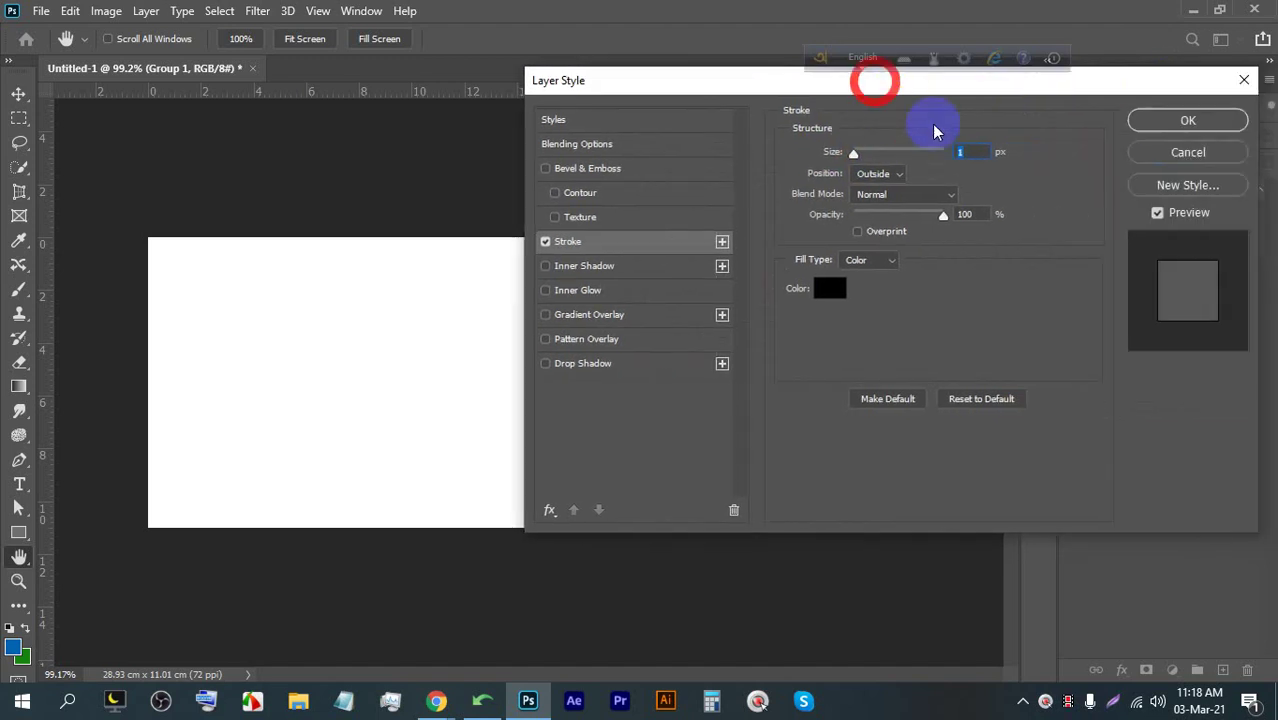
{"action": "left_click", "coordinate": [1166, 155]}
{"action": "key", "text": "ctrl+plus"}
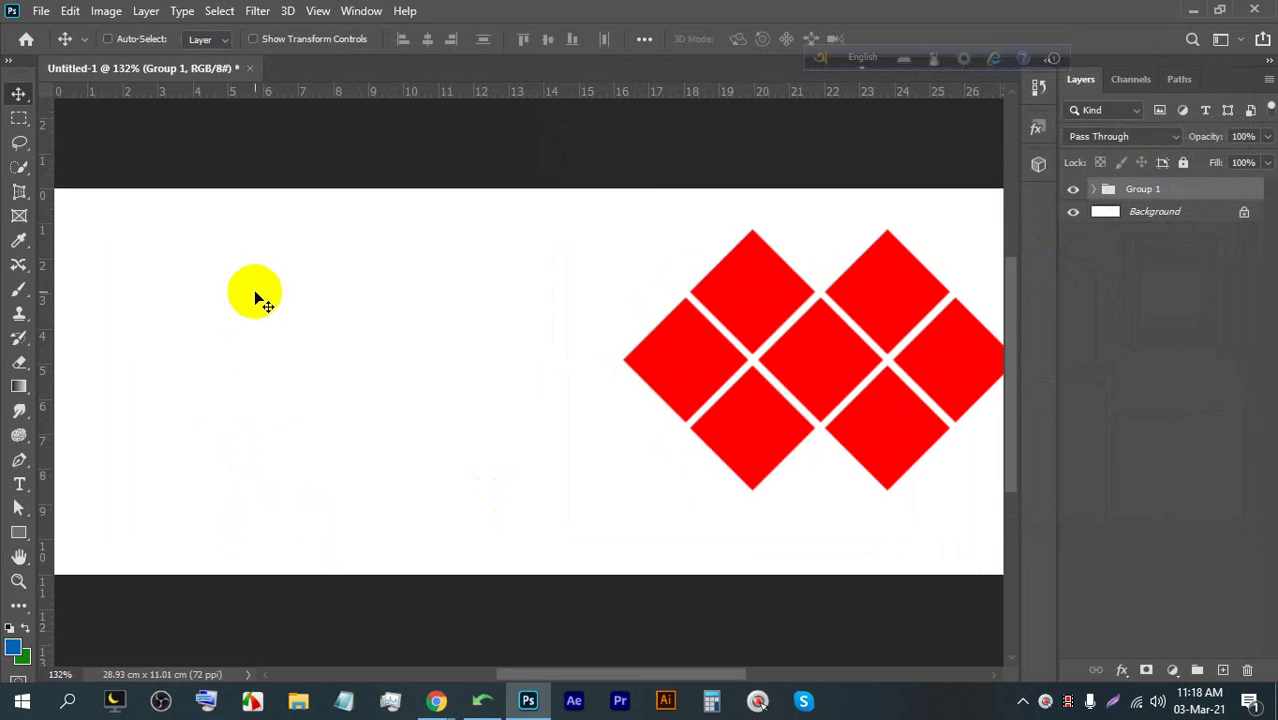
{"action": "mouse_move", "coordinate": [430, 690]}
{"action": "left_click", "coordinate": [342, 605]}
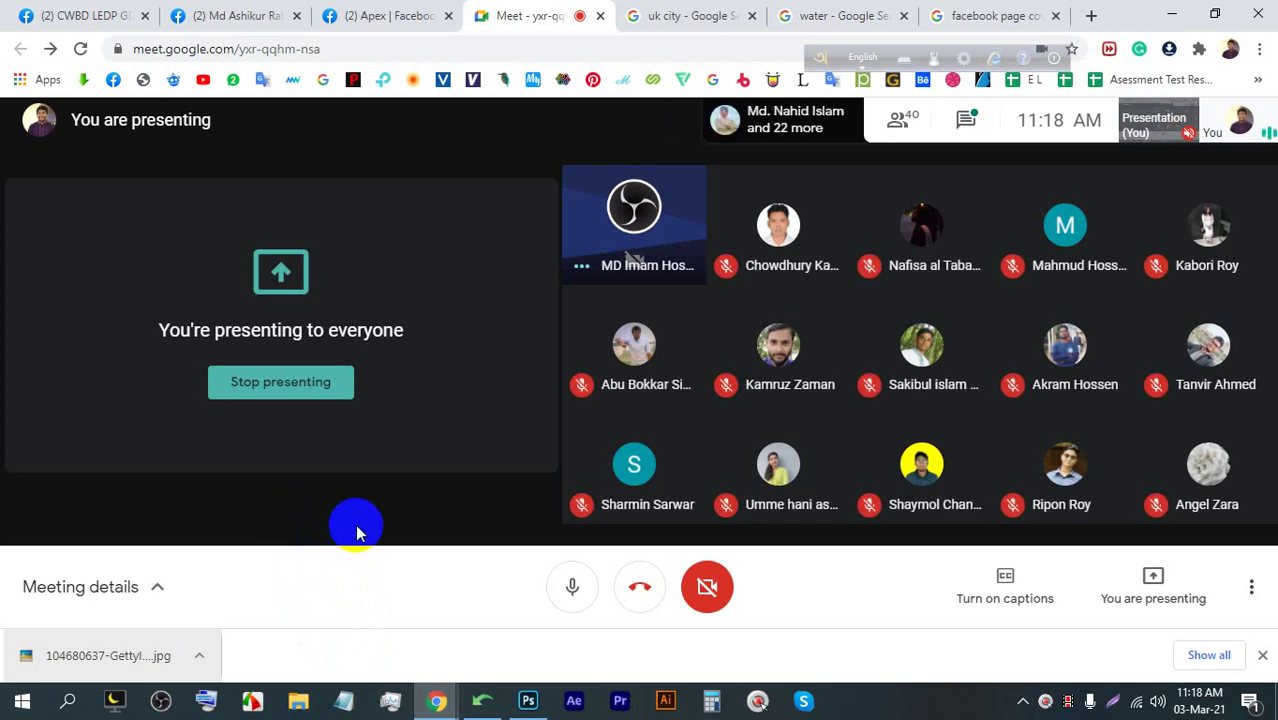
{"action": "left_click", "coordinate": [528, 701]}
Add a blue text layer reading "LOGO" in Myriad Pro Regular at 12 pt on the left half of the canvas
{"action": "scroll", "coordinate": [287, 360], "scroll_direction": "up", "scroll_amount": 5}
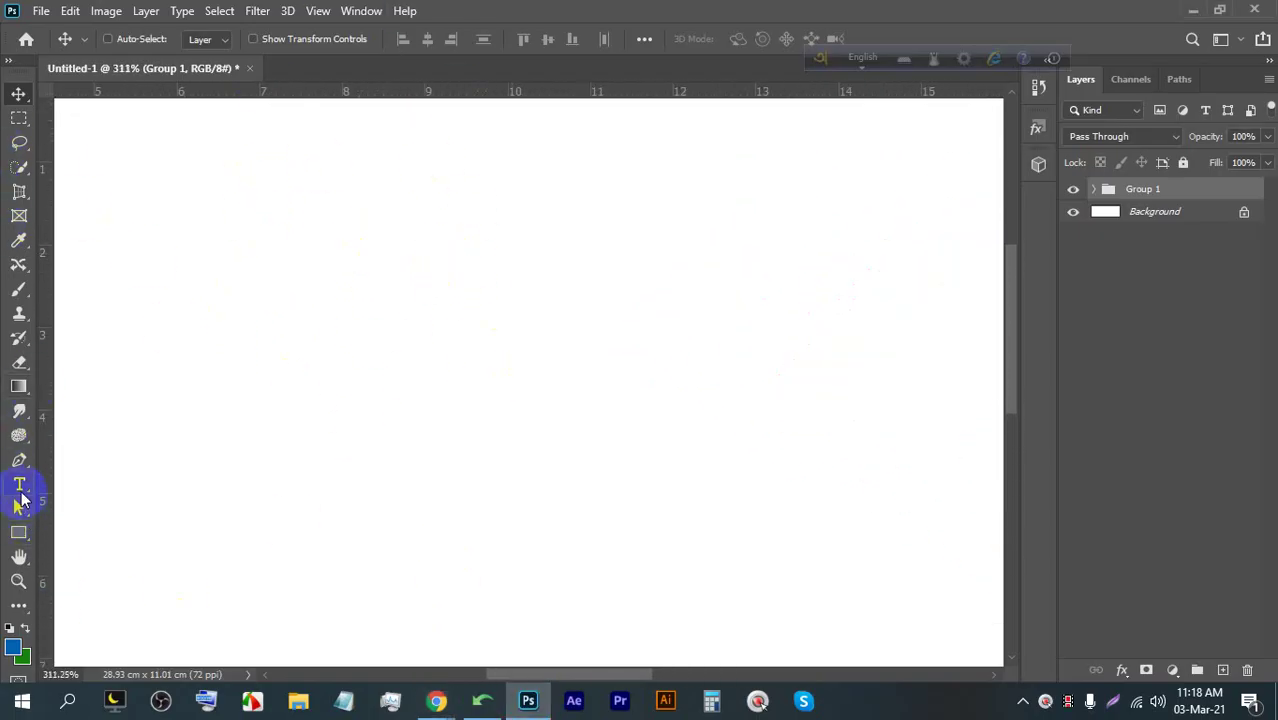
{"action": "left_click", "coordinate": [19, 485]}
{"action": "left_click", "coordinate": [251, 326]}
{"action": "left_click", "coordinate": [285, 316]}
{"action": "double_click", "coordinate": [285, 316]}
{"action": "scroll", "coordinate": [419, 314], "scroll_direction": "down", "scroll_amount": 3}
{"action": "scroll", "coordinate": [379, 337], "scroll_direction": "up", "scroll_amount": 1}
{"action": "left_click", "coordinate": [365, 321]}
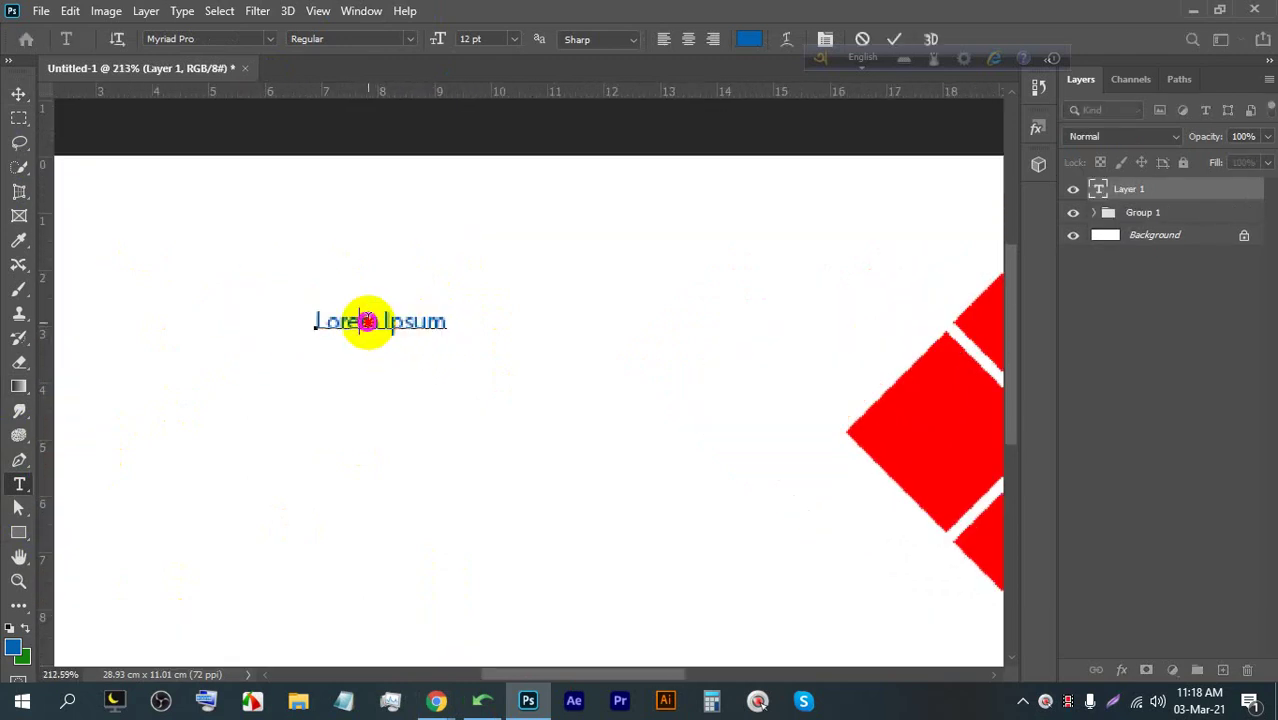
{"action": "triple_click", "coordinate": [367, 321]}
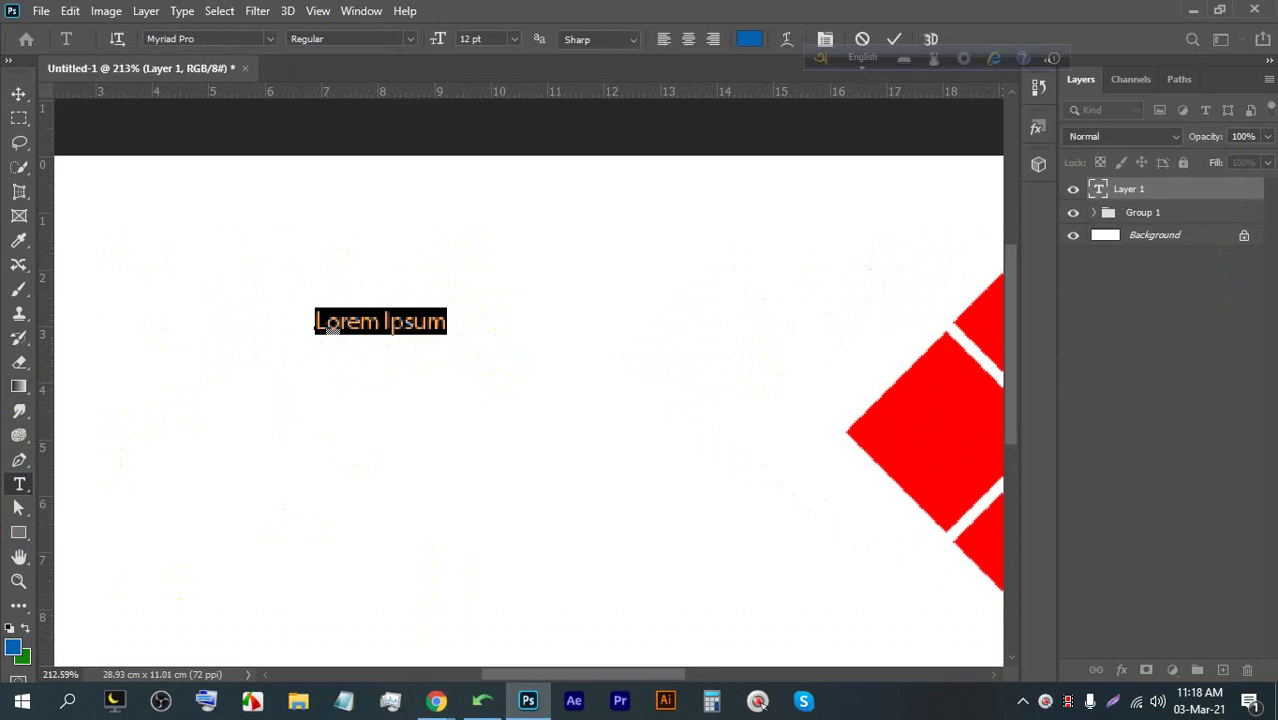
{"action": "key", "text": "Caps_Lock"}
{"action": "type", "text": "LOGO"}
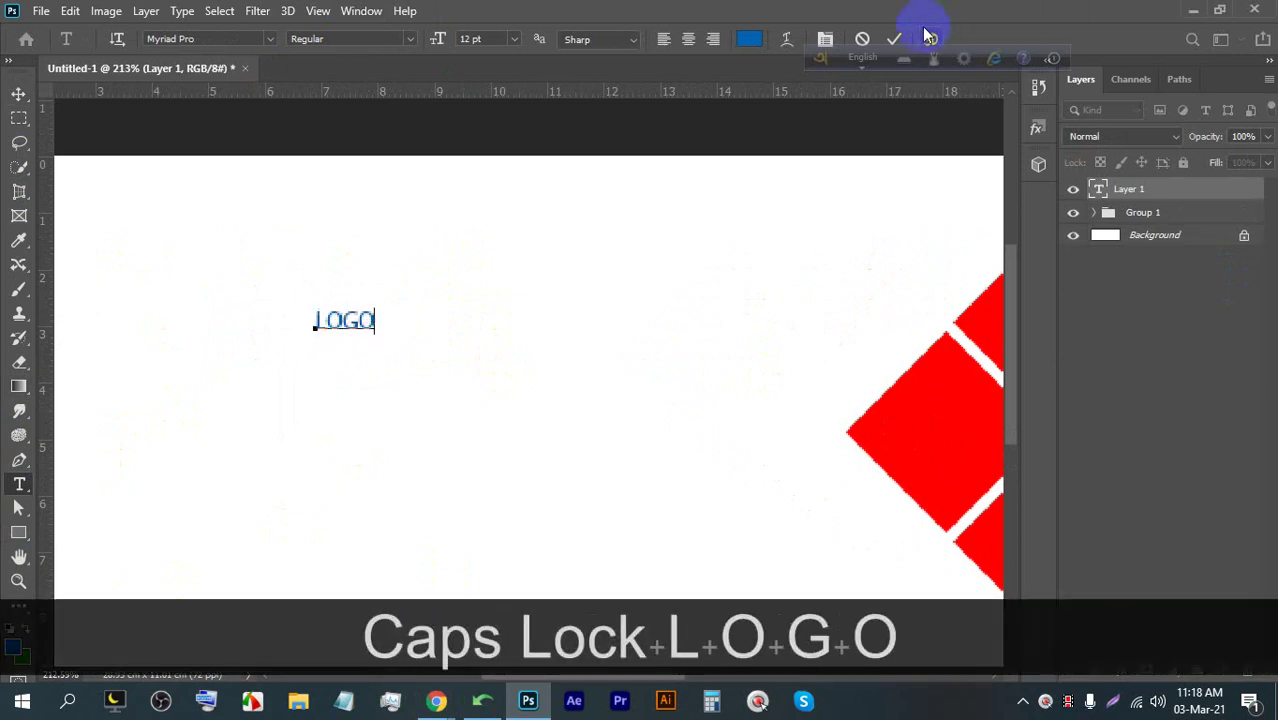
{"action": "left_click", "coordinate": [894, 38]}
Enlarge the LOGO text proportionally to about 1164% so it fills much of the canvas's left half
{"action": "scroll", "coordinate": [94, 420], "scroll_direction": "down", "scroll_amount": 2}
{"action": "key", "text": "space"}
{"action": "left_click_drag", "start_coordinate": [211, 379], "coordinate": [544, 296]}
{"action": "key", "text": "ctrl+t"}
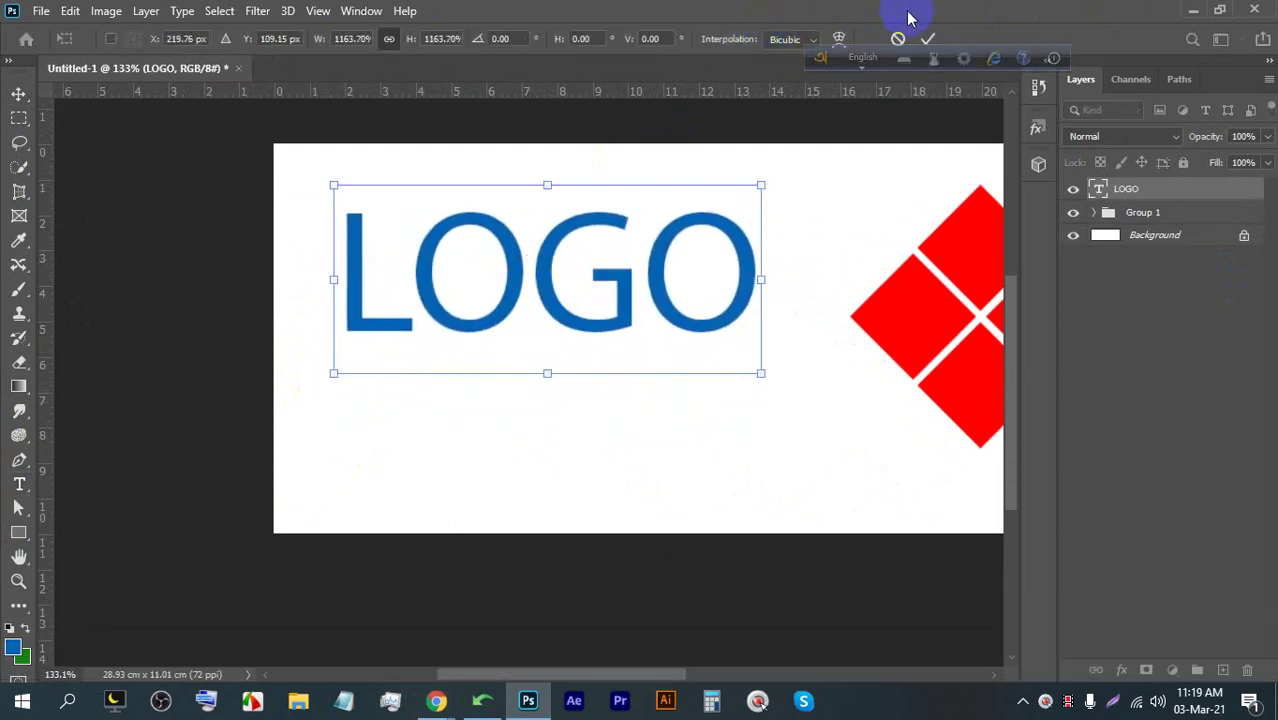
{"action": "left_click", "coordinate": [924, 38]}
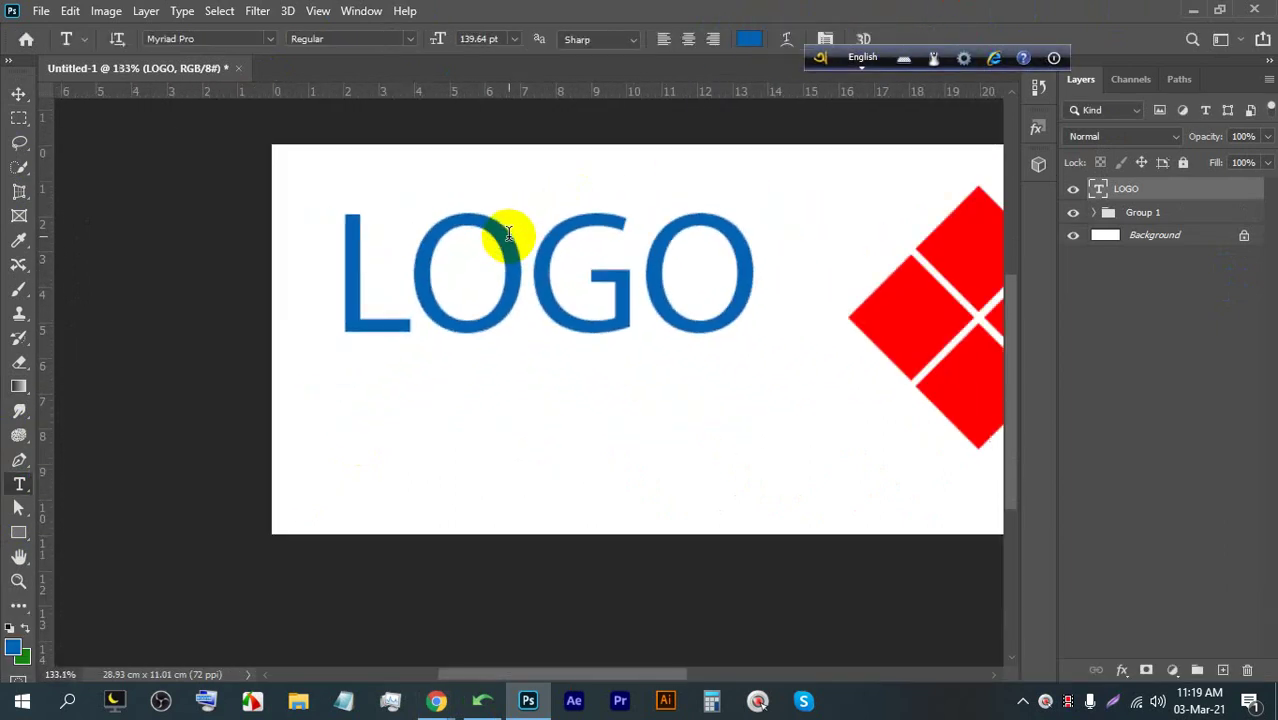
Try white (#ffffff) as the colour of the LOGO text
{"action": "double_click", "coordinate": [531, 236]}
{"action": "left_click", "coordinate": [749, 38]}
{"action": "left_click", "coordinate": [882, 190]}
{"action": "left_click_drag", "start_coordinate": [882, 190], "coordinate": [881, 183]}
{"action": "left_click", "coordinate": [848, 195]}
{"action": "left_click", "coordinate": [817, 277]}
{"action": "mouse_move", "coordinate": [817, 277]}
{"action": "left_mouse_down"}
{"action": "mouse_move", "coordinate": [807, 328]}
{"action": "mouse_move", "coordinate": [688, 194]}
{"action": "mouse_move", "coordinate": [629, 186]}
{"action": "mouse_move", "coordinate": [636, 338]}
{"action": "mouse_move", "coordinate": [633, 194]}
{"action": "mouse_move", "coordinate": [645, 246]}
{"action": "mouse_move", "coordinate": [585, 149]}
{"action": "left_mouse_up"}
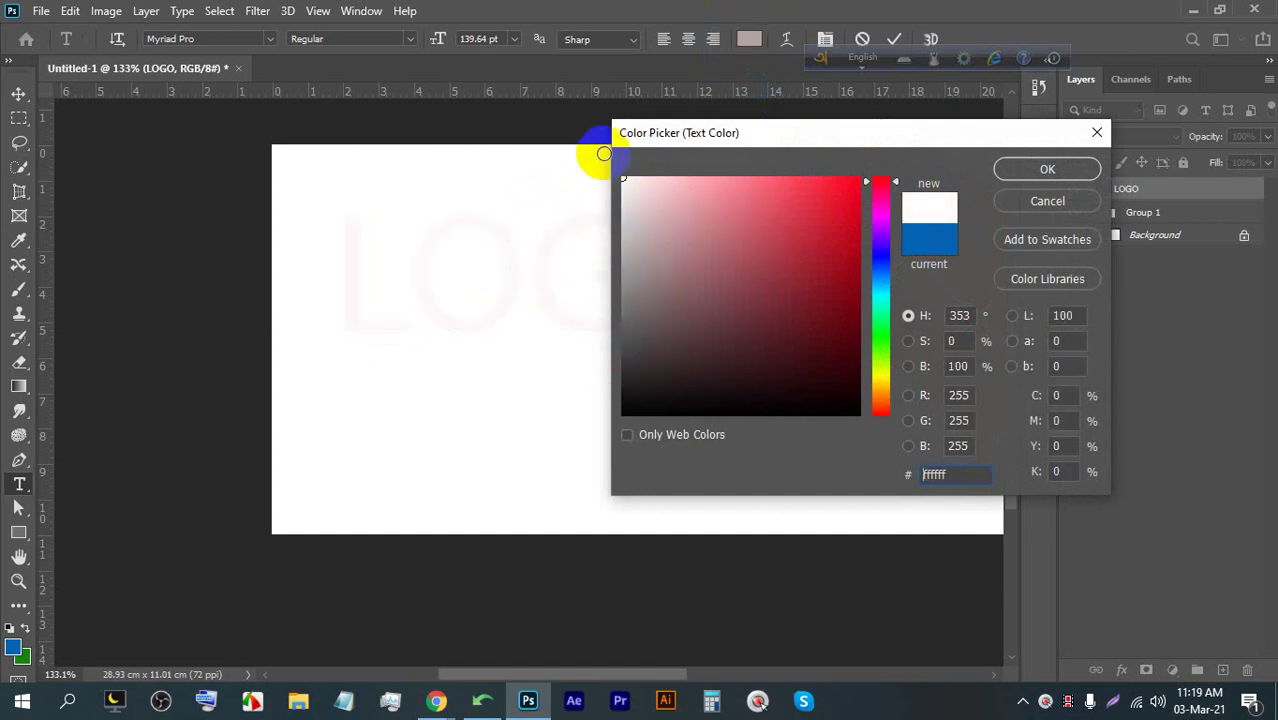
{"action": "left_click", "coordinate": [1030, 168]}
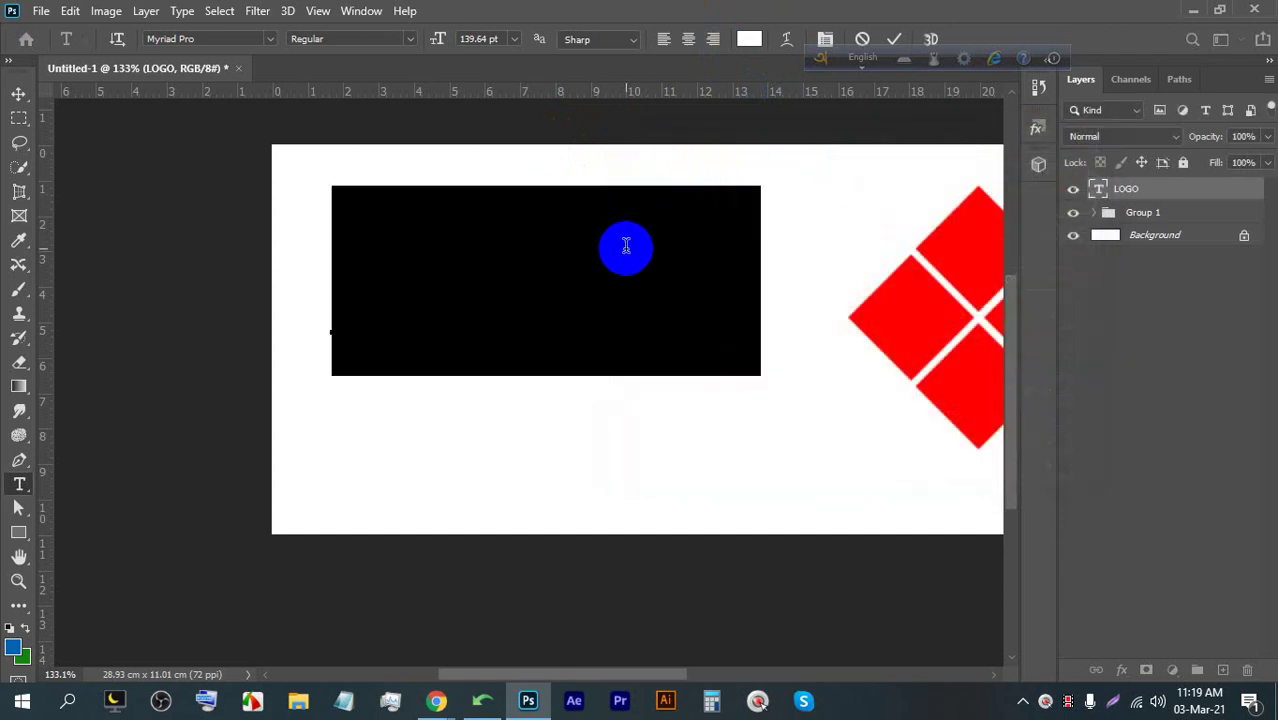
Recolour the LOGO text light red, about #df5252
{"action": "left_click", "coordinate": [752, 50]}
{"action": "left_click_drag", "start_coordinate": [693, 200], "coordinate": [770, 206]}
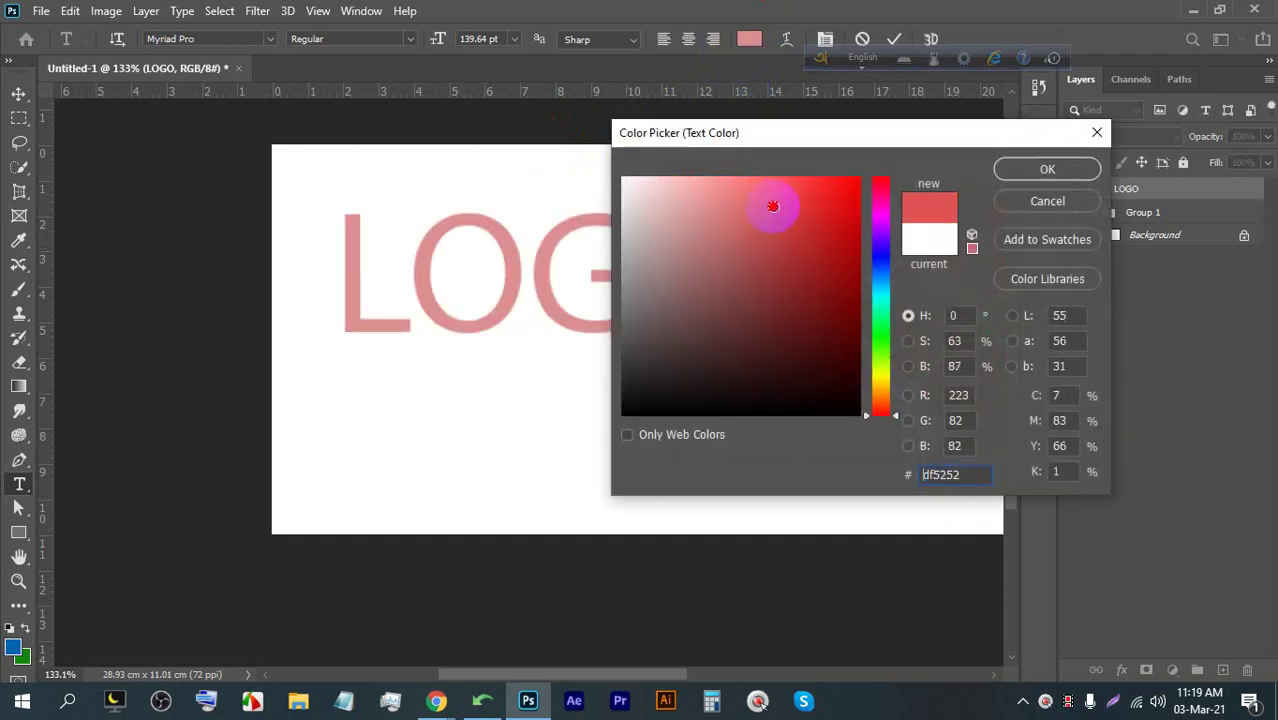
{"action": "left_click", "coordinate": [1044, 166]}
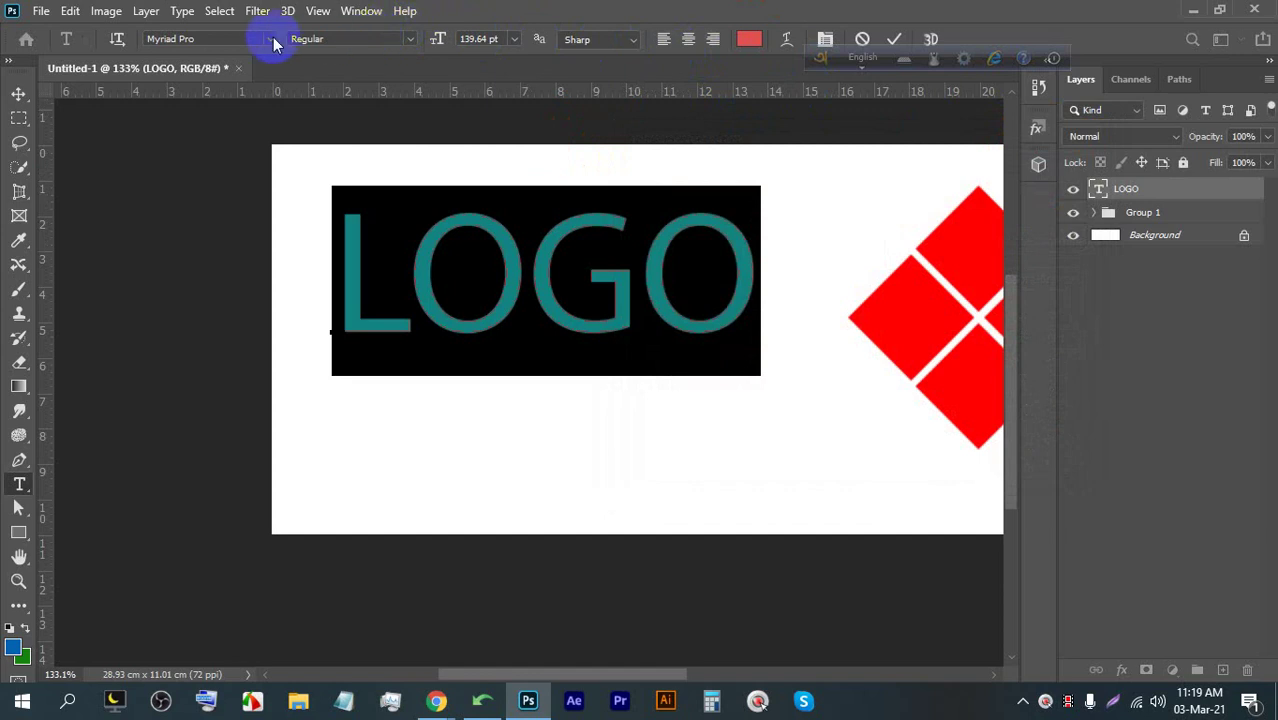
Change the LOGO text's font to PosterBodoni BT Roman and commit the text edit
{"action": "left_click", "coordinate": [270, 39]}
{"action": "scroll", "coordinate": [370, 350], "scroll_direction": "down", "scroll_amount": 2}
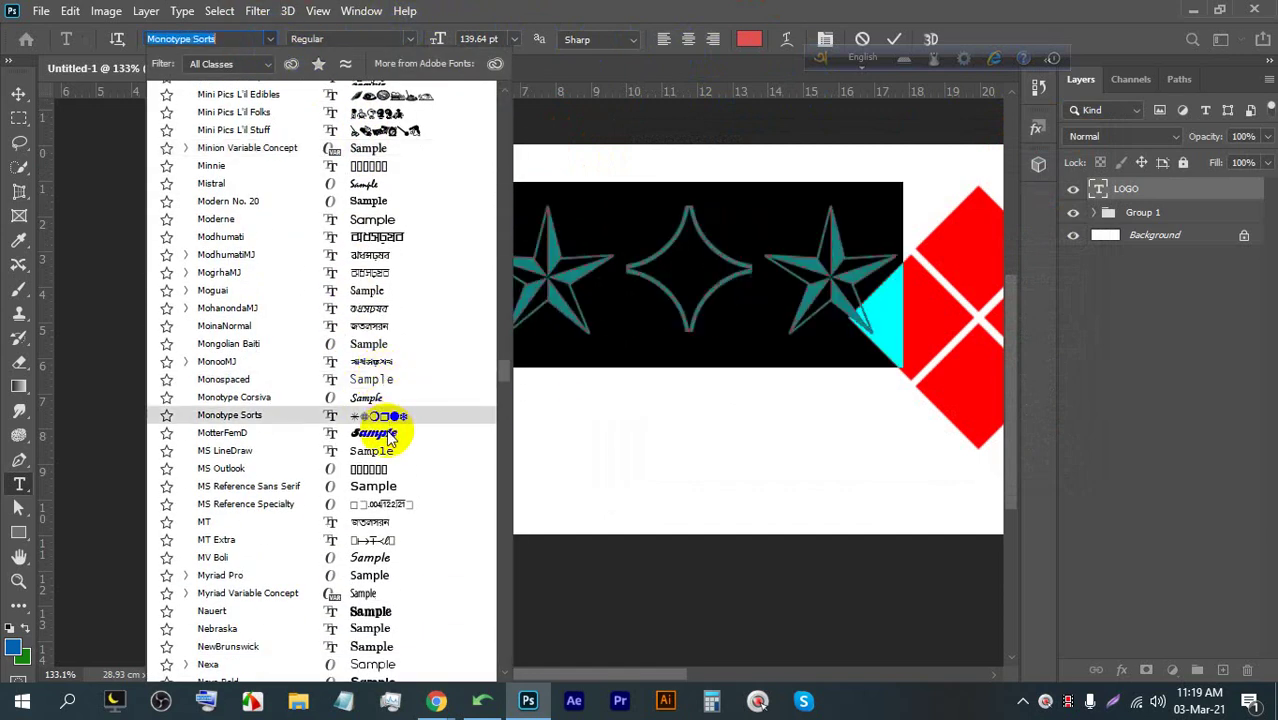
{"action": "scroll", "coordinate": [390, 437], "scroll_direction": "down", "scroll_amount": 5}
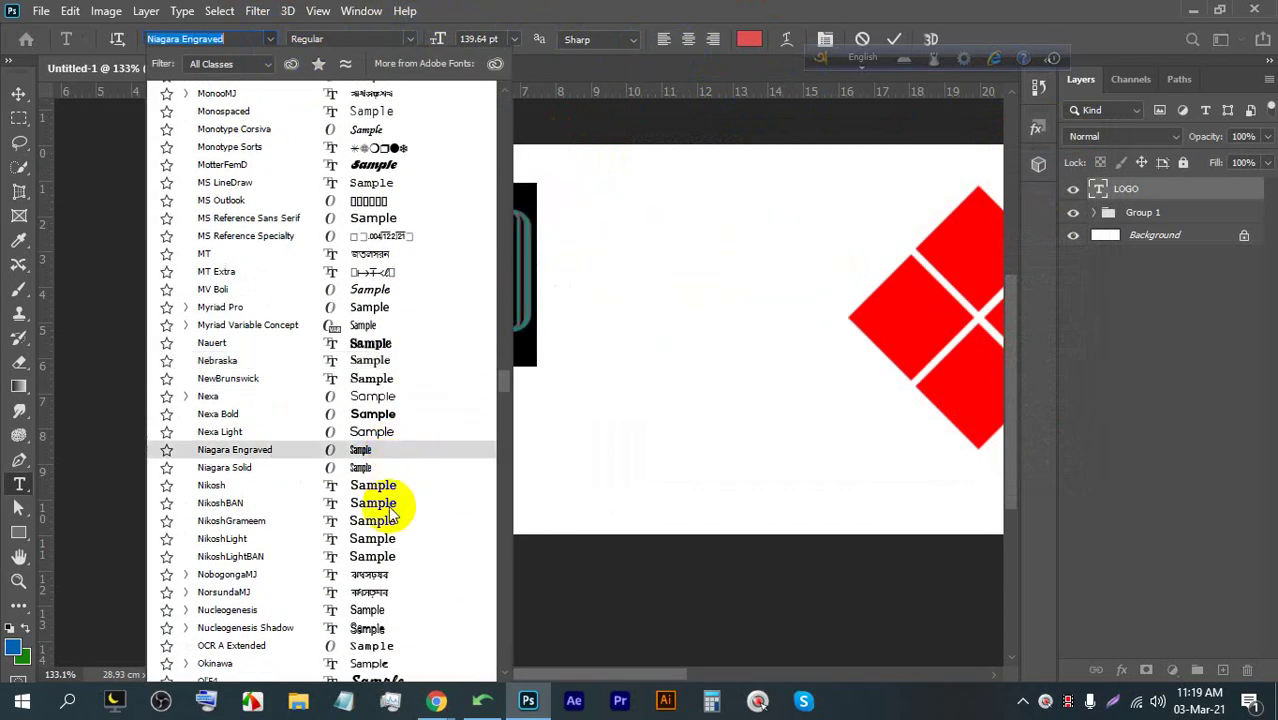
{"action": "scroll", "coordinate": [395, 505], "scroll_direction": "down", "scroll_amount": 6}
{"action": "scroll", "coordinate": [405, 475], "scroll_direction": "down", "scroll_amount": 12}
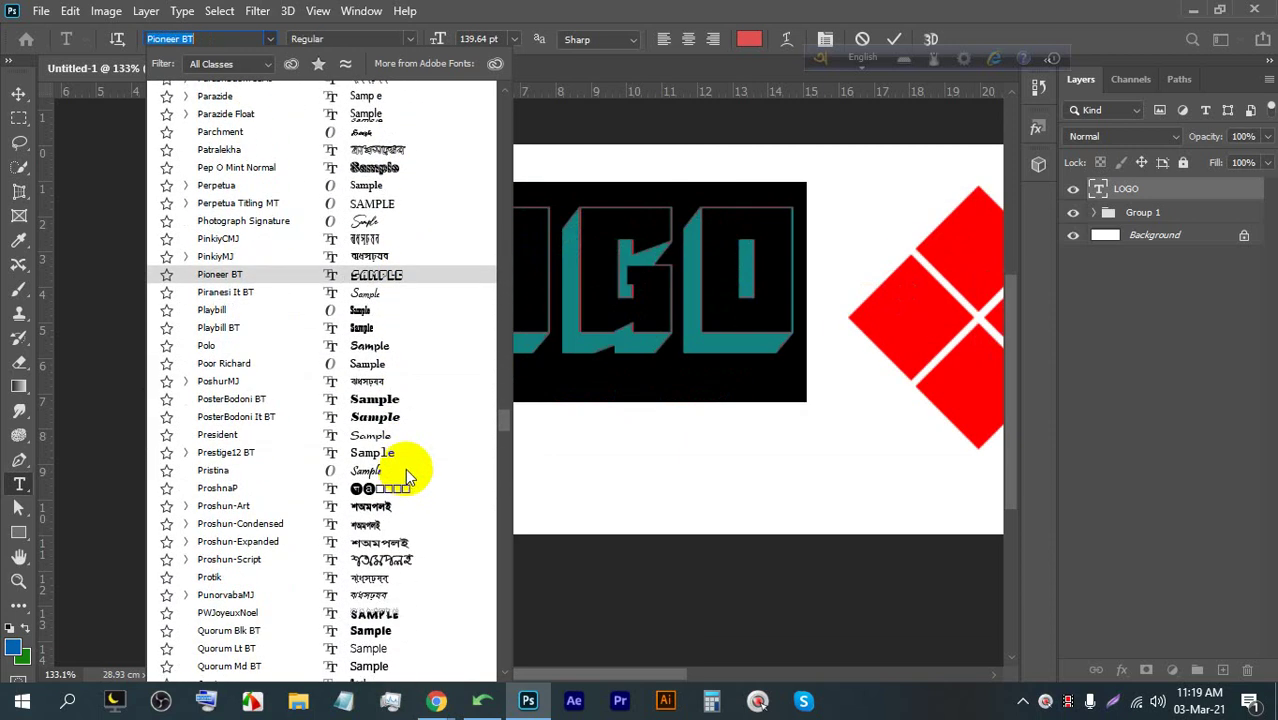
{"action": "left_click", "coordinate": [372, 400]}
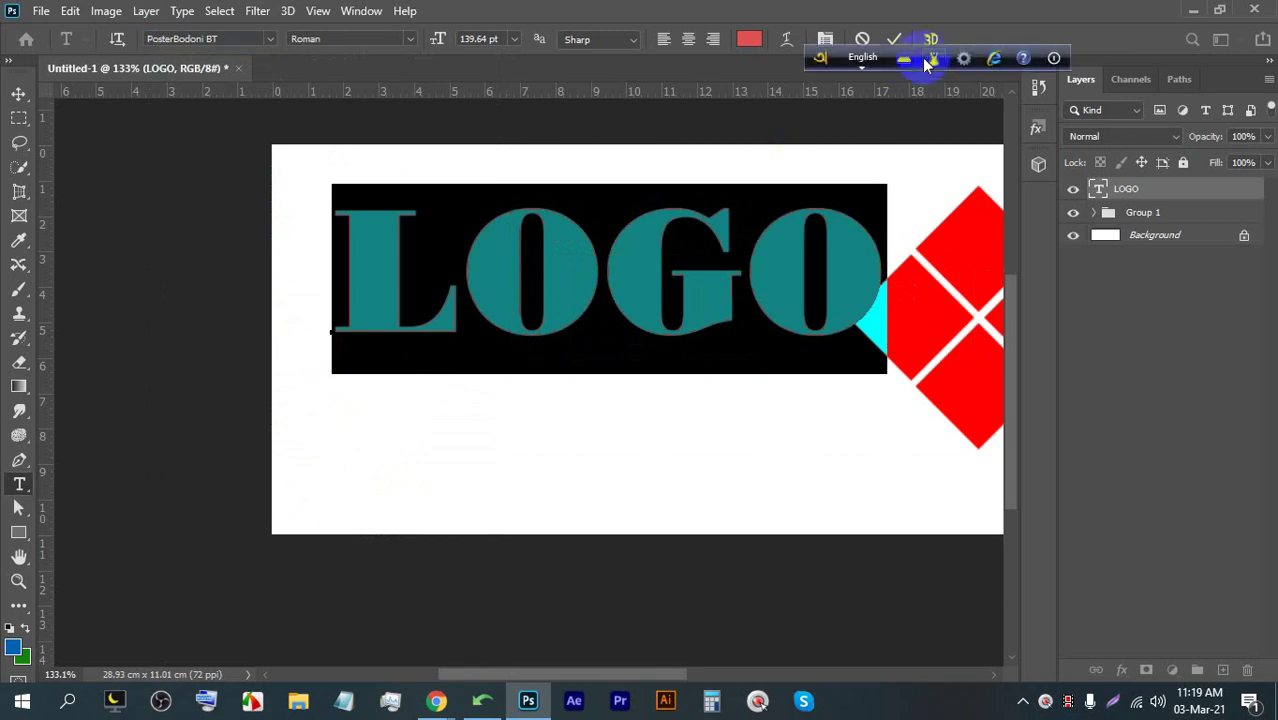
{"action": "left_click", "coordinate": [894, 42]}
Scale the LOGO text proportionally to about 65.5% and reposition it clear of the diamonds
{"action": "key", "text": "ctrl+t"}
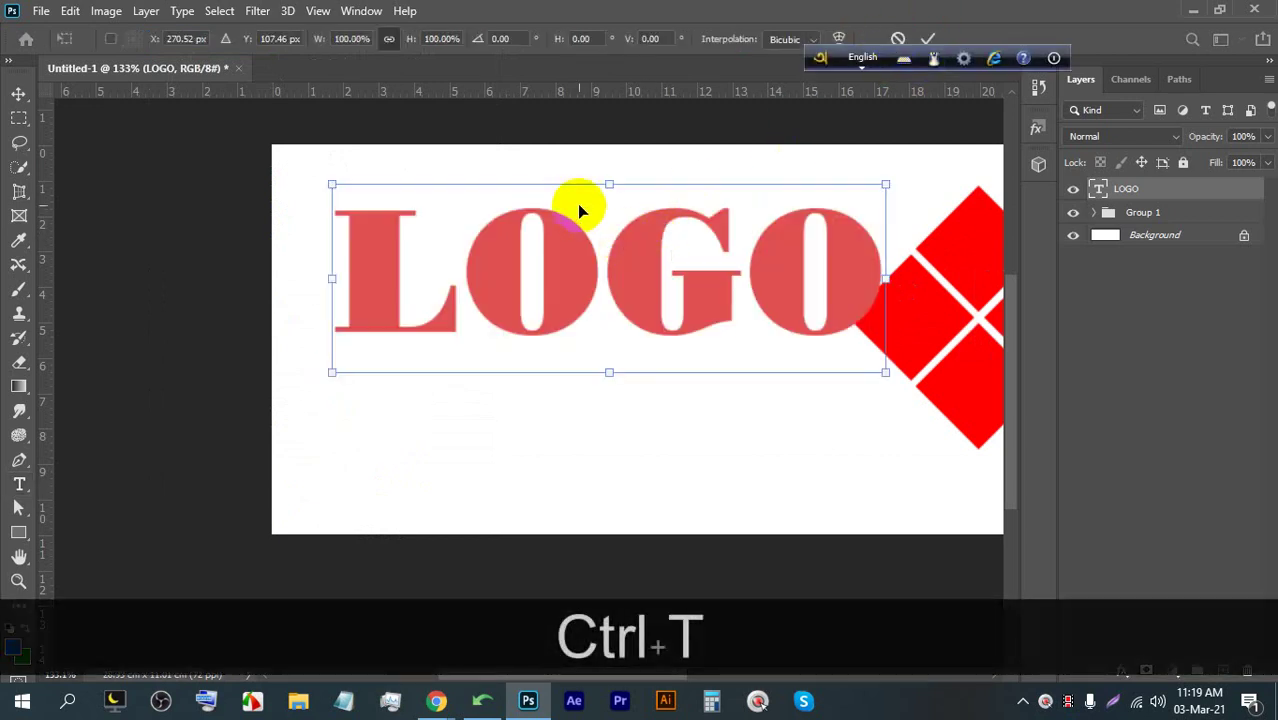
{"action": "left_click_drag", "start_coordinate": [618, 176], "coordinate": [513, 251]}
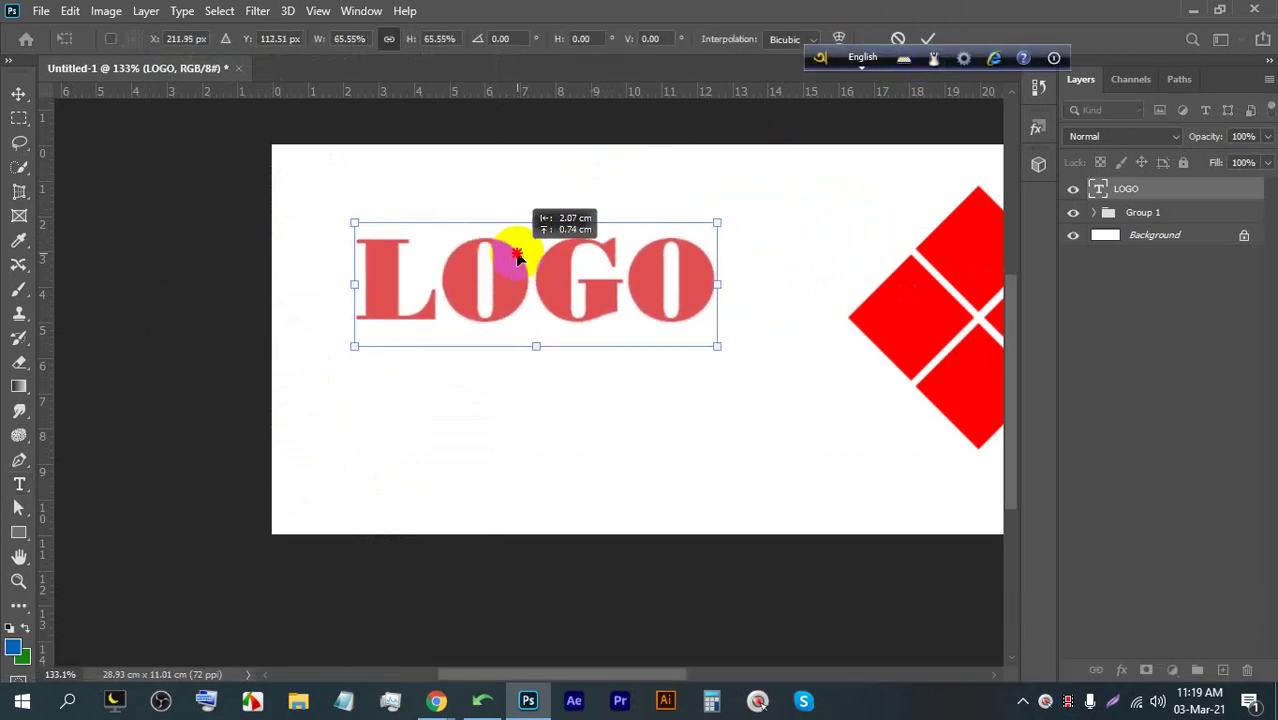
{"action": "left_click", "coordinate": [930, 38]}
{"action": "double_click", "coordinate": [536, 251]}
{"action": "left_click", "coordinate": [1115, 200]}
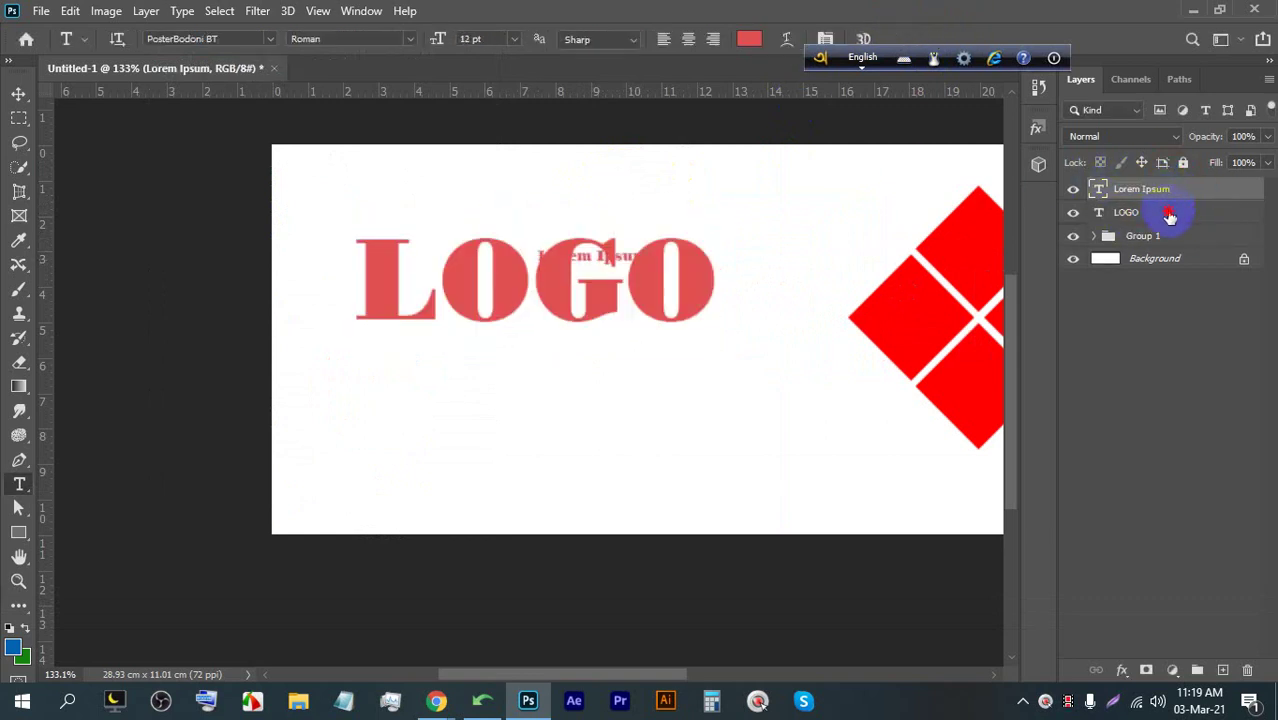
{"action": "left_click_drag", "start_coordinate": [1170, 209], "coordinate": [1103, 210]}
{"action": "left_click", "coordinate": [1183, 189]}
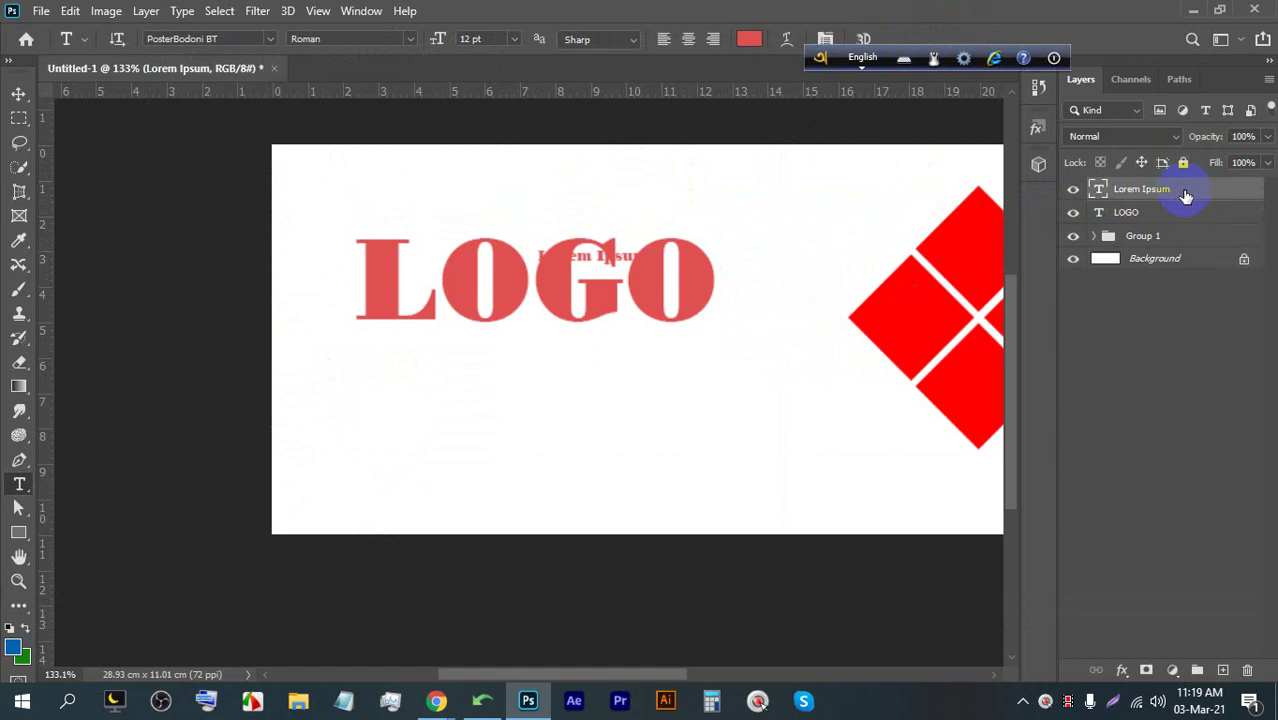
{"action": "key", "text": "BackSpace"}
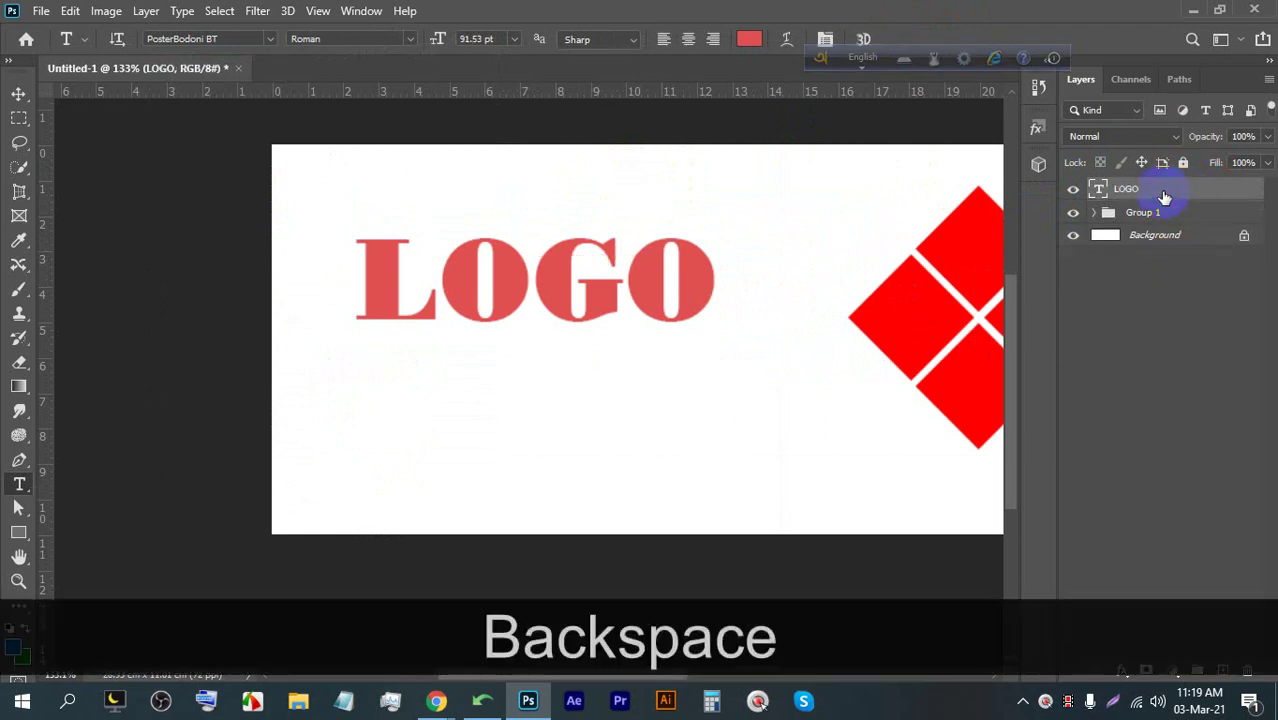
Add a white (#ffffff) Color Overlay layer effect at 100% opacity to the LOGO text
{"action": "double_click", "coordinate": [1163, 197]}
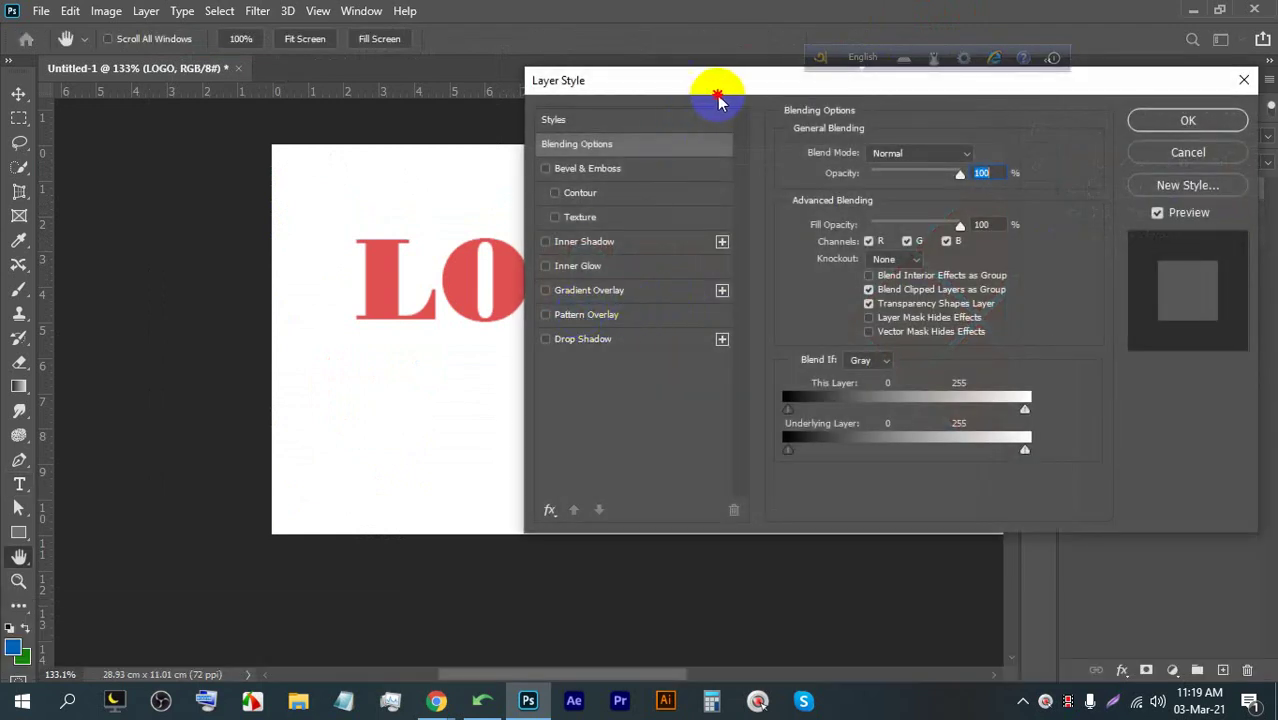
{"action": "left_click_drag", "start_coordinate": [639, 88], "coordinate": [842, 116]}
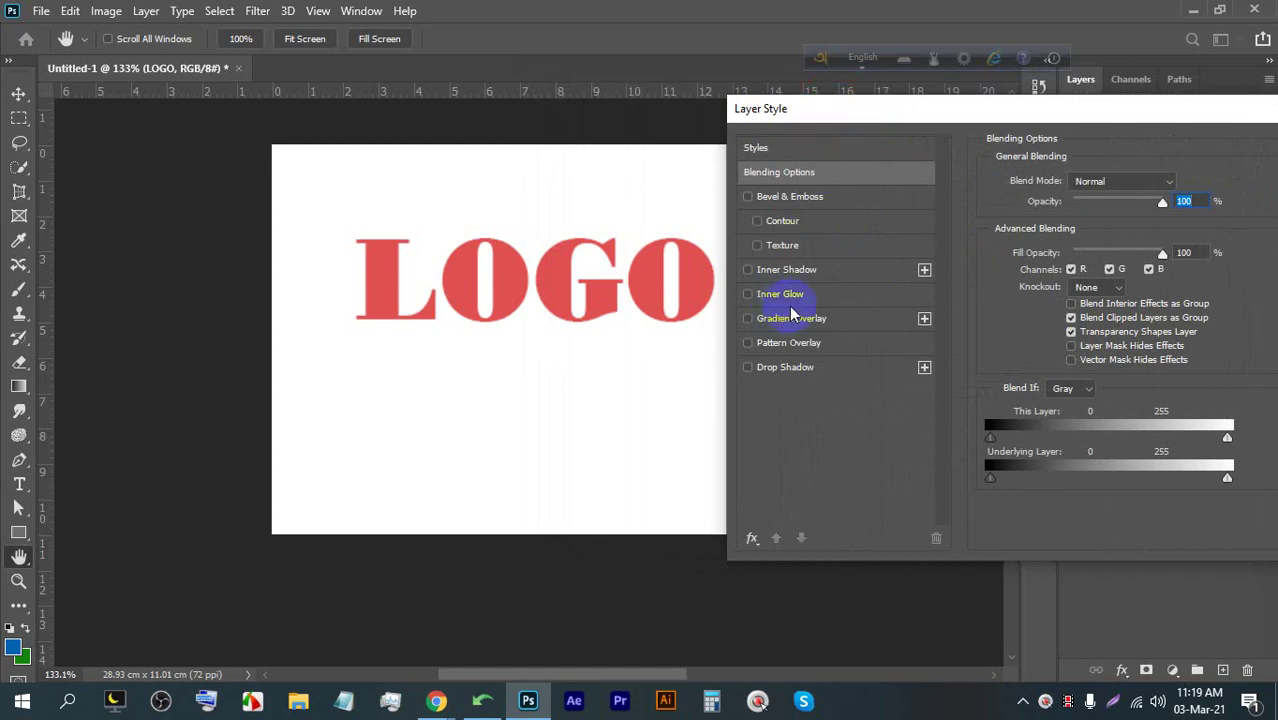
{"action": "left_click", "coordinate": [750, 538]}
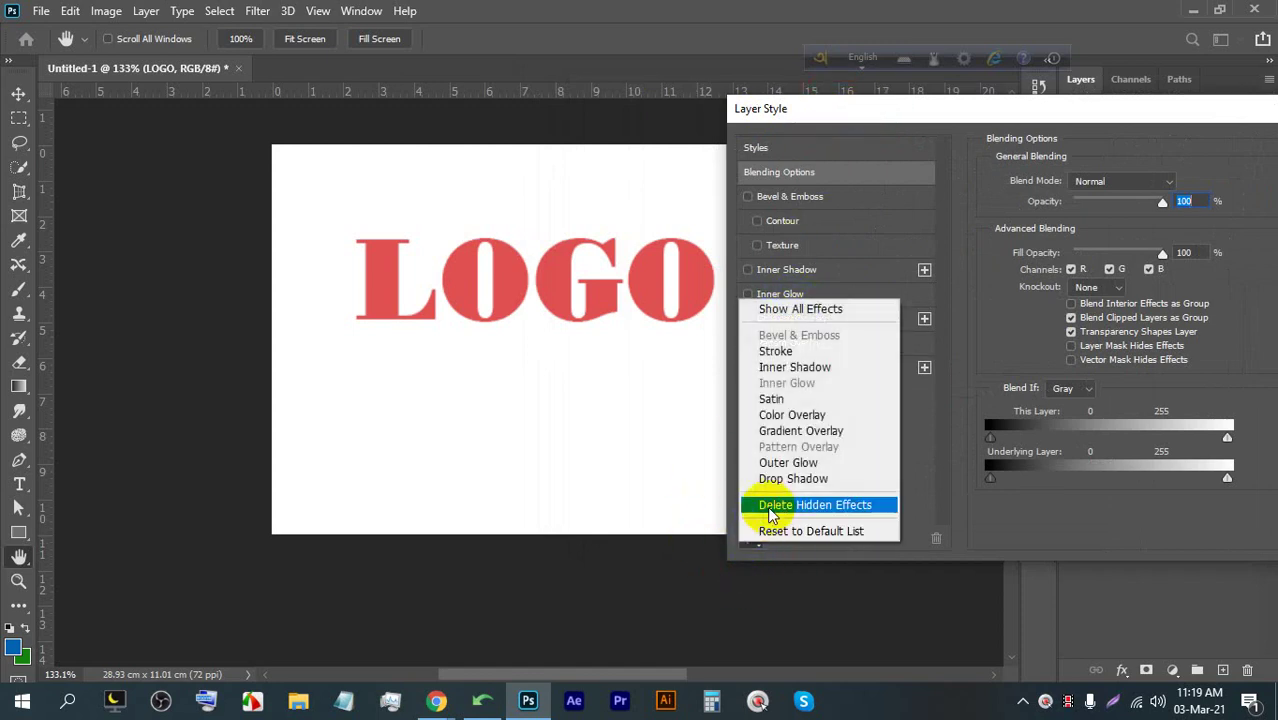
{"action": "left_click", "coordinate": [817, 415]}
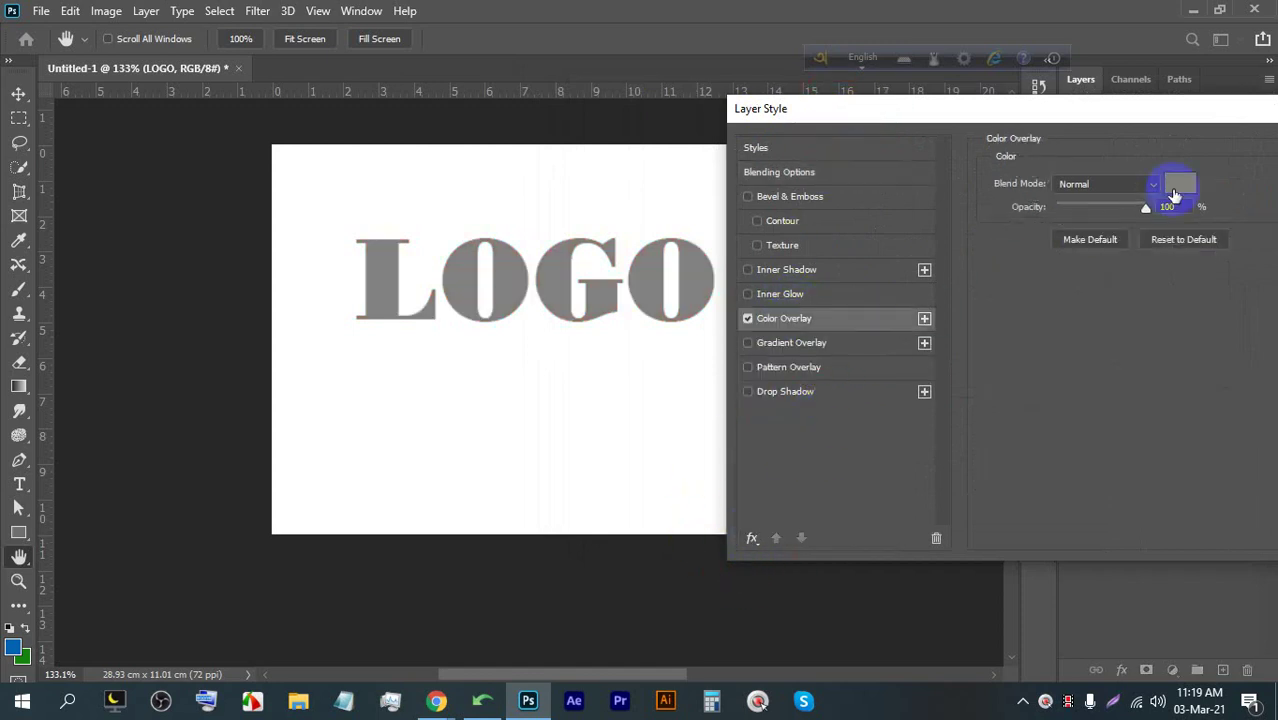
{"action": "left_click", "coordinate": [1176, 190]}
{"action": "left_click", "coordinate": [590, 145]}
{"action": "left_click", "coordinate": [1040, 168]}
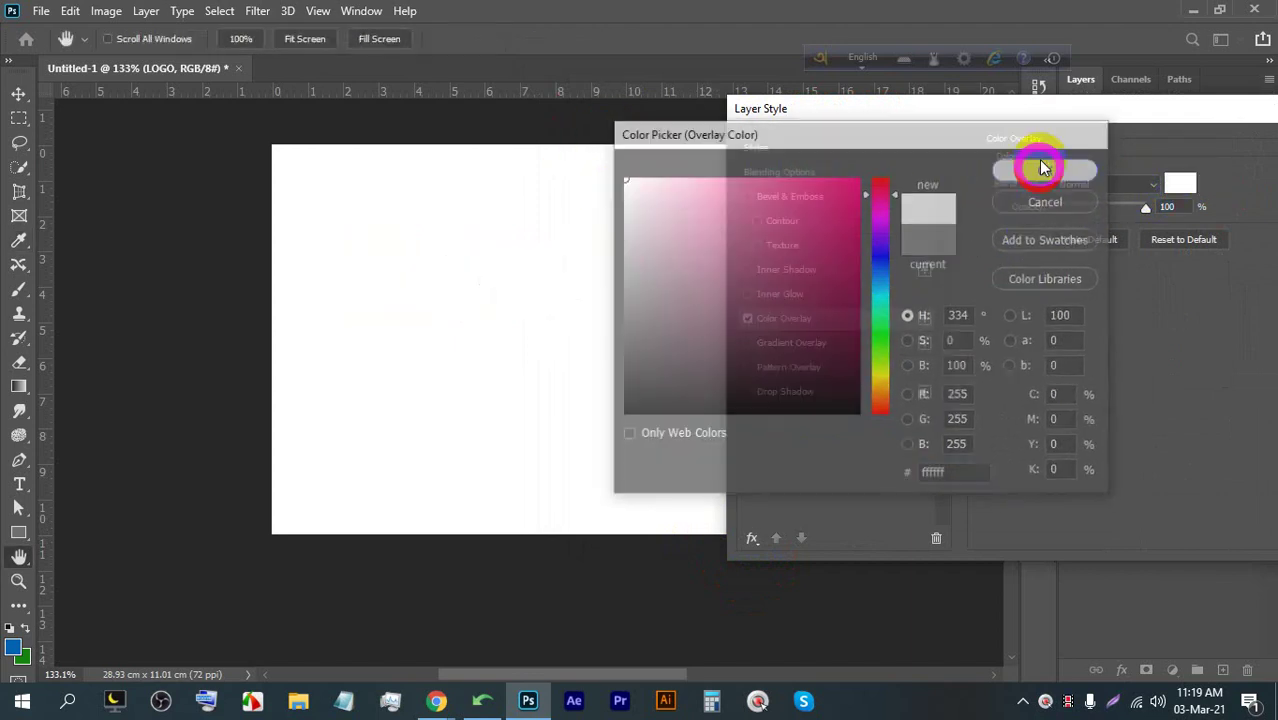
Try a 1 px black stroke positioned outside the letters on the LOGO text
{"action": "left_click", "coordinate": [755, 540]}
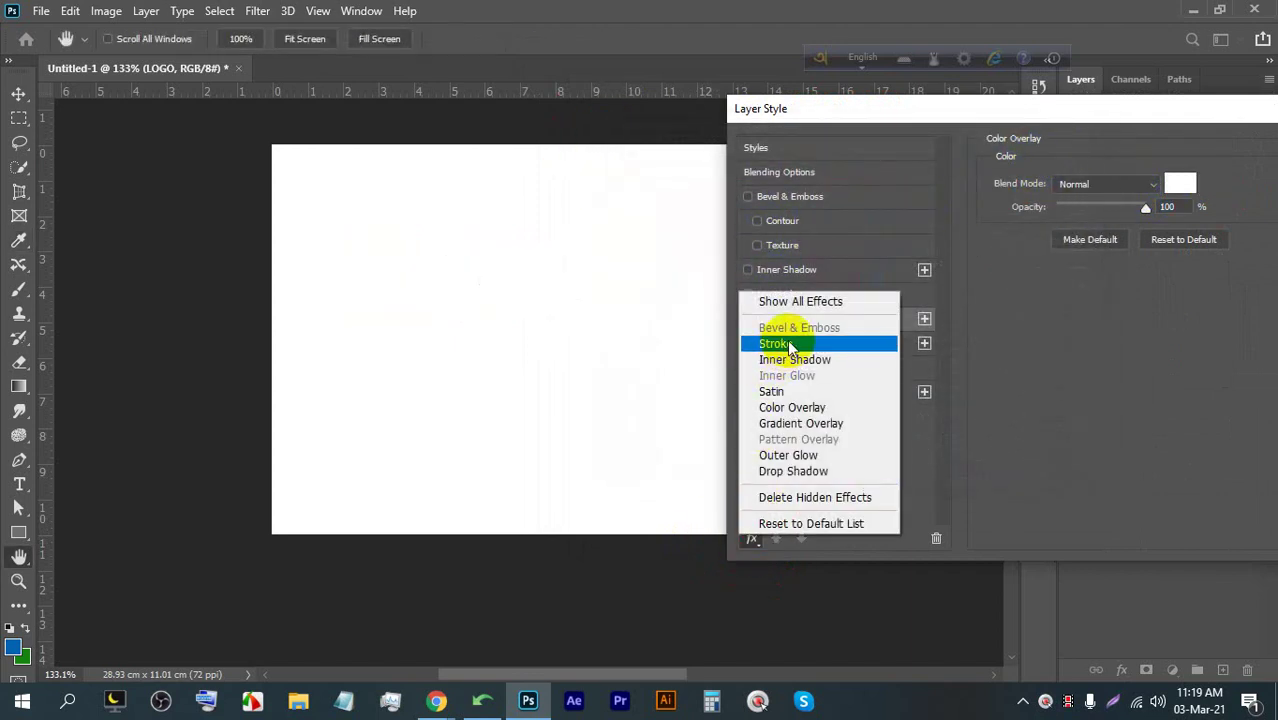
{"action": "left_click", "coordinate": [765, 343]}
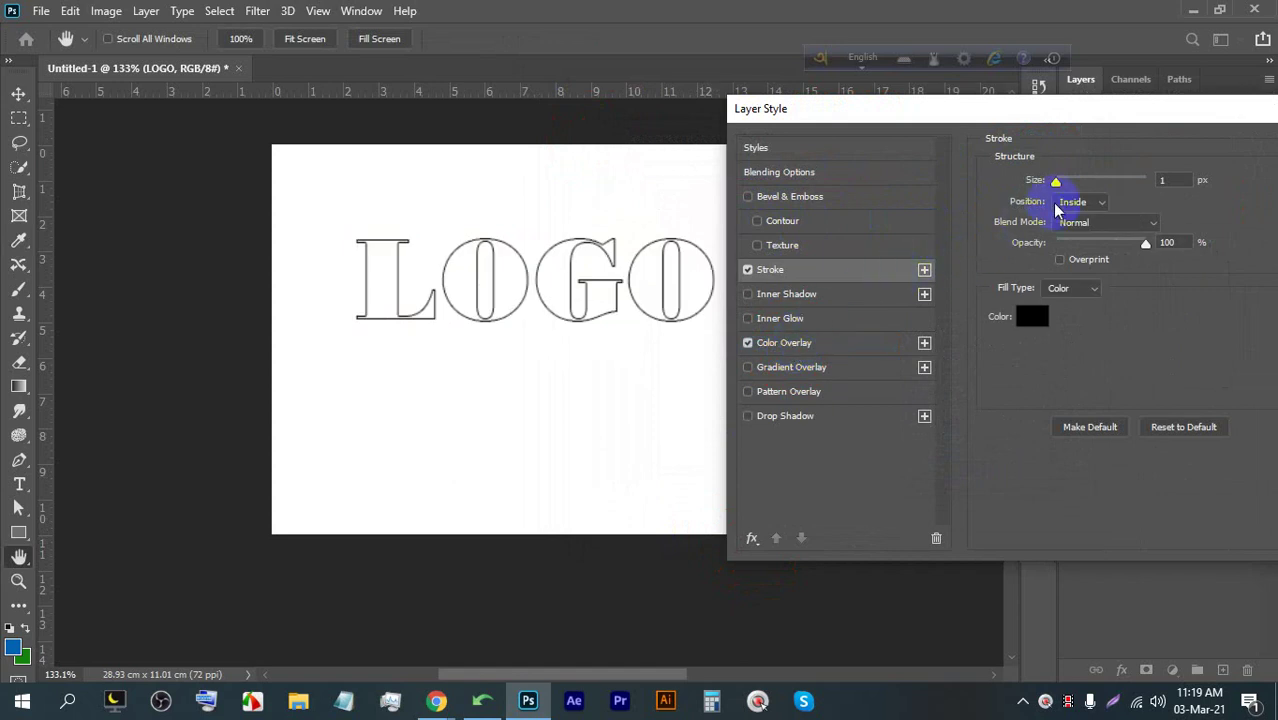
{"action": "left_click_drag", "start_coordinate": [1058, 185], "coordinate": [1058, 185]}
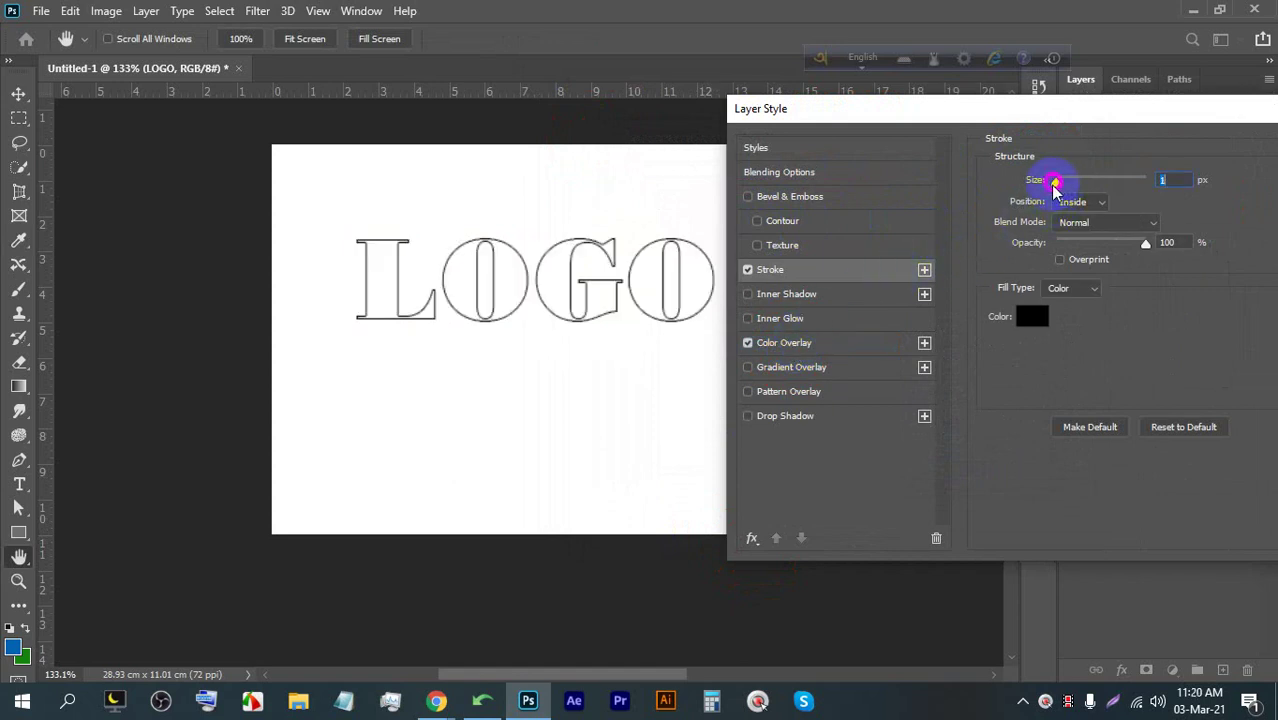
{"action": "left_click", "coordinate": [1075, 204]}
{"action": "left_click", "coordinate": [1058, 192]}
{"action": "left_click_drag", "start_coordinate": [1058, 185], "coordinate": [1055, 187]}
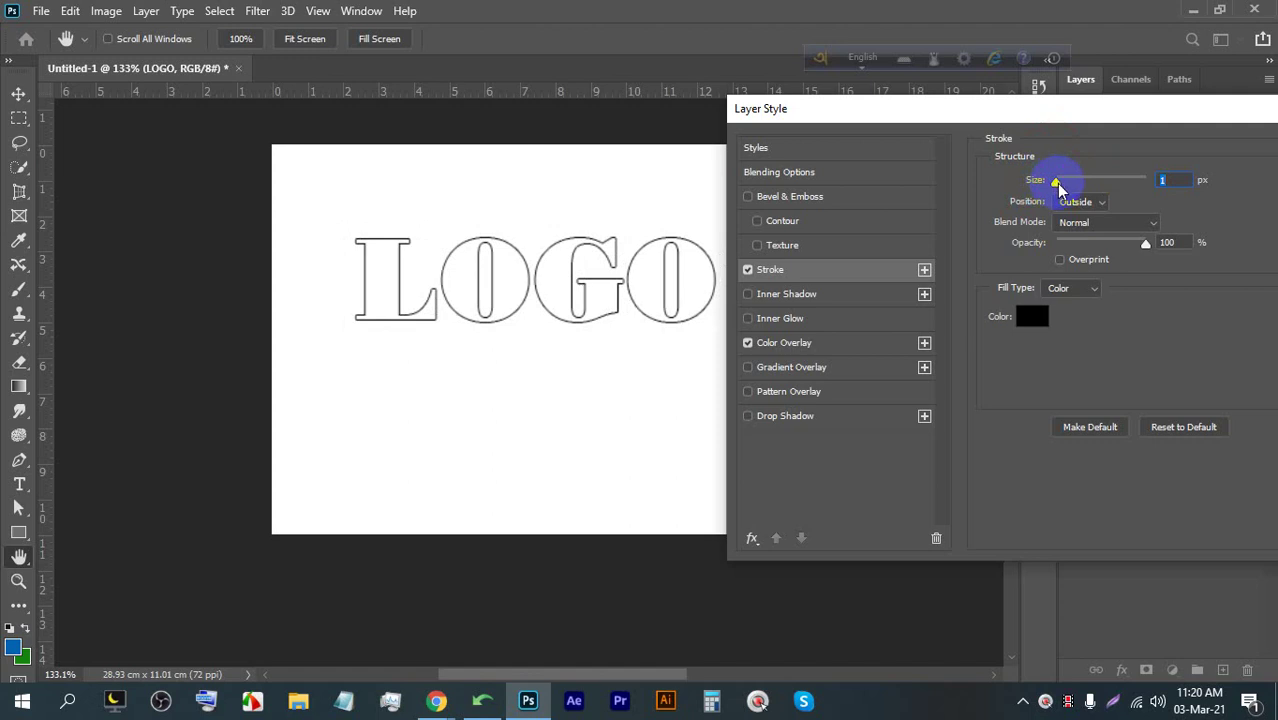
{"action": "left_click", "coordinate": [748, 270]}
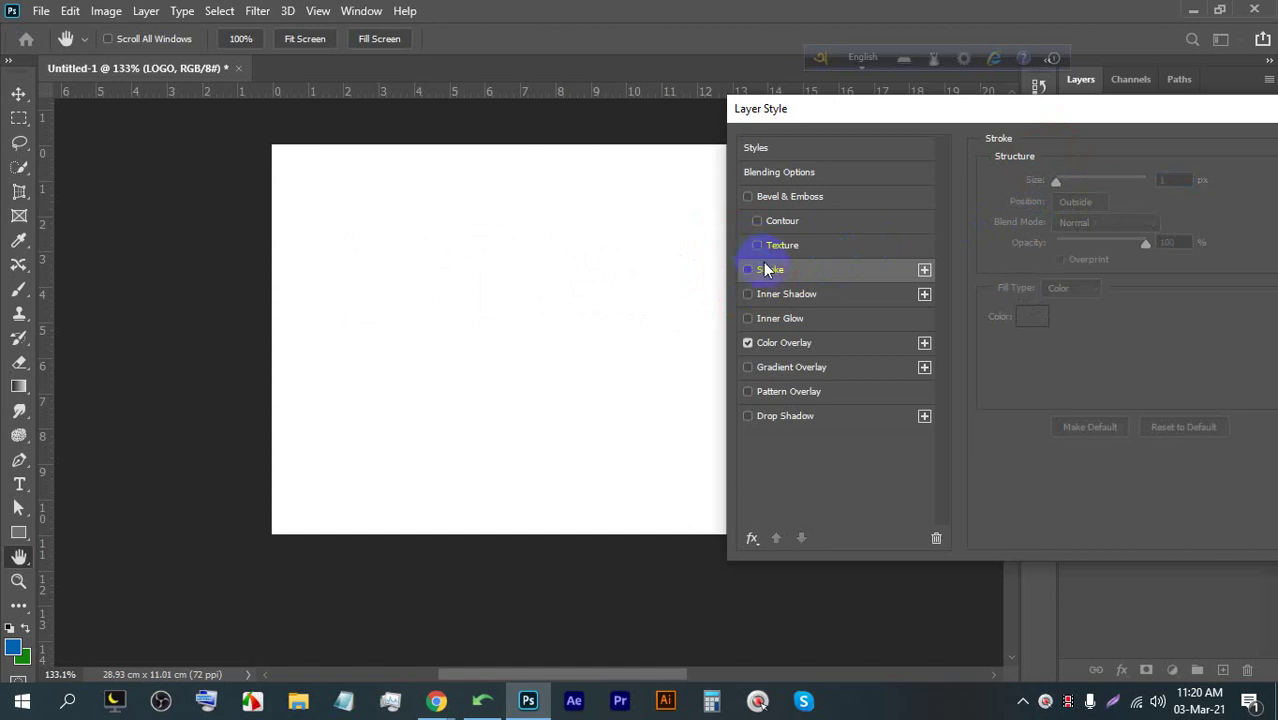
Apply a black drop shadow to the LOGO text with about 83% opacity, 1 px distance, 0% spread and 7 px size
{"action": "left_click", "coordinate": [748, 416]}
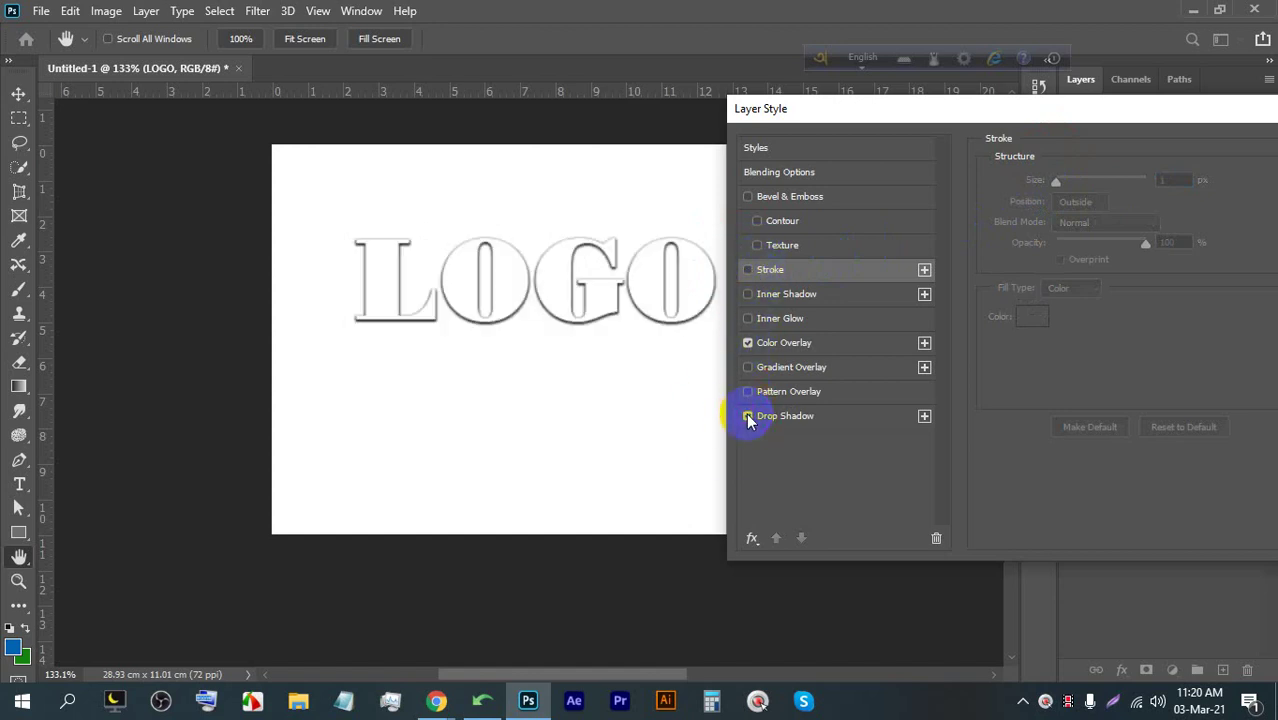
{"action": "left_click", "coordinate": [840, 417]}
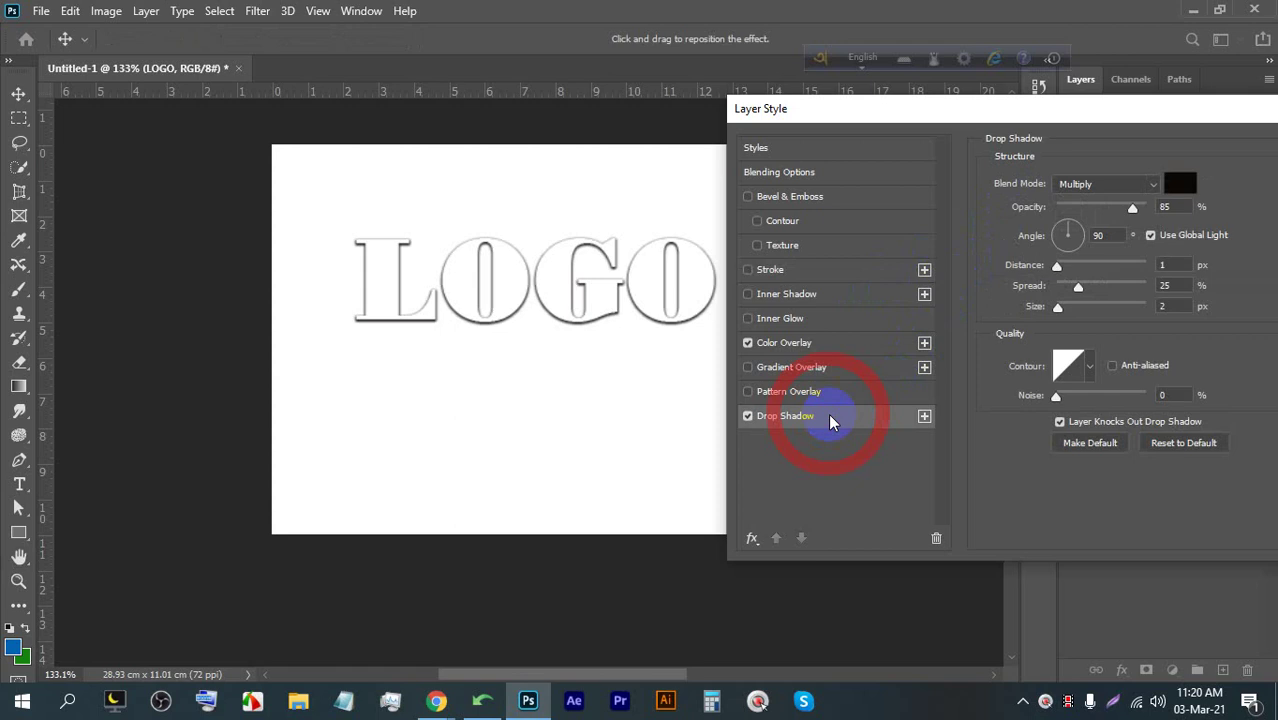
{"action": "left_click_drag", "start_coordinate": [1065, 312], "coordinate": [1050, 289]}
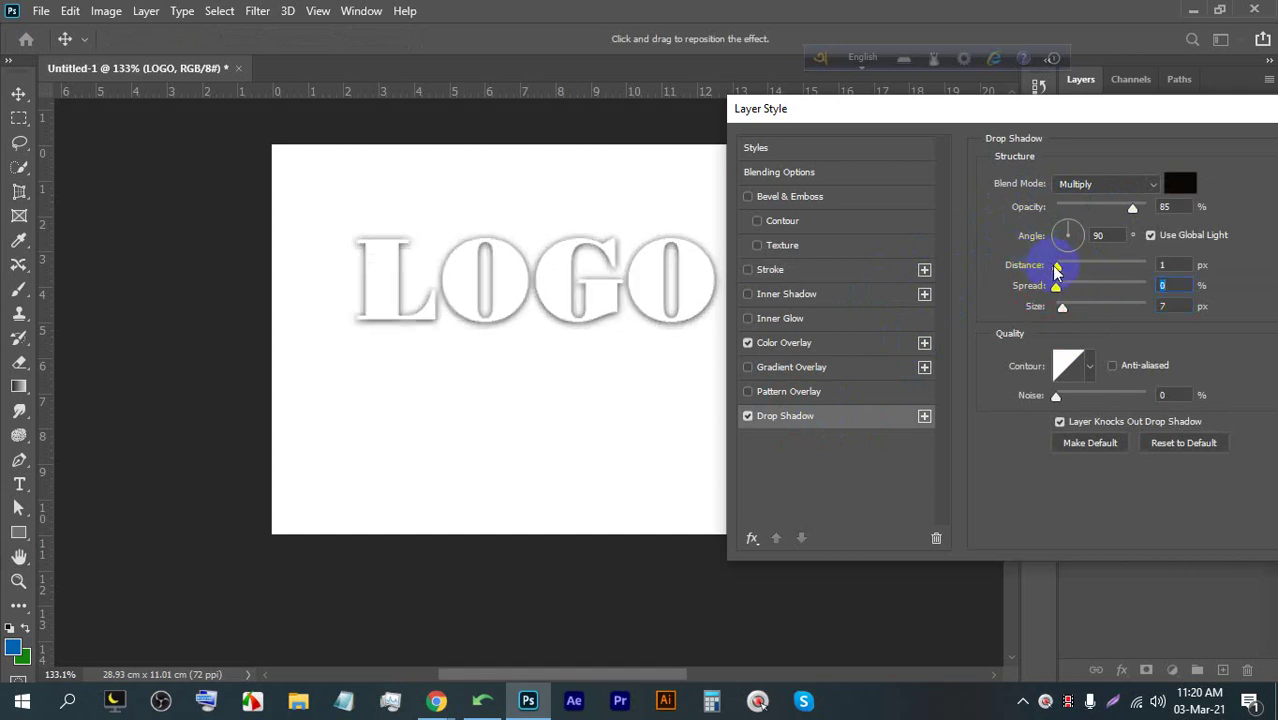
{"action": "left_click", "coordinate": [1121, 208]}
{"action": "mouse_move", "coordinate": [1123, 213]}
{"action": "left_mouse_down"}
{"action": "mouse_move", "coordinate": [1088, 212]}
{"action": "mouse_move", "coordinate": [1135, 220]}
{"action": "mouse_move", "coordinate": [1141, 205]}
{"action": "mouse_move", "coordinate": [1130, 208]}
{"action": "left_mouse_up"}
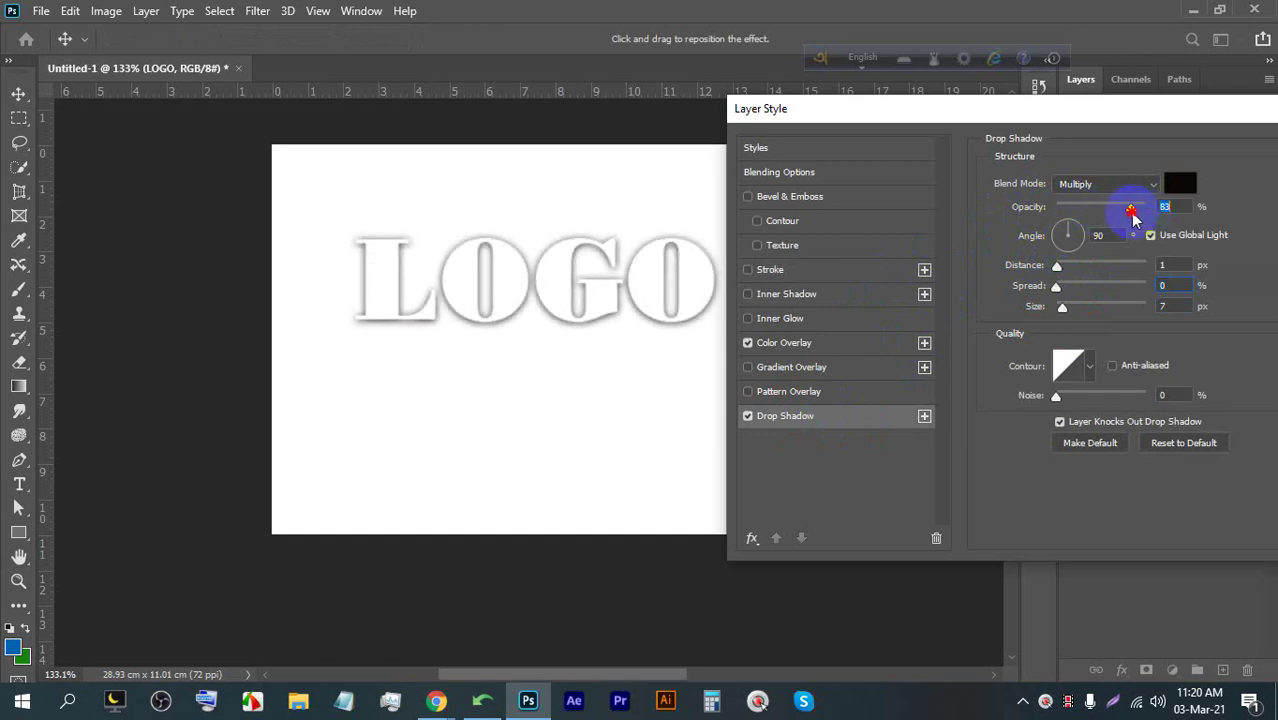
{"action": "left_click_drag", "start_coordinate": [1115, 114], "coordinate": [803, 128]}
{"action": "left_click", "coordinate": [1058, 162]}
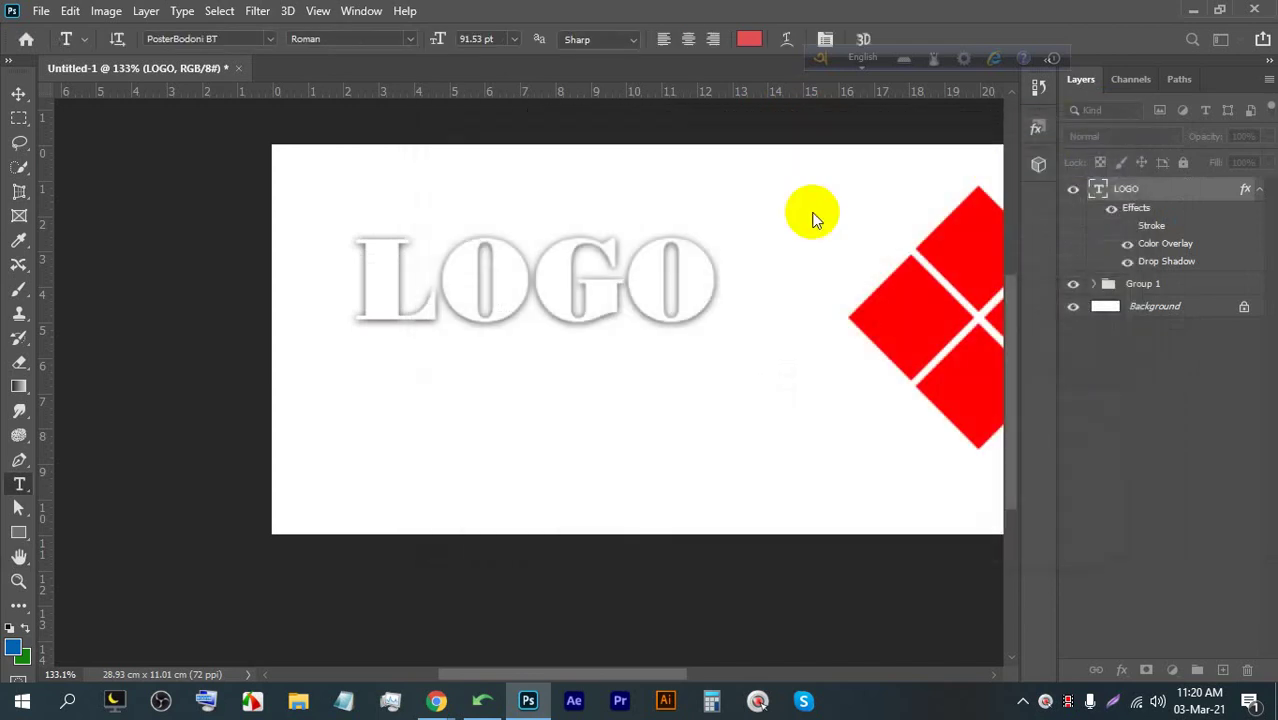
Move the LOGO text higher and closer to the diamond group in the canvas's left half
{"action": "scroll", "coordinate": [491, 229], "scroll_direction": "up", "scroll_amount": 3}
{"action": "scroll", "coordinate": [360, 220], "scroll_direction": "down", "scroll_amount": 5}
{"action": "scroll", "coordinate": [485, 337], "scroll_direction": "up", "scroll_amount": 2}
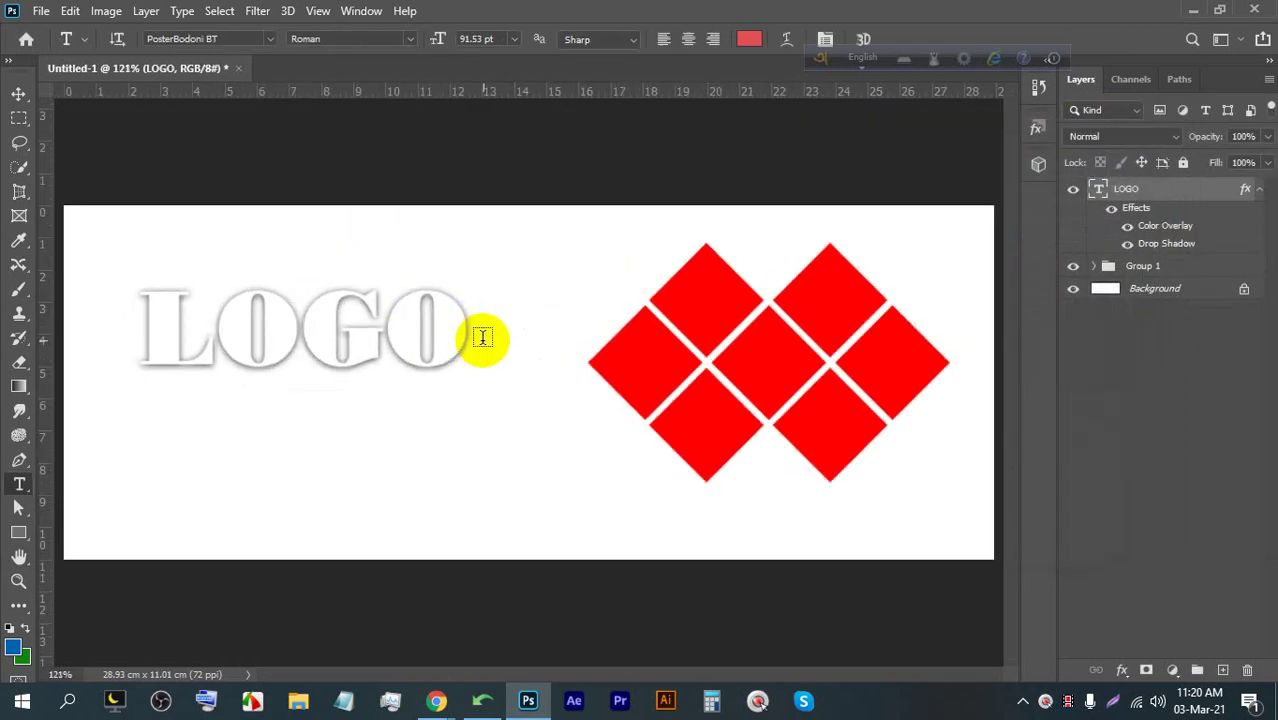
{"action": "left_click", "coordinate": [14, 94]}
{"action": "left_click_drag", "start_coordinate": [342, 323], "coordinate": [391, 242]}
{"action": "scroll", "coordinate": [558, 347], "scroll_direction": "up", "scroll_amount": 4}
{"action": "scroll", "coordinate": [641, 355], "scroll_direction": "down", "scroll_amount": 3}
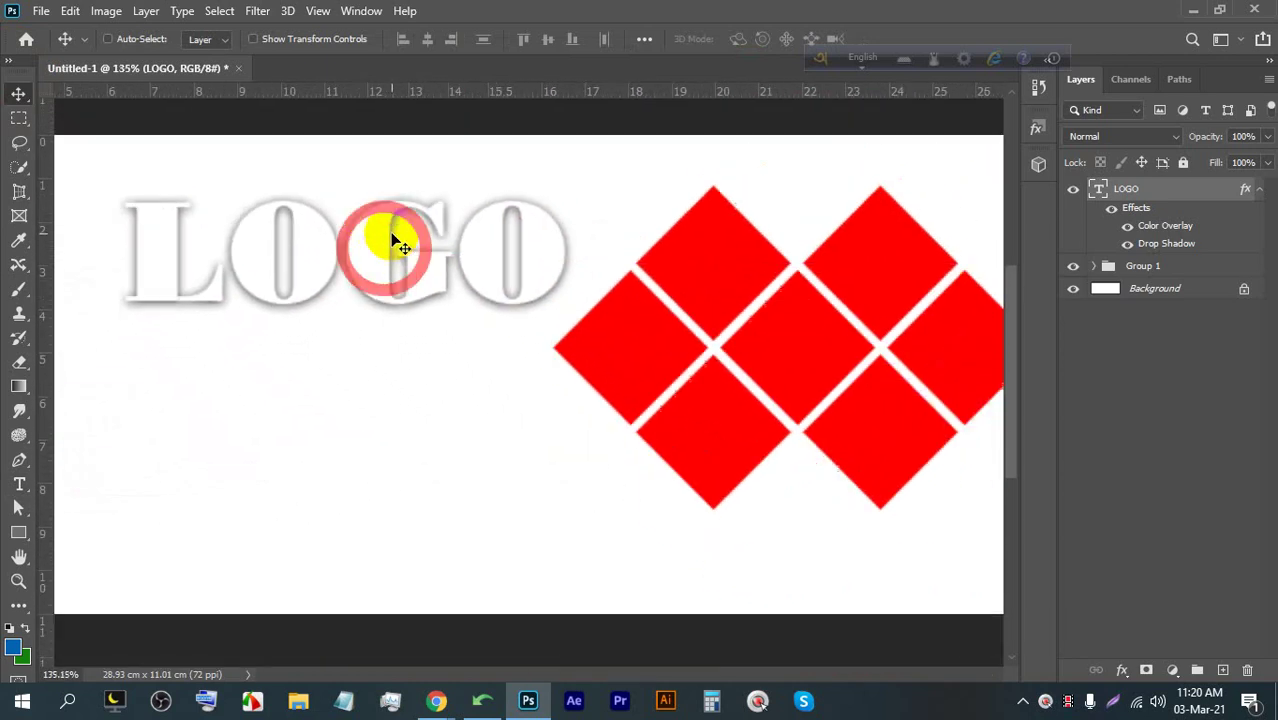
{"action": "scroll", "coordinate": [345, 290], "scroll_direction": "up", "scroll_amount": 2}
{"action": "scroll", "coordinate": [345, 290], "scroll_direction": "up", "scroll_amount": 2}
{"action": "left_click_drag", "start_coordinate": [345, 290], "coordinate": [371, 277]}
{"action": "scroll", "coordinate": [371, 277], "scroll_direction": "down", "scroll_amount": 3}
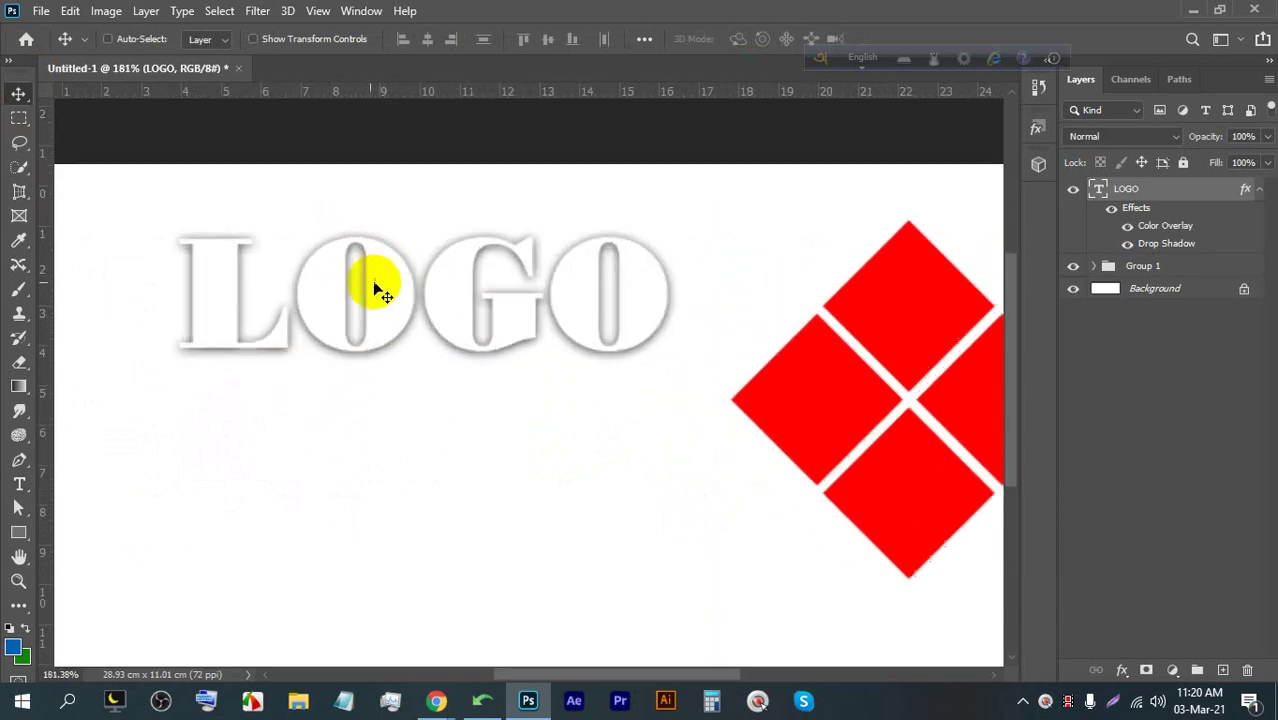
Unlock the background layer and draw a red rectangle of about 821 × 327 px above it, covering nearly the whole canvas
{"action": "scroll", "coordinate": [450, 240], "scroll_direction": "down", "scroll_amount": 2}
{"action": "scroll", "coordinate": [419, 226], "scroll_direction": "up", "scroll_amount": 3}
{"action": "scroll", "coordinate": [351, 249], "scroll_direction": "down", "scroll_amount": 3}
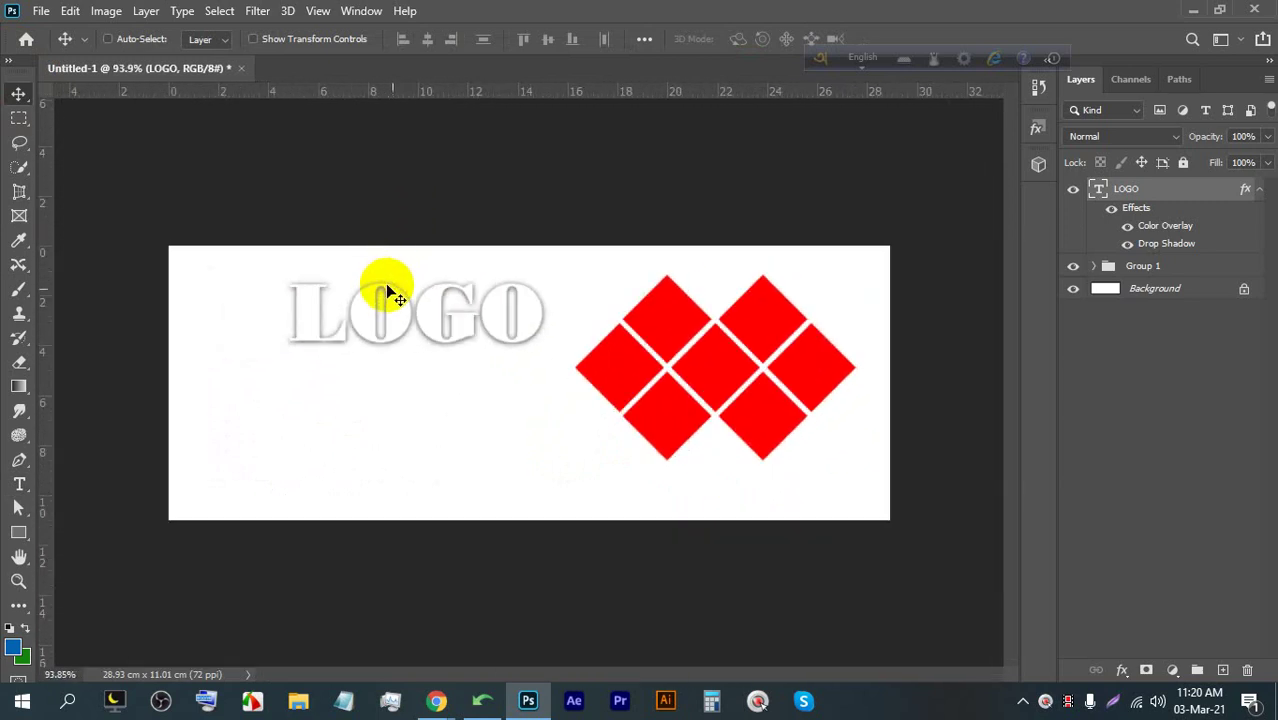
{"action": "scroll", "coordinate": [385, 286], "scroll_direction": "up", "scroll_amount": 1}
{"action": "left_click", "coordinate": [1244, 289]}
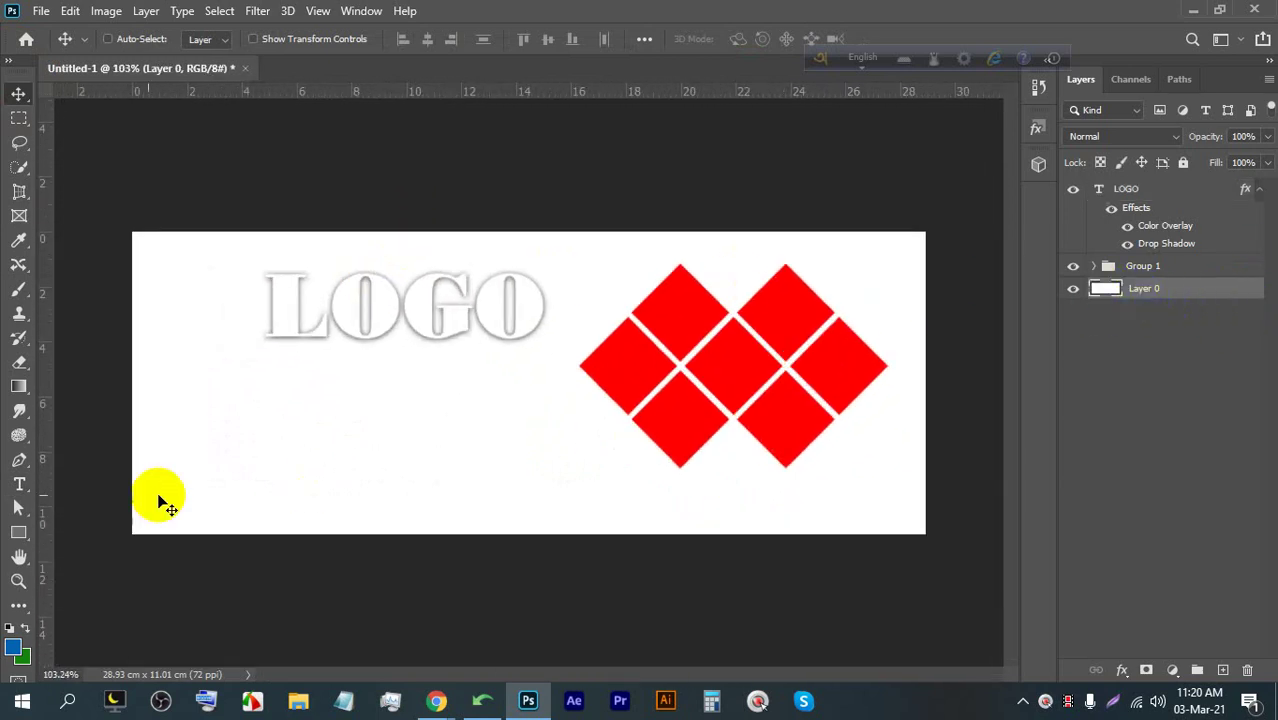
{"action": "left_click", "coordinate": [18, 533]}
{"action": "scroll", "coordinate": [91, 479], "scroll_direction": "down", "scroll_amount": 2}
{"action": "left_click_drag", "start_coordinate": [288, 290], "coordinate": [736, 479]}
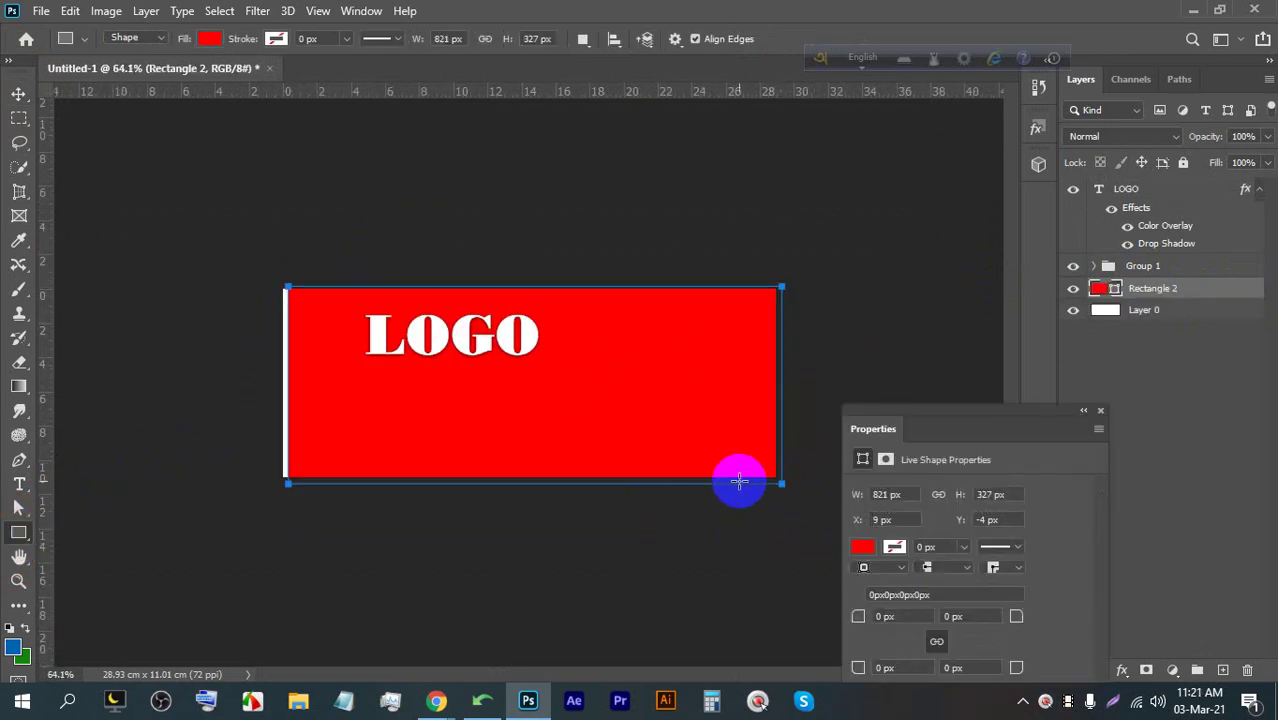
Change the background rectangle's fill colour to green (#0dab1c)
{"action": "double_click", "coordinate": [1101, 289]}
{"action": "left_click_drag", "start_coordinate": [880, 286], "coordinate": [842, 251]}
{"action": "left_click", "coordinate": [873, 336]}
{"action": "left_click_drag", "start_coordinate": [882, 343], "coordinate": [880, 333]}
{"action": "left_click", "coordinate": [842, 255]}
{"action": "left_click", "coordinate": [1035, 168]}
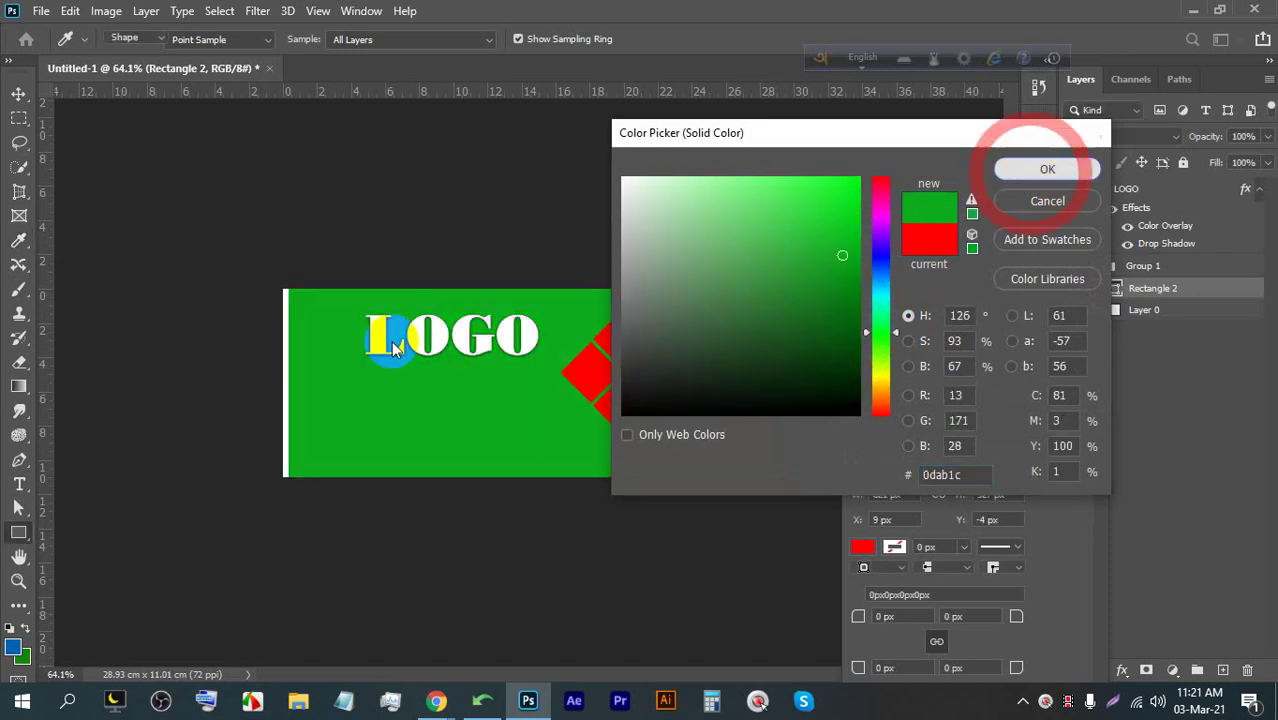
{"action": "scroll", "coordinate": [395, 345], "scroll_direction": "up", "scroll_amount": 5}
{"action": "left_click", "coordinate": [280, 243]}
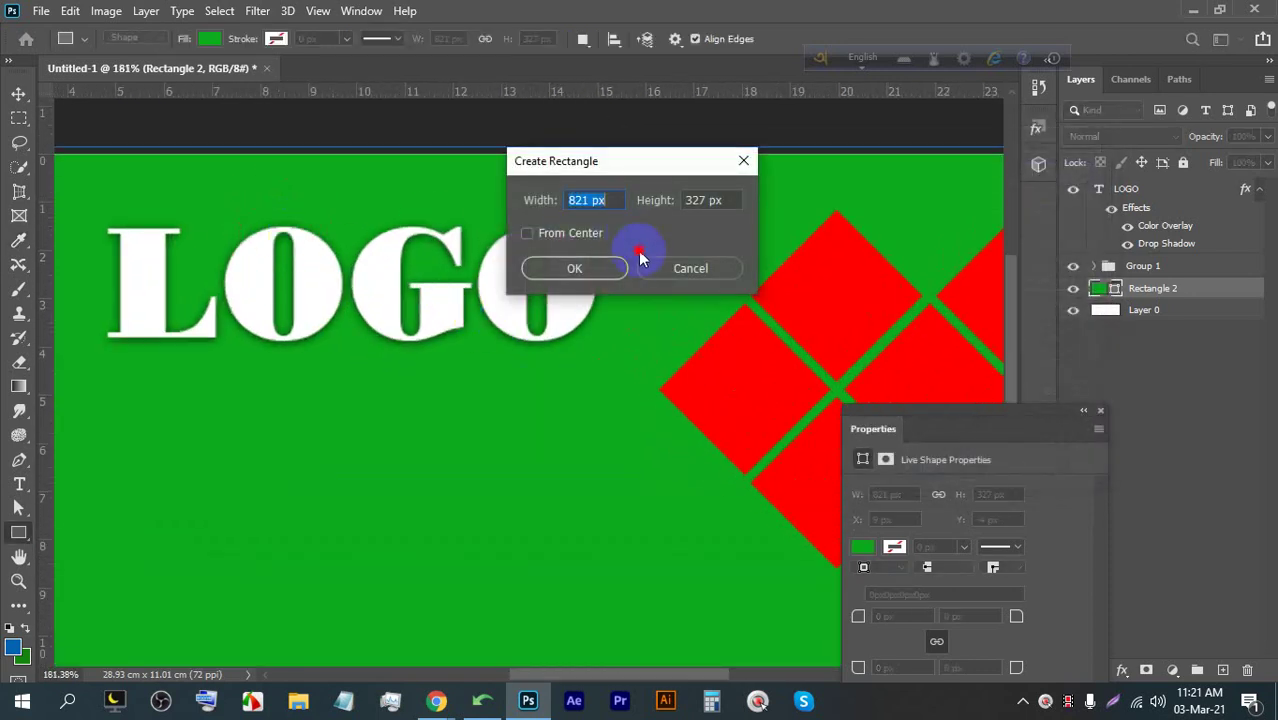
{"action": "left_click", "coordinate": [634, 273]}
{"action": "left_click", "coordinate": [19, 484]}
{"action": "left_click", "coordinate": [309, 277]}
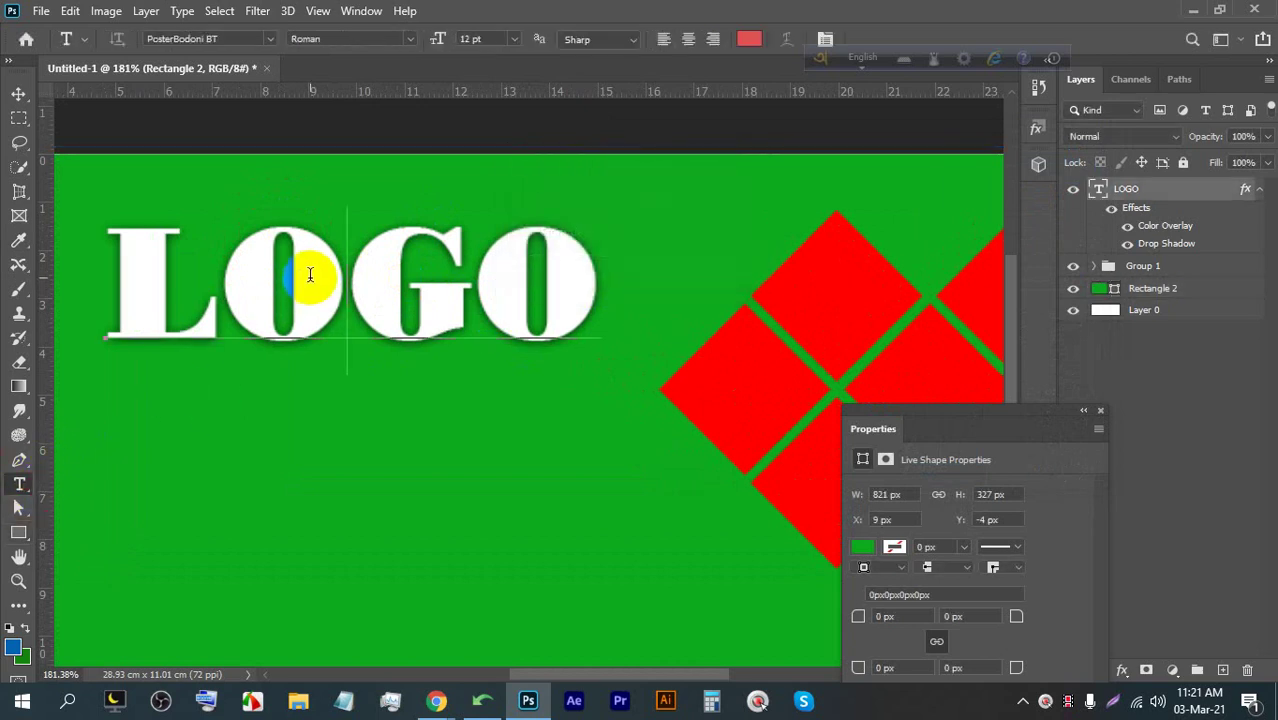
{"action": "double_click", "coordinate": [310, 275]}
Change the LOGO text's Color Overlay to the background green (#0dab1c), sampled from the canvas
{"action": "left_click", "coordinate": [1153, 192]}
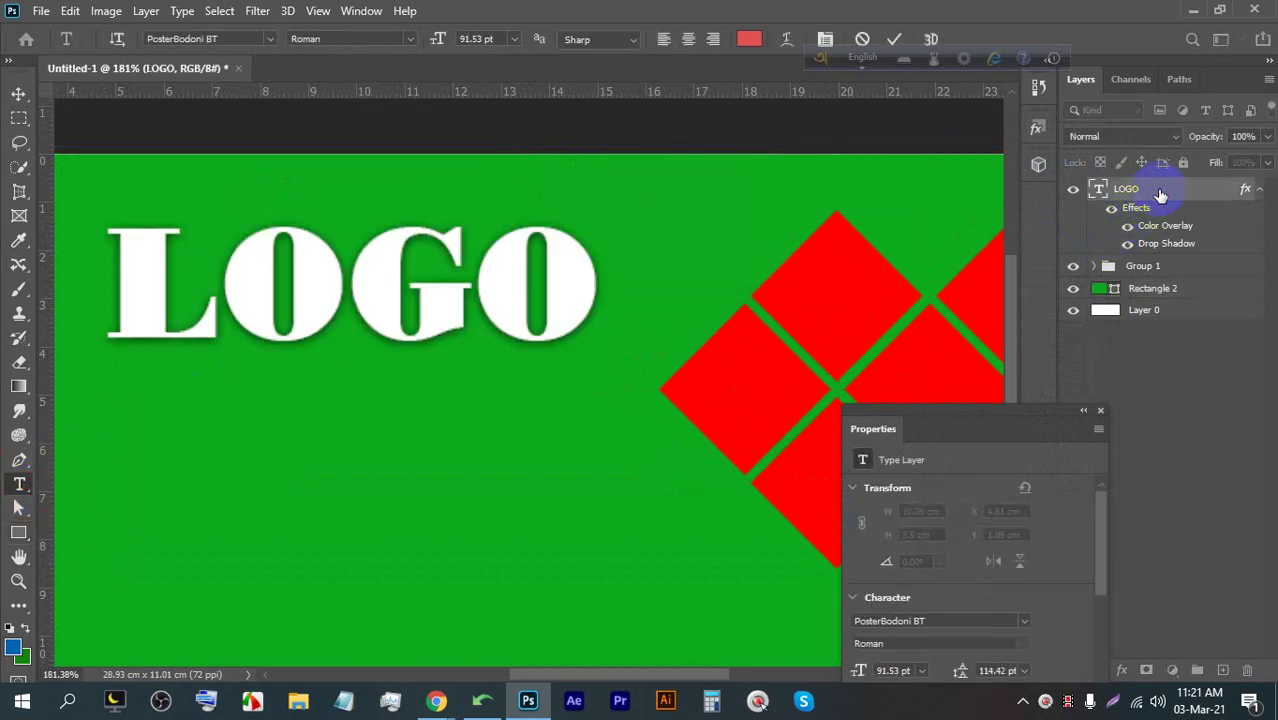
{"action": "double_click", "coordinate": [1160, 192]}
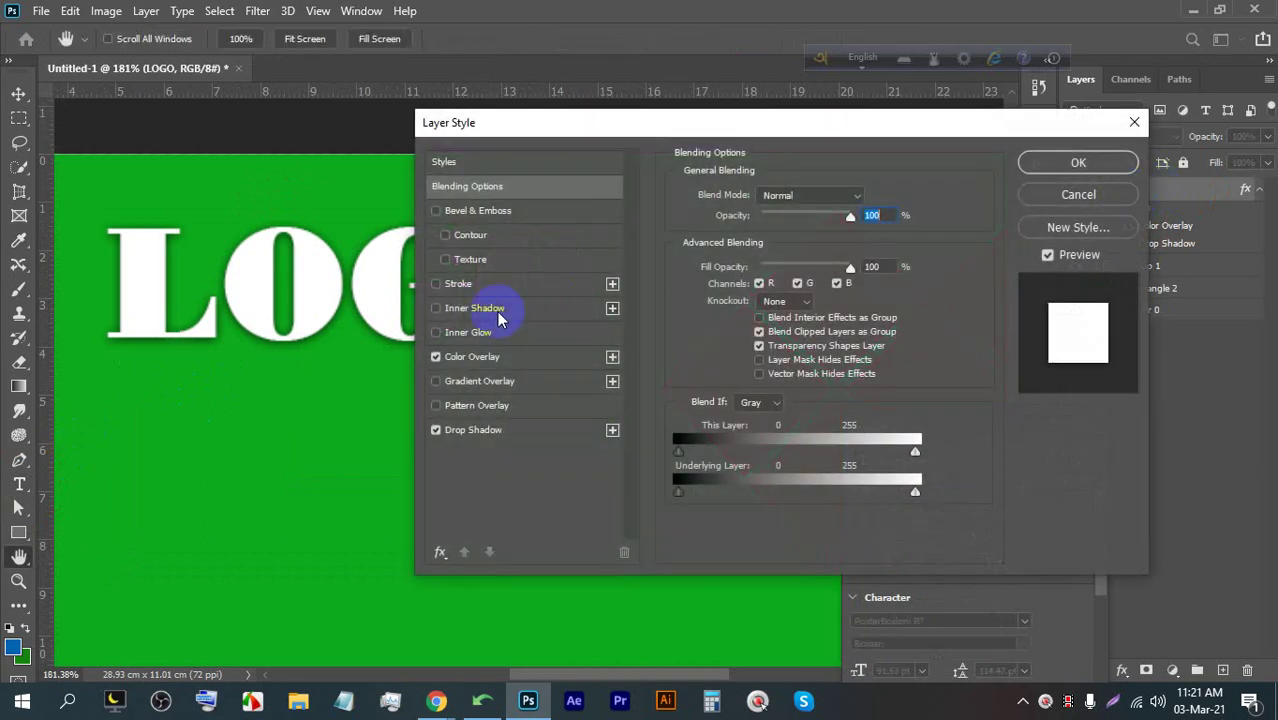
{"action": "left_click", "coordinate": [468, 360]}
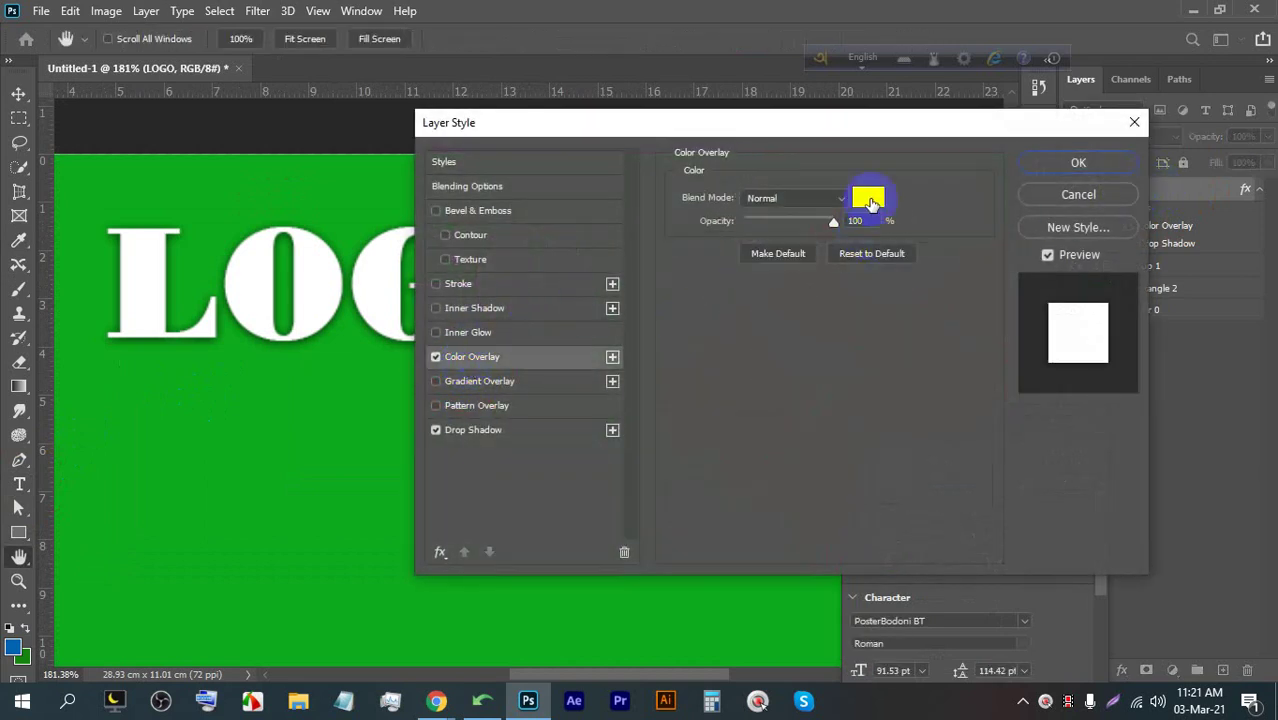
{"action": "left_click", "coordinate": [870, 203]}
{"action": "left_click", "coordinate": [274, 436]}
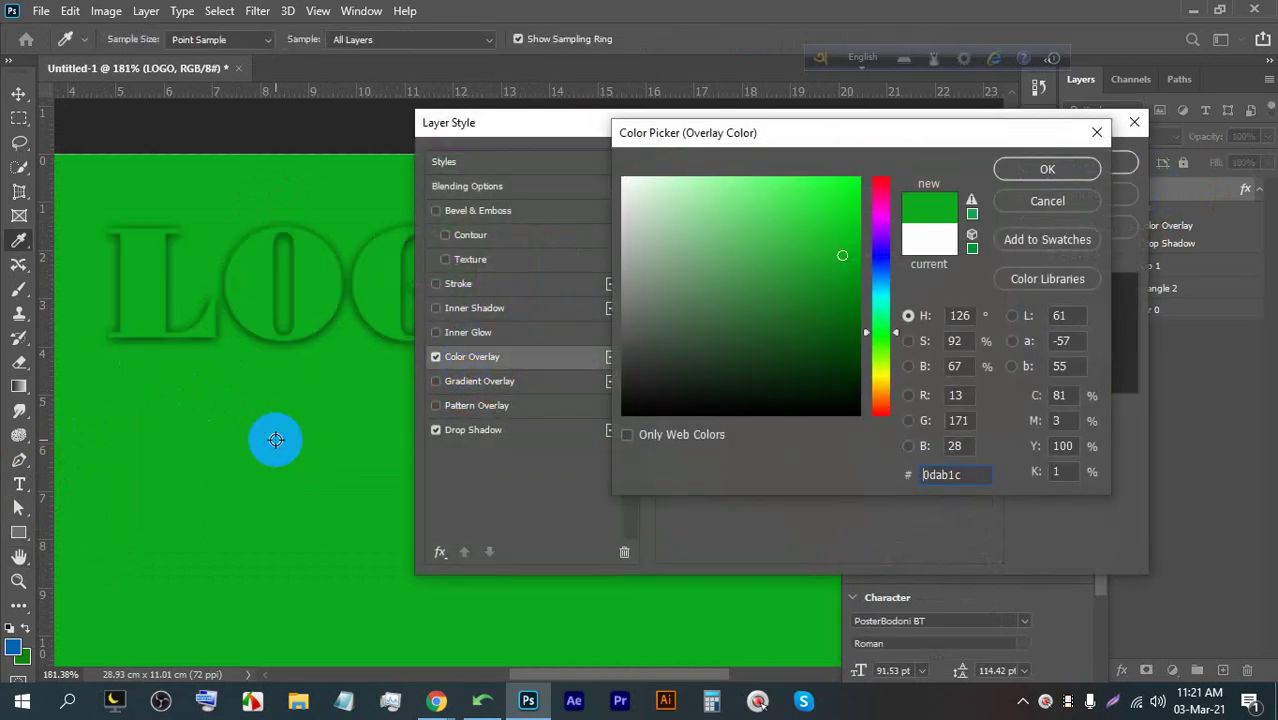
{"action": "left_click", "coordinate": [996, 174]}
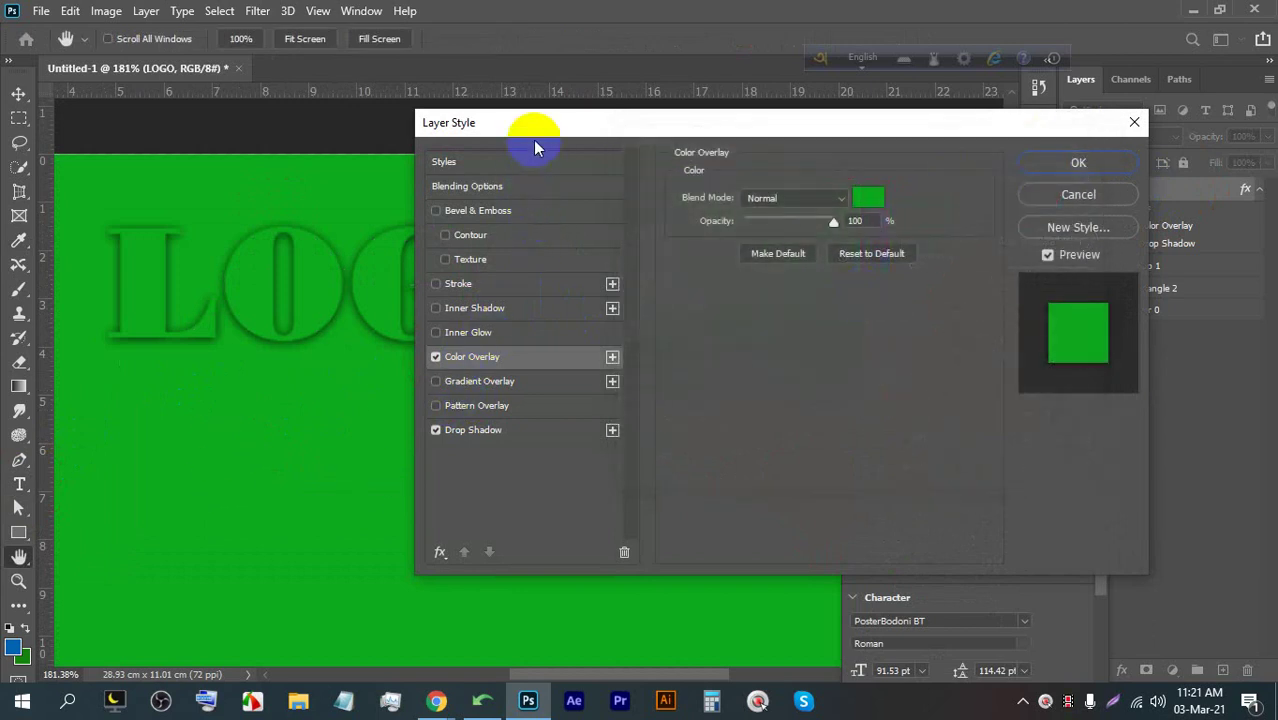
{"action": "left_click", "coordinate": [1076, 163]}
Move the LOGO text down and towards the canvas's left edge, to about X 1.7 cm and Y 2.54 cm
{"action": "scroll", "coordinate": [453, 230], "scroll_direction": "down", "scroll_amount": 1}
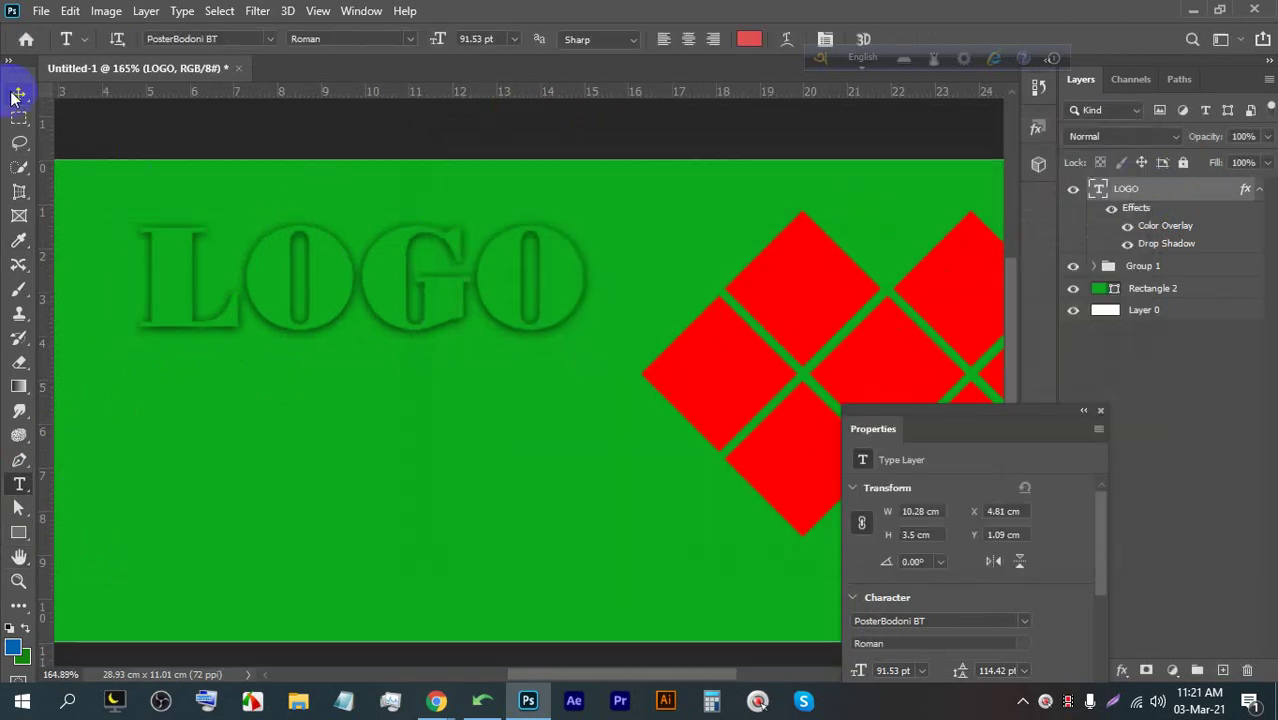
{"action": "left_click", "coordinate": [19, 93]}
{"action": "scroll", "coordinate": [214, 277], "scroll_direction": "down", "scroll_amount": 1}
{"action": "left_click_drag", "start_coordinate": [400, 310], "coordinate": [300, 349]}
{"action": "scroll", "coordinate": [300, 349], "scroll_direction": "up", "scroll_amount": 2}
{"action": "scroll", "coordinate": [183, 338], "scroll_direction": "down", "scroll_amount": 1}
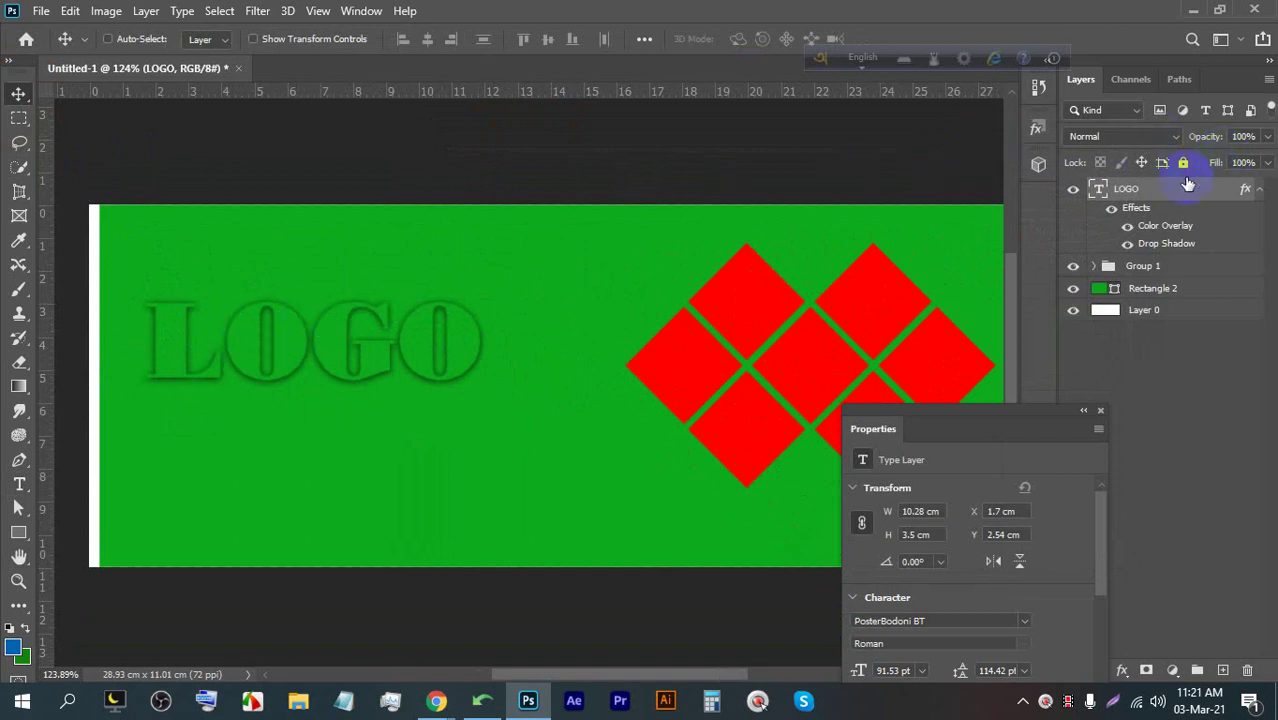
Reduce the LOGO text's Color Overlay opacity to 0%
{"action": "double_click", "coordinate": [1157, 194]}
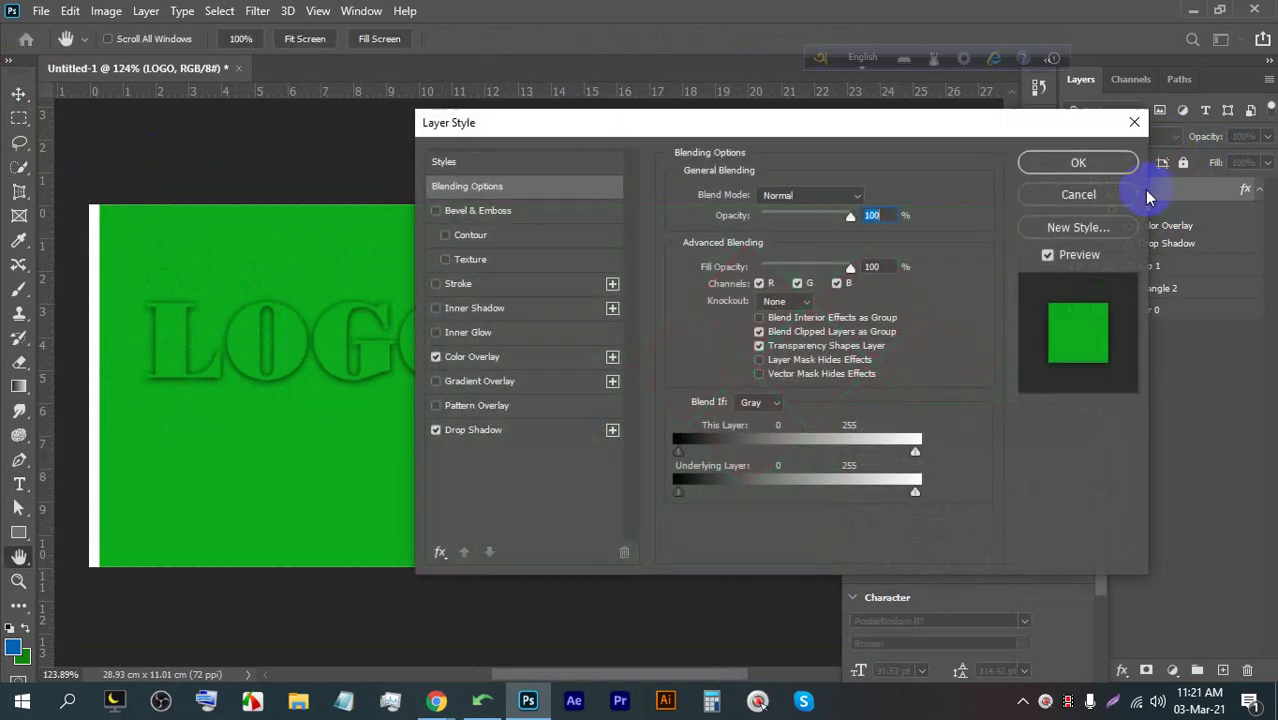
{"action": "left_click", "coordinate": [505, 357]}
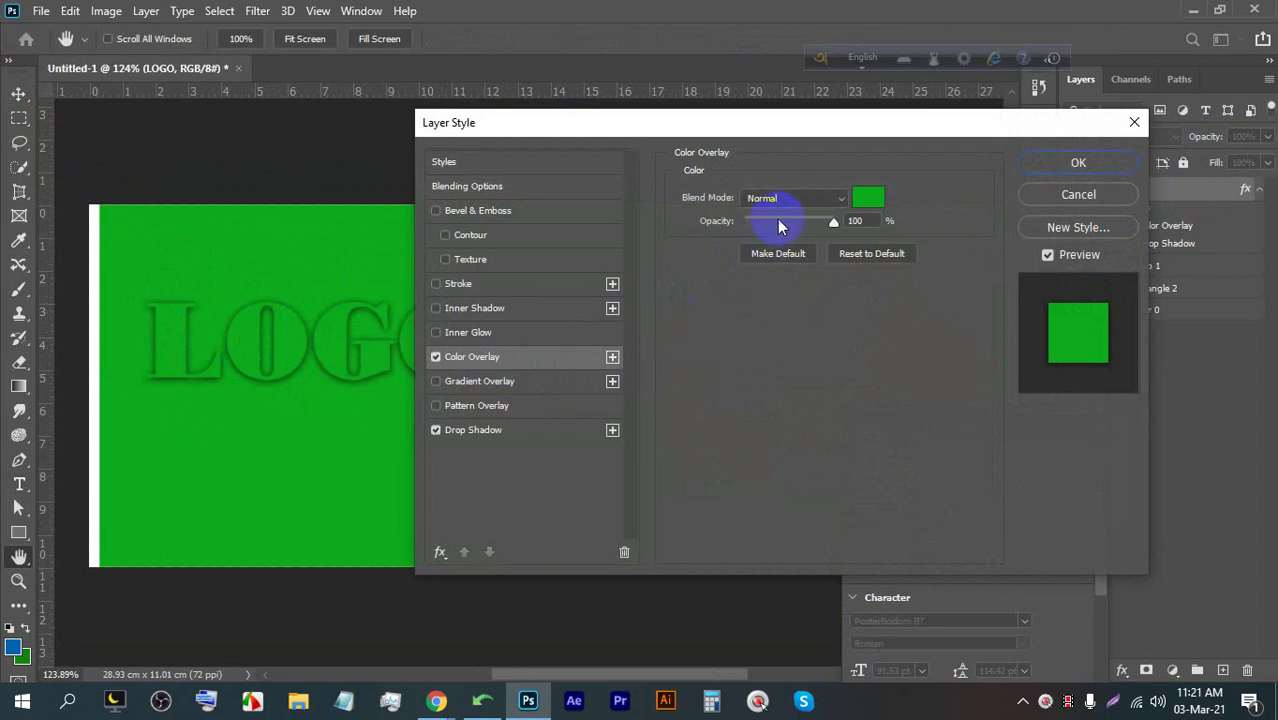
{"action": "left_click_drag", "start_coordinate": [834, 225], "coordinate": [725, 228]}
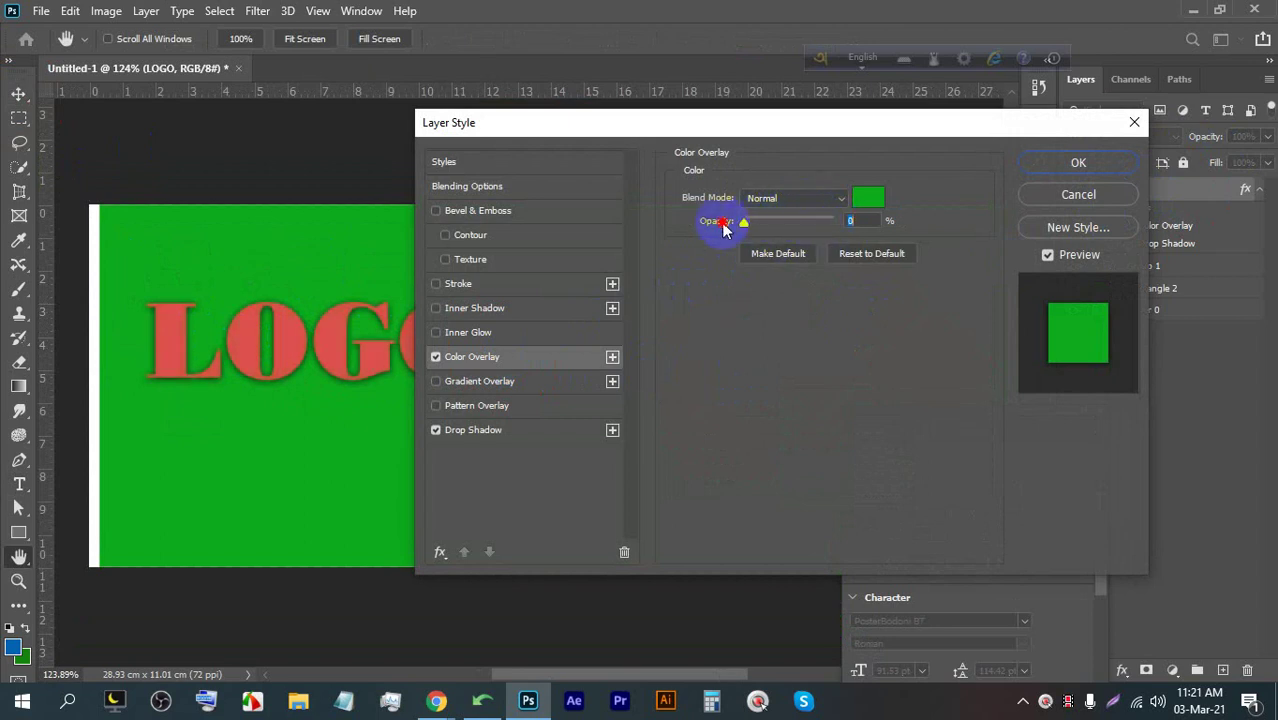
{"action": "left_click", "coordinate": [1078, 163]}
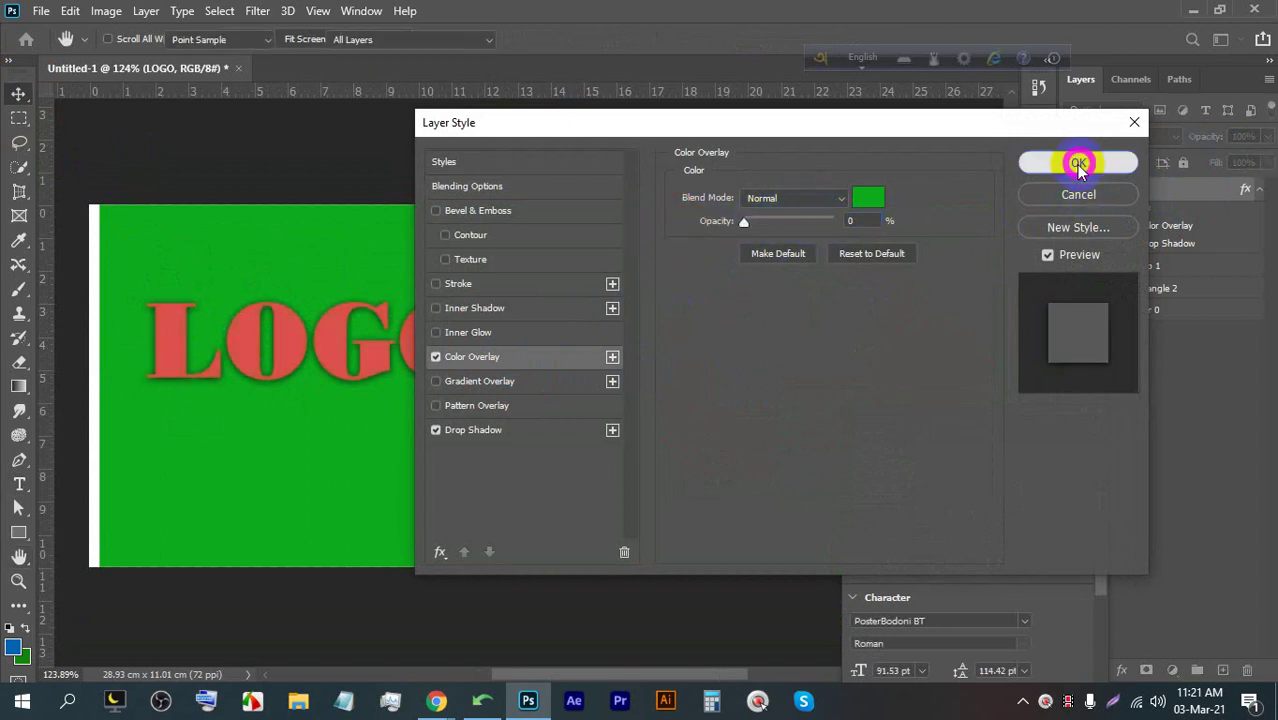
Try to change the LOGO text's own colour to a darker red
{"action": "left_click", "coordinate": [19, 532]}
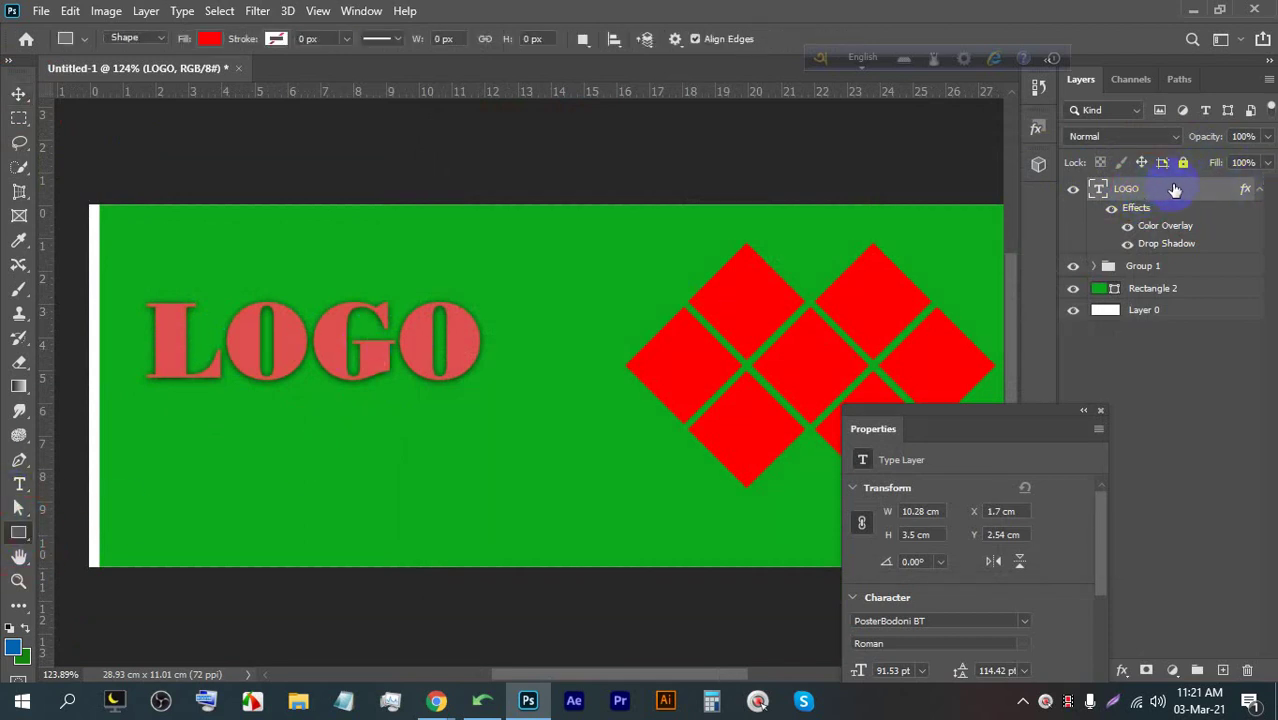
{"action": "left_click", "coordinate": [1178, 190]}
{"action": "left_click", "coordinate": [19, 484]}
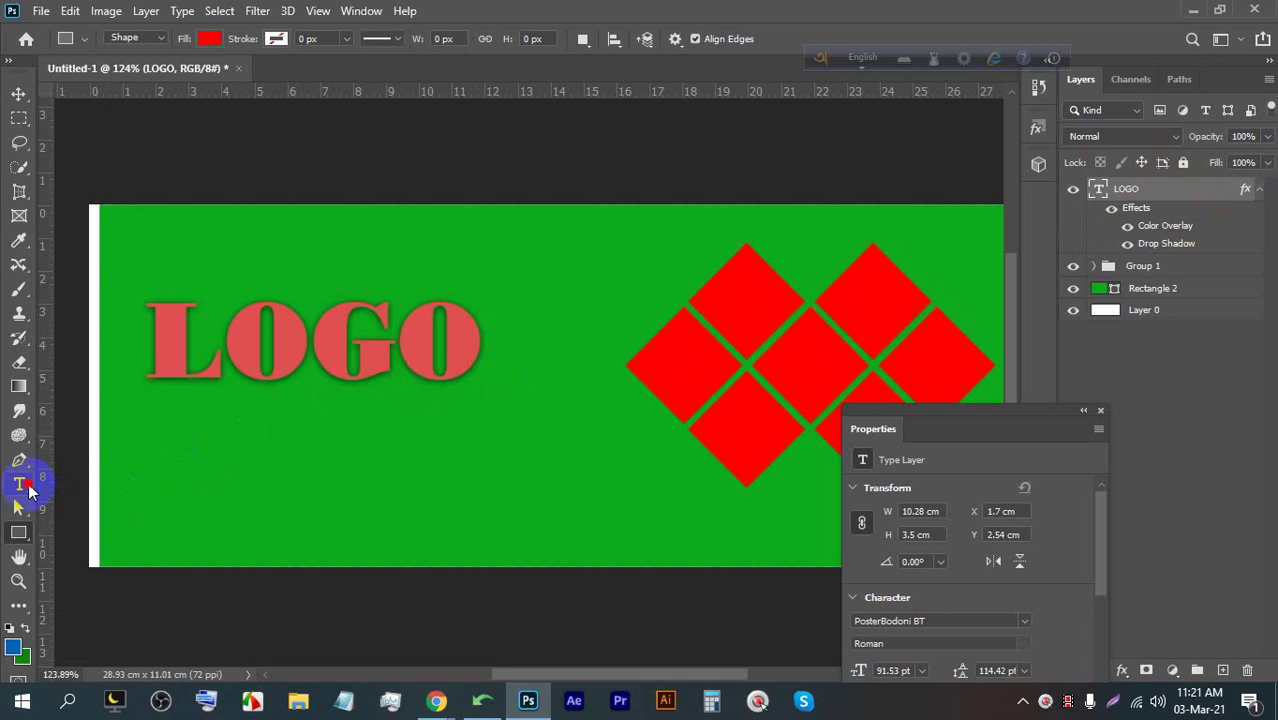
{"action": "double_click", "coordinate": [290, 334]}
{"action": "left_click", "coordinate": [750, 39]}
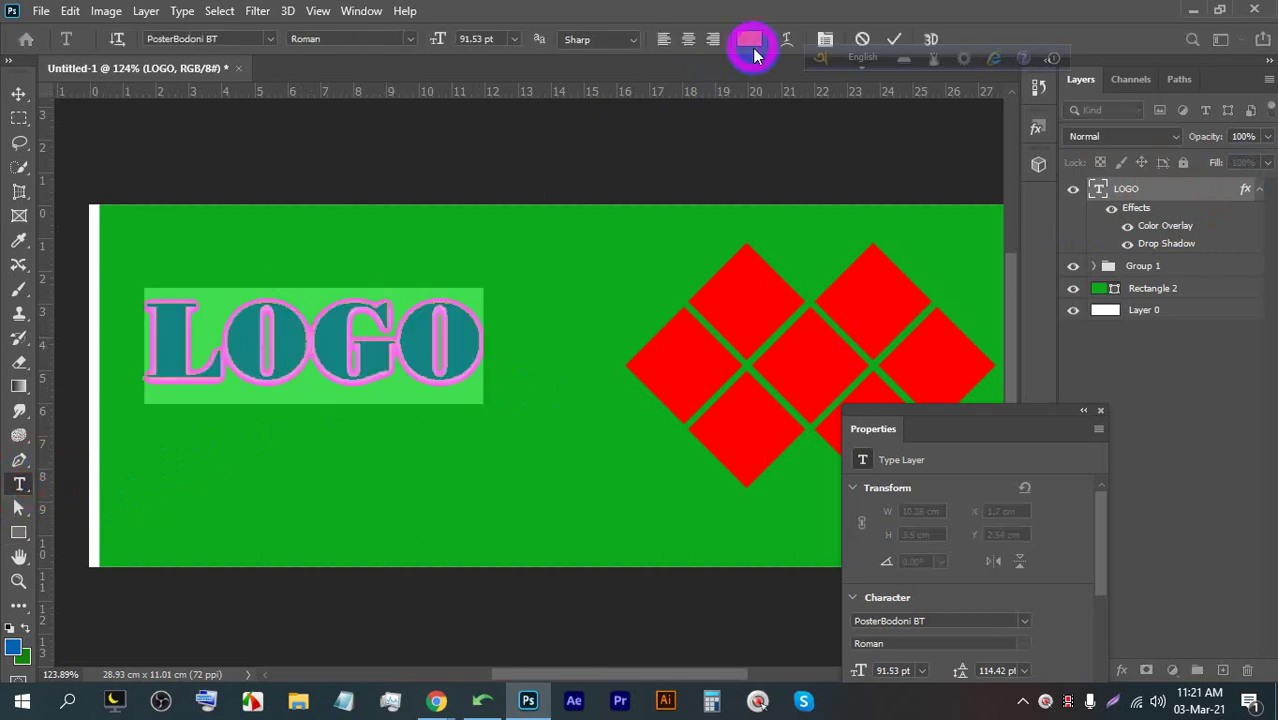
{"action": "left_click", "coordinate": [693, 191]}
{"action": "left_click", "coordinate": [770, 227]}
{"action": "left_click", "coordinate": [799, 242]}
{"action": "left_click", "coordinate": [1013, 170]}
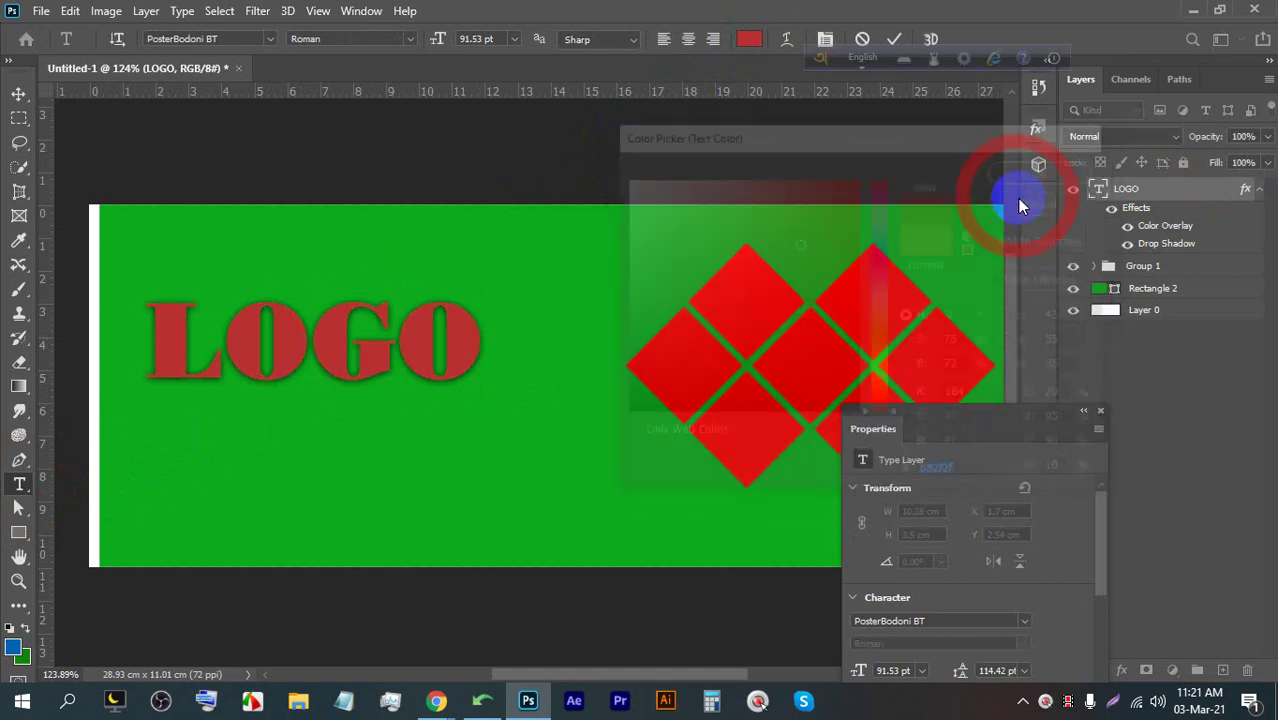
{"action": "left_click", "coordinate": [893, 39]}
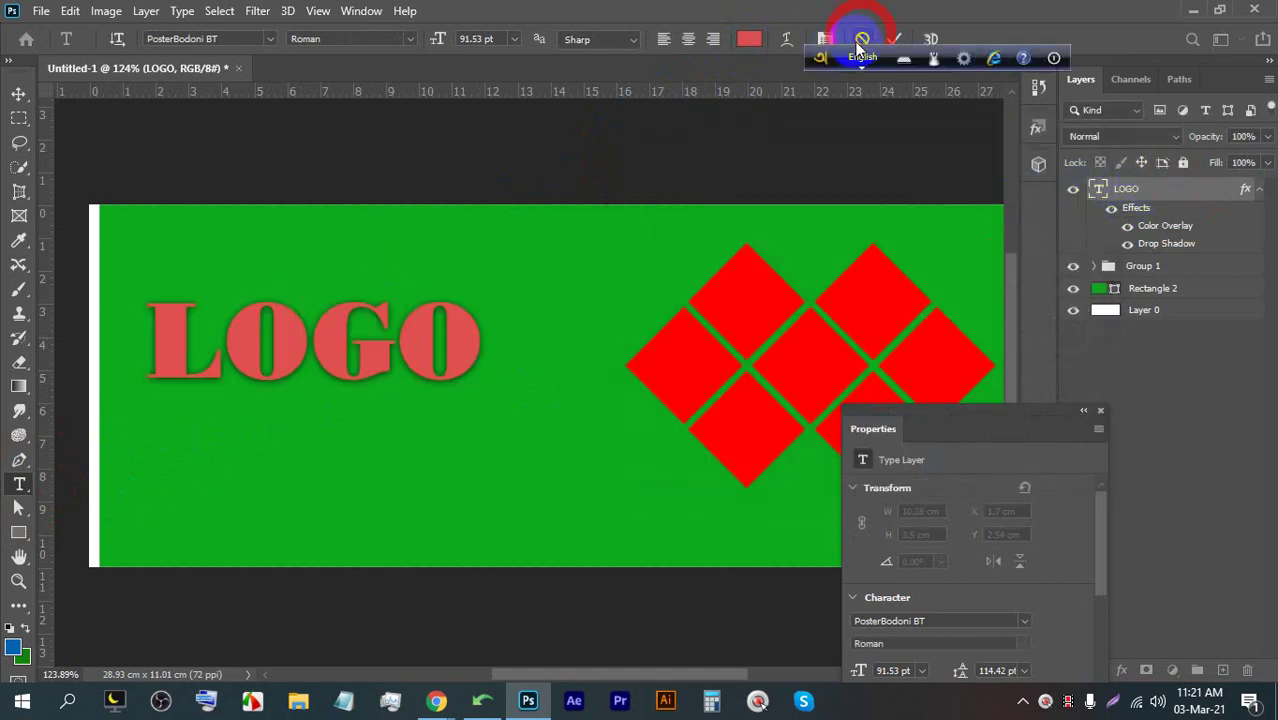
Hide the green background rectangle and the LOGO text layer, and close the floating Properties window
{"action": "scroll", "coordinate": [285, 336], "scroll_direction": "up", "scroll_amount": 2}
{"action": "scroll", "coordinate": [300, 330], "scroll_direction": "down", "scroll_amount": 3}
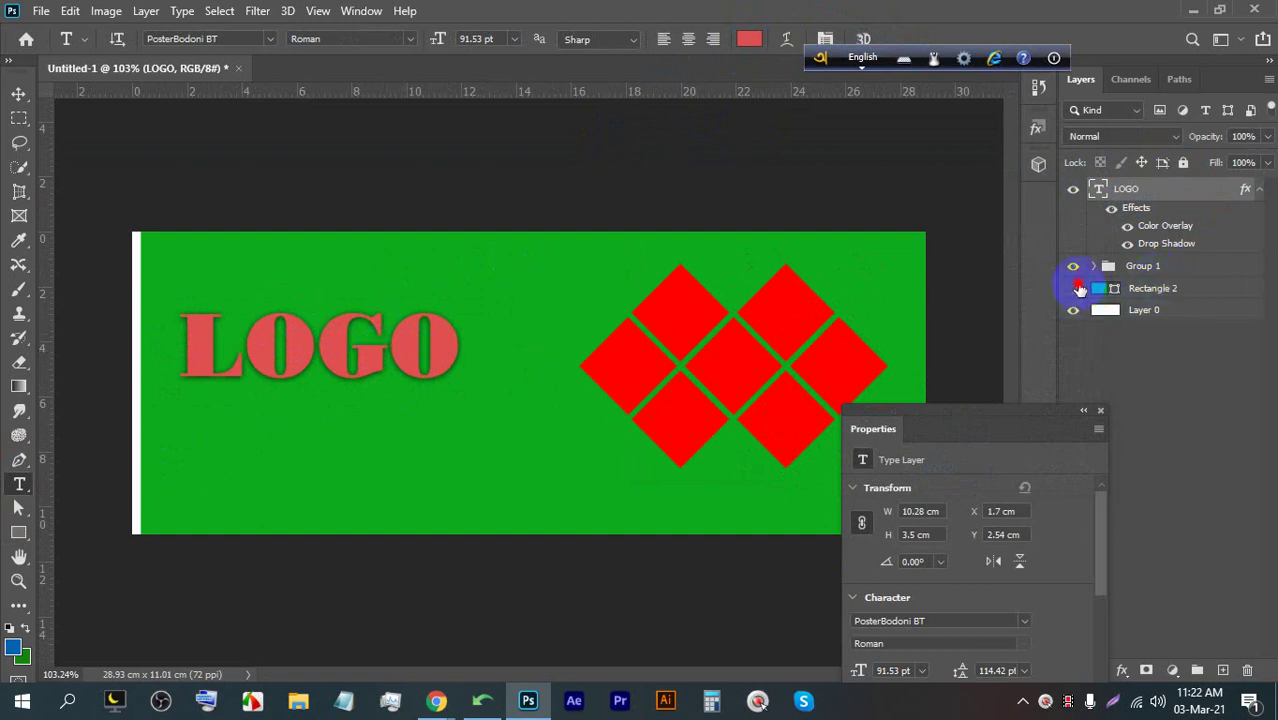
{"action": "left_click", "coordinate": [1076, 288]}
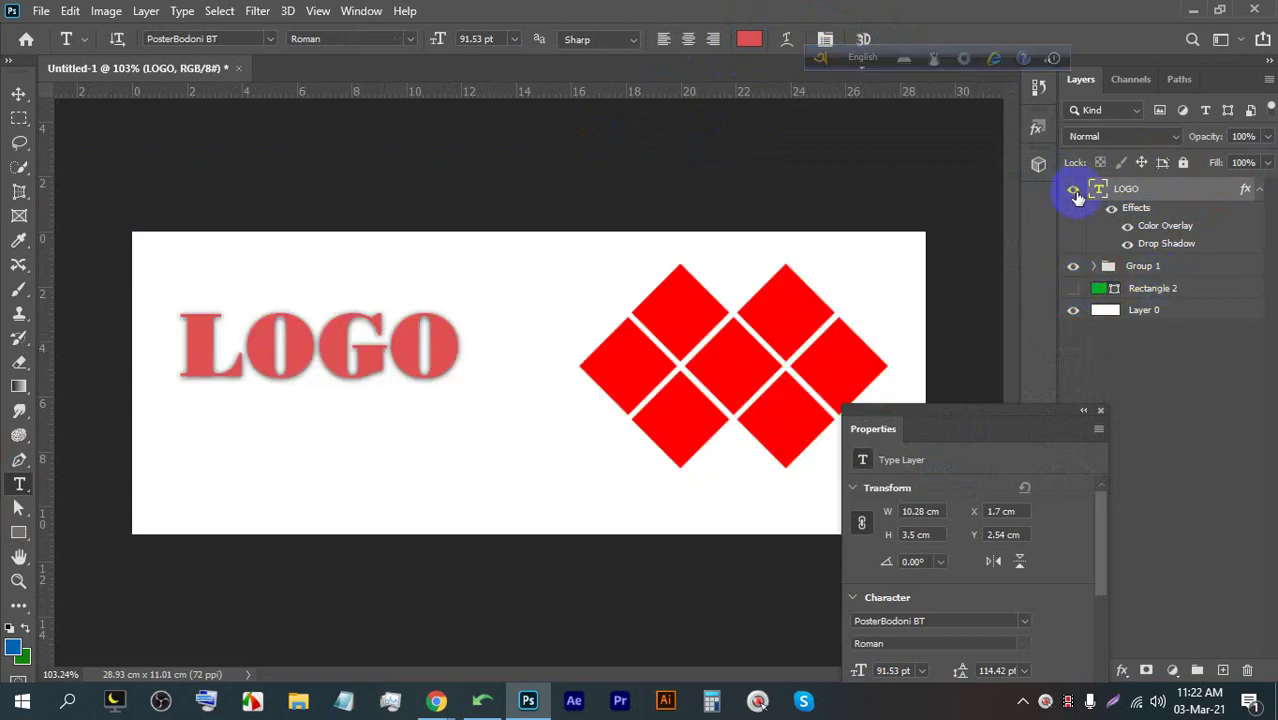
{"action": "scroll", "coordinate": [175, 375], "scroll_direction": "up", "scroll_amount": 4}
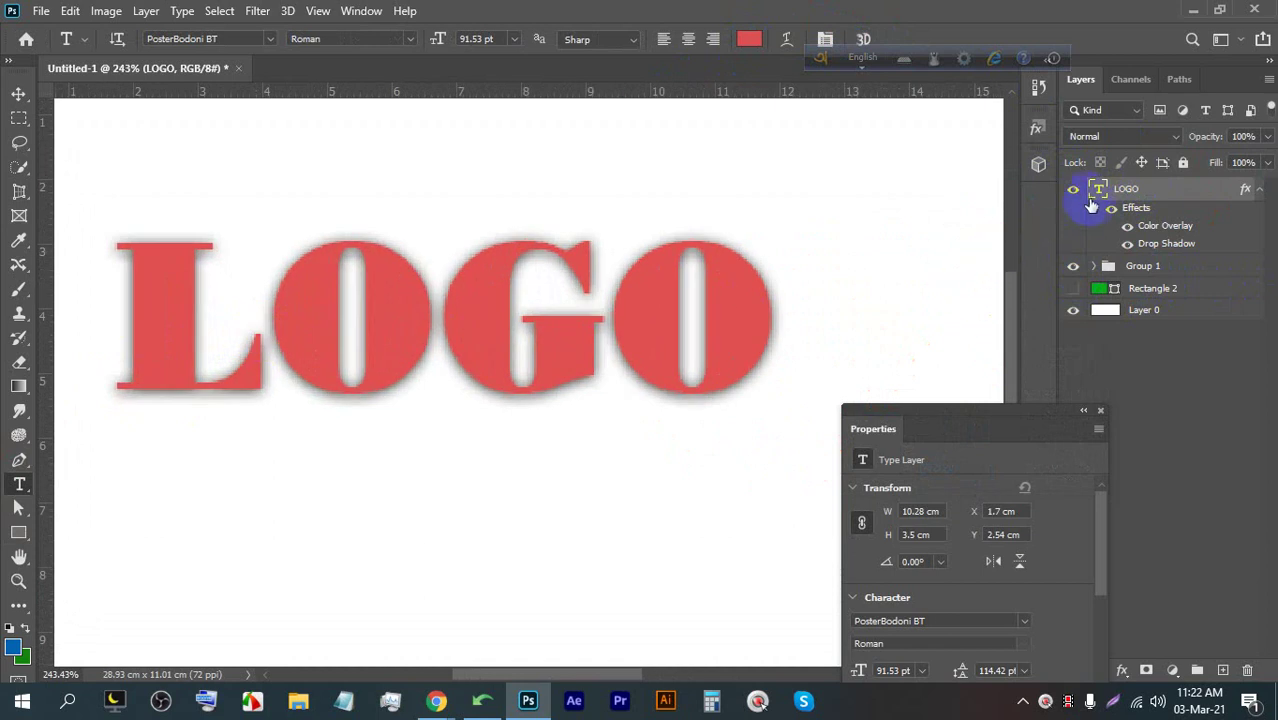
{"action": "left_click", "coordinate": [1074, 191]}
{"action": "scroll", "coordinate": [884, 379], "scroll_direction": "down", "scroll_amount": 5}
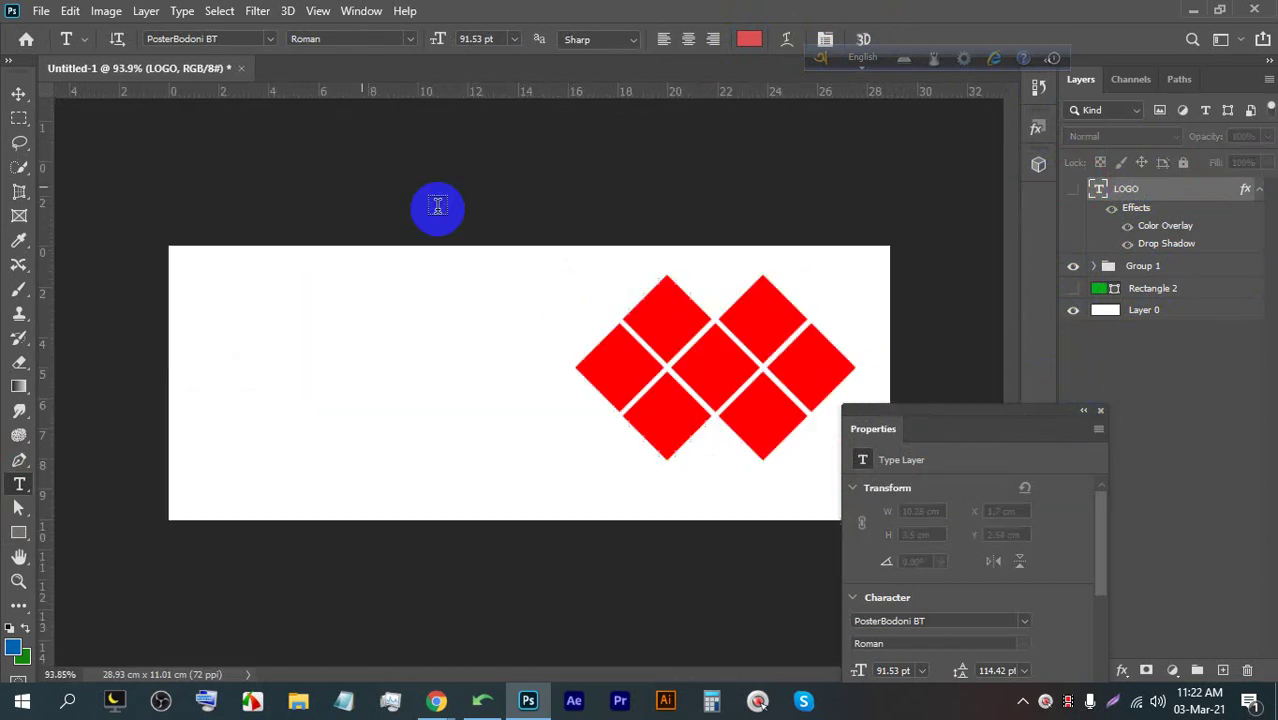
{"action": "scroll", "coordinate": [807, 300], "scroll_direction": "up", "scroll_amount": 5}
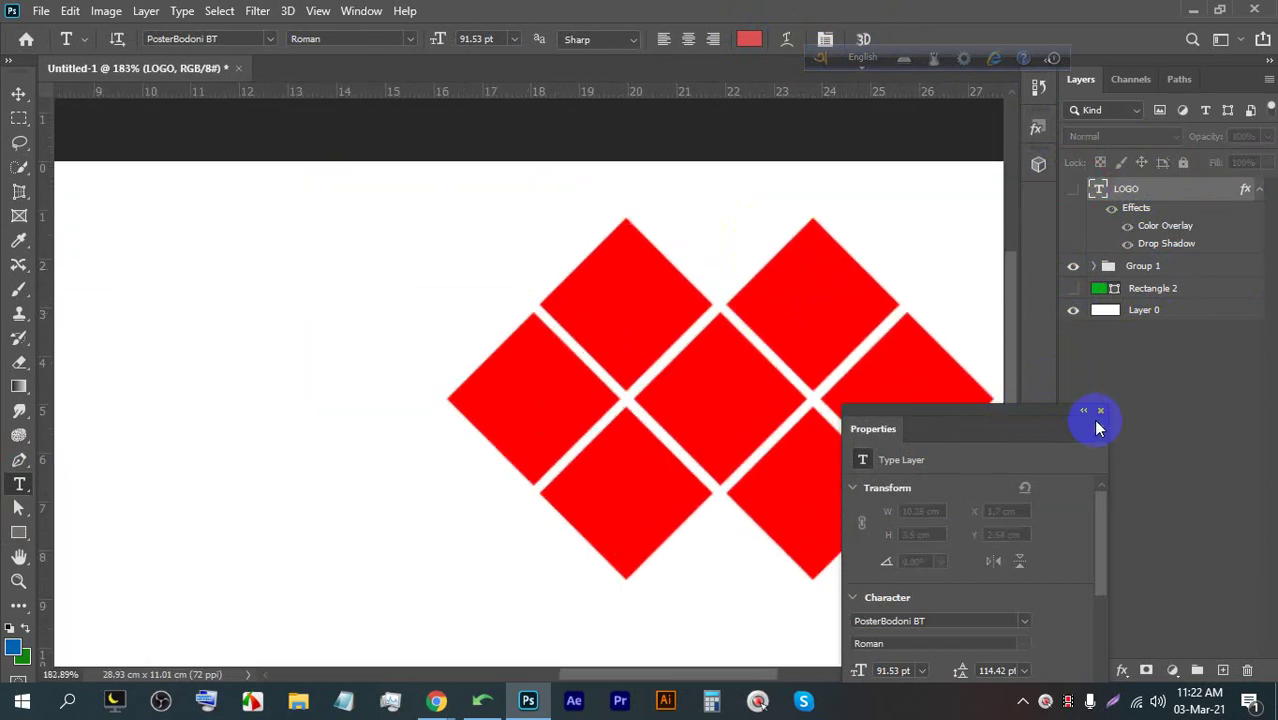
{"action": "left_click", "coordinate": [1101, 413]}
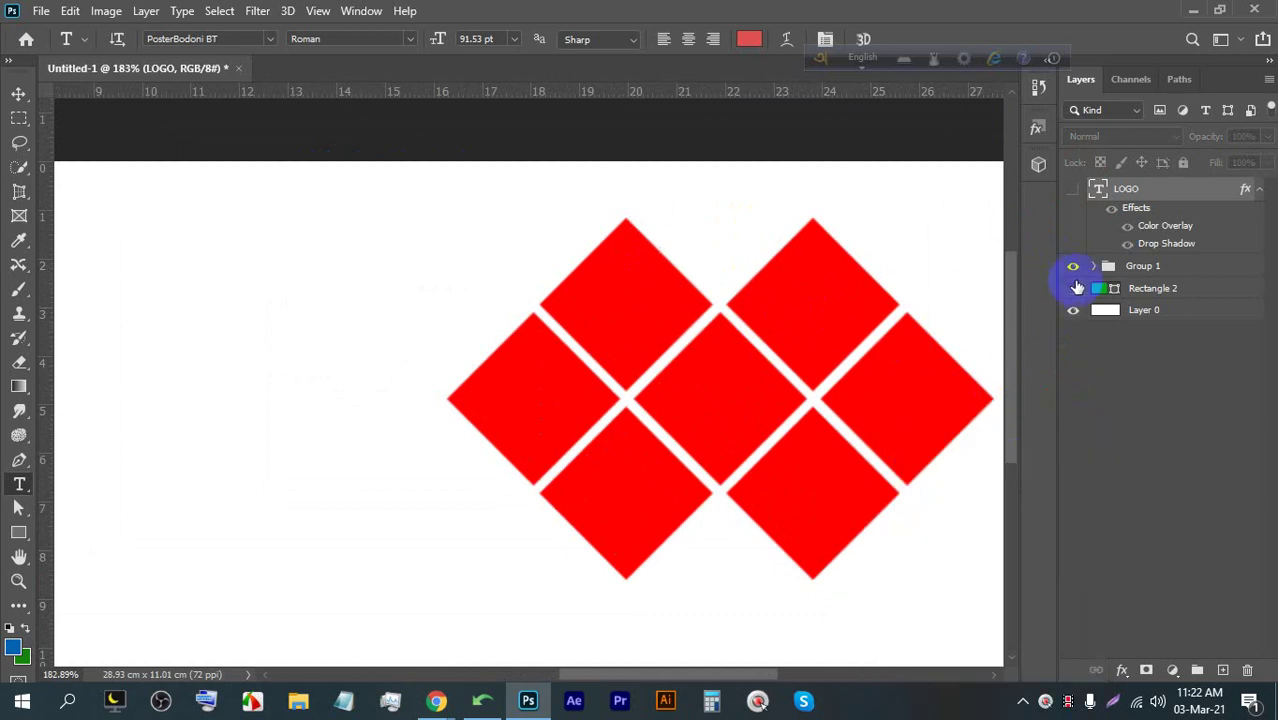
{"action": "scroll", "coordinate": [585, 205], "scroll_direction": "down", "scroll_amount": 2}
{"action": "scroll", "coordinate": [742, 328], "scroll_direction": "up", "scroll_amount": 1}
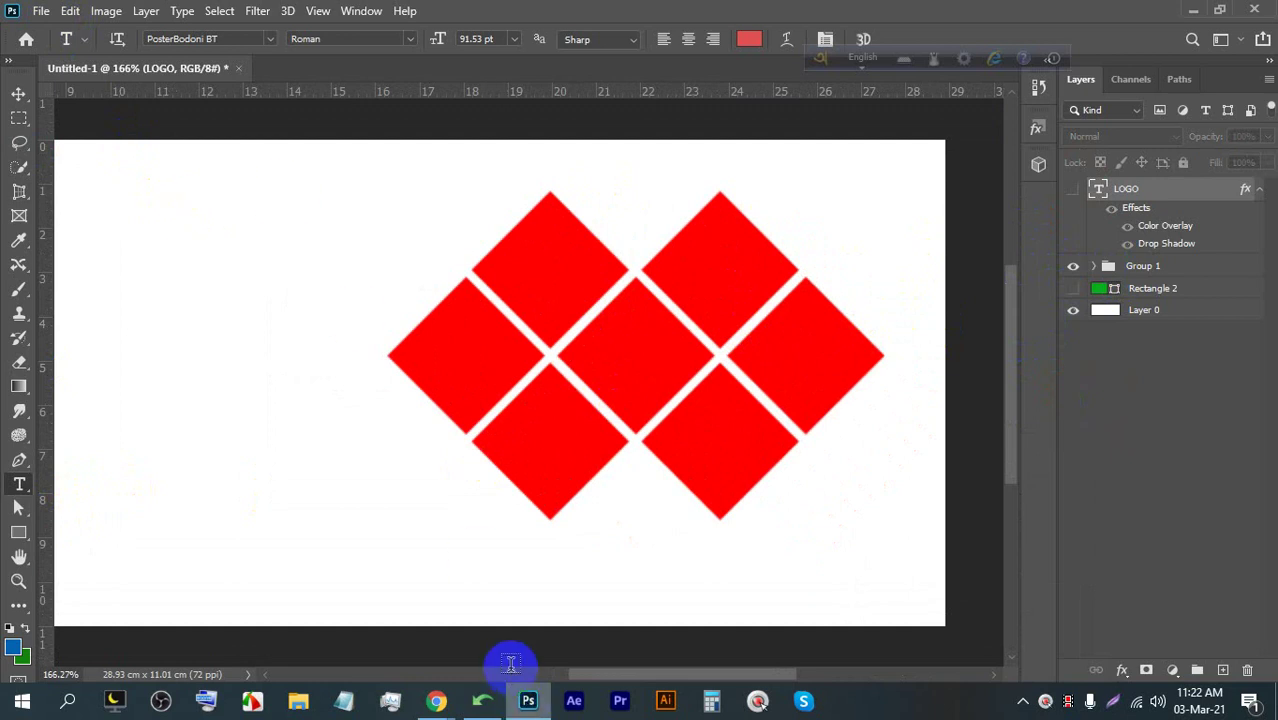
Switch to Chrome and open imagesbazaar.com in a new browser tab
{"action": "mouse_move", "coordinate": [430, 695]}
{"action": "left_click", "coordinate": [368, 607]}
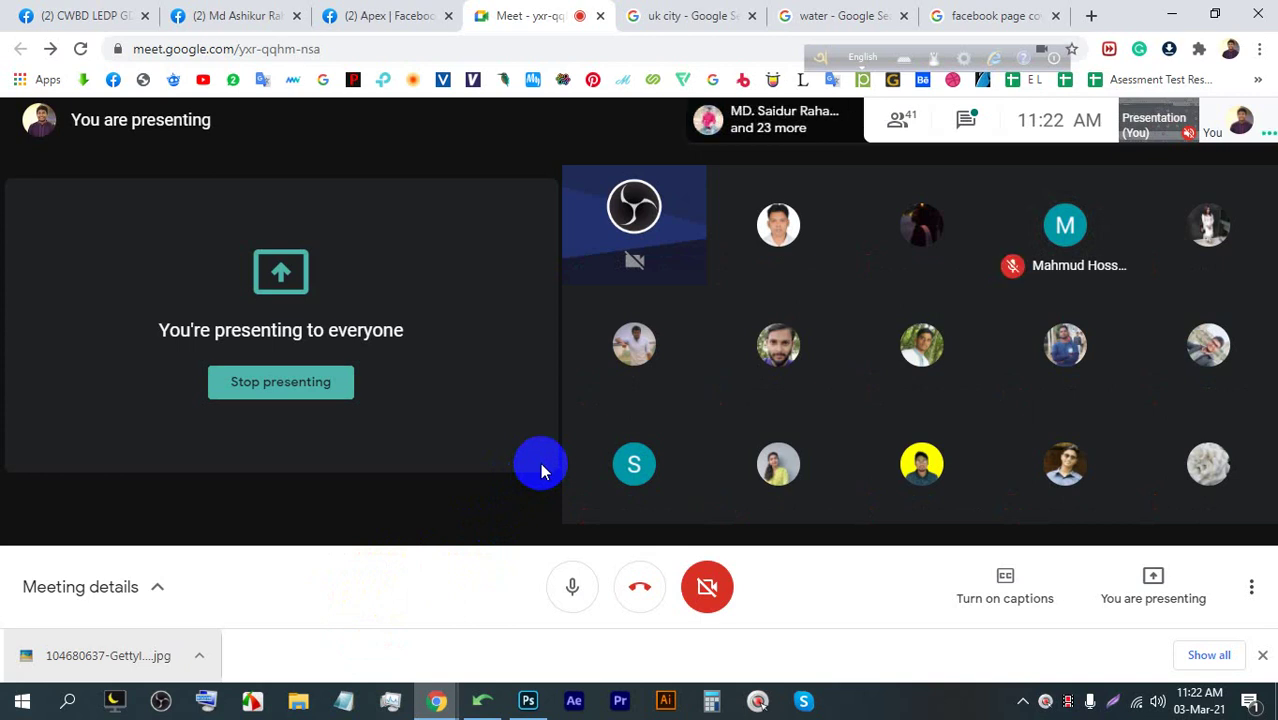
{"action": "mouse_move", "coordinate": [1130, 283]}
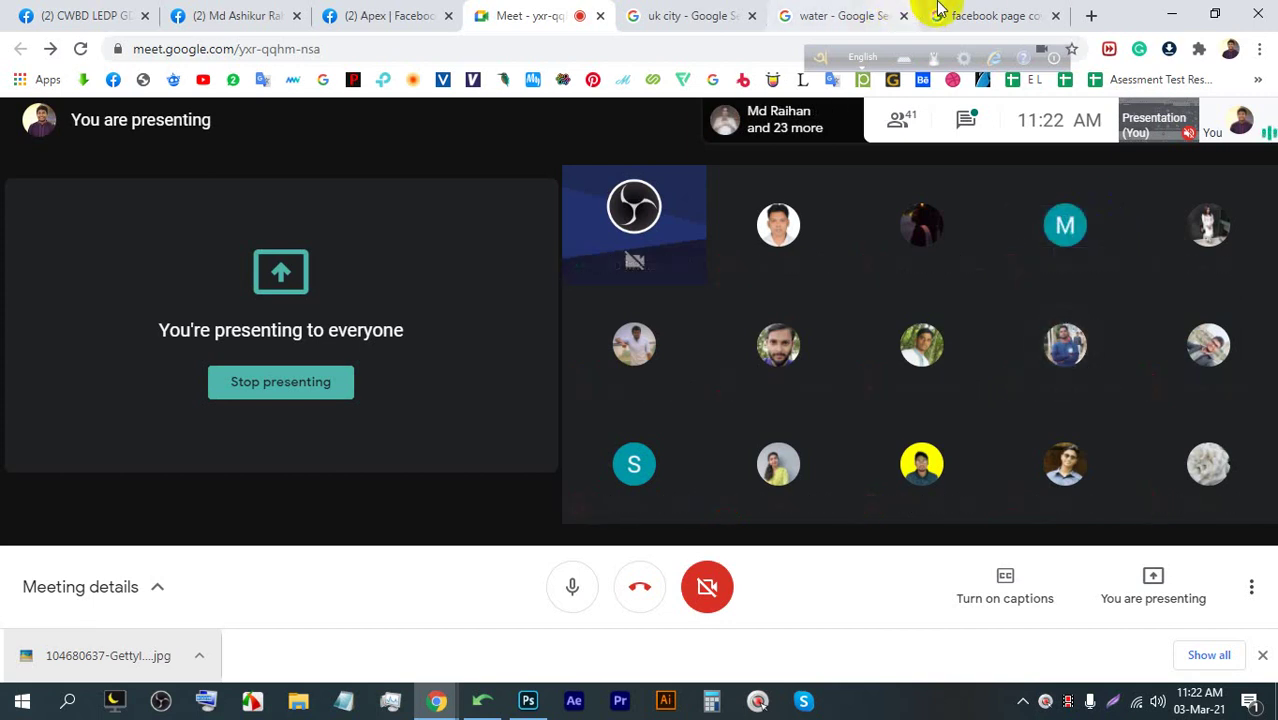
{"action": "left_click", "coordinate": [1093, 13]}
{"action": "left_click", "coordinate": [743, 45]}
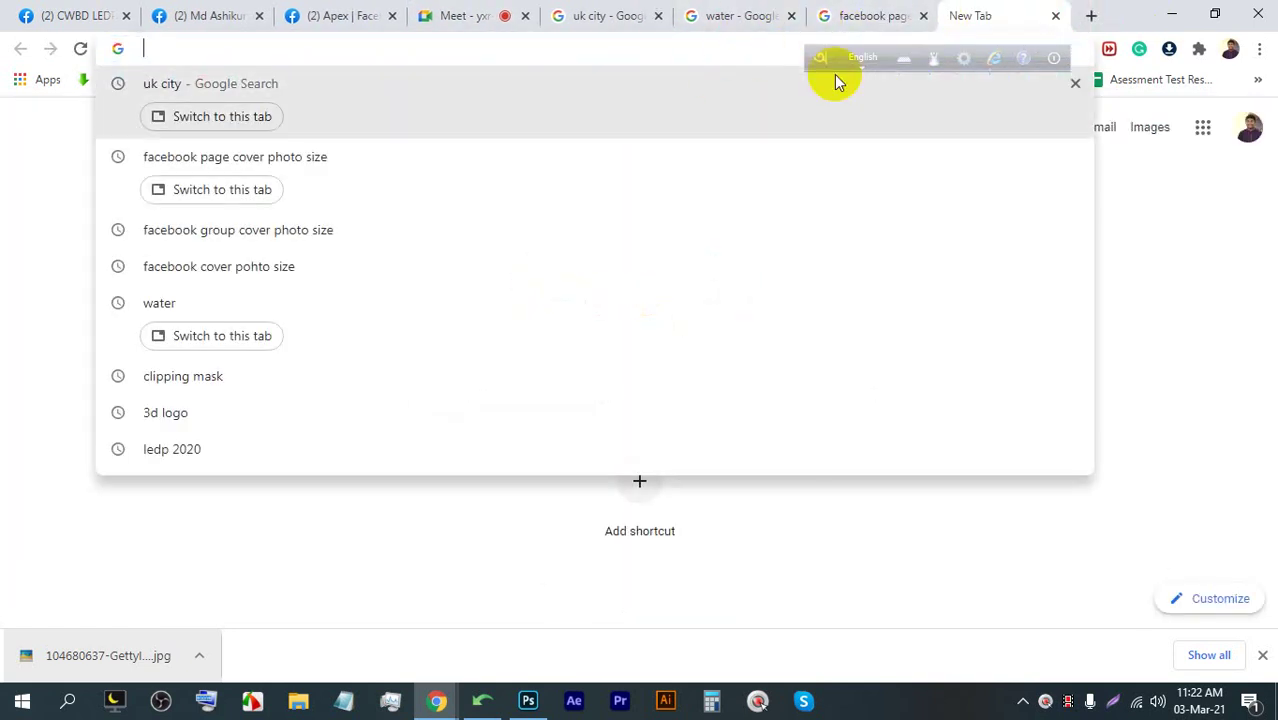
{"action": "type", "text": "IMAG"}
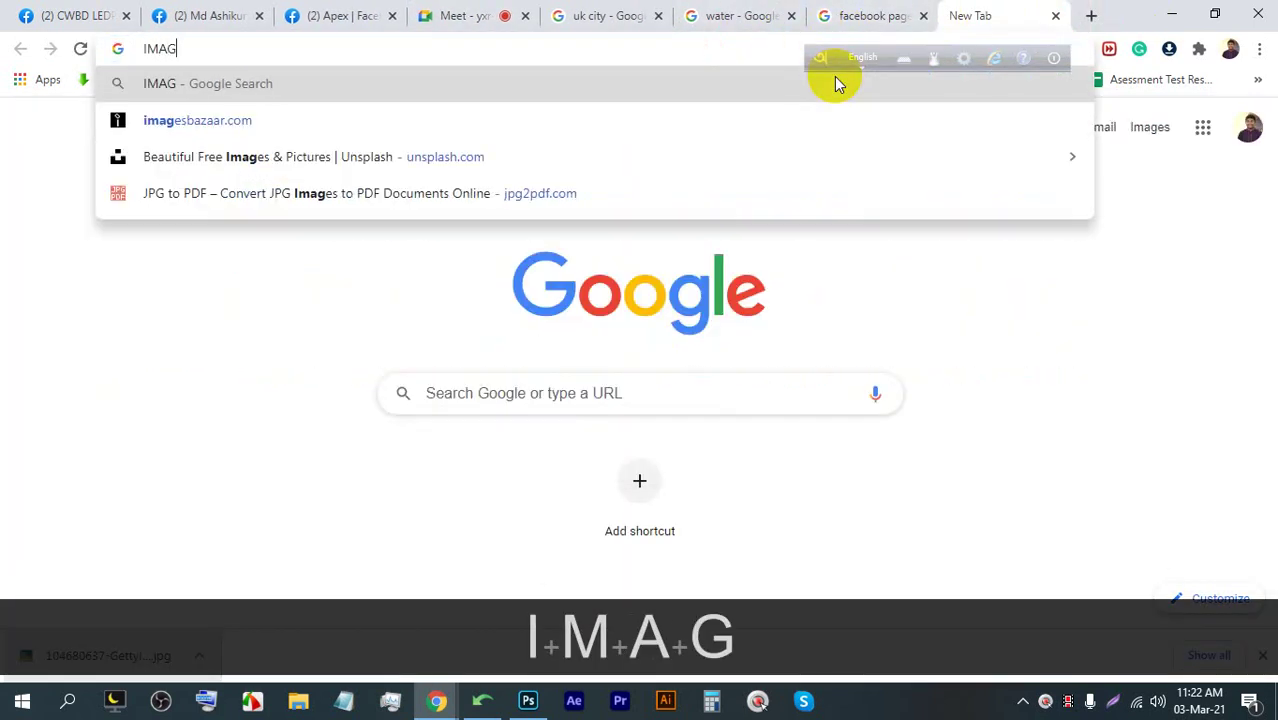
{"action": "key", "text": "Down"}
{"action": "key", "text": "Return"}
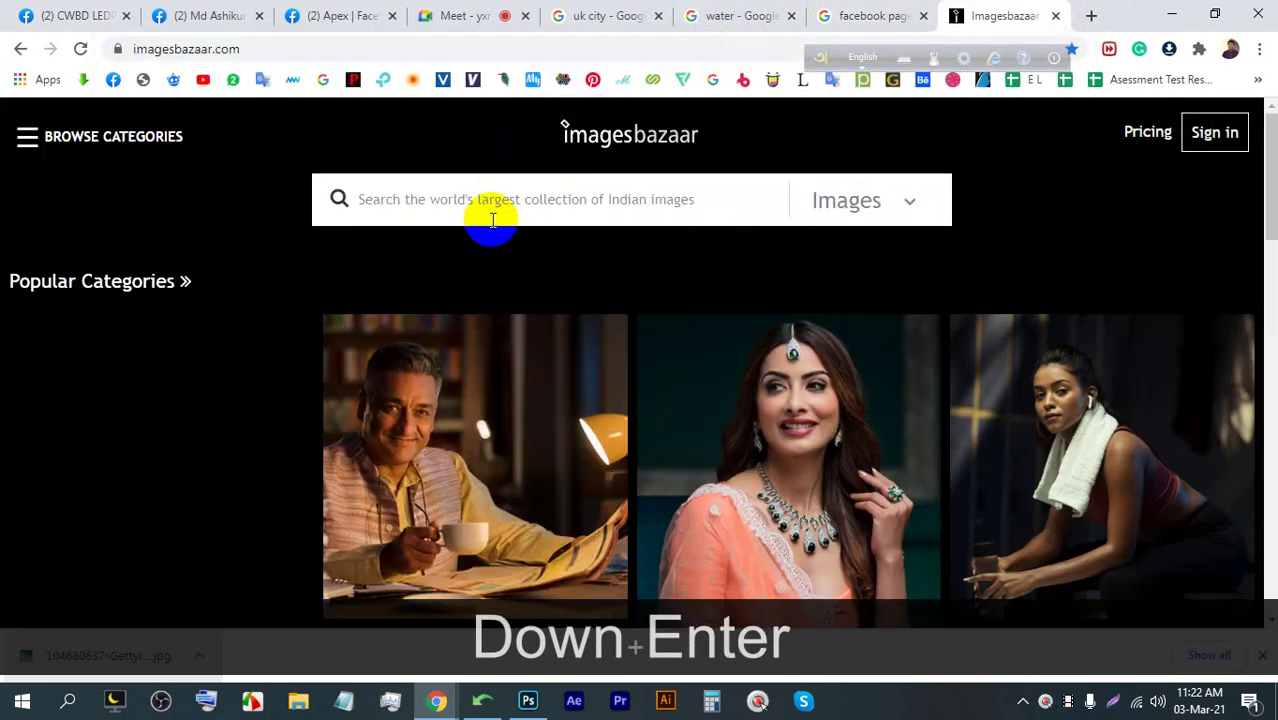
Search ImagesBazaar for MODEL and open the photo of three laughing women against an orange background
{"action": "left_click", "coordinate": [493, 182]}
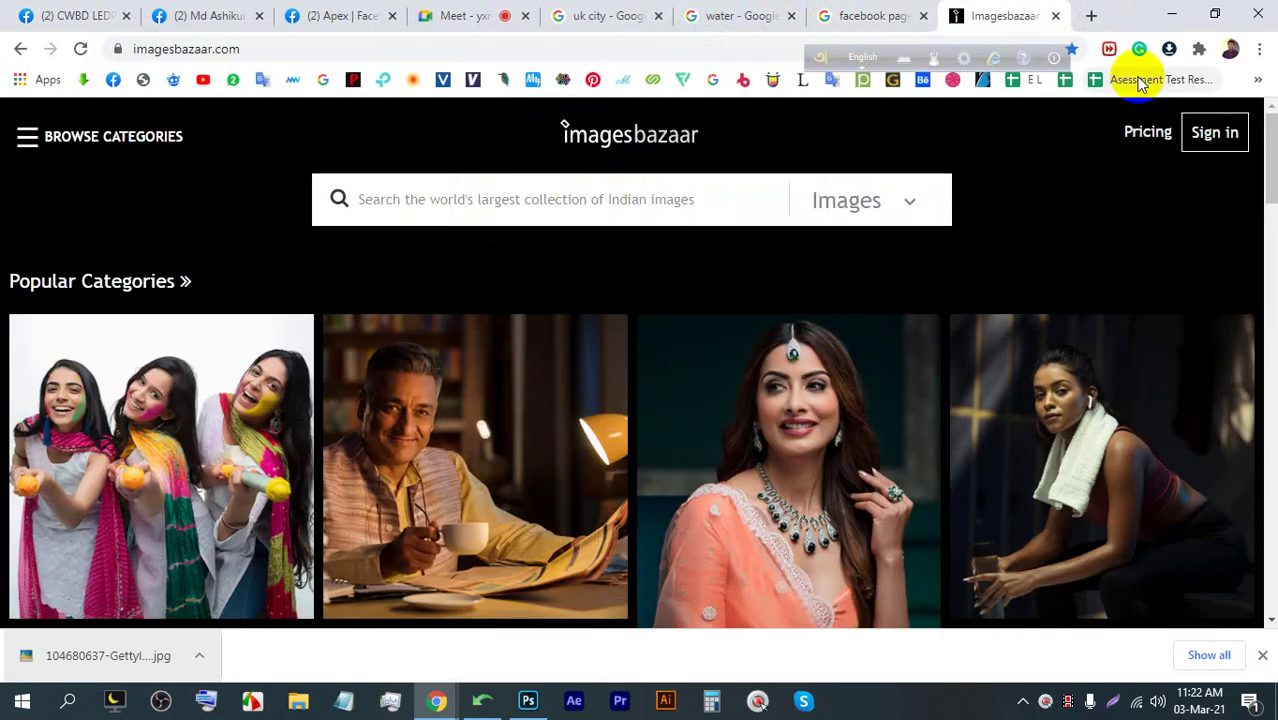
{"action": "type", "text": "MODEL"}
{"action": "key", "text": "Return"}
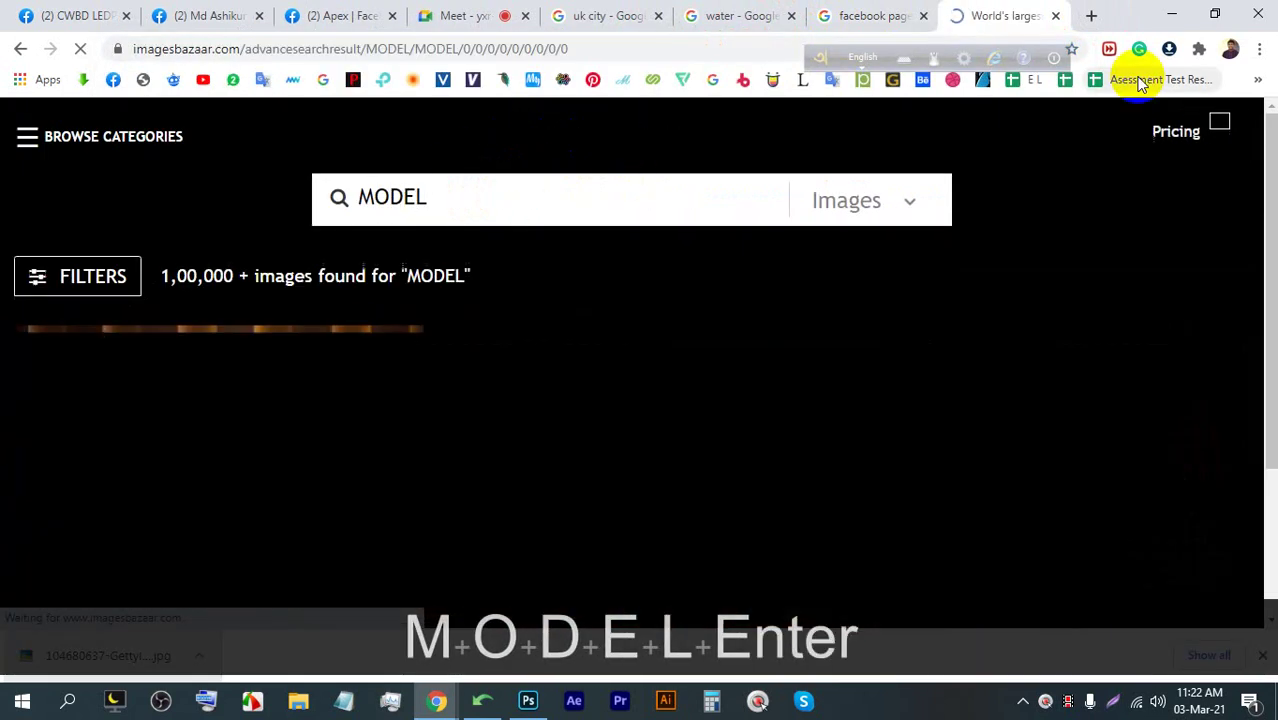
{"action": "scroll", "coordinate": [628, 480], "scroll_direction": "down", "scroll_amount": 10}
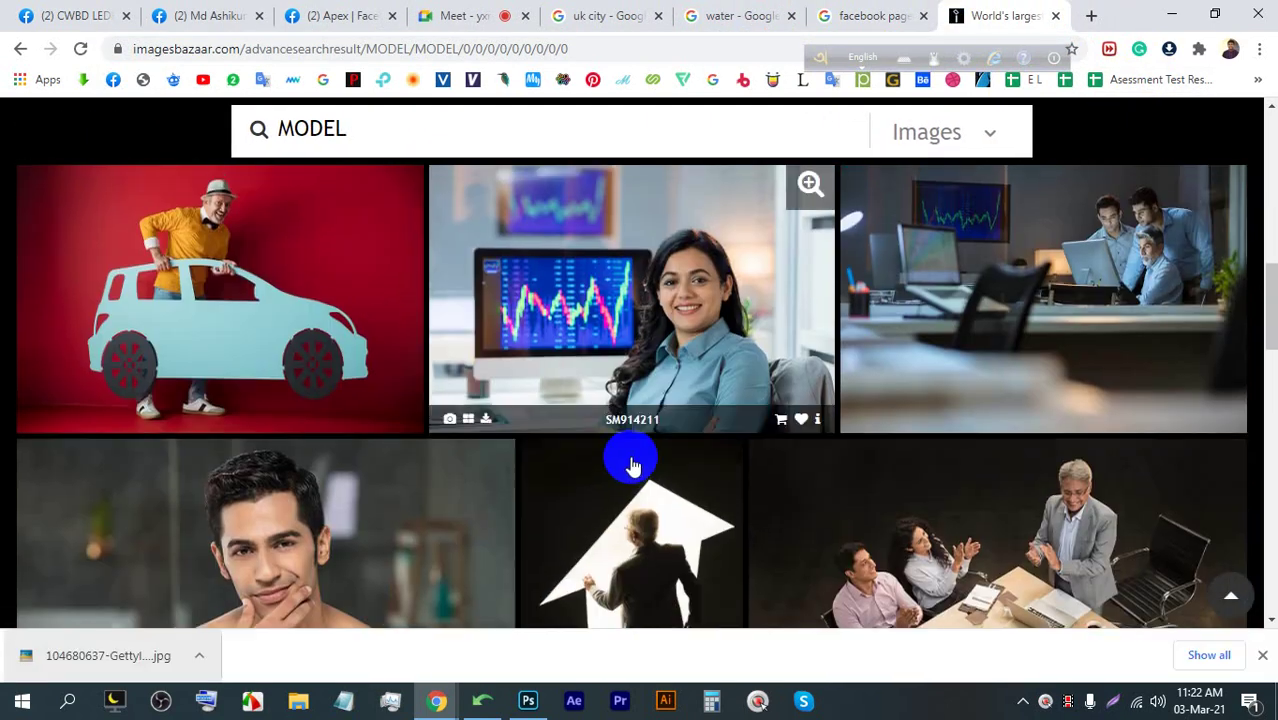
{"action": "scroll", "coordinate": [628, 462], "scroll_direction": "down", "scroll_amount": 6}
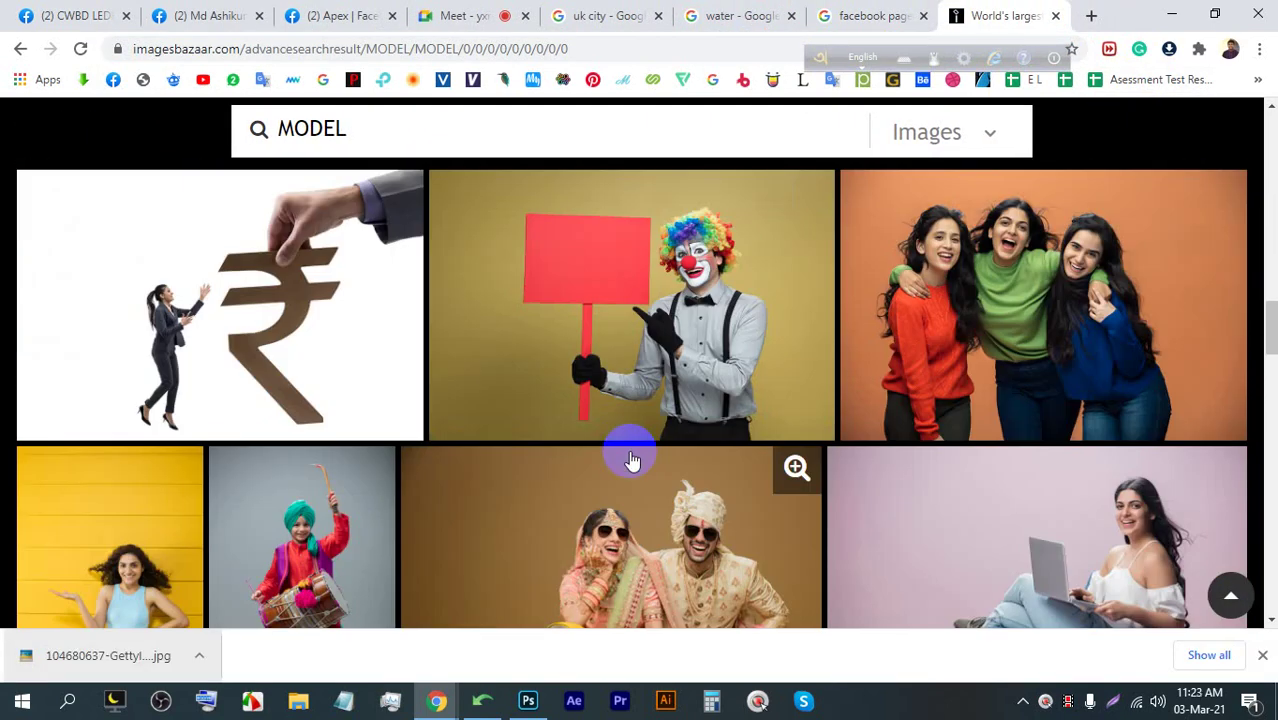
{"action": "left_click", "coordinate": [968, 250]}
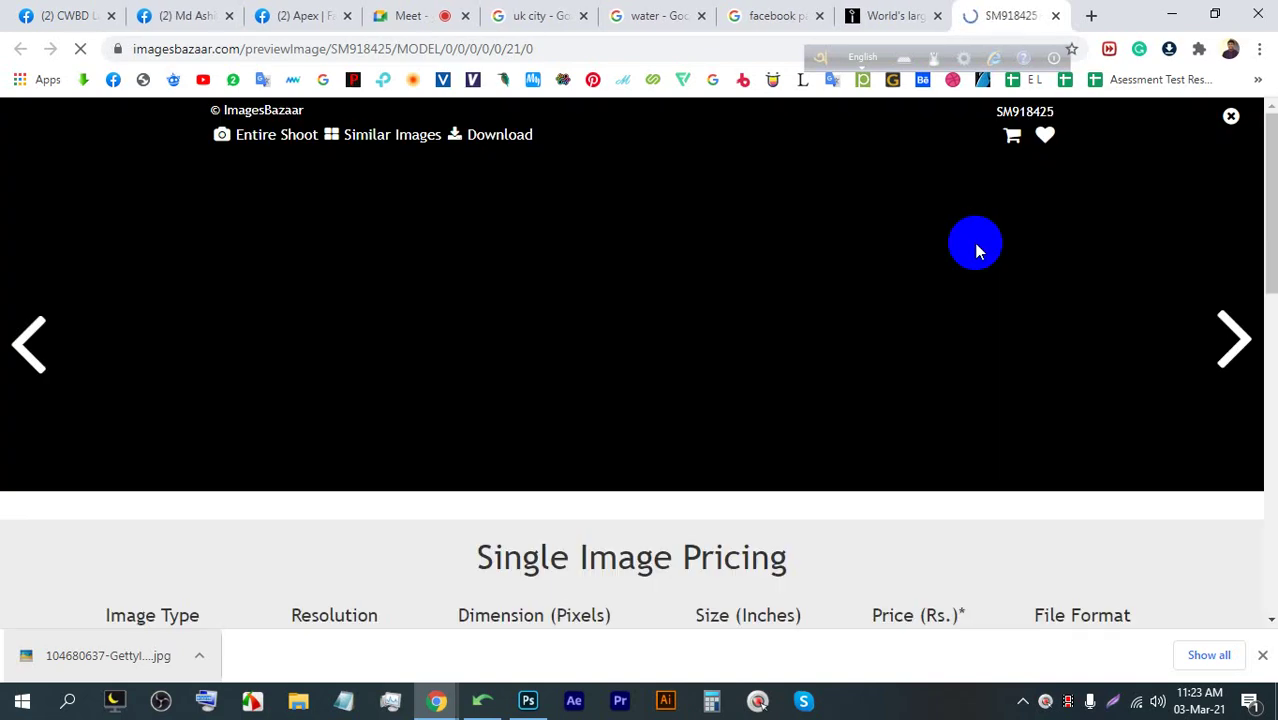
Save the ImagesBazaar photo of the three laughing women to the computer
{"action": "right_click", "coordinate": [577, 246]}
{"action": "left_click", "coordinate": [634, 277]}
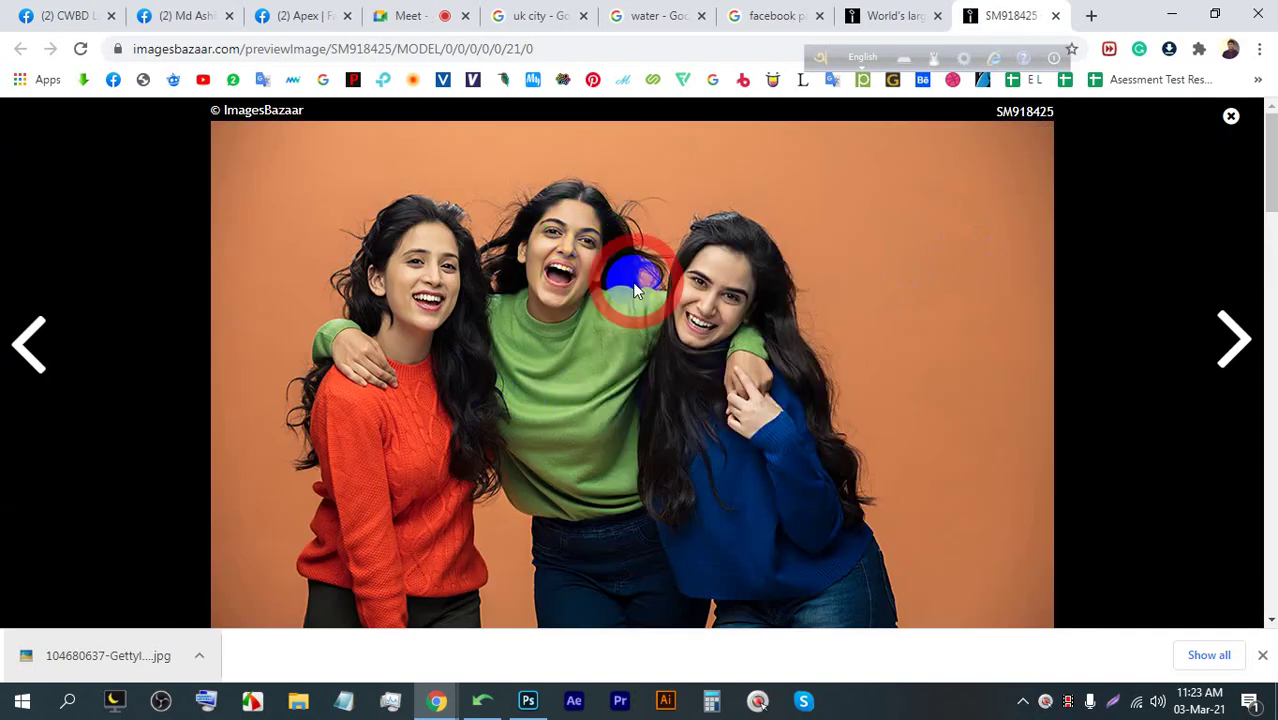
{"action": "key", "text": "Return"}
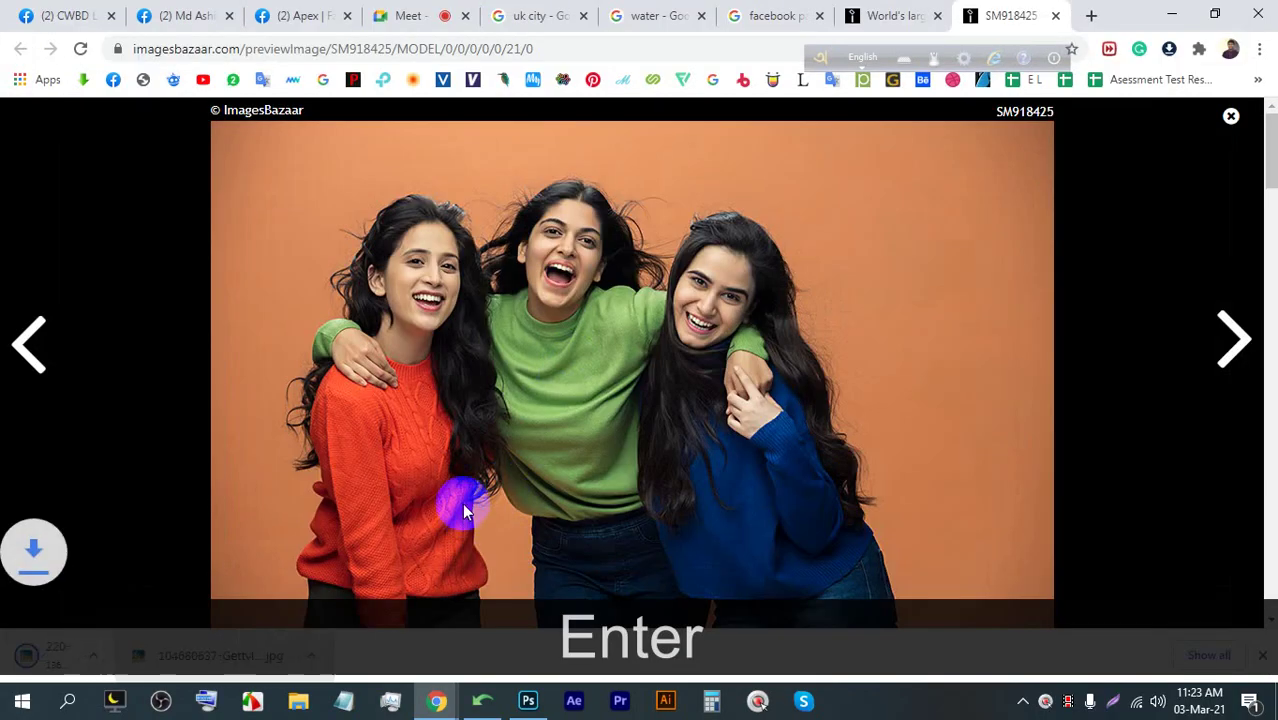
Switch to Photoshop and place the downloaded photo 220-SM918425.jpg as a new layer in the cover document
{"action": "left_click", "coordinate": [527, 698]}
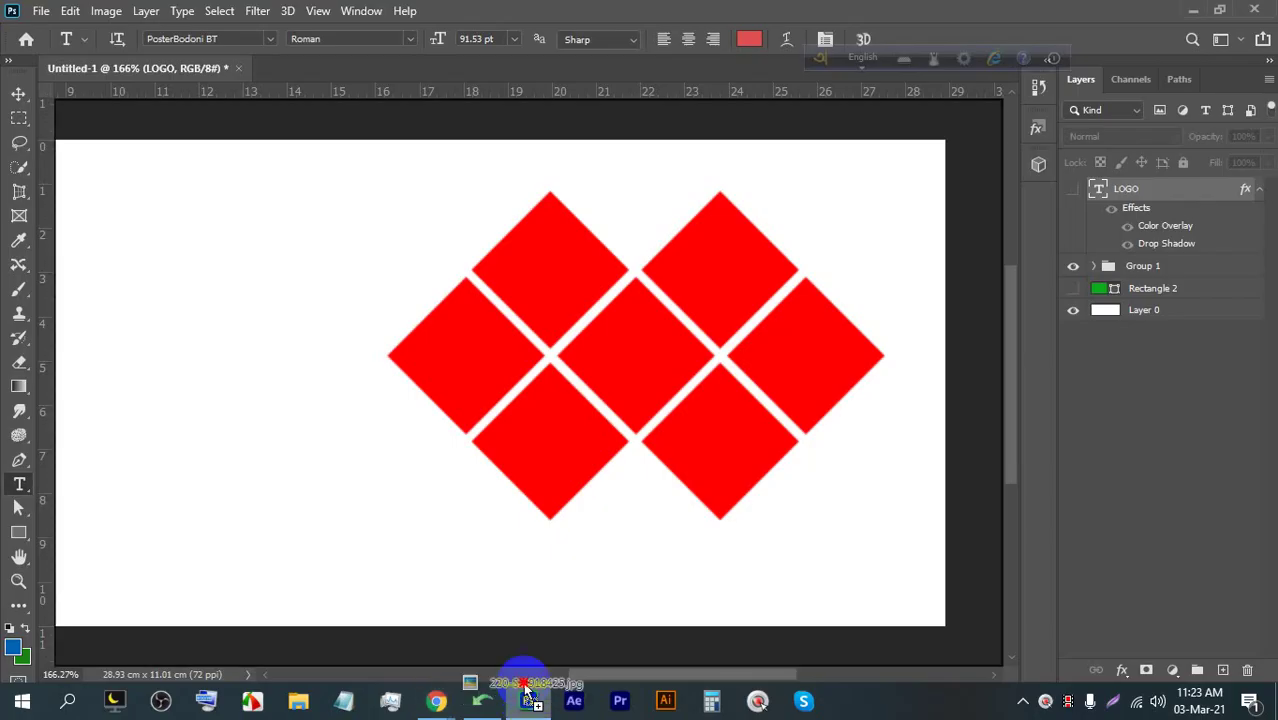
{"action": "left_click_drag", "start_coordinate": [588, 333], "coordinate": [590, 332]}
{"action": "scroll", "coordinate": [600, 330], "scroll_direction": "down", "scroll_amount": 2}
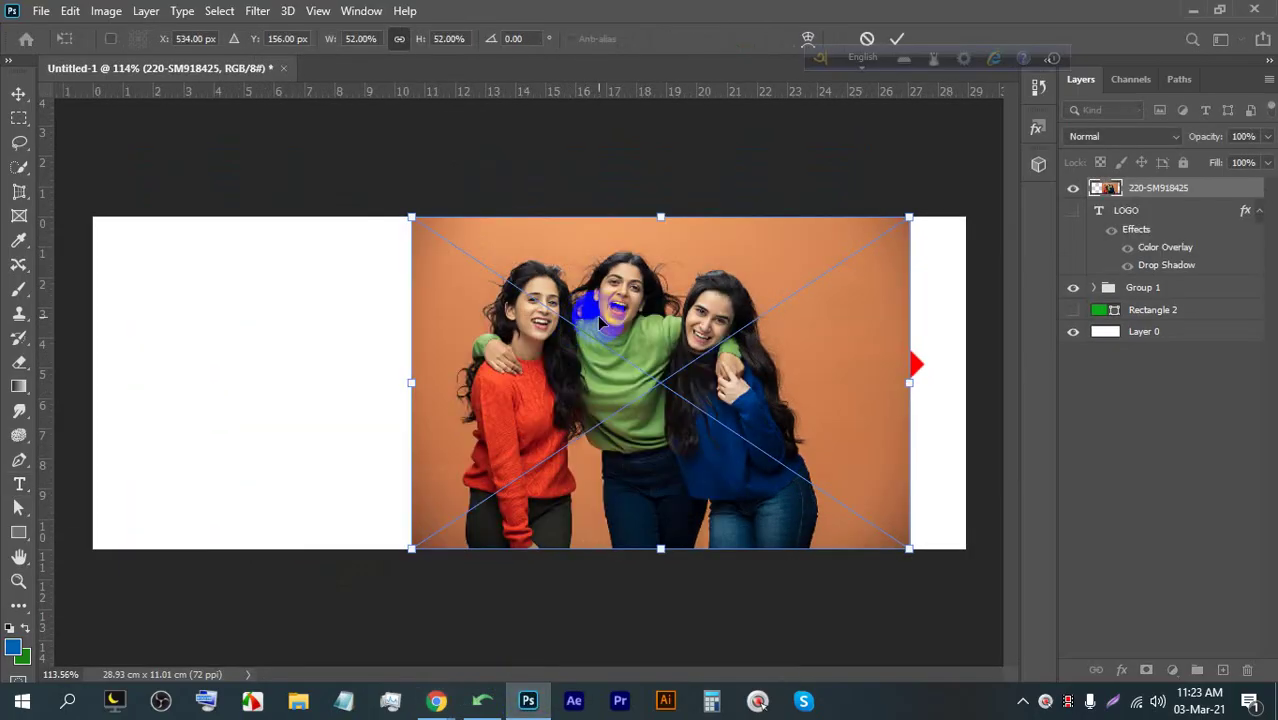
{"action": "left_click", "coordinate": [896, 39]}
{"action": "key", "text": "t"}
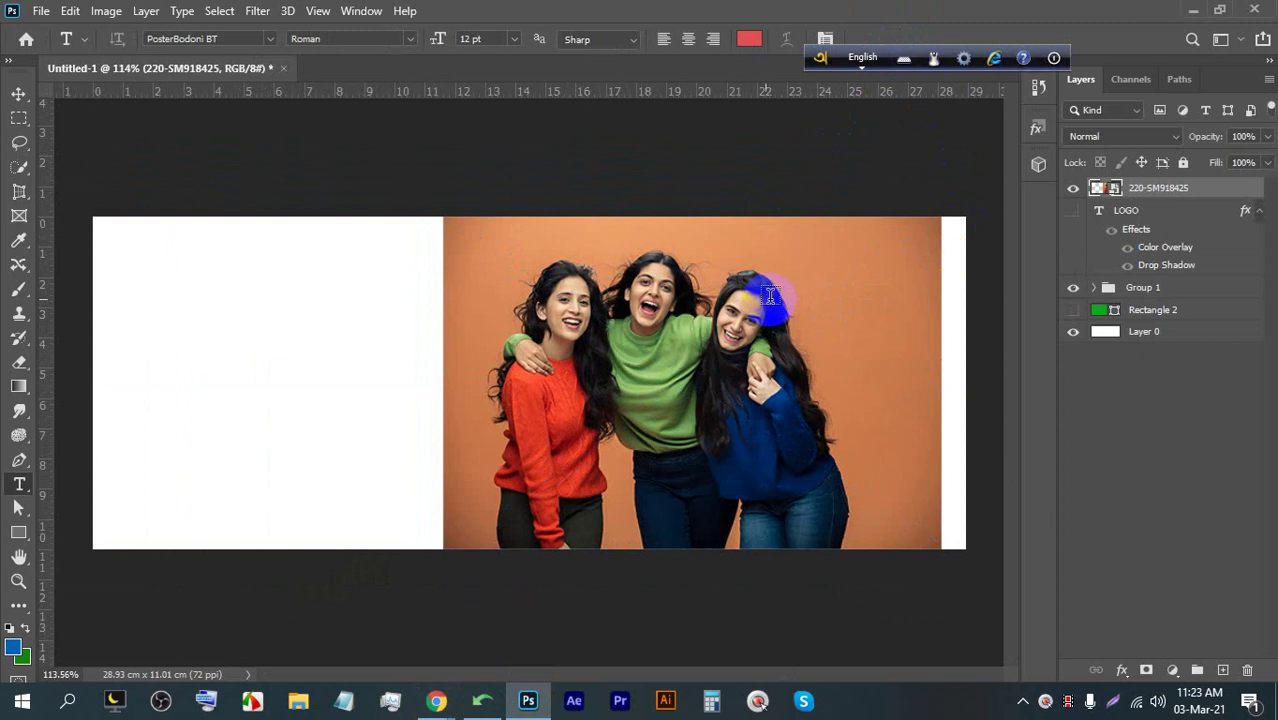
Move the placed photo across the canvas so that it completely covers the red diamond group
{"action": "left_click", "coordinate": [19, 94]}
{"action": "left_click_drag", "start_coordinate": [718, 364], "coordinate": [424, 371]}
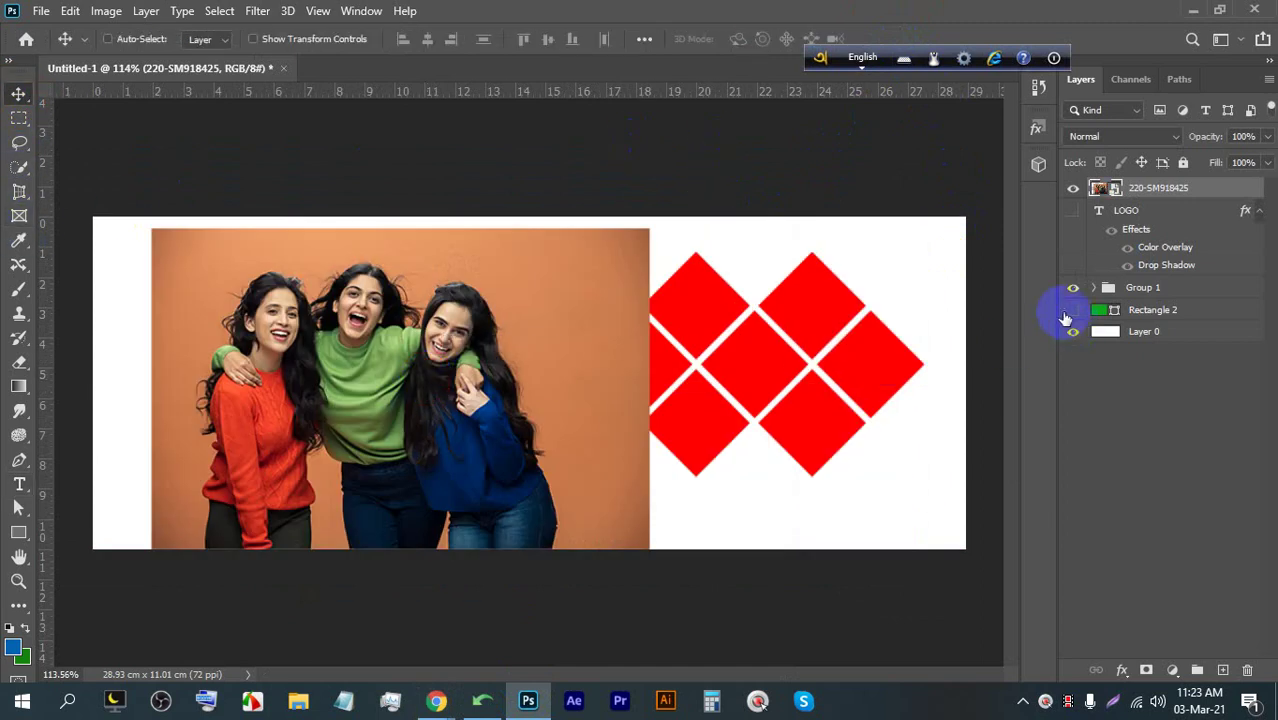
{"action": "left_click", "coordinate": [1072, 287]}
{"action": "left_click", "coordinate": [1072, 287]}
{"action": "left_click_drag", "start_coordinate": [513, 357], "coordinate": [853, 337]}
Reorder the photo layer directly above Group 1 and clip it to the diamond group
{"action": "left_click_drag", "start_coordinate": [1160, 190], "coordinate": [1163, 283]}
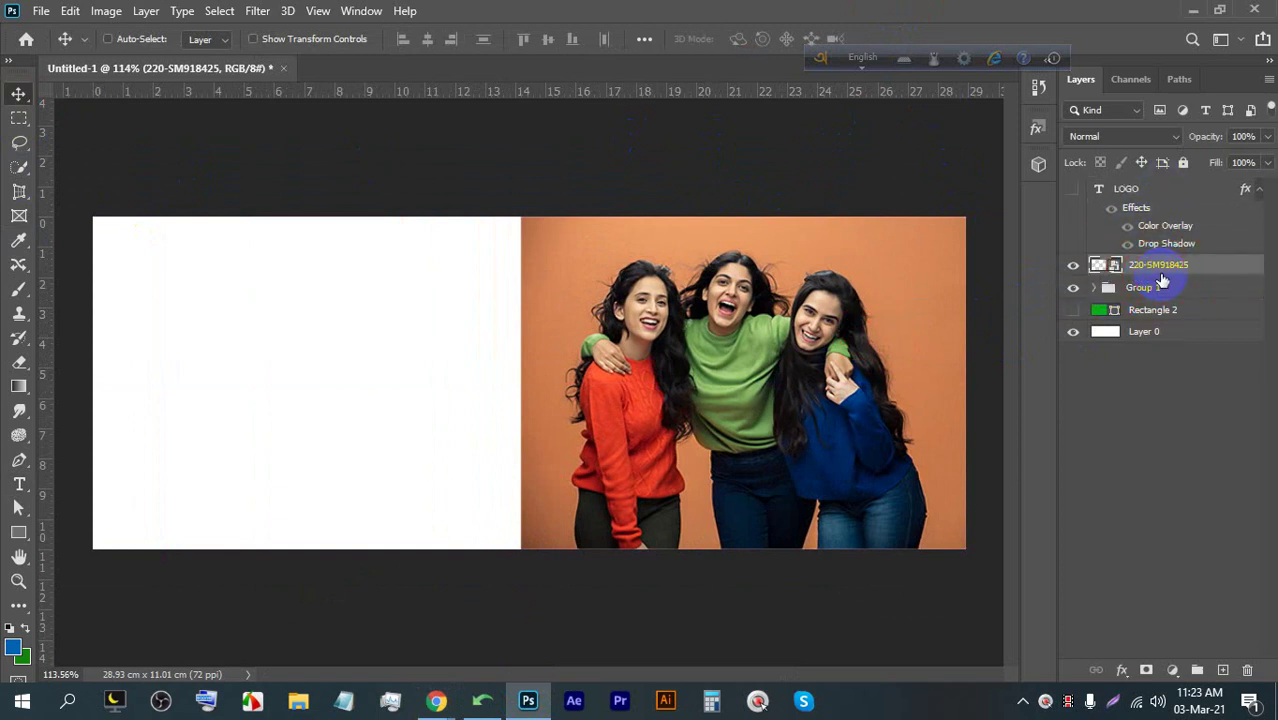
{"action": "right_click", "coordinate": [1163, 272]}
{"action": "left_click", "coordinate": [976, 421]}
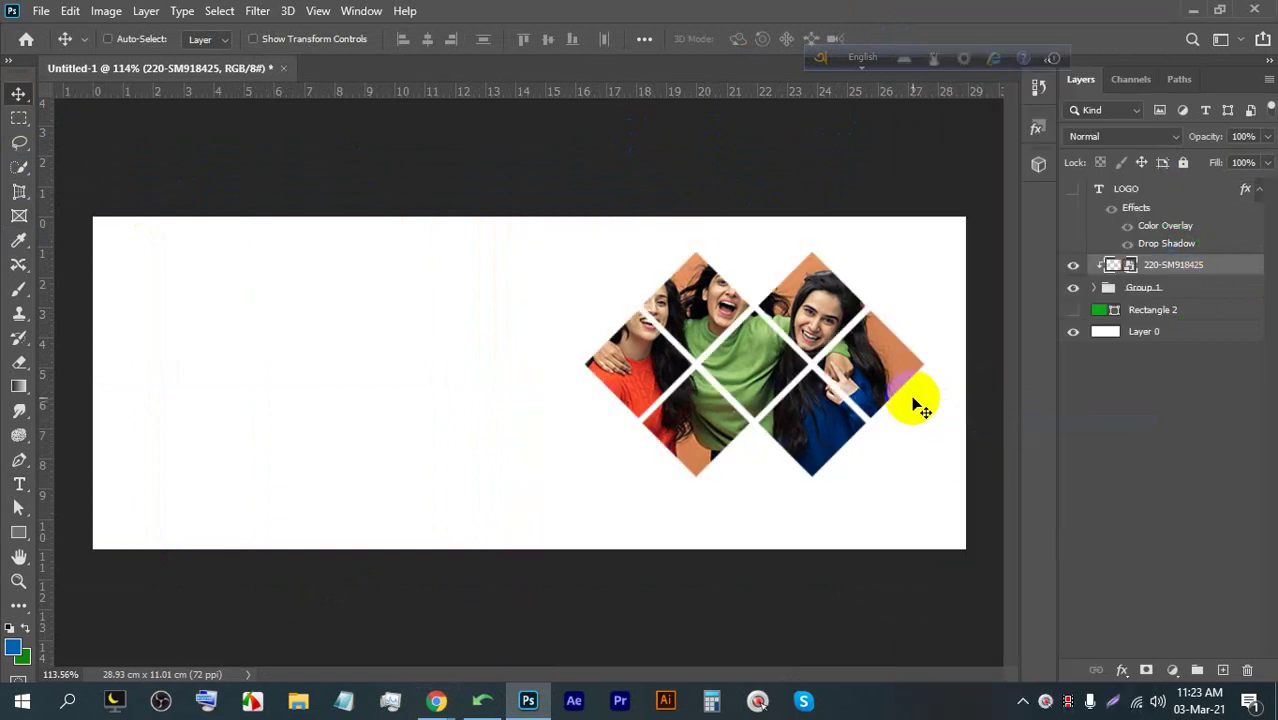
Reposition the clipped photo slightly down and to the left within the diamonds
{"action": "scroll", "coordinate": [906, 387], "scroll_direction": "up", "scroll_amount": 2}
{"action": "key", "text": "space"}
{"action": "left_click_drag", "start_coordinate": [629, 346], "coordinate": [594, 366]}
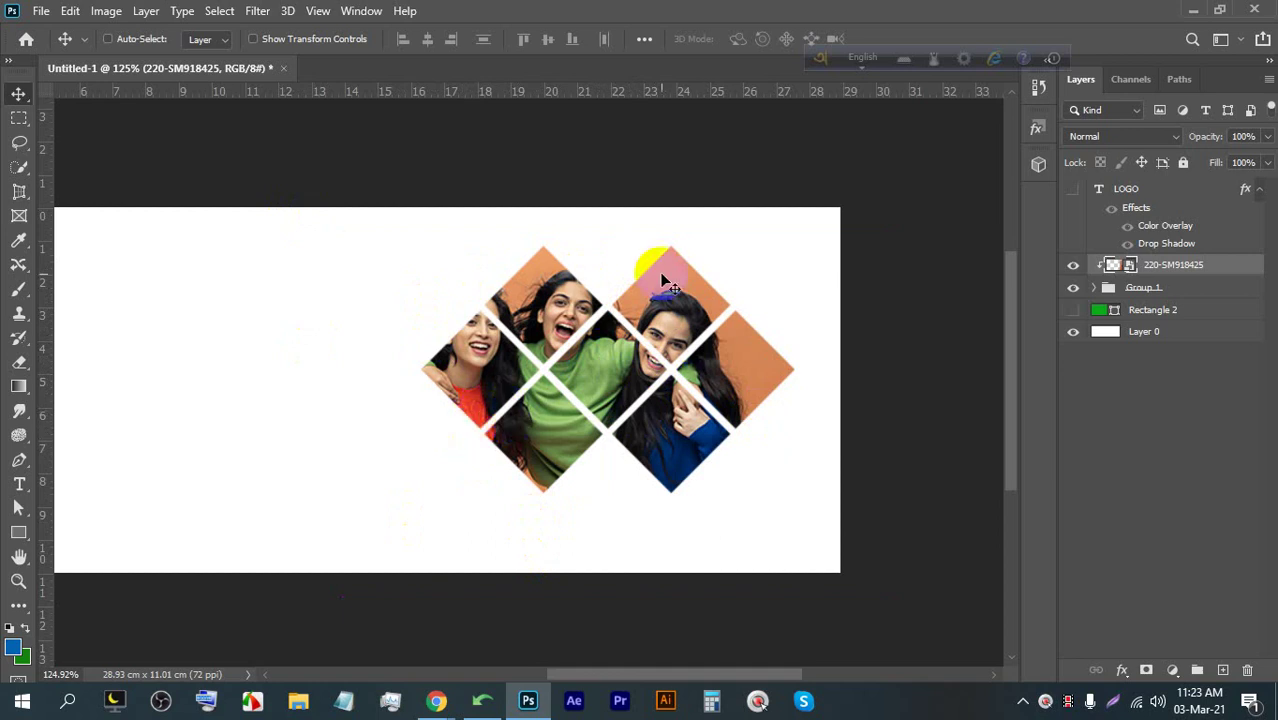
{"action": "scroll", "coordinate": [600, 290], "scroll_direction": "down", "scroll_amount": 3, "text": "alt"}
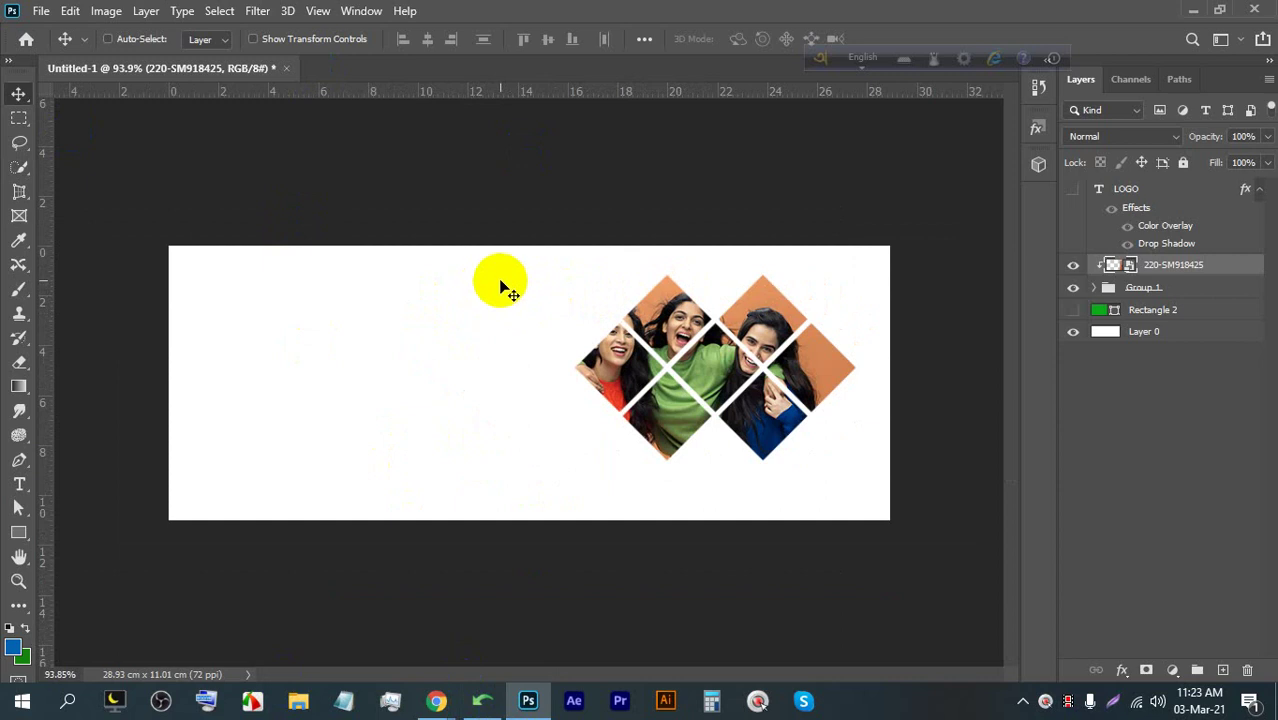
{"action": "scroll", "coordinate": [580, 345], "scroll_direction": "up", "scroll_amount": 2, "text": "alt"}
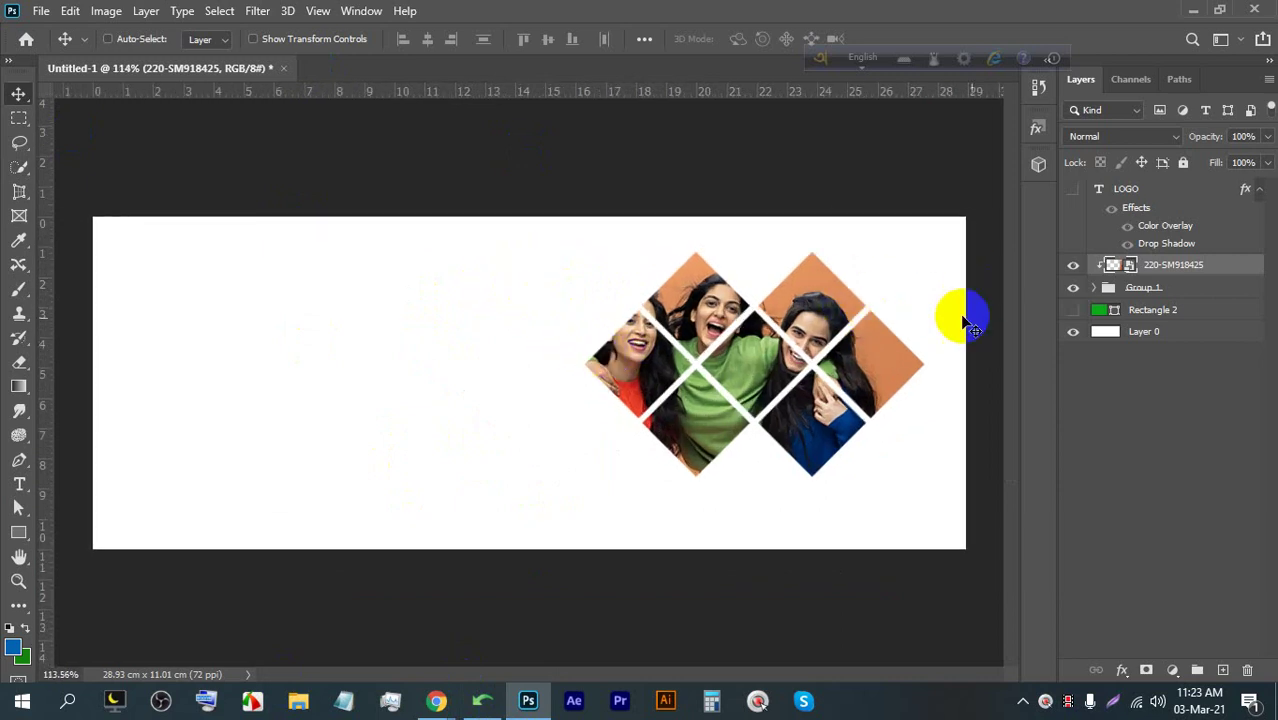
Try a 1 px black outside stroke on Group 1 and discard the layer style change
{"action": "left_click", "coordinate": [1207, 294]}
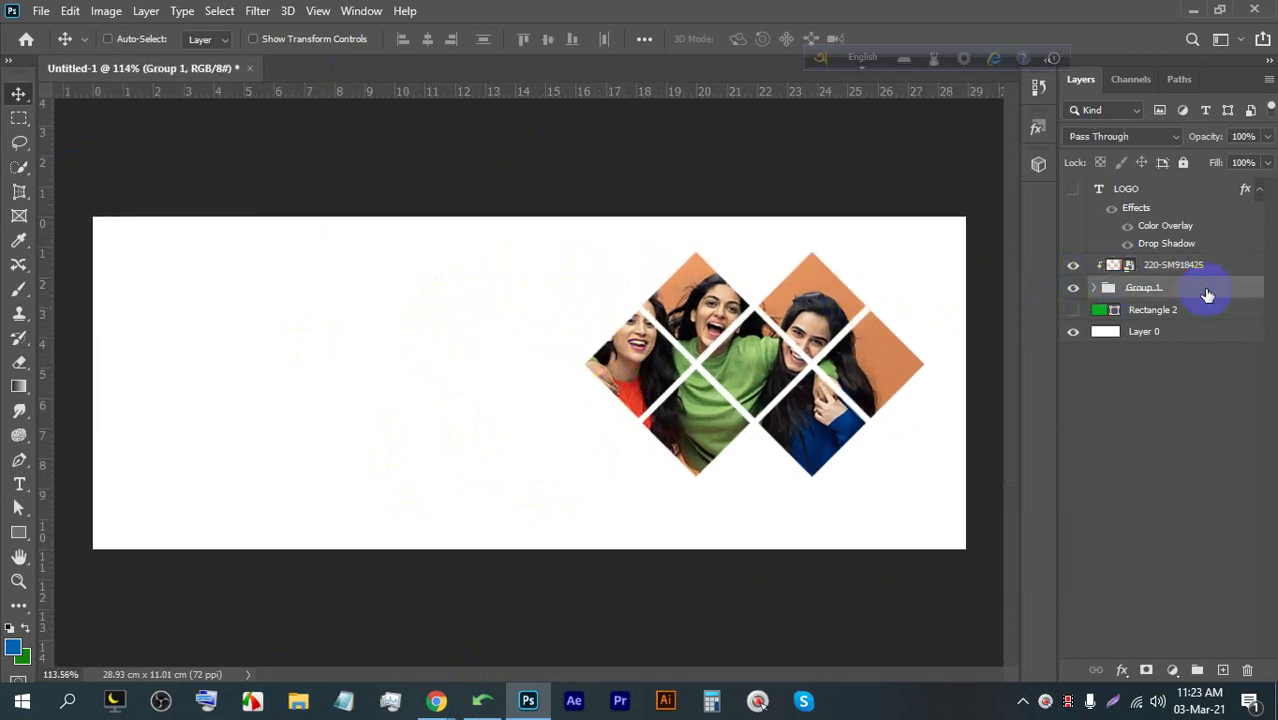
{"action": "double_click", "coordinate": [1203, 291]}
{"action": "left_click_drag", "start_coordinate": [660, 122], "coordinate": [959, 121]}
{"action": "left_click", "coordinate": [847, 118]}
{"action": "left_click_drag", "start_coordinate": [847, 118], "coordinate": [925, 118]}
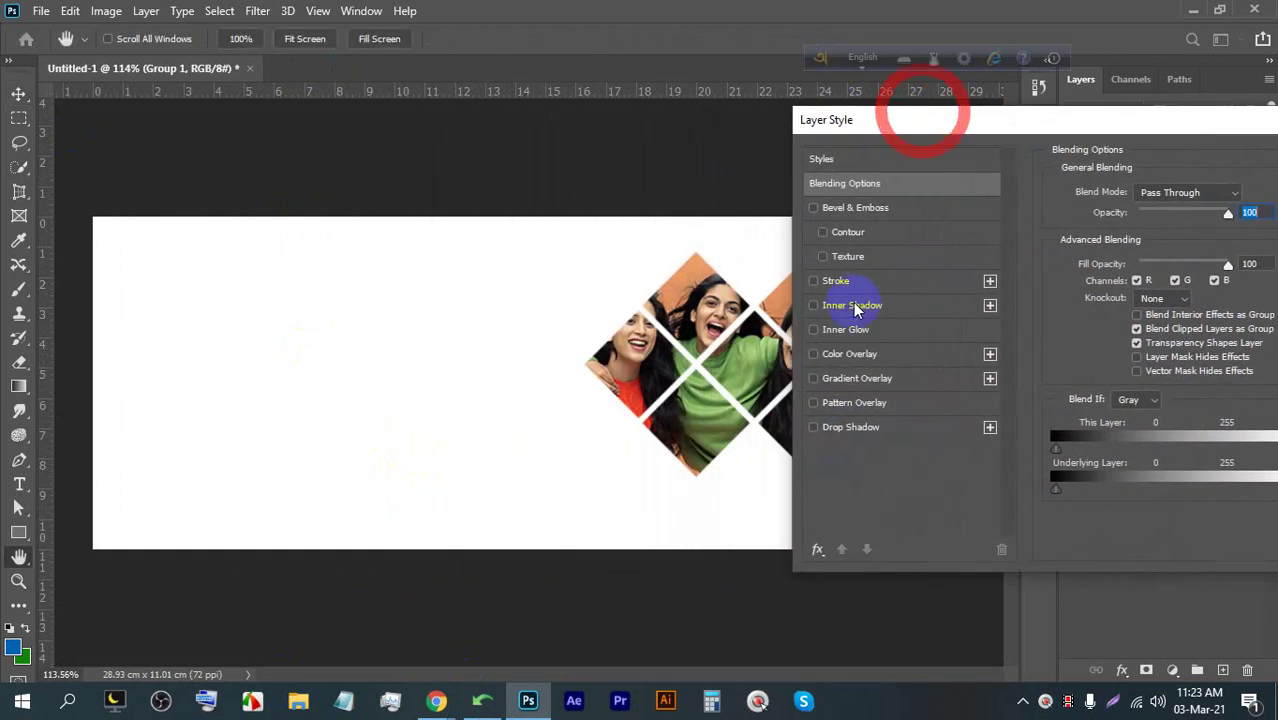
{"action": "left_click", "coordinate": [843, 283]}
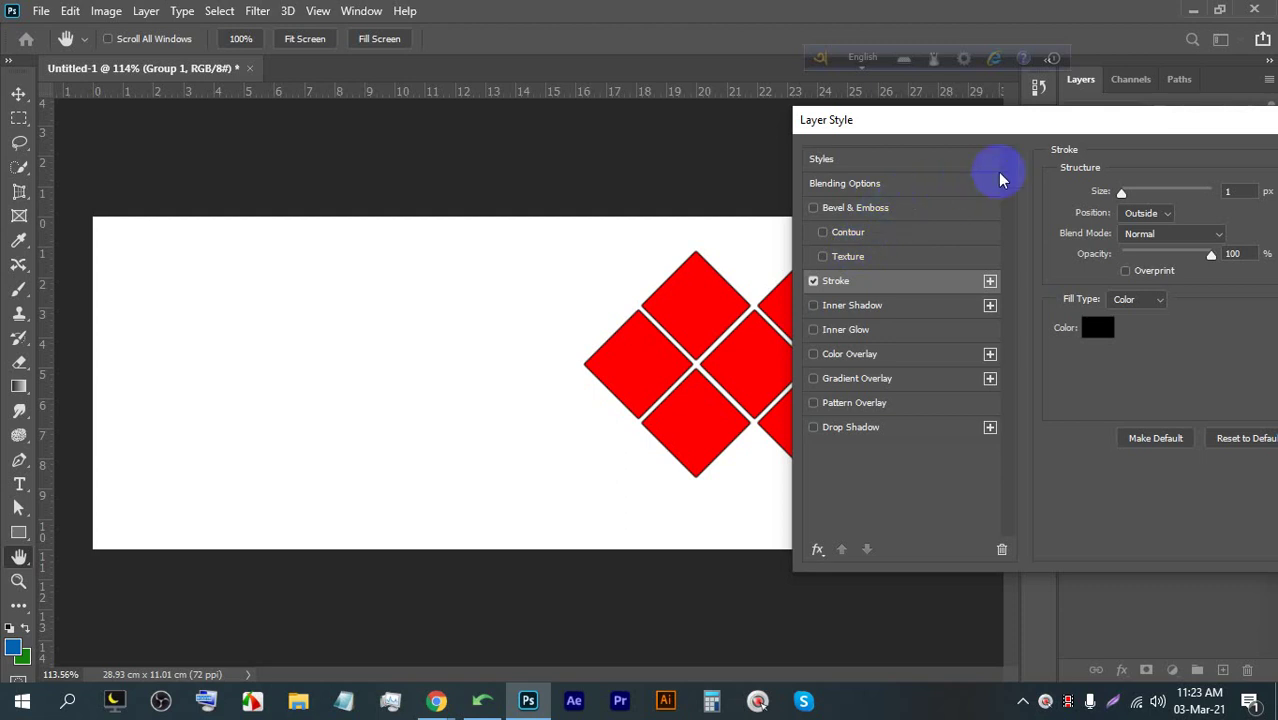
{"action": "left_click_drag", "start_coordinate": [1133, 120], "coordinate": [569, 143]}
{"action": "left_click", "coordinate": [882, 216]}
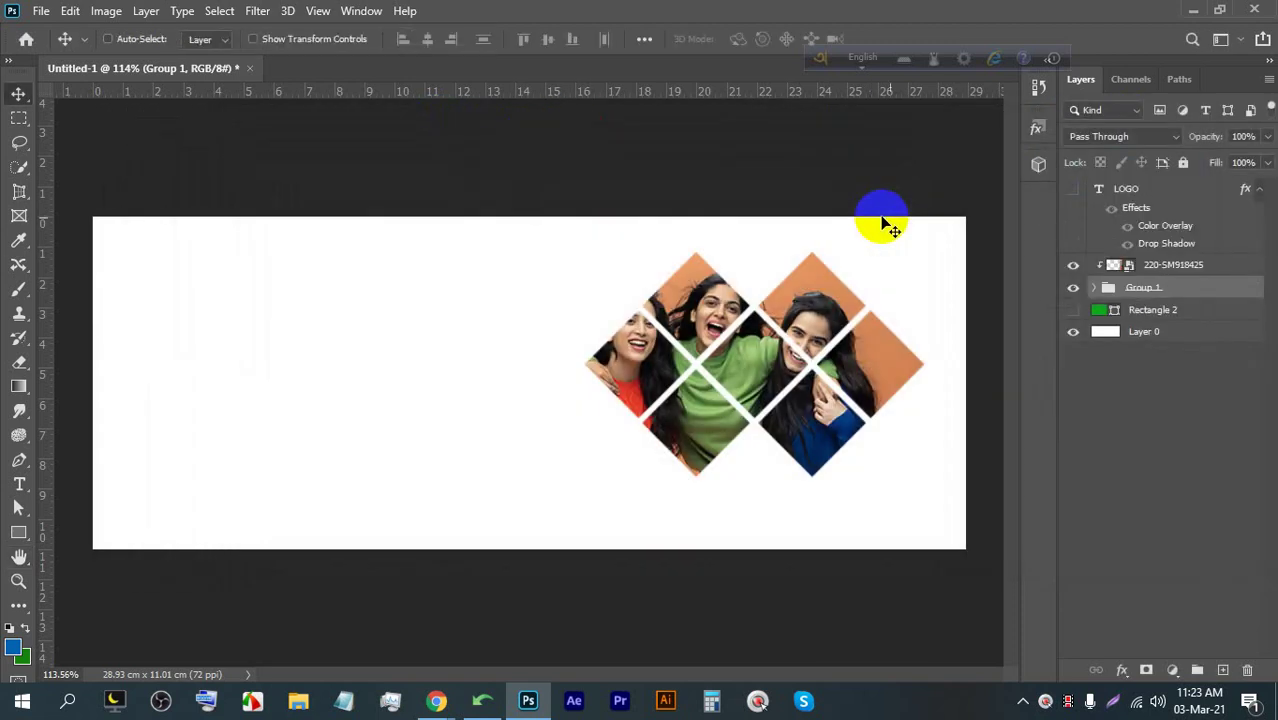
Expand Group 1 and examine its seven rectangle layers and the commands available for them
{"action": "left_click", "coordinate": [1099, 289]}
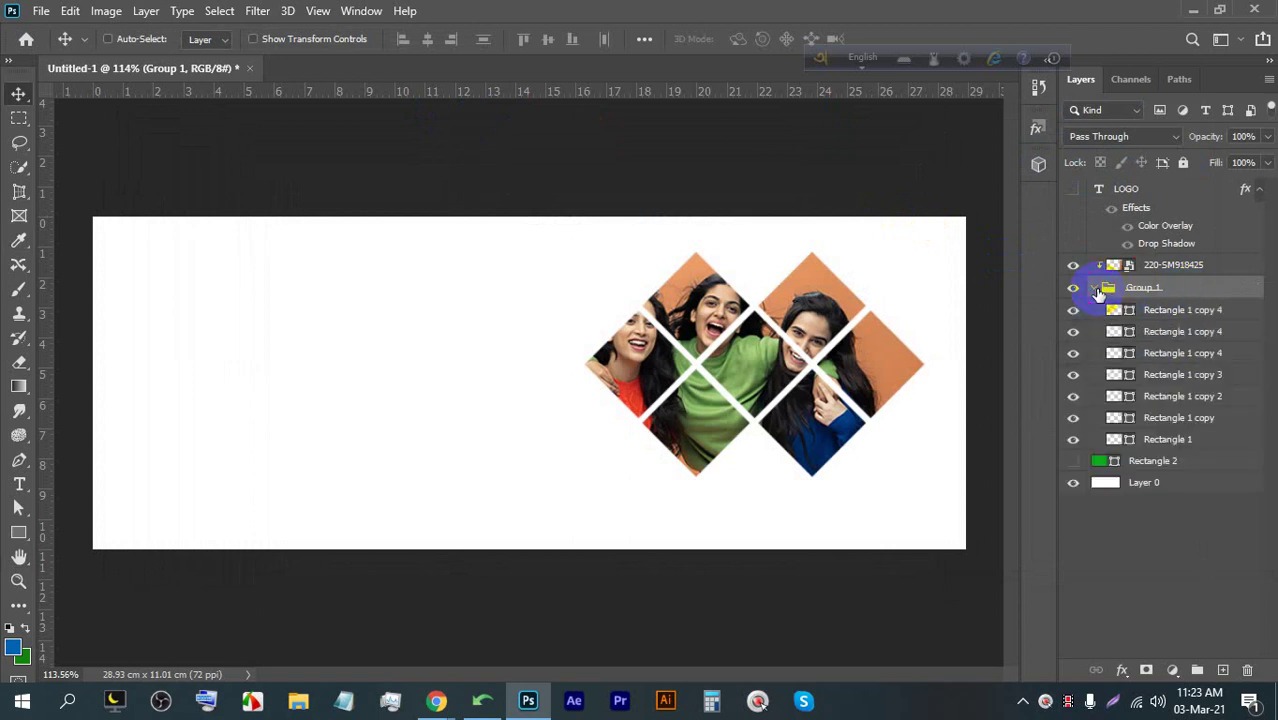
{"action": "left_click", "coordinate": [1203, 316]}
{"action": "left_click", "coordinate": [1207, 443], "text": "shift"}
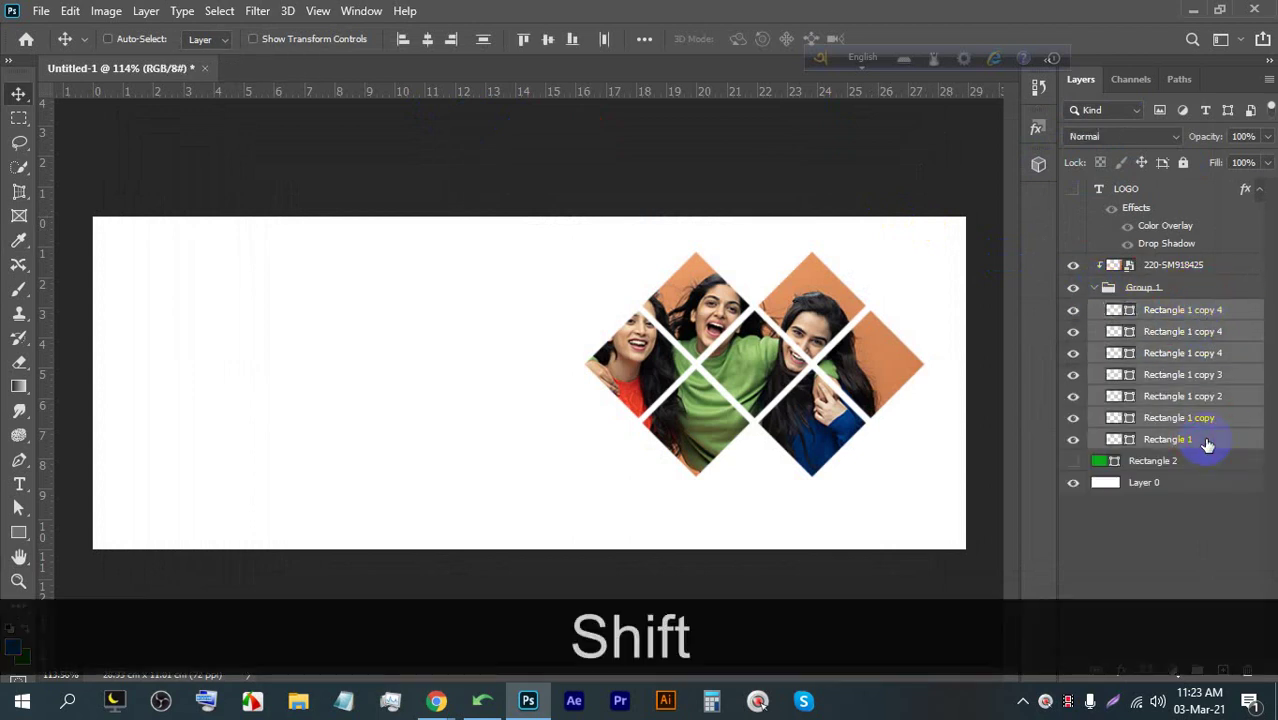
{"action": "right_click", "coordinate": [1236, 319]}
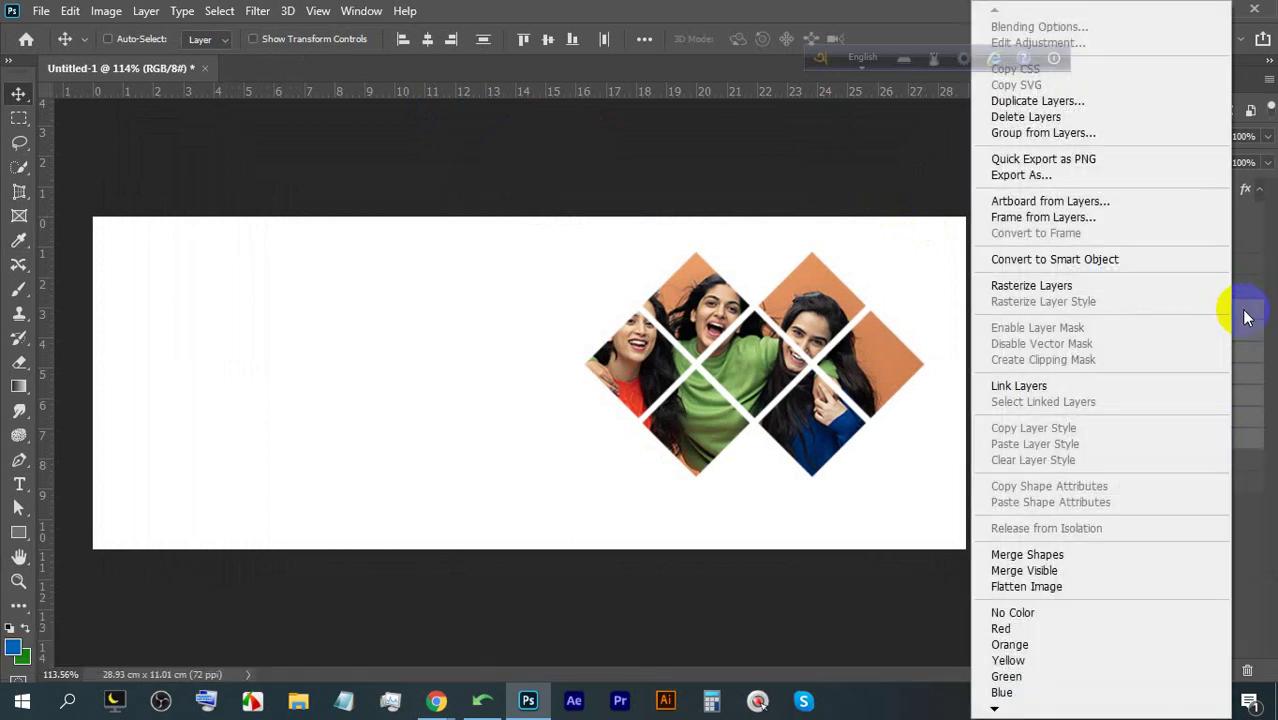
{"action": "left_click", "coordinate": [1245, 317]}
{"action": "left_click", "coordinate": [1224, 378]}
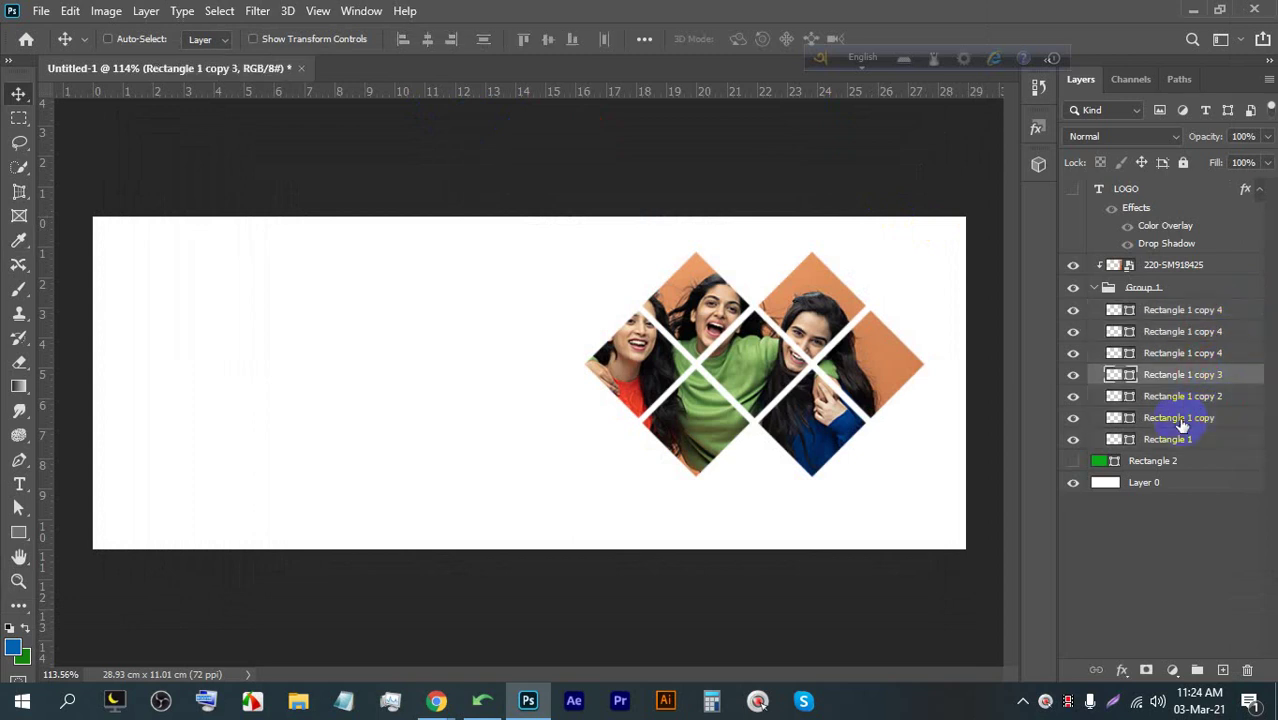
{"action": "left_click", "coordinate": [1175, 441]}
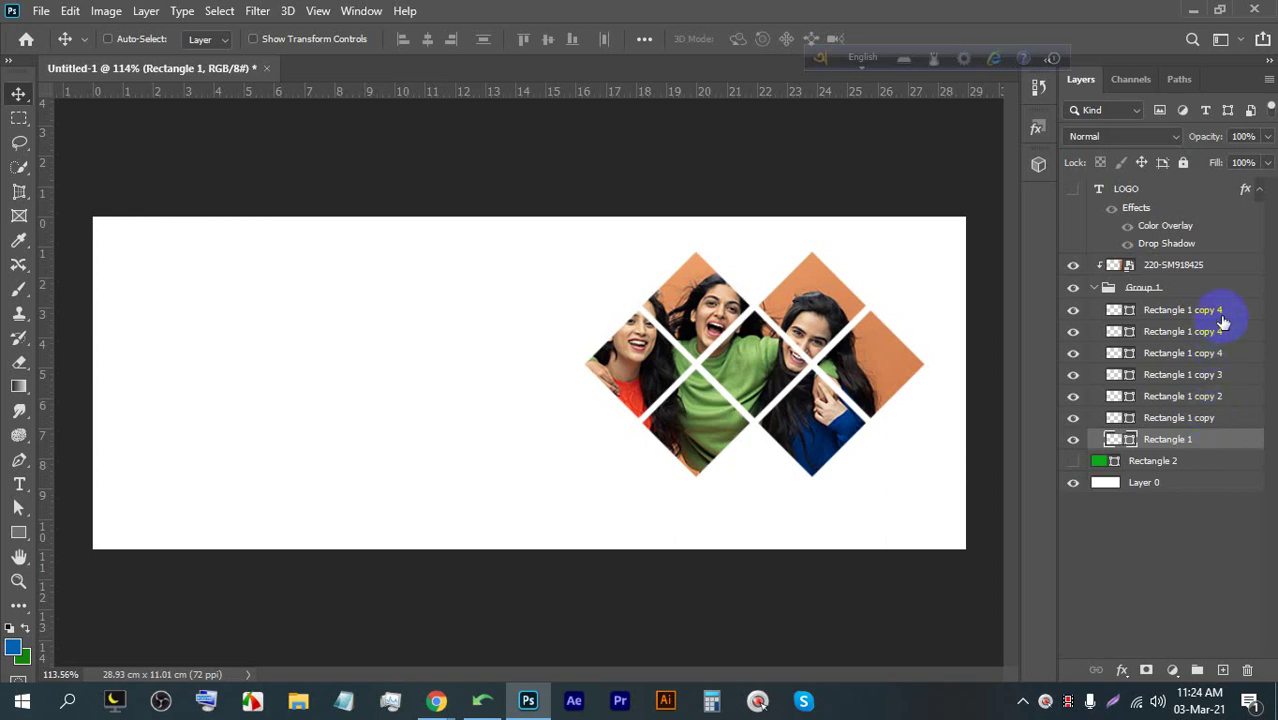
Release the photo from its clipping mask on Group 1 and hide the photo layer
{"action": "left_click", "coordinate": [1186, 268]}
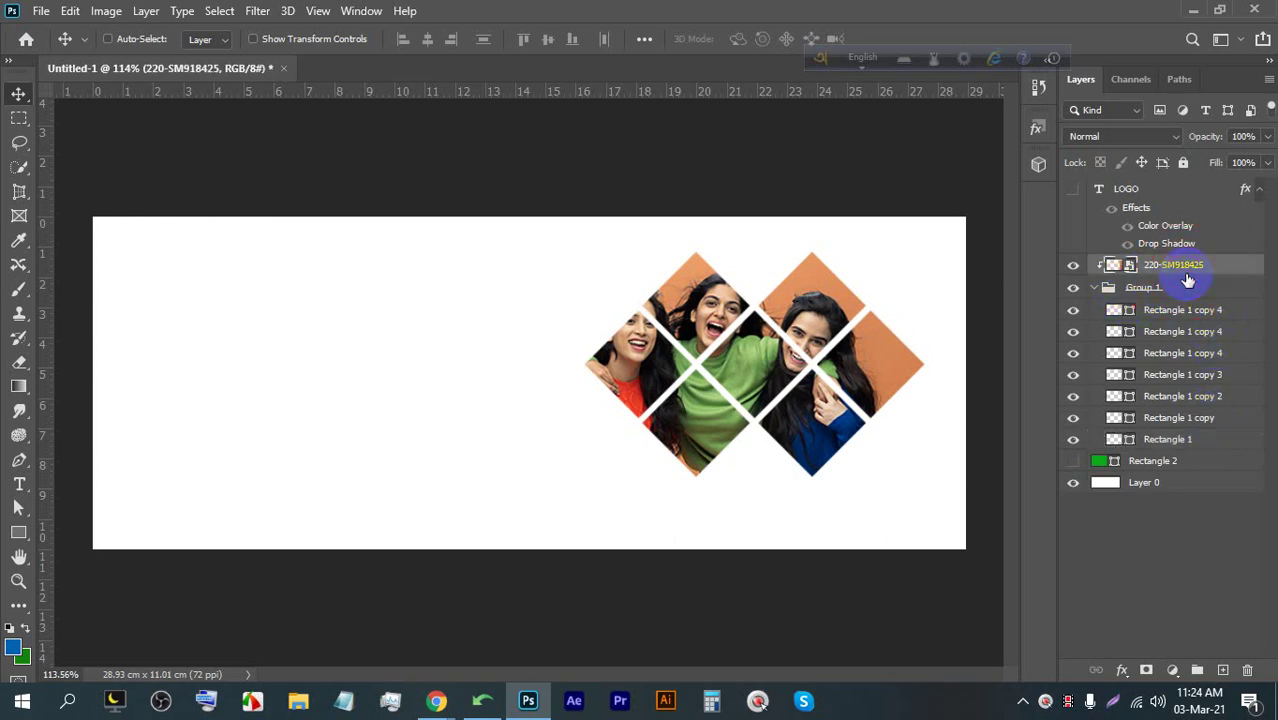
{"action": "left_click", "coordinate": [1186, 276], "text": "alt"}
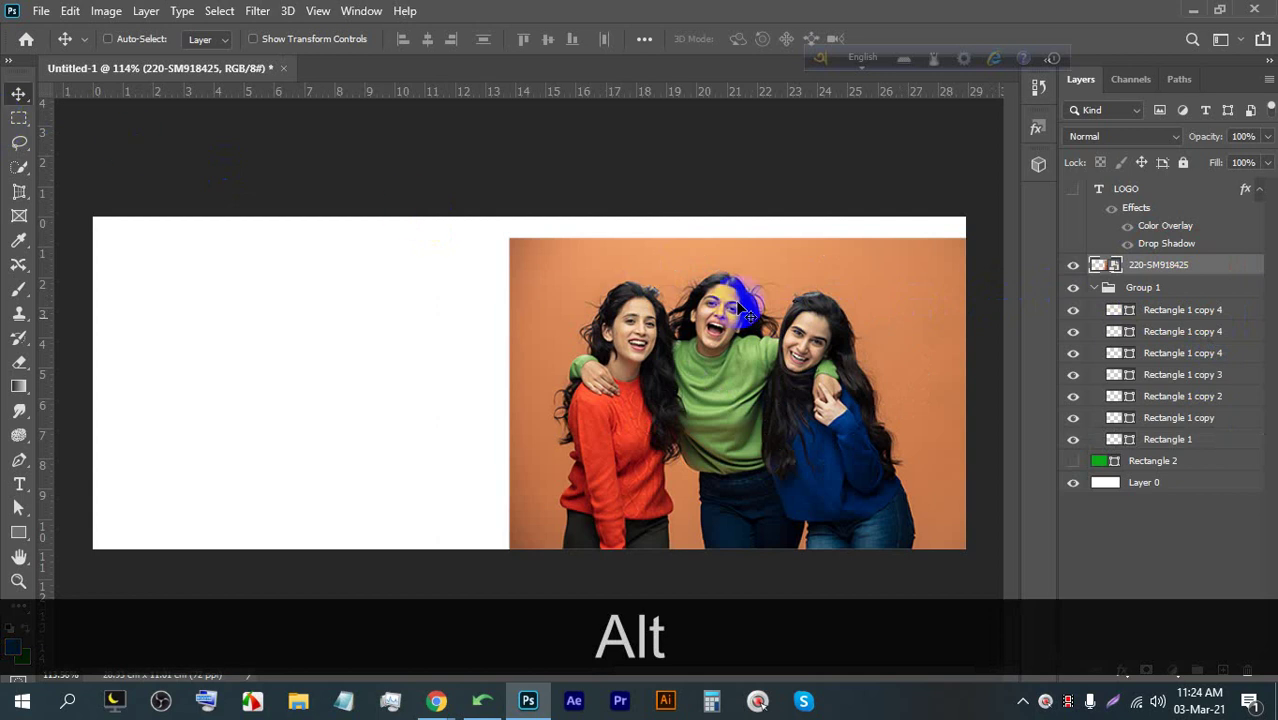
{"action": "left_click", "coordinate": [1072, 265]}
Rasterize all seven rectangle layers inside Group 1
{"action": "left_click", "coordinate": [1200, 310]}
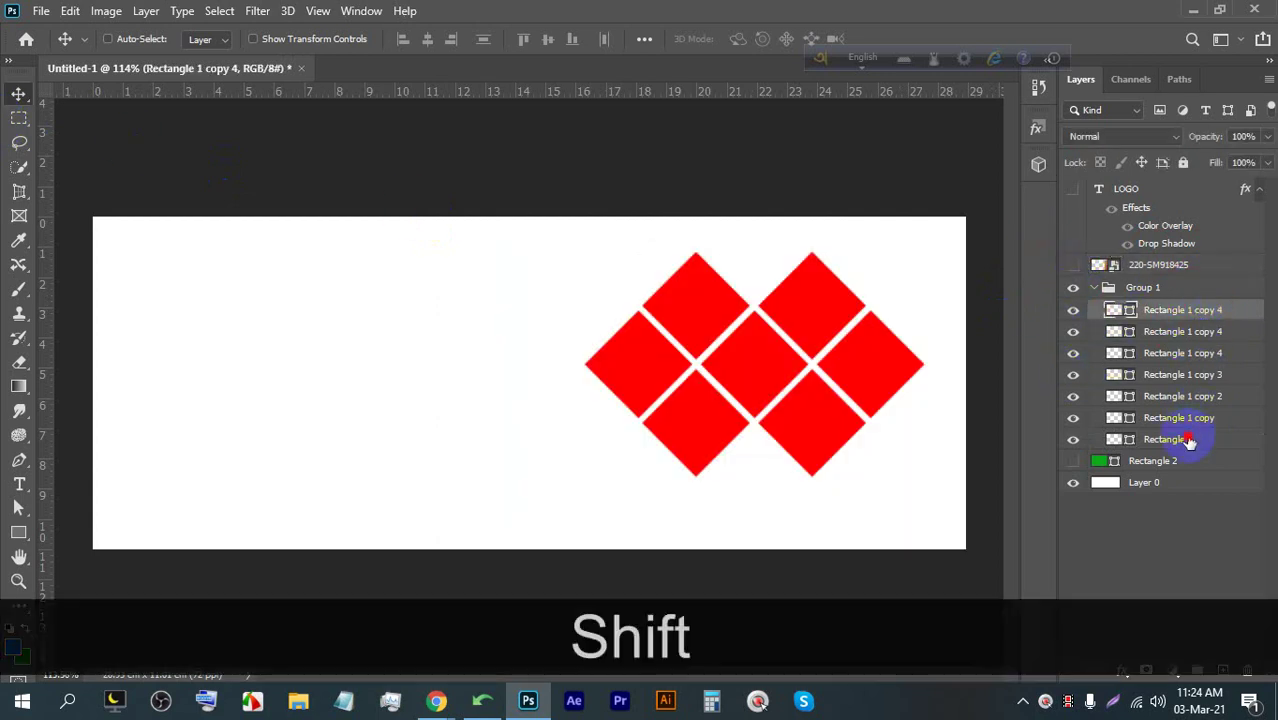
{"action": "left_click", "coordinate": [1190, 437], "text": "shift"}
{"action": "right_click", "coordinate": [1192, 438]}
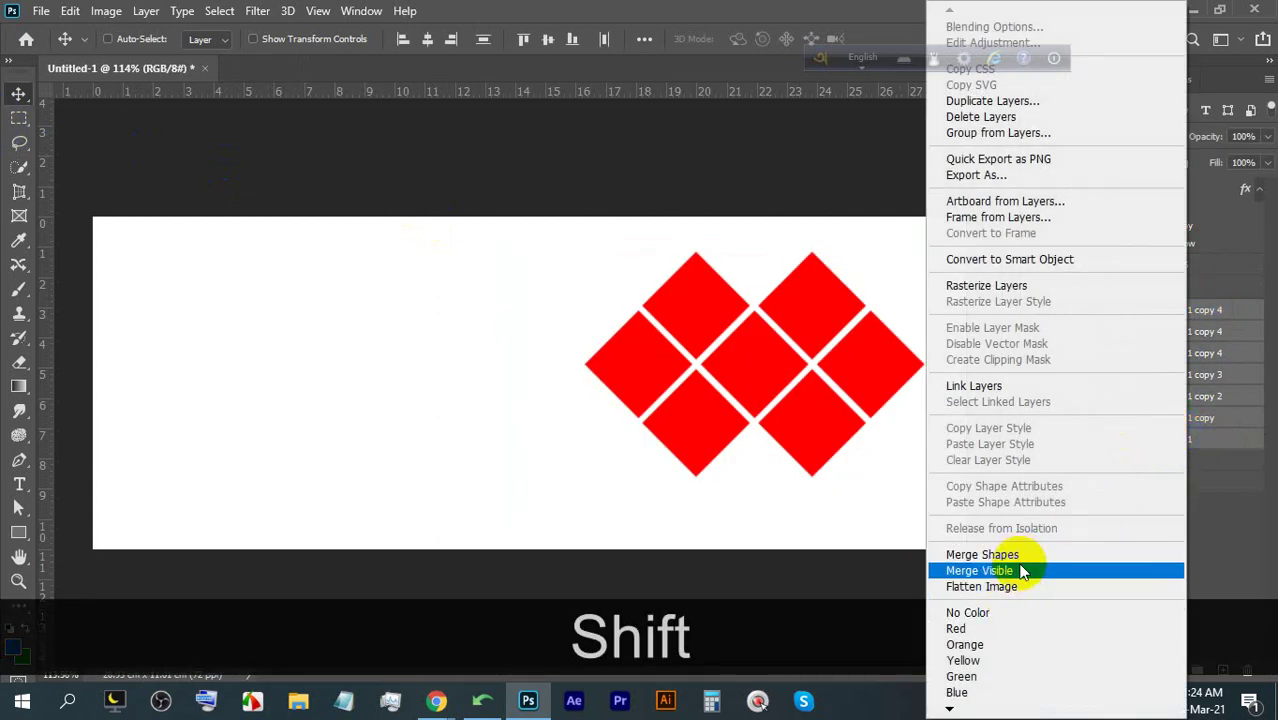
{"action": "mouse_move", "coordinate": [948, 707]}
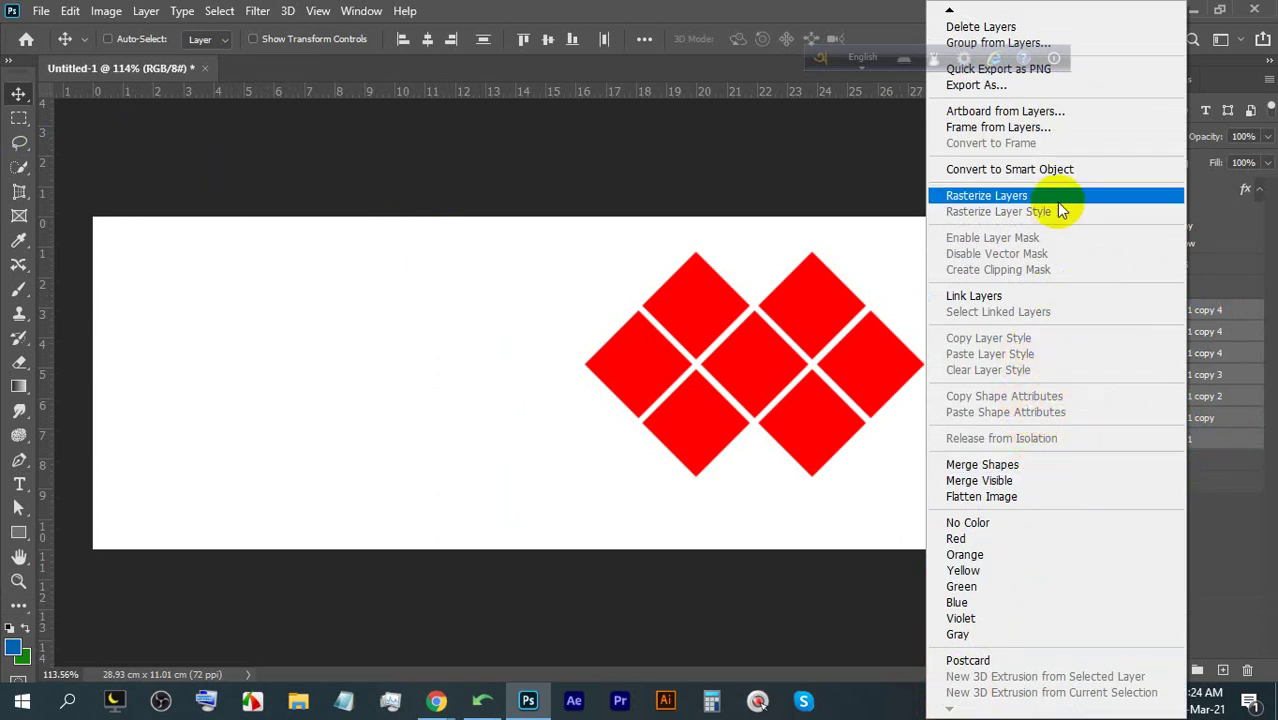
{"action": "left_click", "coordinate": [1045, 196]}
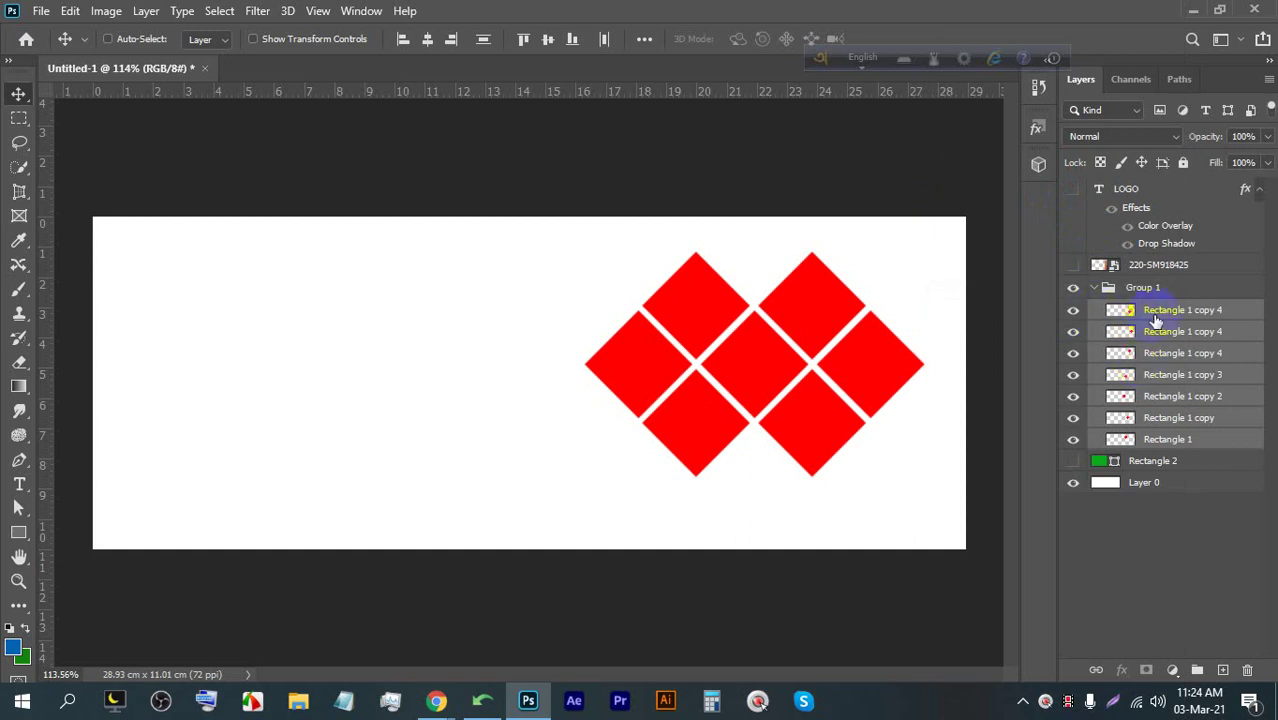
Try a stroke on Group 1 with its rasterized diamonds, discard it, and undo the rasterizing
{"action": "left_click", "coordinate": [1175, 287]}
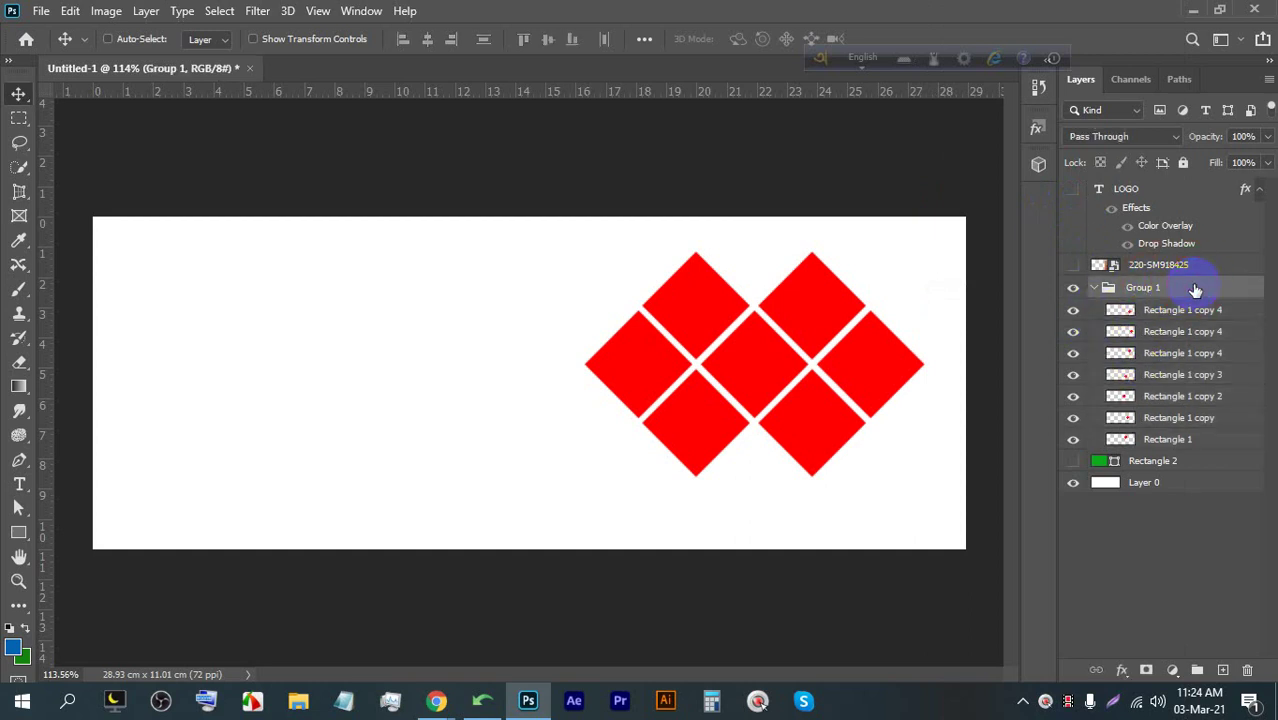
{"action": "double_click", "coordinate": [1195, 289]}
{"action": "left_click", "coordinate": [300, 303]}
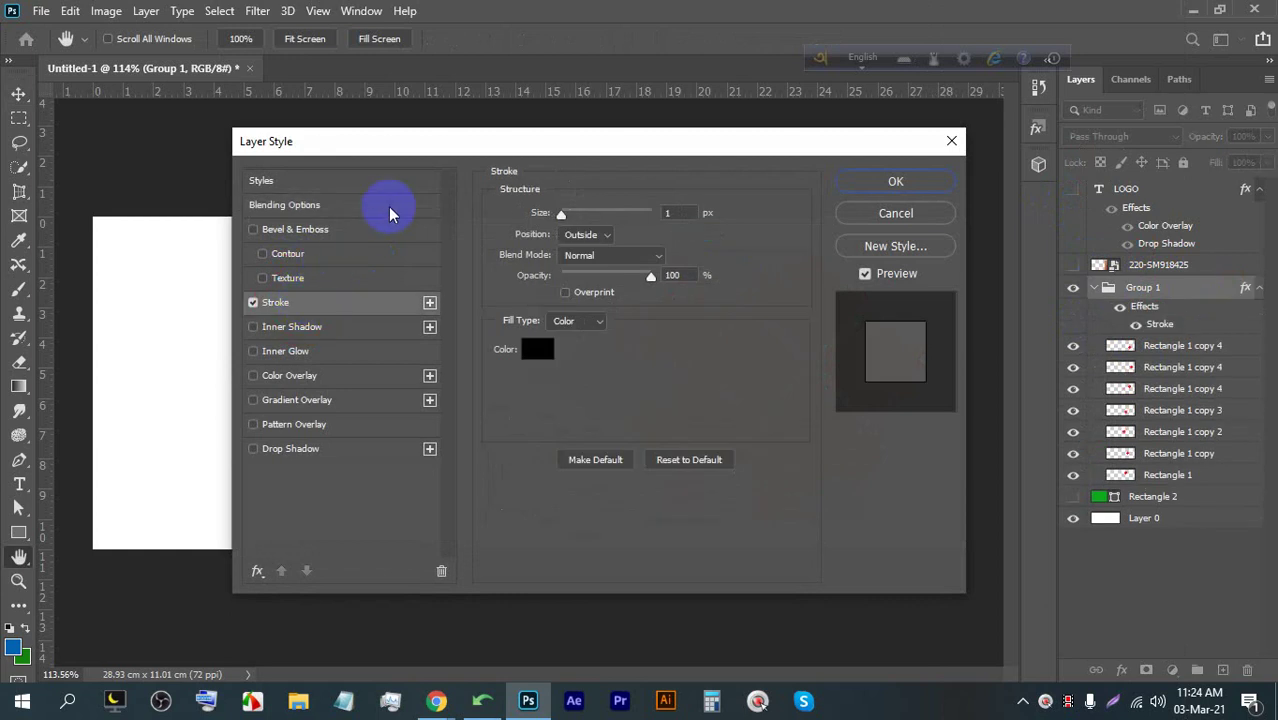
{"action": "mouse_move", "coordinate": [523, 143]}
{"action": "left_mouse_down"}
{"action": "mouse_move", "coordinate": [548, 414]}
{"action": "mouse_move", "coordinate": [765, 305]}
{"action": "mouse_move", "coordinate": [431, 269]}
{"action": "left_mouse_up"}
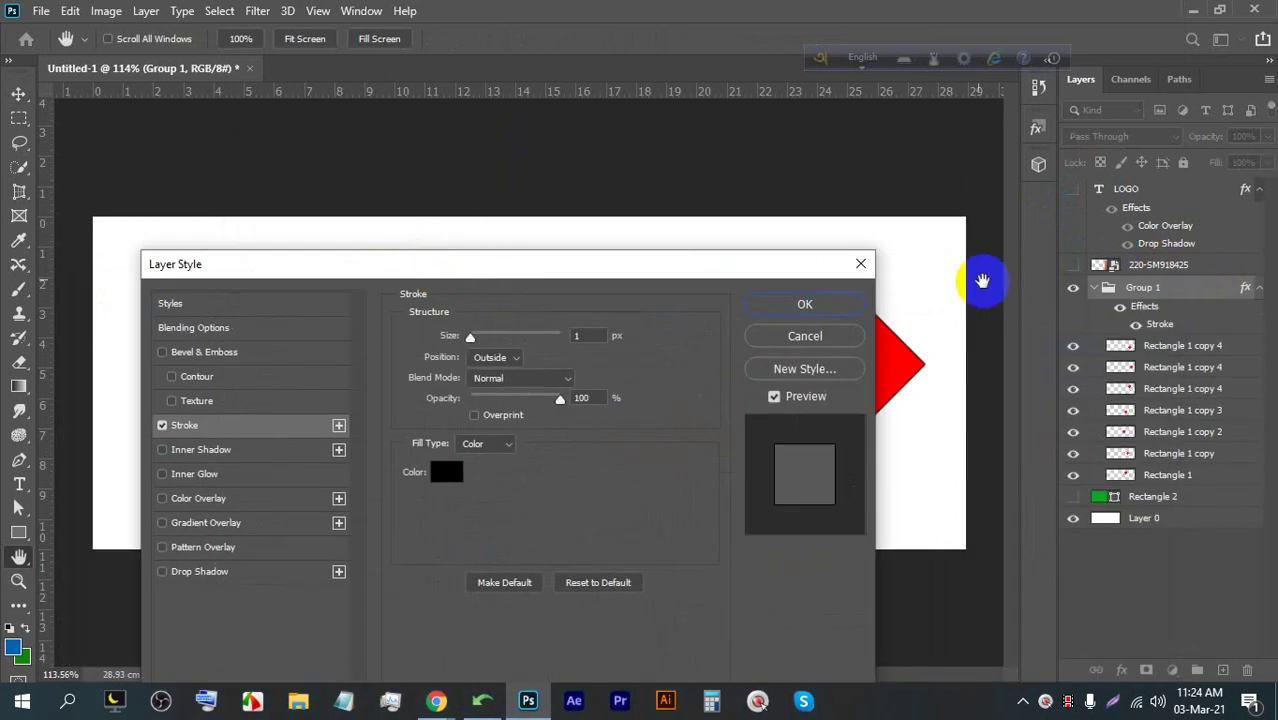
{"action": "left_click", "coordinate": [803, 335]}
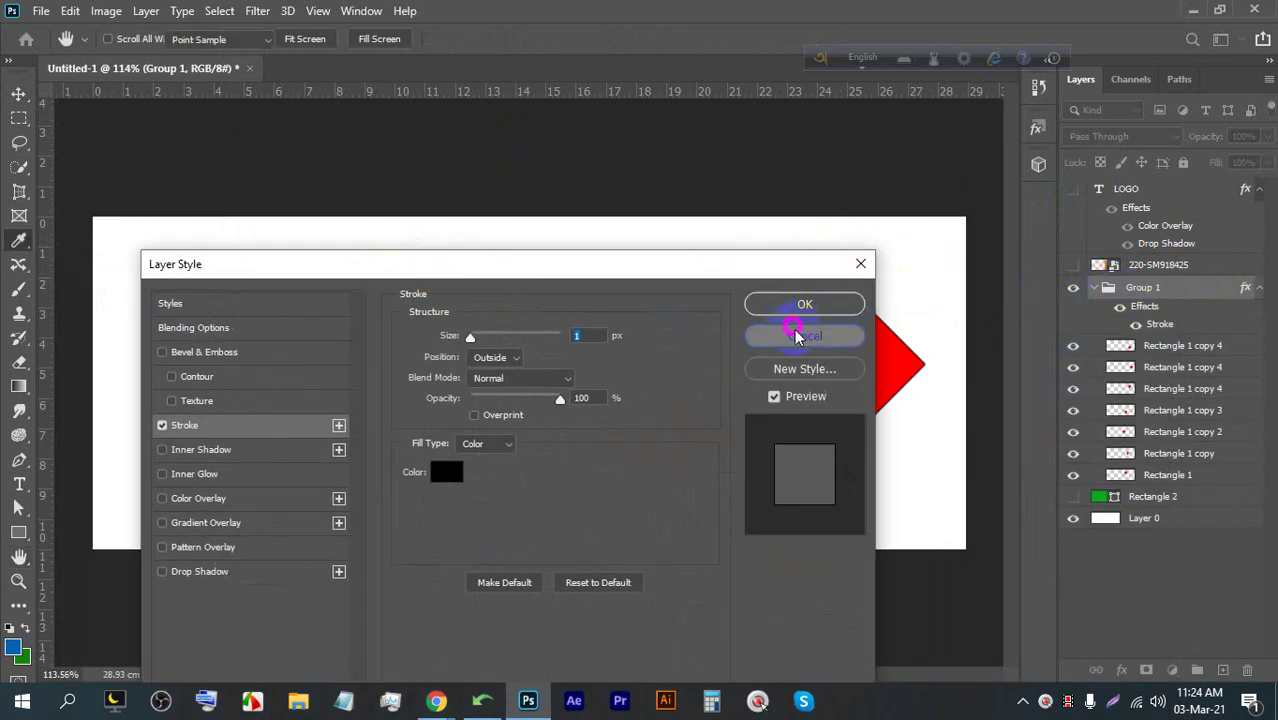
{"action": "key", "text": "ctrl+z"}
Try merging the seven rectangle layers in Group 1 into one shape, and undo the merge
{"action": "left_click", "coordinate": [1180, 312]}
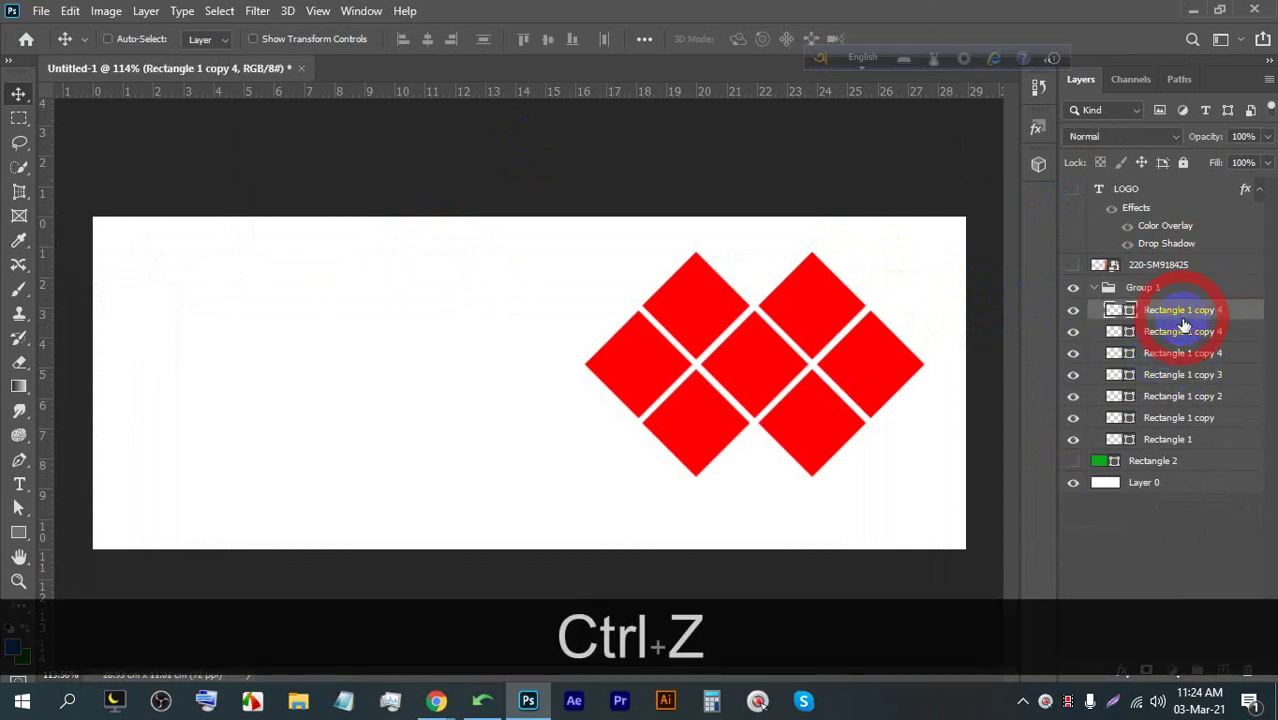
{"action": "left_click", "coordinate": [1183, 440], "text": "shift"}
{"action": "right_click", "coordinate": [1187, 318]}
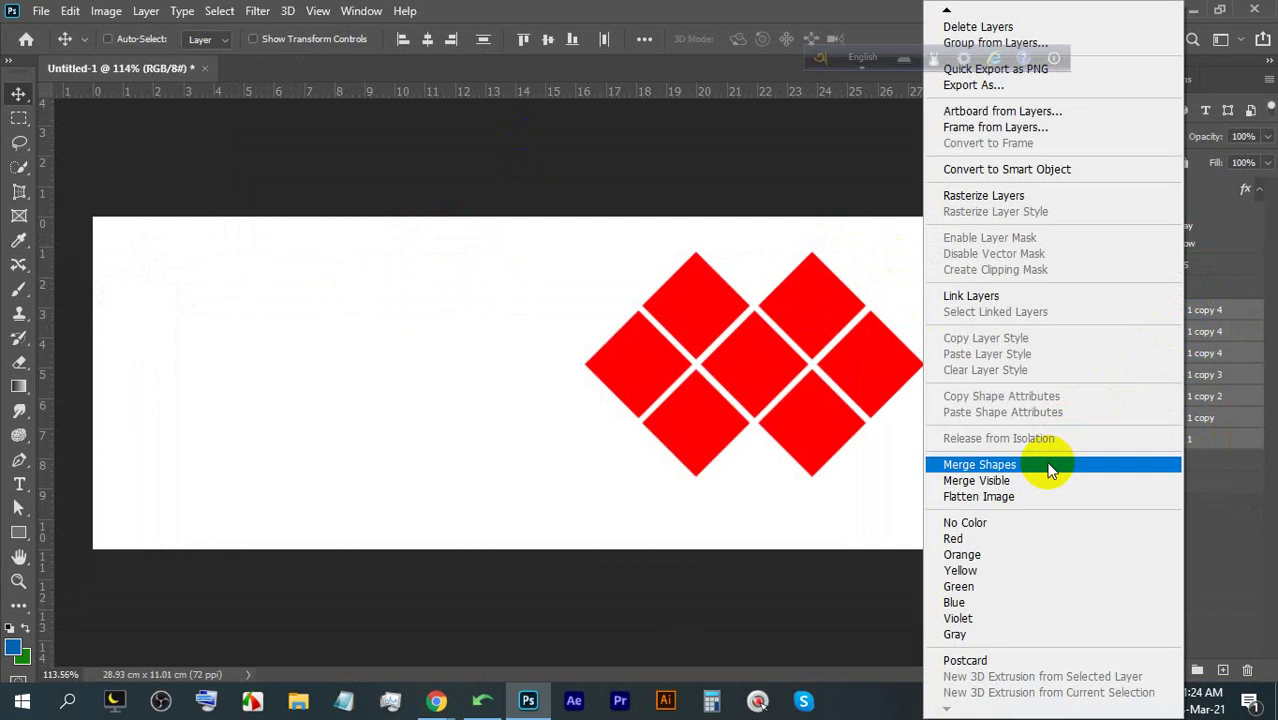
{"action": "left_click", "coordinate": [1050, 466]}
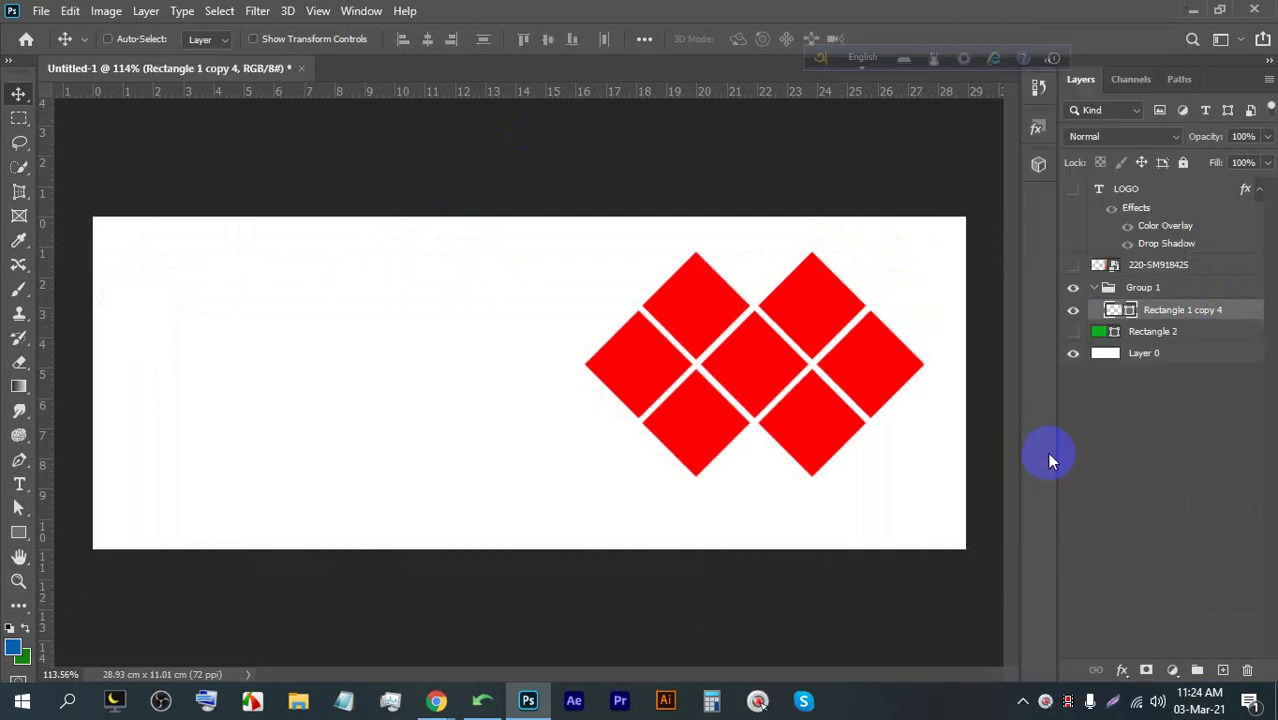
{"action": "key", "text": "ctrl"}
{"action": "key", "text": "ctrl+z"}
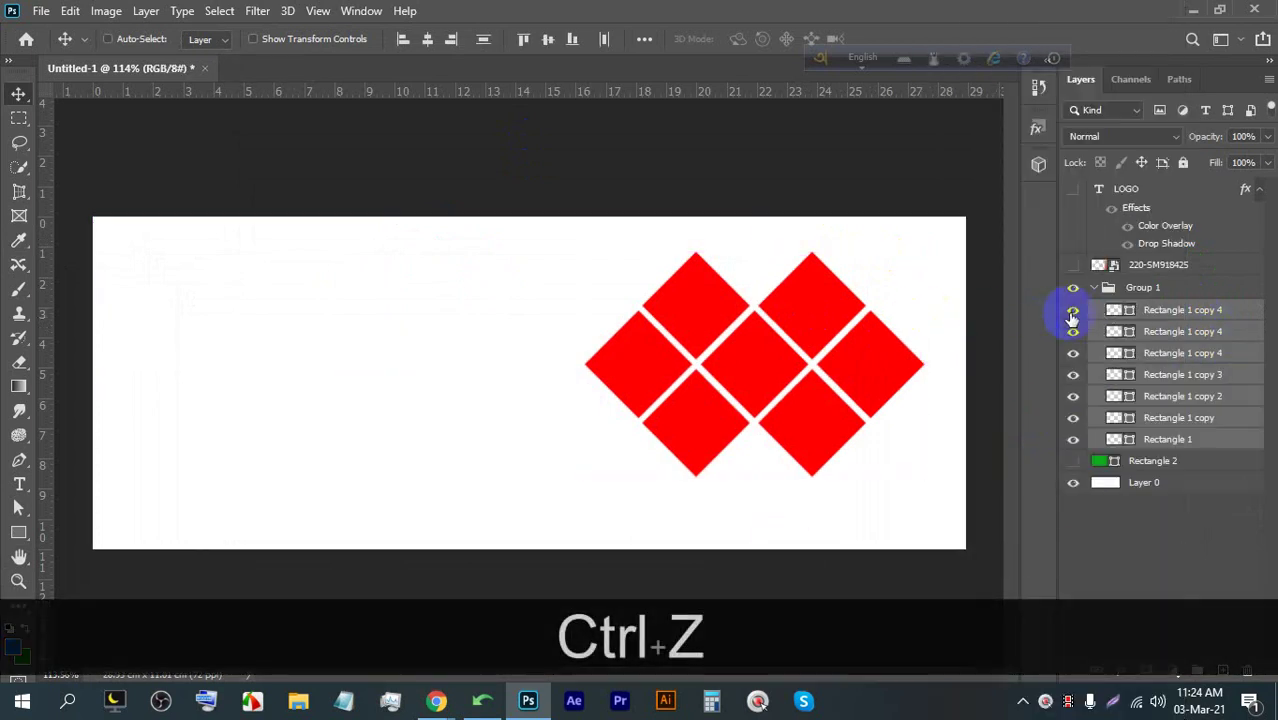
Rasterize all seven selected rectangle layers inside Group 1 and collapse the group
{"action": "right_click", "coordinate": [1174, 340]}
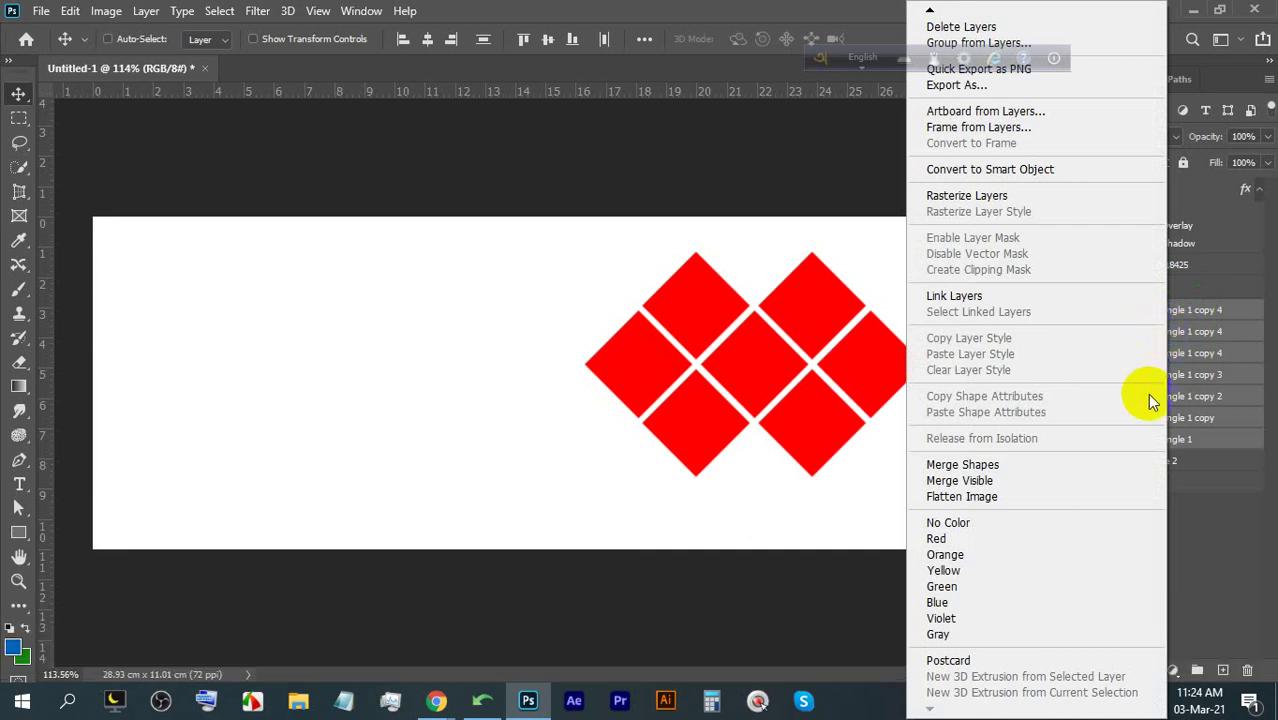
{"action": "left_click", "coordinate": [1030, 198]}
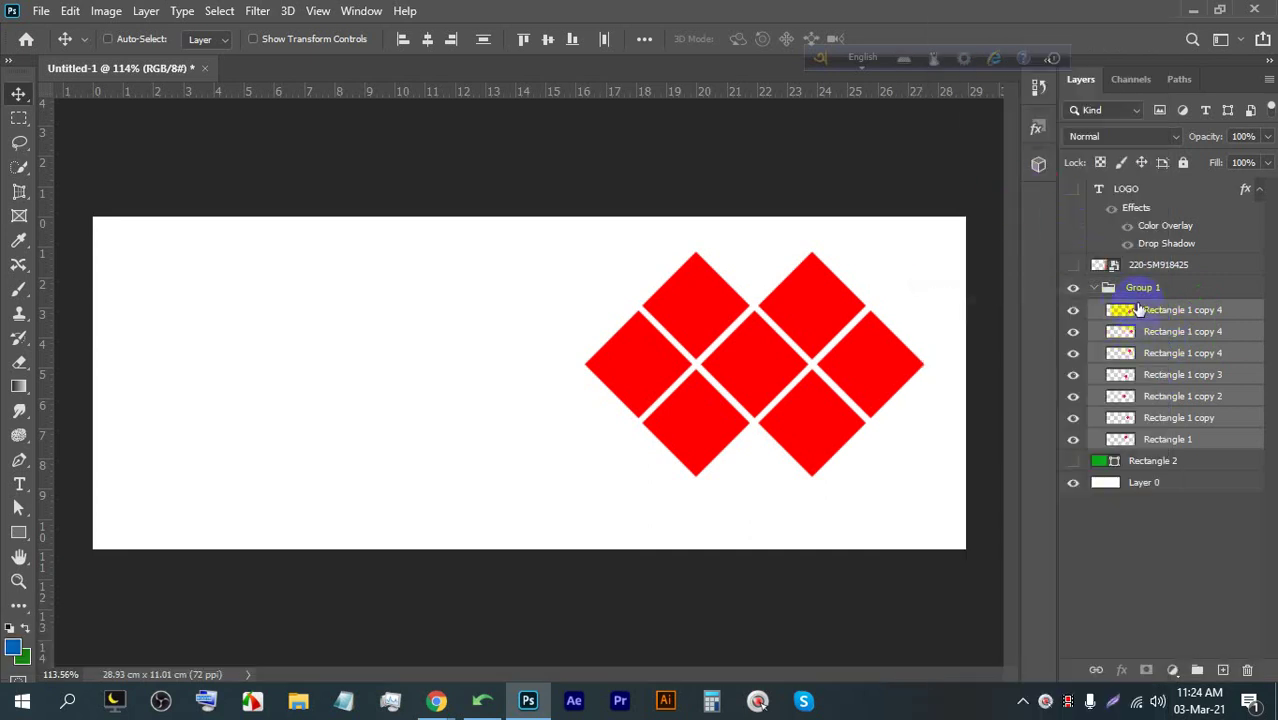
{"action": "left_click", "coordinate": [1096, 288]}
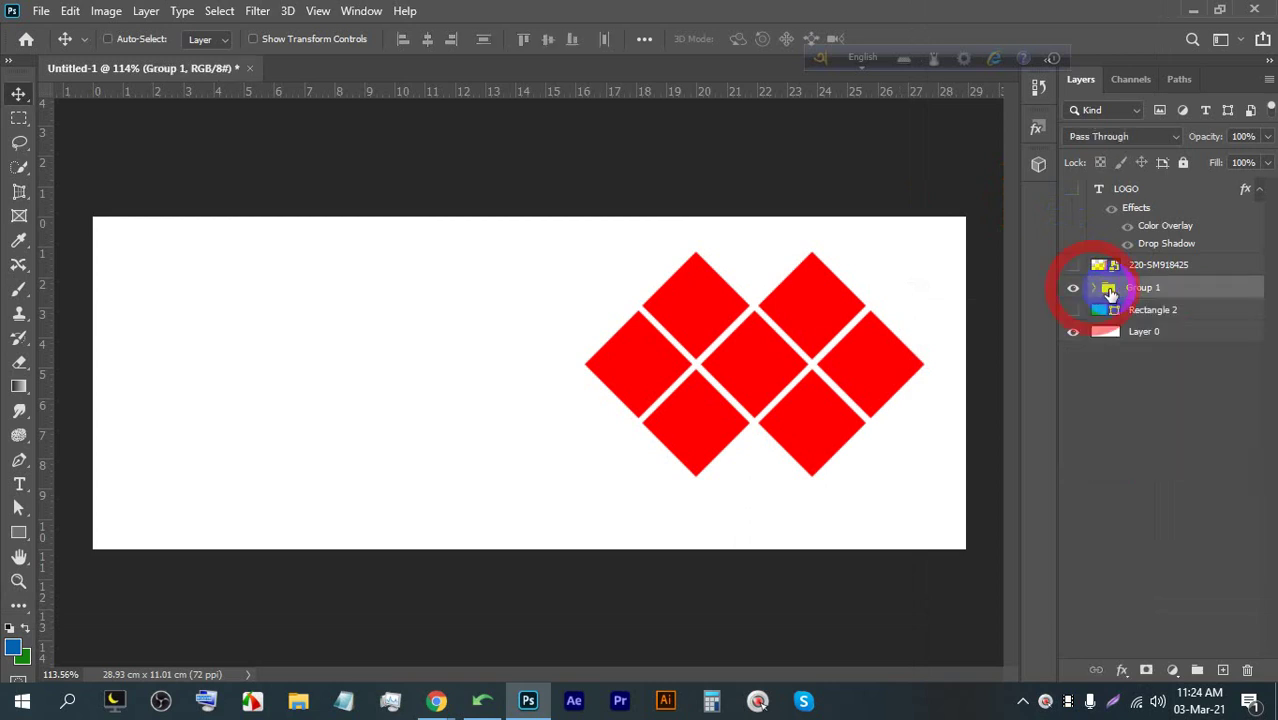
Add an outside Stroke of 1 px to Group 1, coloured with the red ff0000 sampled from the diamonds
{"action": "double_click", "coordinate": [1180, 288]}
{"action": "left_click_drag", "start_coordinate": [559, 220], "coordinate": [1128, 474]}
{"action": "left_click_drag", "start_coordinate": [793, 474], "coordinate": [905, 203]}
{"action": "left_click", "coordinate": [862, 367]}
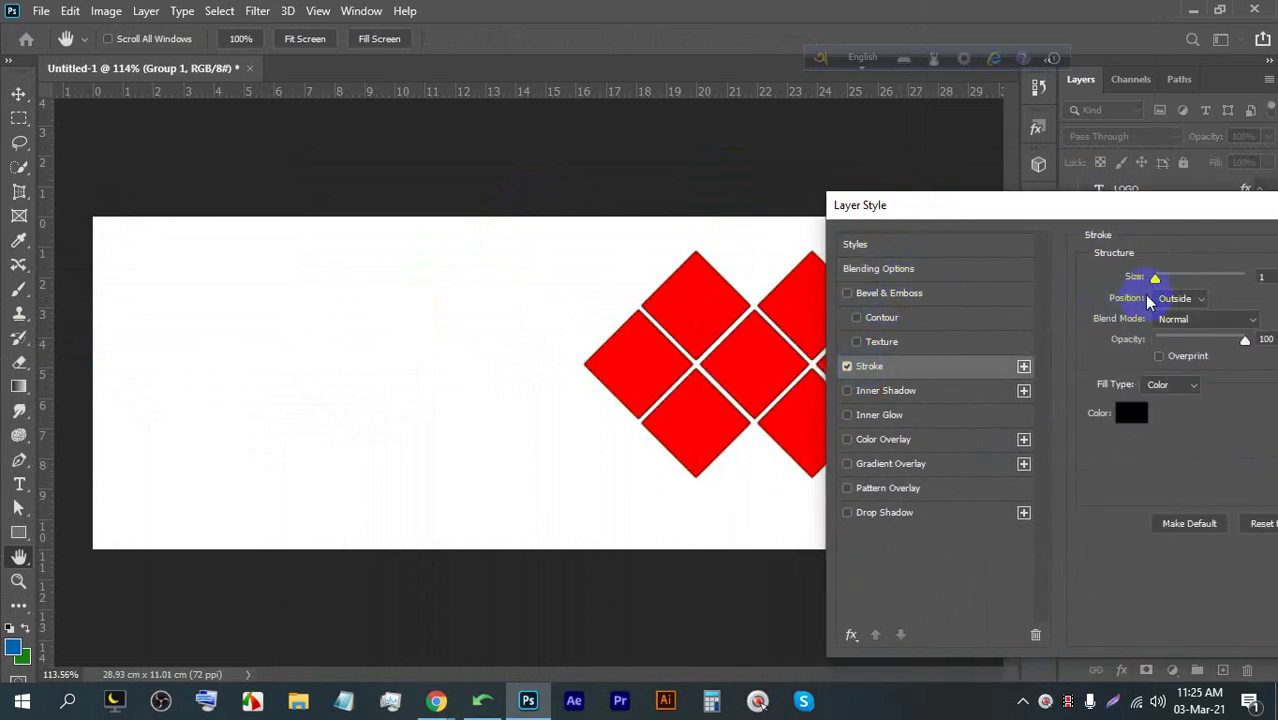
{"action": "left_click_drag", "start_coordinate": [1155, 280], "coordinate": [1156, 278]}
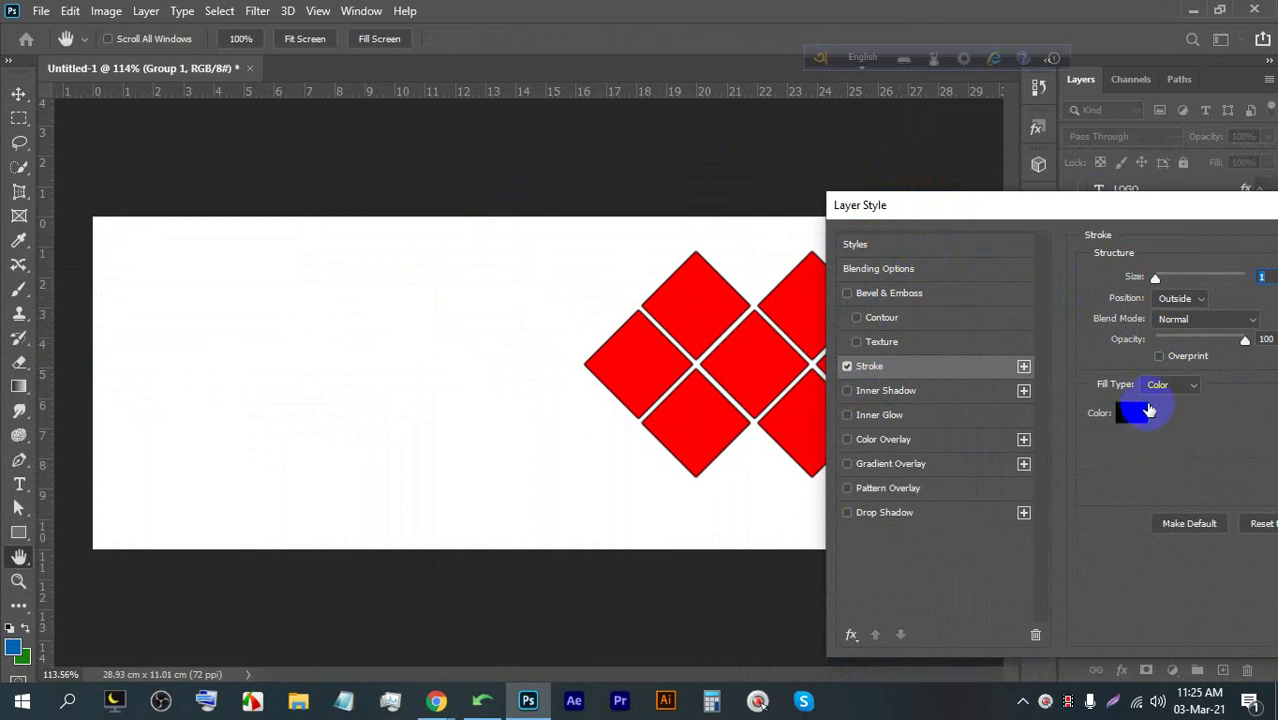
{"action": "left_click", "coordinate": [1147, 412]}
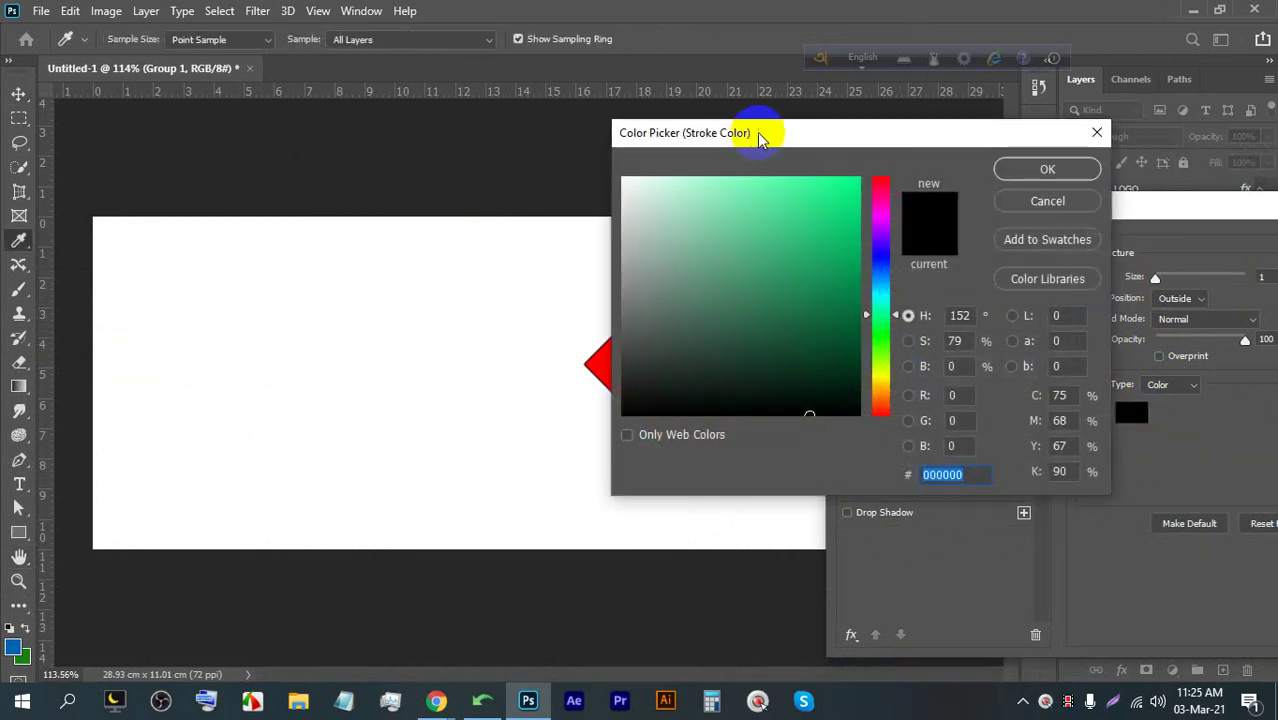
{"action": "left_click_drag", "start_coordinate": [762, 129], "coordinate": [922, 137]}
{"action": "left_click", "coordinate": [704, 277]}
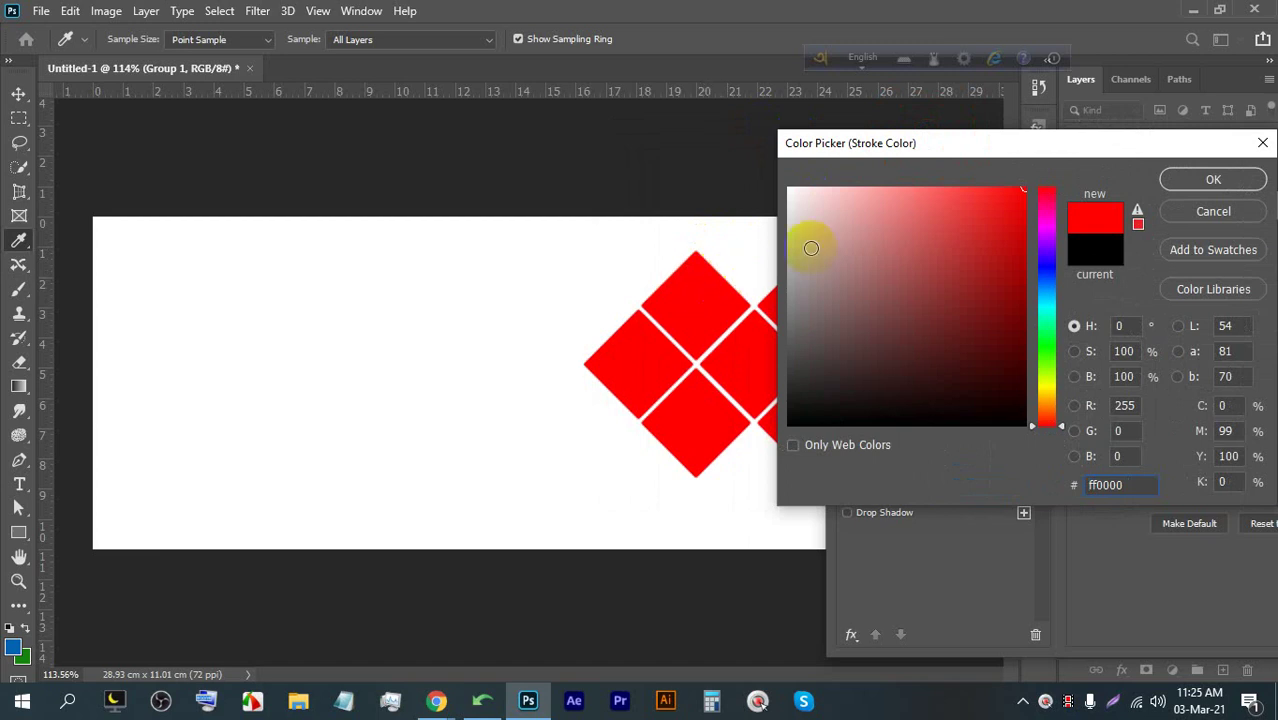
{"action": "left_click", "coordinate": [1187, 180]}
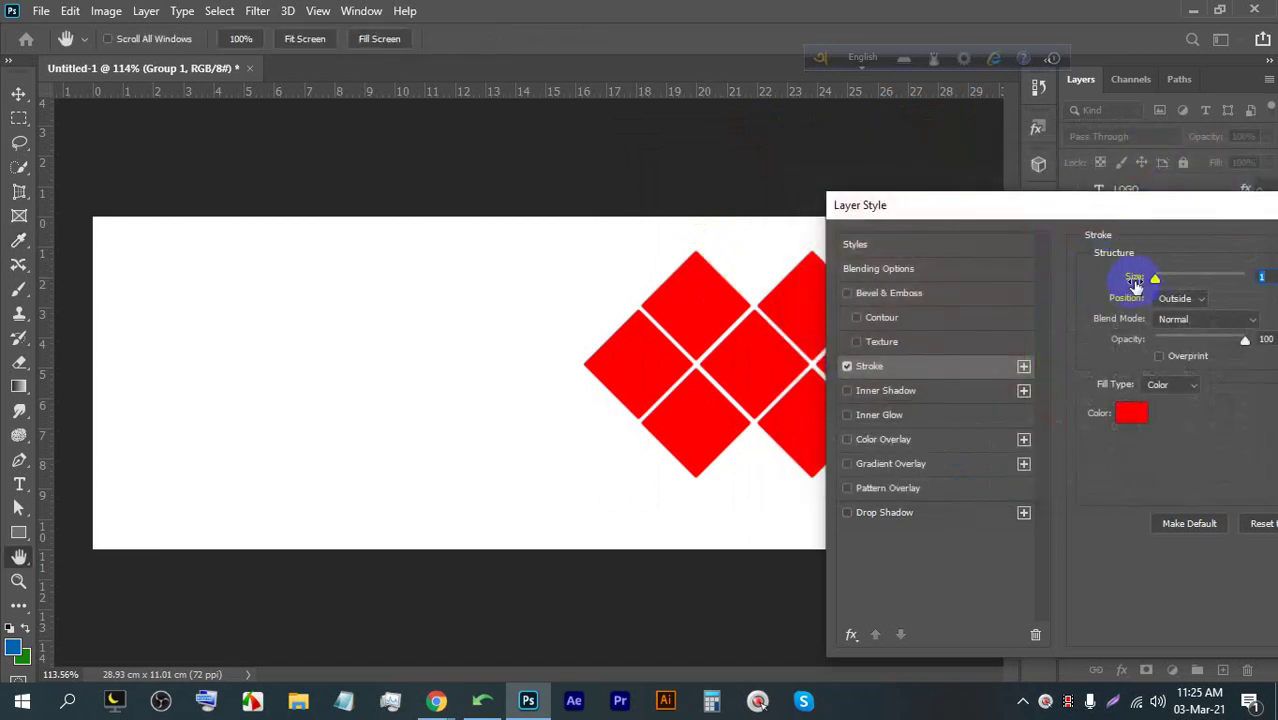
Set Group 1's stroke size to 4 px and its colour to light red f87373, and apply the layer style
{"action": "left_click_drag", "start_coordinate": [1157, 283], "coordinate": [1161, 285]}
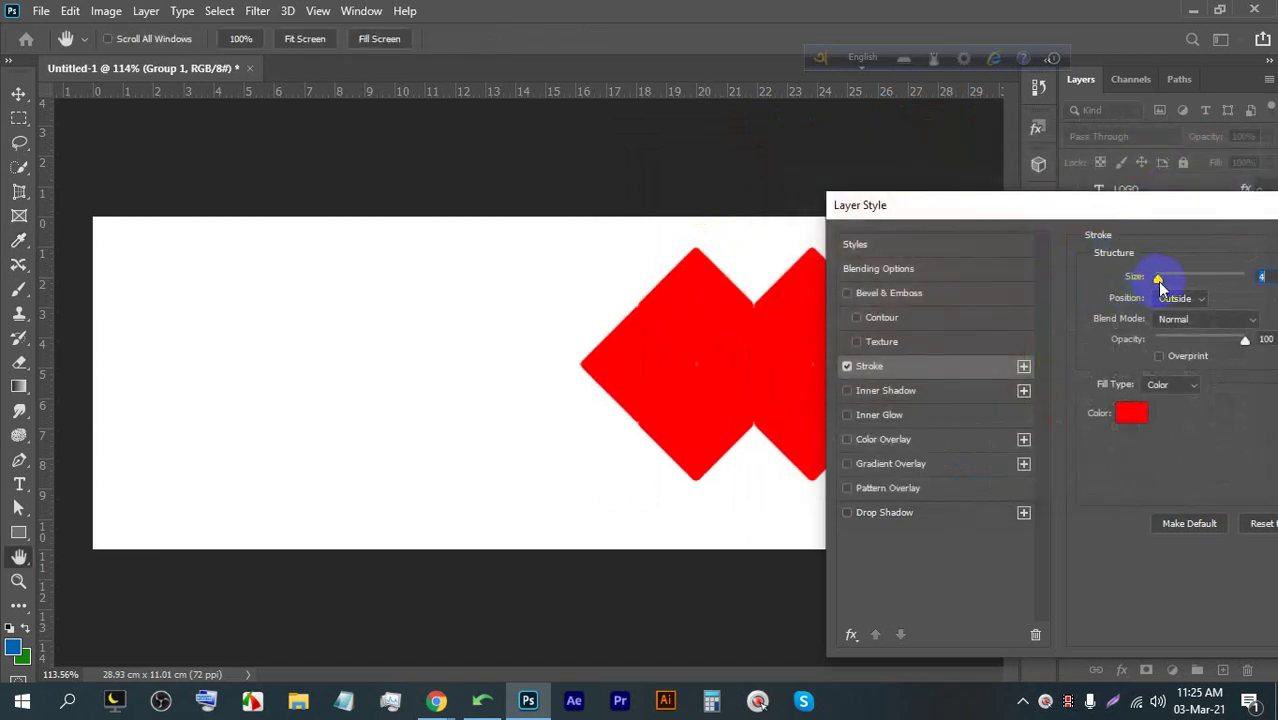
{"action": "left_click", "coordinate": [1132, 410]}
{"action": "left_click", "coordinate": [988, 269]}
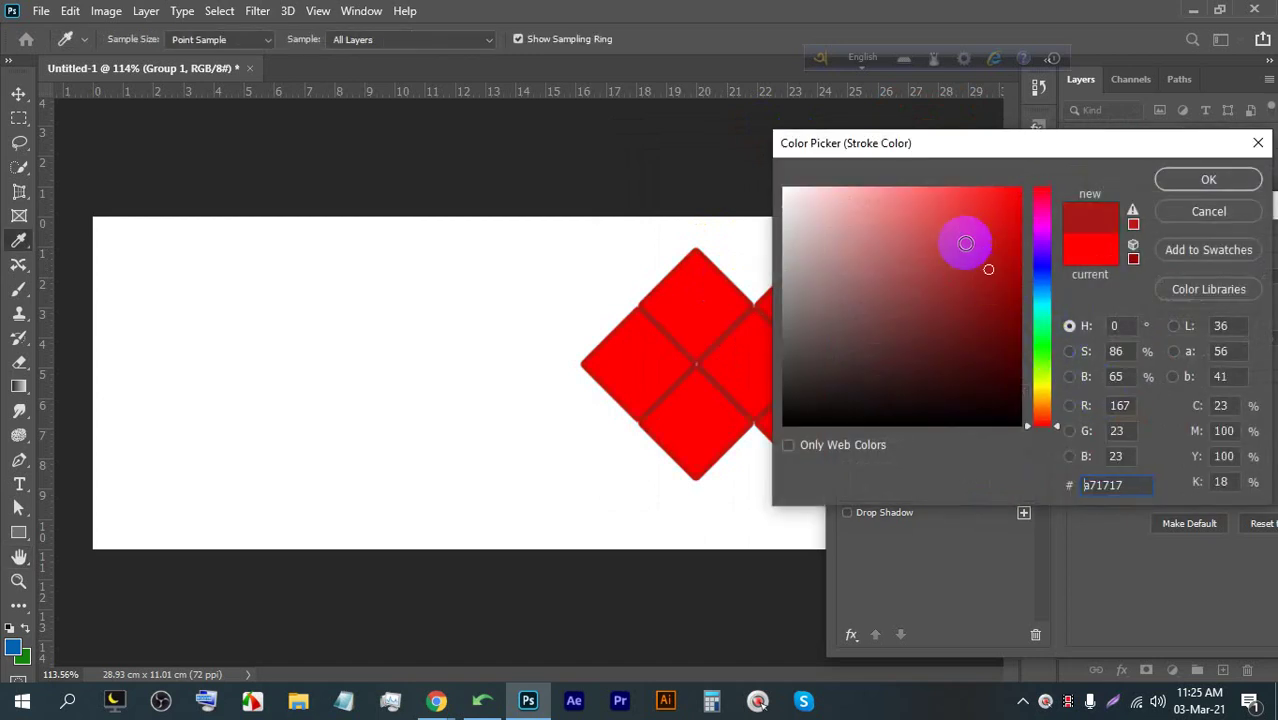
{"action": "left_click", "coordinate": [979, 207]}
{"action": "left_click_drag", "start_coordinate": [981, 200], "coordinate": [914, 193]}
{"action": "left_click", "coordinate": [1200, 179]}
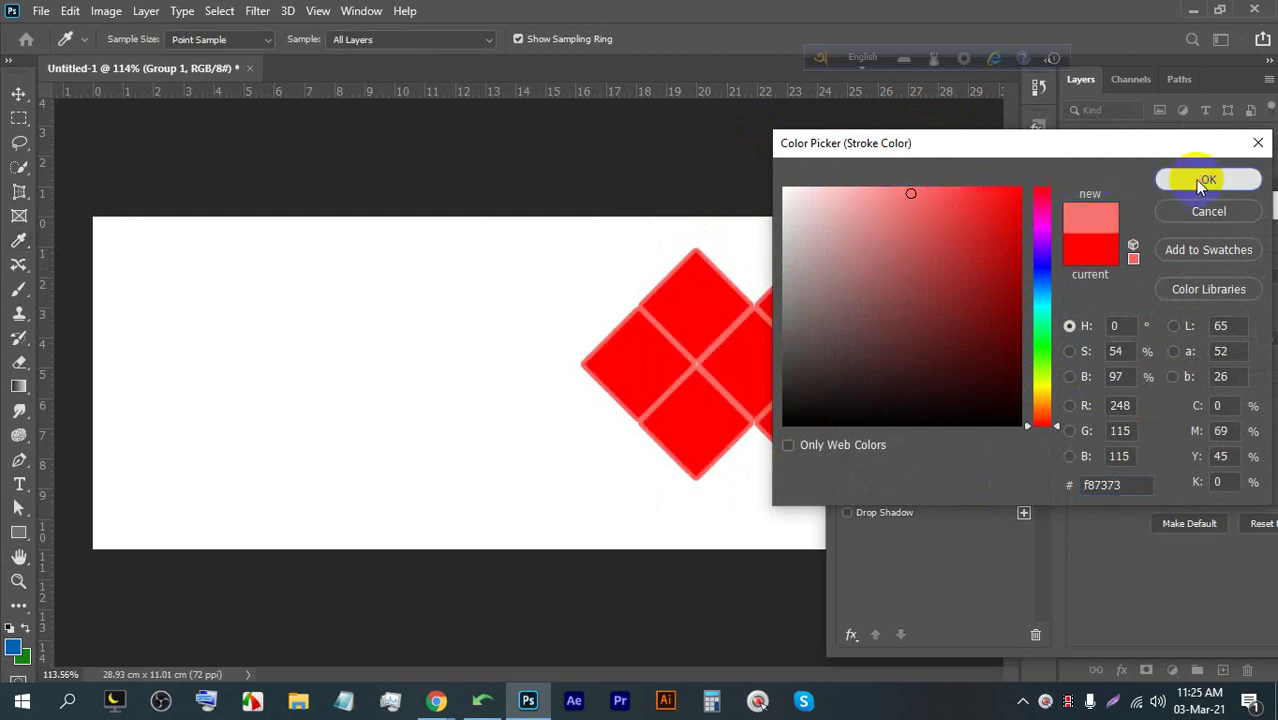
{"action": "left_click_drag", "start_coordinate": [1158, 280], "coordinate": [1158, 279]}
{"action": "mouse_move", "coordinate": [1175, 201]}
{"action": "left_mouse_down"}
{"action": "mouse_move", "coordinate": [1042, 201]}
{"action": "mouse_move", "coordinate": [853, 331]}
{"action": "left_mouse_up"}
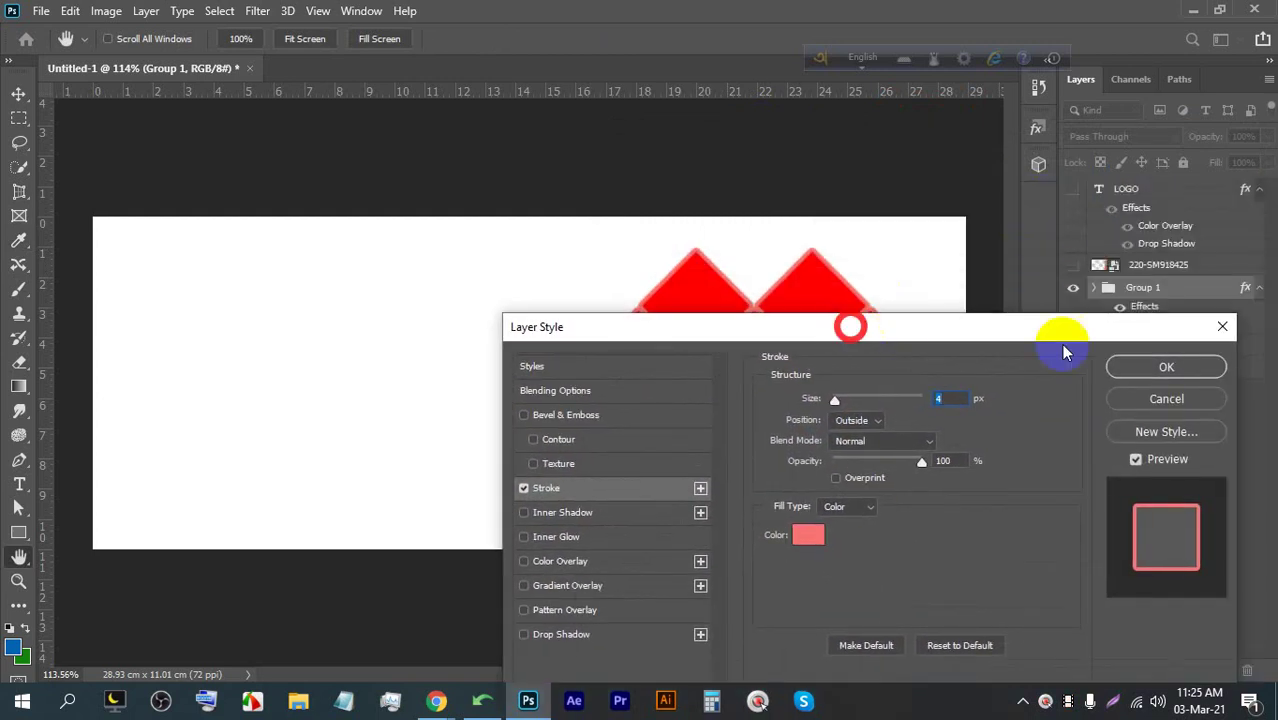
{"action": "left_click", "coordinate": [1160, 367]}
Show the photo layer 220-SM918425 again and clip it to Group 1 with a clipping mask
{"action": "left_click", "coordinate": [1071, 268]}
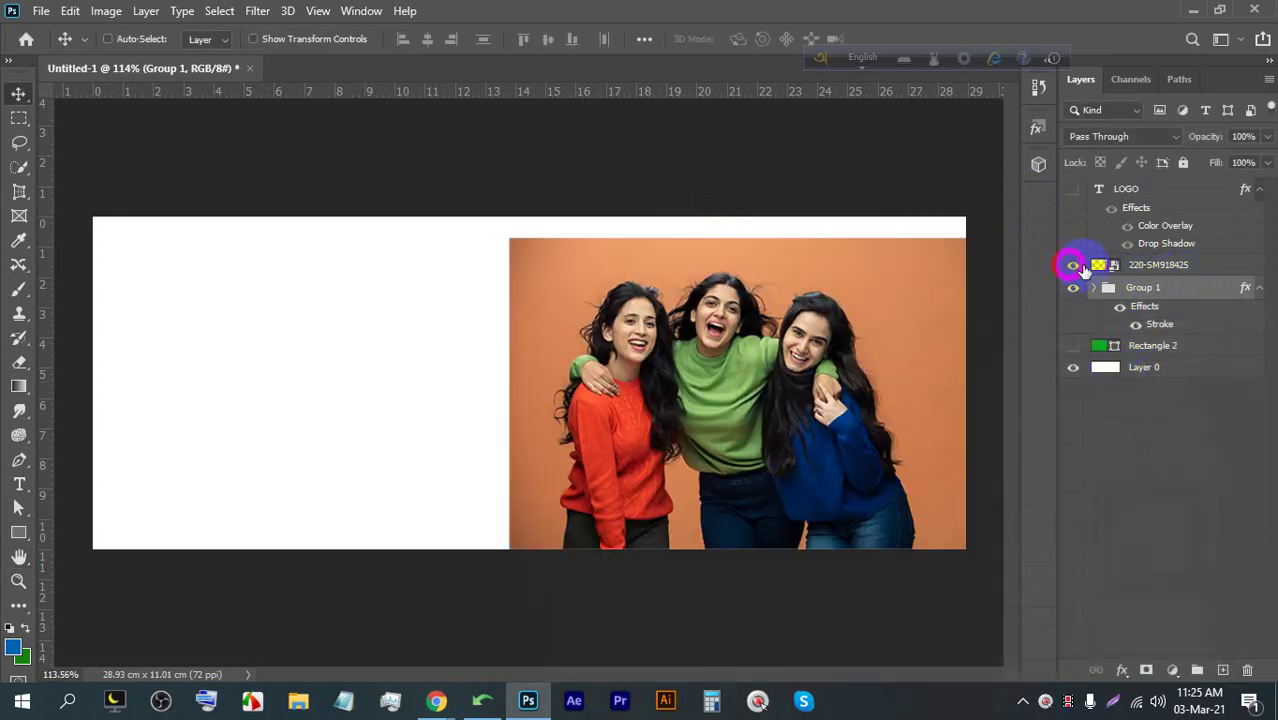
{"action": "left_click", "coordinate": [1196, 266]}
{"action": "right_click", "coordinate": [1196, 267]}
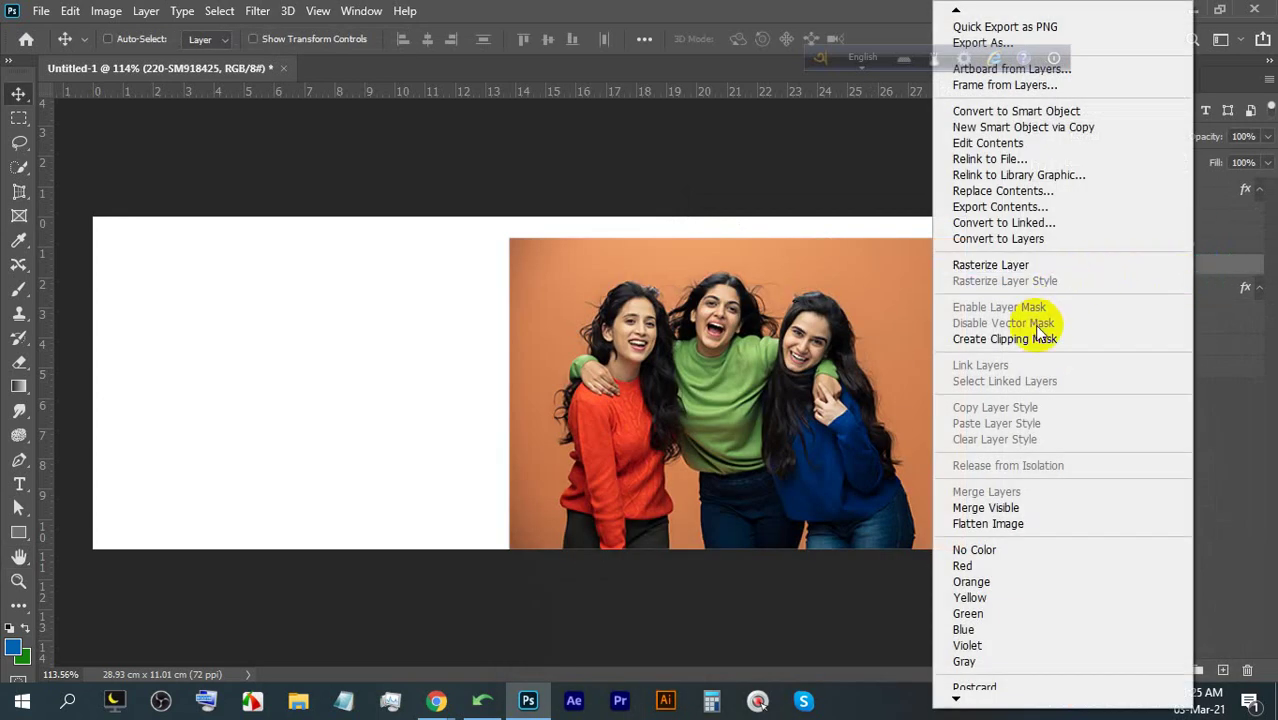
{"action": "left_click", "coordinate": [1004, 339]}
{"action": "scroll", "coordinate": [600, 312], "scroll_direction": "up", "scroll_amount": 3}
{"action": "scroll", "coordinate": [465, 294], "scroll_direction": "up", "scroll_amount": 1}
{"action": "scroll", "coordinate": [470, 294], "scroll_direction": "down", "scroll_amount": 1}
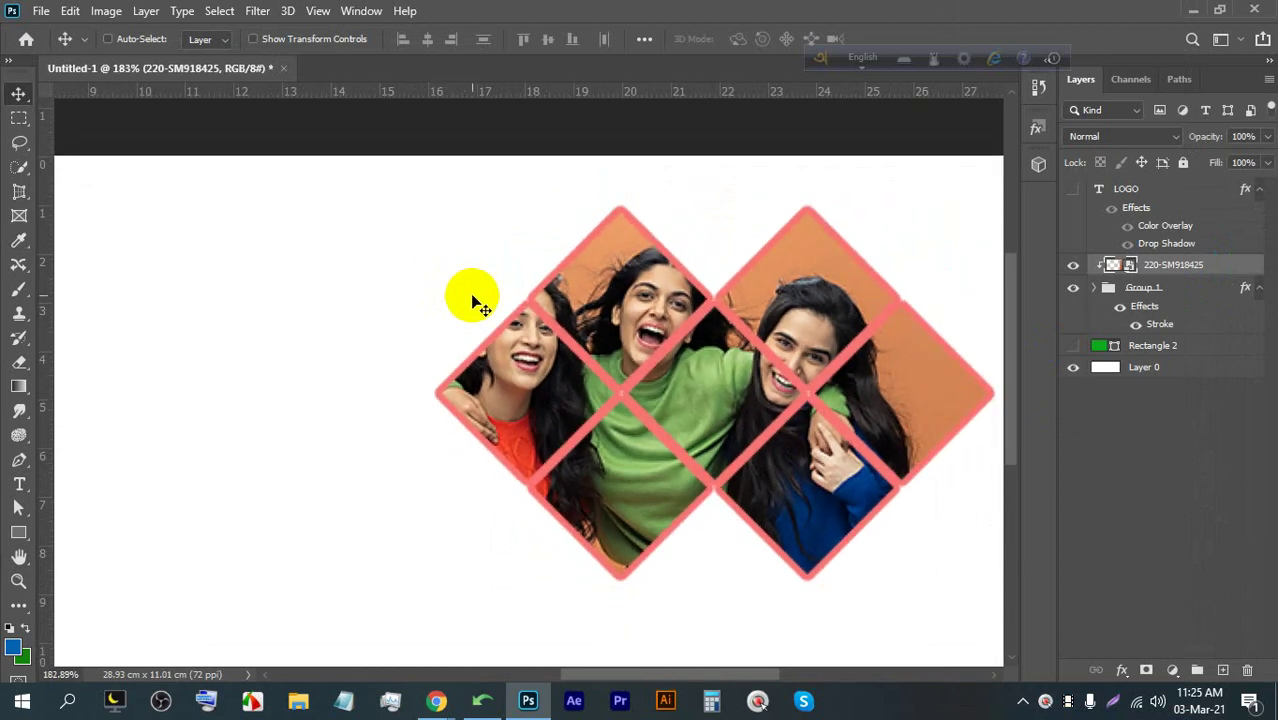
{"action": "left_click", "coordinate": [1199, 290]}
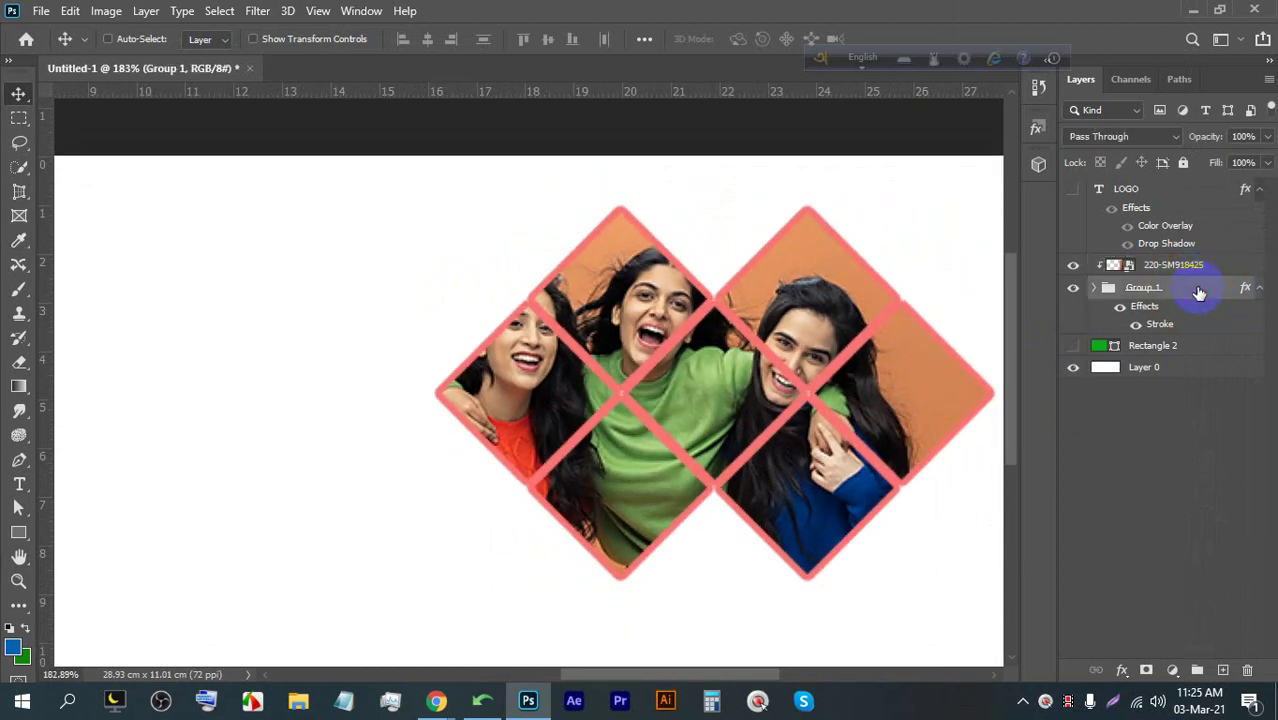
{"action": "double_click", "coordinate": [1117, 300]}
{"action": "left_click_drag", "start_coordinate": [813, 238], "coordinate": [1085, 205]}
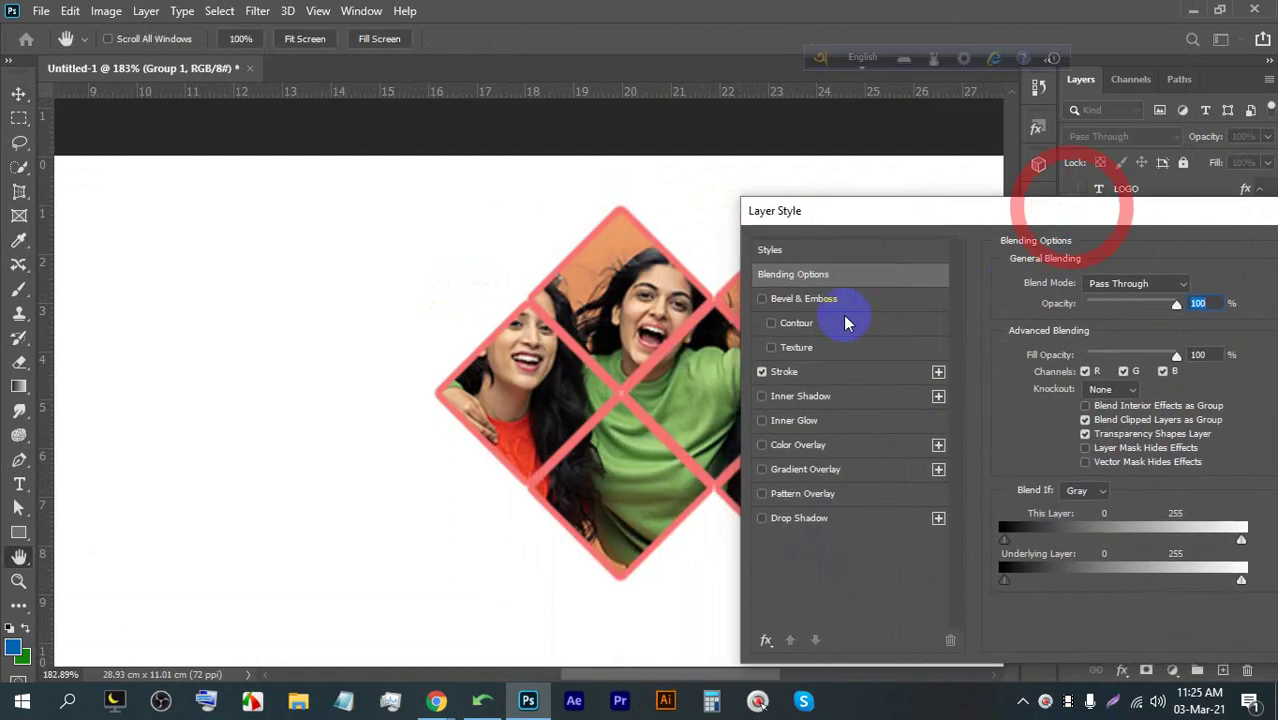
{"action": "left_click", "coordinate": [763, 373]}
{"action": "left_click_drag", "start_coordinate": [1004, 208], "coordinate": [535, 216]}
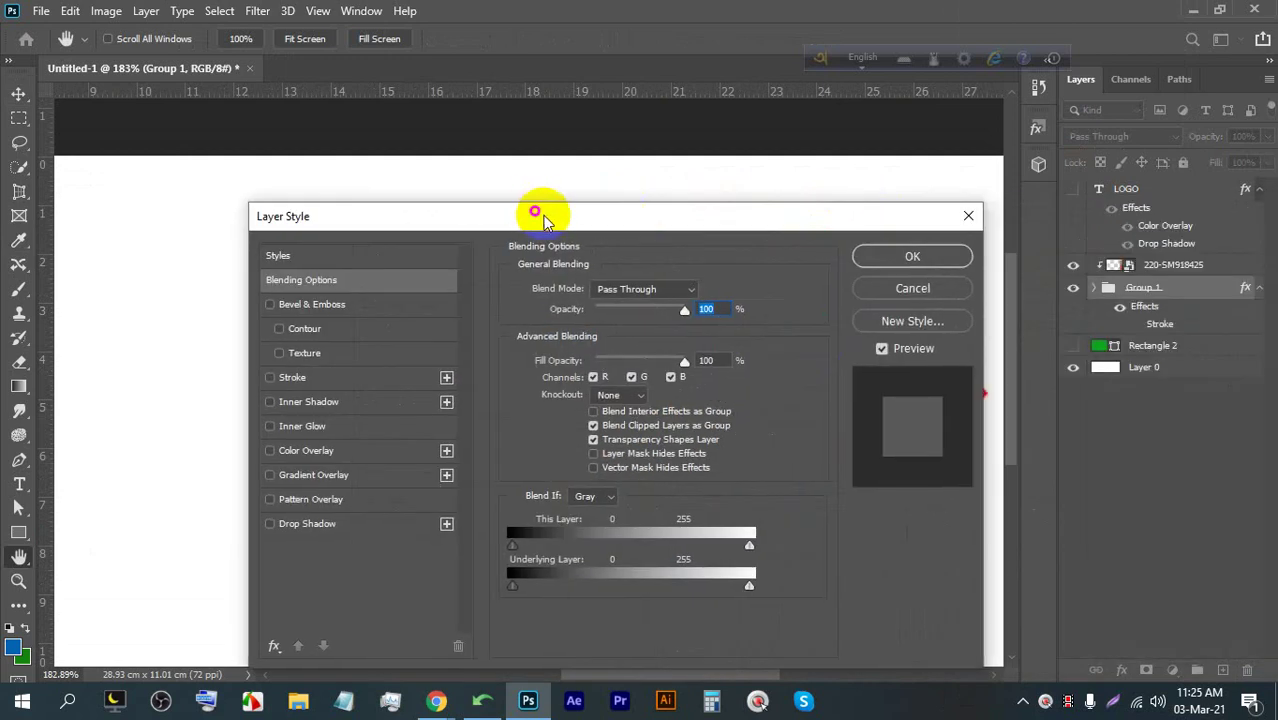
{"action": "left_click", "coordinate": [907, 300]}
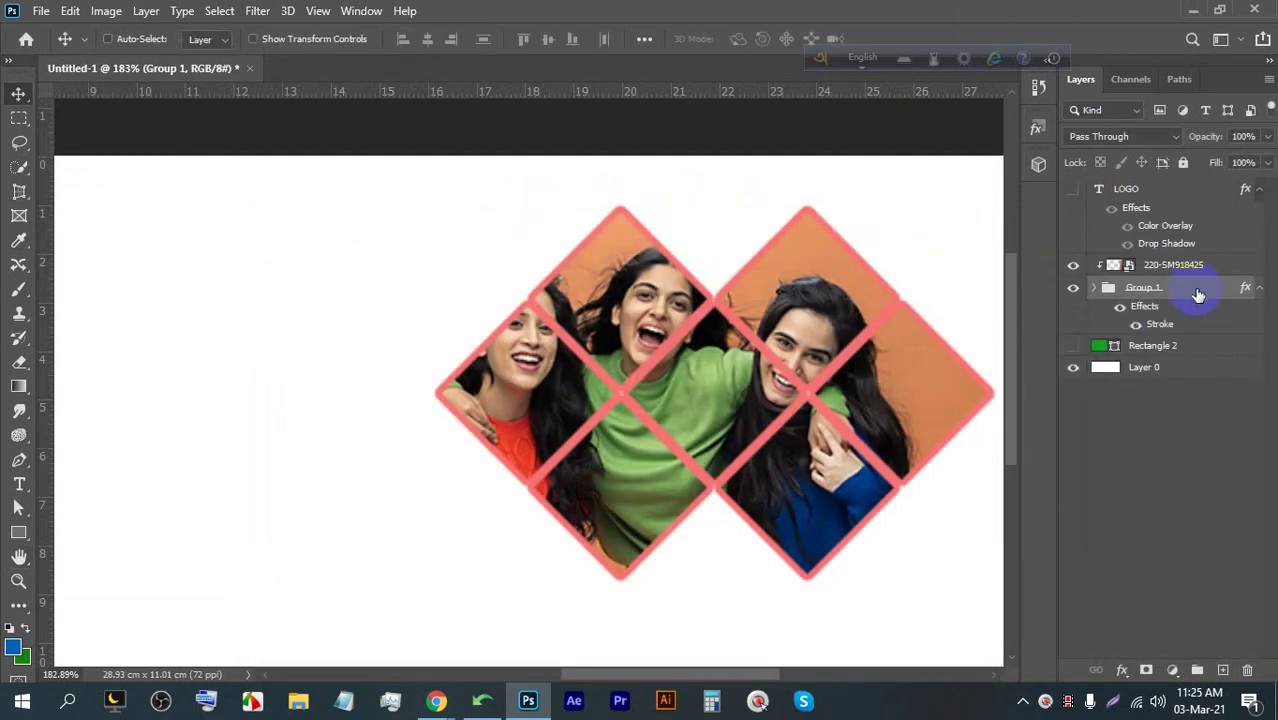
Hide the layer effects of Group 1 so the diamonds have no stroke
{"action": "left_click", "coordinate": [1120, 311]}
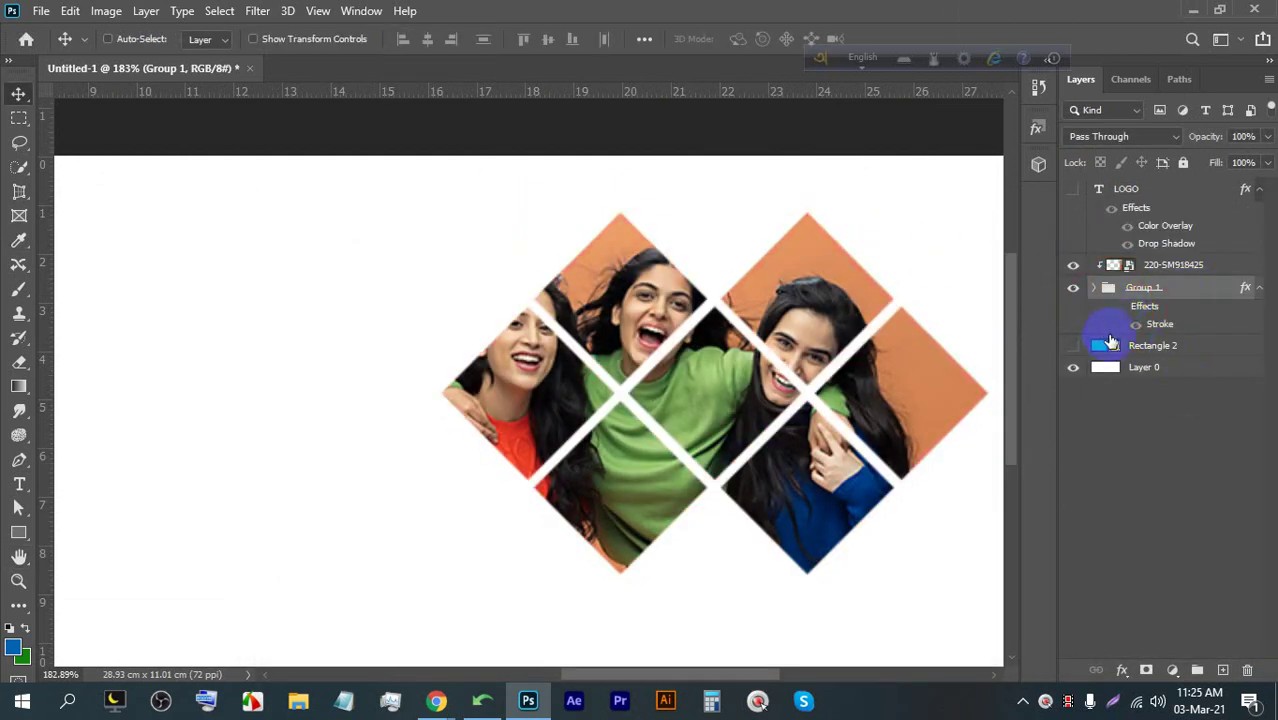
{"action": "scroll", "coordinate": [827, 196], "scroll_direction": "down", "scroll_amount": 4}
{"action": "scroll", "coordinate": [237, 346], "scroll_direction": "up", "scroll_amount": 2}
{"action": "scroll", "coordinate": [342, 334], "scroll_direction": "down", "scroll_amount": 2}
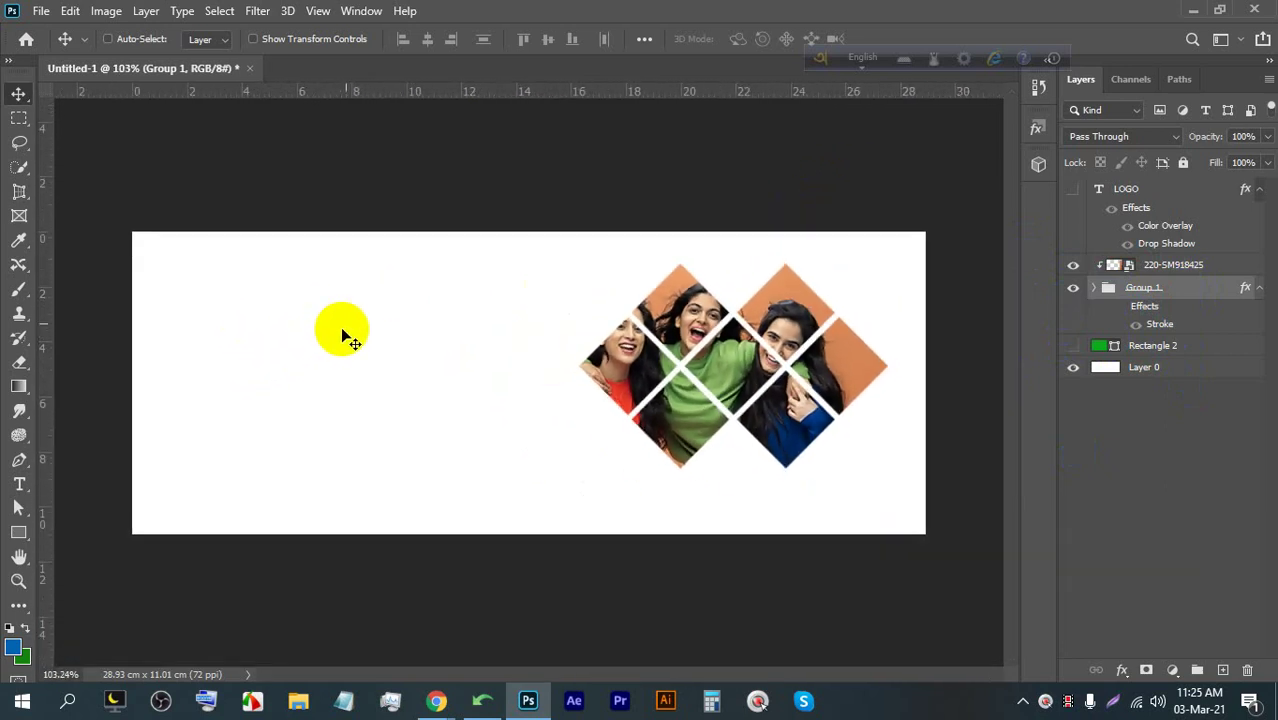
{"action": "scroll", "coordinate": [668, 368], "scroll_direction": "up", "scroll_amount": 1}
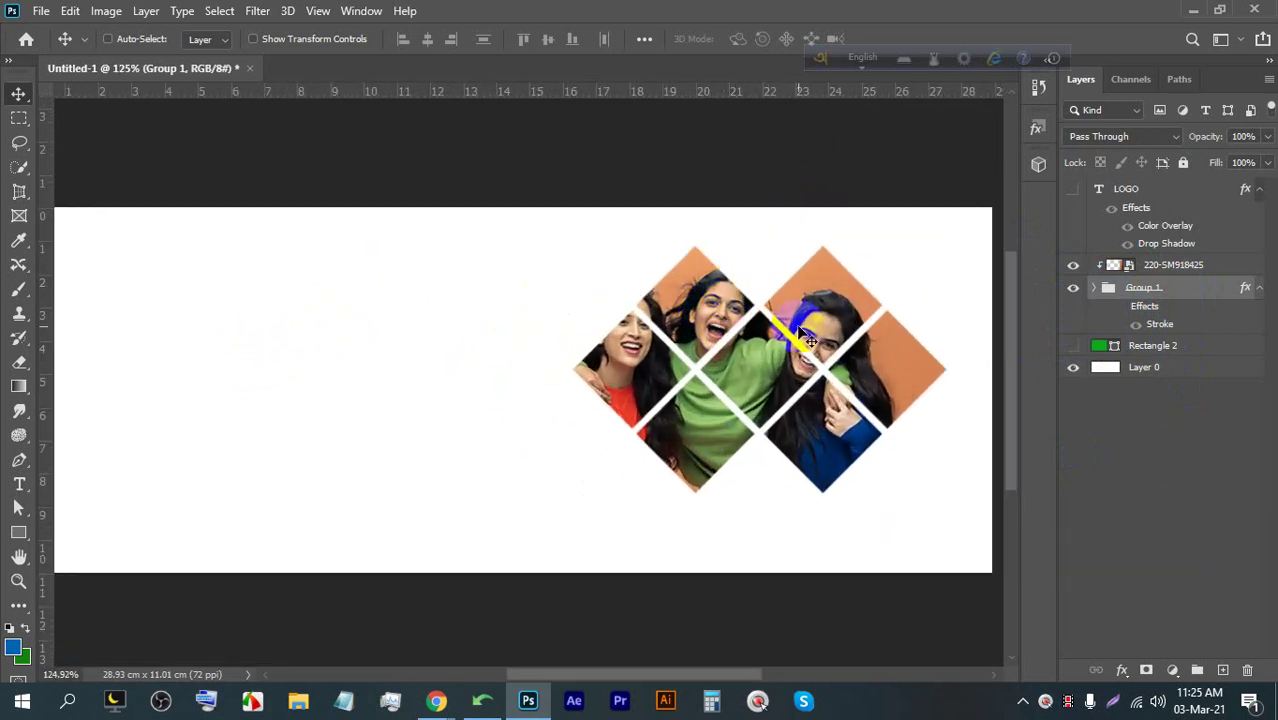
{"action": "scroll", "coordinate": [617, 307], "scroll_direction": "down", "scroll_amount": 1}
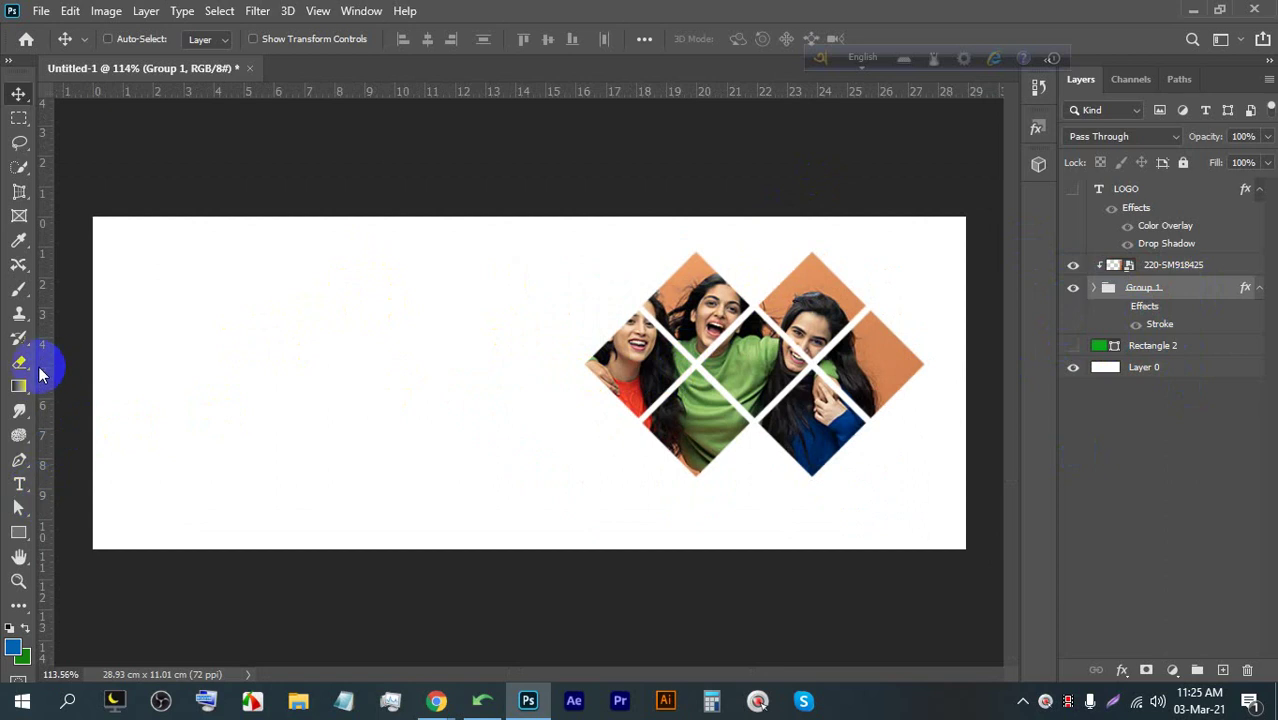
Show the Rectangle 2 layer and scale it to about 102.24% so it covers the whole canvas
{"action": "left_click", "coordinate": [1075, 347]}
{"action": "scroll", "coordinate": [428, 379], "scroll_direction": "down", "scroll_amount": 1}
{"action": "key", "text": "ctrl+t"}
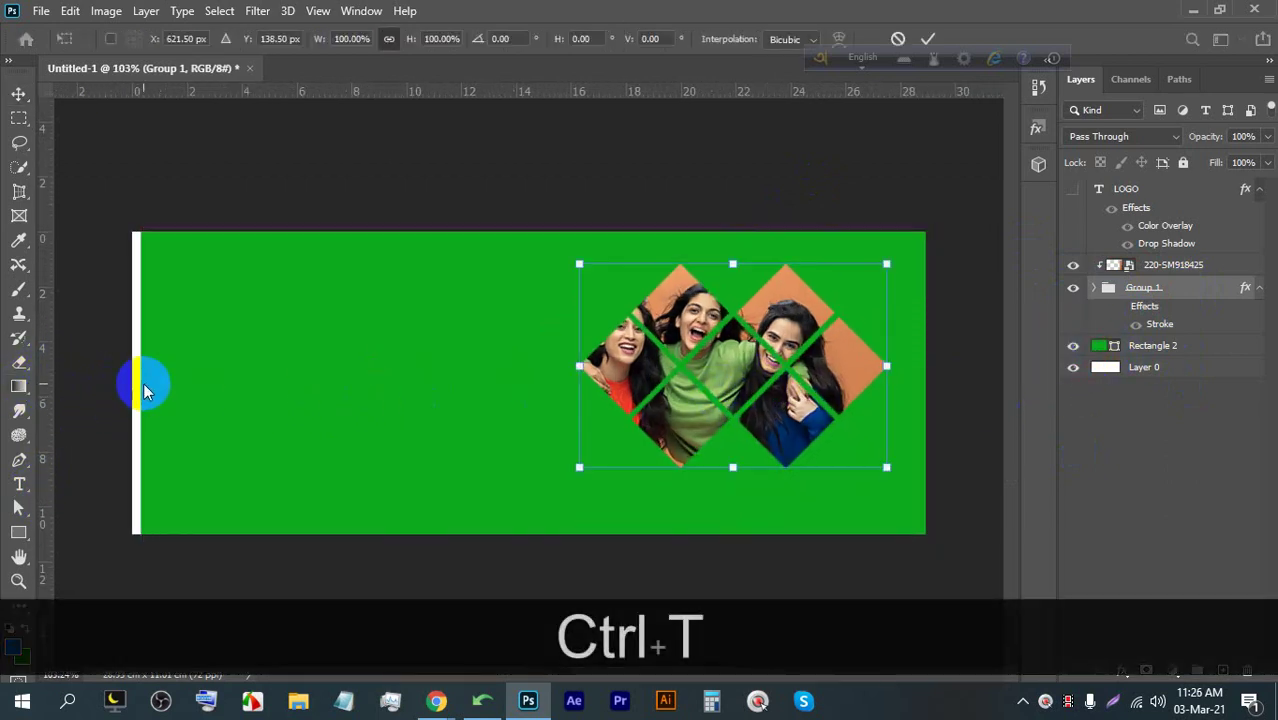
{"action": "left_click", "coordinate": [898, 39]}
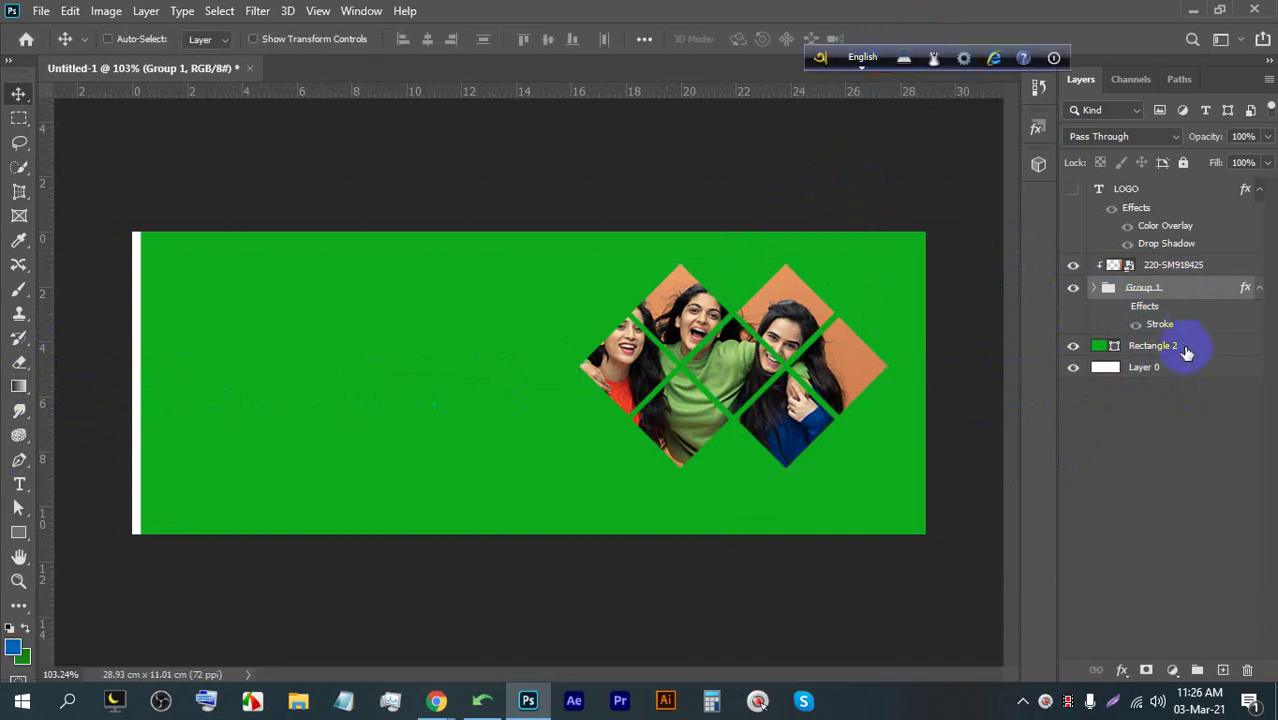
{"action": "left_click", "coordinate": [1170, 346]}
{"action": "key", "text": "ctrl+t"}
{"action": "left_click_drag", "start_coordinate": [137, 381], "coordinate": [121, 384]}
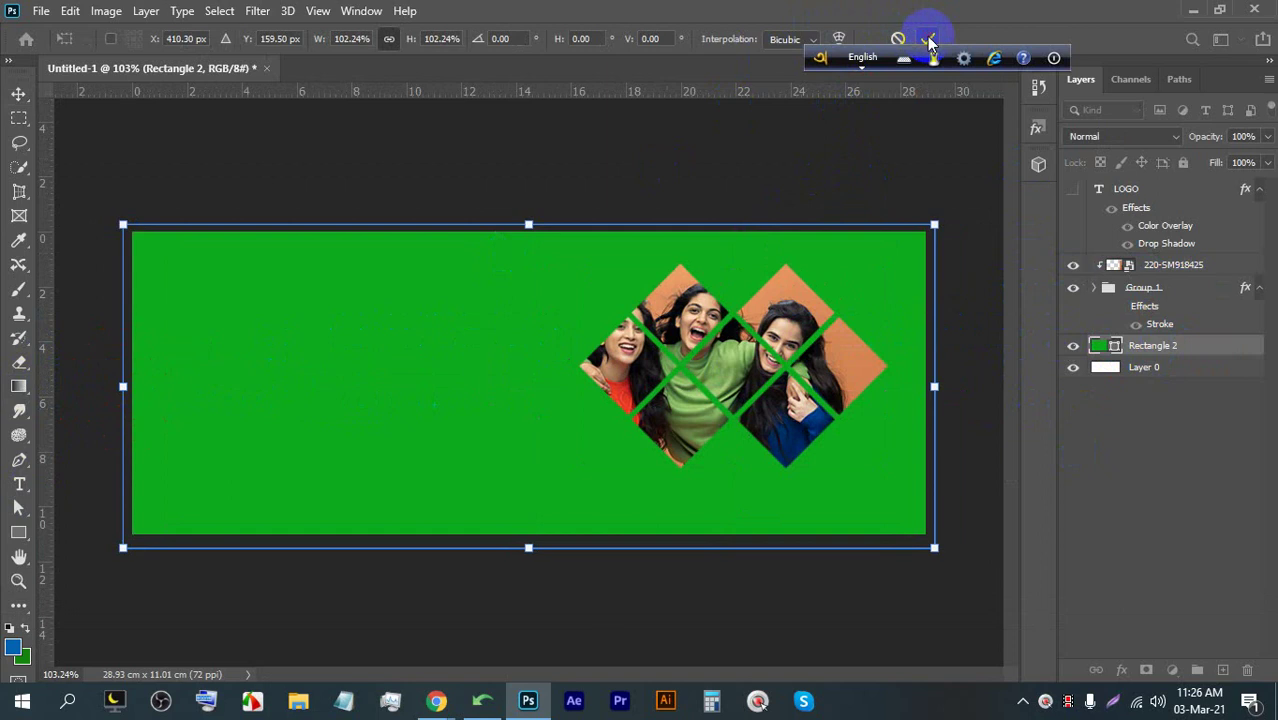
{"action": "left_click", "coordinate": [928, 39]}
Change Rectangle 2's fill to a linear gradient and recolour its yellow colour stop to f65661
{"action": "left_click", "coordinate": [19, 532]}
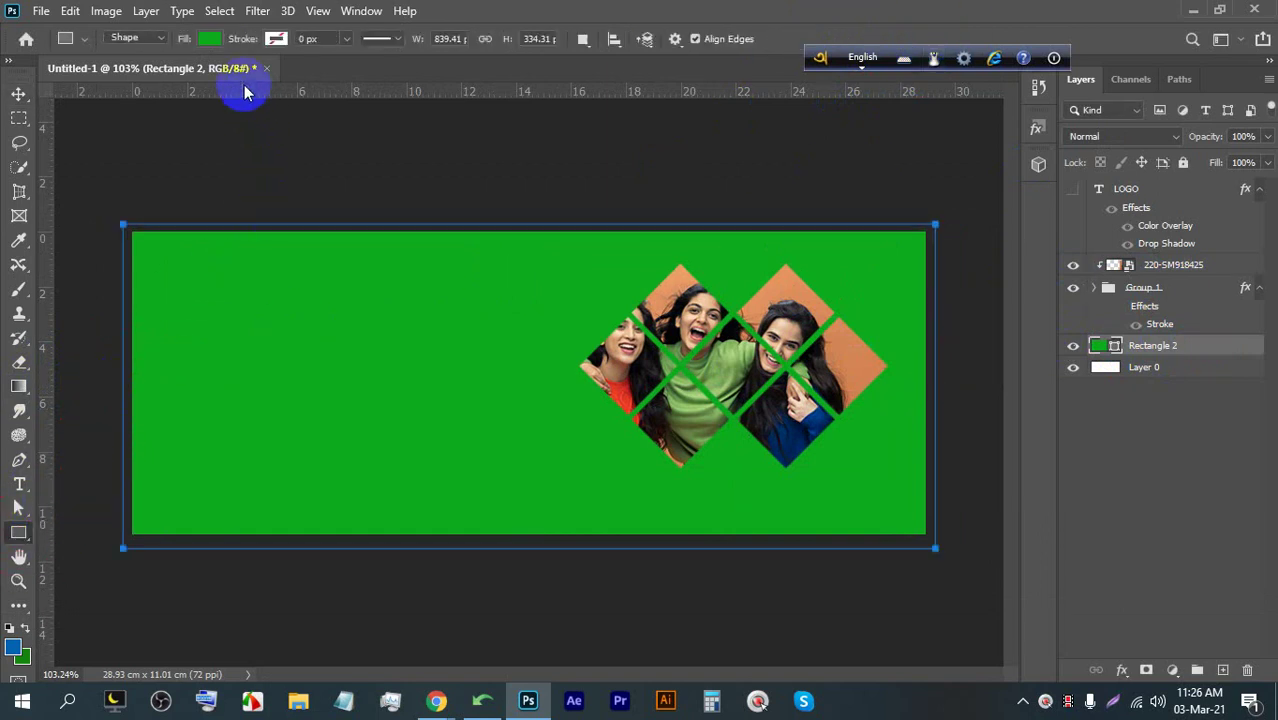
{"action": "left_click", "coordinate": [208, 38]}
{"action": "left_click", "coordinate": [165, 75]}
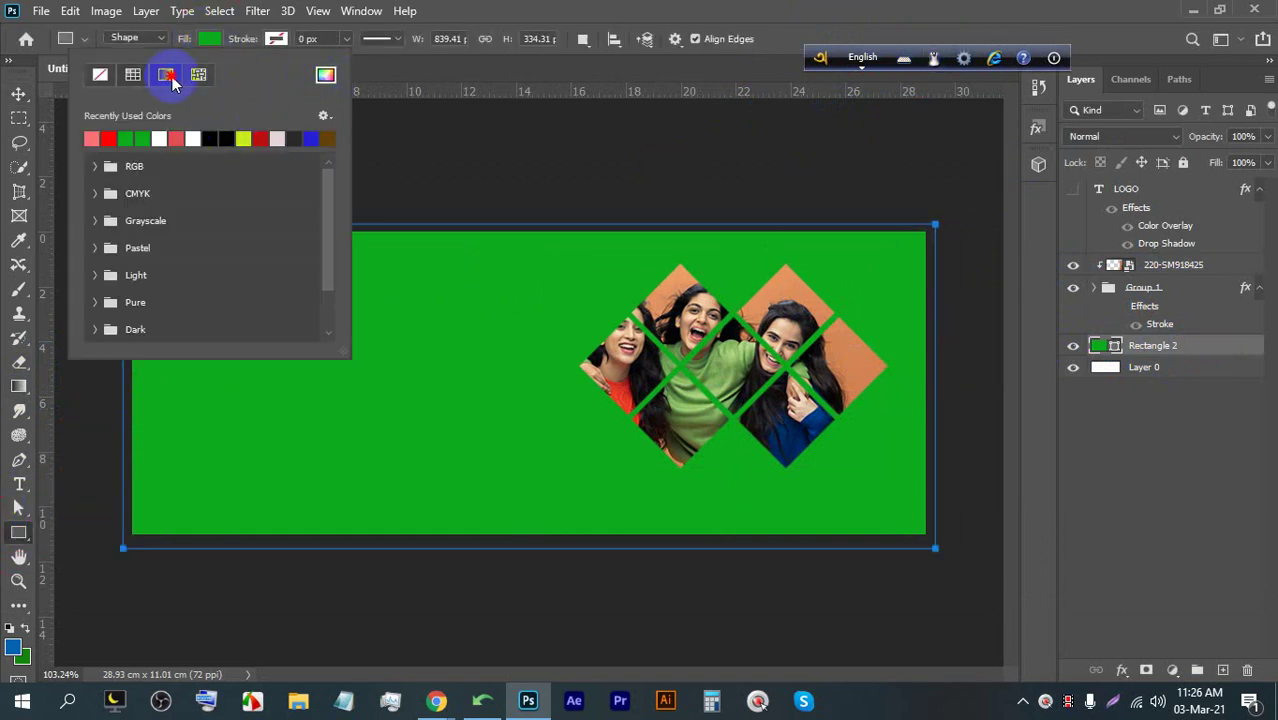
{"action": "left_click", "coordinate": [142, 139]}
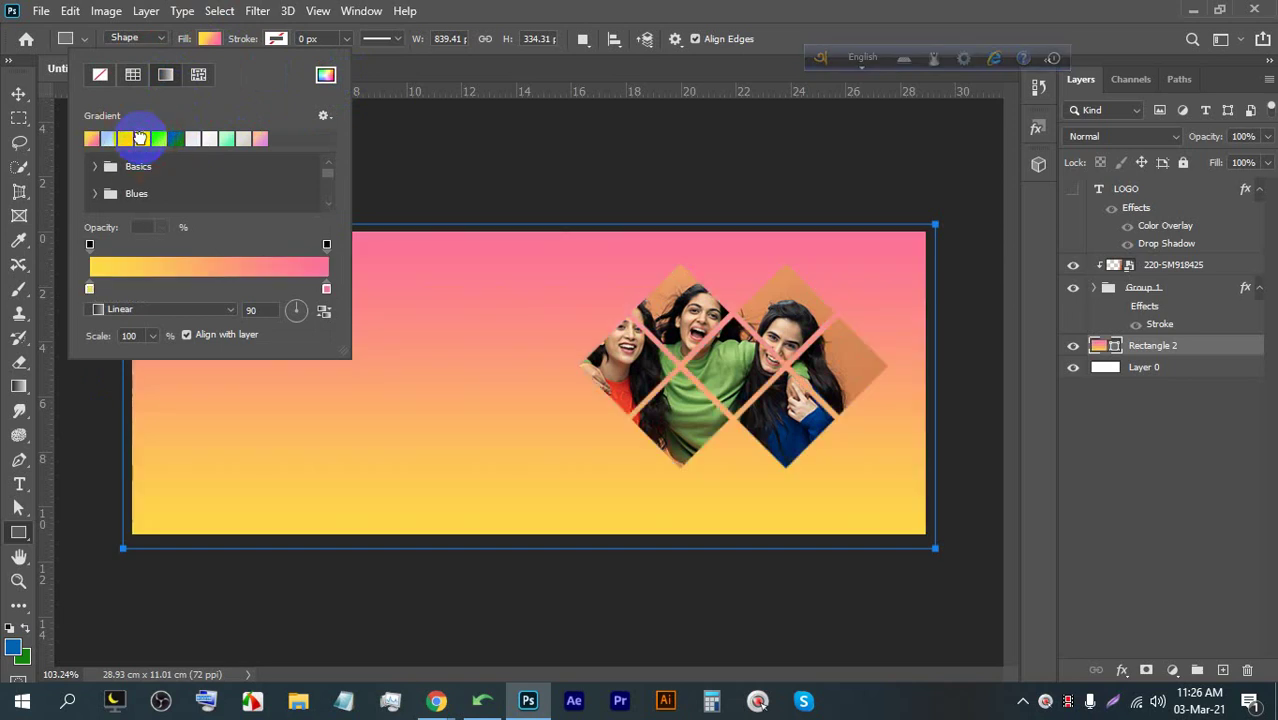
{"action": "double_click", "coordinate": [89, 289]}
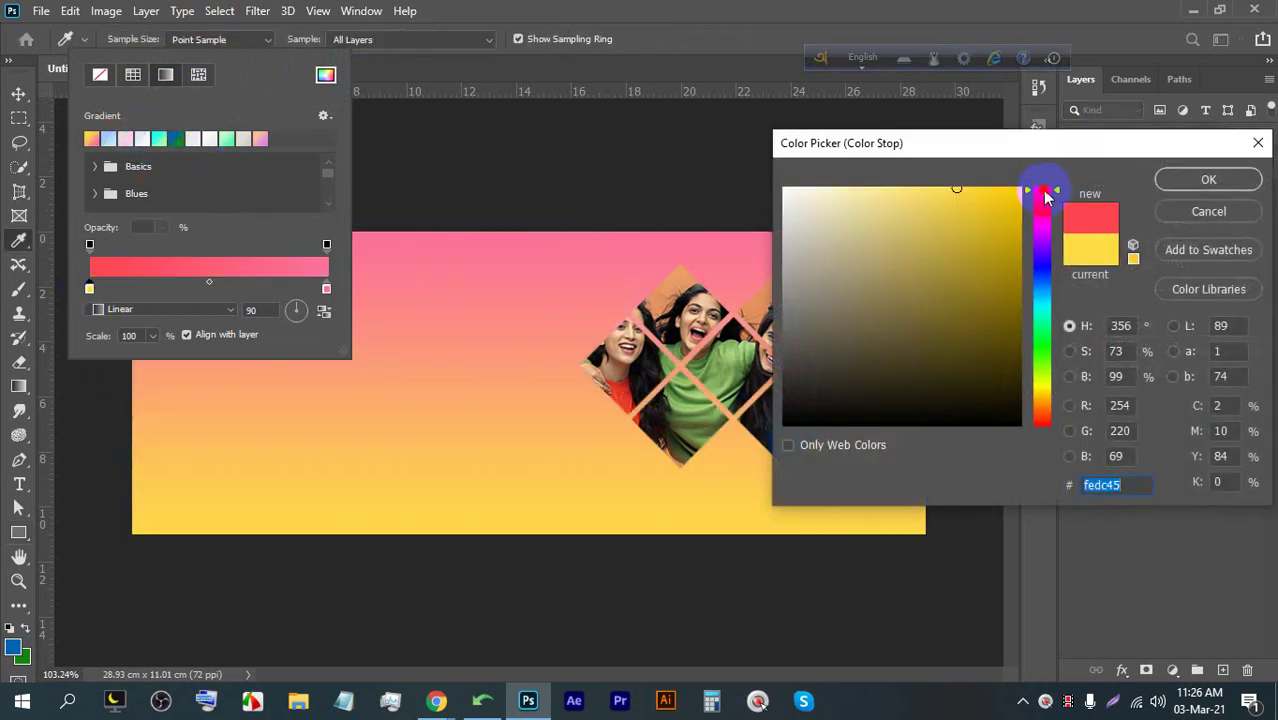
{"action": "left_click", "coordinate": [966, 198]}
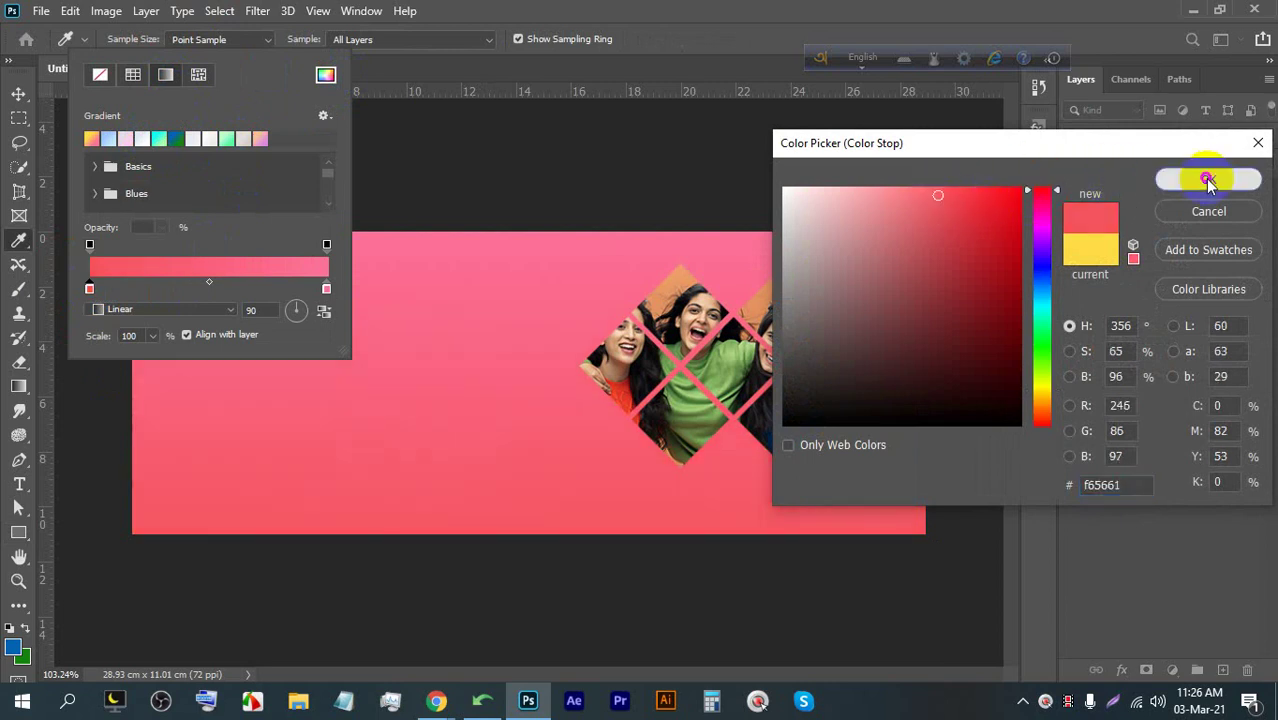
{"action": "left_click", "coordinate": [1208, 179]}
{"action": "left_click", "coordinate": [614, 8]}
{"action": "left_click", "coordinate": [19, 93]}
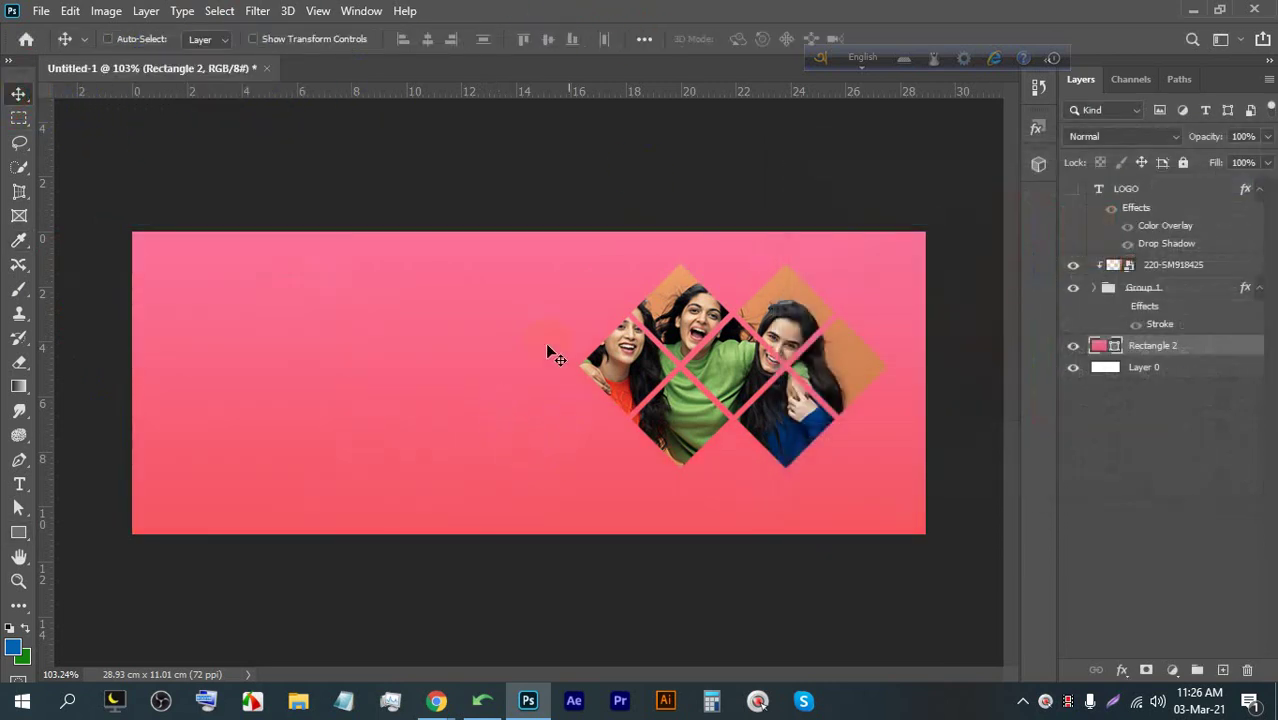
{"action": "scroll", "coordinate": [755, 335], "scroll_direction": "up", "scroll_amount": 3}
{"action": "scroll", "coordinate": [755, 335], "scroll_direction": "up", "scroll_amount": 1}
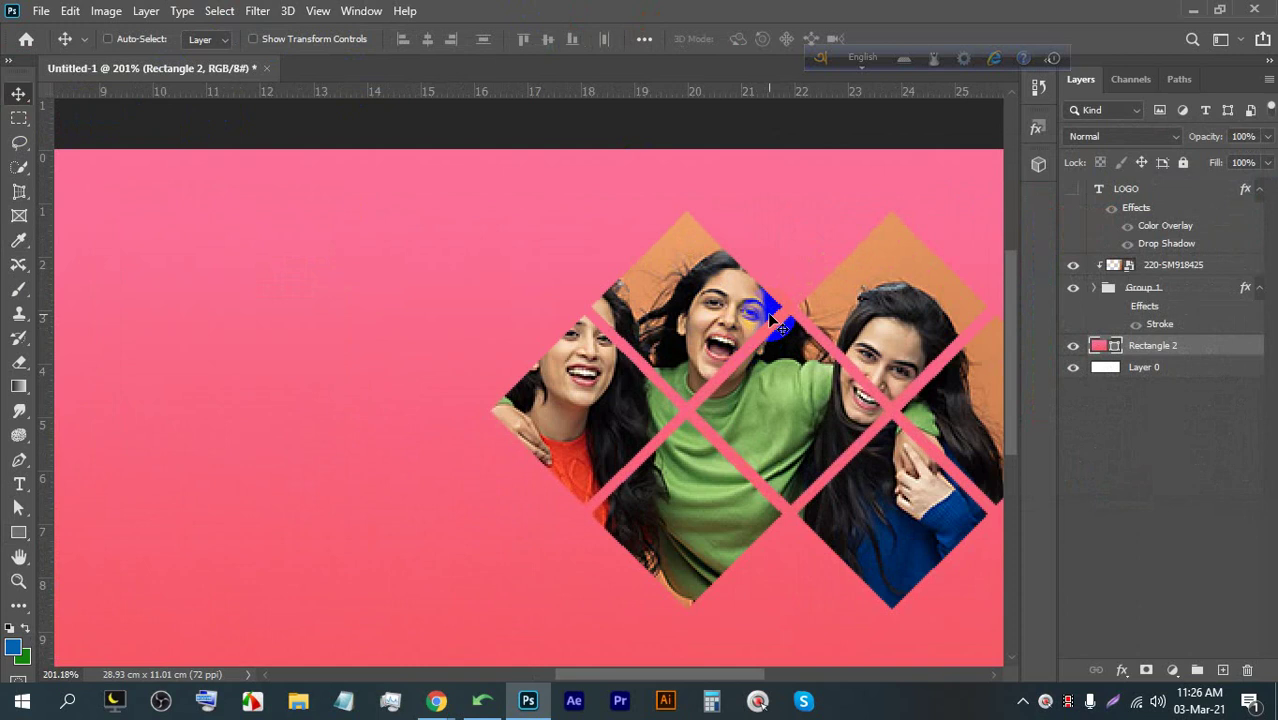
{"action": "scroll", "coordinate": [793, 338], "scroll_direction": "down", "scroll_amount": 4}
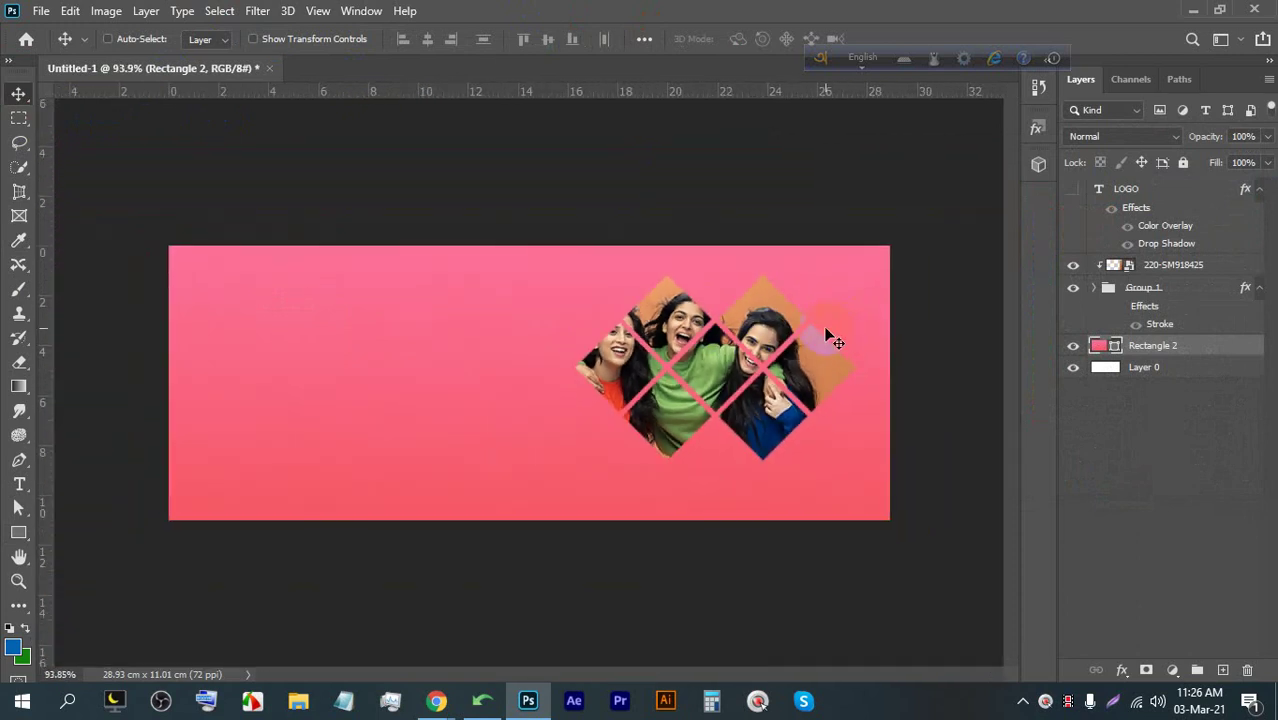
{"action": "scroll", "coordinate": [280, 300], "scroll_direction": "down", "scroll_amount": 2}
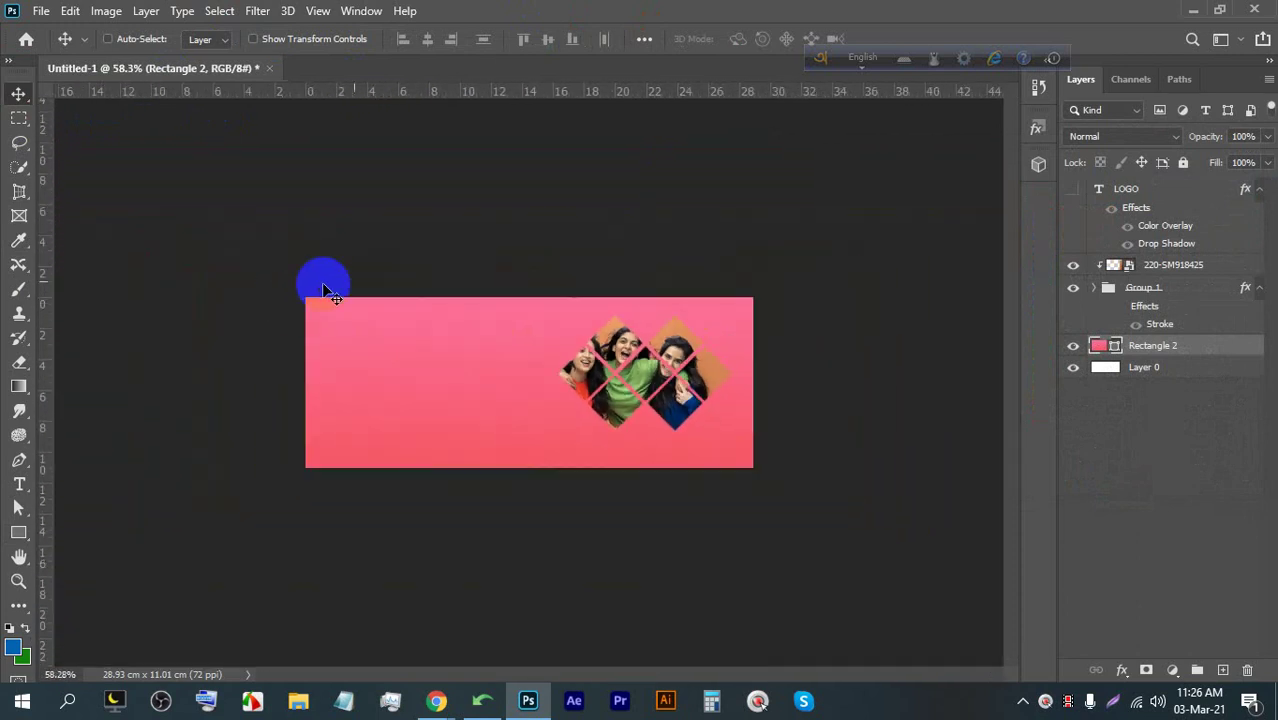
Add a placeholder text line above the LOGO layer, in the left part of the pink background
{"action": "scroll", "coordinate": [314, 414], "scroll_direction": "up", "scroll_amount": 4}
{"action": "left_click", "coordinate": [17, 485]}
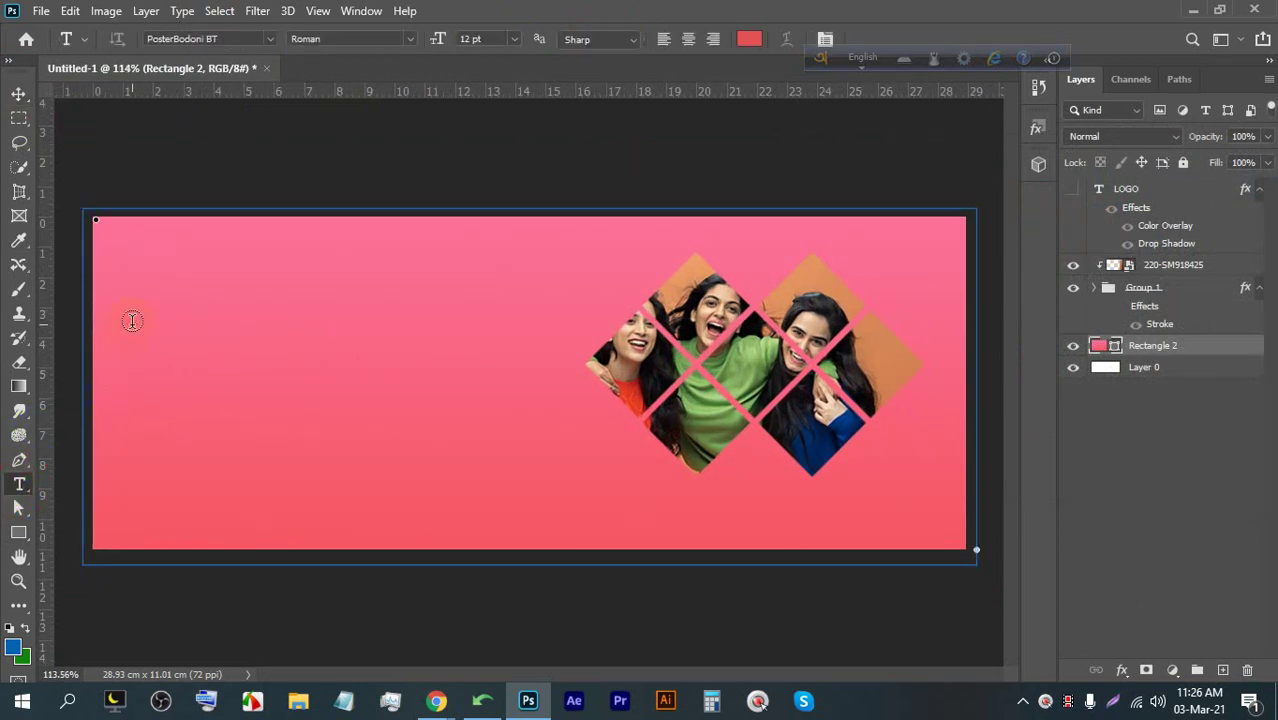
{"action": "left_click", "coordinate": [131, 320]}
{"action": "left_click", "coordinate": [861, 39]}
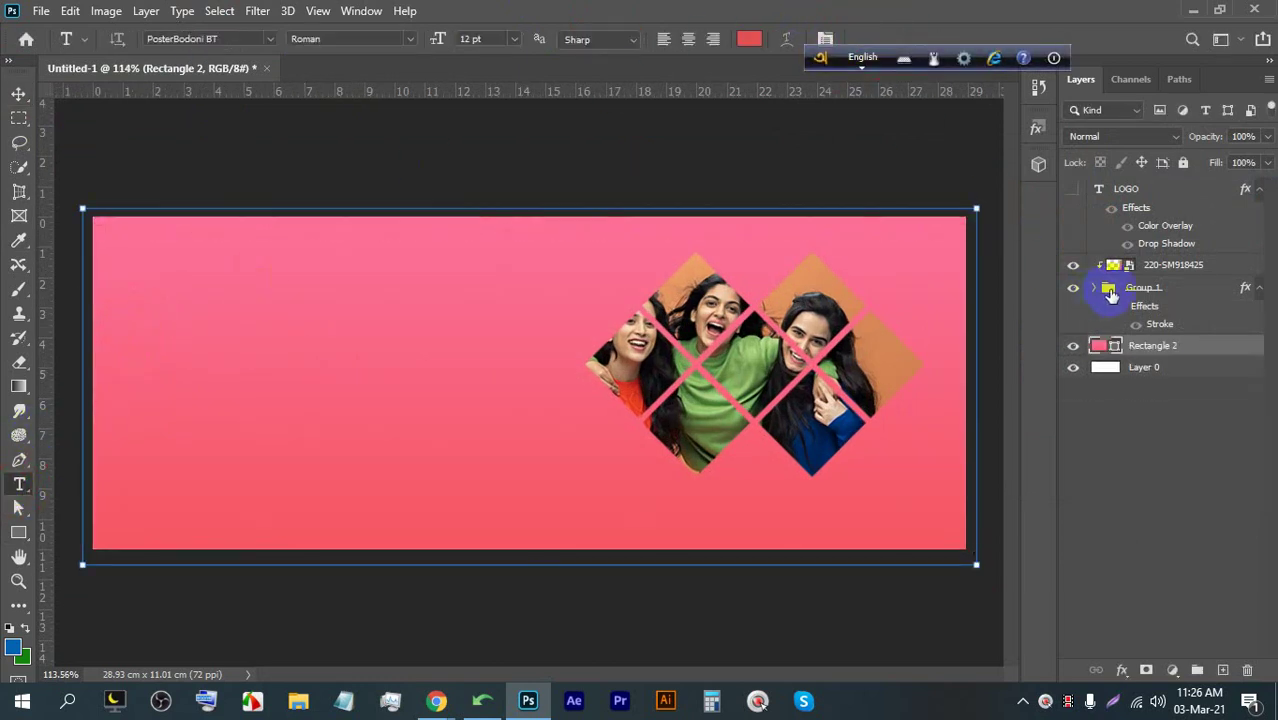
{"action": "left_click", "coordinate": [1176, 192]}
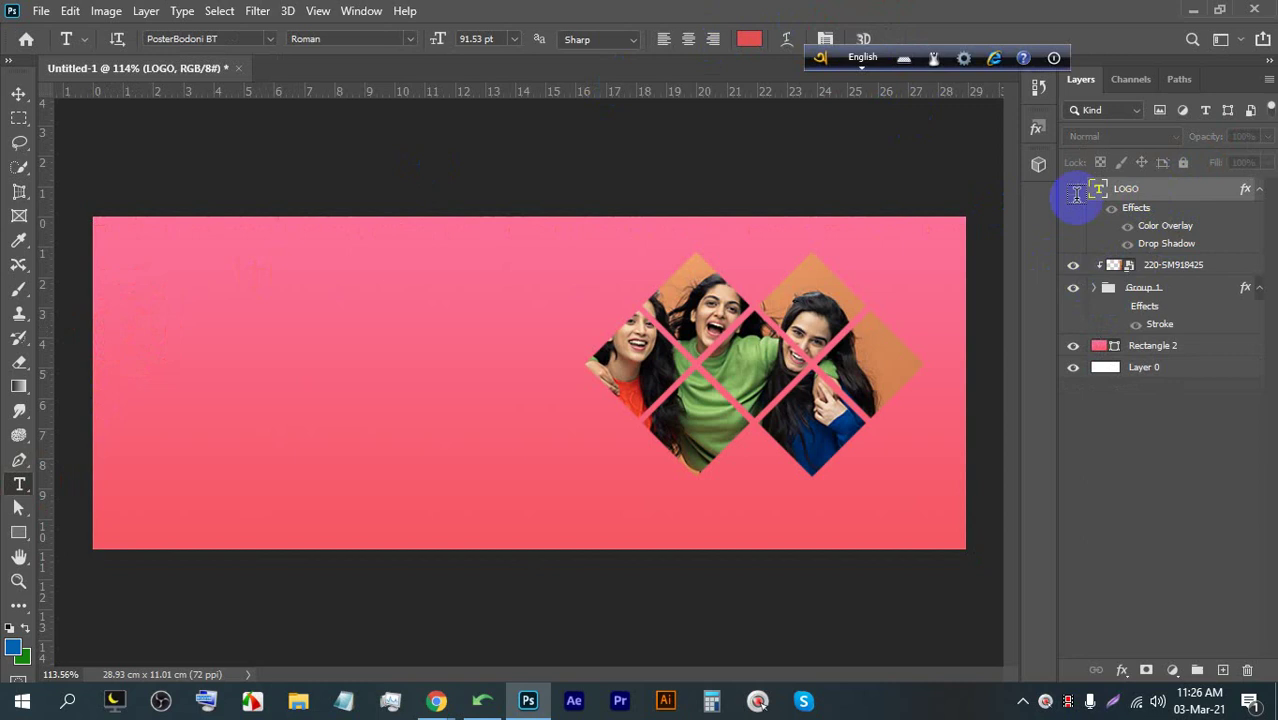
{"action": "left_click", "coordinate": [178, 329]}
{"action": "left_click", "coordinate": [18, 93]}
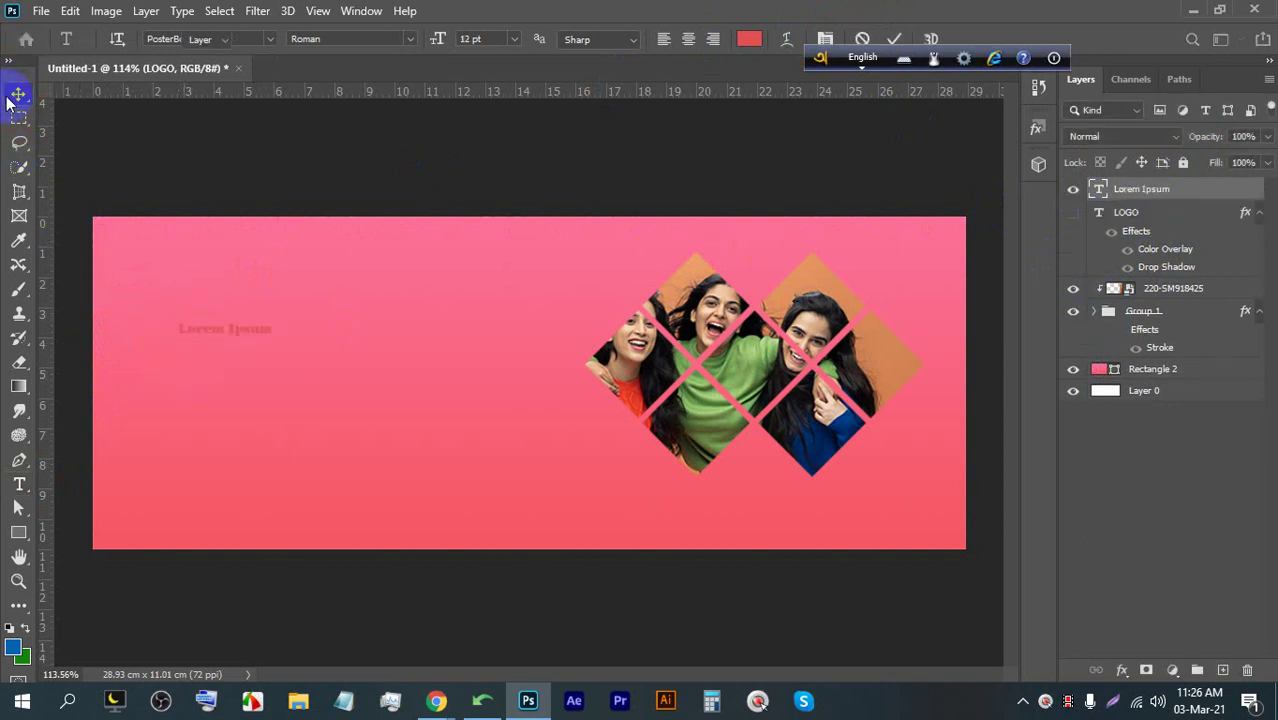
Enlarge the placeholder text to about 41.74 pt and move it up near the canvas's upper-left area
{"action": "key", "text": "ctrl+t"}
{"action": "left_click_drag", "start_coordinate": [271, 338], "coordinate": [494, 419]}
{"action": "left_click_drag", "start_coordinate": [340, 370], "coordinate": [337, 314]}
{"action": "double_click", "coordinate": [300, 289]}
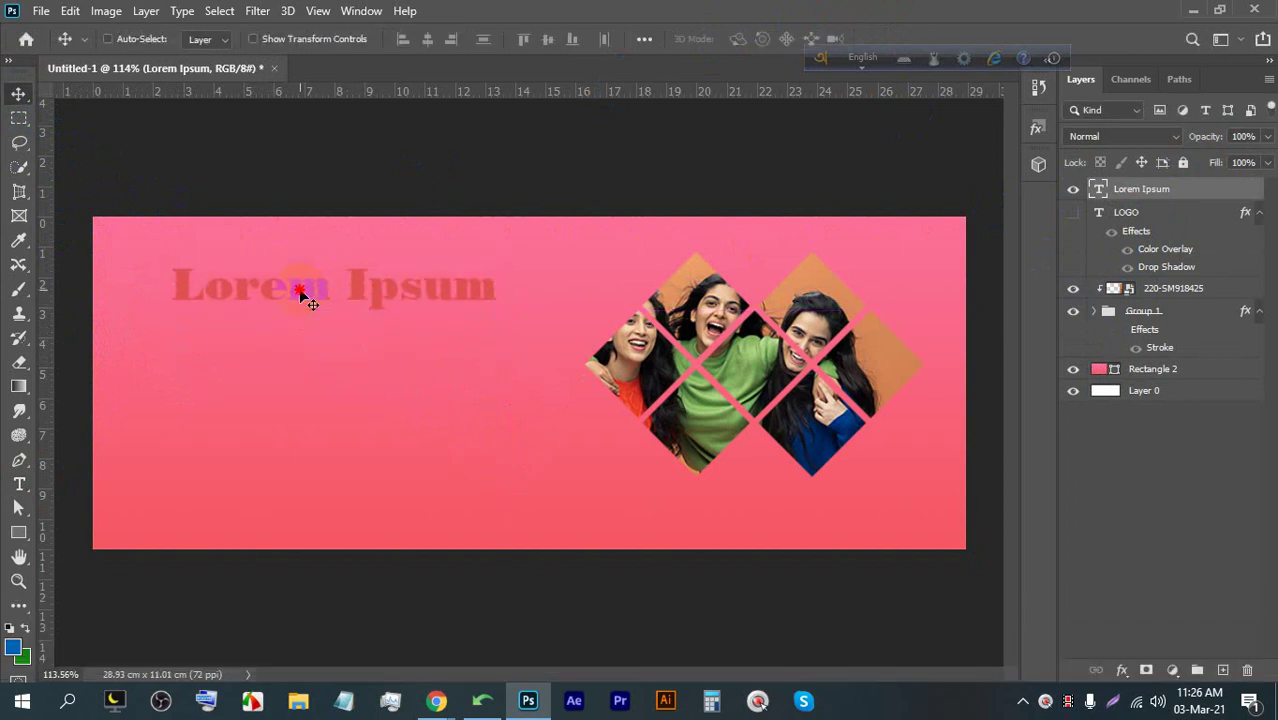
Replace the placeholder text with "A TO Z SHOP"
{"action": "double_click", "coordinate": [300, 289]}
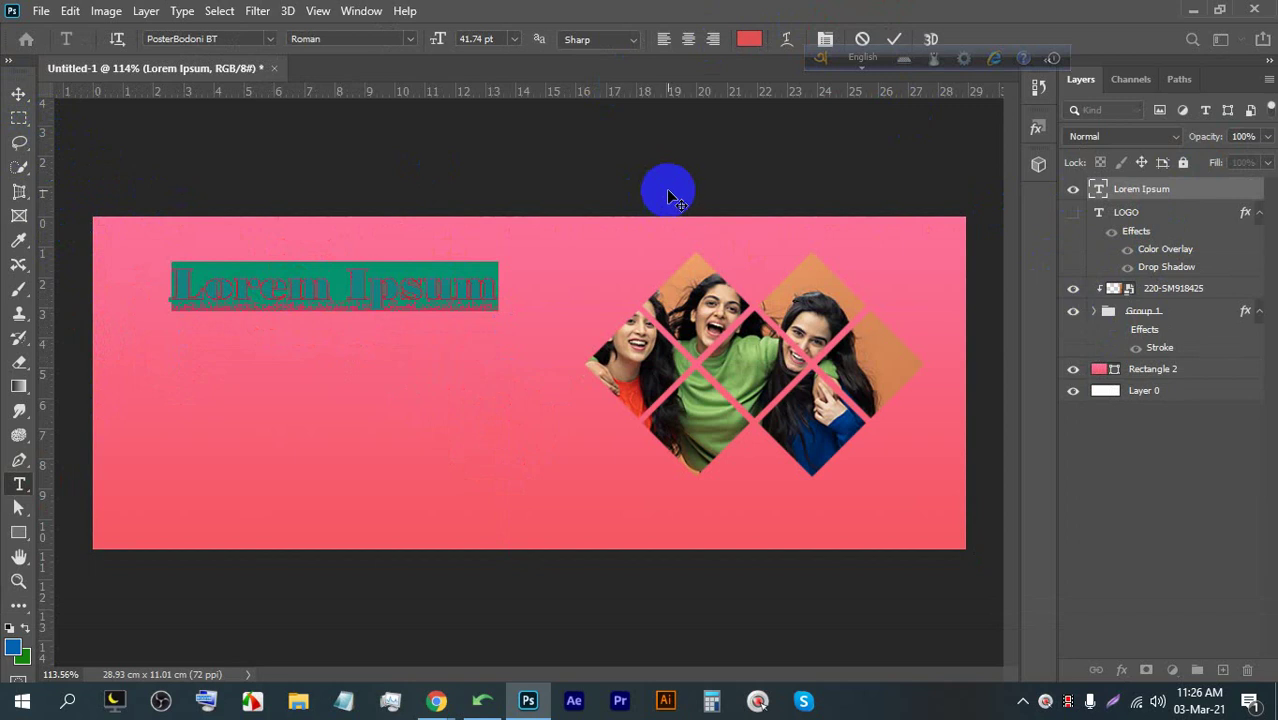
{"action": "type", "text": "A"}
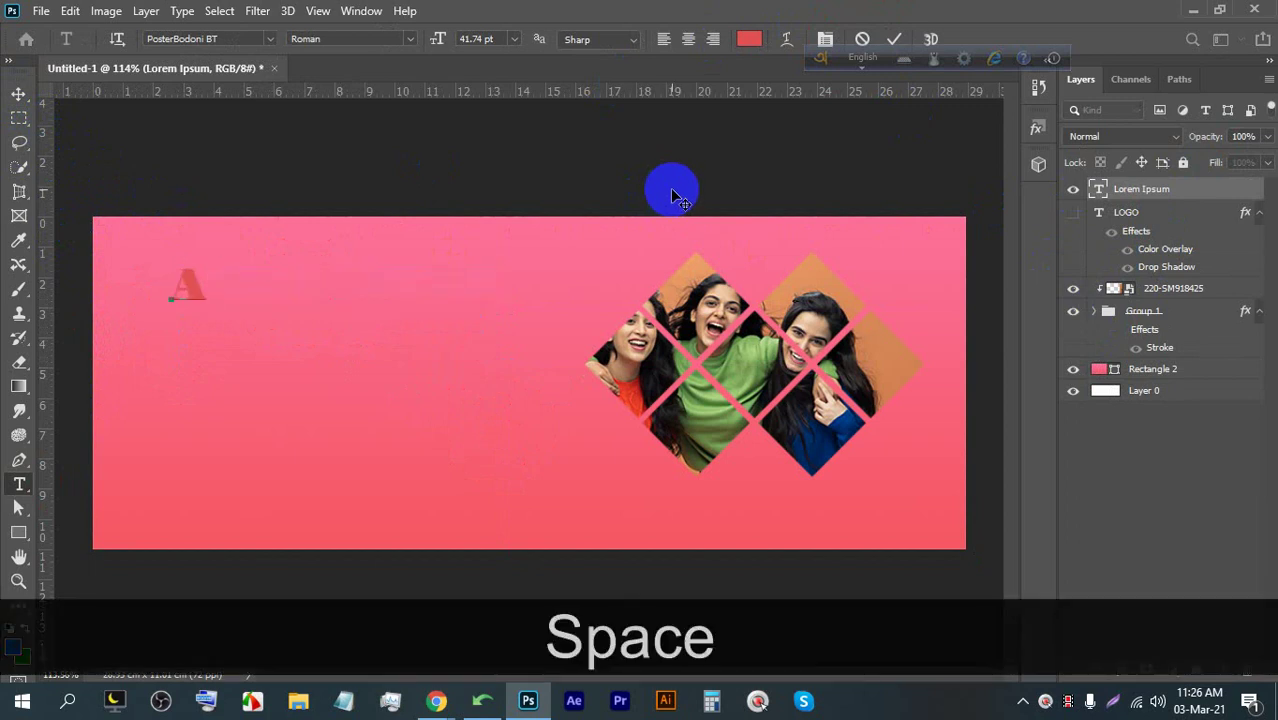
{"action": "type", "text": " TO"}
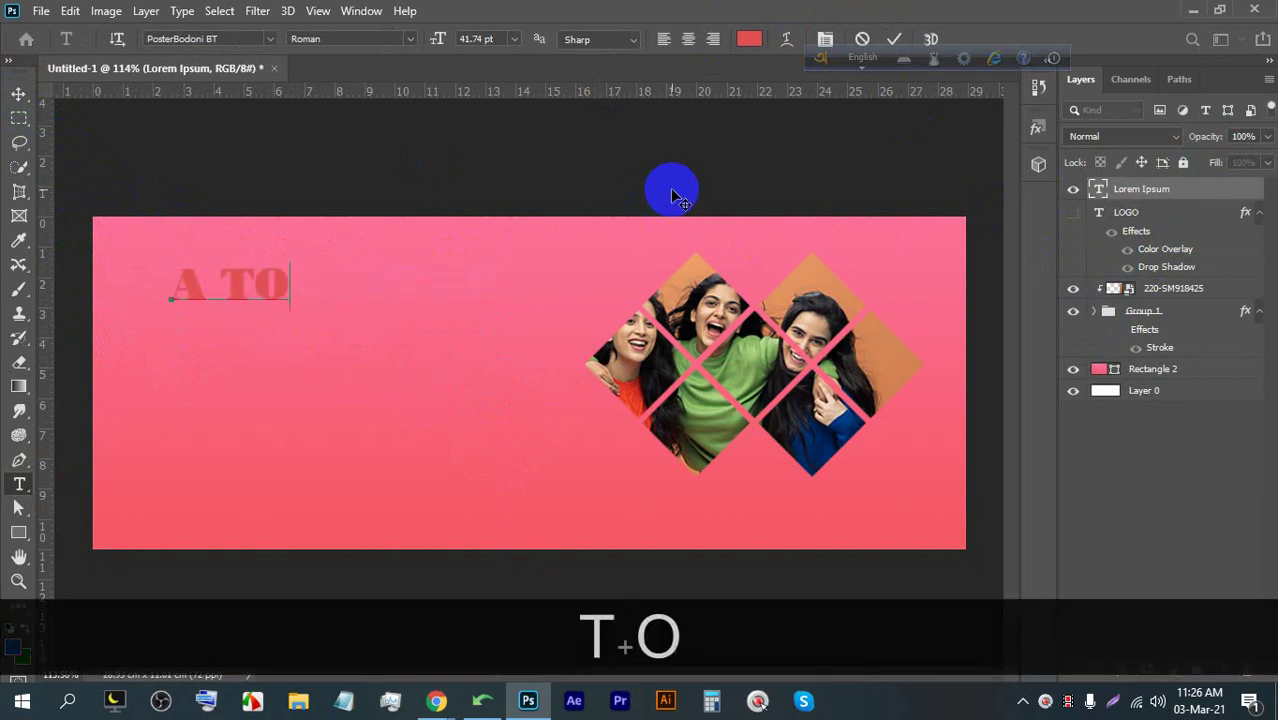
{"action": "type", "text": " Z SHOP"}
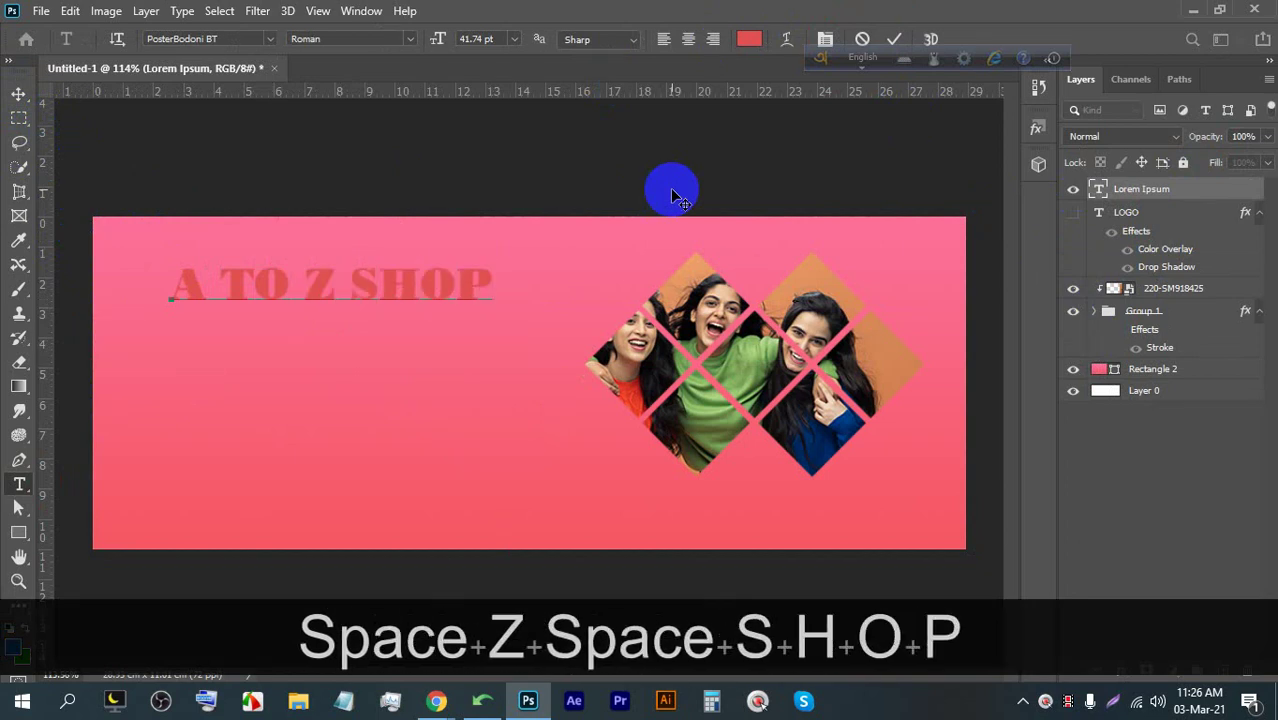
{"action": "left_click", "coordinate": [893, 38]}
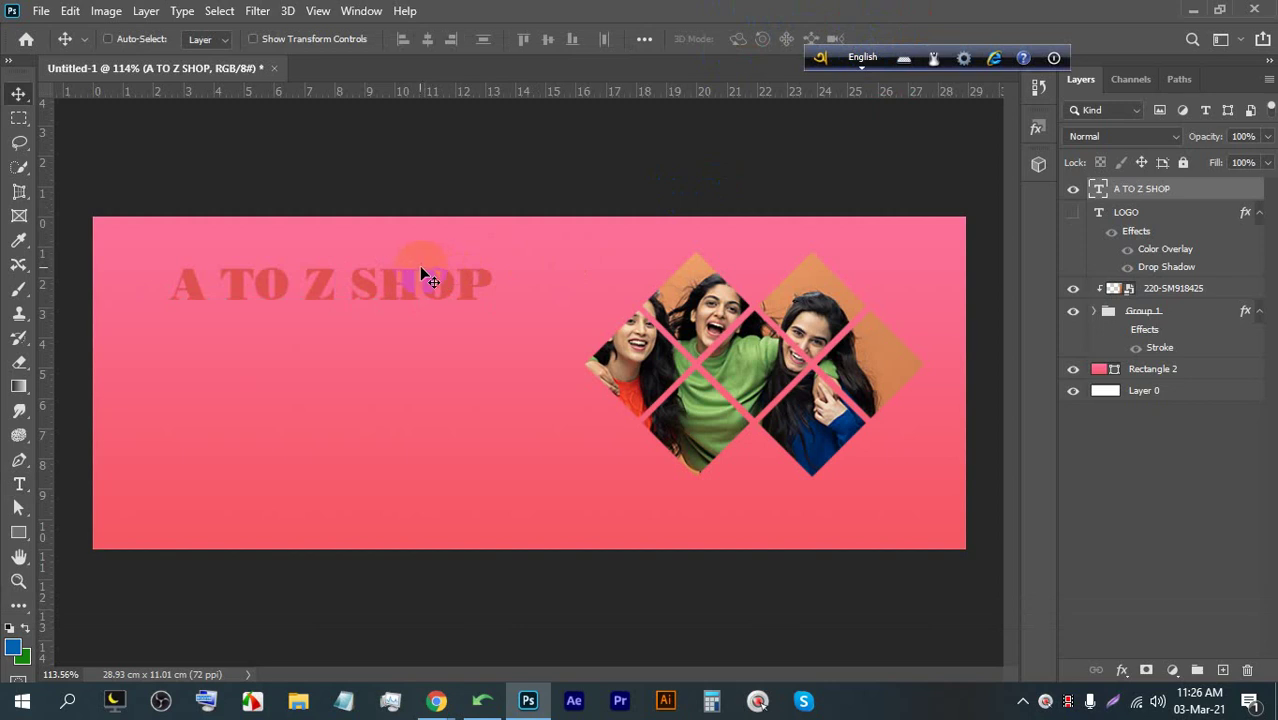
Change the A TO Z SHOP heading's font to Nexa Heavy and its colour to white (ffffff)
{"action": "double_click", "coordinate": [412, 280]}
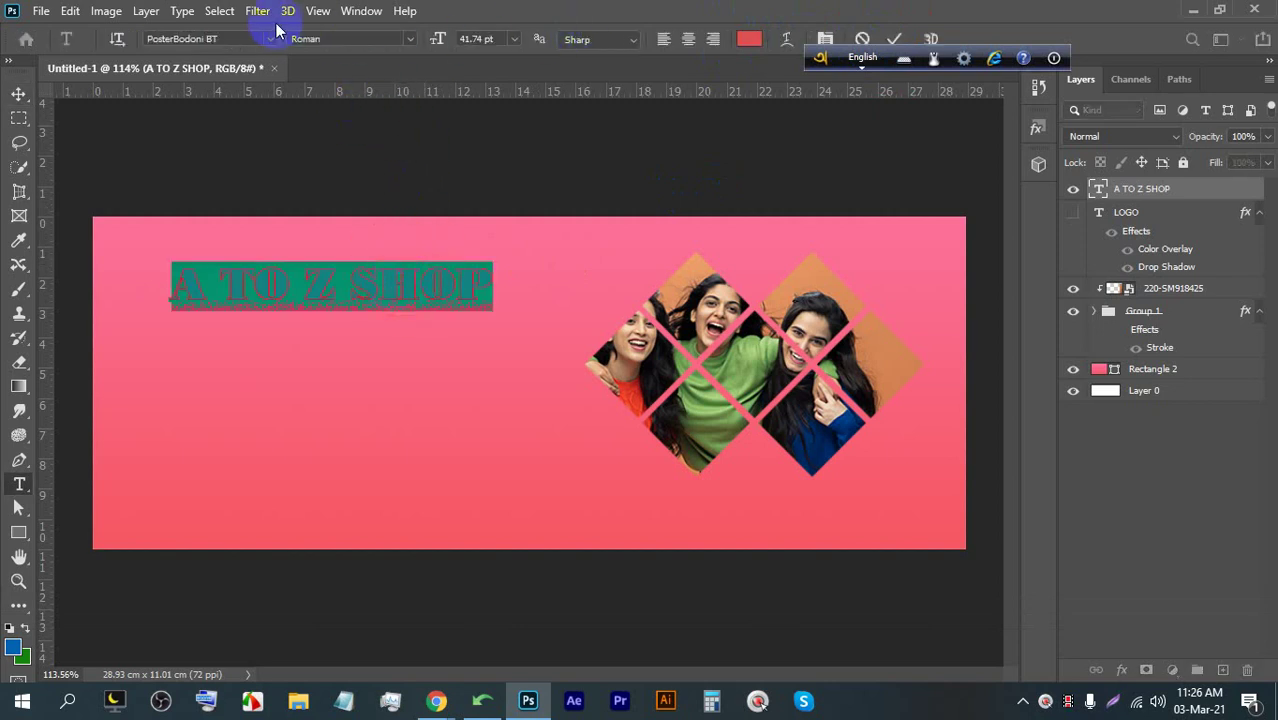
{"action": "left_click", "coordinate": [240, 38]}
{"action": "type", "text": "NEX"}
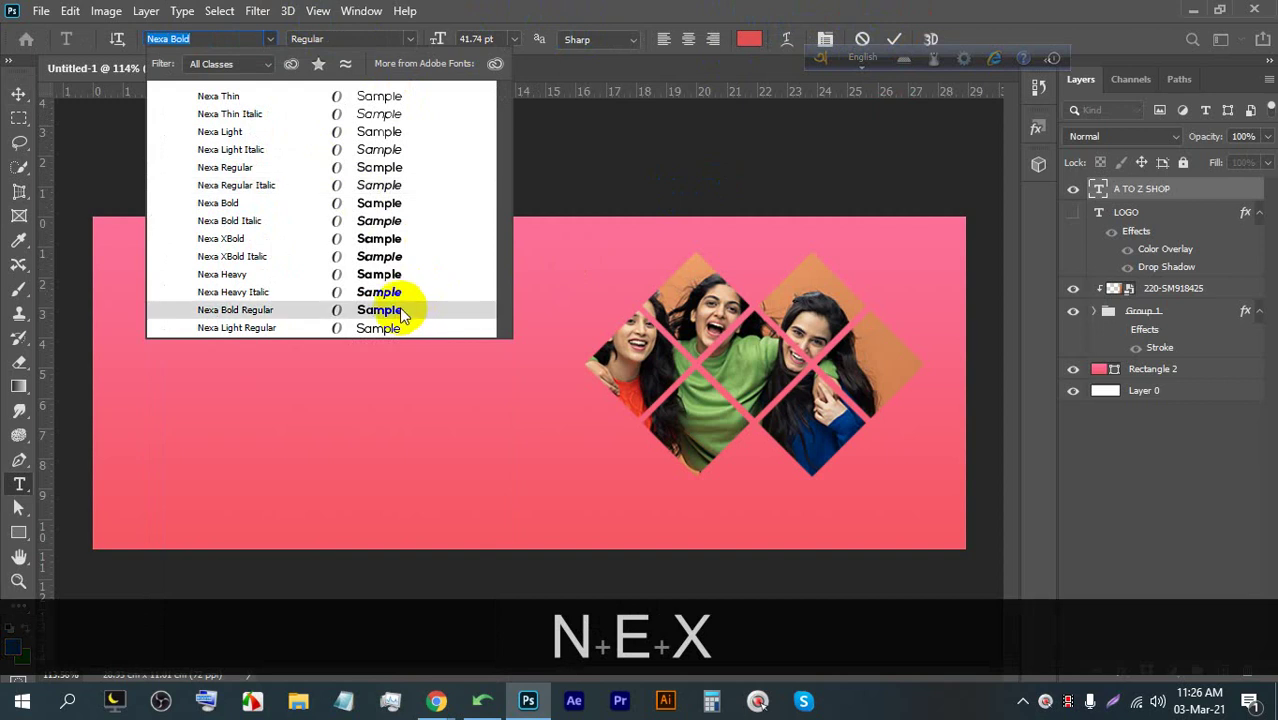
{"action": "left_click", "coordinate": [378, 276]}
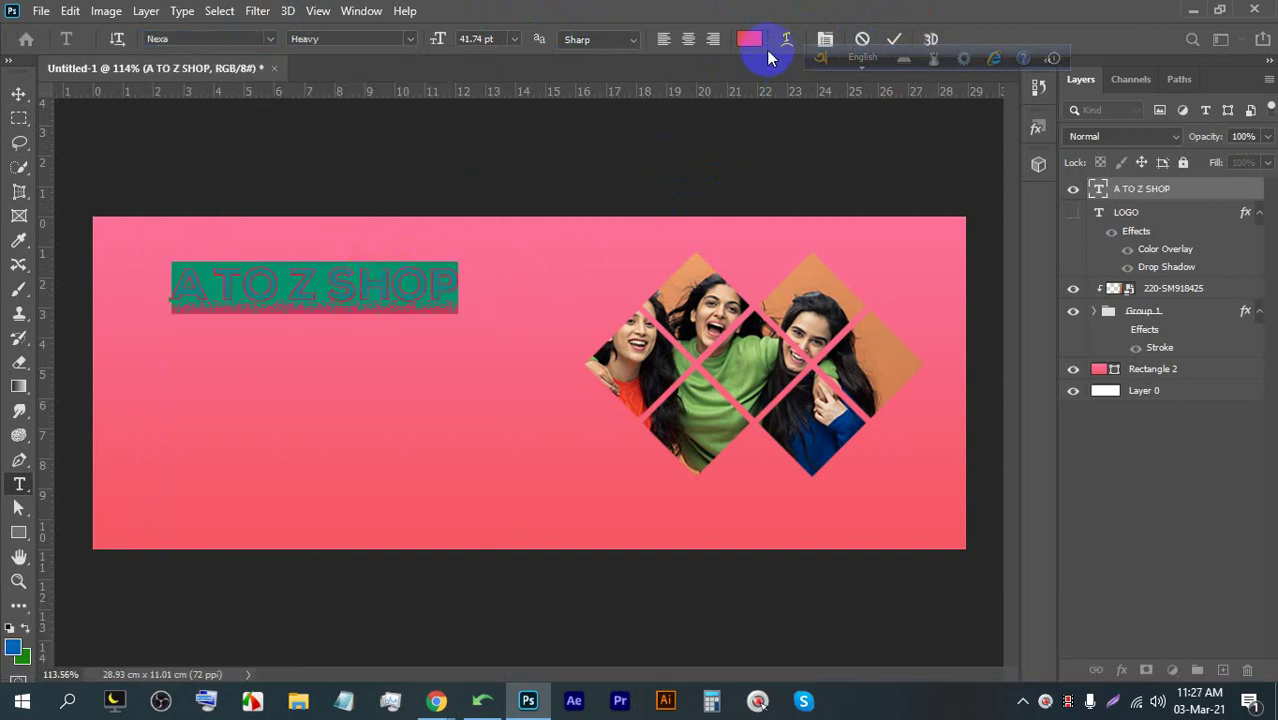
{"action": "left_click", "coordinate": [745, 39]}
{"action": "left_click_drag", "start_coordinate": [839, 194], "coordinate": [728, 157]}
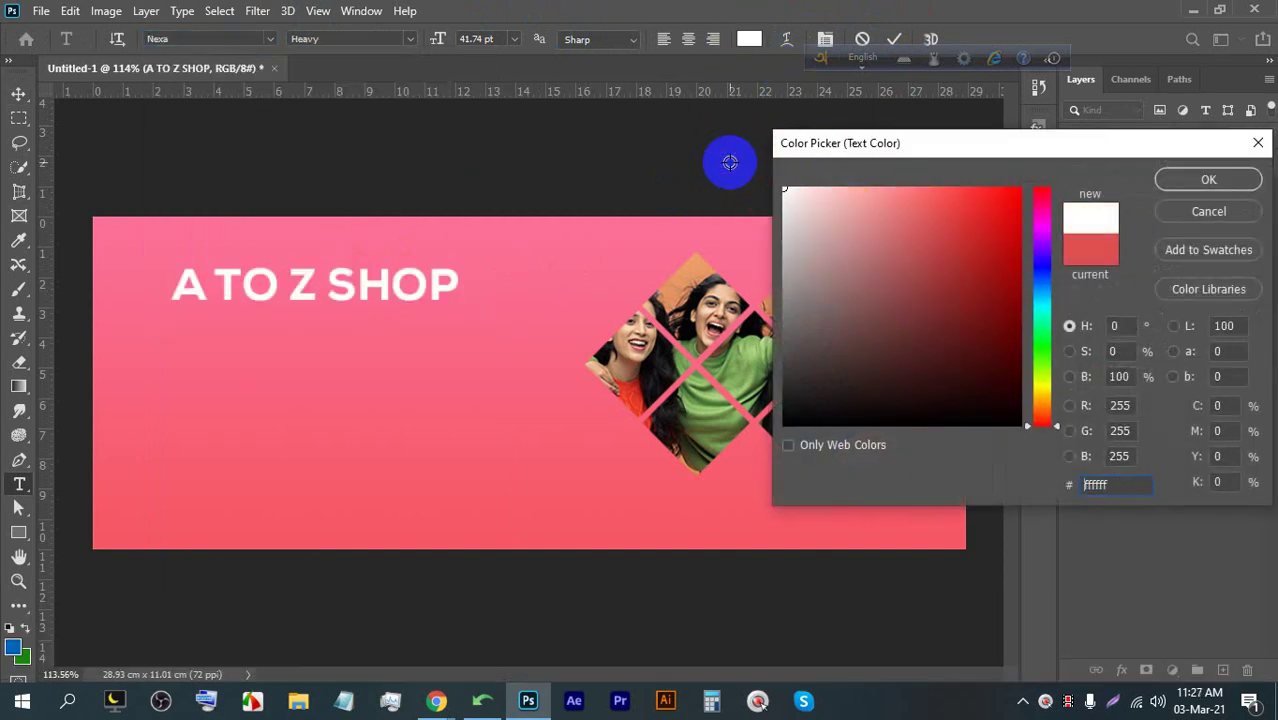
{"action": "left_click", "coordinate": [1180, 178]}
{"action": "left_click", "coordinate": [895, 40]}
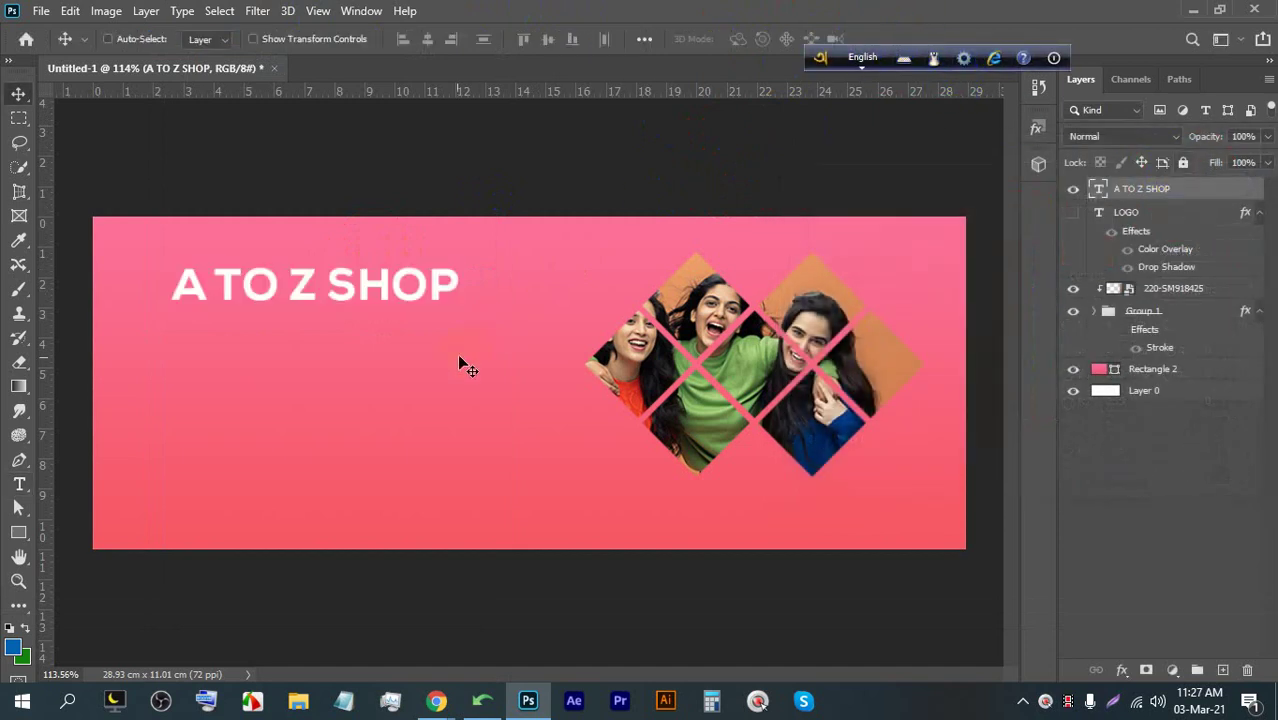
Scale the A TO Z SHOP heading to about 114.67% and position it near the canvas's upper-left corner
{"action": "key", "text": "ctrl+t"}
{"action": "mouse_move", "coordinate": [316, 313]}
{"action": "left_mouse_down"}
{"action": "mouse_move", "coordinate": [317, 330]}
{"action": "mouse_move", "coordinate": [302, 276]}
{"action": "mouse_move", "coordinate": [320, 297]}
{"action": "left_mouse_up"}
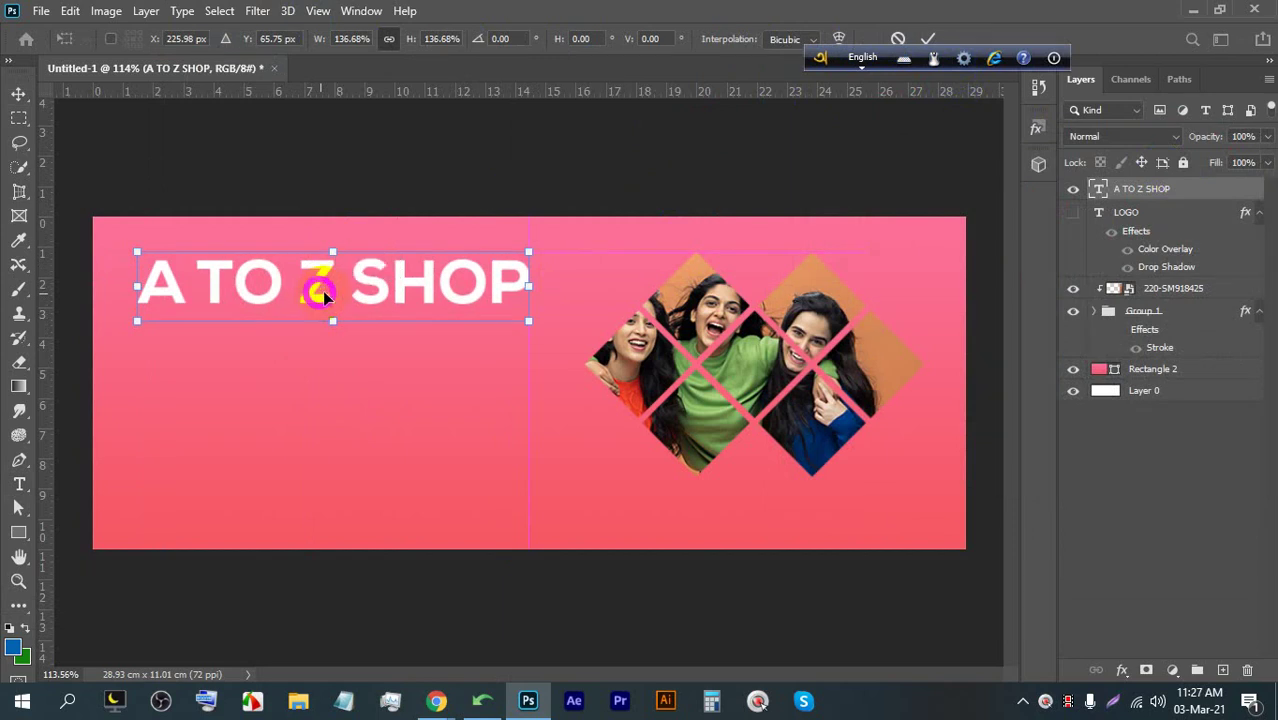
{"action": "left_click_drag", "start_coordinate": [333, 252], "coordinate": [340, 268]}
{"action": "left_click_drag", "start_coordinate": [289, 292], "coordinate": [265, 280]}
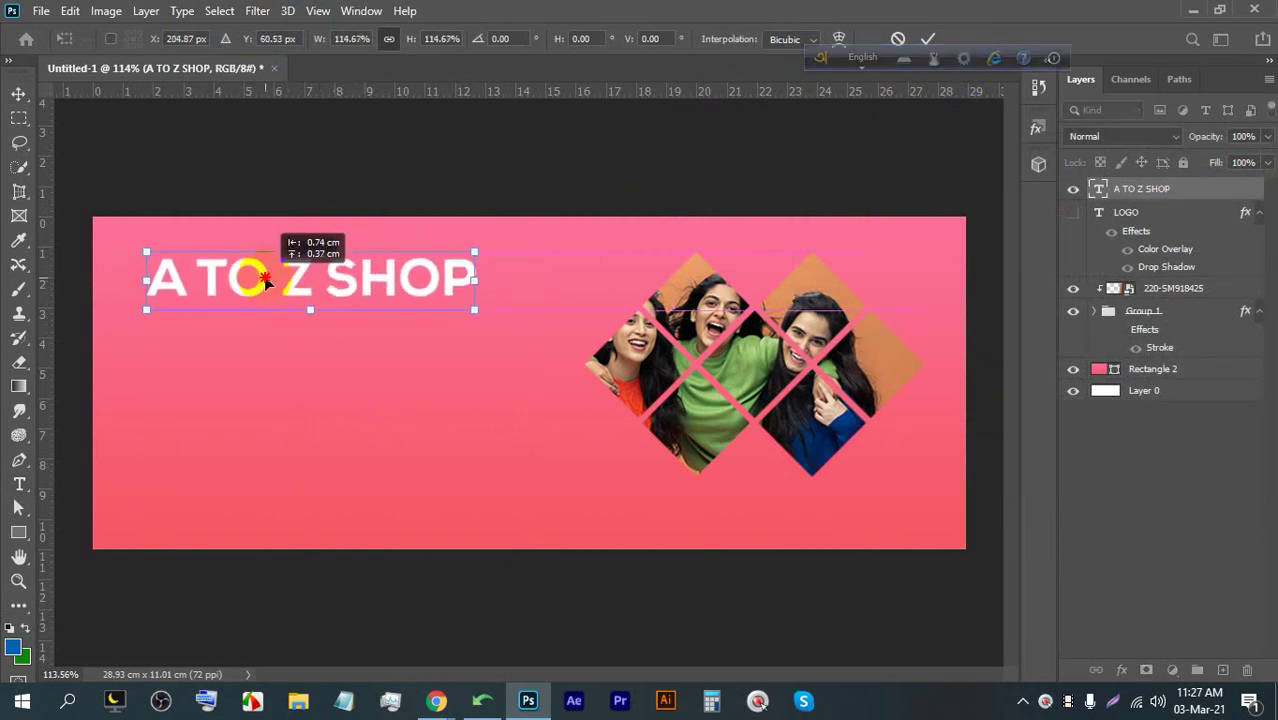
{"action": "left_click", "coordinate": [928, 38]}
Add a left-aligned Lorem ipsum paragraph box as wide as the heading, and place it just below the heading
{"action": "left_click", "coordinate": [19, 484]}
{"action": "left_click_drag", "start_coordinate": [147, 338], "coordinate": [479, 451]}
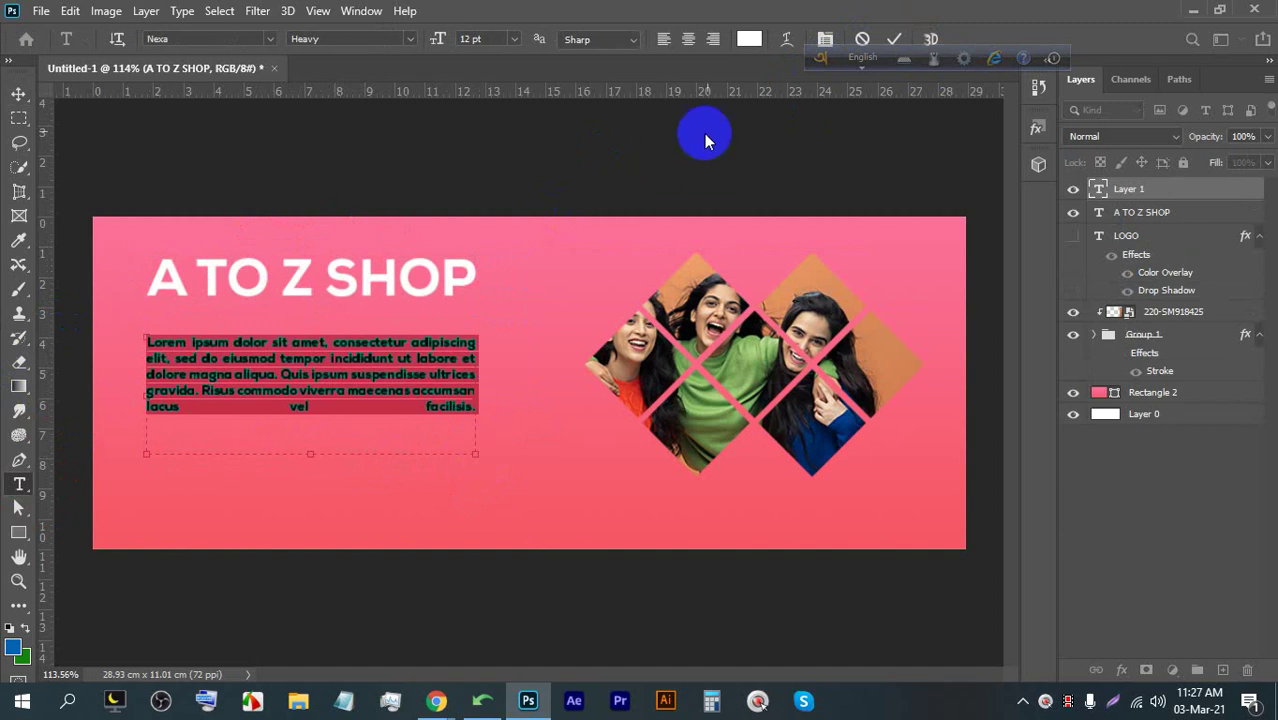
{"action": "left_click", "coordinate": [660, 42]}
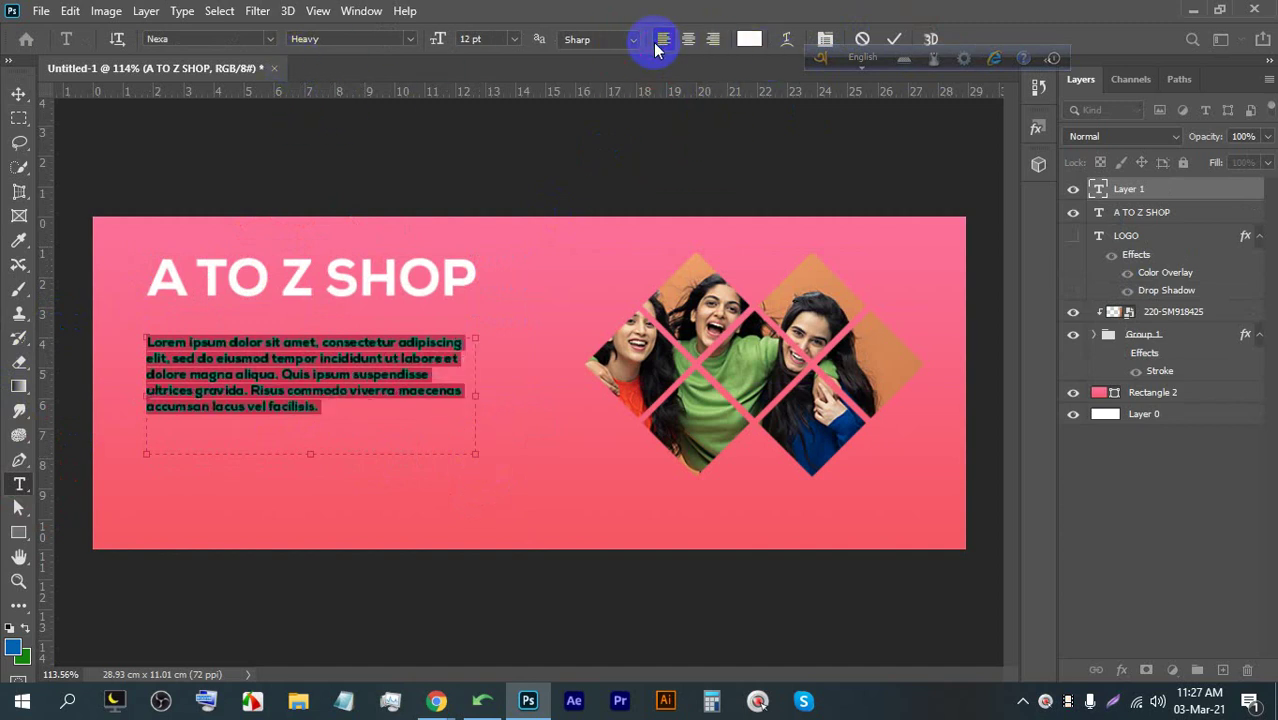
{"action": "left_click", "coordinate": [892, 39]}
{"action": "left_click", "coordinate": [18, 93]}
{"action": "left_click_drag", "start_coordinate": [203, 388], "coordinate": [204, 375]}
Draw a black rounded rectangle of about 317 × 40 px with a 30 px radius setting below the Lorem ipsum paragraph
{"action": "scroll", "coordinate": [130, 537], "scroll_direction": "up", "scroll_amount": 2}
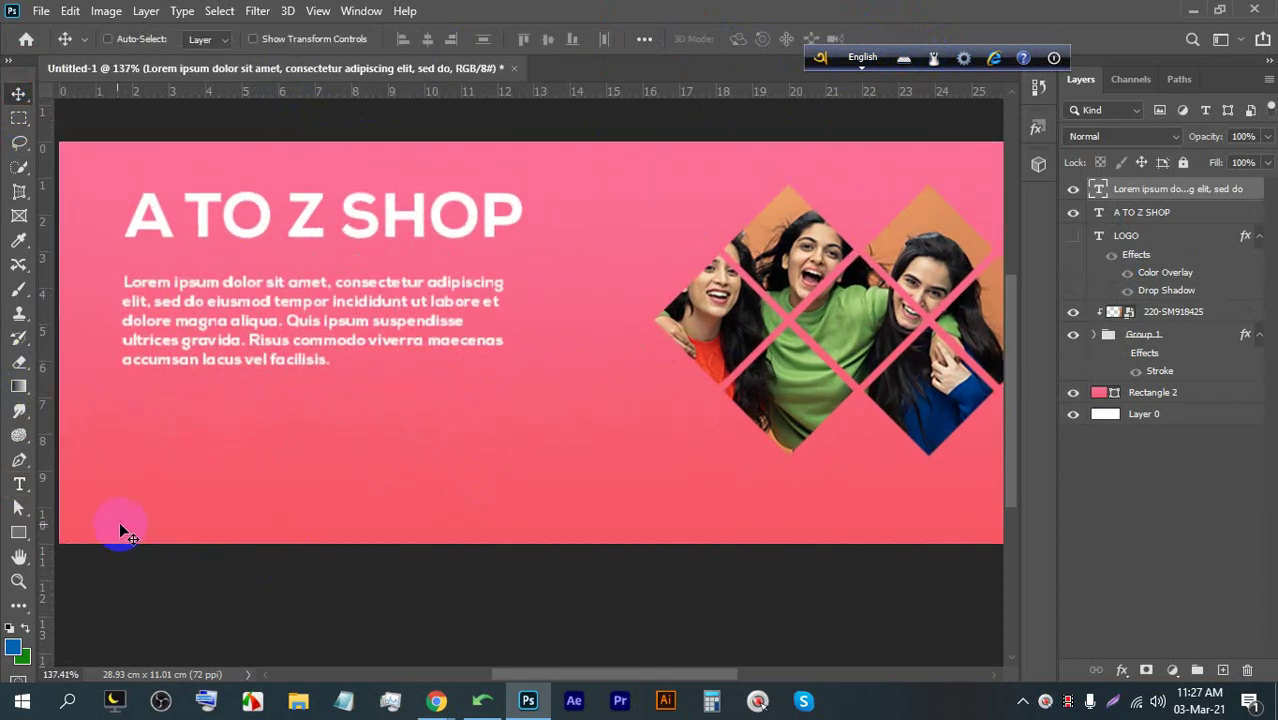
{"action": "left_click", "coordinate": [18, 535]}
{"action": "left_click", "coordinate": [92, 568]}
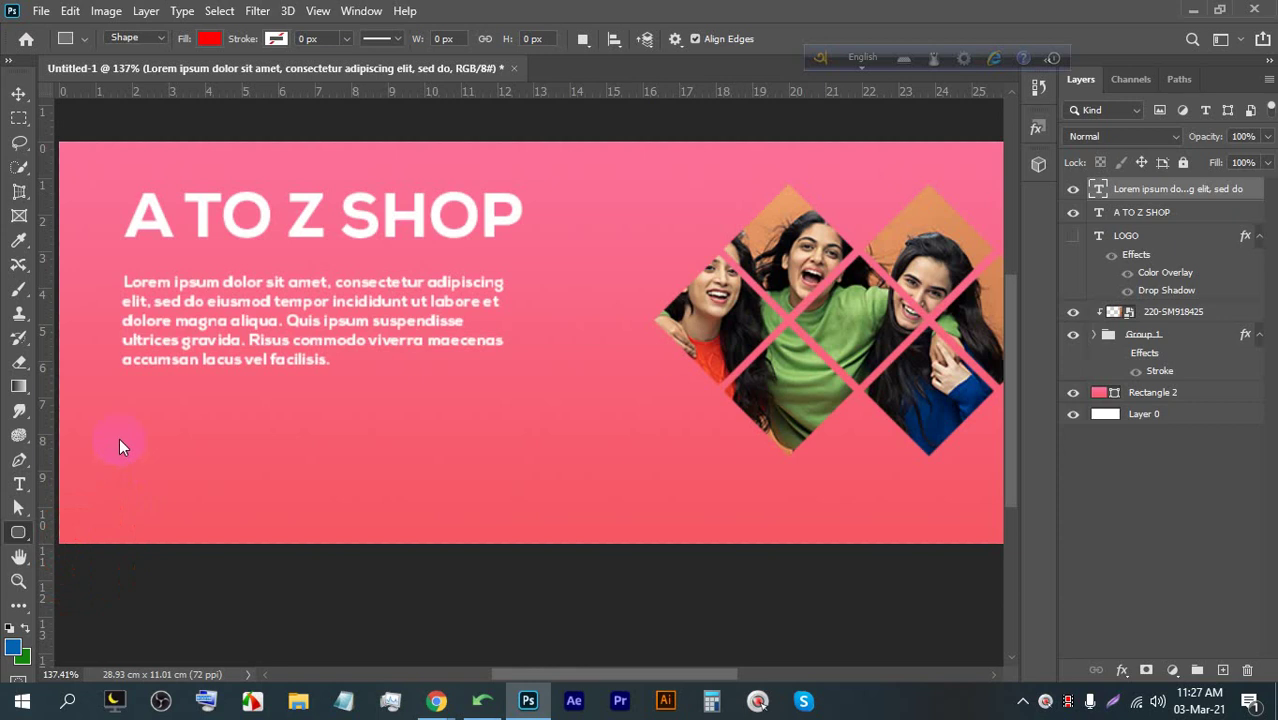
{"action": "left_click_drag", "start_coordinate": [115, 421], "coordinate": [521, 468]}
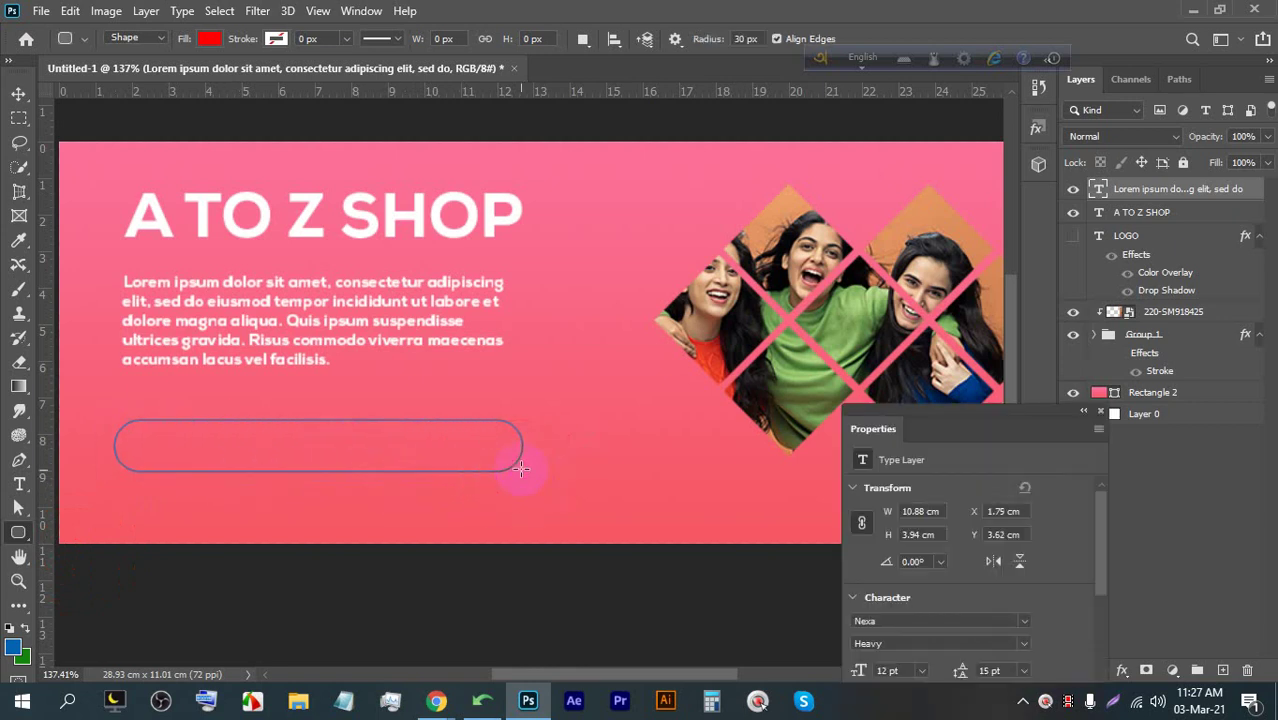
{"action": "left_click", "coordinate": [207, 40]}
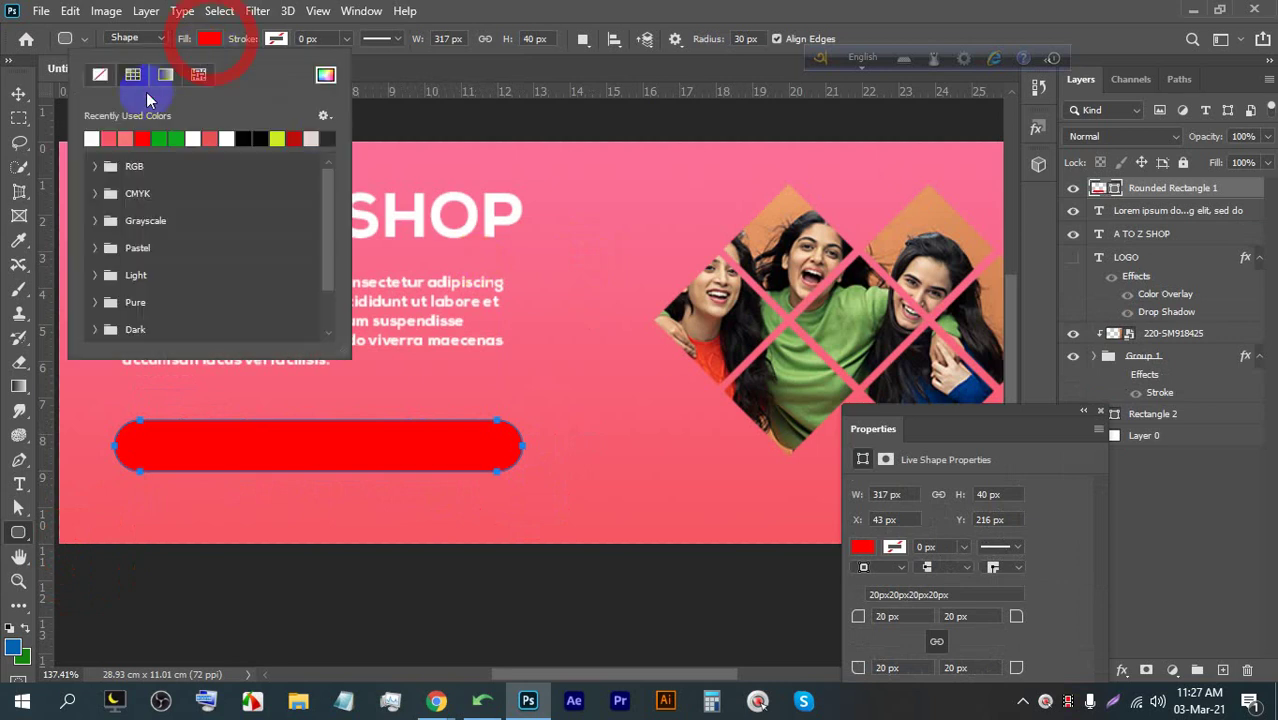
{"action": "left_click", "coordinate": [251, 128]}
{"action": "left_click", "coordinate": [790, 12]}
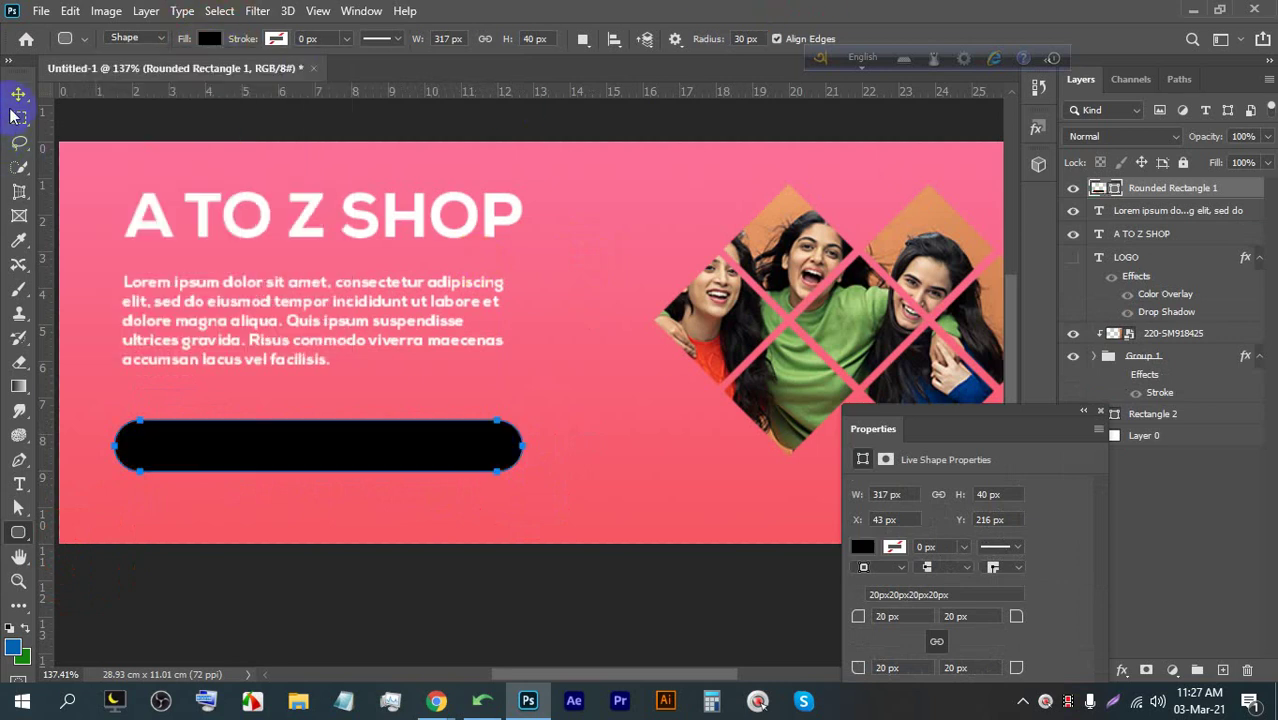
{"action": "left_click", "coordinate": [18, 93]}
{"action": "left_click_drag", "start_coordinate": [314, 437], "coordinate": [314, 434]}
{"action": "scroll", "coordinate": [185, 471], "scroll_direction": "up", "scroll_amount": 2}
{"action": "left_click", "coordinate": [19, 484]}
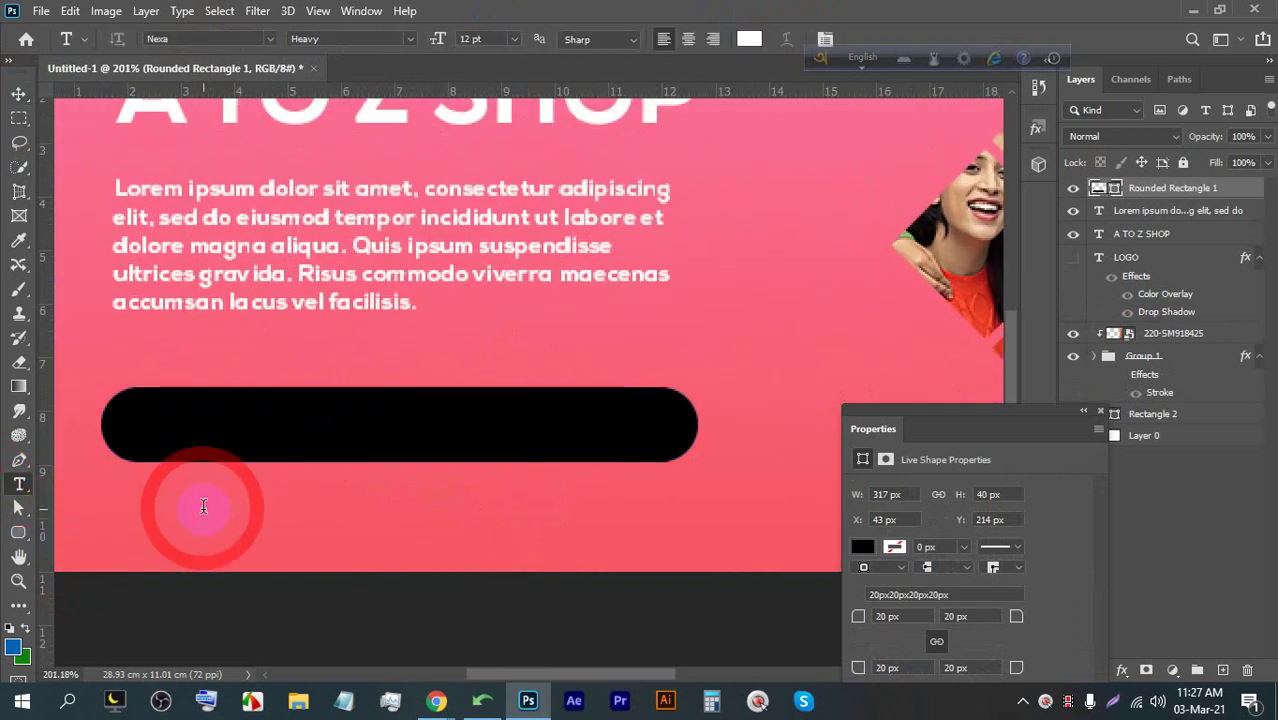
{"action": "left_click", "coordinate": [203, 508]}
{"action": "type", "text": "www"}
{"action": "key", "text": "BackSpace"}
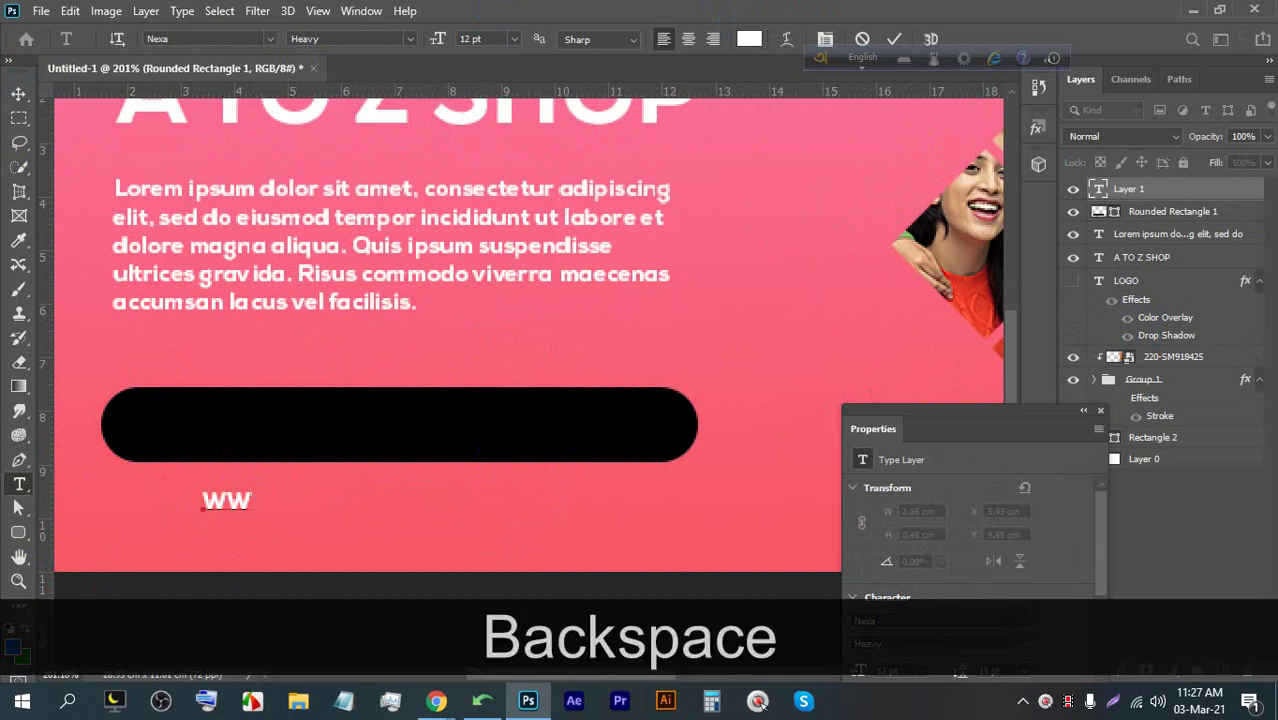
{"action": "key", "text": "Caps_Lock"}
{"action": "type", "text": "www."}
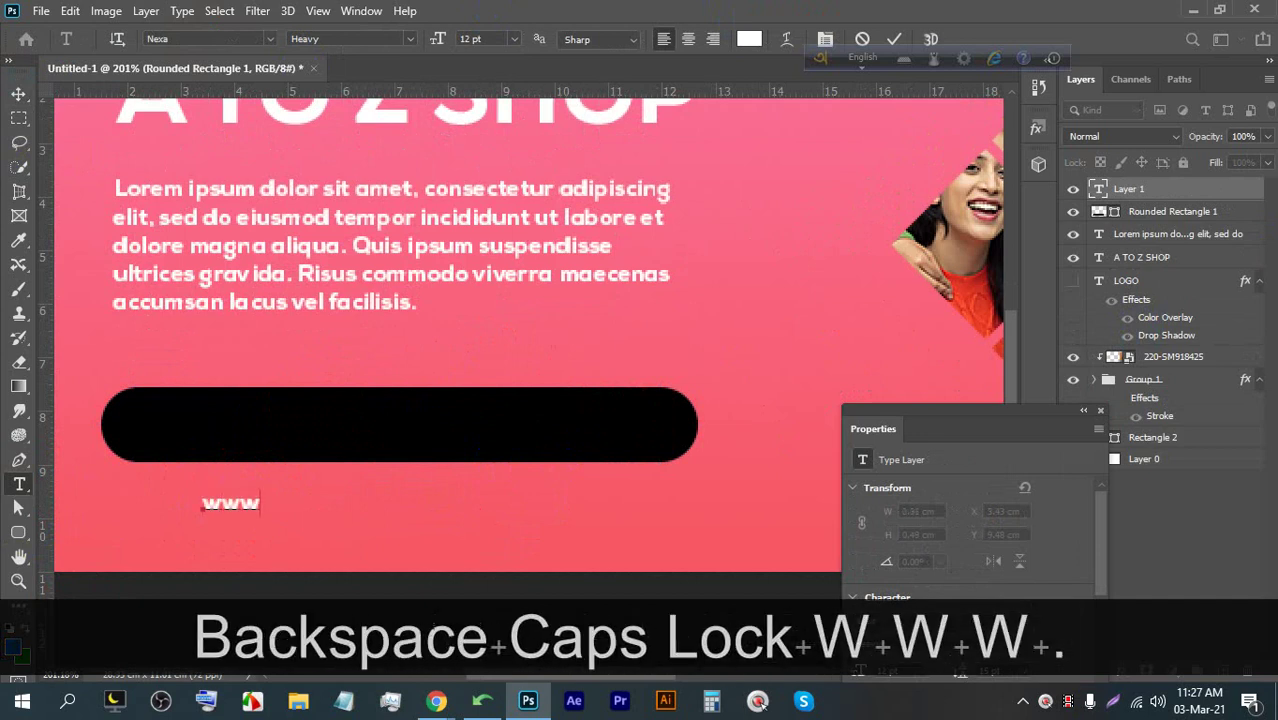
{"action": "type", "text": "yourwe"}
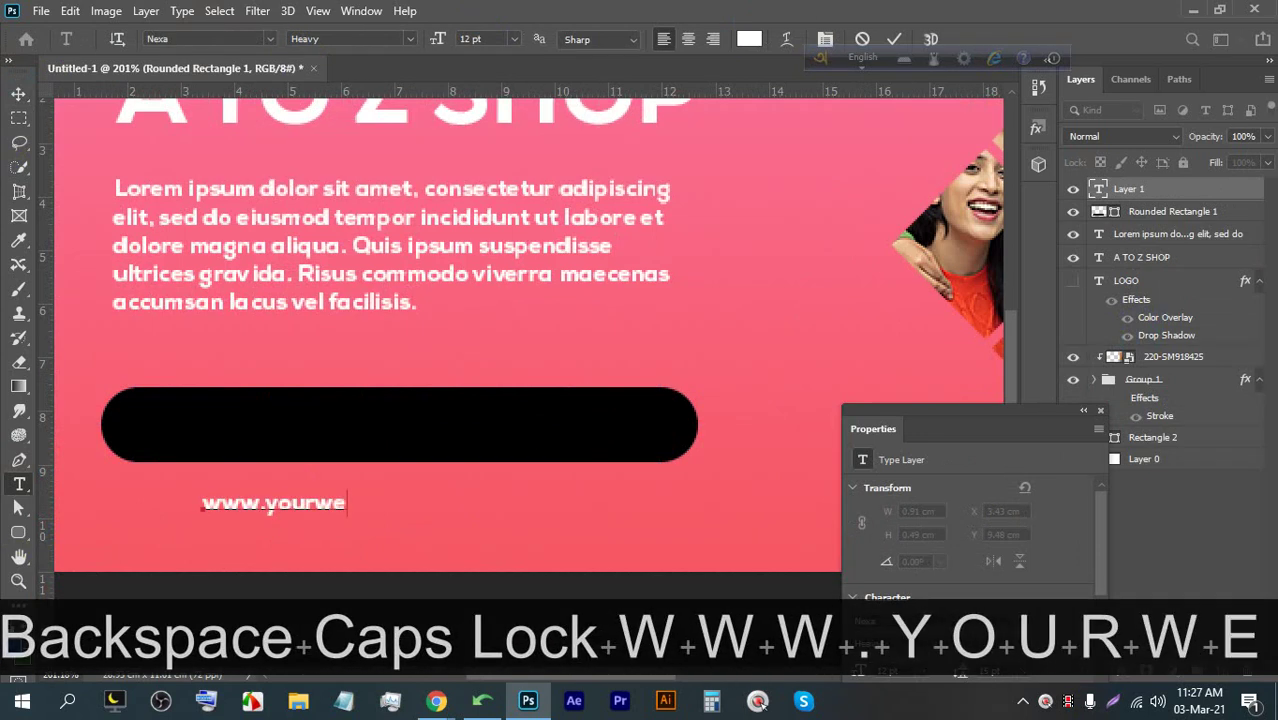
{"action": "type", "text": "b.com"}
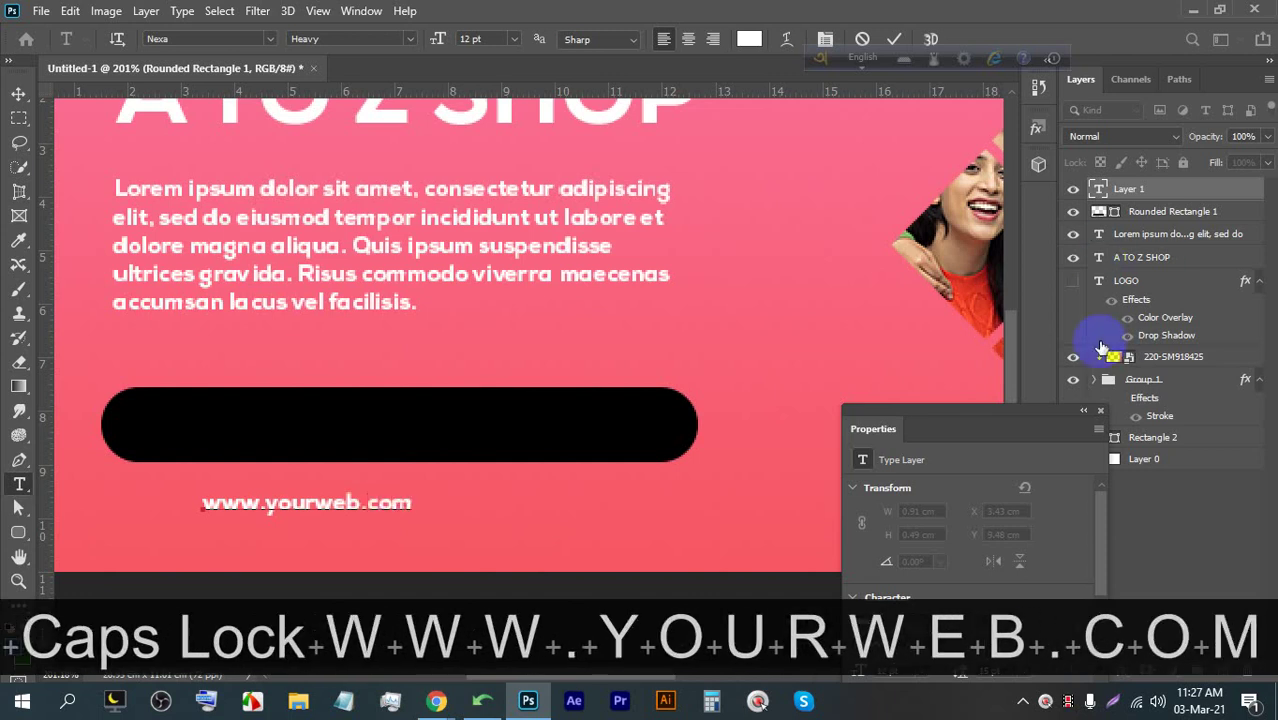
{"action": "left_click", "coordinate": [899, 40]}
{"action": "key", "text": "ctrl+t"}
{"action": "left_click_drag", "start_coordinate": [328, 490], "coordinate": [280, 428]}
{"action": "left_click_drag", "start_coordinate": [380, 427], "coordinate": [585, 425]}
{"action": "left_click_drag", "start_coordinate": [486, 428], "coordinate": [507, 428]}
{"action": "left_click", "coordinate": [928, 38]}
{"action": "triple_click", "coordinate": [422, 422]}
{"action": "left_click", "coordinate": [406, 38]}
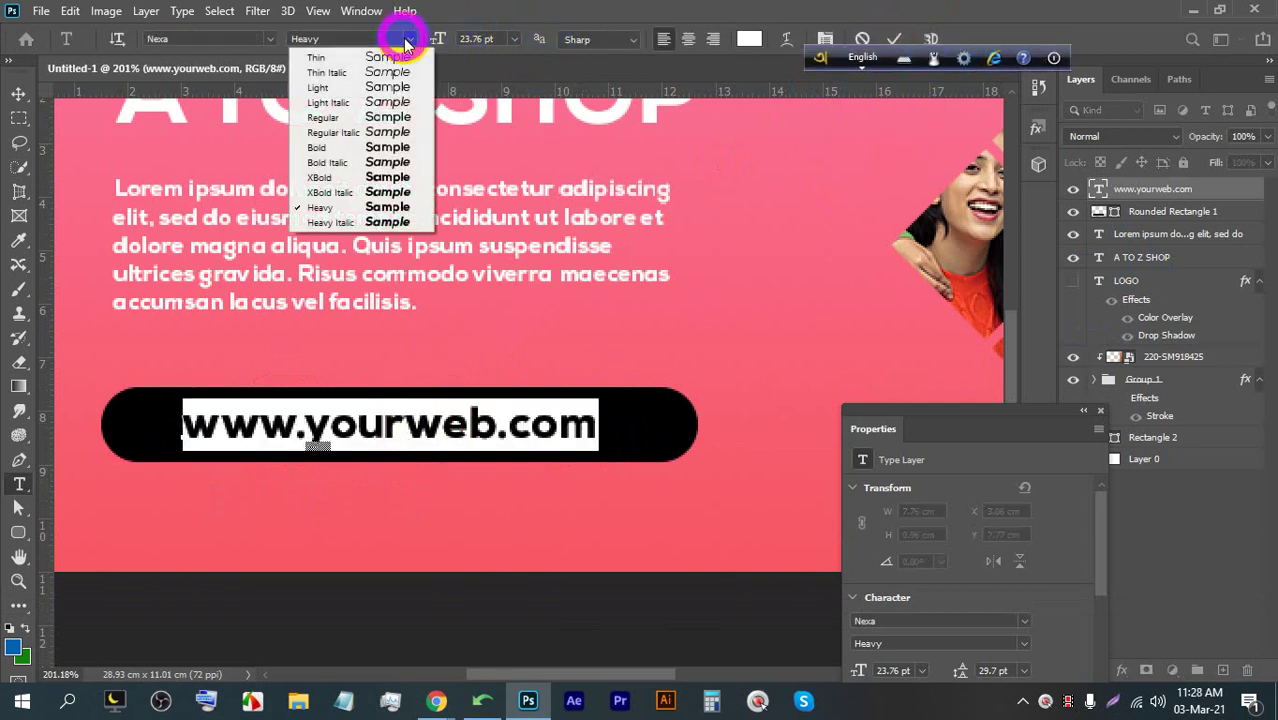
{"action": "left_click", "coordinate": [343, 117]}
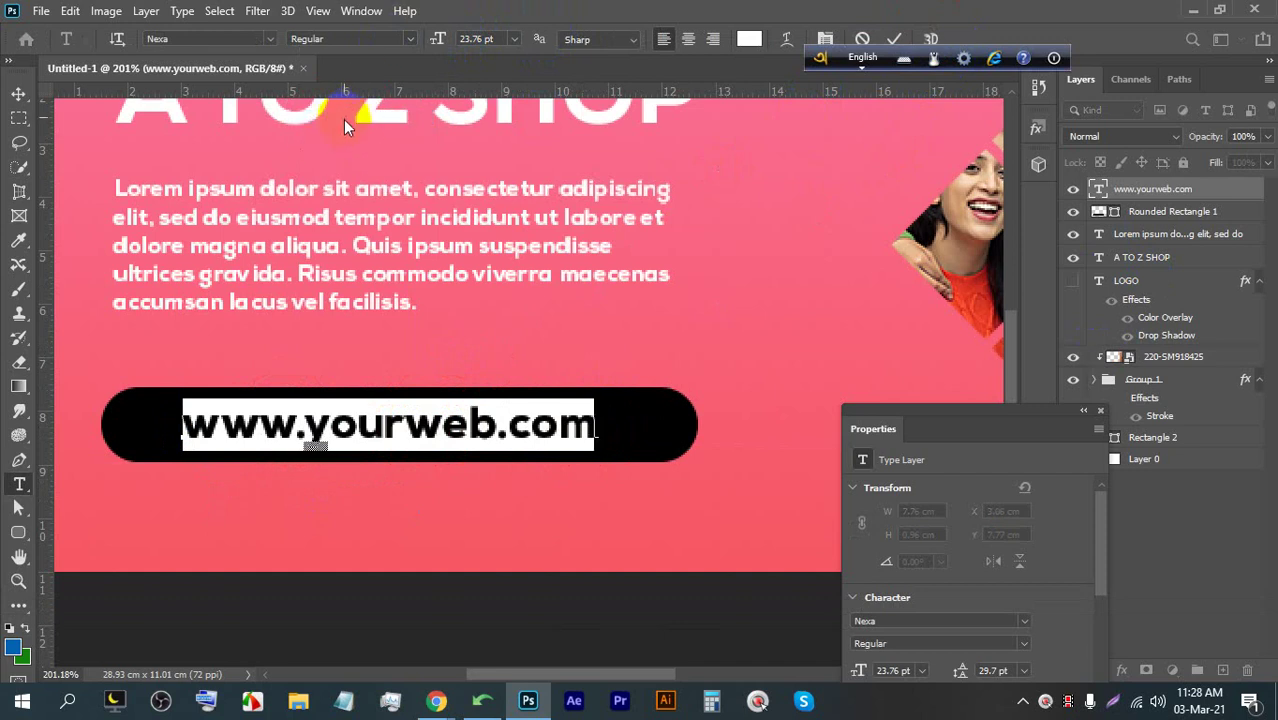
{"action": "left_click", "coordinate": [406, 38]}
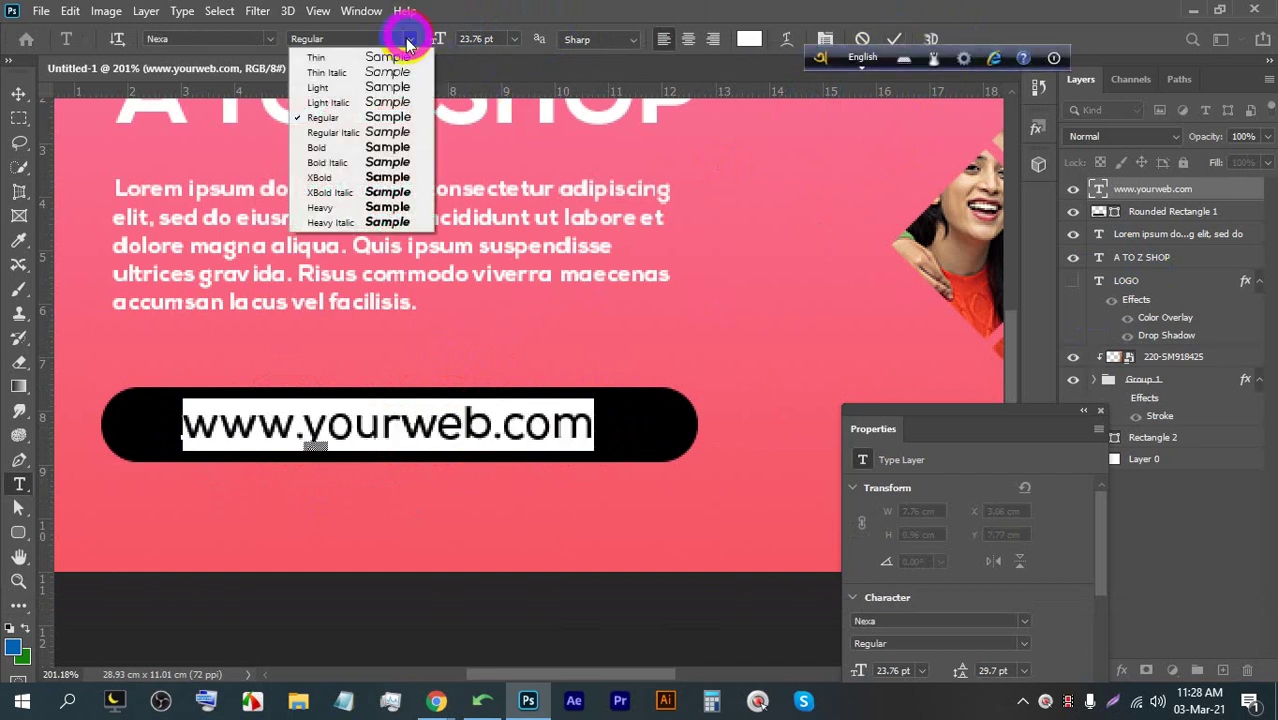
{"action": "left_click", "coordinate": [353, 147]}
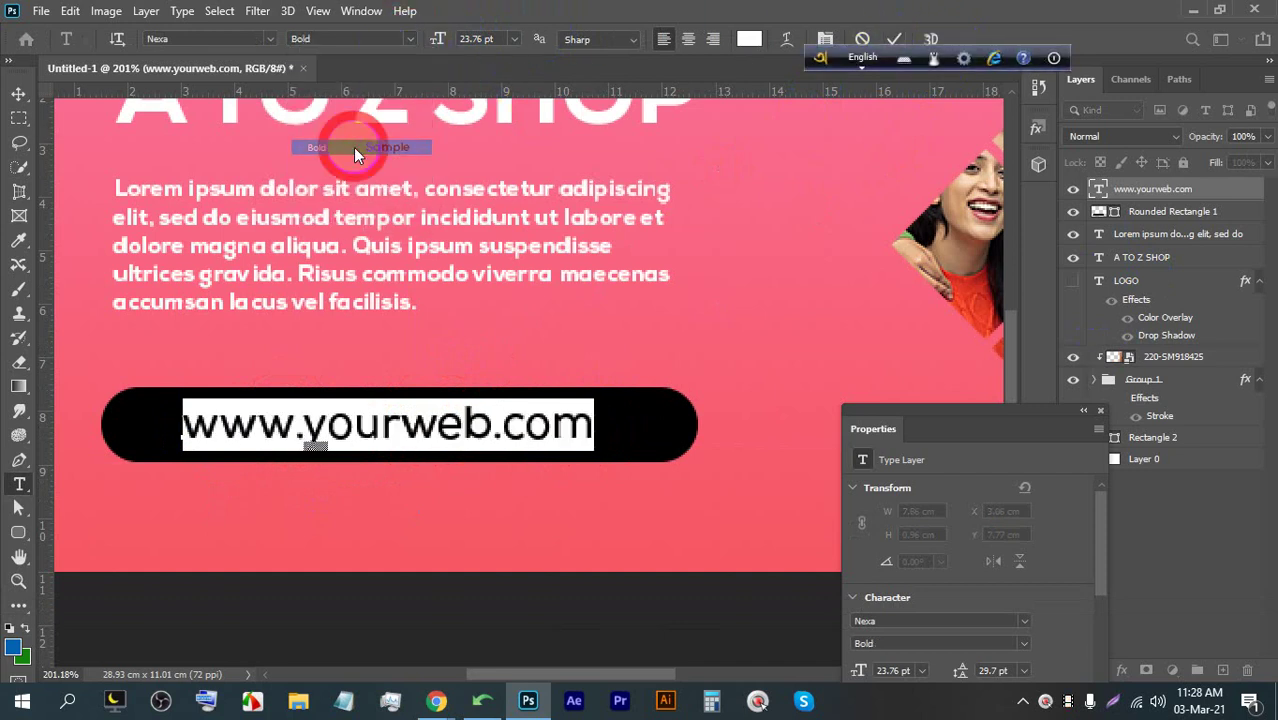
{"action": "left_click", "coordinate": [880, 42]}
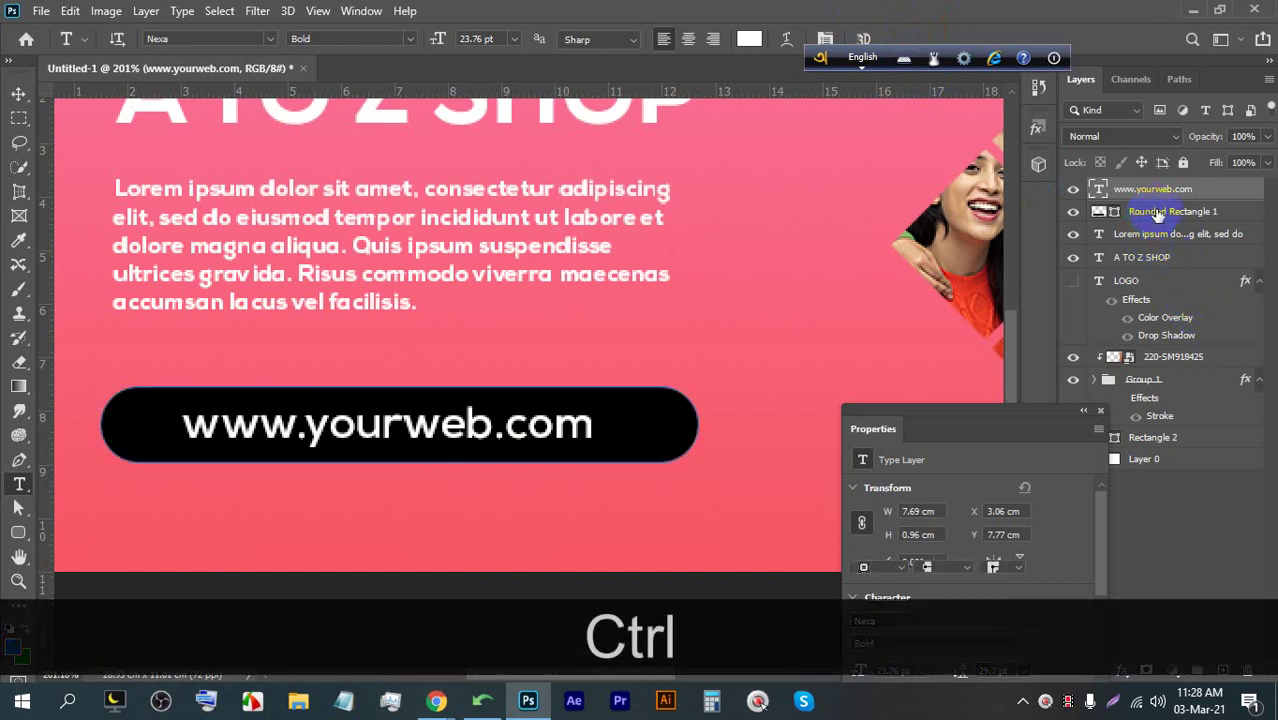
{"action": "left_click", "coordinate": [1157, 215], "text": "ctrl"}
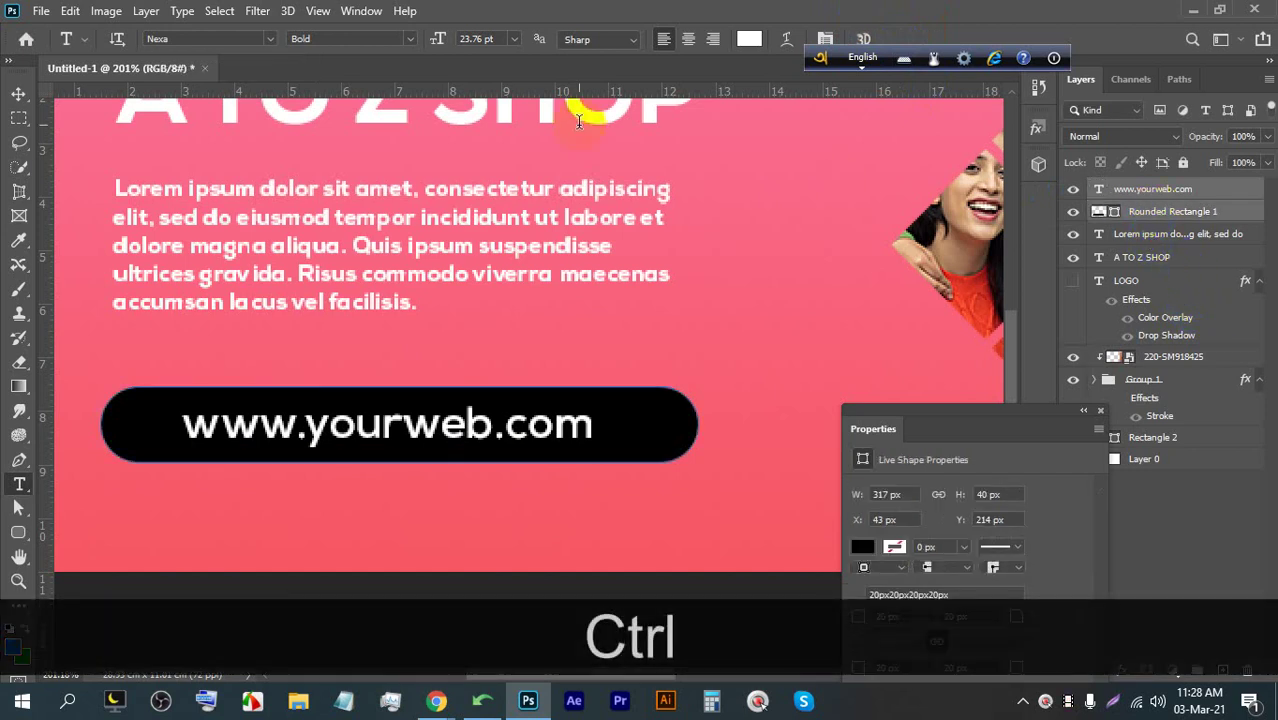
{"action": "left_click", "coordinate": [18, 93]}
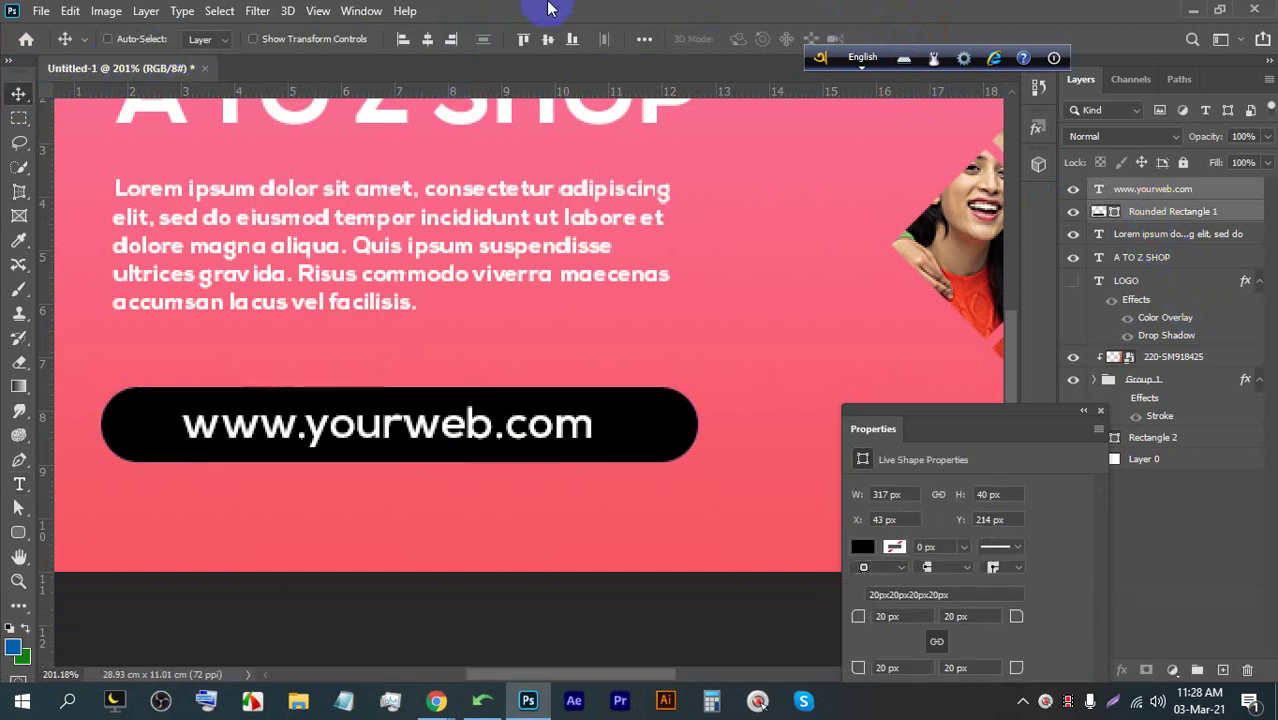
{"action": "left_click", "coordinate": [427, 41]}
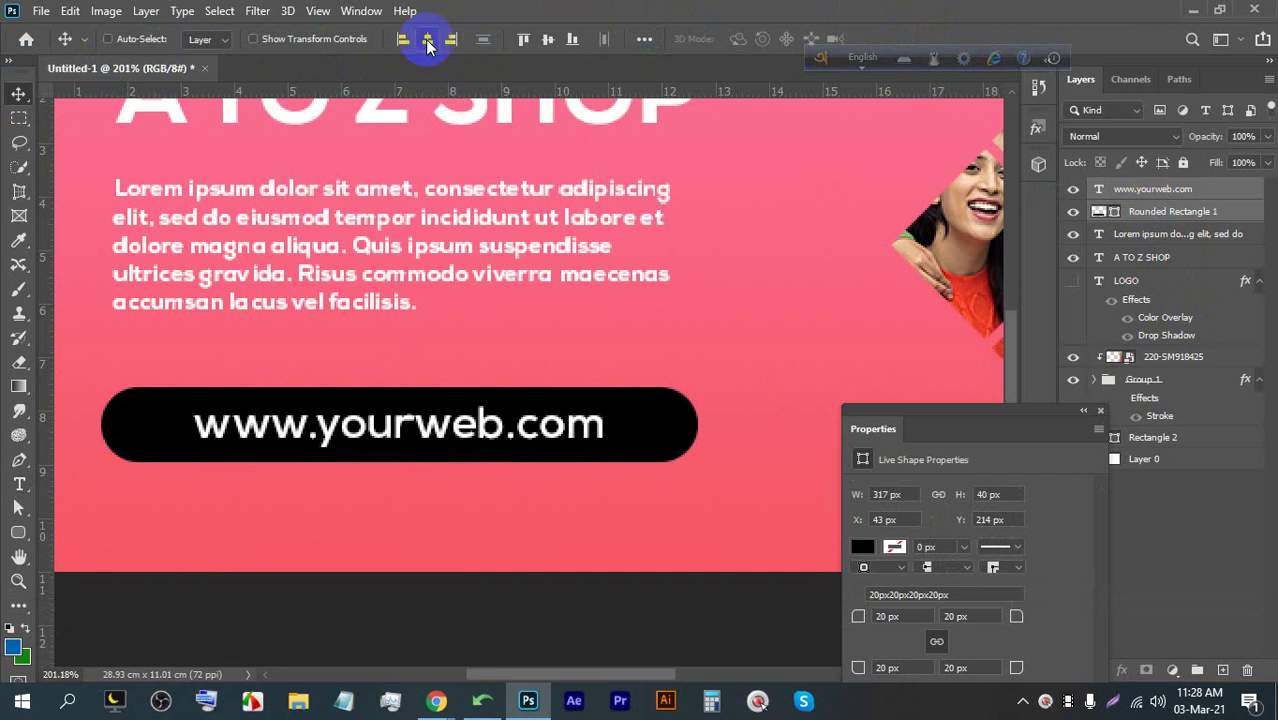
{"action": "left_click", "coordinate": [549, 42]}
Save the cover design as Untitled-1.psd in Photoshop format in folder 15
{"action": "key", "text": "ctrl+s"}
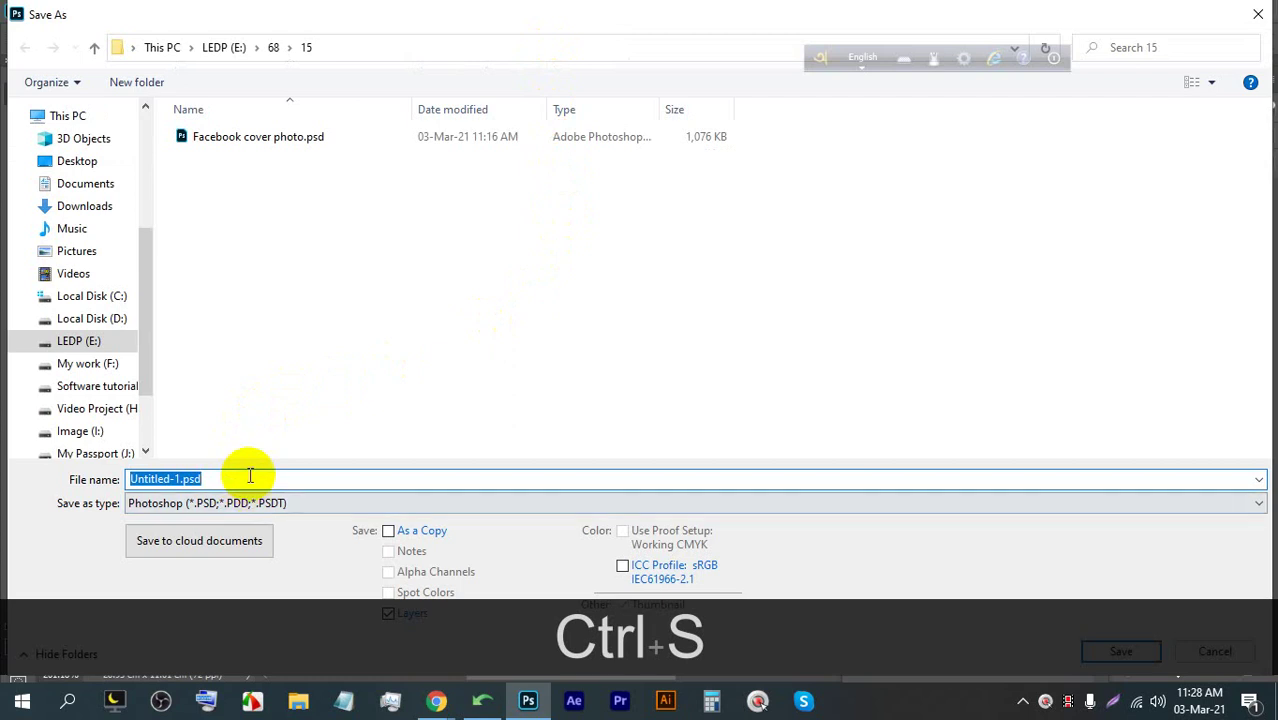
{"action": "key", "text": "Return"}
{"action": "key", "text": "Return"}
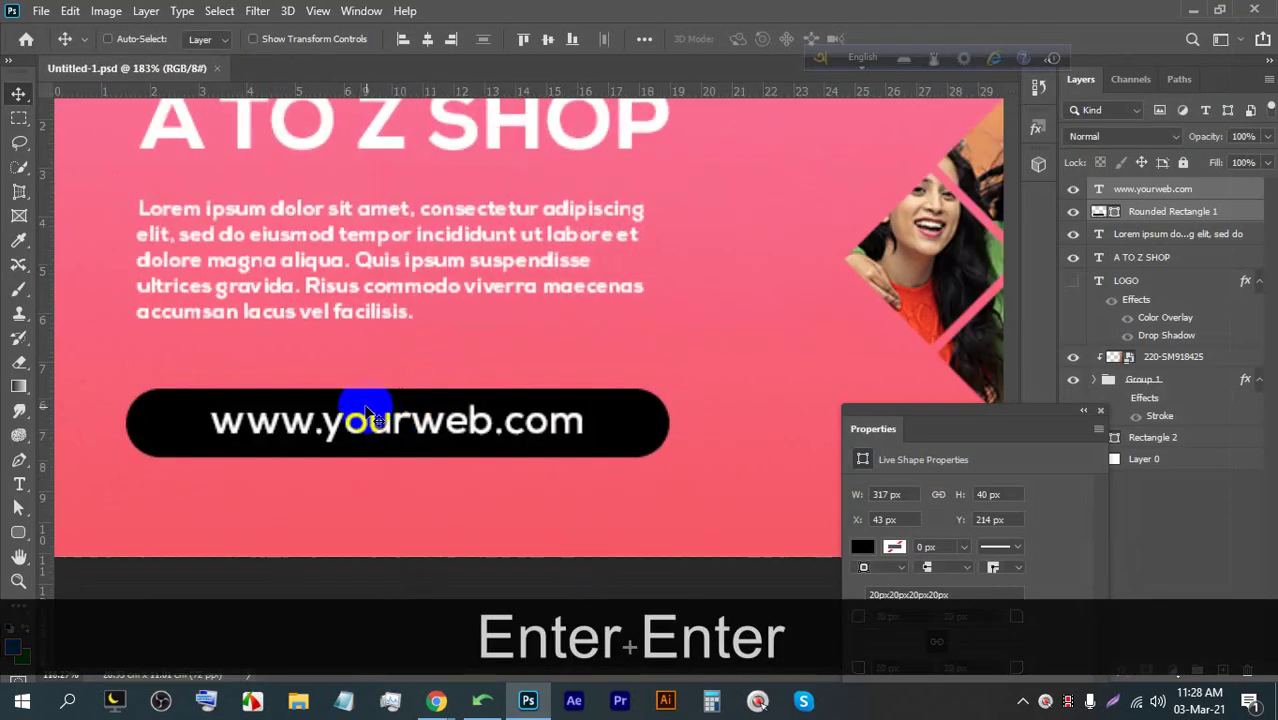
Scale the clipped photo and its diamond Group 1 together to about 181%, filling the right half of the cover
{"action": "scroll", "coordinate": [374, 413], "scroll_direction": "down", "scroll_amount": 5}
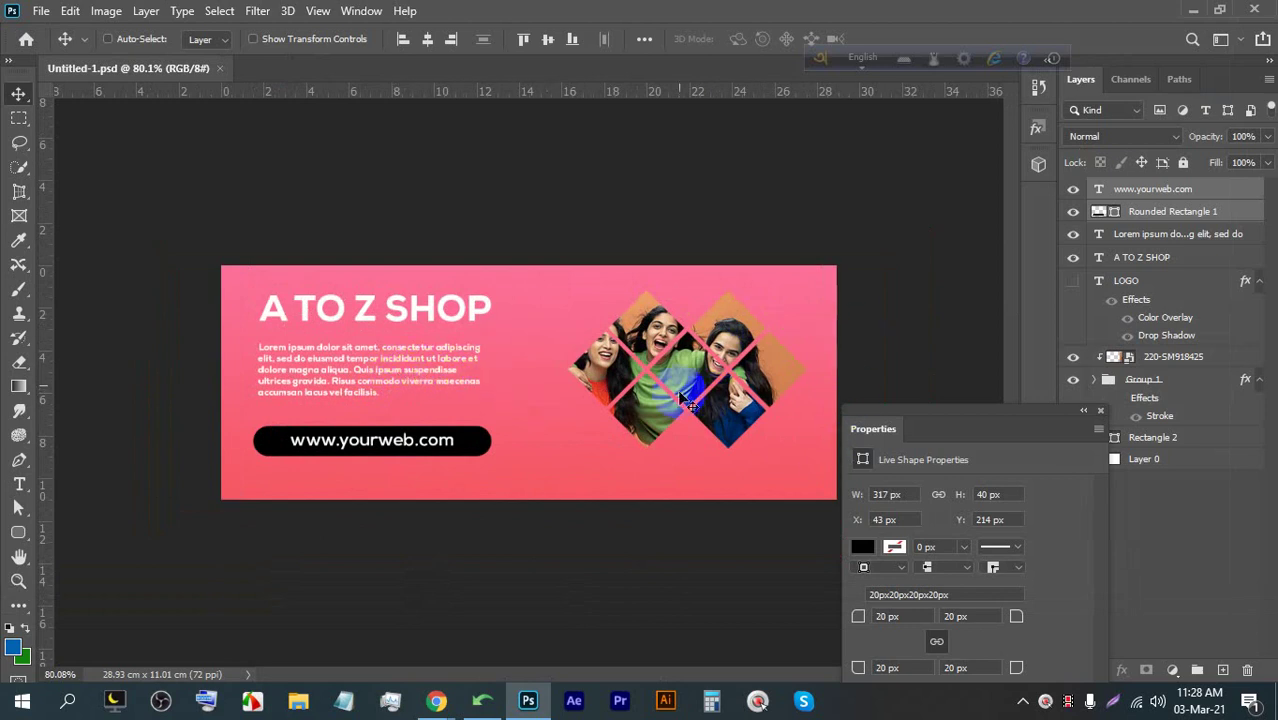
{"action": "left_click", "coordinate": [1175, 371]}
{"action": "left_click", "coordinate": [1108, 380], "text": "ctrl"}
{"action": "key", "text": "ctrl+minus"}
{"action": "scroll", "coordinate": [755, 393], "scroll_direction": "up", "scroll_amount": 3}
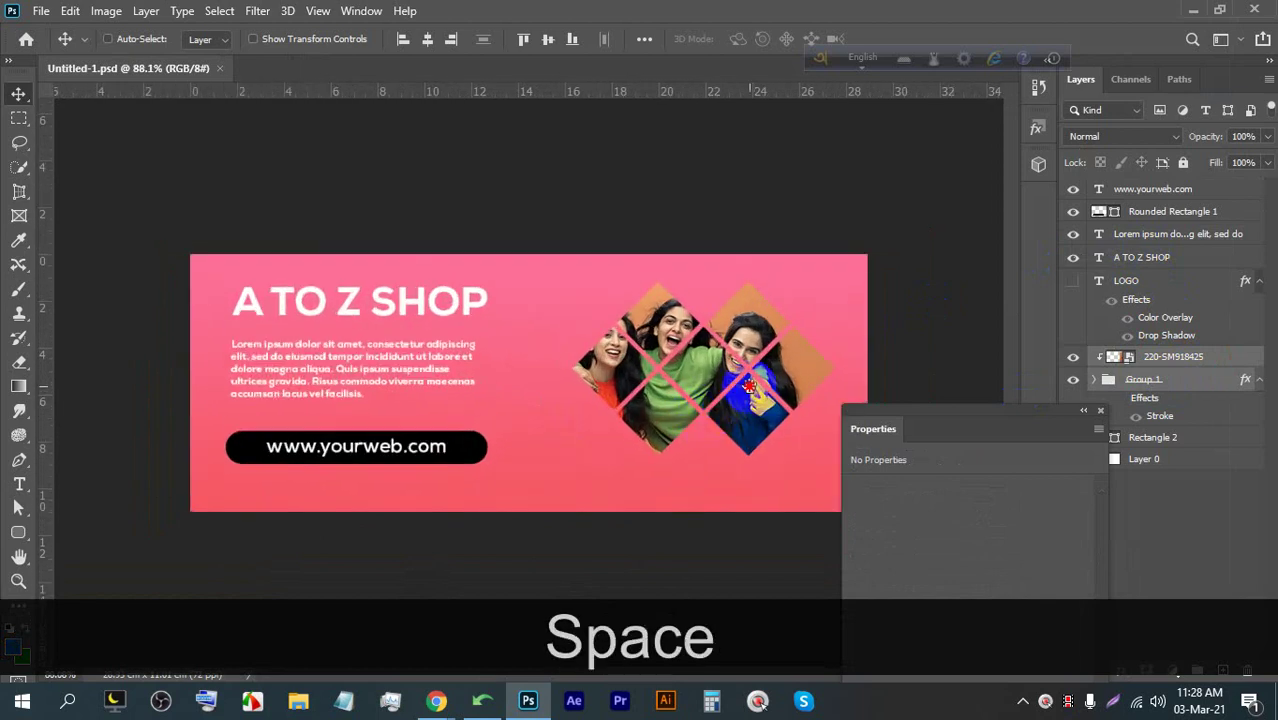
{"action": "left_click", "coordinate": [1100, 412]}
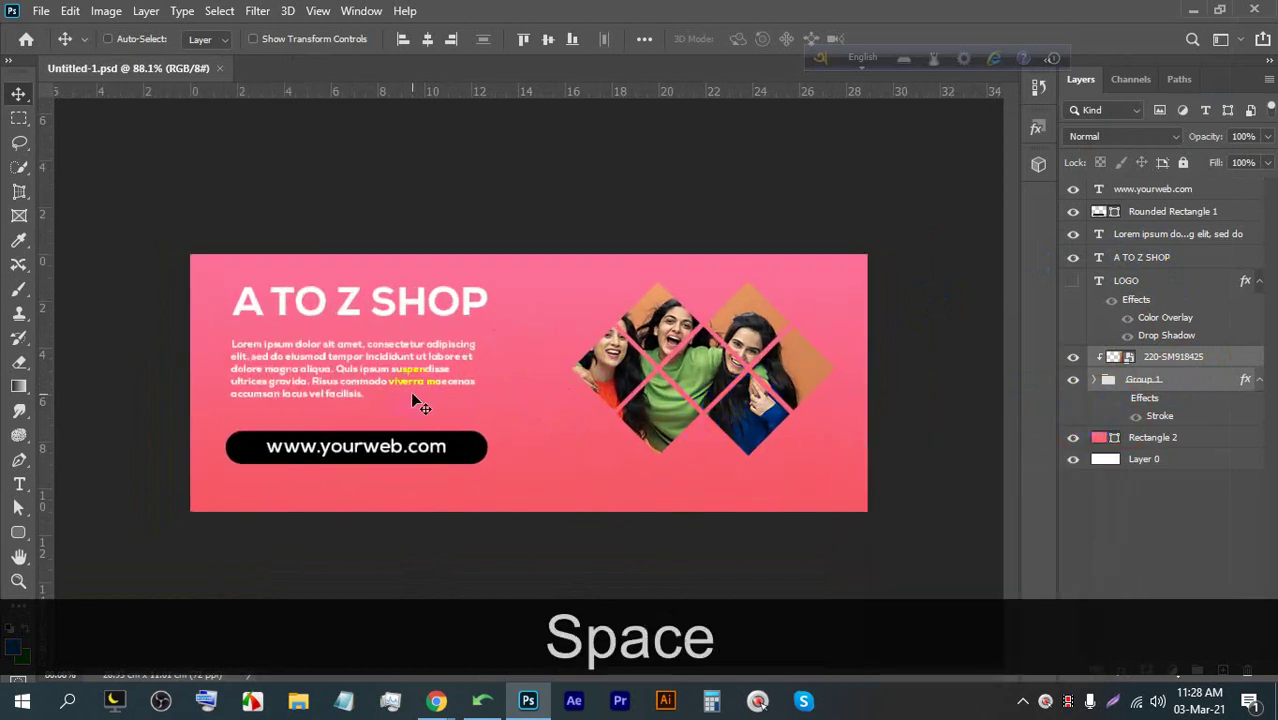
{"action": "key", "text": "ctrl+t"}
{"action": "scroll", "coordinate": [391, 348], "scroll_direction": "down", "scroll_amount": 2}
{"action": "left_click_drag", "start_coordinate": [662, 493], "coordinate": [725, 490]}
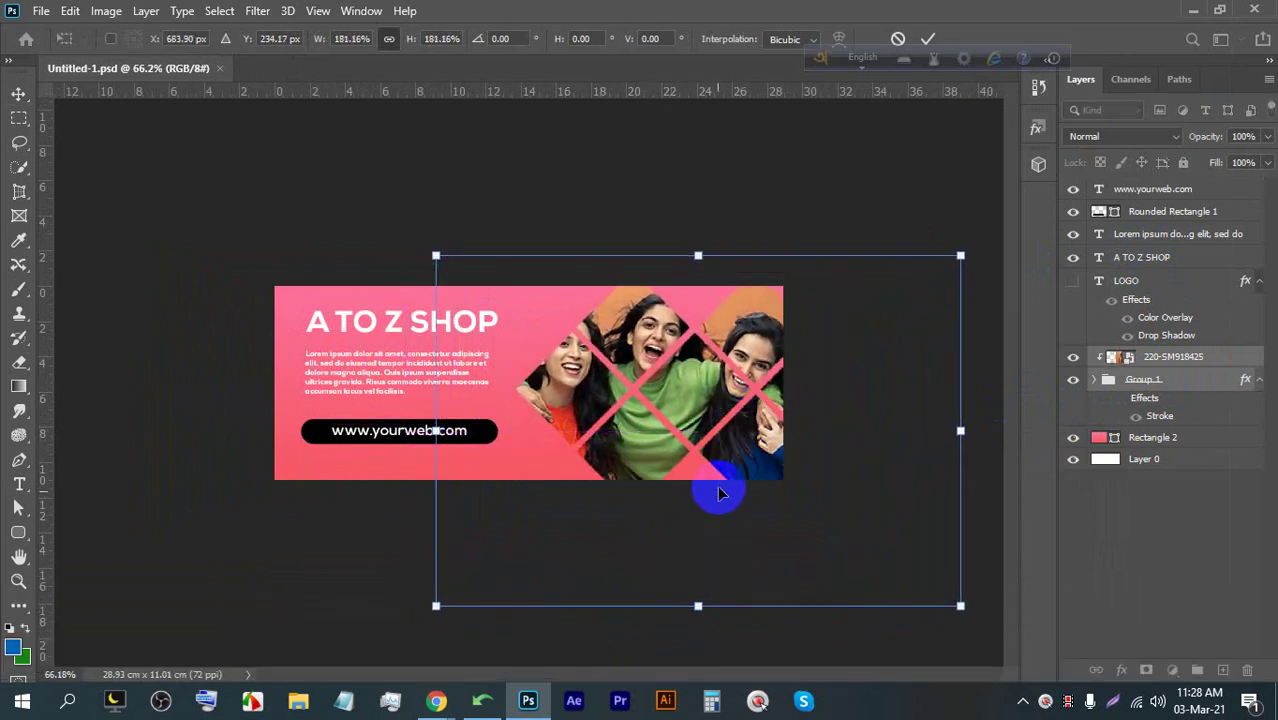
{"action": "left_click", "coordinate": [928, 38]}
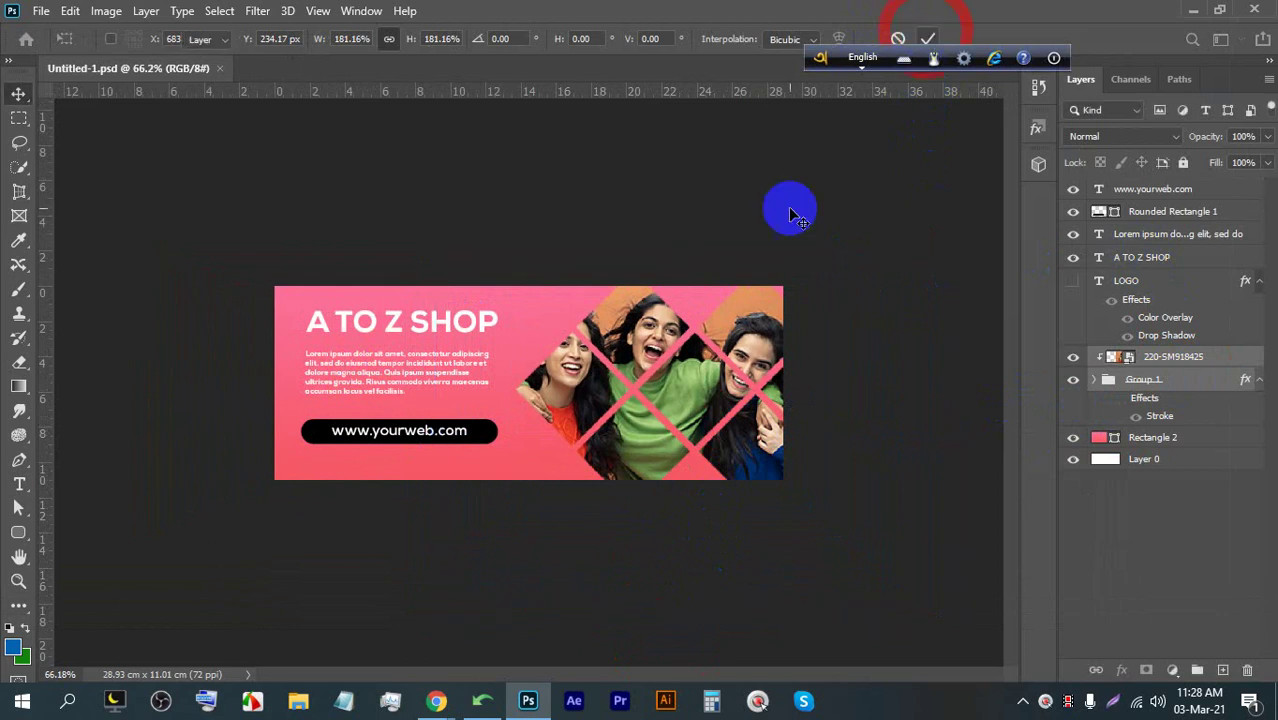
{"action": "scroll", "coordinate": [656, 362], "scroll_direction": "up", "scroll_amount": 2}
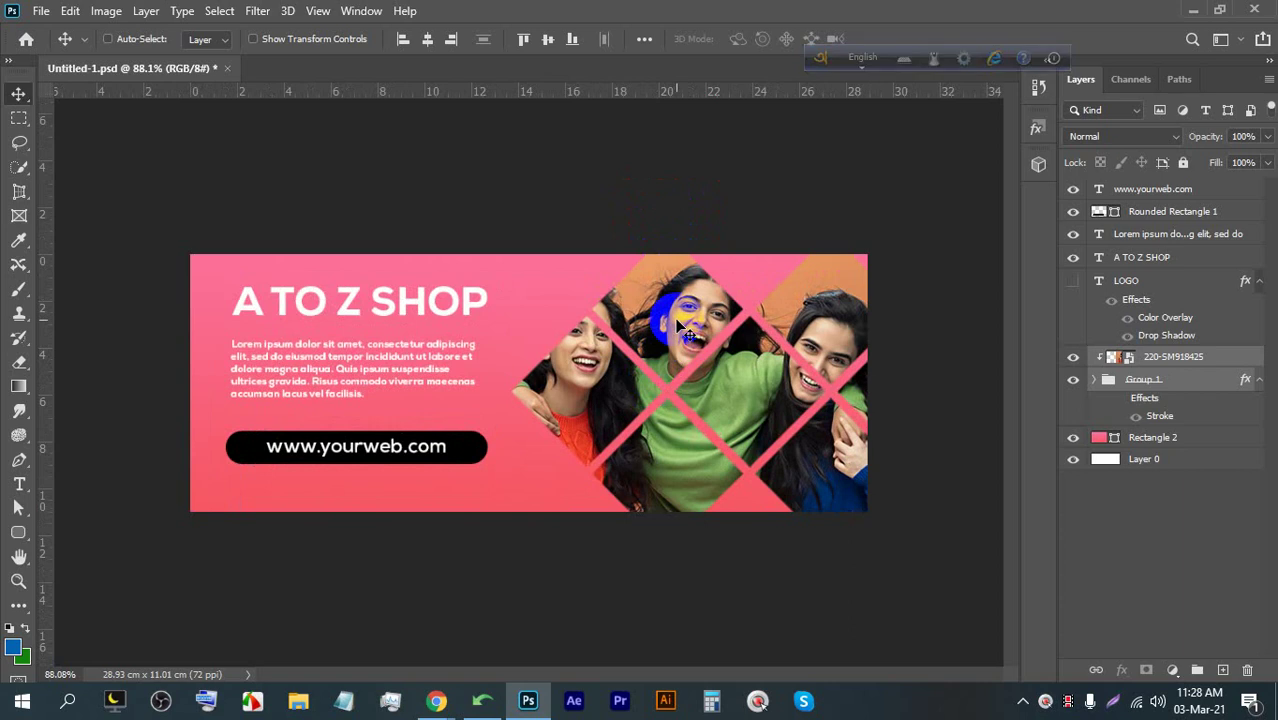
Expand Group 1 and examine the Rectangle 1 diamond by switching its visibility off and on, and check the available selection commands
{"action": "left_click", "coordinate": [1106, 381]}
{"action": "left_click", "coordinate": [1095, 381]}
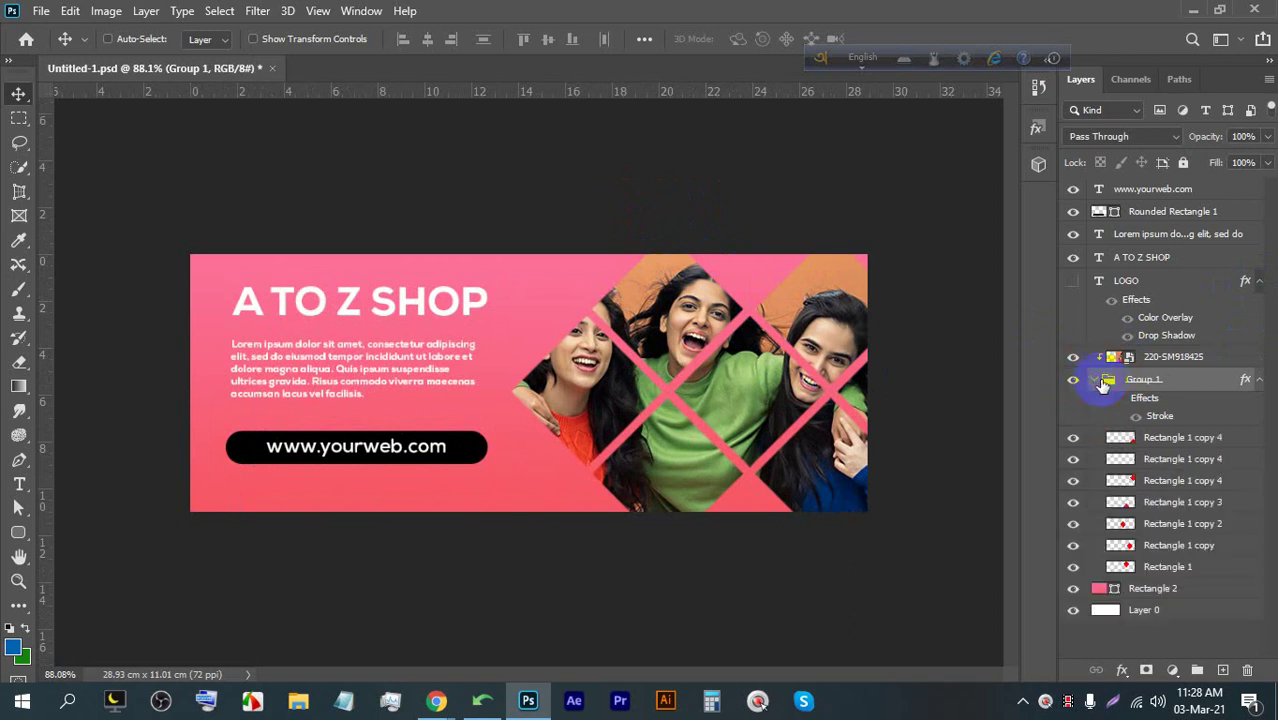
{"action": "left_click", "coordinate": [1160, 567]}
{"action": "left_click", "coordinate": [1073, 567]}
{"action": "left_click", "coordinate": [1073, 567]}
{"action": "scroll", "coordinate": [773, 220], "scroll_direction": "up", "scroll_amount": 5}
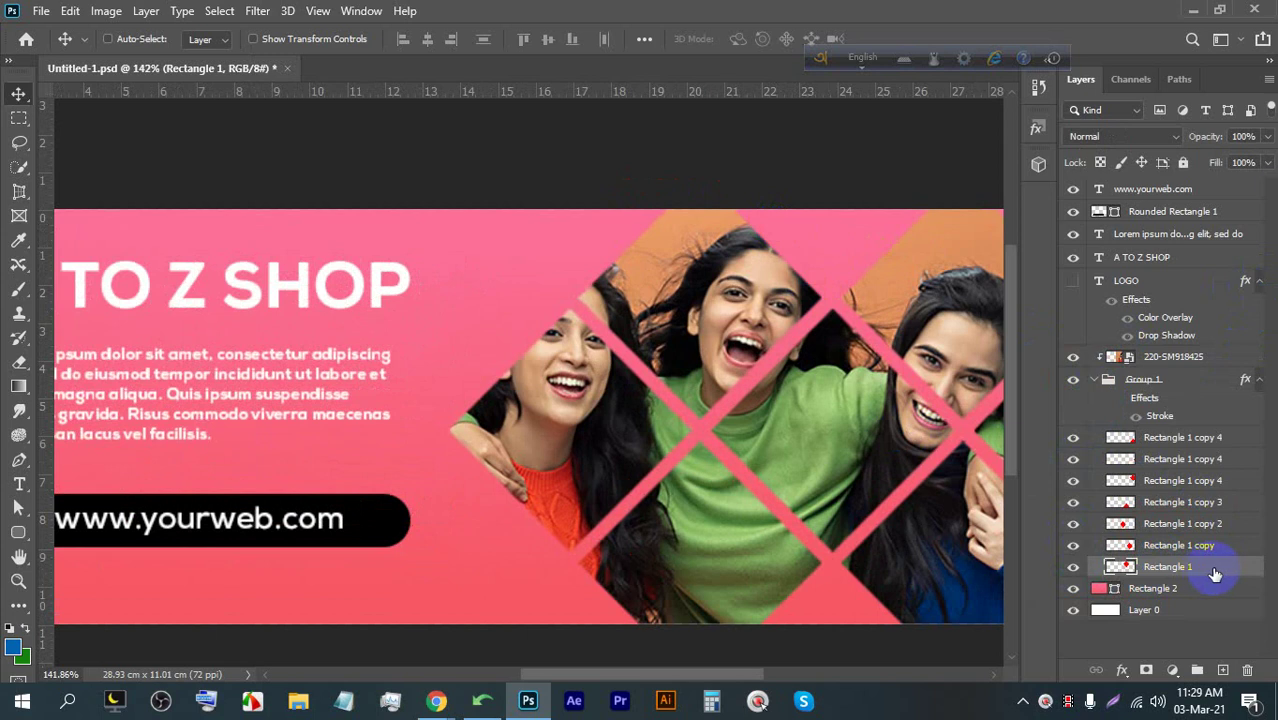
{"action": "scroll", "coordinate": [556, 268], "scroll_direction": "down", "scroll_amount": 2}
{"action": "scroll", "coordinate": [750, 270], "scroll_direction": "up", "scroll_amount": 1}
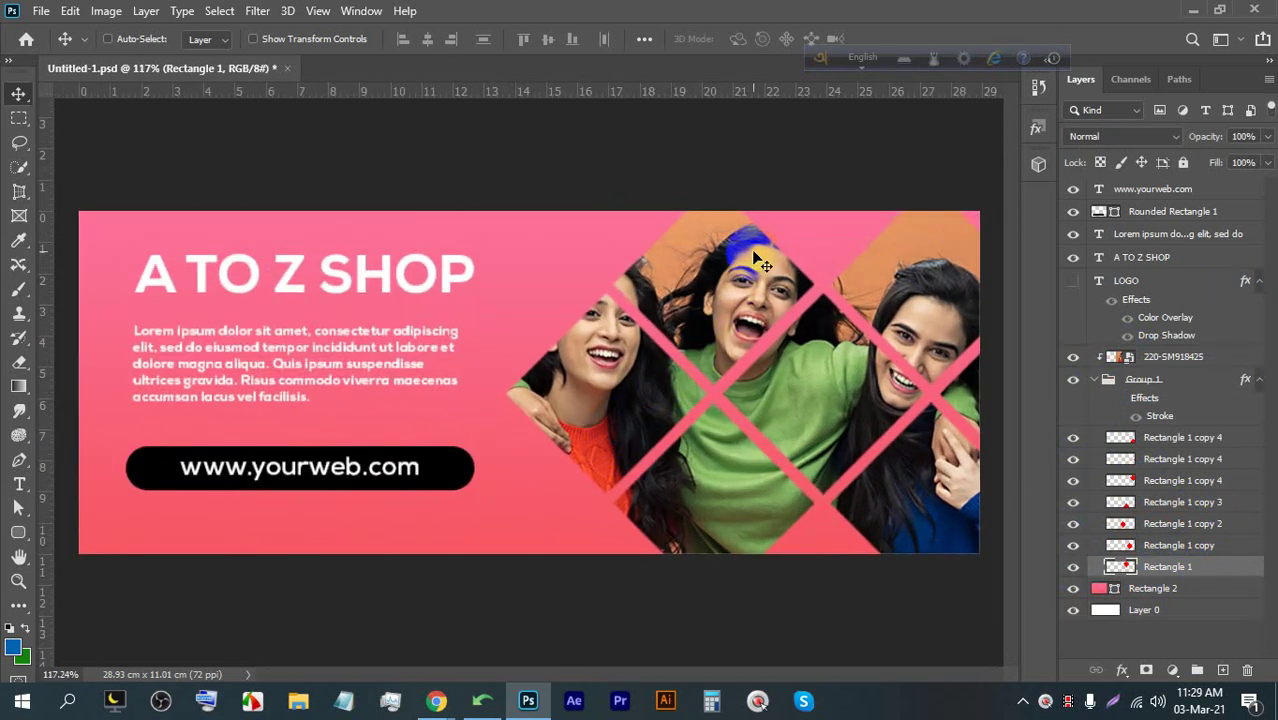
{"action": "scroll", "coordinate": [760, 262], "scroll_direction": "up", "scroll_amount": 1}
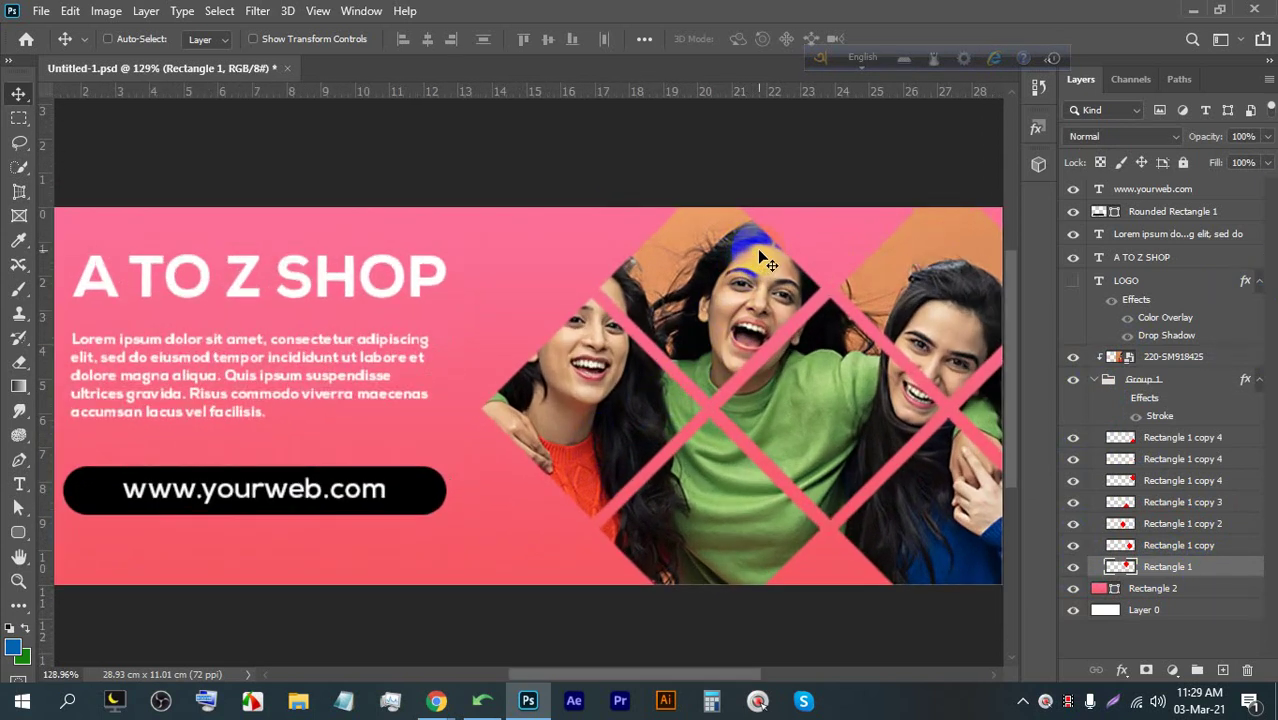
{"action": "left_click", "coordinate": [213, 12]}
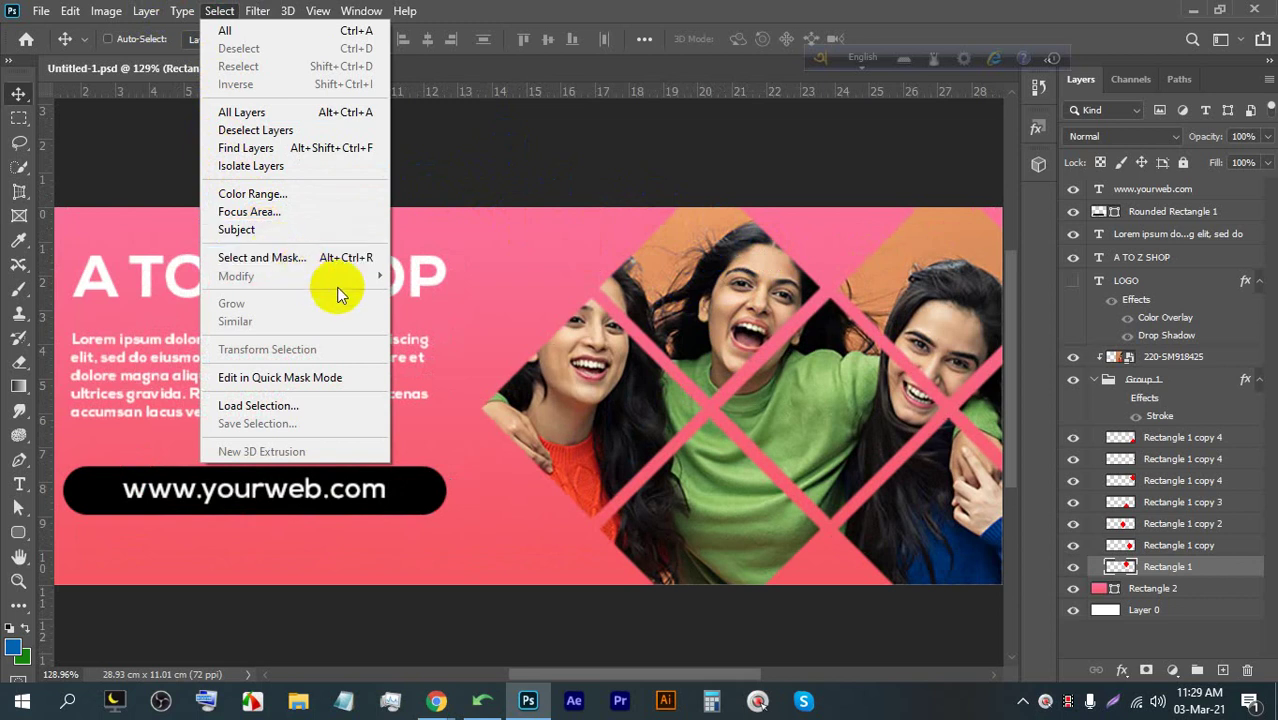
{"action": "left_click", "coordinate": [1163, 578]}
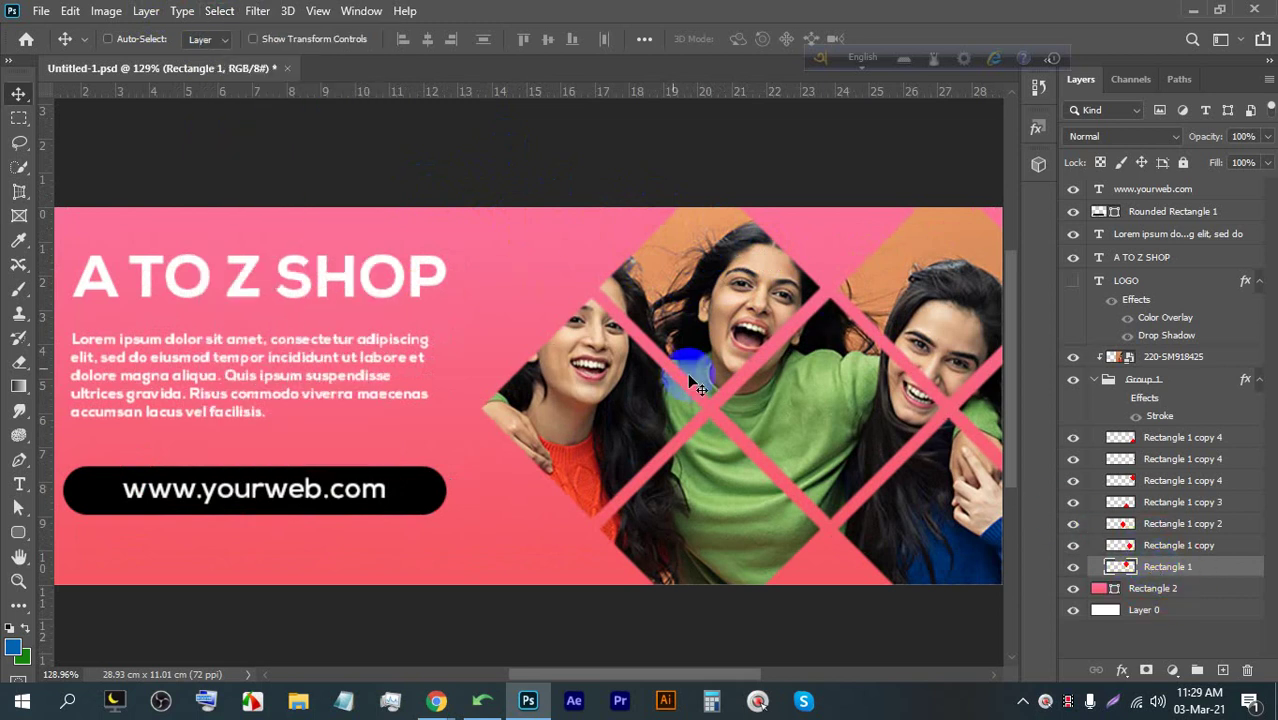
Create a new document from the recent Web Minimum preset, 1024 × 768 px at 72 ppi
{"action": "key", "text": "ctrl+minus"}
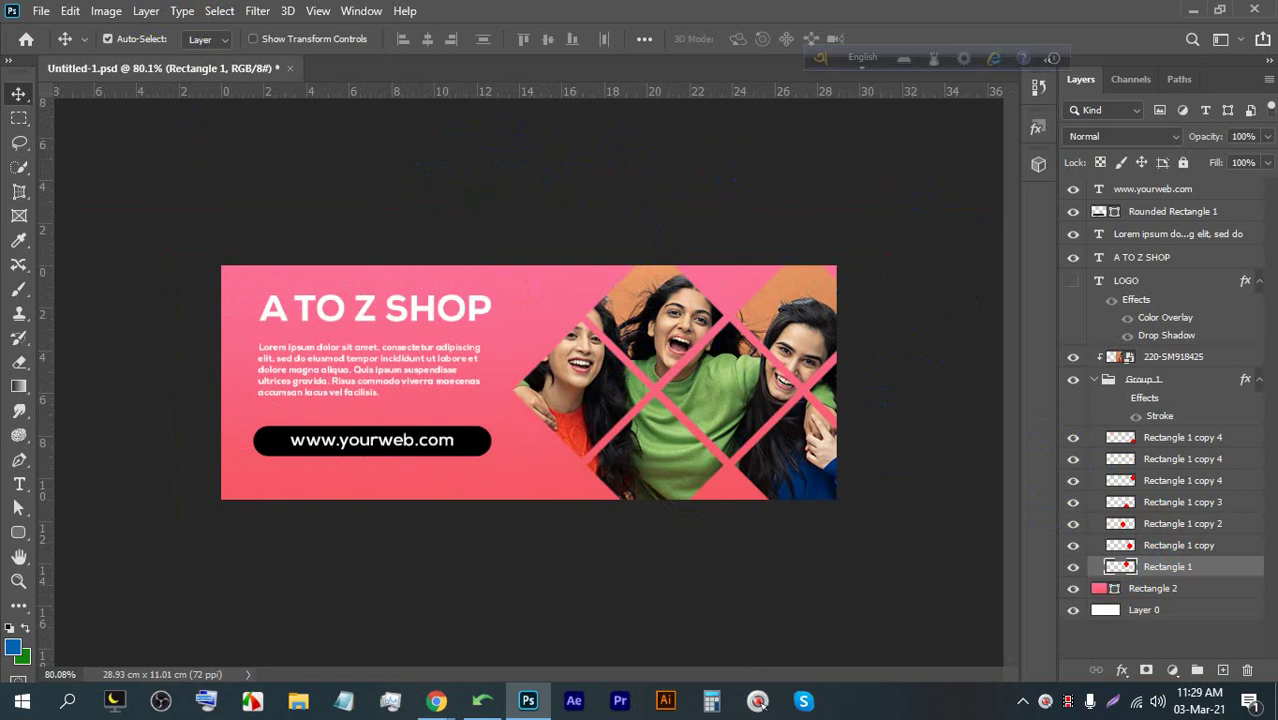
{"action": "key", "text": "ctrl+n"}
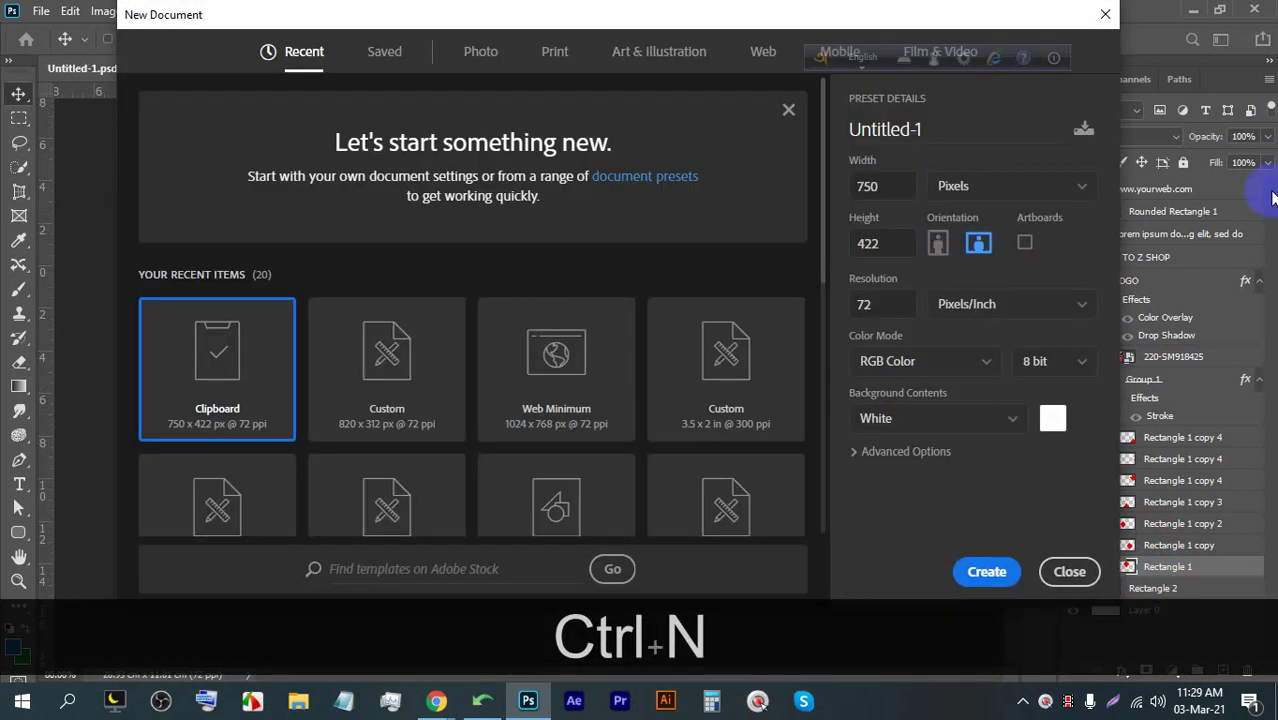
{"action": "double_click", "coordinate": [562, 411]}
Draw a red circle of about 315 × 315 px on the artboard with the Ellipse tool
{"action": "scroll", "coordinate": [591, 377], "scroll_direction": "up", "scroll_amount": 3}
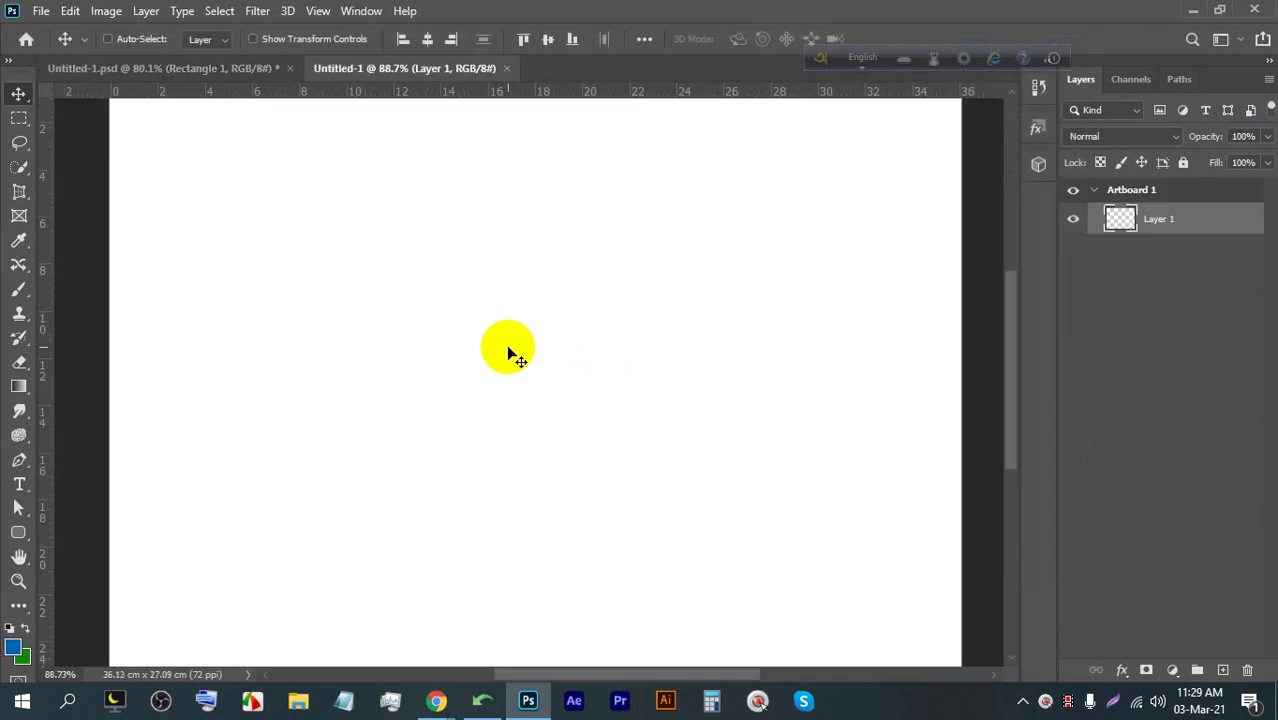
{"action": "left_click", "coordinate": [14, 537]}
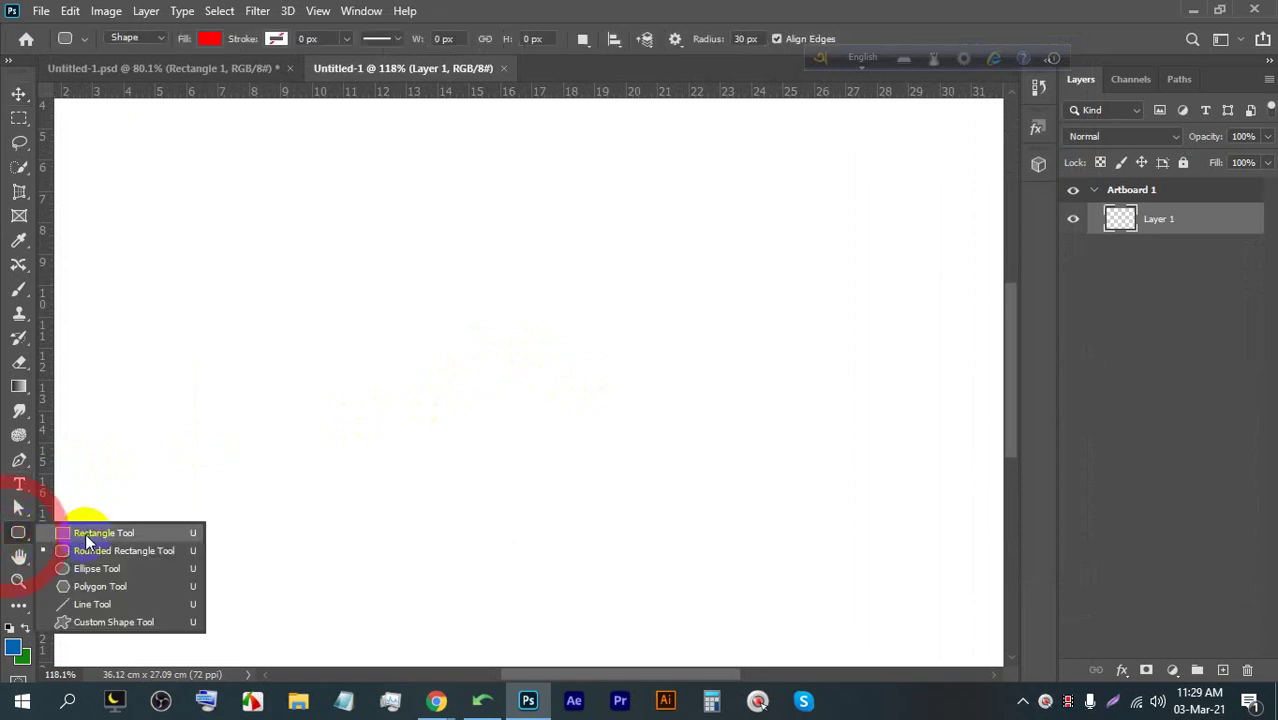
{"action": "left_click", "coordinate": [95, 566]}
{"action": "left_click_drag", "start_coordinate": [296, 194], "coordinate": [643, 542]}
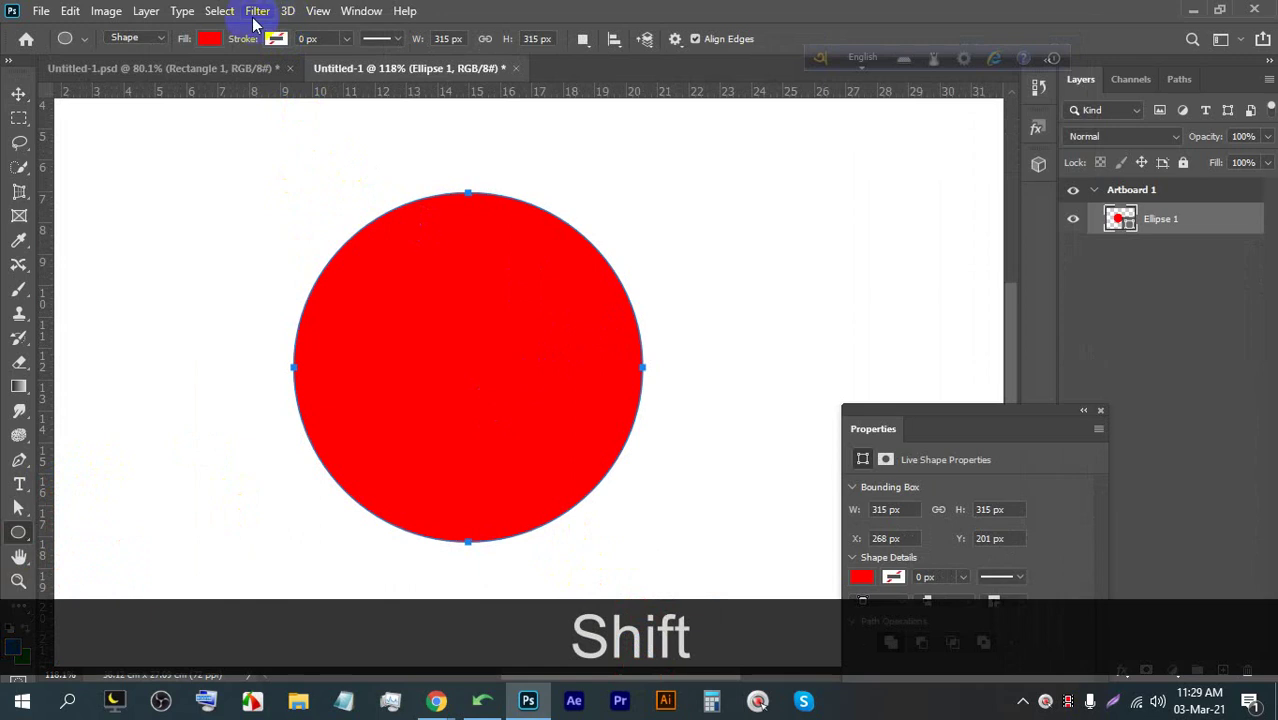
Rasterize the red circle's shape layer
{"action": "left_click", "coordinate": [219, 12]}
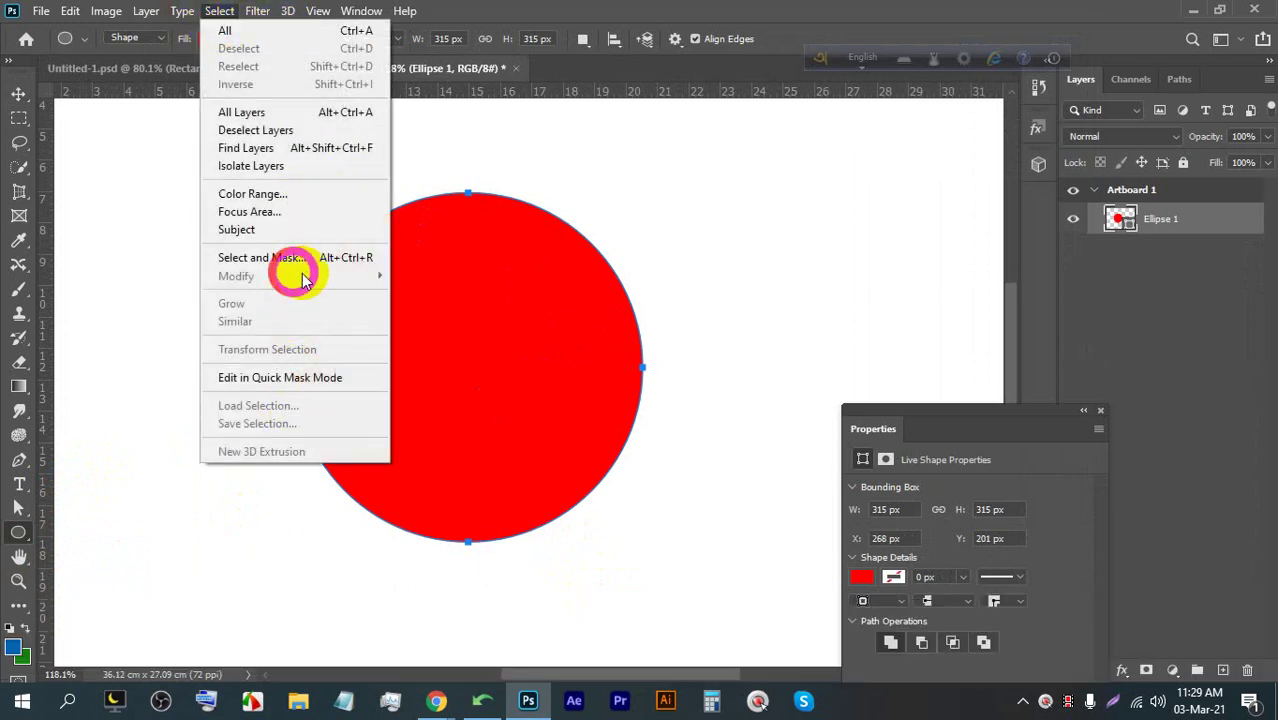
{"action": "left_click", "coordinate": [676, 8]}
{"action": "right_click", "coordinate": [1180, 228]}
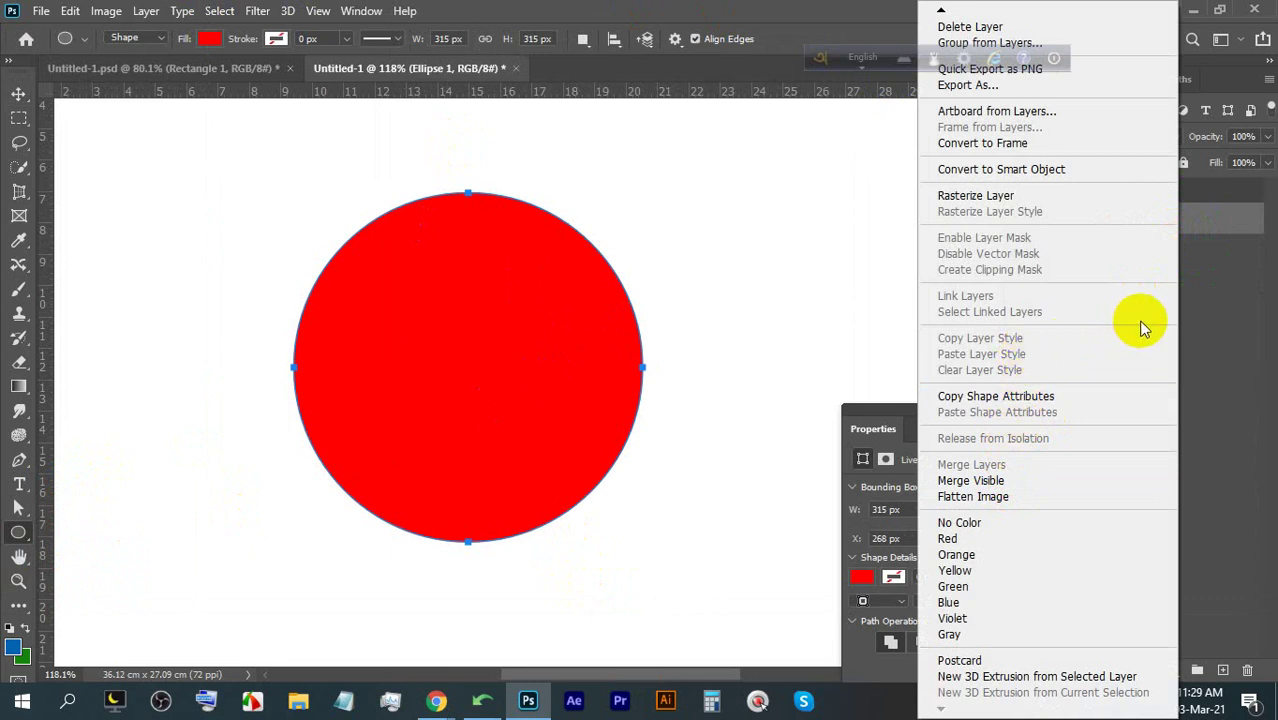
{"action": "left_click", "coordinate": [1247, 351]}
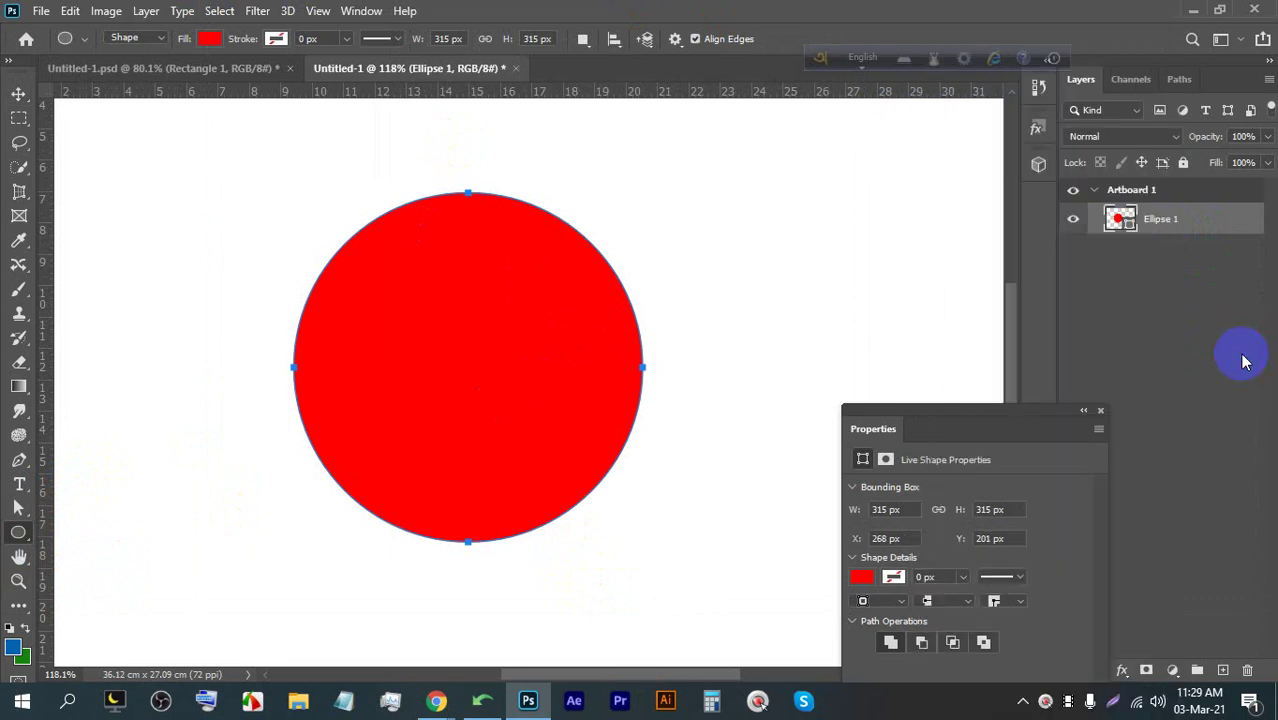
{"action": "right_click", "coordinate": [1179, 227]}
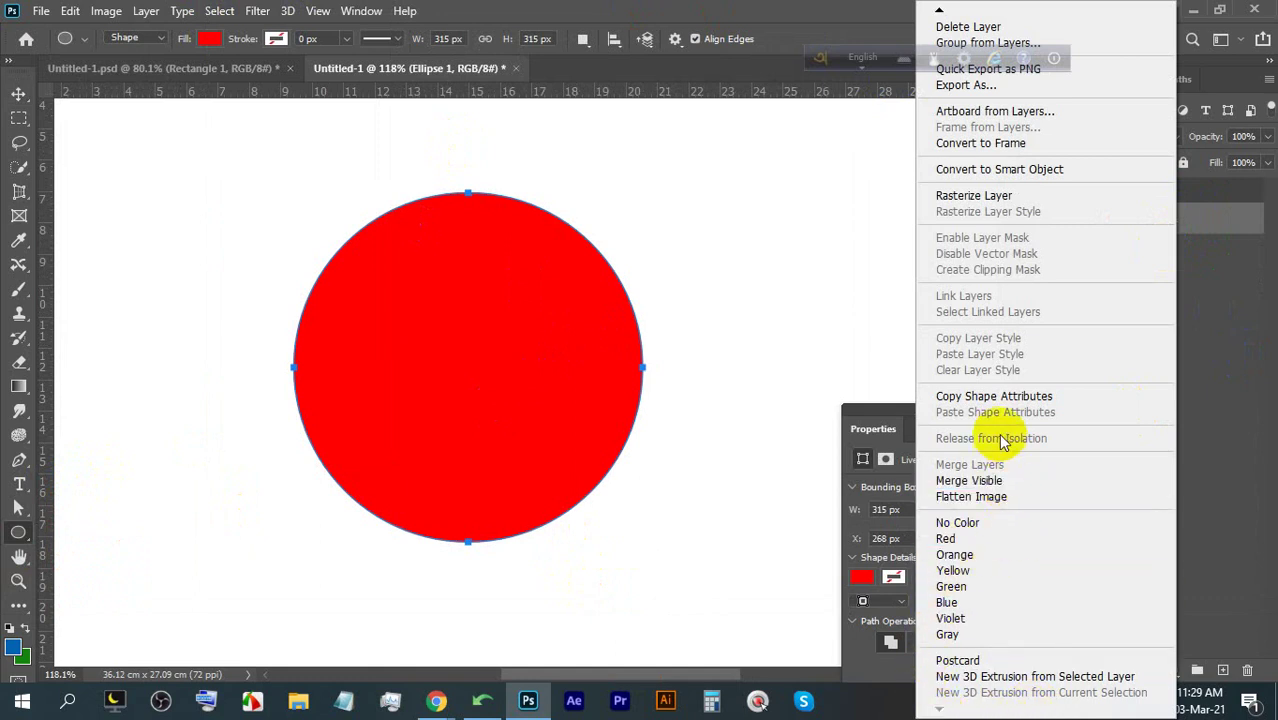
{"action": "left_click", "coordinate": [1006, 207]}
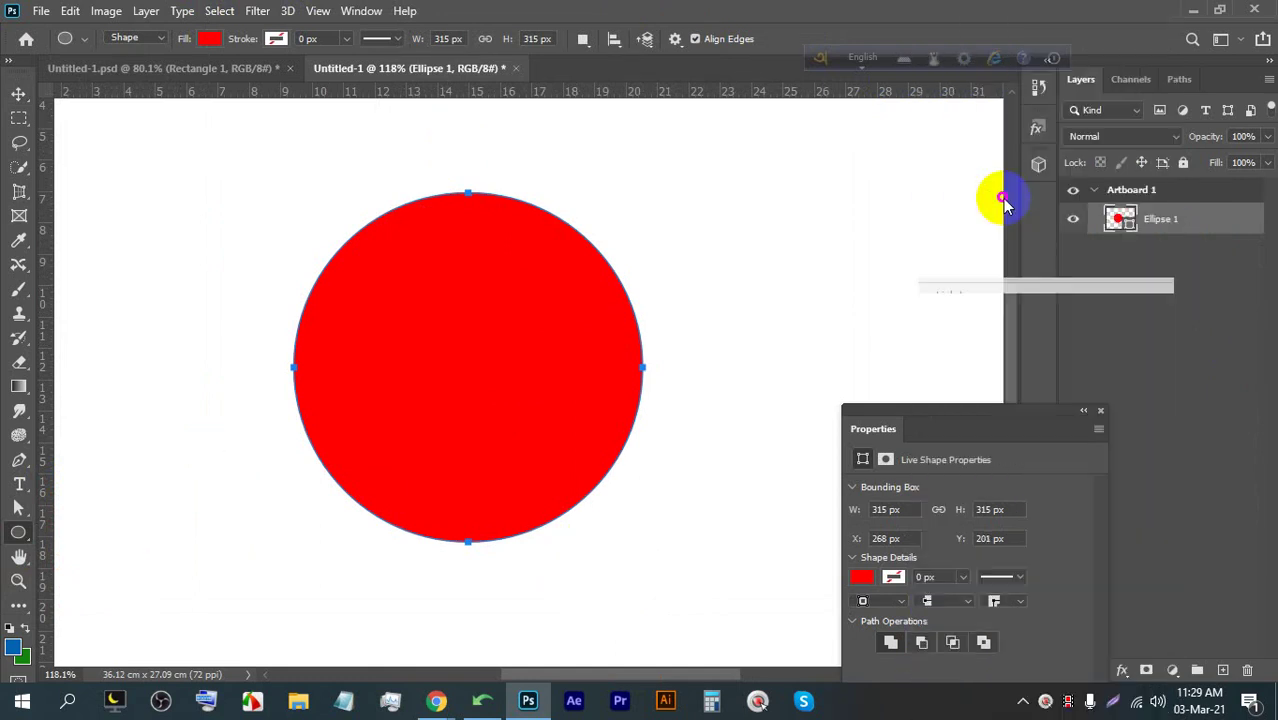
Move the red circle down and toward the artboard's left side, and delete it
{"action": "left_click", "coordinate": [252, 12]}
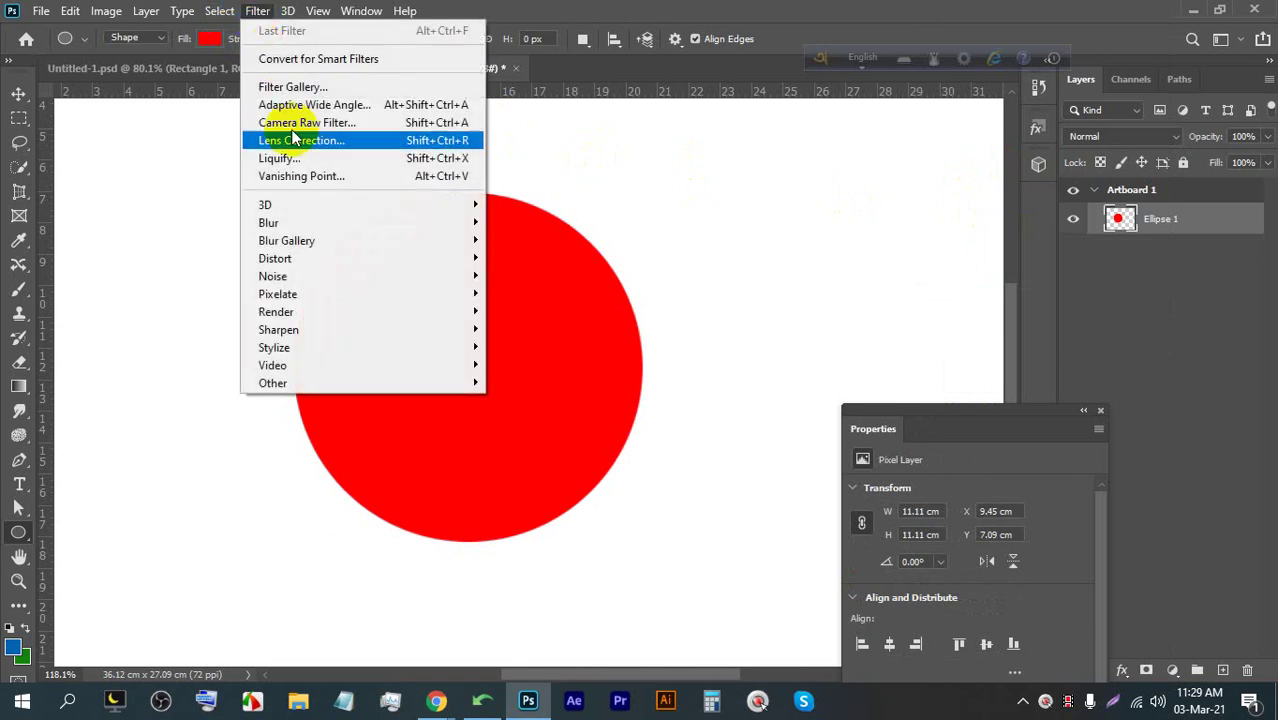
{"action": "left_click", "coordinate": [222, 12]}
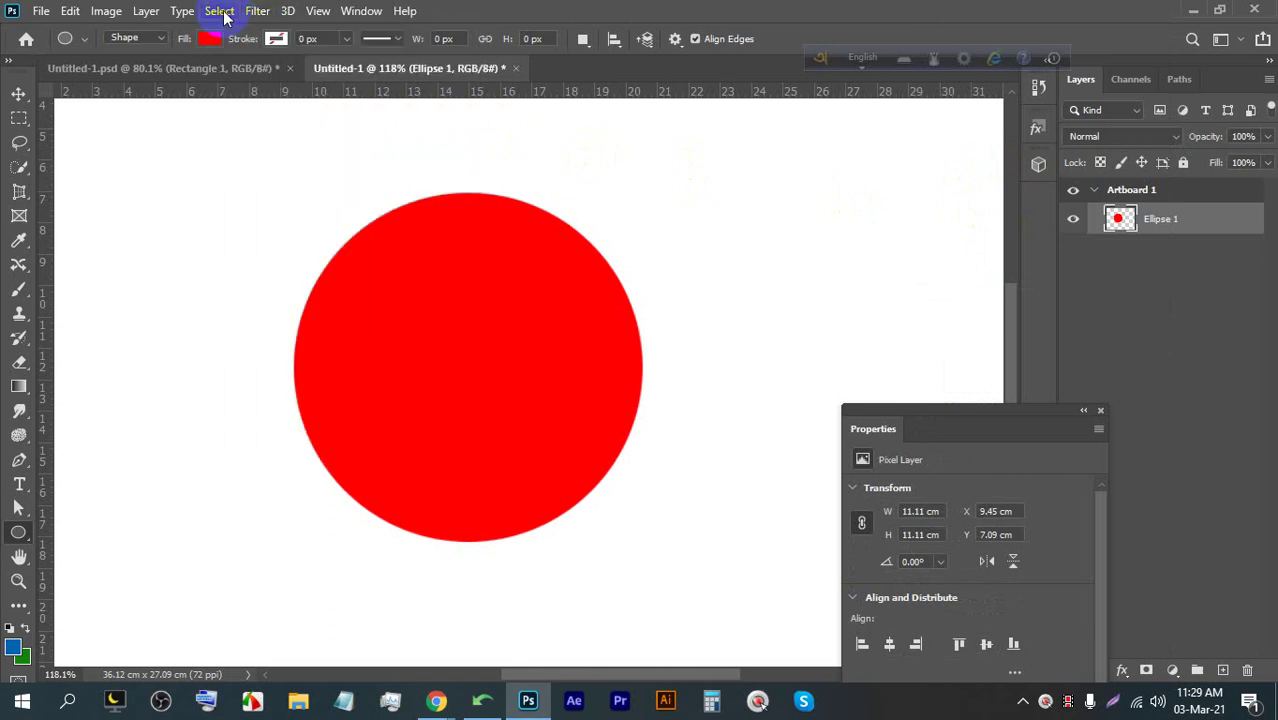
{"action": "left_click", "coordinate": [18, 93]}
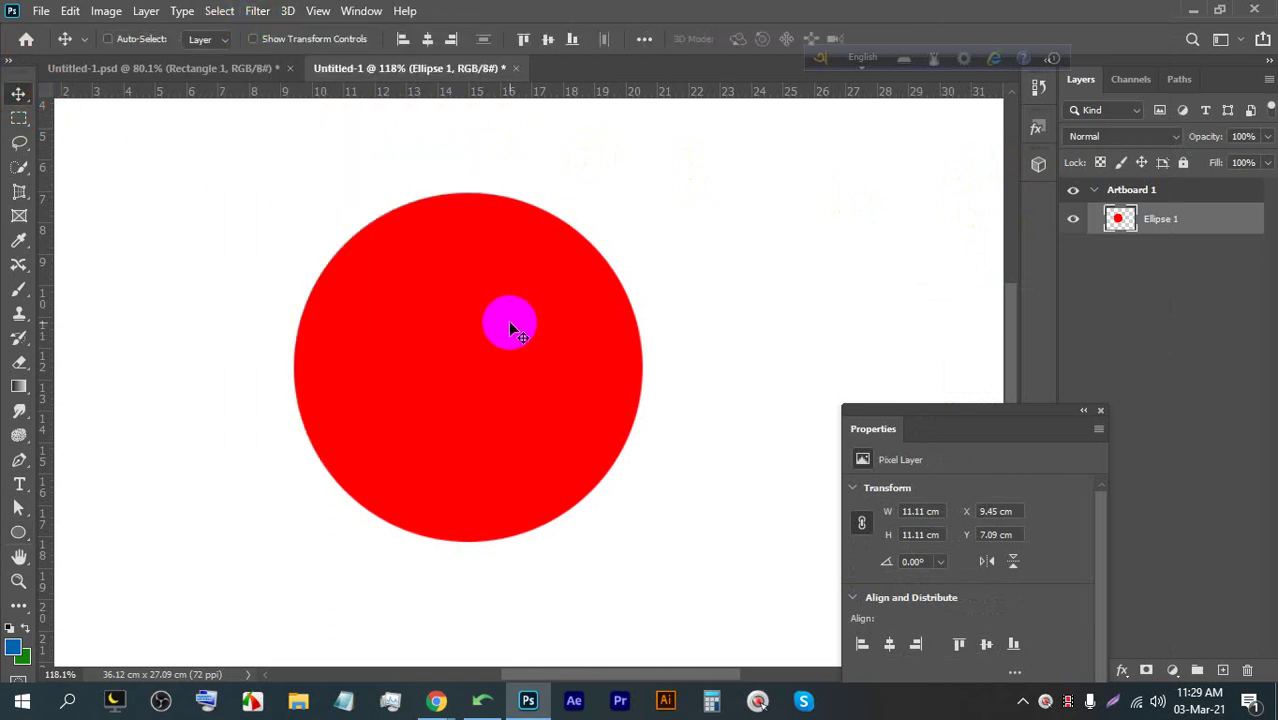
{"action": "scroll", "coordinate": [499, 257], "scroll_direction": "down", "scroll_amount": 3}
{"action": "scroll", "coordinate": [499, 257], "scroll_direction": "up", "scroll_amount": 1}
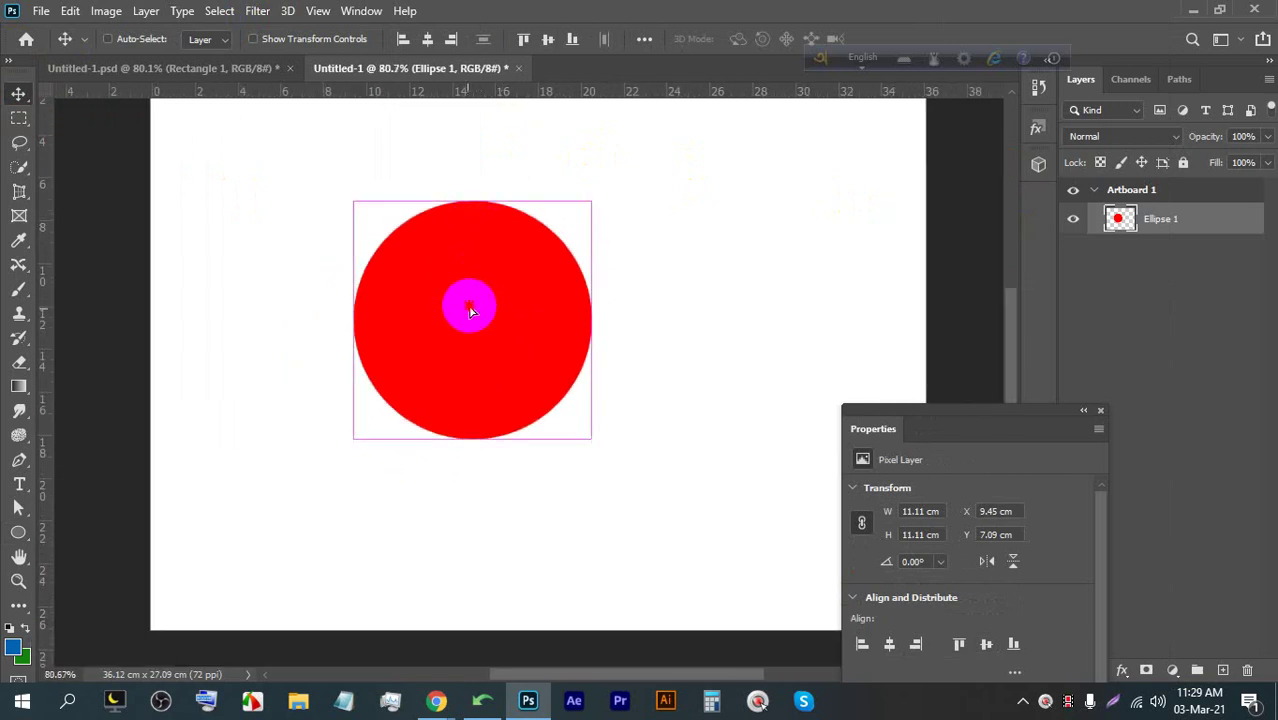
{"action": "left_click_drag", "start_coordinate": [465, 300], "coordinate": [363, 339]}
{"action": "left_click", "coordinate": [22, 537]}
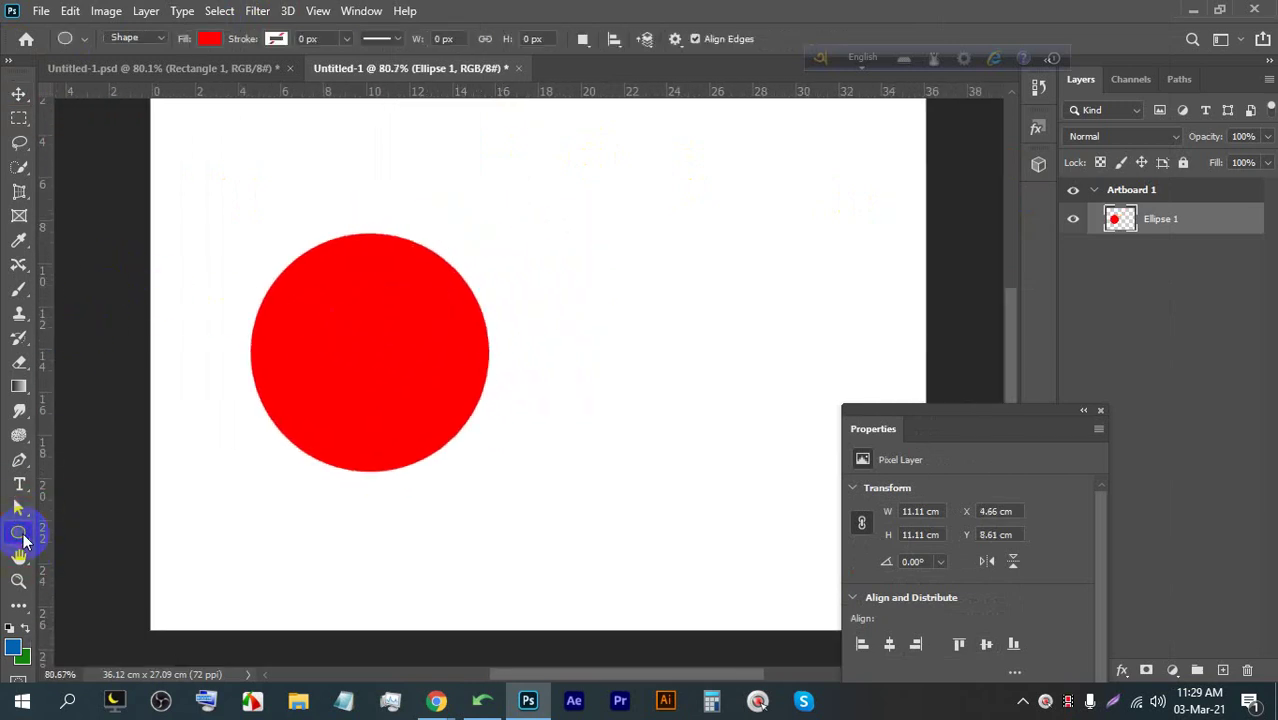
{"action": "key", "text": "BackSpace"}
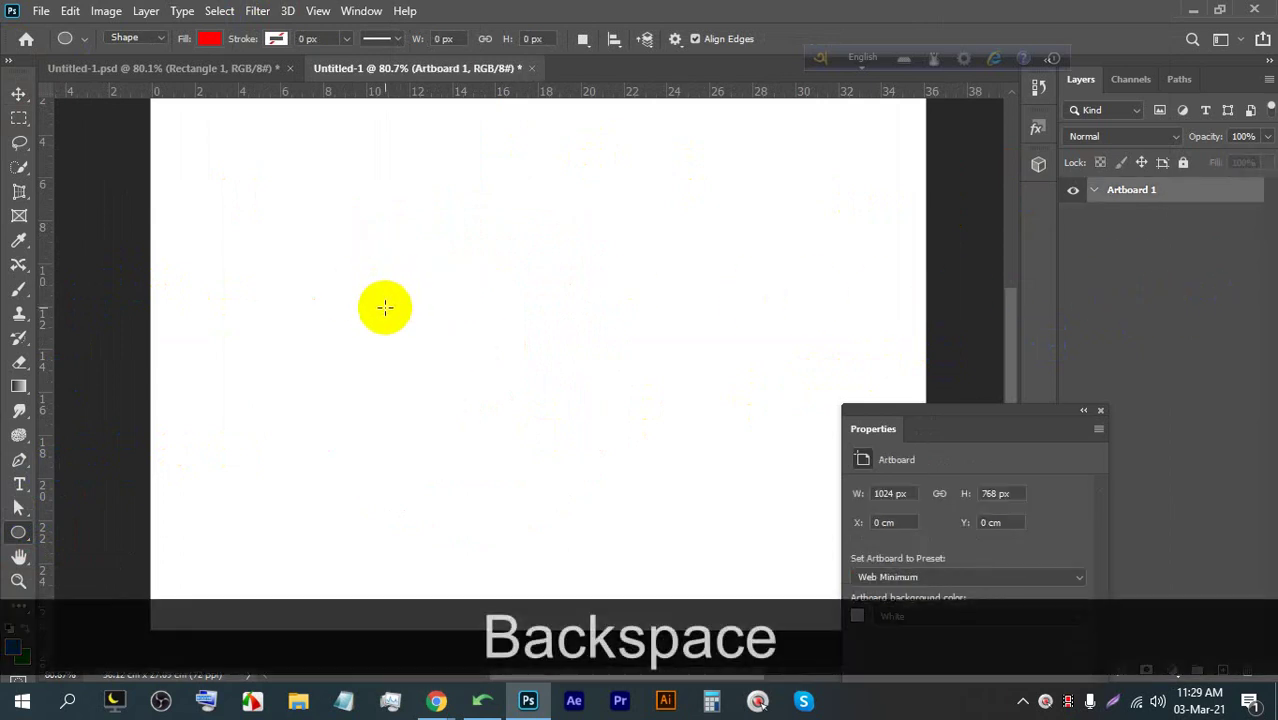
Draw a circular selection about 14 cm across on the artboard with the Elliptical Marquee tool, feathered by 20 px
{"action": "left_click", "coordinate": [19, 119]}
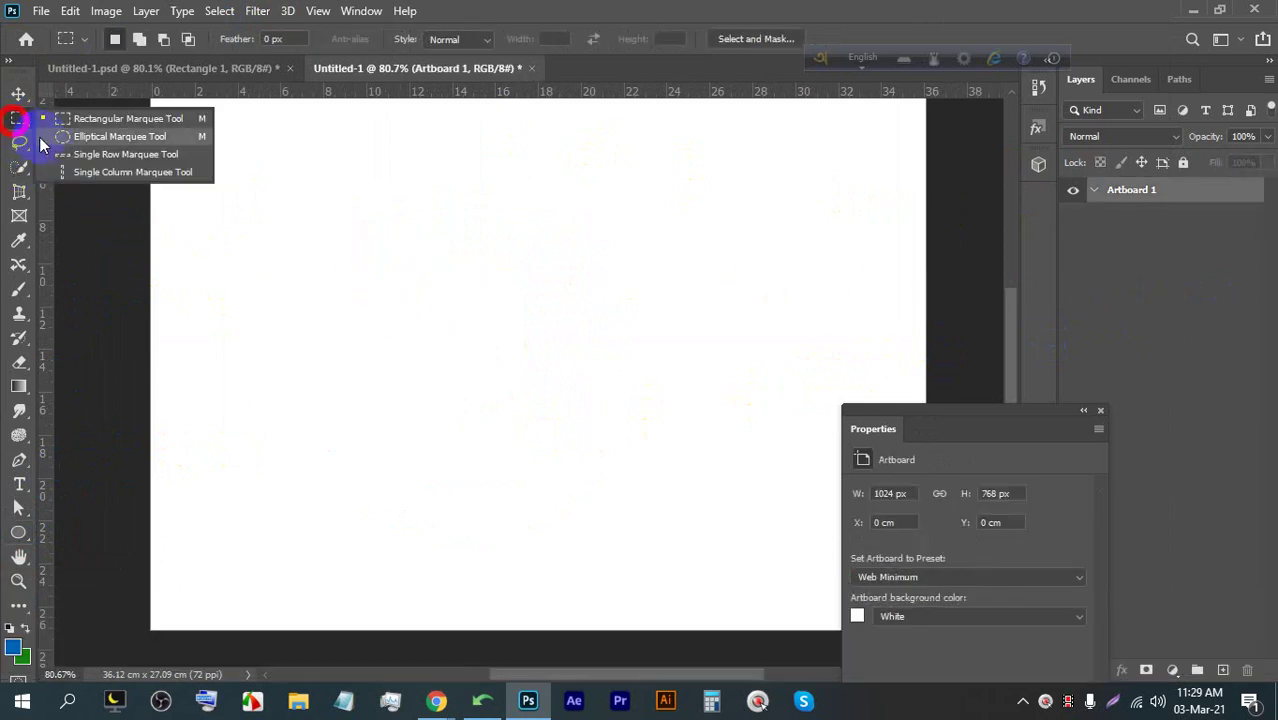
{"action": "left_click", "coordinate": [76, 136]}
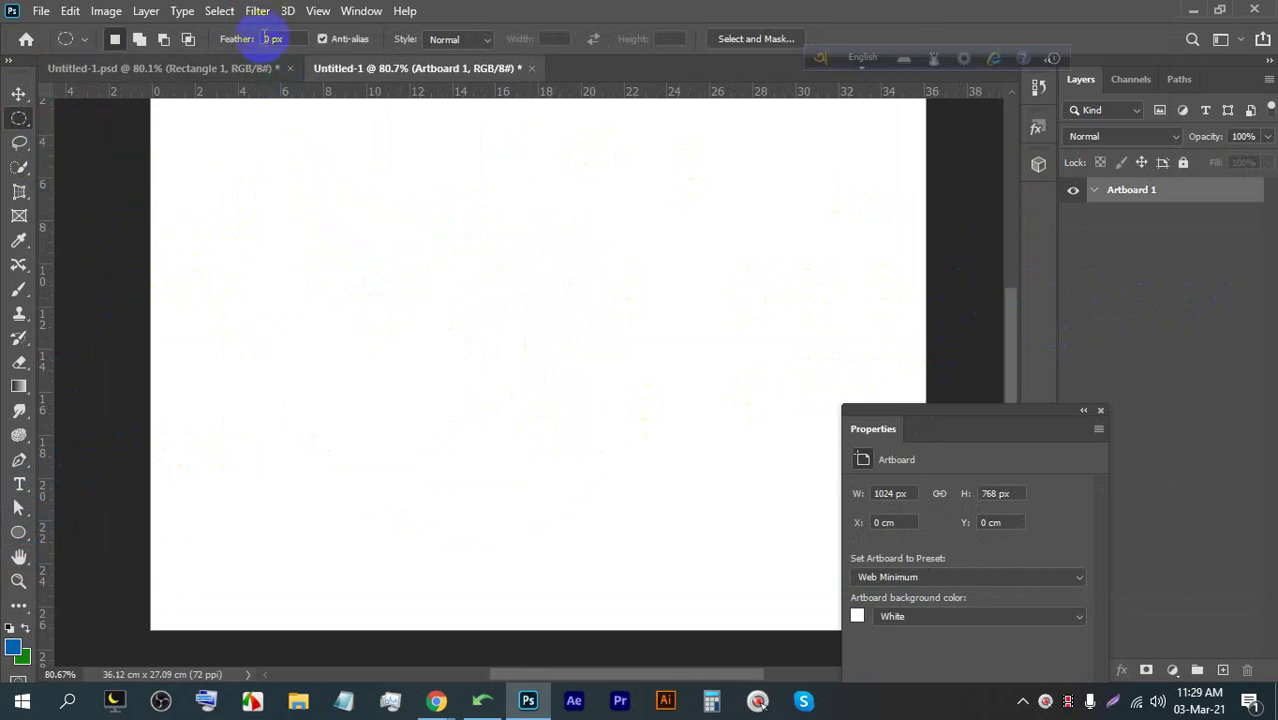
{"action": "type", "text": "20"}
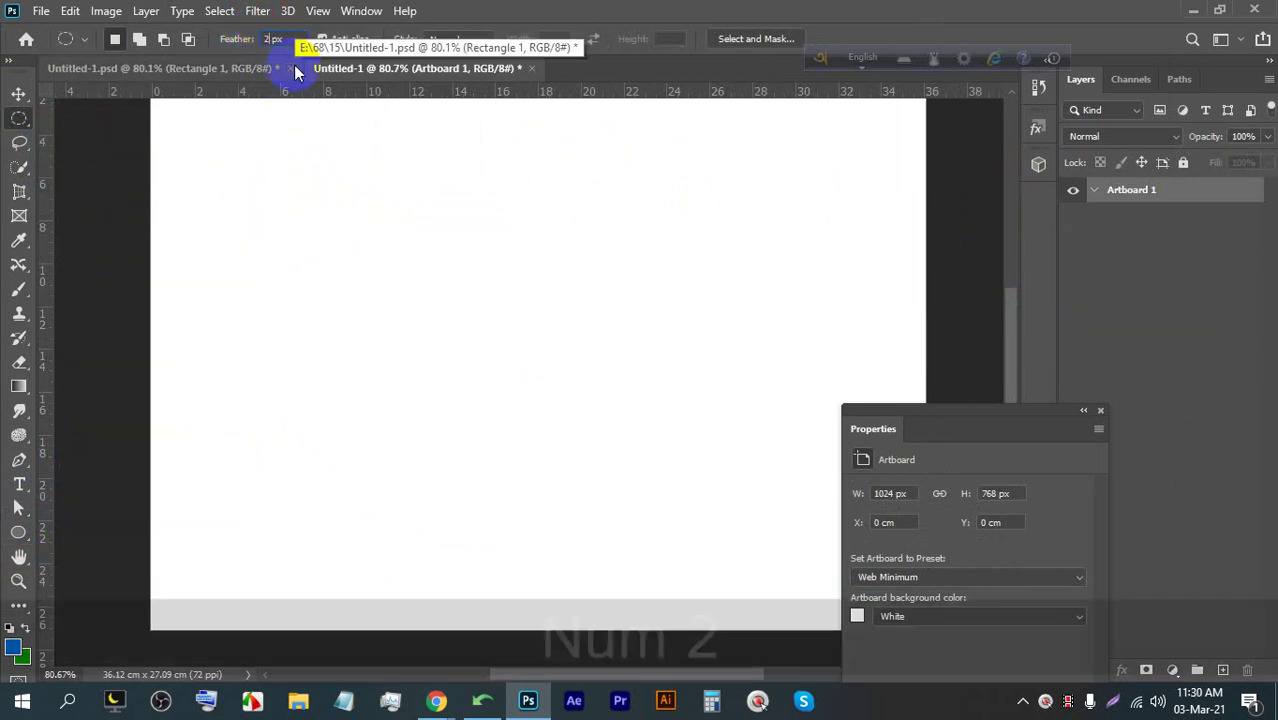
{"action": "key", "text": "Return"}
{"action": "left_click_drag", "start_coordinate": [296, 213], "coordinate": [597, 556]}
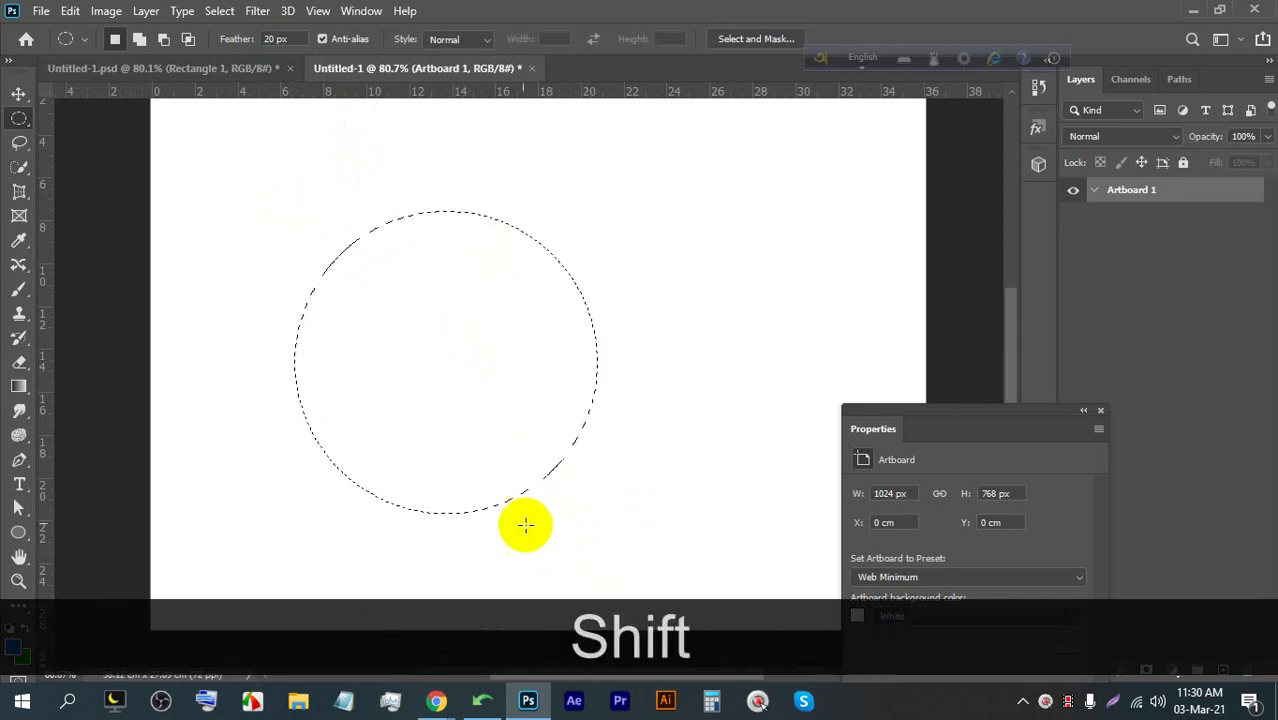
Fill the circular selection with the blue foreground color on a new layer and deselect it
{"action": "key", "text": "ctrl+Delete"}
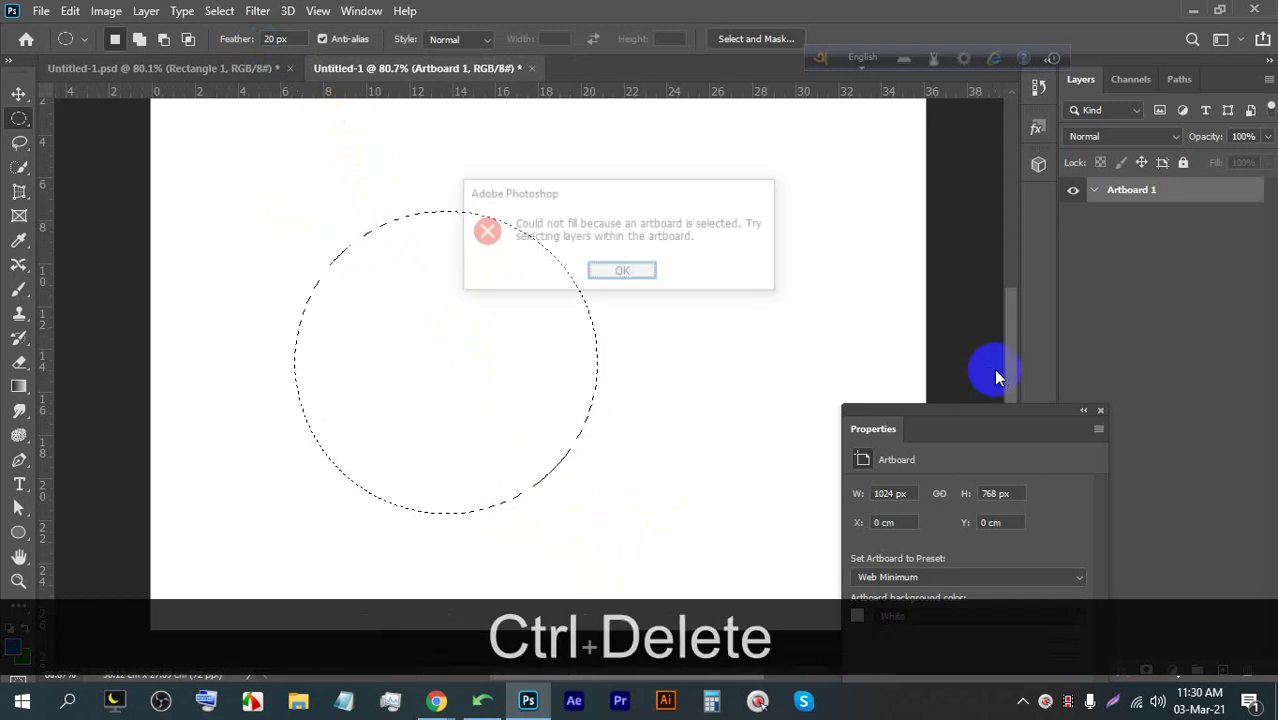
{"action": "left_click", "coordinate": [623, 272]}
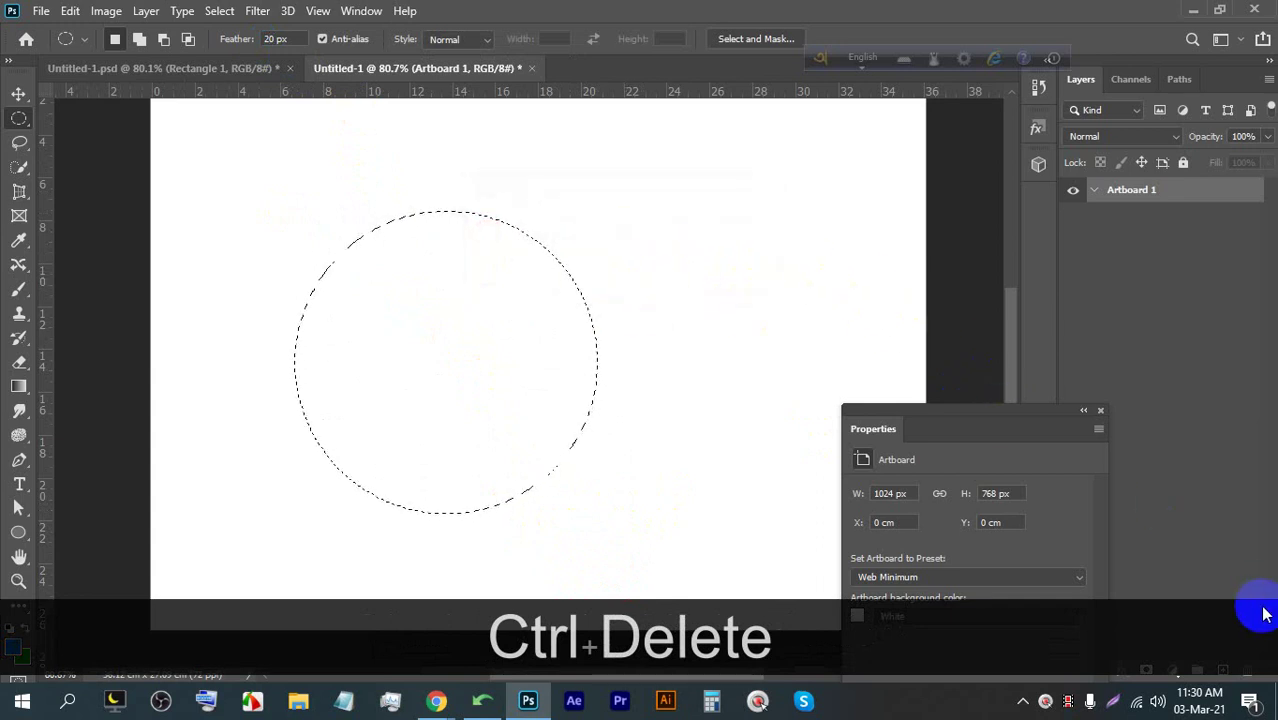
{"action": "left_click", "coordinate": [1222, 670]}
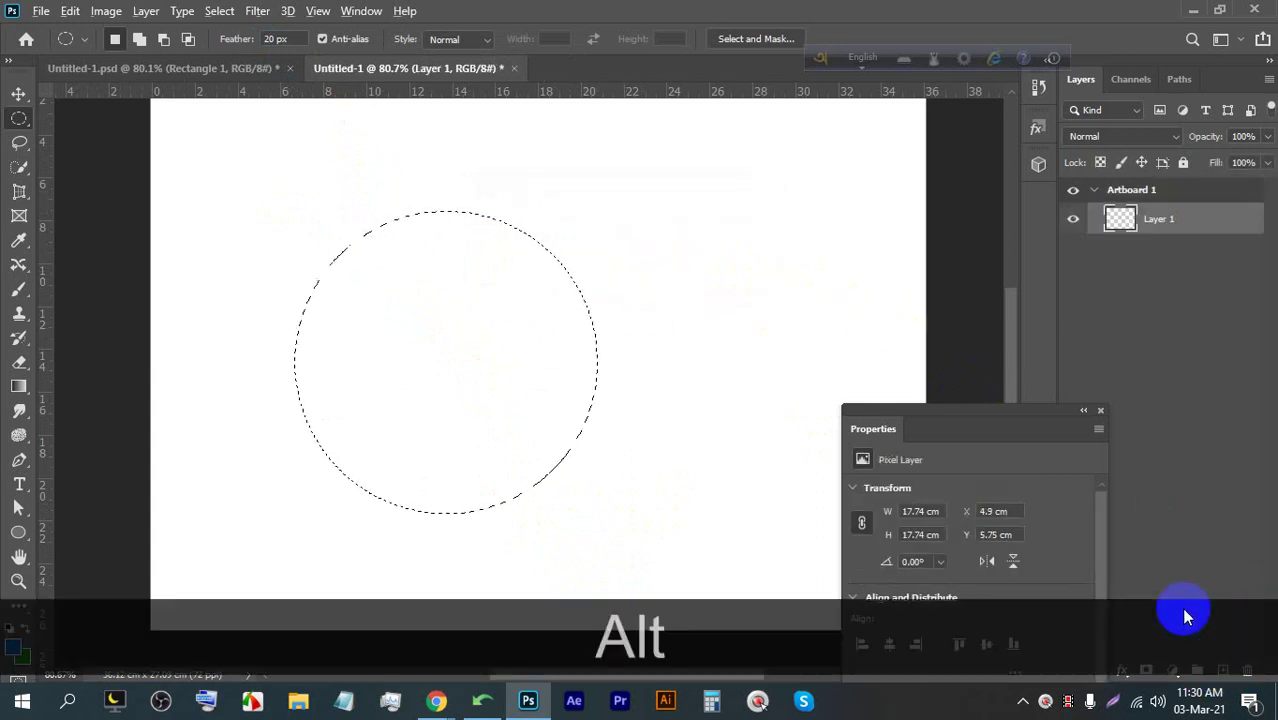
{"action": "key", "text": "alt+Delete"}
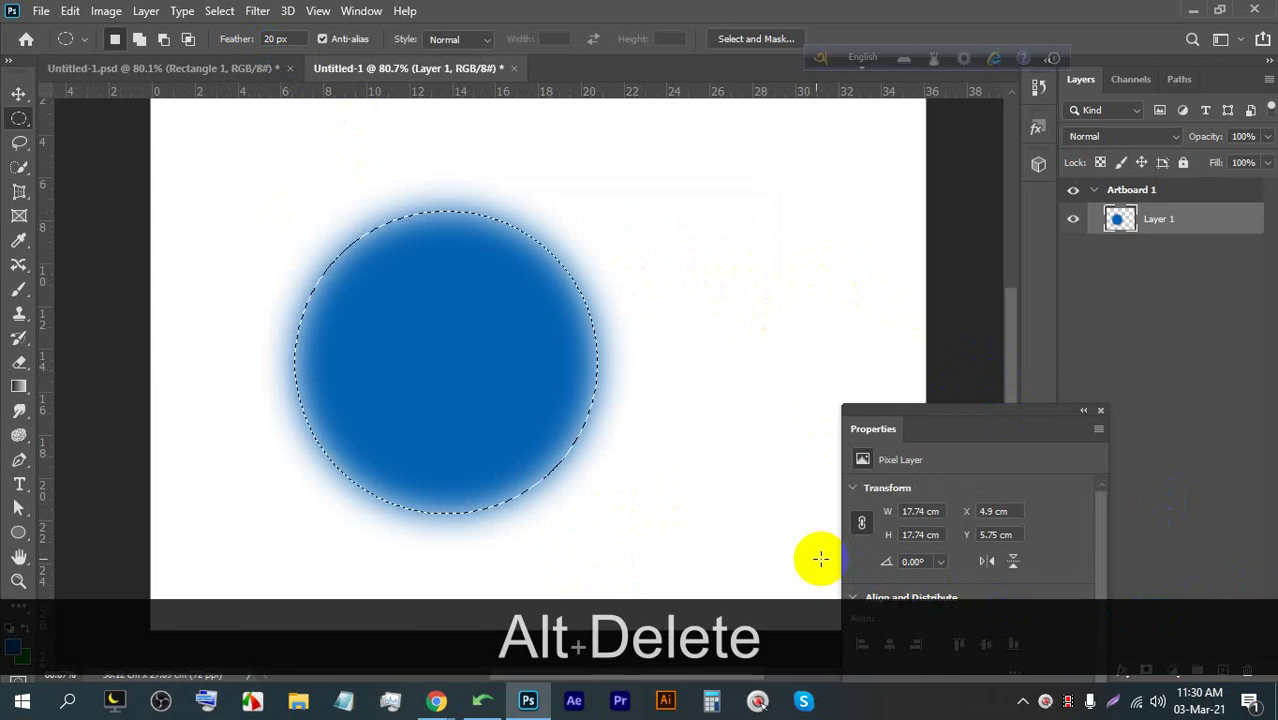
{"action": "key", "text": "ctrl+d"}
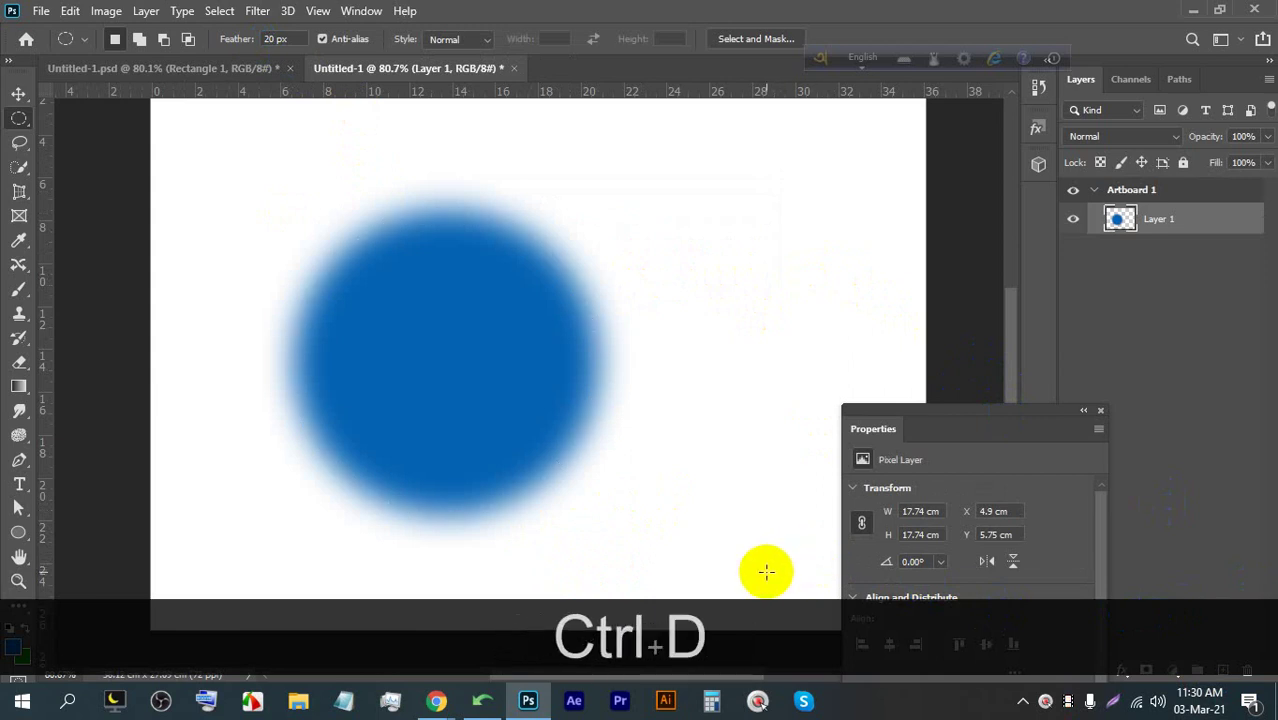
Paste the copied water photo above the soft blue circle and enlarge it proportionally to about 125.5%
{"action": "left_click", "coordinate": [41, 12]}
{"action": "left_click", "coordinate": [488, 245]}
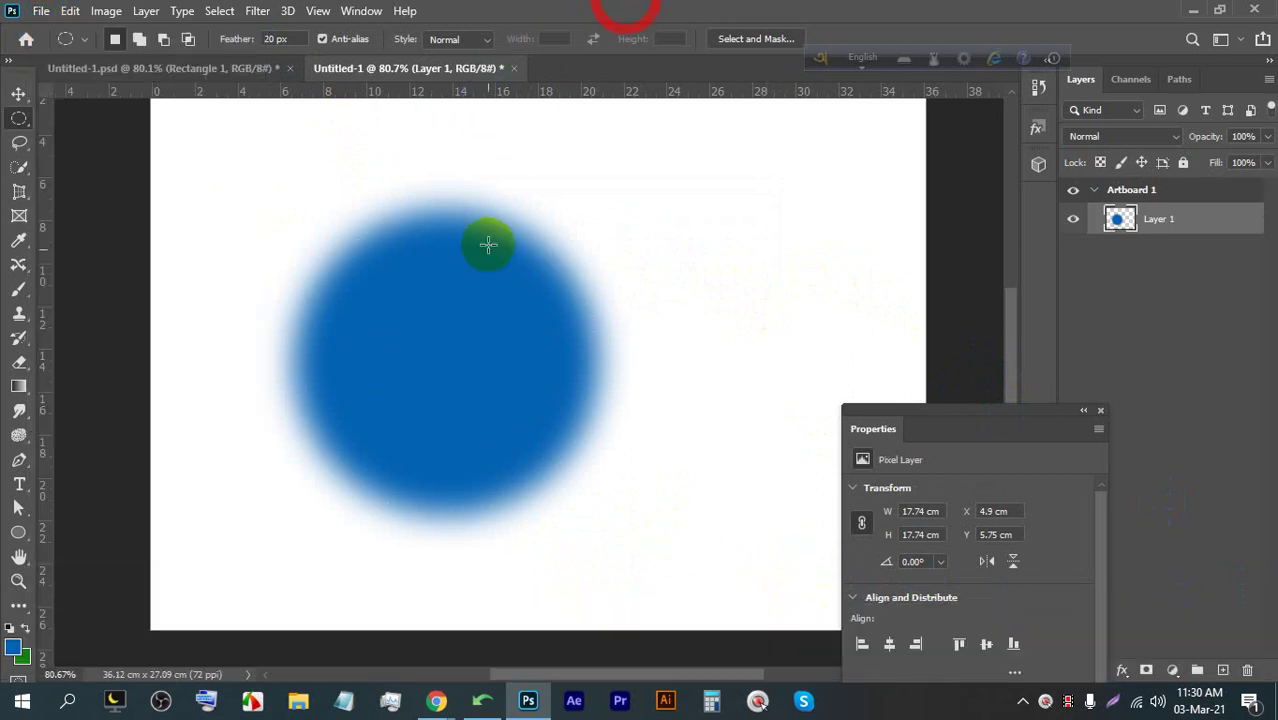
{"action": "key", "text": "ctrl+v"}
{"action": "scroll", "coordinate": [513, 313], "scroll_direction": "up", "scroll_amount": 2}
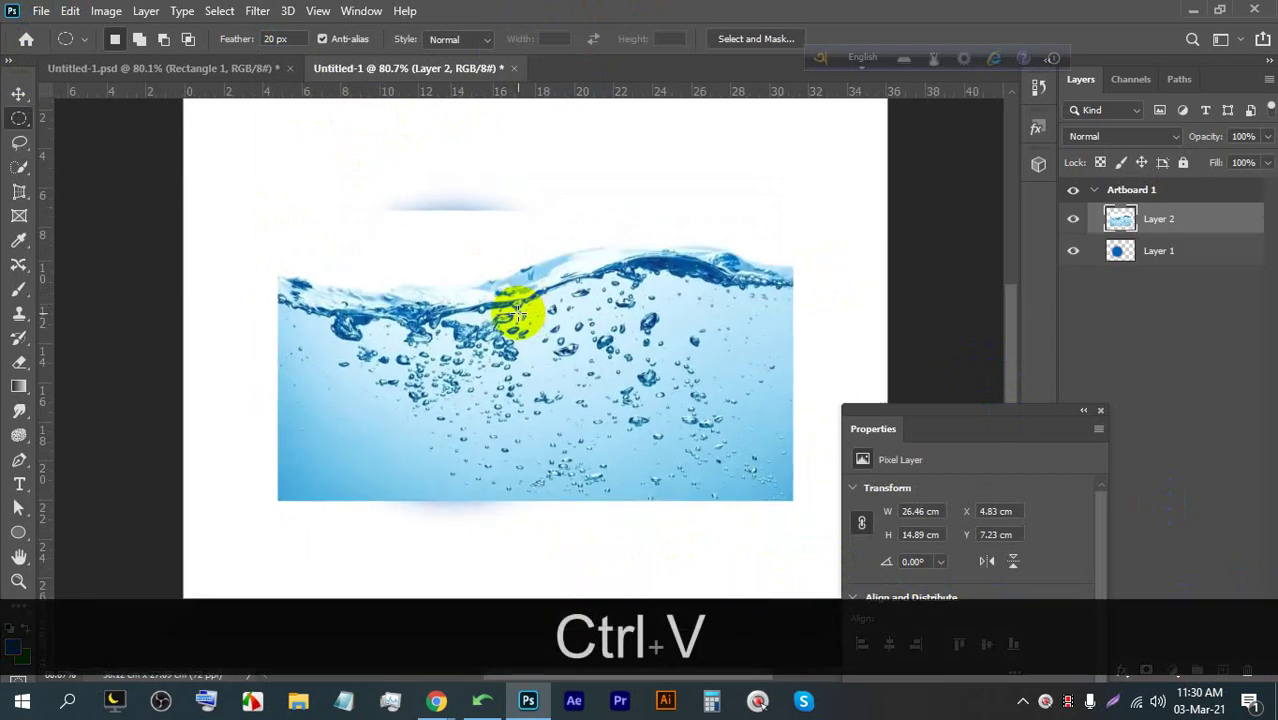
{"action": "scroll", "coordinate": [676, 277], "scroll_direction": "down", "scroll_amount": 2}
{"action": "key", "text": "ctrl+t"}
{"action": "scroll", "coordinate": [613, 377], "scroll_direction": "down", "scroll_amount": 1}
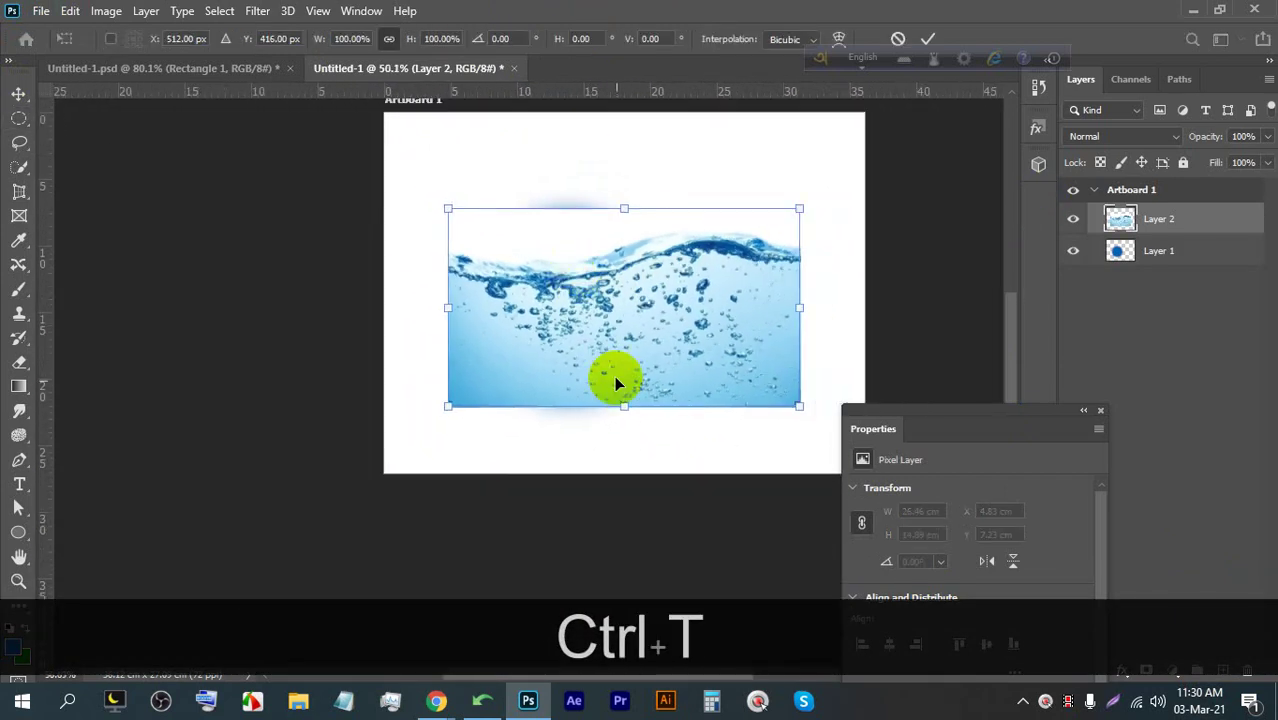
{"action": "left_click_drag", "start_coordinate": [627, 405], "coordinate": [625, 462]}
{"action": "key", "text": "ctrl+z"}
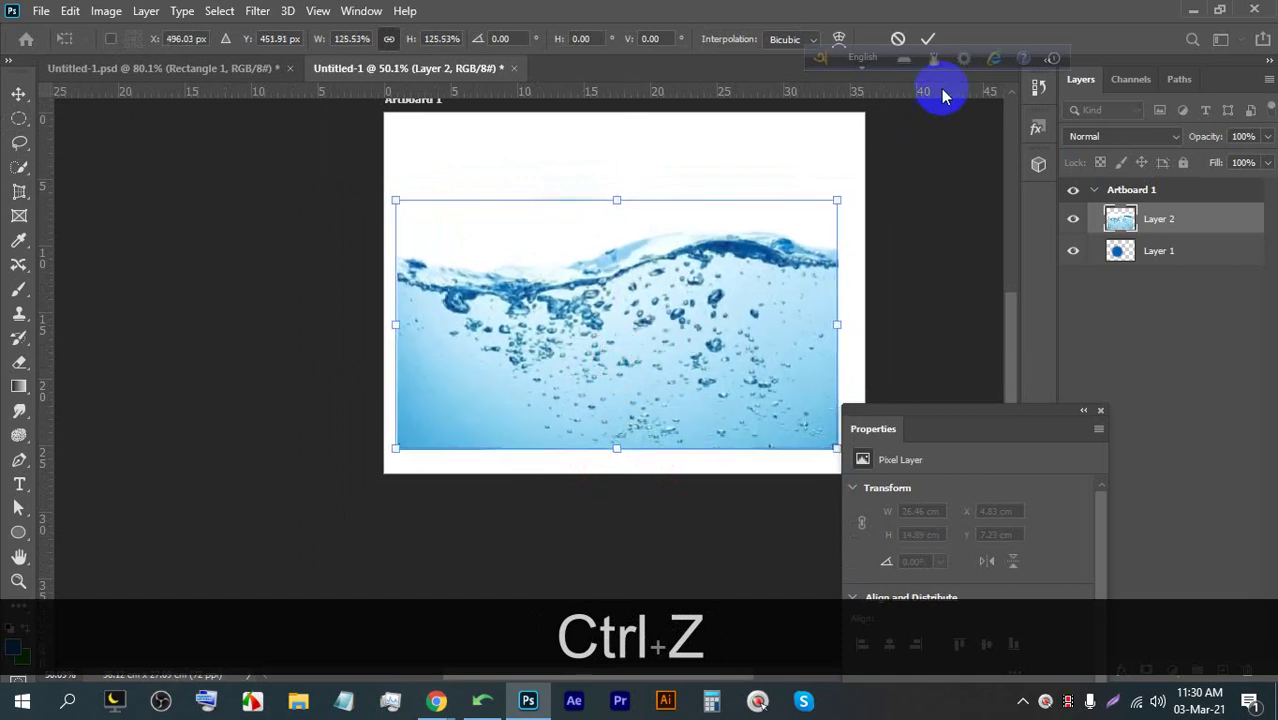
{"action": "left_click", "coordinate": [928, 38]}
Clip the water photo to the soft blue circle with a clipping mask
{"action": "right_click", "coordinate": [1170, 205]}
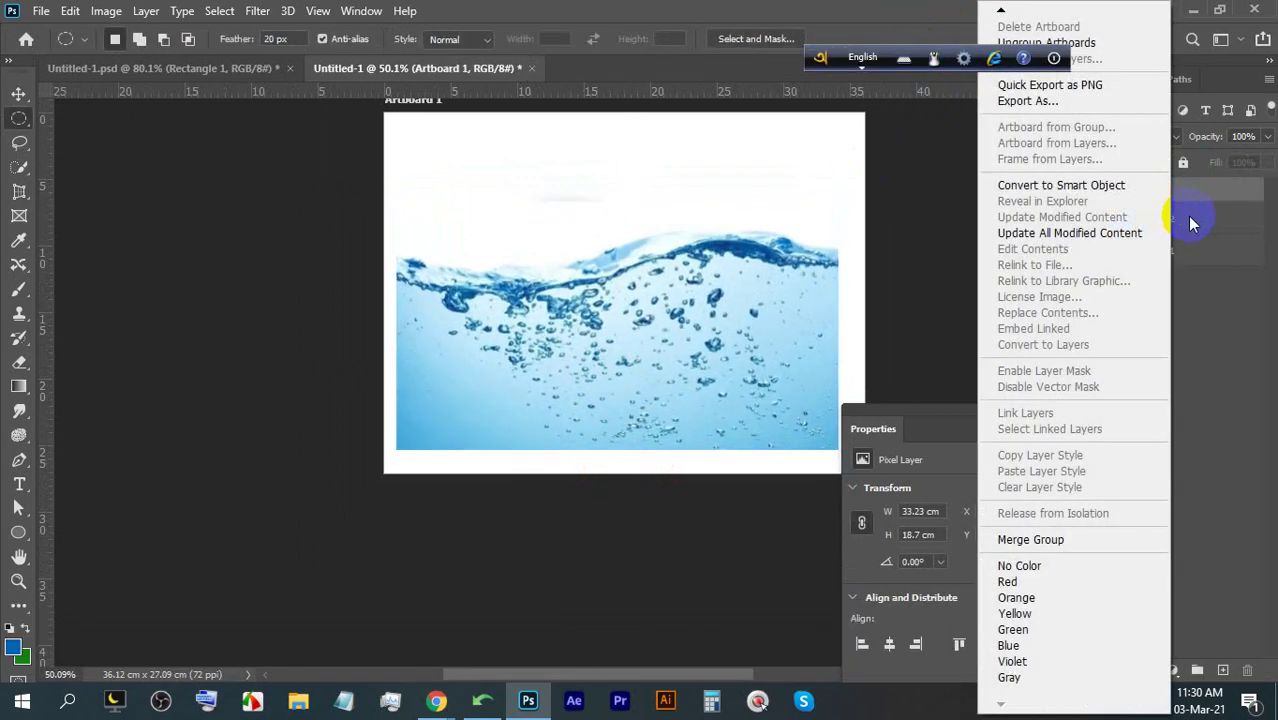
{"action": "left_click", "coordinate": [1190, 225]}
{"action": "left_click", "coordinate": [1200, 228]}
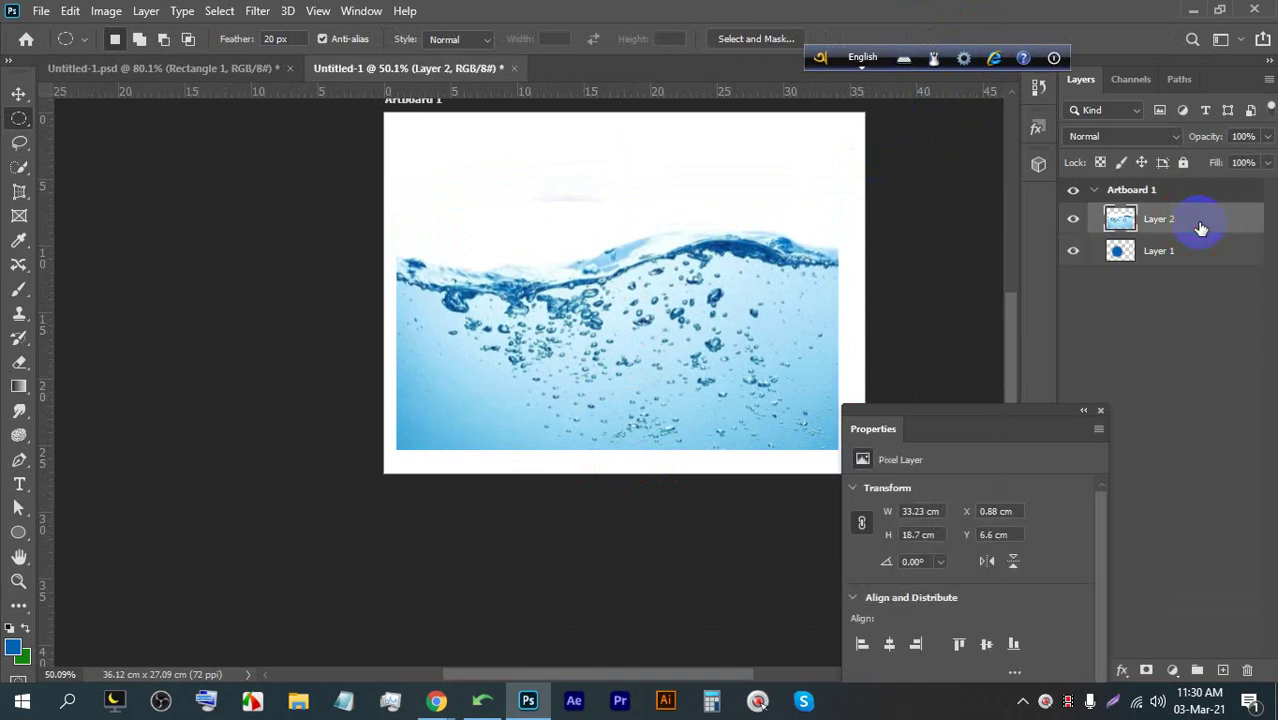
{"action": "right_click", "coordinate": [1205, 222]}
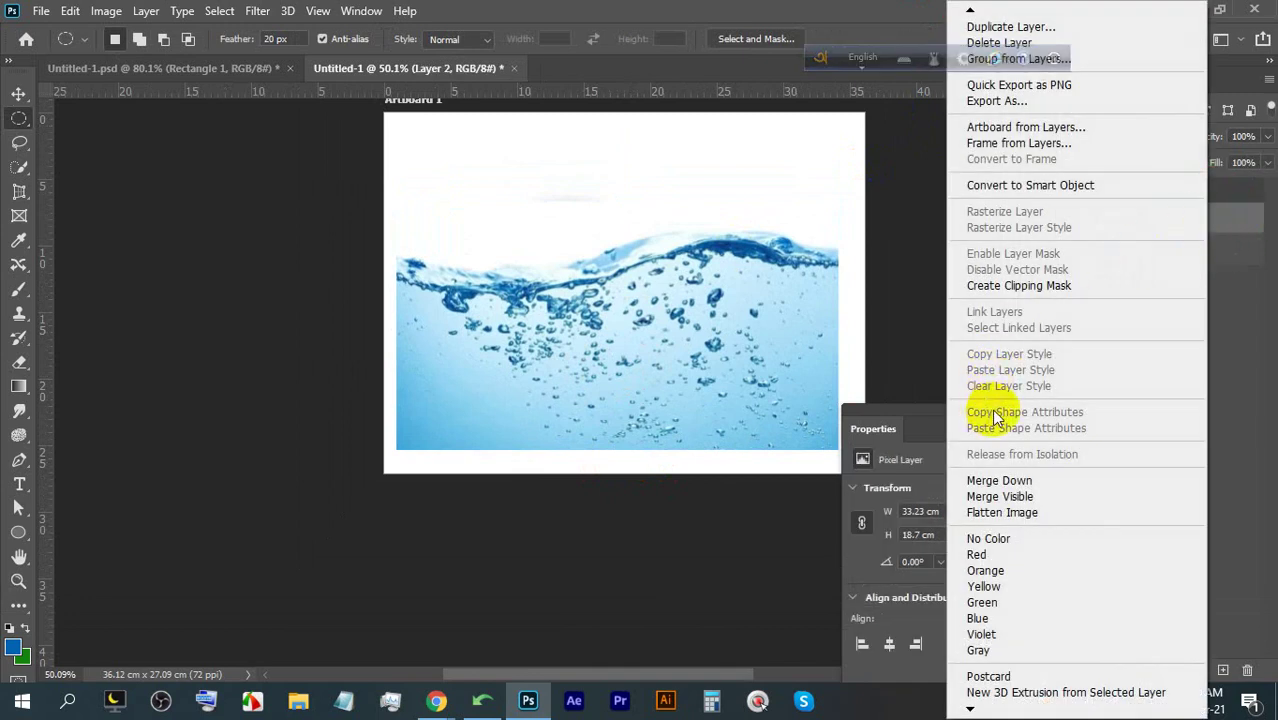
{"action": "left_click", "coordinate": [1047, 286]}
{"action": "scroll", "coordinate": [551, 237], "scroll_direction": "up", "scroll_amount": 3}
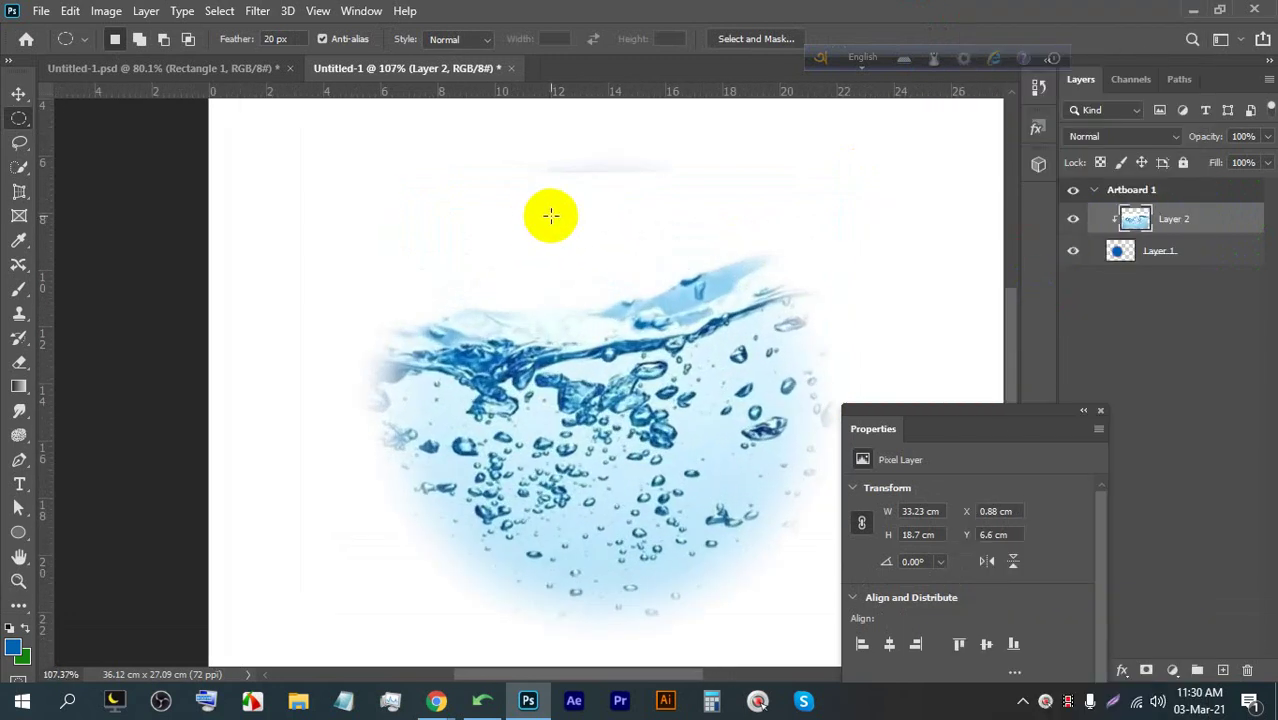
Move the clipped water photo slightly up to about Y 5.75 cm and delete its layer
{"action": "left_click", "coordinate": [18, 93]}
{"action": "left_click_drag", "start_coordinate": [641, 321], "coordinate": [642, 306]}
{"action": "key", "text": "BackSpace"}
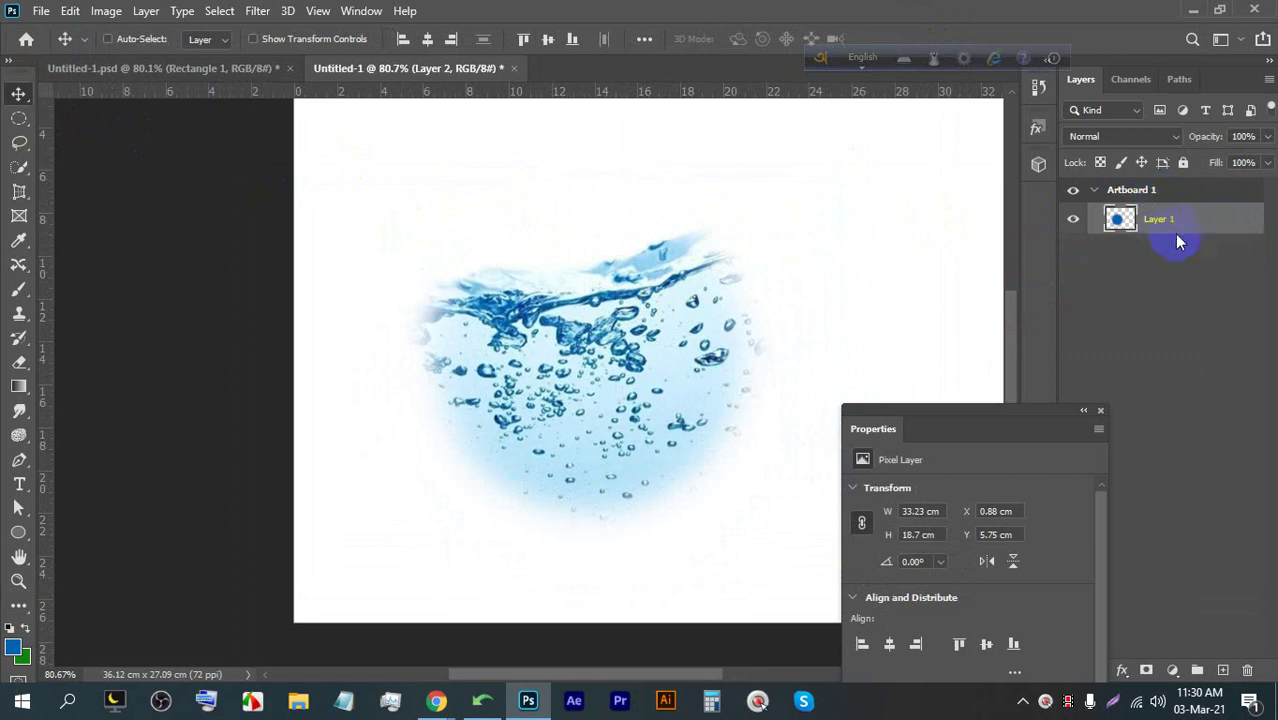
Copy the photo of the three women from the ImagesBazaar page in Chrome and paste it above the blue circle in Photoshop
{"action": "mouse_move", "coordinate": [437, 700]}
{"action": "left_click", "coordinate": [328, 621]}
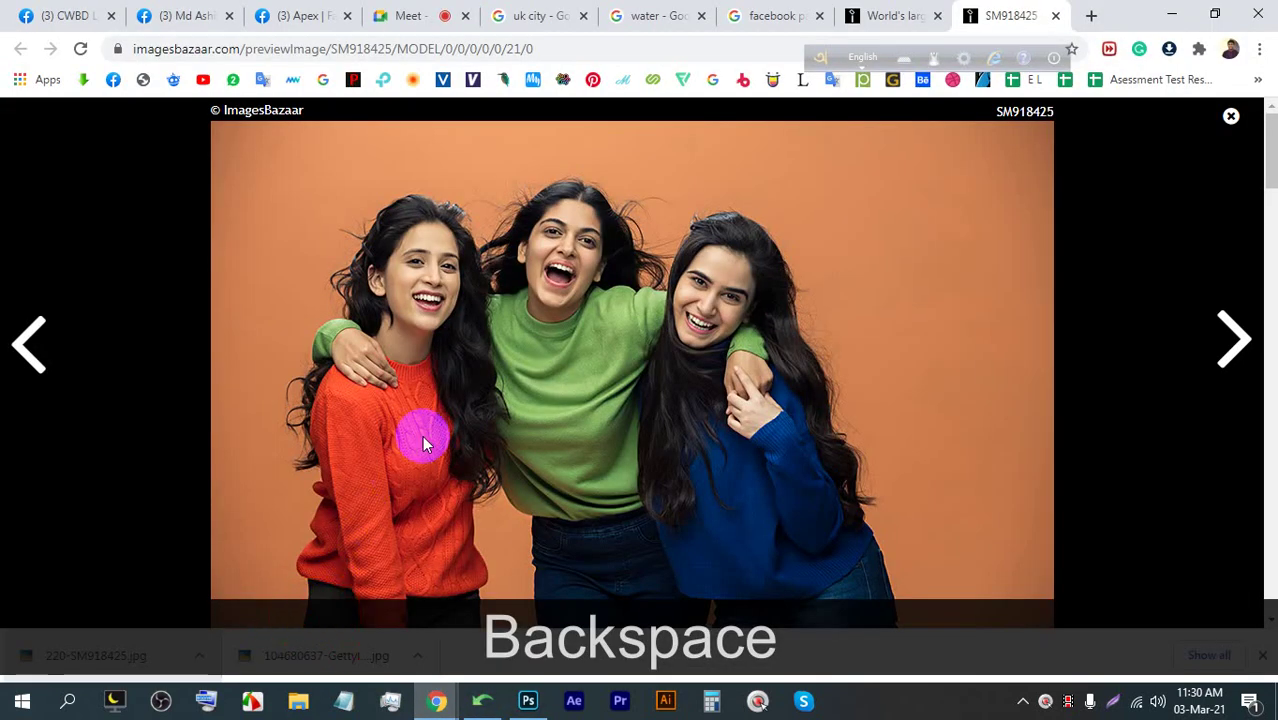
{"action": "right_click", "coordinate": [528, 280]}
{"action": "left_click", "coordinate": [551, 337]}
{"action": "left_click", "coordinate": [528, 700]}
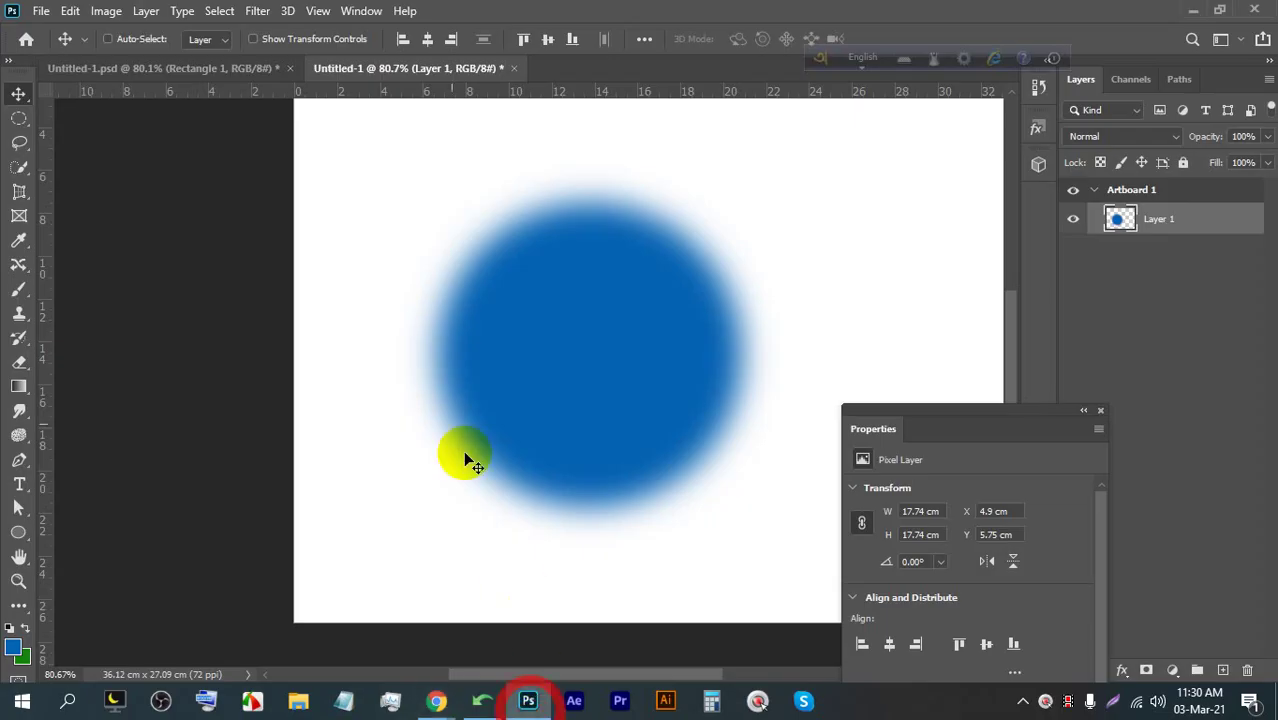
{"action": "scroll", "coordinate": [449, 341], "scroll_direction": "down", "scroll_amount": 1}
{"action": "key", "text": "ctrl+v"}
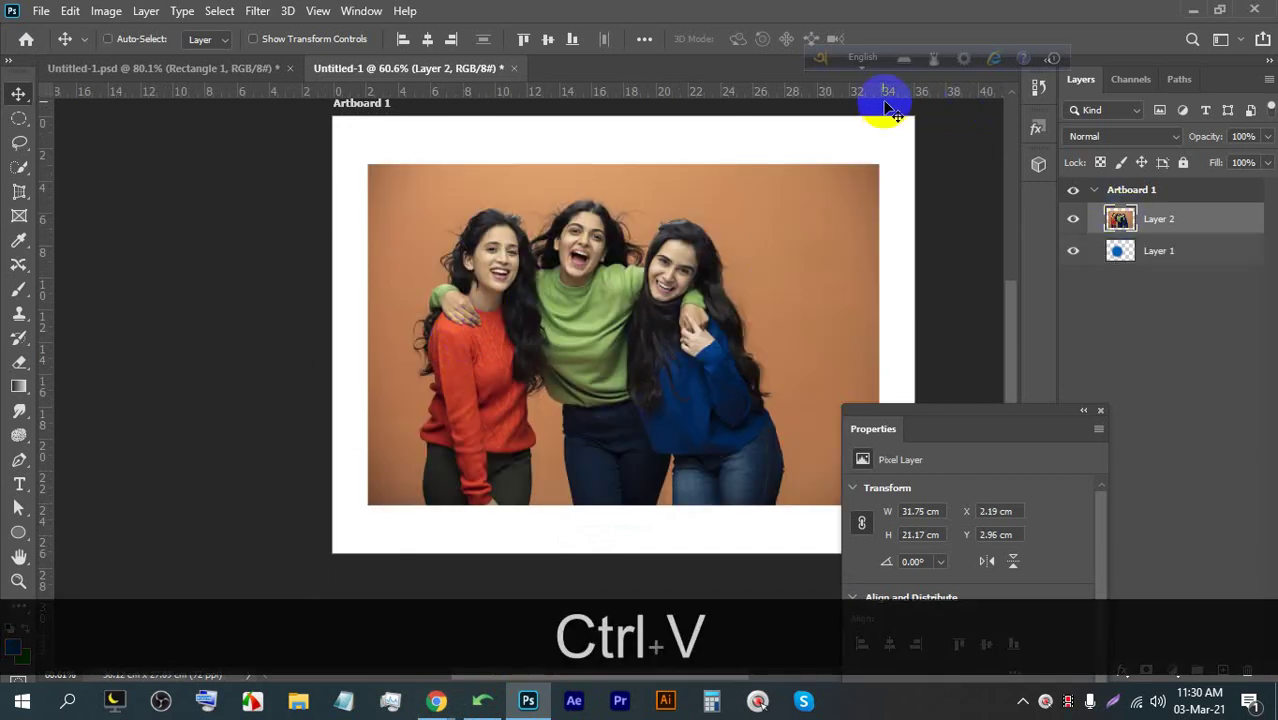
Clip the photo of the three women to the blue circle and move it down to about Y 5.75 cm
{"action": "right_click", "coordinate": [1175, 224]}
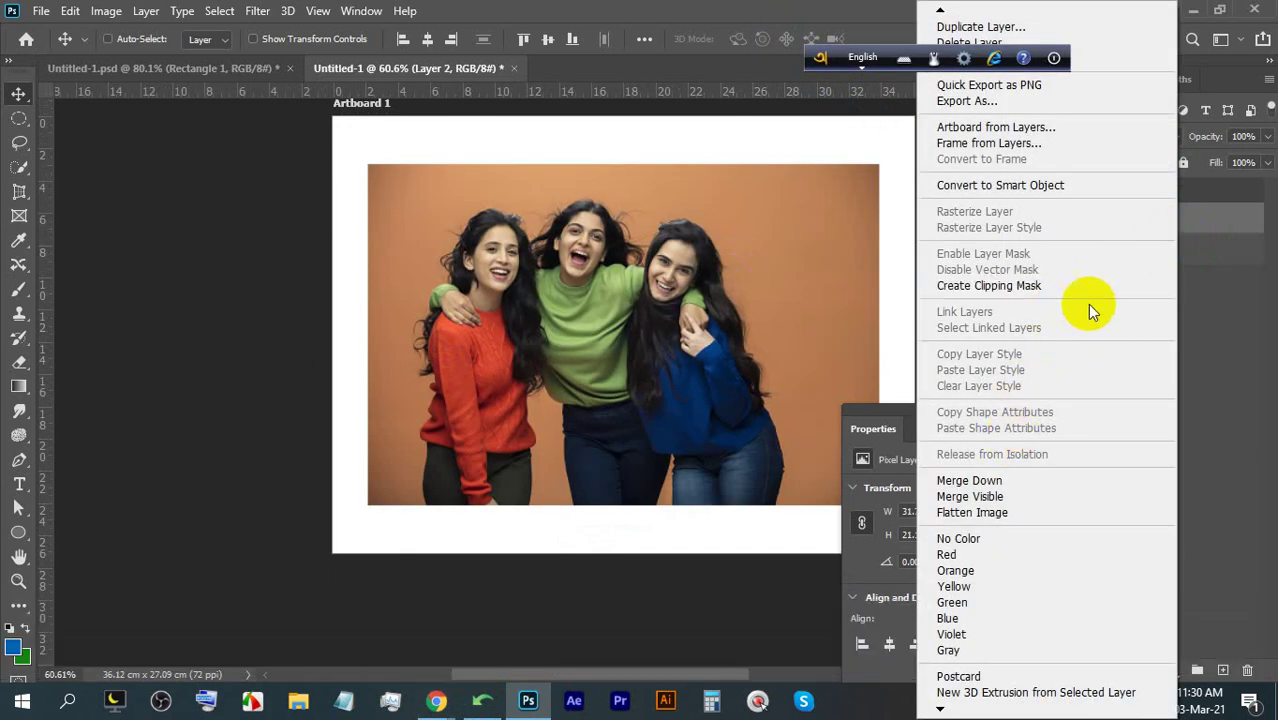
{"action": "left_click", "coordinate": [1095, 285]}
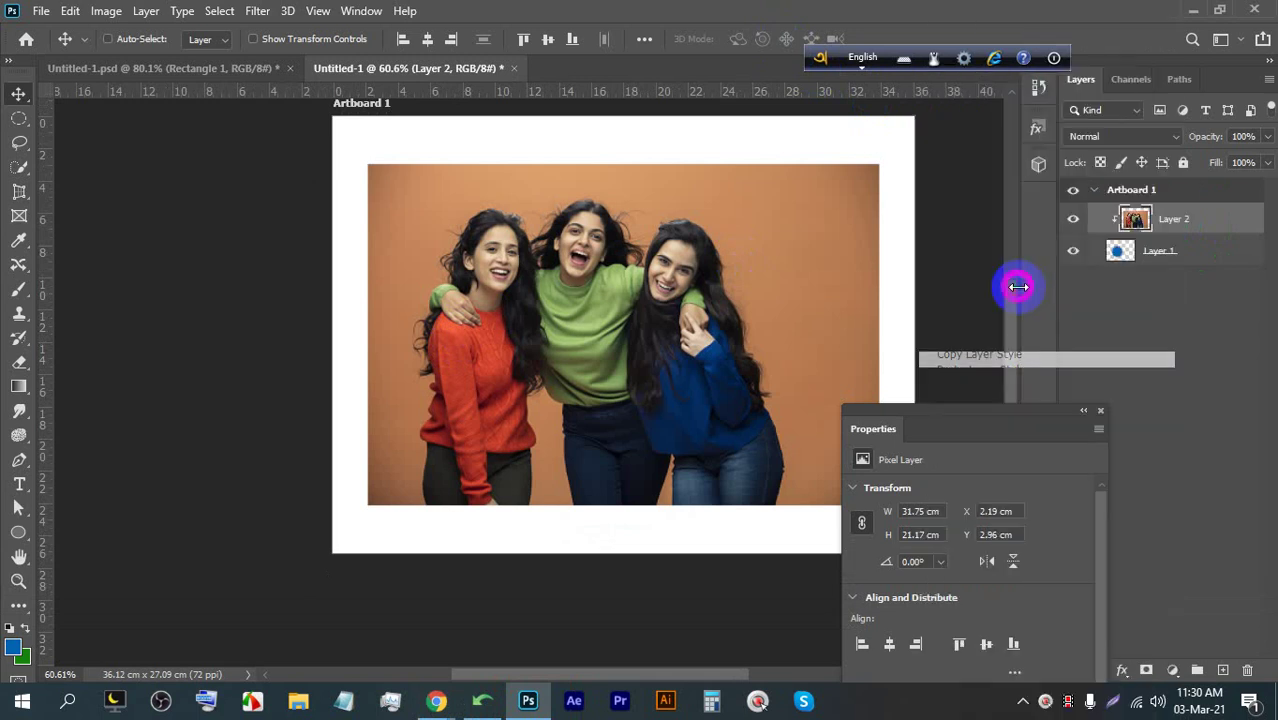
{"action": "scroll", "coordinate": [650, 262], "scroll_direction": "up", "scroll_amount": 2}
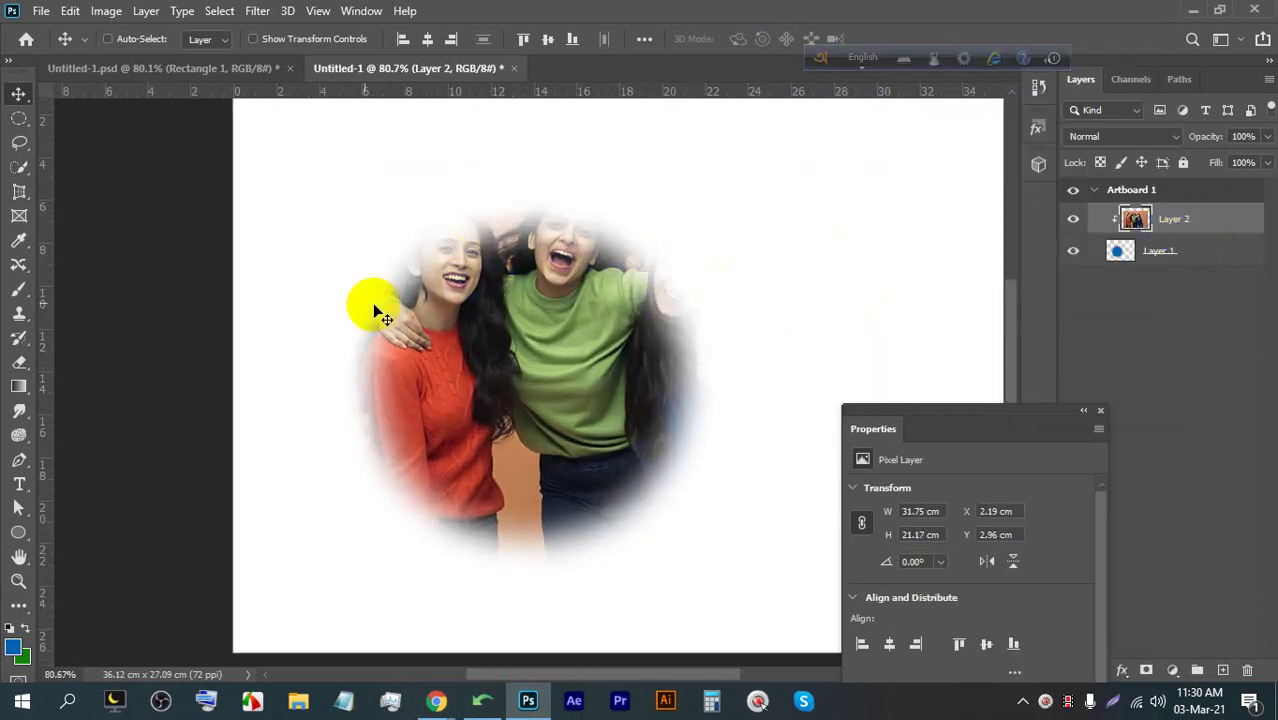
{"action": "left_click_drag", "start_coordinate": [550, 272], "coordinate": [546, 330]}
{"action": "scroll", "coordinate": [472, 238], "scroll_direction": "down", "scroll_amount": 2}
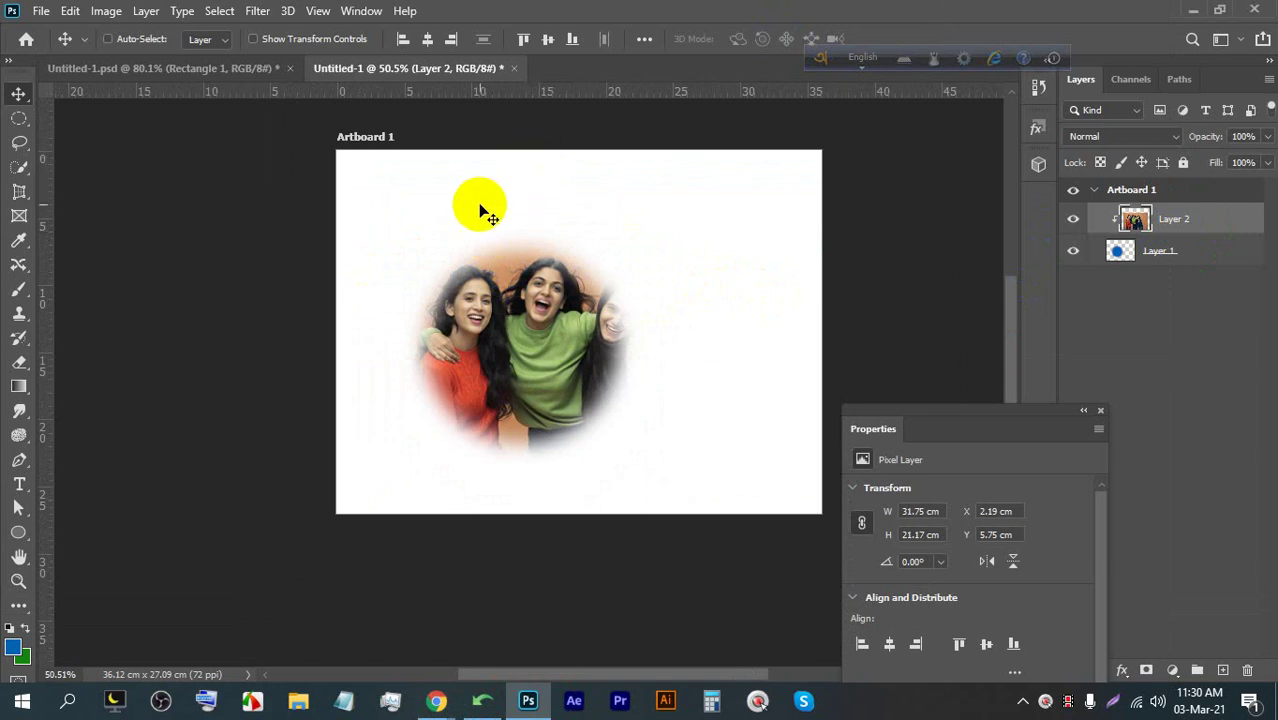
Switch to the Google Meet call in Chrome and stop presenting the screen
{"action": "mouse_move", "coordinate": [436, 700]}
{"action": "left_click", "coordinate": [362, 586]}
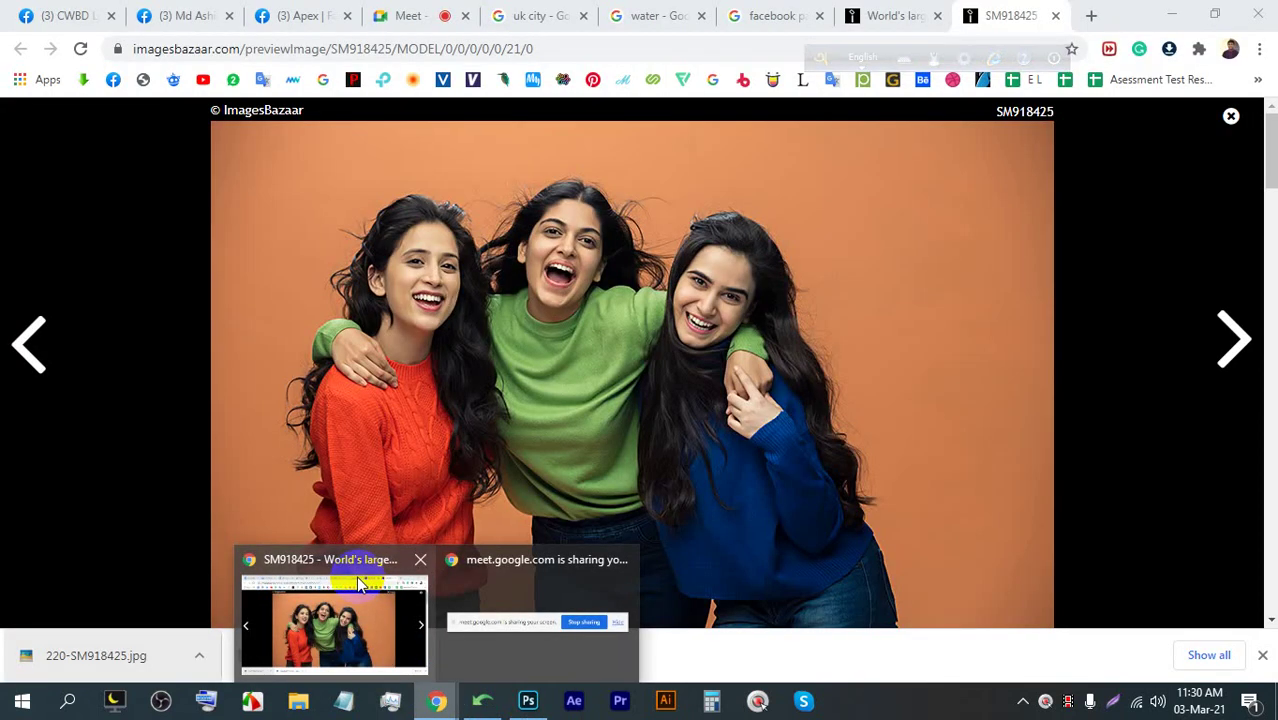
{"action": "left_click", "coordinate": [410, 15]}
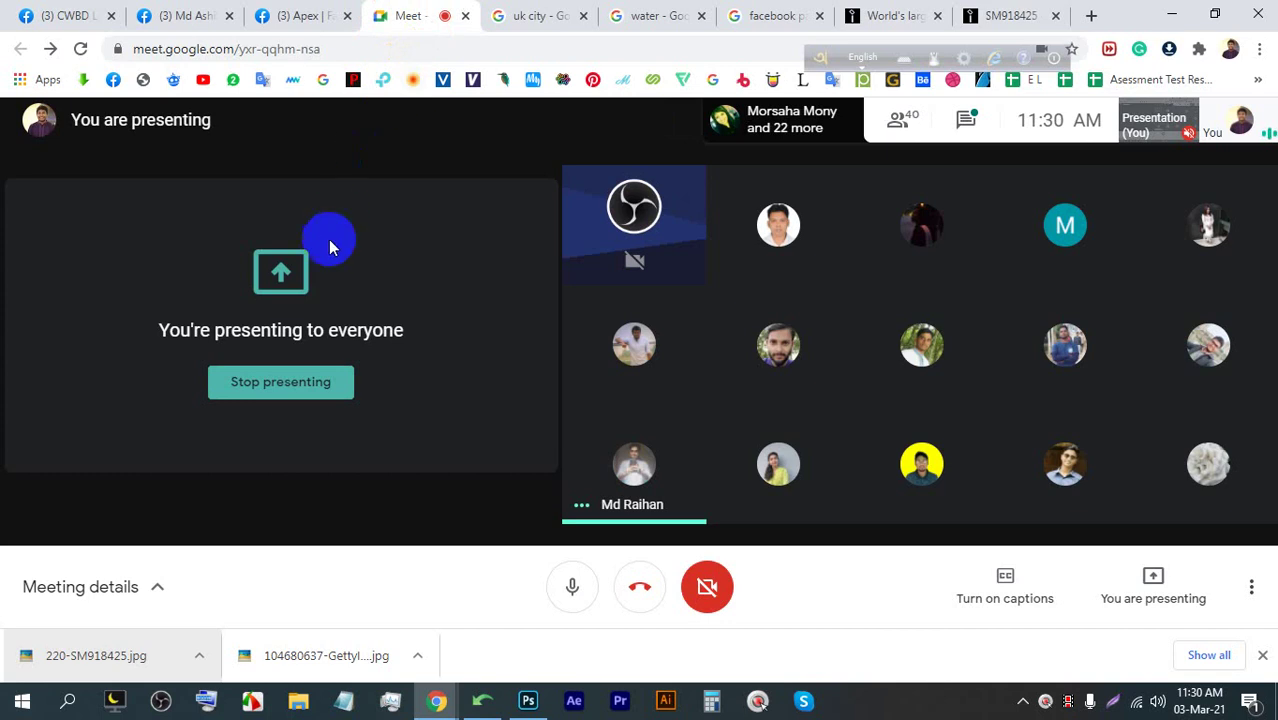
{"action": "left_click", "coordinate": [300, 378]}
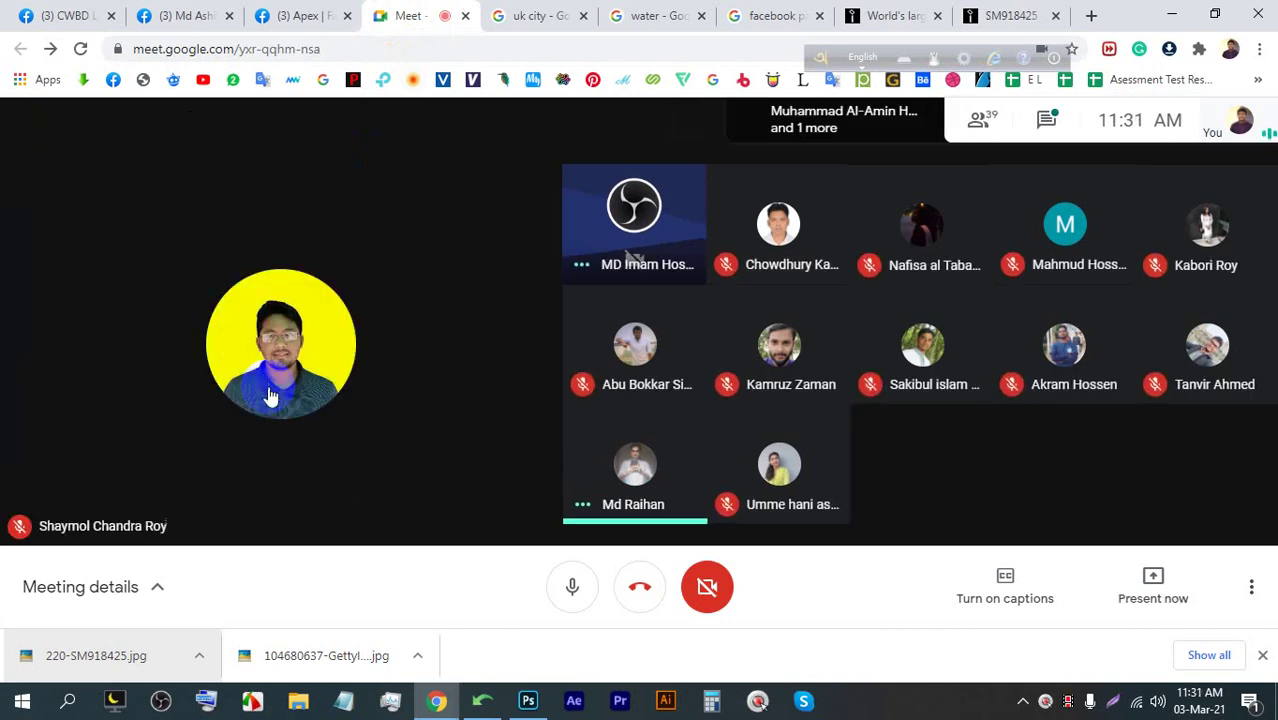